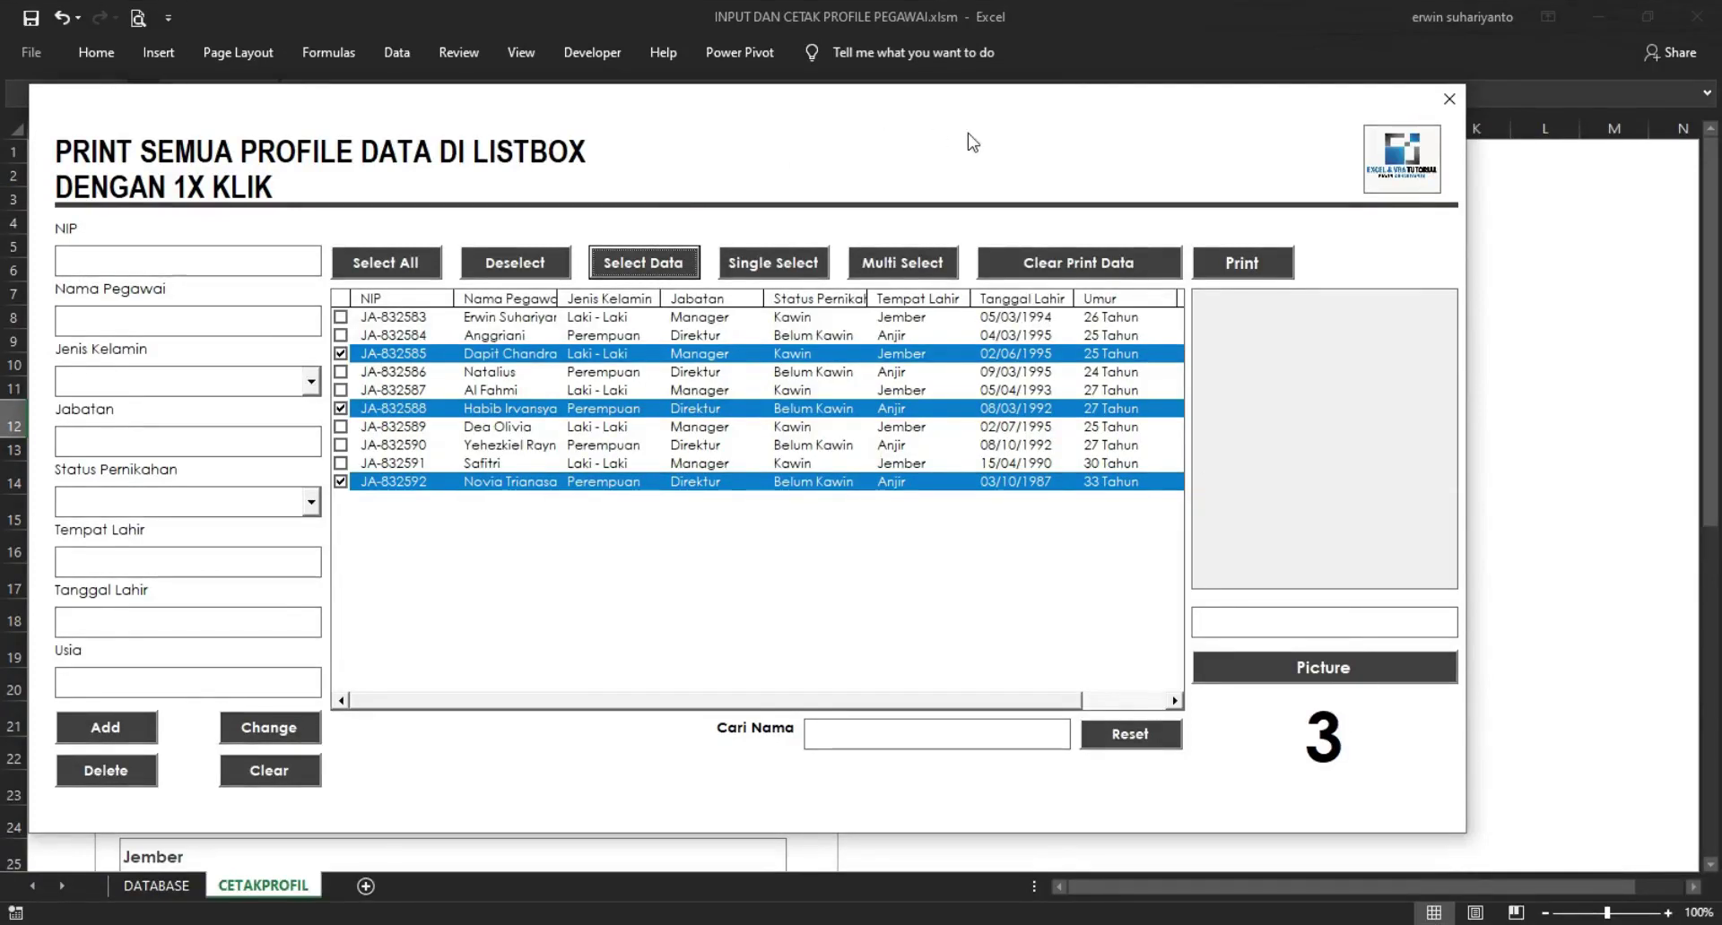
- Start printing the checked employee profiles and confirm the Cetak data prompt with Yes
{"action": "left_click", "coordinate": [1249, 269]}
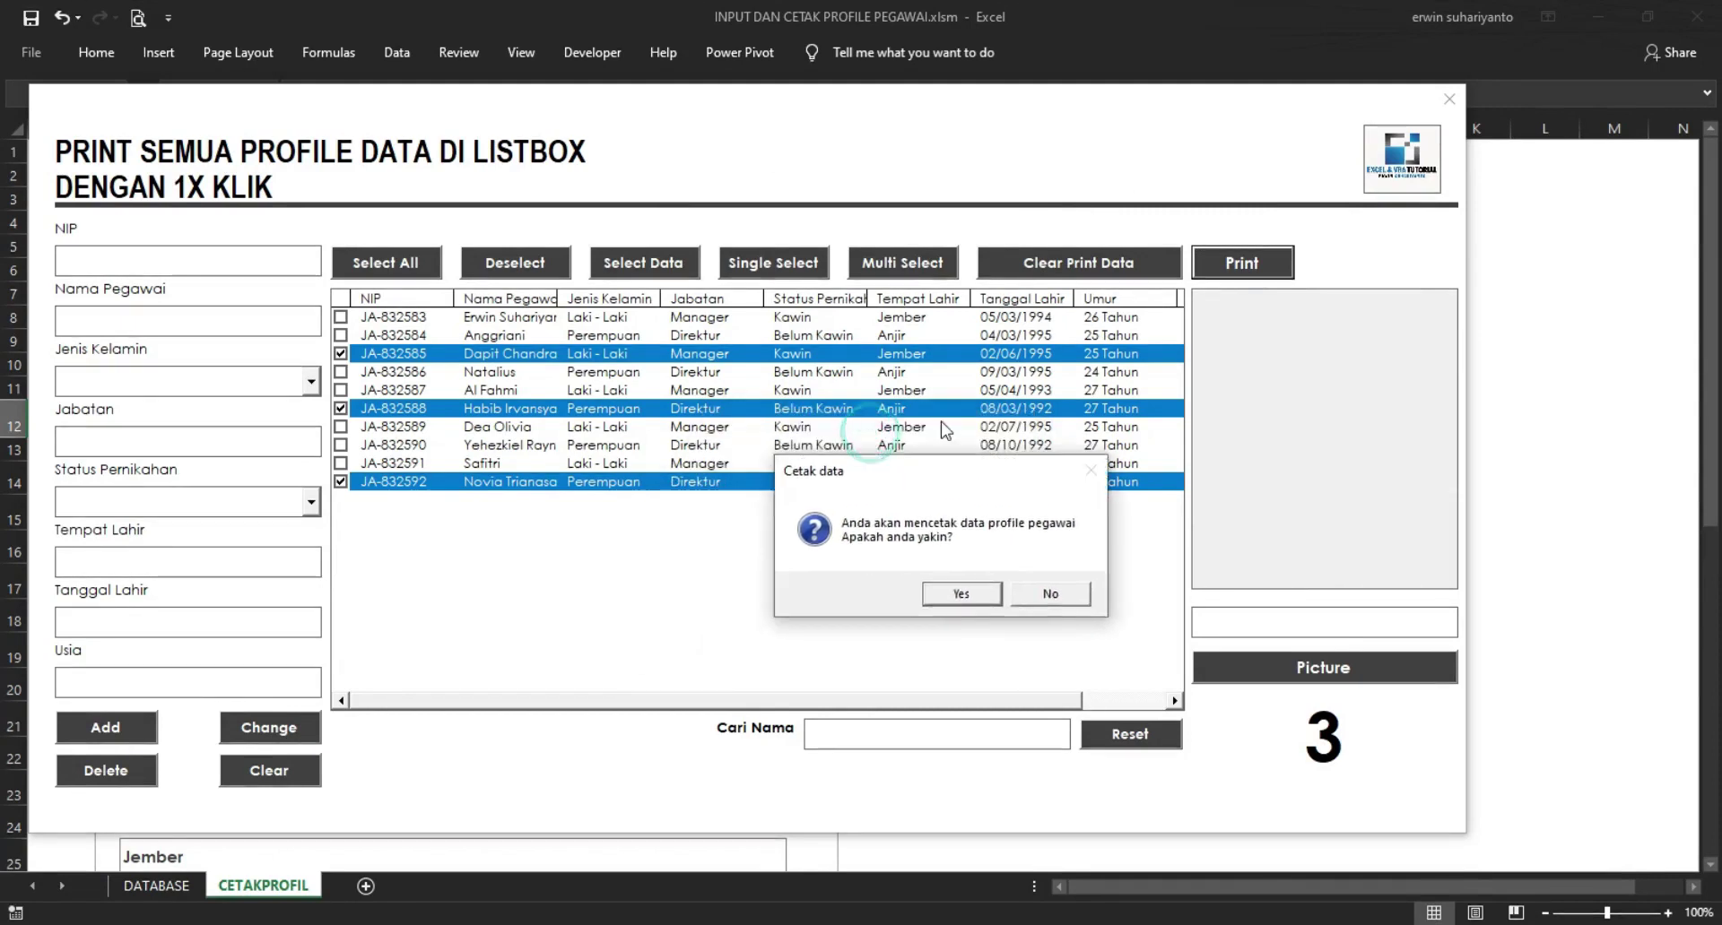
{"action": "left_click_drag", "start_coordinate": [874, 440], "coordinate": [910, 373]}
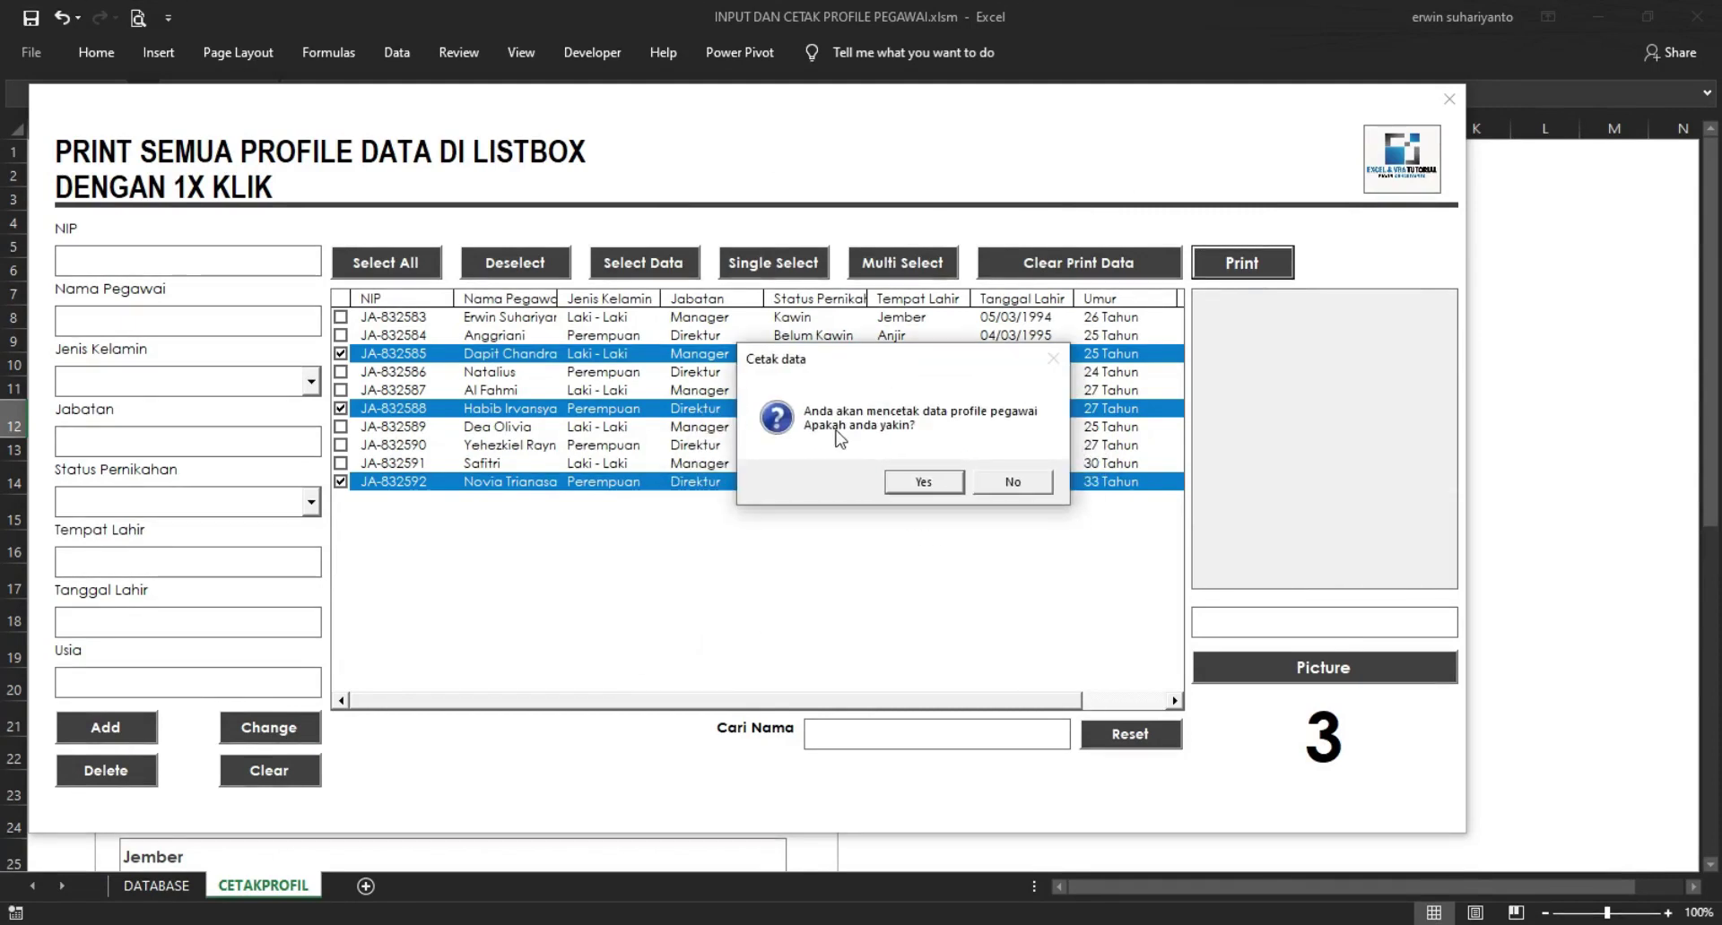
{"action": "left_click", "coordinate": [926, 482]}
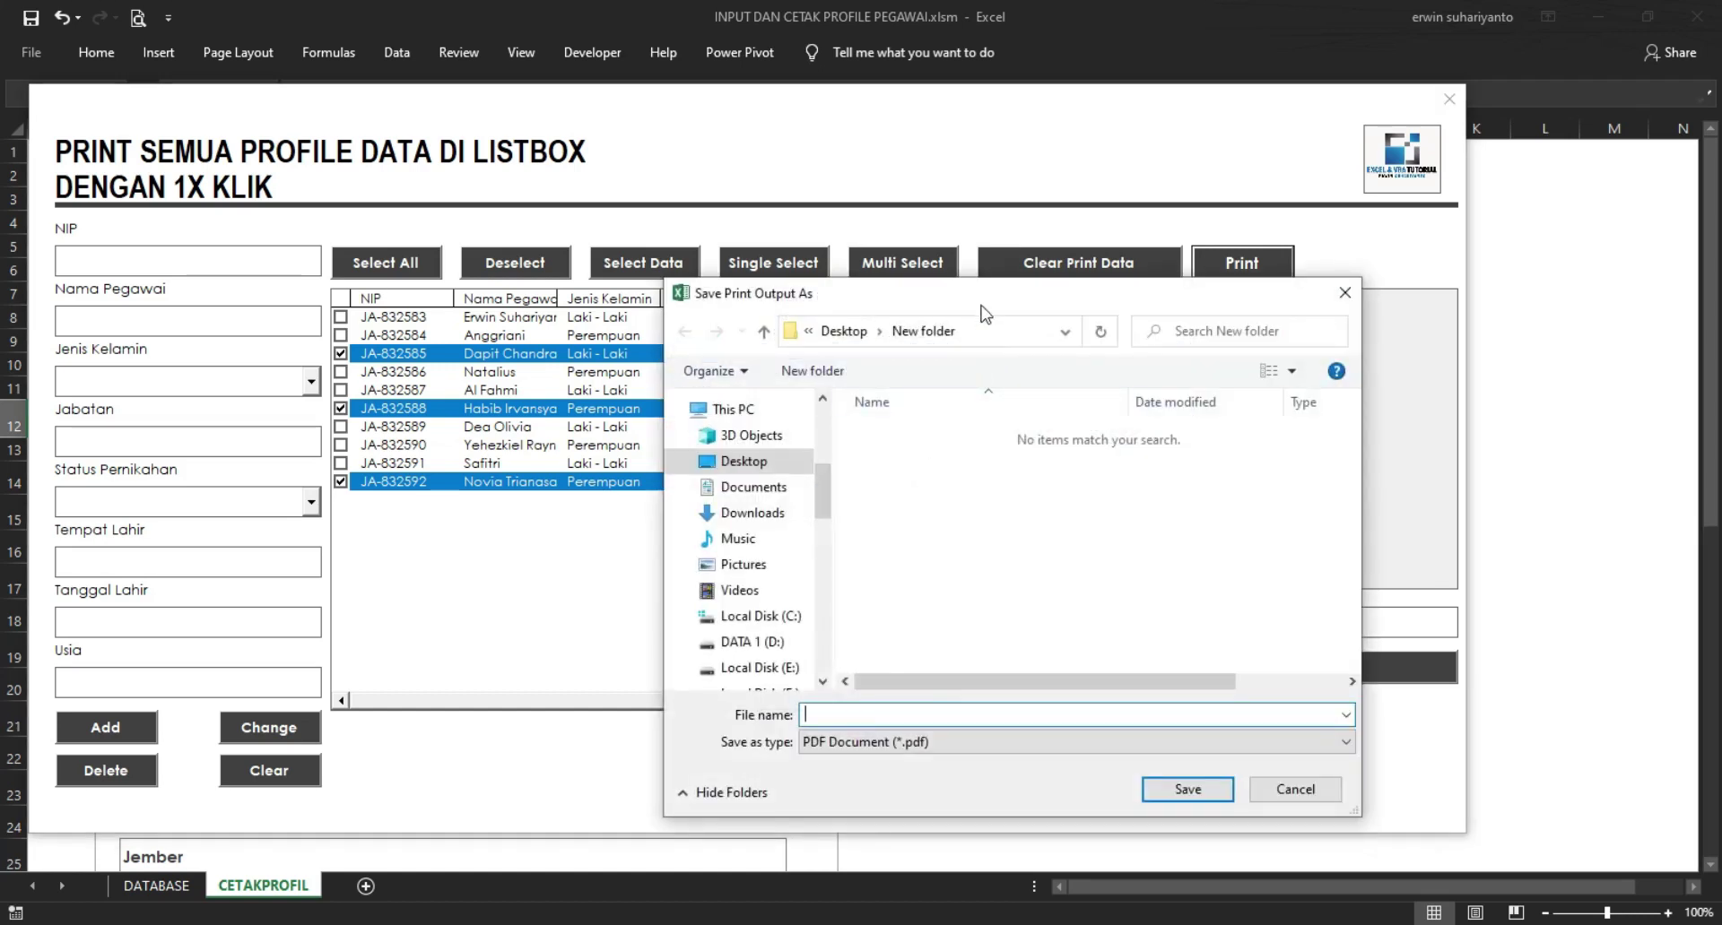
- Save the three profile PDFs as 1, 2 and 3 in the Desktop's New folder
{"action": "left_click_drag", "start_coordinate": [981, 306], "coordinate": [763, 220]}
{"action": "type", "text": "1"}
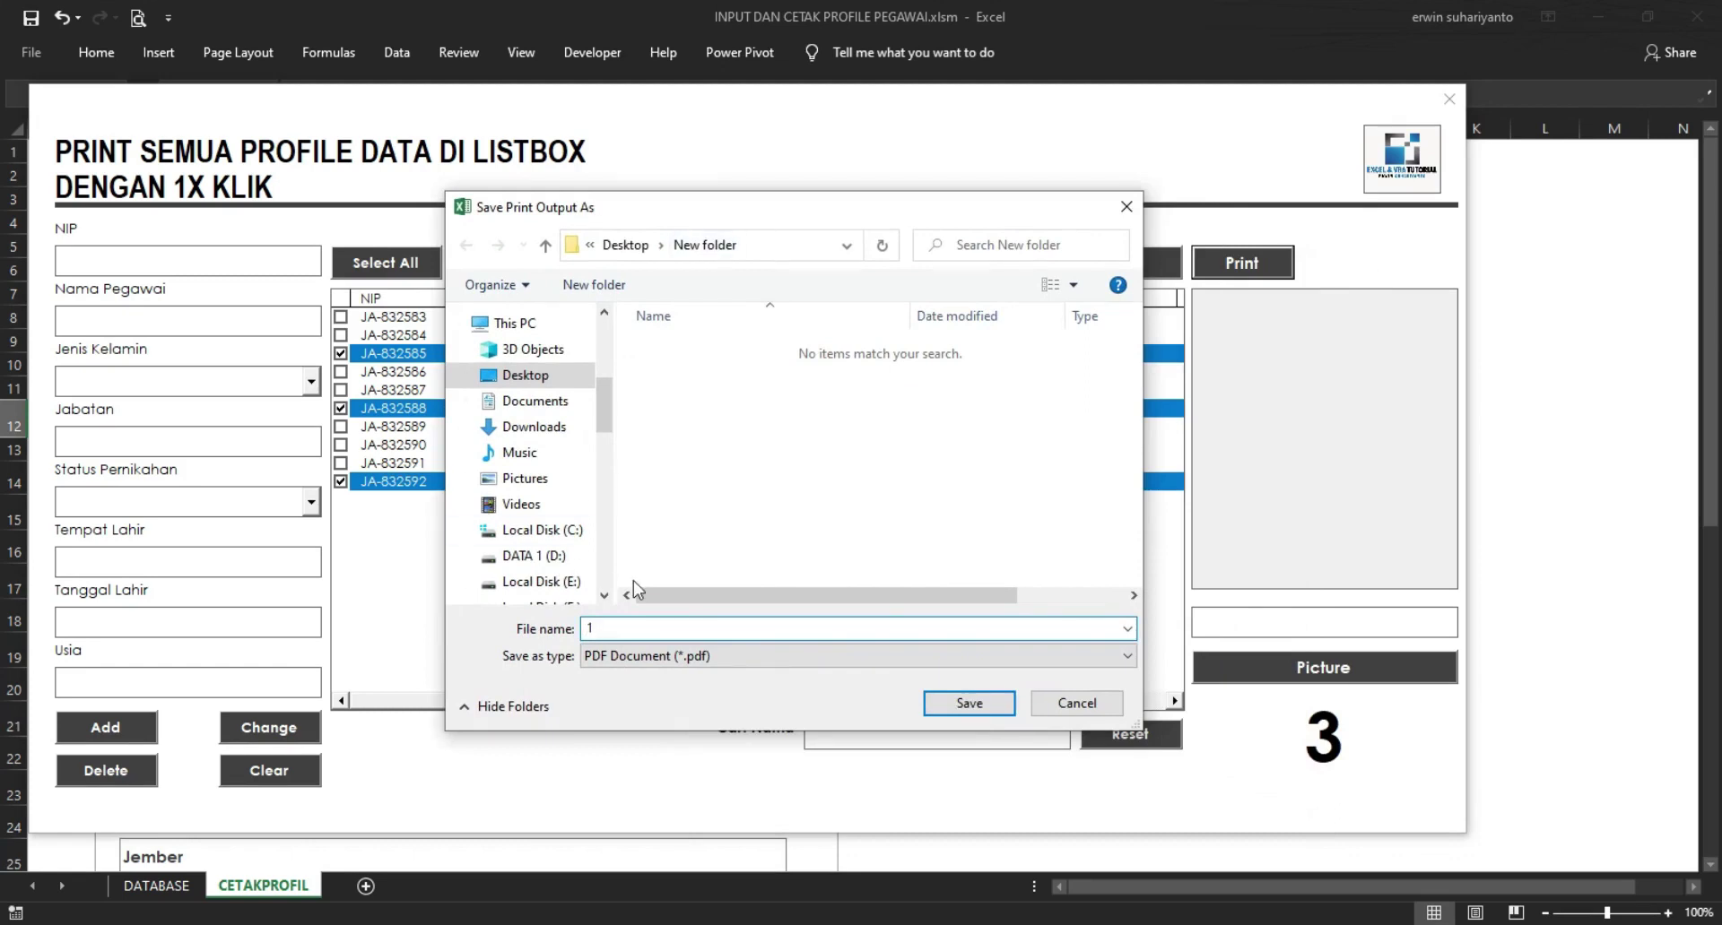
{"action": "key", "text": "Return"}
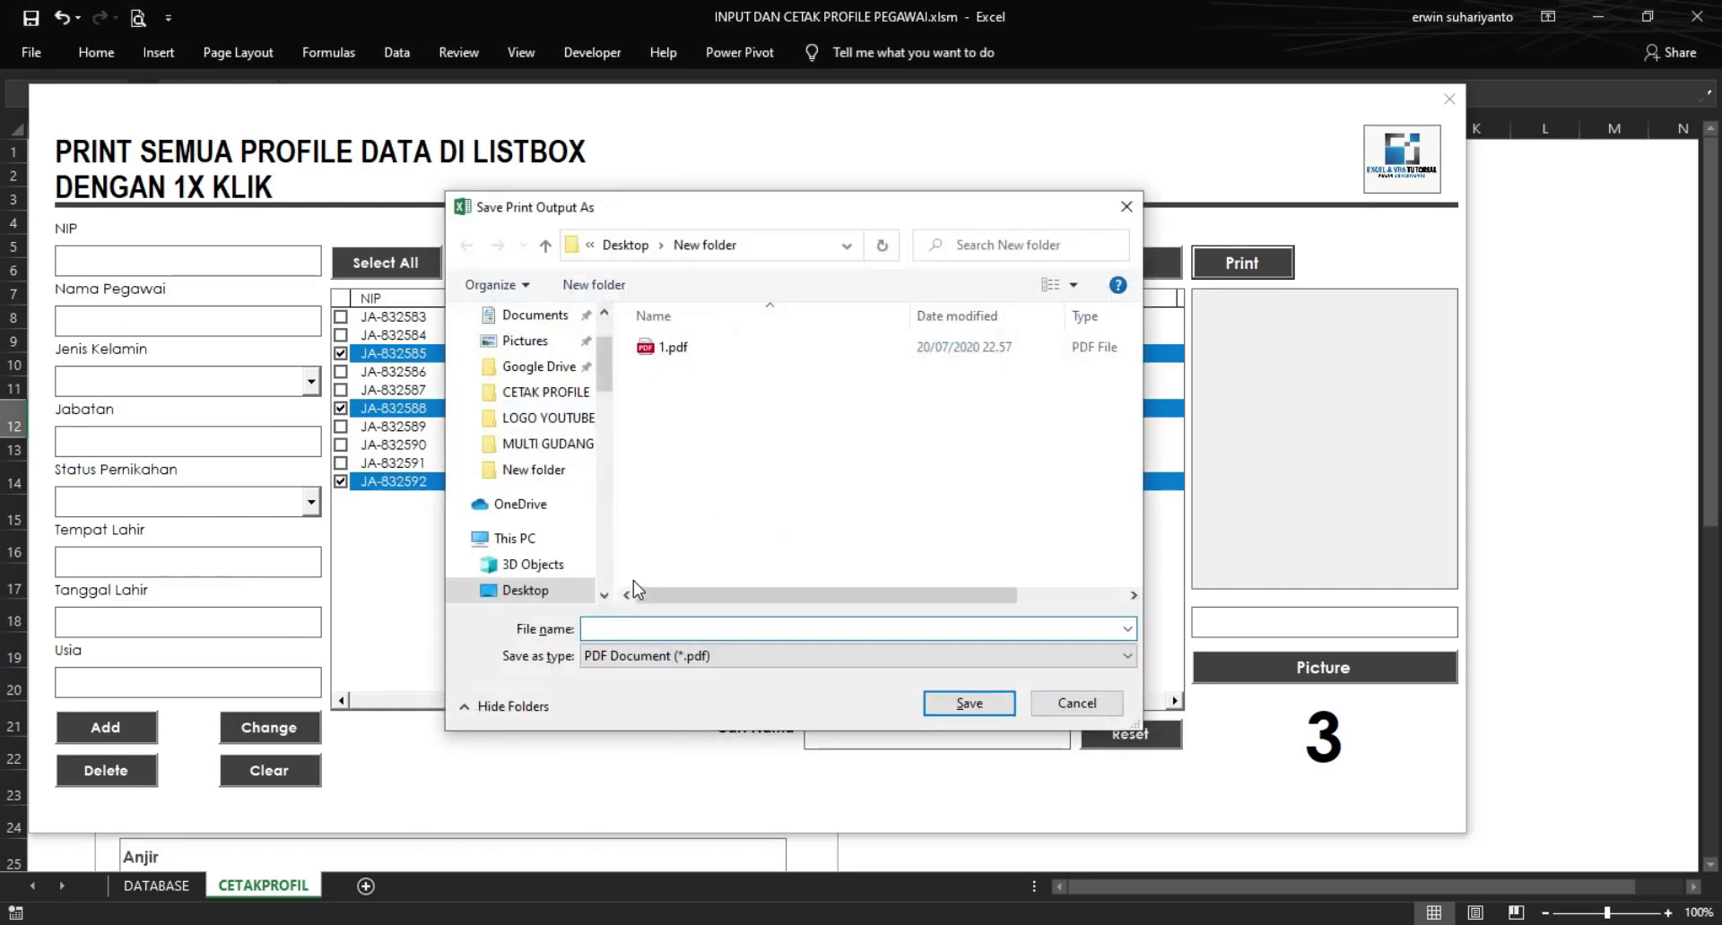
{"action": "type", "text": "2"}
{"action": "key", "text": "Return"}
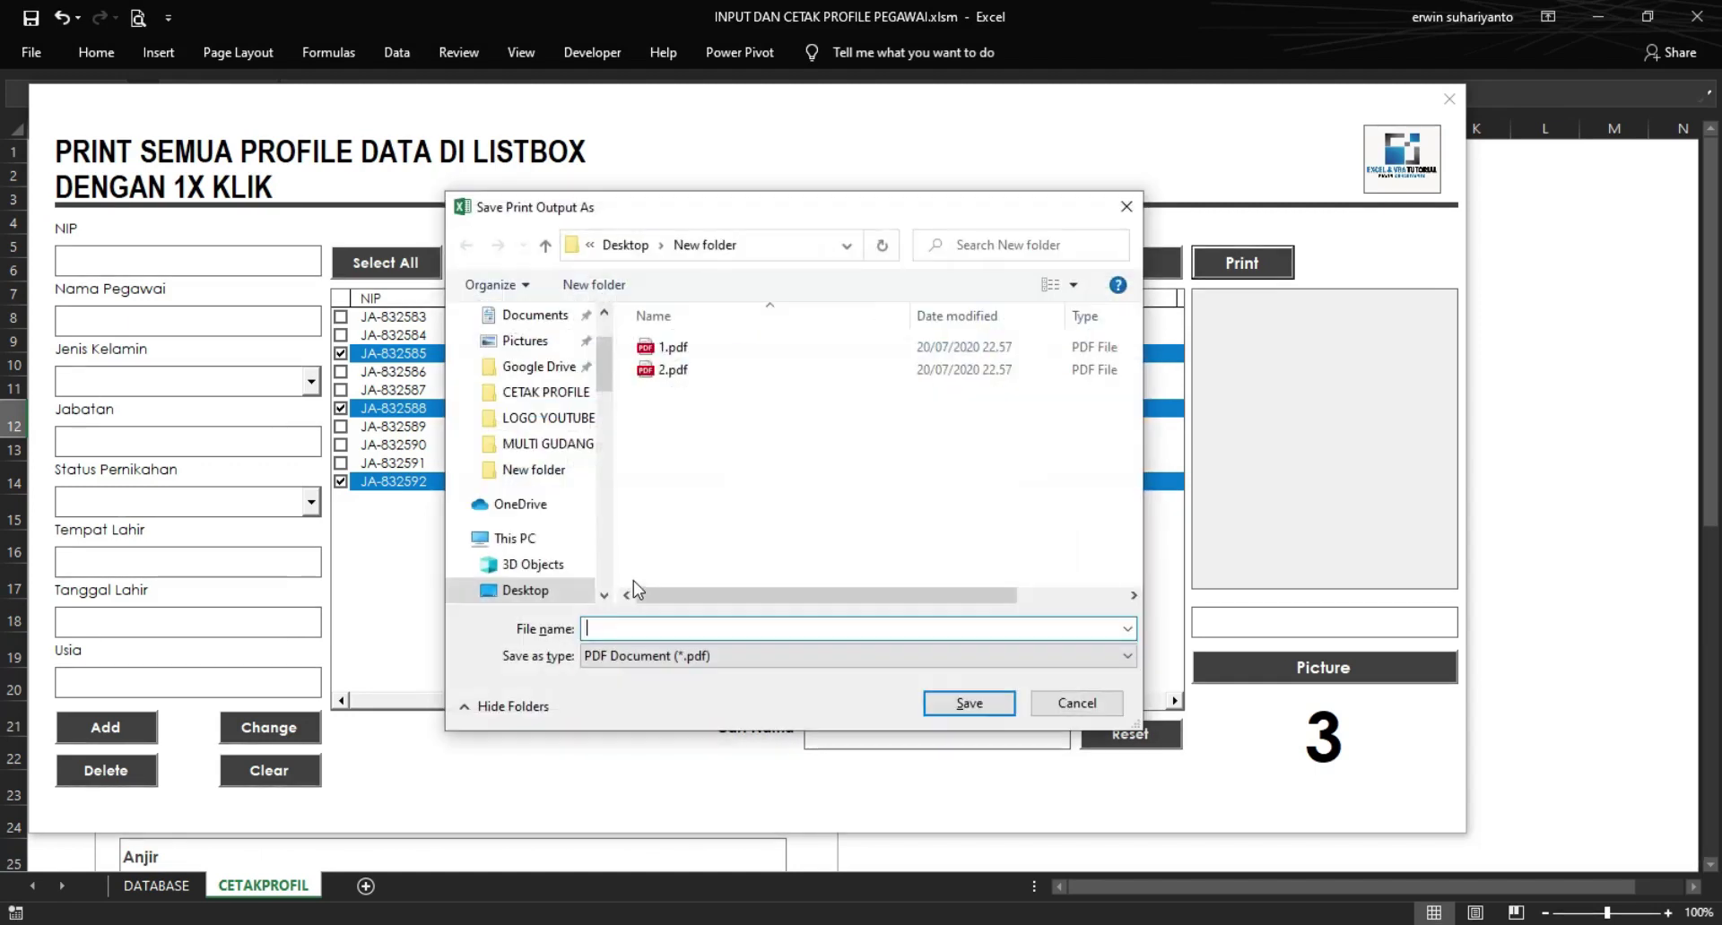
{"action": "type", "text": "3"}
{"action": "key", "text": "Return"}
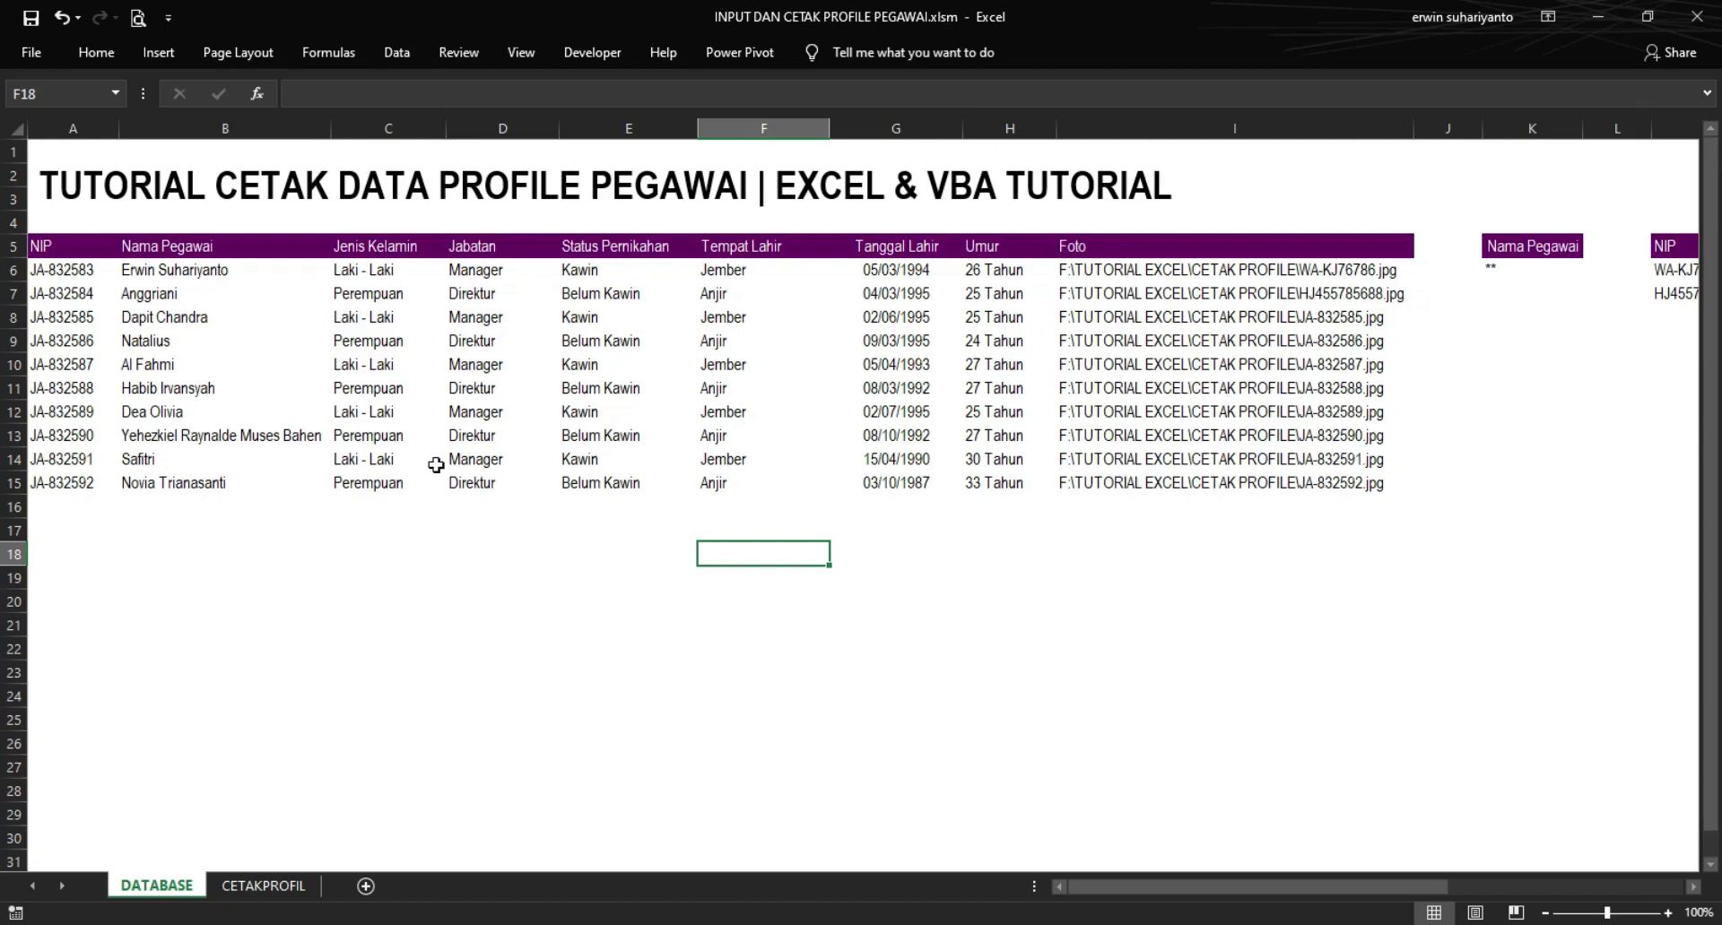
{"action": "left_click", "coordinate": [726, 579]}
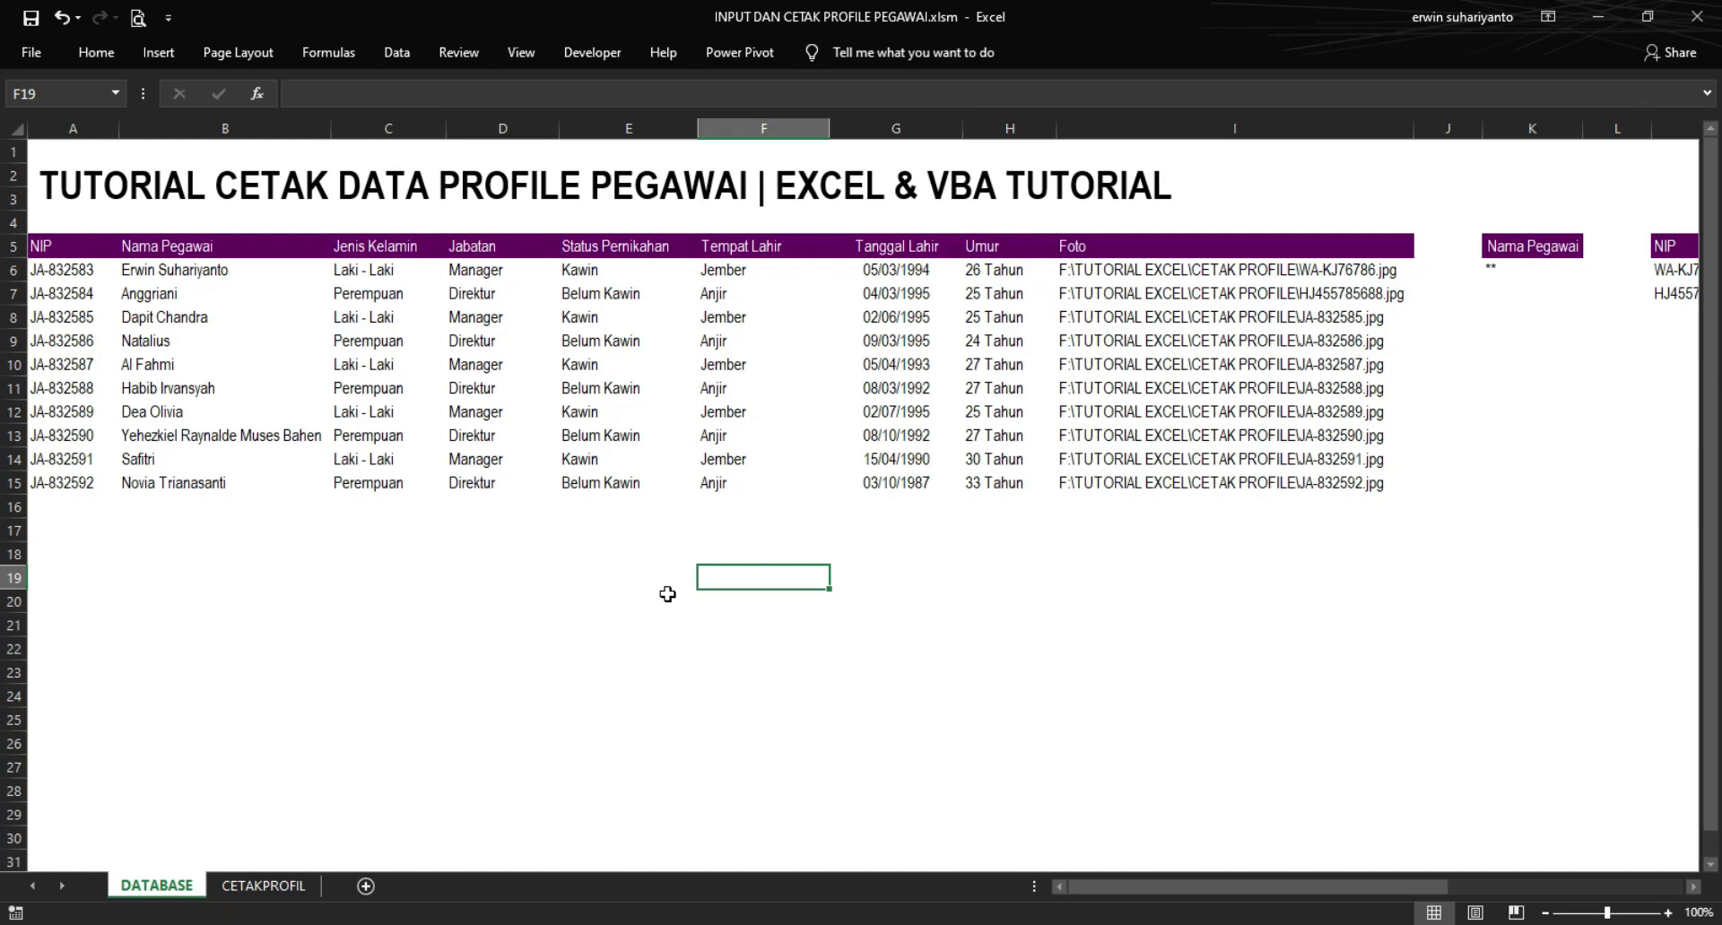
{"action": "left_click", "coordinate": [545, 554]}
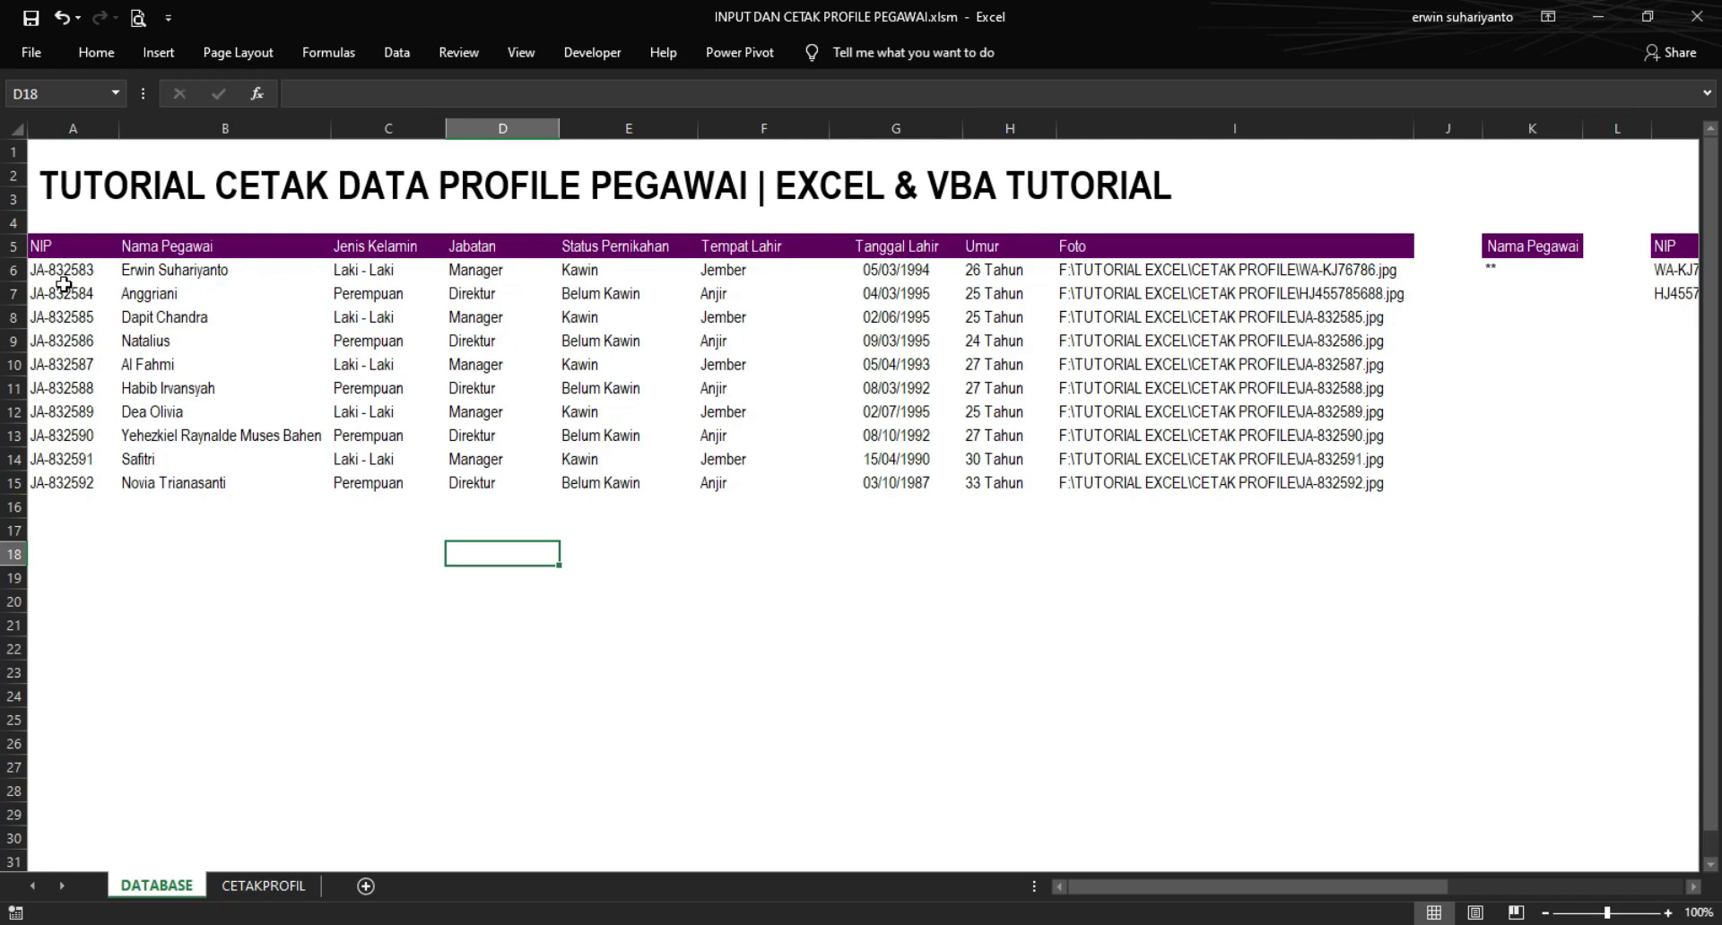
- Step through the employee names in column B down to row 15
{"action": "left_click", "coordinate": [152, 276]}
{"action": "left_click", "coordinate": [154, 293]}
{"action": "left_click", "coordinate": [153, 317]}
{"action": "left_click", "coordinate": [149, 365]}
{"action": "left_click", "coordinate": [146, 390]}
{"action": "left_click", "coordinate": [146, 413]}
{"action": "left_click", "coordinate": [146, 437]}
{"action": "left_click", "coordinate": [144, 460]}
{"action": "left_click", "coordinate": [144, 486]}
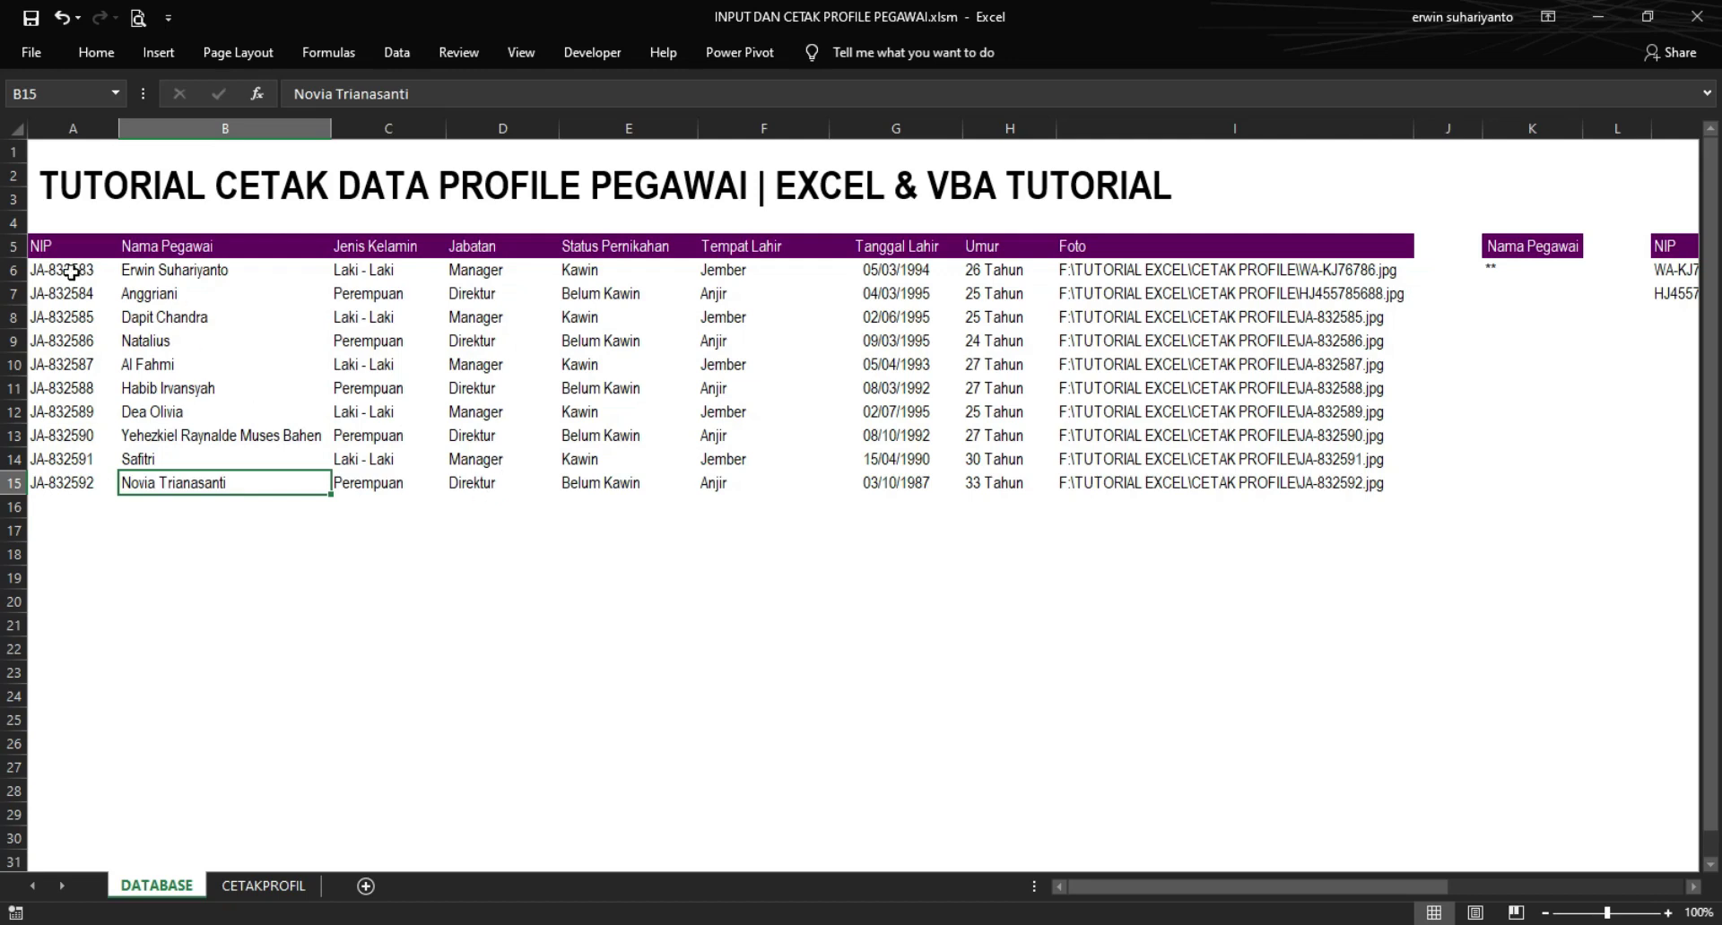
- Select the first employee's record row, deselect it, and switch to the CETAKPROFIL sheet
{"action": "left_click_drag", "start_coordinate": [65, 271], "coordinate": [1255, 278]}
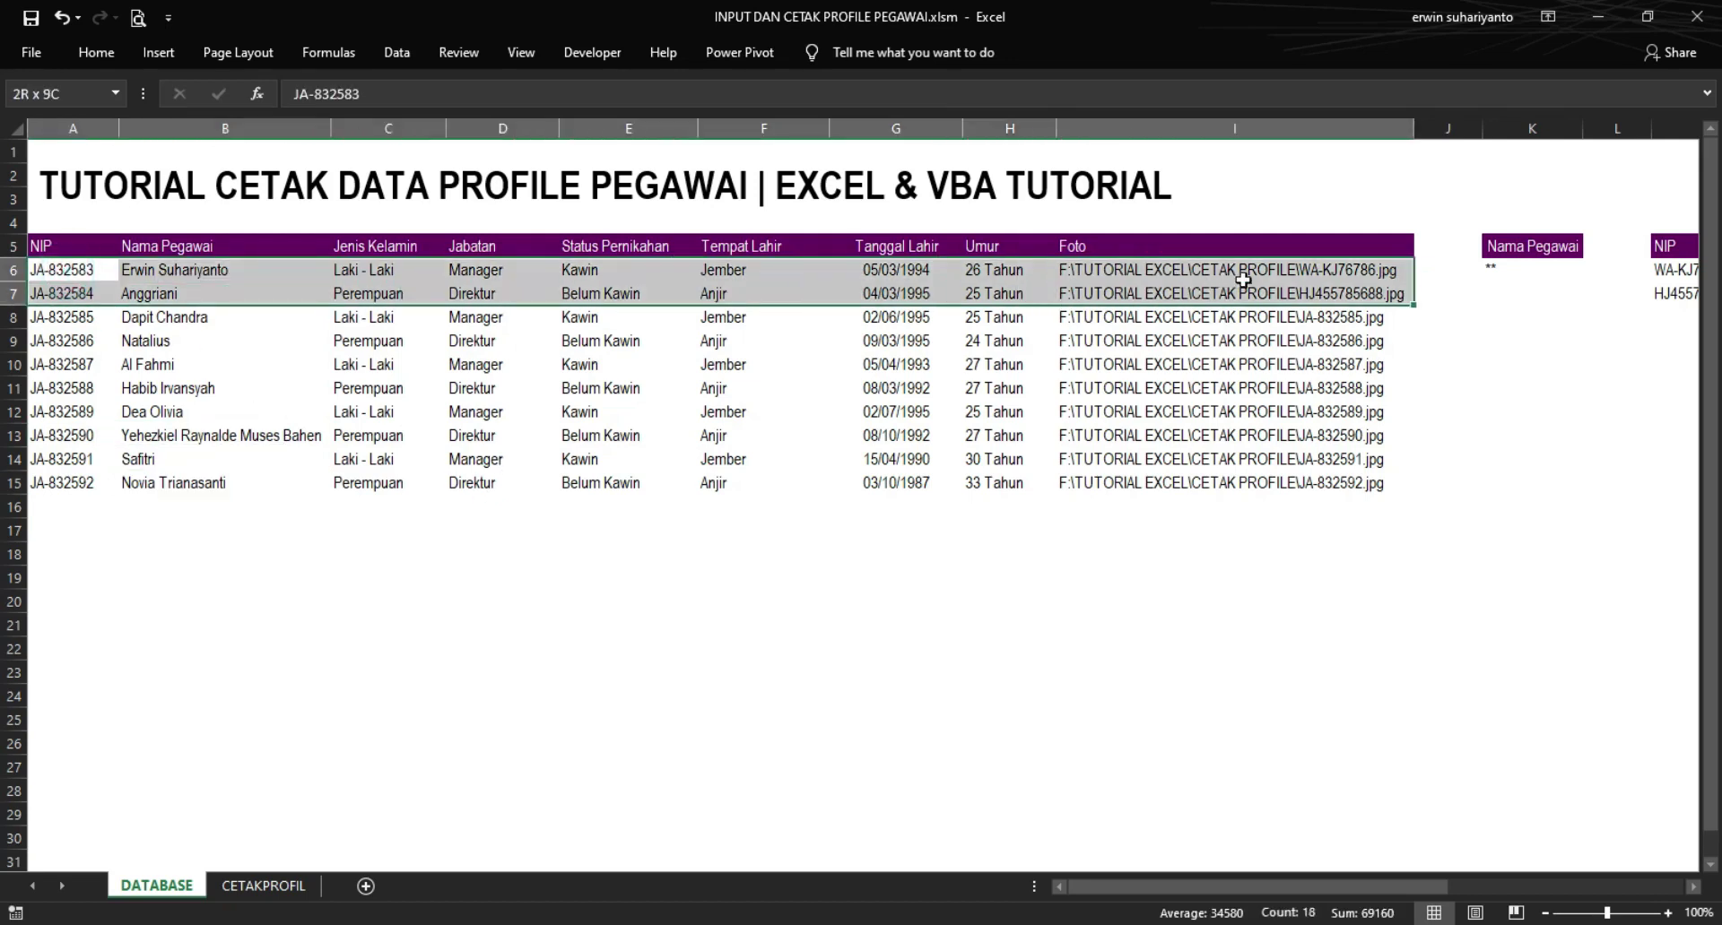
{"action": "left_click", "coordinate": [864, 585]}
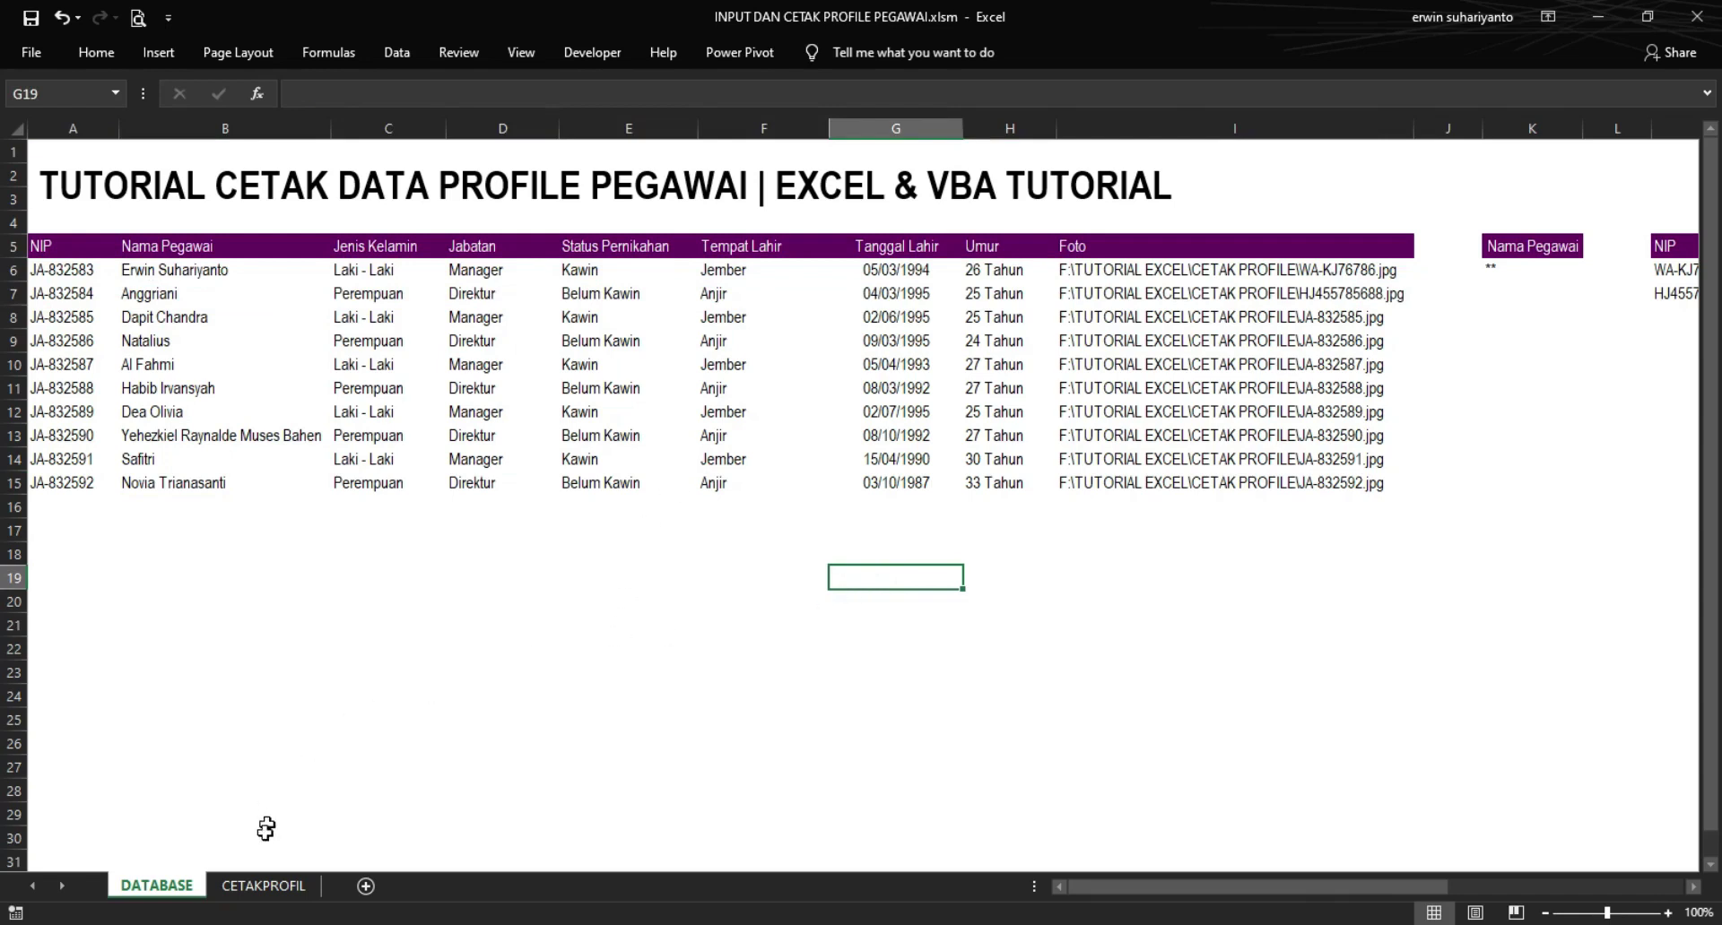
{"action": "left_click", "coordinate": [258, 888]}
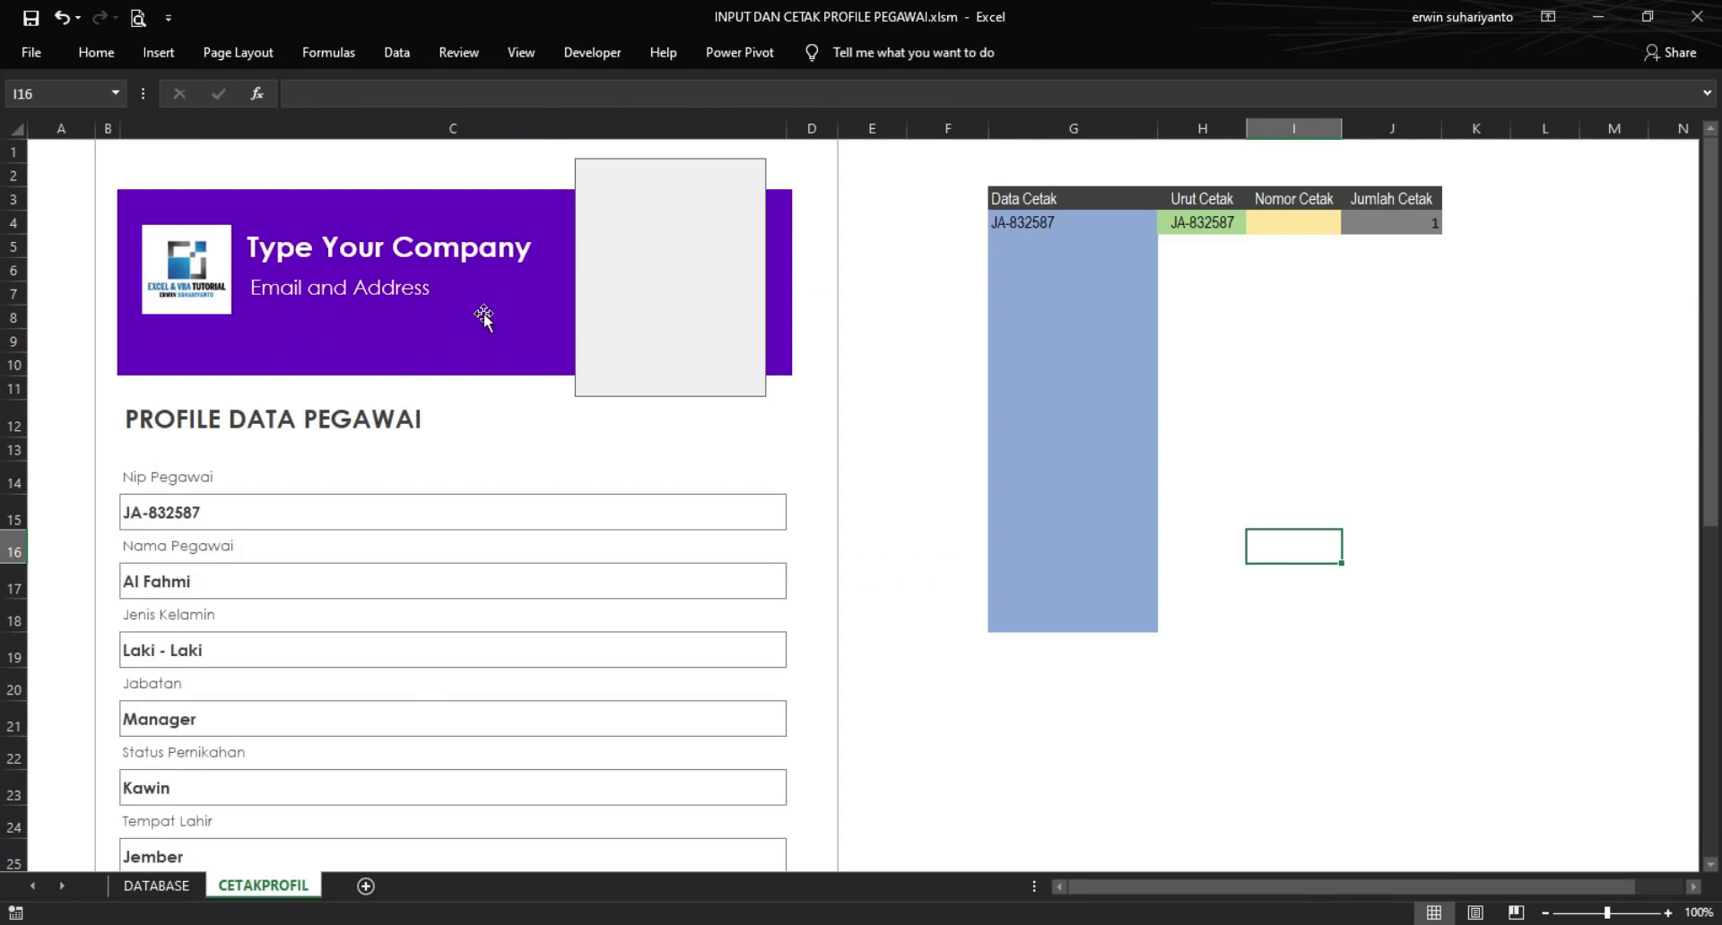
- Scroll through the CETAKPROFIL profile layout, selecting the Nip Pegawai label
{"action": "scroll", "coordinate": [485, 338], "scroll_direction": "down", "scroll_amount": 2}
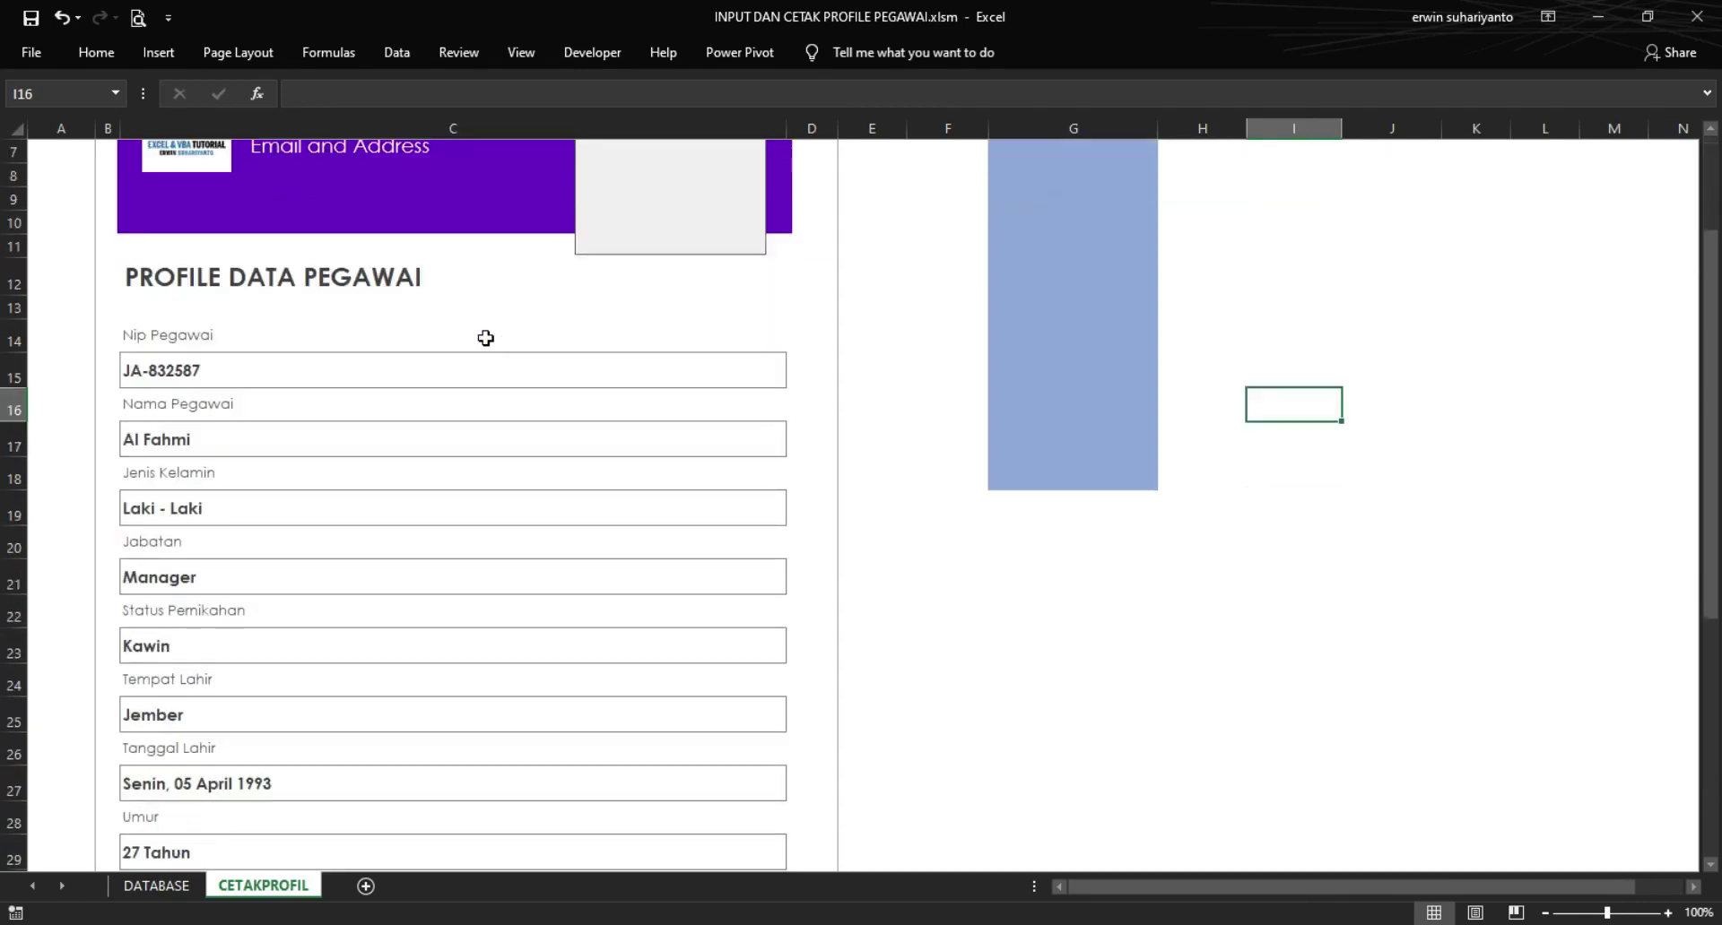
{"action": "scroll", "coordinate": [380, 399], "scroll_direction": "down", "scroll_amount": 2}
{"action": "scroll", "coordinate": [380, 399], "scroll_direction": "down", "scroll_amount": 2}
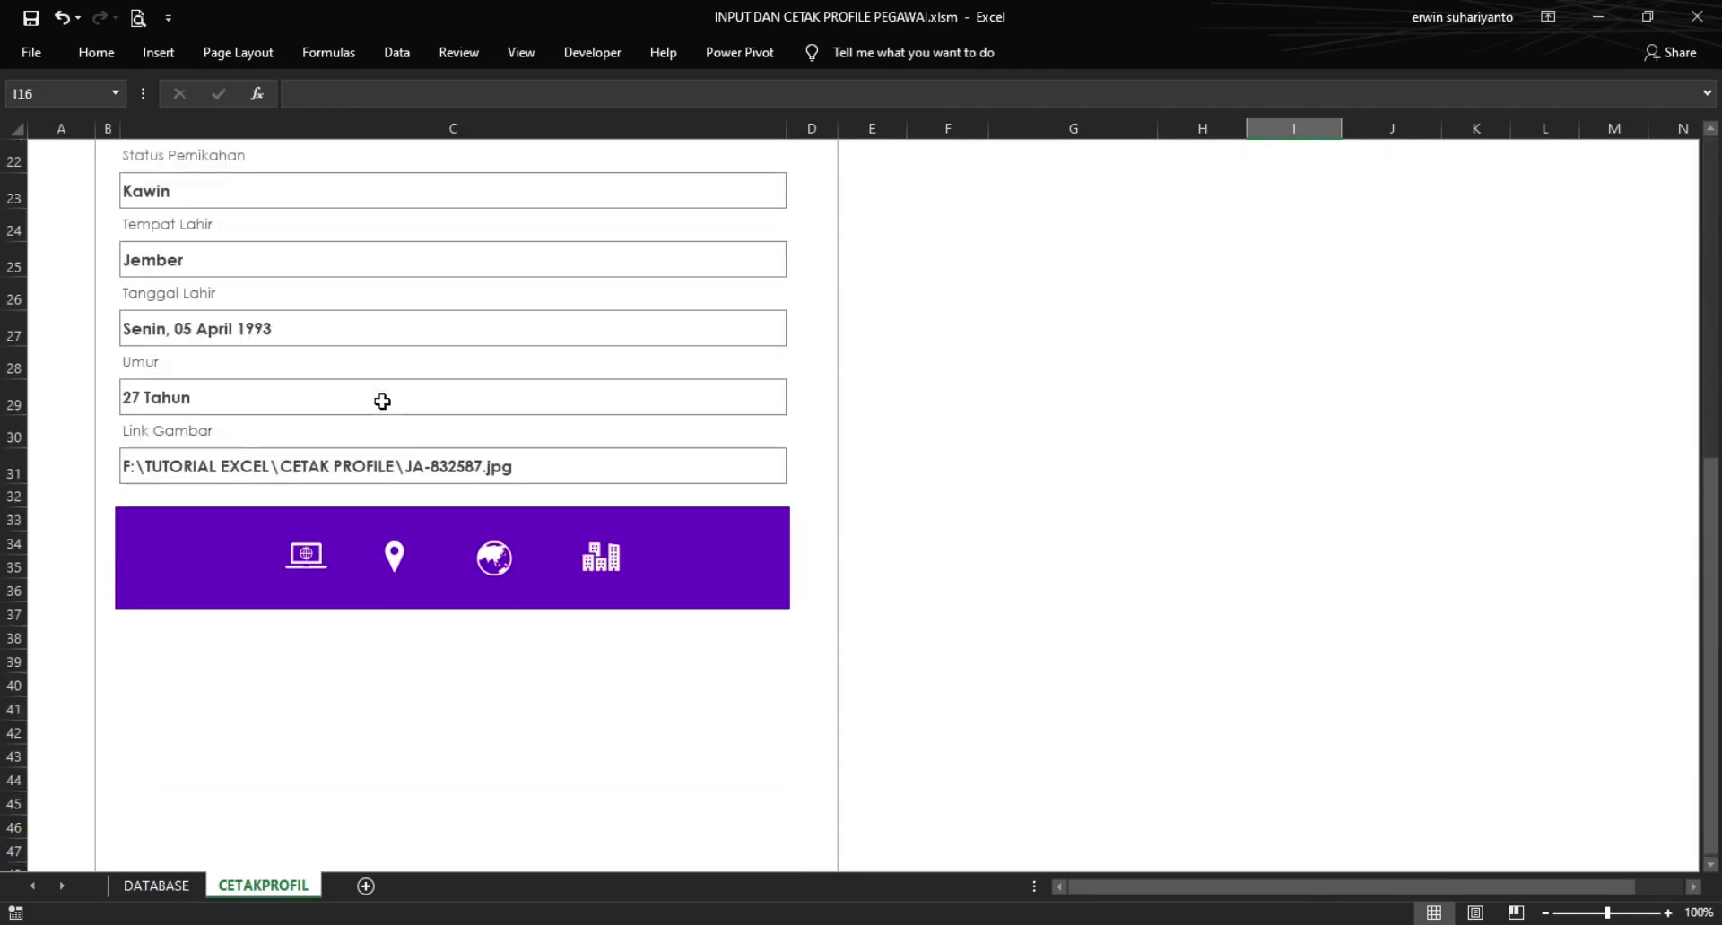
{"action": "scroll", "coordinate": [380, 486], "scroll_direction": "up", "scroll_amount": 4}
{"action": "scroll", "coordinate": [380, 486], "scroll_direction": "up", "scroll_amount": 3}
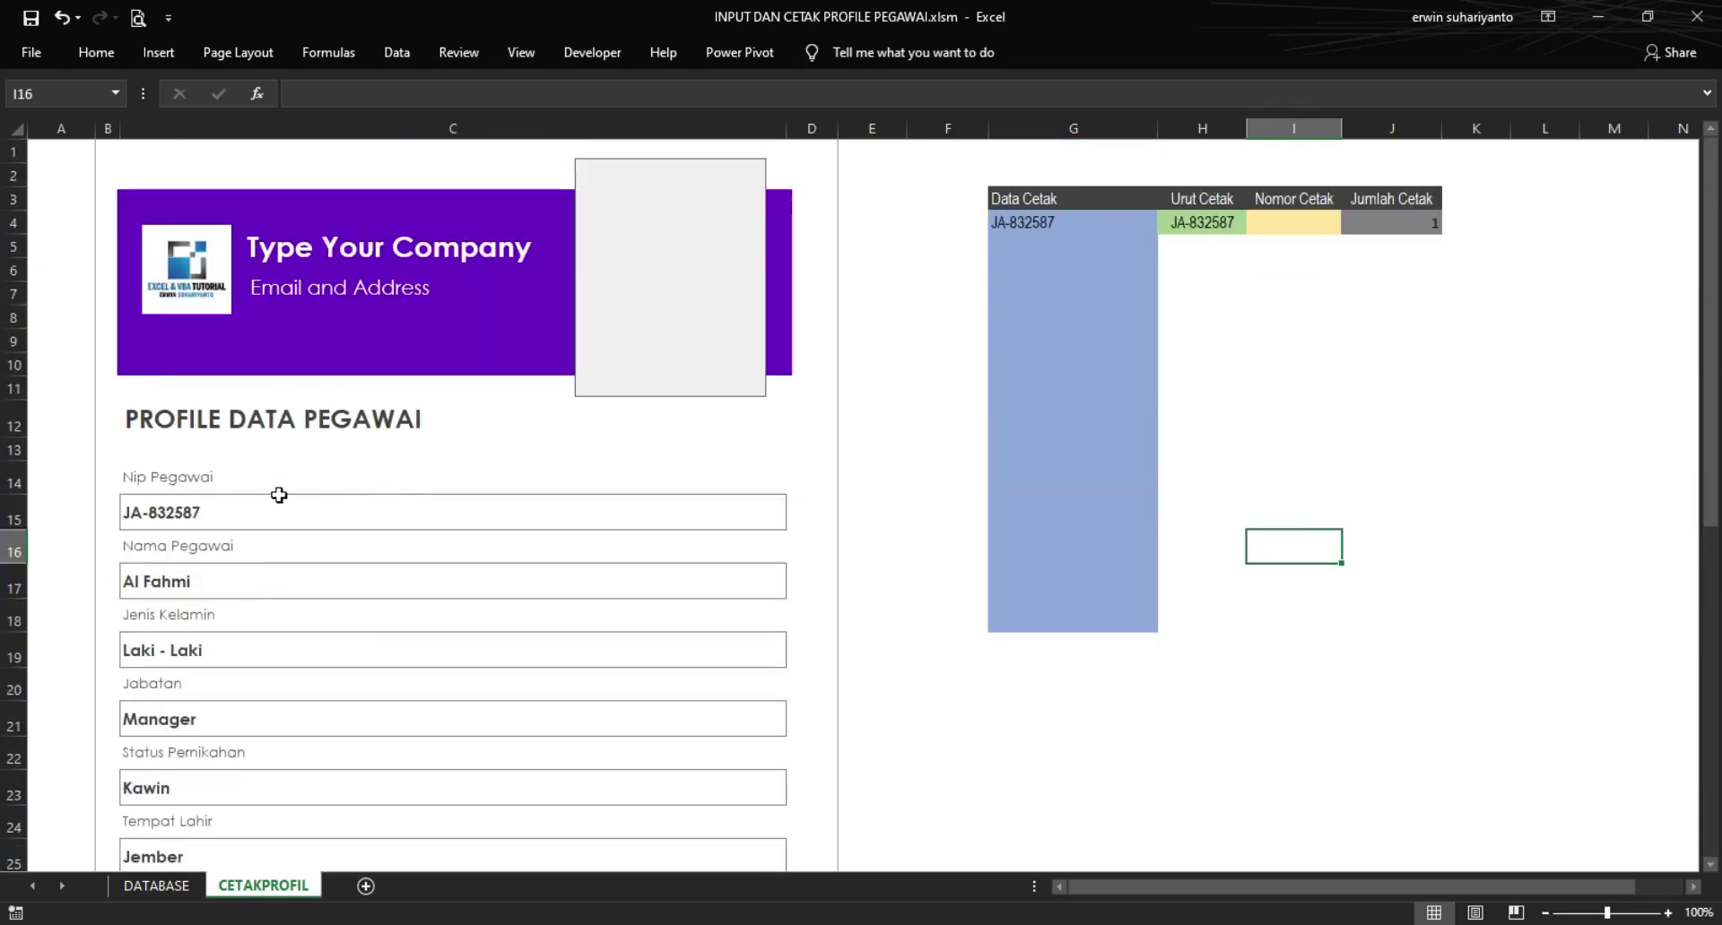
{"action": "scroll", "coordinate": [281, 495], "scroll_direction": "down", "scroll_amount": 1}
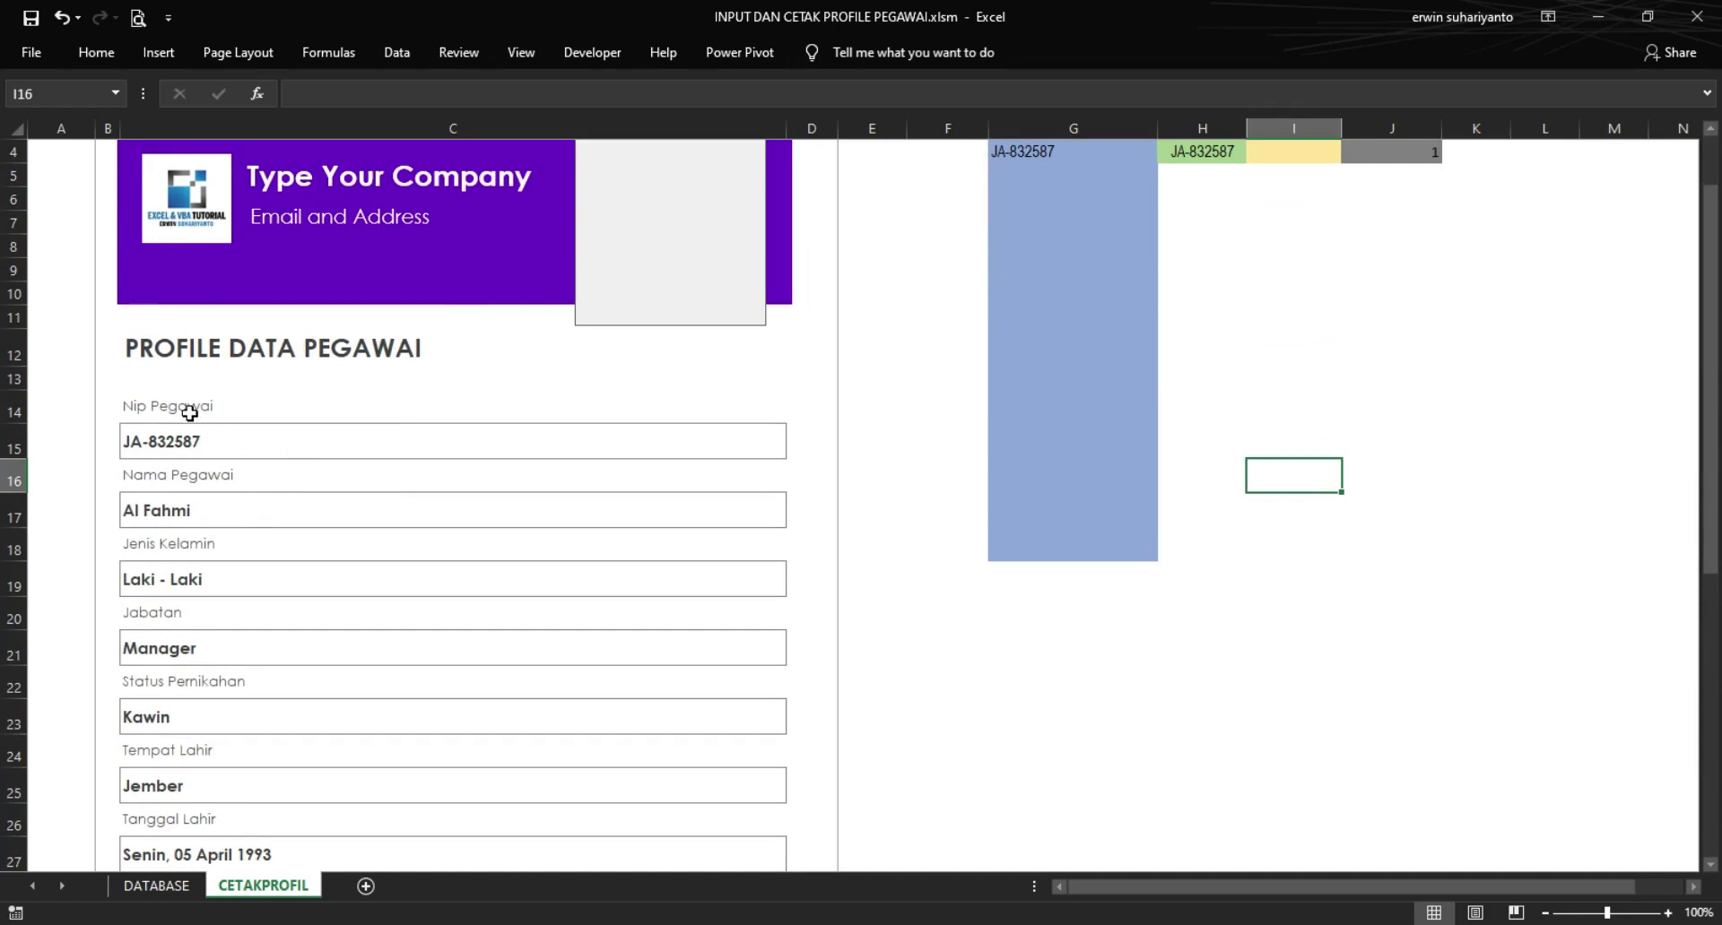
{"action": "left_click", "coordinate": [161, 401]}
{"action": "scroll", "coordinate": [160, 401], "scroll_direction": "down", "scroll_amount": 2}
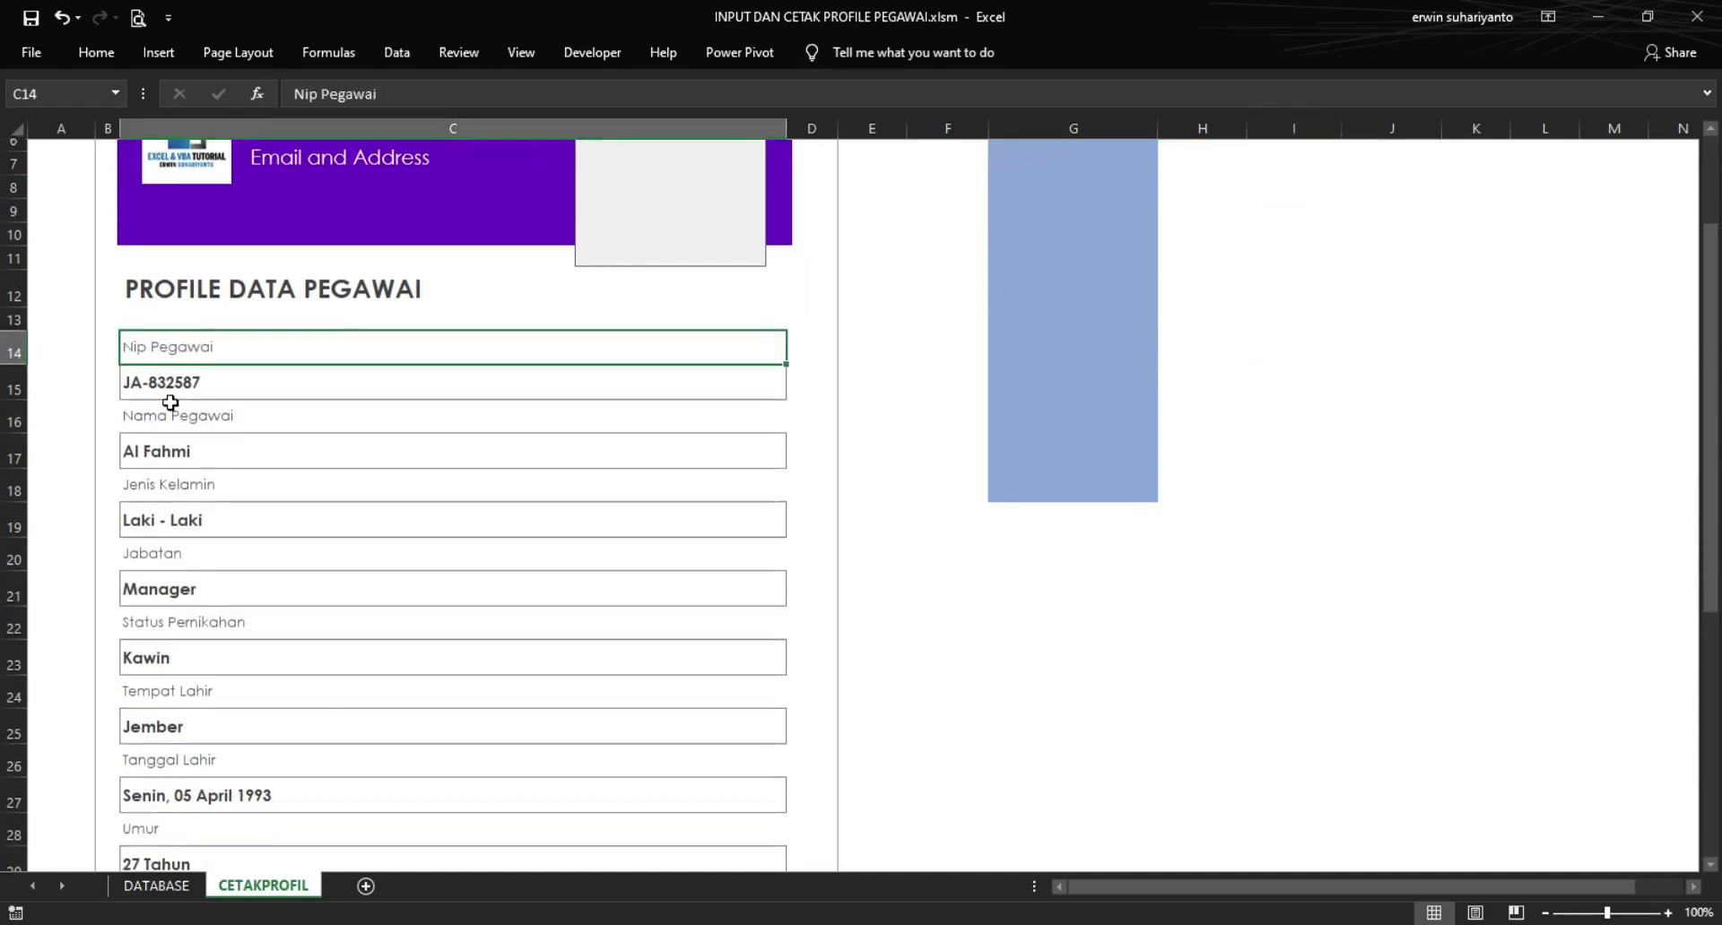
{"action": "scroll", "coordinate": [165, 421], "scroll_direction": "down", "scroll_amount": 2}
{"action": "scroll", "coordinate": [148, 462], "scroll_direction": "down", "scroll_amount": 1}
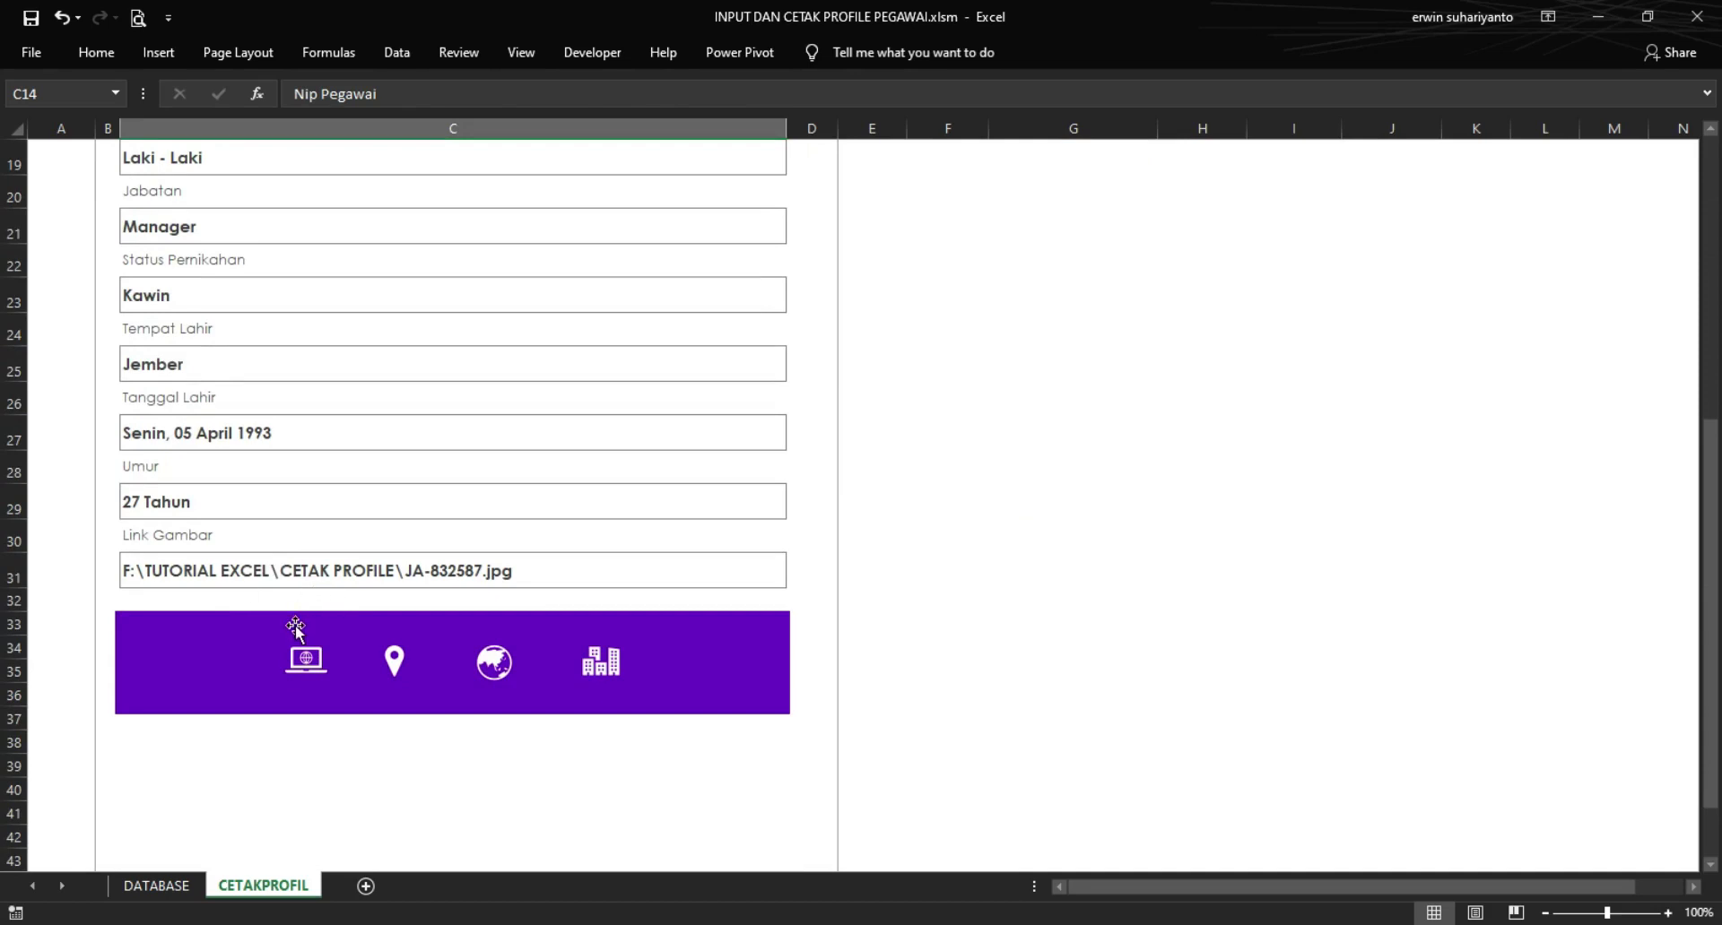
{"action": "scroll", "coordinate": [292, 626], "scroll_direction": "up", "scroll_amount": 3}
{"action": "scroll", "coordinate": [293, 625], "scroll_direction": "down", "scroll_amount": 1}
{"action": "scroll", "coordinate": [292, 626], "scroll_direction": "up", "scroll_amount": 2}
{"action": "scroll", "coordinate": [310, 418], "scroll_direction": "up", "scroll_amount": 1}
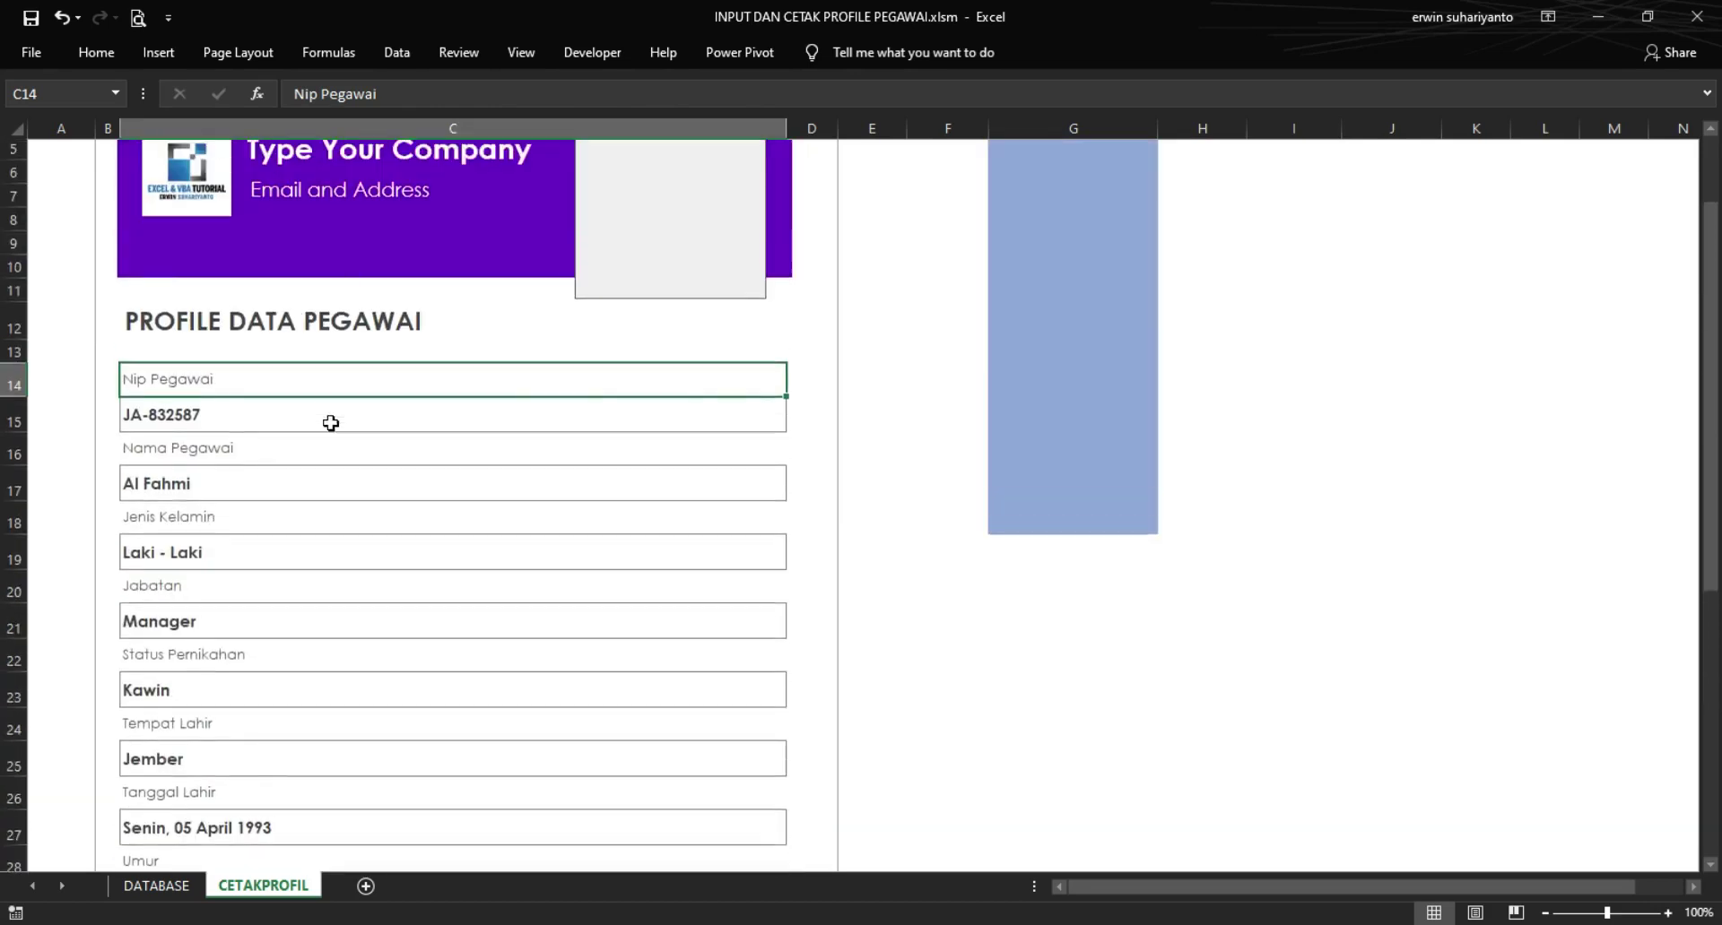
{"action": "scroll", "coordinate": [310, 418], "scroll_direction": "up", "scroll_amount": 1}
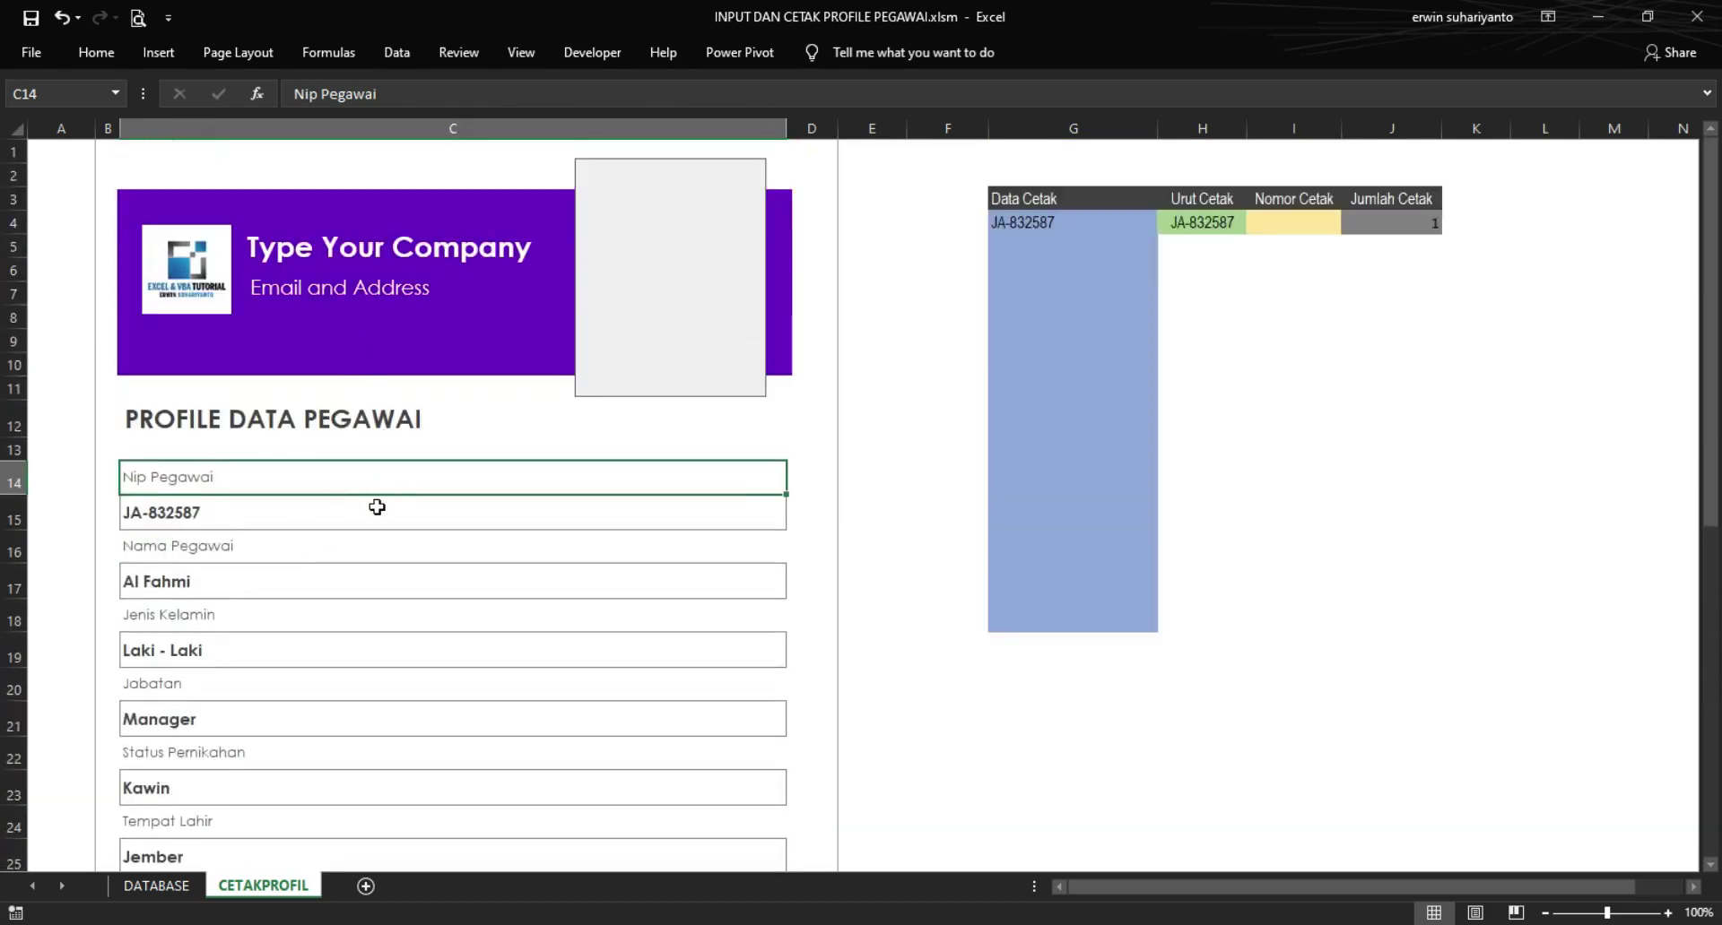
- Select records A6:I15 on DATABASE, then select the PROFILE DATA PEGAWAI heading on CETAKPROFIL
{"action": "left_click", "coordinate": [154, 886]}
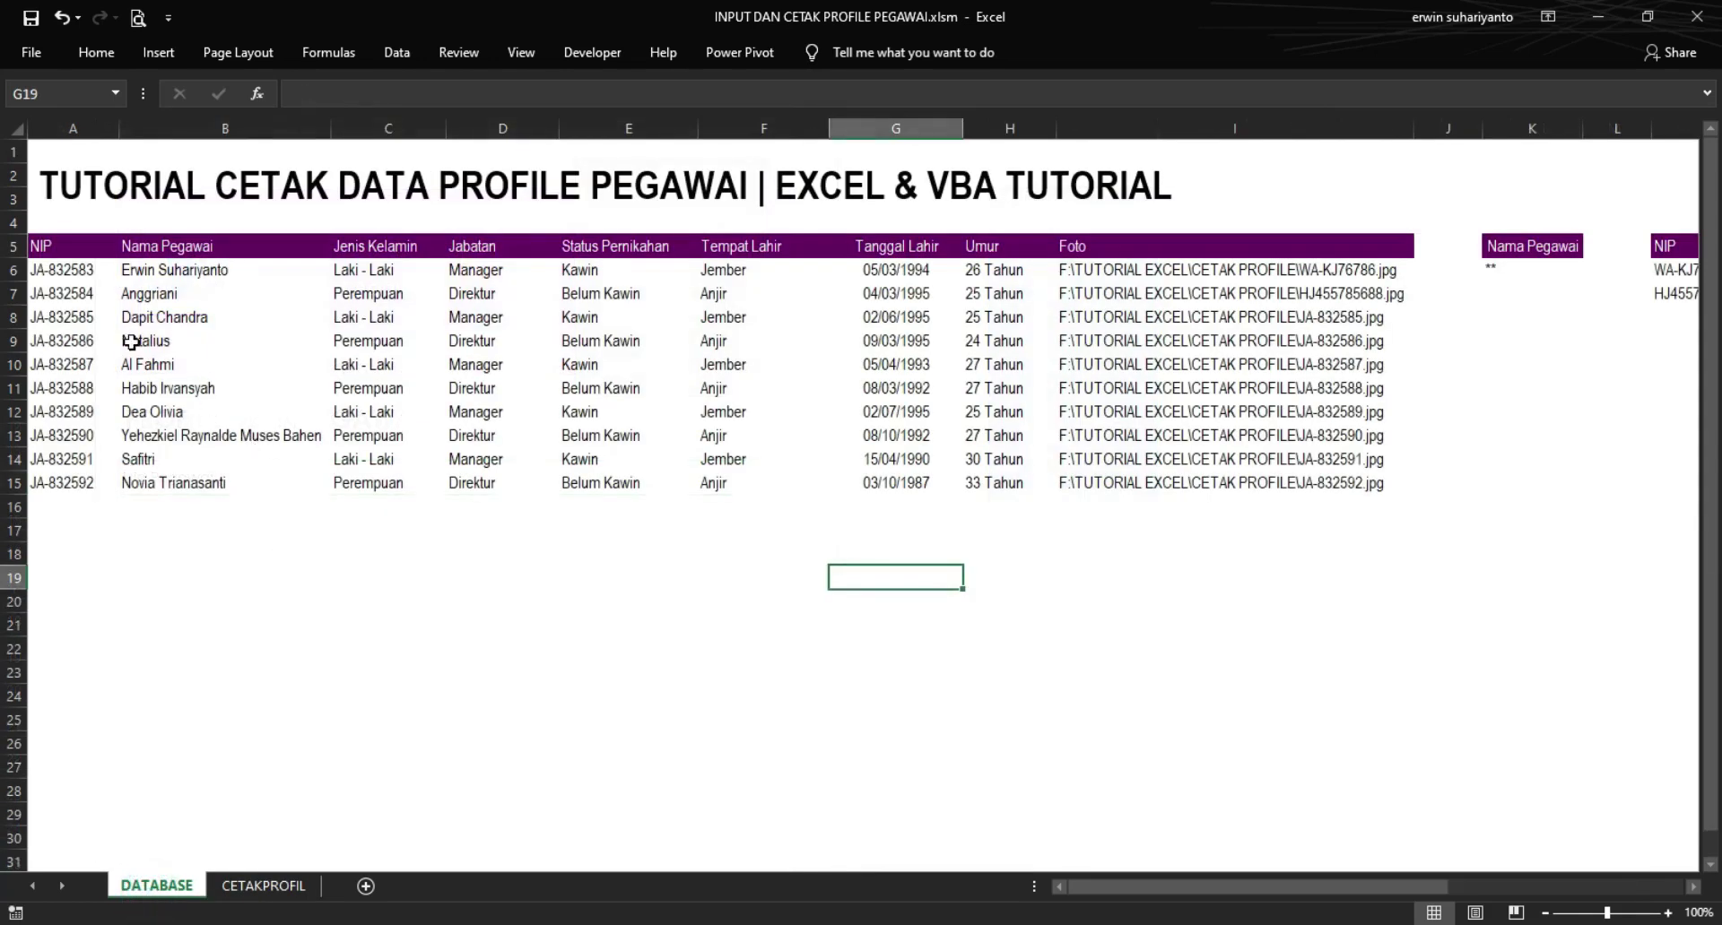
{"action": "left_click_drag", "start_coordinate": [63, 278], "coordinate": [1271, 472]}
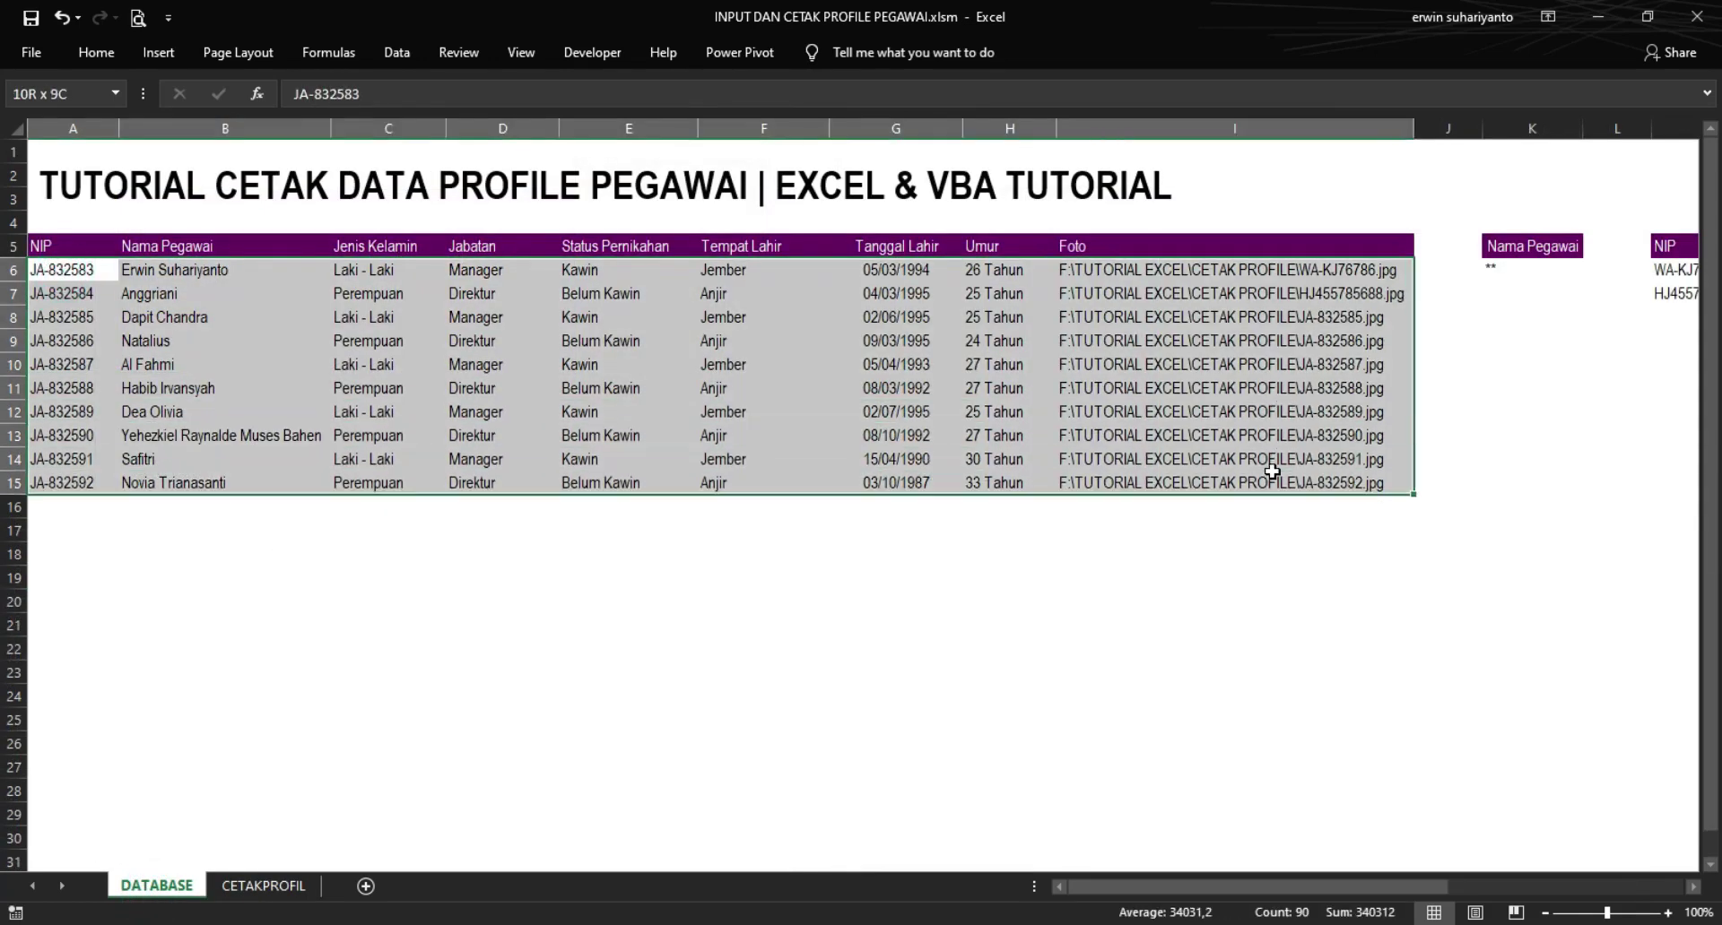
{"action": "left_click", "coordinate": [263, 886]}
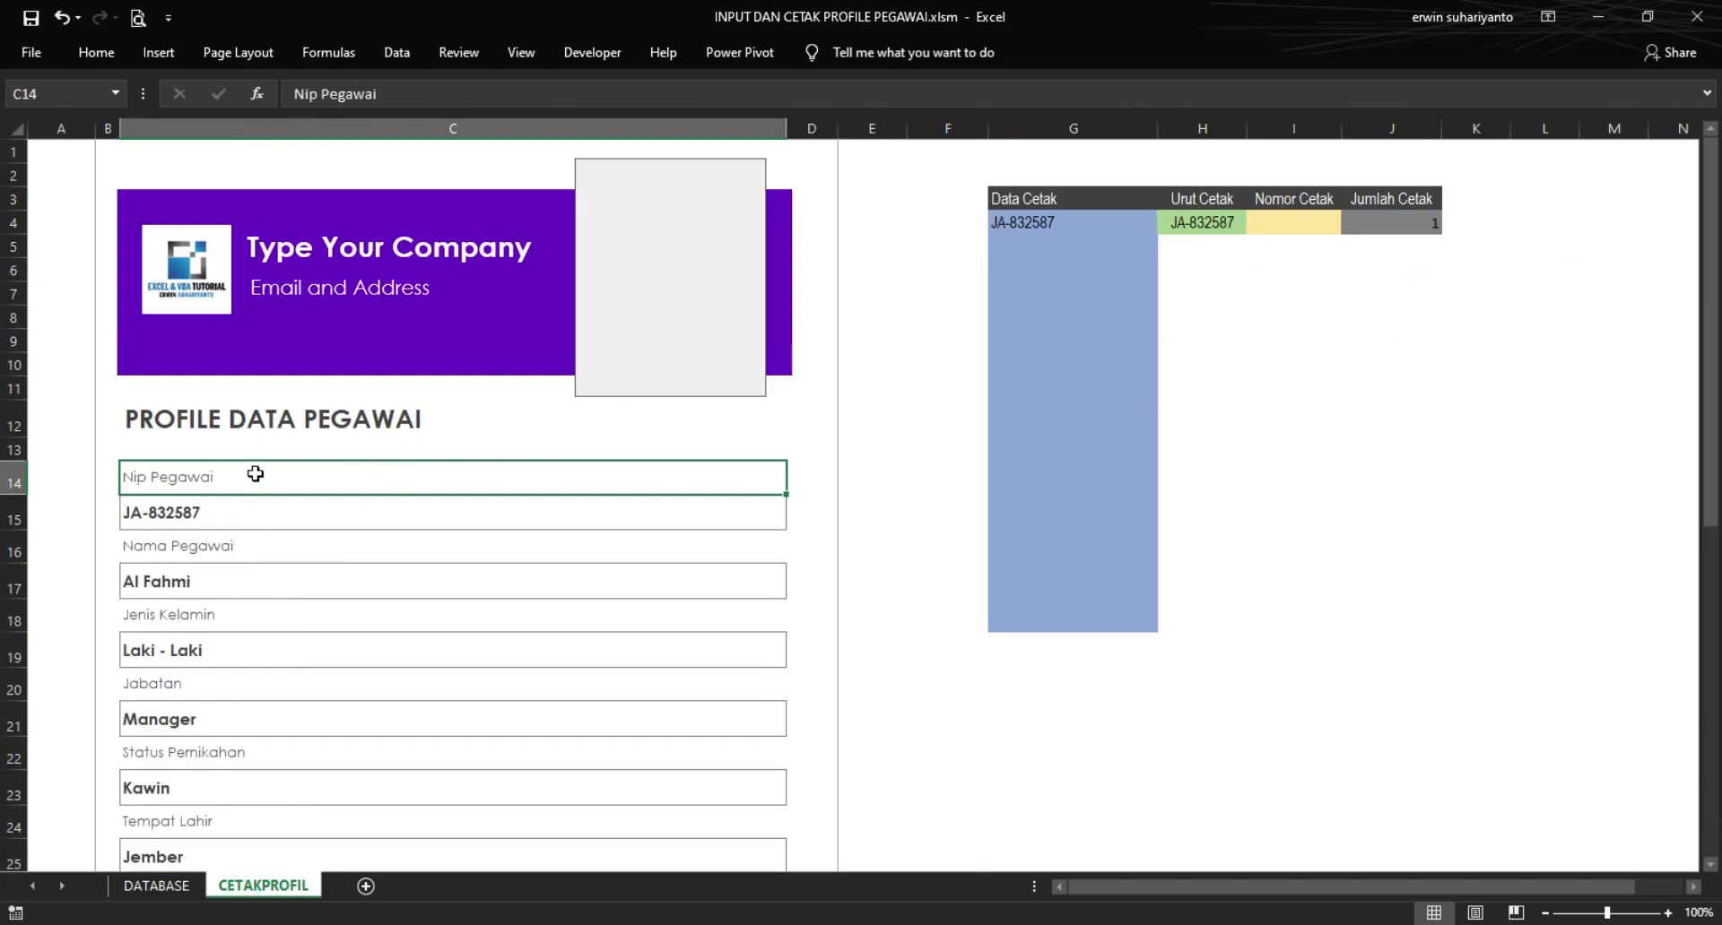
{"action": "left_click", "coordinate": [473, 434]}
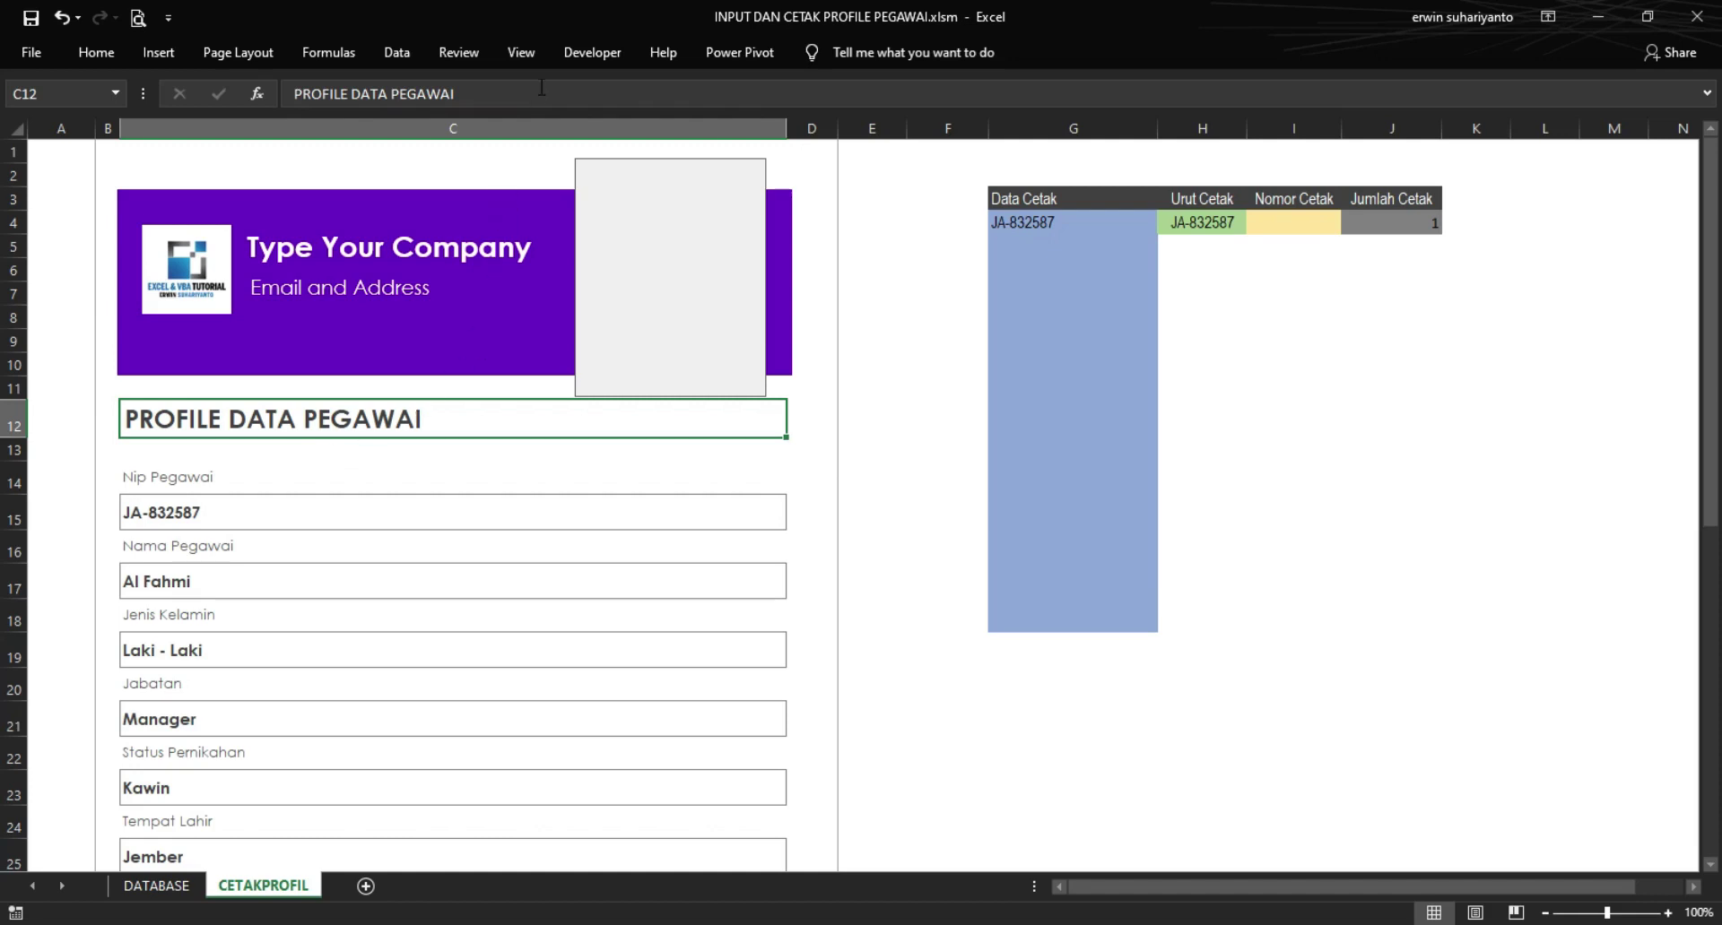
{"action": "left_click", "coordinate": [577, 52]}
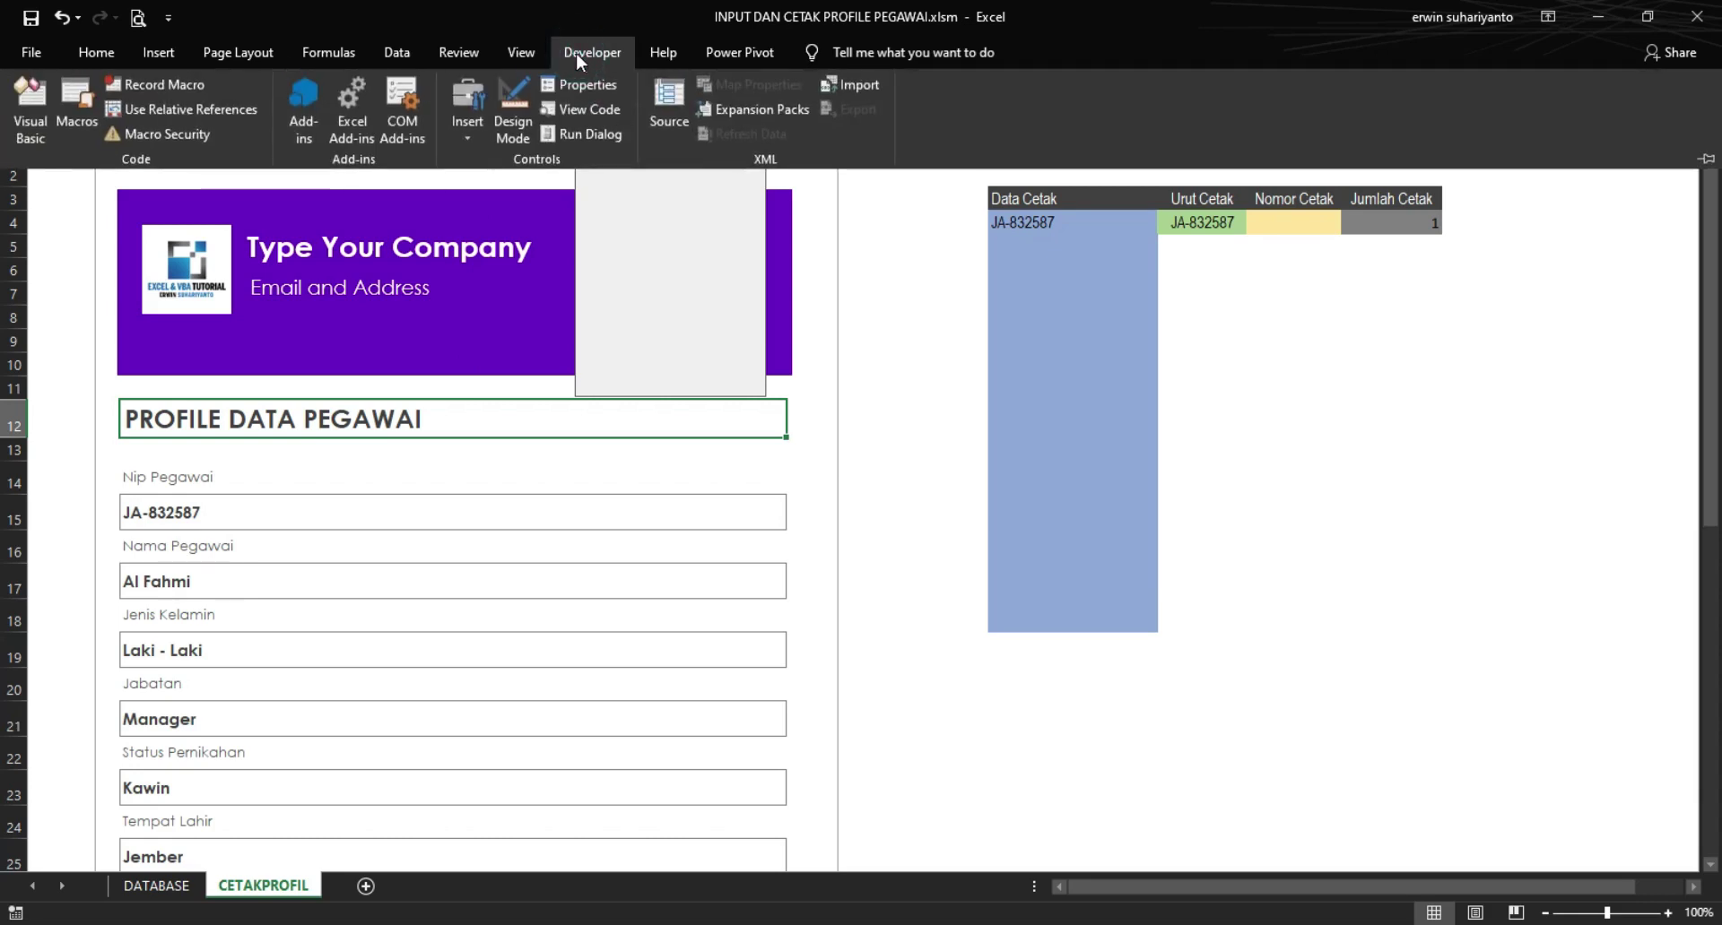
{"action": "left_click", "coordinate": [29, 96]}
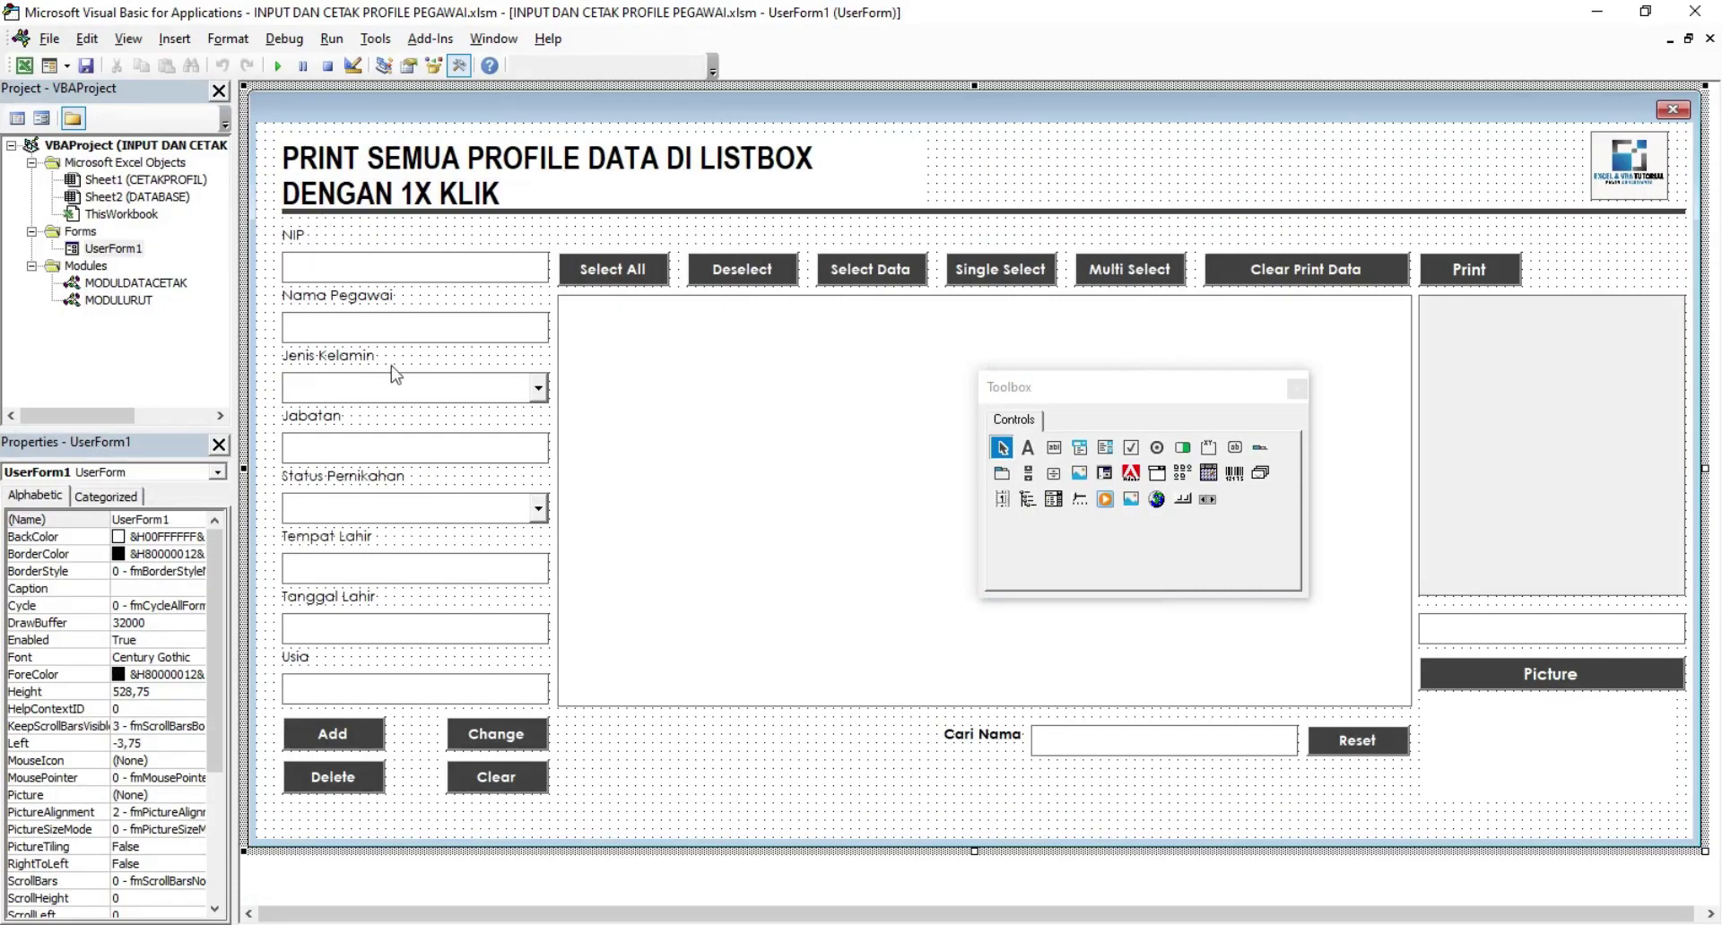
{"action": "left_click_drag", "start_coordinate": [1140, 398], "coordinate": [787, 832]}
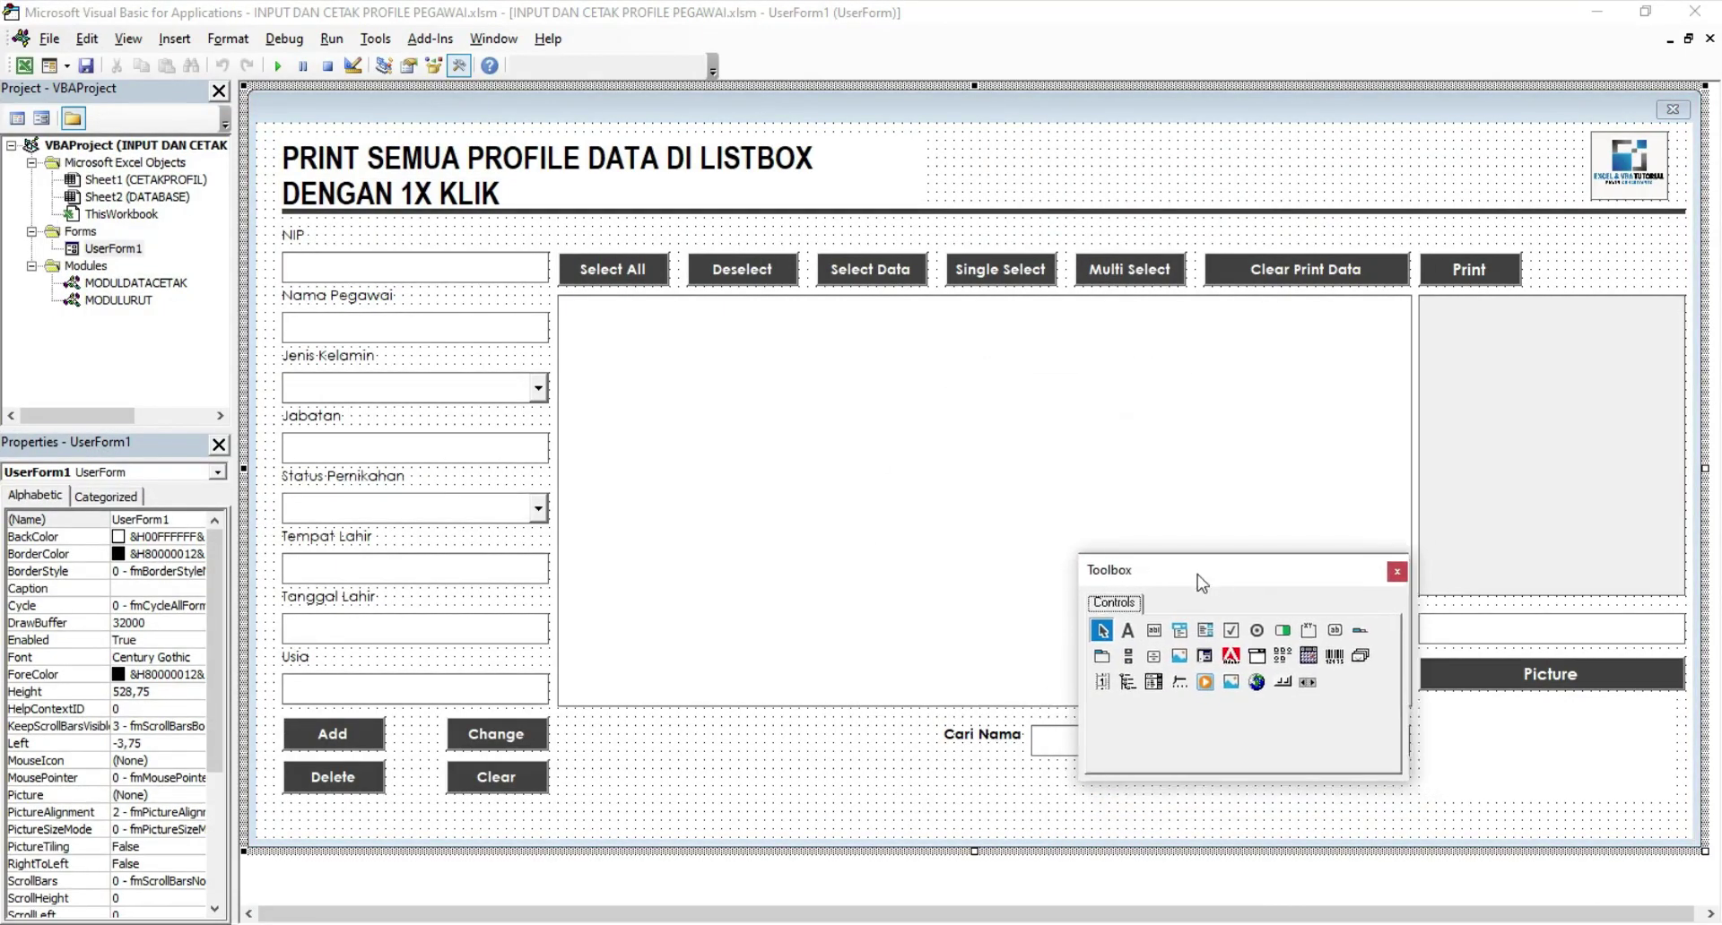
{"action": "left_click", "coordinate": [1072, 161]}
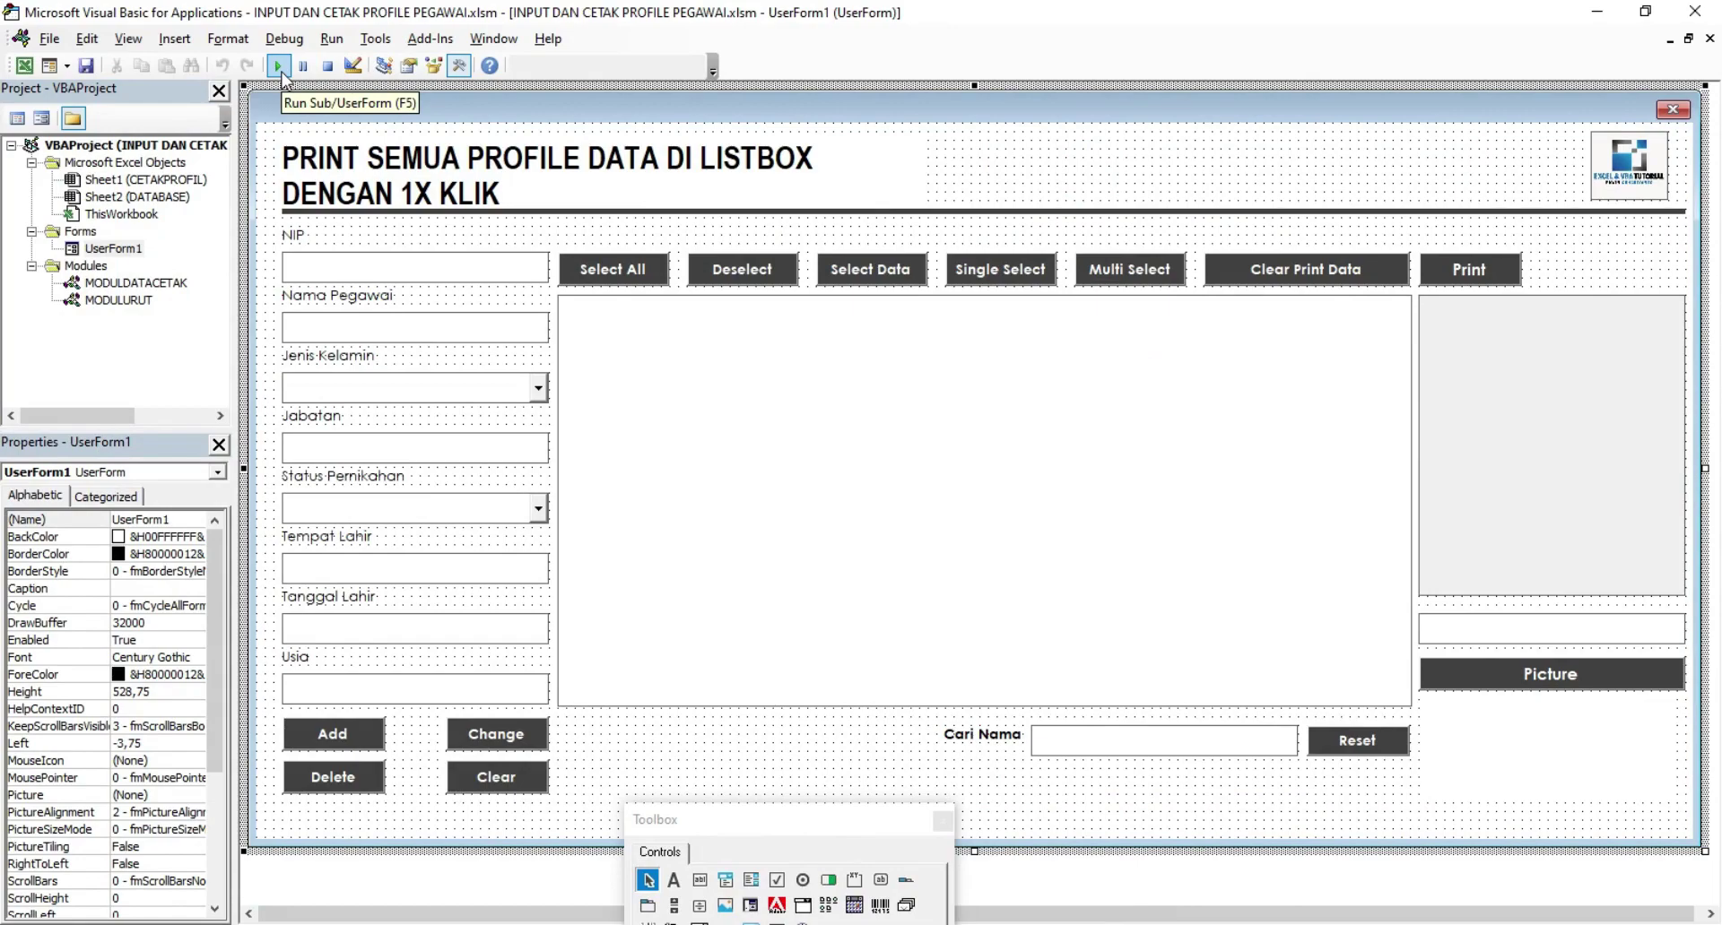
{"action": "left_click", "coordinate": [25, 66]}
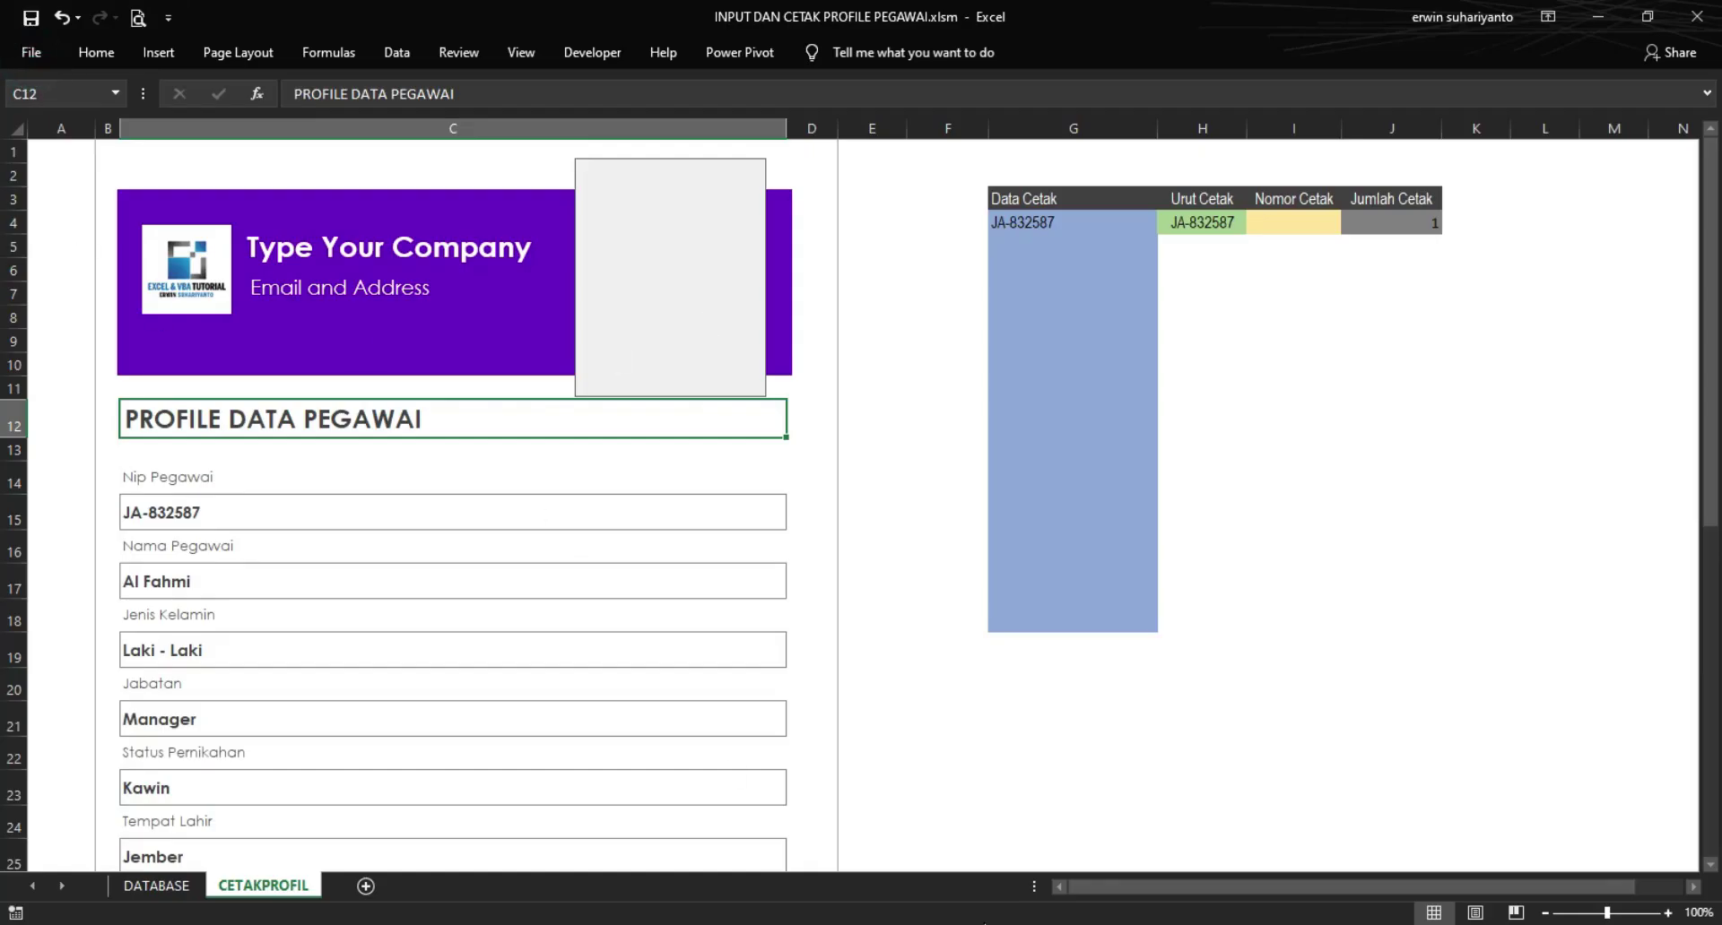
{"action": "mouse_move", "coordinate": [922, 919]}
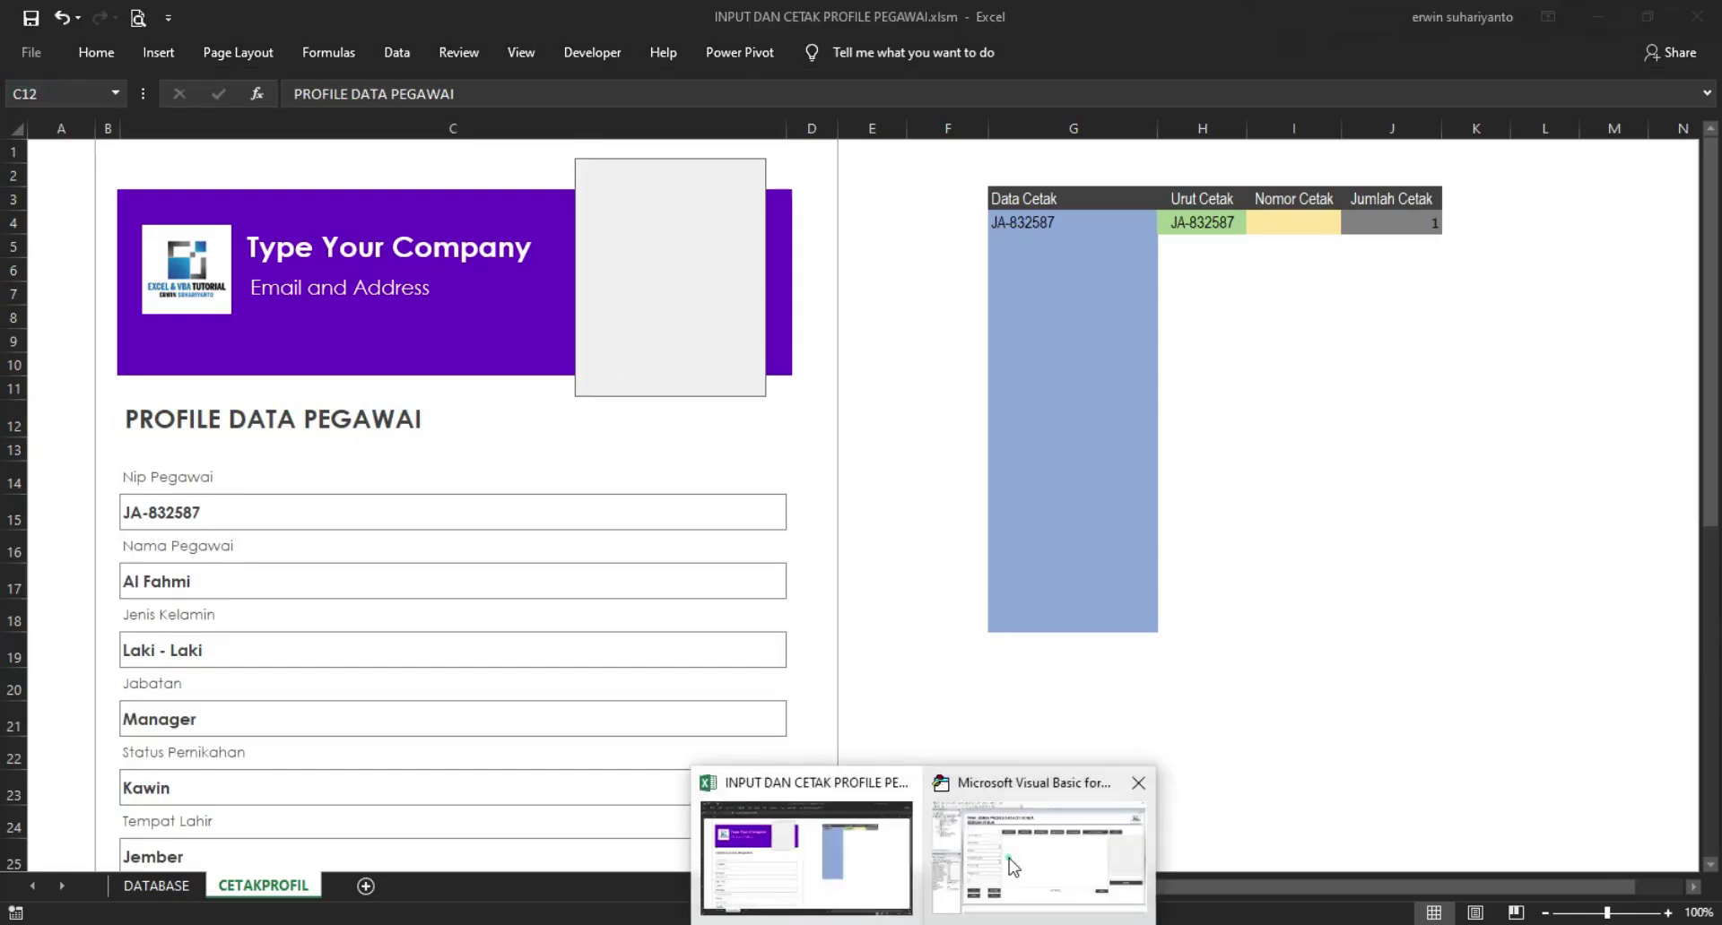
{"action": "left_click", "coordinate": [1007, 873]}
- Run the employee form, fit it on screen, clear old print data and enable Multi Select
{"action": "left_click", "coordinate": [277, 74]}
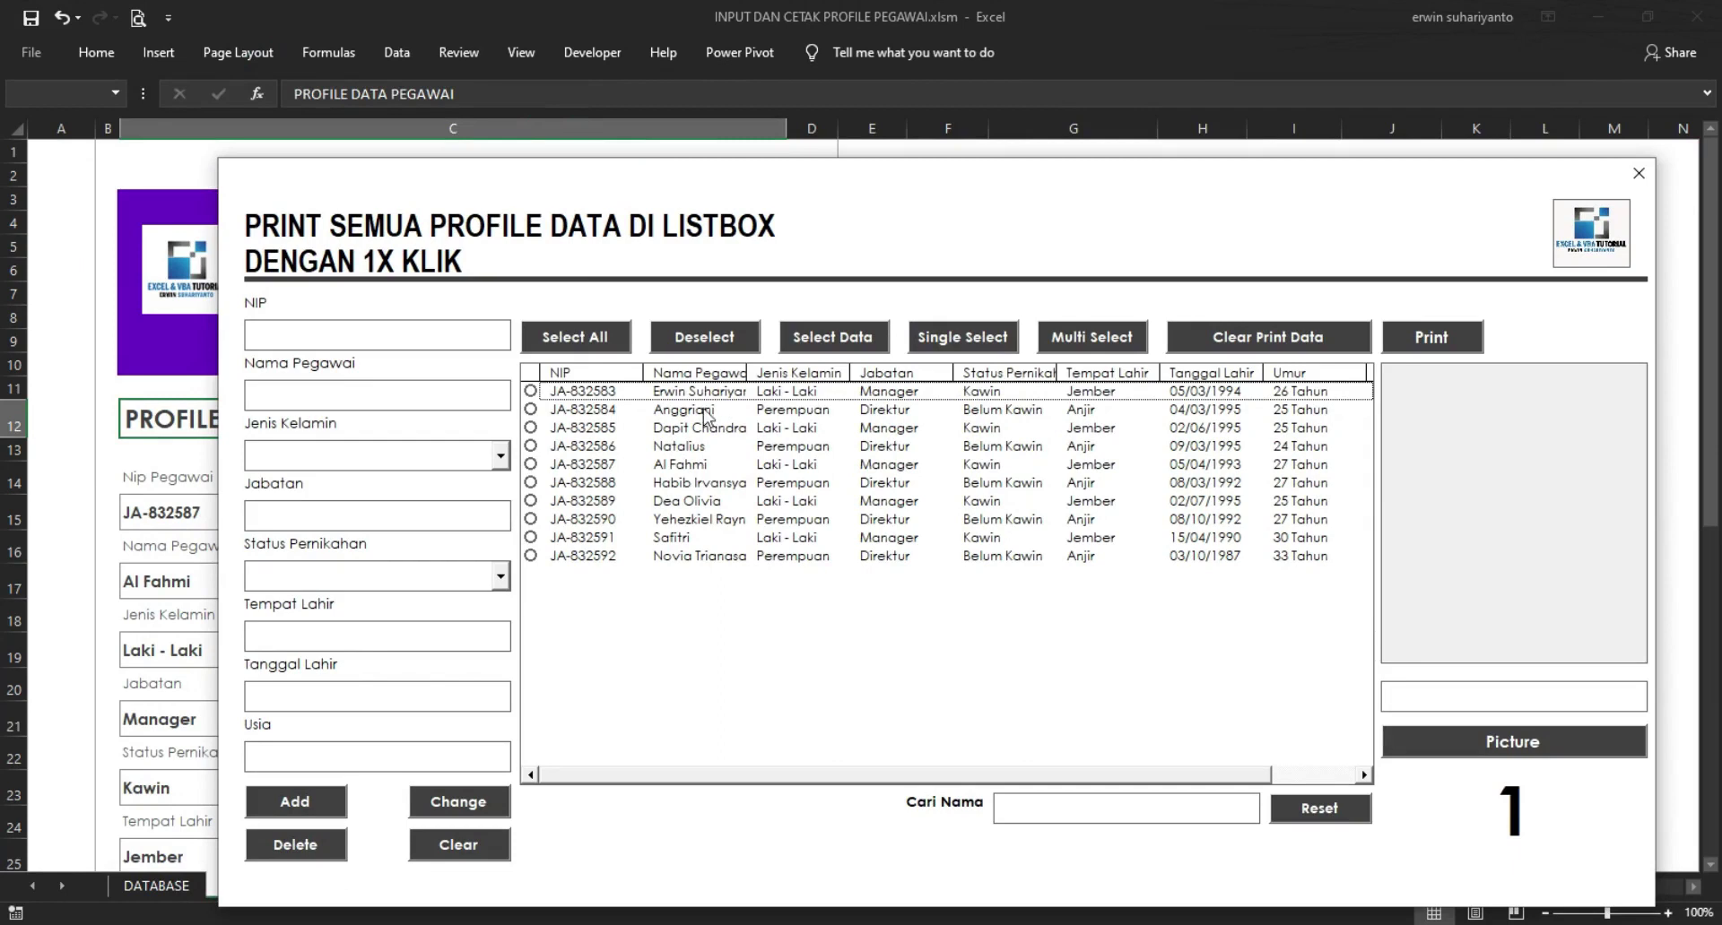
{"action": "left_click_drag", "start_coordinate": [538, 191], "coordinate": [708, 147]}
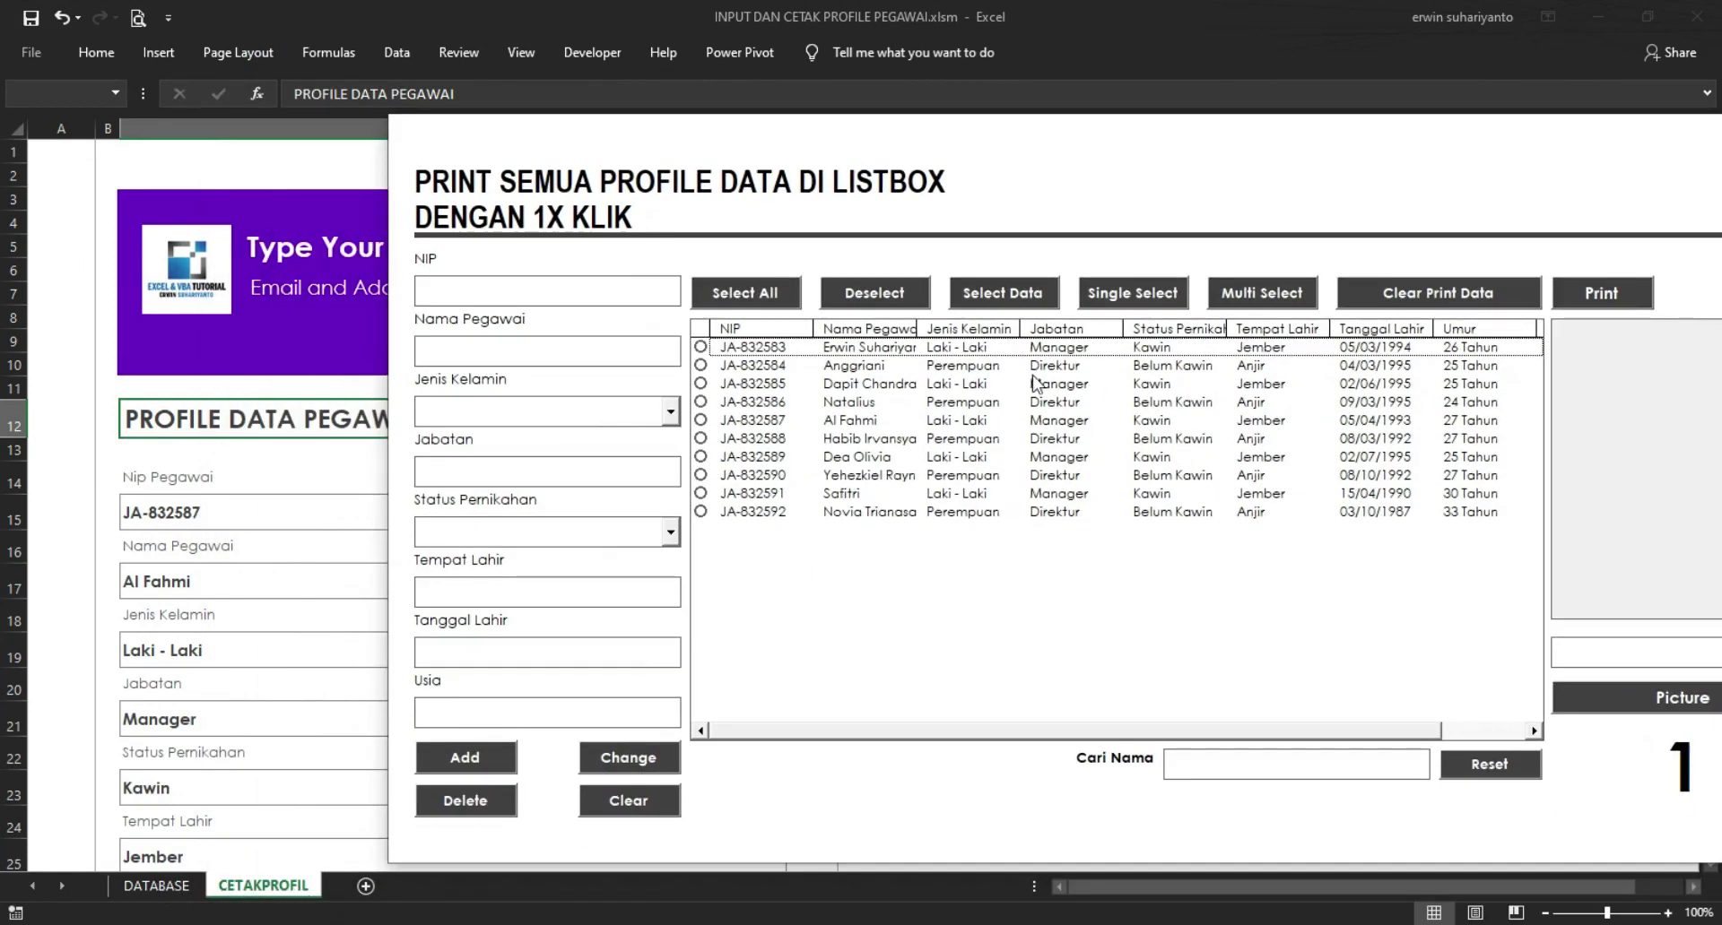
{"action": "mouse_move", "coordinate": [1204, 143]}
{"action": "left_mouse_down"}
{"action": "mouse_move", "coordinate": [892, 129]}
{"action": "mouse_move", "coordinate": [842, 105]}
{"action": "left_mouse_up"}
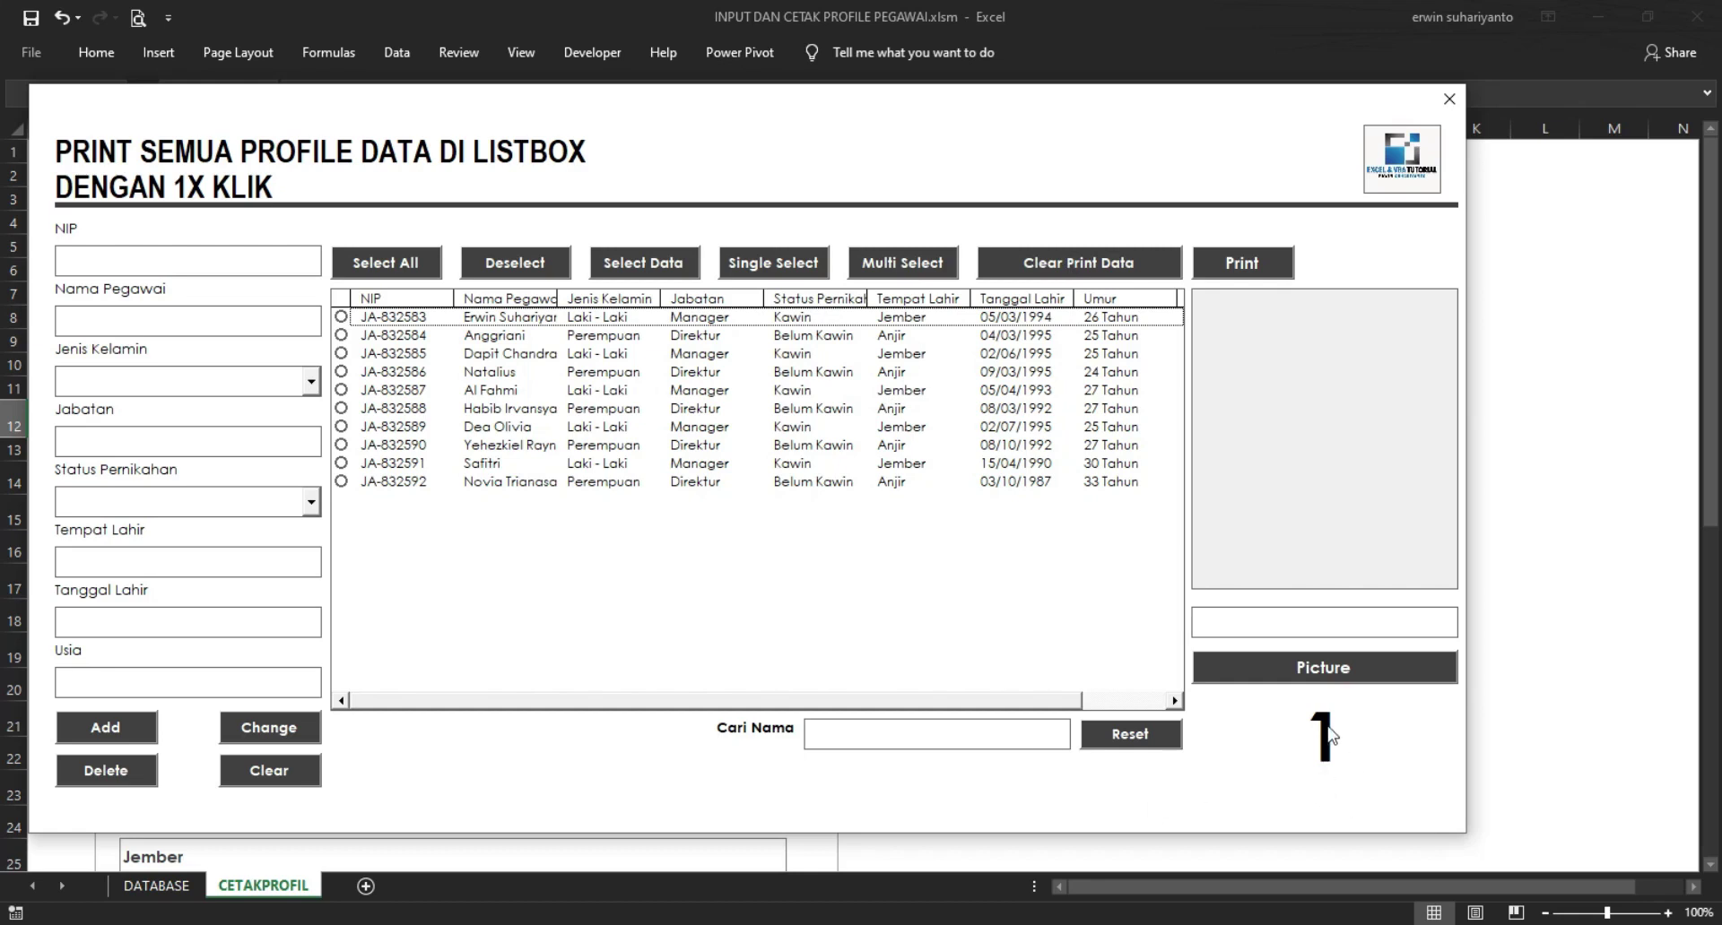
{"action": "left_click", "coordinate": [1103, 272]}
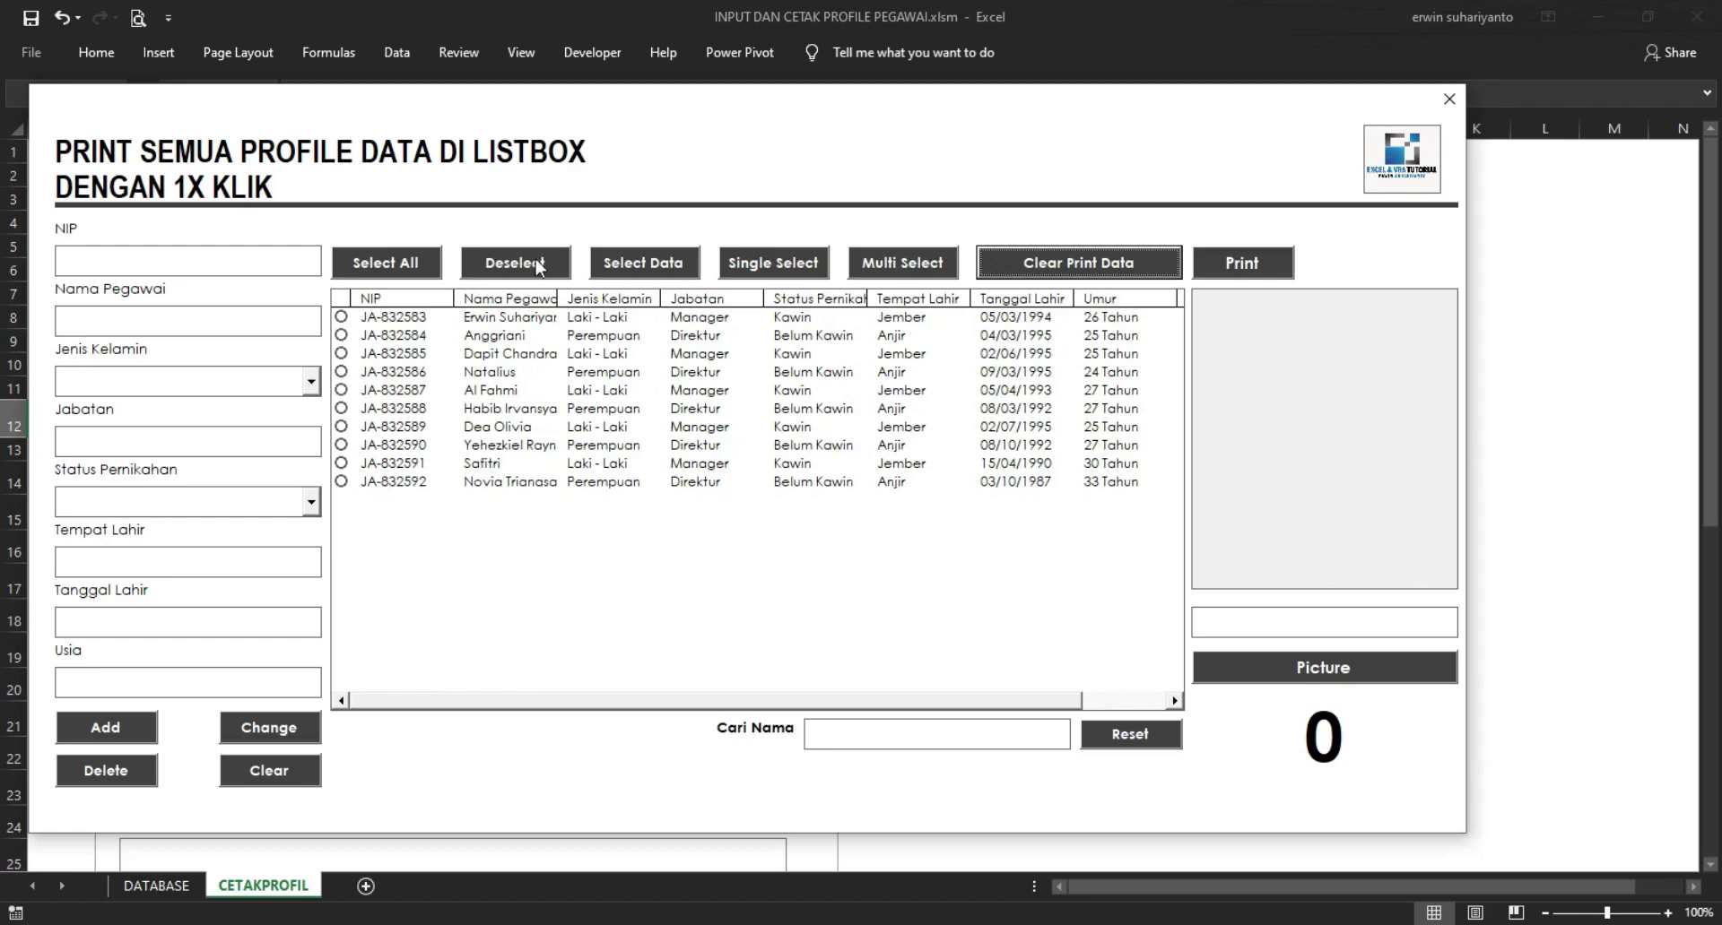
{"action": "left_click", "coordinate": [910, 274]}
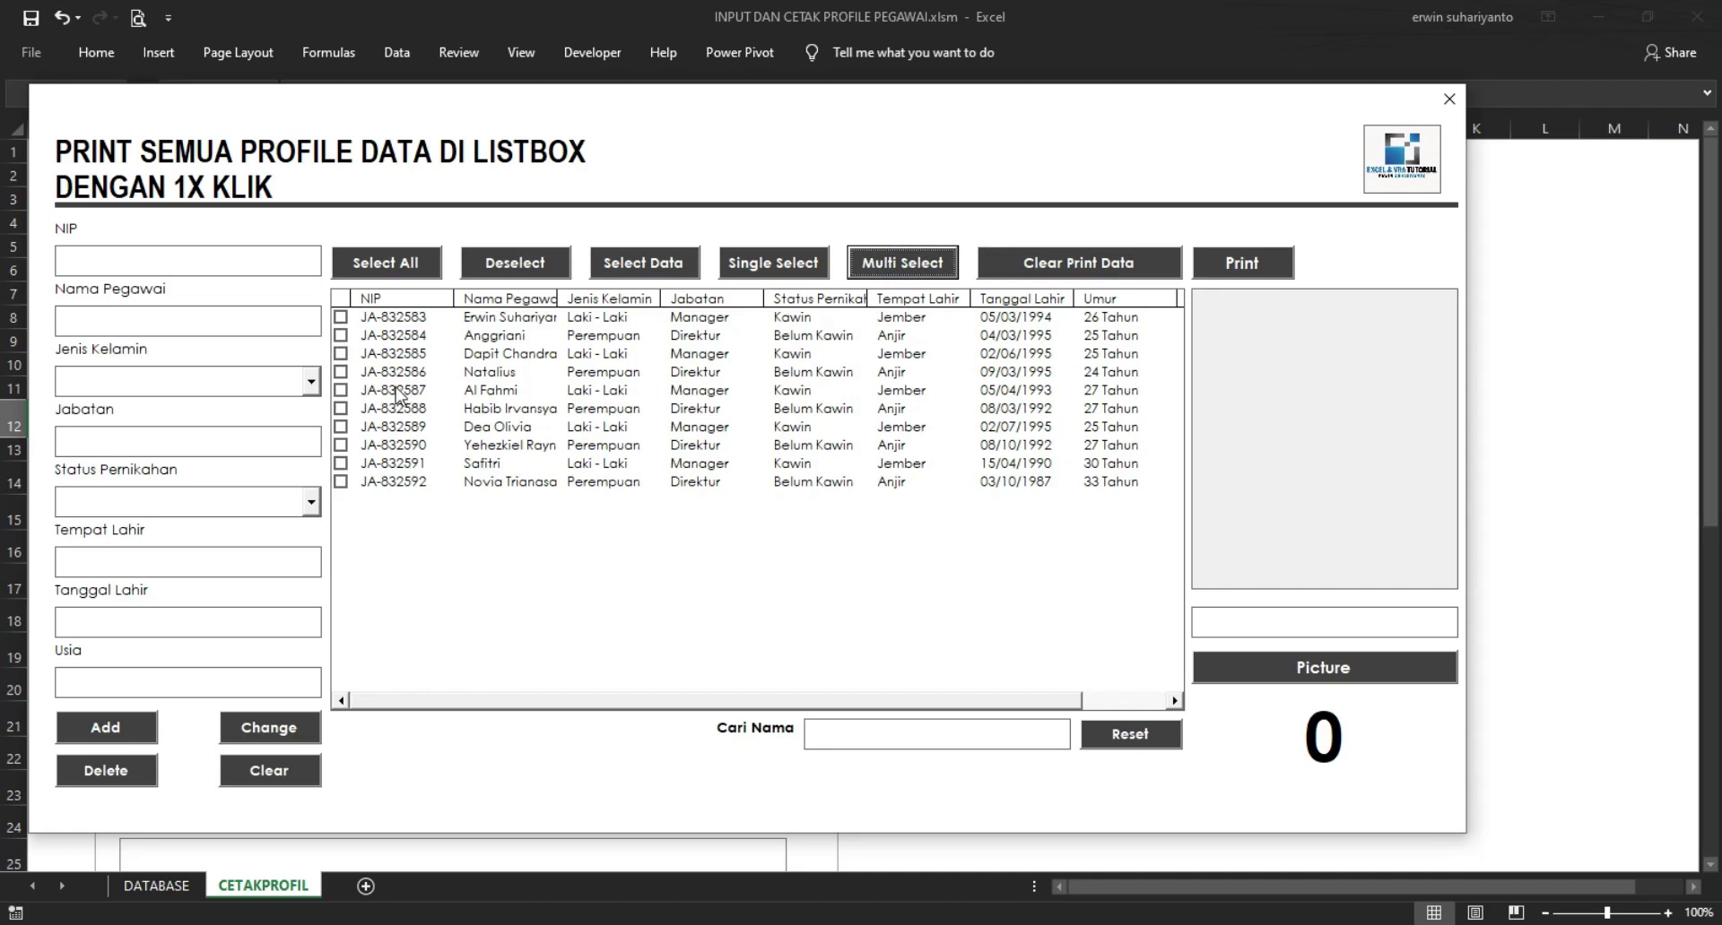
- Tick the third, sixth and last employees, queue them with Select Data, and start printing
{"action": "left_click", "coordinate": [410, 355]}
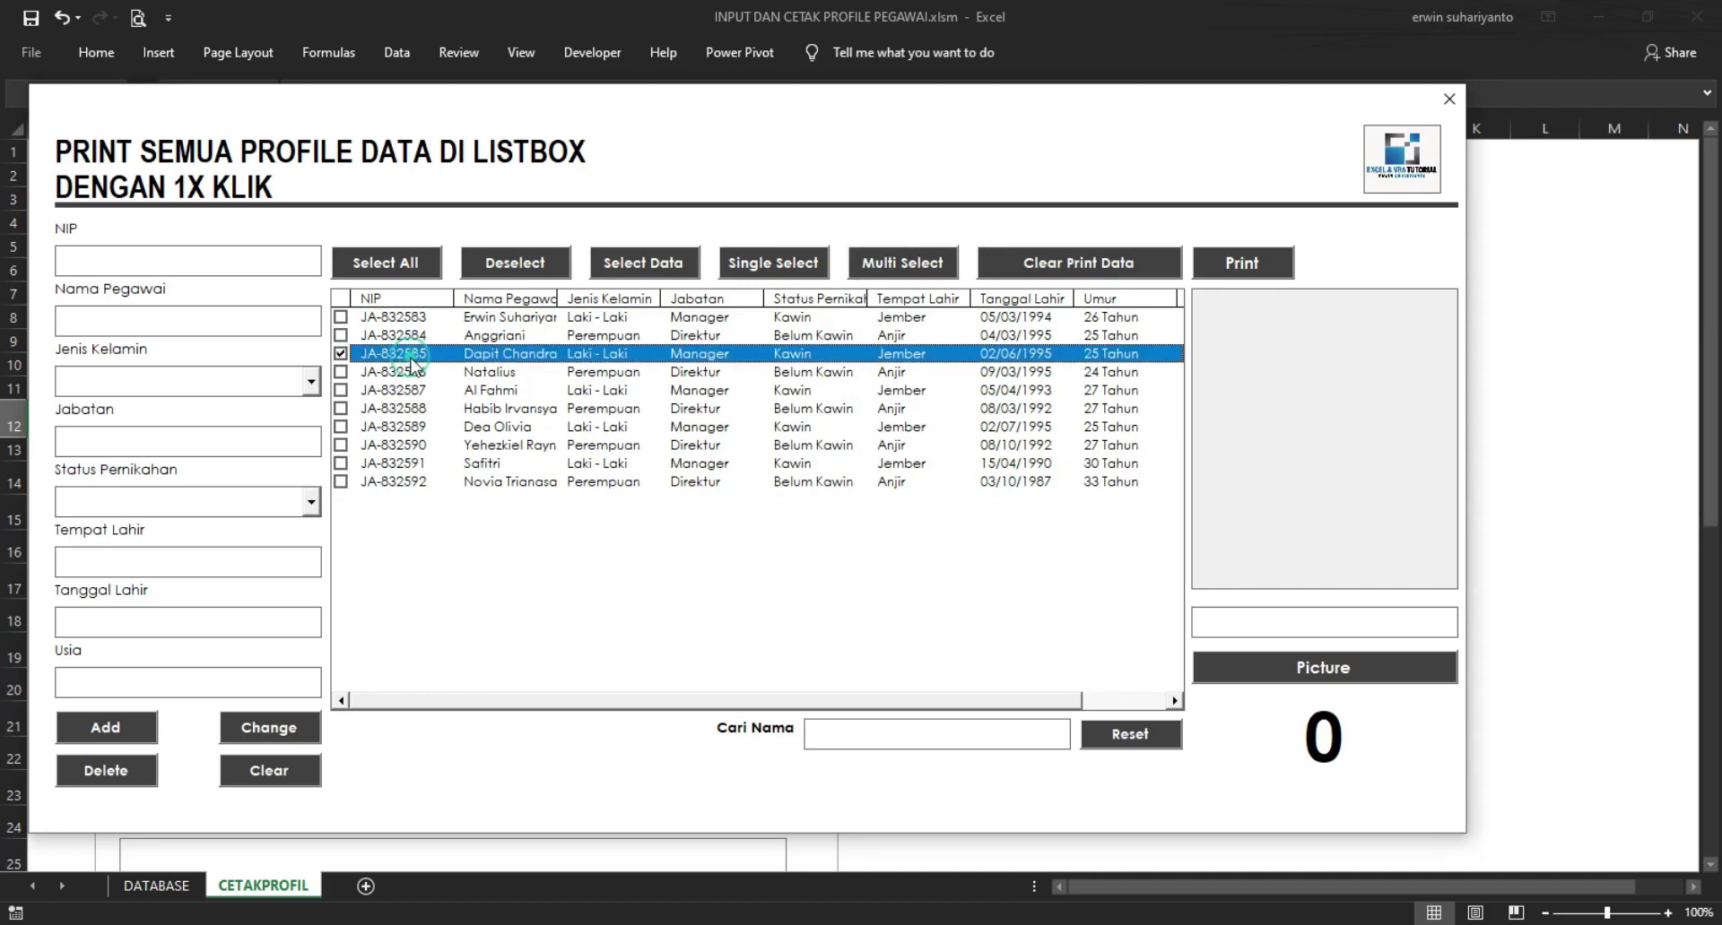
{"action": "left_click", "coordinate": [427, 411]}
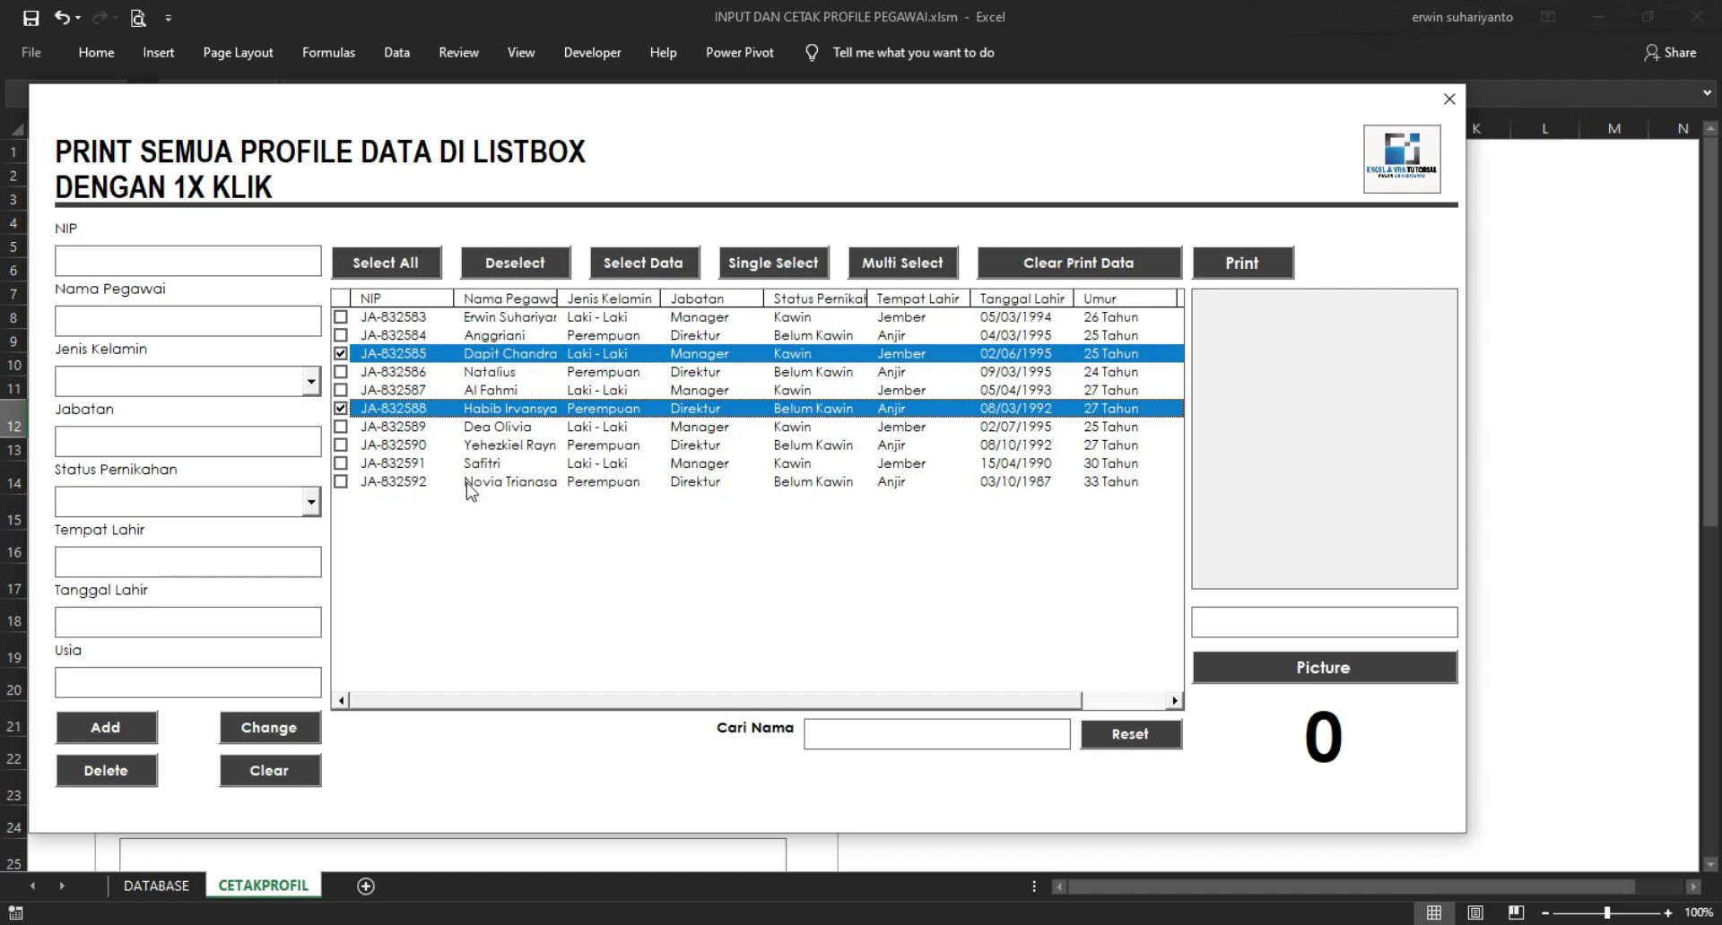
{"action": "left_click", "coordinate": [425, 483]}
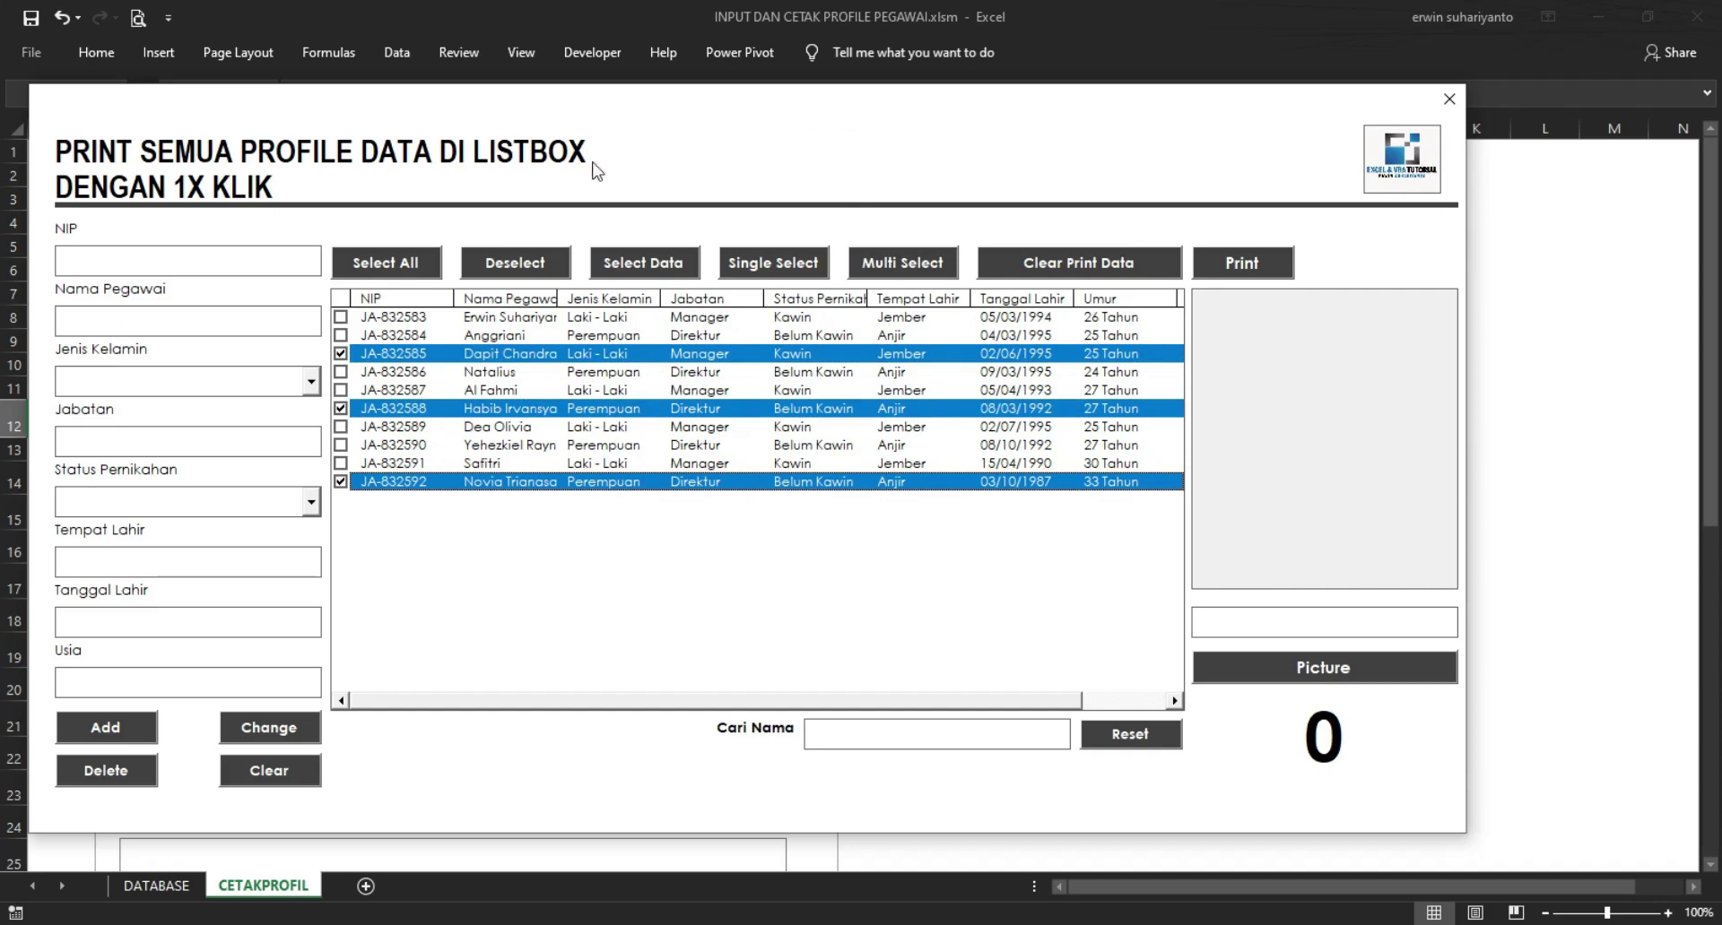
{"action": "left_click", "coordinate": [655, 265]}
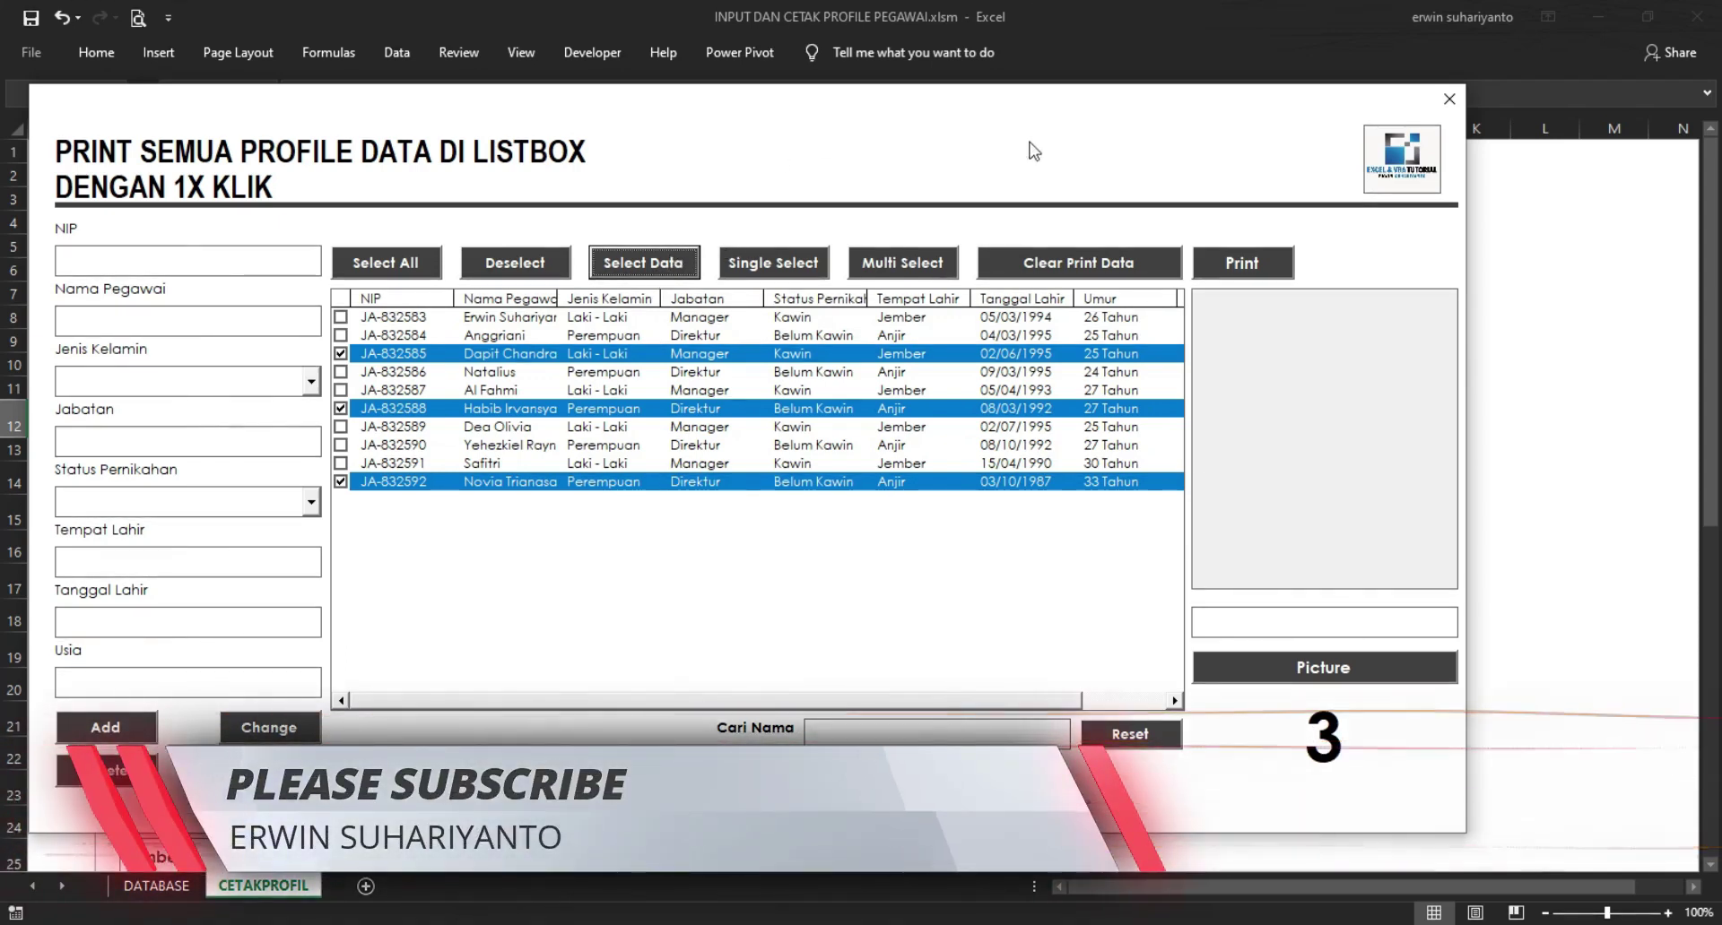
{"action": "left_click", "coordinate": [1246, 265]}
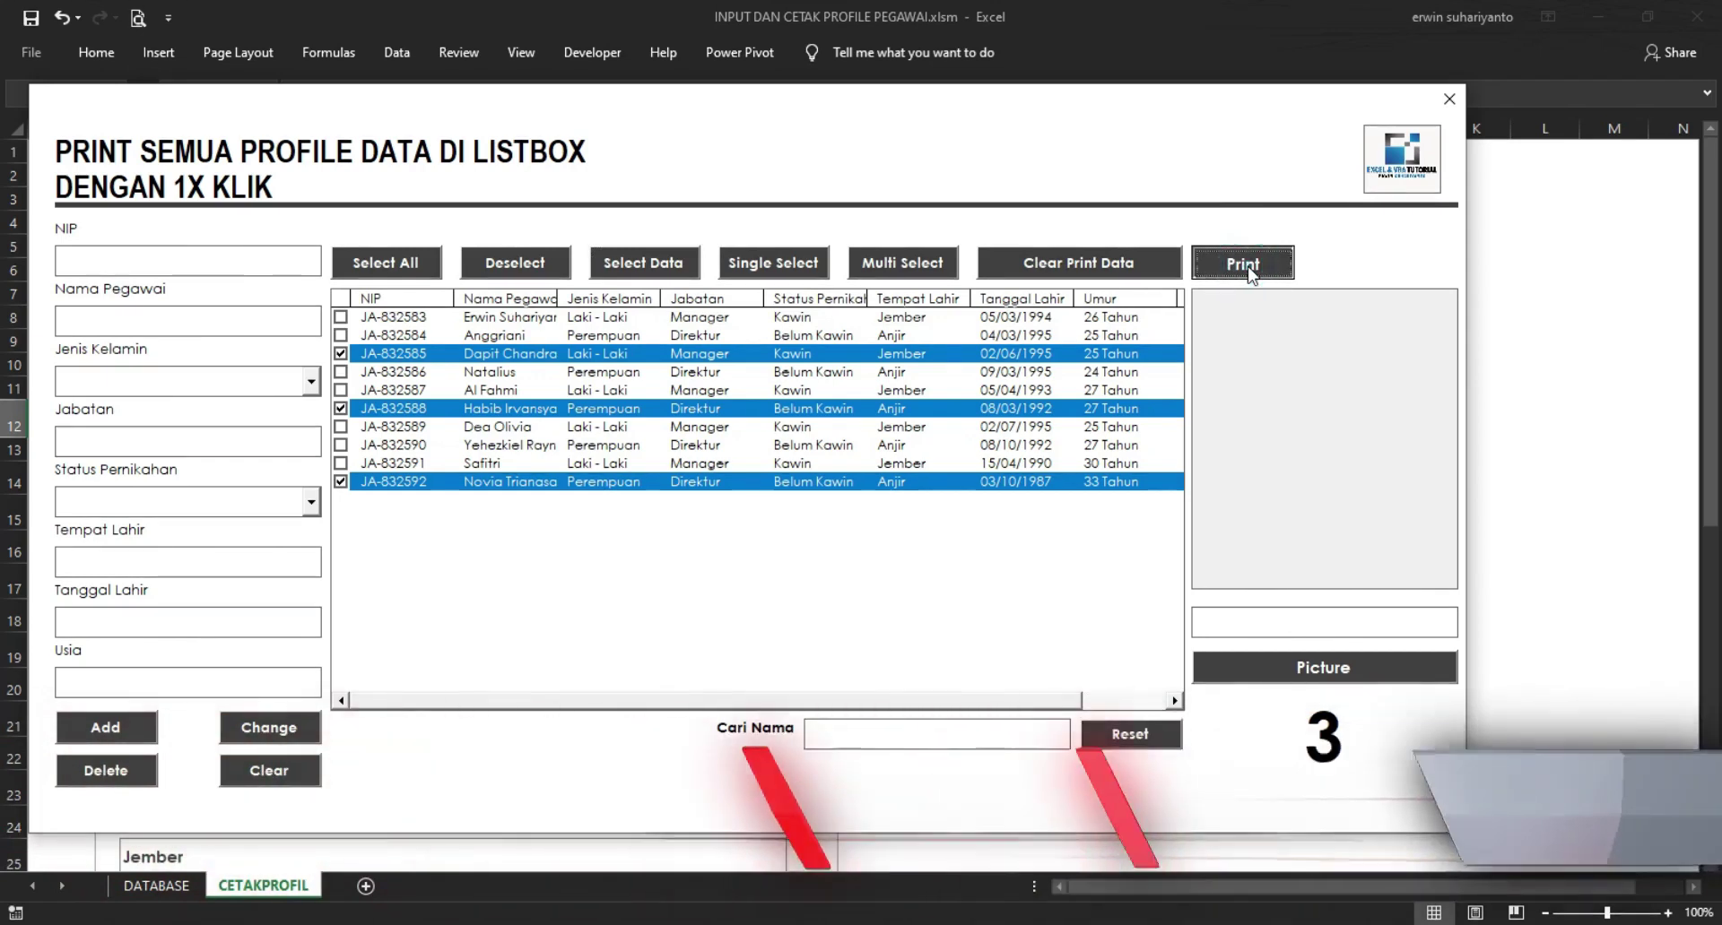
{"action": "left_click_drag", "start_coordinate": [870, 432], "coordinate": [906, 365]}
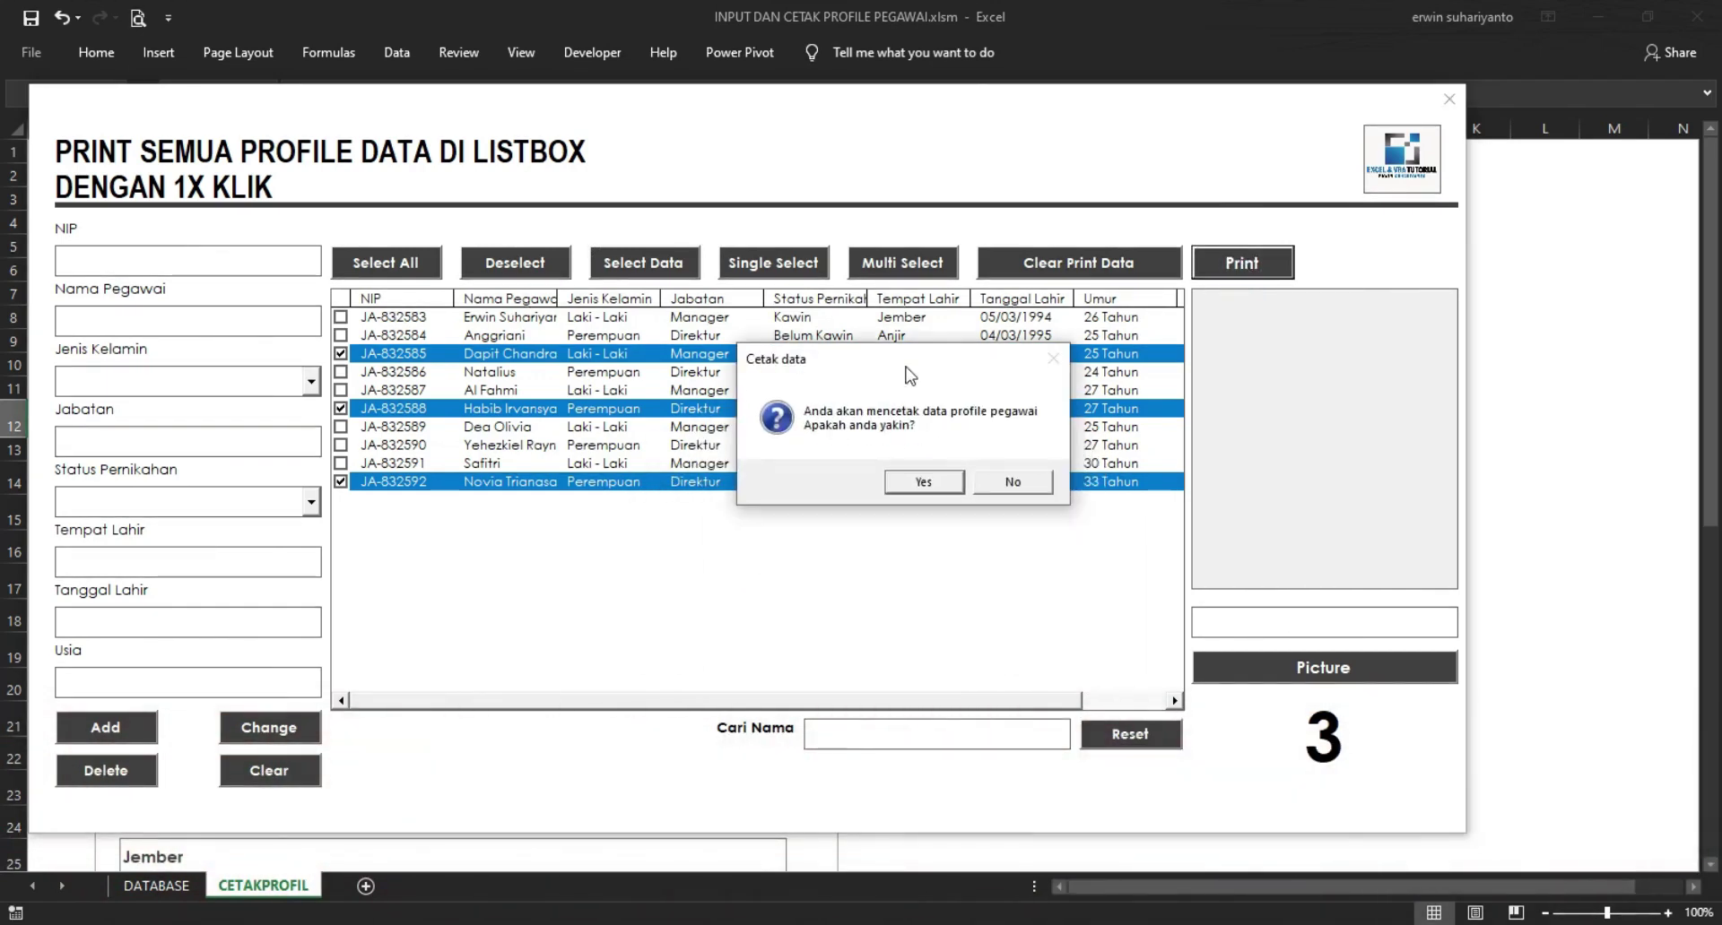
- Confirm printing, save the profiles as 1.pdf, 2.pdf and 3.pdf, then close the form
{"action": "left_click", "coordinate": [931, 487]}
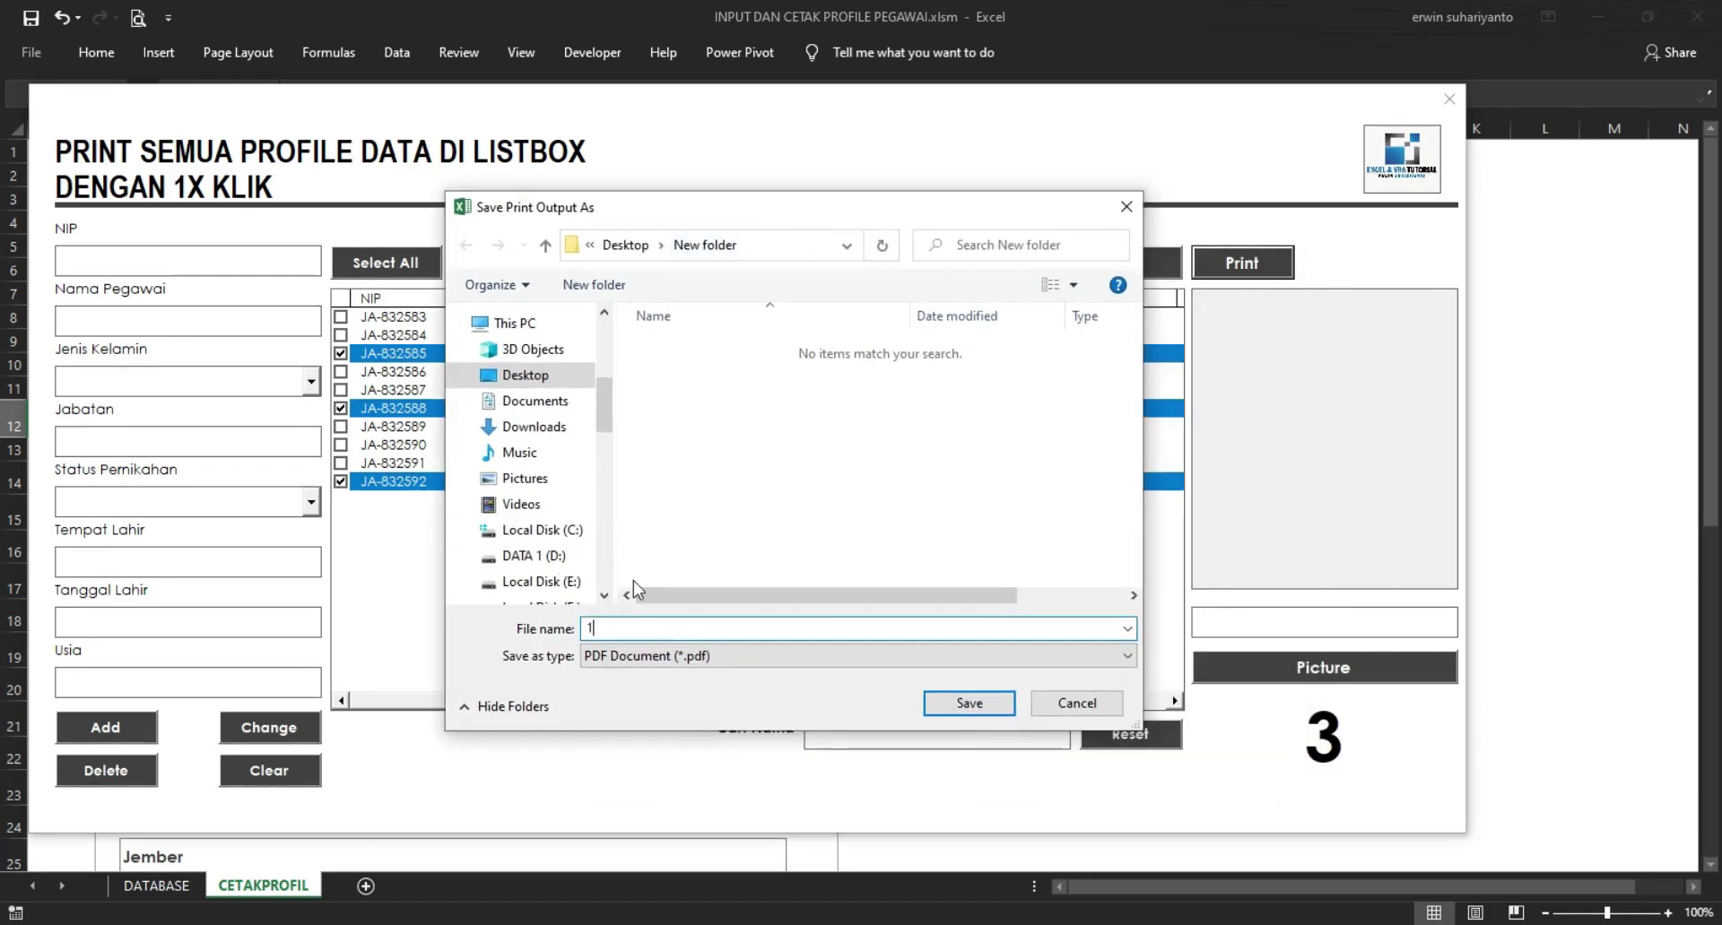
{"action": "key", "text": "Return"}
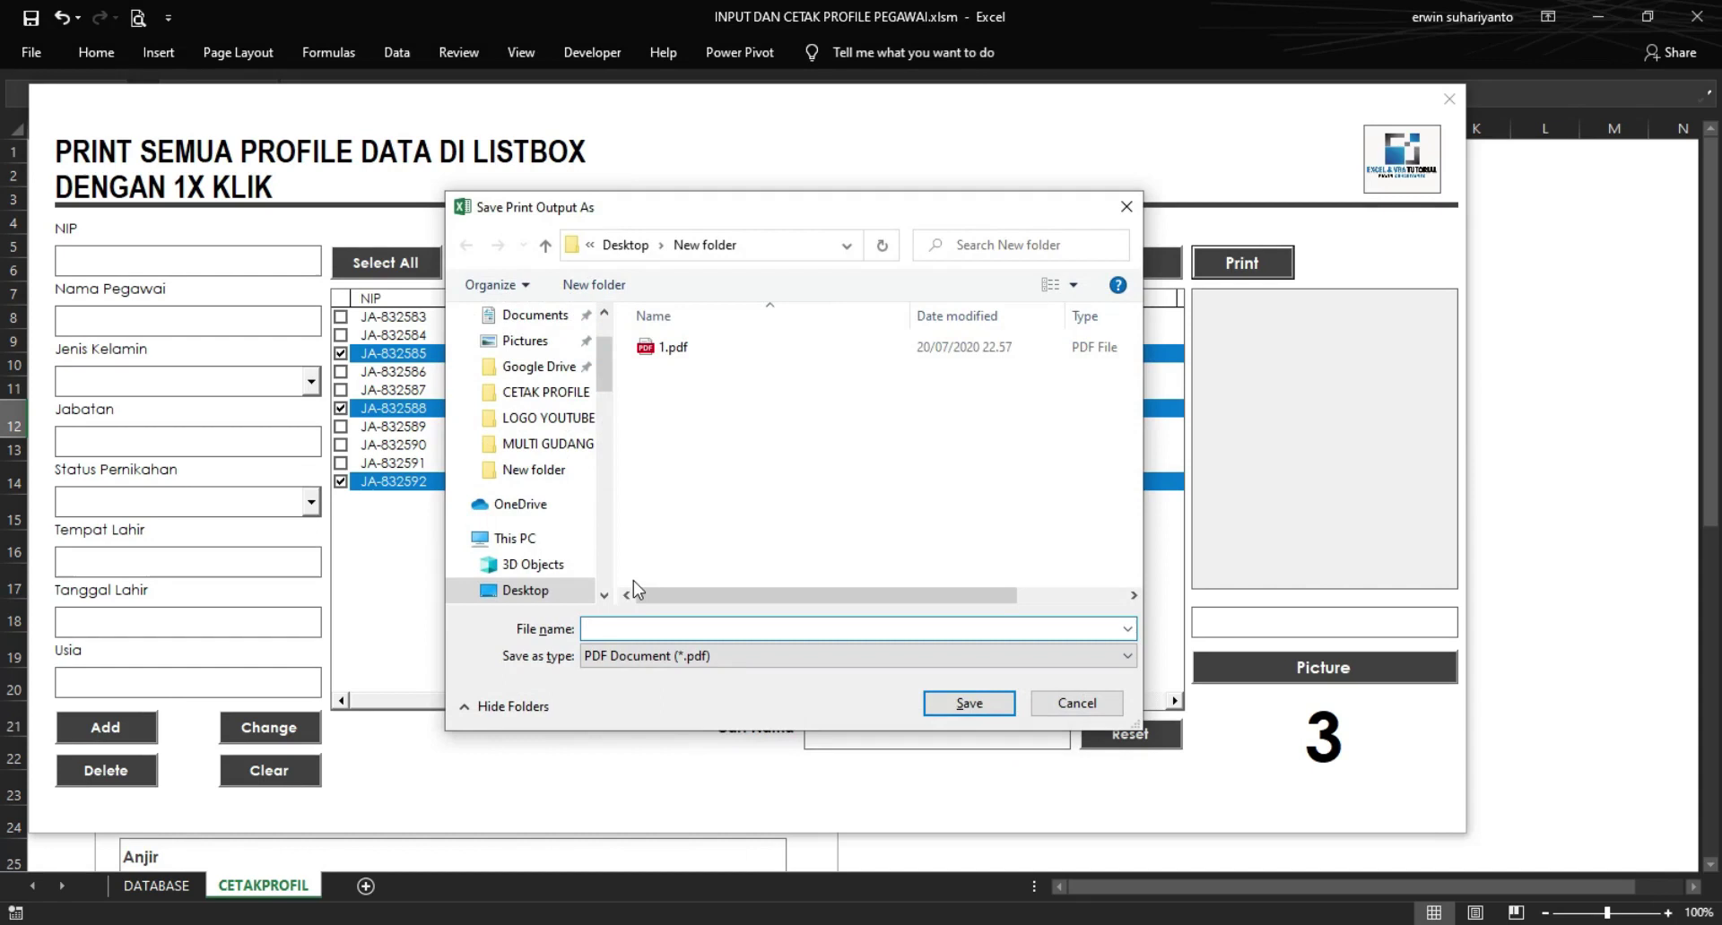
{"action": "type", "text": "2"}
{"action": "key", "text": "Return"}
{"action": "type", "text": "3"}
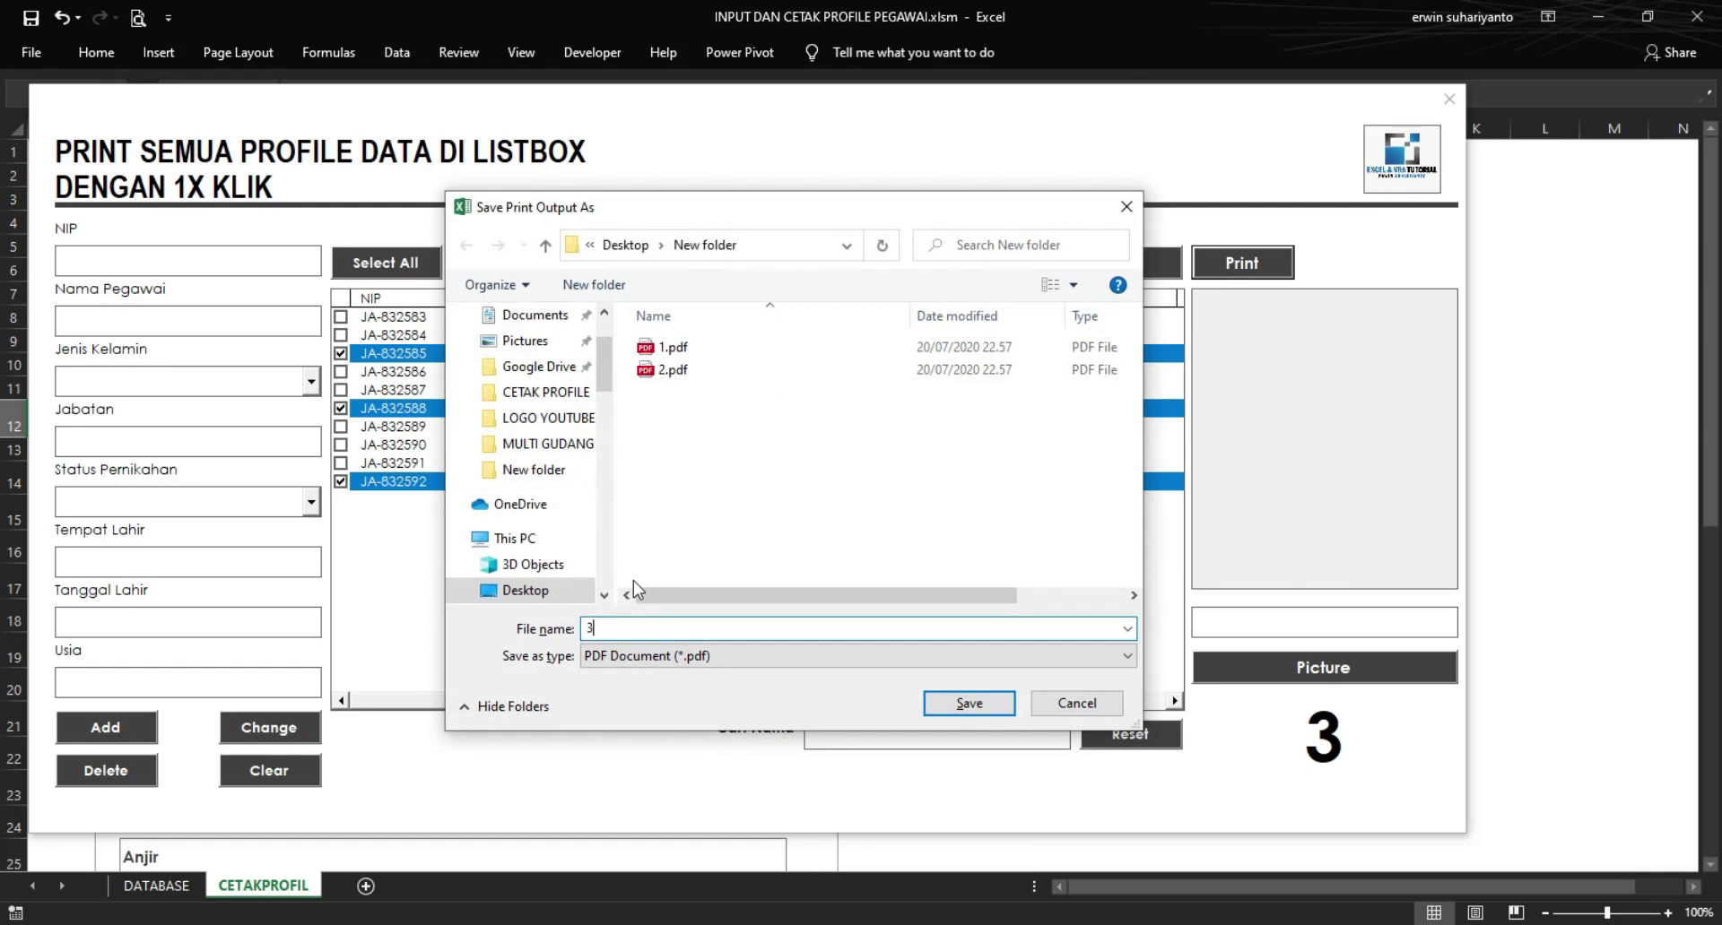
{"action": "key", "text": "Return"}
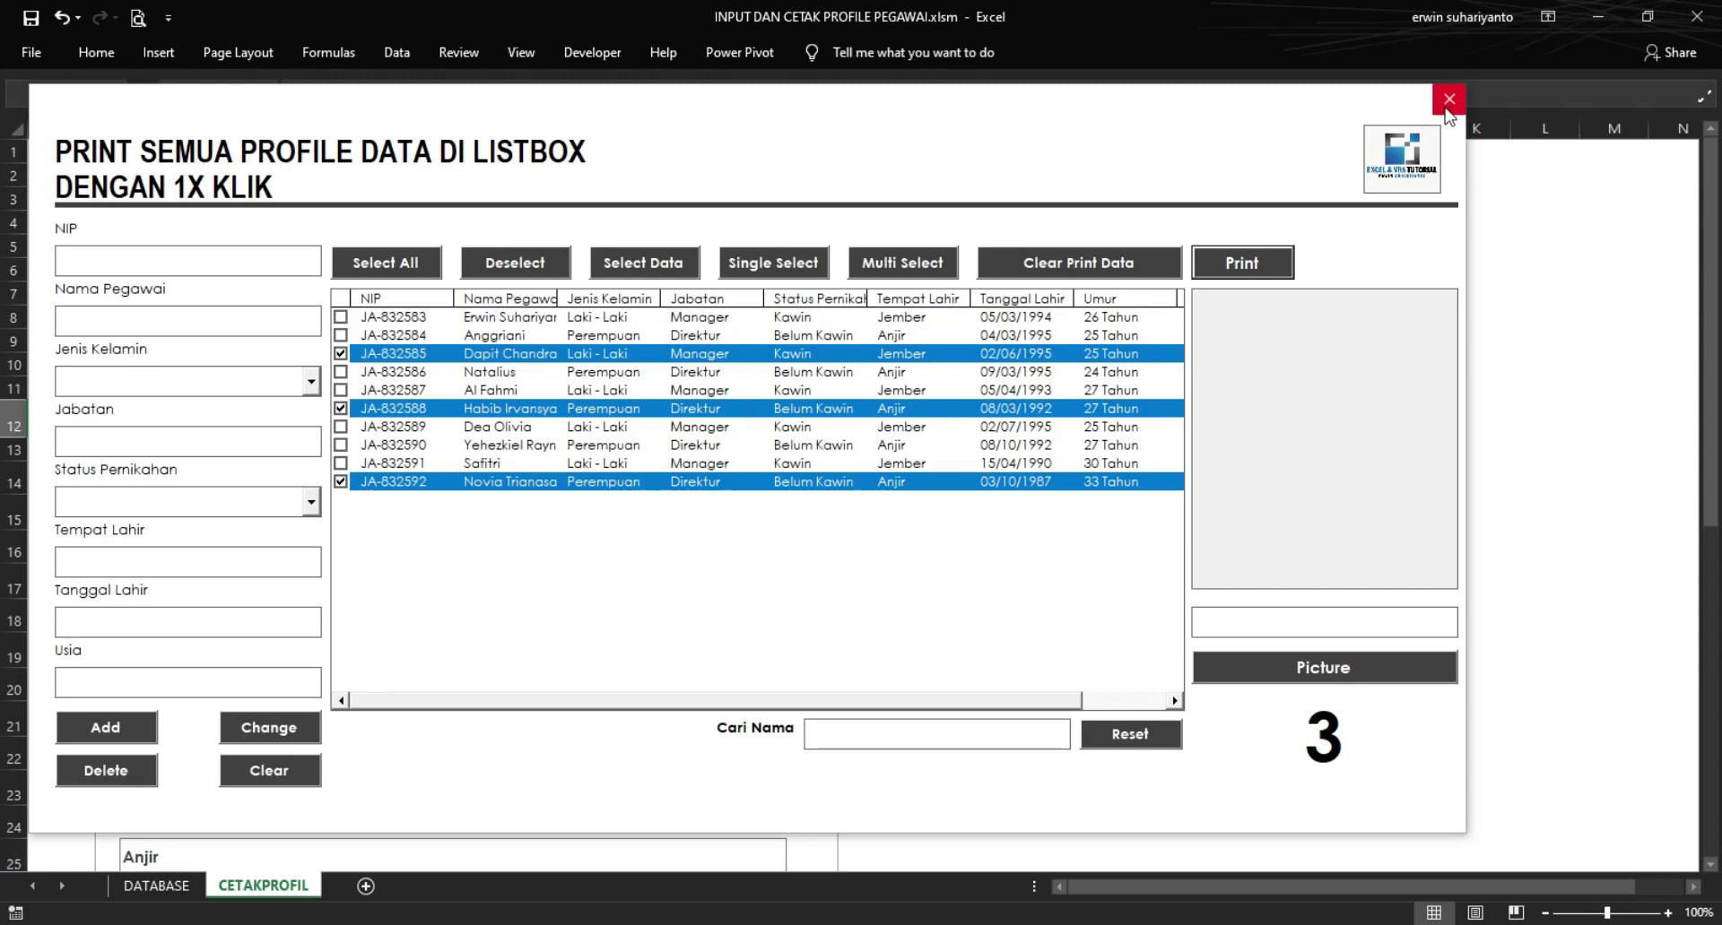
{"action": "left_click", "coordinate": [1446, 106]}
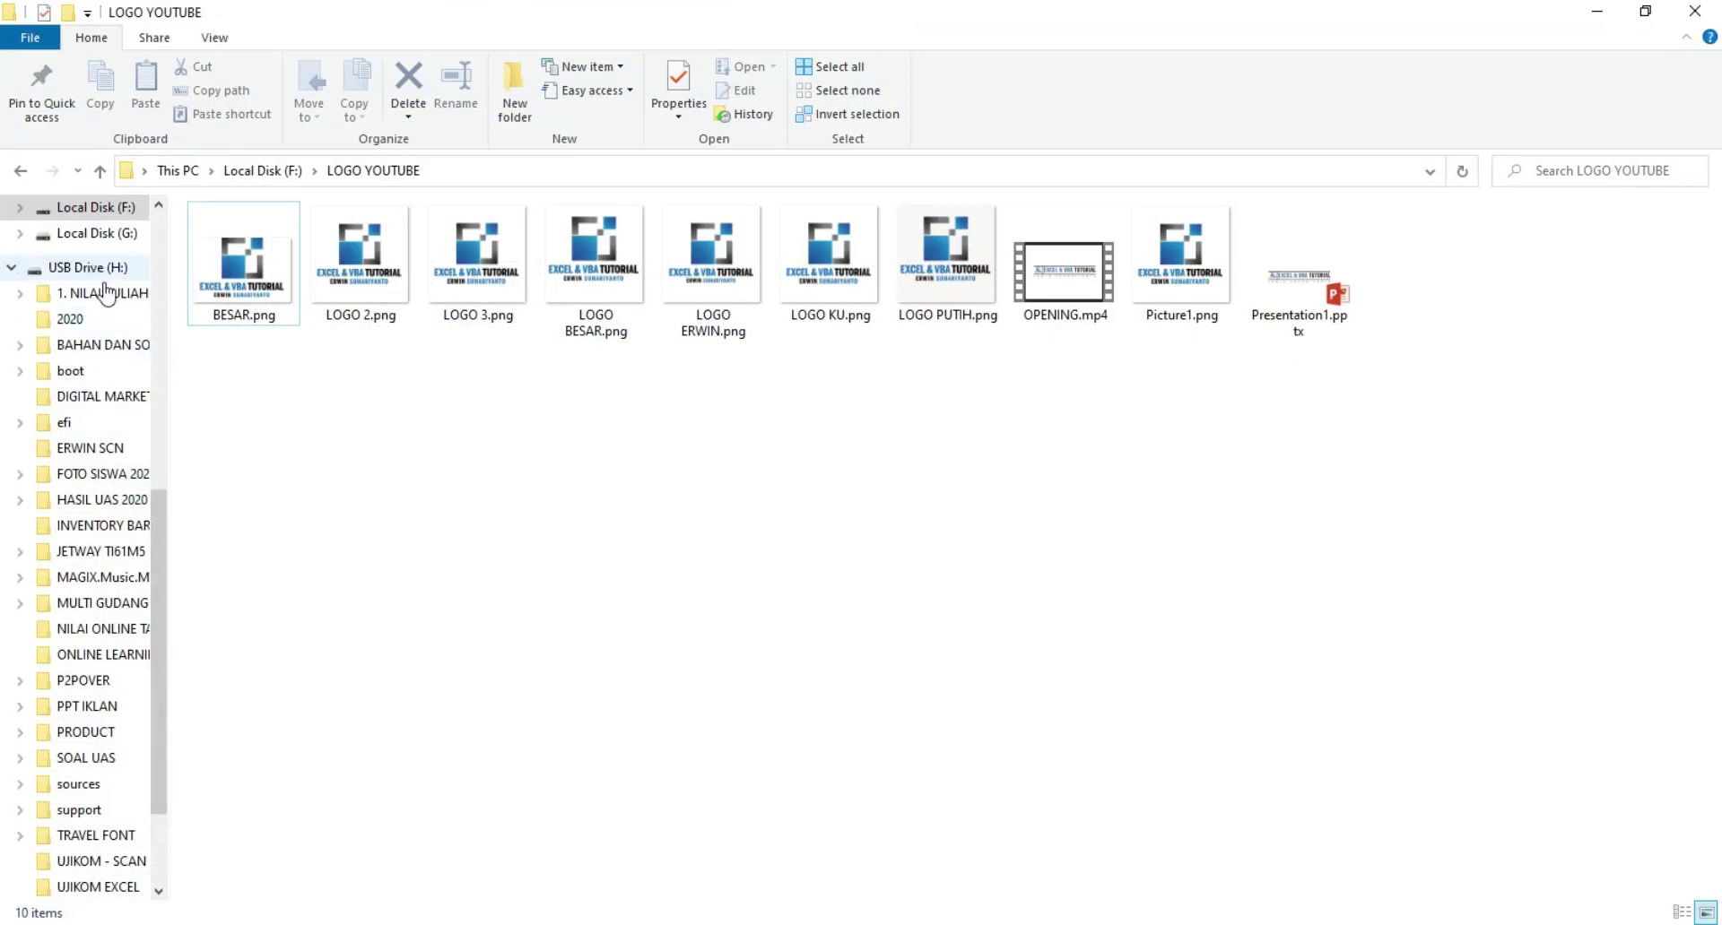
- Browse Local Disk (C:) to the Desktop's New folder and open 1.pdf
{"action": "scroll", "coordinate": [106, 293], "scroll_direction": "up", "scroll_amount": 2}
{"action": "left_click", "coordinate": [94, 259]}
{"action": "scroll", "coordinate": [87, 231], "scroll_direction": "up", "scroll_amount": 2}
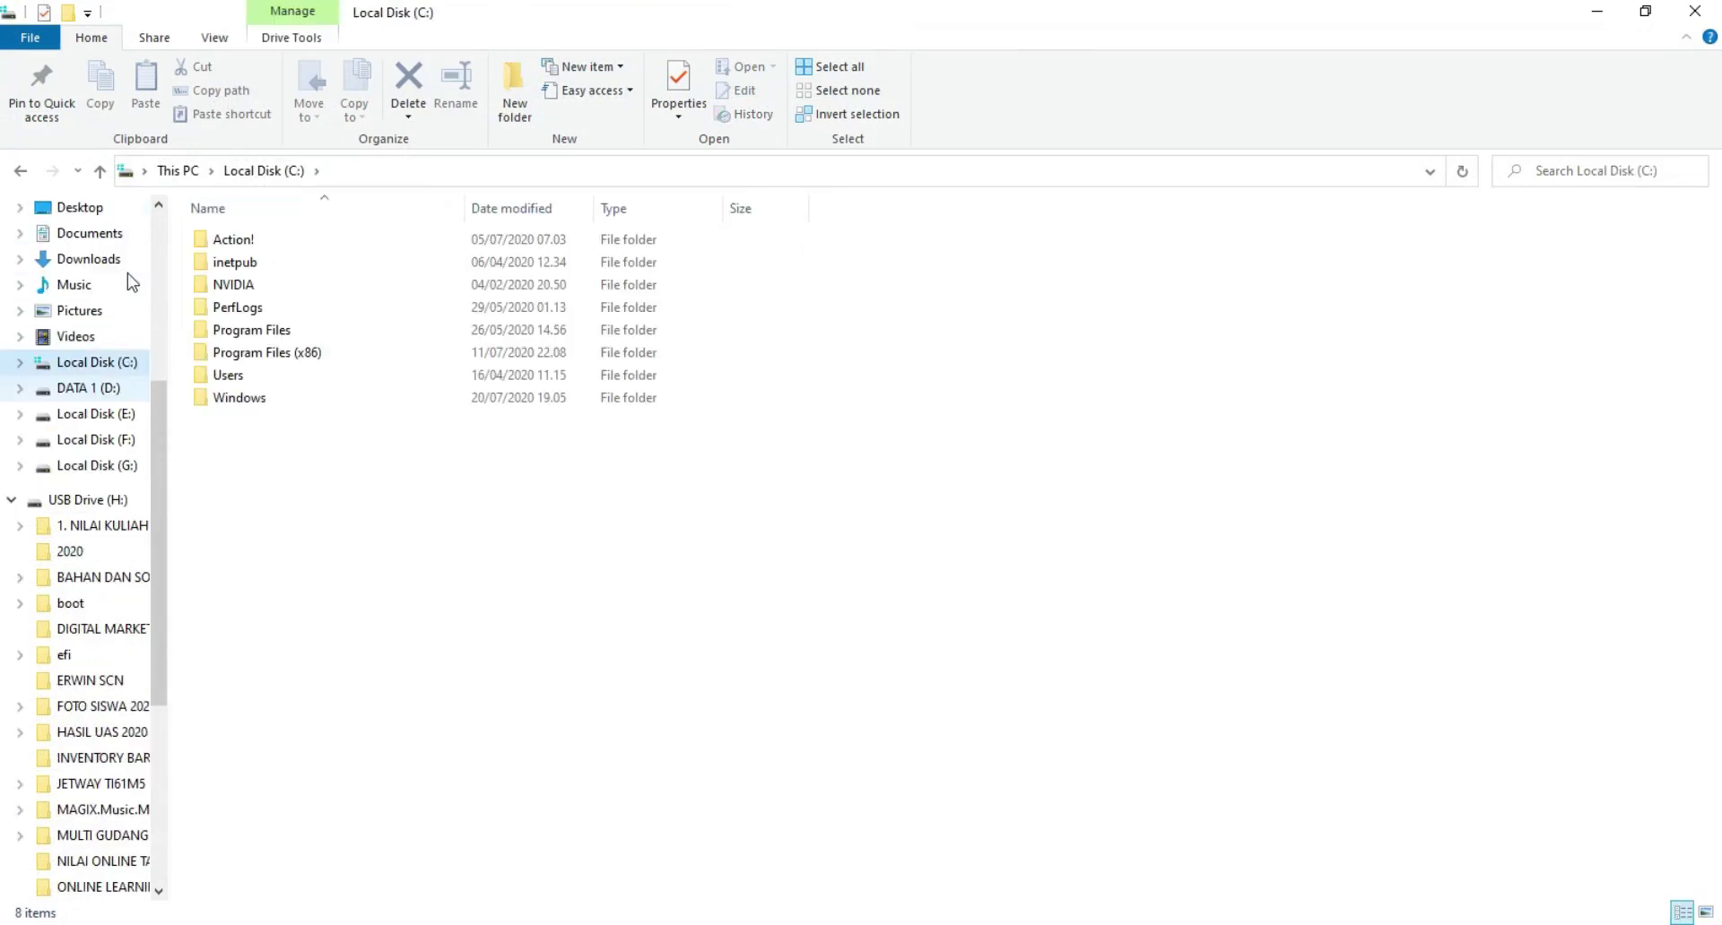
{"action": "left_click", "coordinate": [77, 208]}
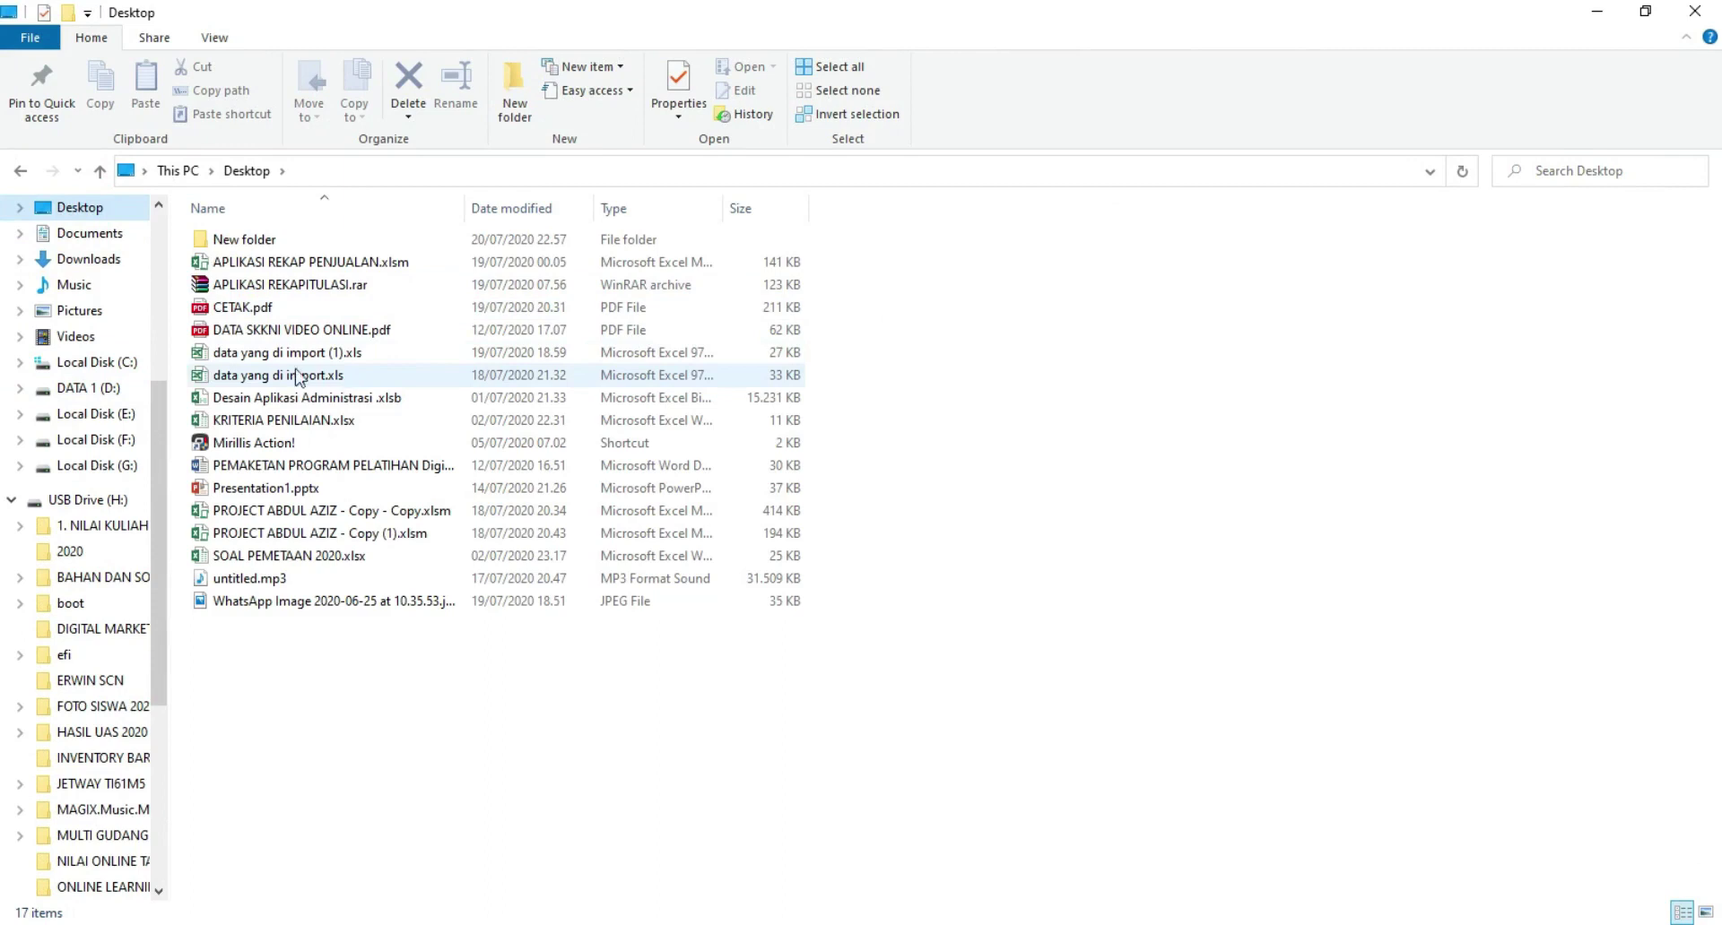
{"action": "double_click", "coordinate": [240, 239]}
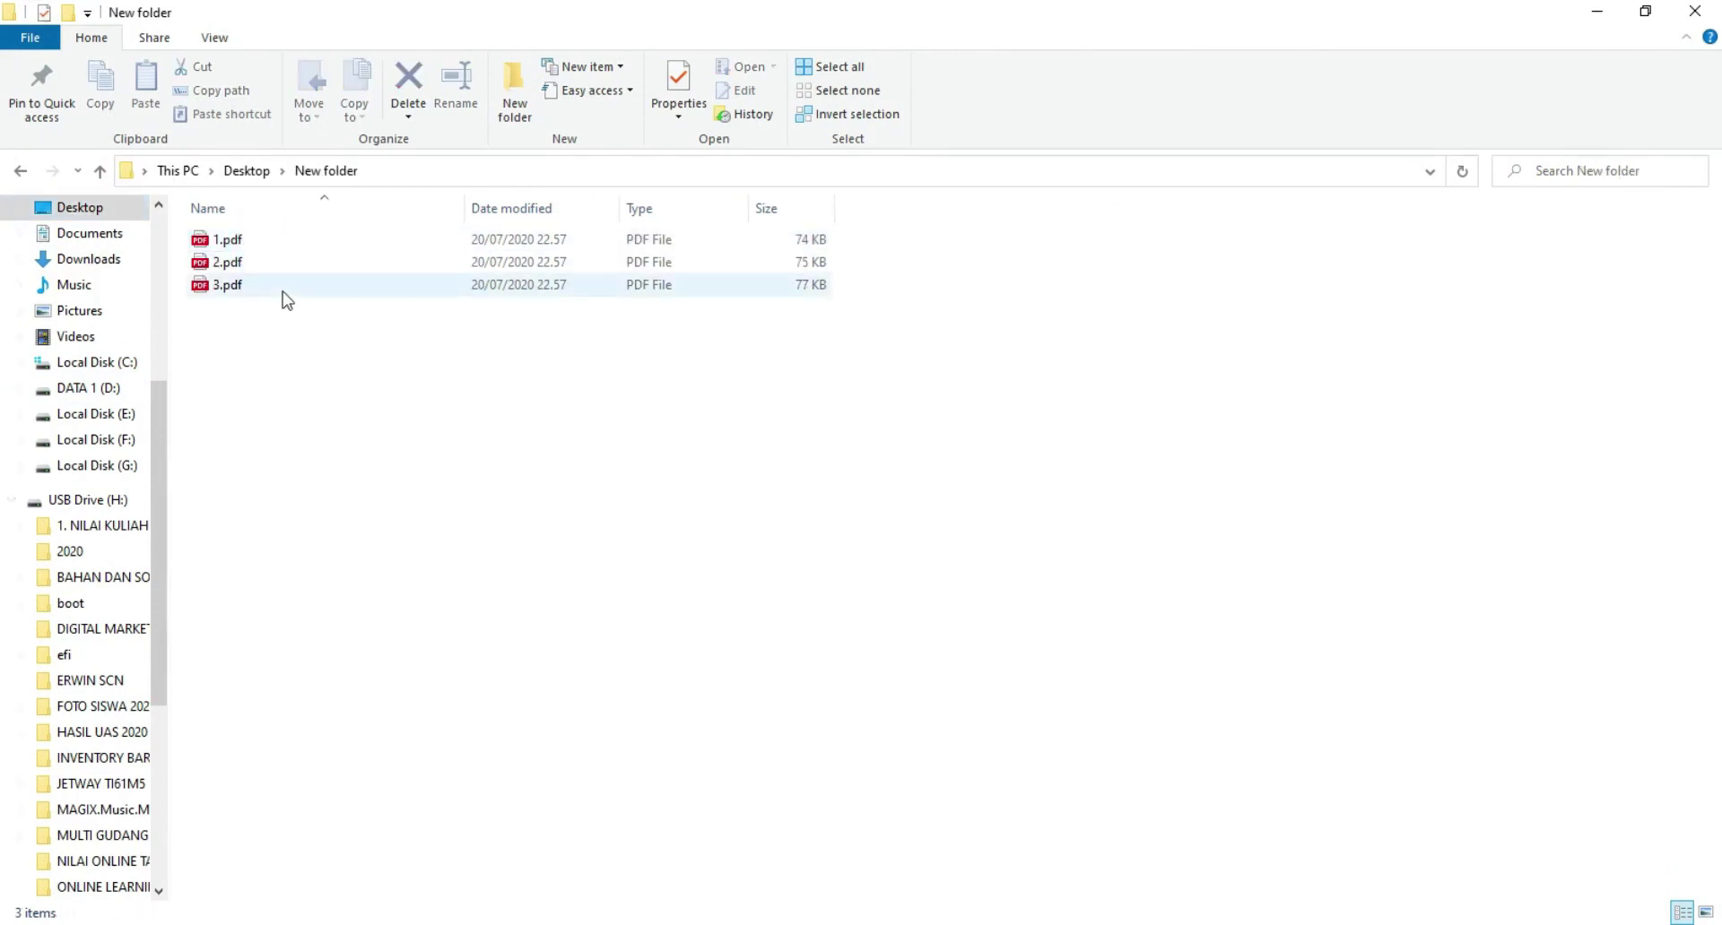
{"action": "double_click", "coordinate": [230, 241]}
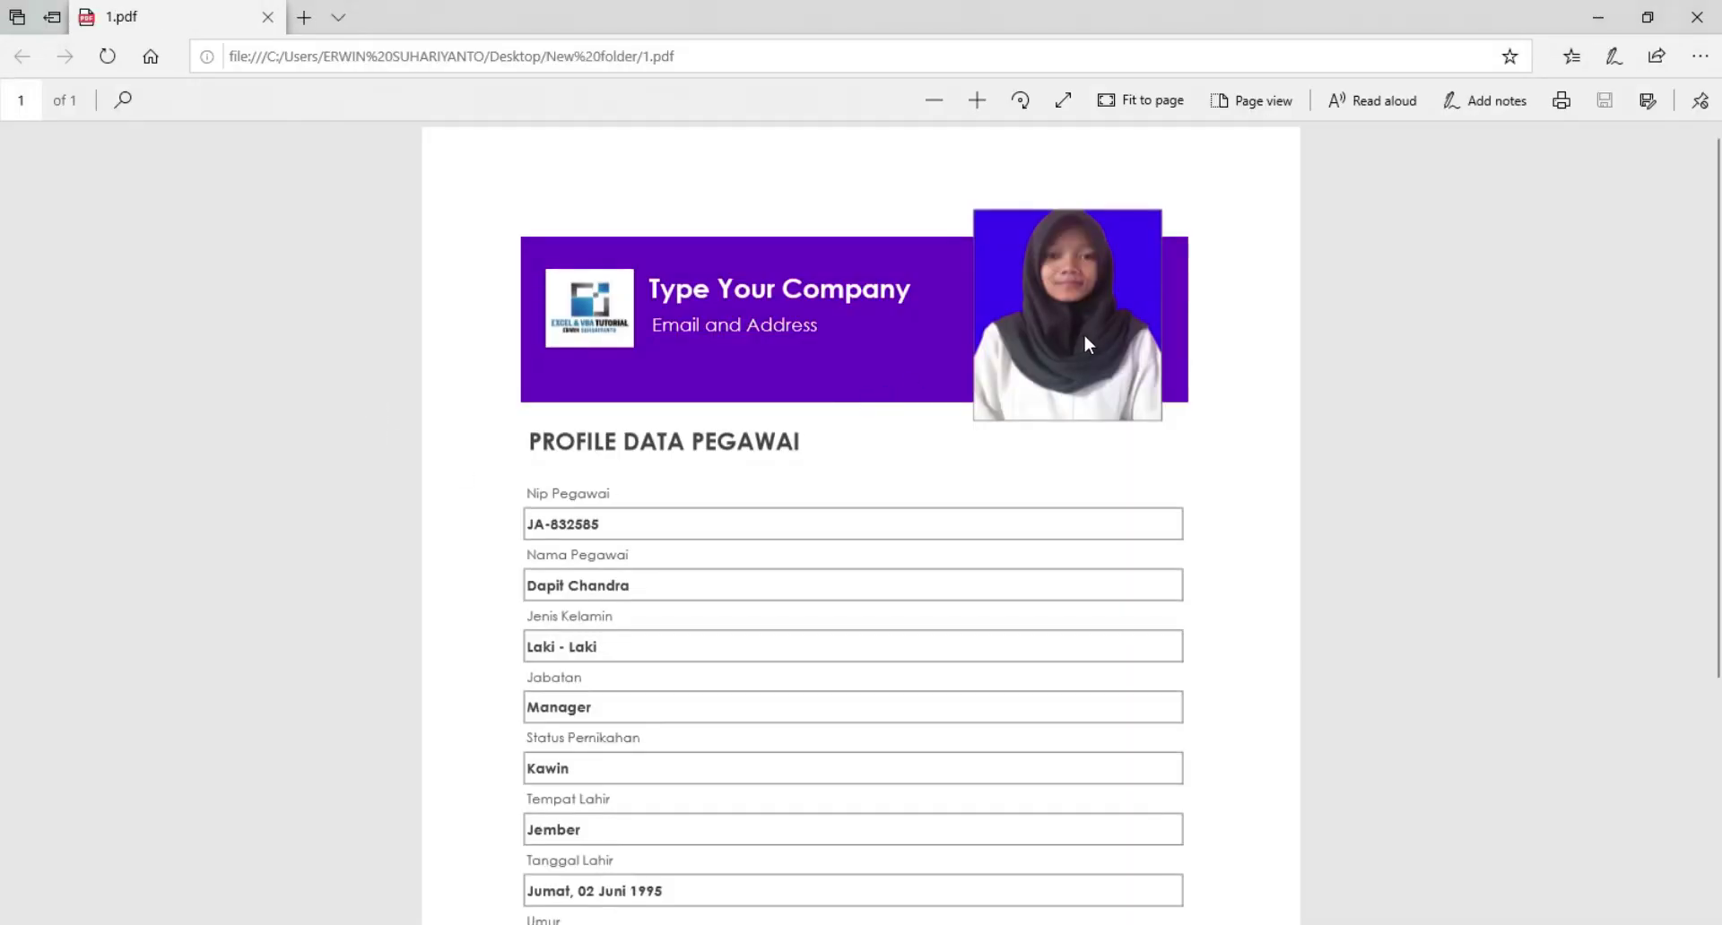
- Review 1.pdf, then open and close 2.pdf
{"action": "scroll", "coordinate": [1083, 339], "scroll_direction": "down", "scroll_amount": 4}
{"action": "scroll", "coordinate": [619, 578], "scroll_direction": "up", "scroll_amount": 1}
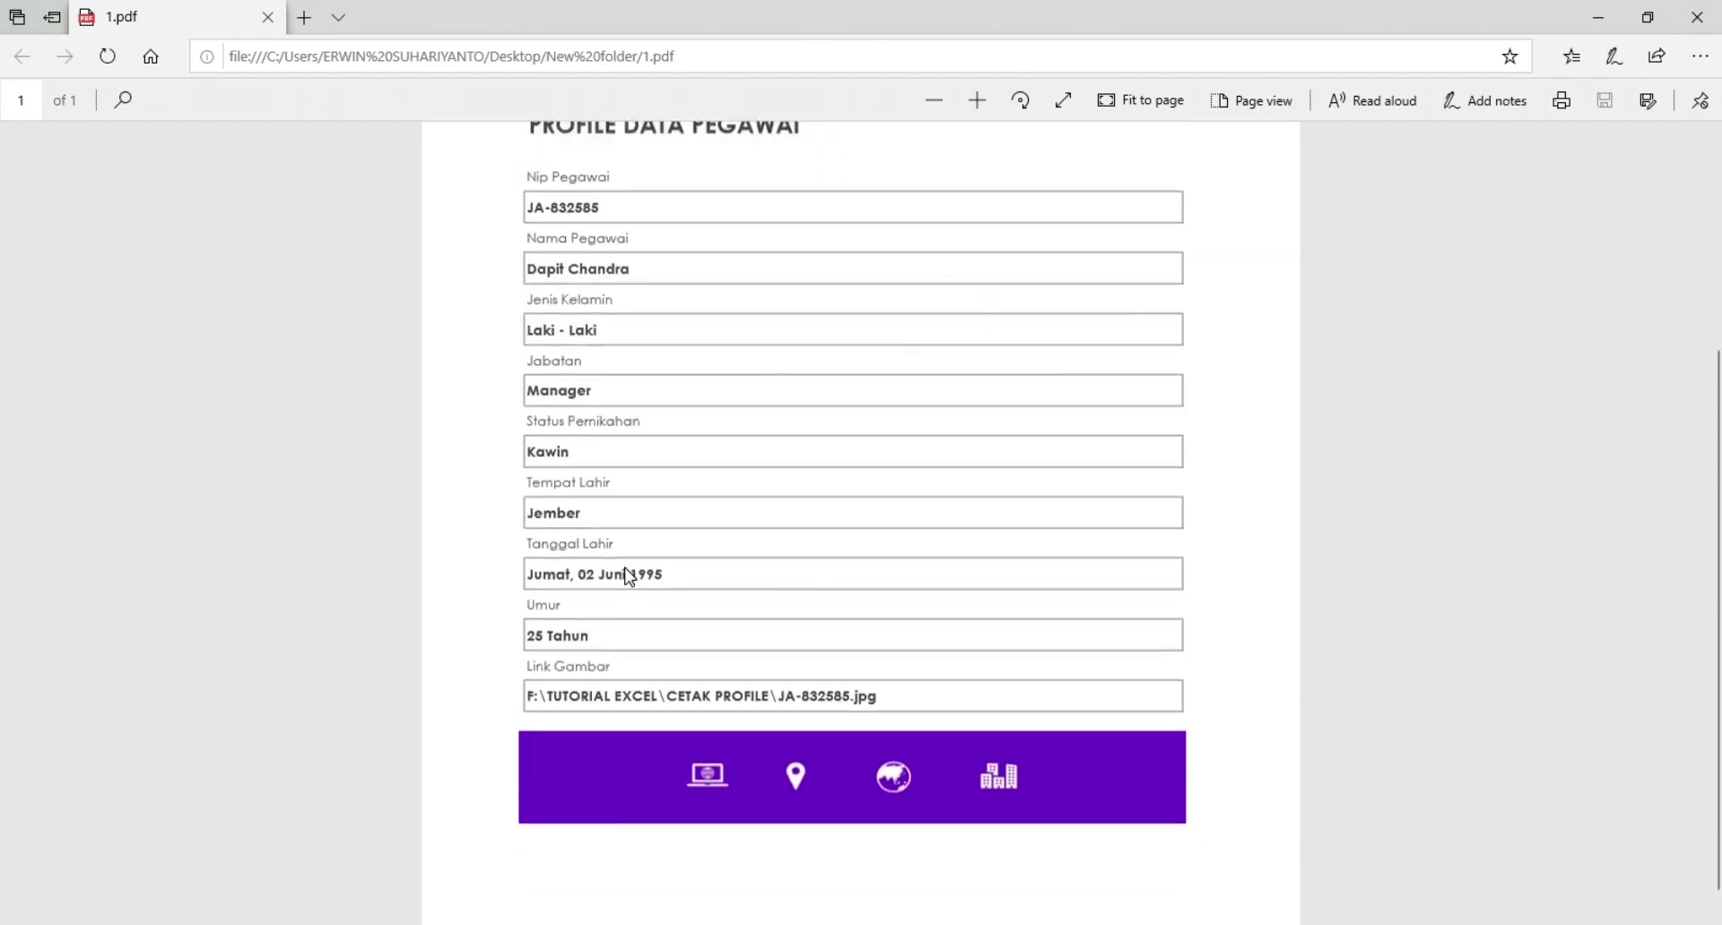
{"action": "scroll", "coordinate": [625, 574], "scroll_direction": "up", "scroll_amount": 4}
{"action": "left_click", "coordinate": [1697, 17]}
{"action": "double_click", "coordinate": [230, 263]}
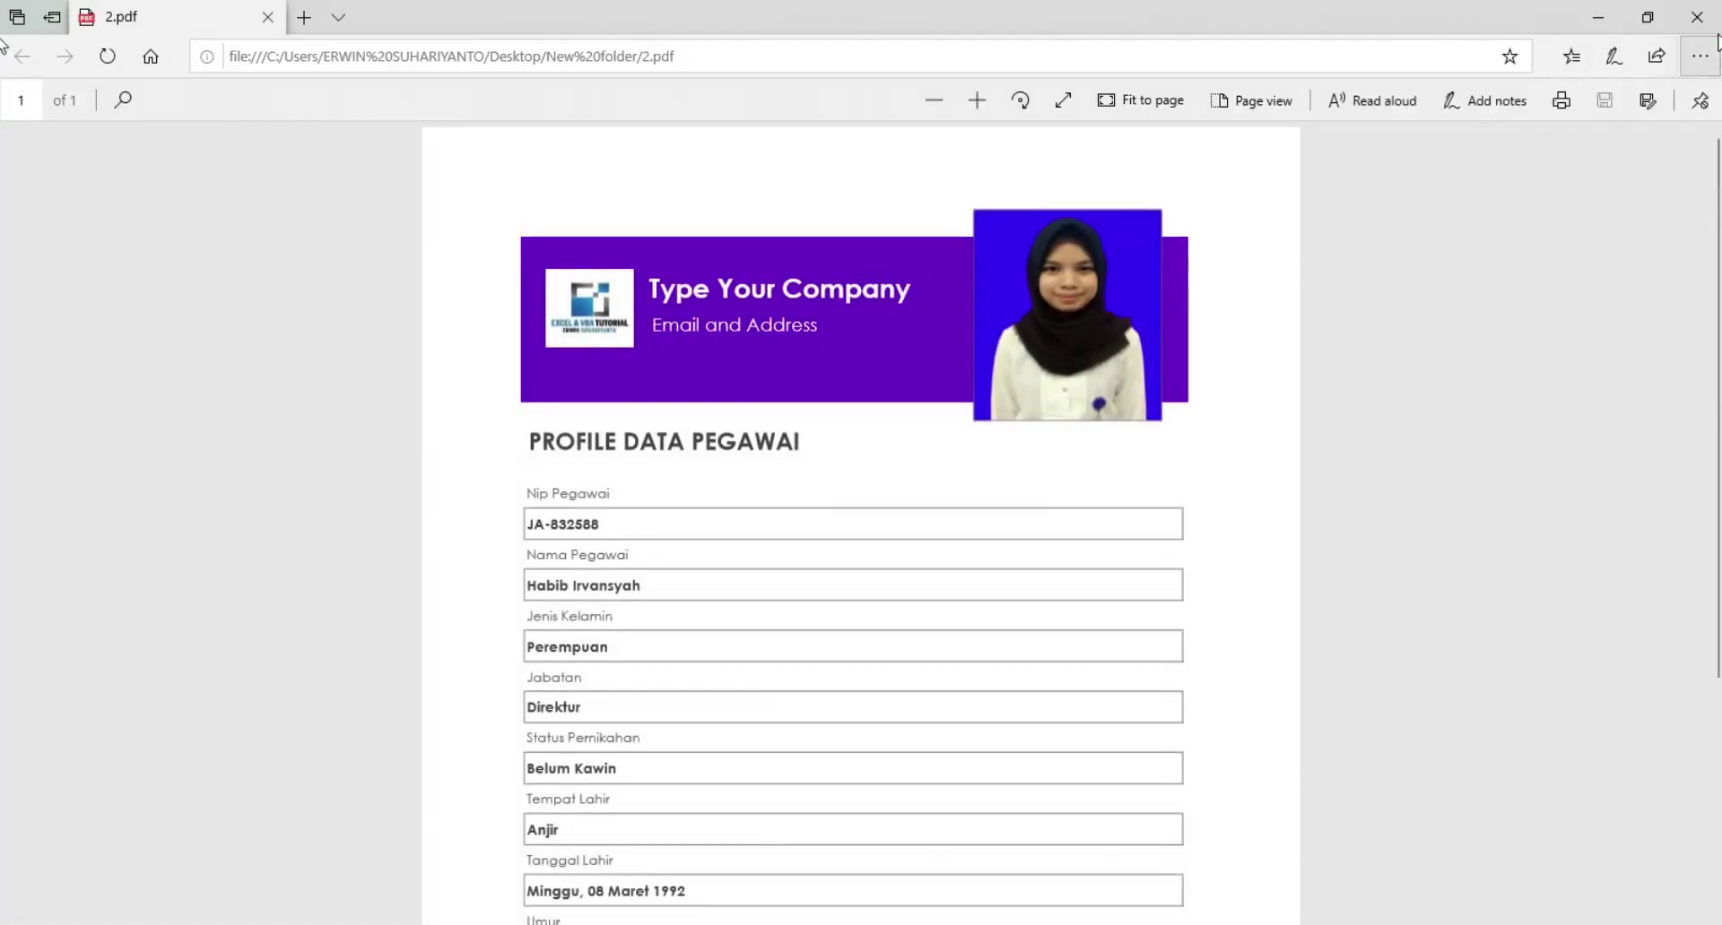
{"action": "left_click", "coordinate": [1696, 17]}
- Open and scroll through 3.pdf, then close Edge to return to the New folder
{"action": "double_click", "coordinate": [228, 287]}
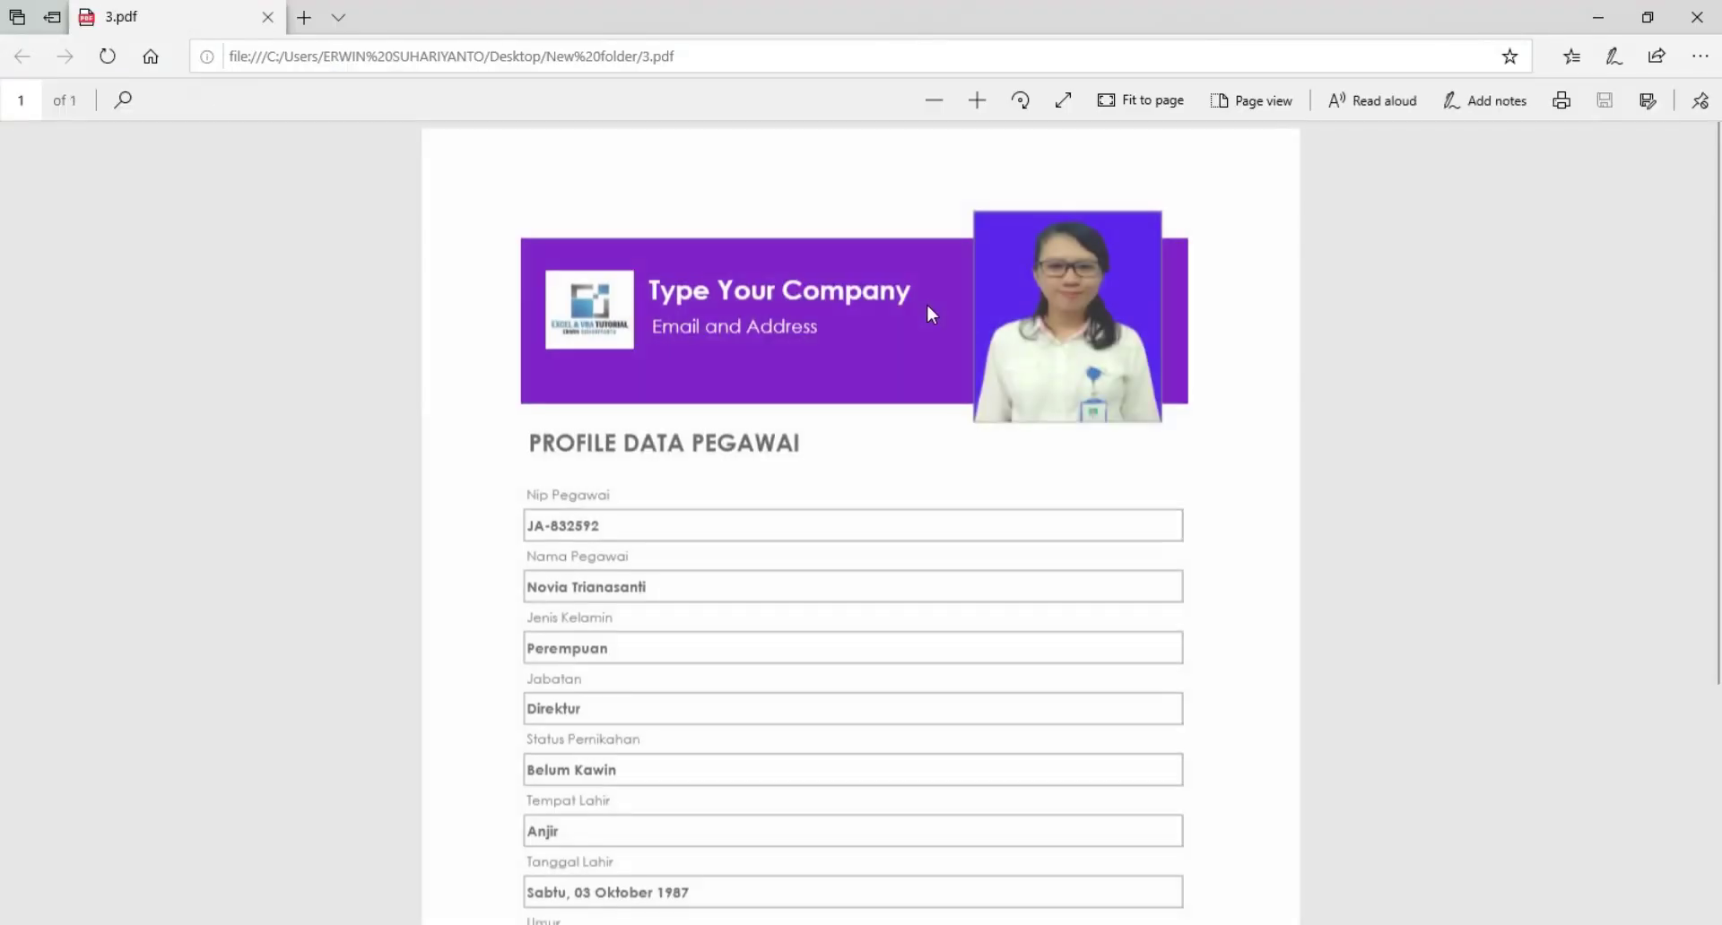
{"action": "scroll", "coordinate": [1037, 449], "scroll_direction": "down", "scroll_amount": 3}
{"action": "scroll", "coordinate": [1045, 448], "scroll_direction": "up", "scroll_amount": 3}
{"action": "scroll", "coordinate": [1045, 449], "scroll_direction": "down", "scroll_amount": 4}
{"action": "scroll", "coordinate": [1045, 448], "scroll_direction": "up", "scroll_amount": 1}
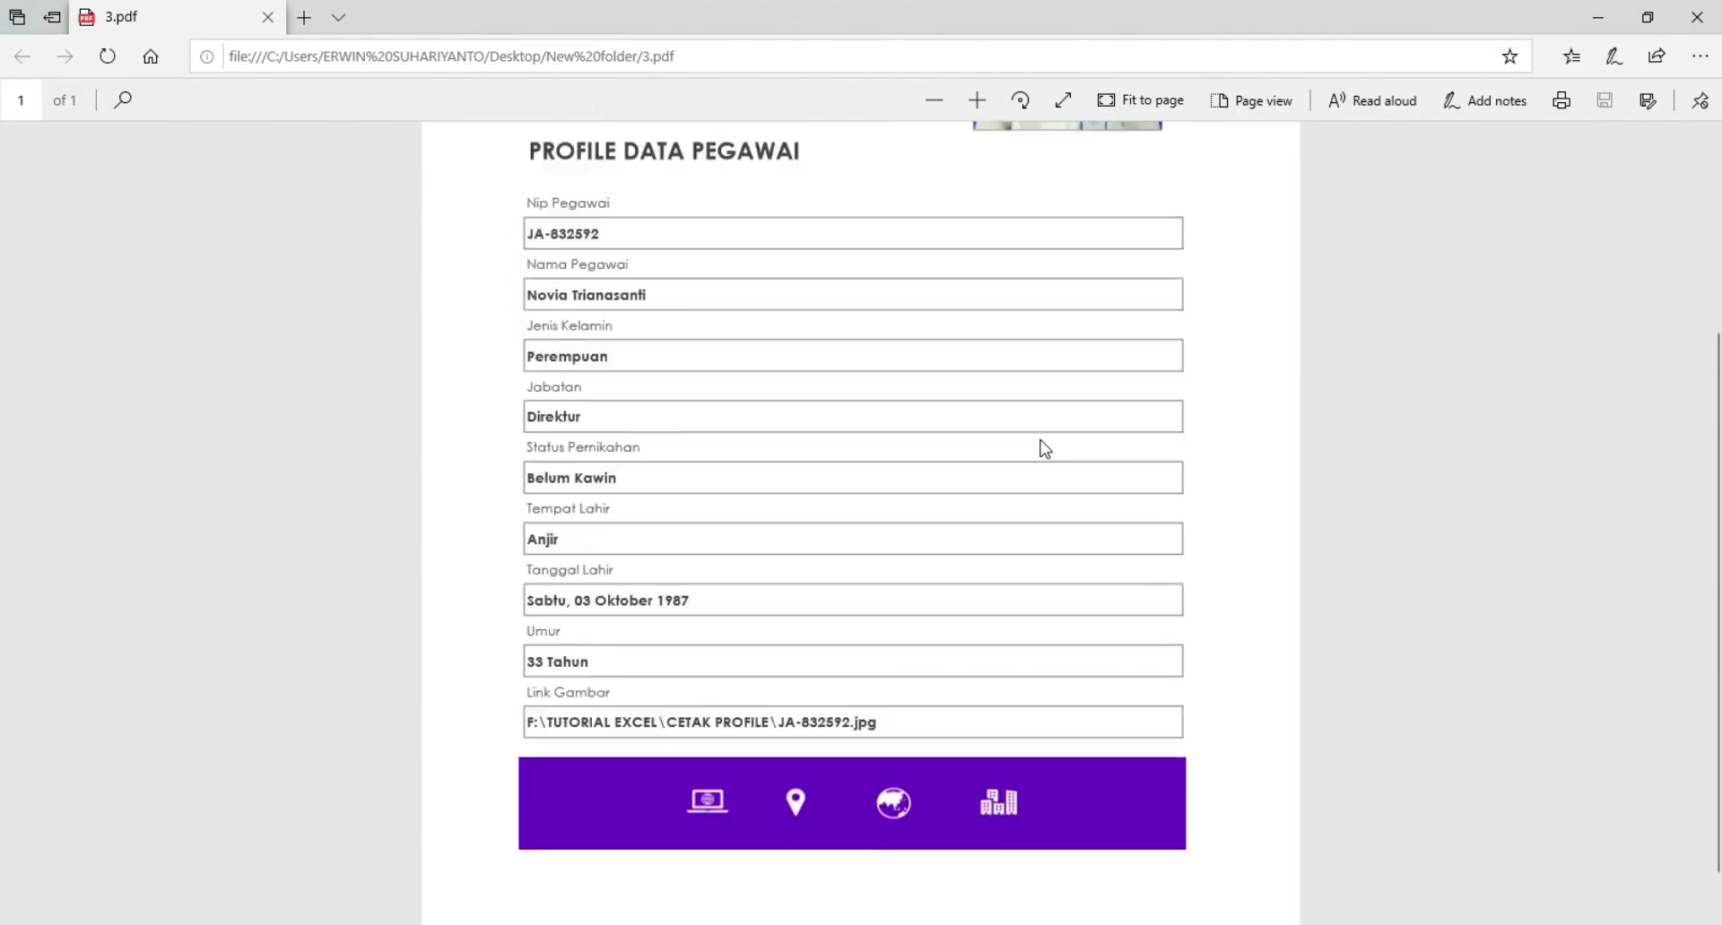
{"action": "scroll", "coordinate": [1045, 448], "scroll_direction": "up", "scroll_amount": 3}
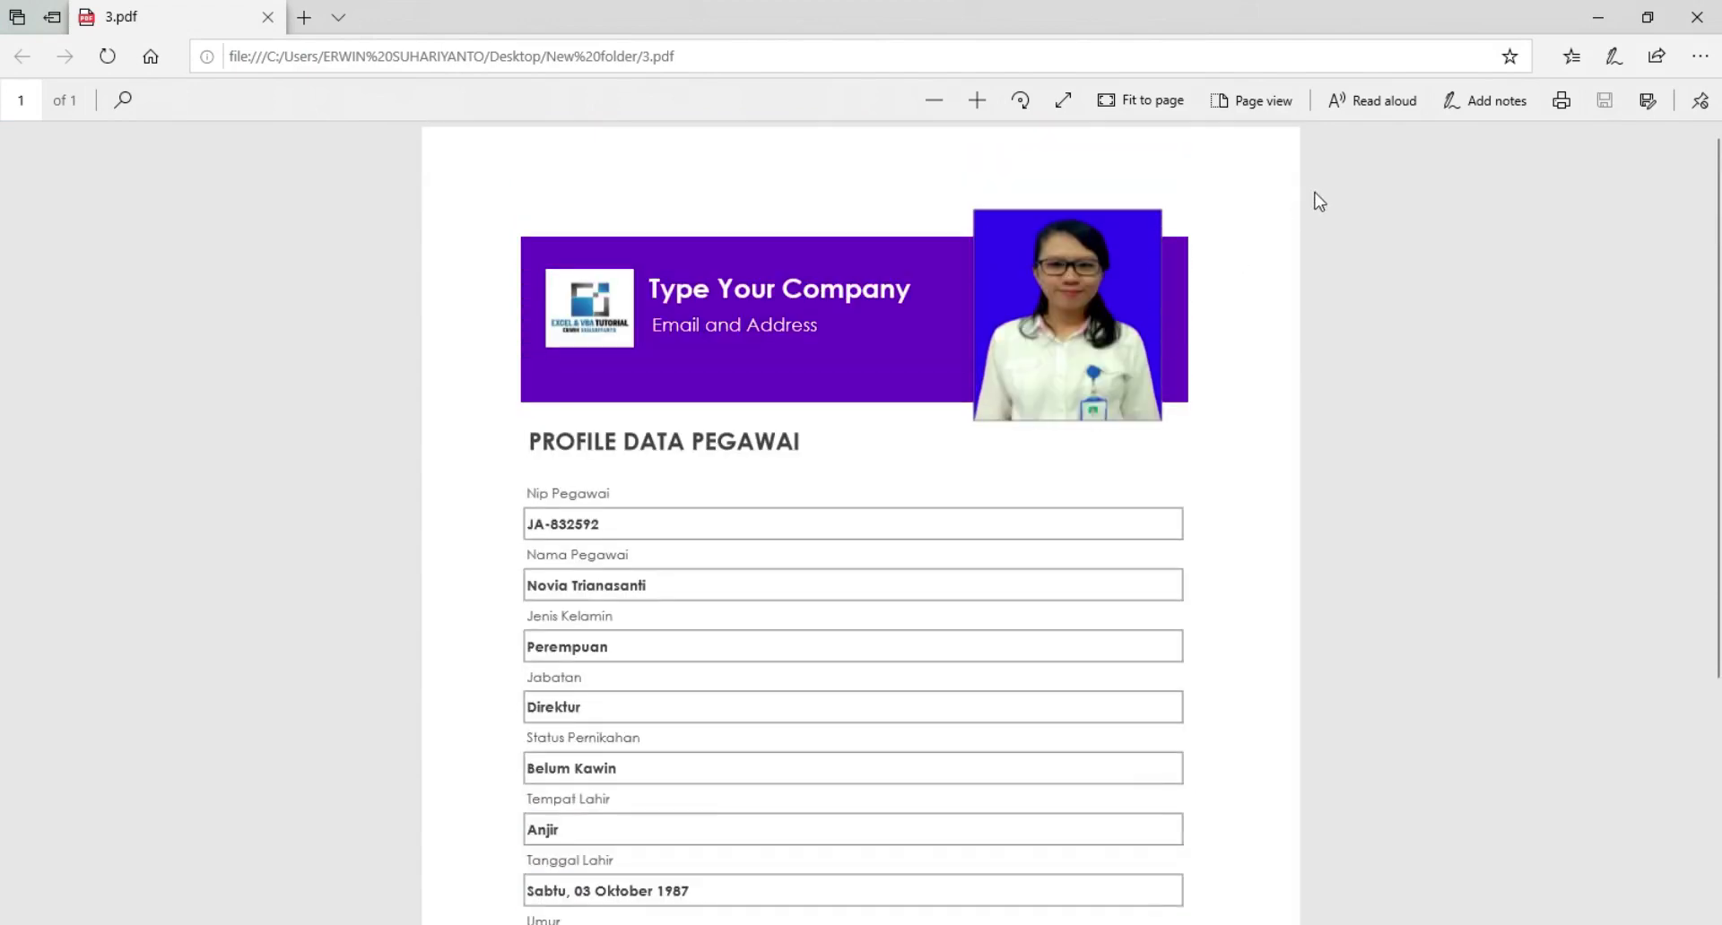
{"action": "left_click", "coordinate": [1696, 17]}
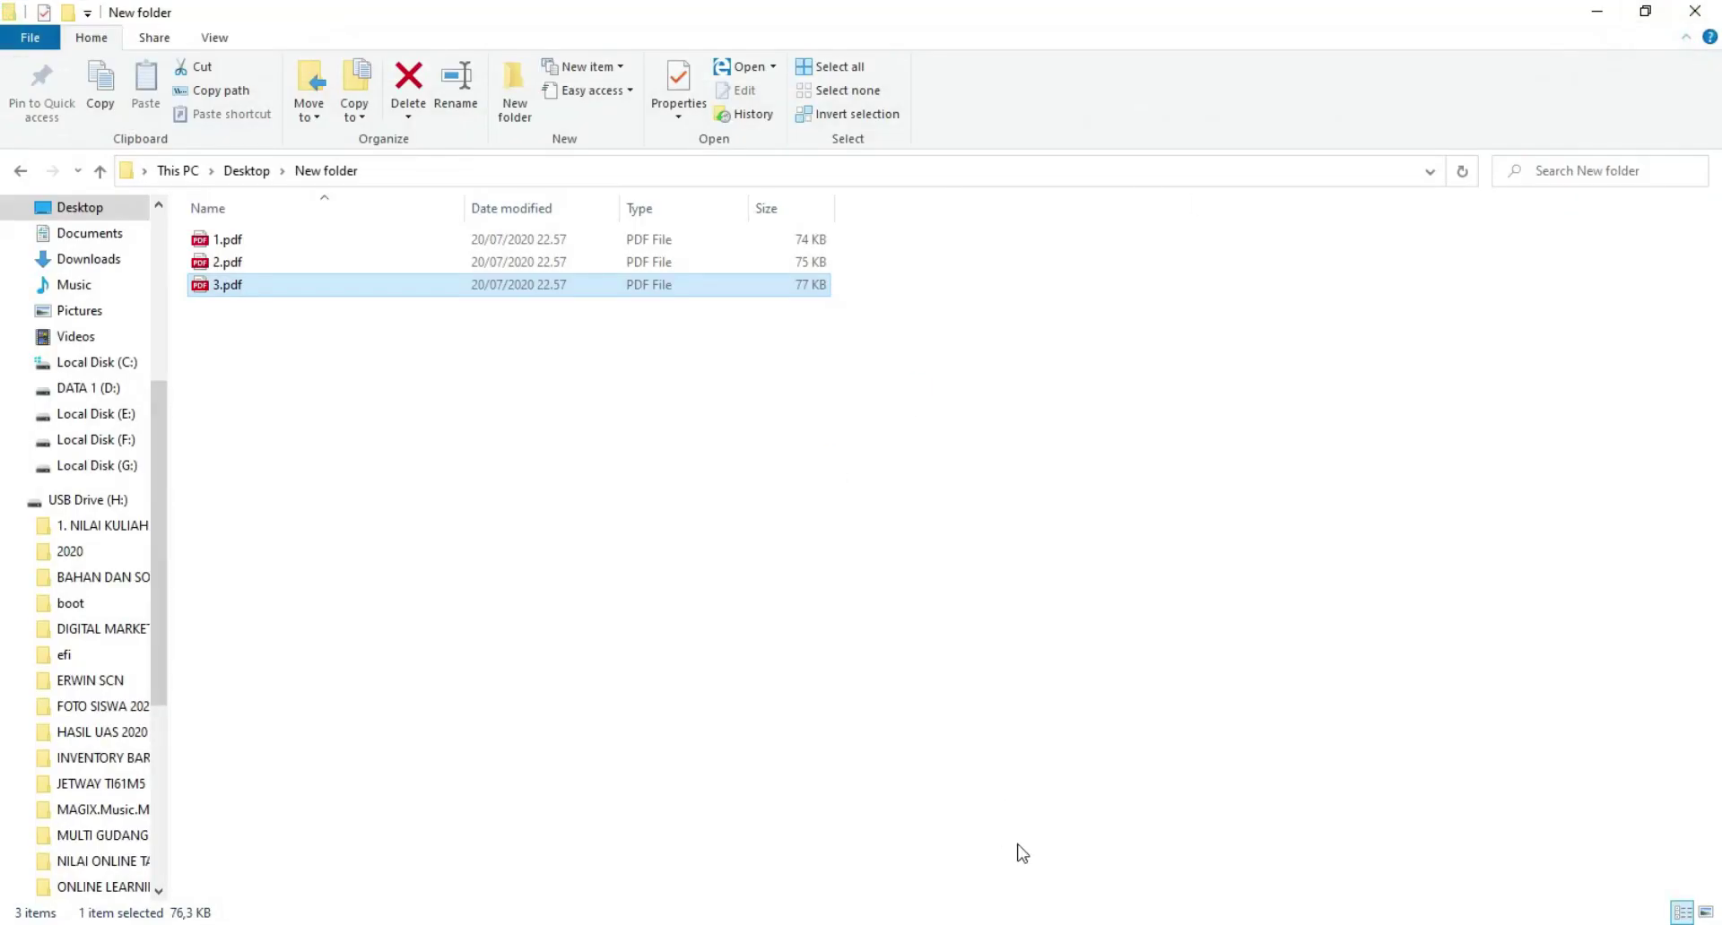
- Minimize File Explorer and return to the Excel workbook's DATABASE sheet
{"action": "left_click", "coordinate": [1596, 12]}
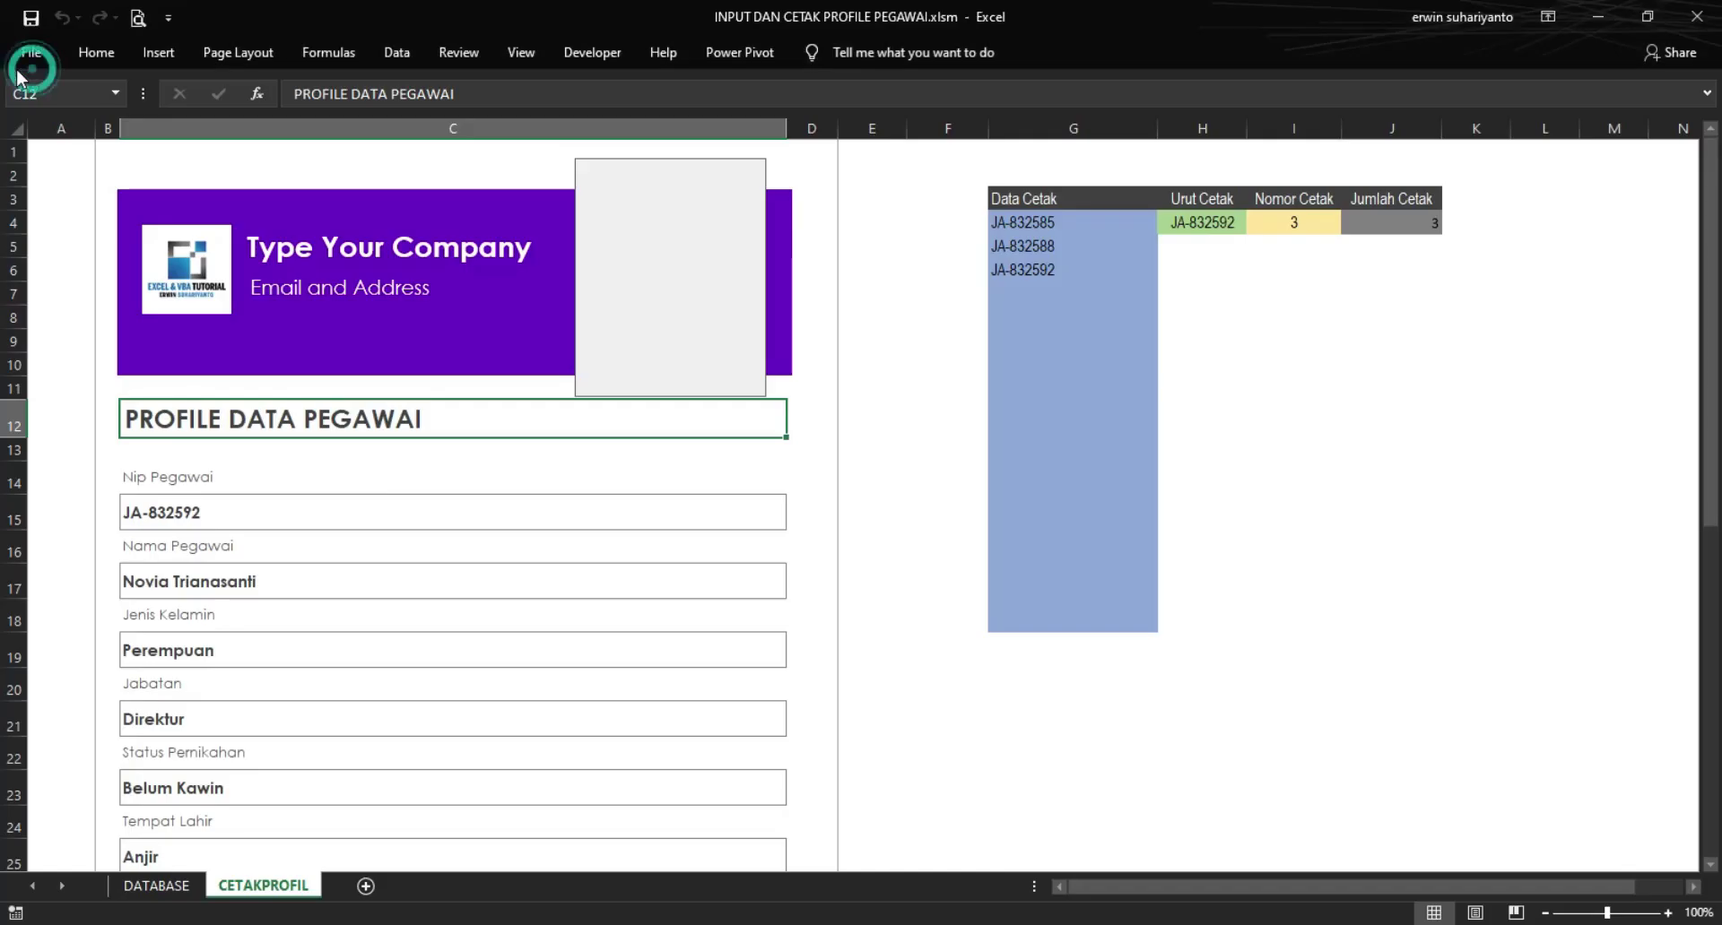
{"action": "left_click", "coordinate": [24, 65]}
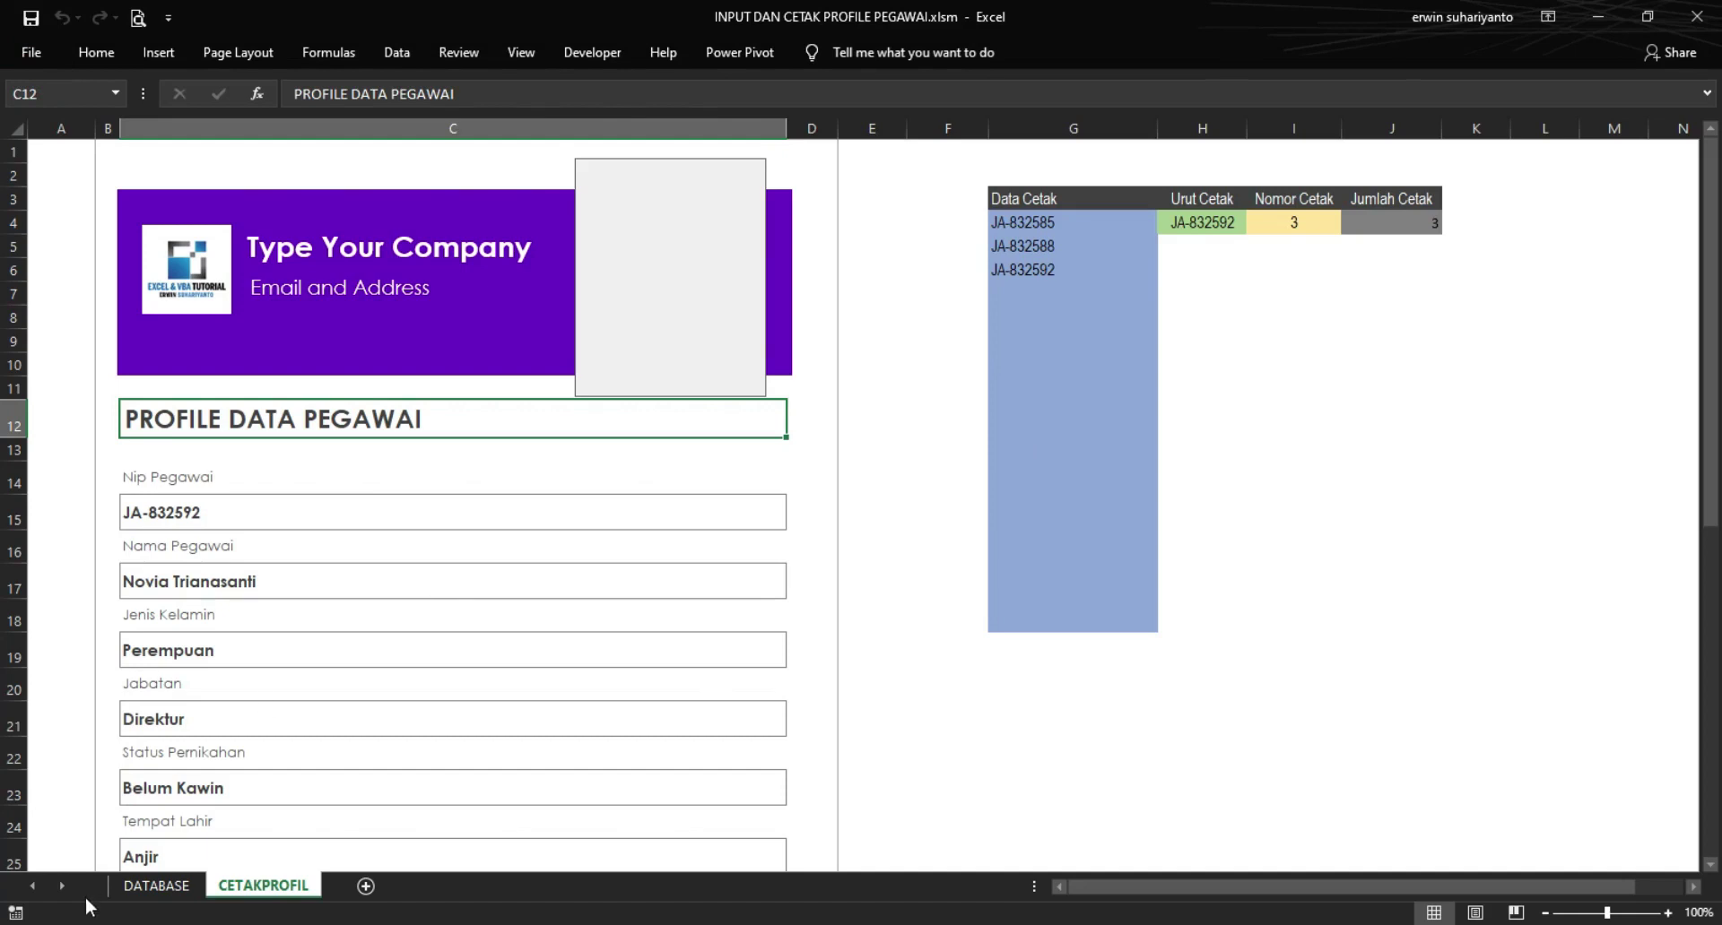
{"action": "left_click", "coordinate": [139, 888]}
{"action": "left_click", "coordinate": [776, 586]}
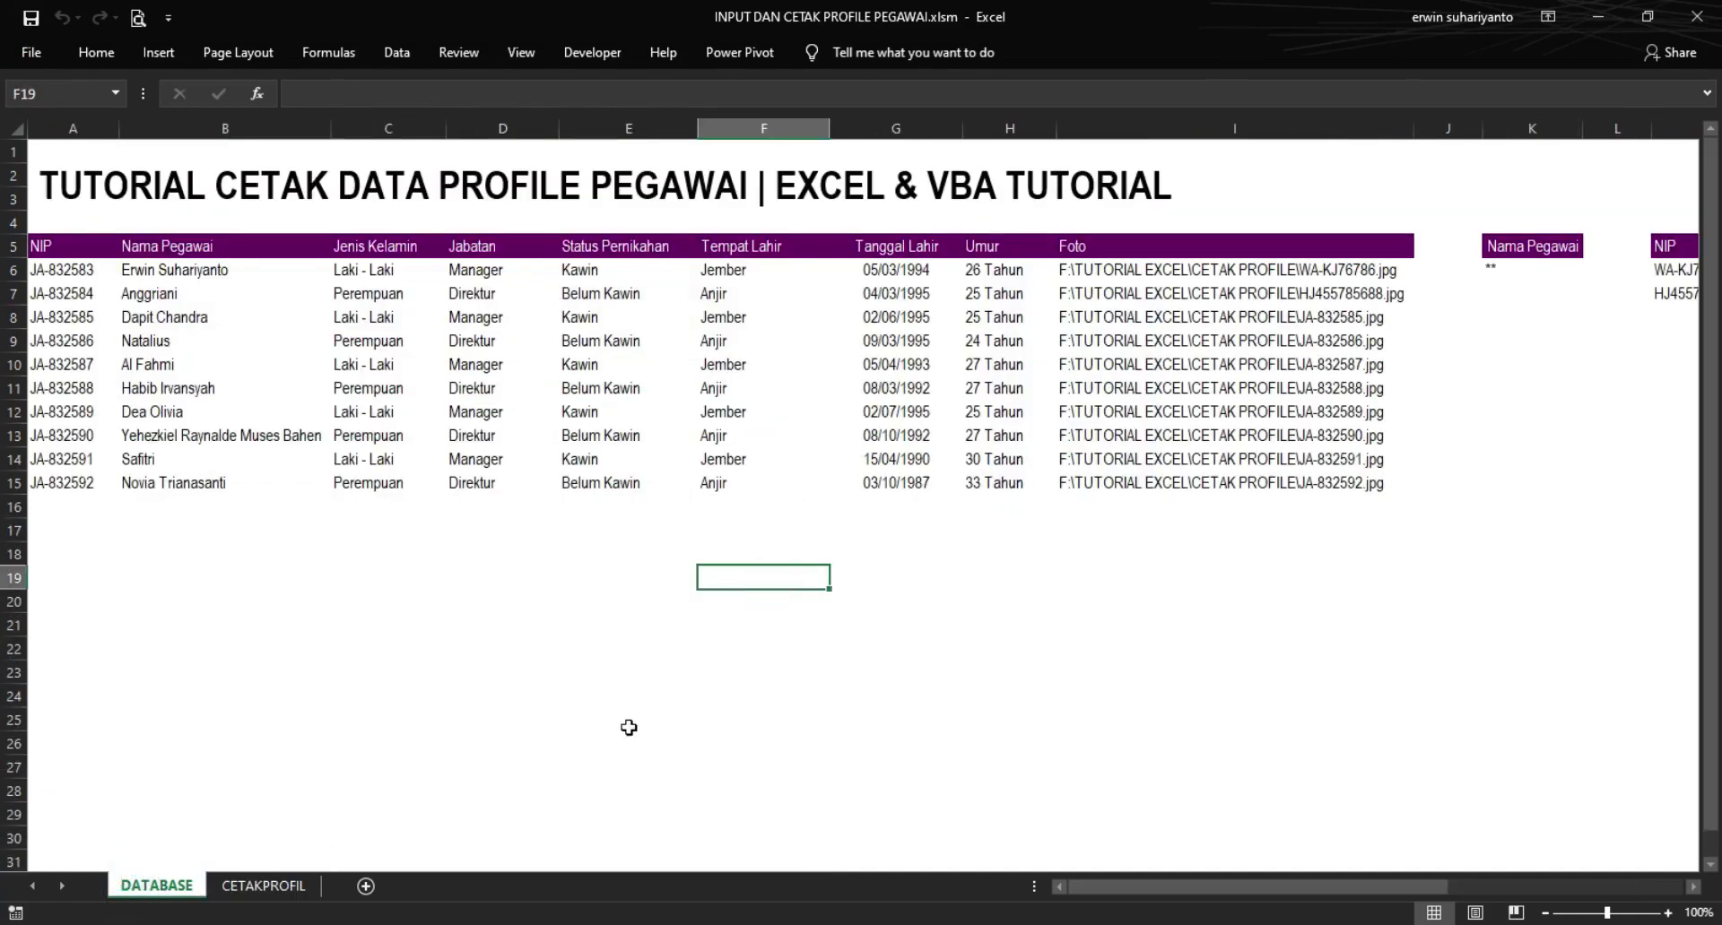
{"action": "left_click", "coordinate": [1059, 887]}
- Drag the CETAKPROFIL tab ahead of DATABASE and flip between the two sheets
{"action": "left_click", "coordinate": [252, 887]}
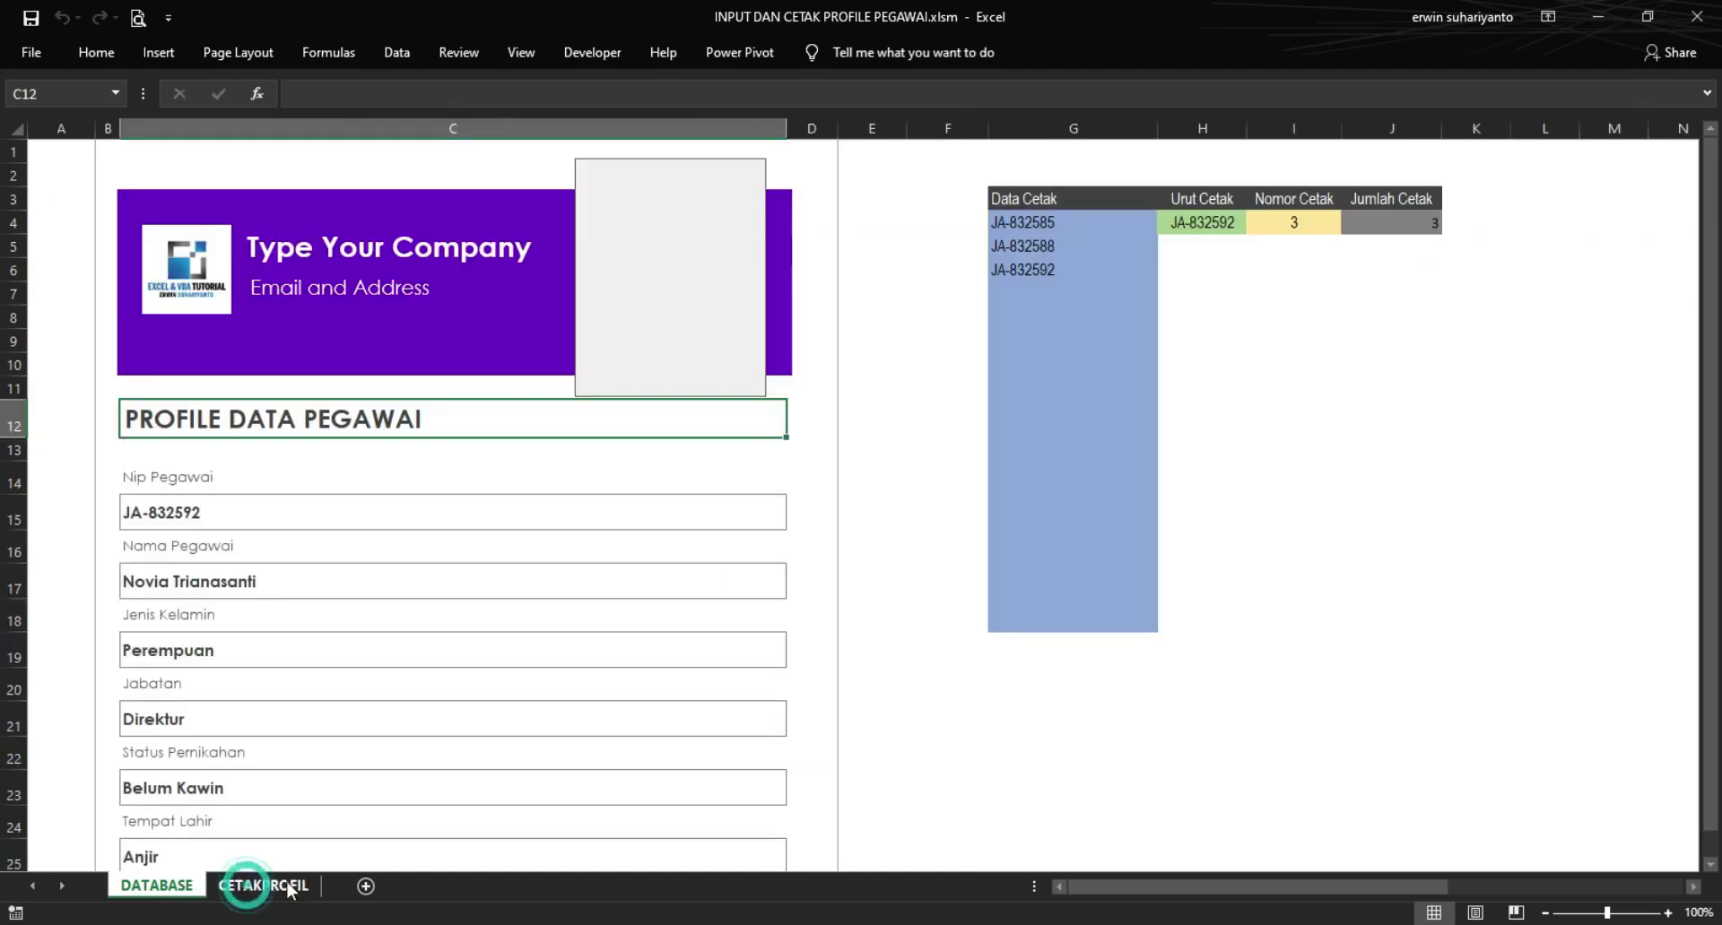
{"action": "left_click_drag", "start_coordinate": [269, 897], "coordinate": [119, 887]}
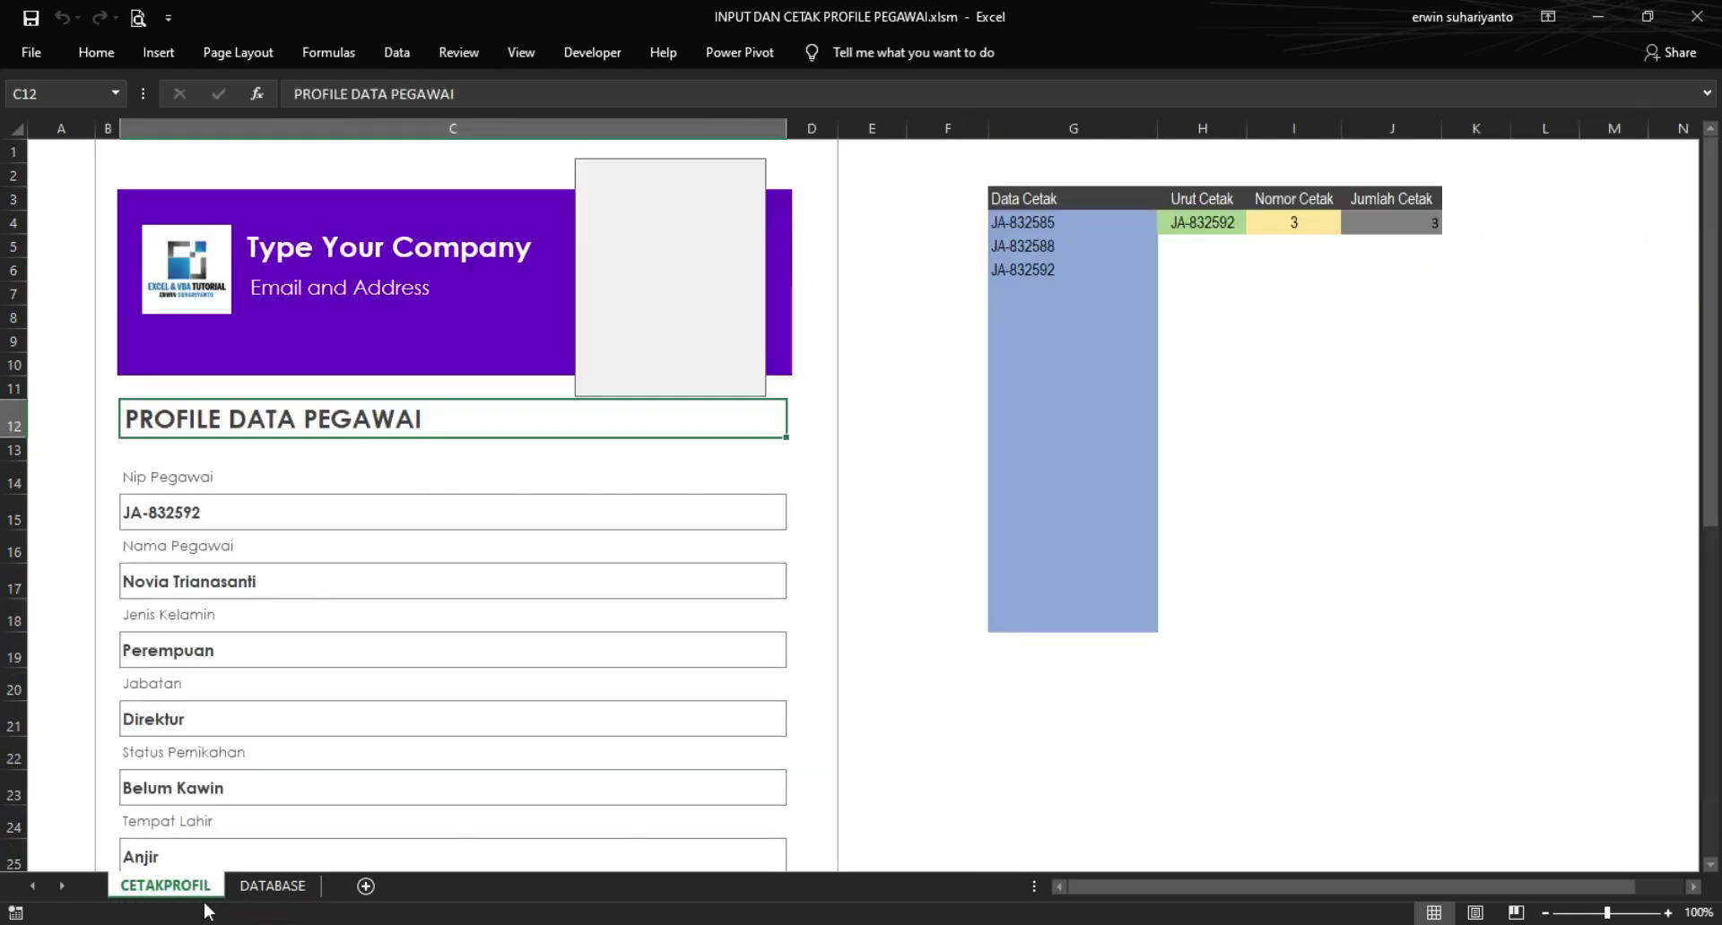
{"action": "left_click", "coordinate": [264, 890]}
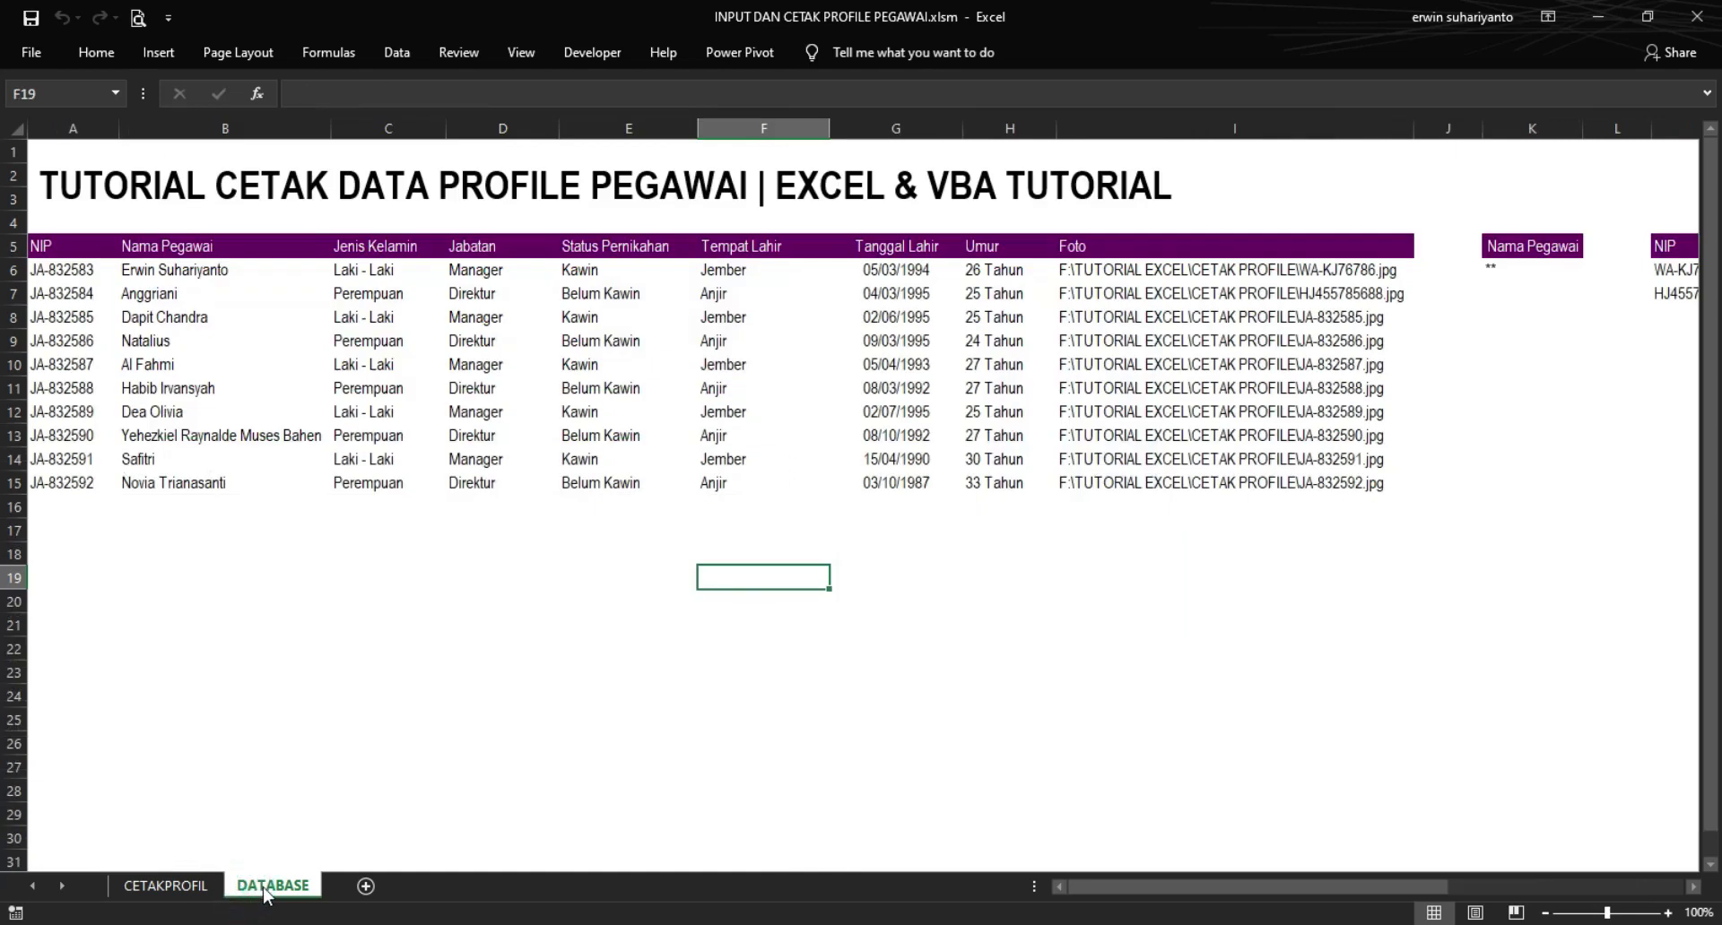
{"action": "left_click", "coordinate": [182, 886]}
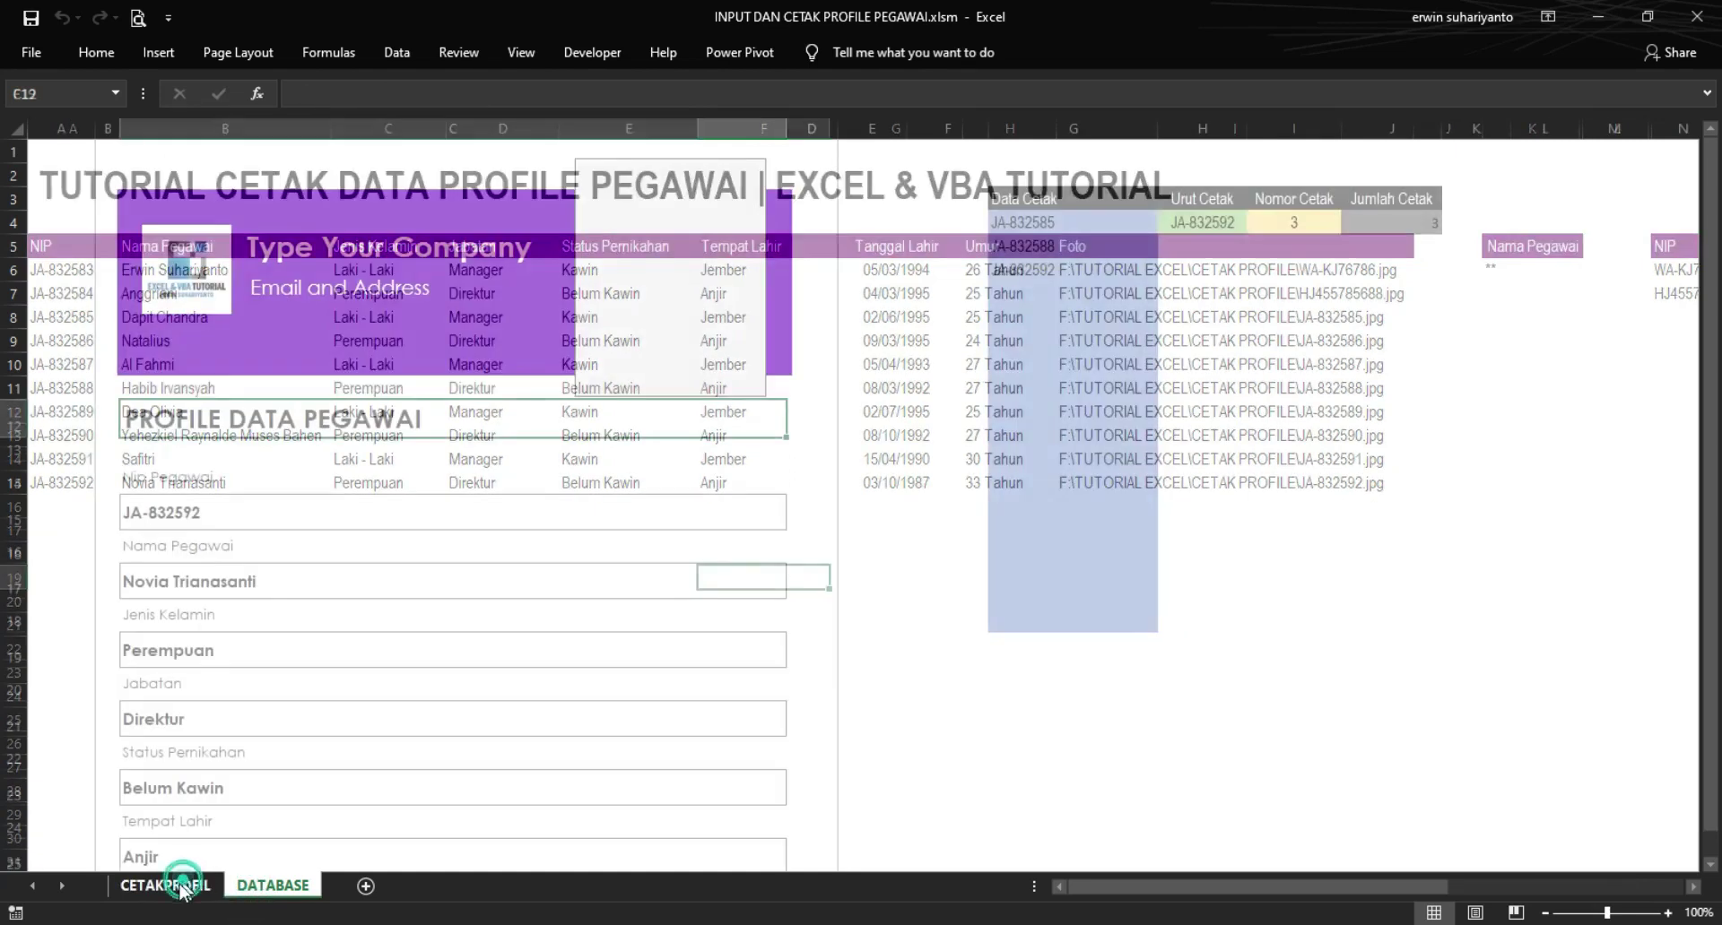
{"action": "left_click", "coordinate": [295, 887]}
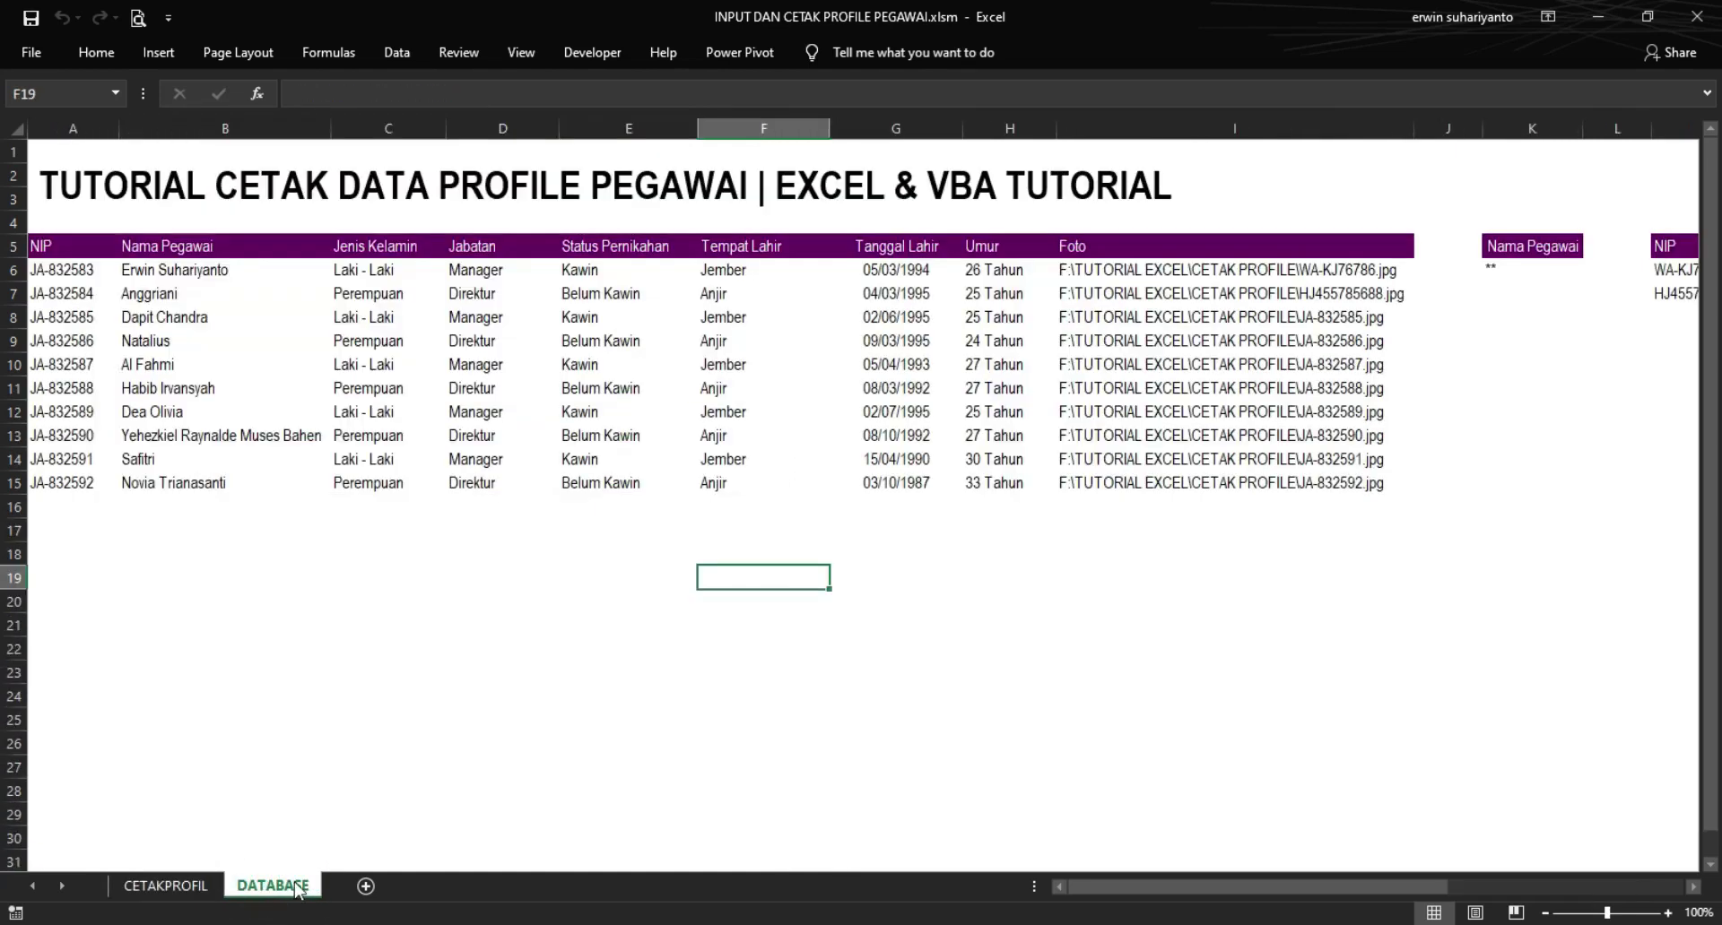
{"action": "left_click", "coordinate": [199, 888]}
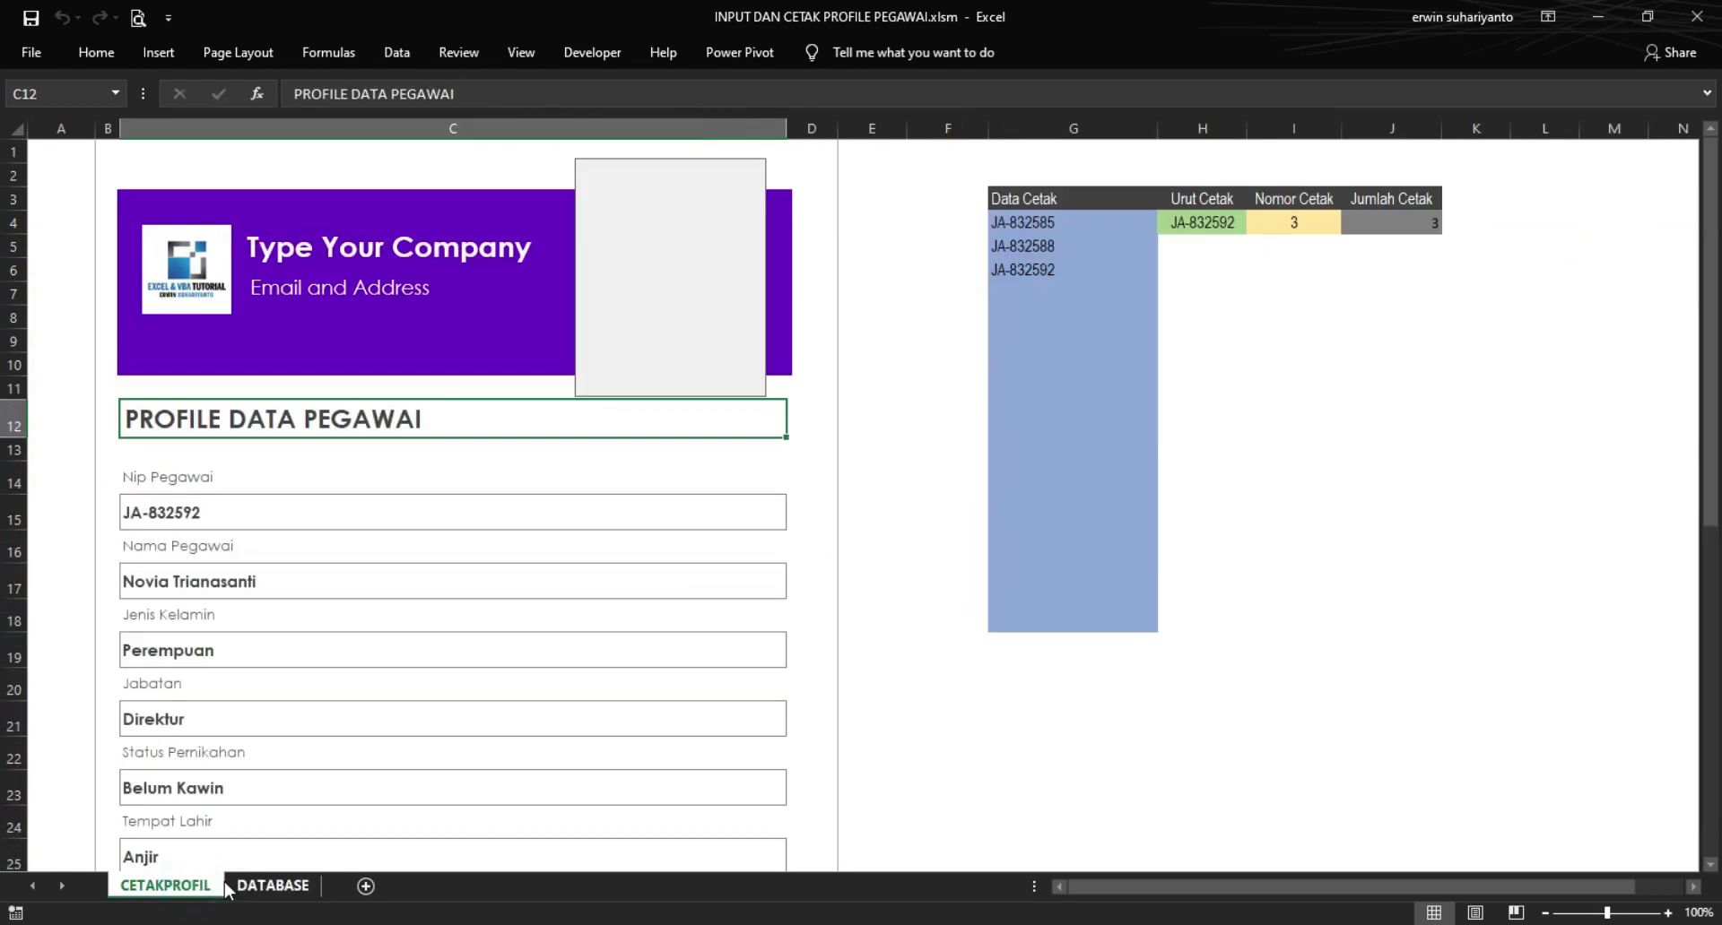
{"action": "left_click", "coordinate": [255, 888]}
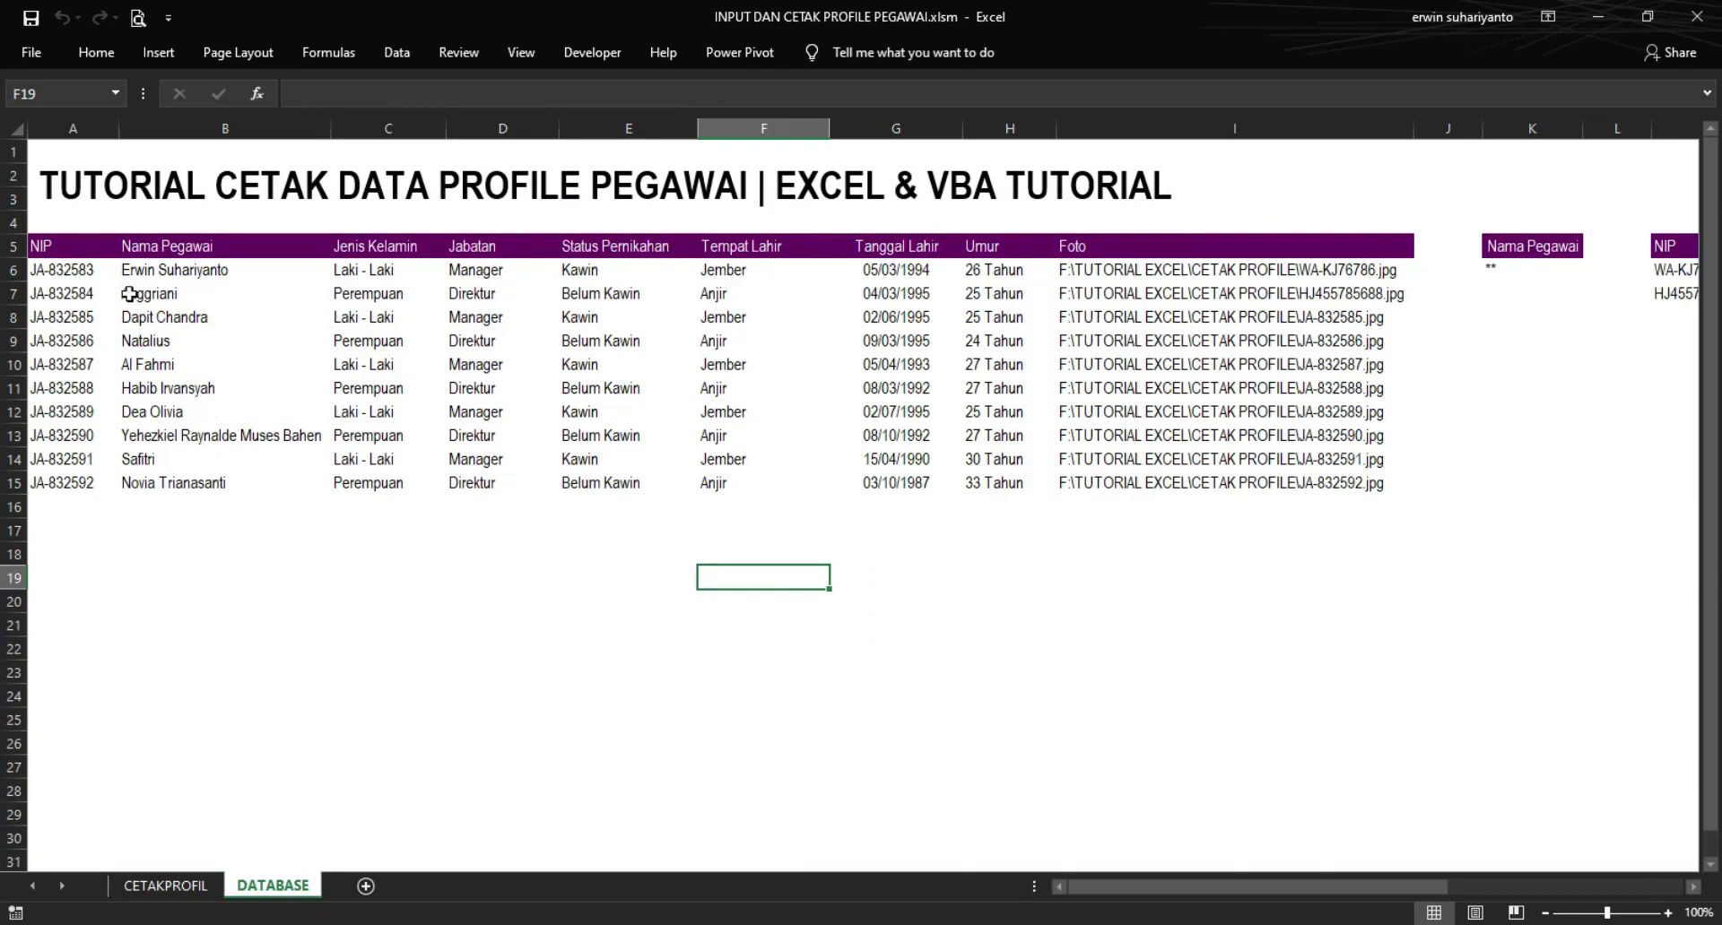
- Click through the NIP, Nama Pegawai, Jenis Kelamin, Jabatan and Foto header cells
{"action": "left_click", "coordinate": [57, 252]}
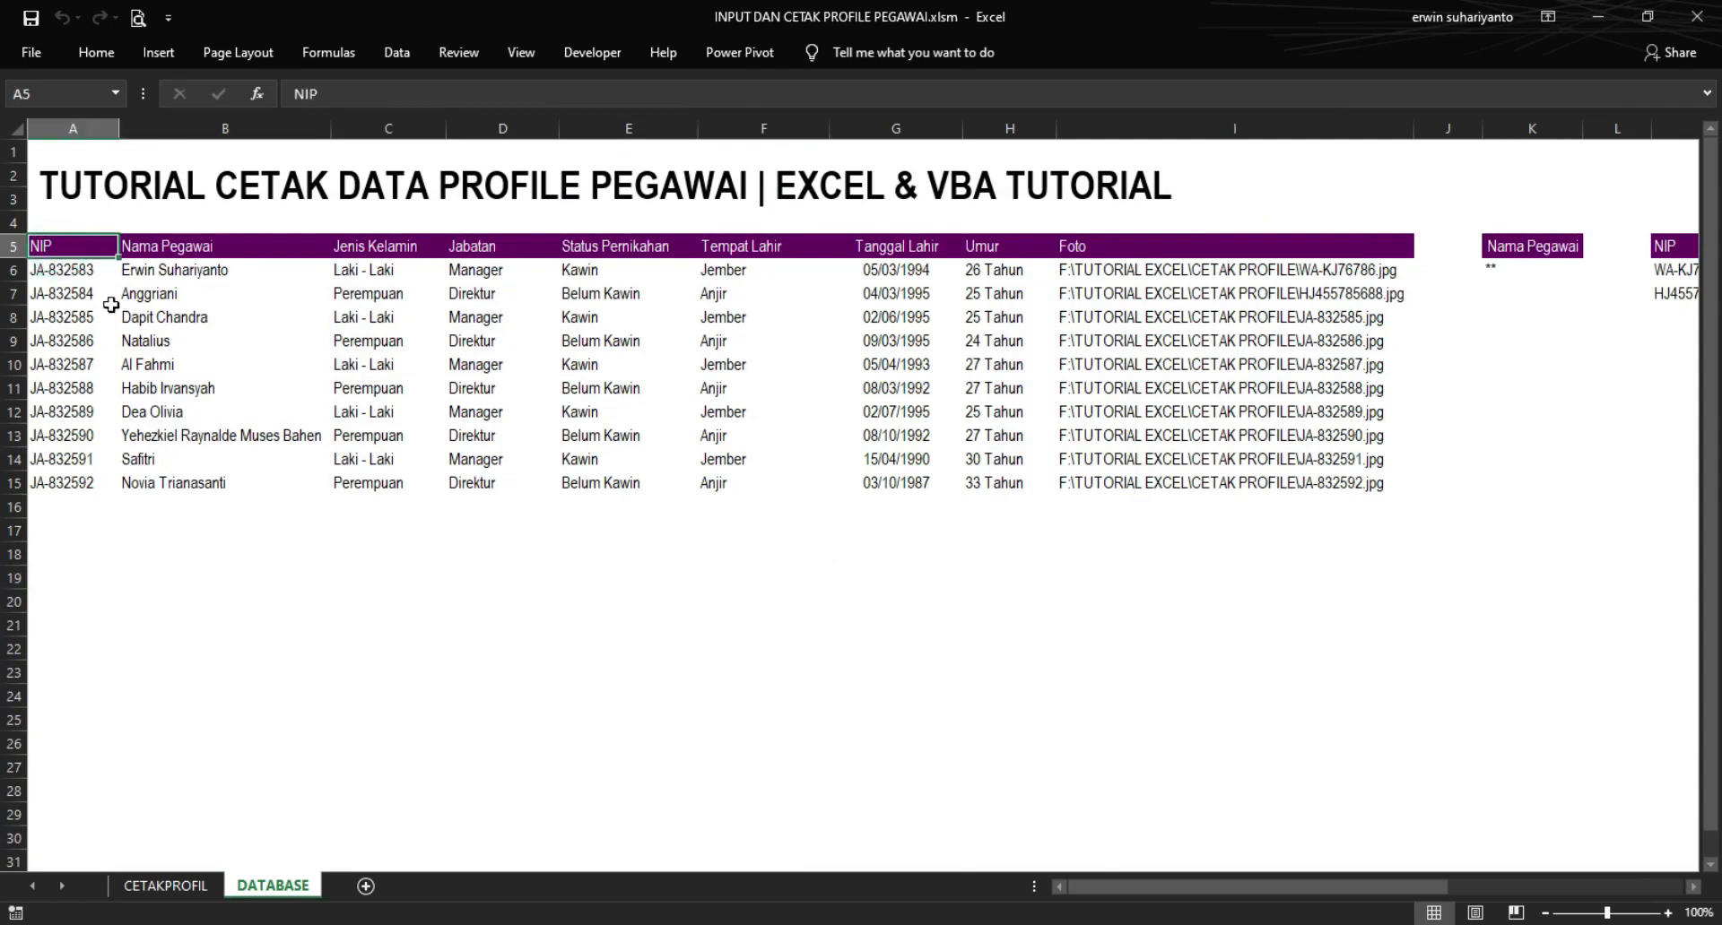
{"action": "left_click", "coordinate": [206, 249]}
{"action": "left_click", "coordinate": [376, 252]}
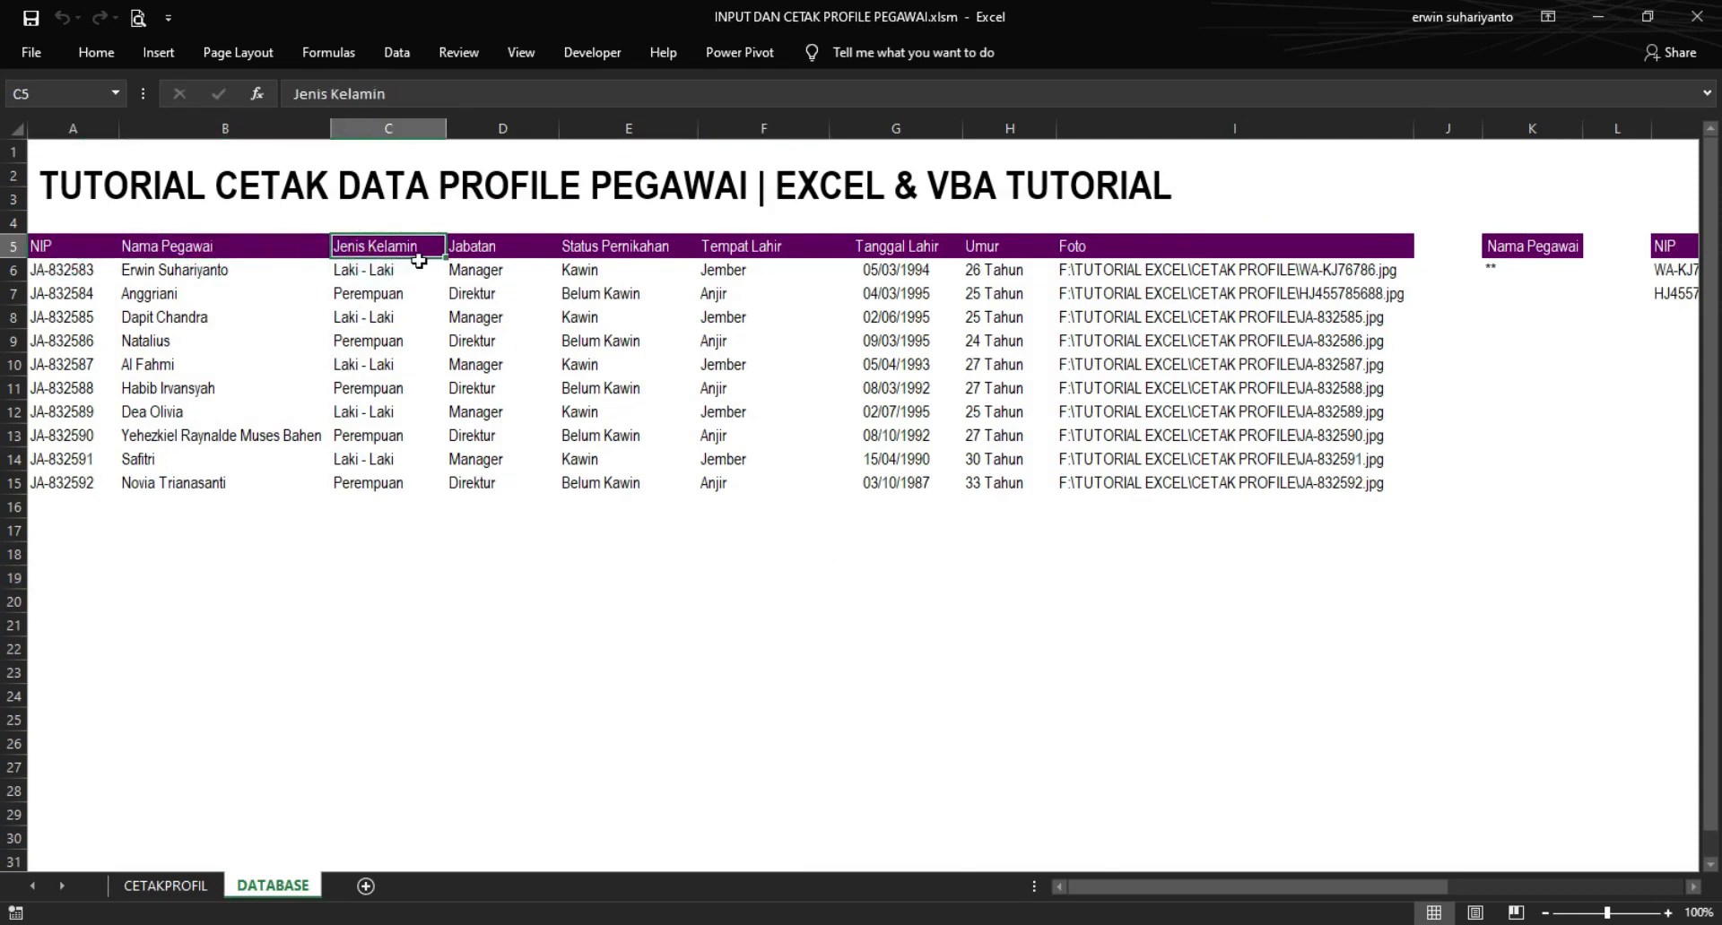
{"action": "left_click", "coordinate": [488, 254]}
{"action": "left_click", "coordinate": [1170, 253]}
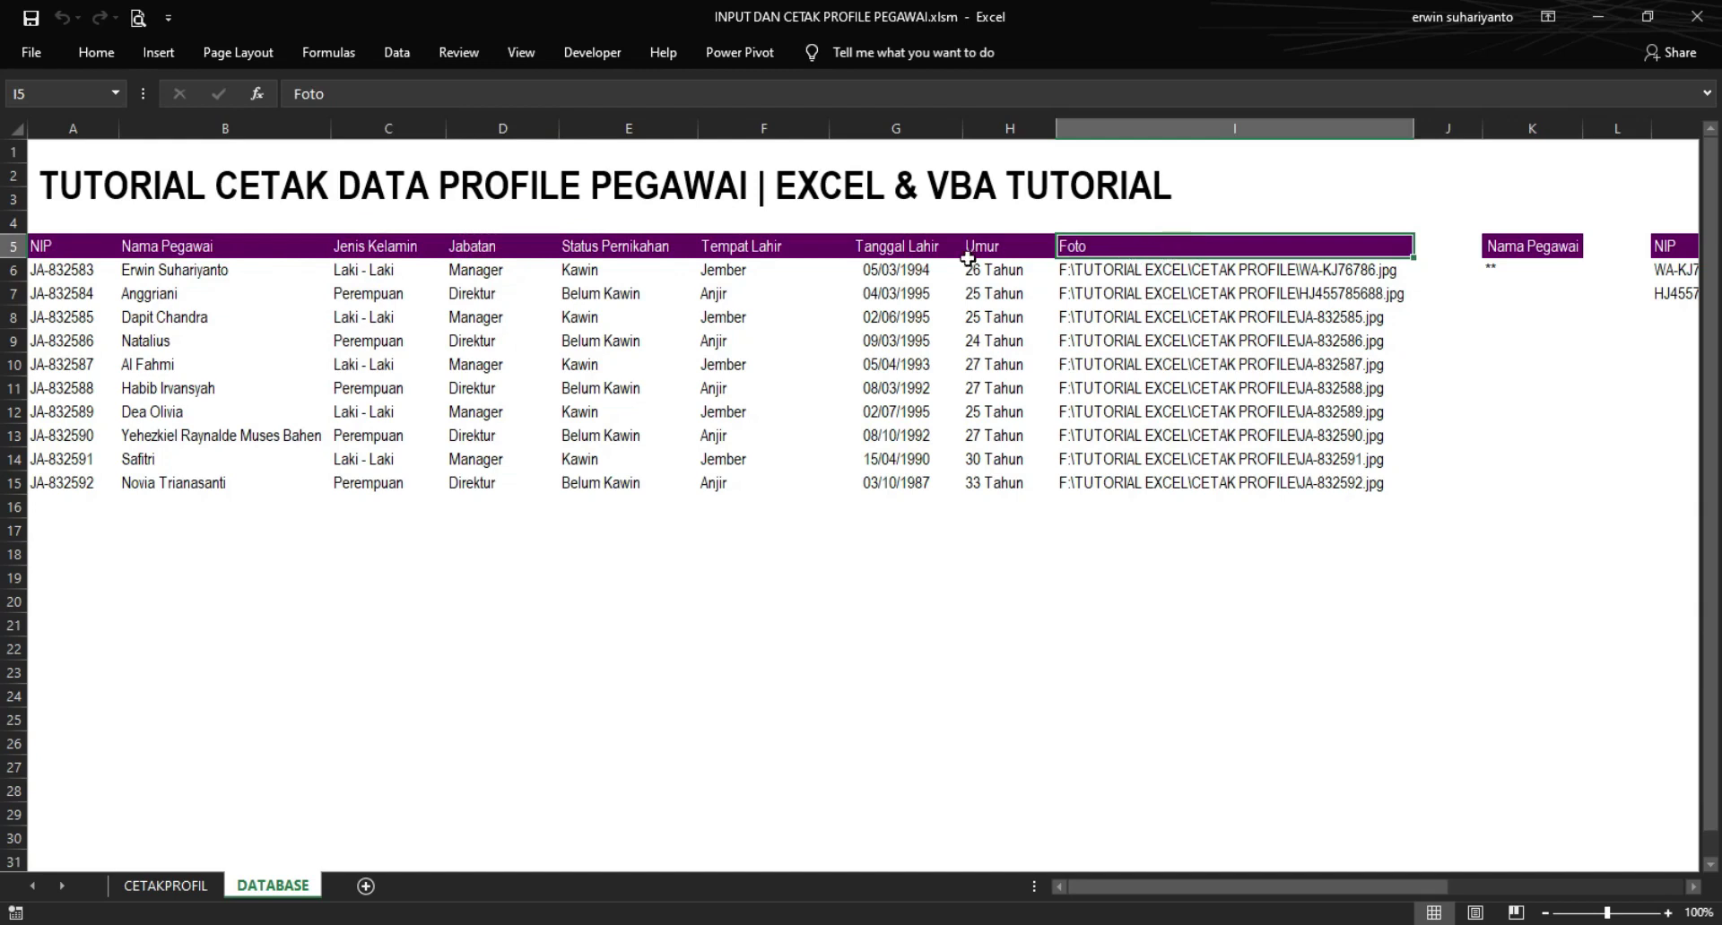
{"action": "left_click", "coordinate": [48, 237]}
{"action": "left_click", "coordinate": [229, 244]}
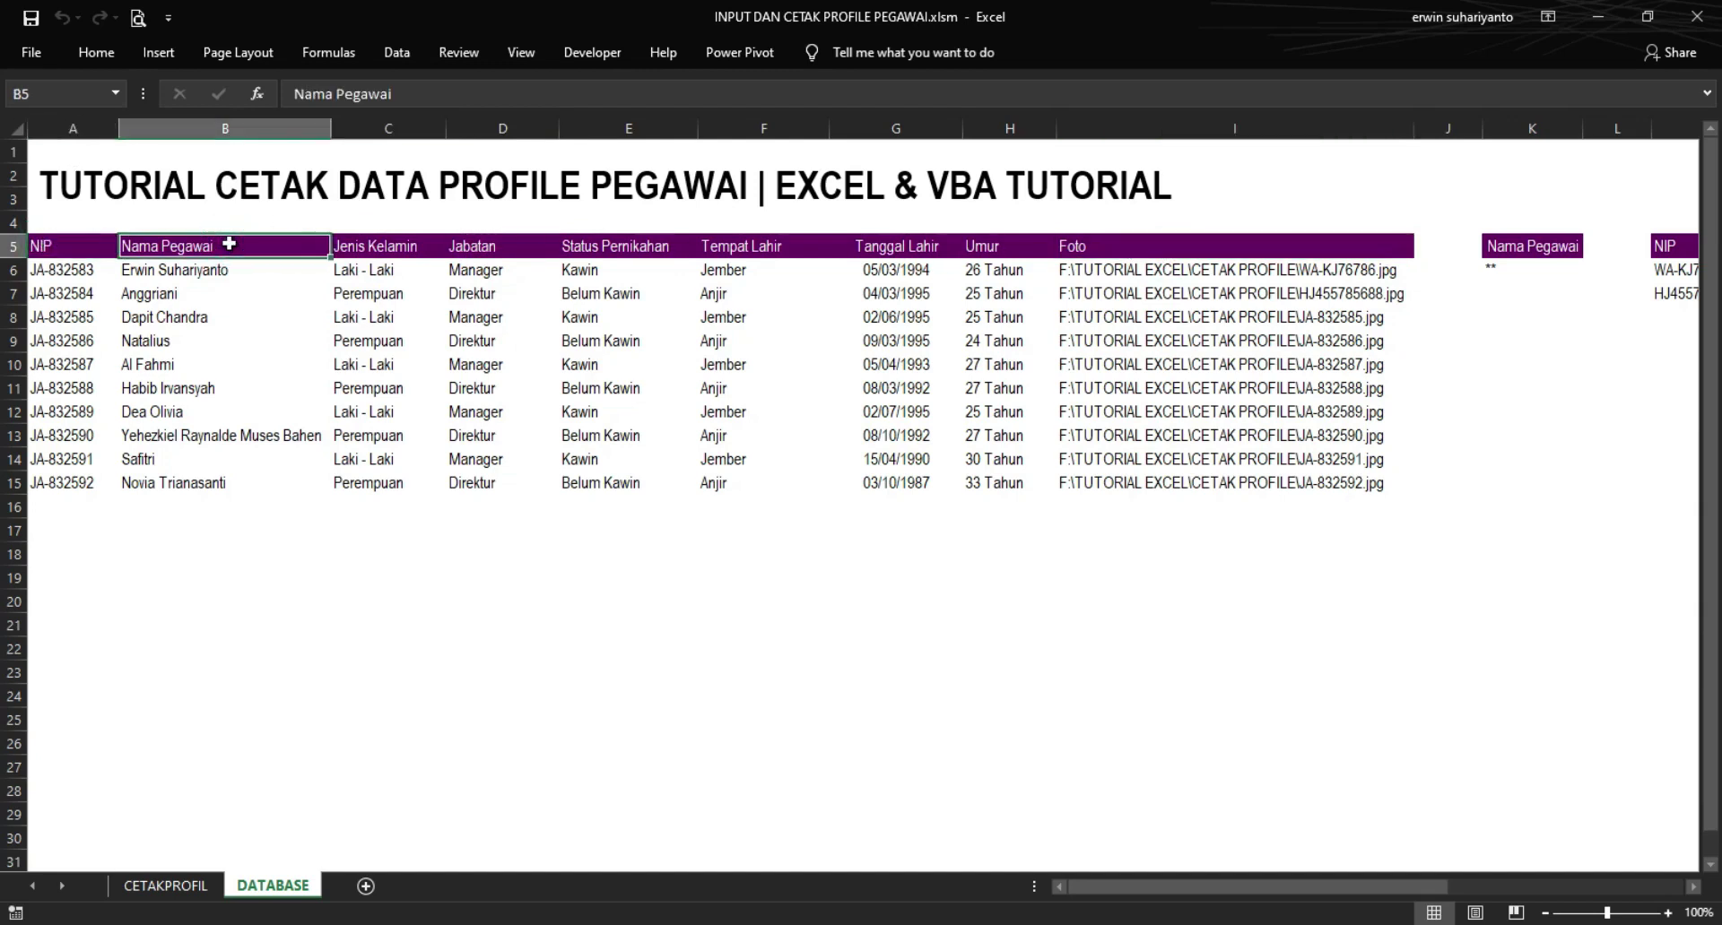
{"action": "left_click", "coordinate": [1195, 244]}
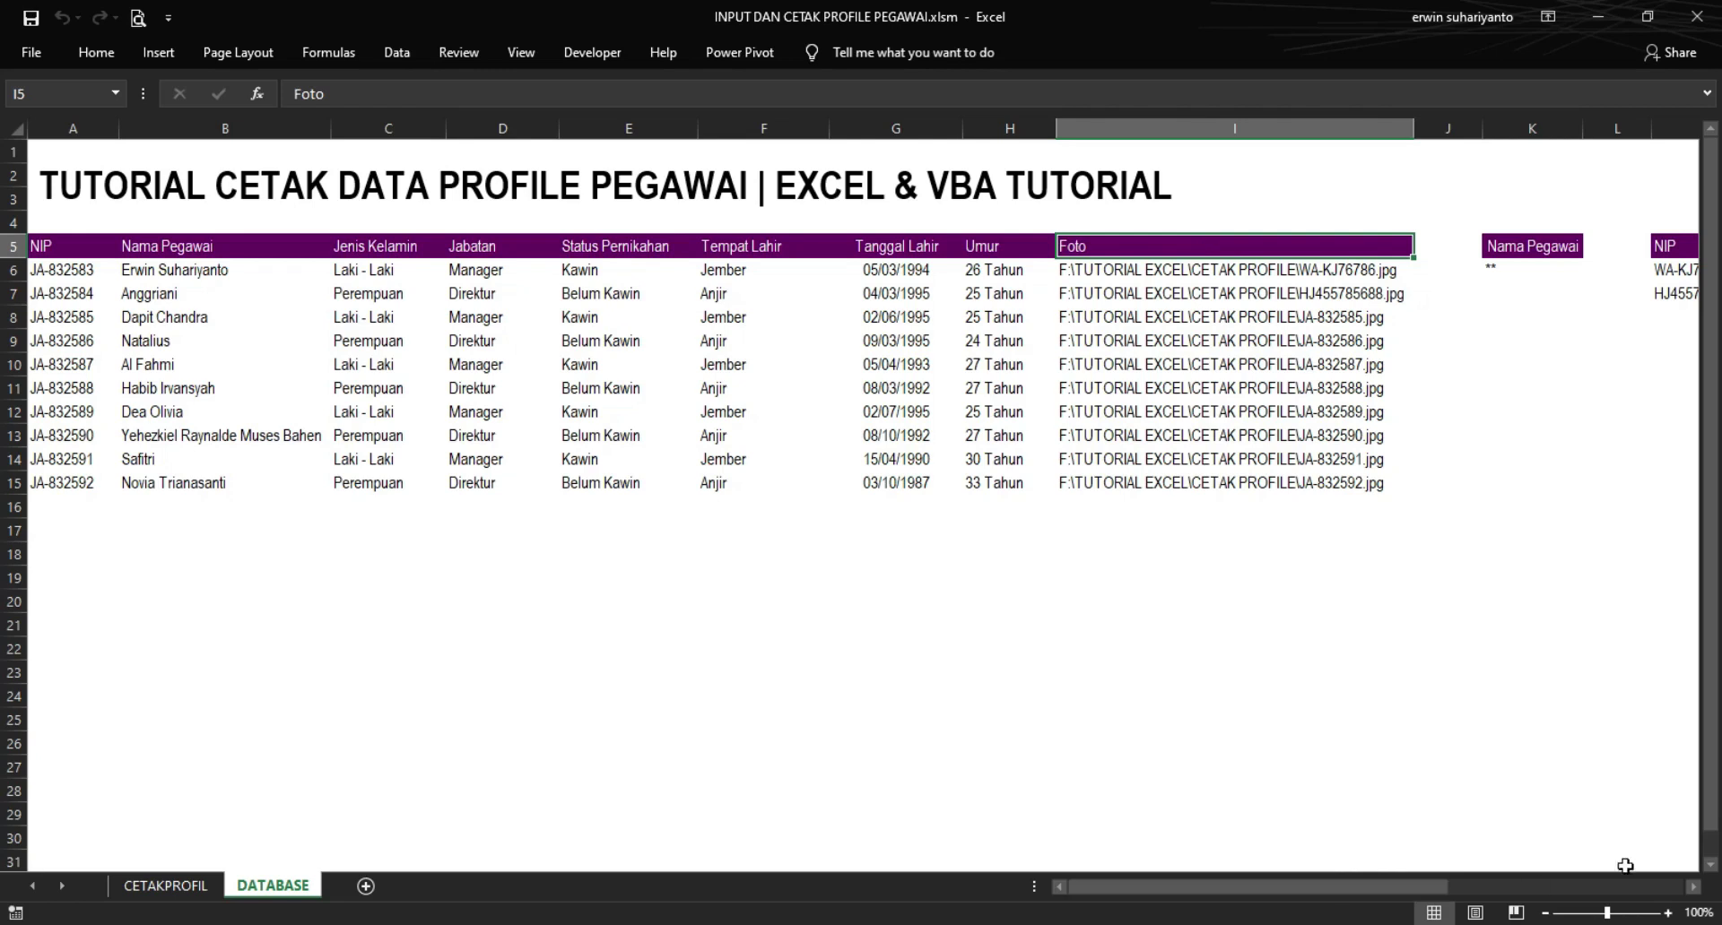
- Scroll right, autofit the second table's Foto column, then select criteria header K5
{"action": "left_click_drag", "start_coordinate": [1694, 888], "coordinate": [1694, 888]}
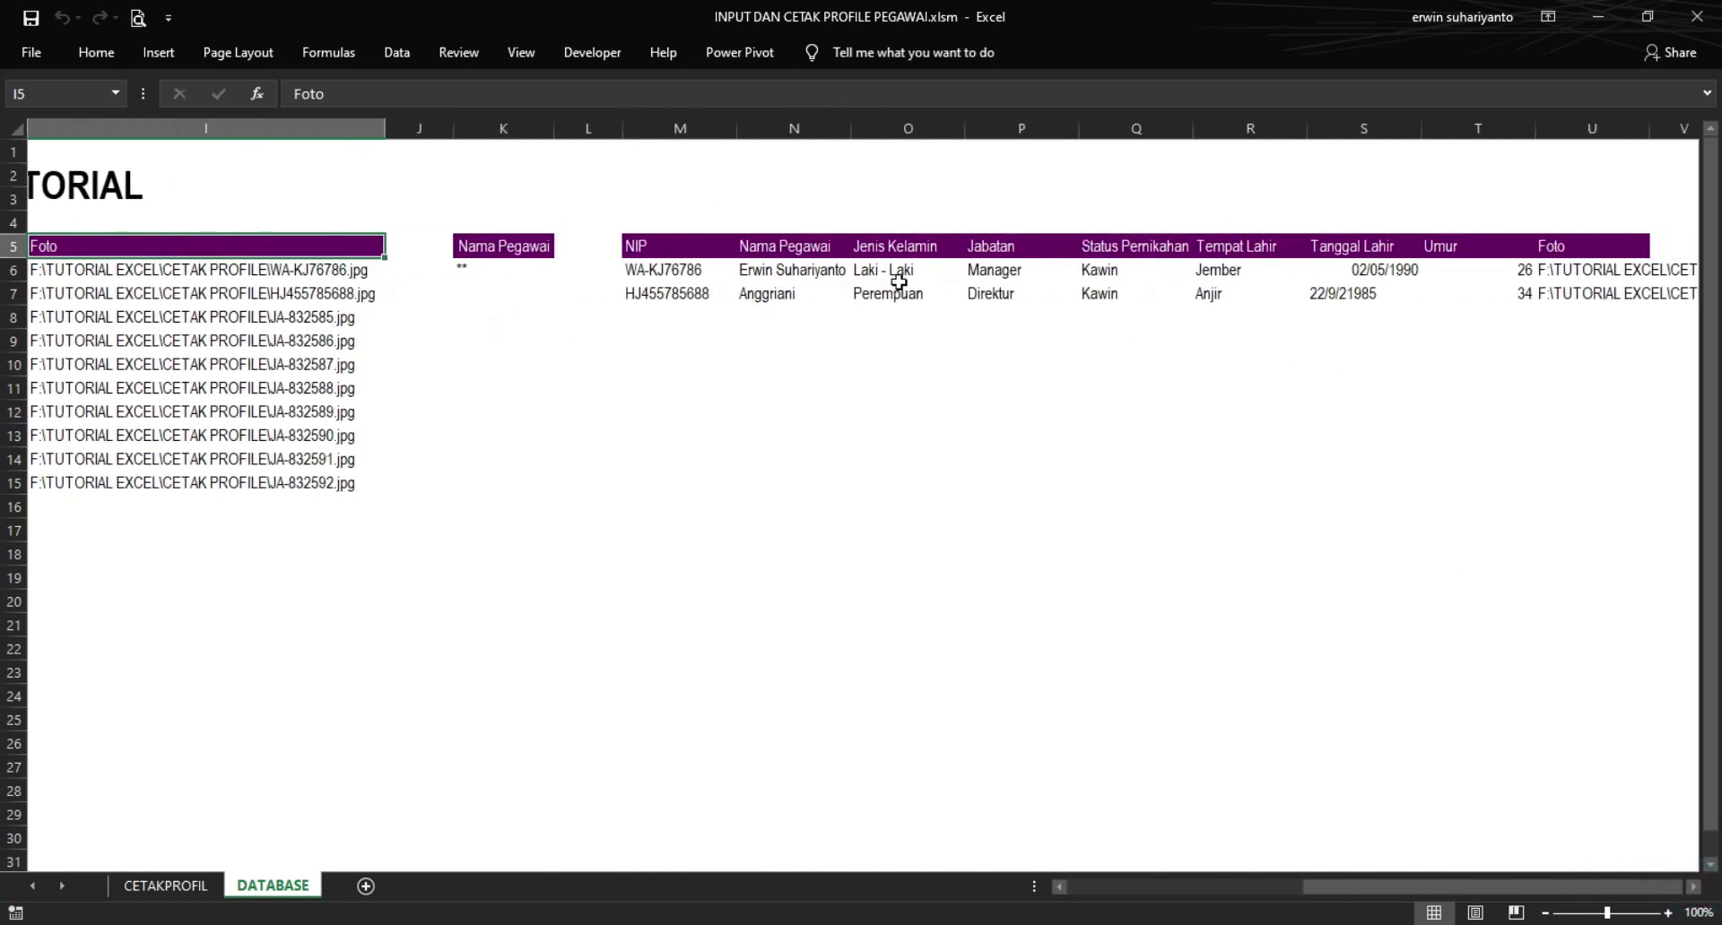
{"action": "double_click", "coordinate": [1650, 130]}
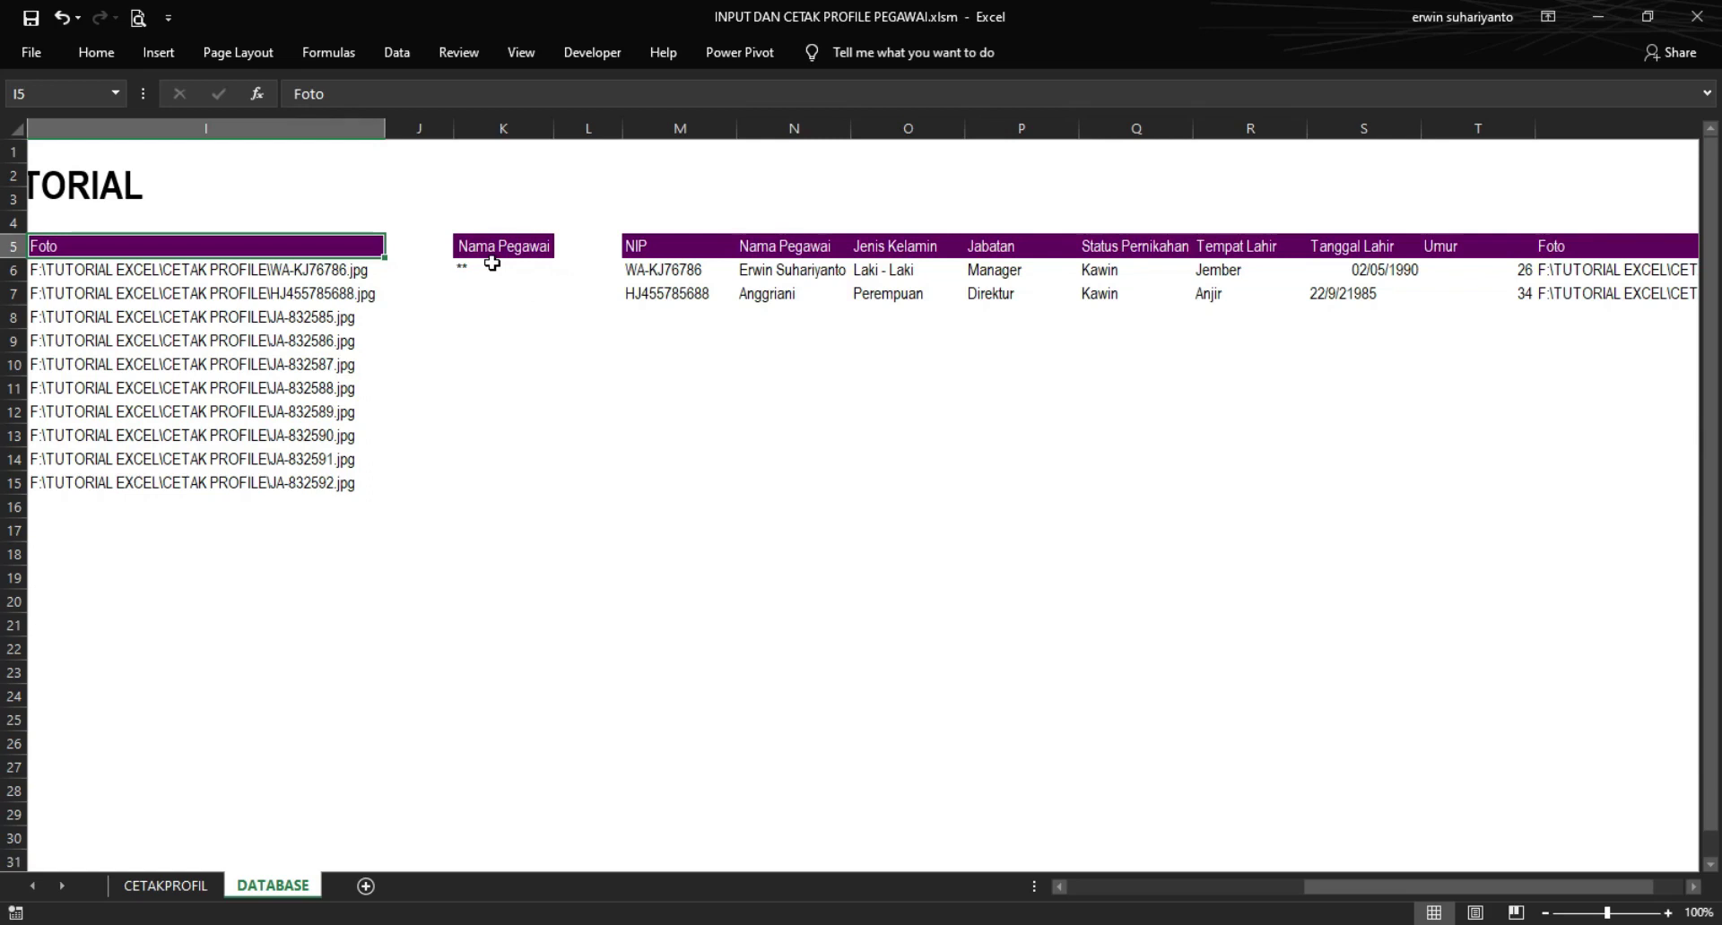
{"action": "left_click", "coordinate": [509, 289]}
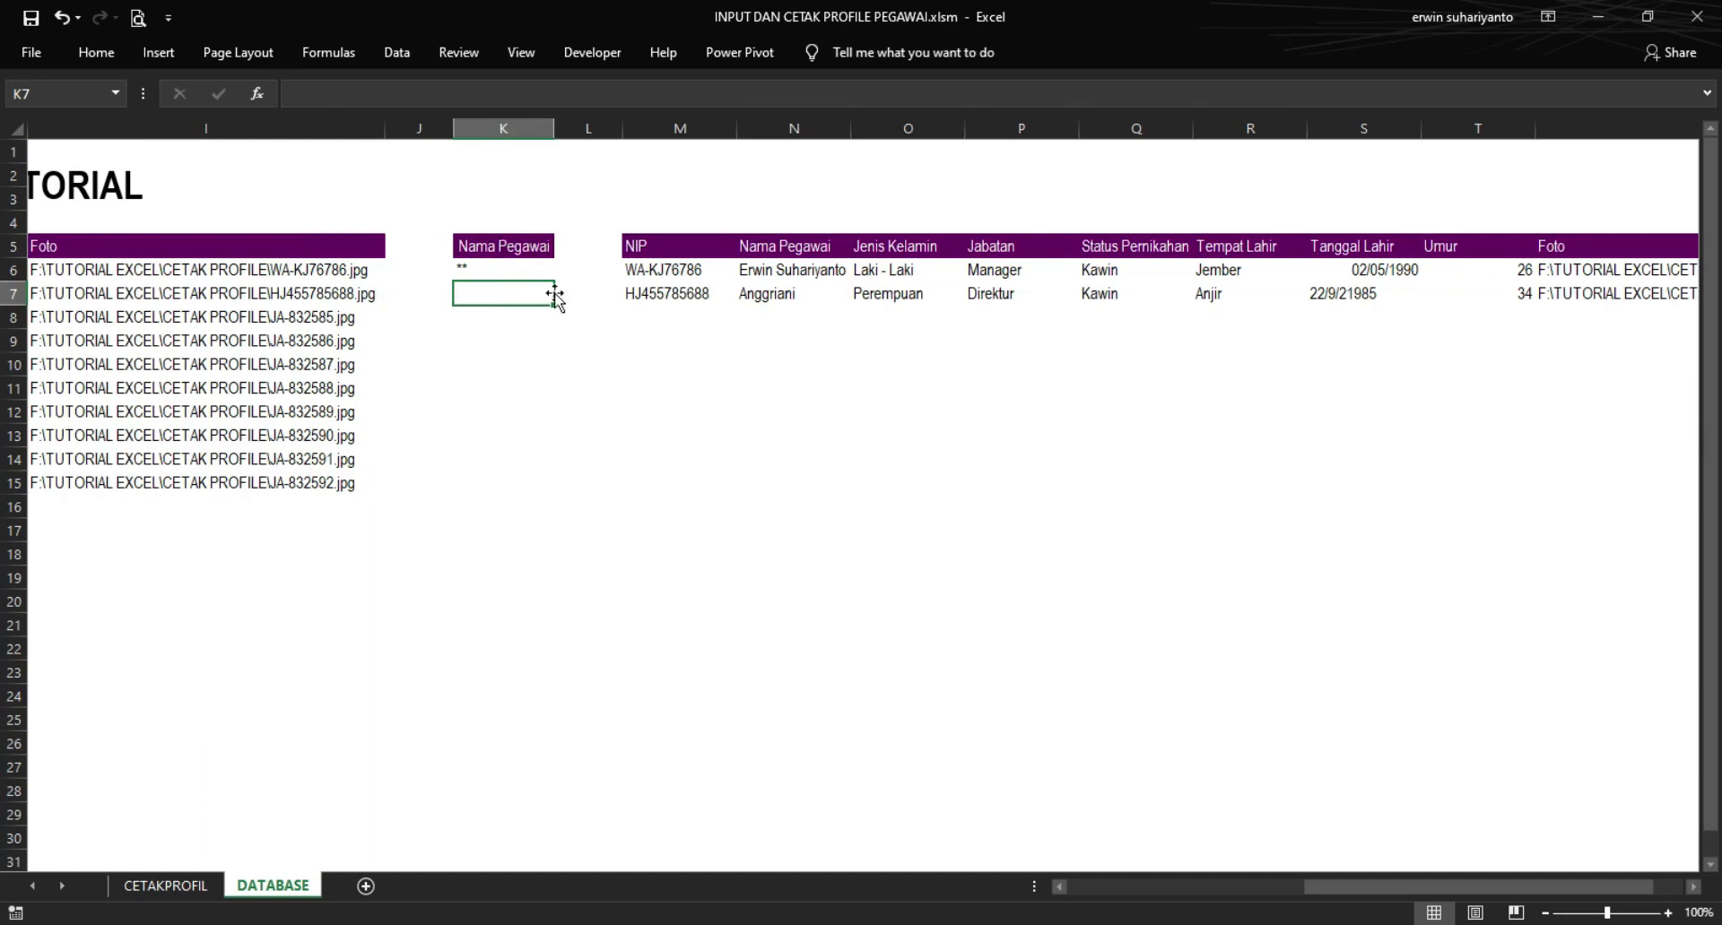
{"action": "left_click", "coordinate": [518, 243]}
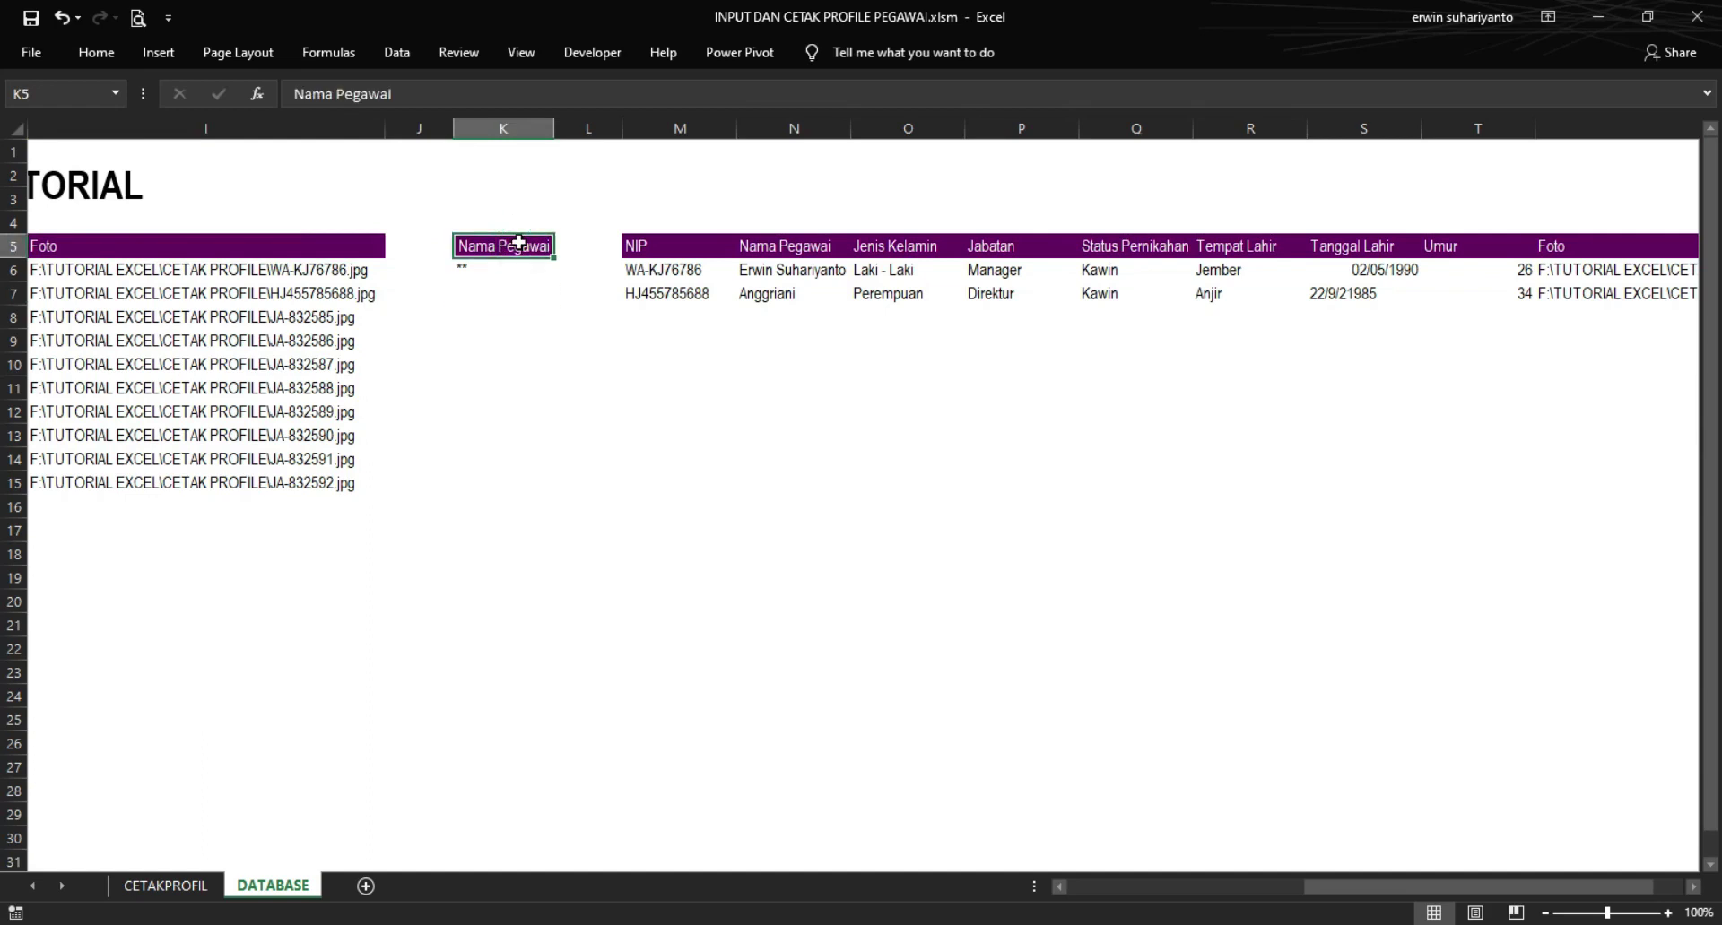
- Copy the Nama Pegawai header into criteria cell K5
{"action": "left_click", "coordinate": [1199, 886]}
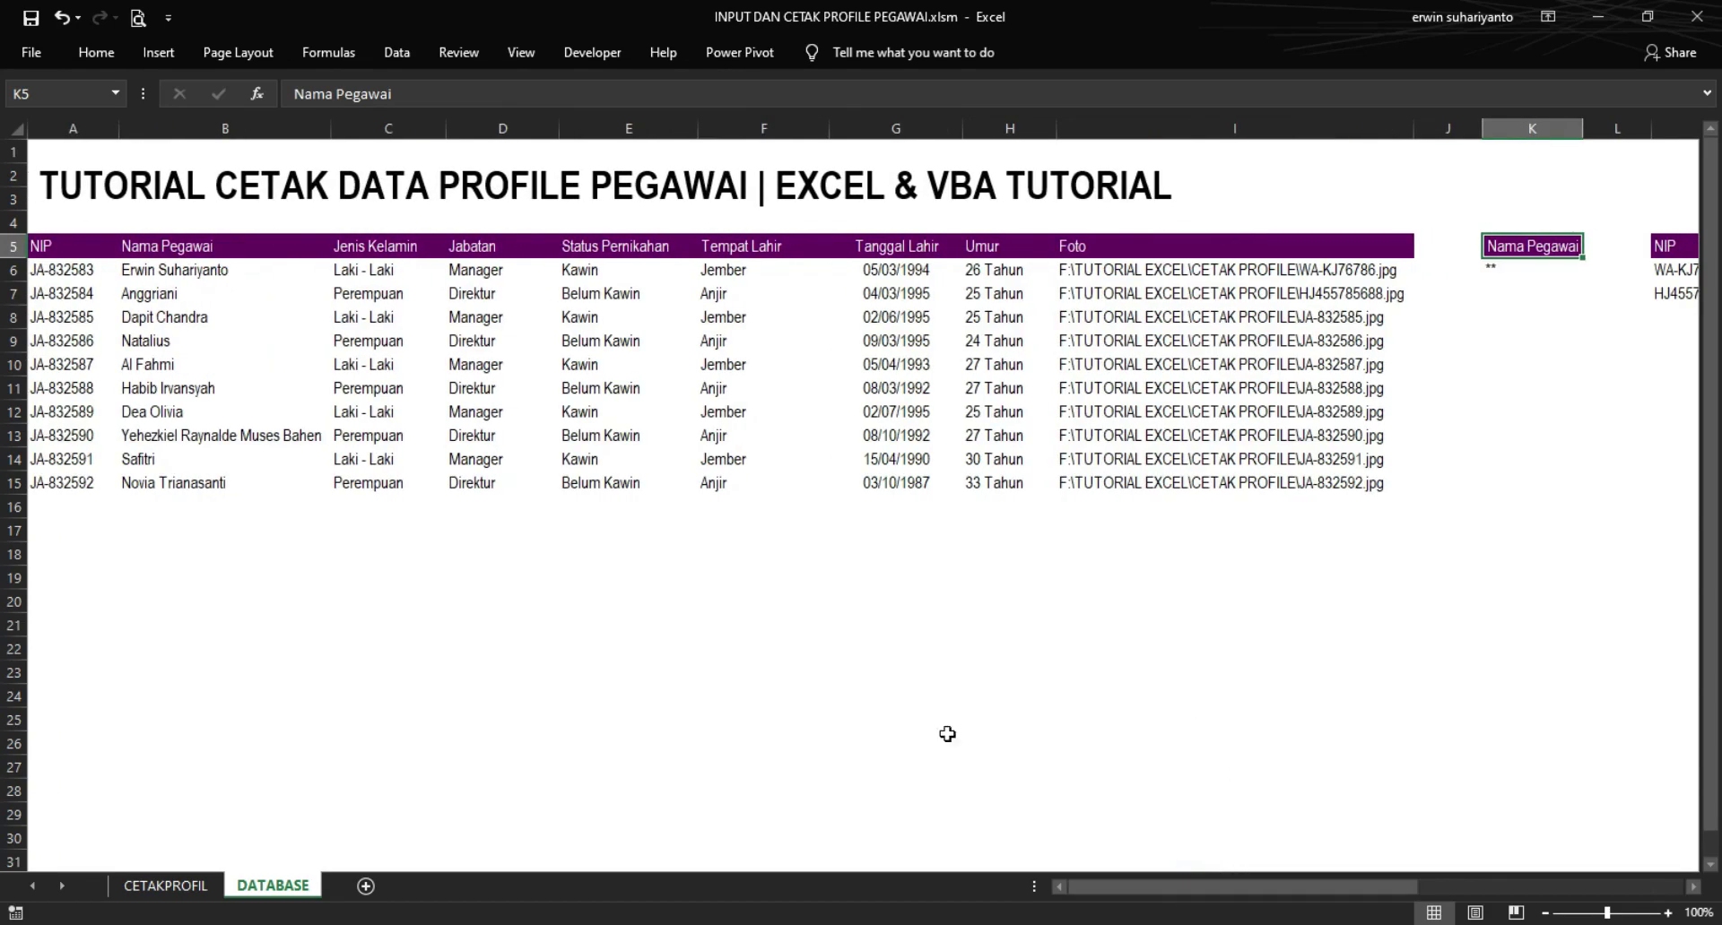
{"action": "right_click", "coordinate": [166, 240]}
{"action": "left_click", "coordinate": [202, 277]}
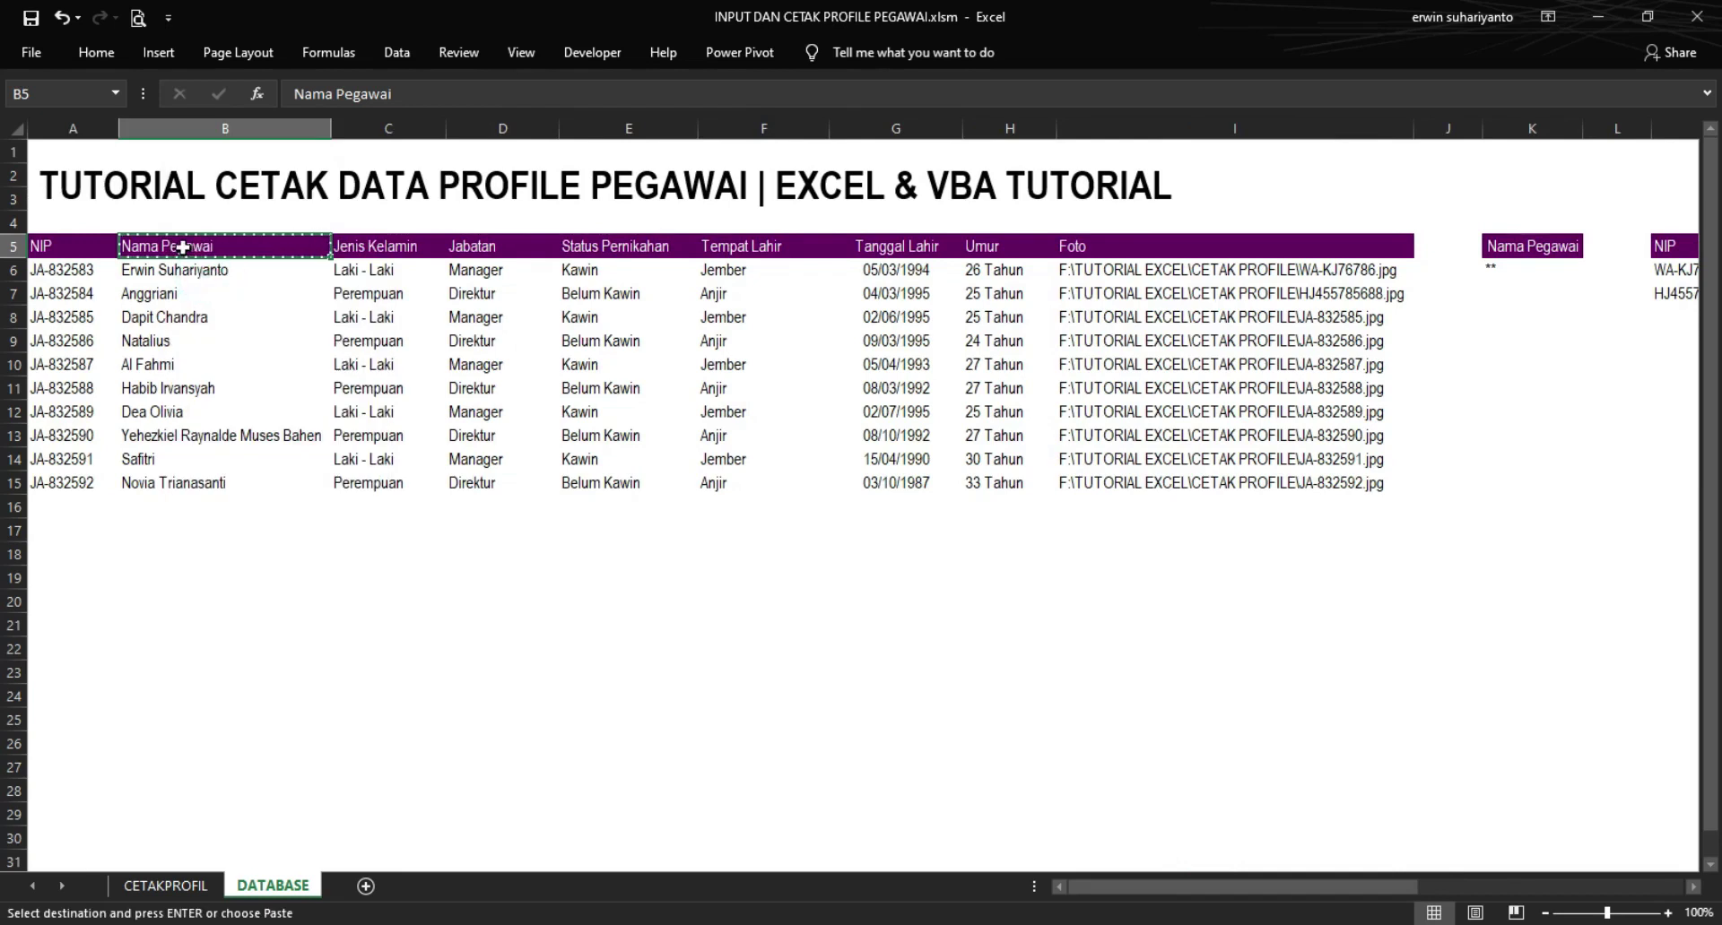
{"action": "left_click_drag", "start_coordinate": [1141, 886], "coordinate": [1260, 888]}
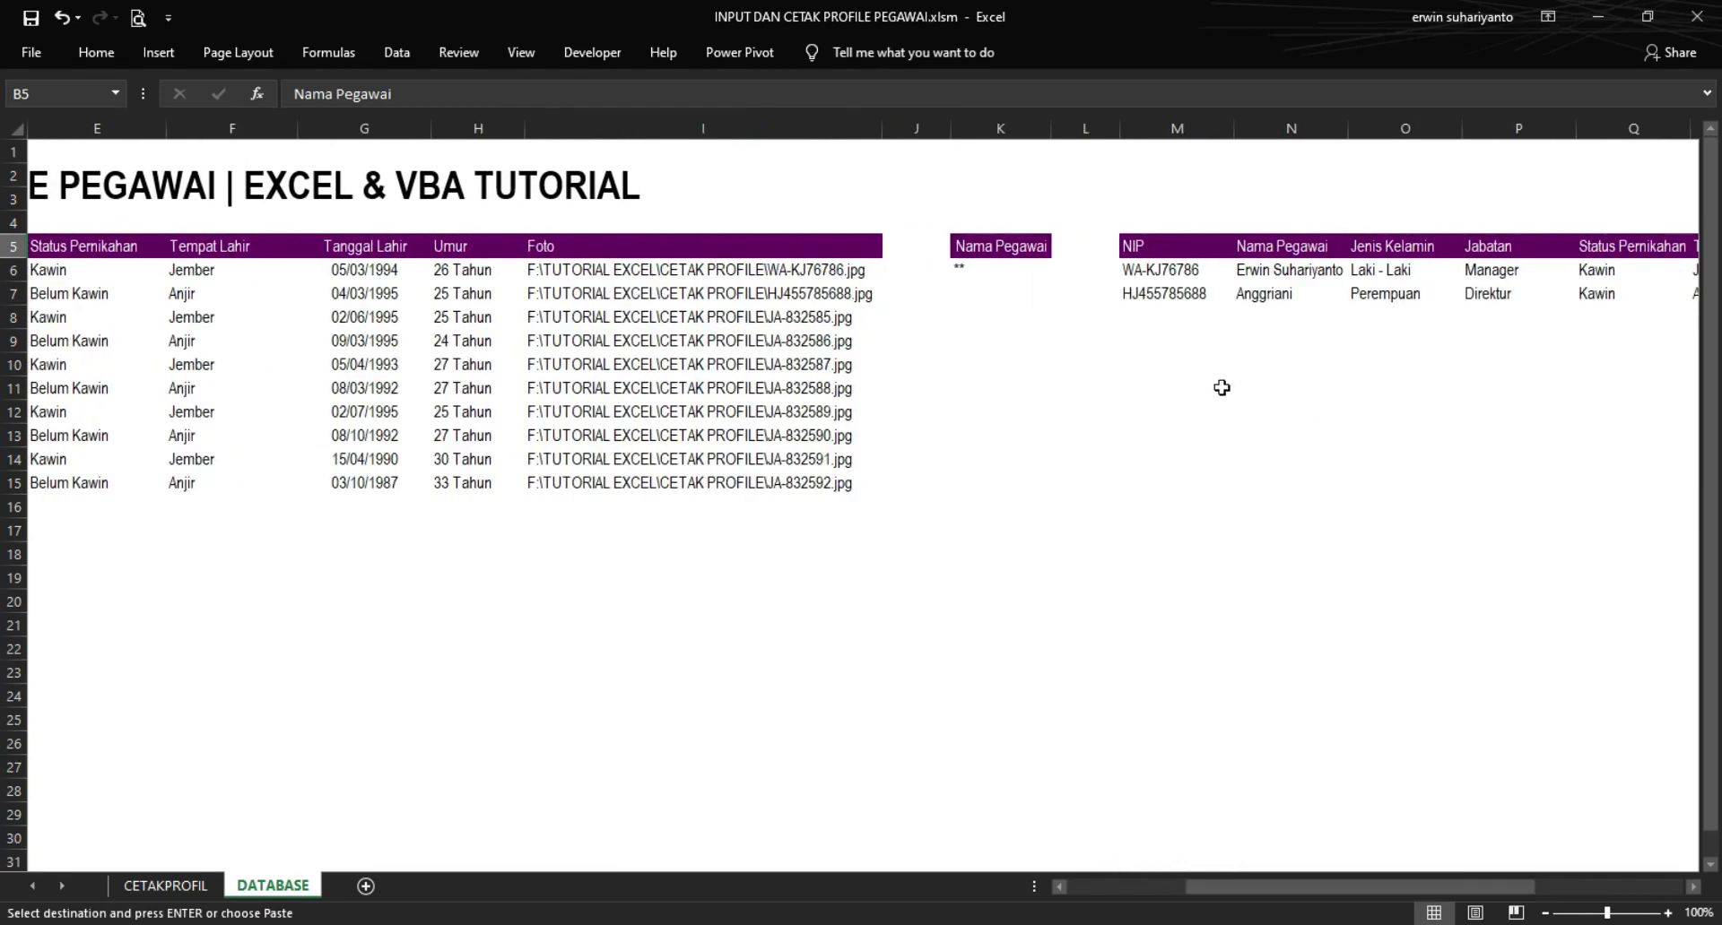
{"action": "left_click", "coordinate": [1000, 129]}
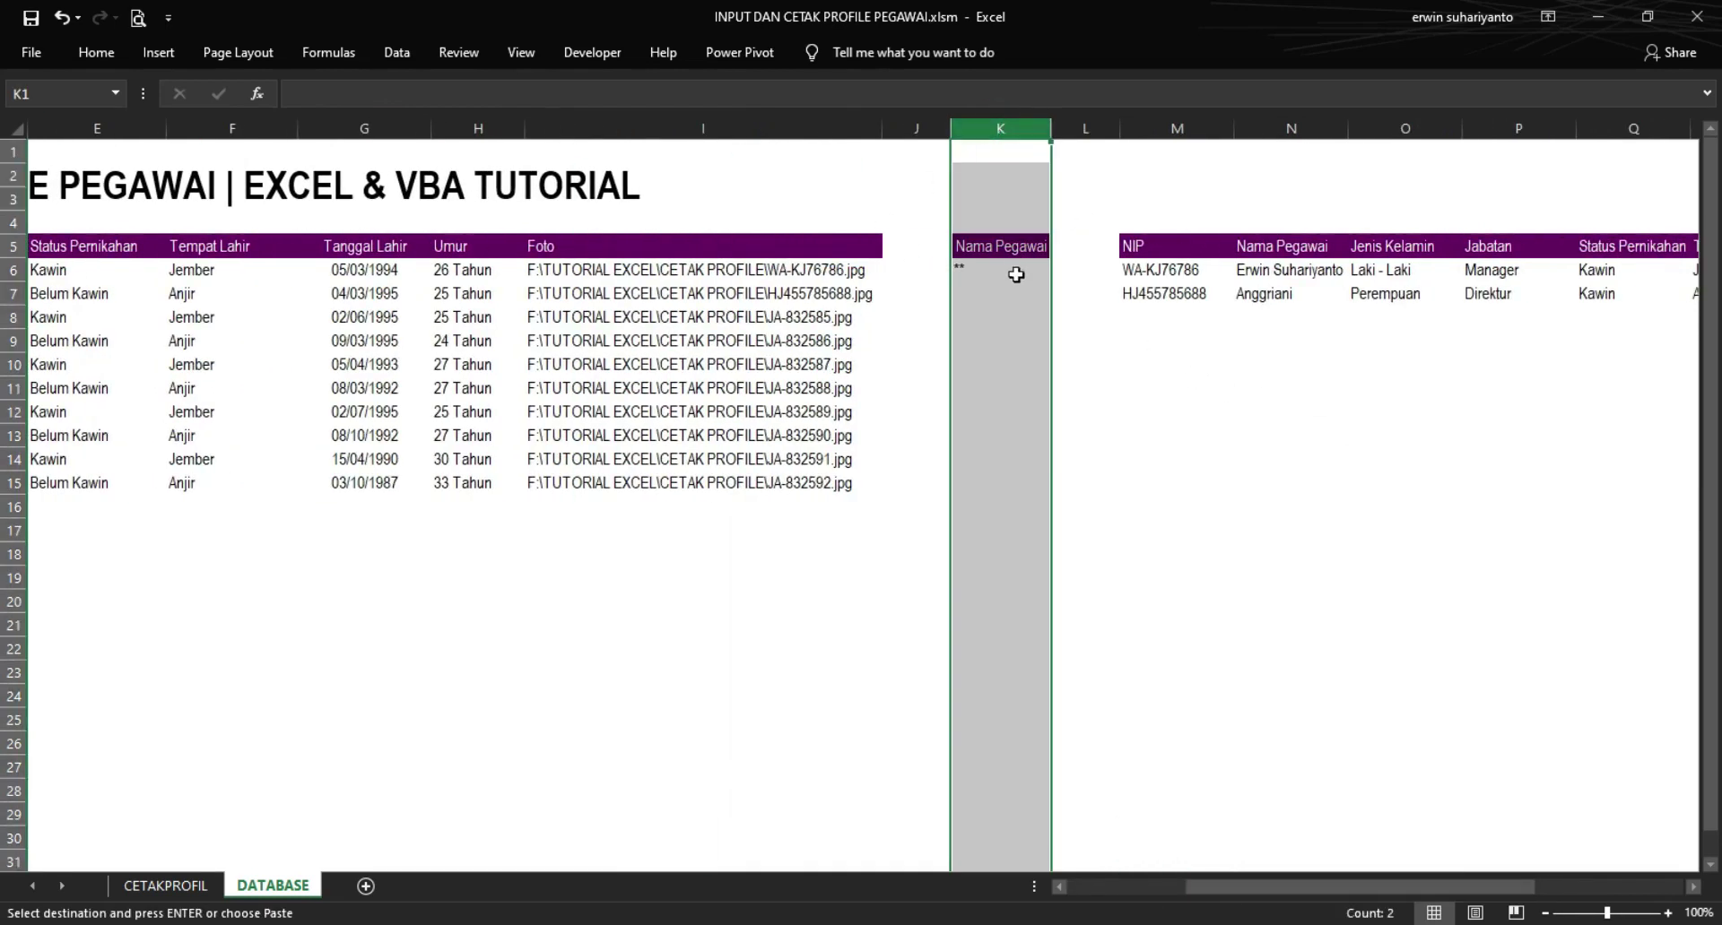
{"action": "left_click", "coordinate": [1011, 246]}
{"action": "right_click", "coordinate": [1010, 246]}
{"action": "left_click", "coordinate": [1061, 336]}
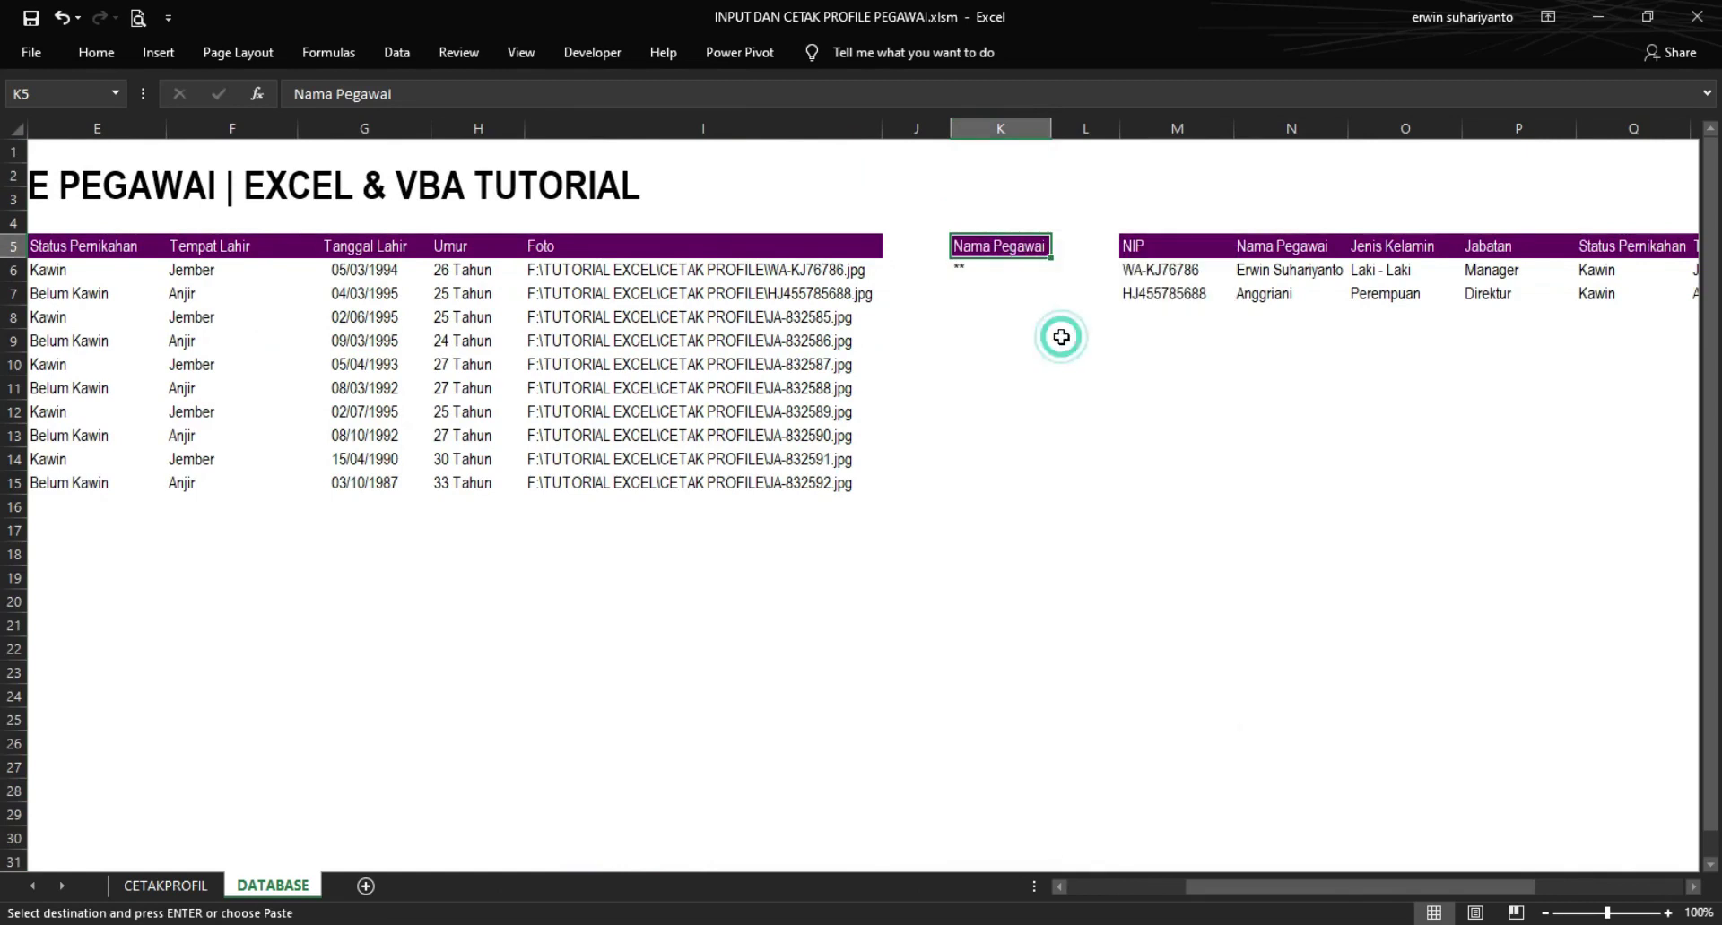
{"action": "left_click", "coordinate": [1061, 338]}
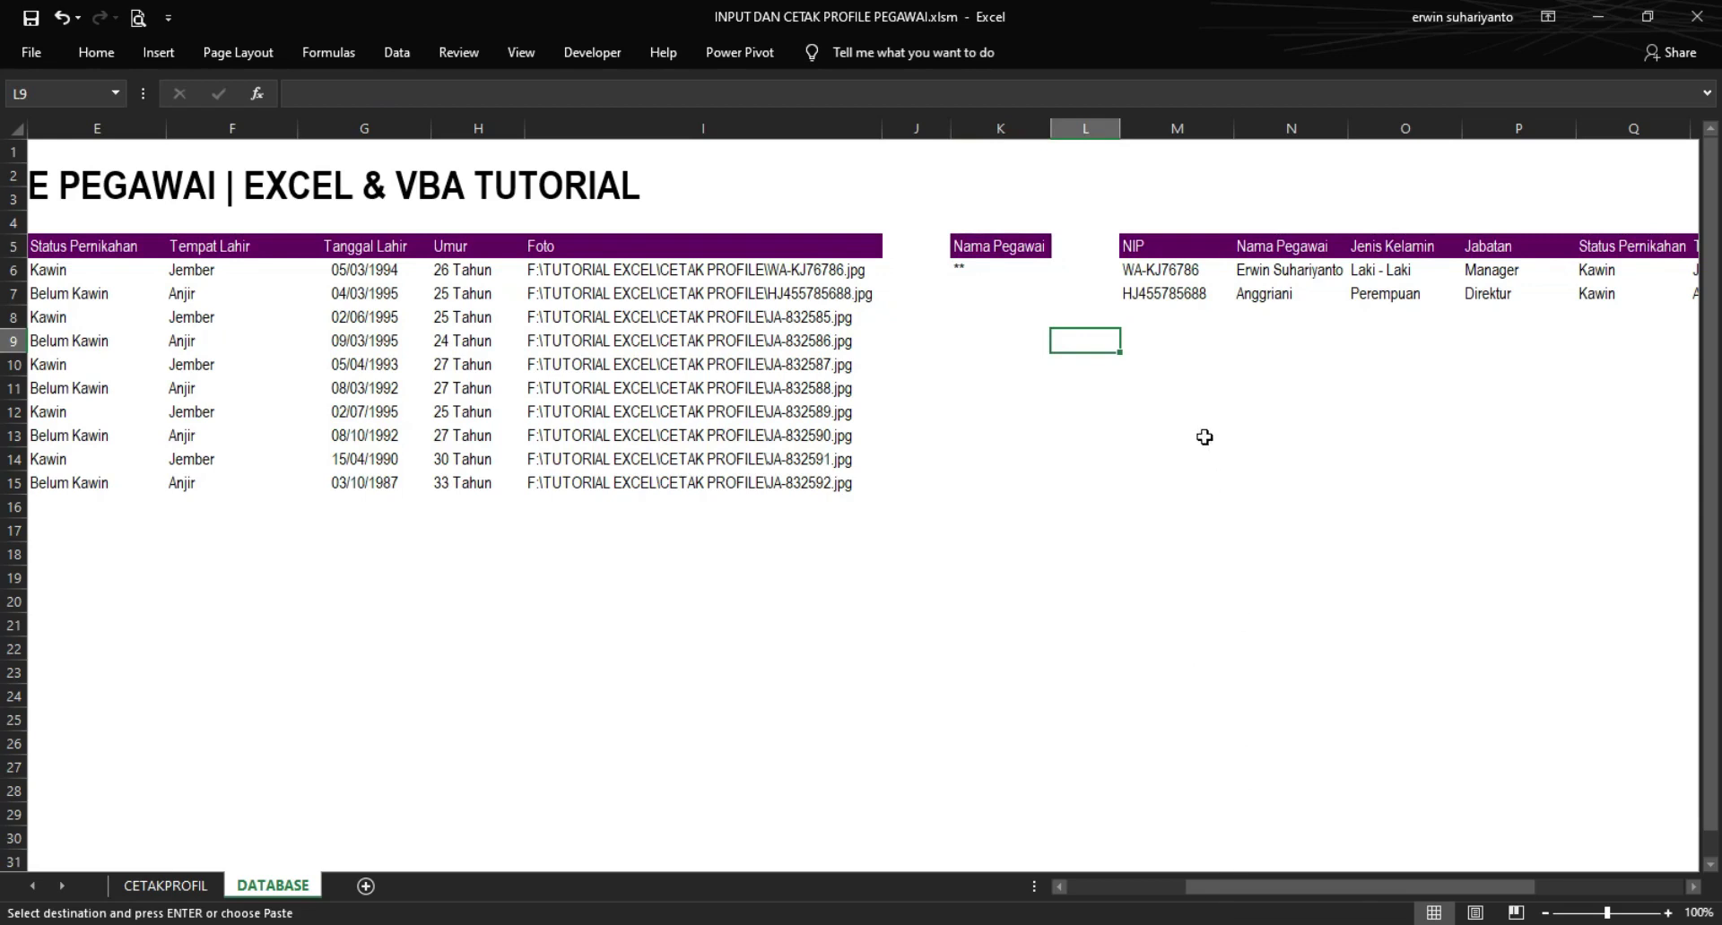
- Copy the header row A5:I5 and paste it at M5
{"action": "left_click_drag", "start_coordinate": [1202, 886], "coordinate": [957, 868]}
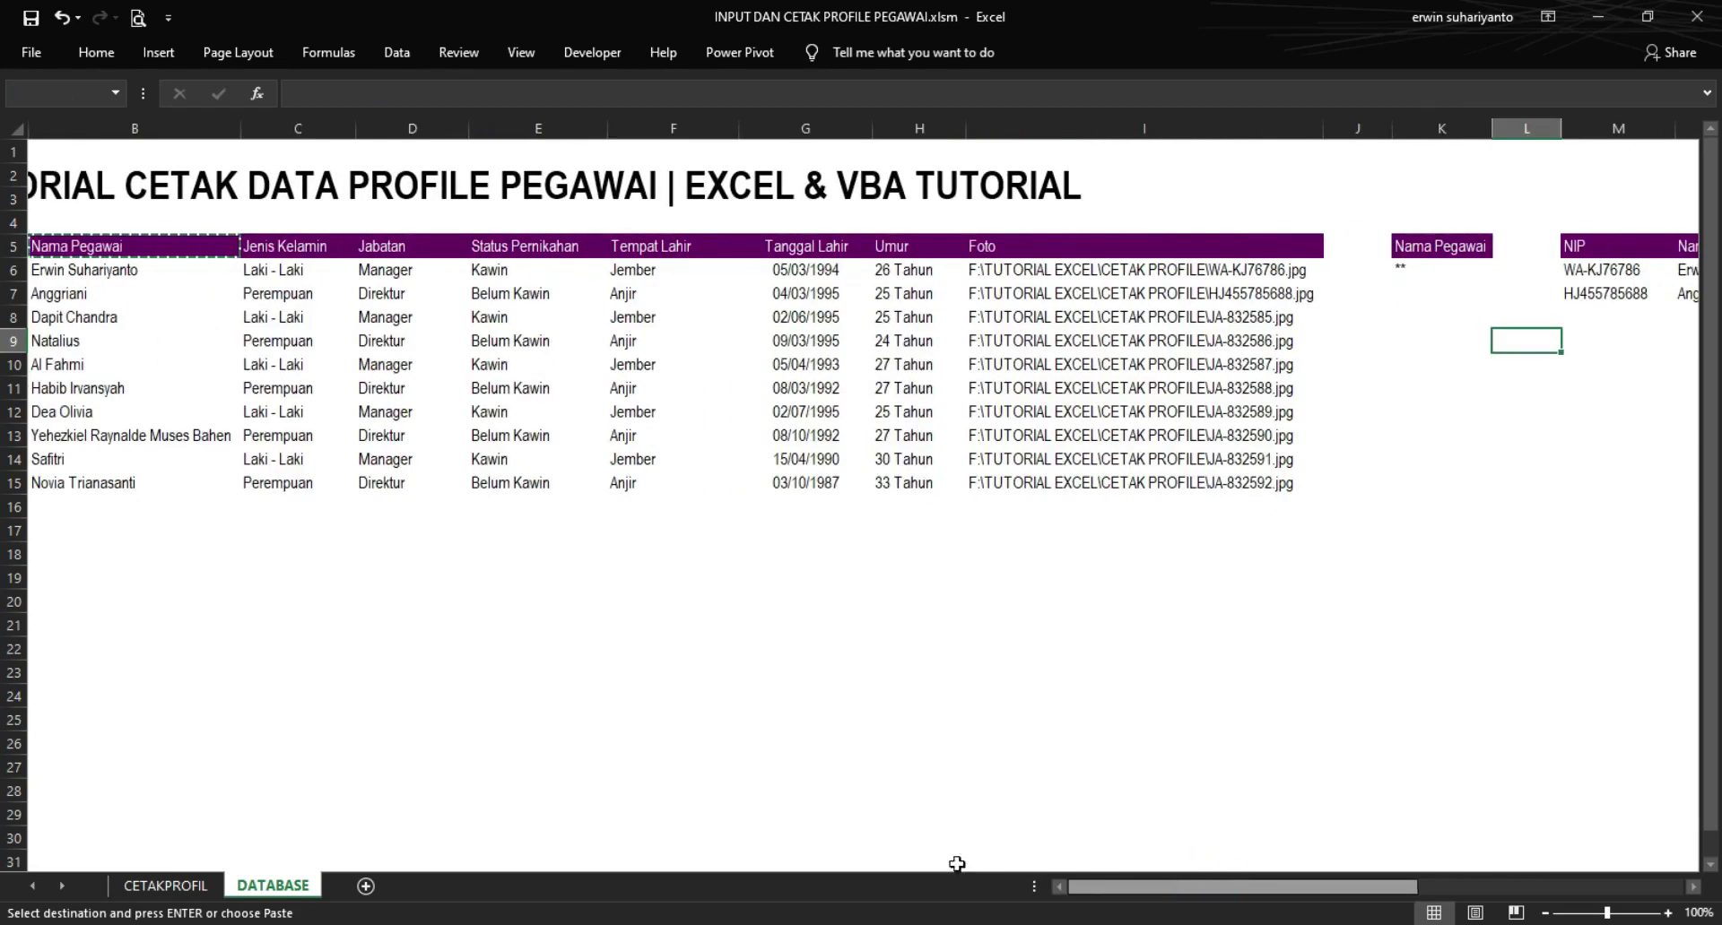
{"action": "left_click_drag", "start_coordinate": [101, 241], "coordinate": [1186, 246]}
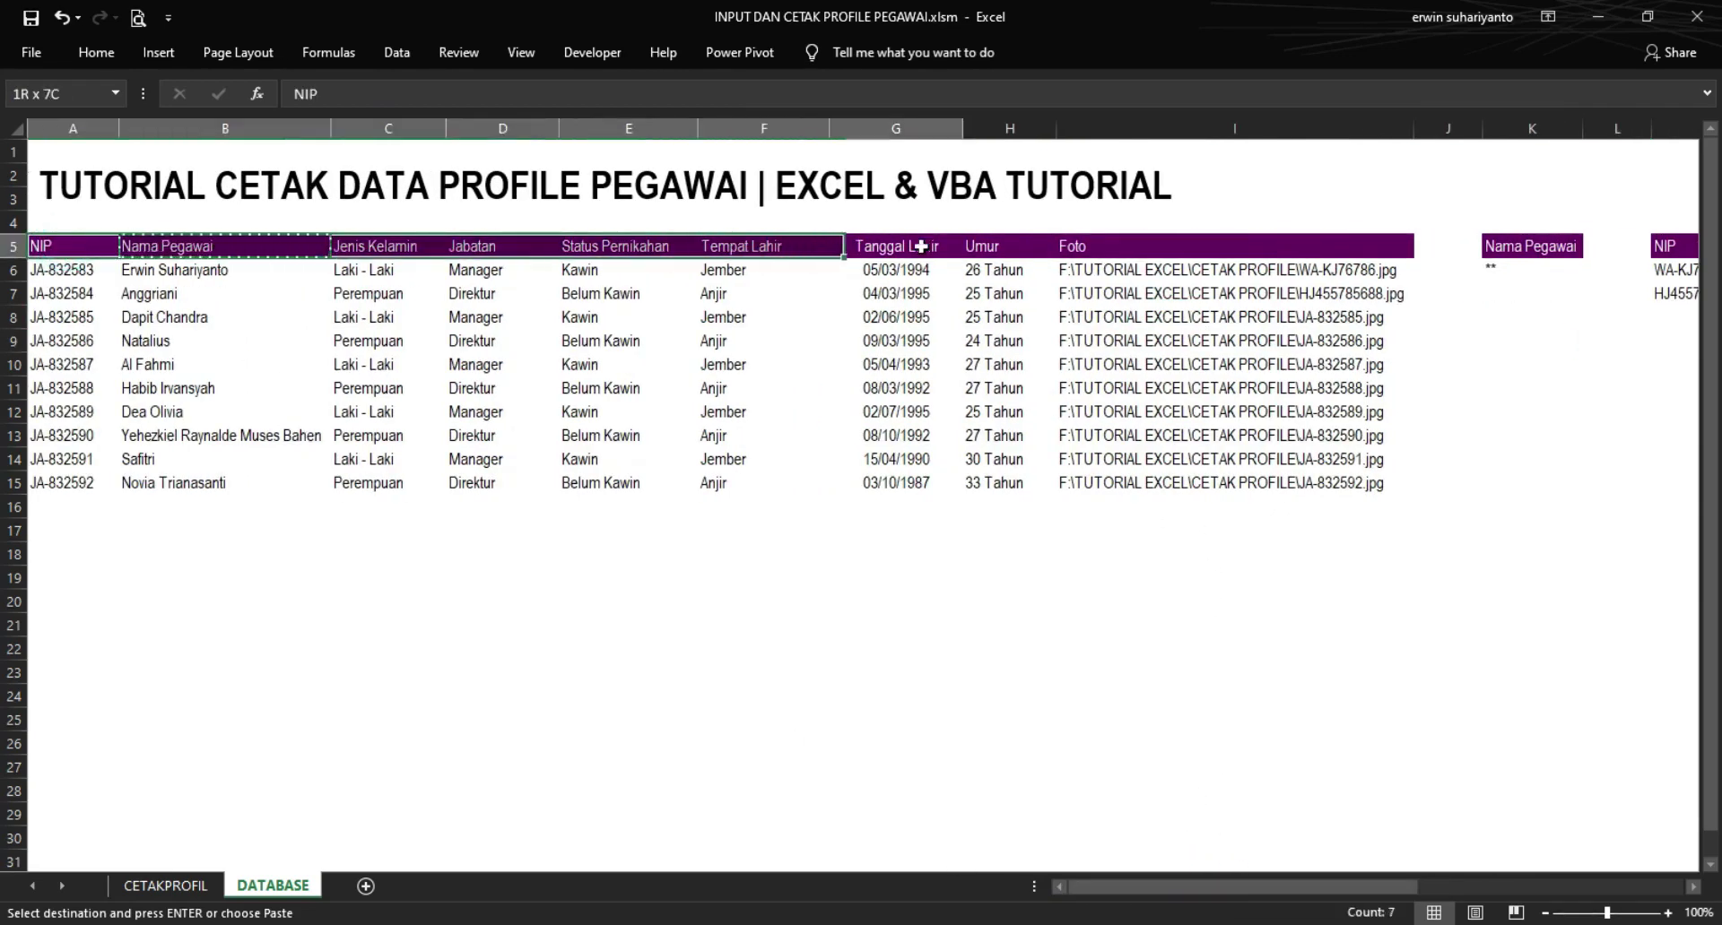
{"action": "right_click", "coordinate": [1226, 244]}
{"action": "left_click", "coordinate": [1264, 281]}
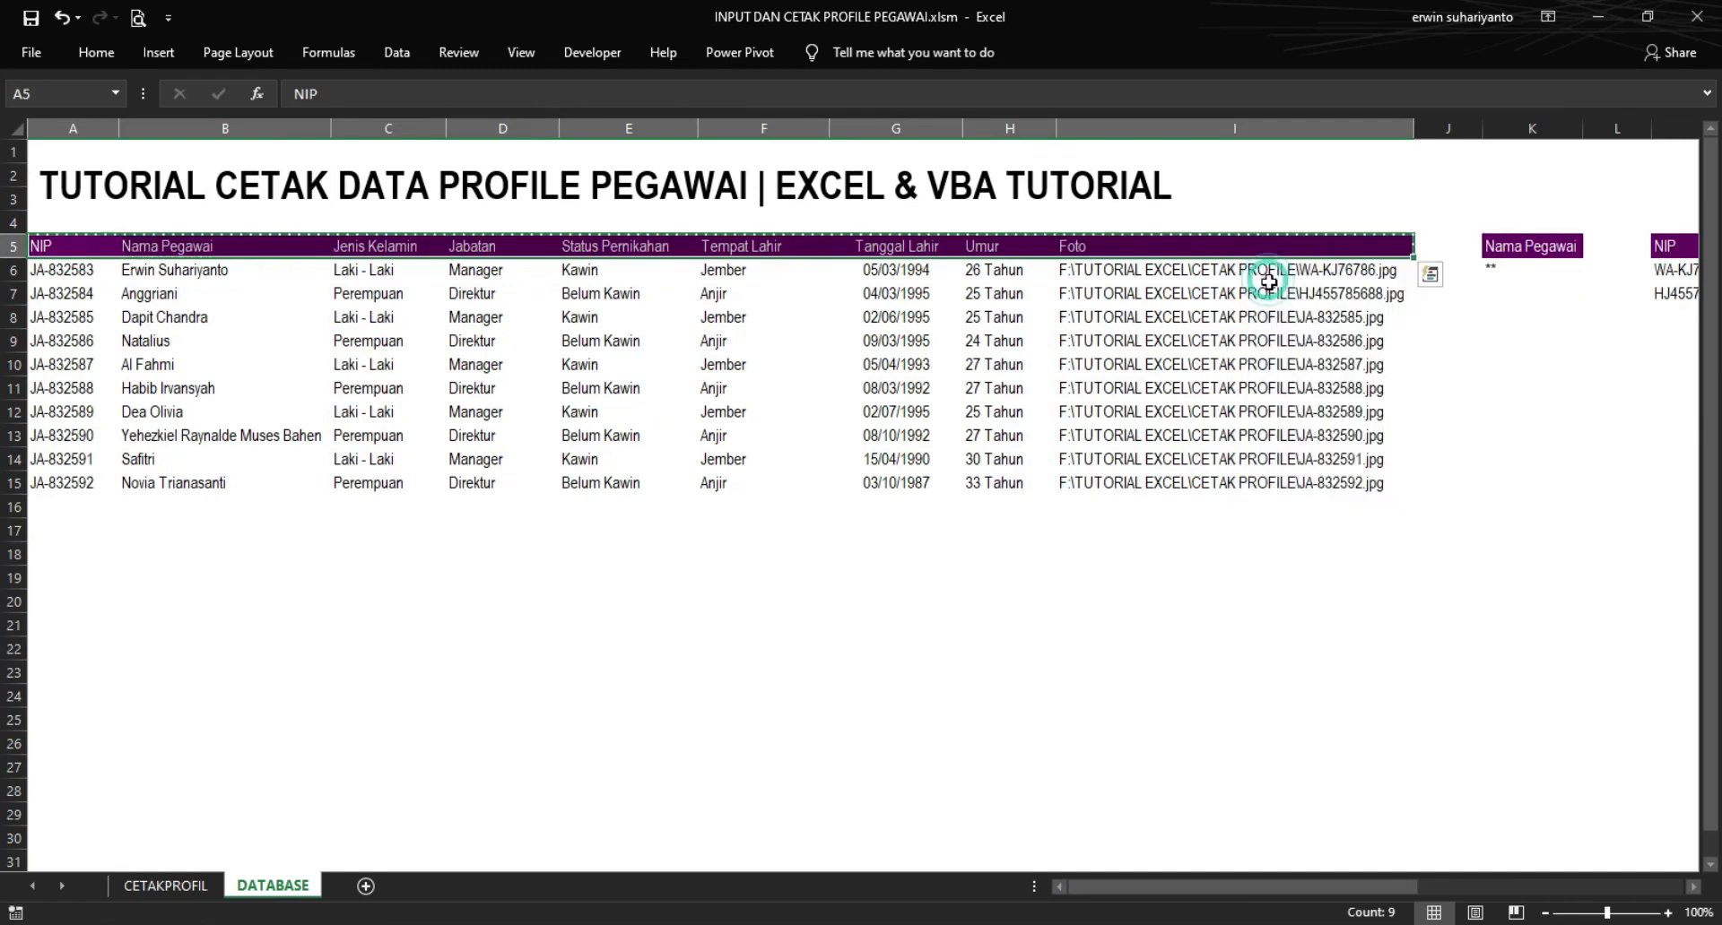
{"action": "left_click_drag", "start_coordinate": [1256, 891], "coordinate": [1507, 888]}
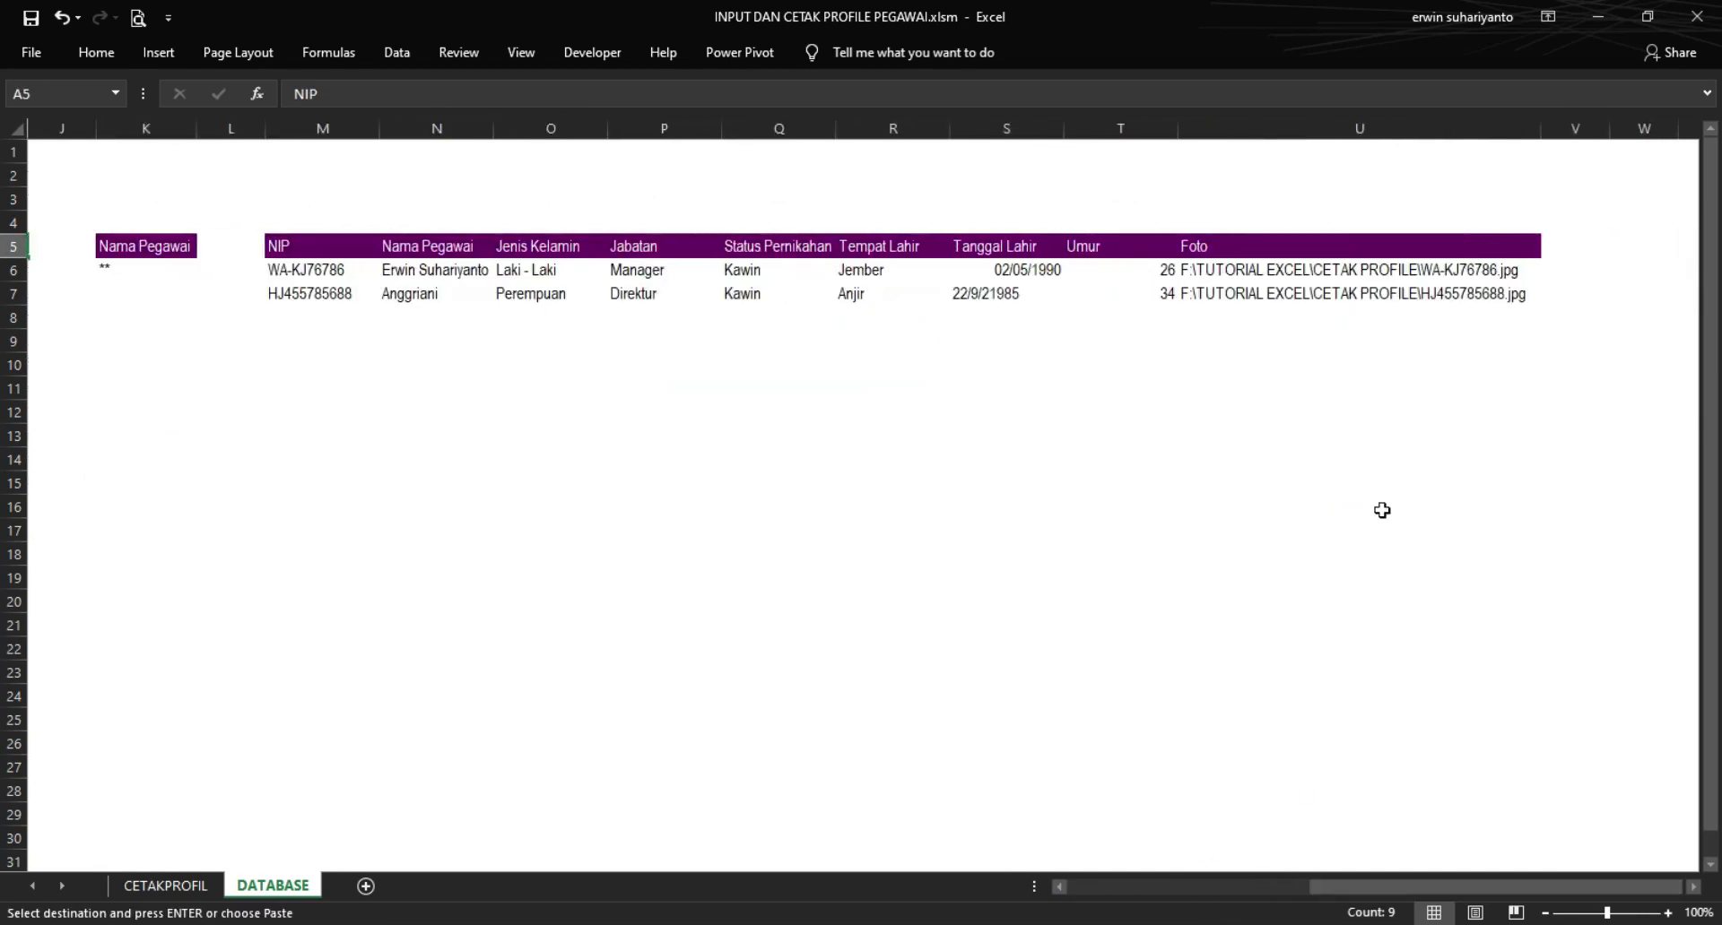
{"action": "left_click", "coordinate": [301, 247]}
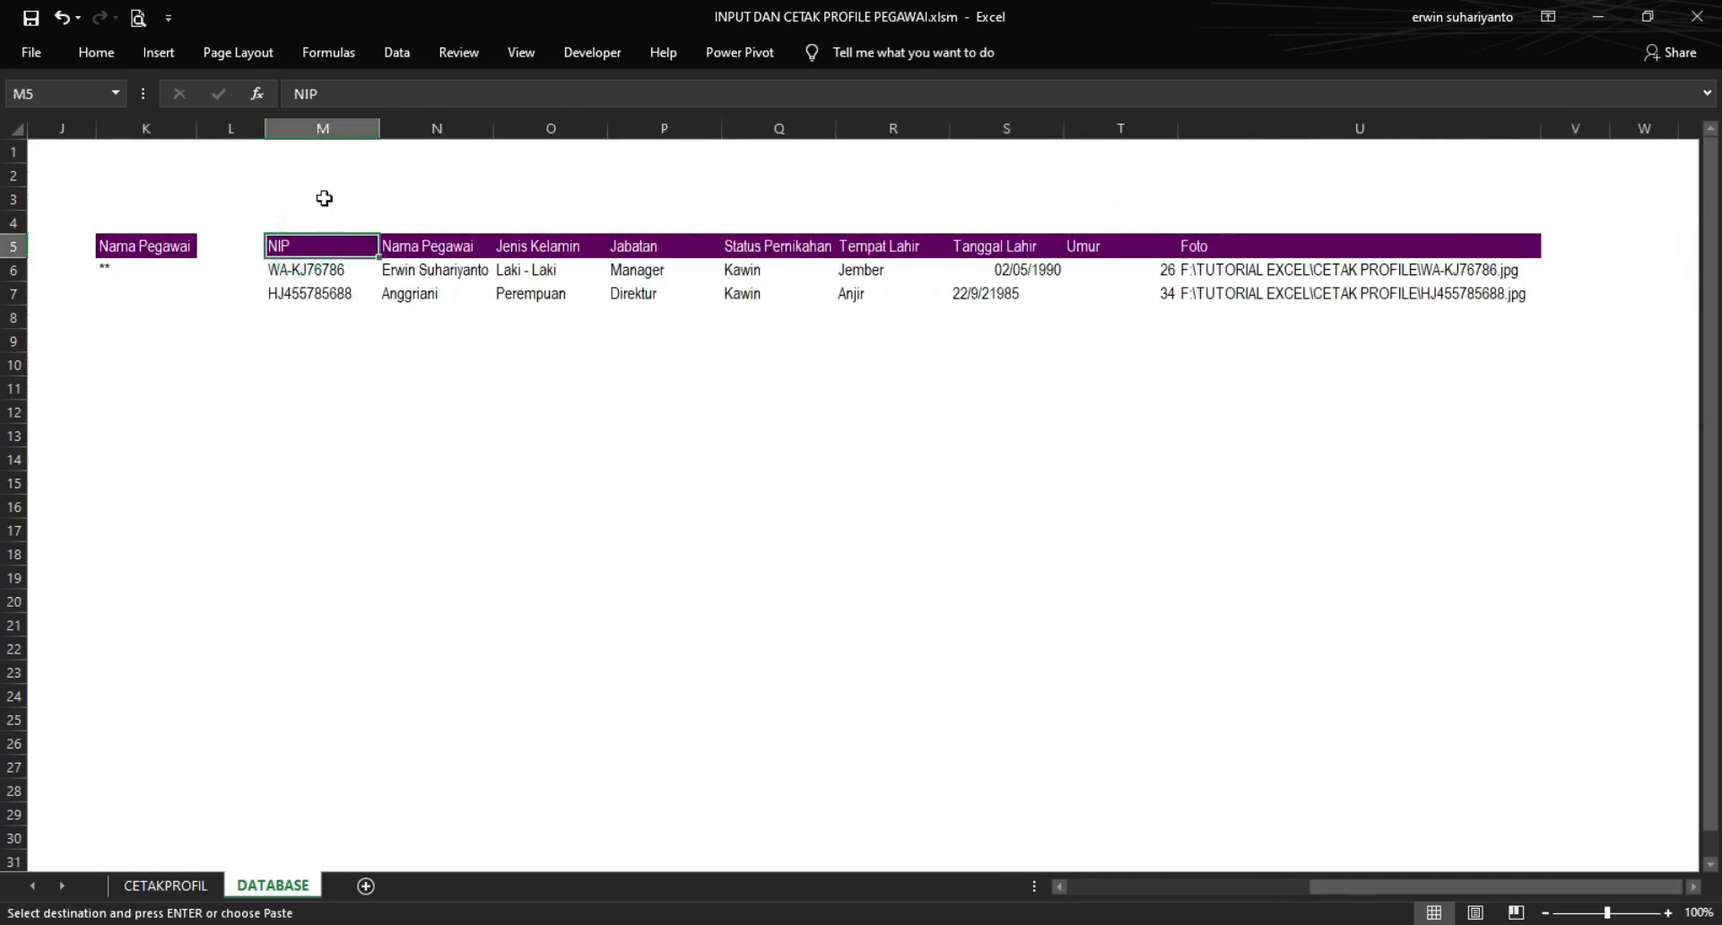
{"action": "right_click", "coordinate": [309, 244]}
{"action": "left_click", "coordinate": [368, 336]}
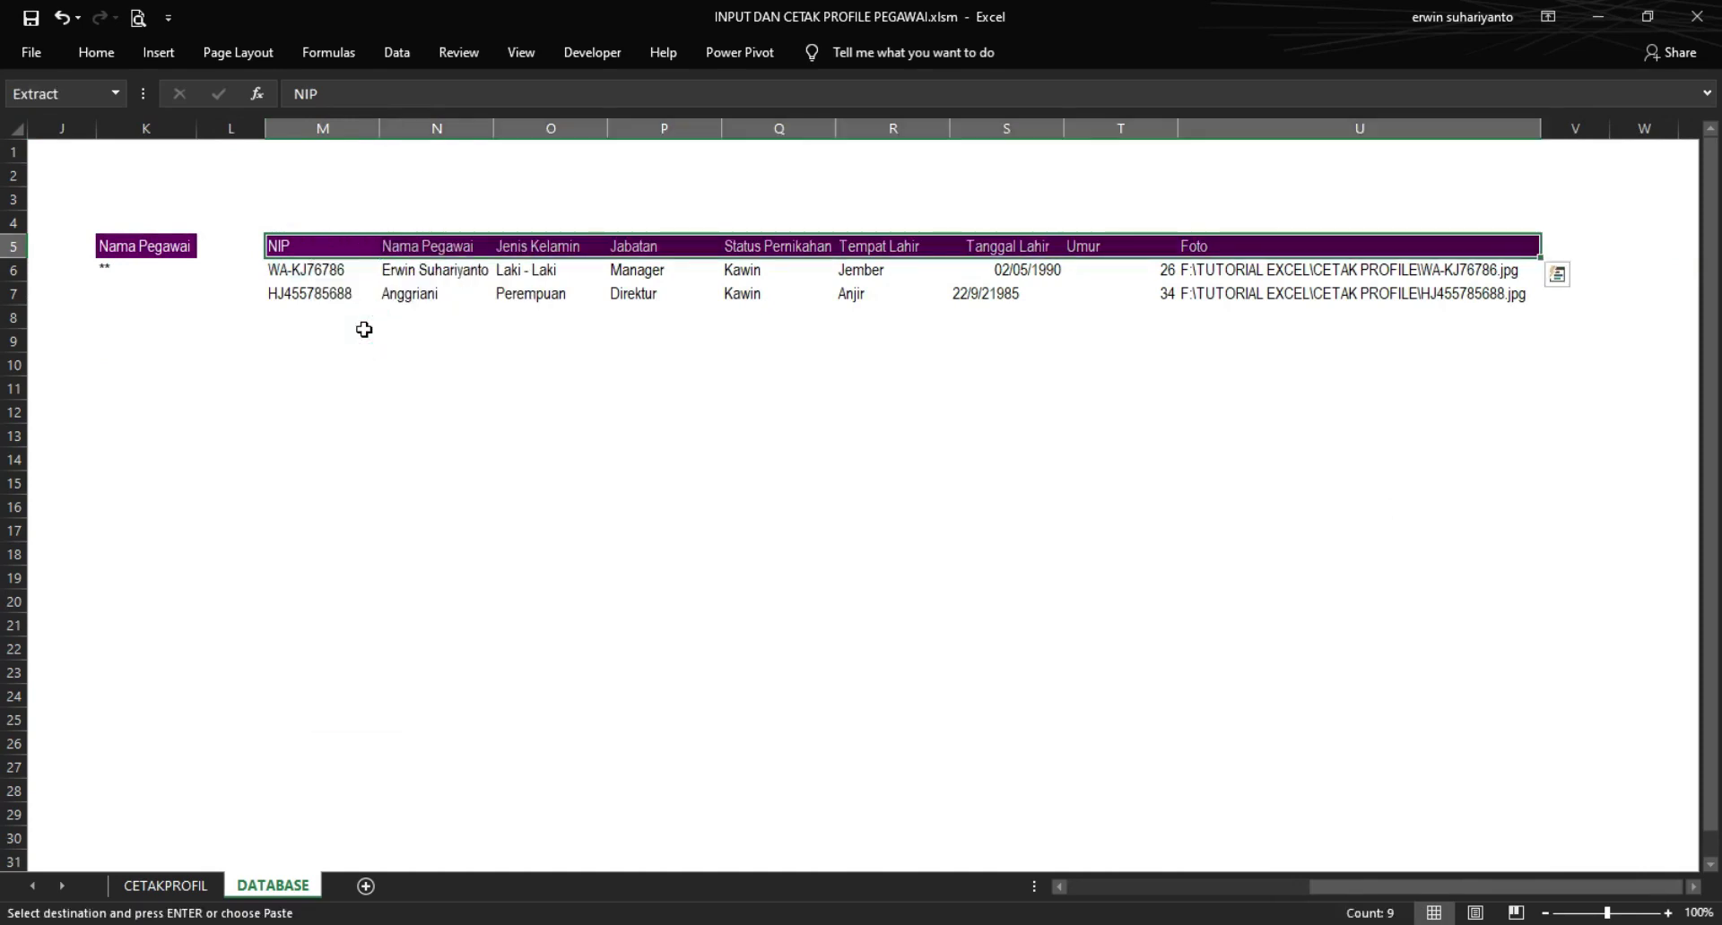
- Clear the two sample records under the M5 headers and select cell M6
{"action": "left_click_drag", "start_coordinate": [307, 274], "coordinate": [1346, 296]}
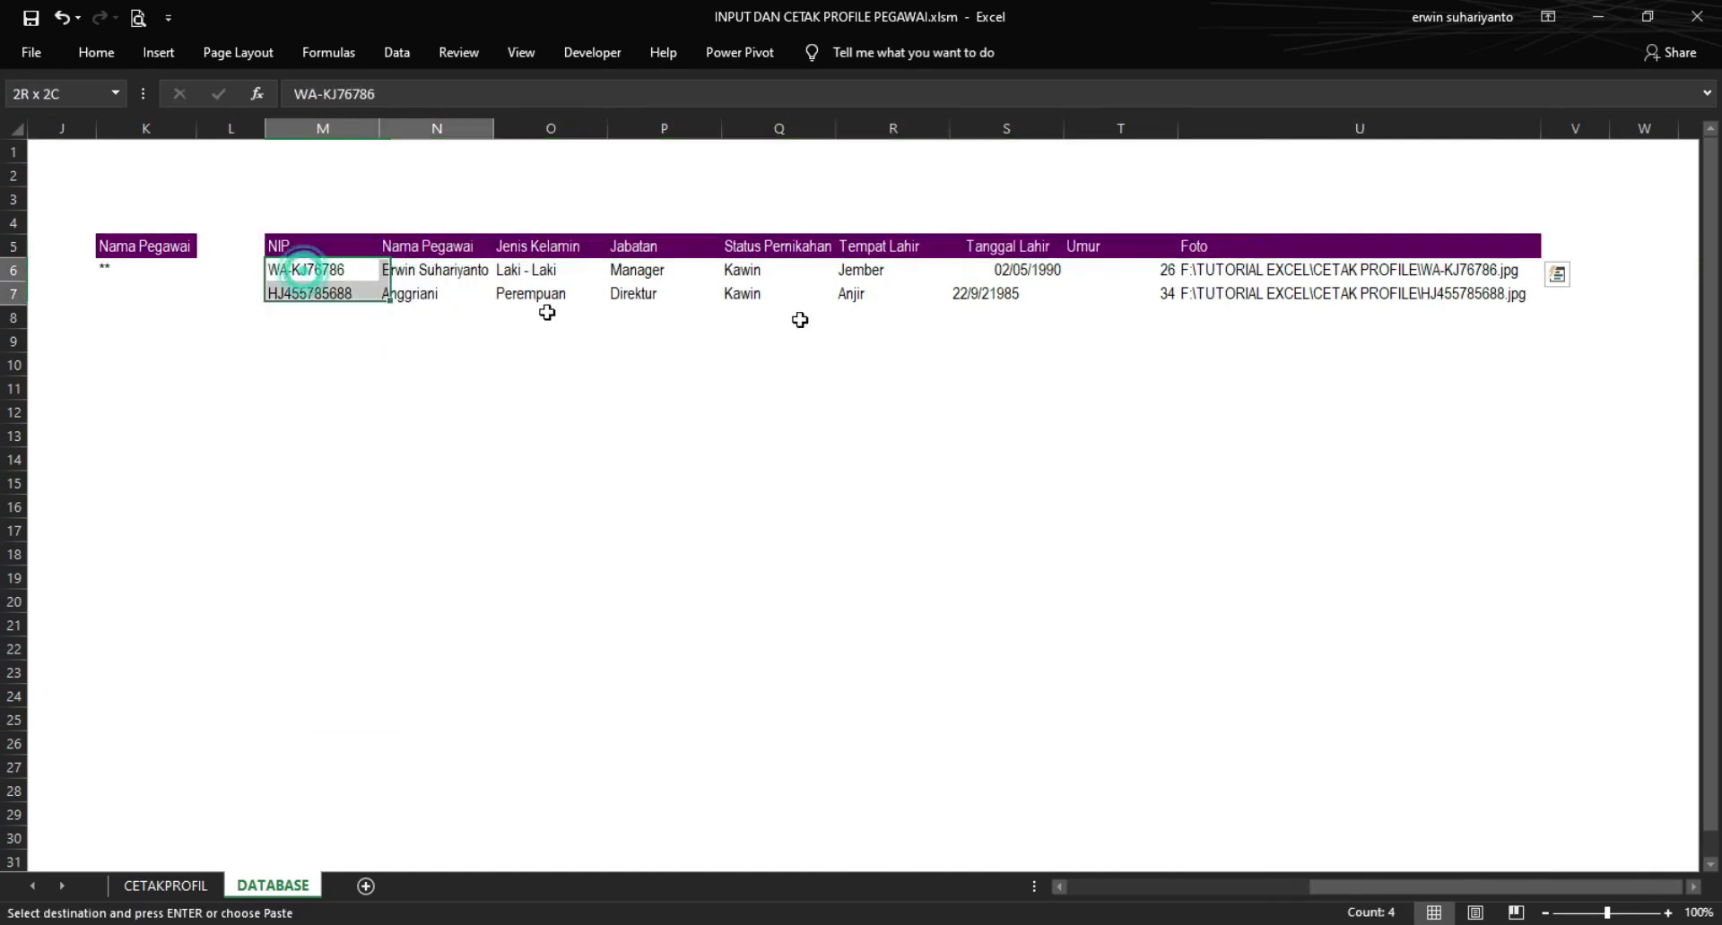
{"action": "key", "text": "Delete"}
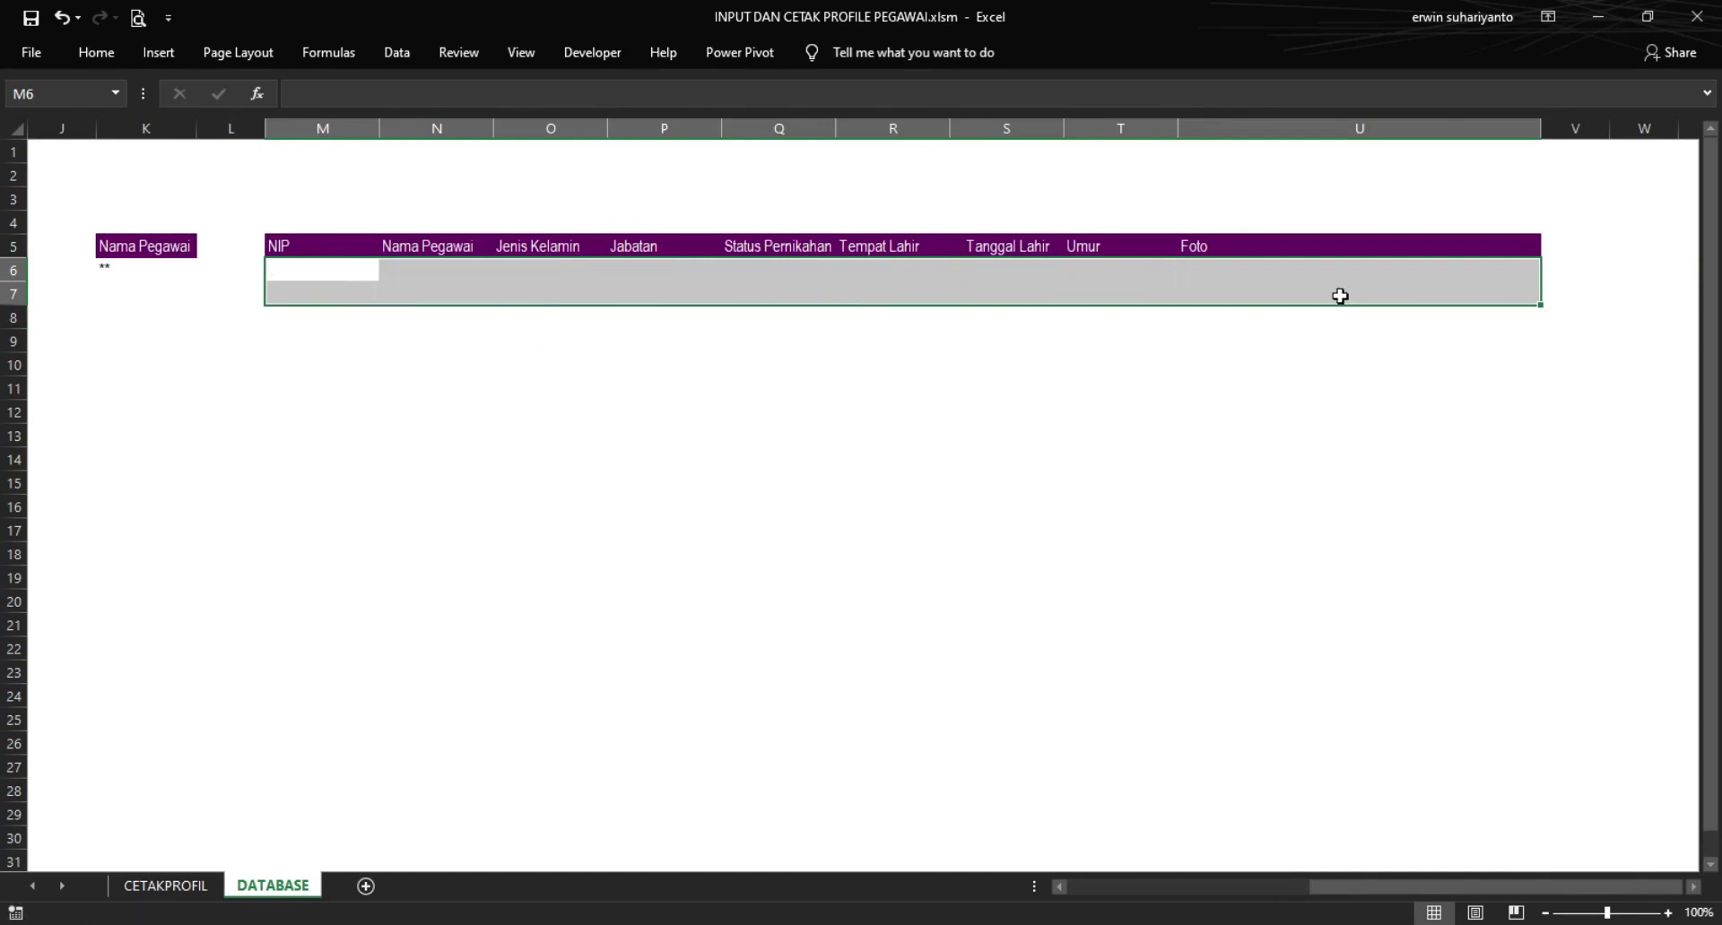
{"action": "left_click", "coordinate": [778, 416]}
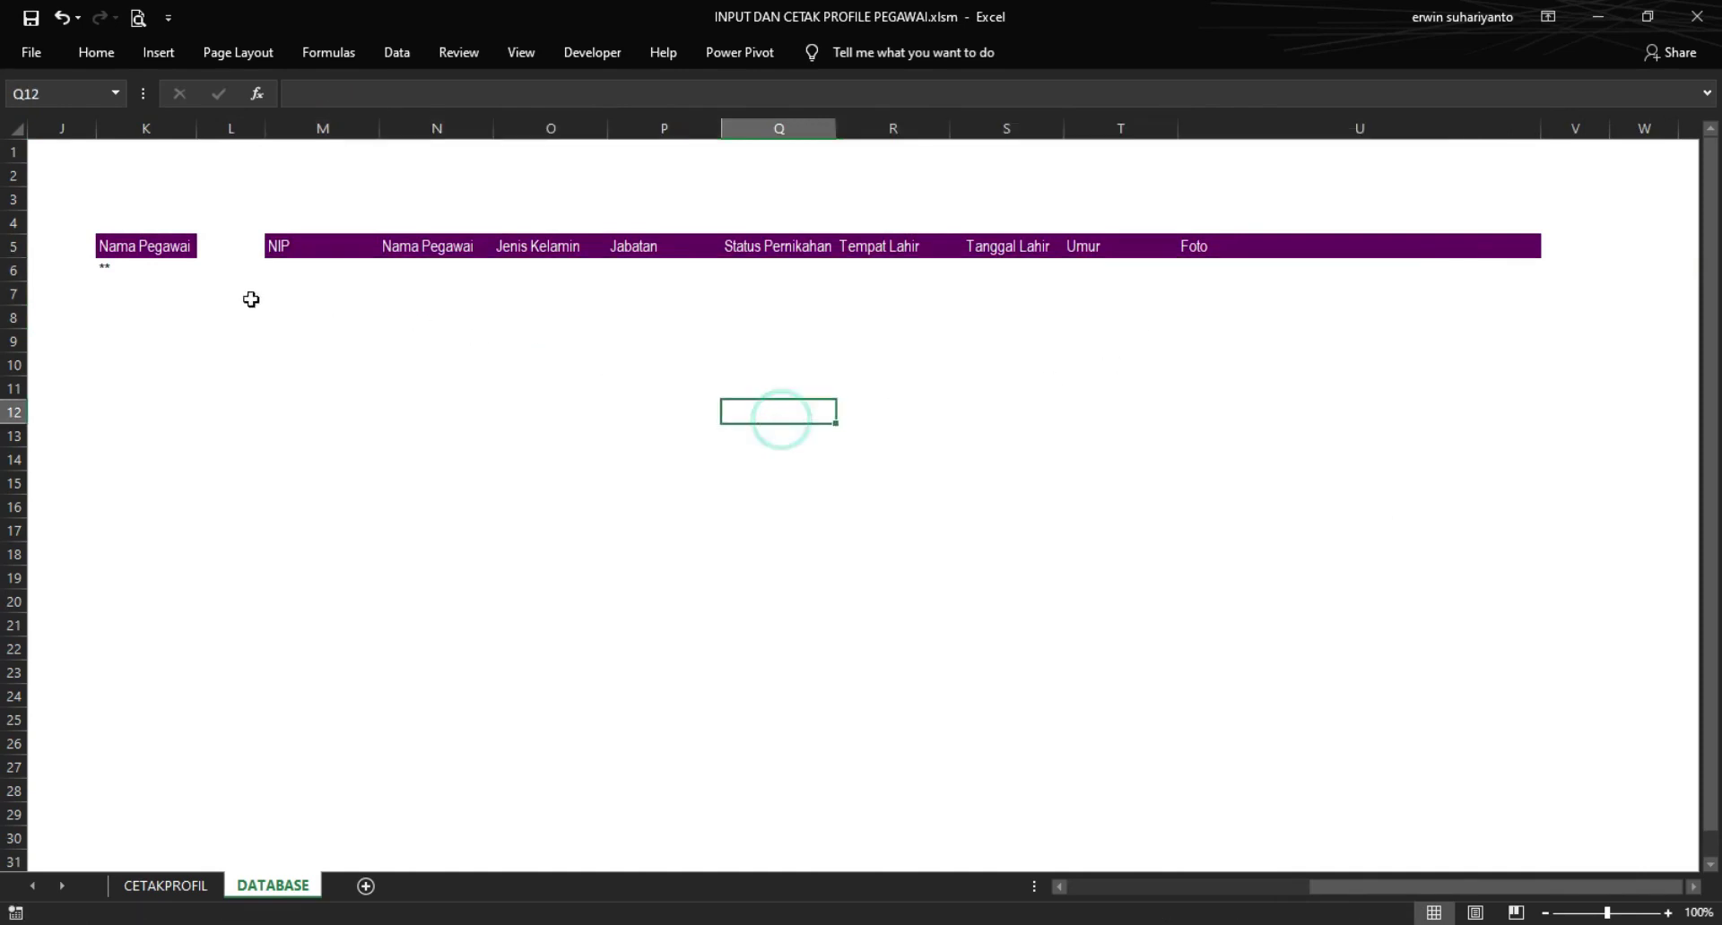
{"action": "left_click", "coordinate": [117, 269]}
{"action": "left_click", "coordinate": [392, 325]}
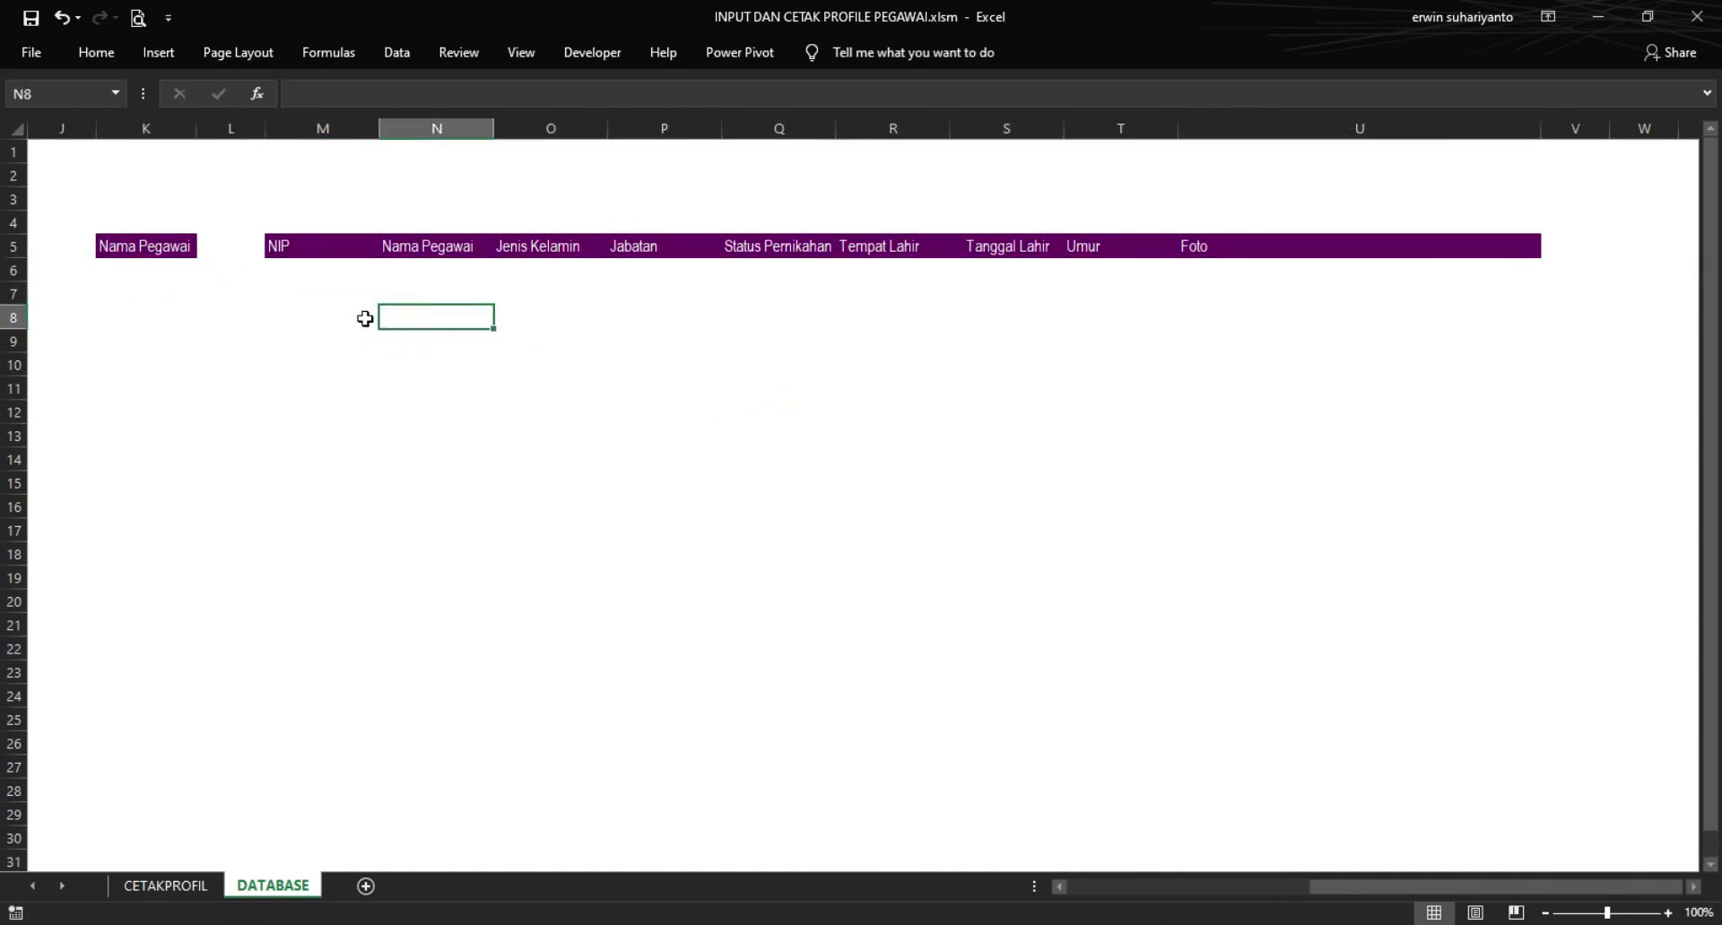
{"action": "left_click", "coordinate": [303, 267]}
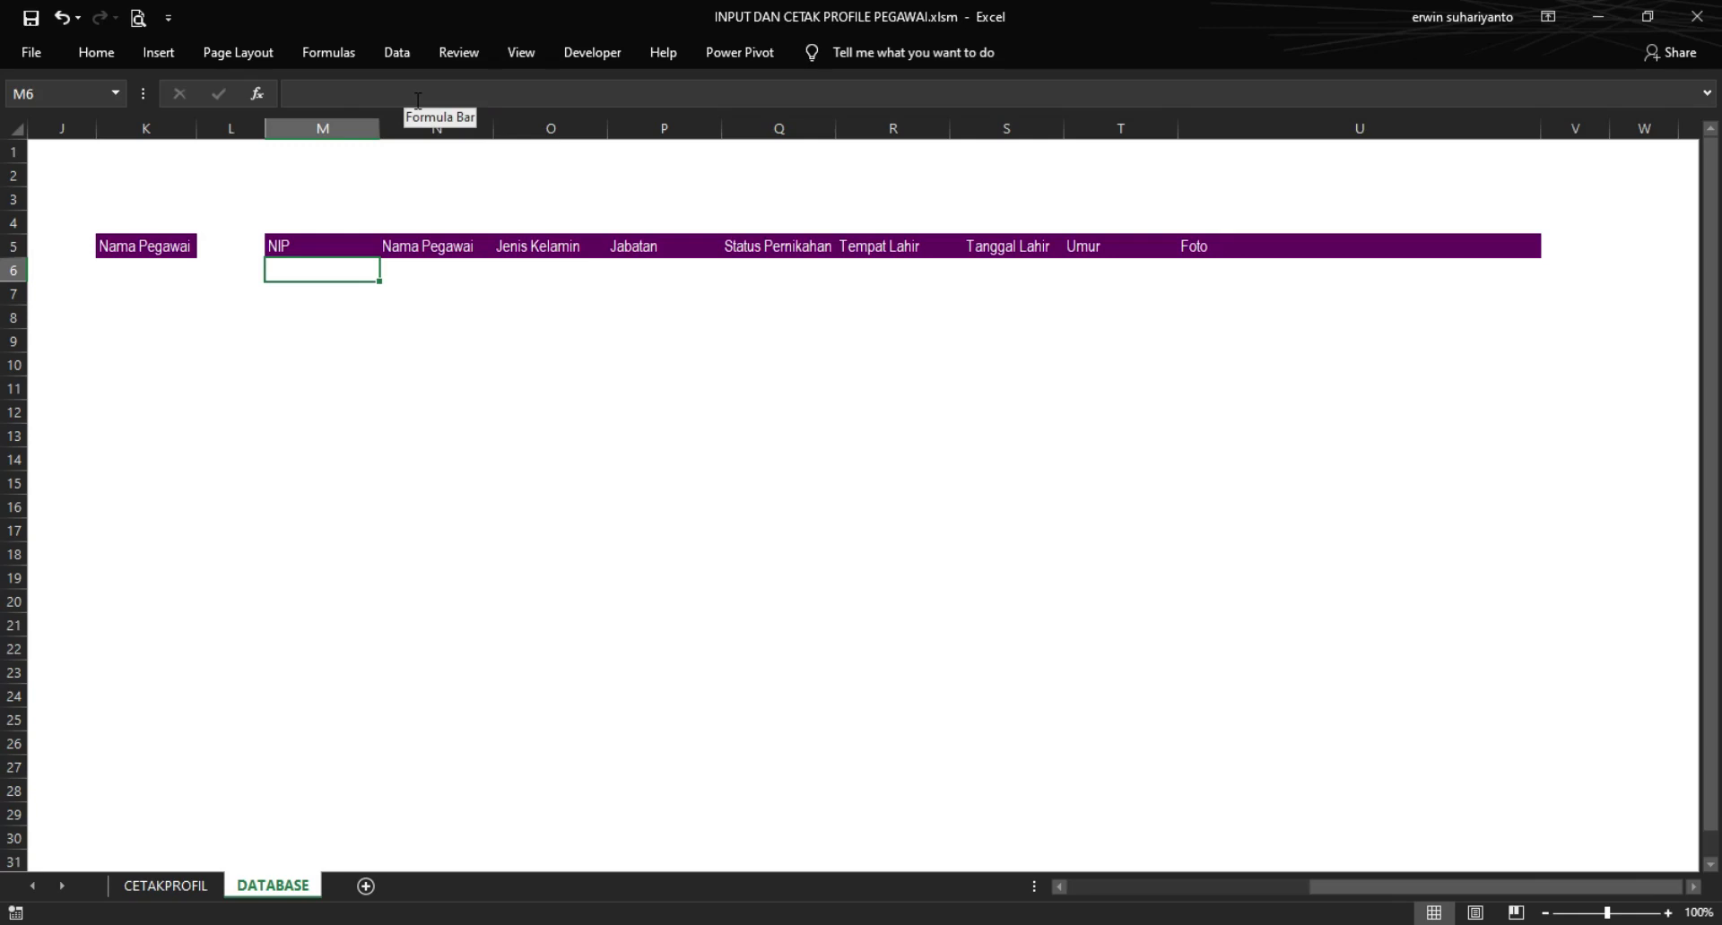
{"action": "left_click", "coordinate": [335, 59]}
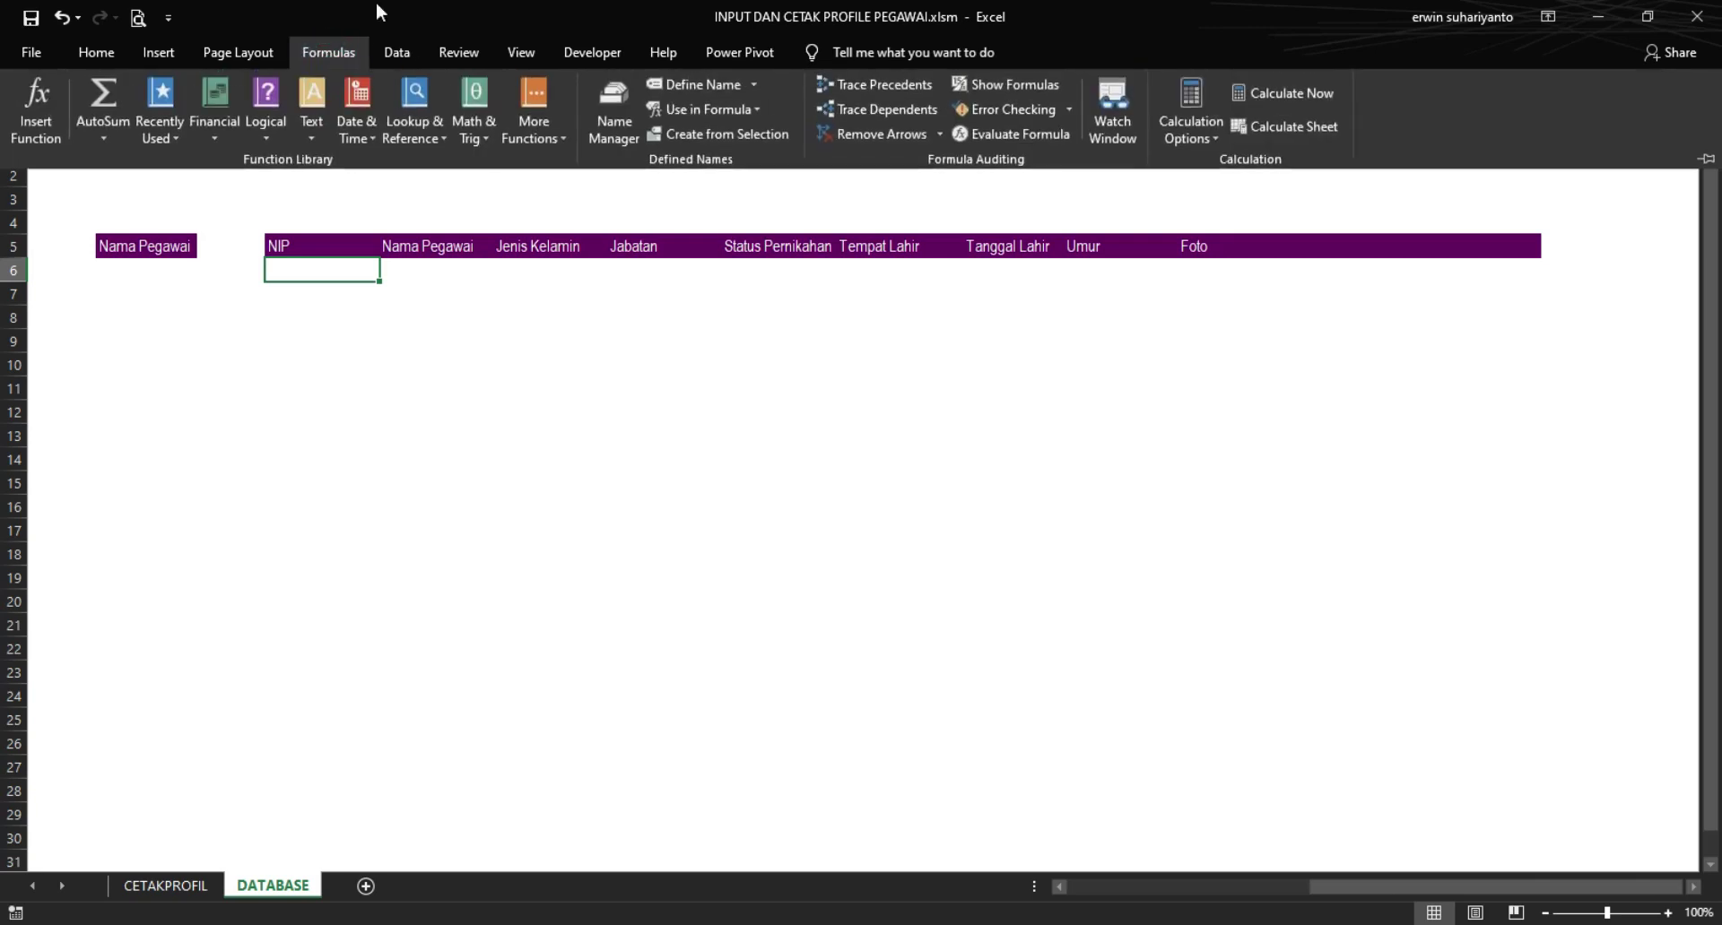
- In Name Manager, start a new name HASILCARI and clear its Refers to formula
{"action": "left_click", "coordinate": [628, 129]}
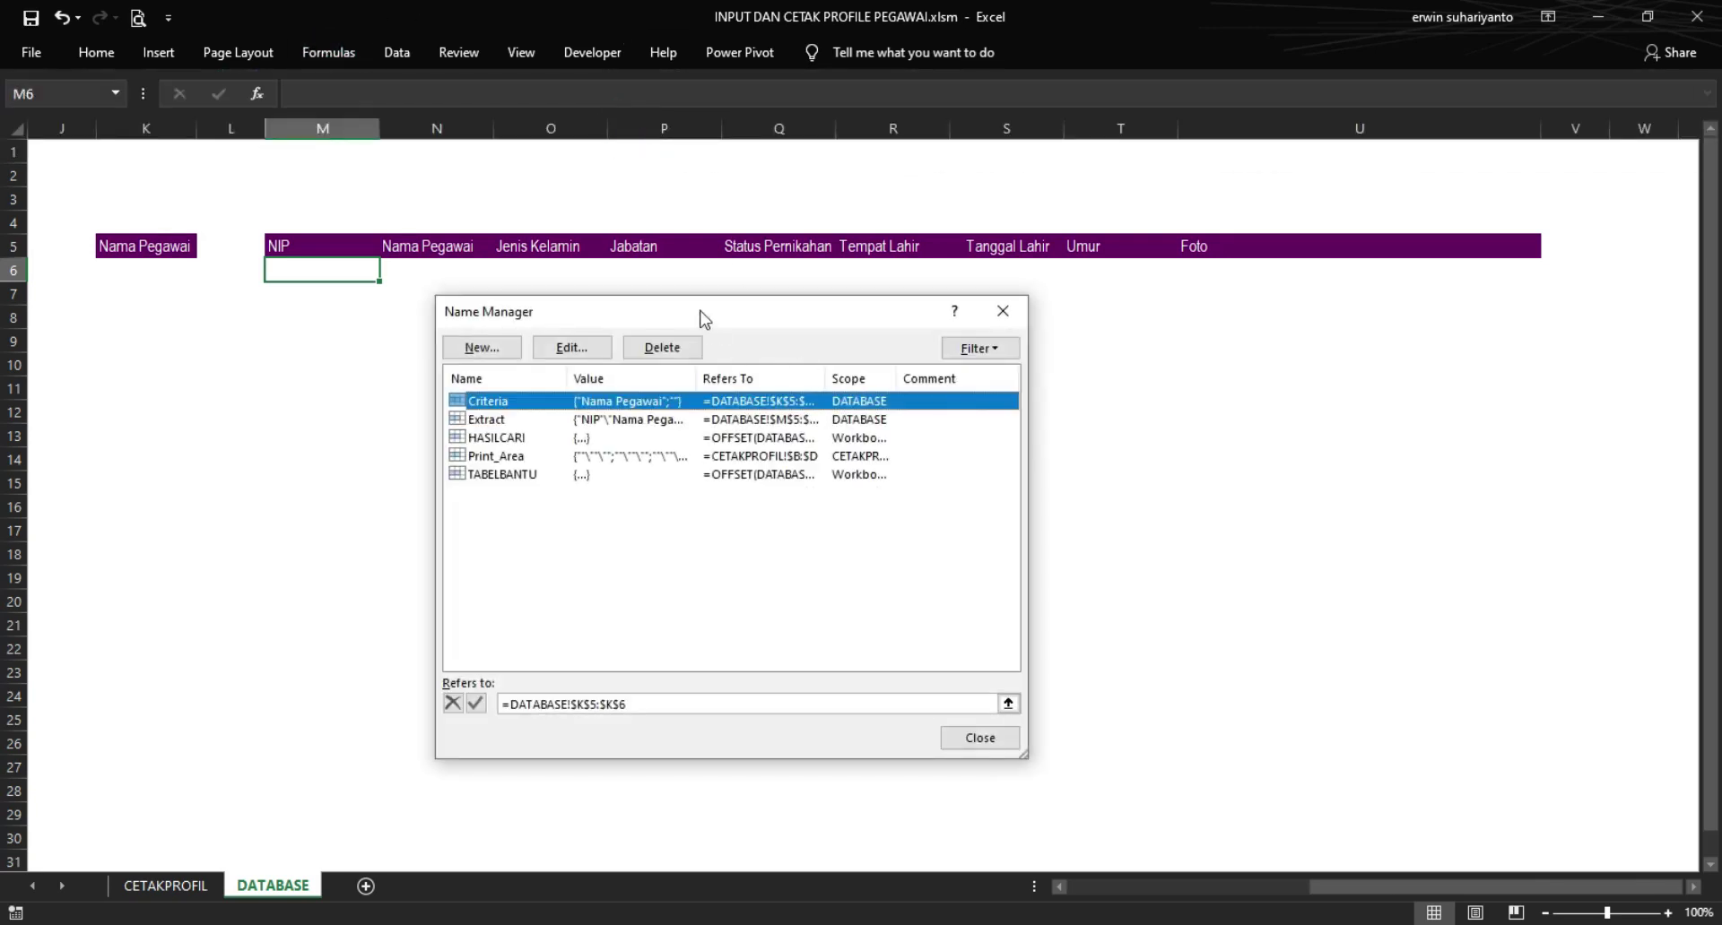
{"action": "left_click_drag", "start_coordinate": [703, 318], "coordinate": [641, 314]}
{"action": "left_click", "coordinate": [433, 347]}
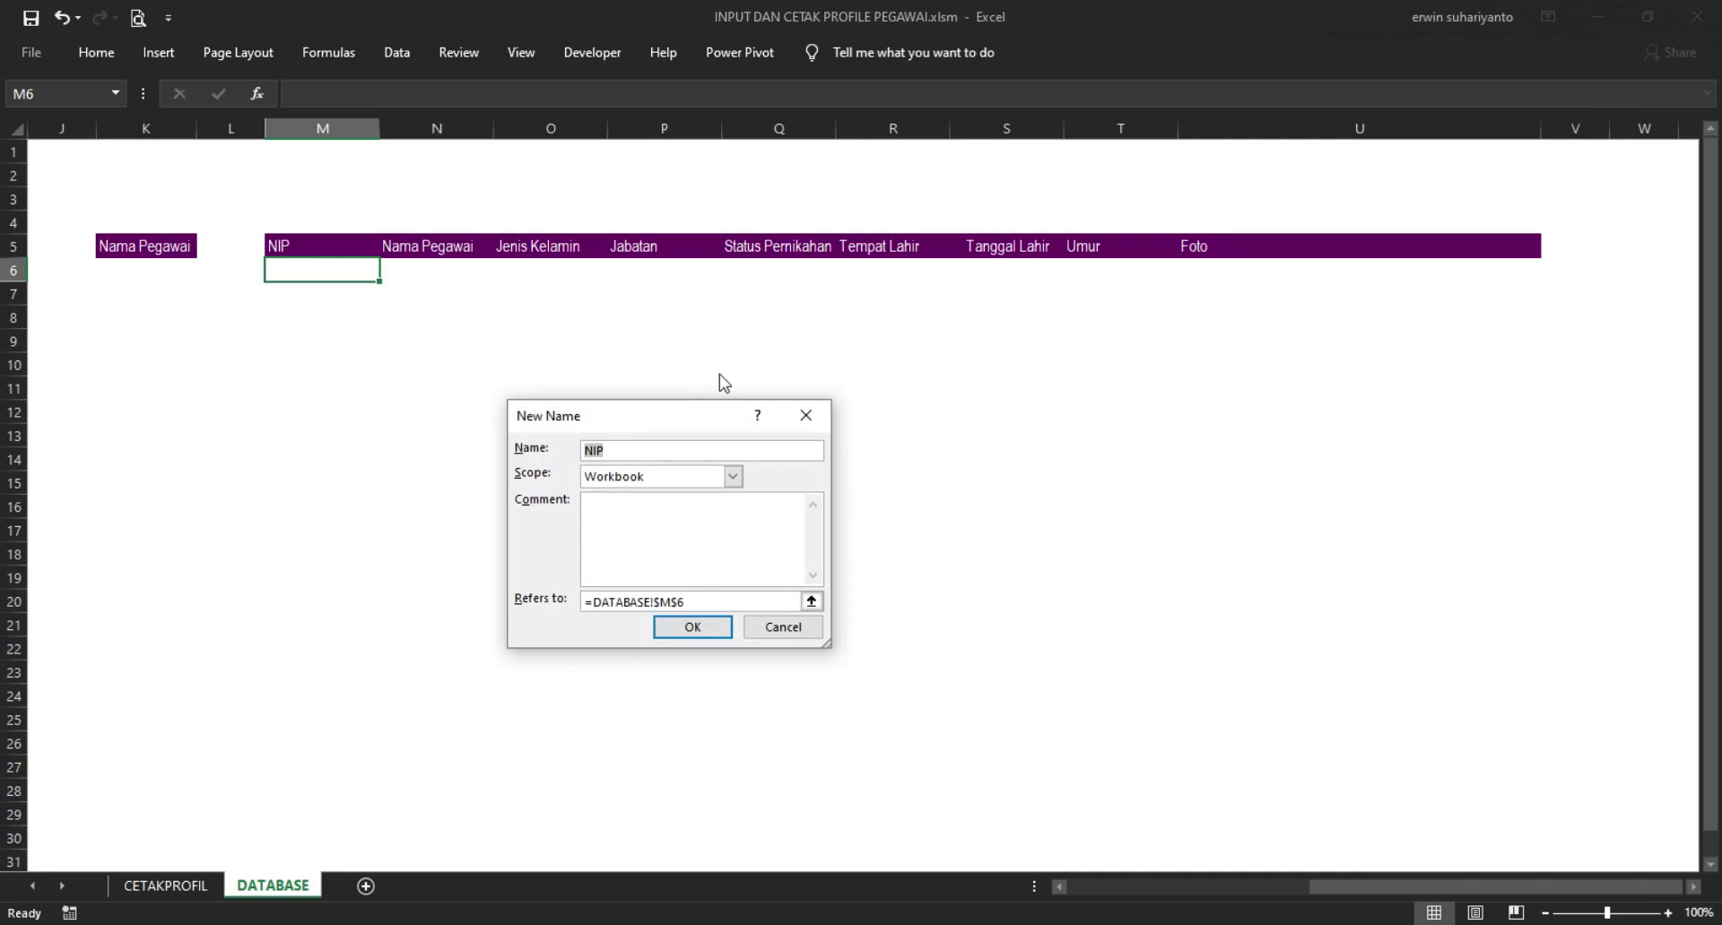
{"action": "type", "text": "HASIL"}
{"action": "type", "text": "CARI"}
{"action": "left_click_drag", "start_coordinate": [704, 602], "coordinate": [578, 610]}
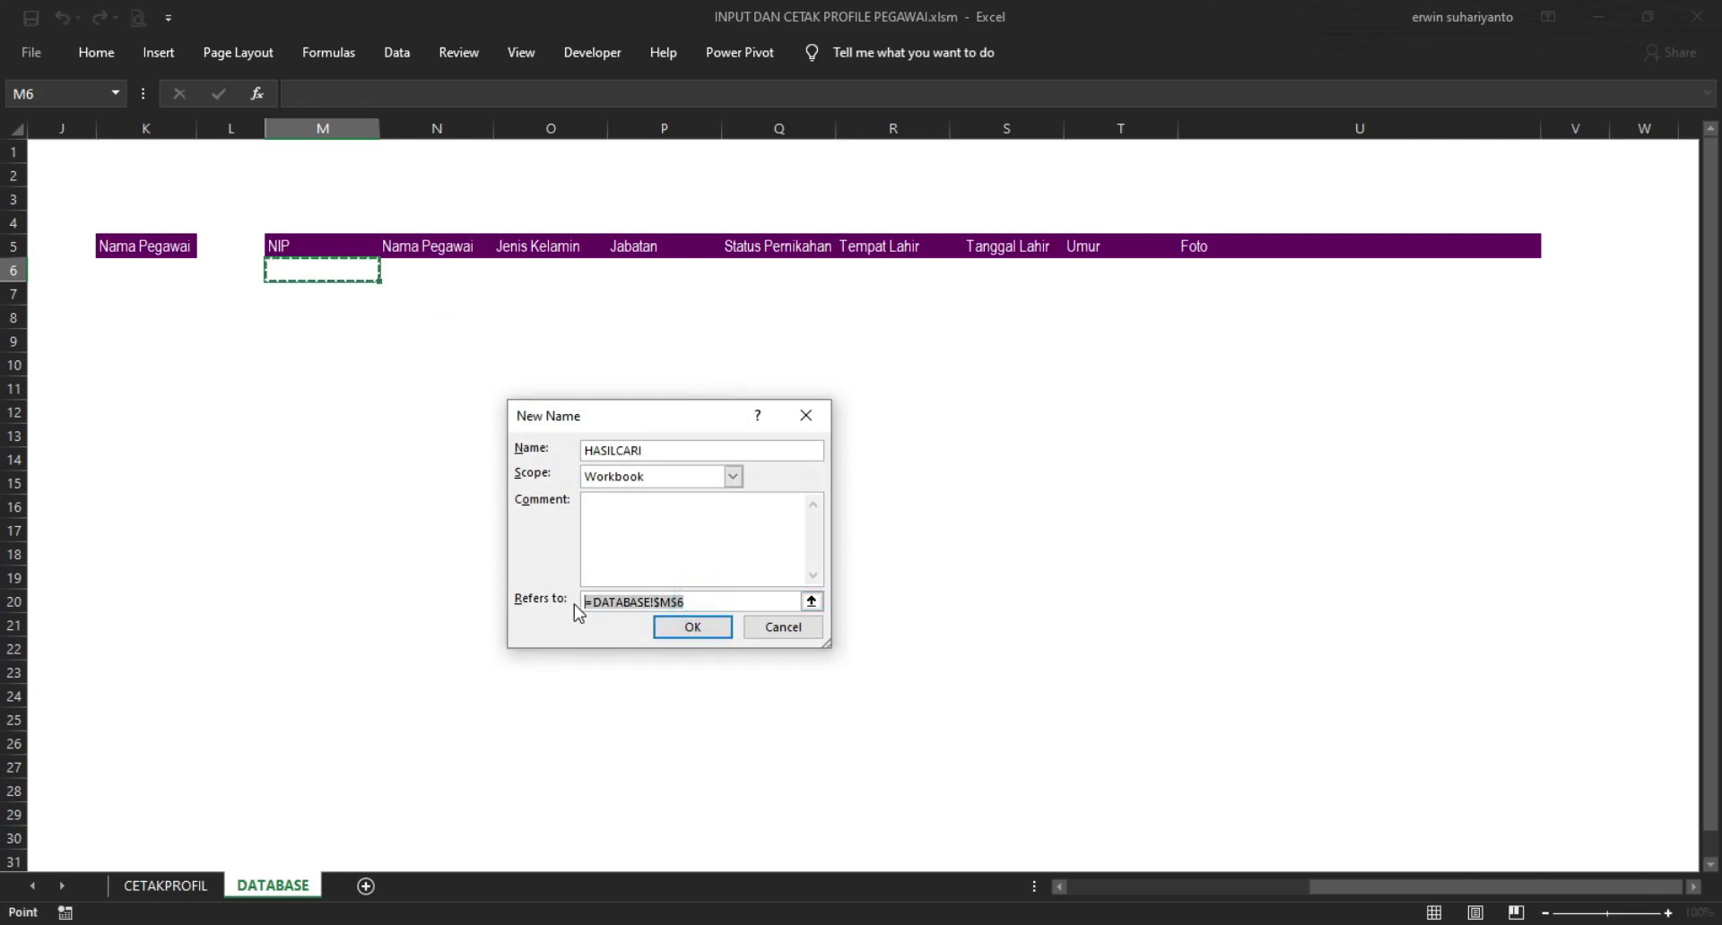
{"action": "key", "text": "BackSpace"}
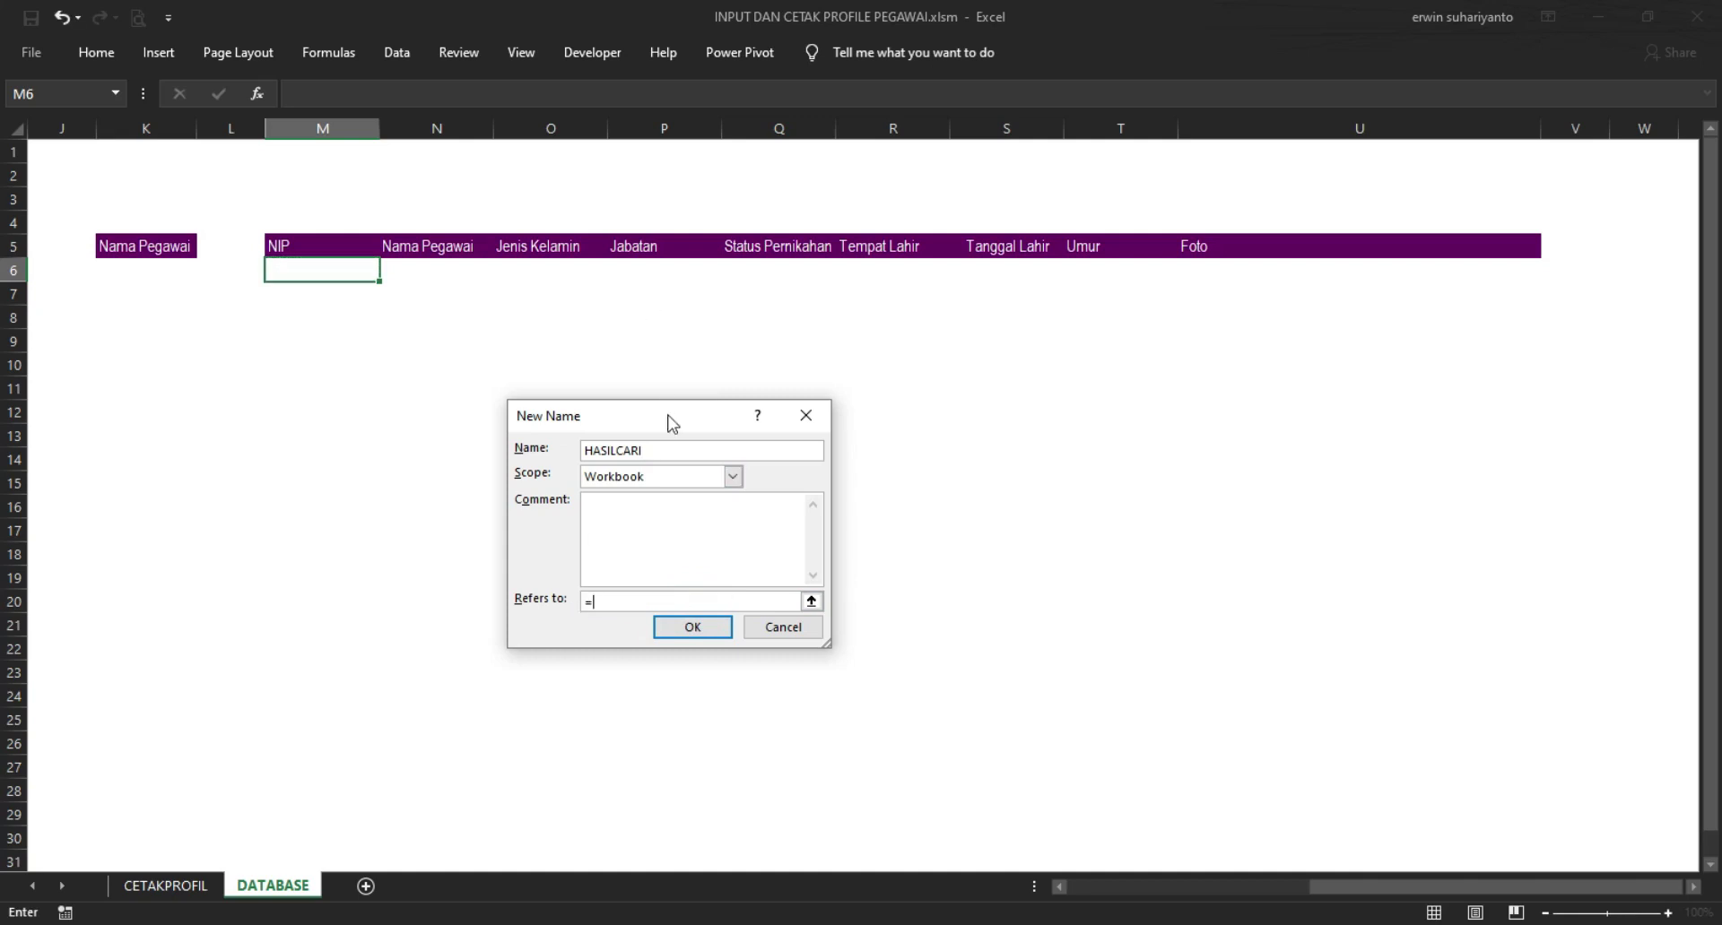
{"action": "left_click_drag", "start_coordinate": [667, 420], "coordinate": [414, 417]}
{"action": "left_click_drag", "start_coordinate": [601, 637], "coordinate": [1034, 665]}
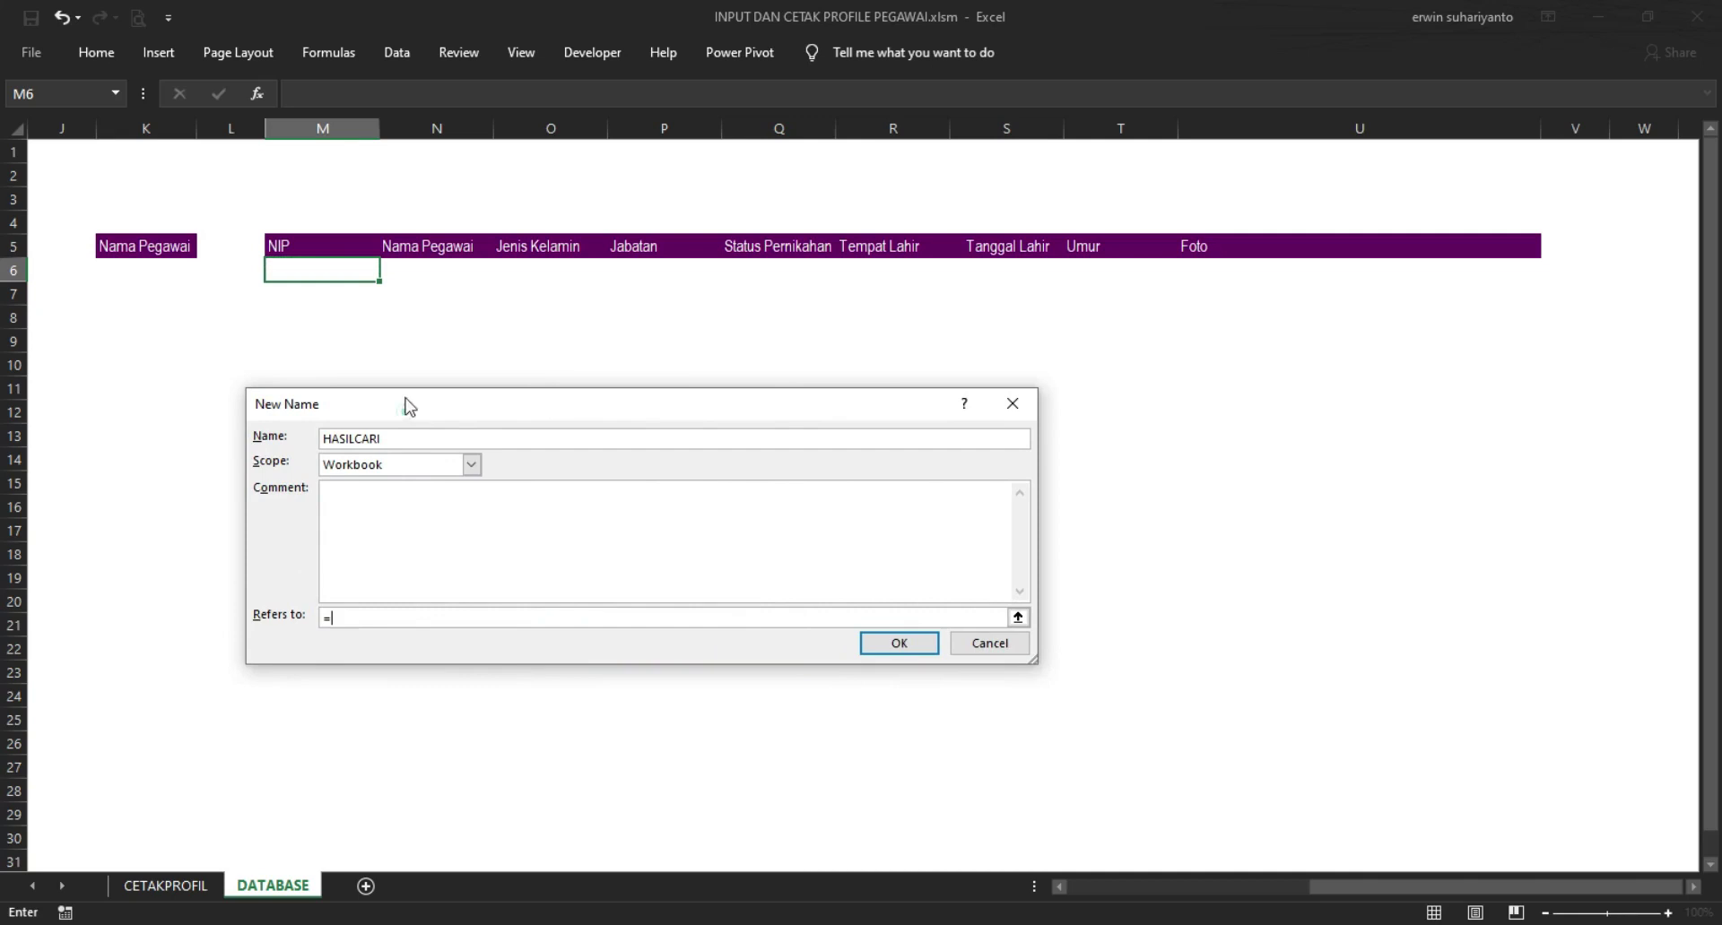
{"action": "left_click_drag", "start_coordinate": [403, 400], "coordinate": [414, 344]}
- Enter HASILCARI's formula as OFFSET from DATABASE!$M$6 with COUNTA over $M$6:$M$70000
{"action": "left_click", "coordinate": [351, 543]}
{"action": "type", "text": "OFFSET("}
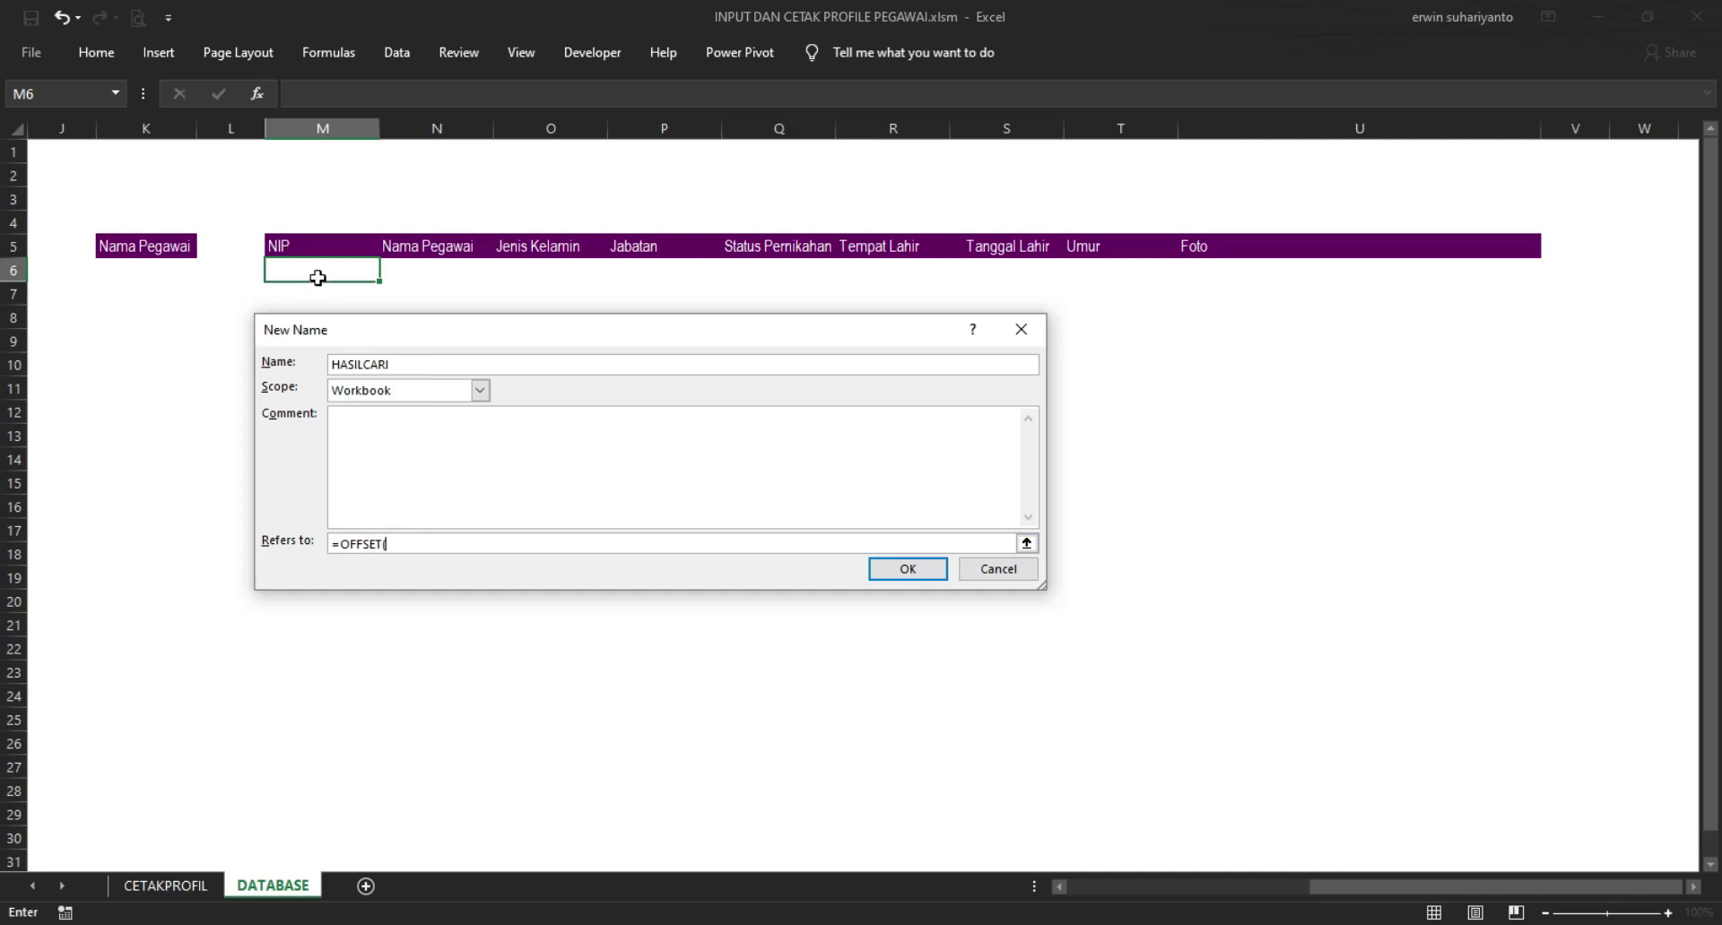
{"action": "left_click", "coordinate": [320, 274]}
{"action": "left_click", "coordinate": [311, 272]}
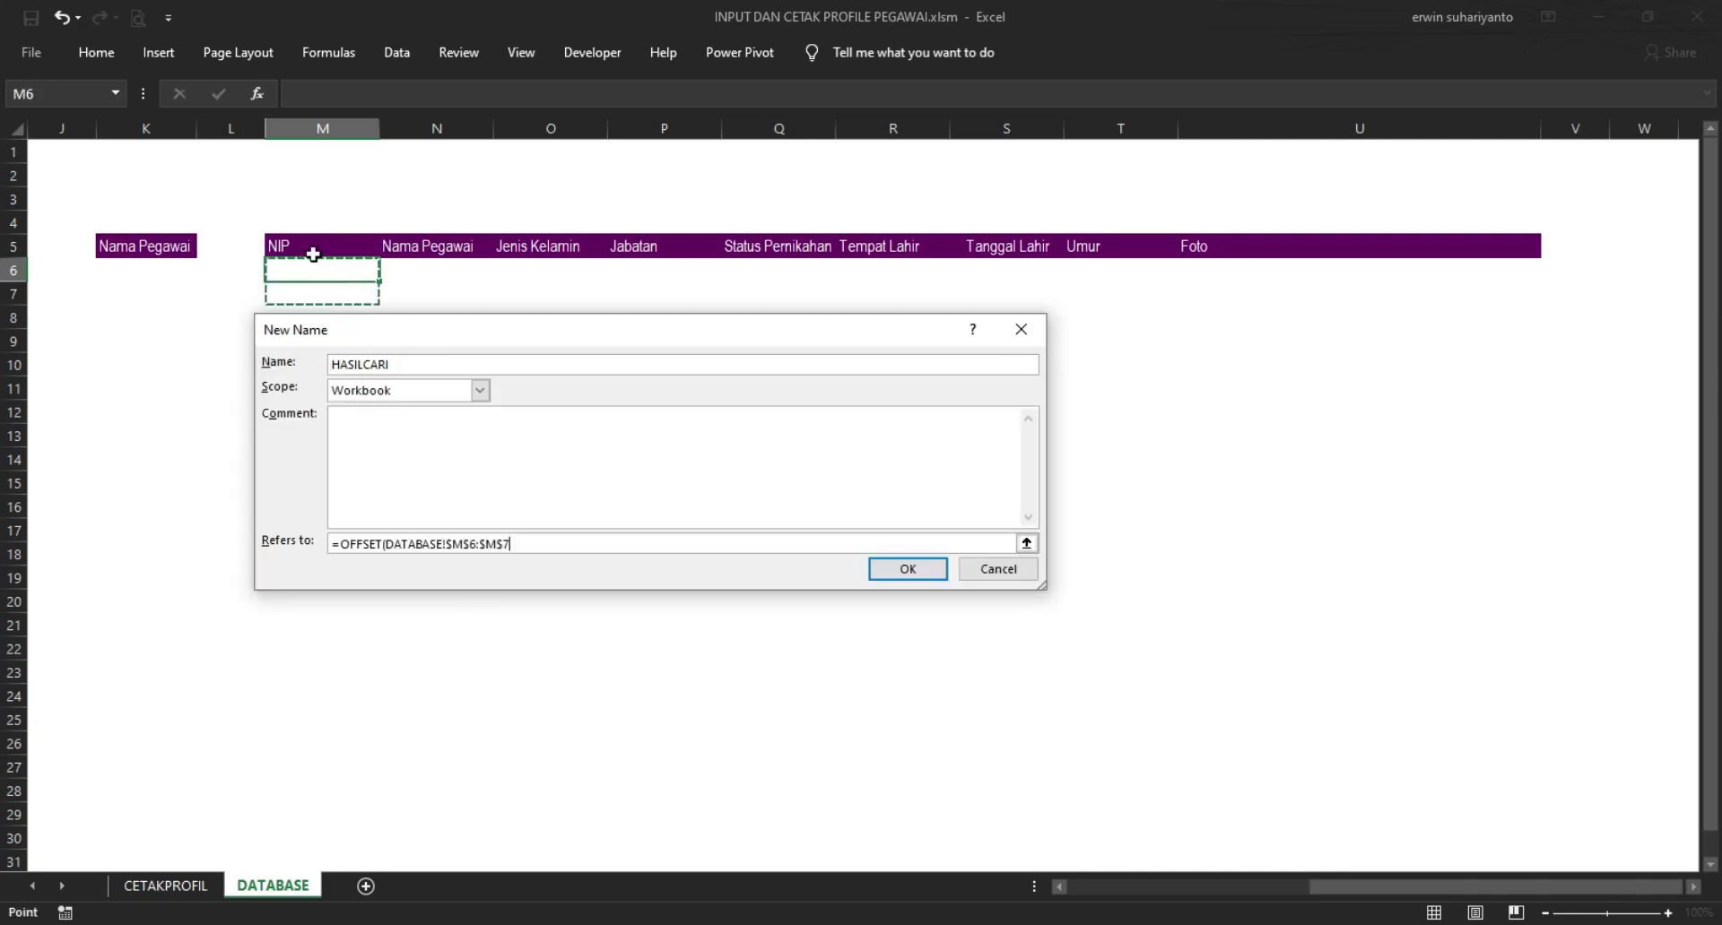
{"action": "left_click_drag", "start_coordinate": [306, 271], "coordinate": [306, 294]}
{"action": "type", "text": "0000"}
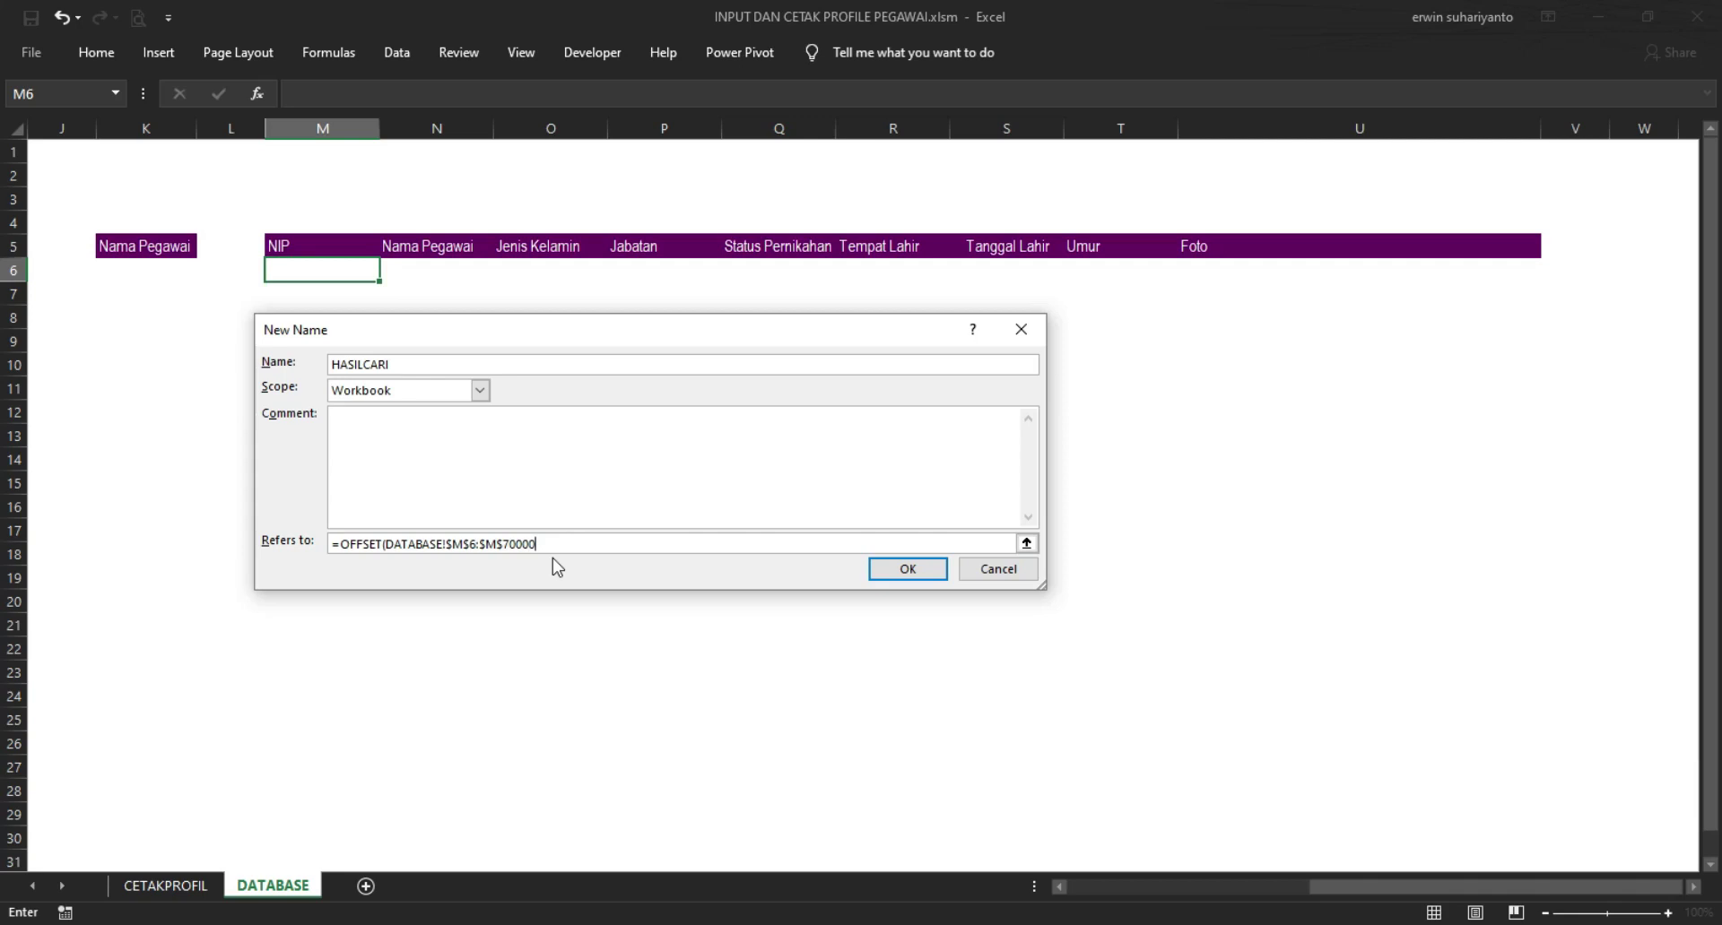
{"action": "key", "text": "BackSpace"}
{"action": "key", "text": "BackSpace"}
{"action": "key", "text": "BackSpace"}
{"action": "key", "text": "BackSpace"}
{"action": "key", "text": "BackSpace"}
{"action": "key", "text": "BackSpace"}
{"action": "key", "text": "BackSpace"}
{"action": "key", "text": "BackSpace"}
{"action": "key", "text": "BackSpace"}
{"action": "key", "text": "BackSpace"}
{"action": "key", "text": "BackSpace"}
{"action": "key", "text": "BackSpace"}
{"action": "key", "text": "BackSpace"}
{"action": "key", "text": "BackSpace"}
{"action": "left_click", "coordinate": [342, 267]}
{"action": "type", "text": ";0"}
{"action": "left_click_drag", "start_coordinate": [338, 267], "coordinate": [327, 293]}
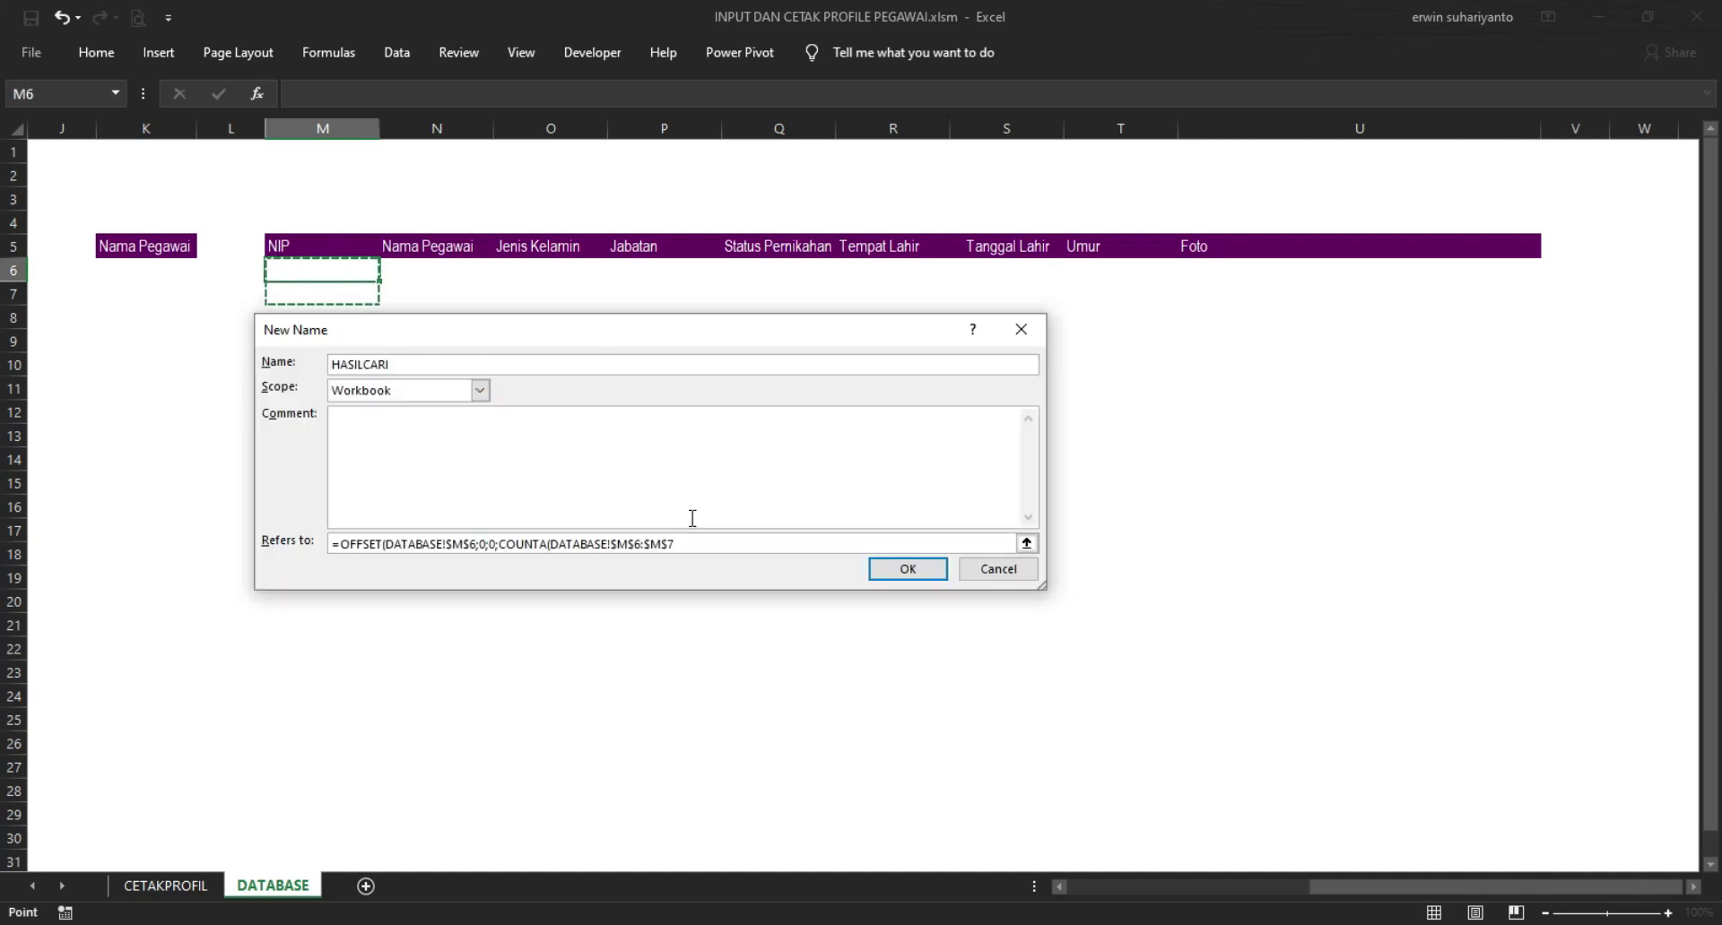
{"action": "type", "text": "0000);"}
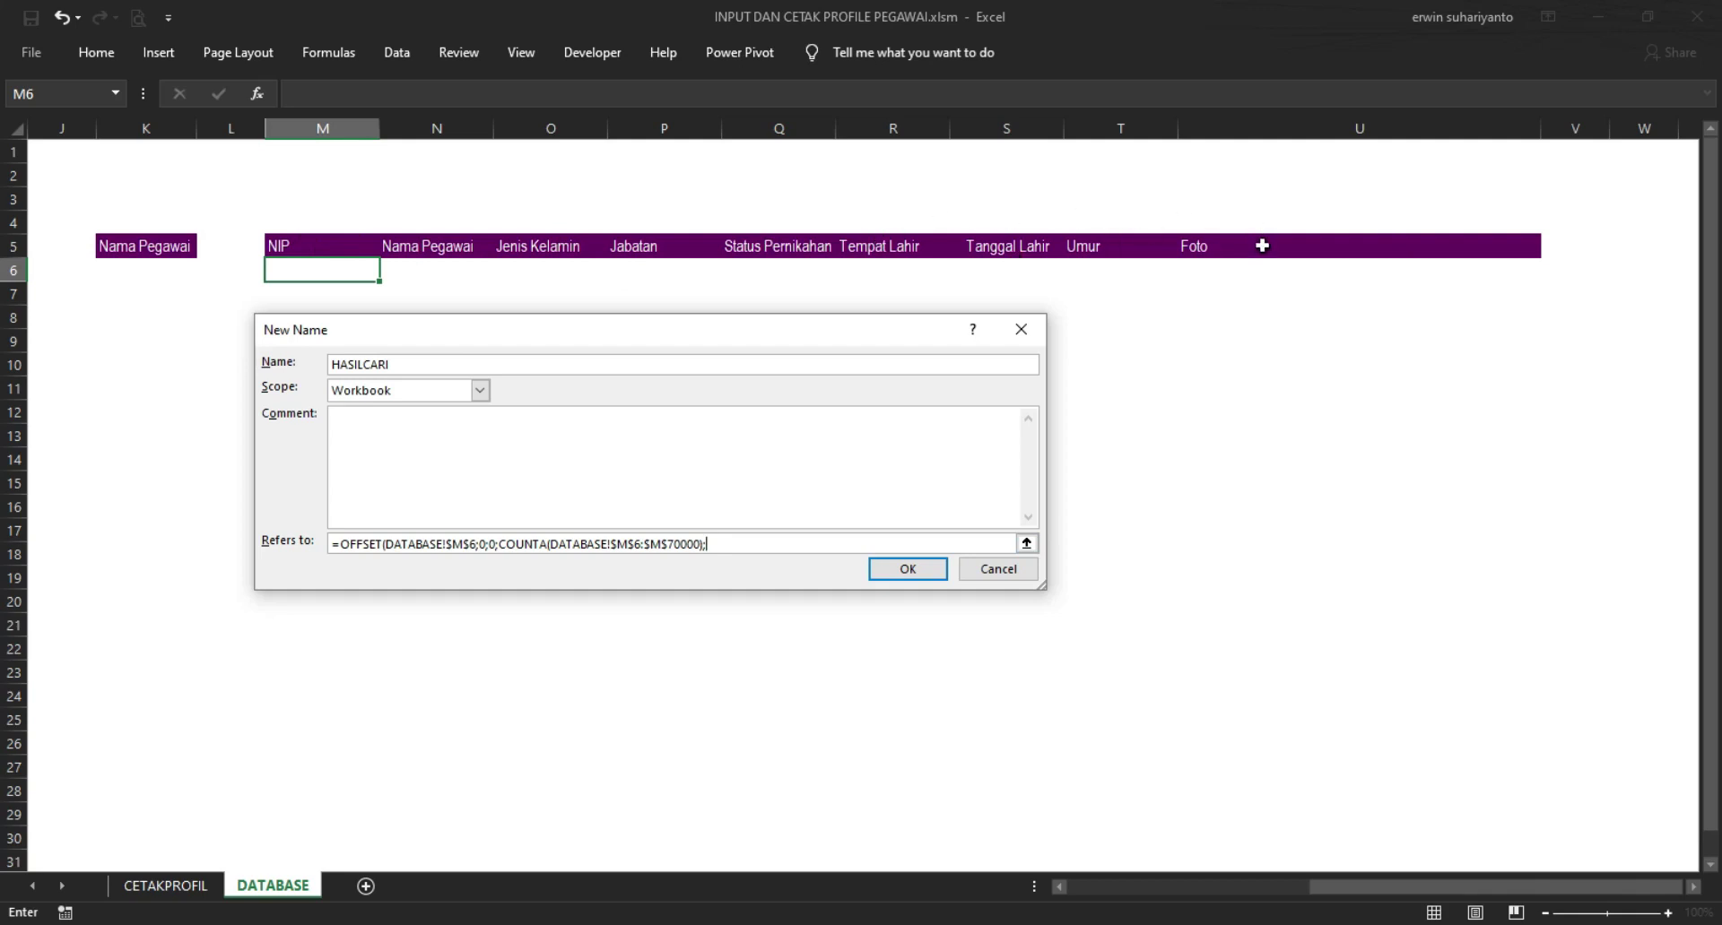
{"action": "left_click", "coordinate": [732, 545]}
{"action": "key", "text": "Return"}
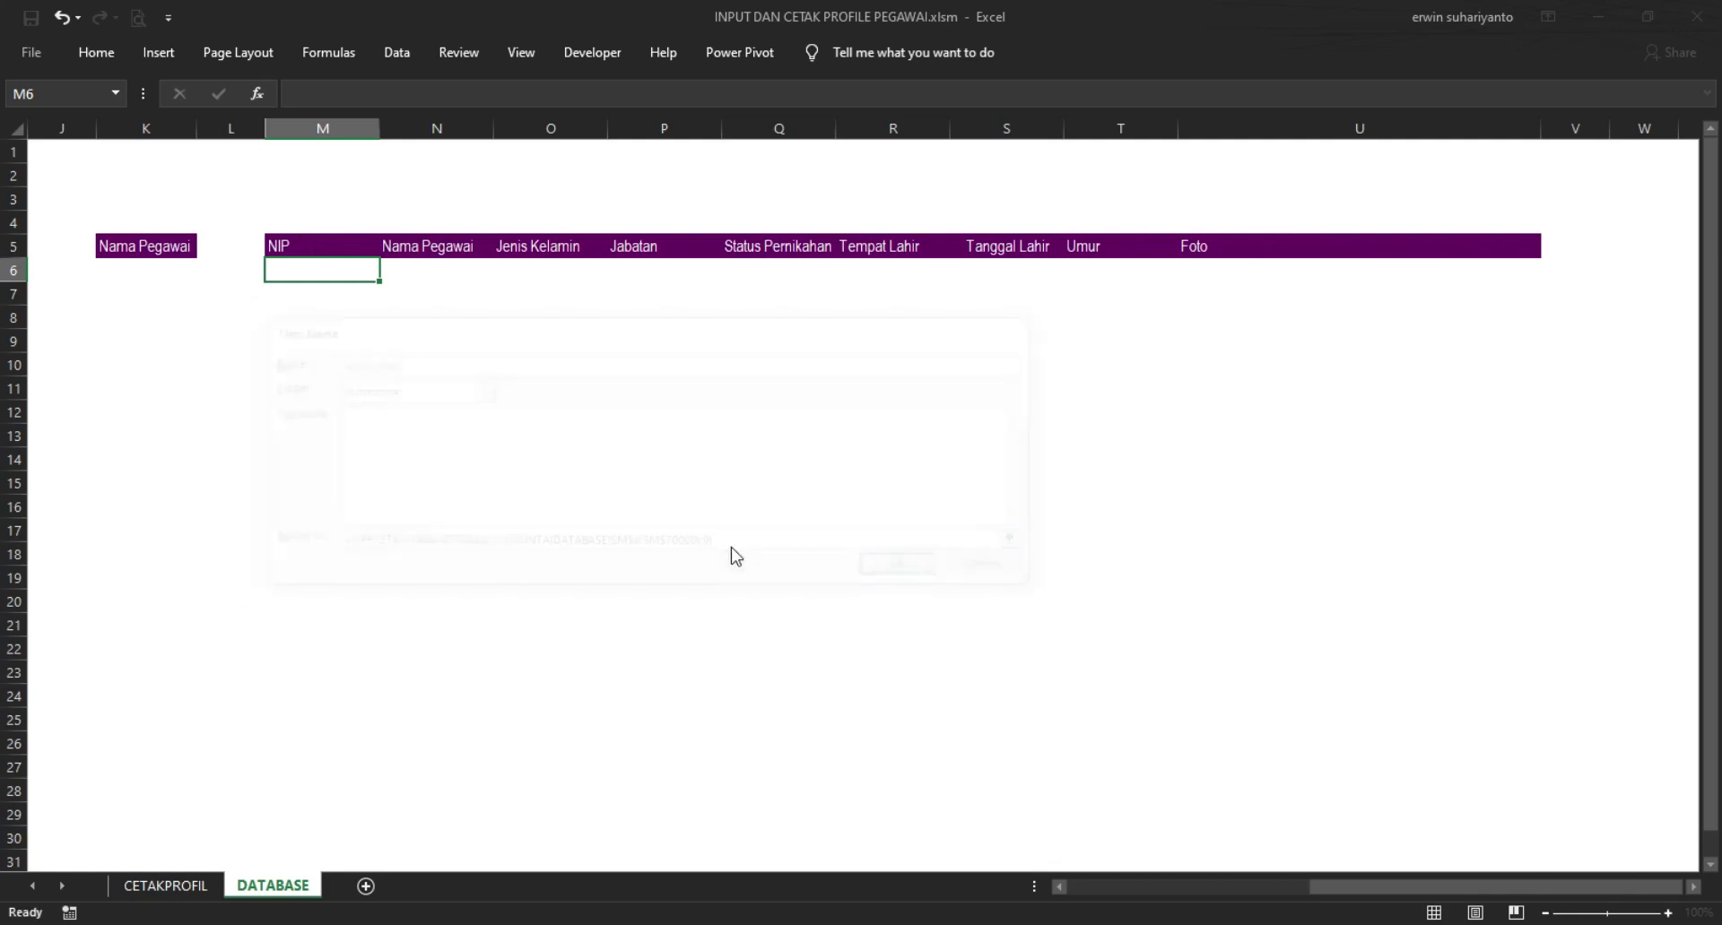
{"action": "left_click", "coordinate": [879, 534]}
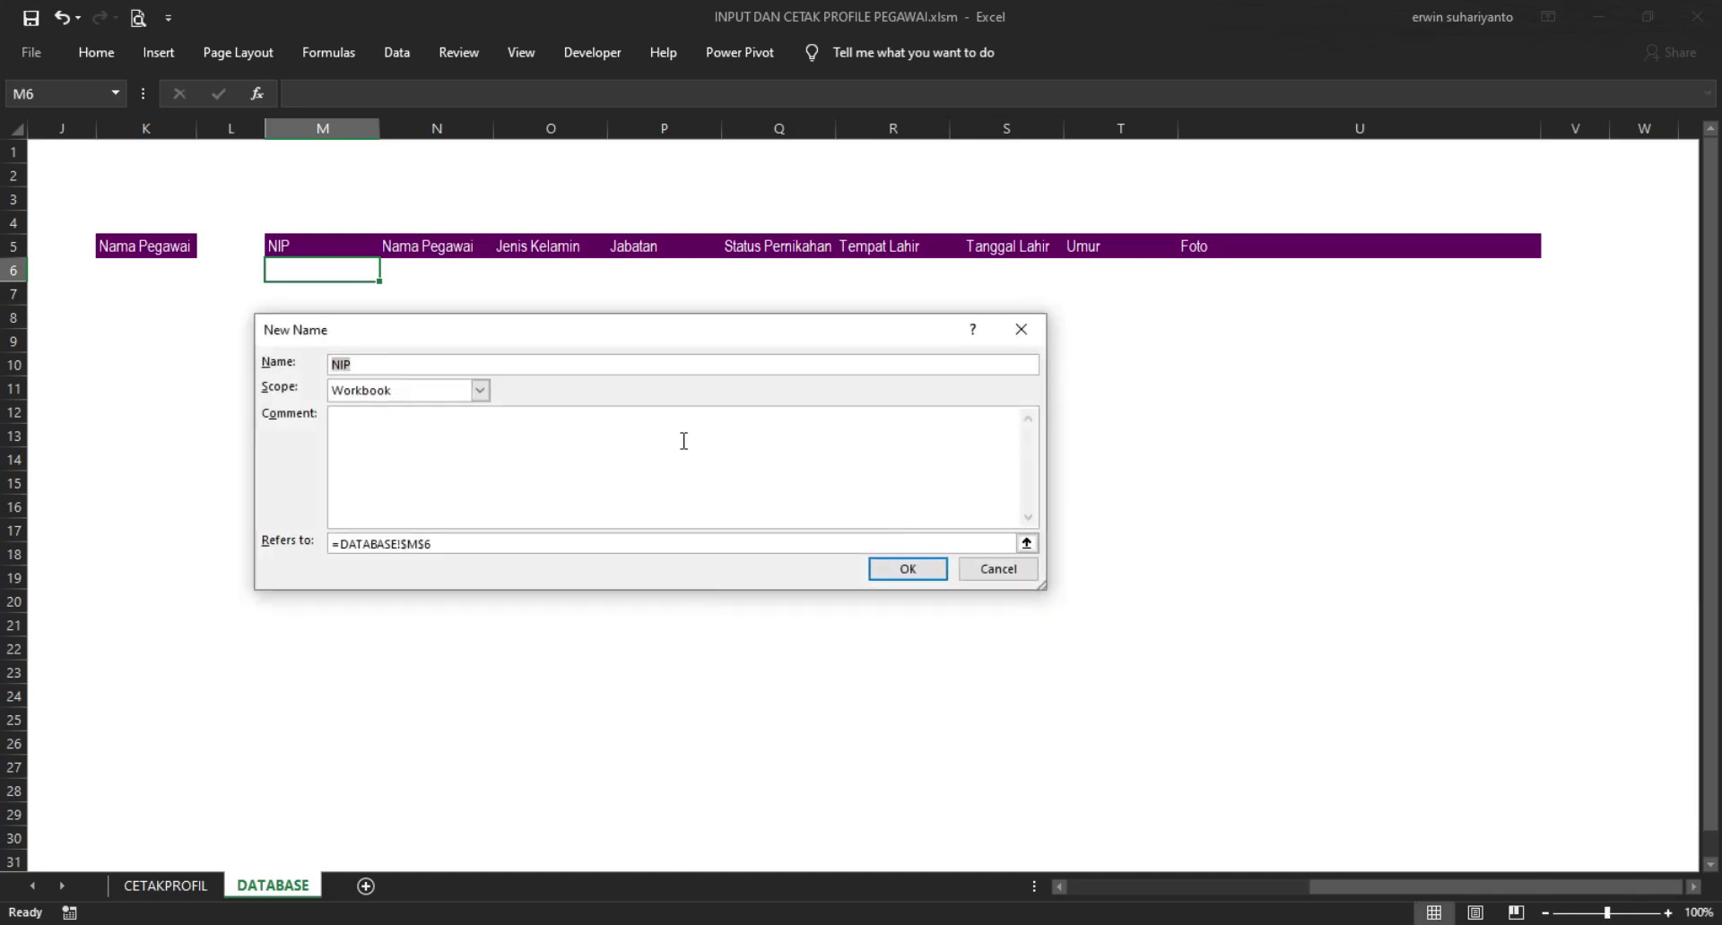
{"action": "left_click", "coordinate": [1005, 574]}
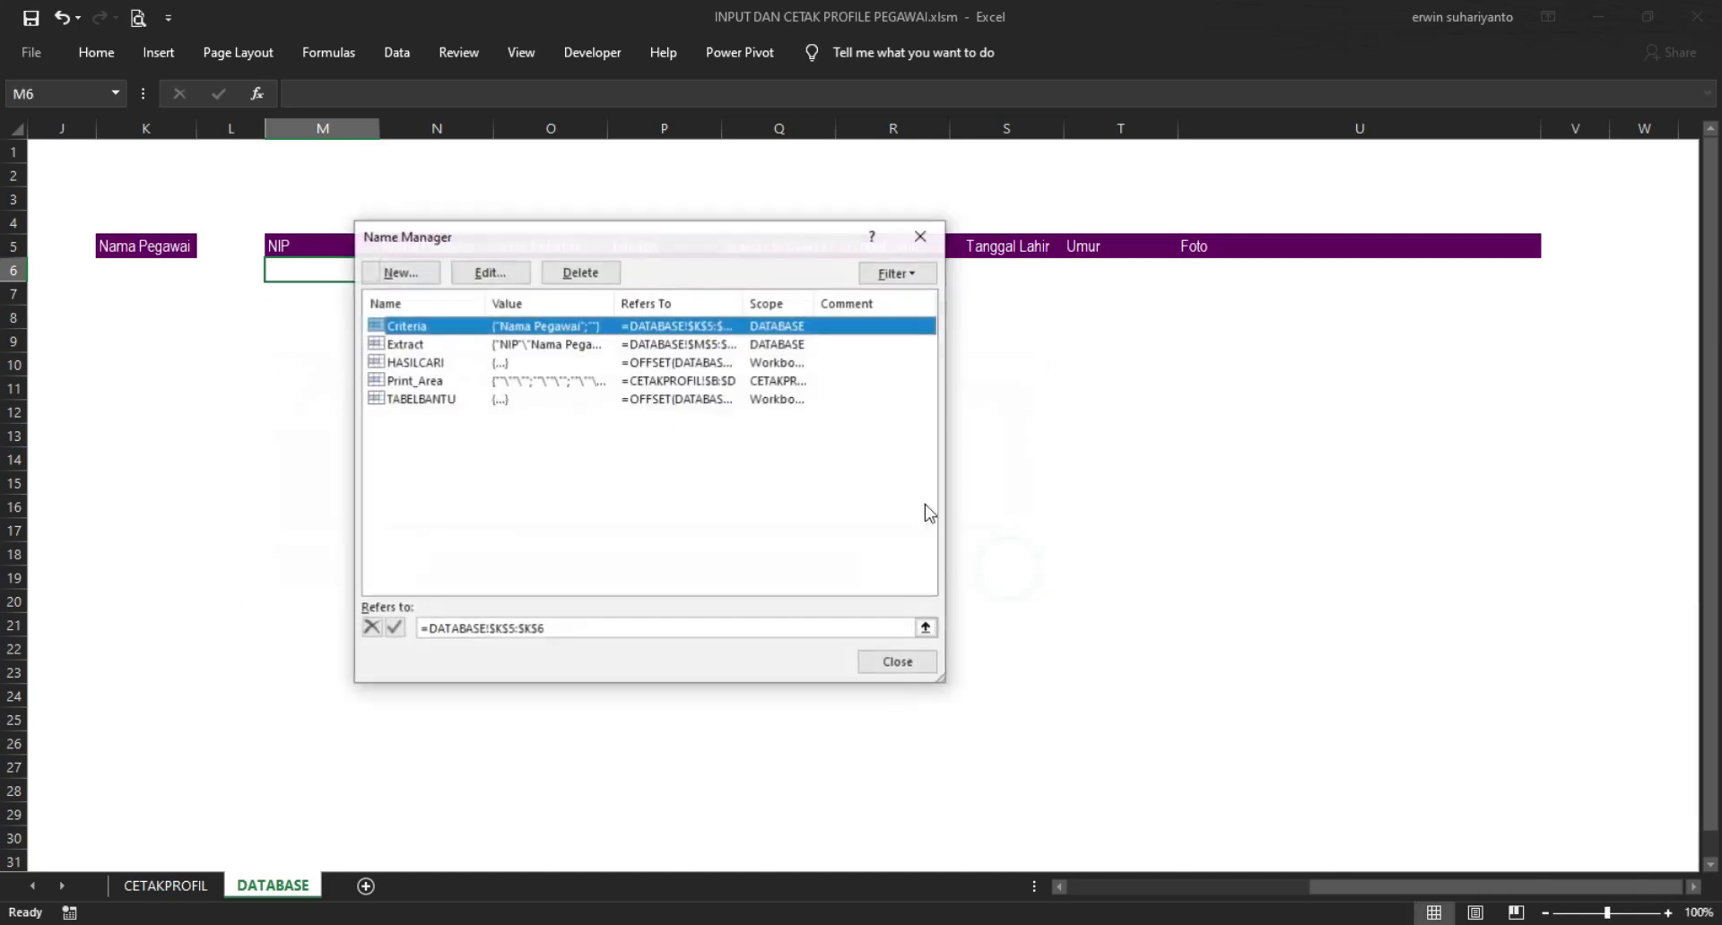
{"action": "left_click", "coordinate": [421, 362]}
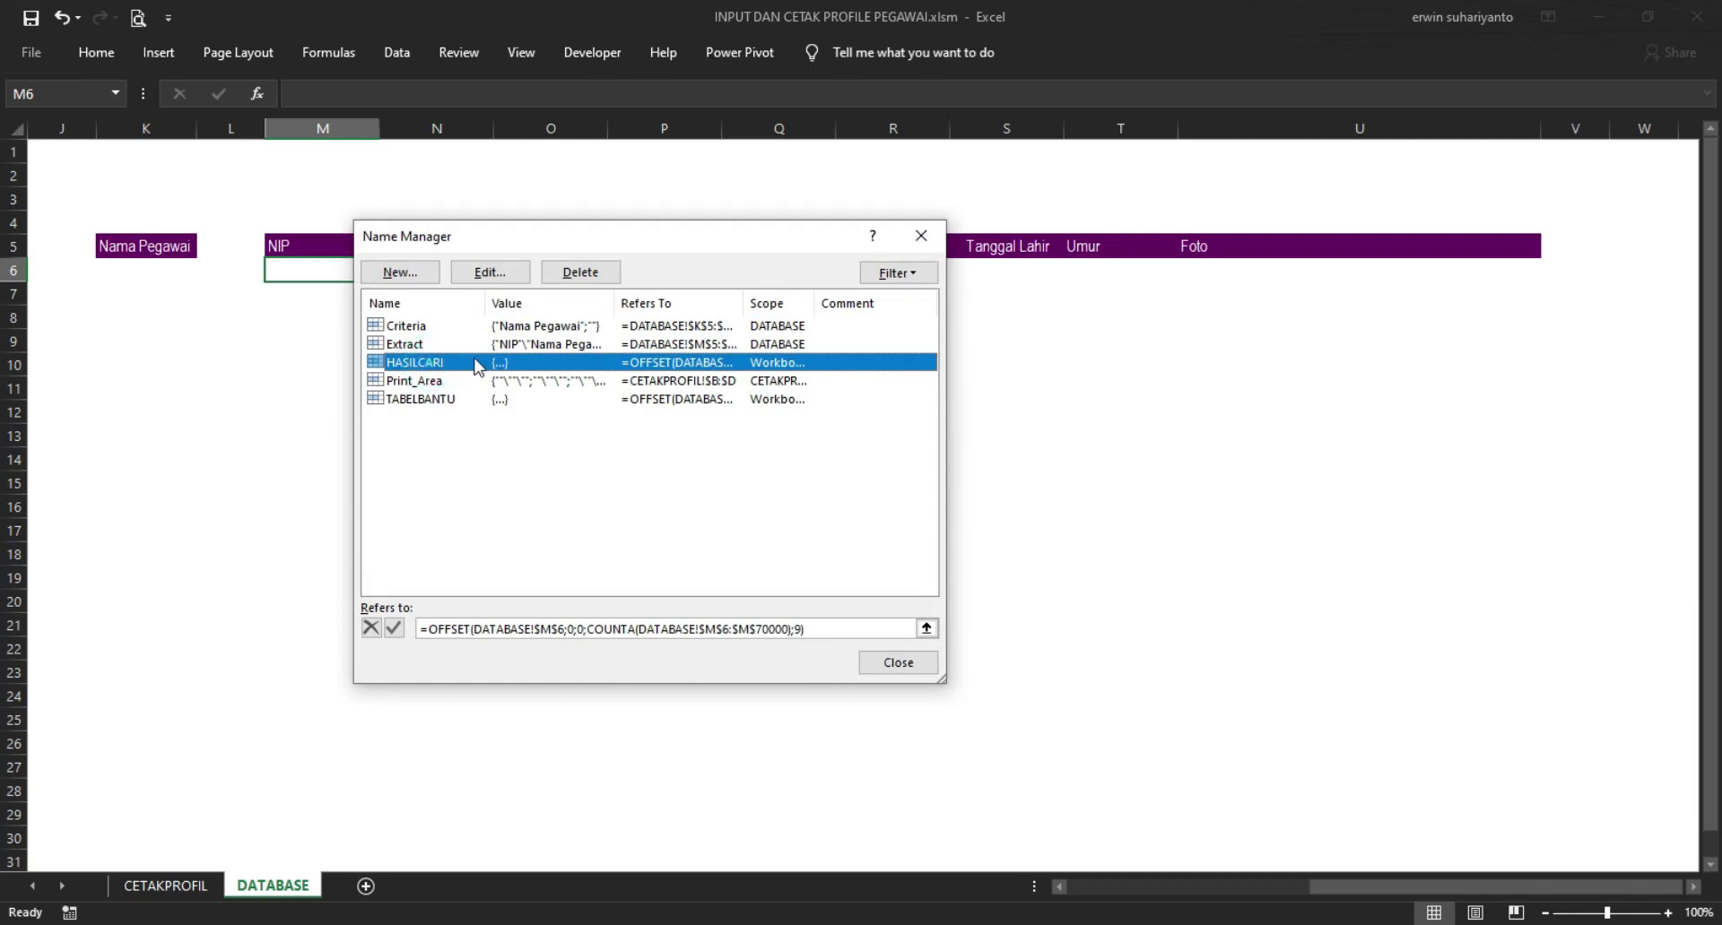
{"action": "left_click_drag", "start_coordinate": [527, 235], "coordinate": [480, 317]}
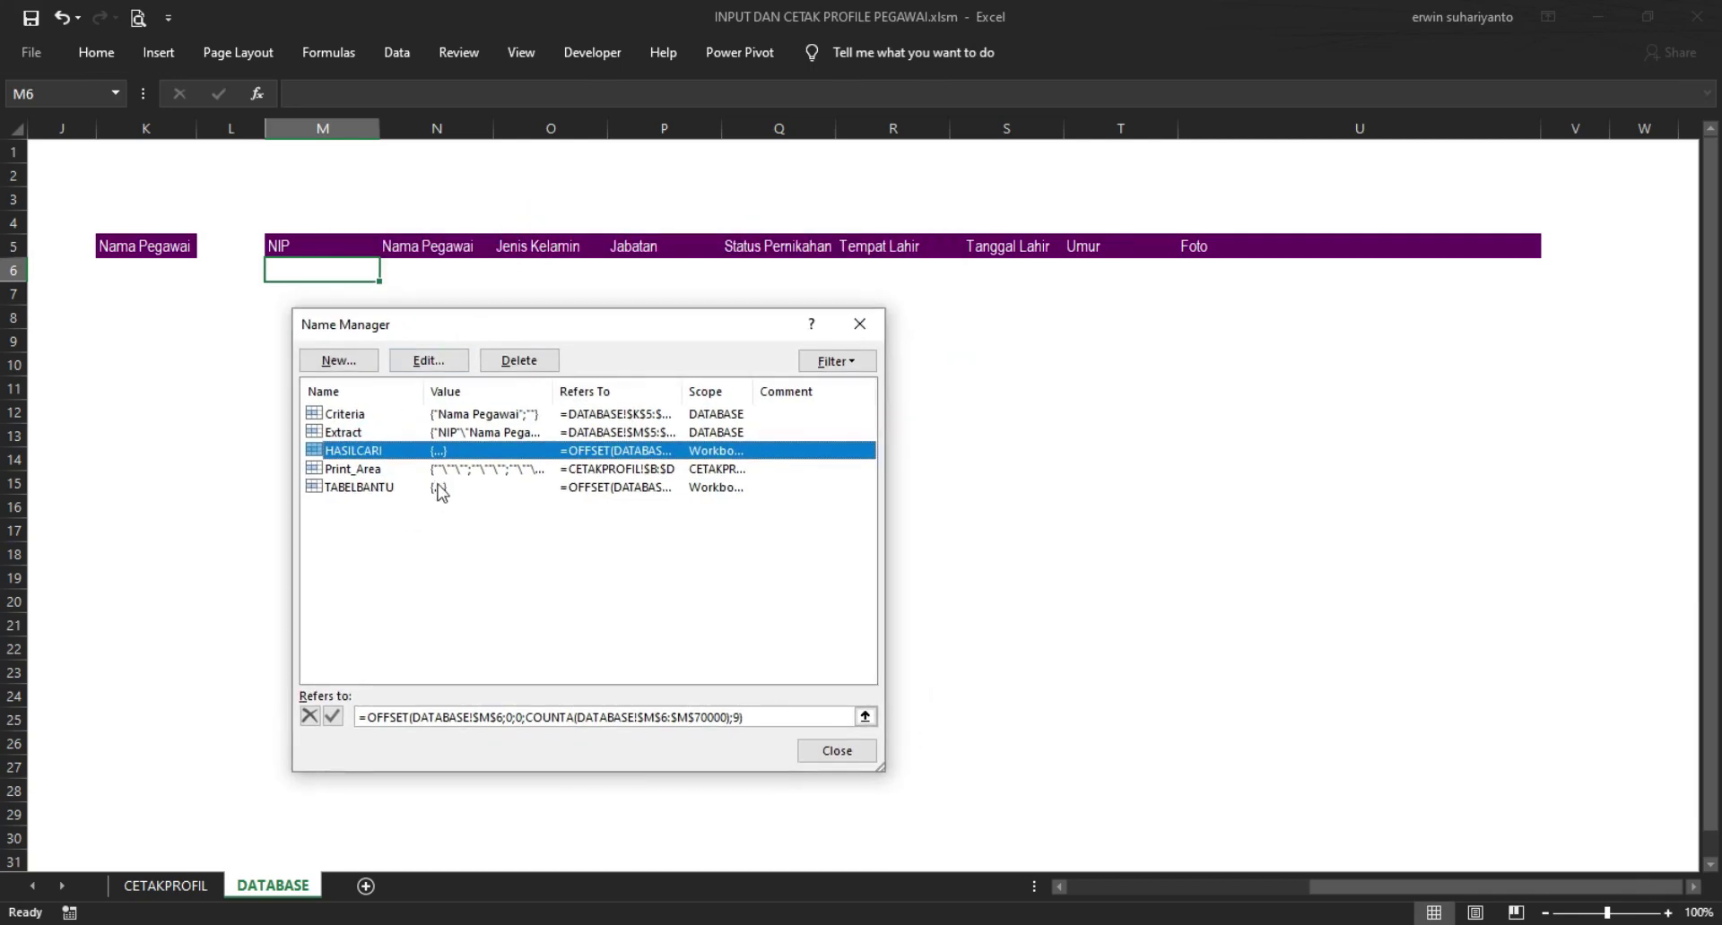
{"action": "left_click", "coordinate": [768, 717]}
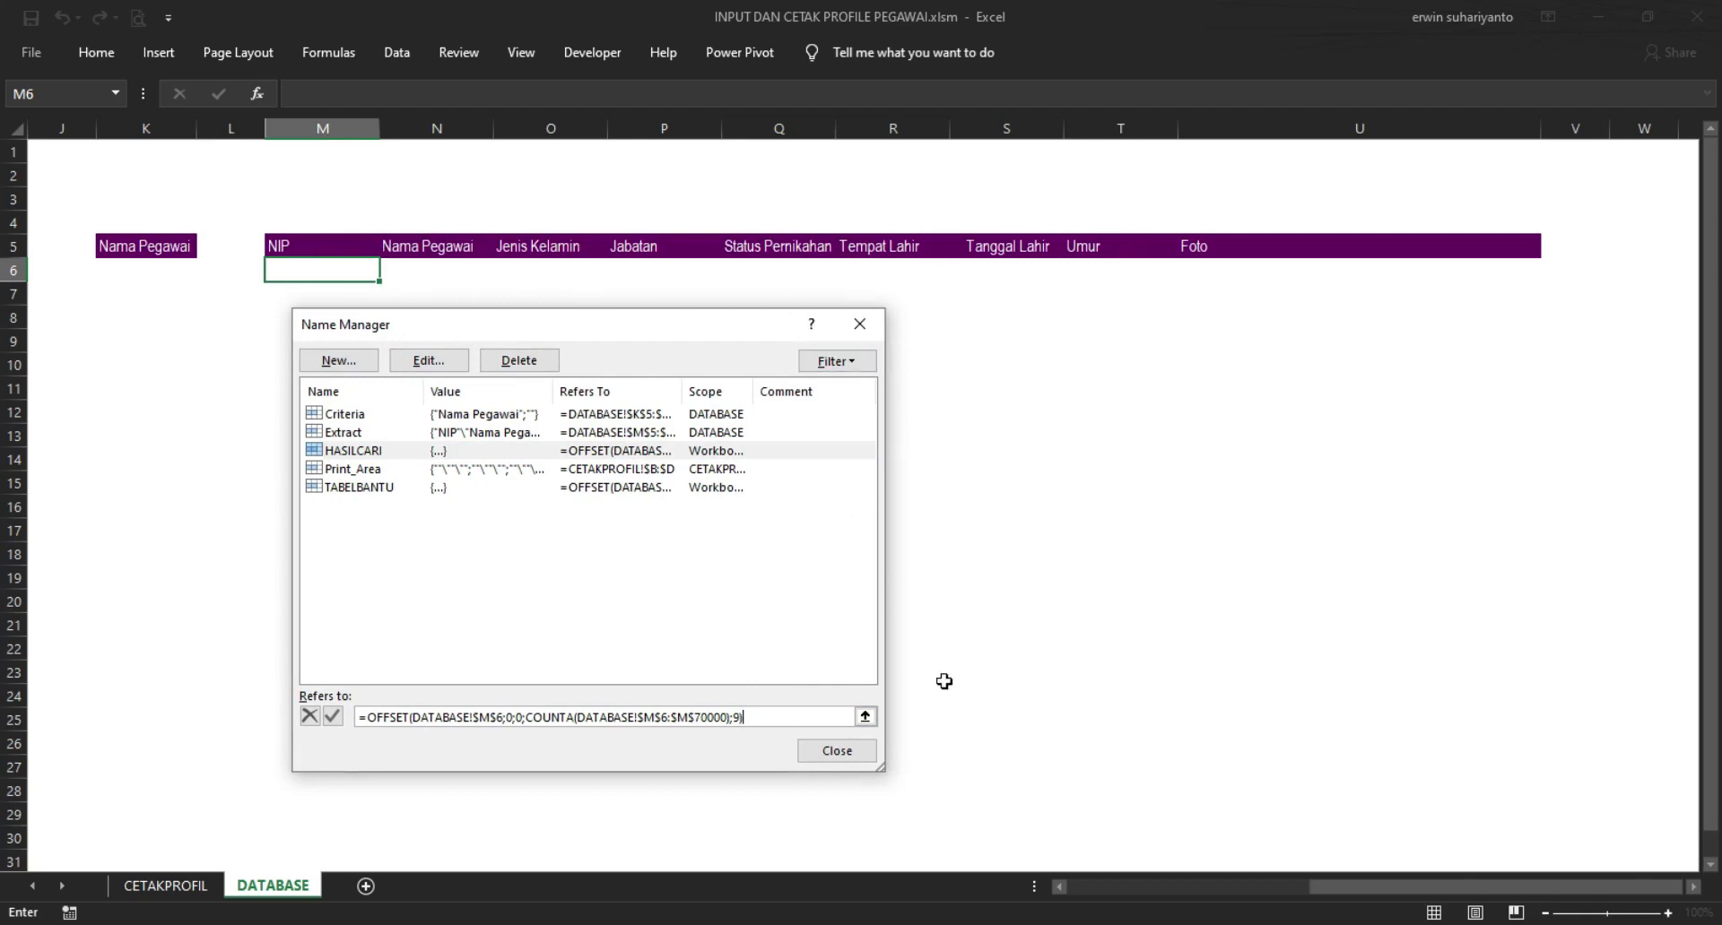
{"action": "left_click", "coordinate": [837, 750]}
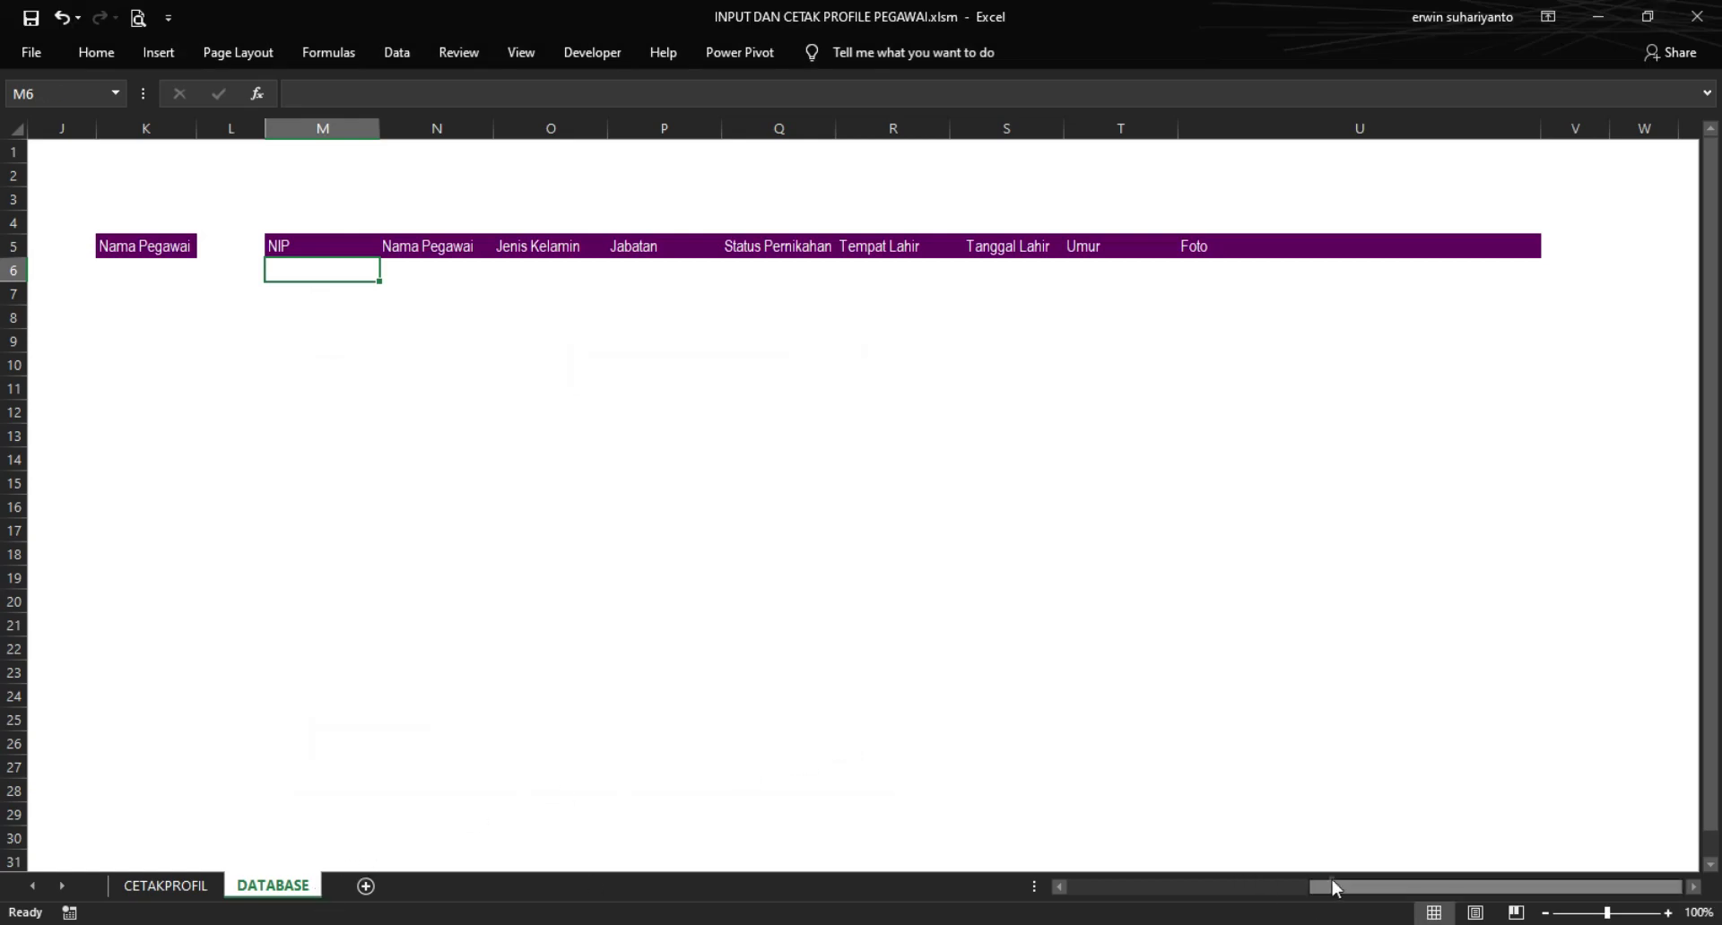
{"action": "left_click_drag", "start_coordinate": [1331, 879], "coordinate": [1085, 880]}
{"action": "left_click", "coordinate": [833, 743]}
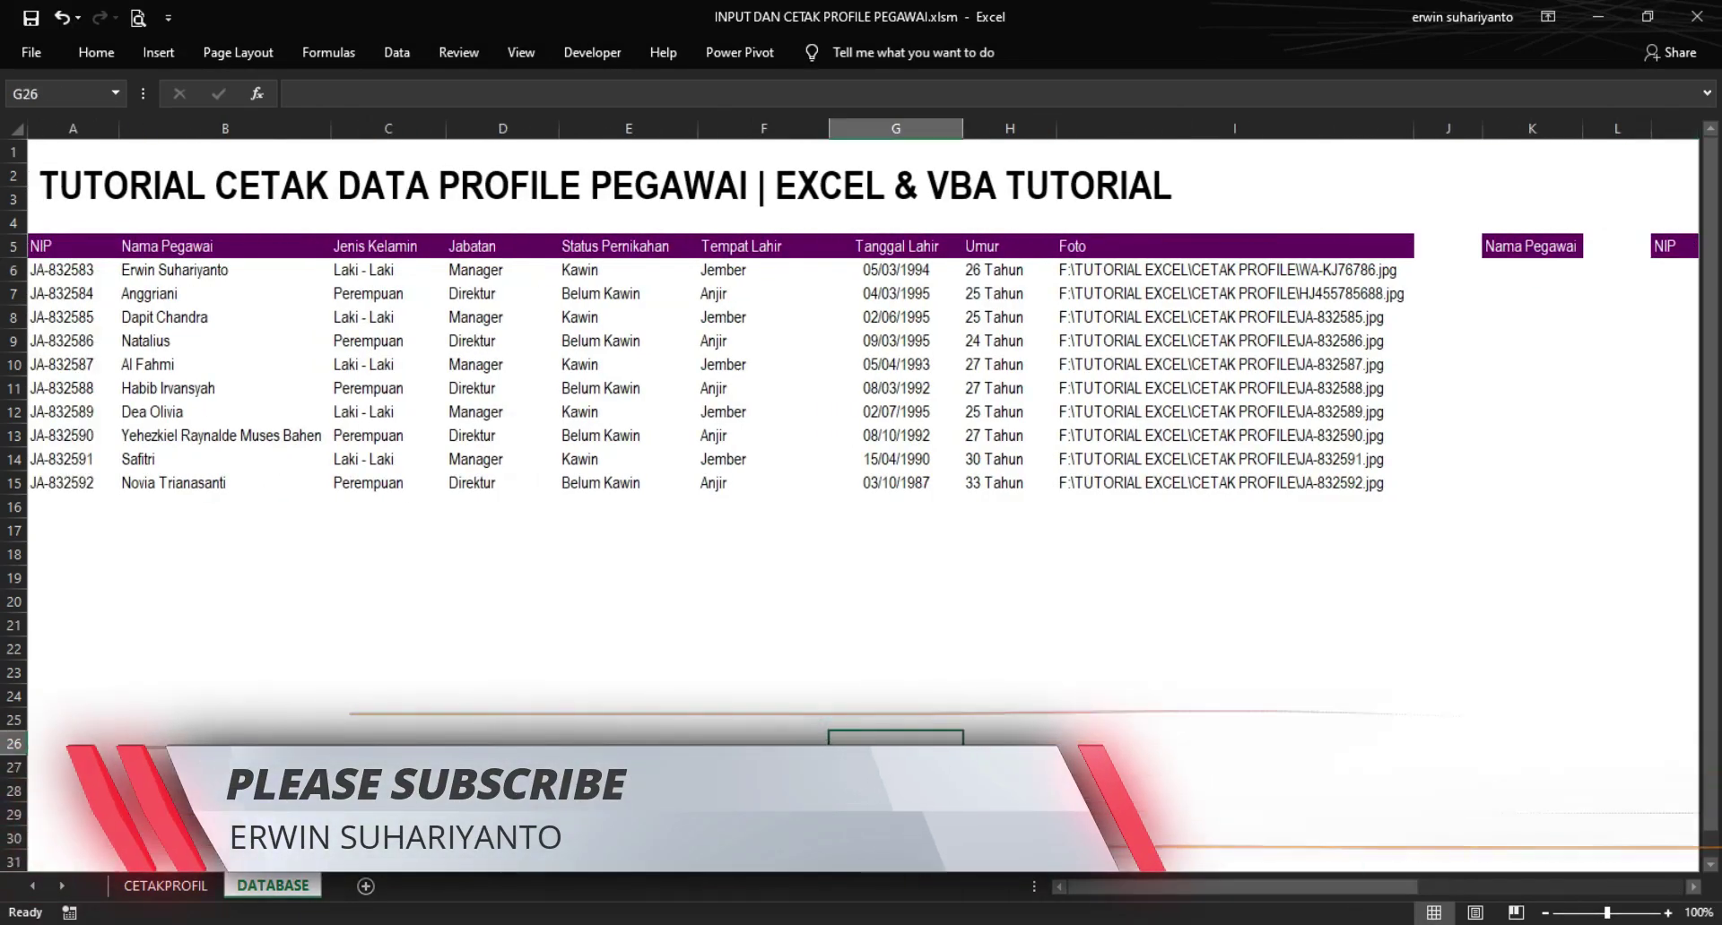
{"action": "left_click", "coordinate": [178, 888]}
{"action": "left_click", "coordinate": [1012, 755]}
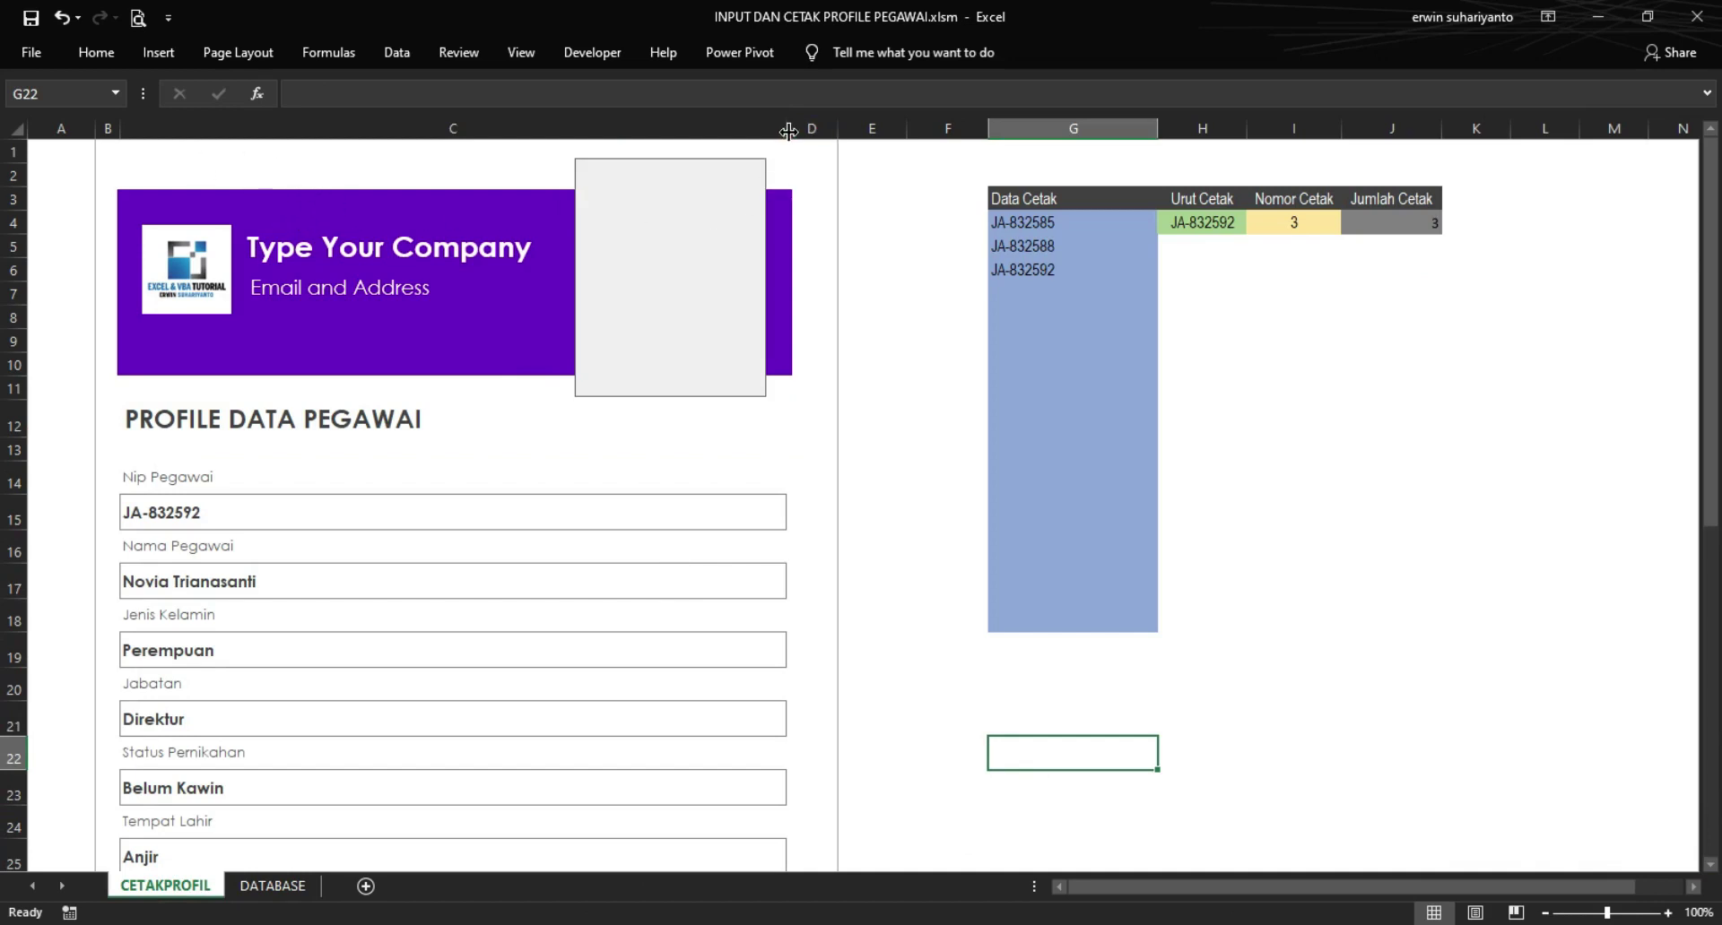
{"action": "left_click_drag", "start_coordinate": [838, 129], "coordinate": [827, 136]}
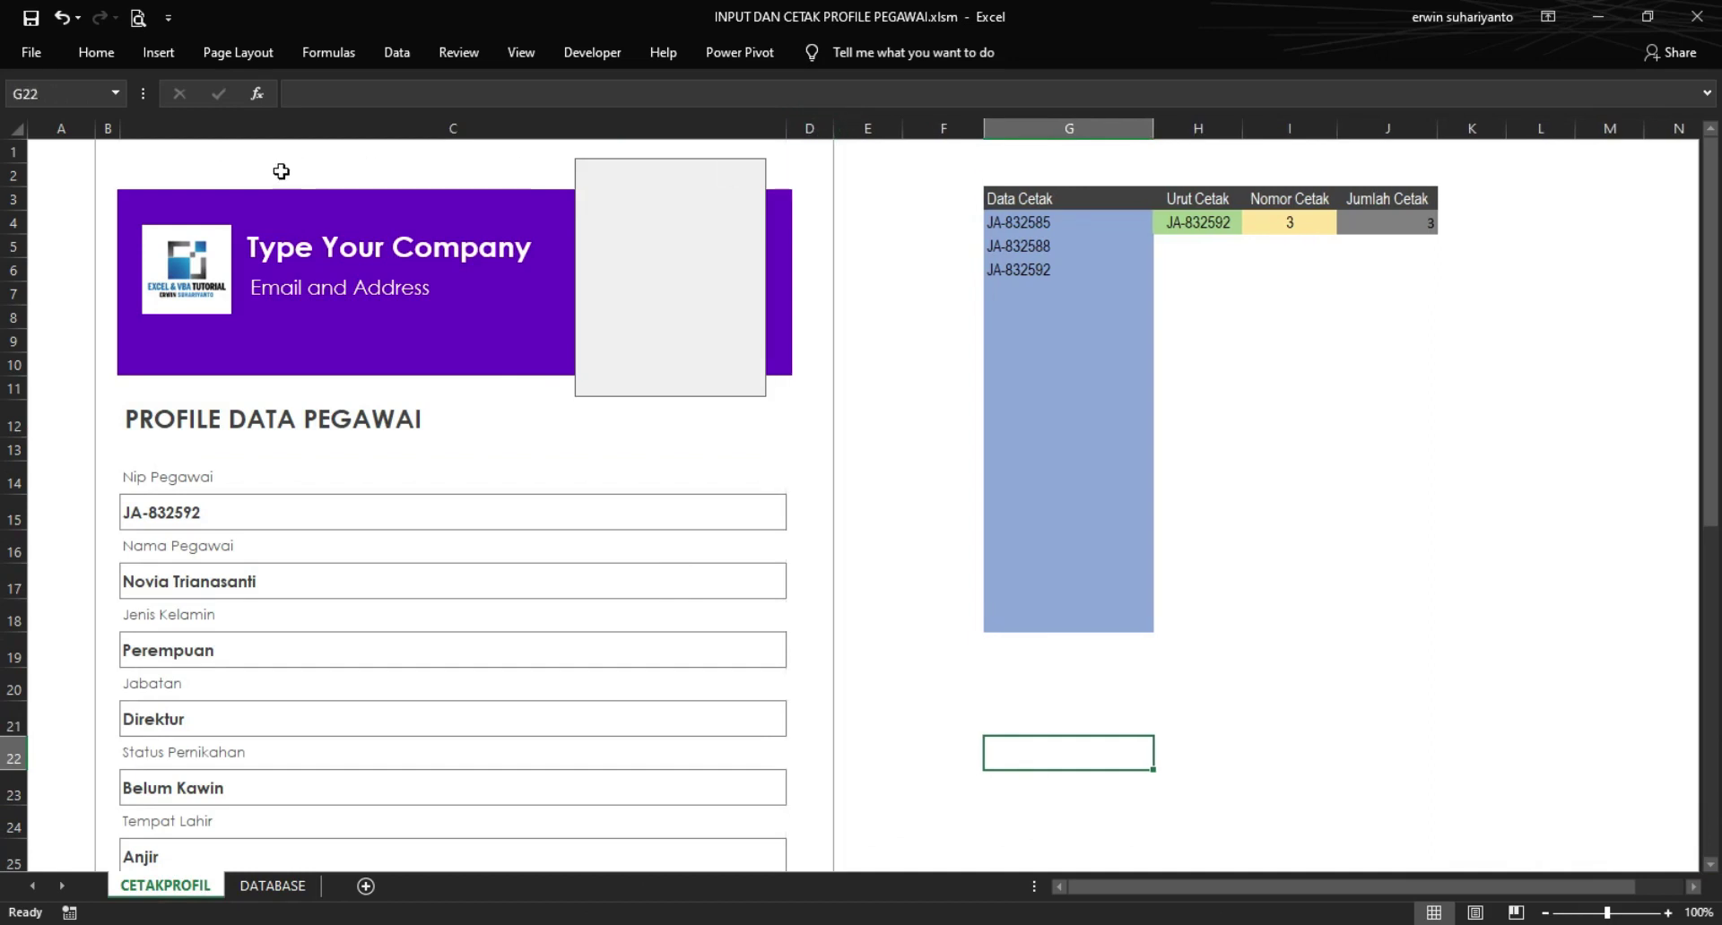
{"action": "left_click", "coordinate": [109, 127]}
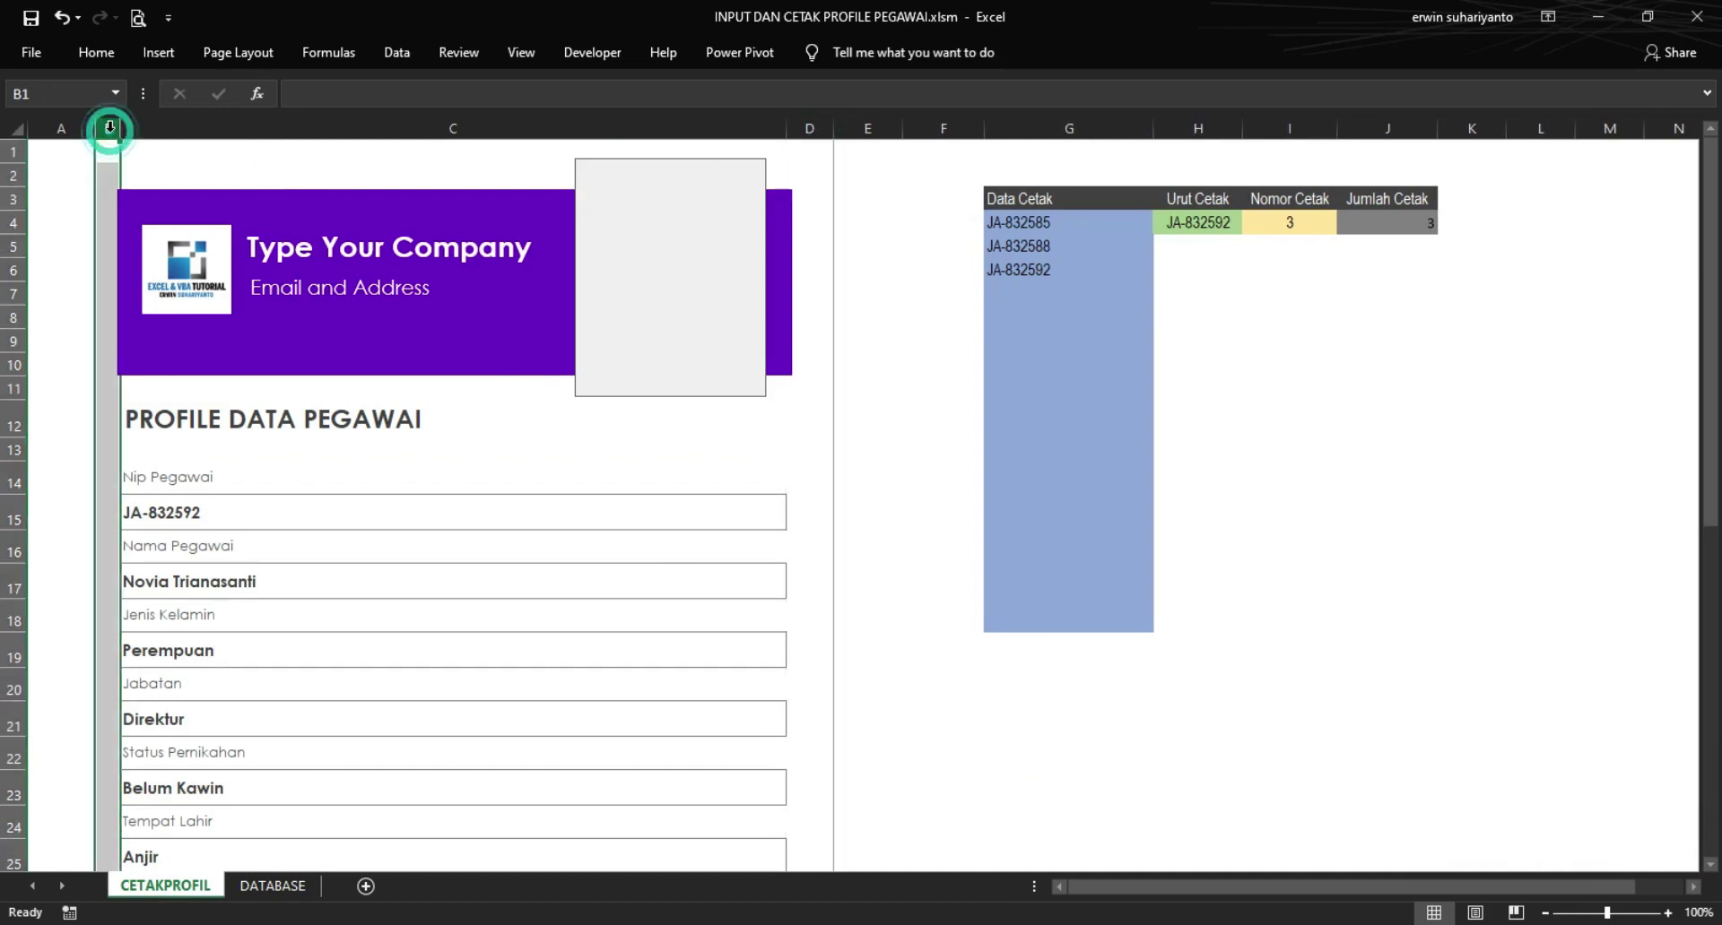
{"action": "left_click", "coordinate": [53, 294]}
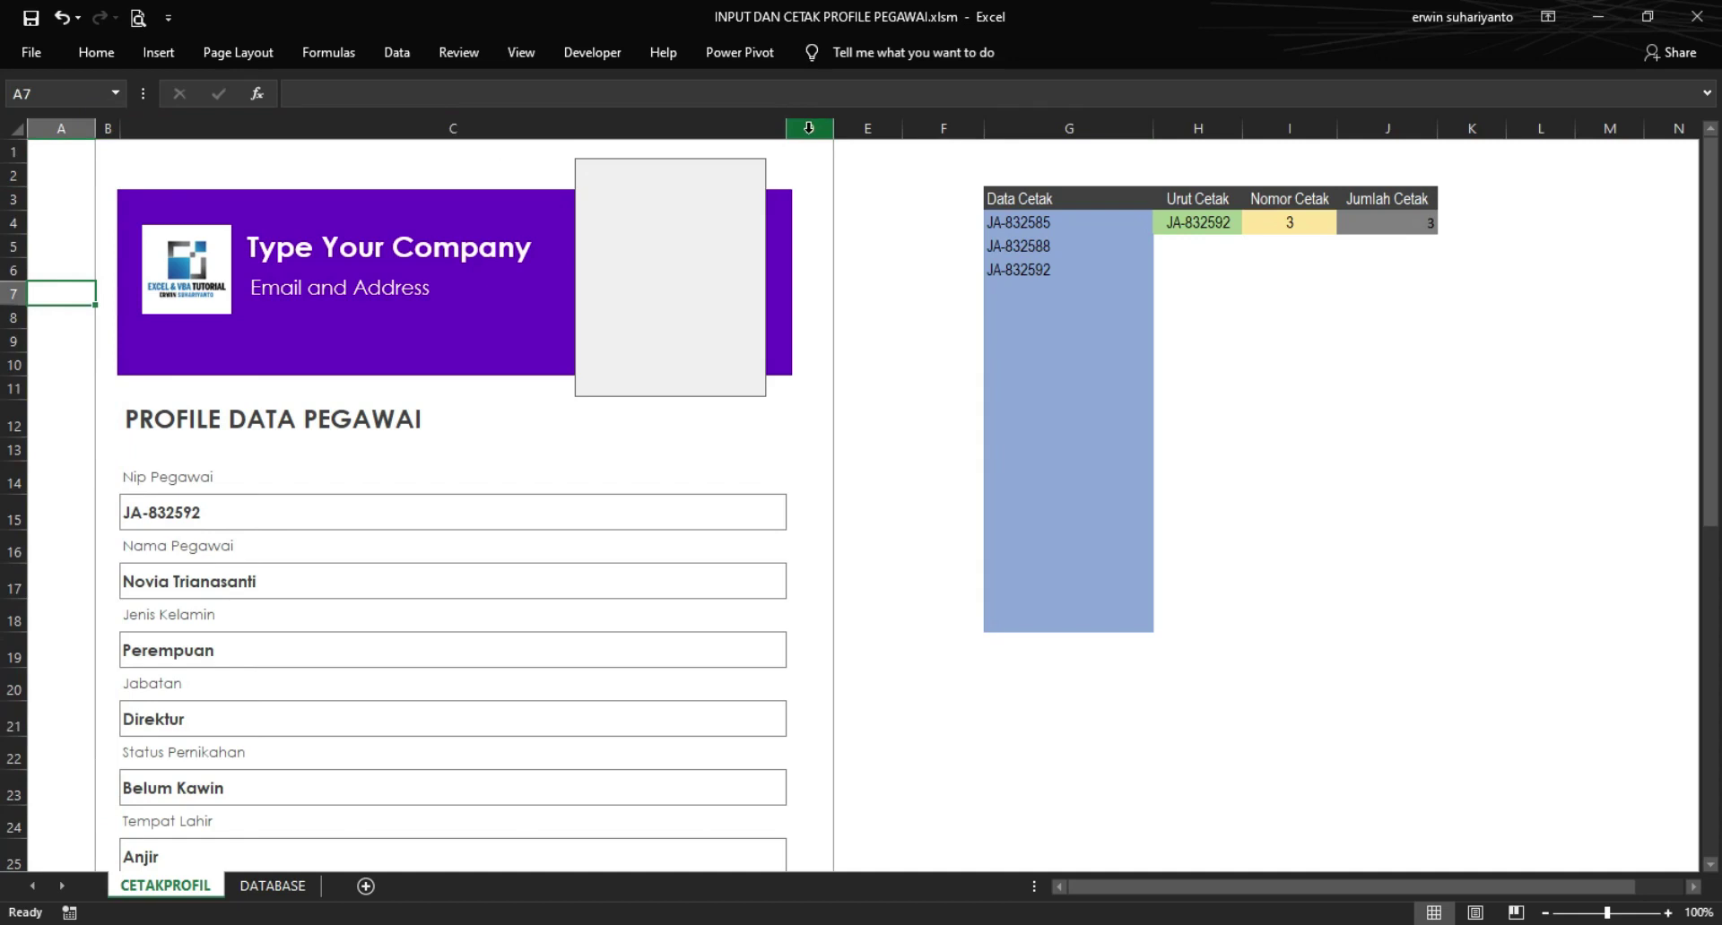
{"action": "left_click", "coordinate": [807, 127]}
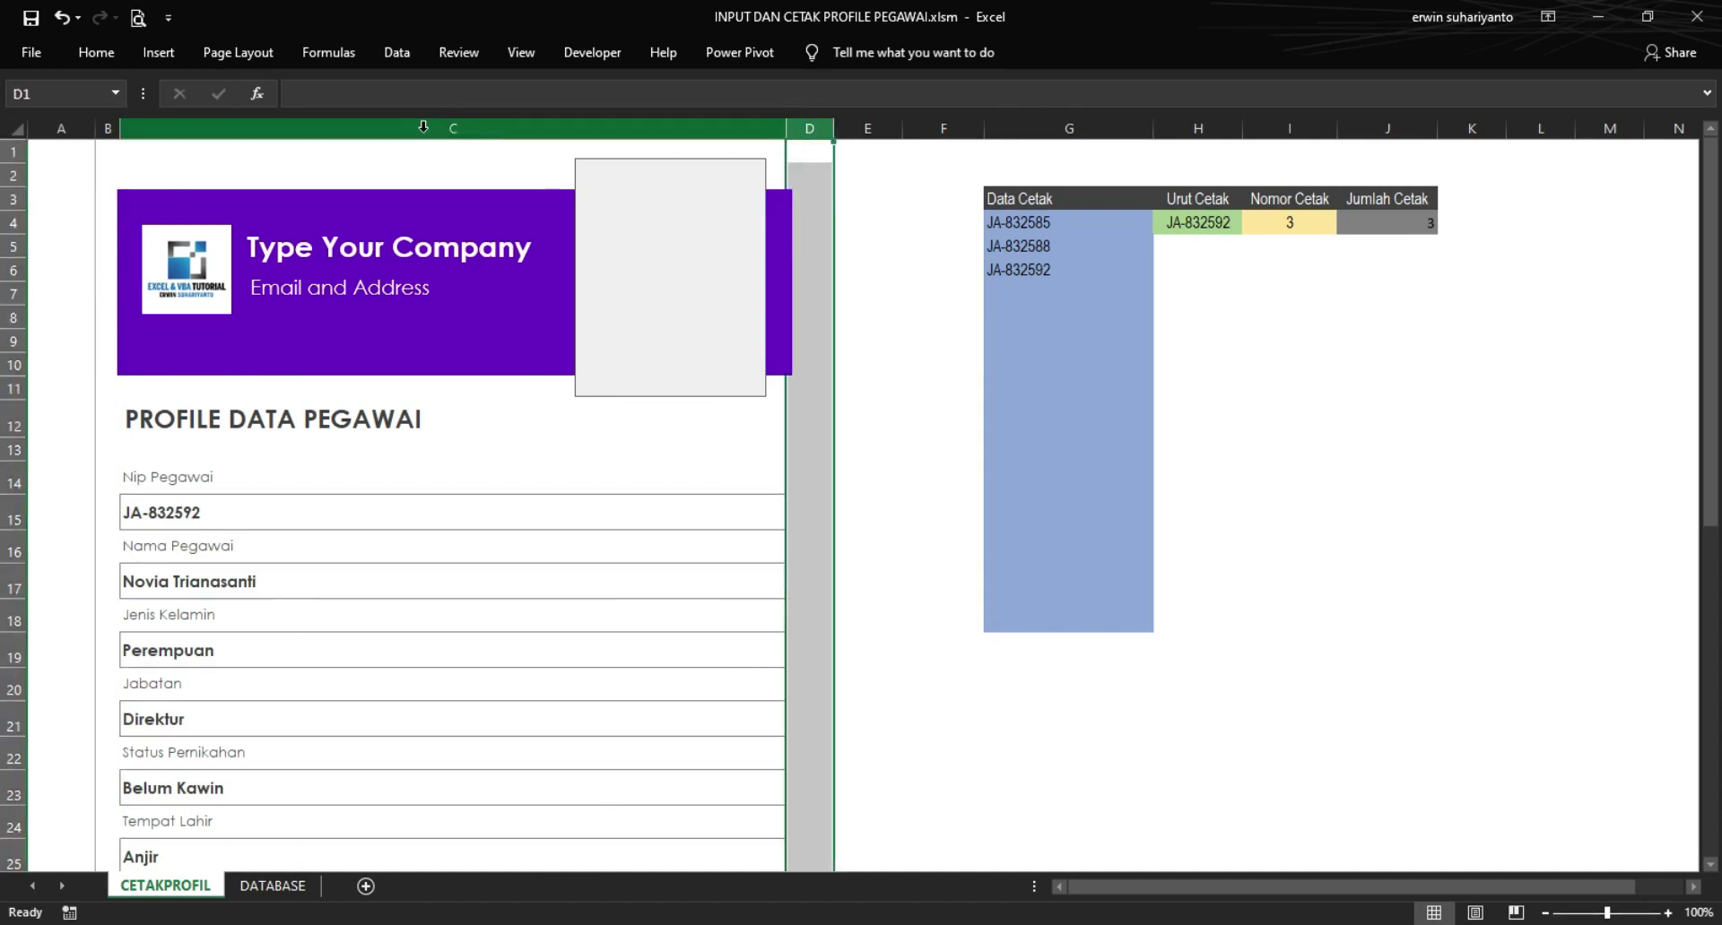
{"action": "left_click", "coordinate": [424, 127]}
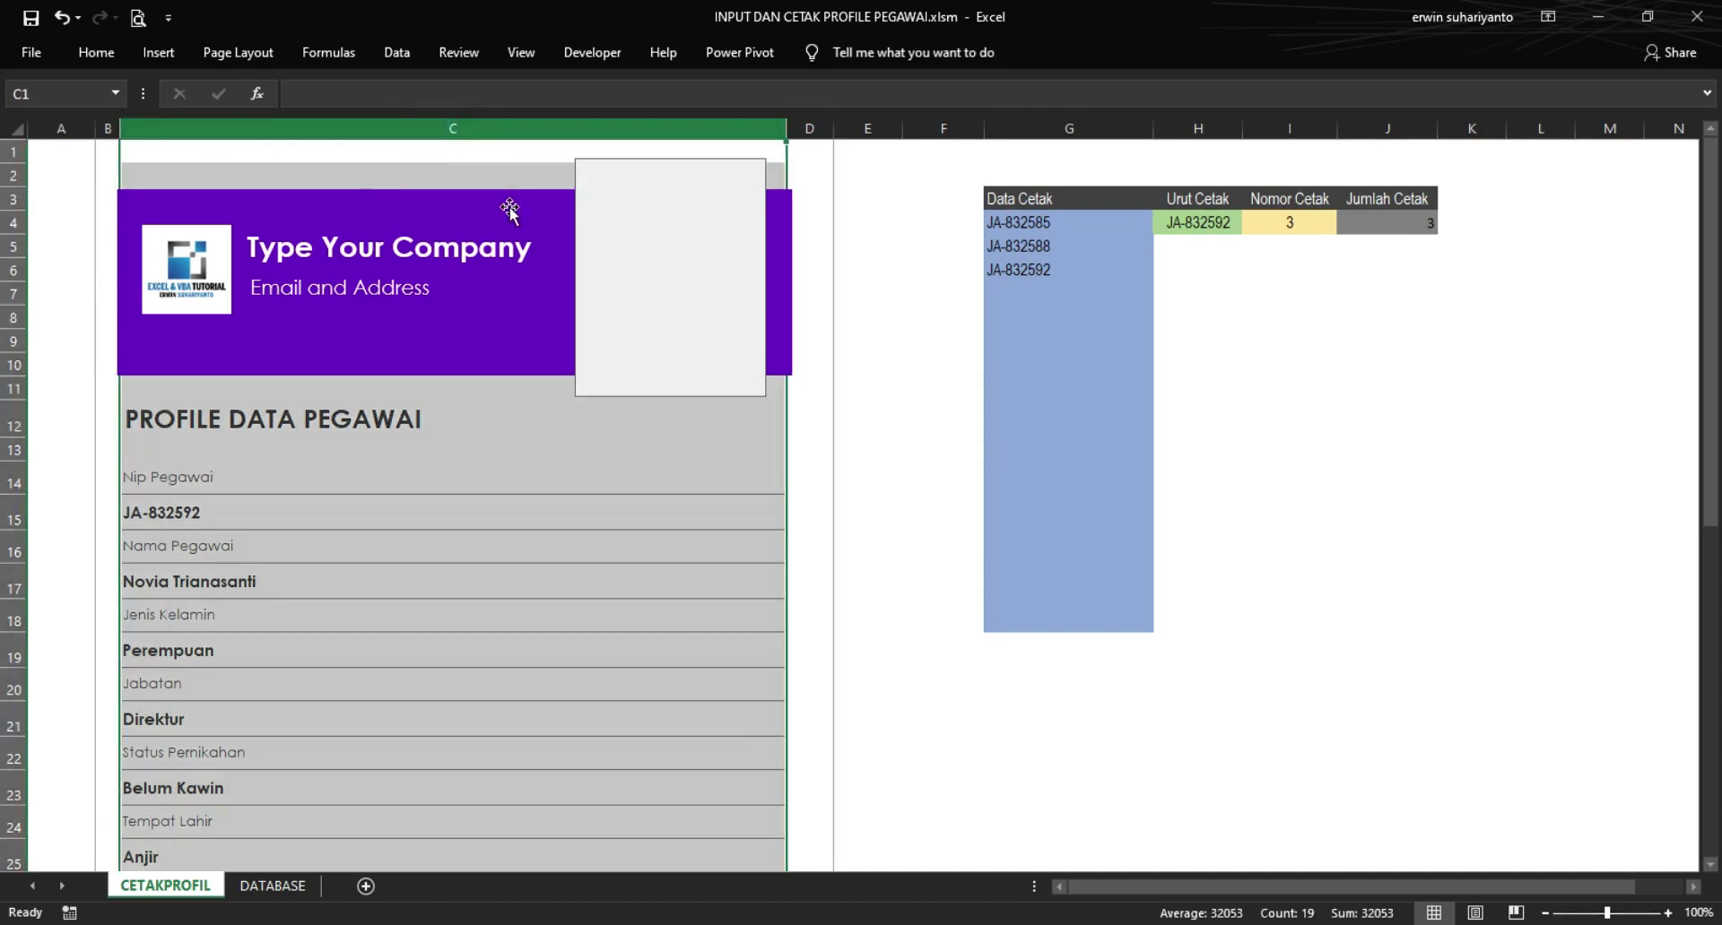
{"action": "left_click", "coordinate": [138, 194]}
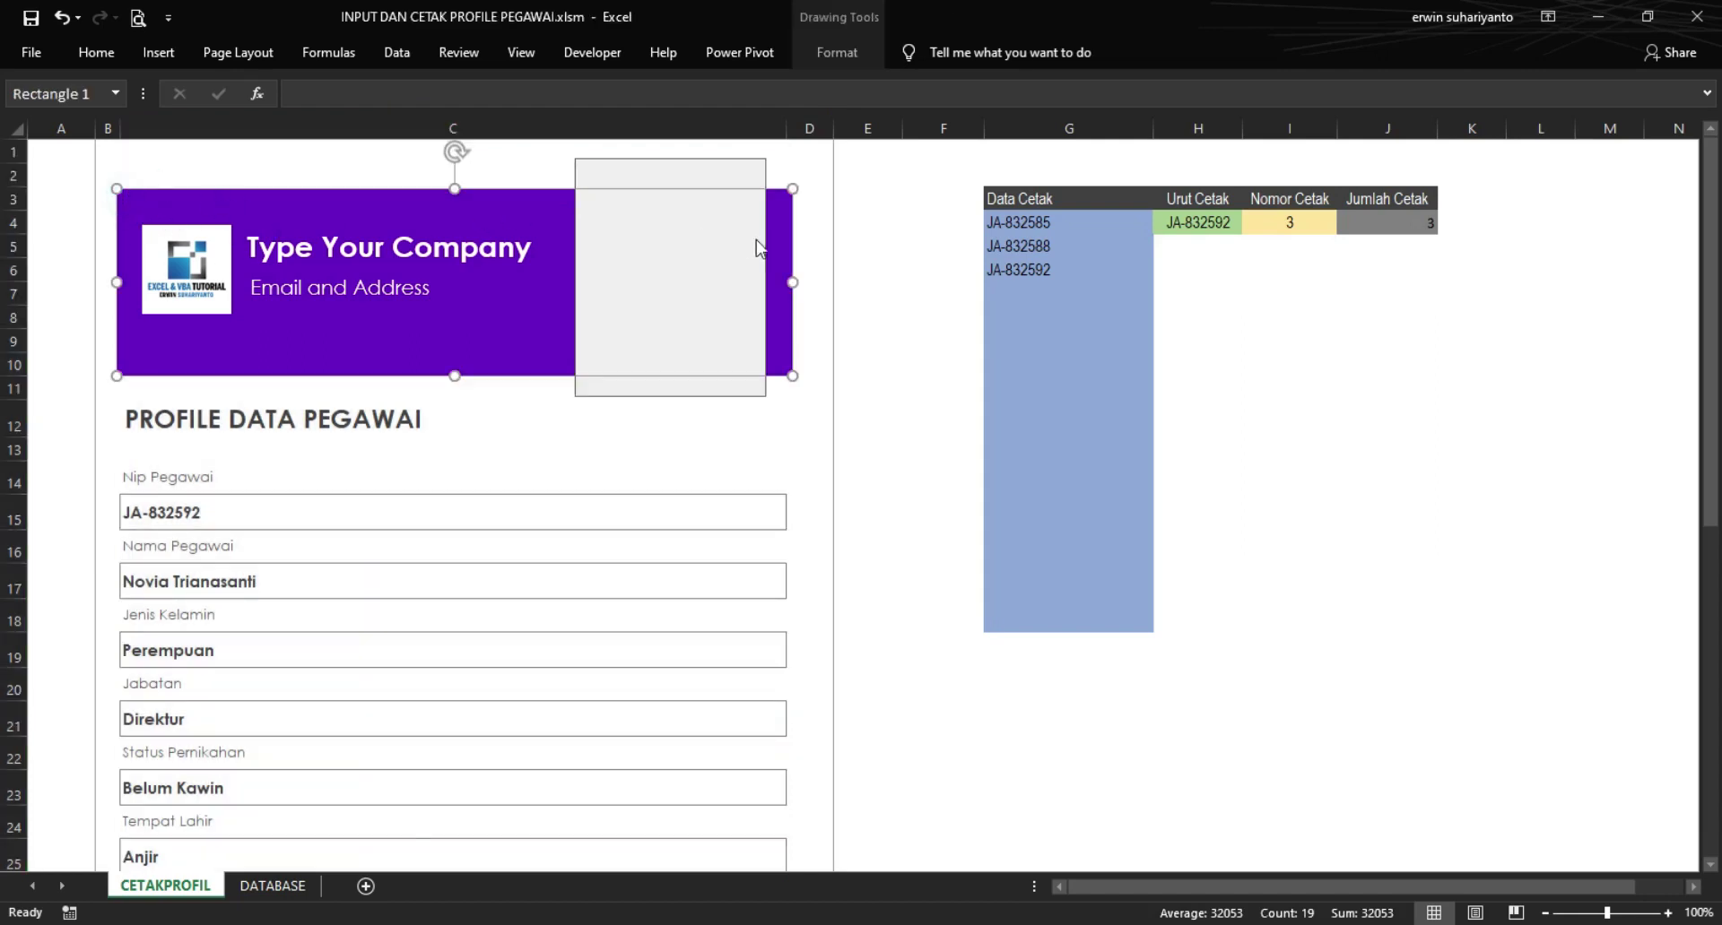
{"action": "left_click", "coordinate": [158, 54]}
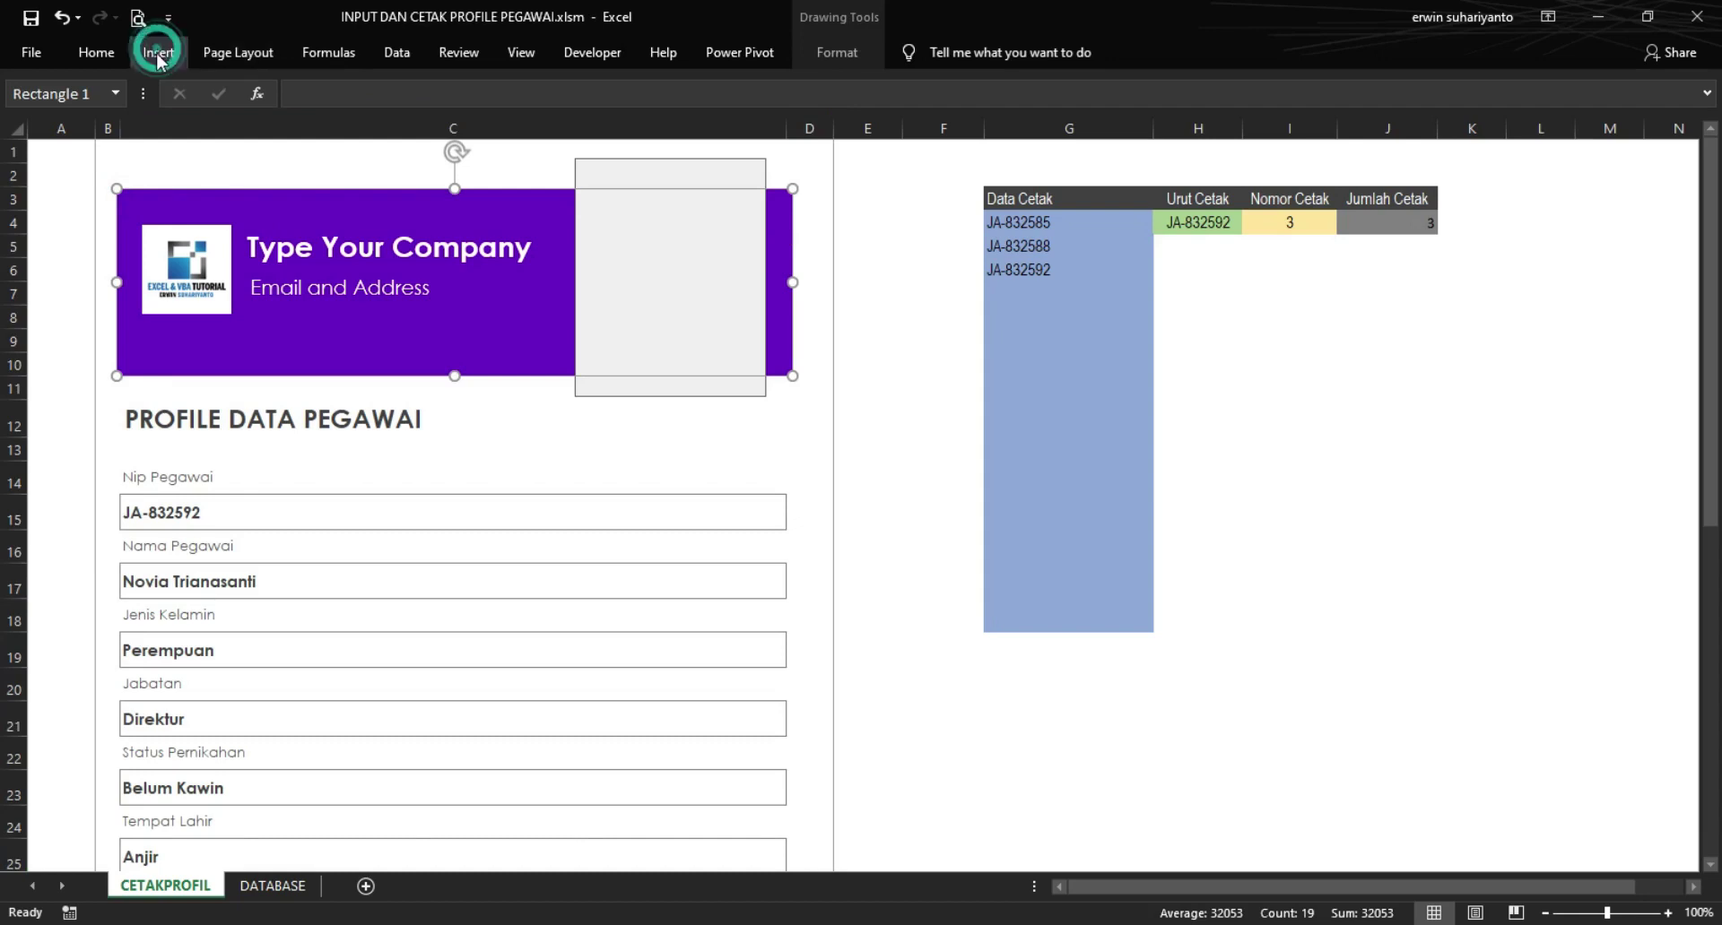
{"action": "left_click", "coordinate": [316, 109]}
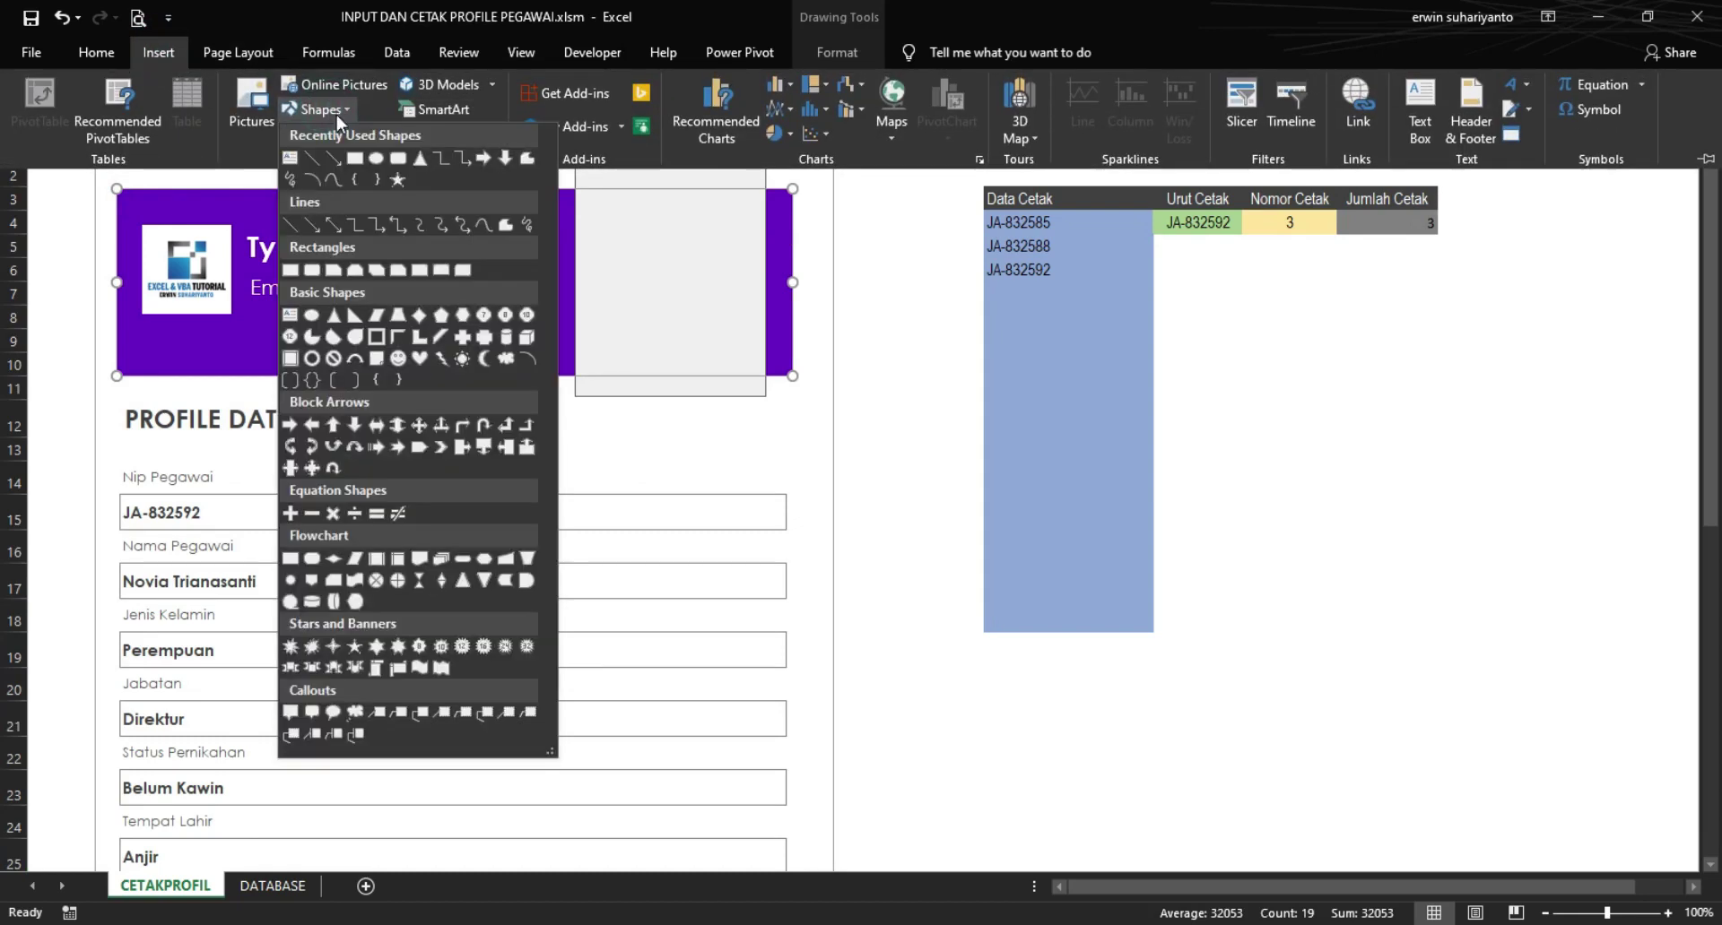
{"action": "left_click", "coordinate": [356, 159]}
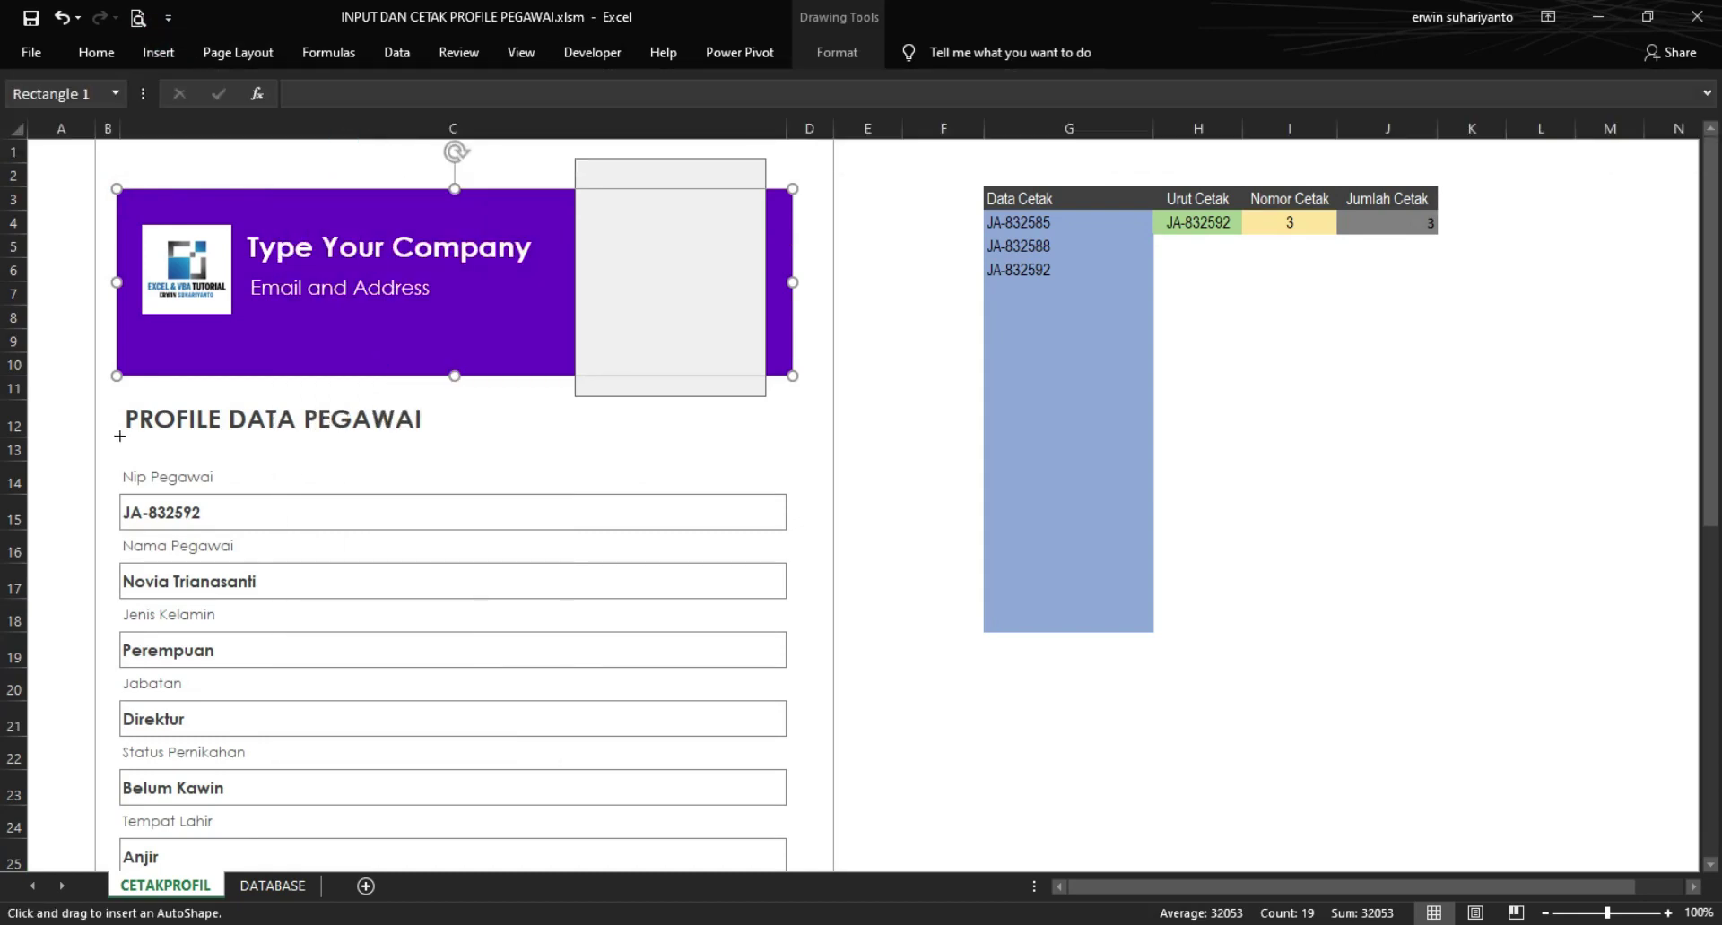
{"action": "left_click_drag", "start_coordinate": [119, 436], "coordinate": [793, 594]}
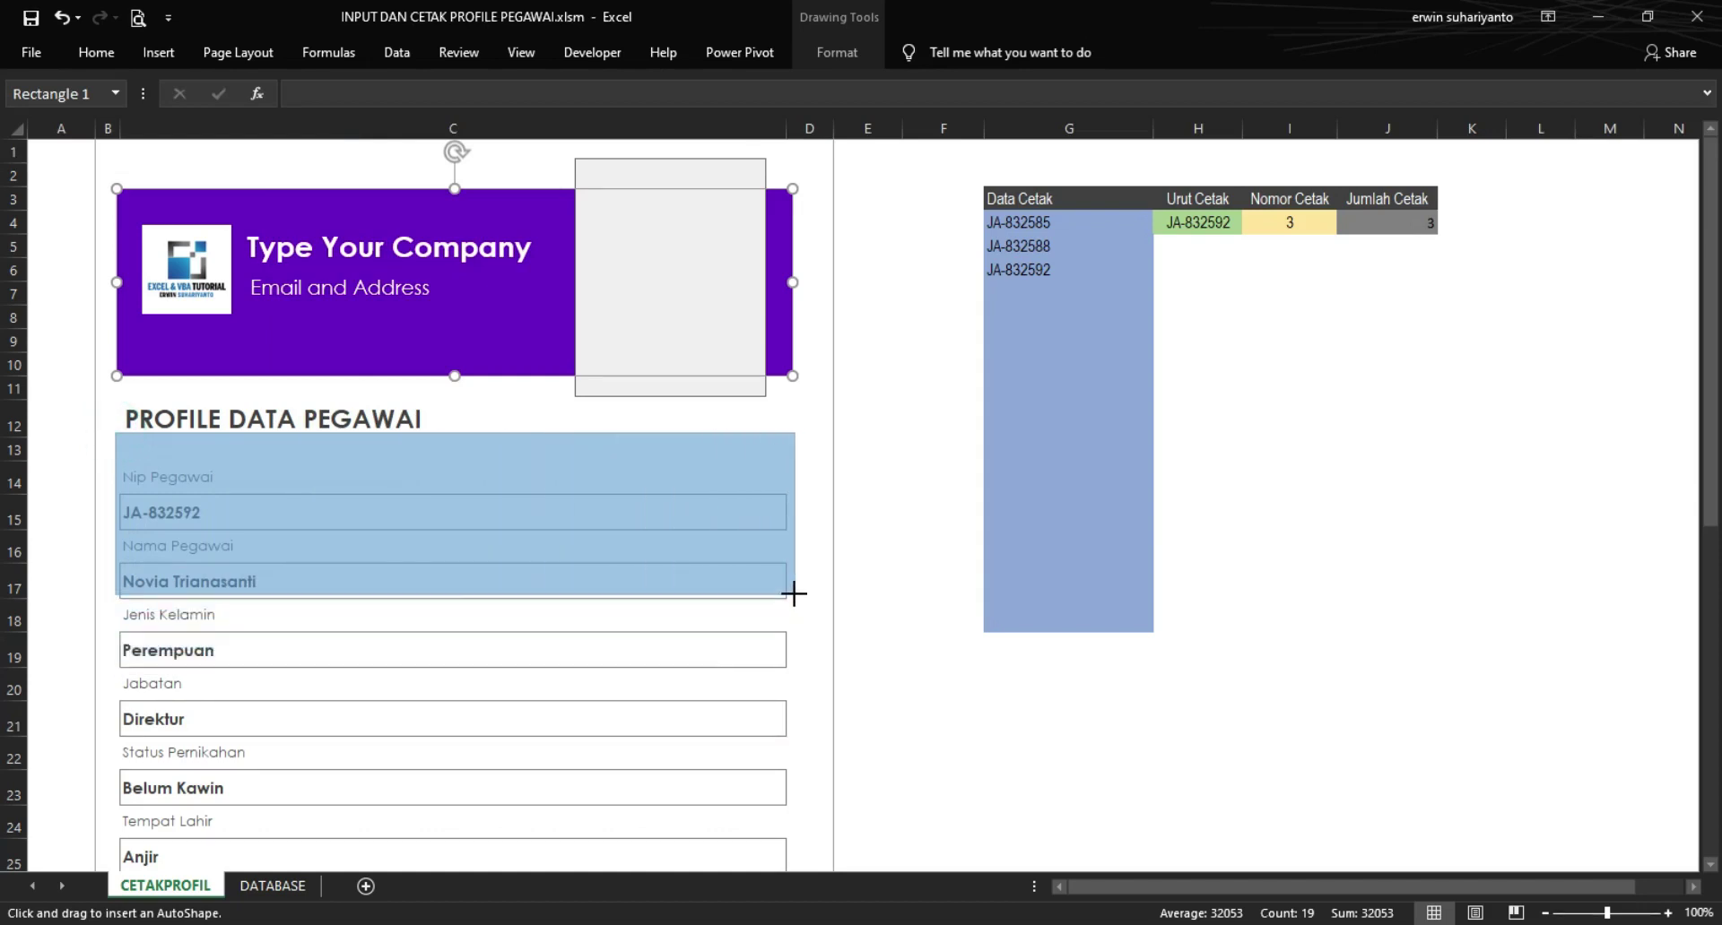
{"action": "mouse_move", "coordinate": [610, 544]}
{"action": "left_mouse_down"}
{"action": "mouse_move", "coordinate": [610, 311]}
{"action": "mouse_move", "coordinate": [585, 605]}
{"action": "left_mouse_up"}
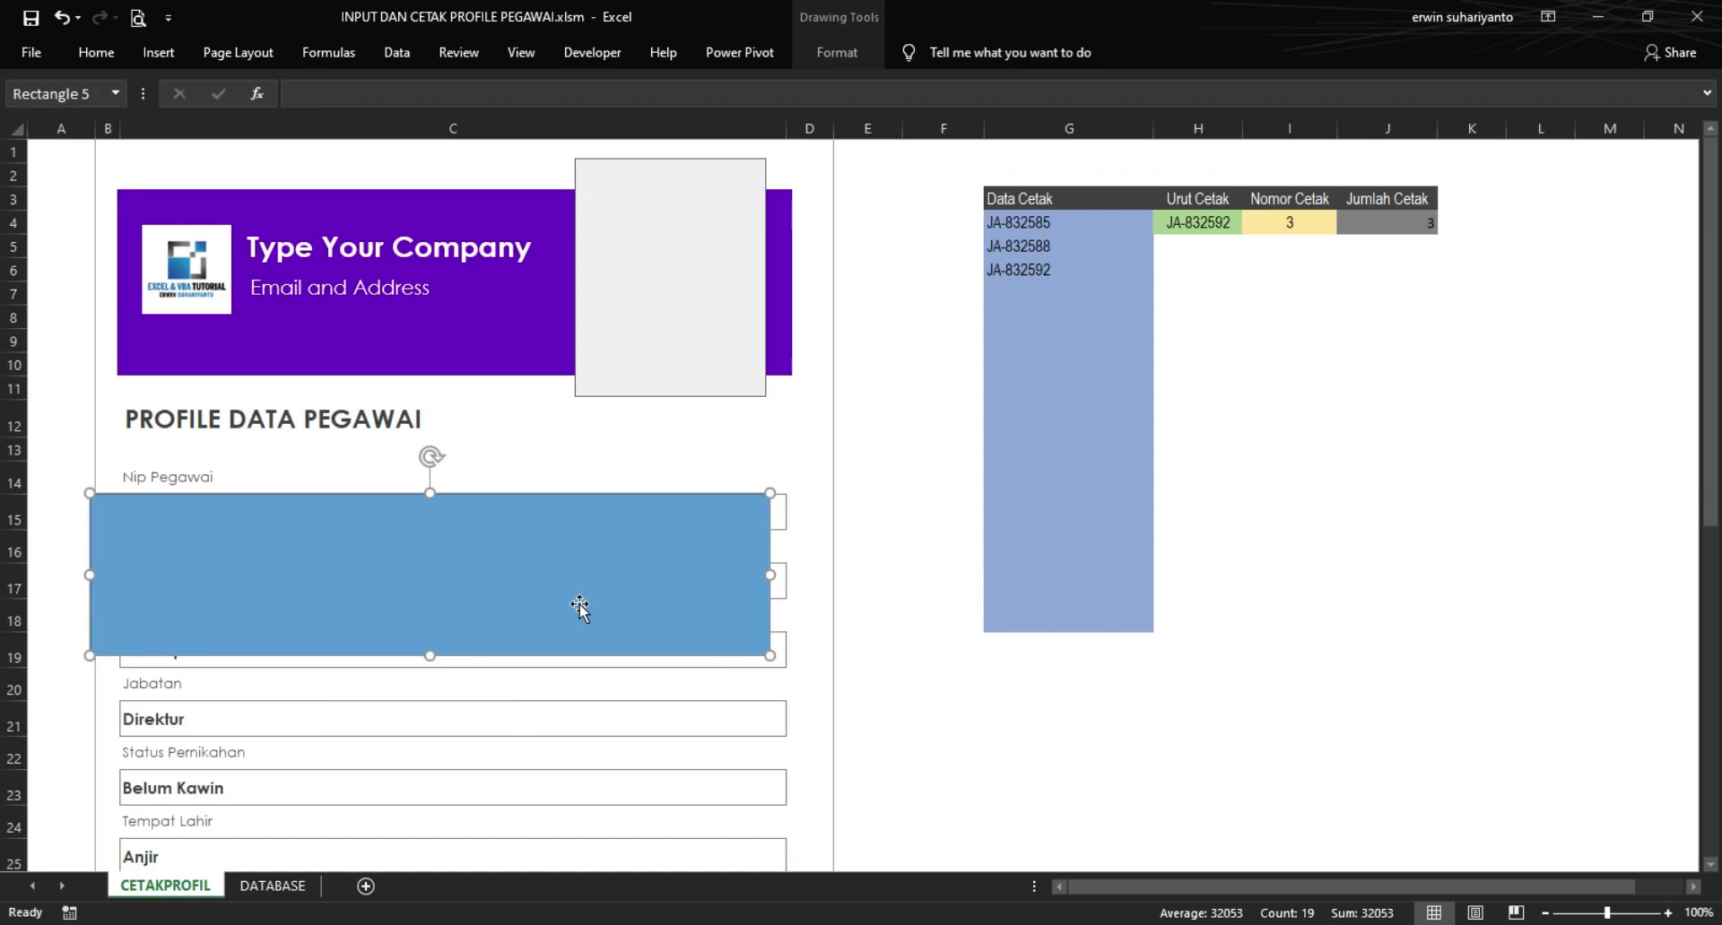
{"action": "key", "text": "Delete"}
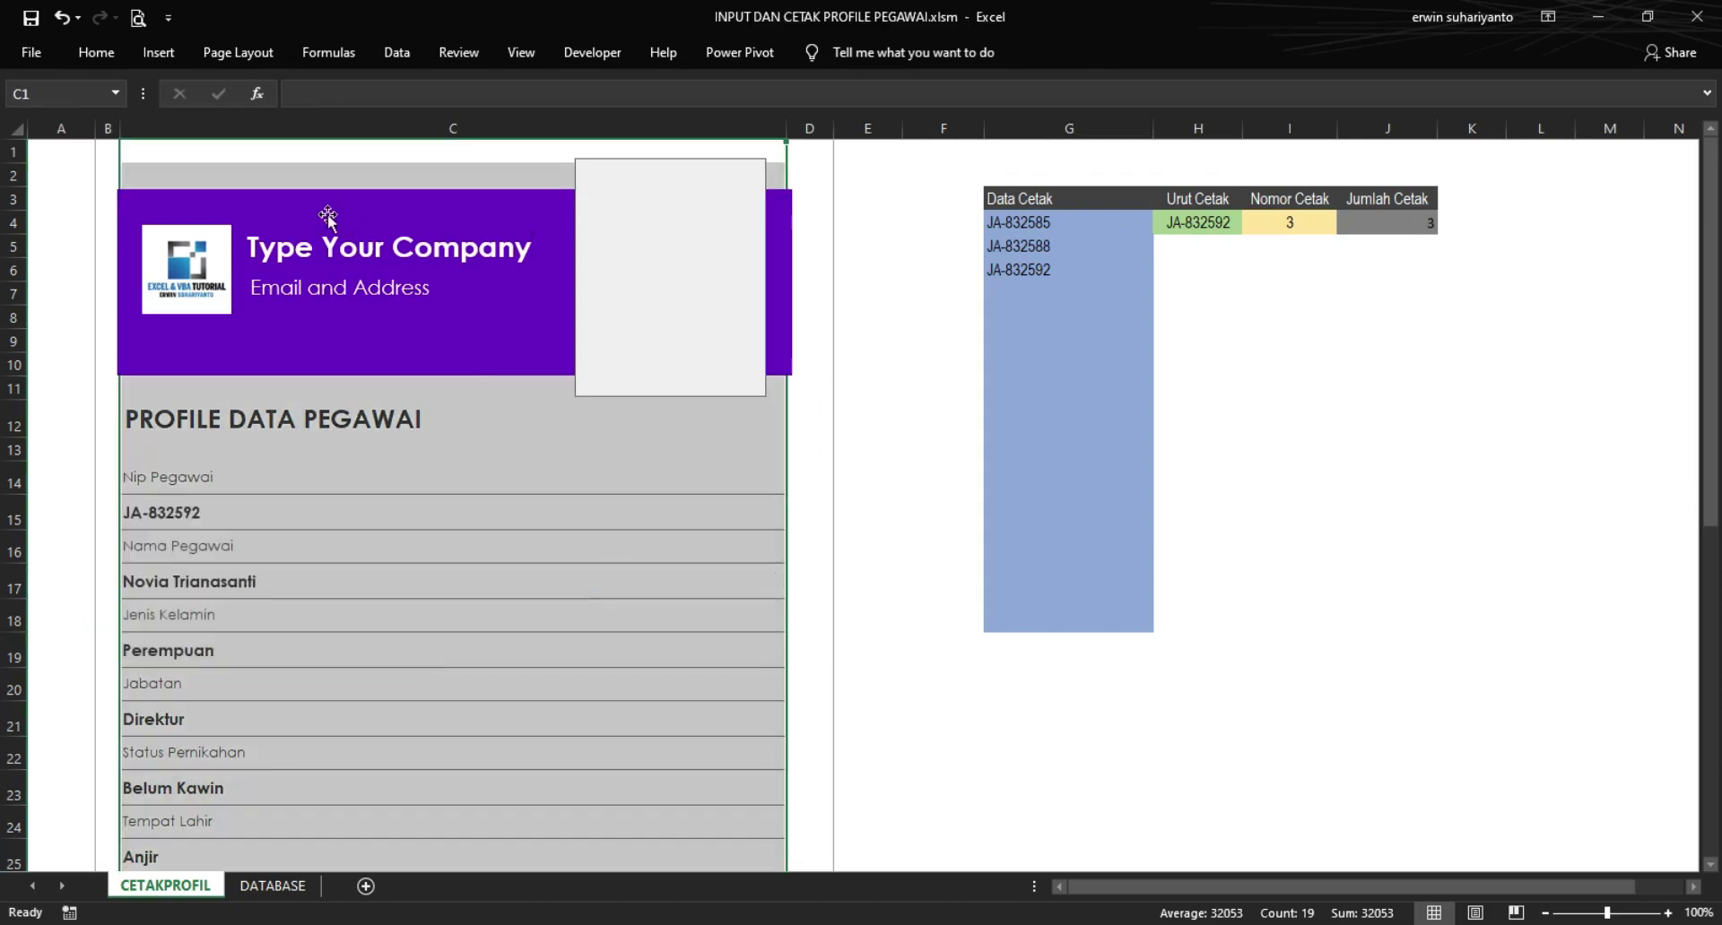
{"action": "left_click", "coordinate": [801, 429]}
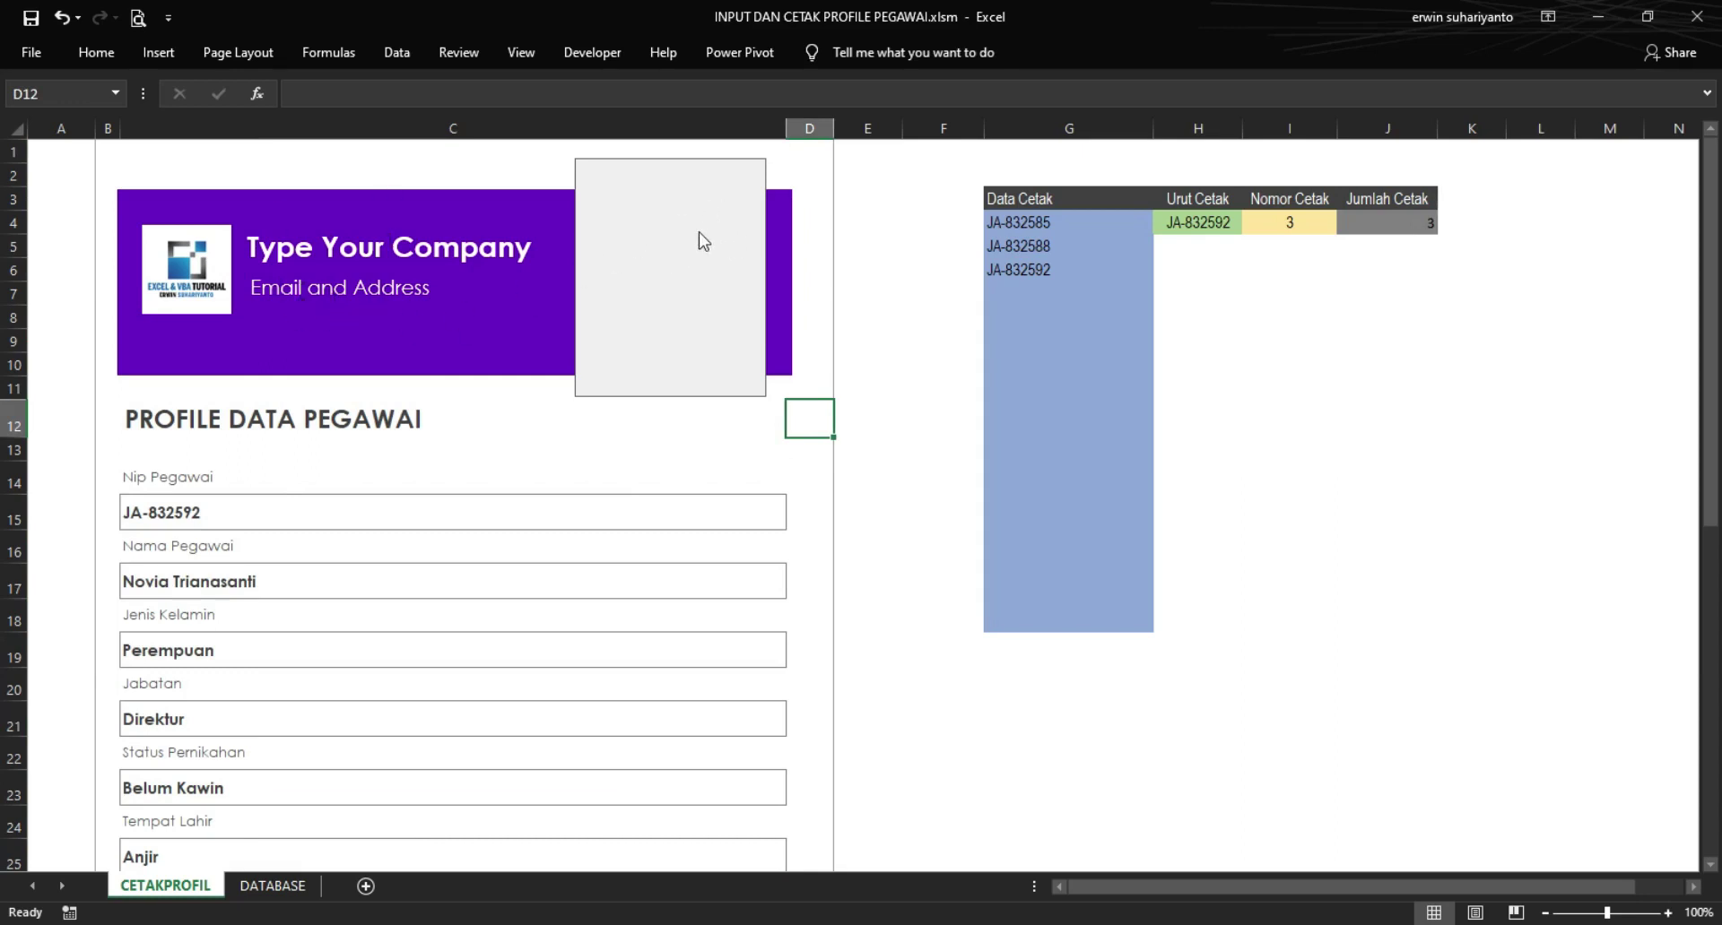
{"action": "left_click", "coordinate": [588, 52]}
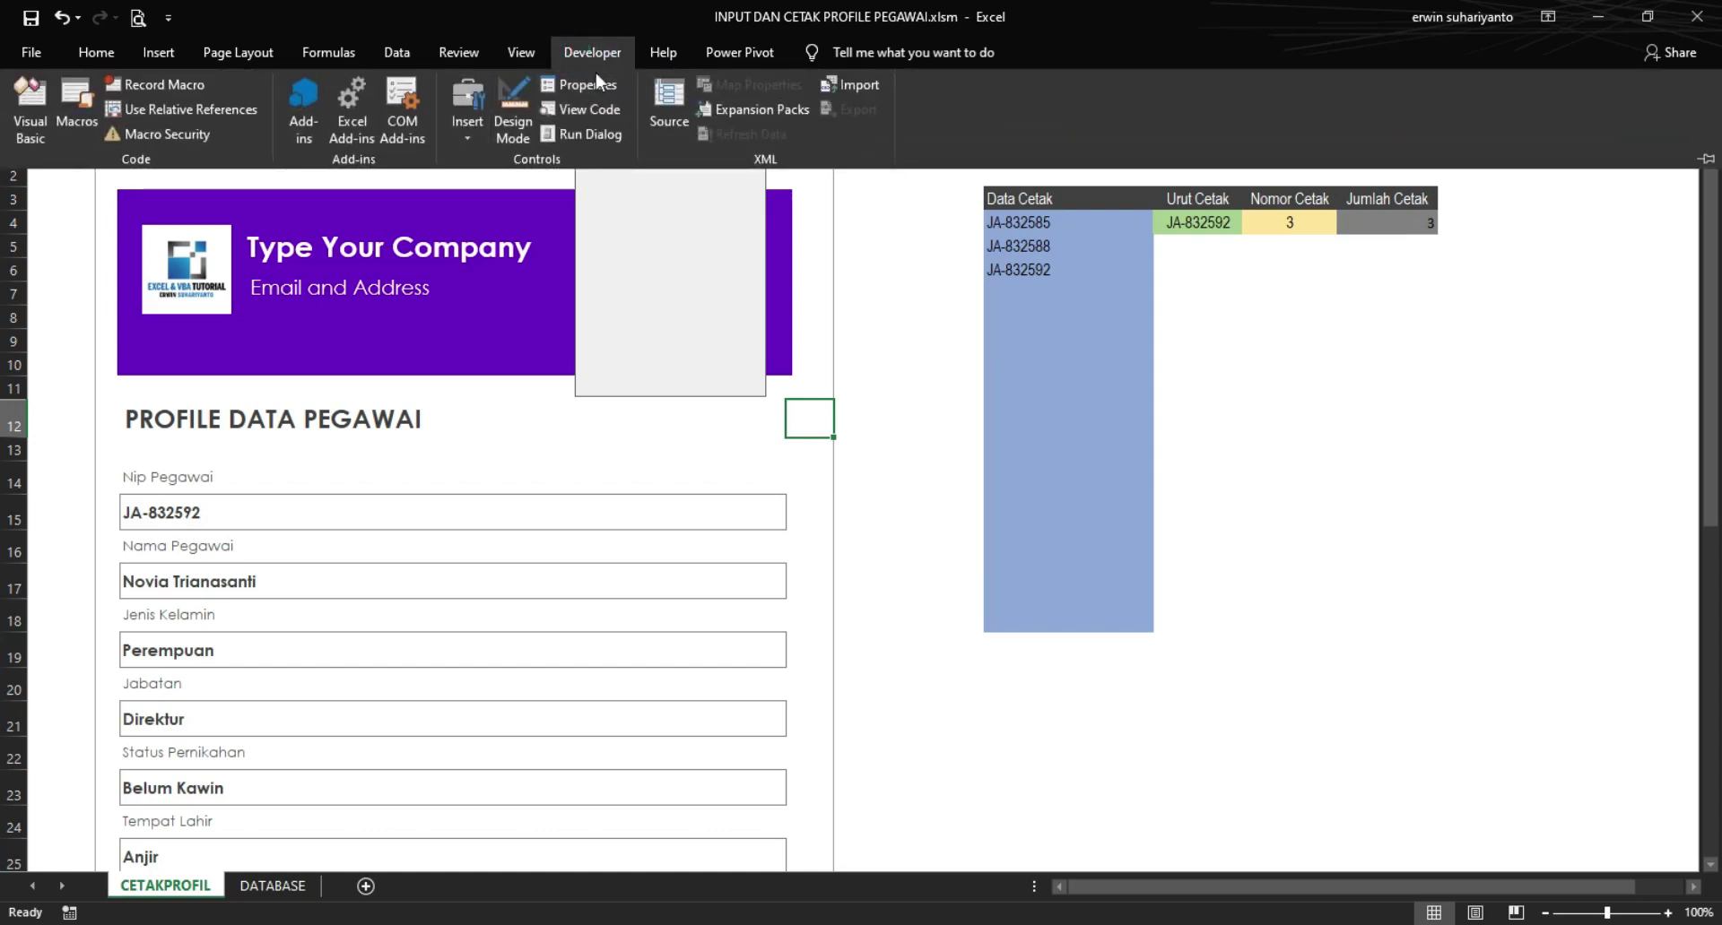
{"action": "left_click", "coordinate": [474, 134]}
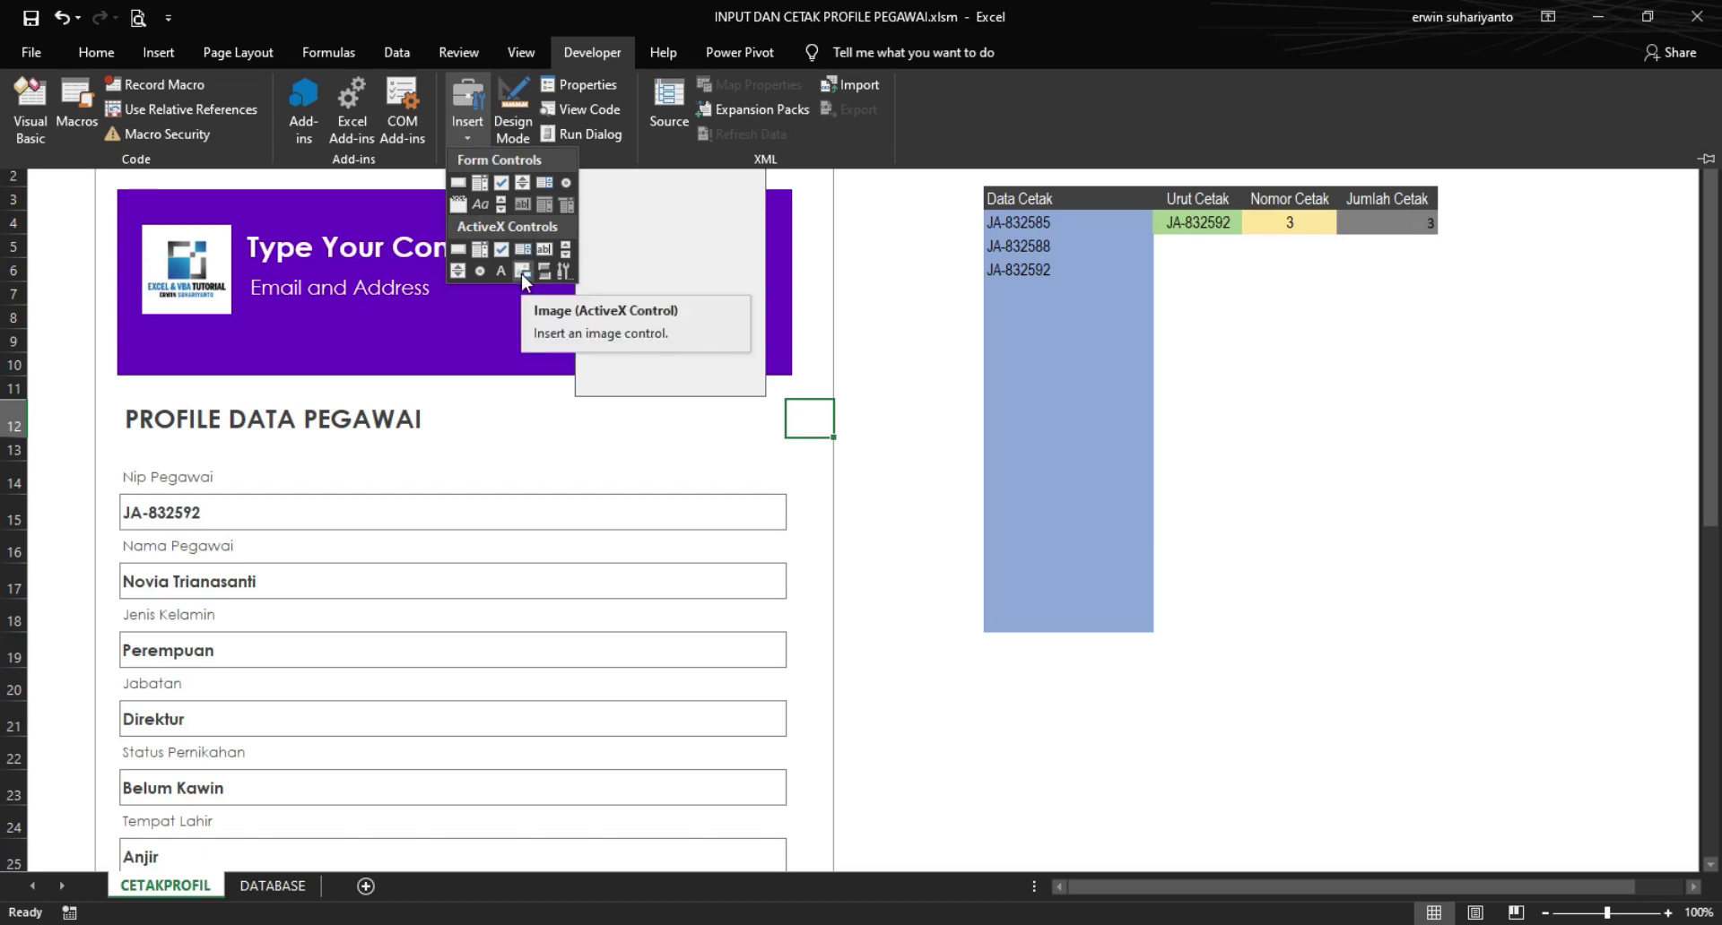
{"action": "left_click", "coordinate": [523, 275]}
{"action": "left_click_drag", "start_coordinate": [313, 175], "coordinate": [479, 401]}
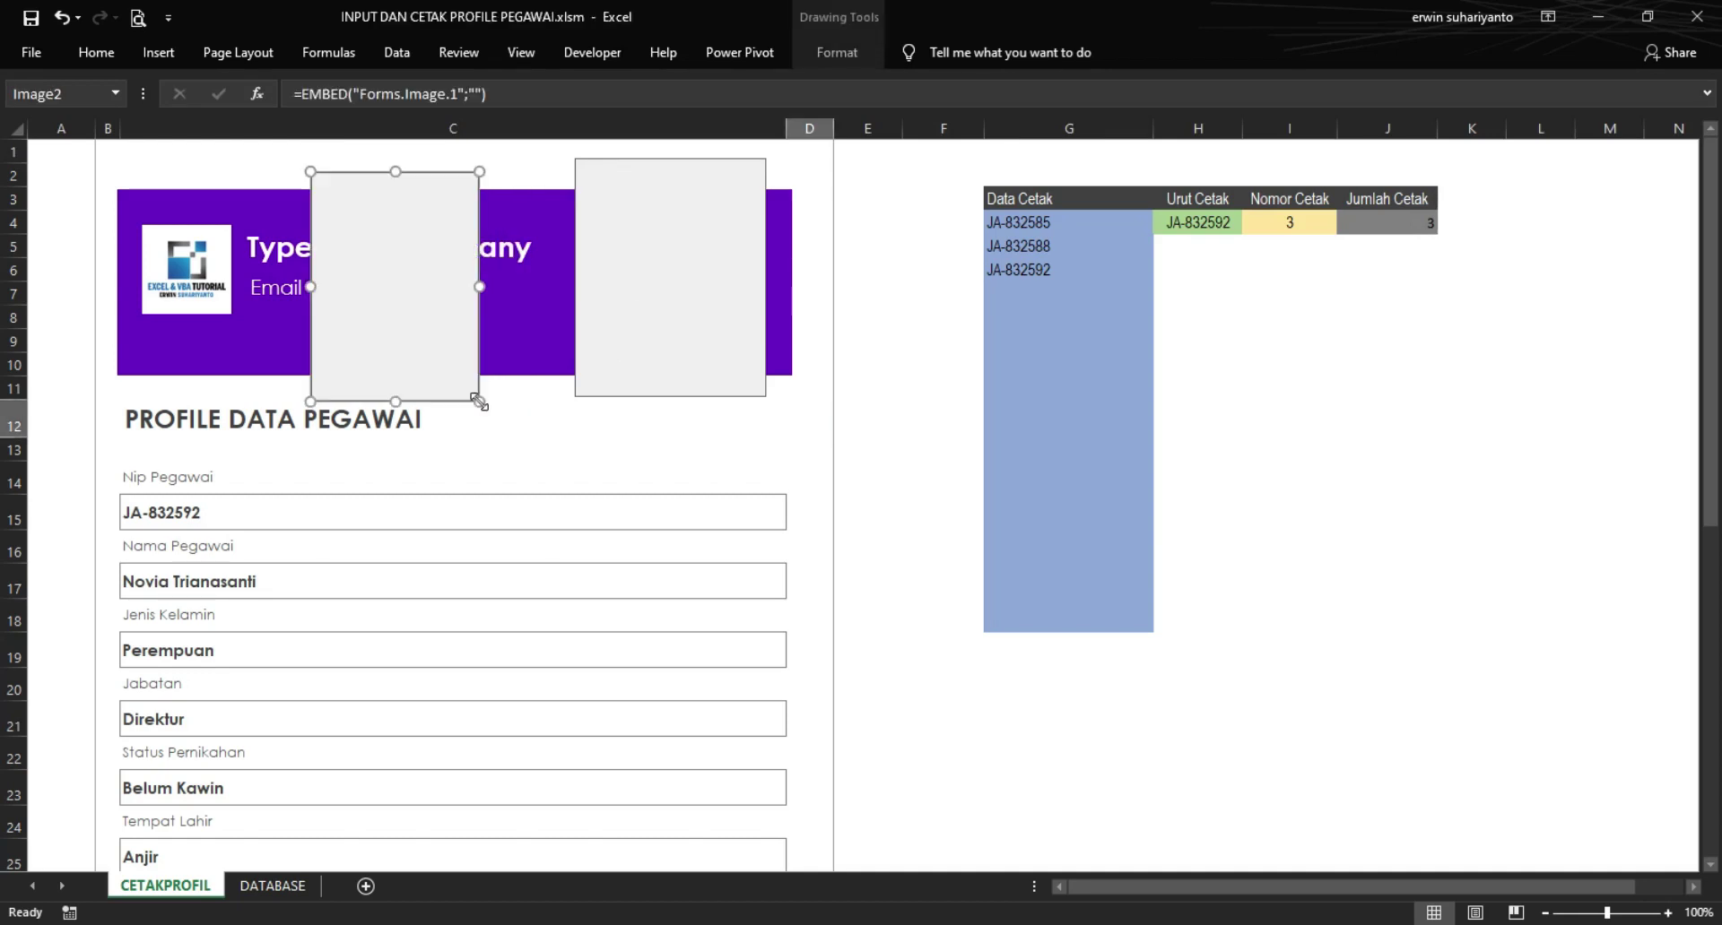
{"action": "key", "text": "Delete"}
{"action": "left_click", "coordinate": [627, 204]}
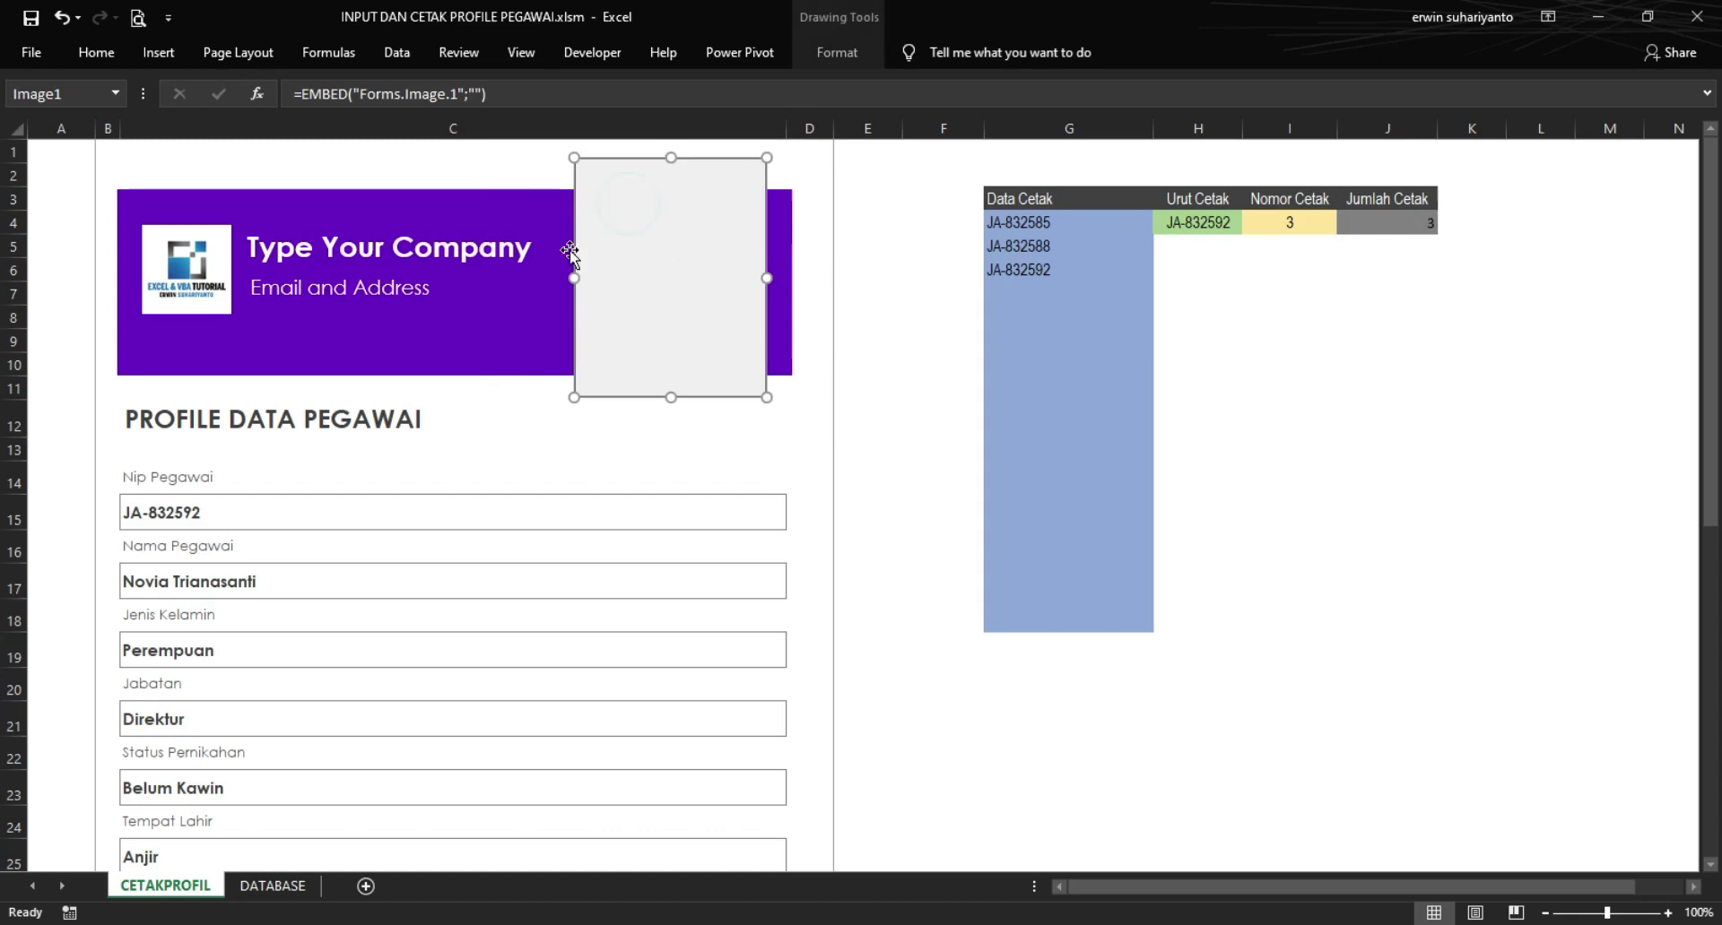
{"action": "left_click", "coordinate": [894, 255]}
{"action": "left_click", "coordinate": [712, 209]}
{"action": "left_click", "coordinate": [839, 197]}
{"action": "left_click", "coordinate": [683, 235]}
{"action": "left_click", "coordinate": [592, 52]}
{"action": "left_click", "coordinate": [513, 107]}
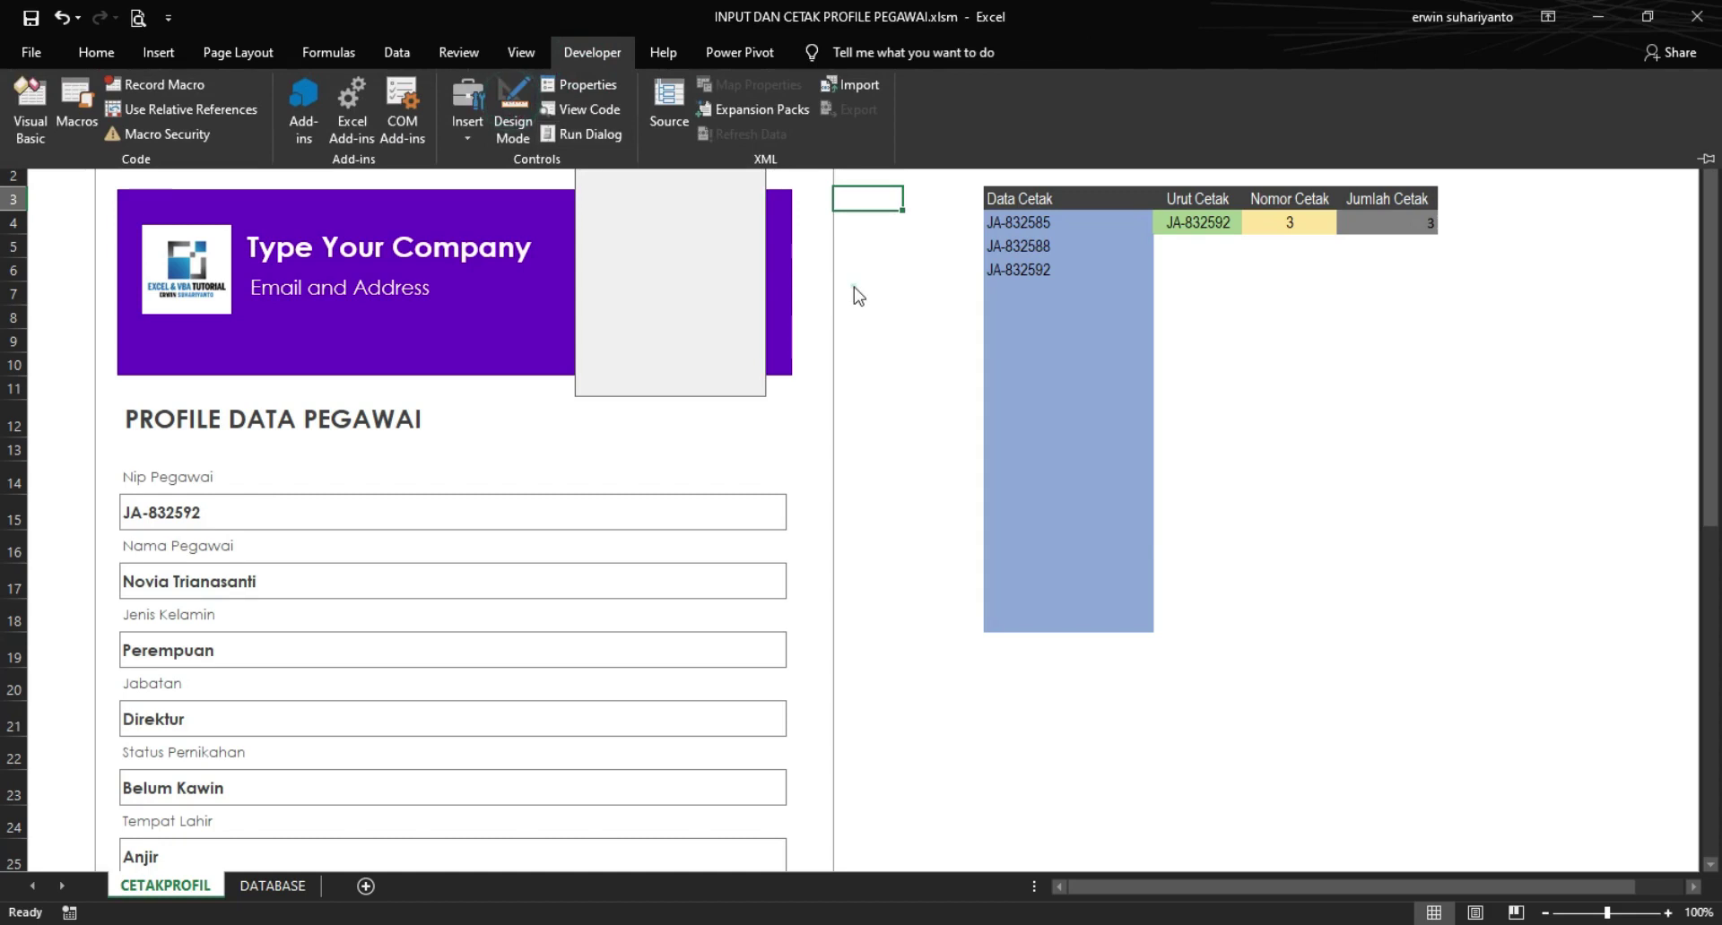
{"action": "left_click", "coordinate": [892, 239]}
{"action": "scroll", "coordinate": [349, 401], "scroll_direction": "down", "scroll_amount": 1}
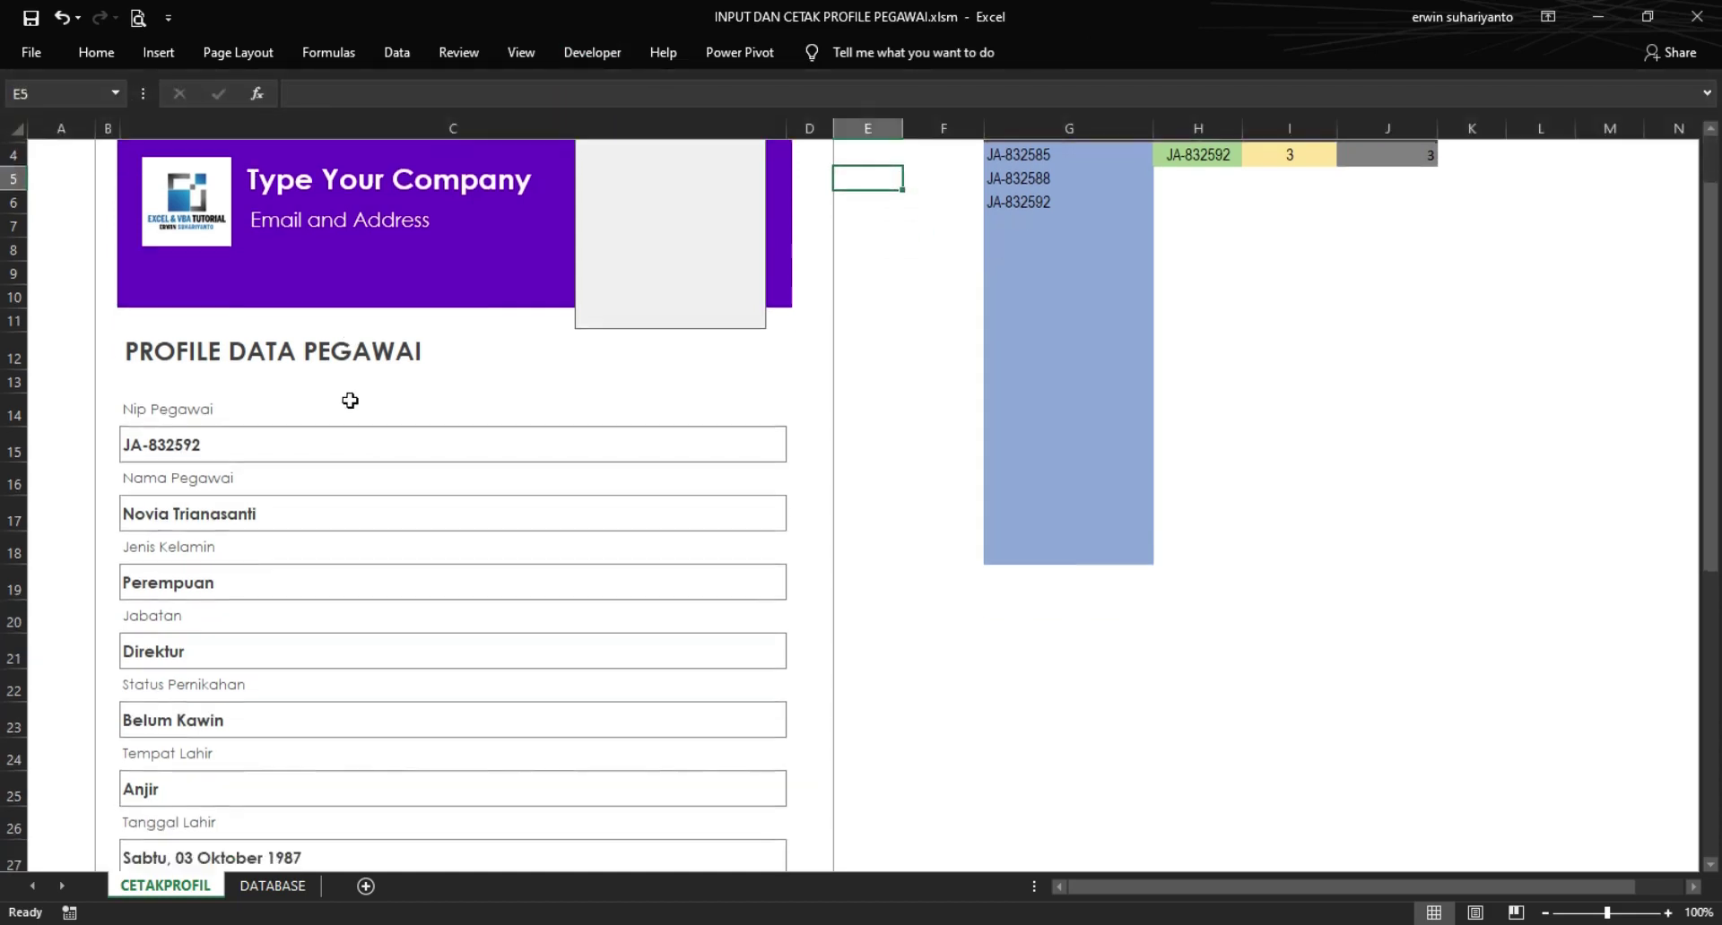
{"action": "left_click", "coordinate": [186, 346]}
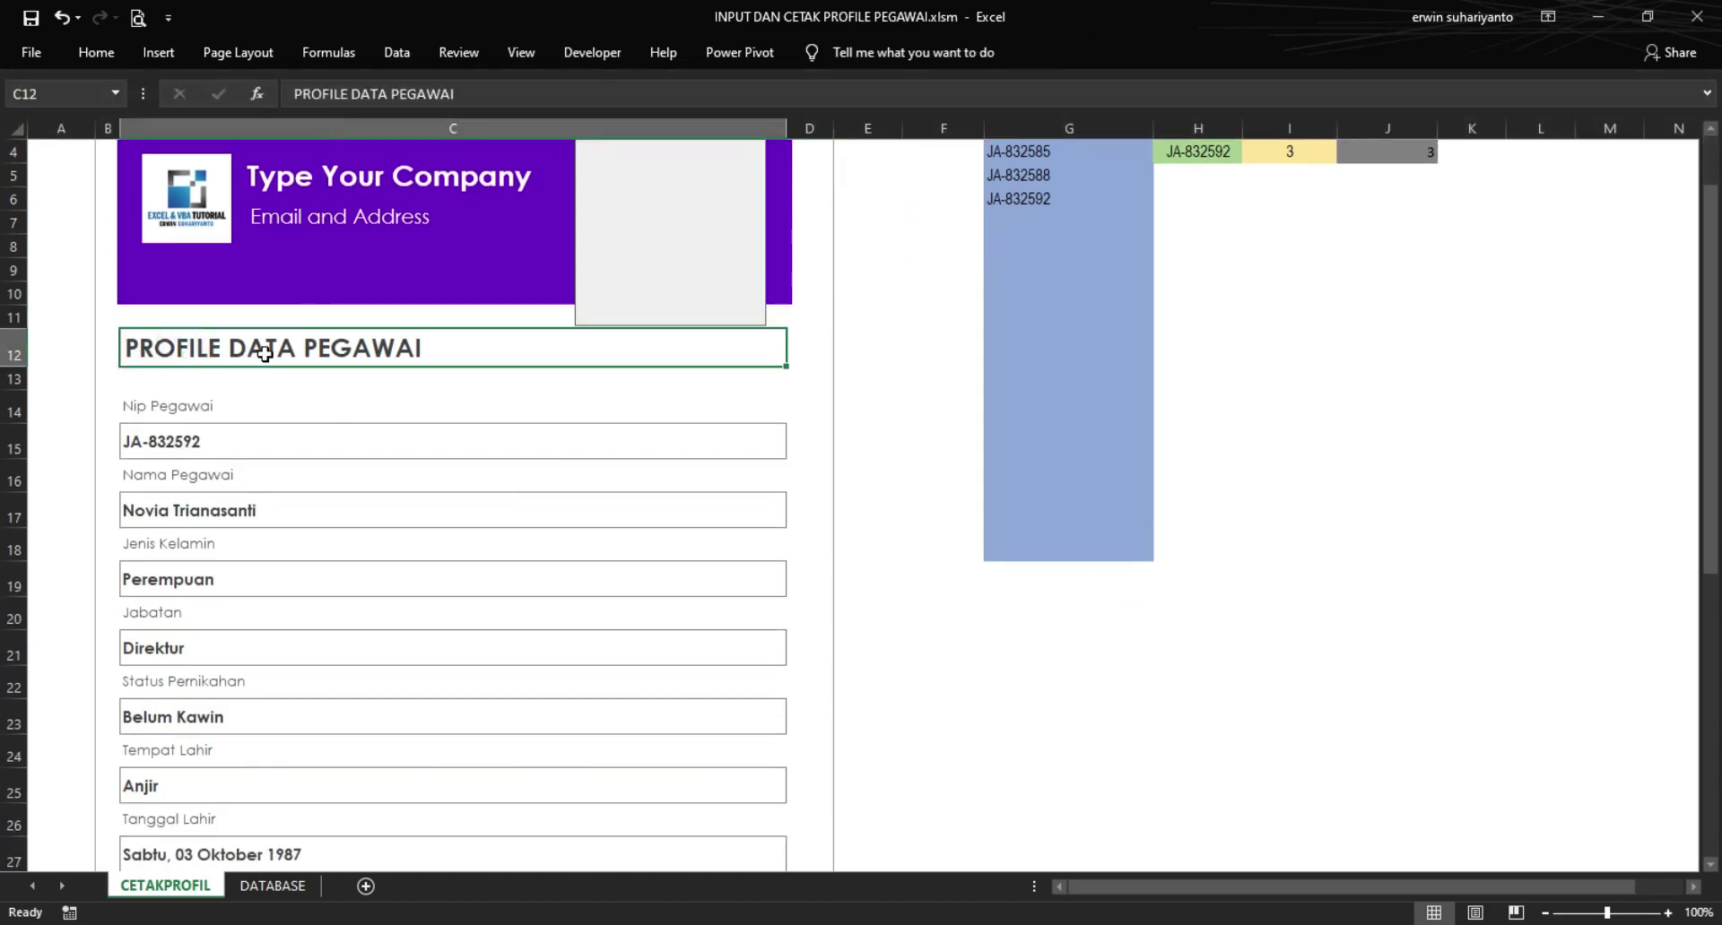
{"action": "left_click", "coordinate": [146, 405]}
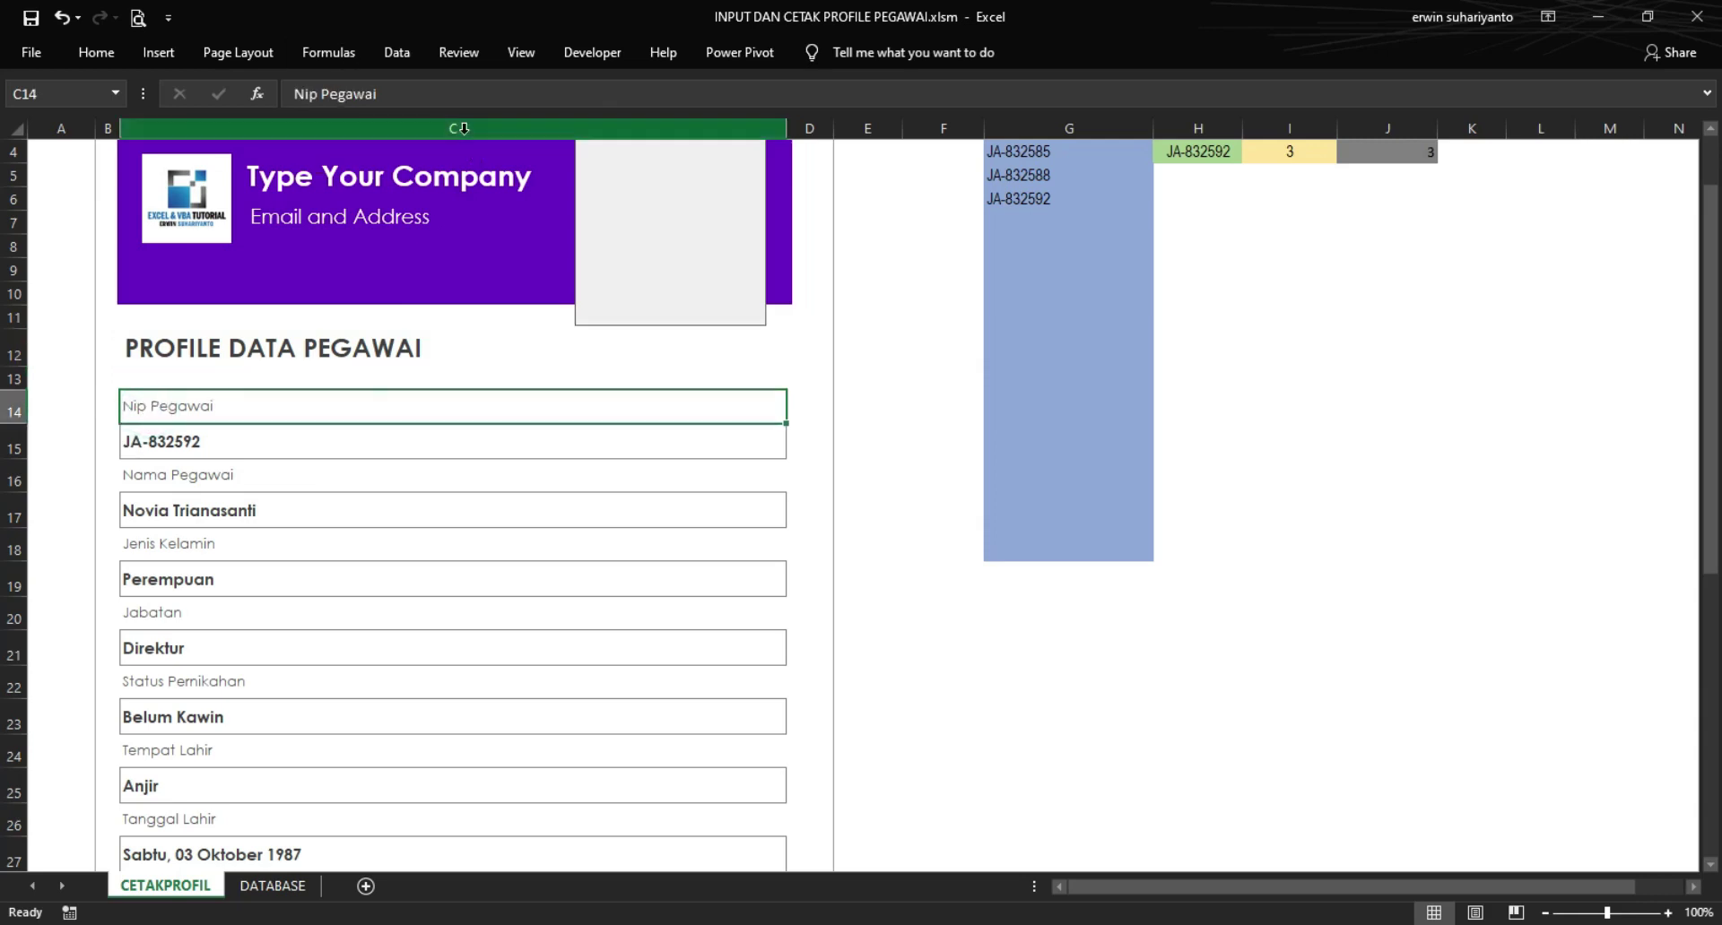
{"action": "left_click", "coordinate": [191, 444]}
{"action": "left_click", "coordinate": [188, 475]}
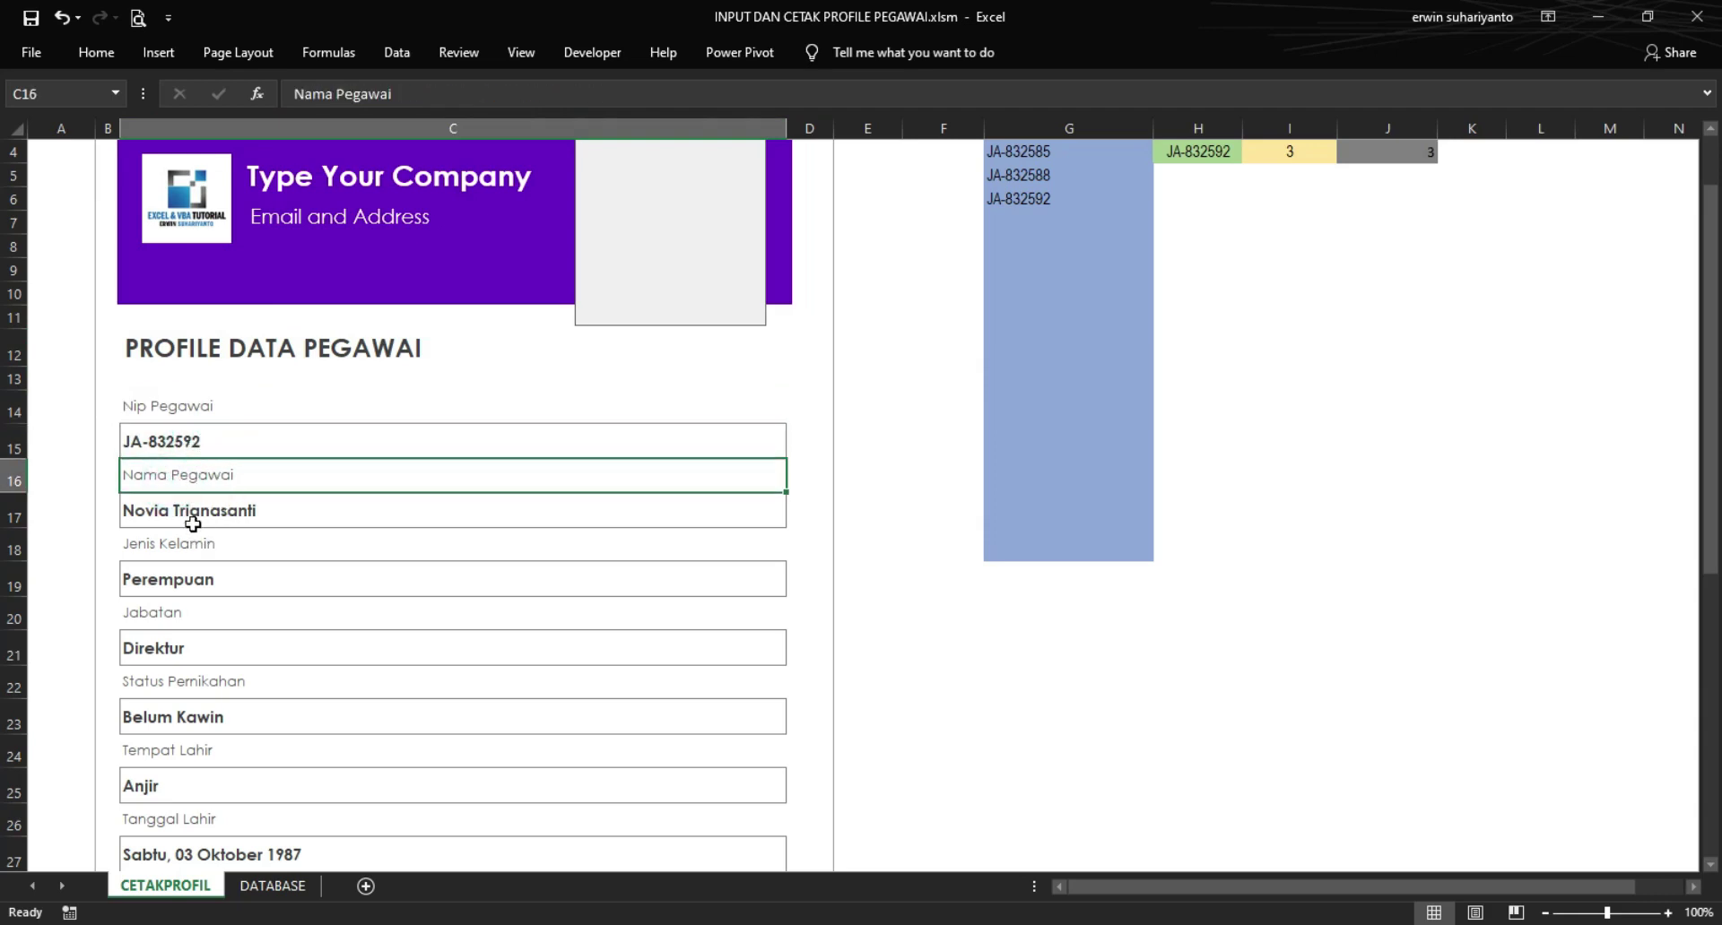
{"action": "left_click", "coordinate": [168, 544]}
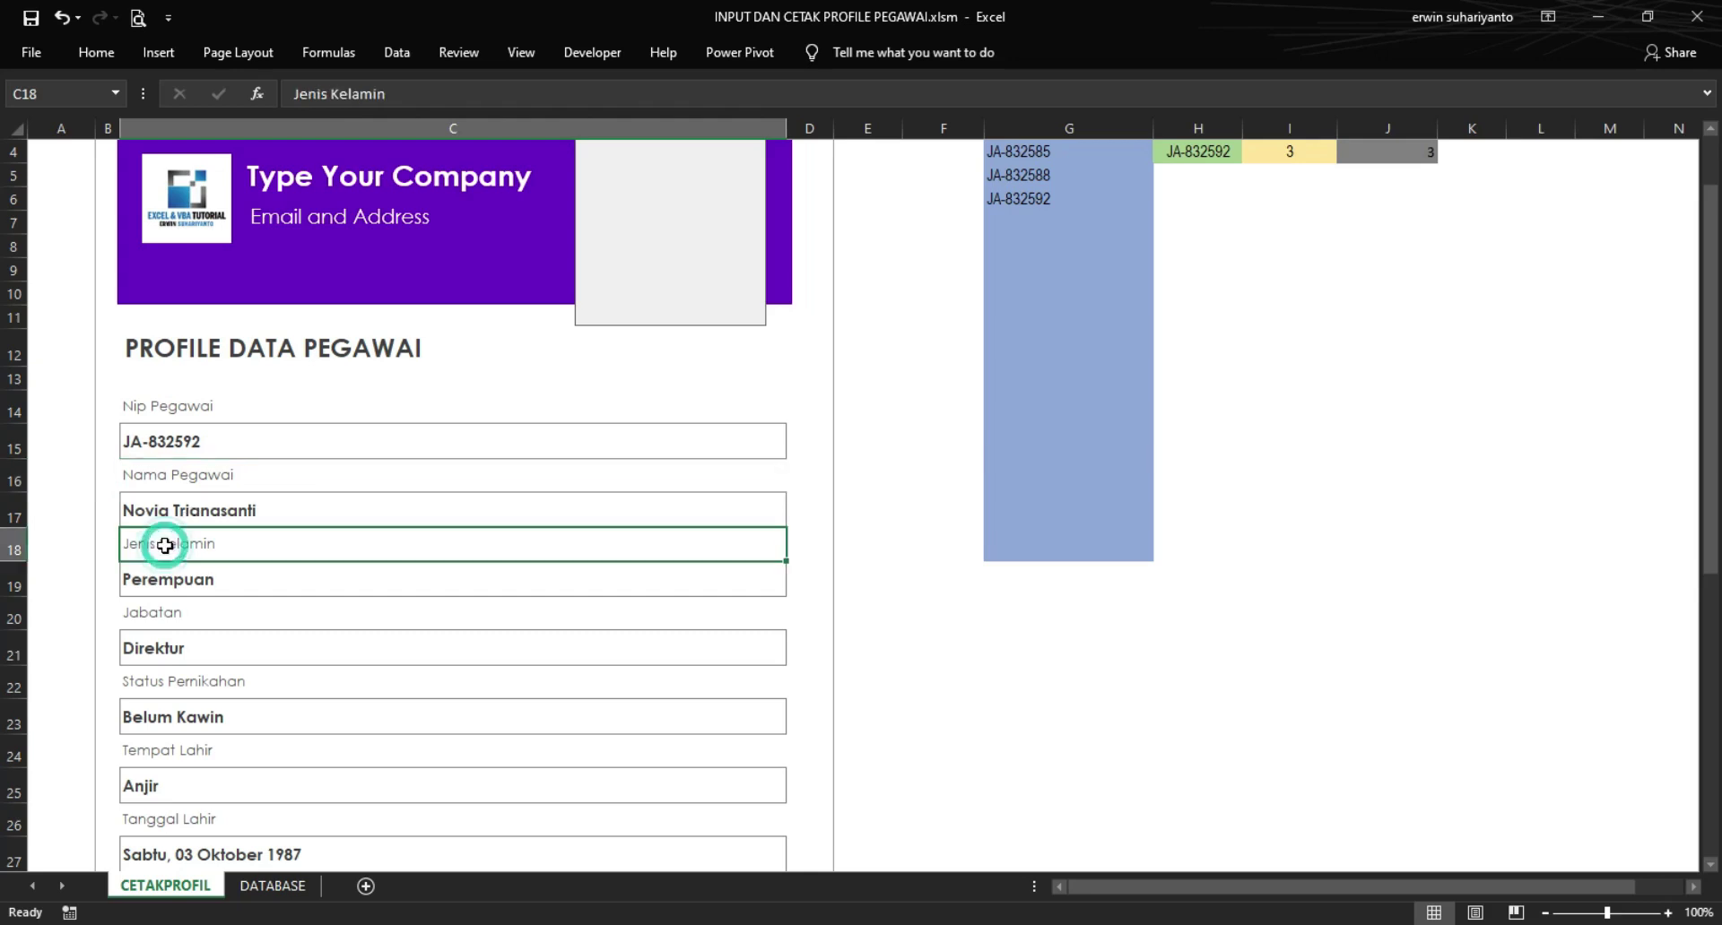
{"action": "scroll", "coordinate": [171, 600], "scroll_direction": "down", "scroll_amount": 1}
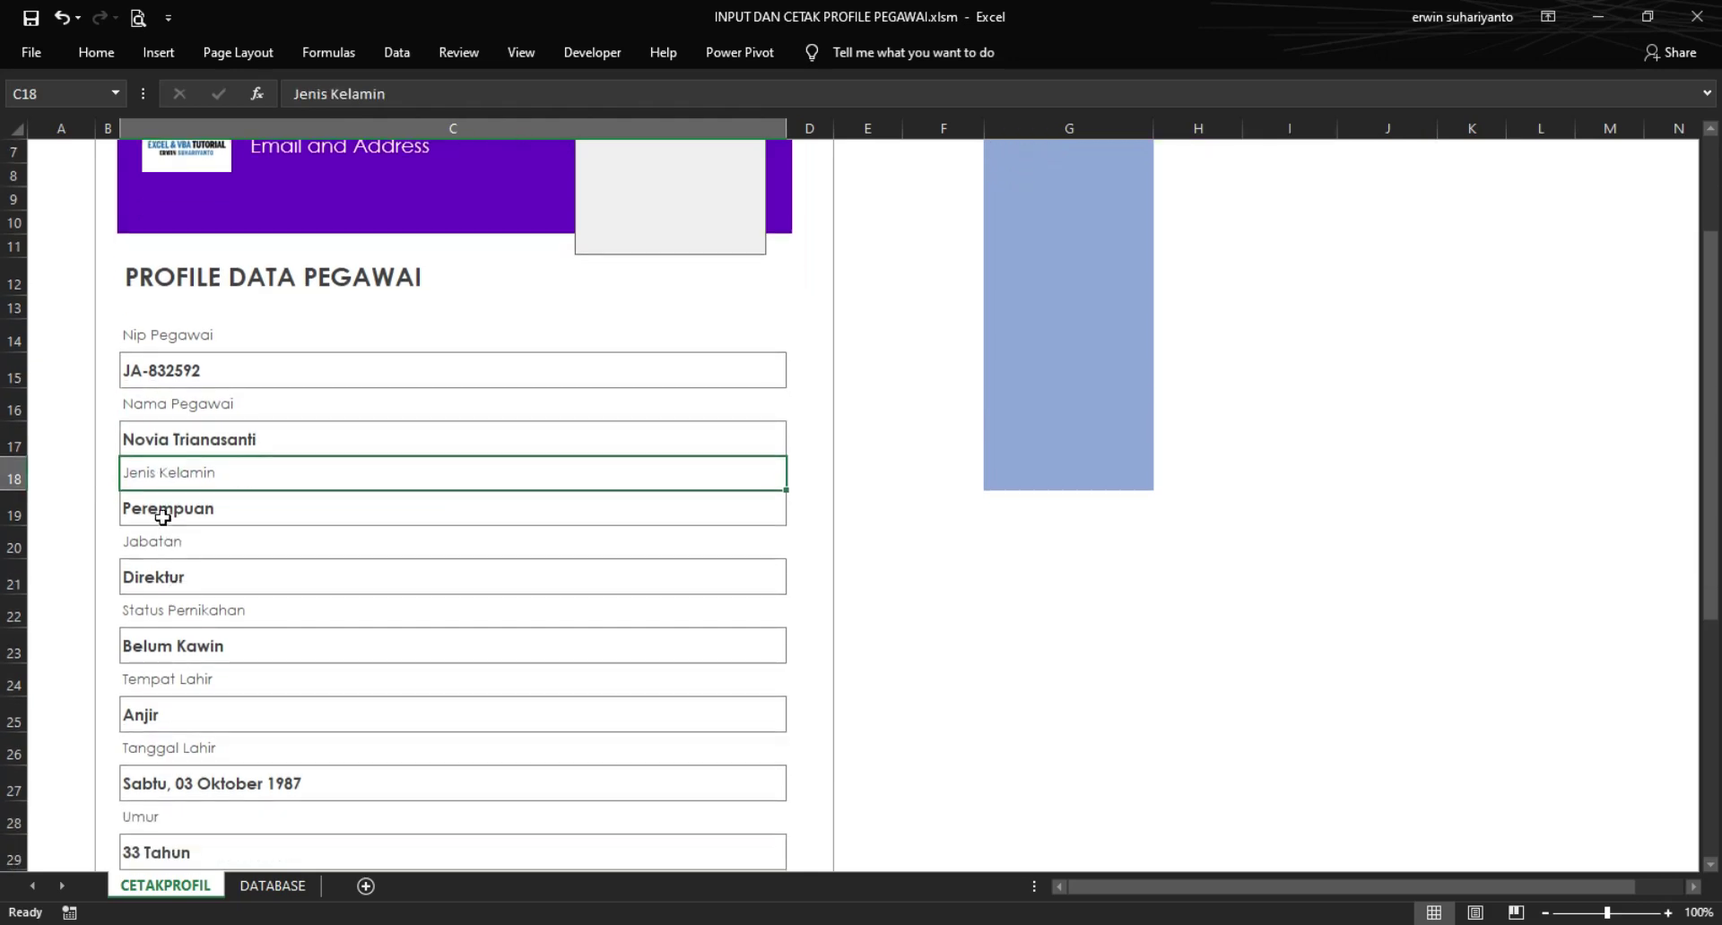
{"action": "left_click", "coordinate": [154, 544]}
{"action": "scroll", "coordinate": [155, 545], "scroll_direction": "down", "scroll_amount": 1}
{"action": "scroll", "coordinate": [154, 544], "scroll_direction": "down", "scroll_amount": 1}
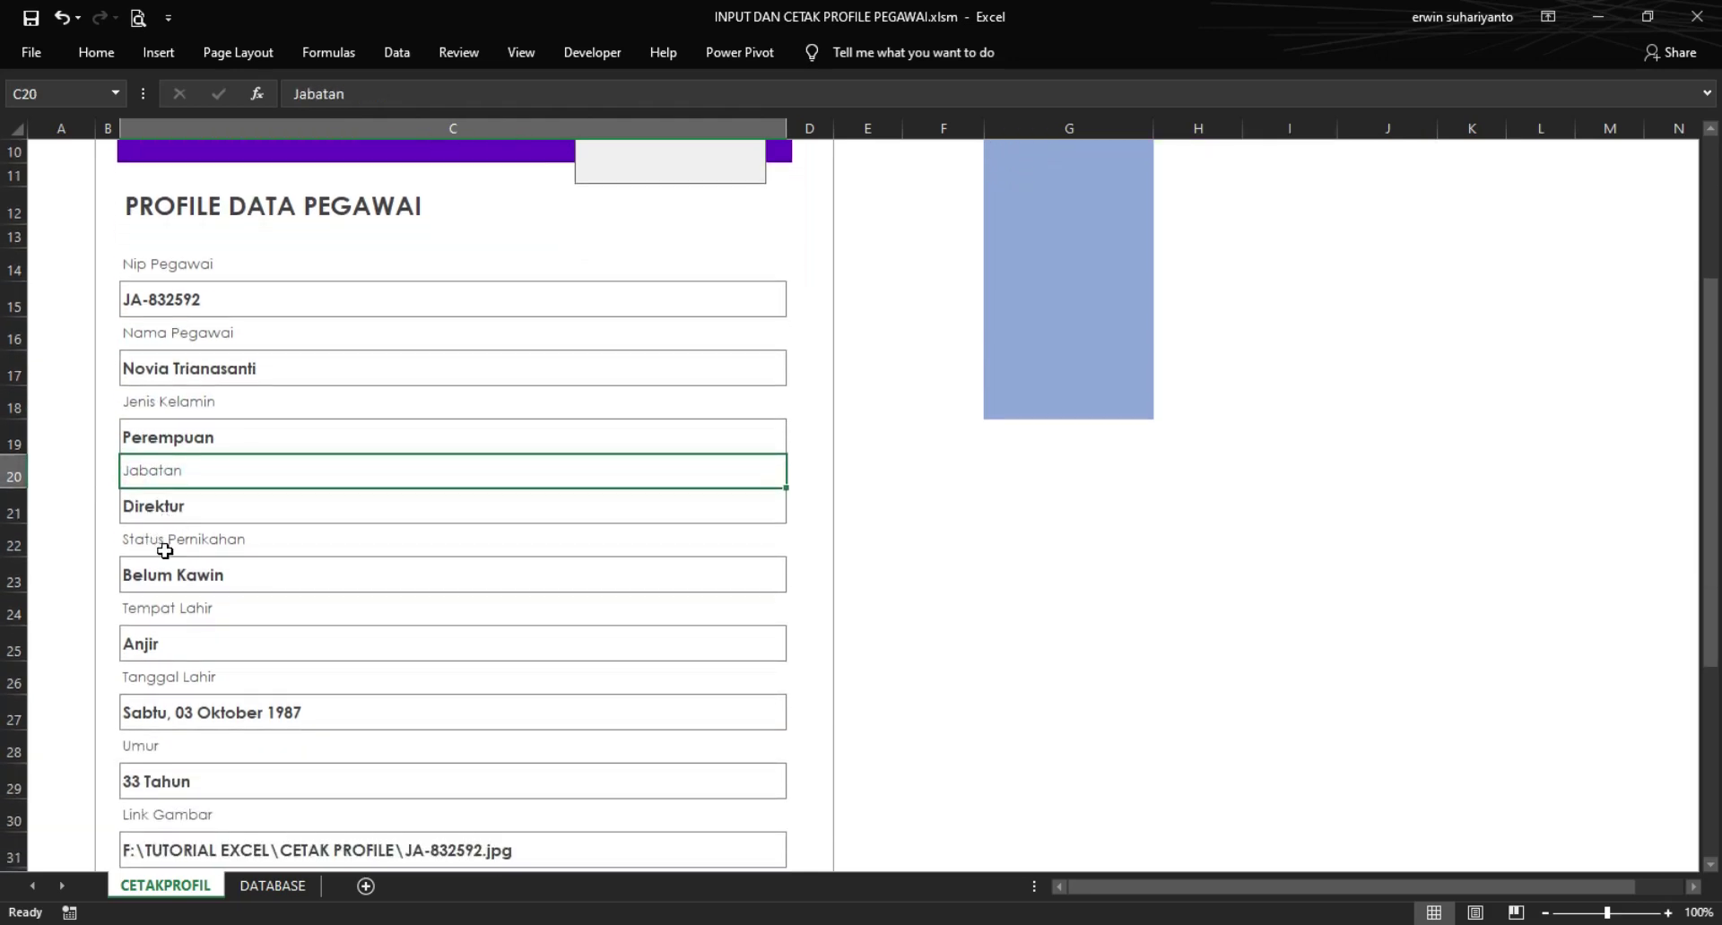
{"action": "left_click", "coordinate": [161, 549]}
{"action": "scroll", "coordinate": [161, 581], "scroll_direction": "down", "scroll_amount": 2}
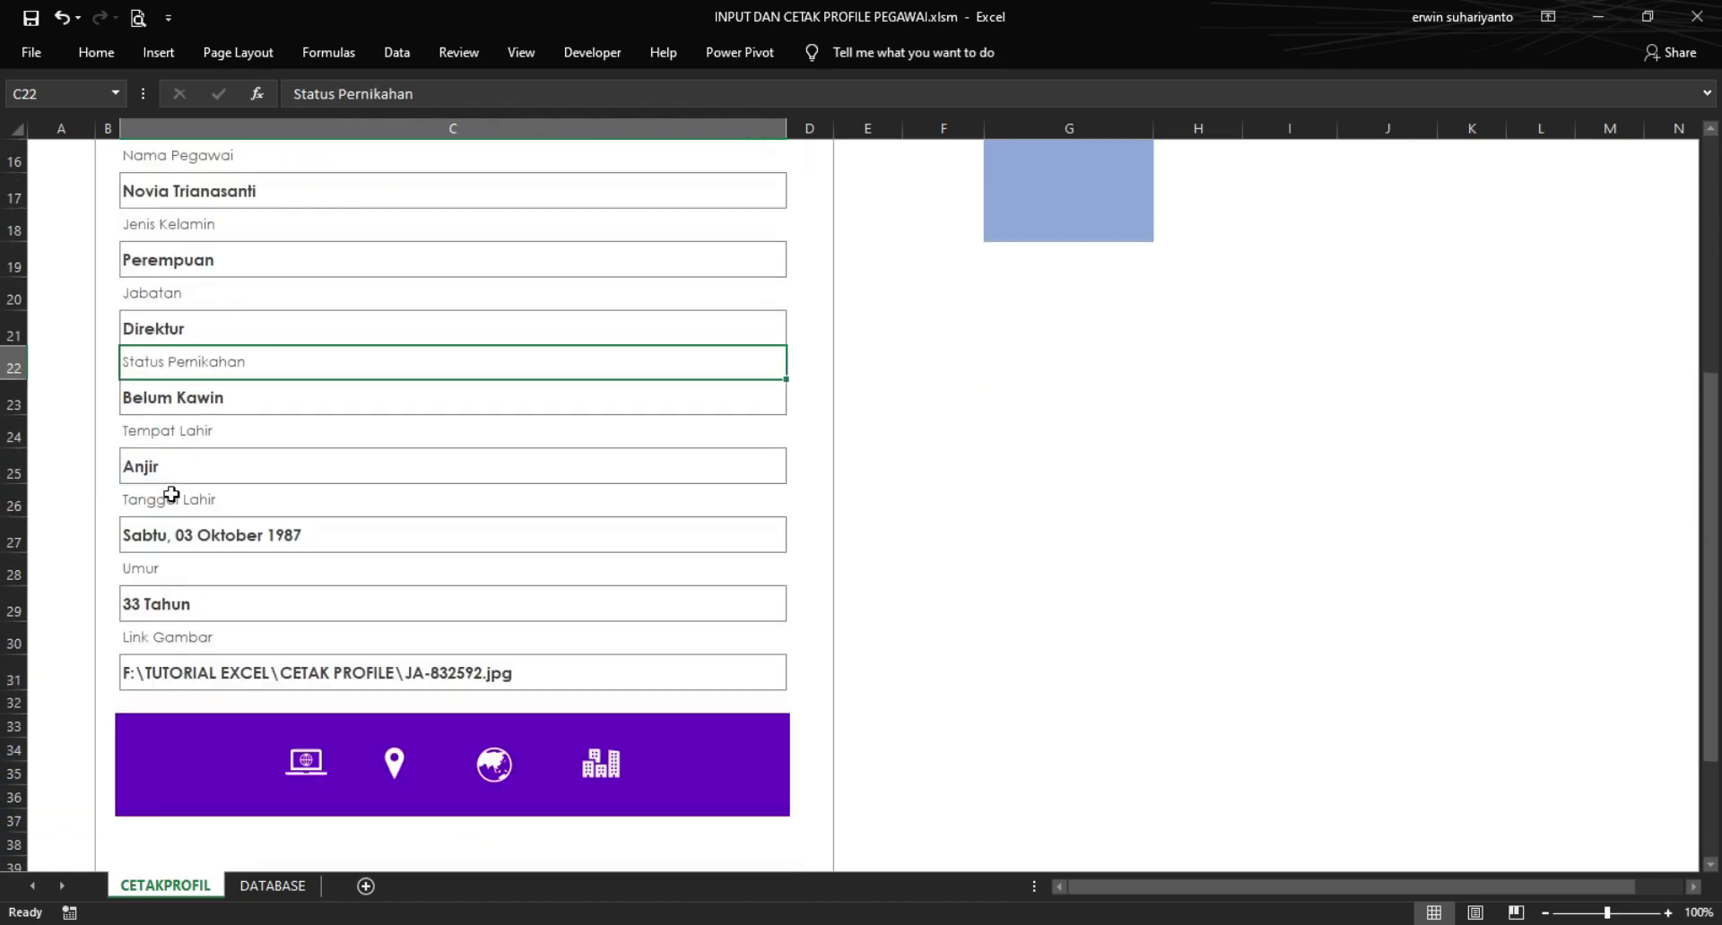
{"action": "left_click", "coordinate": [177, 432]}
{"action": "left_click", "coordinate": [172, 502]}
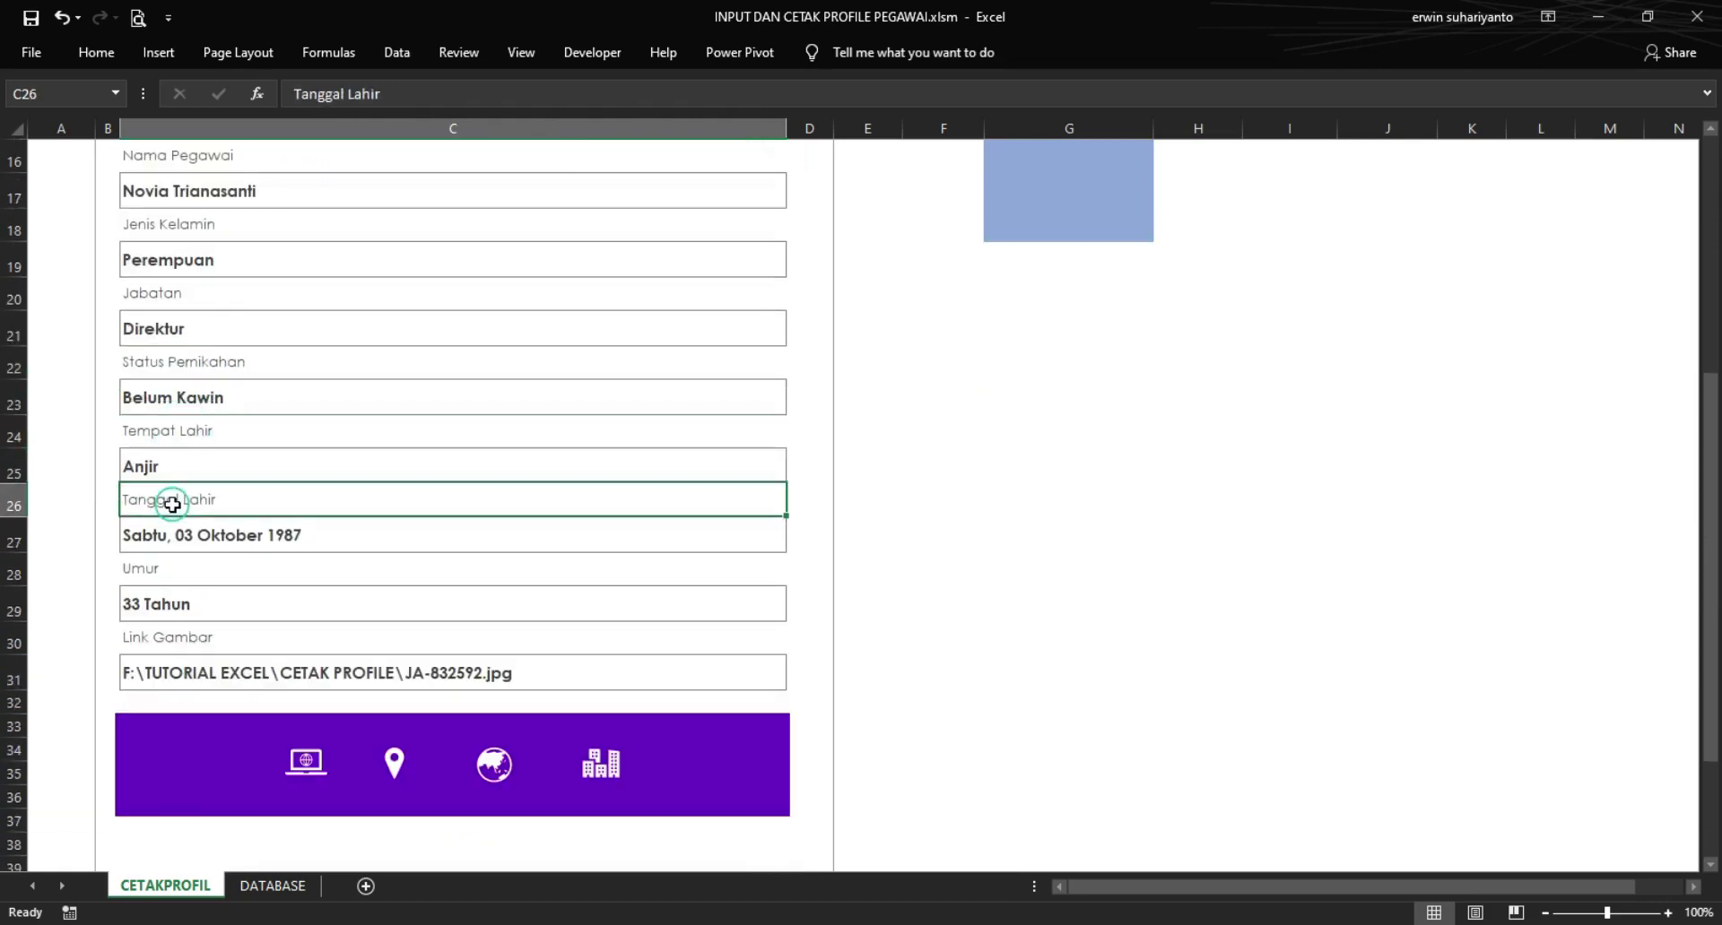
{"action": "left_click", "coordinate": [149, 571]}
{"action": "left_click", "coordinate": [156, 638]}
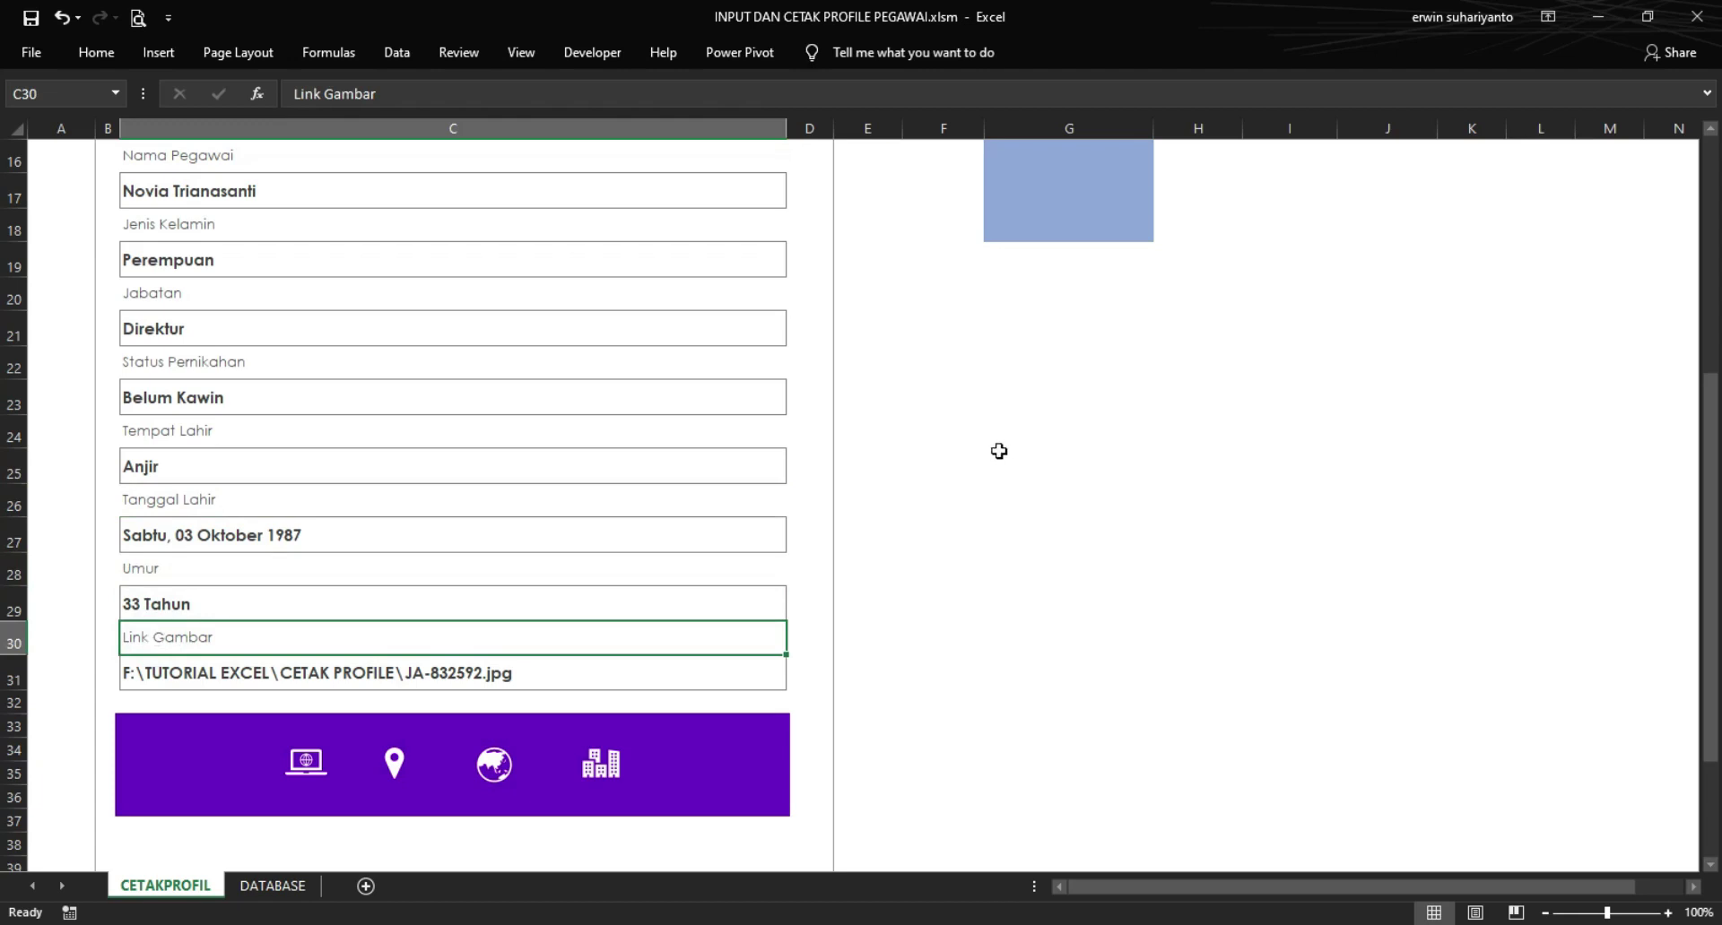
{"action": "scroll", "coordinate": [995, 432], "scroll_direction": "down", "scroll_amount": 2}
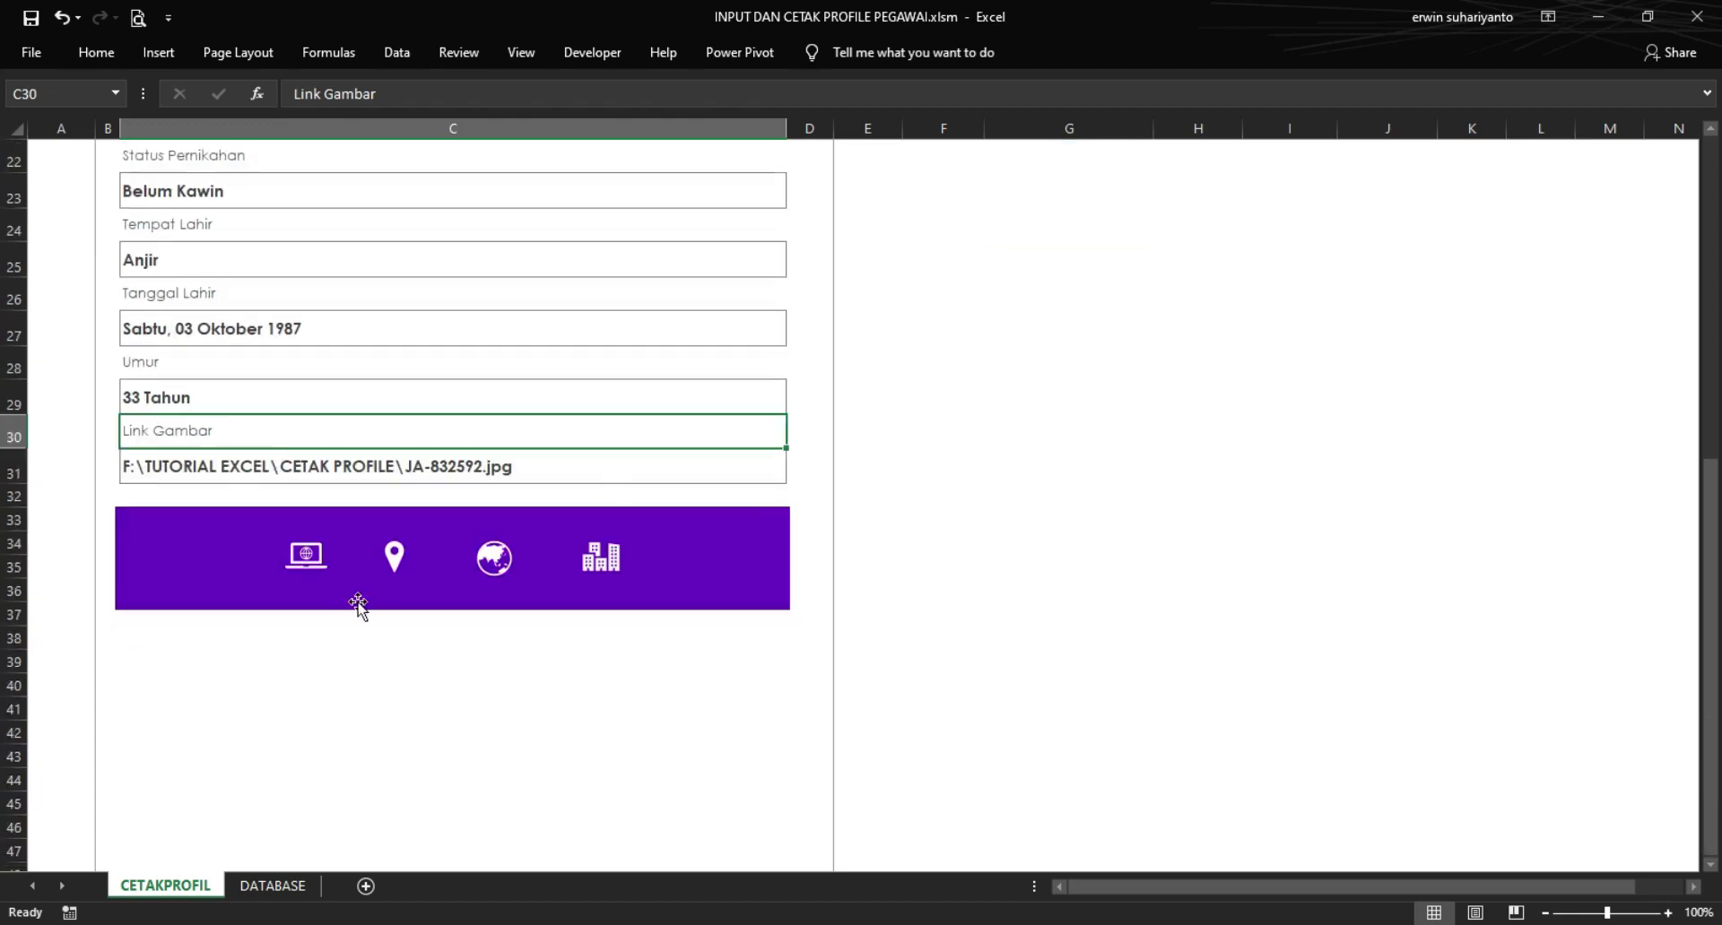
{"action": "left_click", "coordinate": [186, 533]}
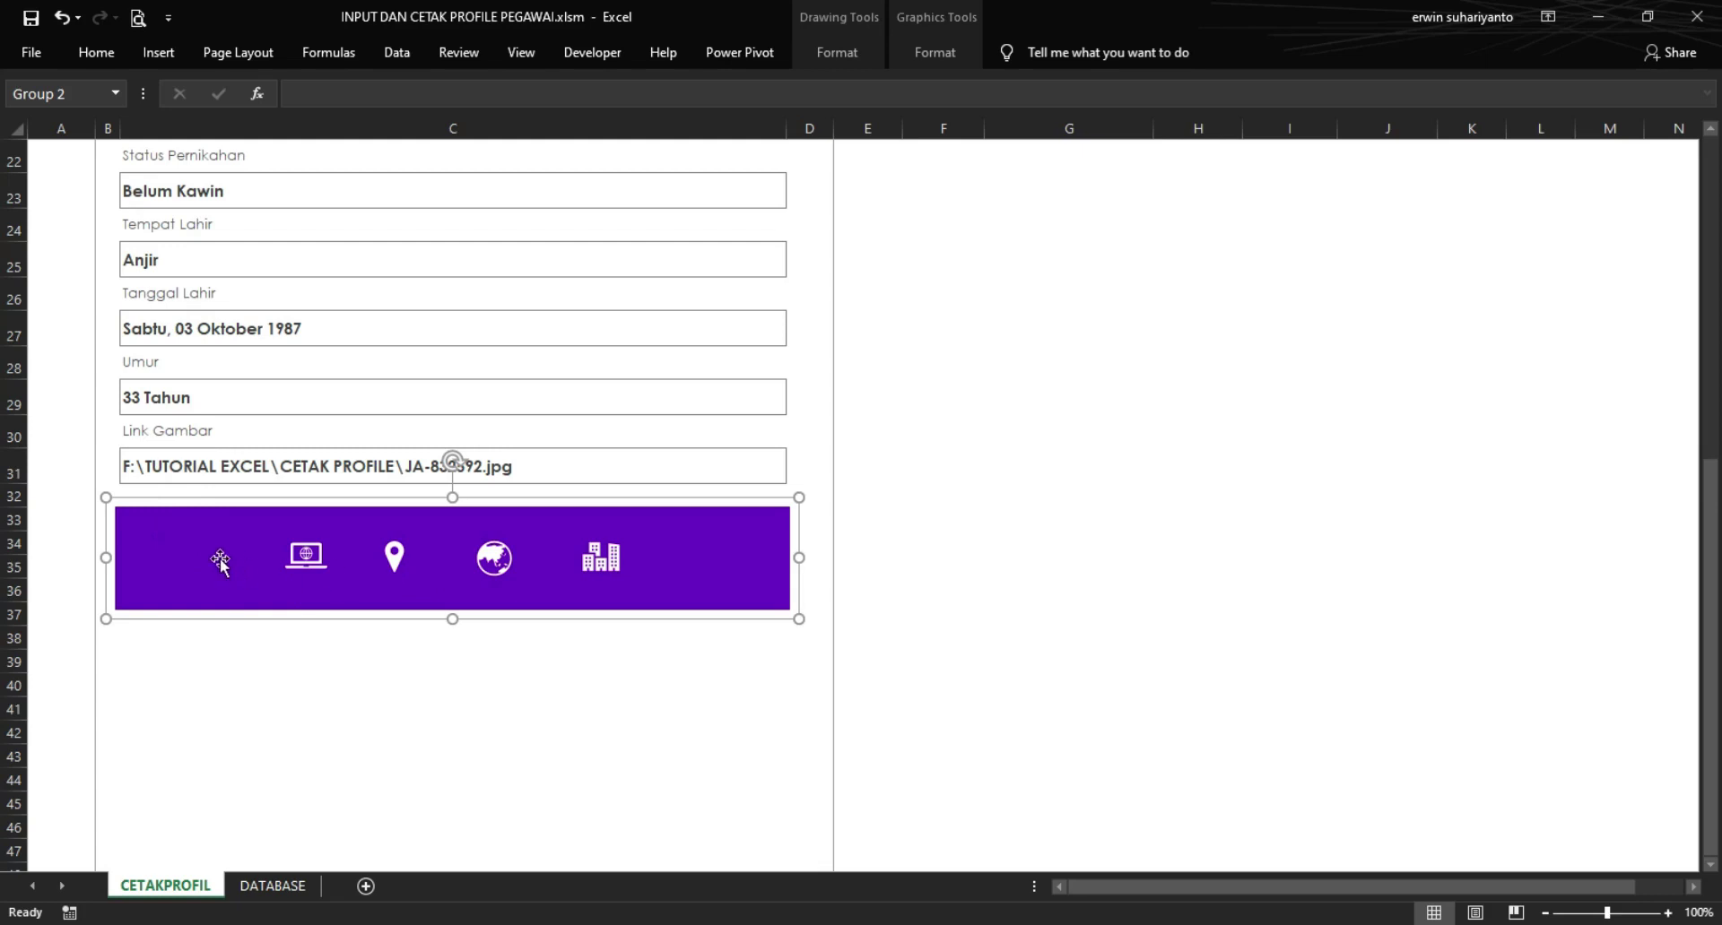
{"action": "scroll", "coordinate": [211, 479], "scroll_direction": "up", "scroll_amount": 7}
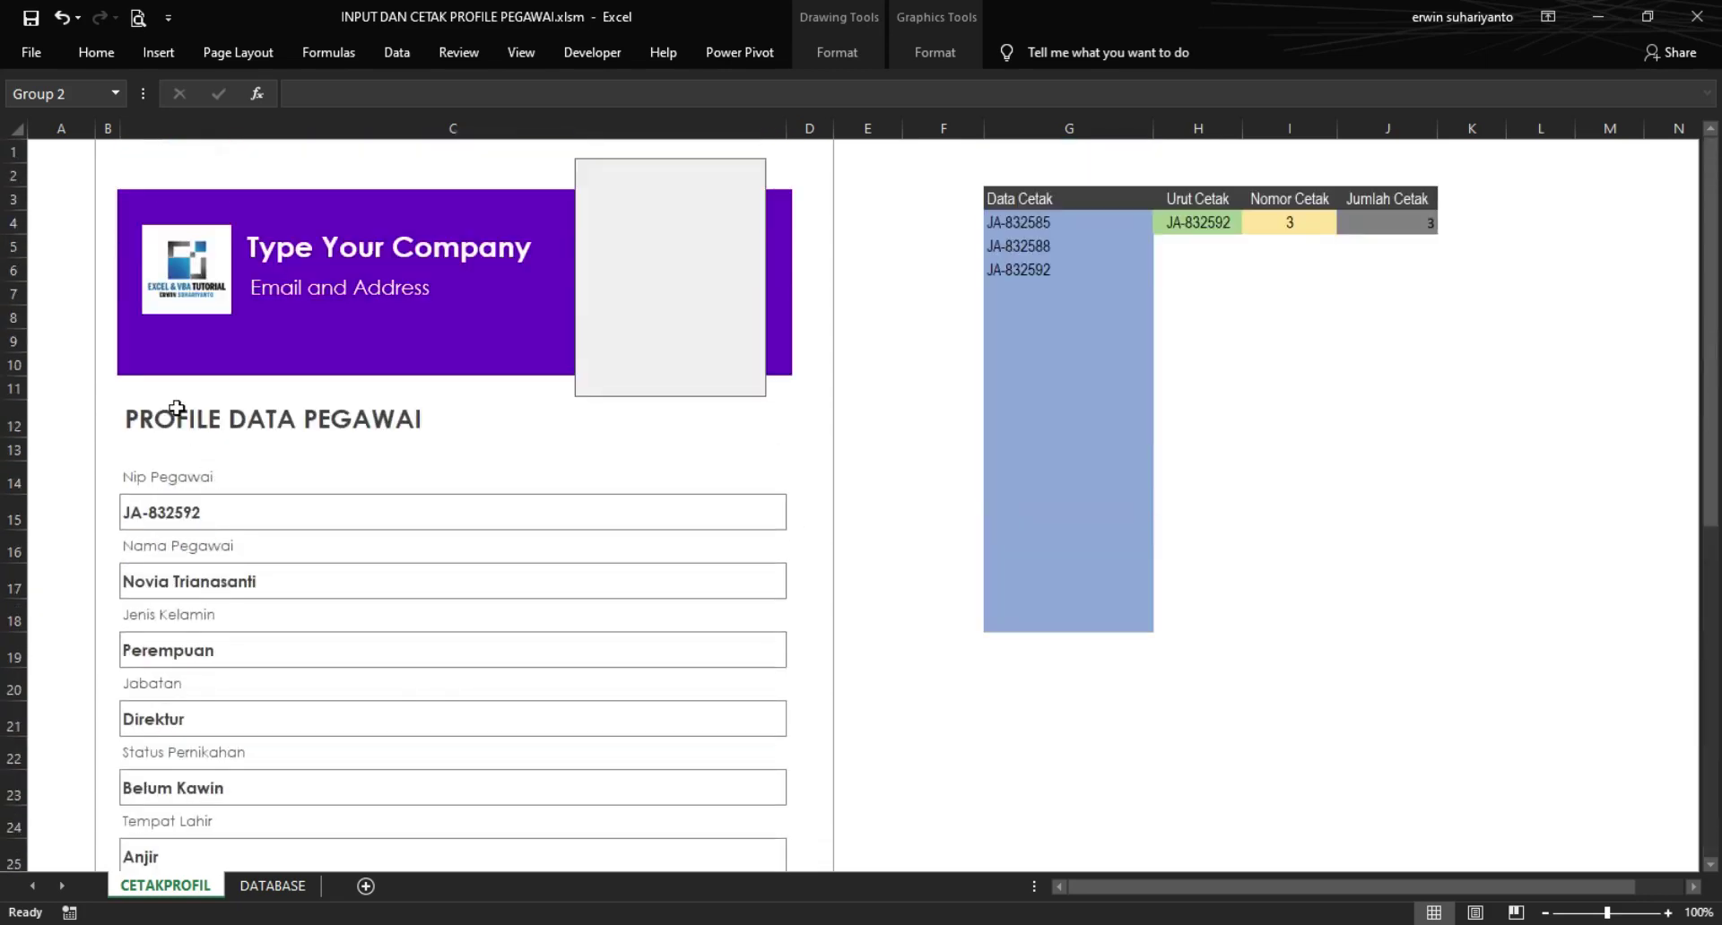
{"action": "scroll", "coordinate": [168, 373], "scroll_direction": "down", "scroll_amount": 5}
{"action": "scroll", "coordinate": [197, 381], "scroll_direction": "down", "scroll_amount": 5}
{"action": "scroll", "coordinate": [238, 388], "scroll_direction": "up", "scroll_amount": 3}
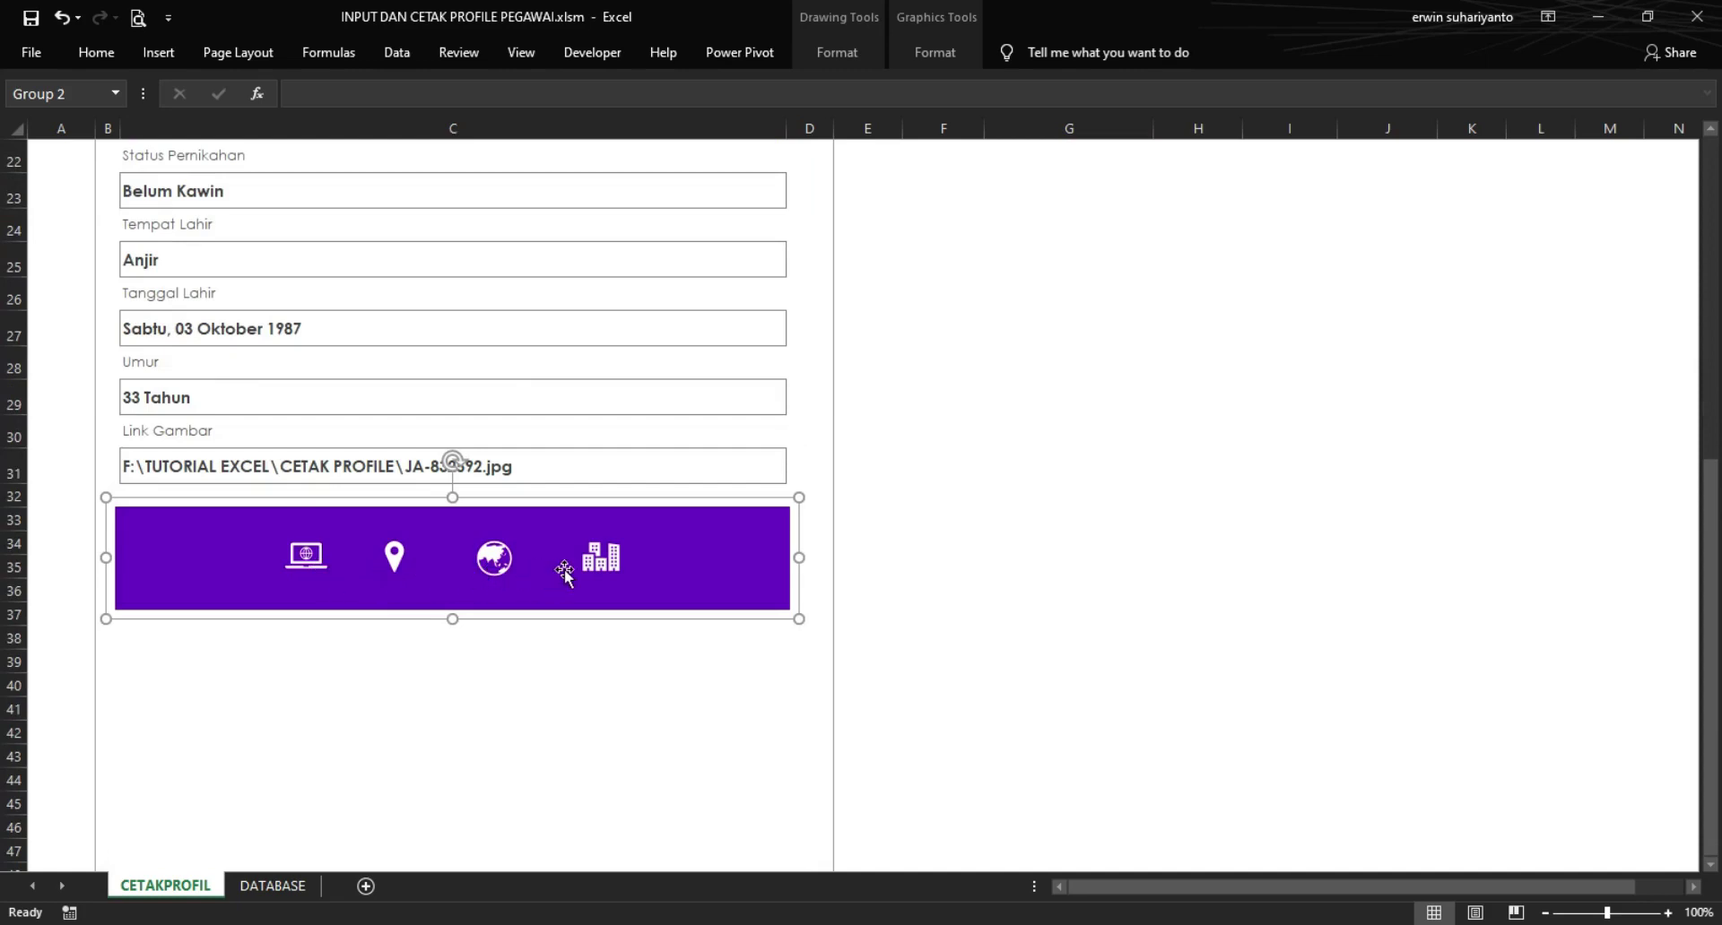
{"action": "left_click", "coordinate": [622, 662]}
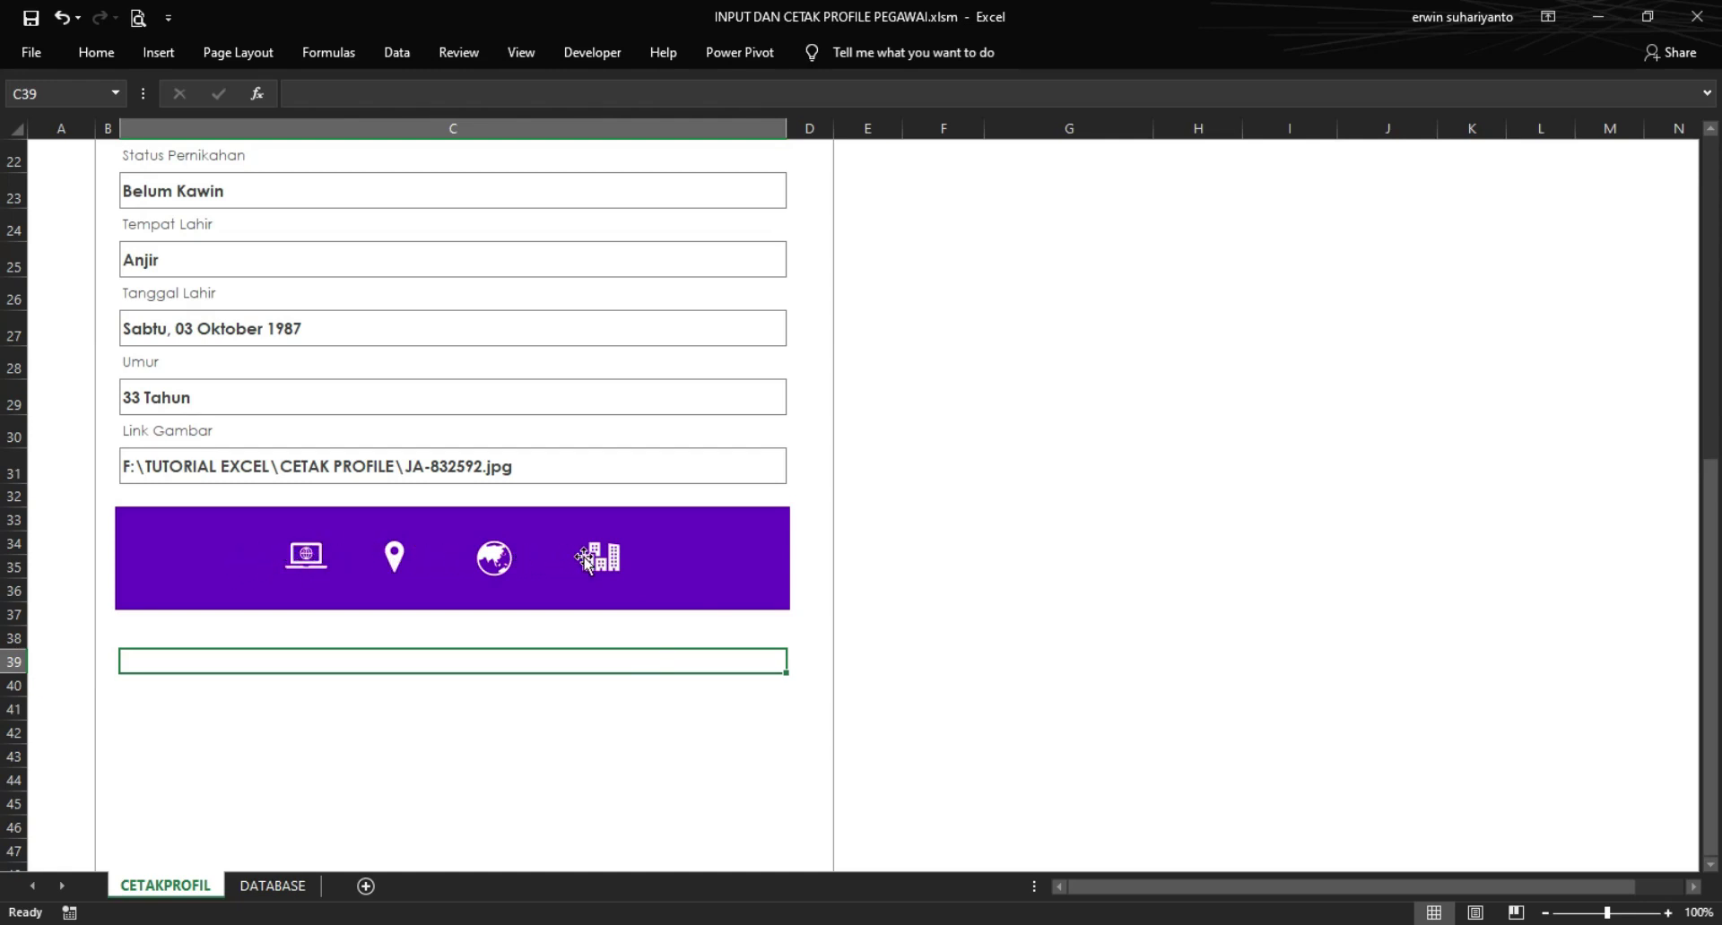
{"action": "scroll", "coordinate": [585, 560], "scroll_direction": "up", "scroll_amount": 7}
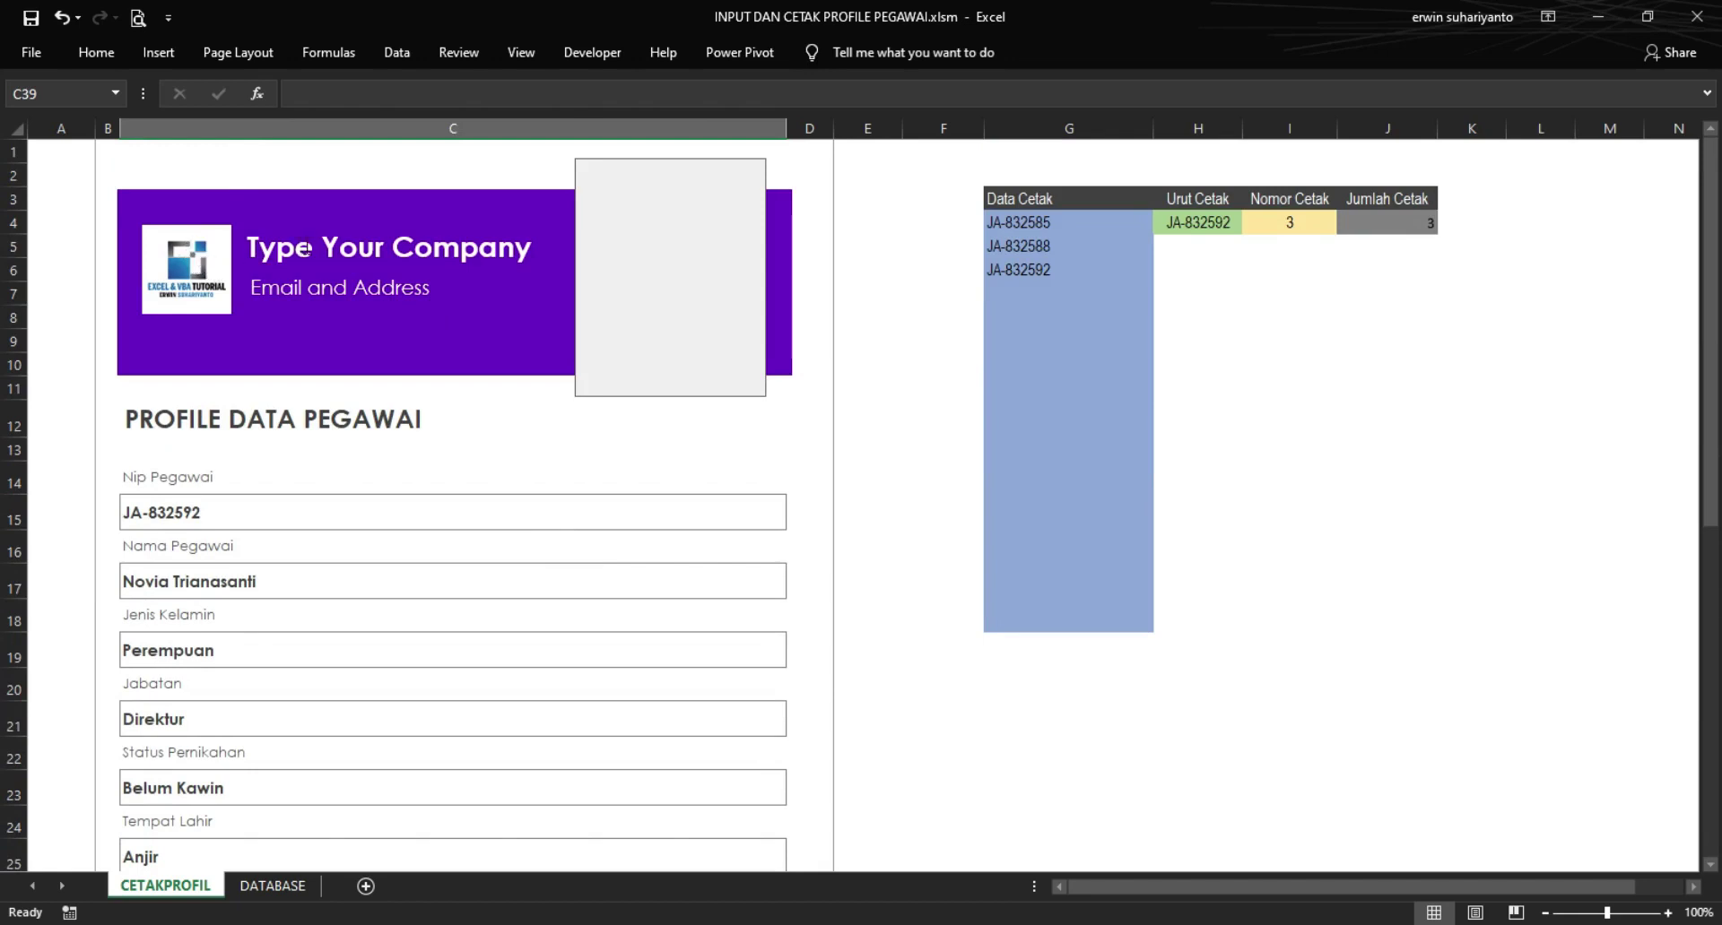
{"action": "left_click", "coordinate": [877, 340]}
{"action": "scroll", "coordinate": [484, 296], "scroll_direction": "down", "scroll_amount": 3}
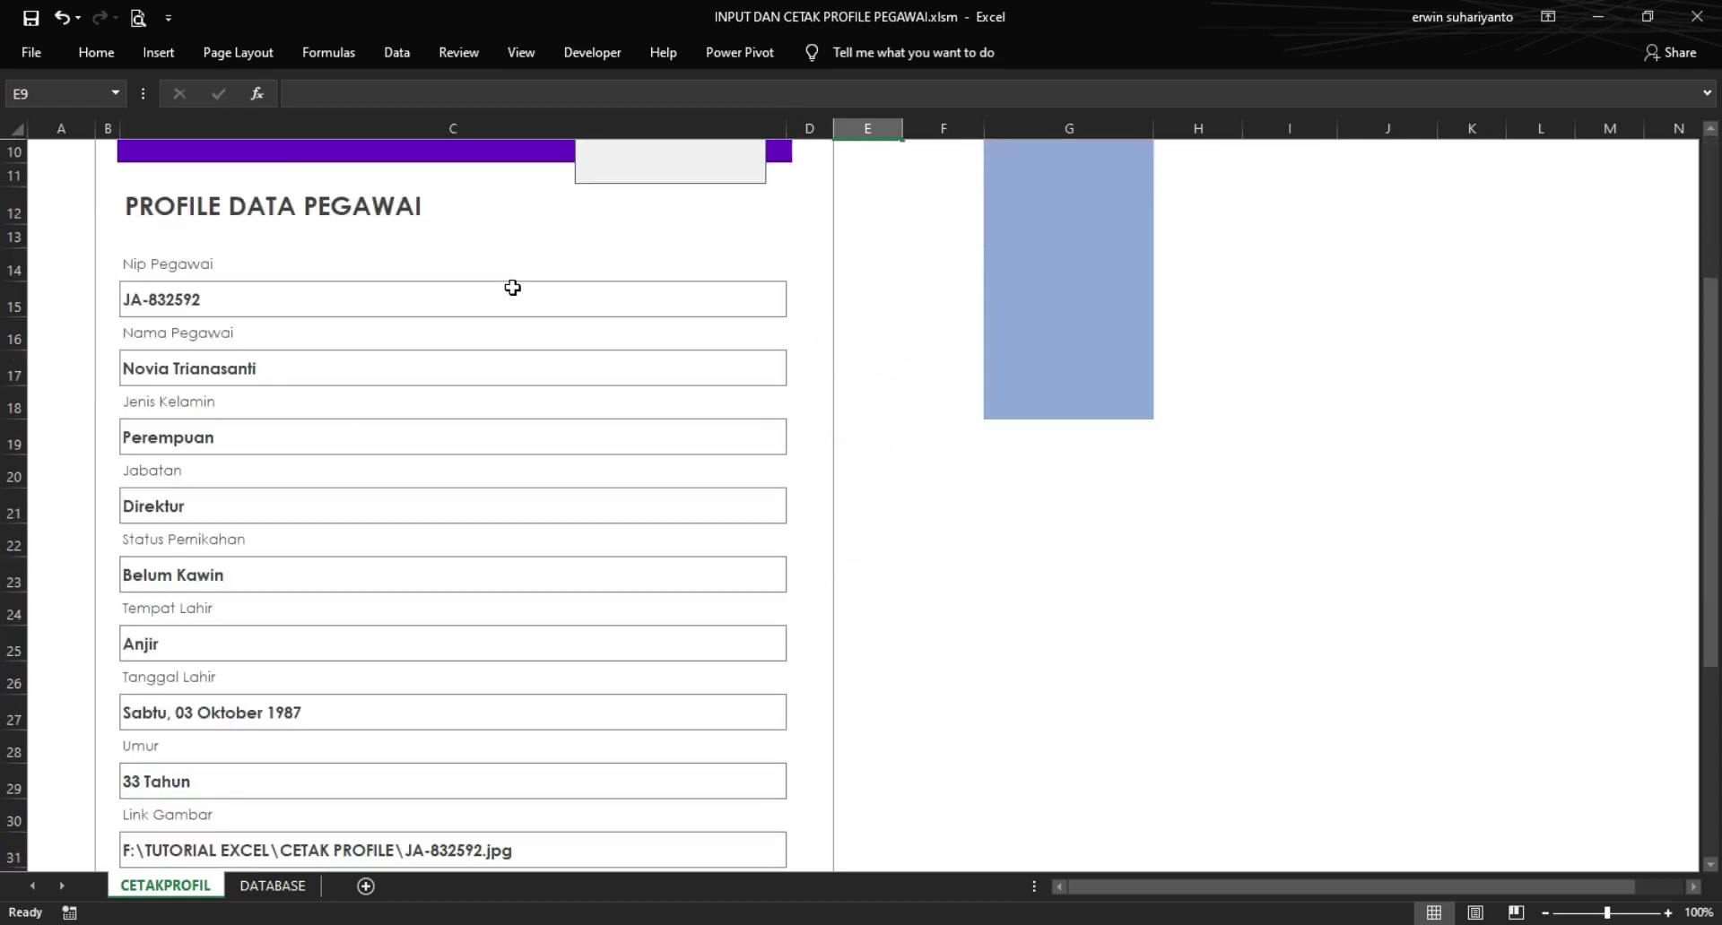
{"action": "scroll", "coordinate": [503, 287], "scroll_direction": "down", "scroll_amount": 3}
{"action": "scroll", "coordinate": [395, 339], "scroll_direction": "up", "scroll_amount": 4}
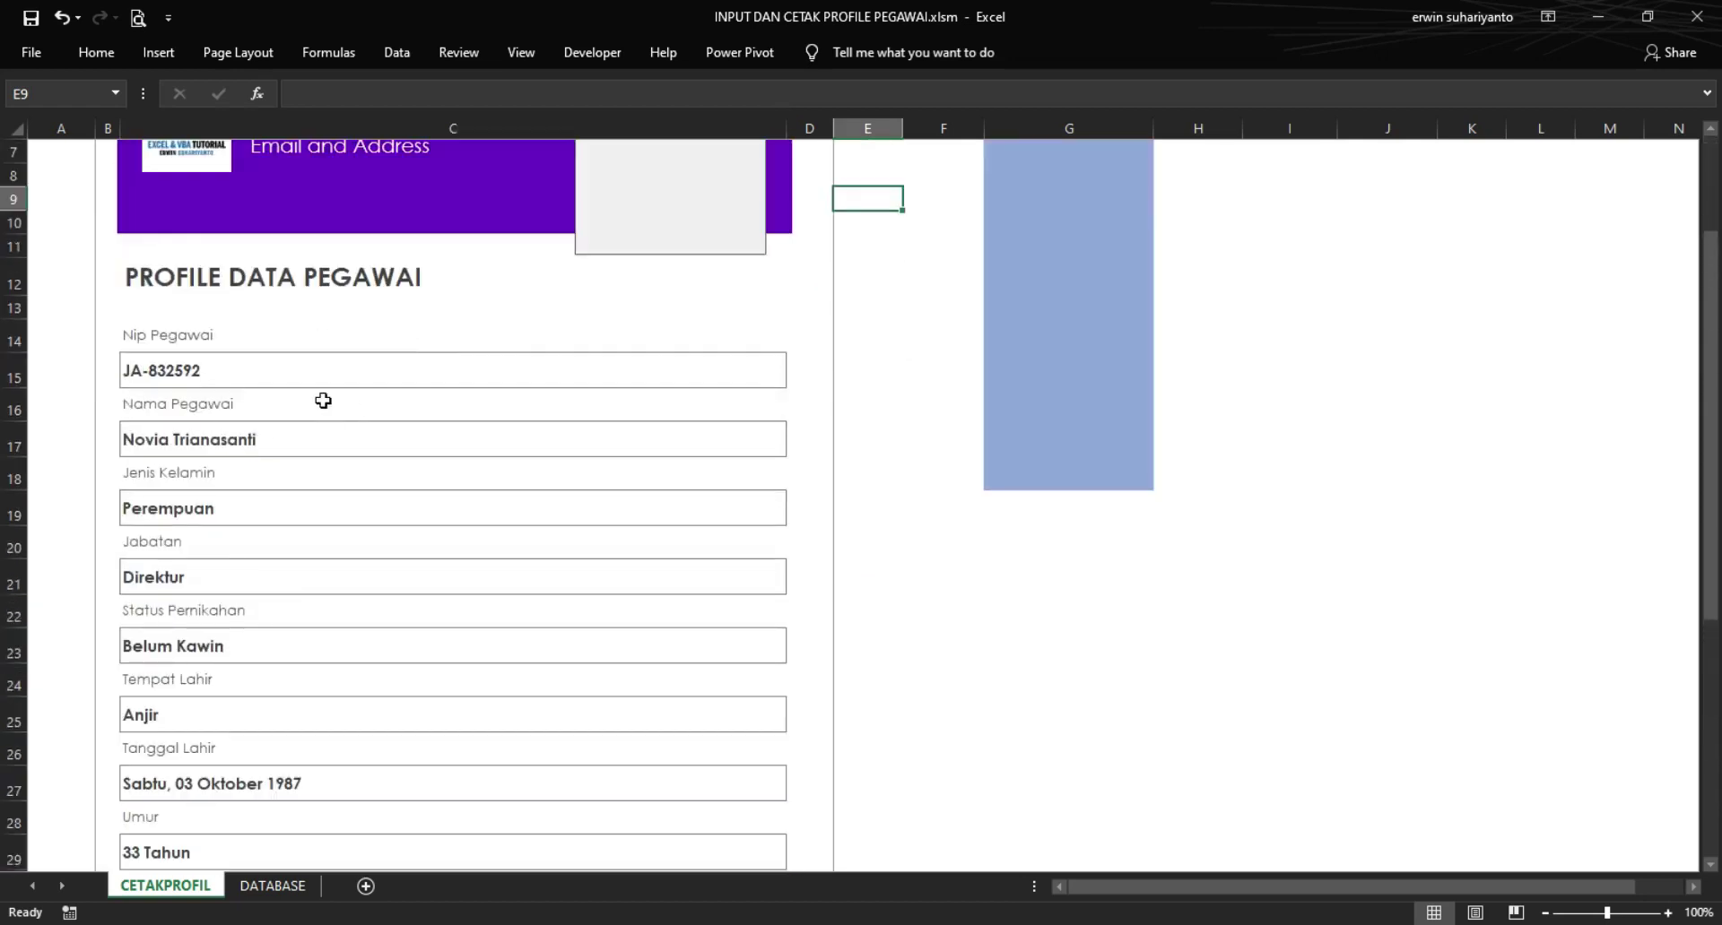
{"action": "scroll", "coordinate": [323, 400], "scroll_direction": "up", "scroll_amount": 2}
{"action": "scroll", "coordinate": [323, 400], "scroll_direction": "down", "scroll_amount": 1}
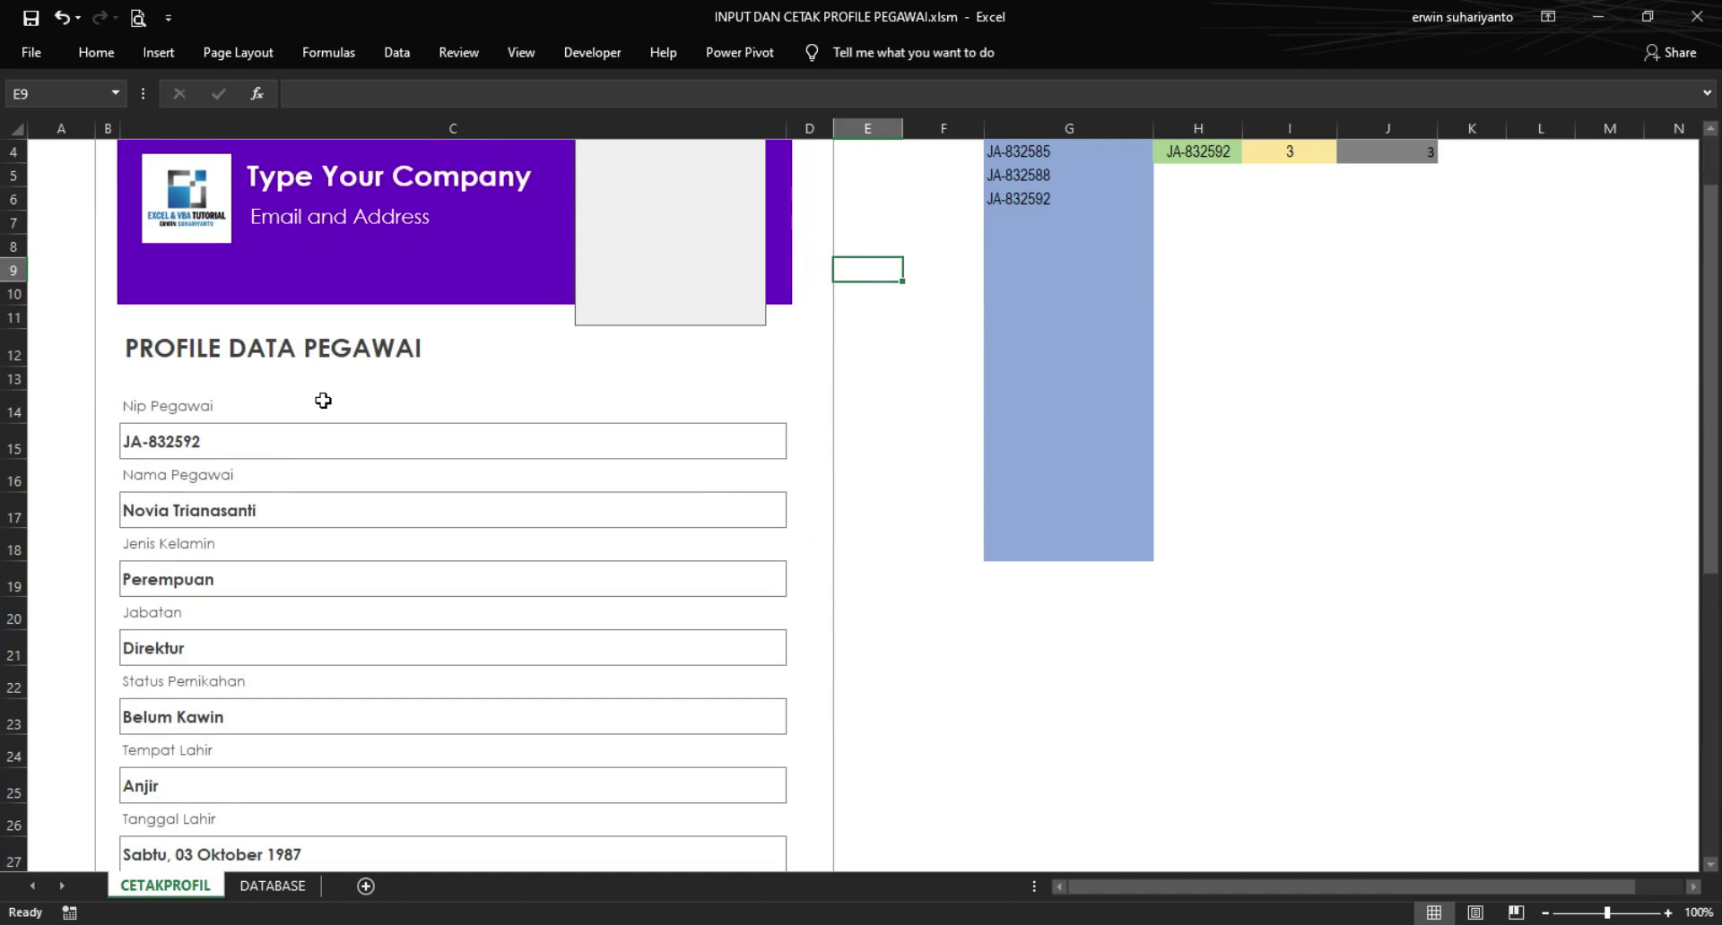
{"action": "scroll", "coordinate": [856, 396], "scroll_direction": "up", "scroll_amount": 1}
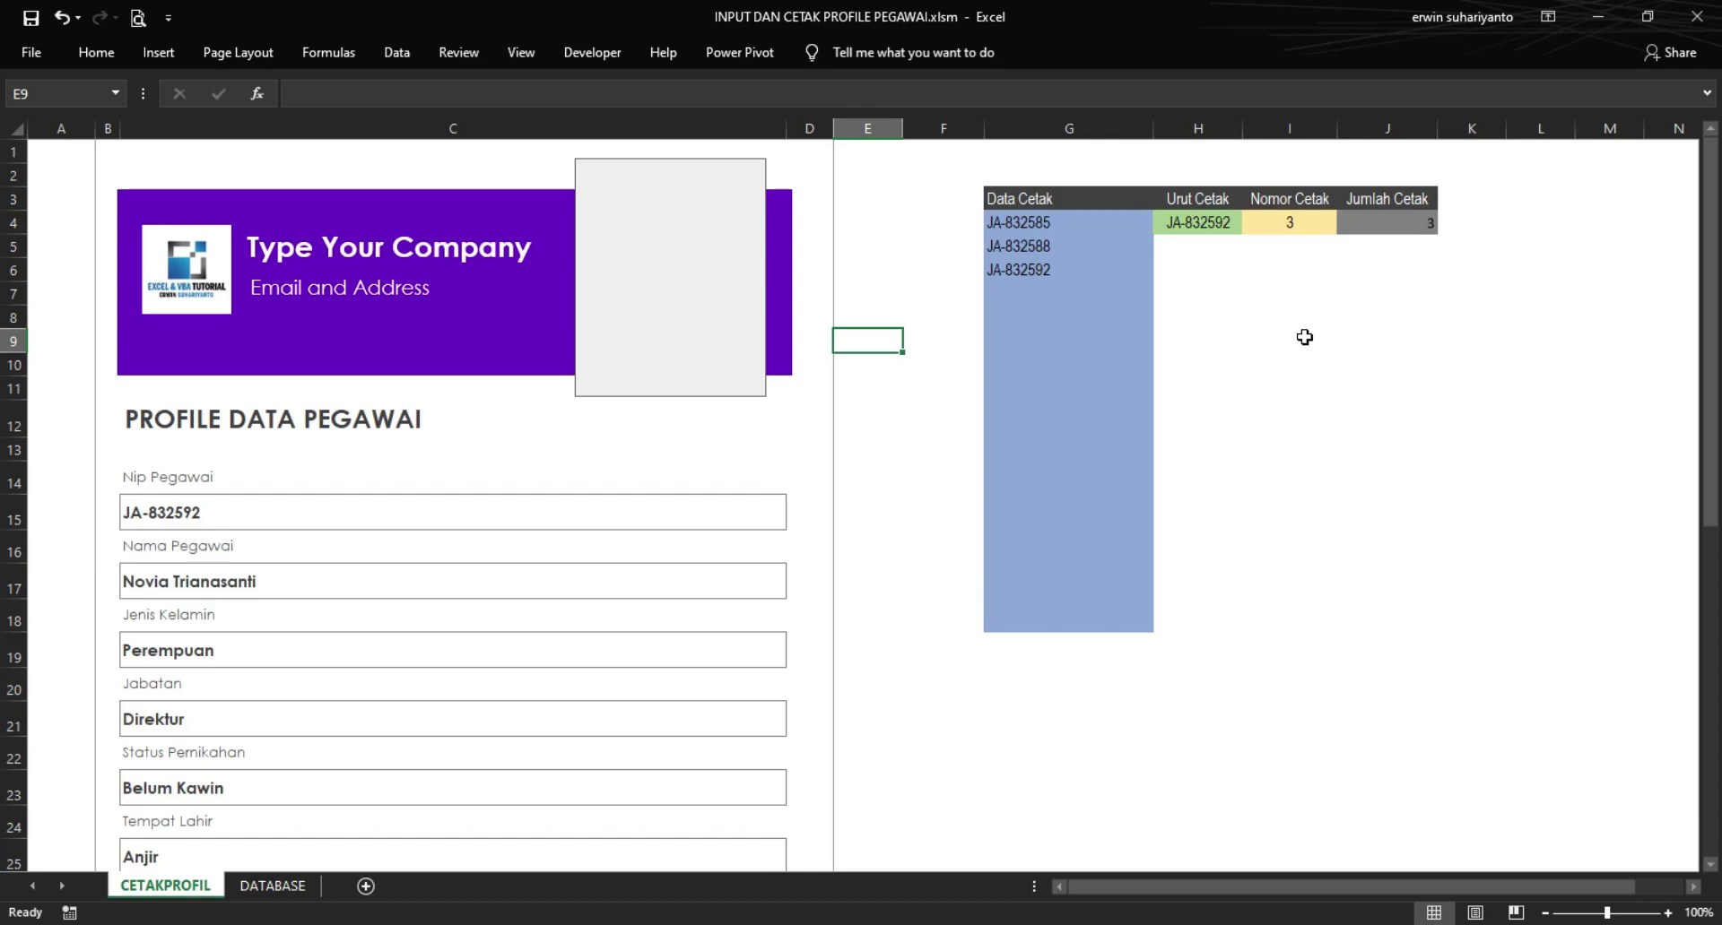
{"action": "left_click", "coordinate": [1033, 205]}
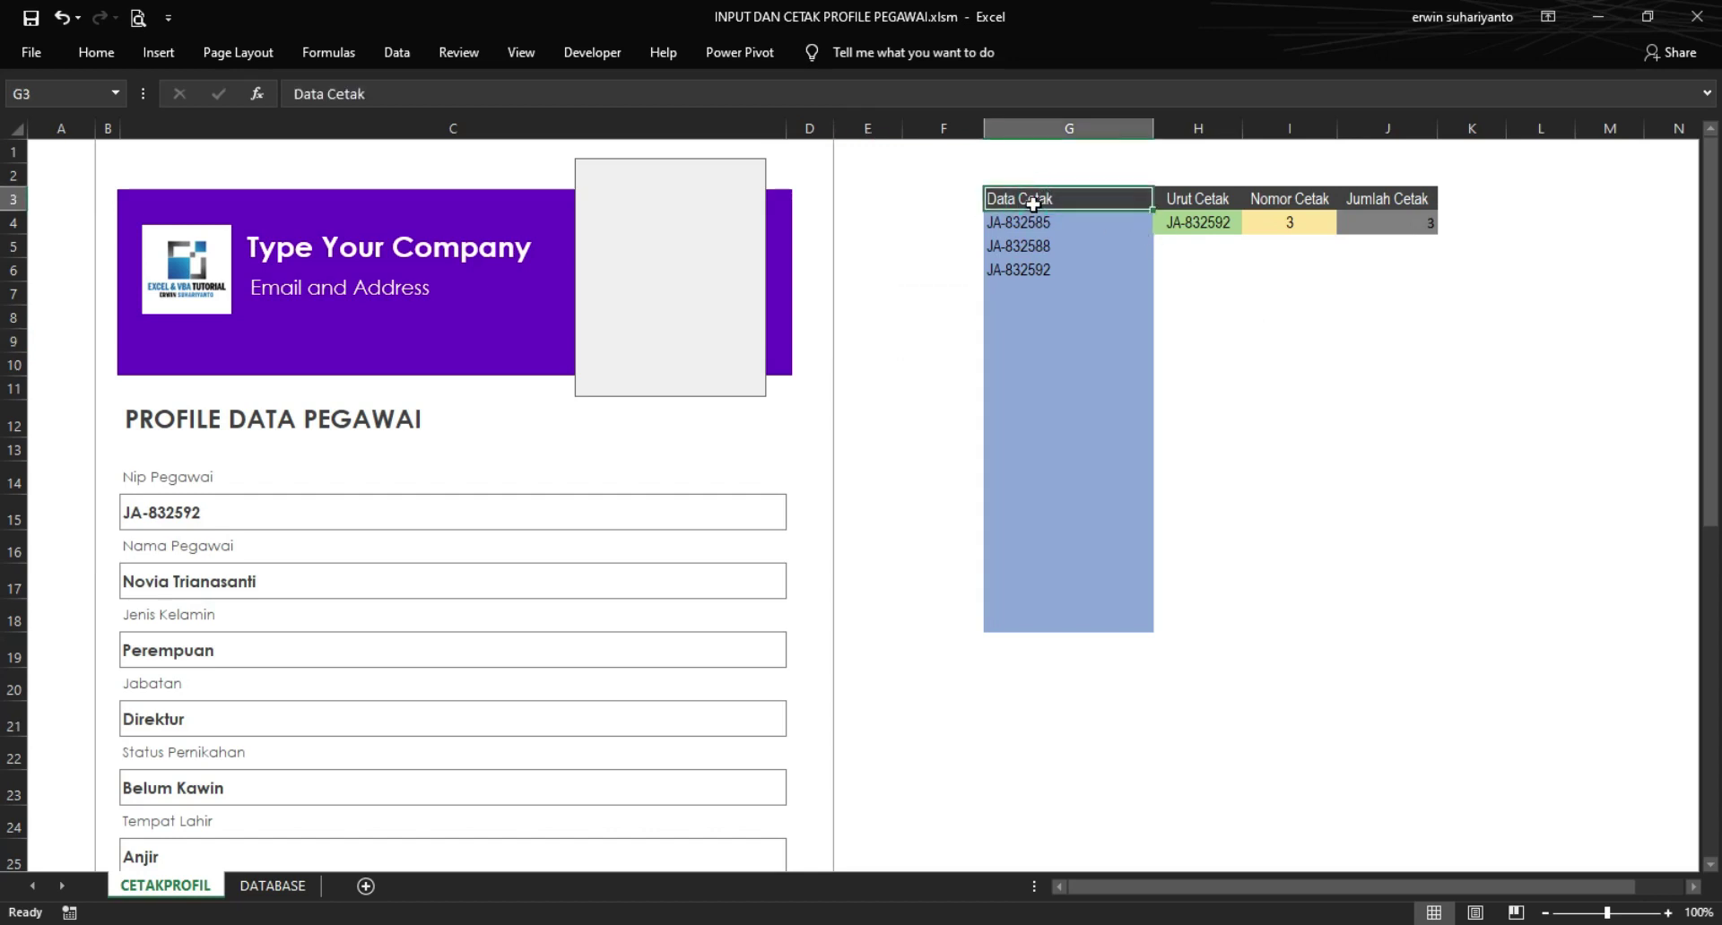
{"action": "left_click_drag", "start_coordinate": [1043, 222], "coordinate": [1008, 610]}
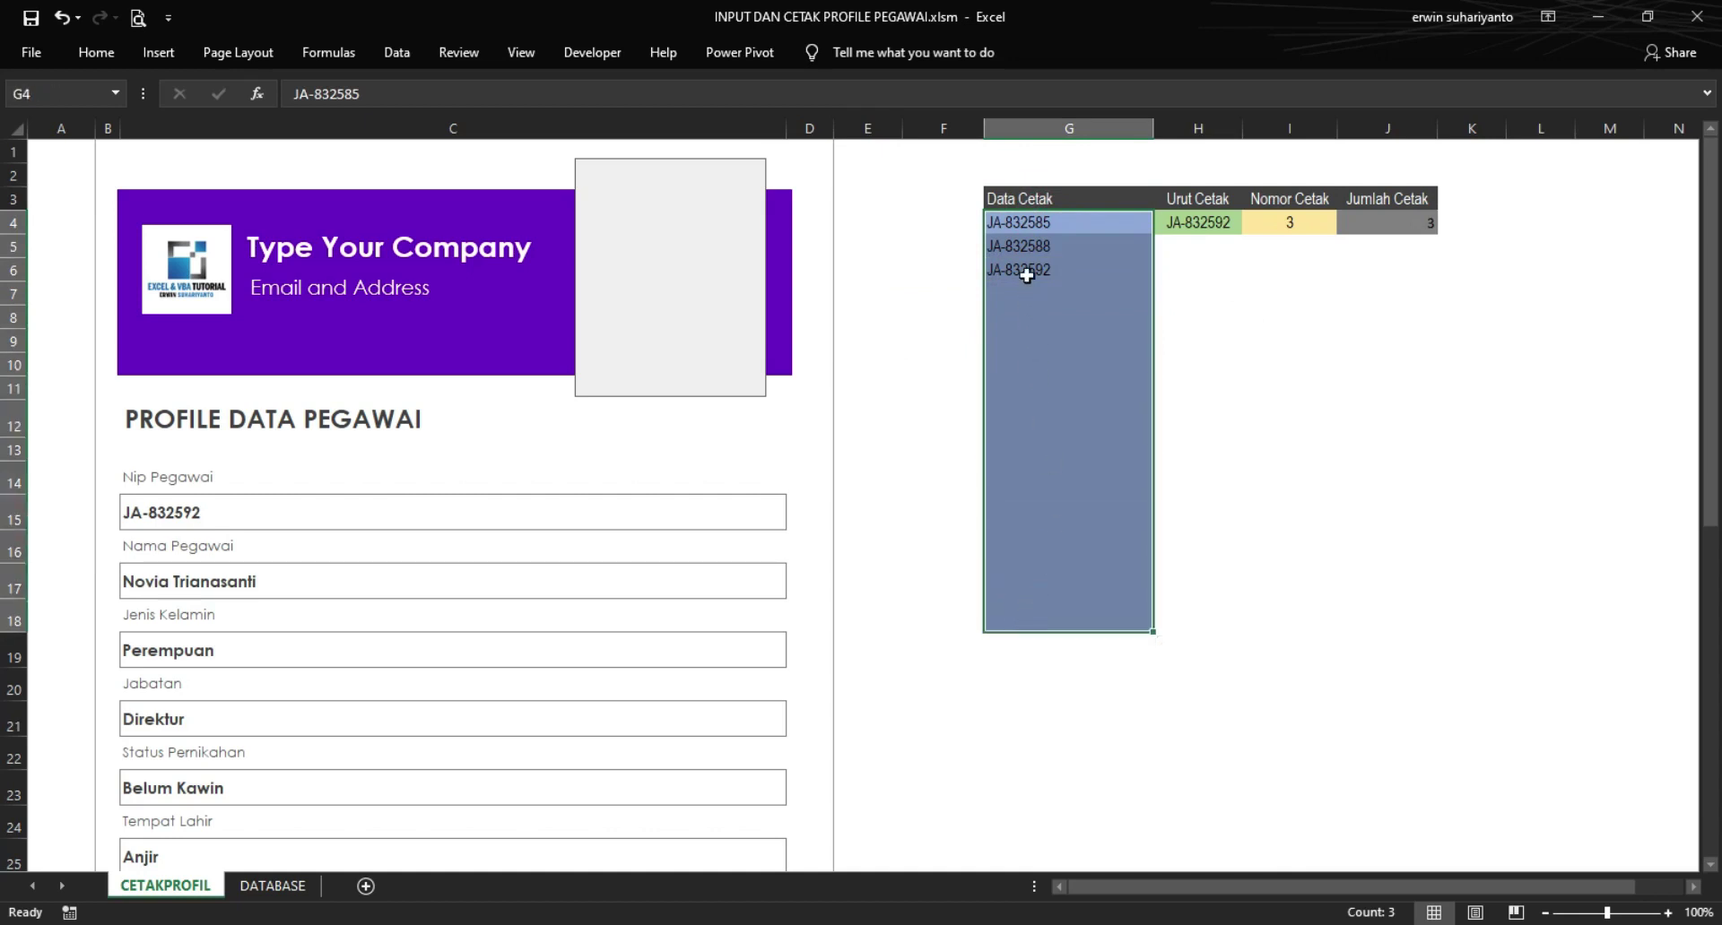
{"action": "left_click", "coordinate": [1033, 200]}
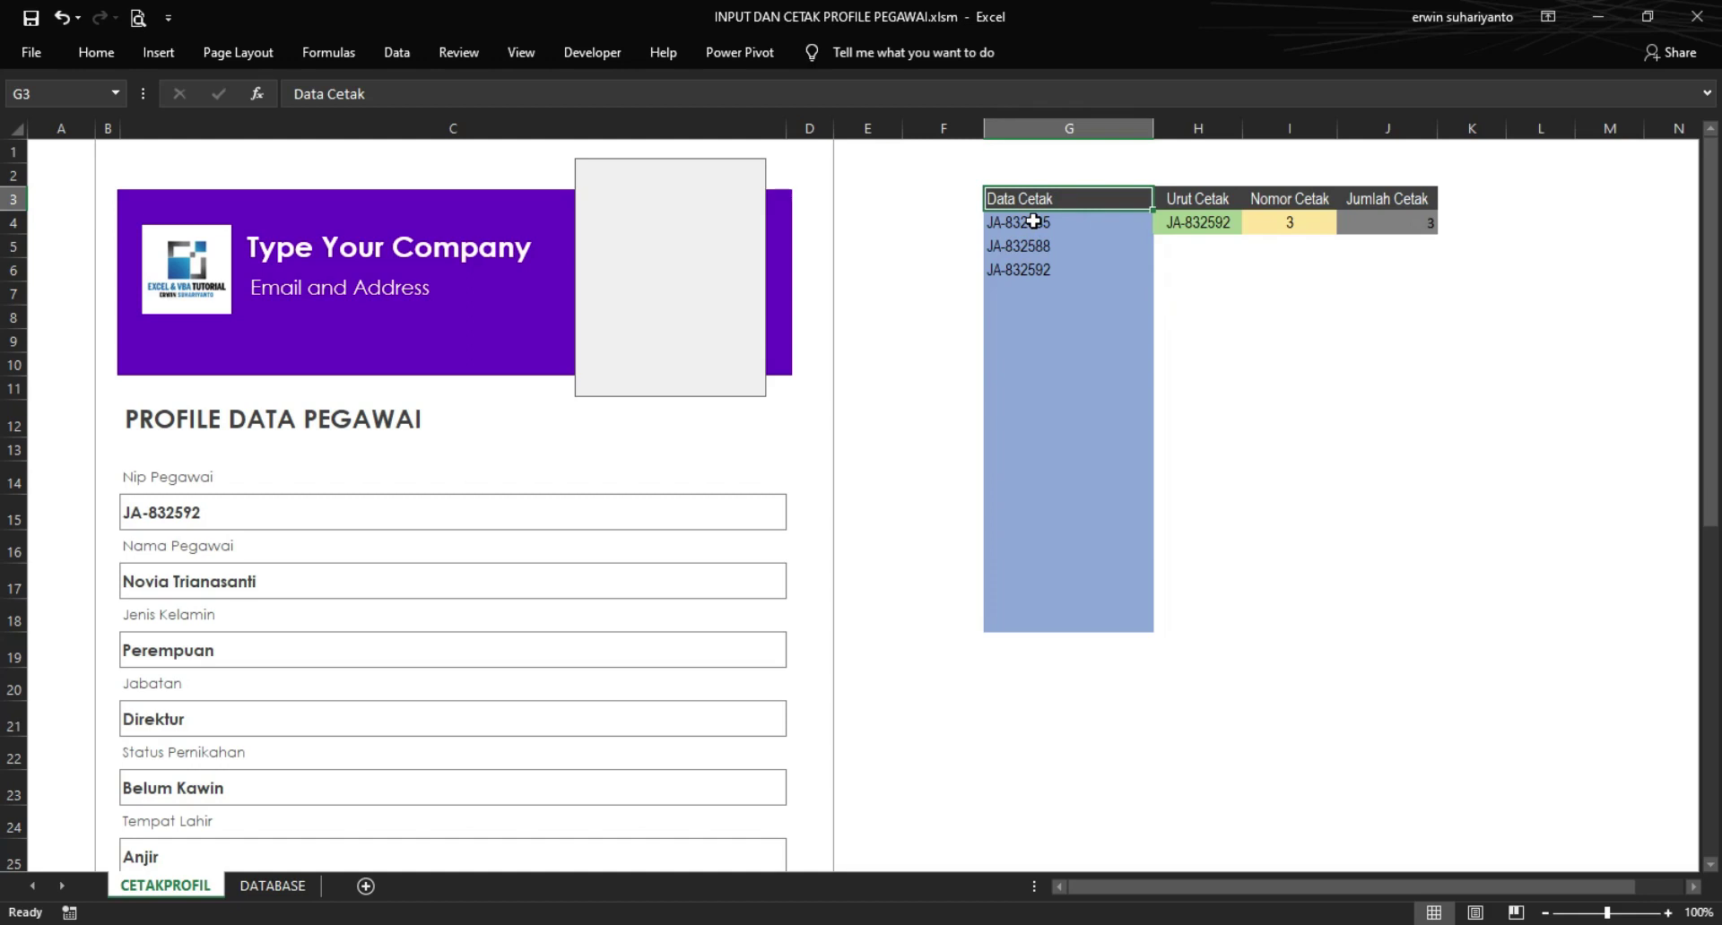
{"action": "left_click", "coordinate": [1207, 201]}
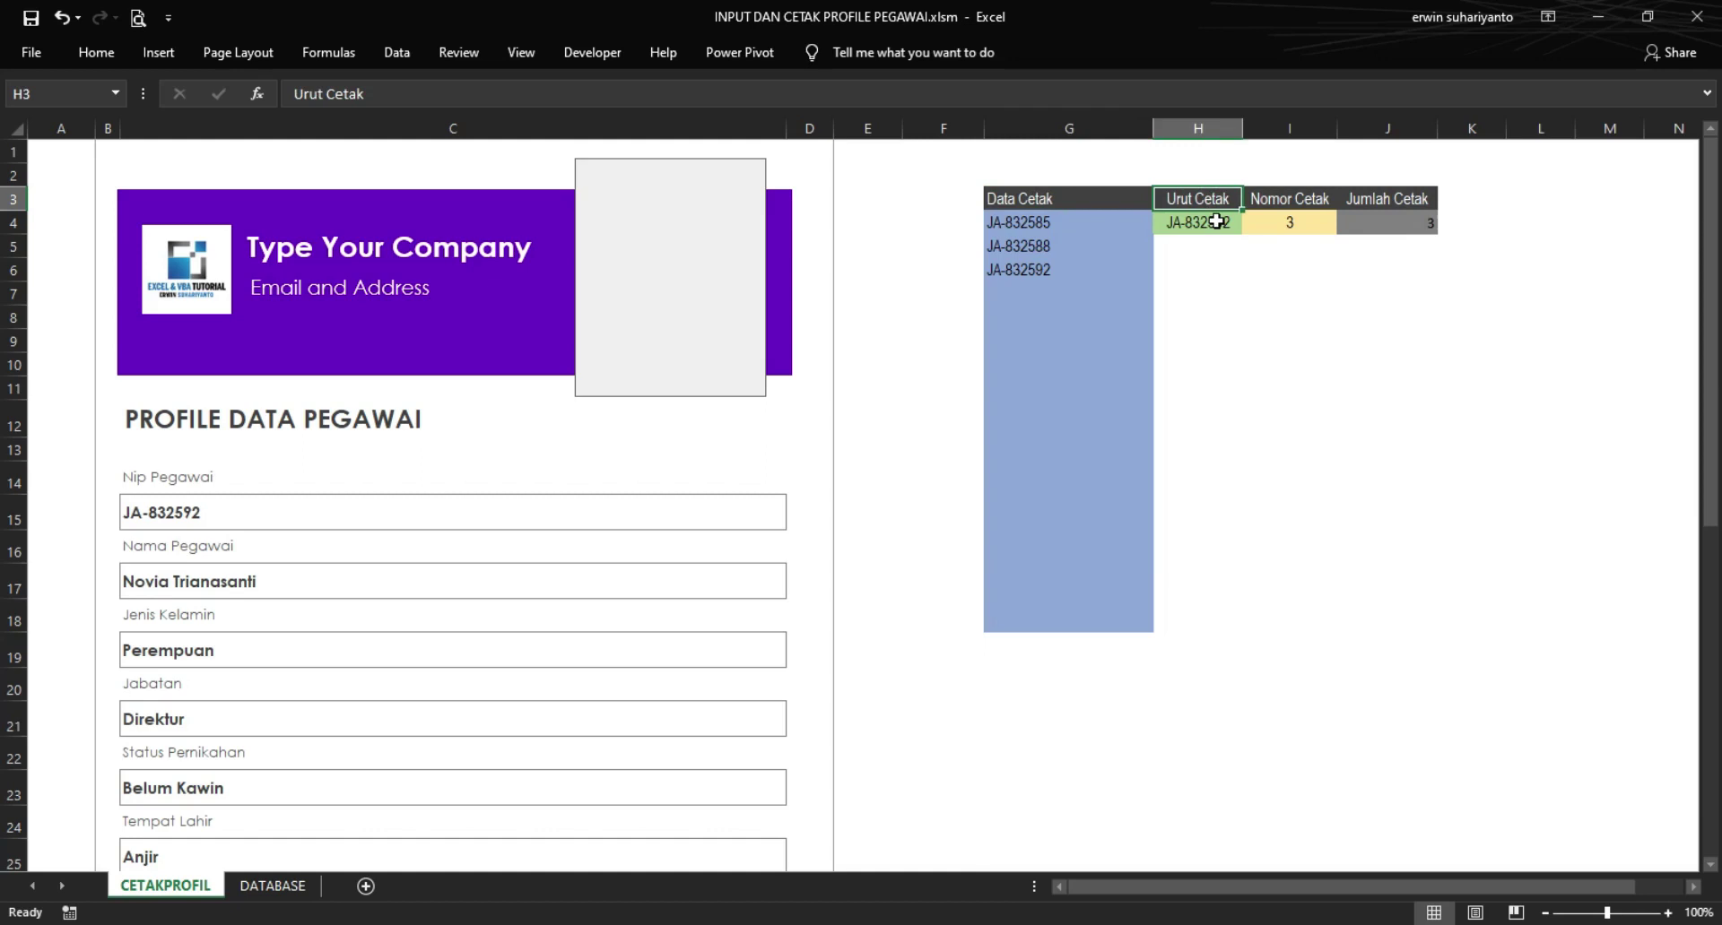
{"action": "mouse_move", "coordinate": [1032, 222]}
{"action": "left_mouse_down"}
{"action": "mouse_move", "coordinate": [1025, 411]}
{"action": "mouse_move", "coordinate": [1096, 473]}
{"action": "left_mouse_up"}
{"action": "left_click", "coordinate": [1197, 294]}
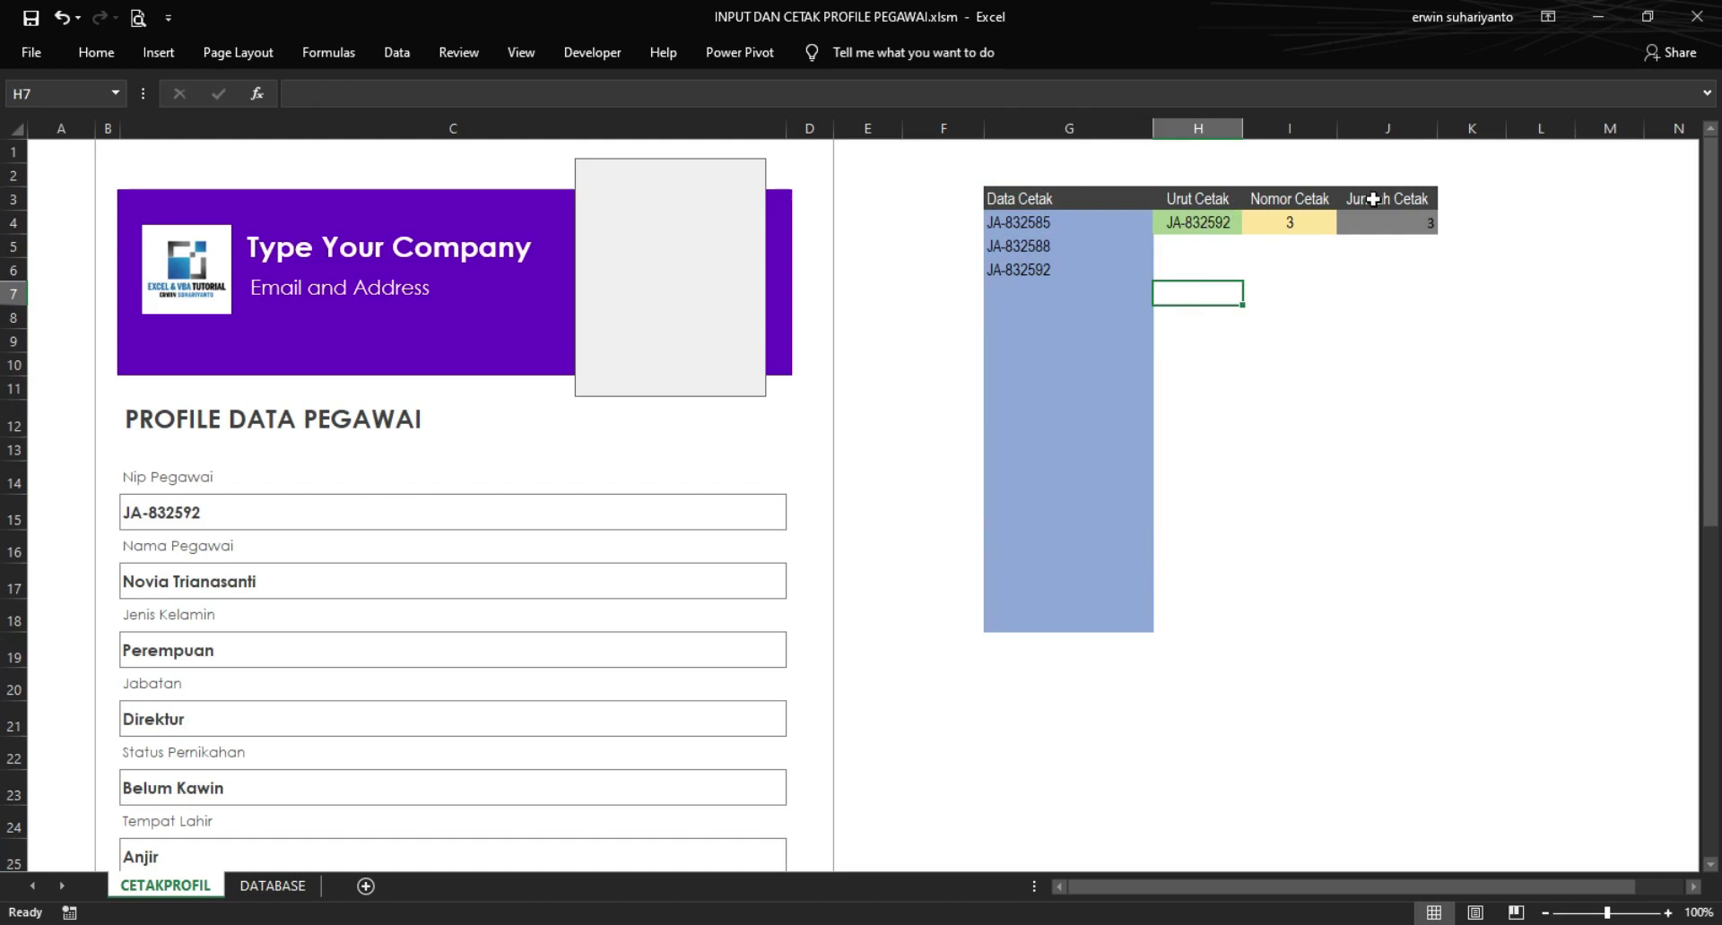
{"action": "left_click", "coordinate": [1307, 195]}
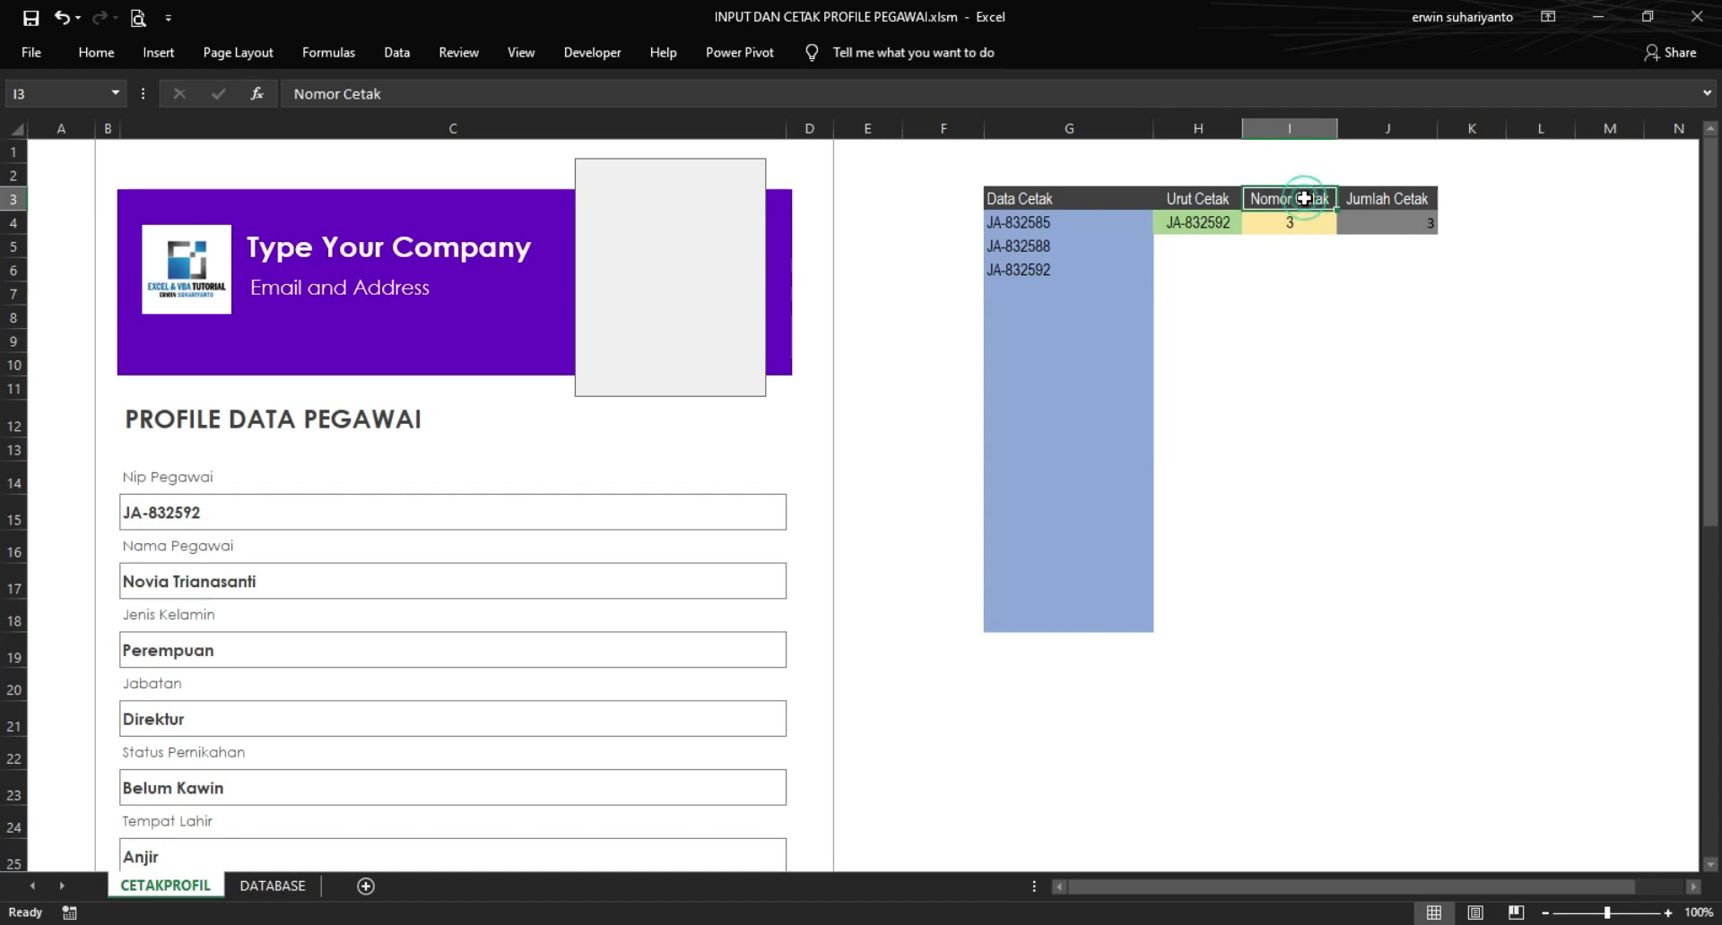
{"action": "left_click", "coordinate": [1291, 218]}
{"action": "left_click", "coordinate": [1308, 202]}
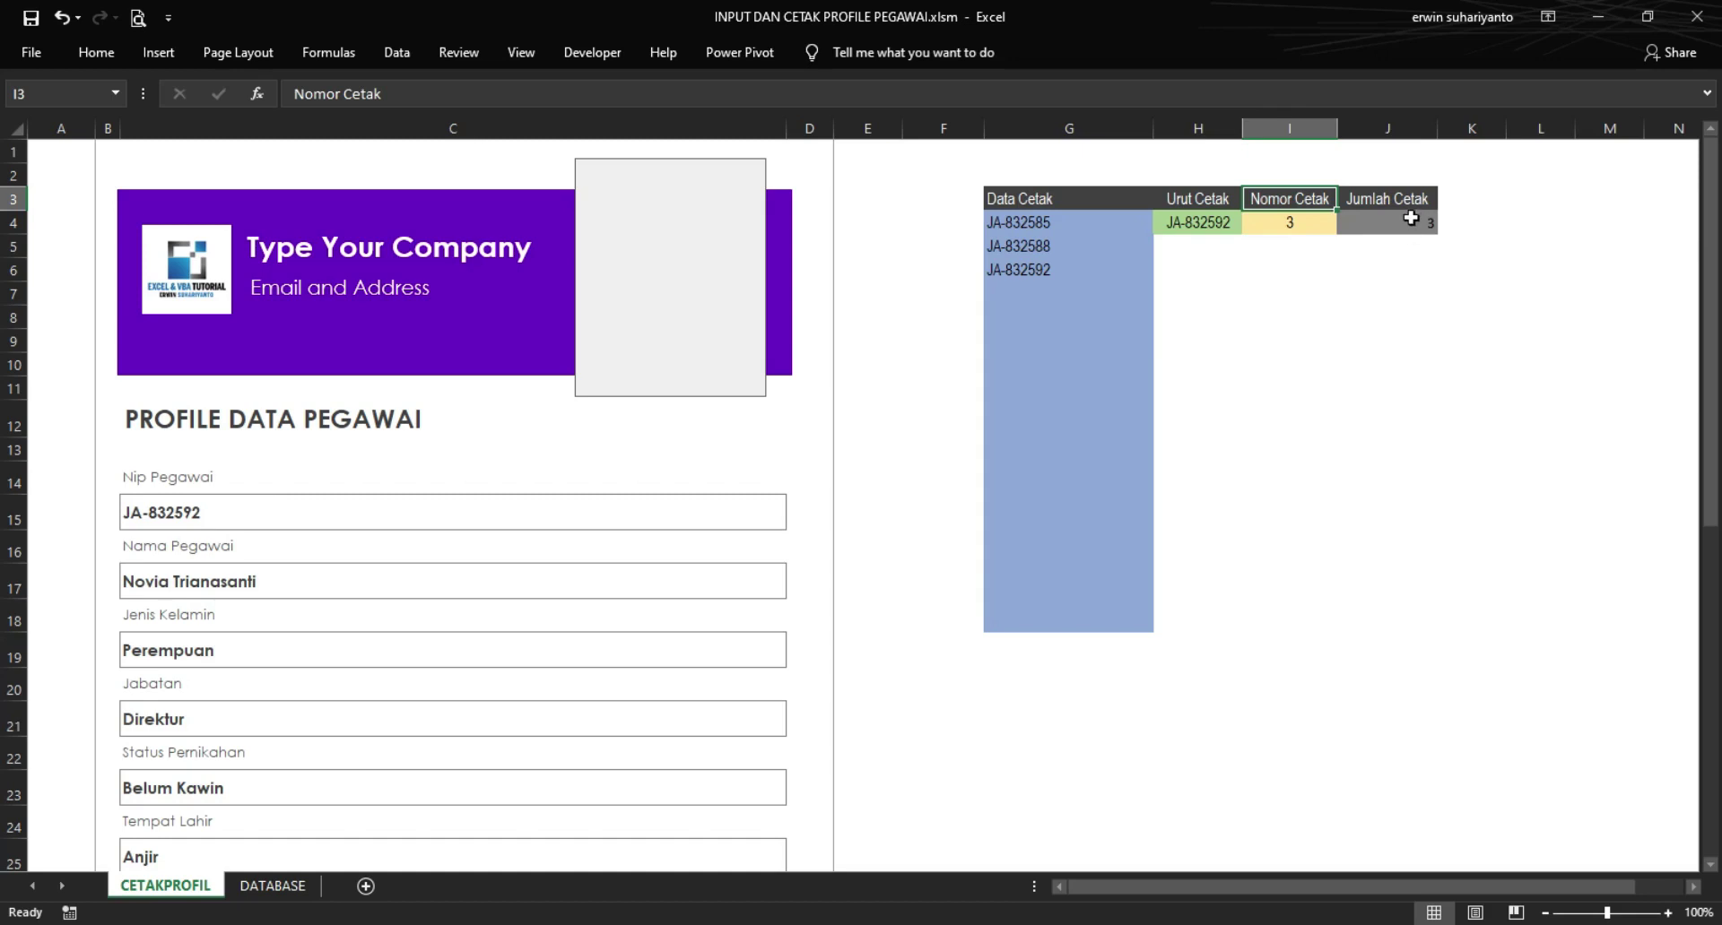
{"action": "left_click", "coordinate": [1365, 269]}
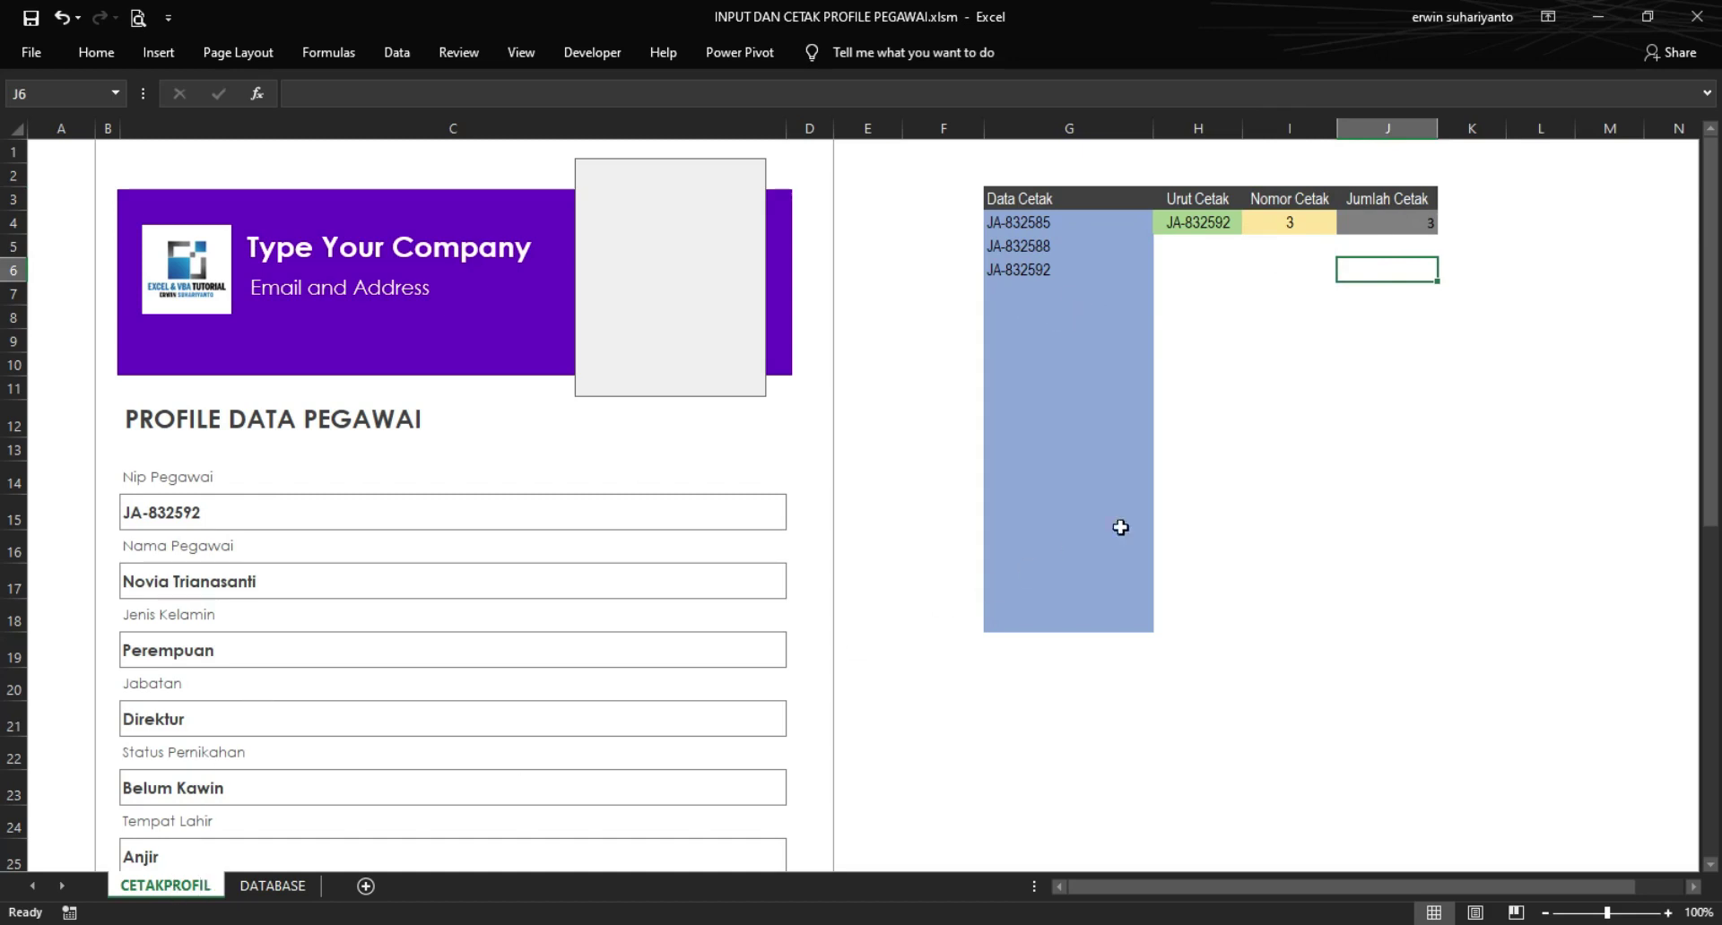
{"action": "left_click", "coordinate": [1319, 464]}
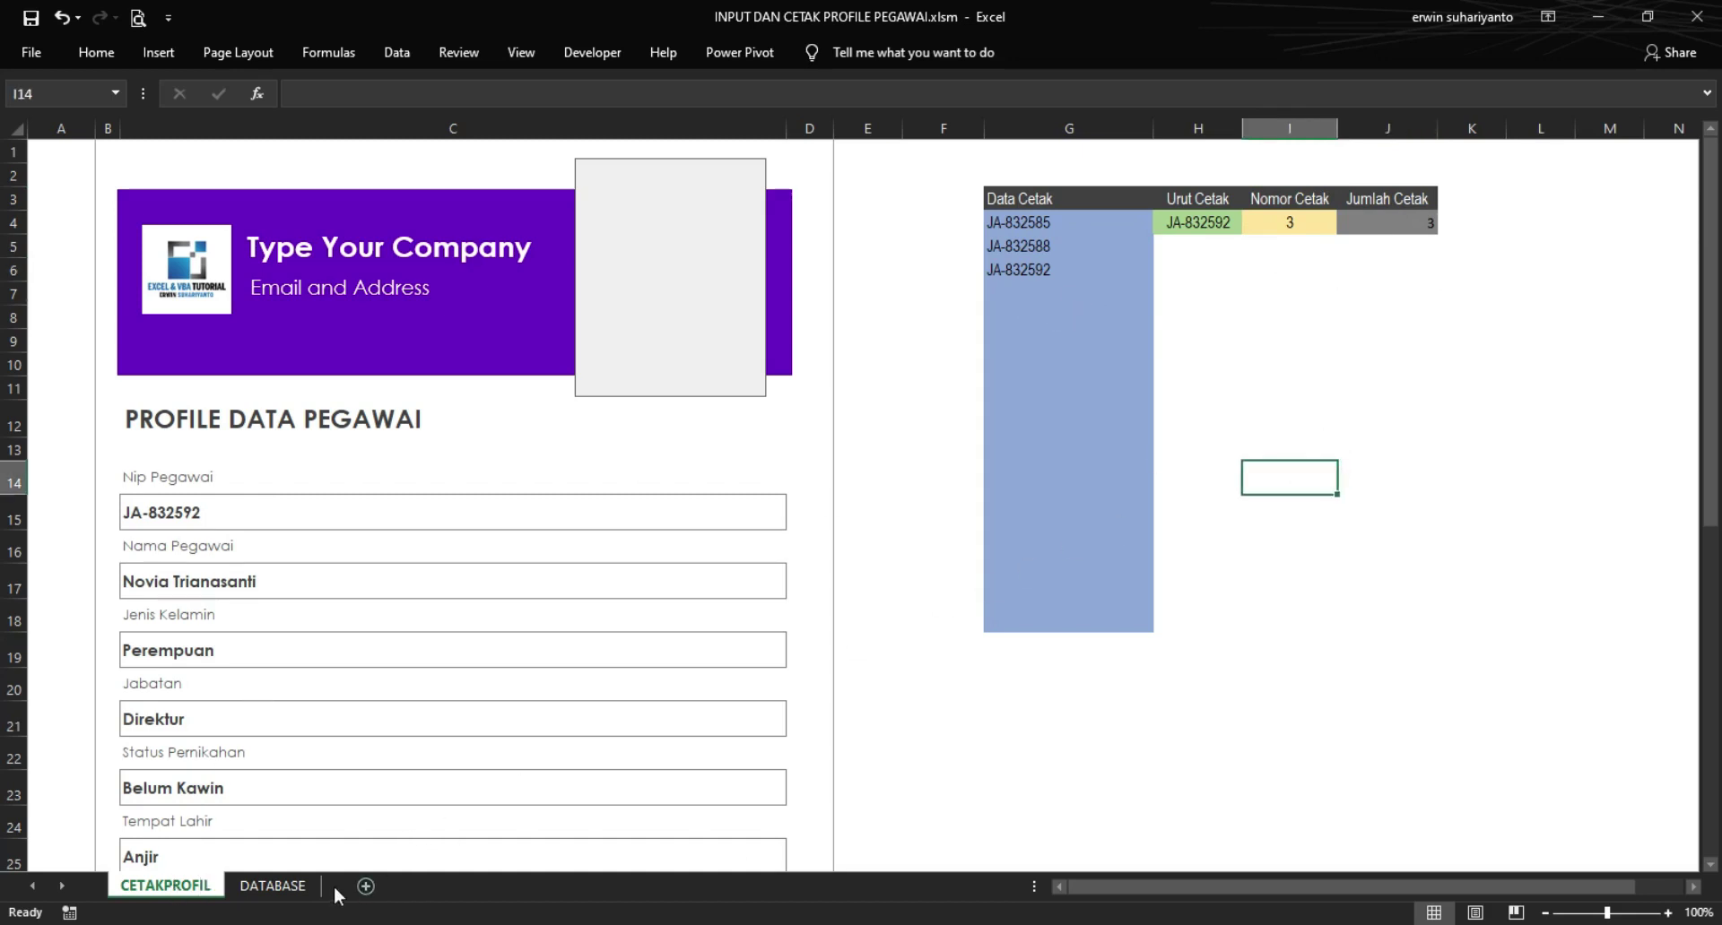
- Flip between the DATABASE and CETAKPROFIL sheets, ending on the DATABASE employee table with Formulas shown
{"action": "left_click", "coordinate": [280, 887]}
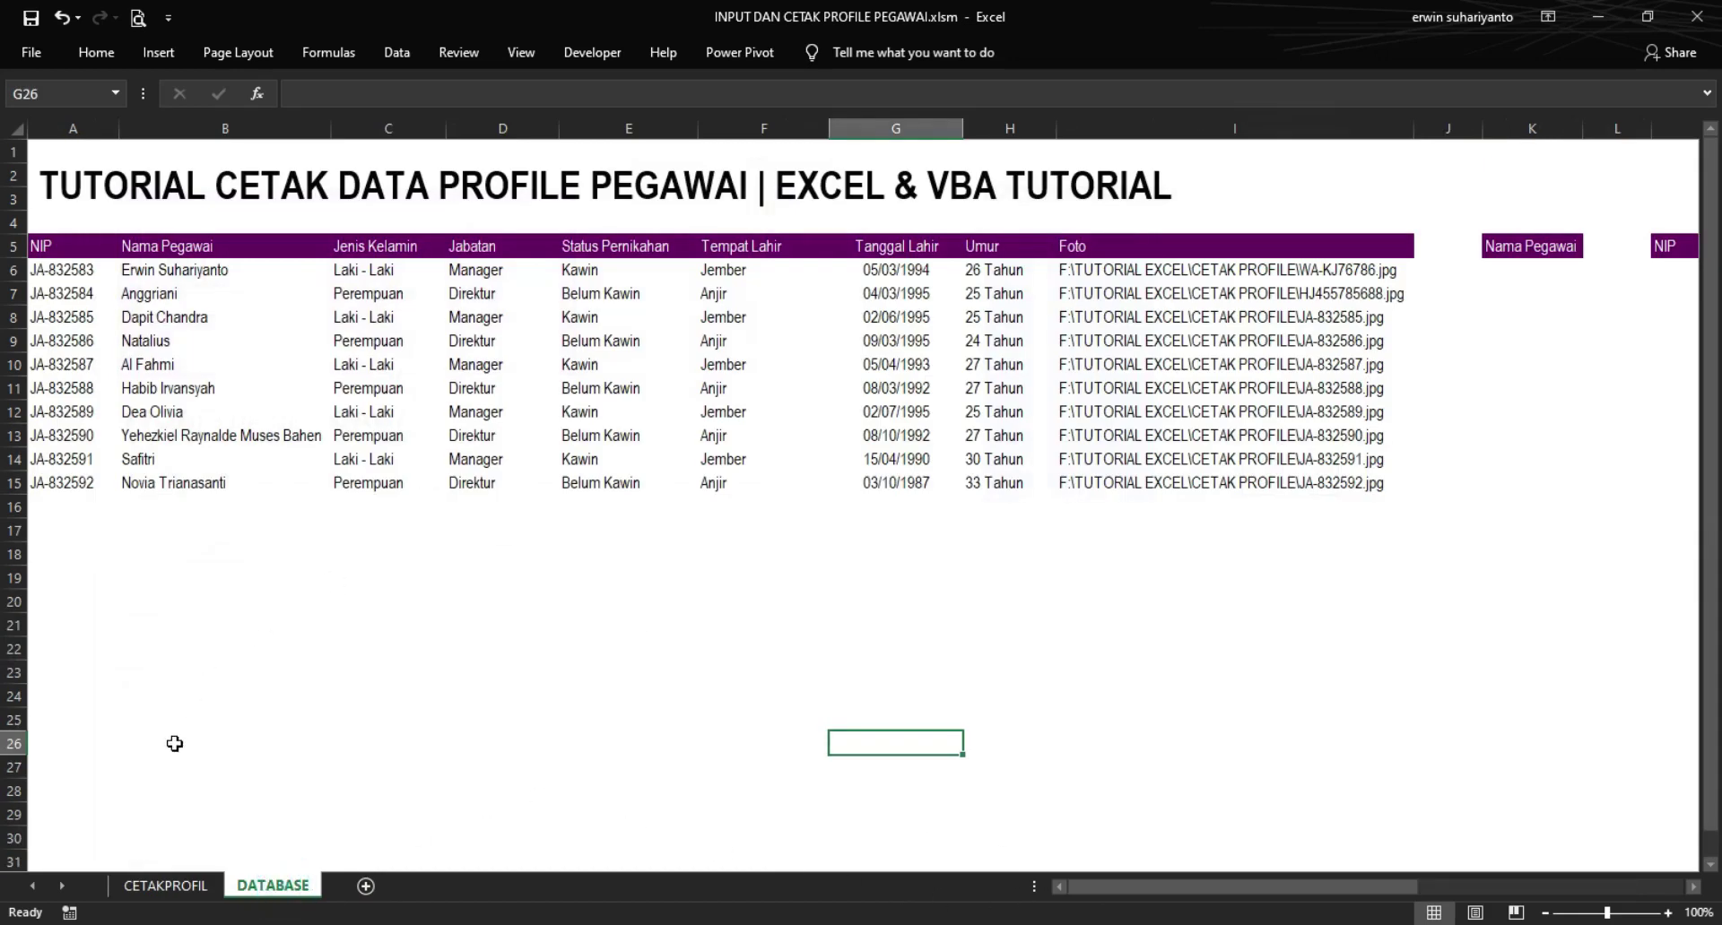
{"action": "left_click", "coordinate": [171, 891]}
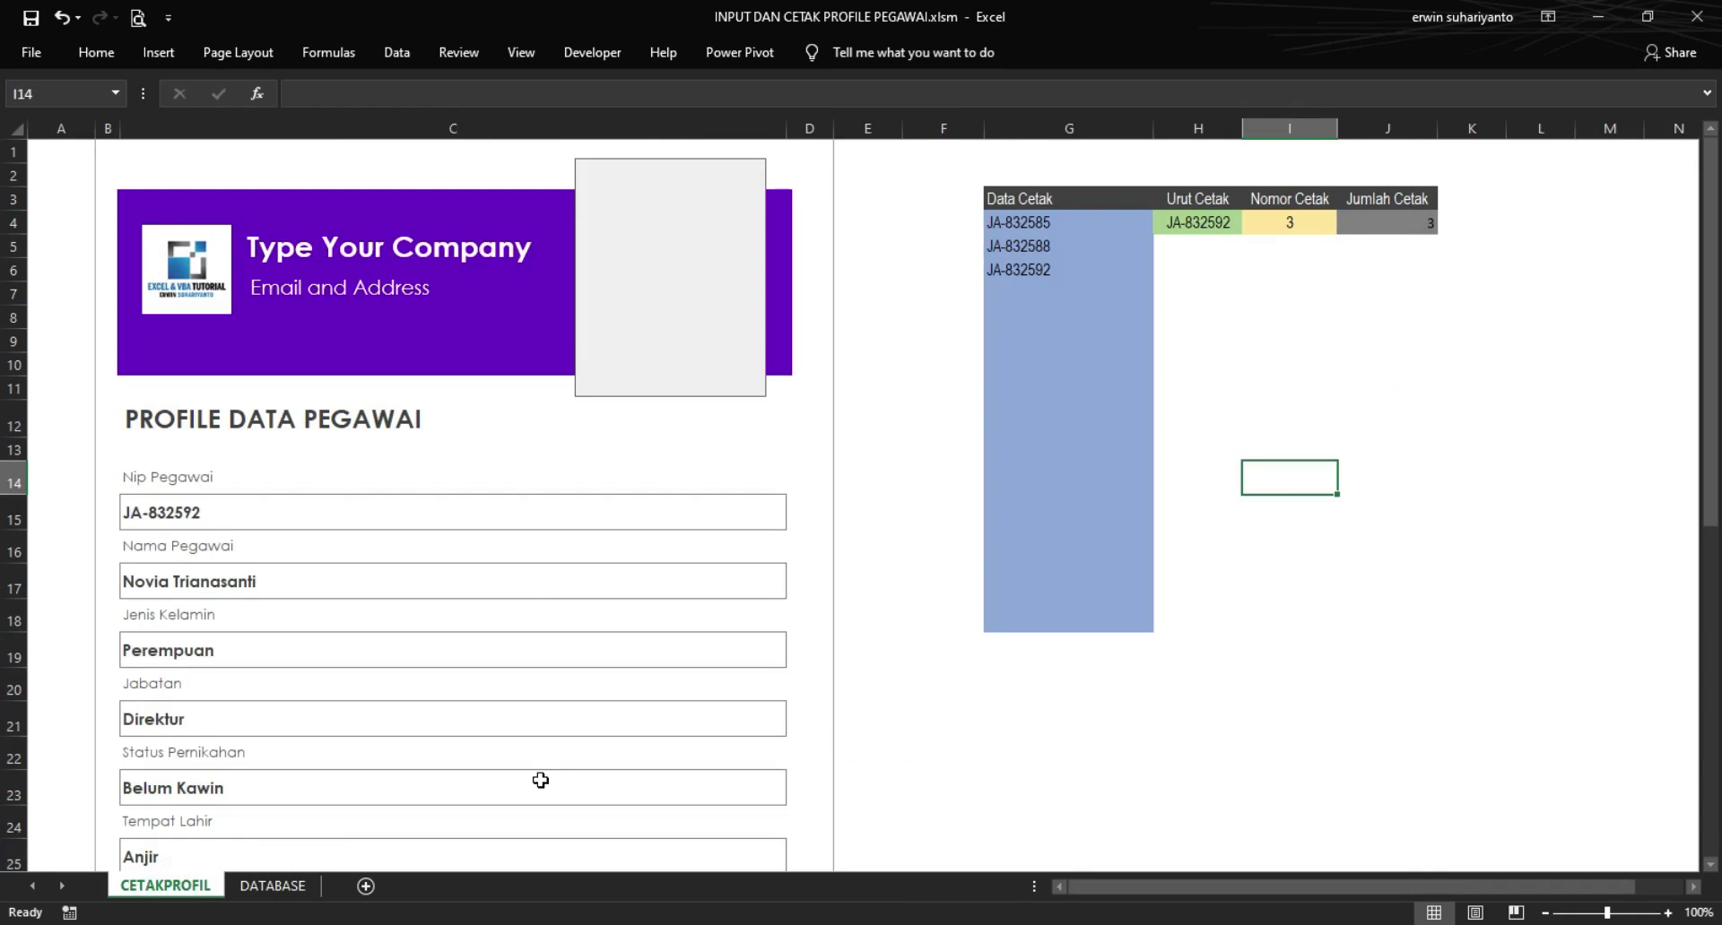
{"action": "left_click", "coordinate": [272, 886]}
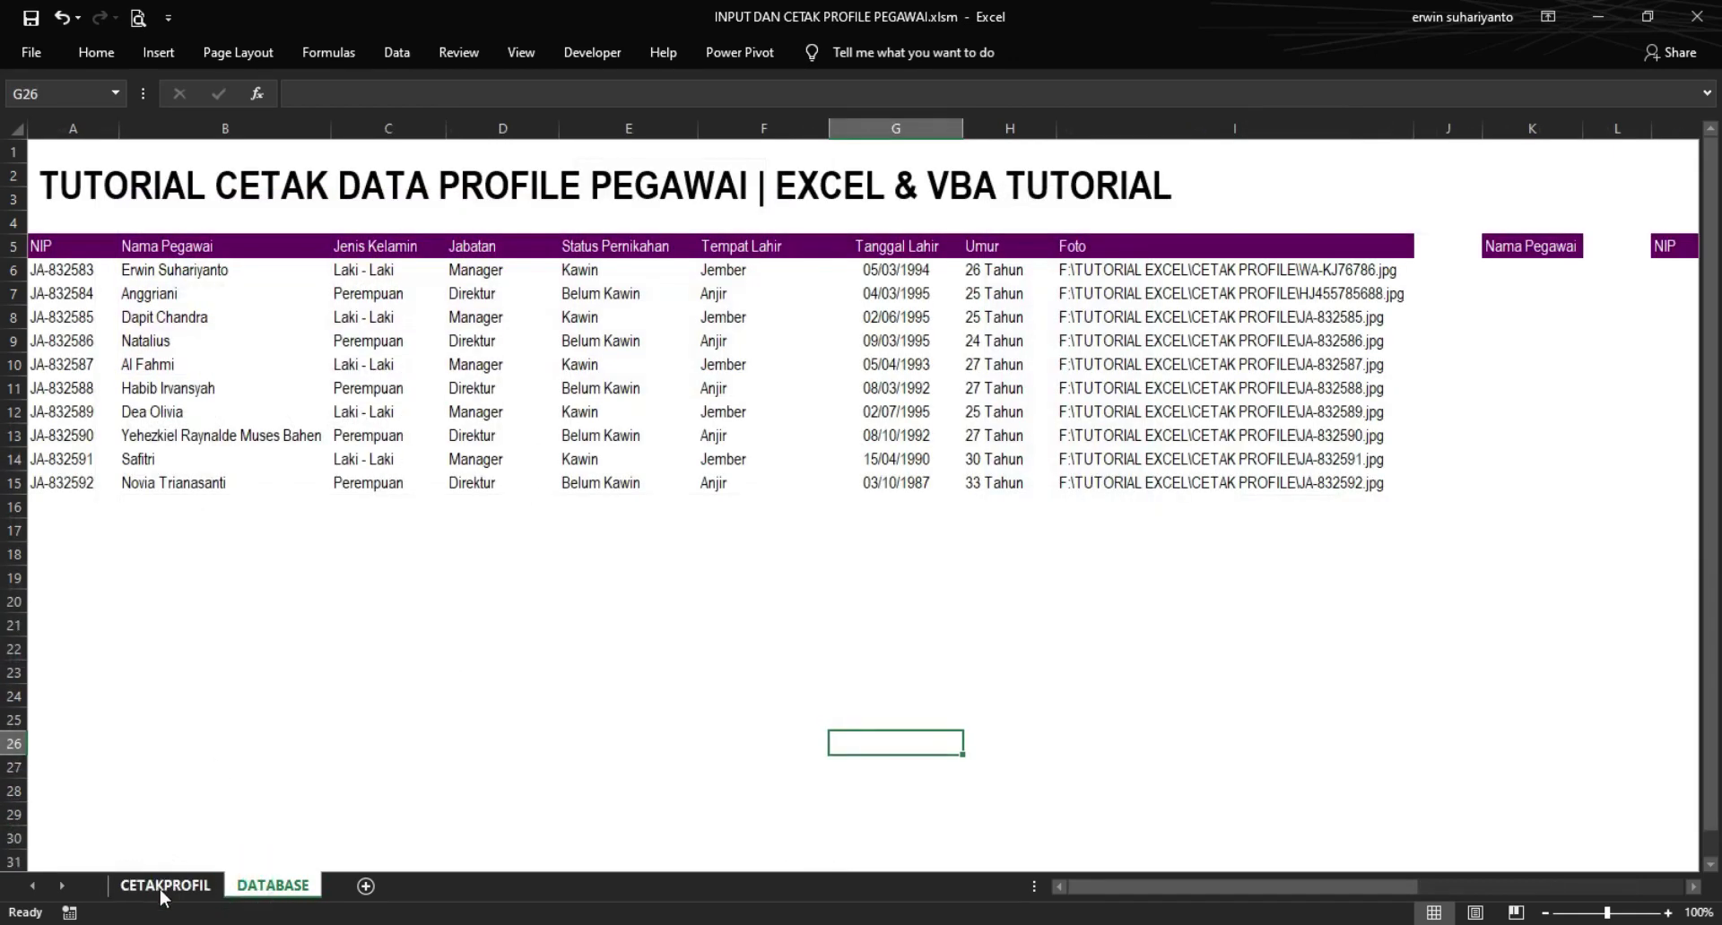
{"action": "left_click", "coordinate": [166, 886]}
{"action": "scroll", "coordinate": [477, 576], "scroll_direction": "down", "scroll_amount": 2}
{"action": "scroll", "coordinate": [478, 577], "scroll_direction": "down", "scroll_amount": 2}
{"action": "scroll", "coordinate": [477, 576], "scroll_direction": "up", "scroll_amount": 2}
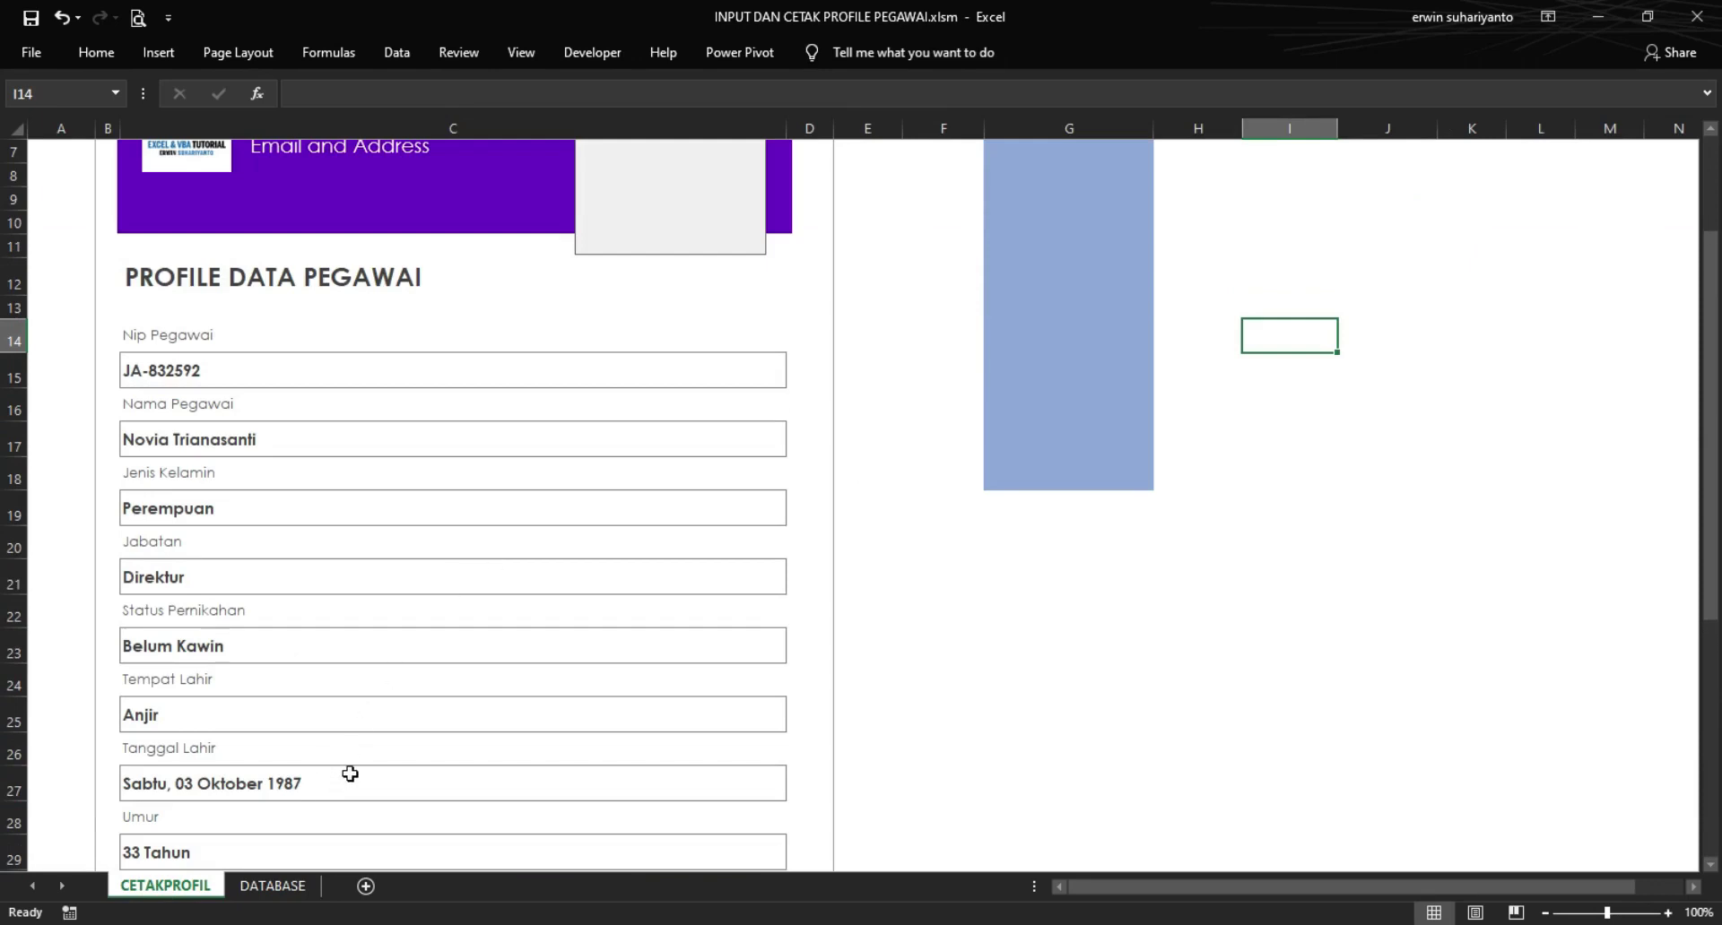
{"action": "left_click", "coordinate": [289, 886]}
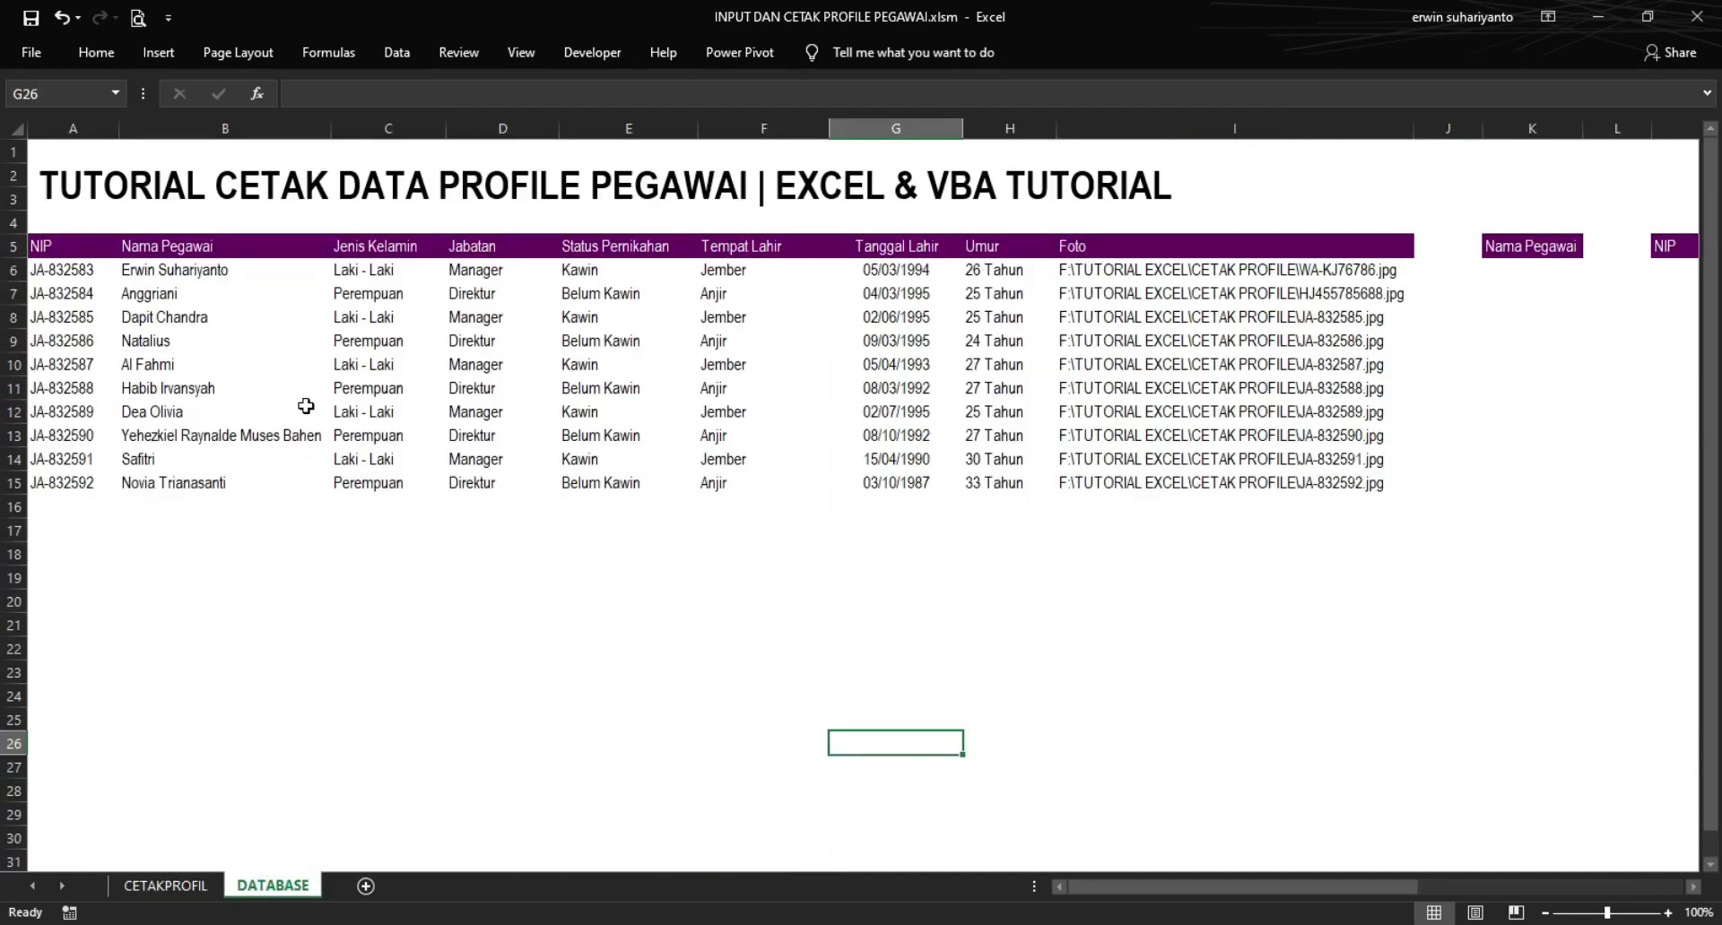
{"action": "left_click", "coordinate": [347, 51]}
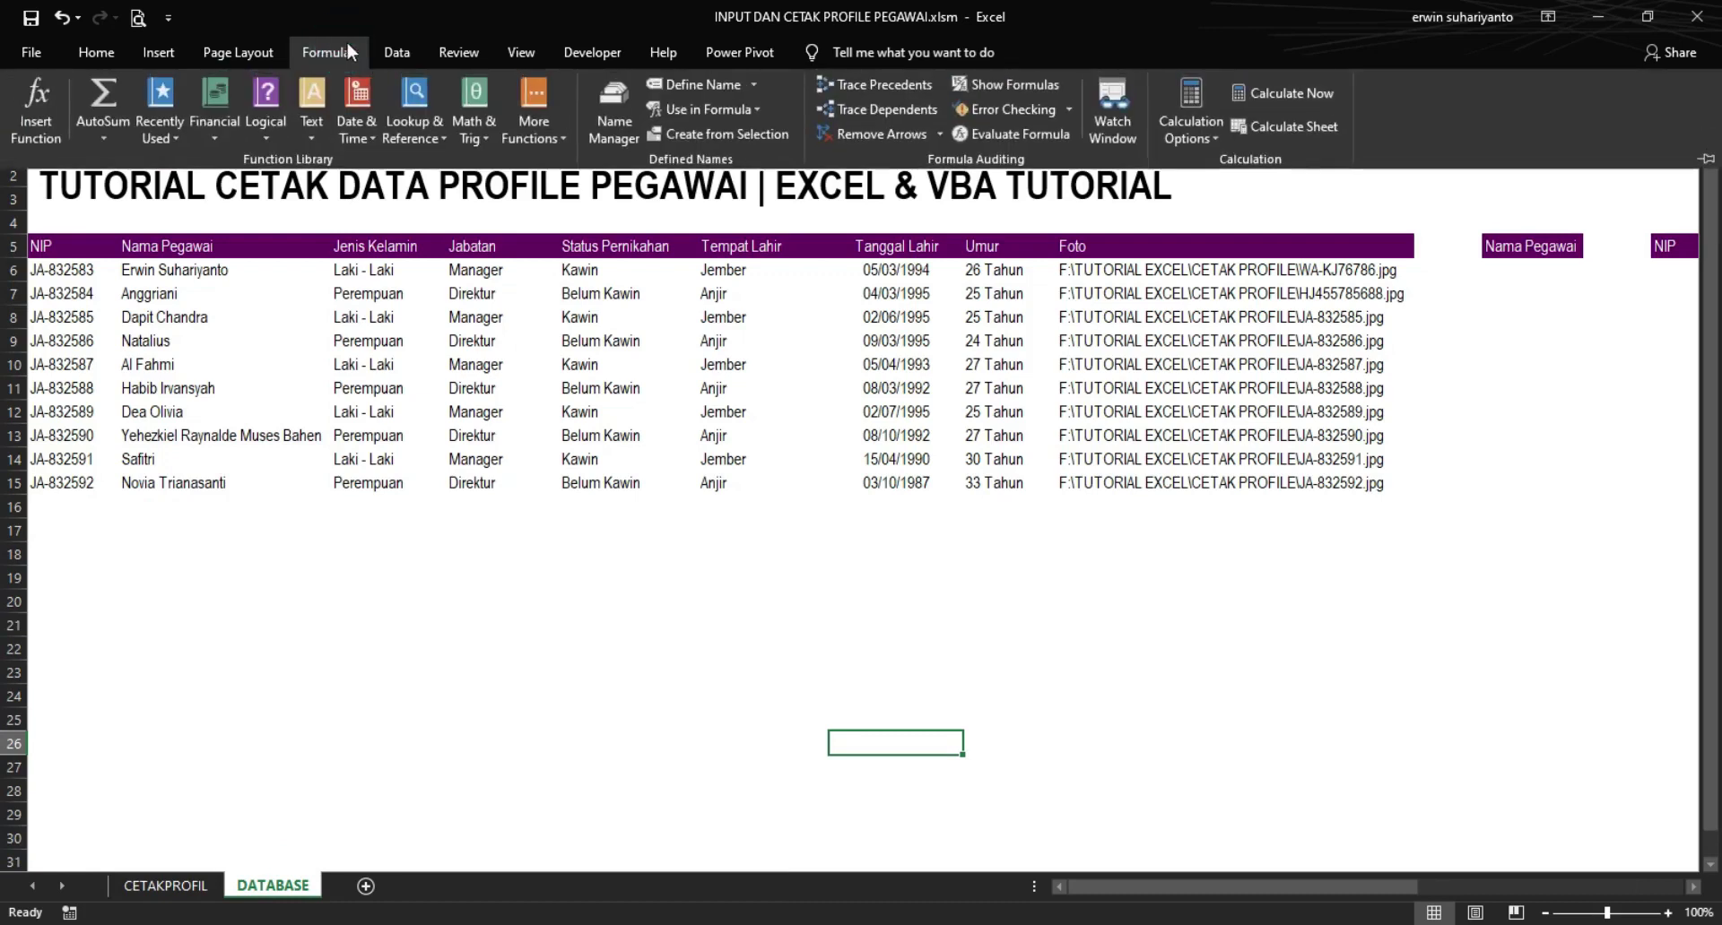
- Open Name Manager and select TABELBANTU to view its OFFSET formula over column A
{"action": "left_click", "coordinate": [608, 106]}
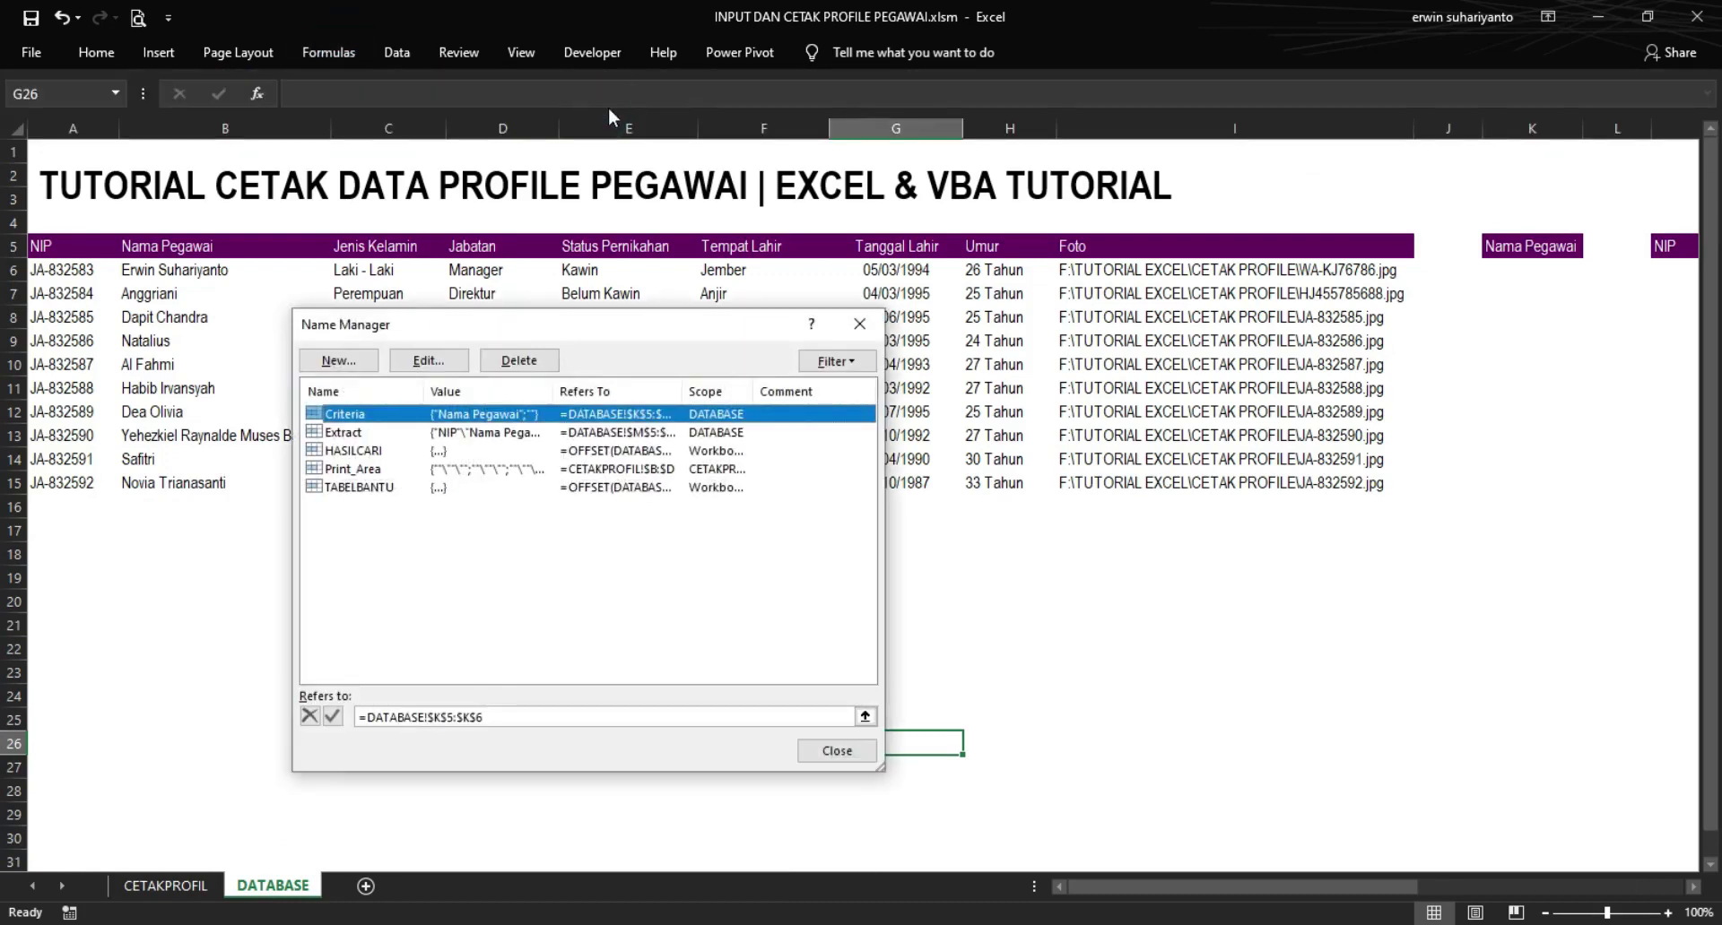
{"action": "left_click", "coordinate": [361, 492]}
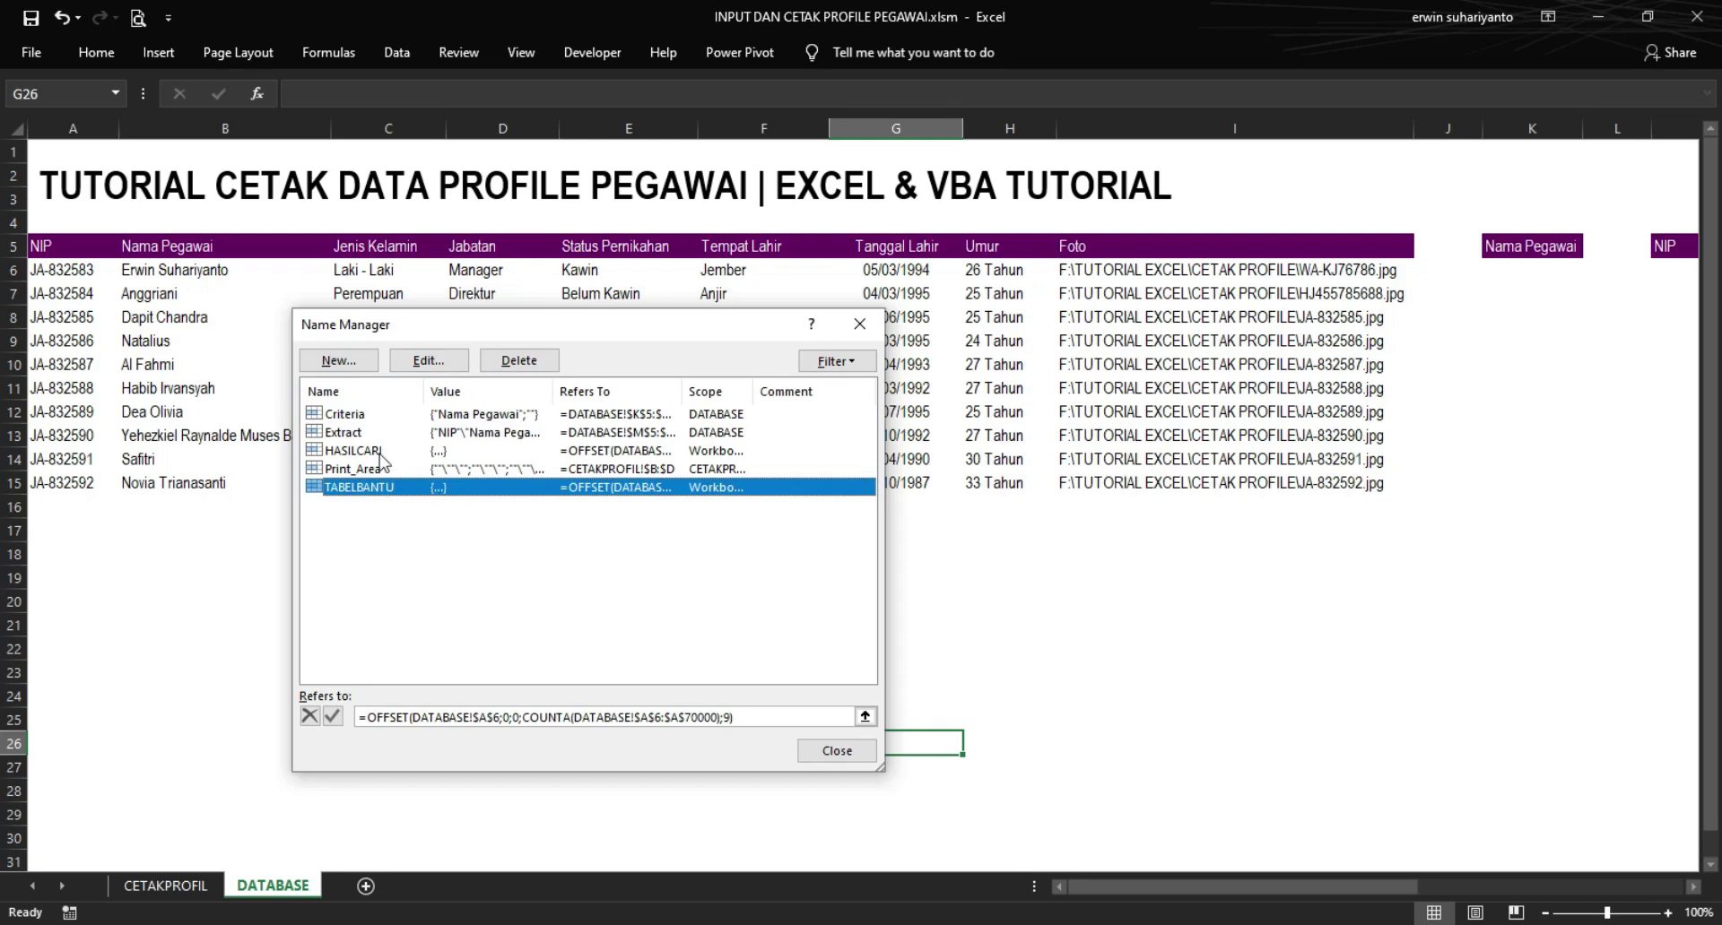
{"action": "left_click_drag", "start_coordinate": [497, 330], "coordinate": [687, 357]}
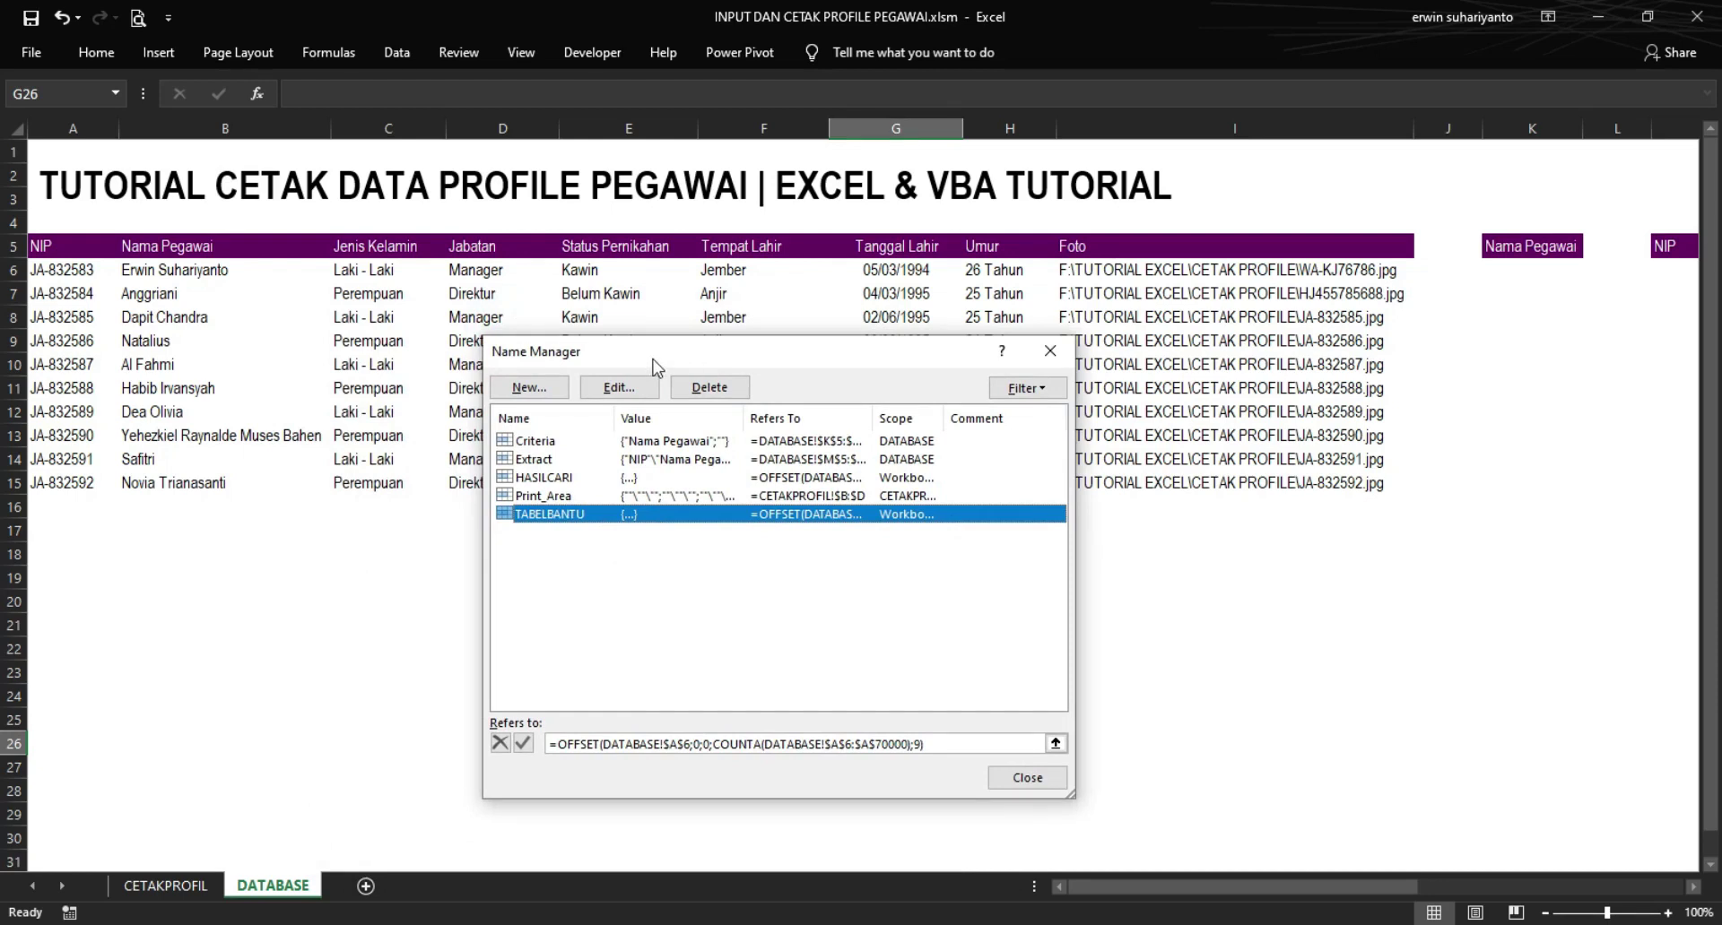
- Define TABELBANTU as OFFSET from DATABASE!$A$6 with COUNTA over $A$6:$A$70000, 9 columns wide
{"action": "left_click", "coordinate": [550, 393]}
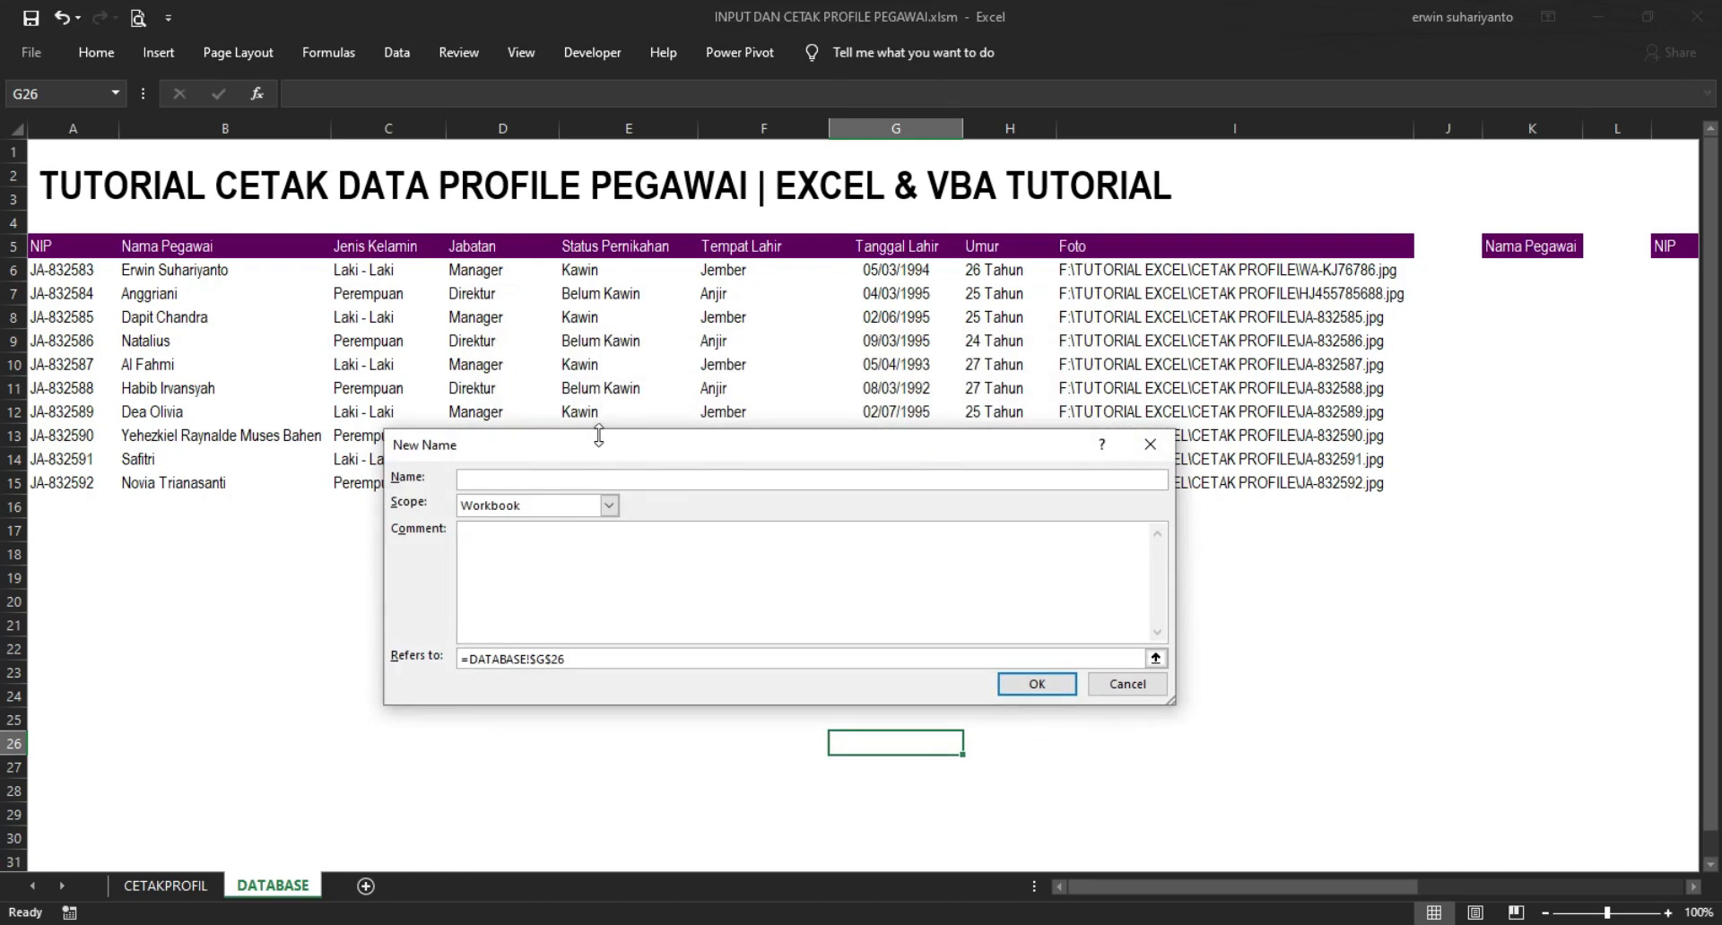
{"action": "left_click_drag", "start_coordinate": [606, 443], "coordinate": [429, 361]}
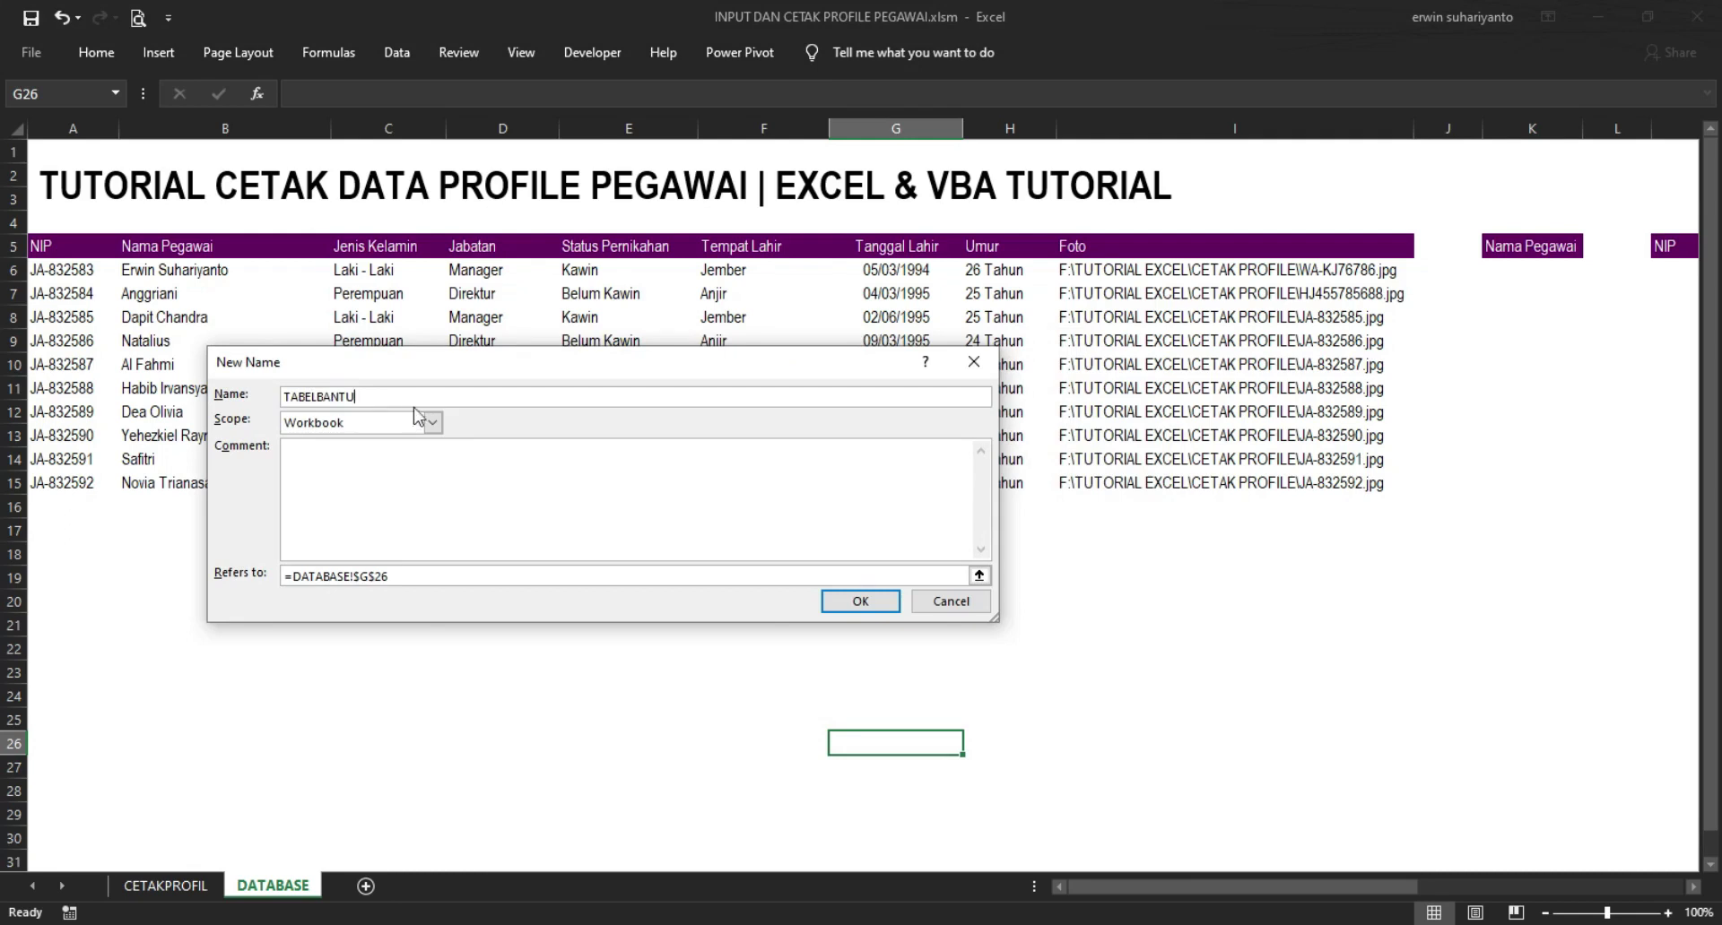
{"action": "left_click", "coordinate": [403, 575]}
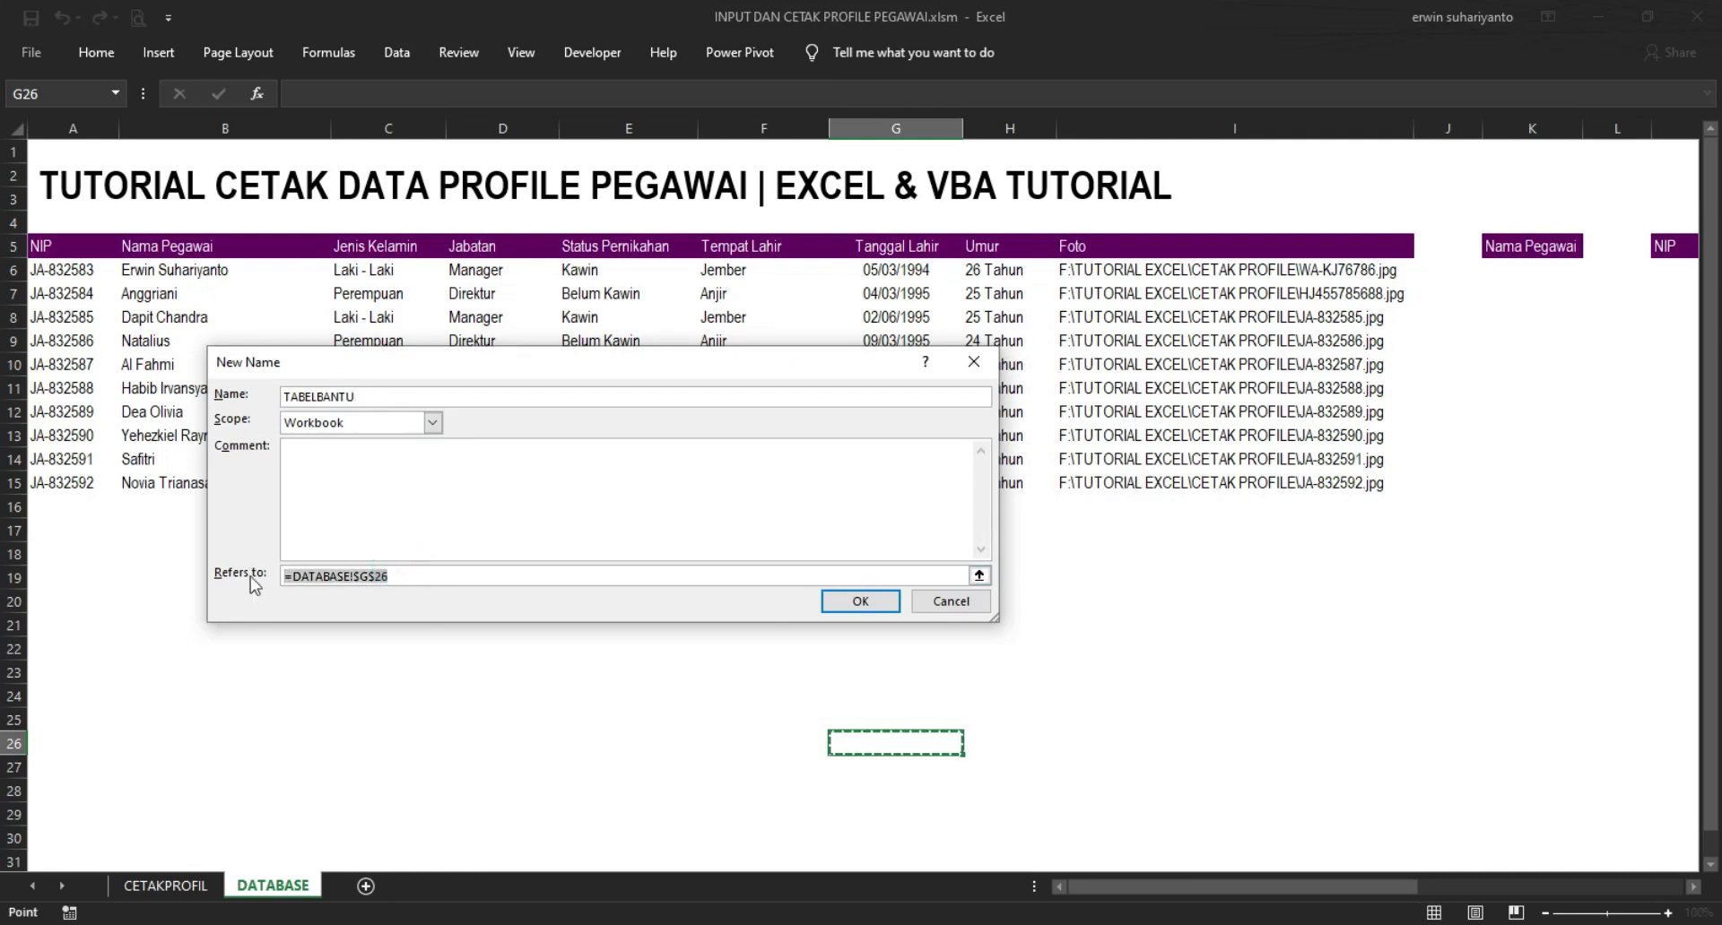
{"action": "type", "text": "="}
{"action": "type", "text": "T("}
{"action": "left_click", "coordinate": [78, 273]}
{"action": "type", "text": ";0;0;COUNTA("}
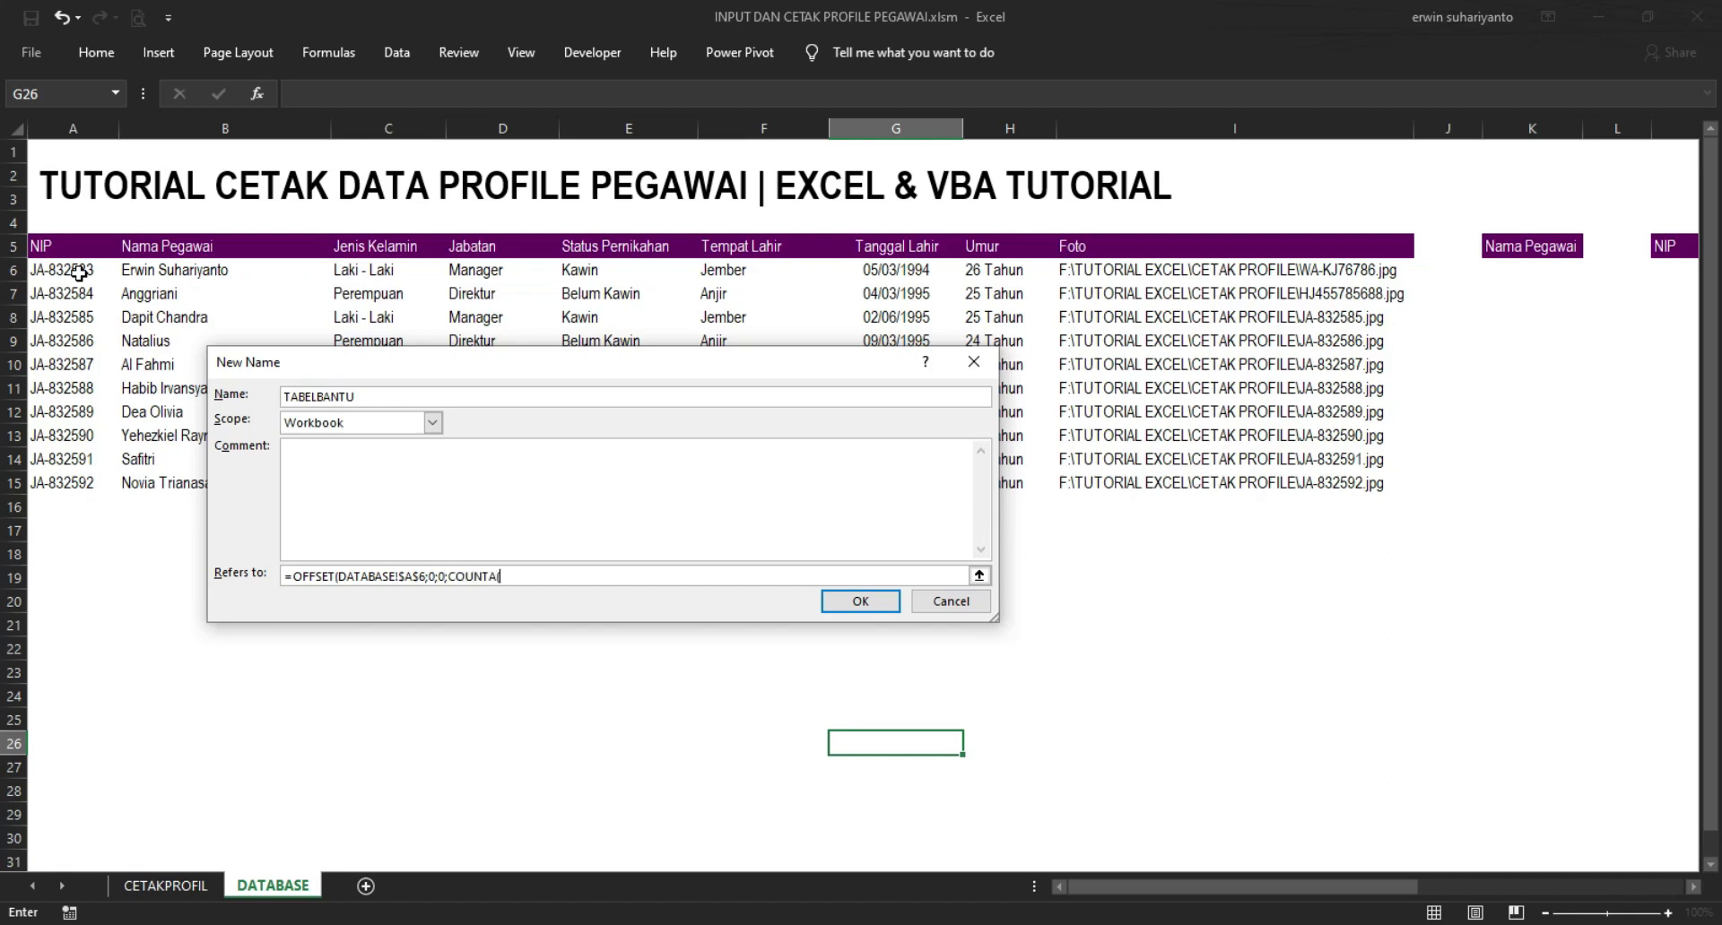
{"action": "left_click_drag", "start_coordinate": [85, 265], "coordinate": [89, 296]}
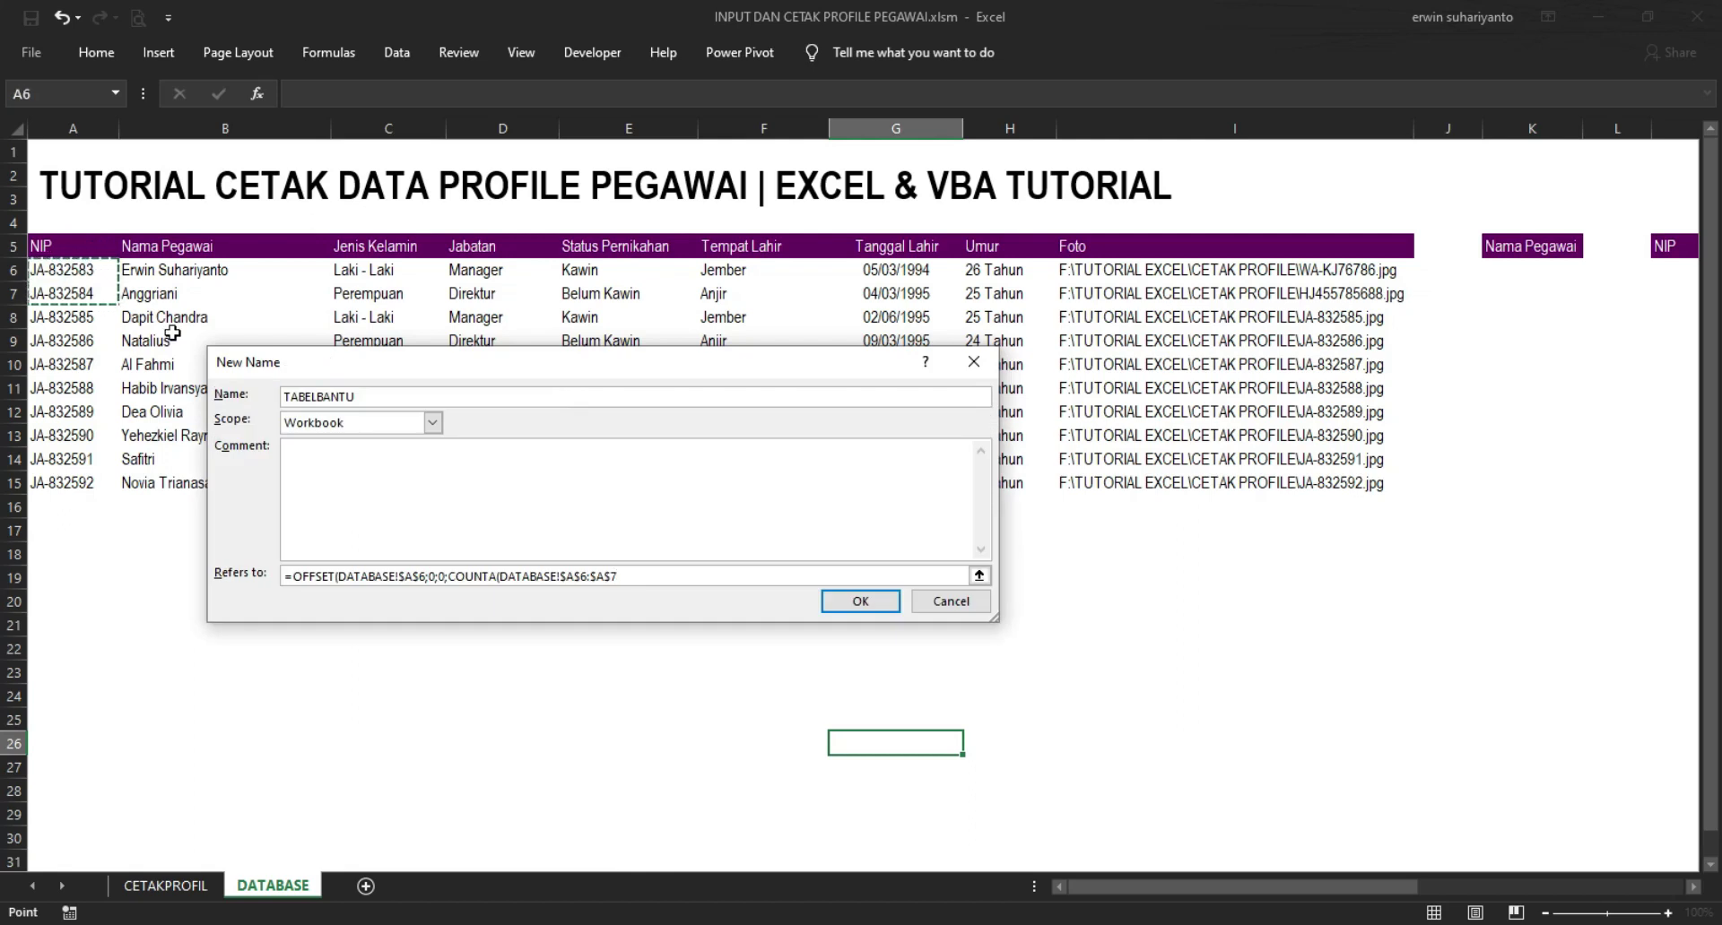
{"action": "type", "text": "0000);9"}
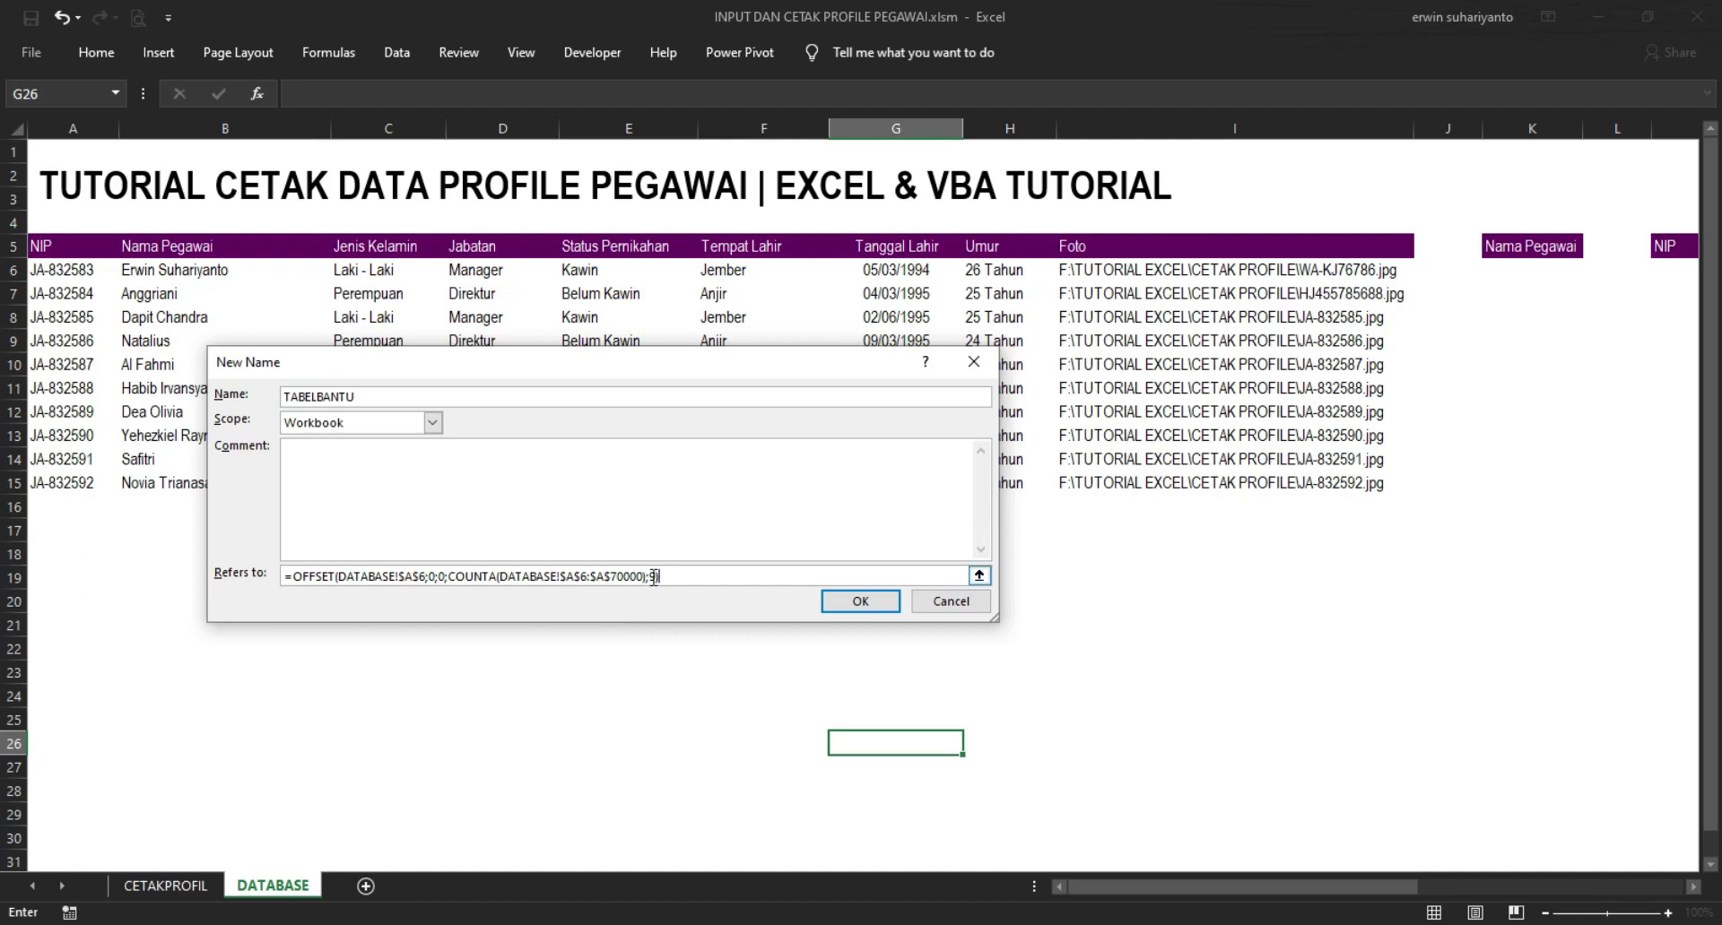
{"action": "left_click", "coordinate": [937, 600]}
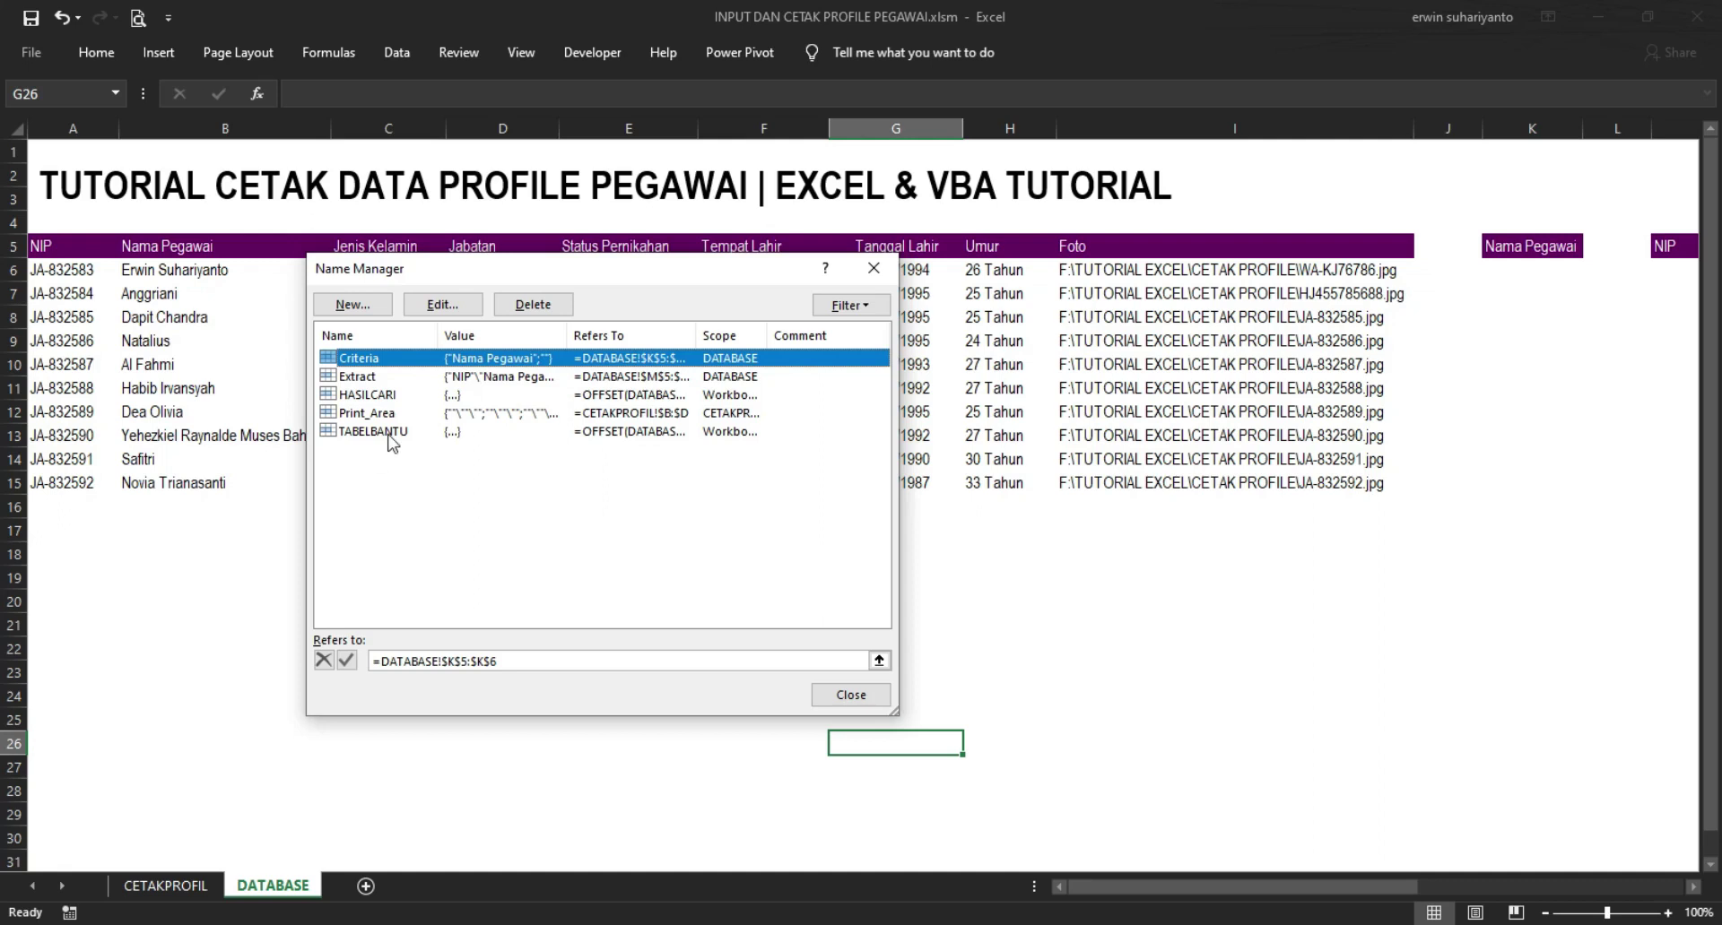
- Check that TABELBANTU's reference covers A6:I15, then close Name Manager
{"action": "left_click", "coordinate": [385, 432]}
{"action": "left_click_drag", "start_coordinate": [455, 280], "coordinate": [582, 346]}
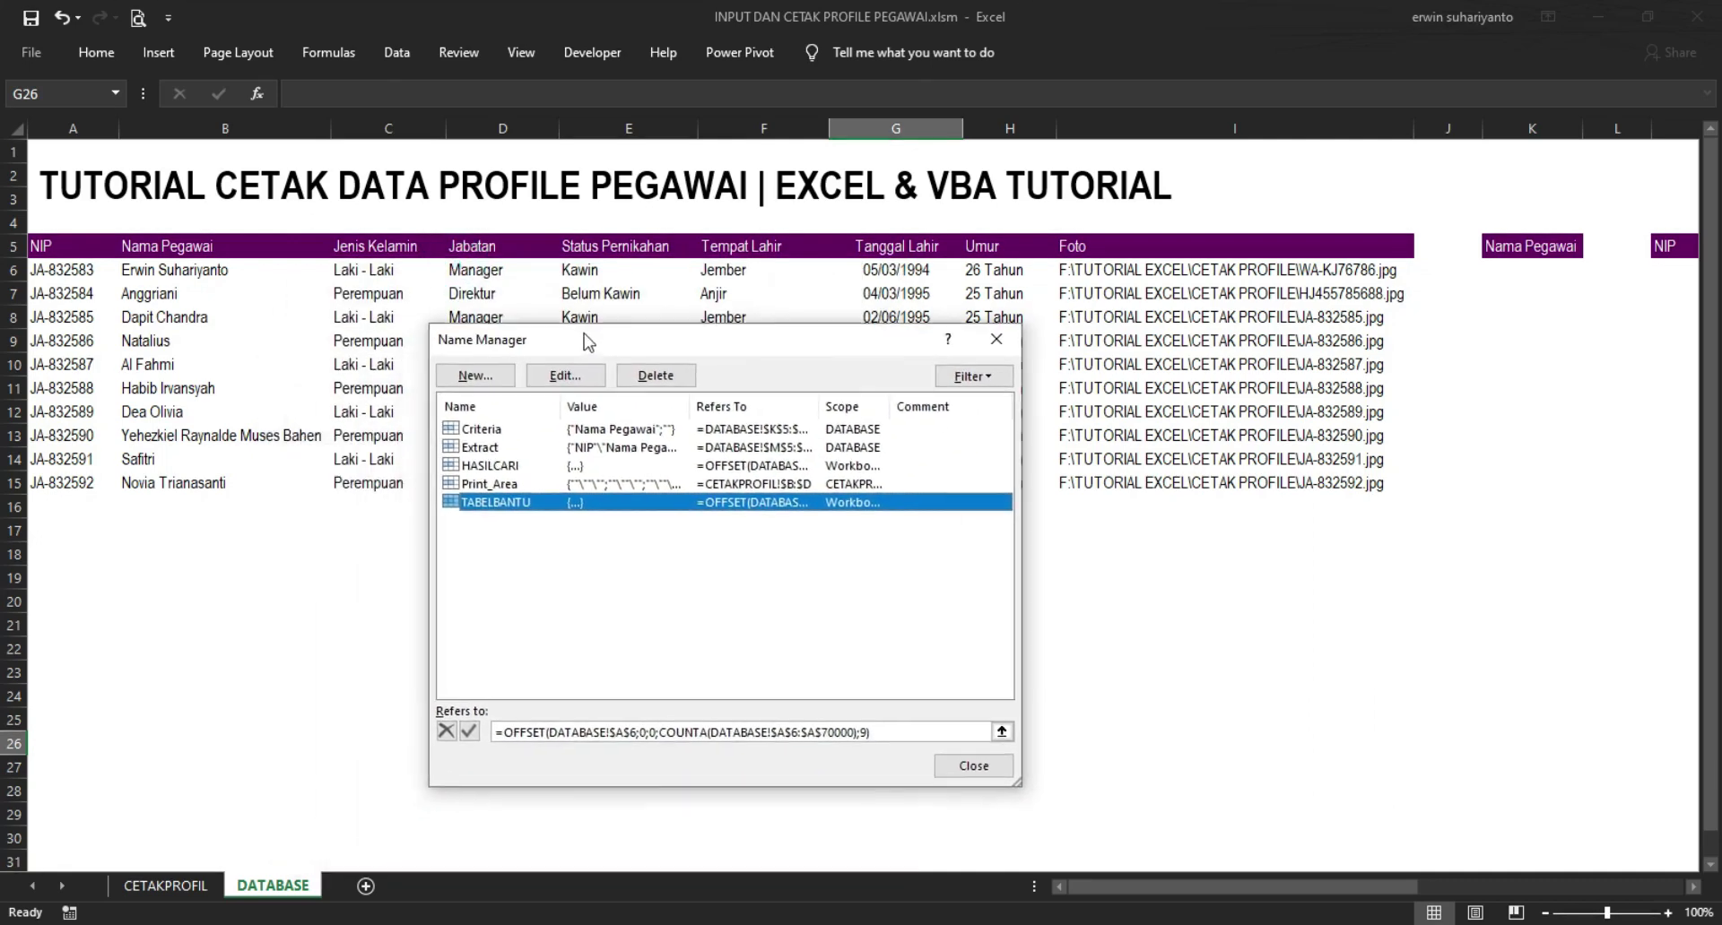
{"action": "left_click", "coordinate": [899, 727]}
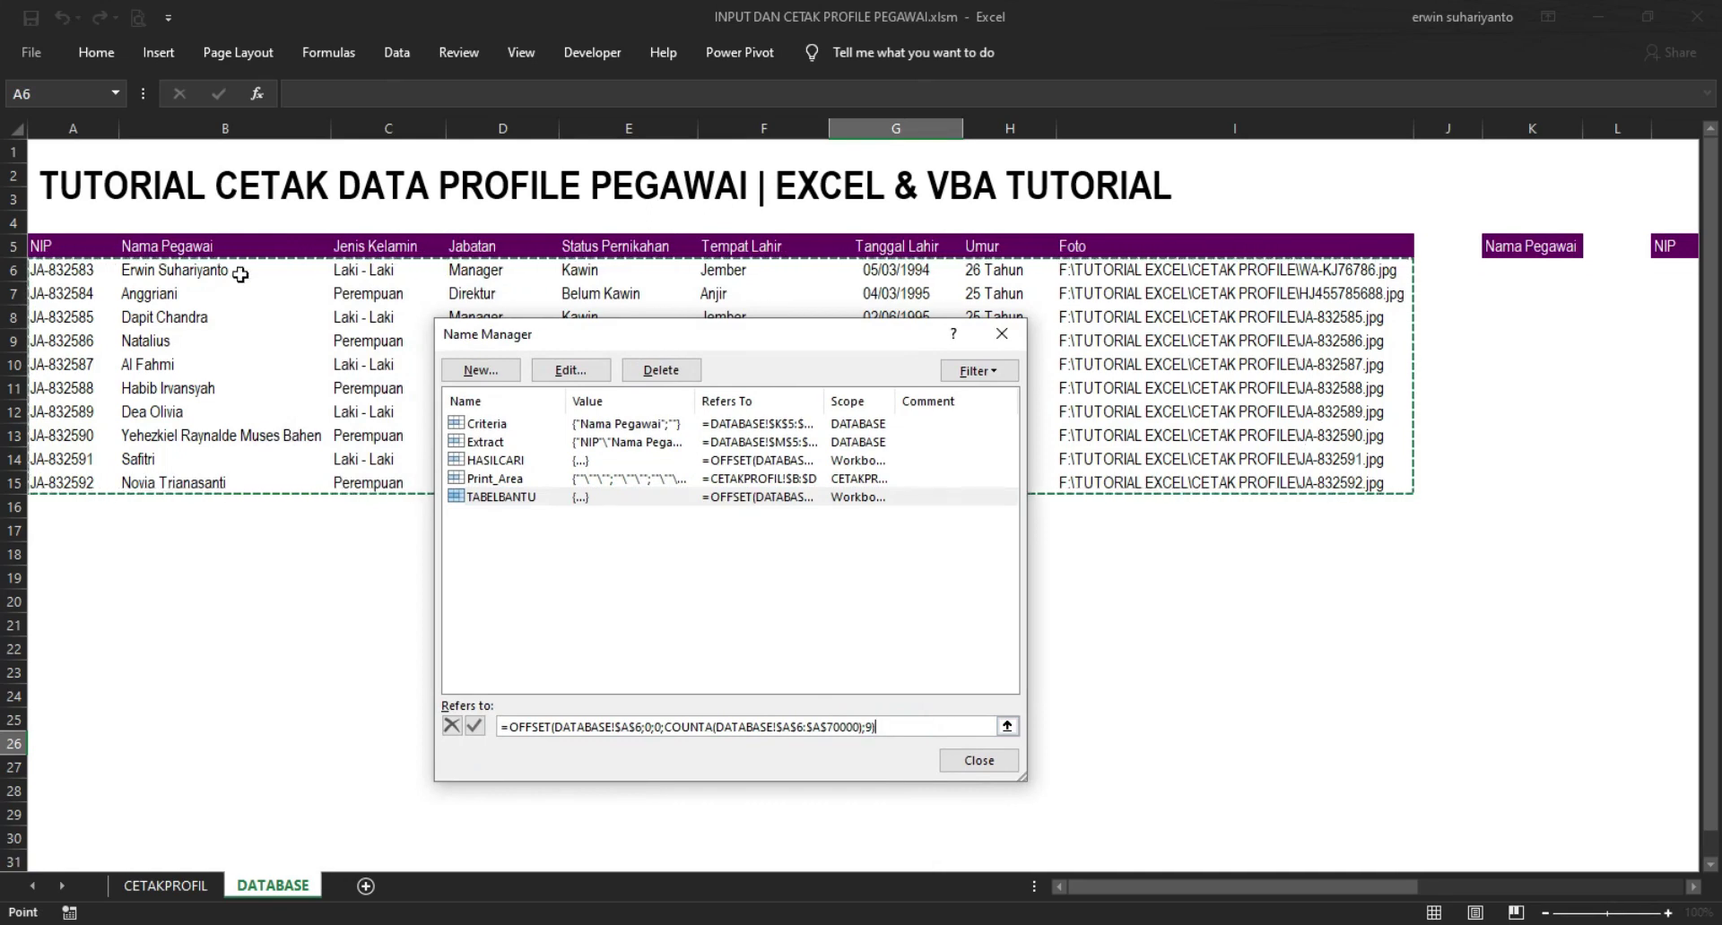
{"action": "left_click", "coordinate": [981, 761]}
{"action": "left_click", "coordinate": [1106, 626]}
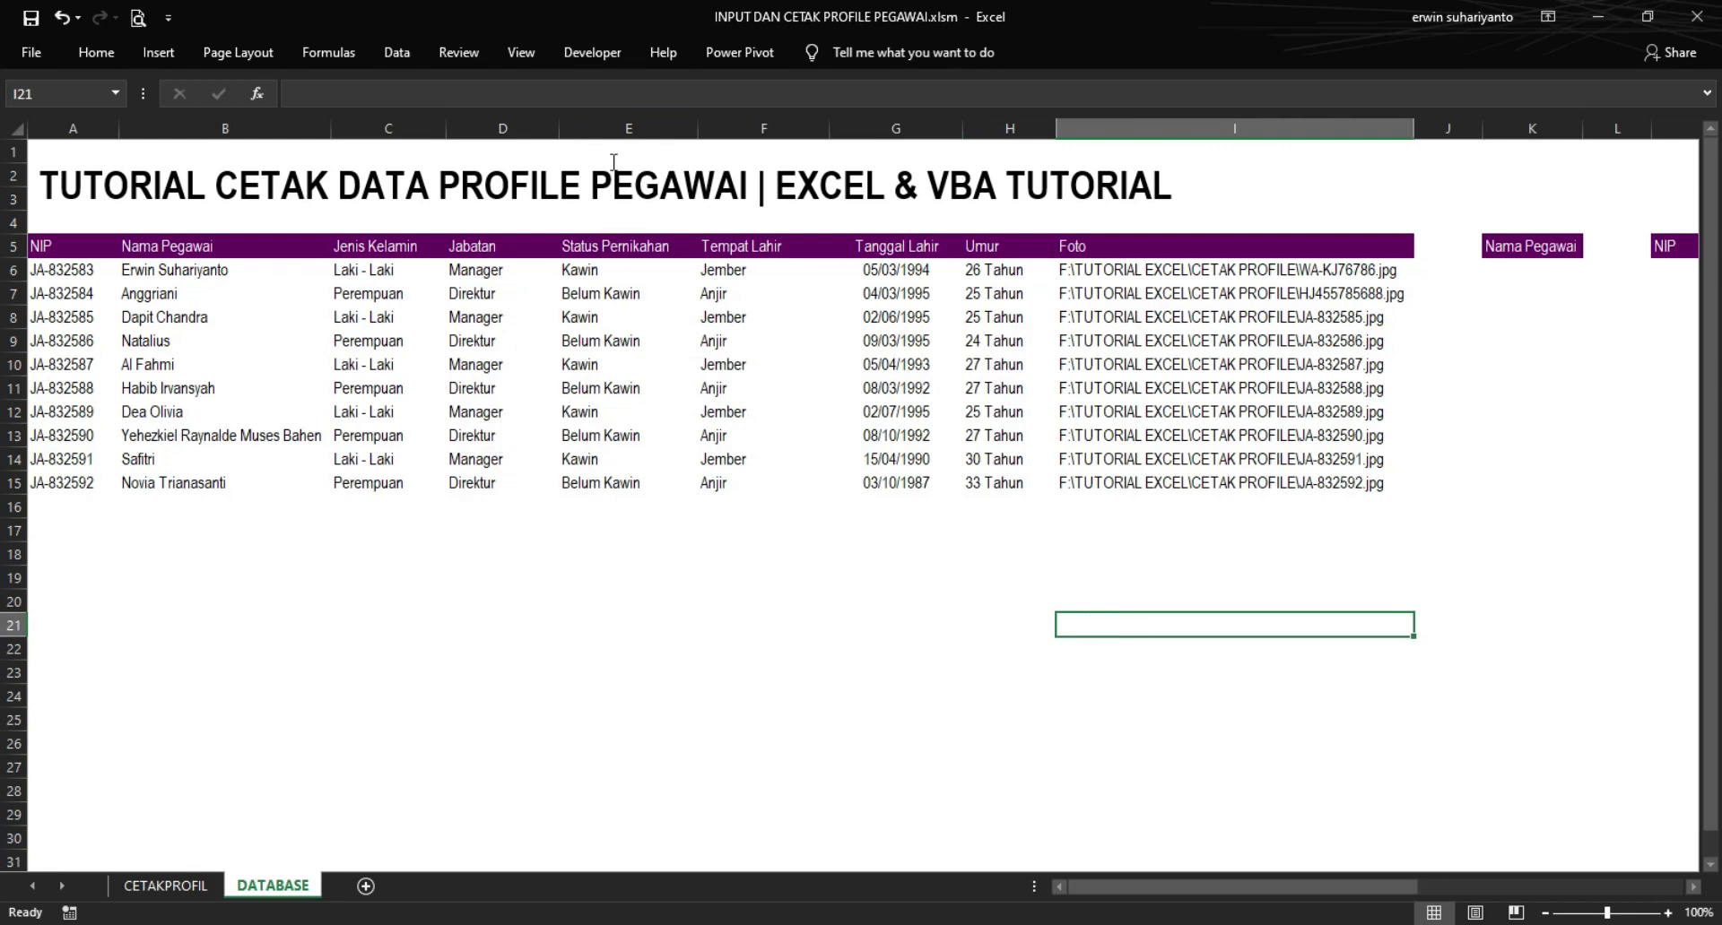
- Launch the Visual Basic editor from the Developer tab, showing the UserForm1 design
{"action": "left_click", "coordinate": [590, 52]}
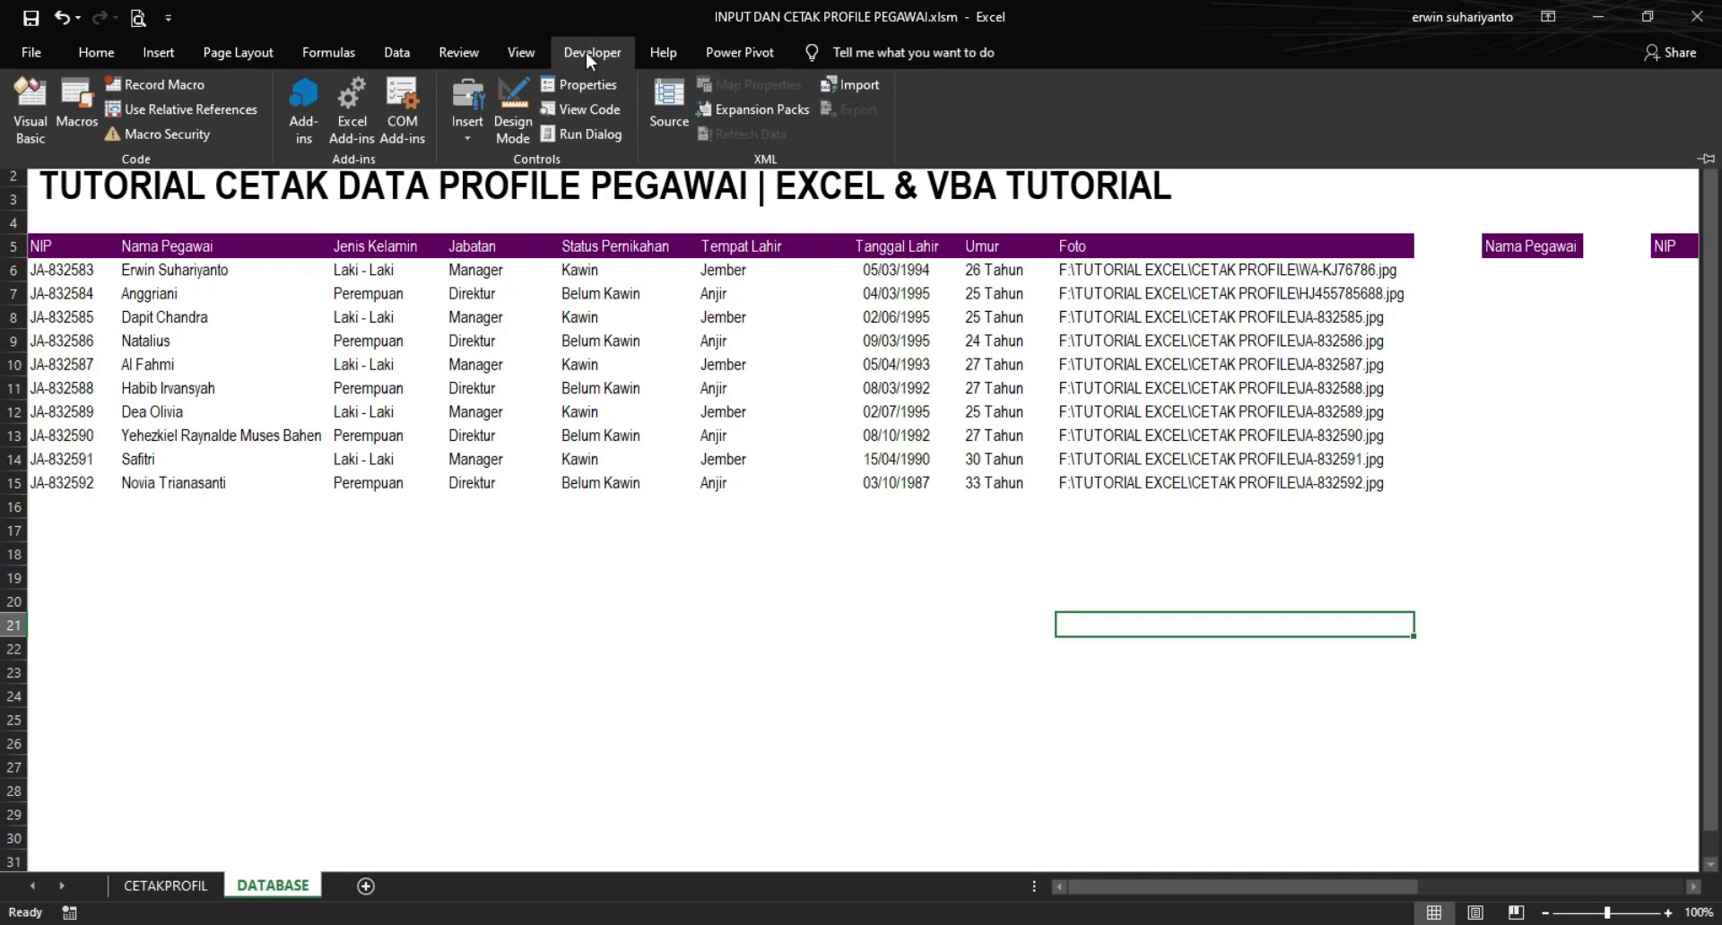
{"action": "left_click", "coordinate": [30, 107]}
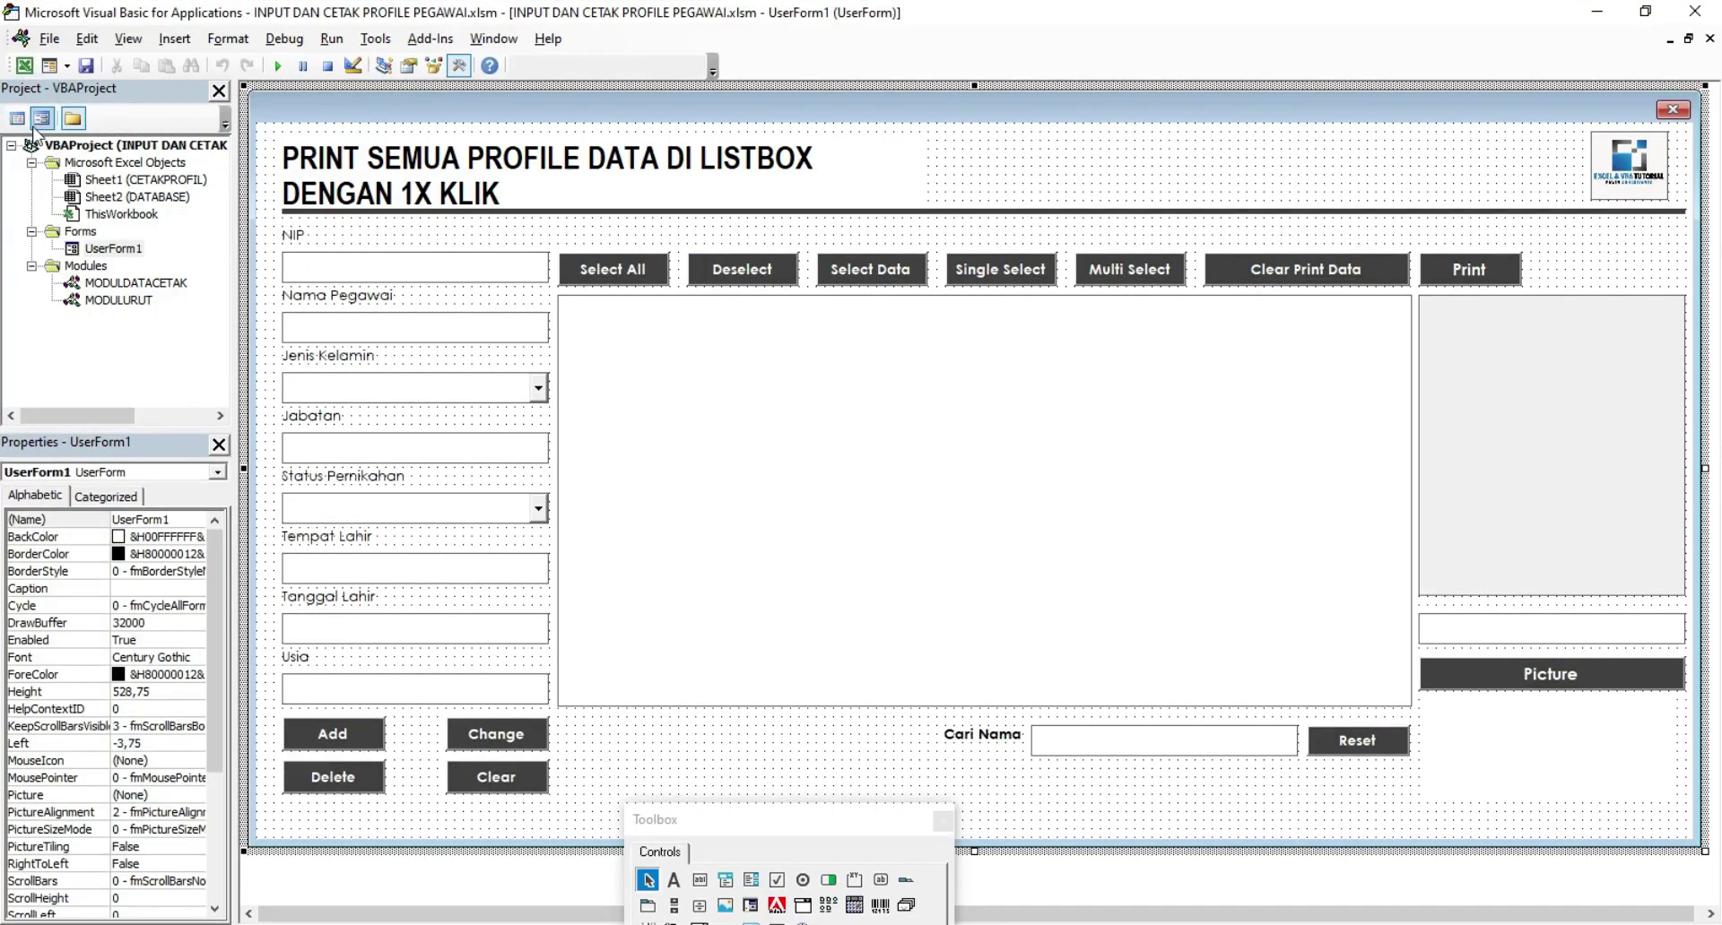
{"action": "mouse_move", "coordinate": [751, 815]}
{"action": "left_mouse_down"}
{"action": "mouse_move", "coordinate": [943, 509]}
{"action": "mouse_move", "coordinate": [939, 392]}
{"action": "left_mouse_up"}
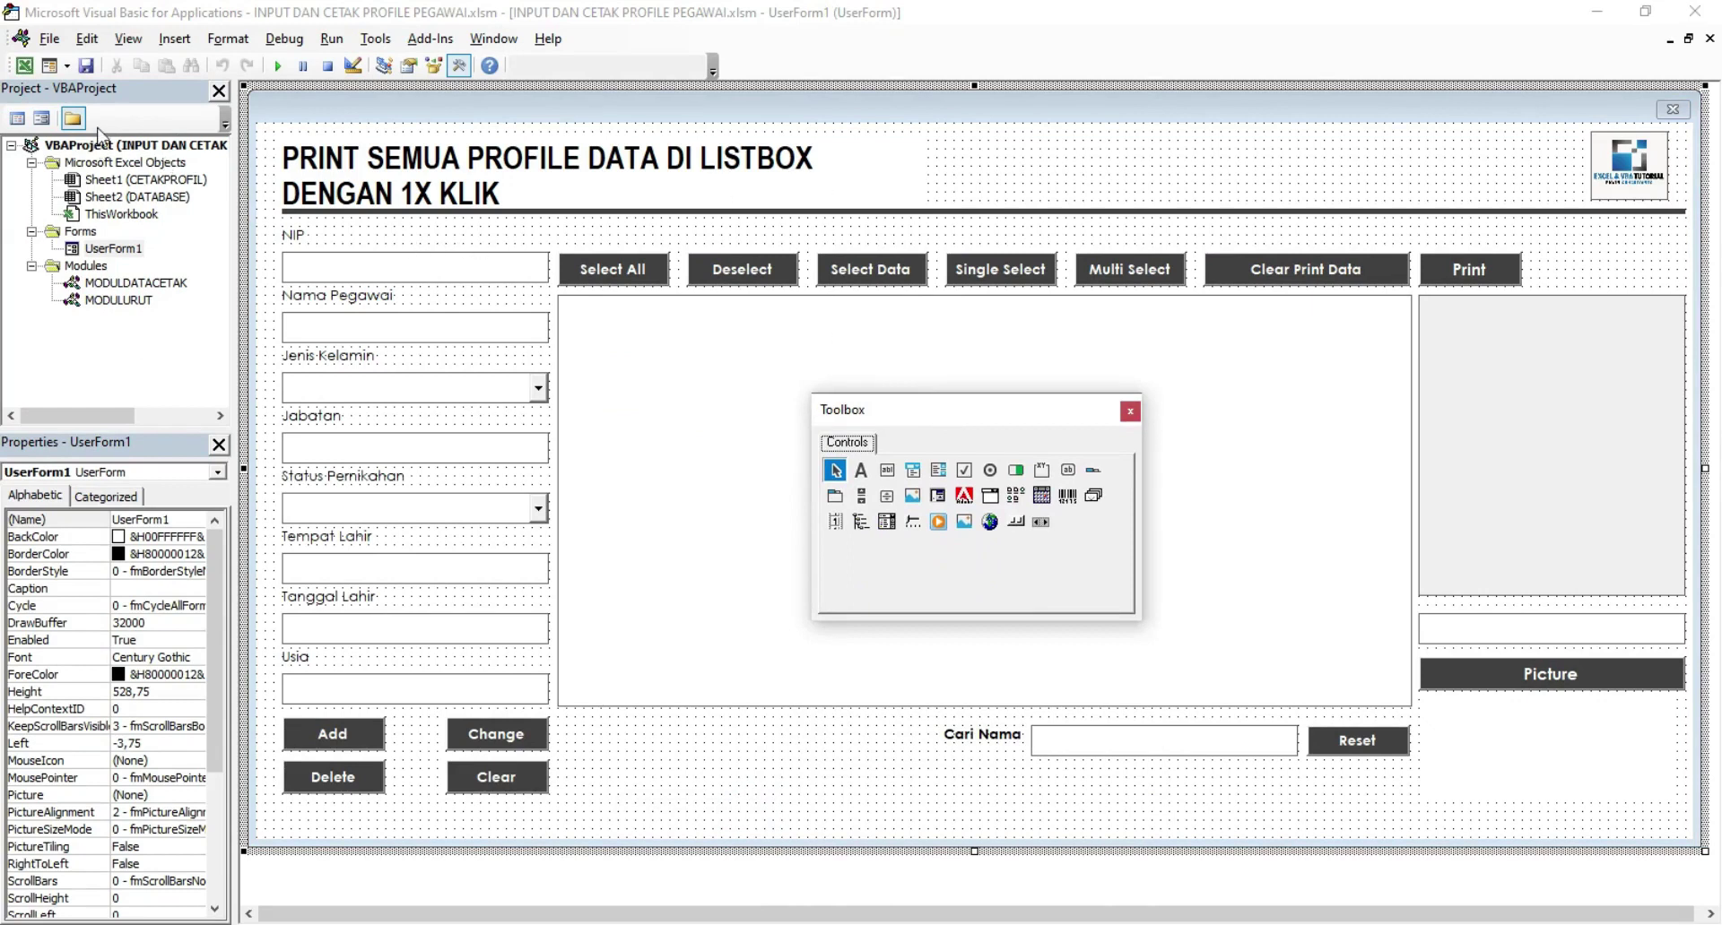
{"action": "left_click", "coordinate": [67, 66]}
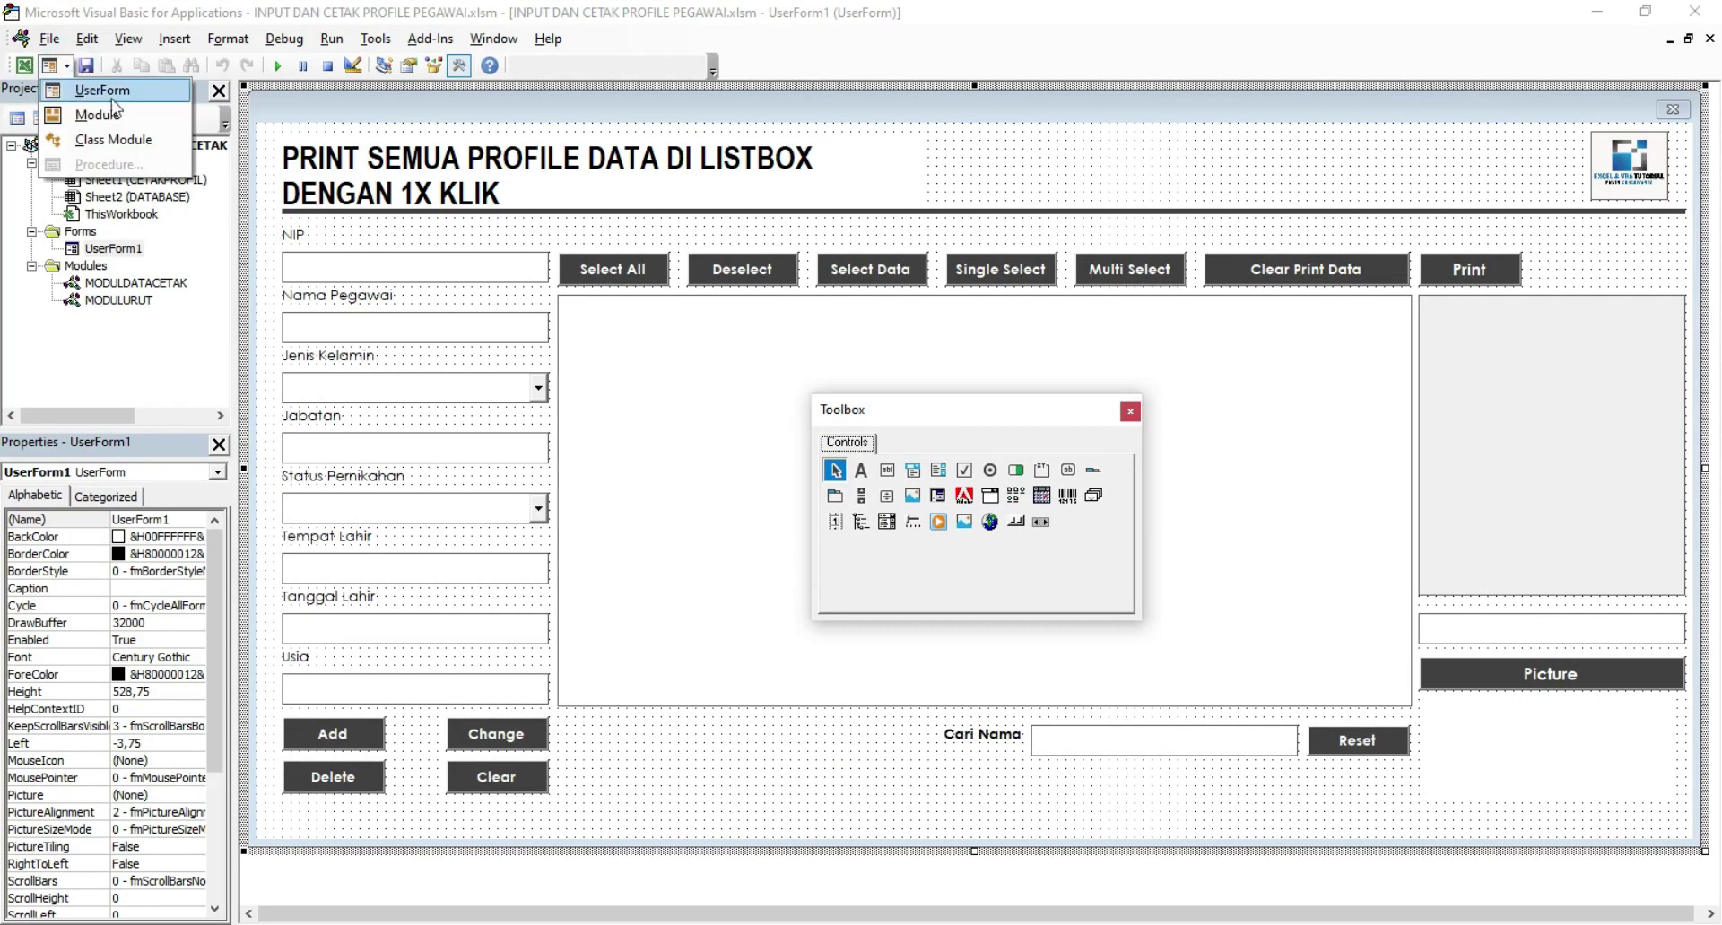
{"action": "left_click", "coordinate": [67, 67]}
- Insert a new UserForm2 and enlarge it to fill the design area
{"action": "left_click", "coordinate": [67, 68]}
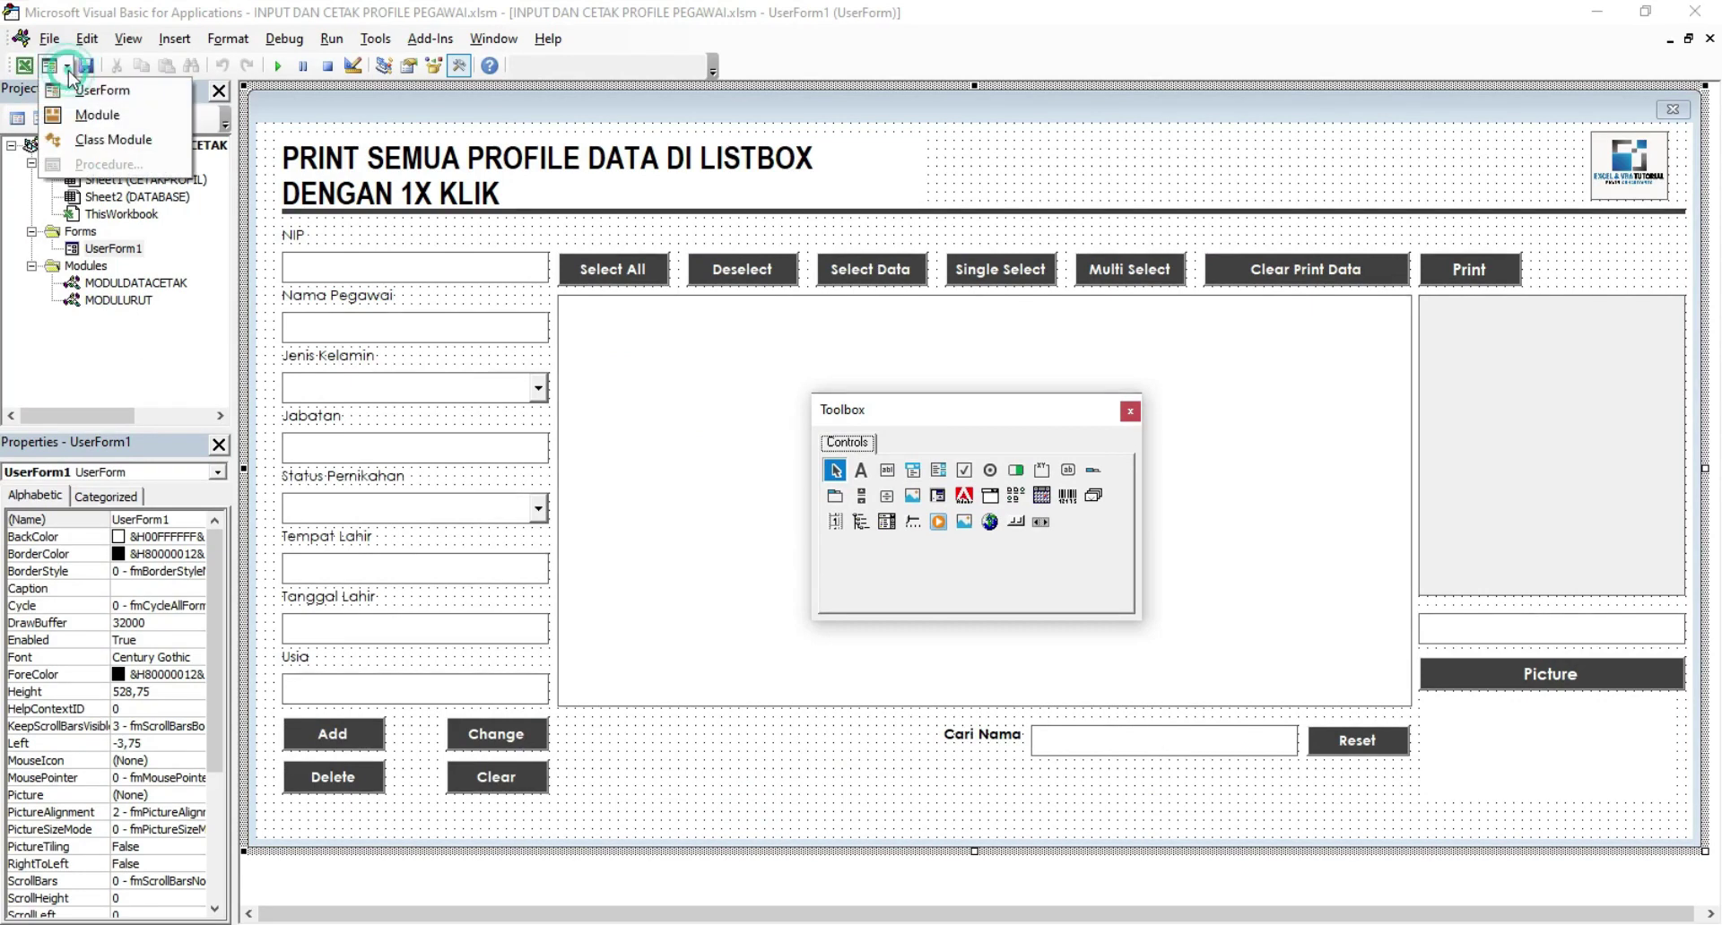
{"action": "left_click", "coordinate": [99, 90]}
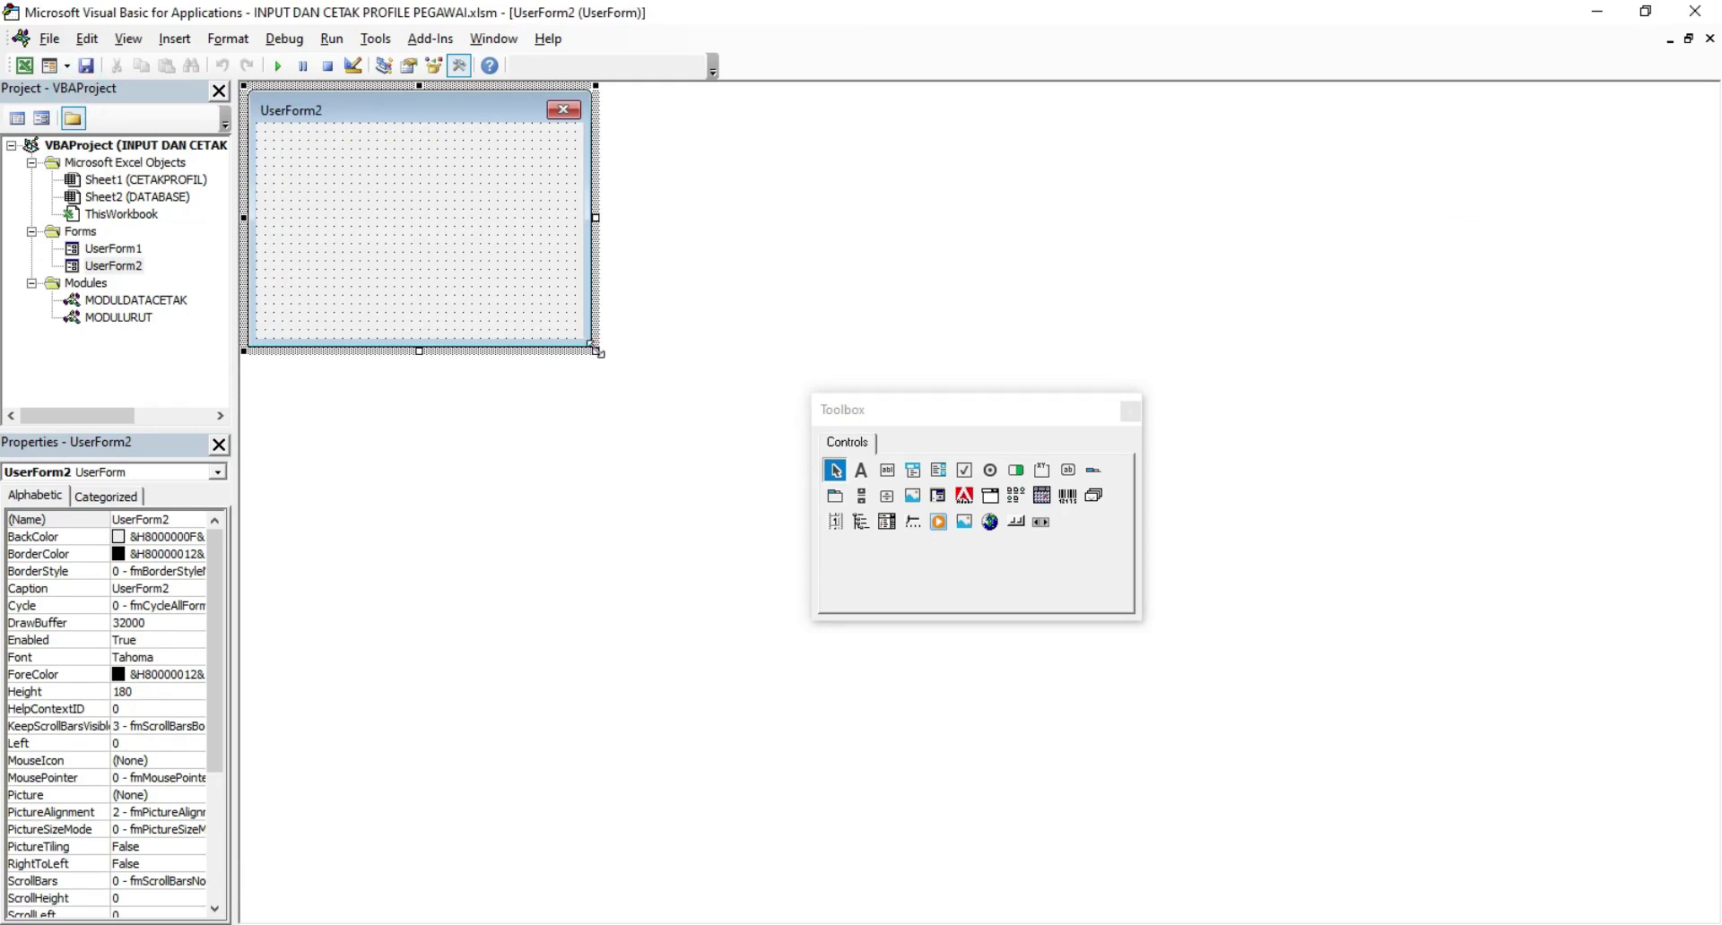
{"action": "left_click_drag", "start_coordinate": [596, 352], "coordinate": [1654, 867]}
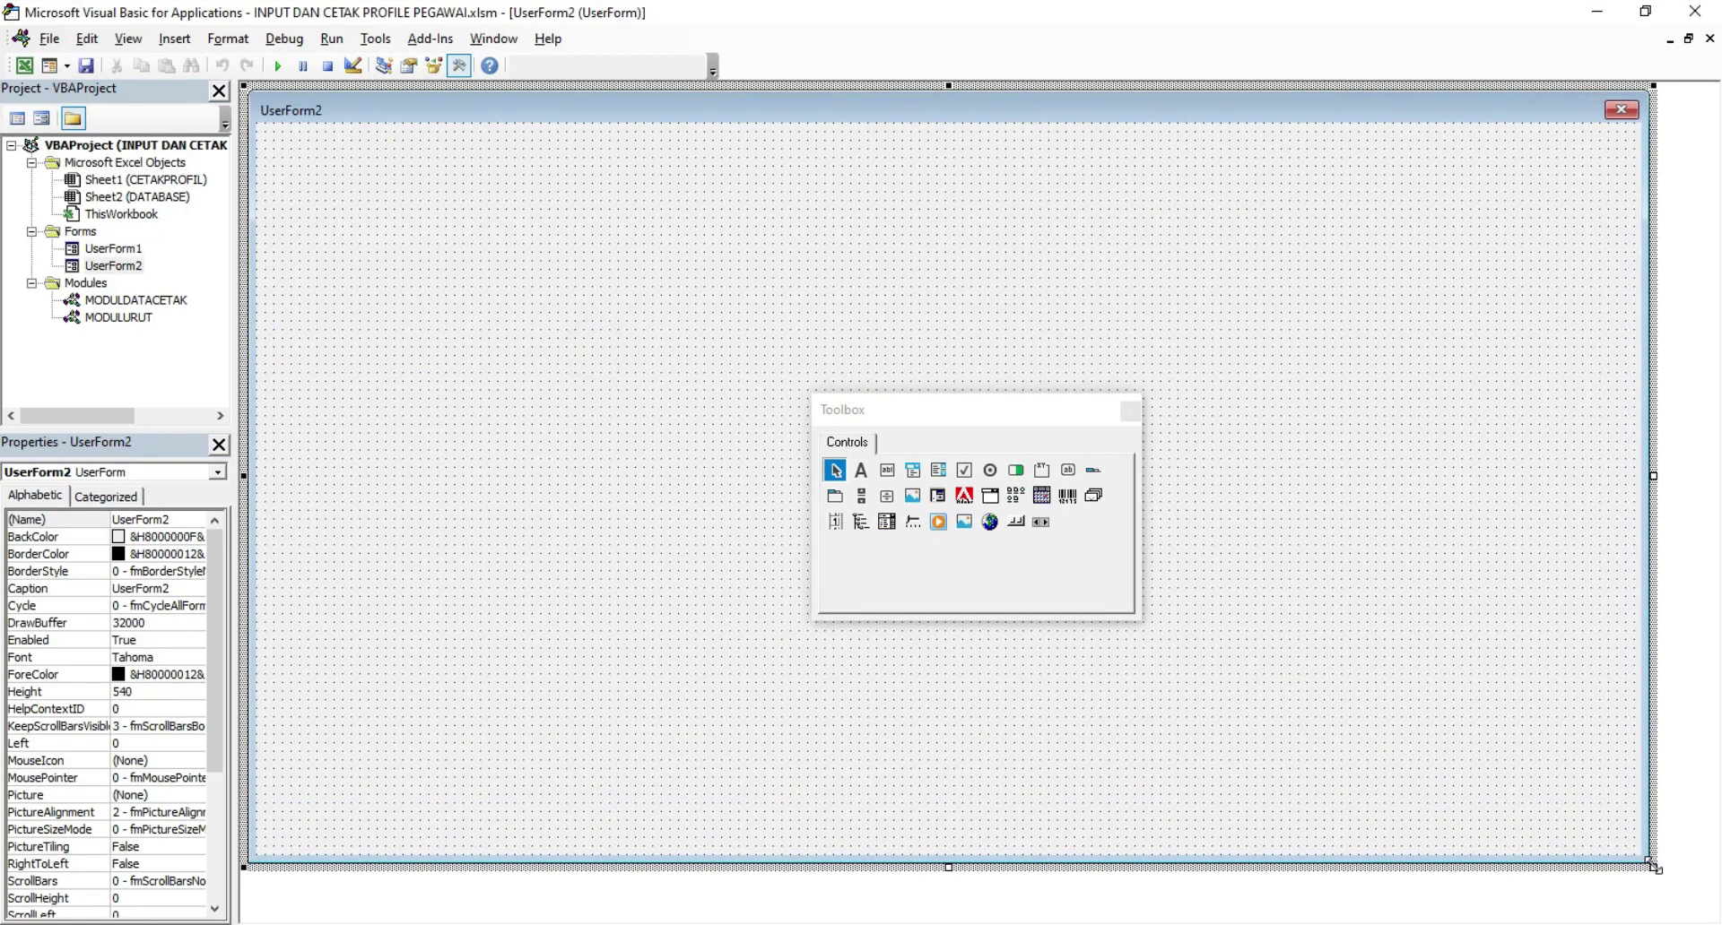
- Rename UserForm1 to FORMDATACETAK through its (Name) property
{"action": "double_click", "coordinate": [113, 248]}
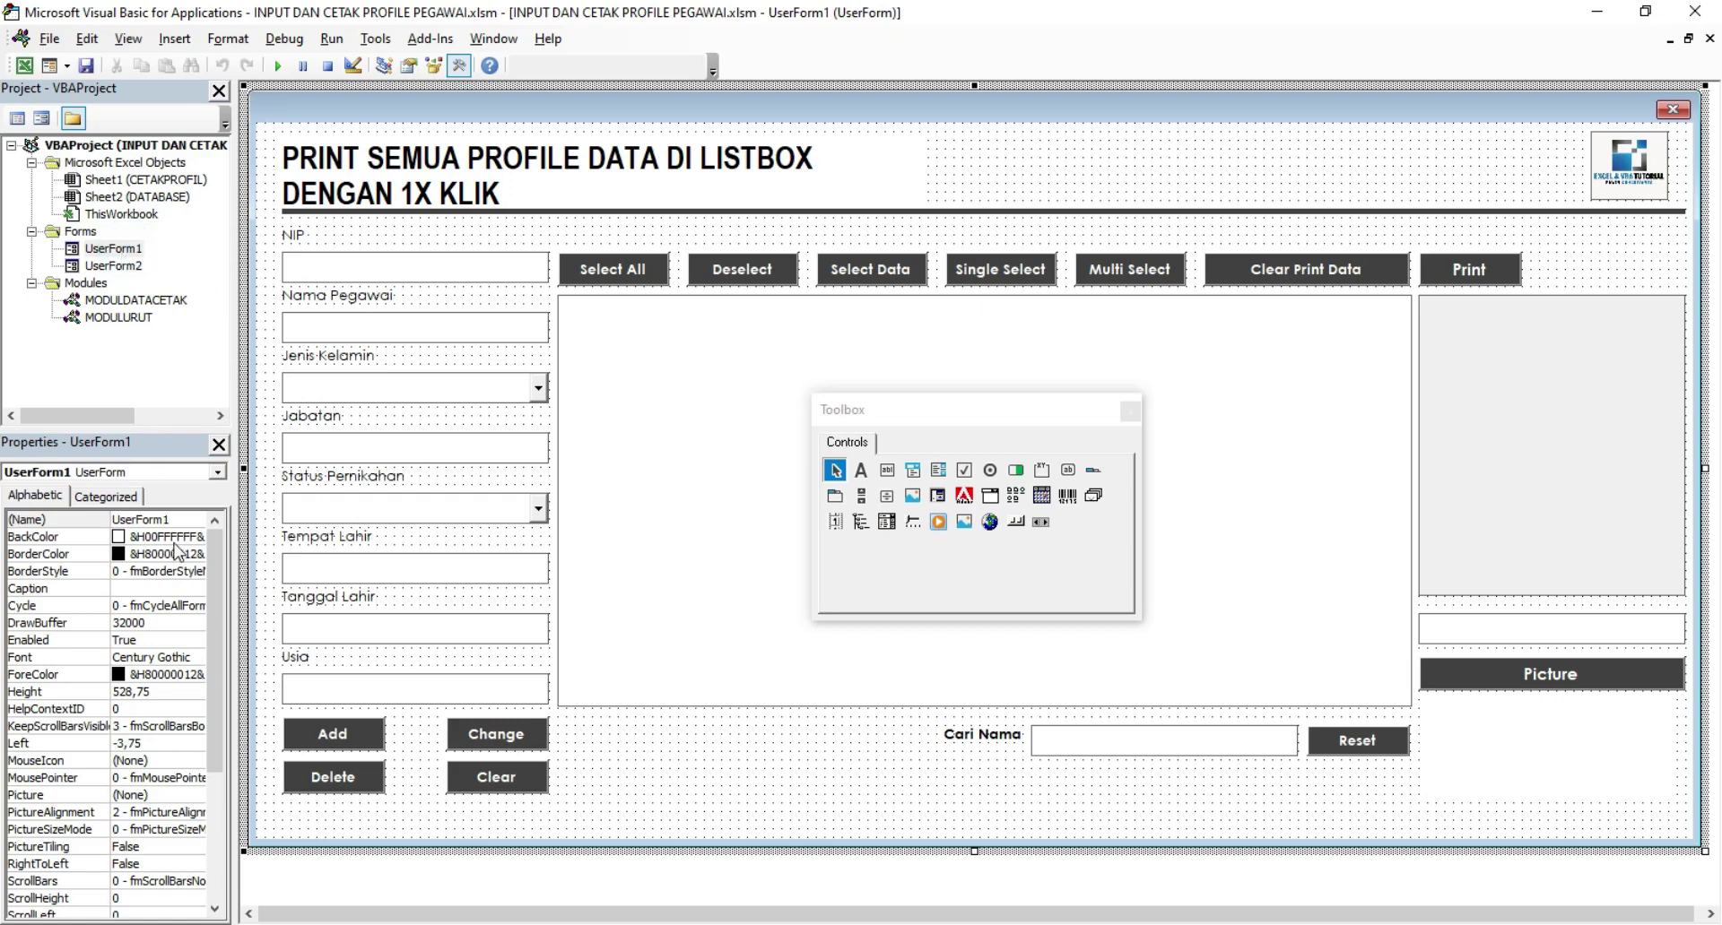
{"action": "left_click", "coordinate": [175, 520]}
{"action": "left_click", "coordinate": [95, 521]}
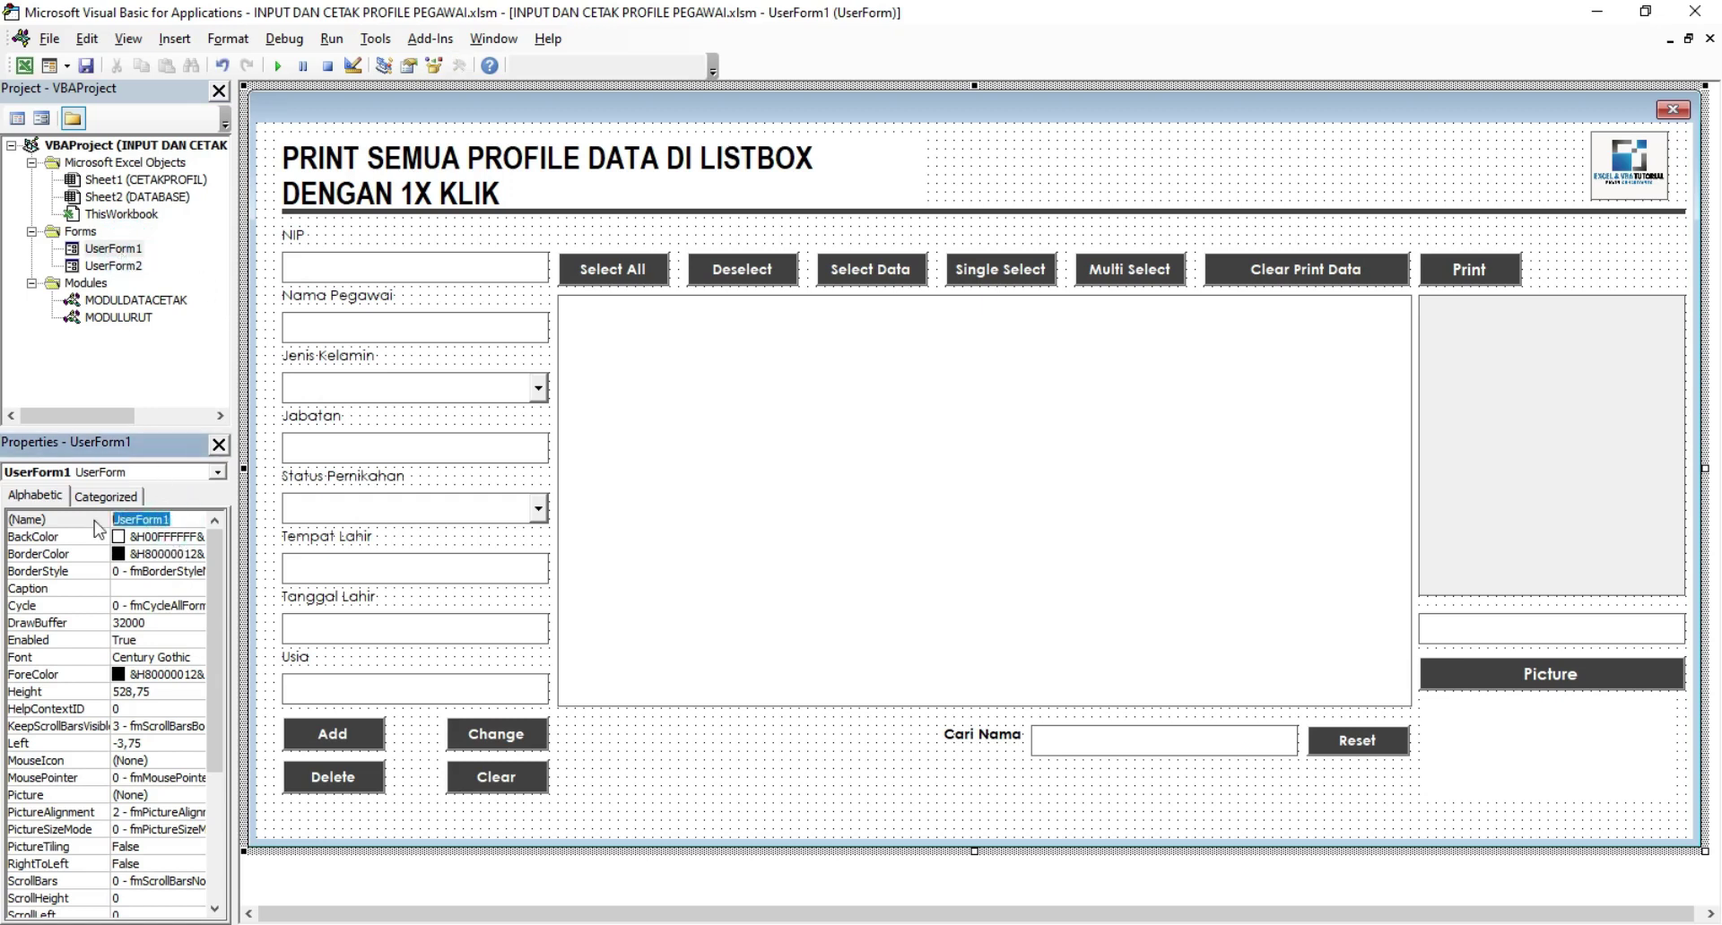
{"action": "type", "text": "FORMDATACETA"}
{"action": "type", "text": "K"}
{"action": "key", "text": "Return"}
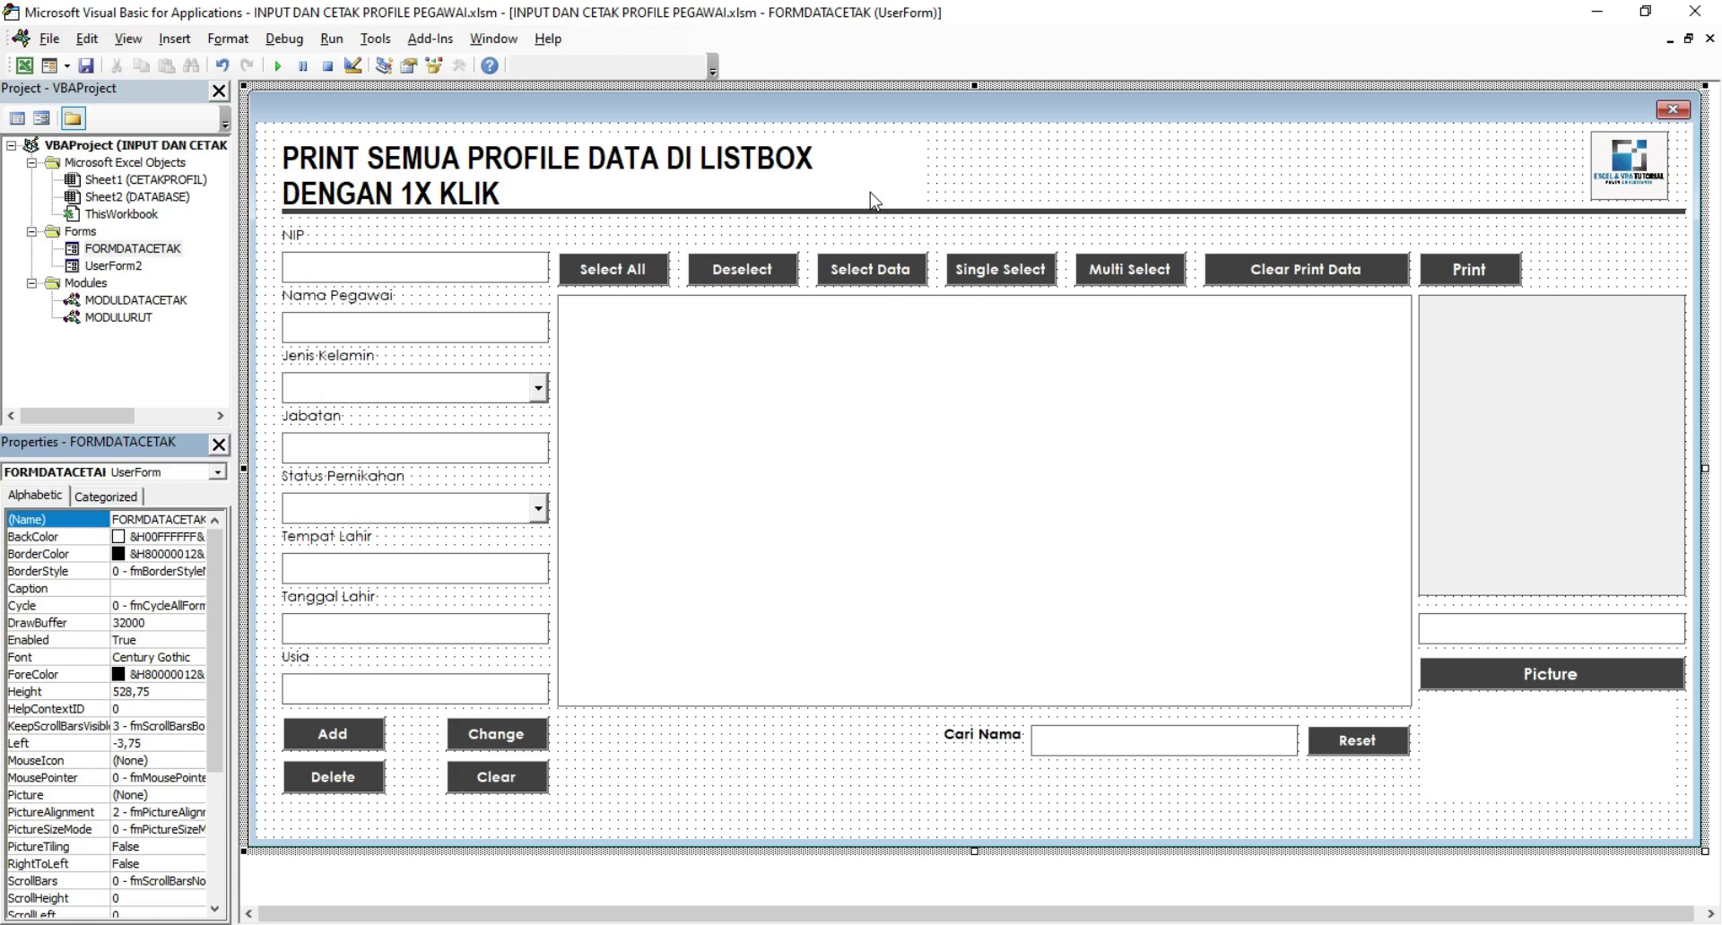
{"action": "left_click", "coordinate": [612, 162]}
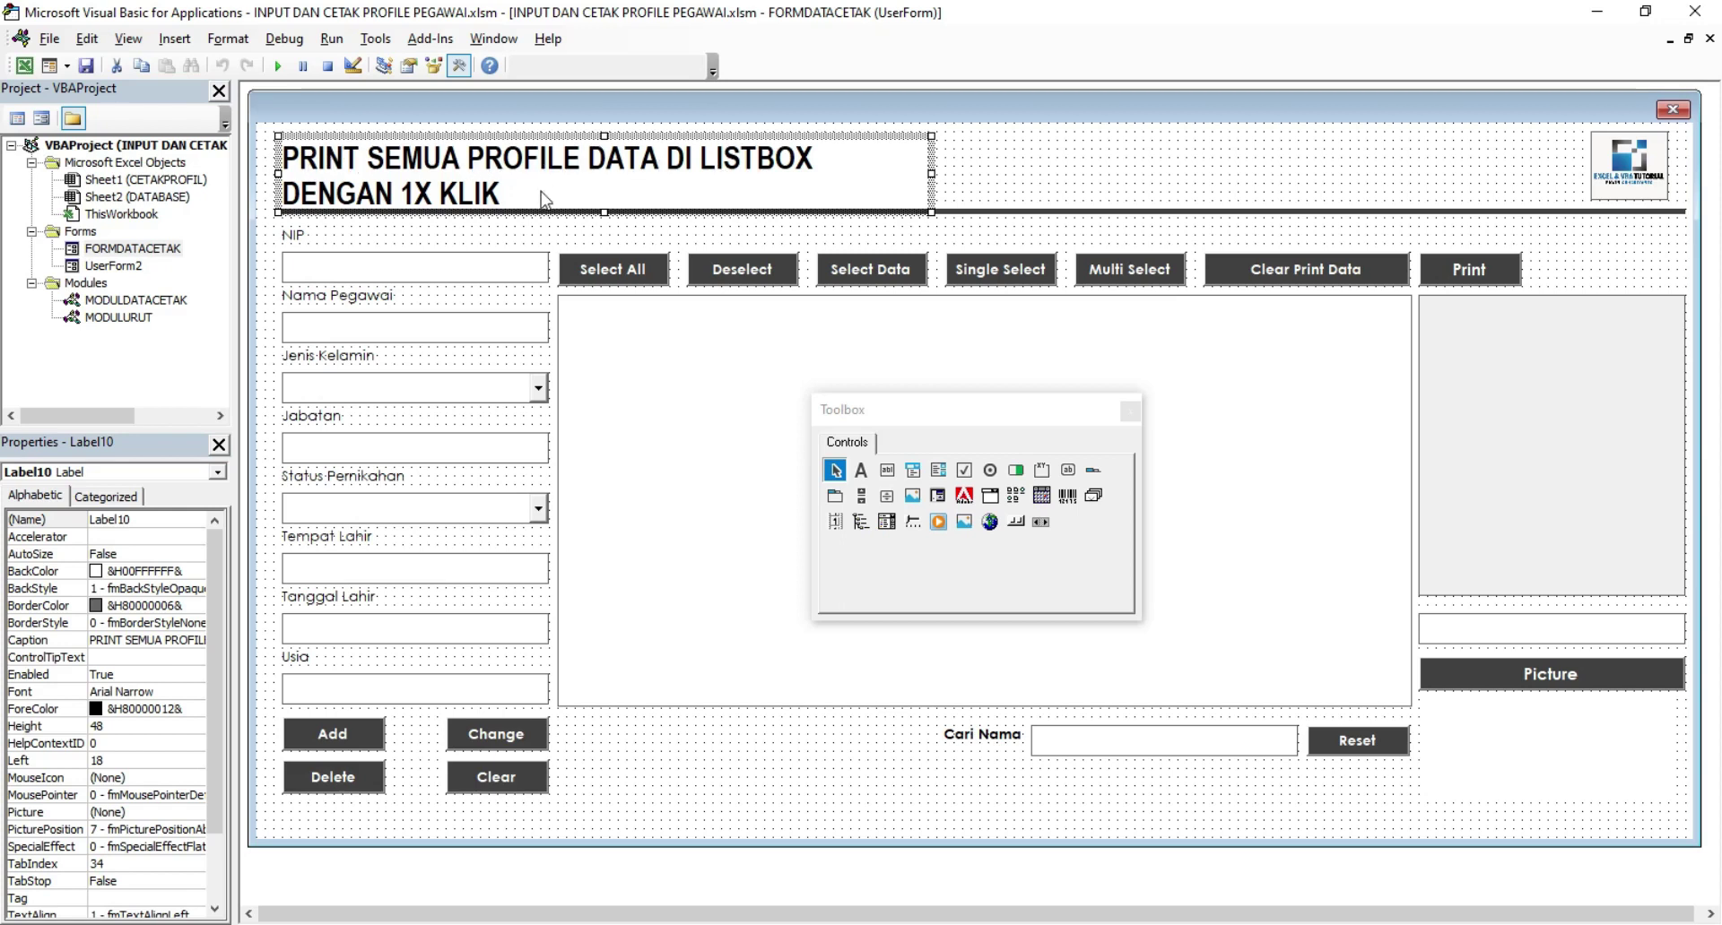
{"action": "left_click", "coordinate": [628, 236]}
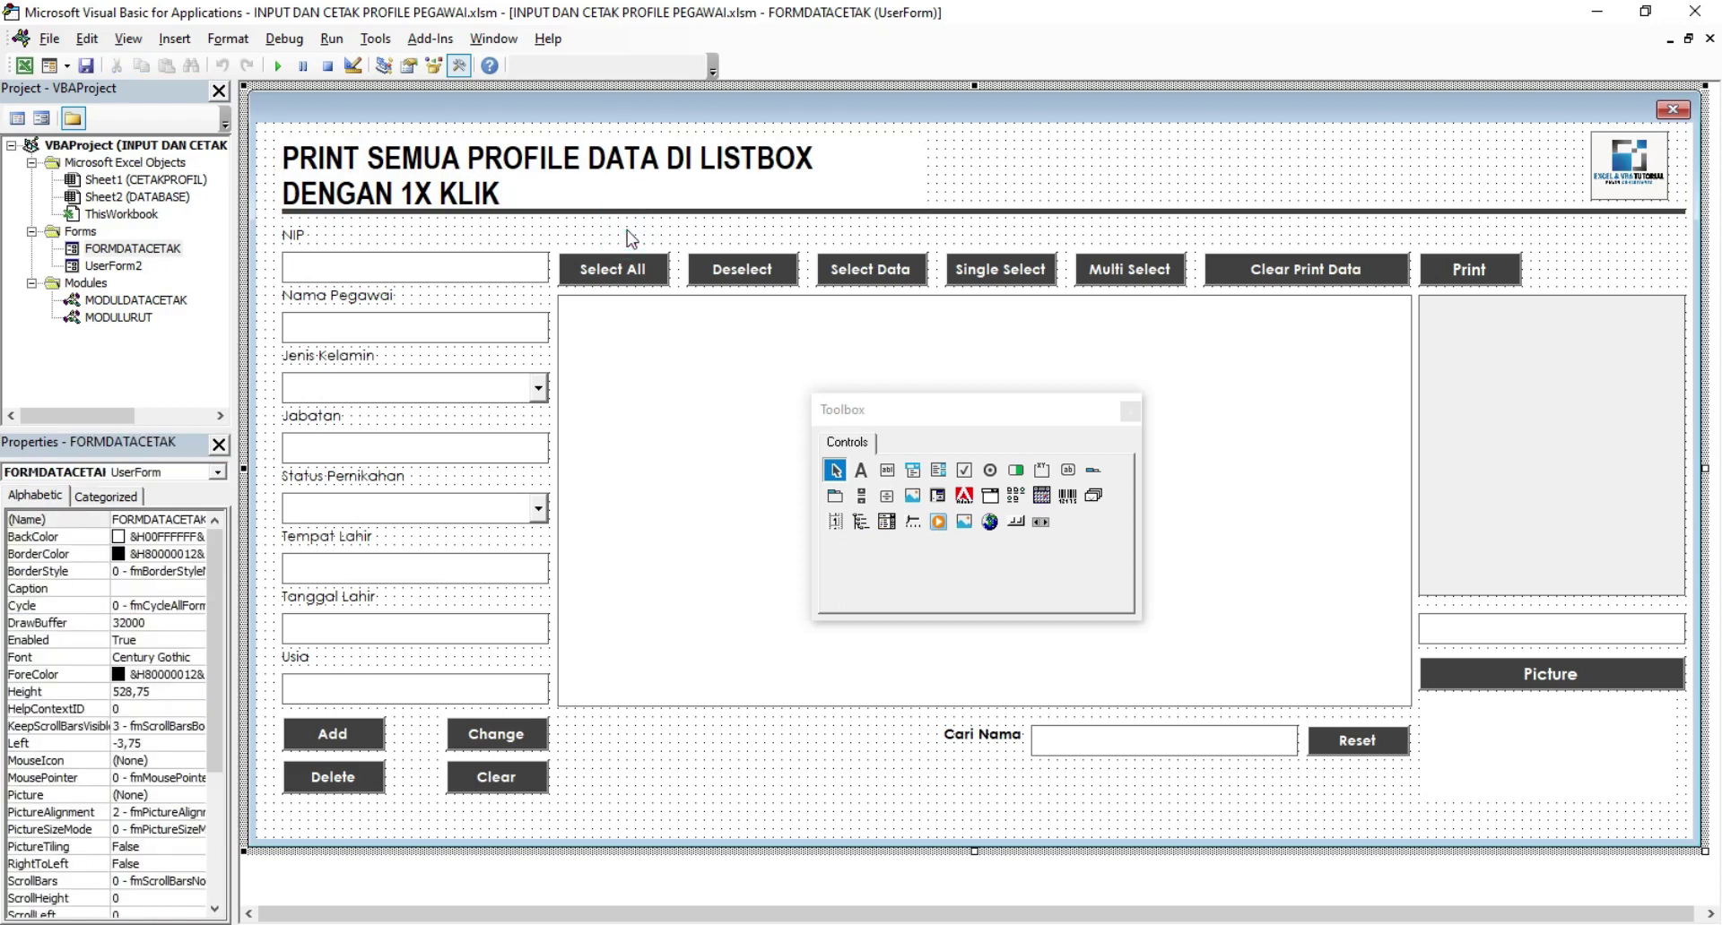
{"action": "left_click", "coordinate": [1650, 167]}
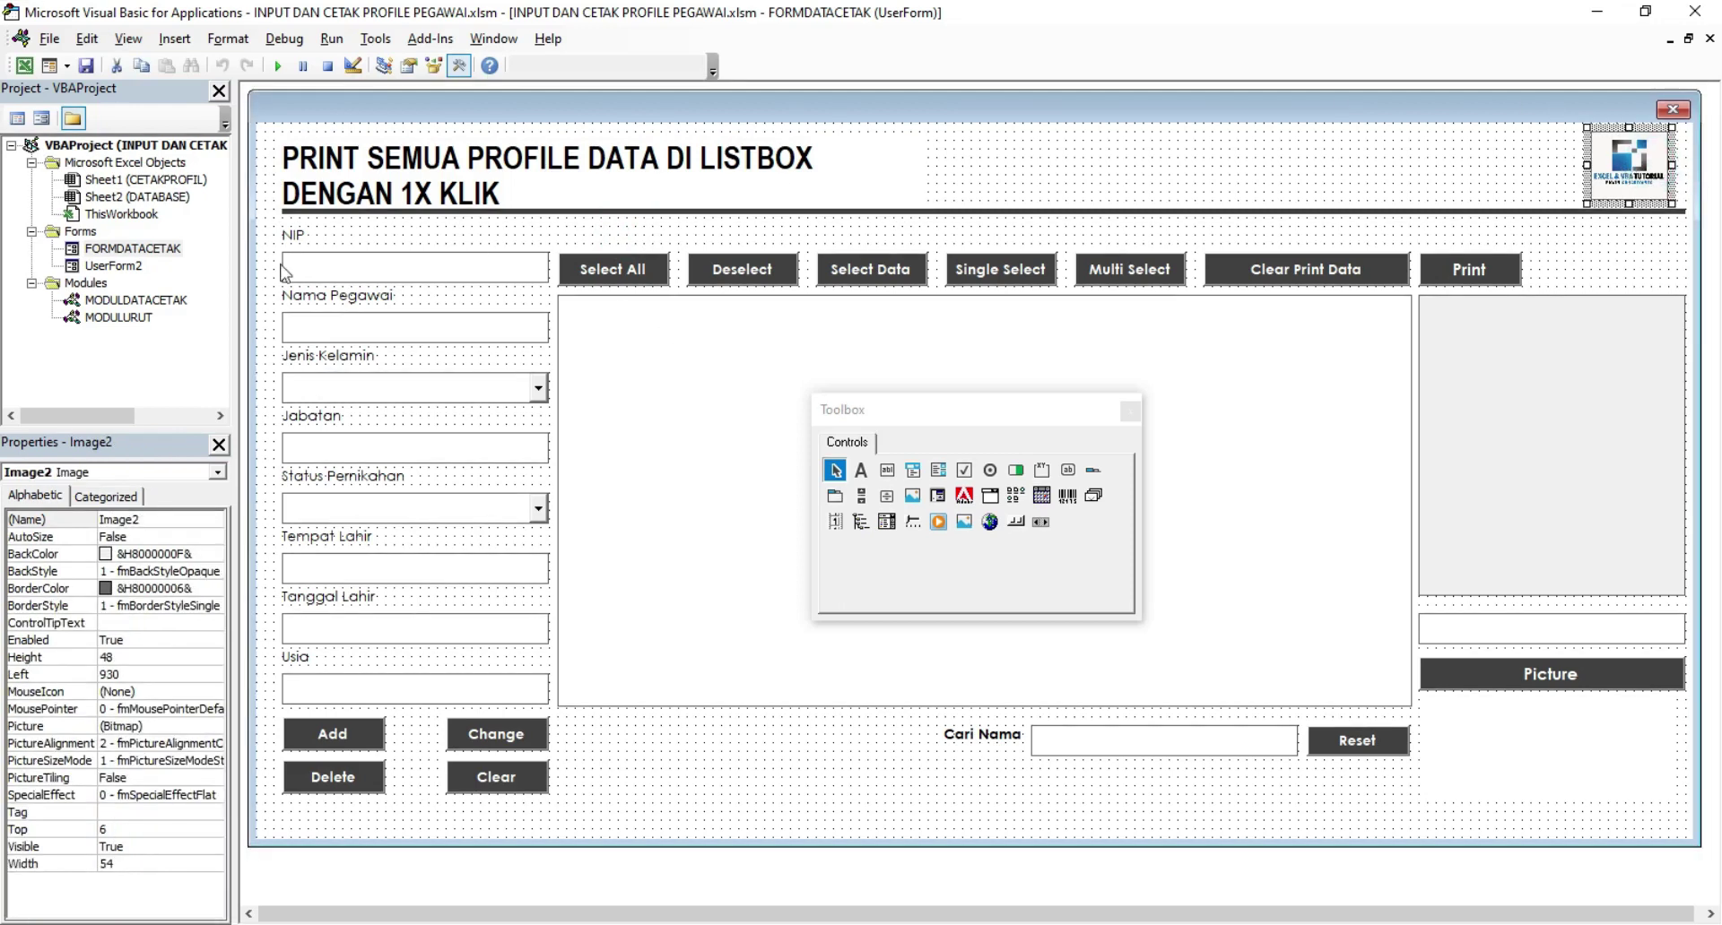
{"action": "left_click", "coordinate": [302, 239]}
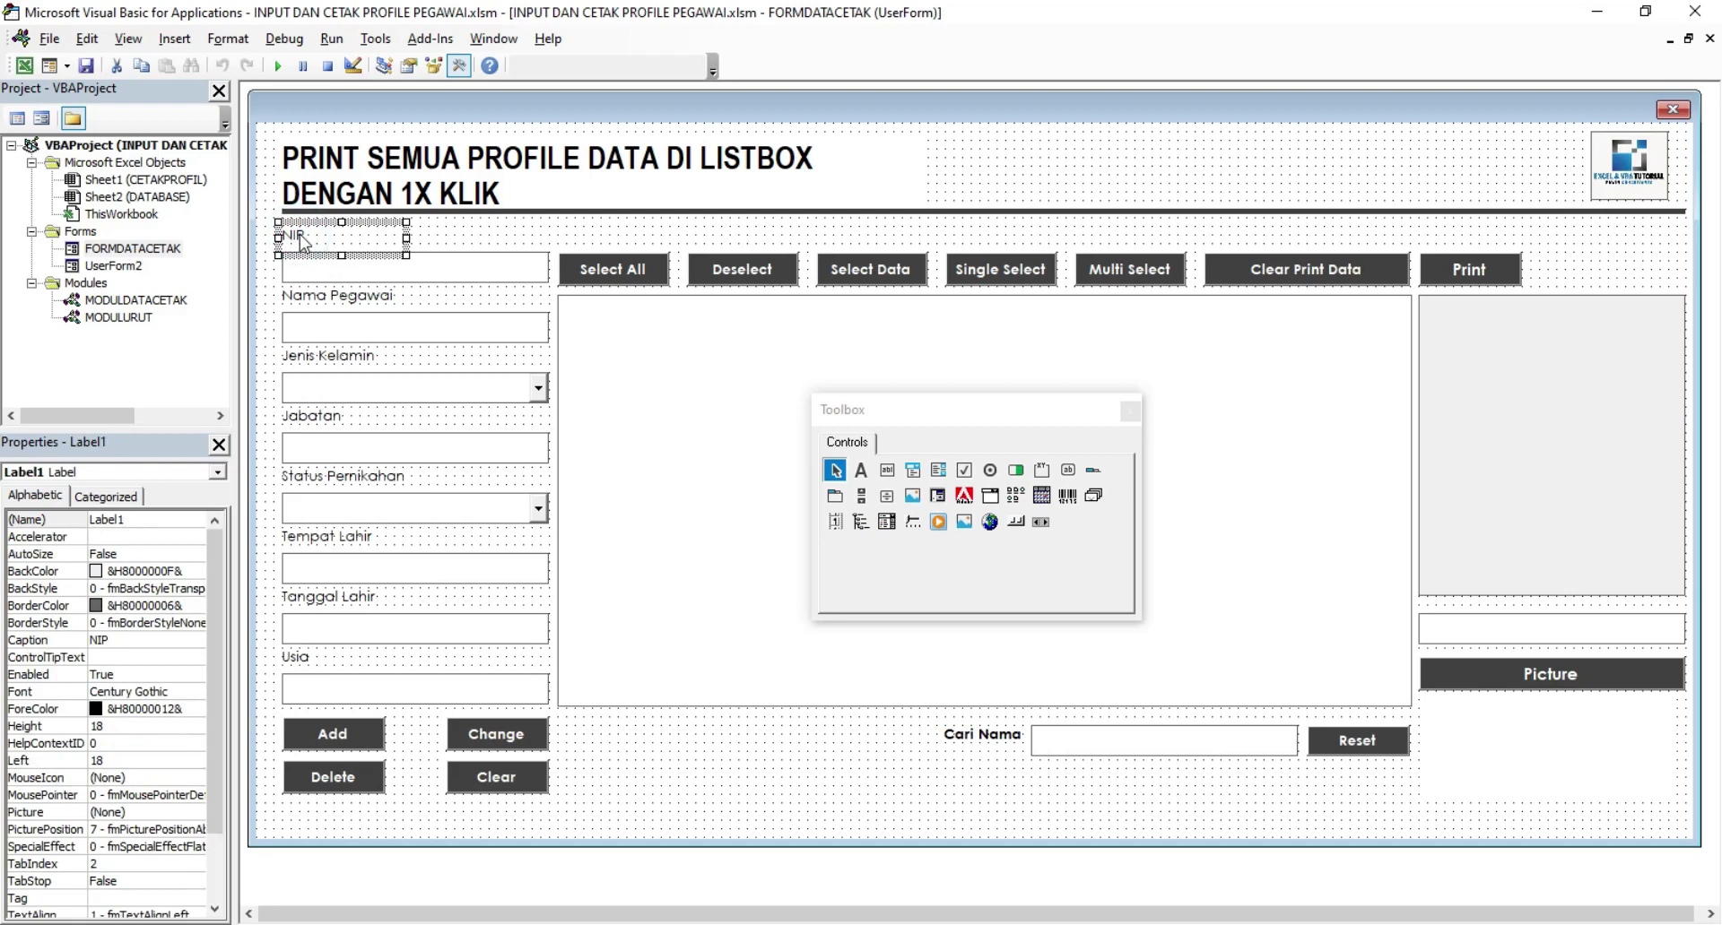
{"action": "left_click", "coordinate": [352, 297]}
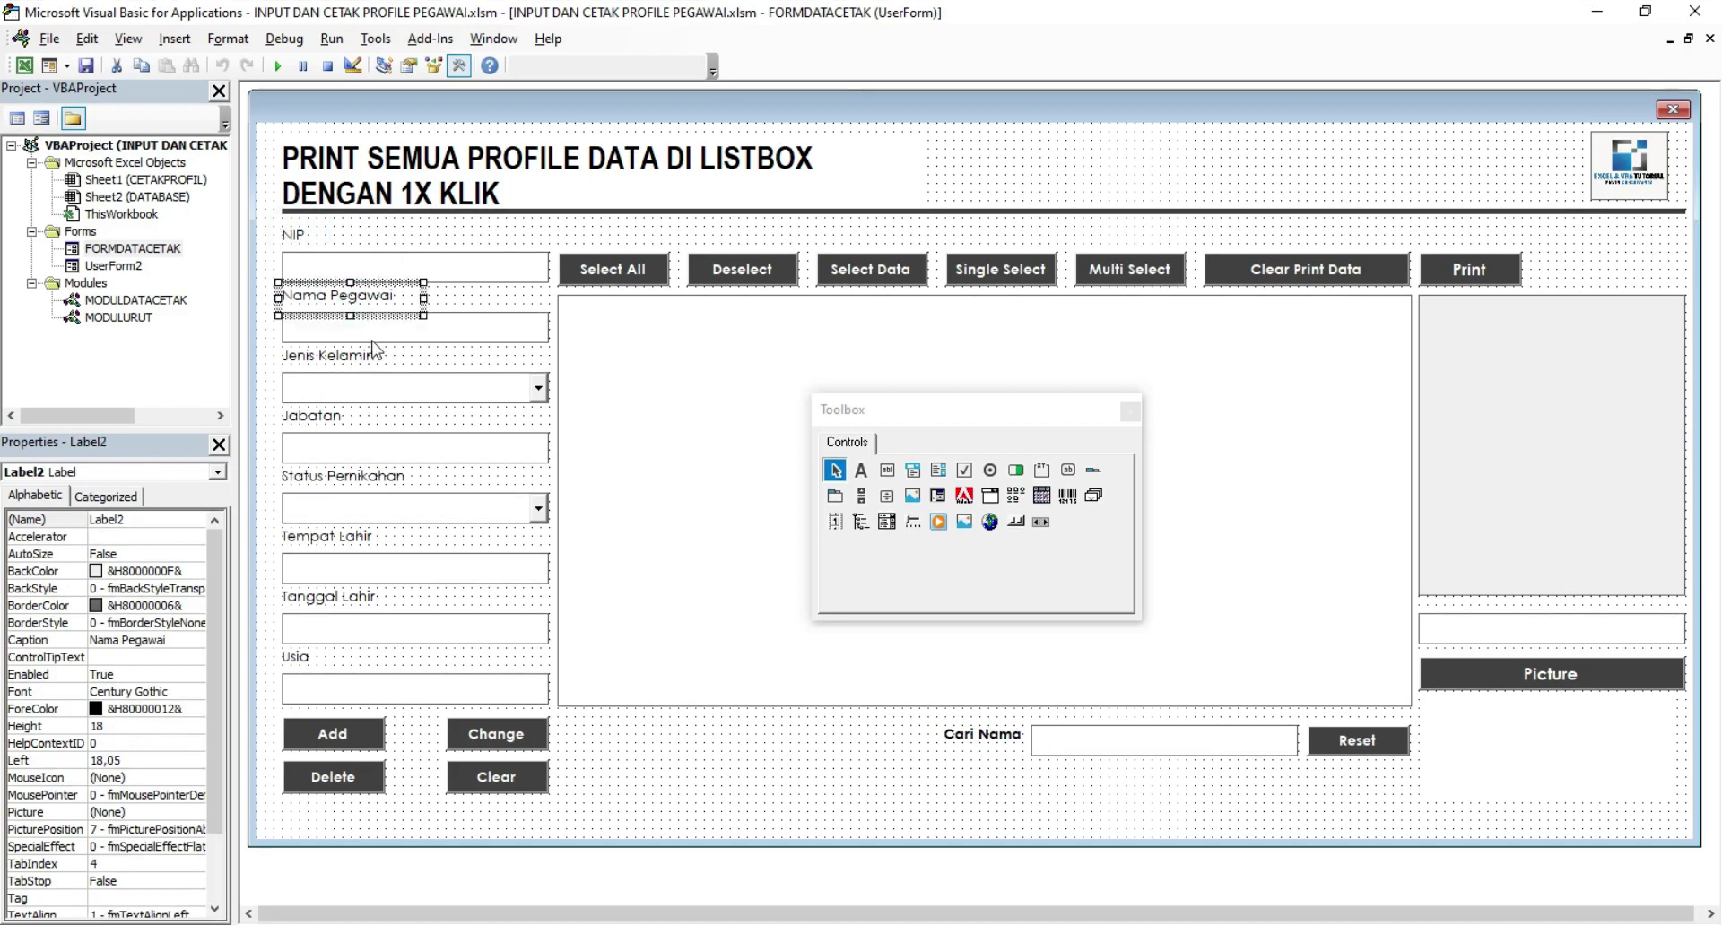
{"action": "left_click", "coordinate": [350, 364]}
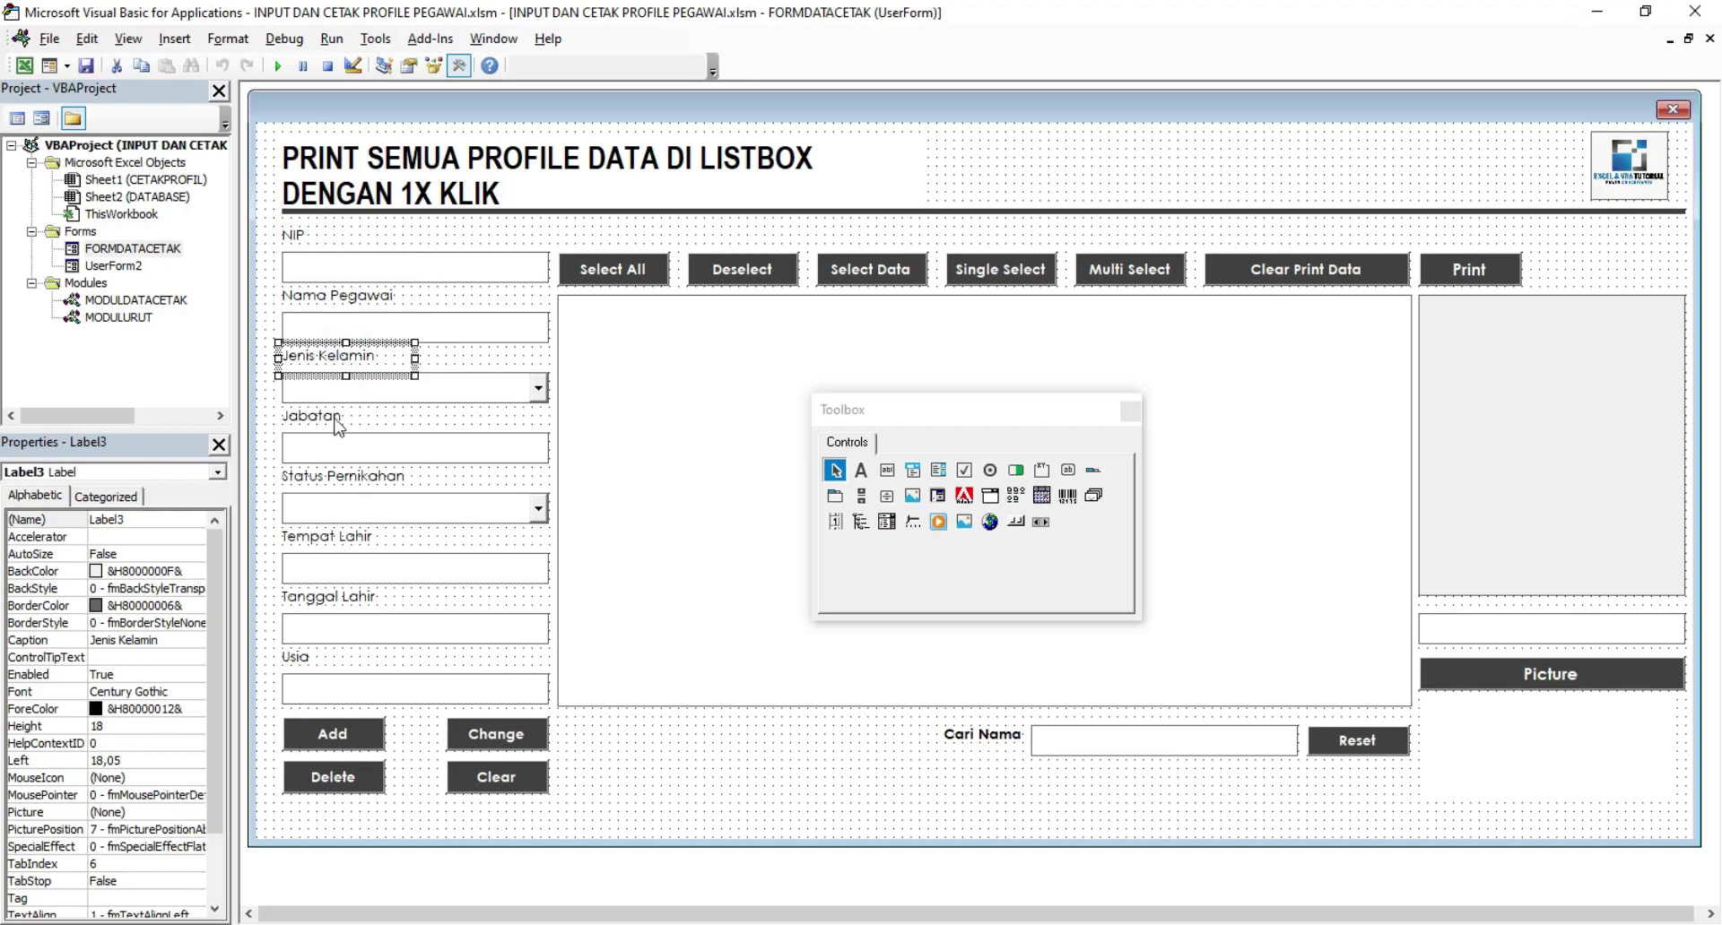
{"action": "left_click", "coordinate": [352, 425]}
{"action": "left_click", "coordinate": [332, 485]}
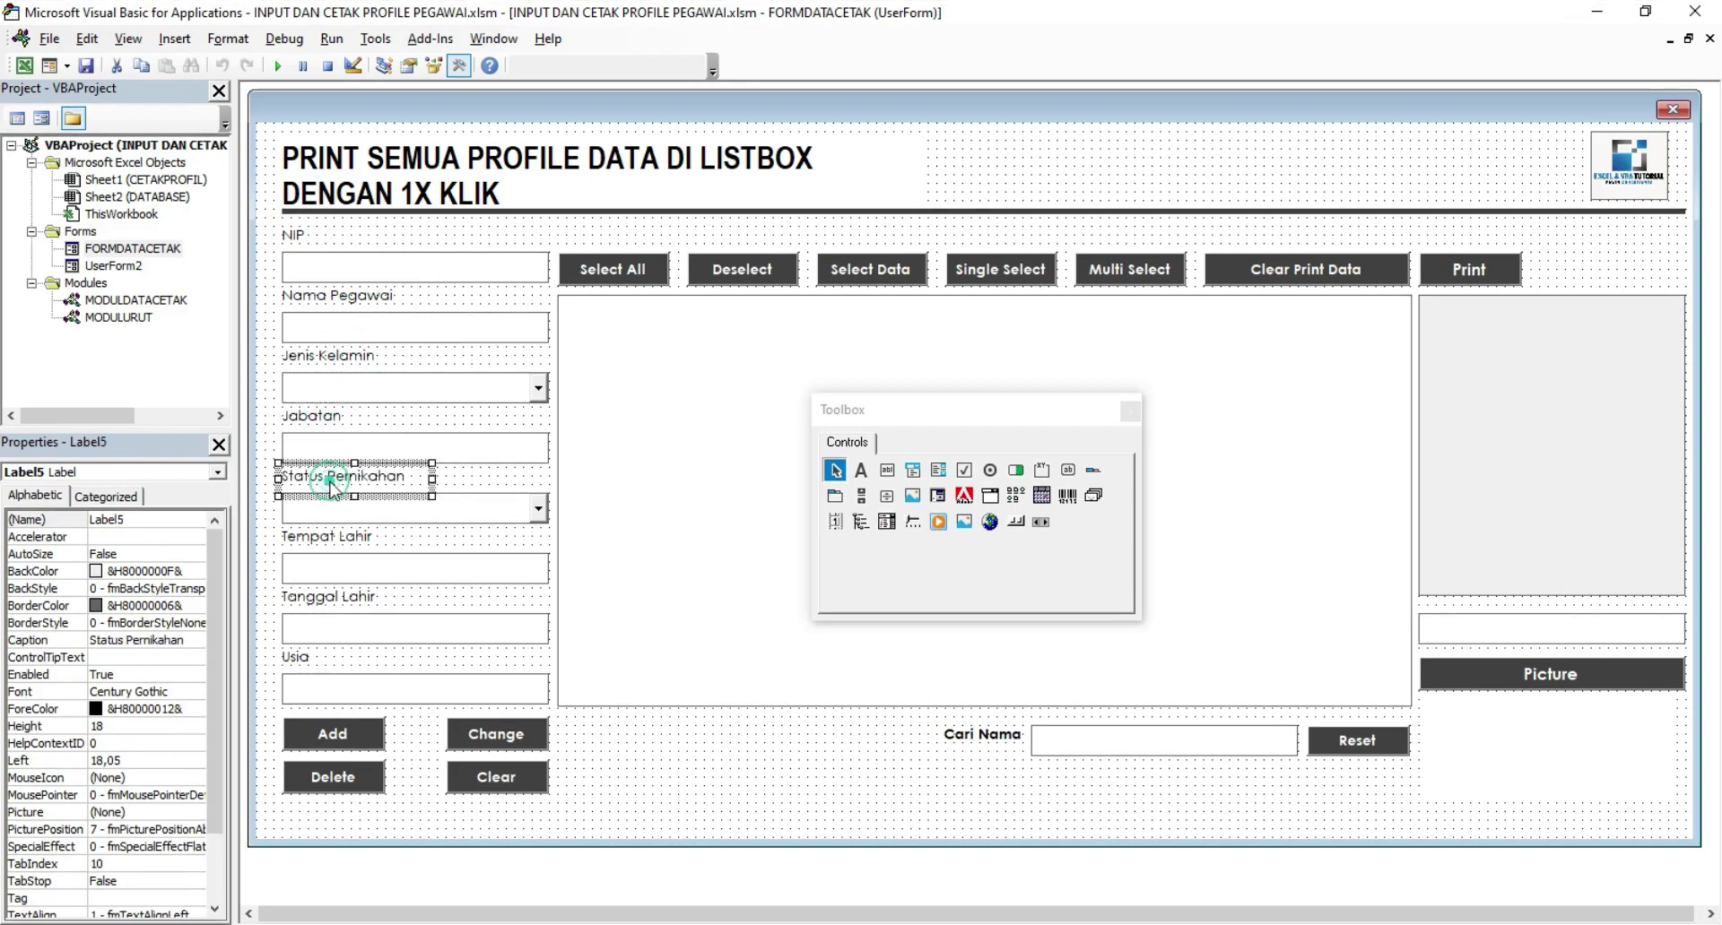
{"action": "left_click", "coordinate": [332, 547]}
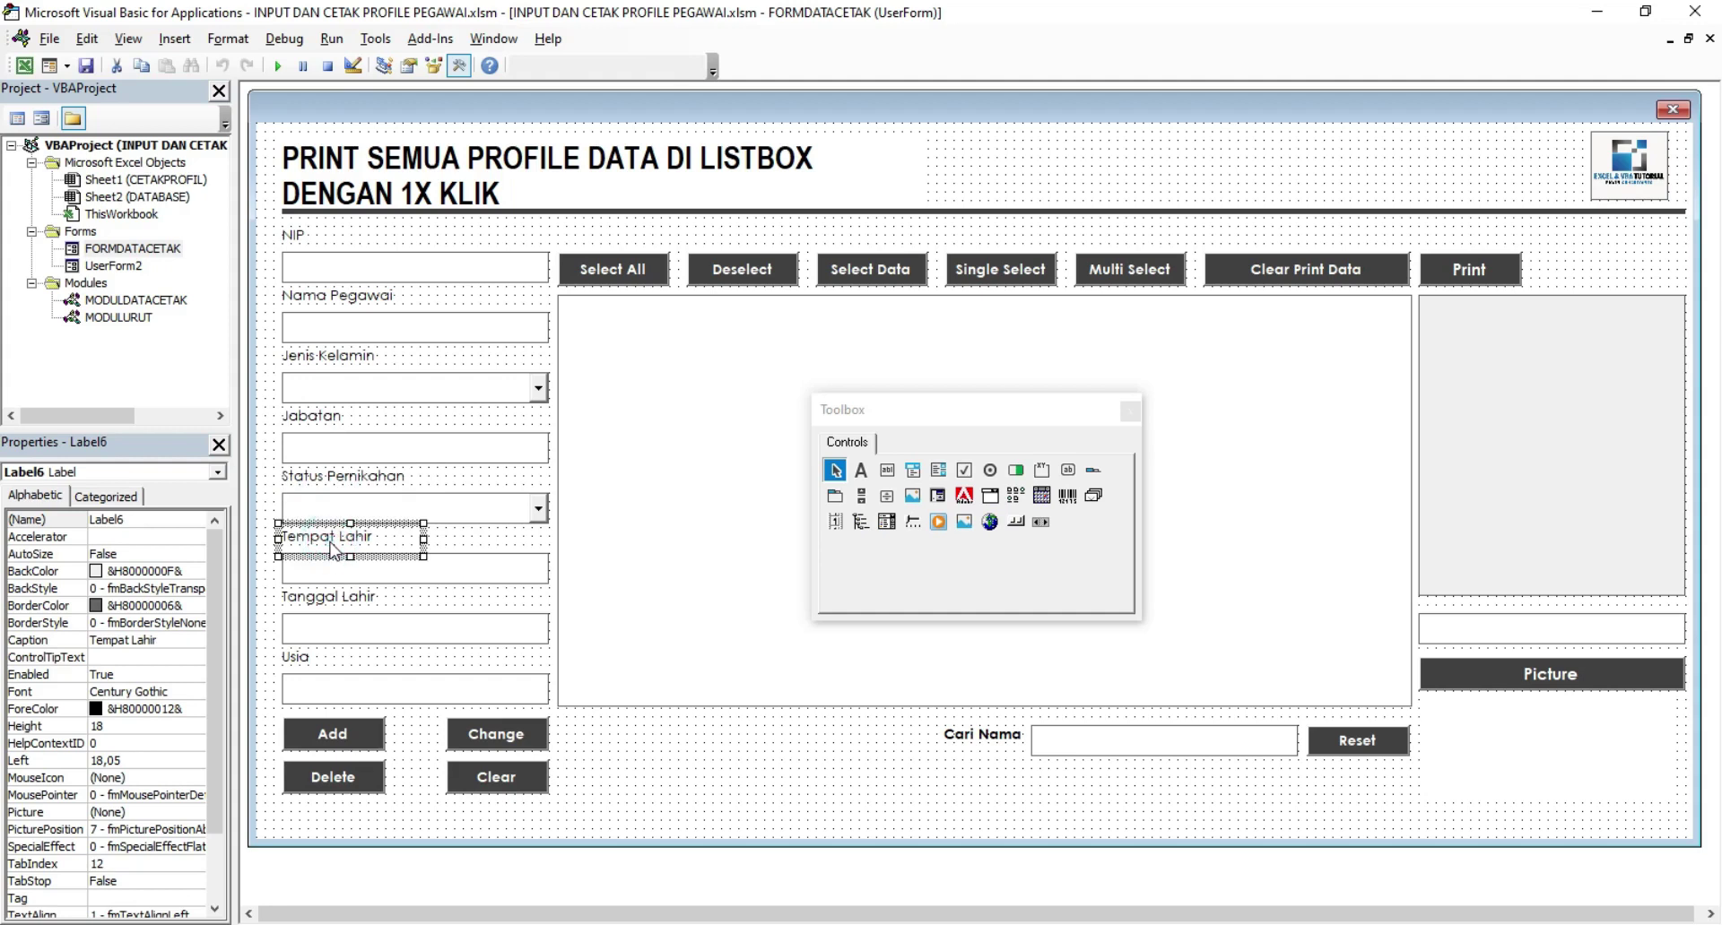
{"action": "left_click", "coordinate": [333, 606]}
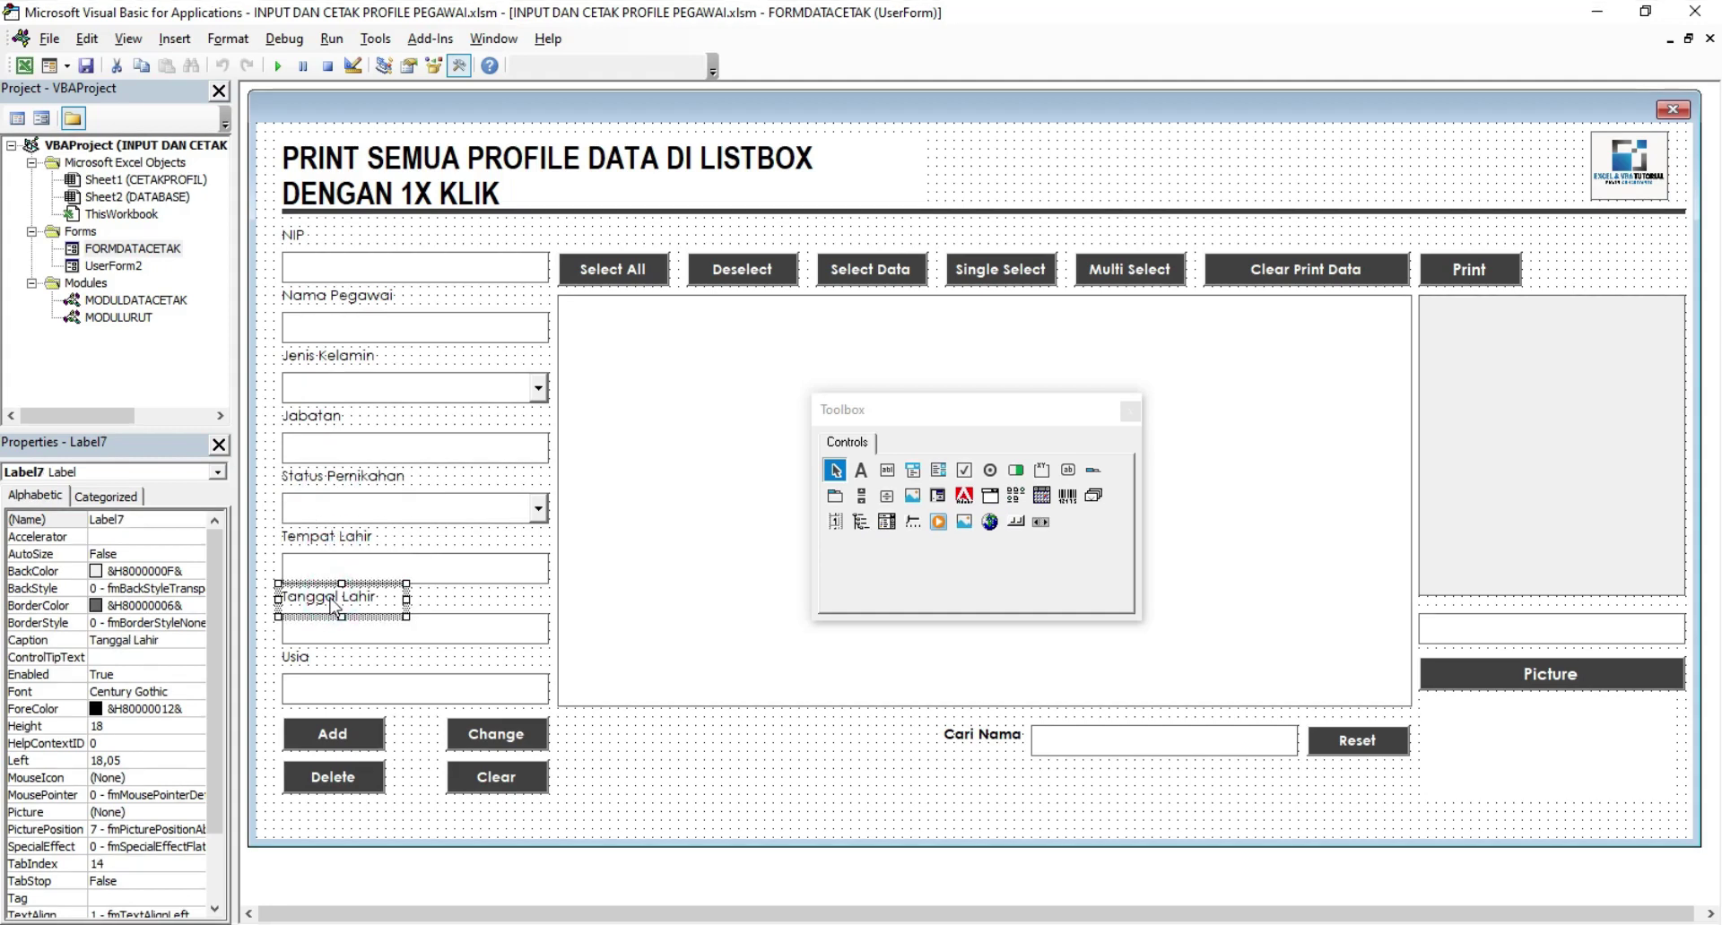
{"action": "left_click", "coordinate": [318, 668]}
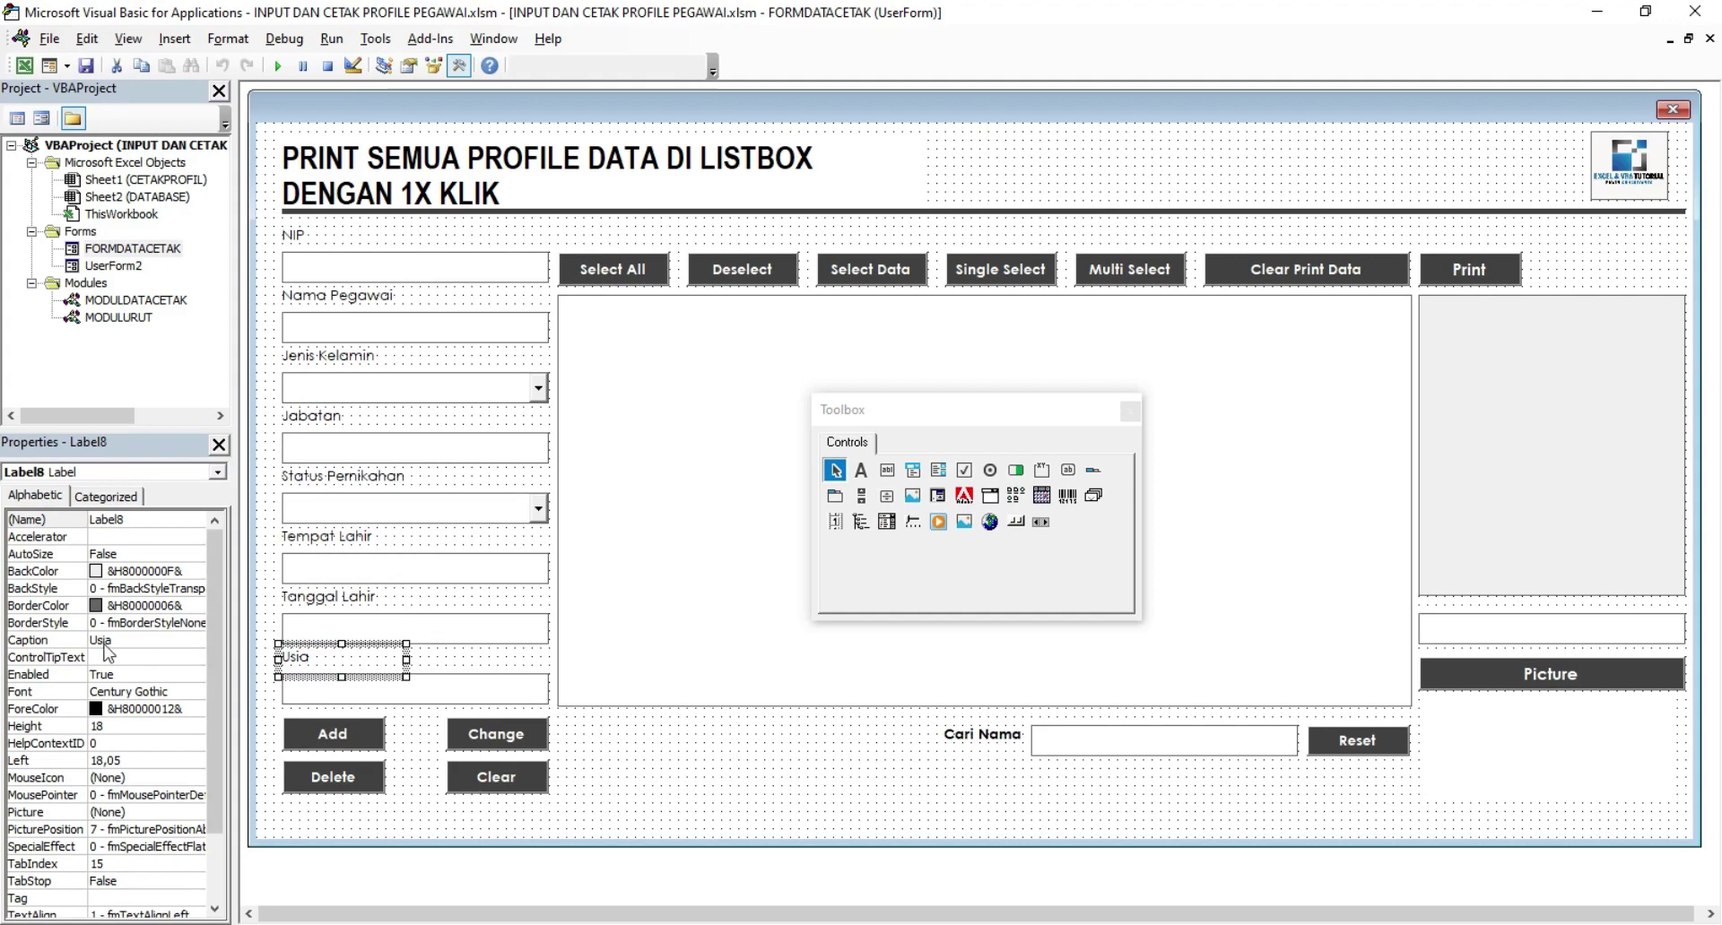
{"action": "left_click", "coordinate": [51, 641]}
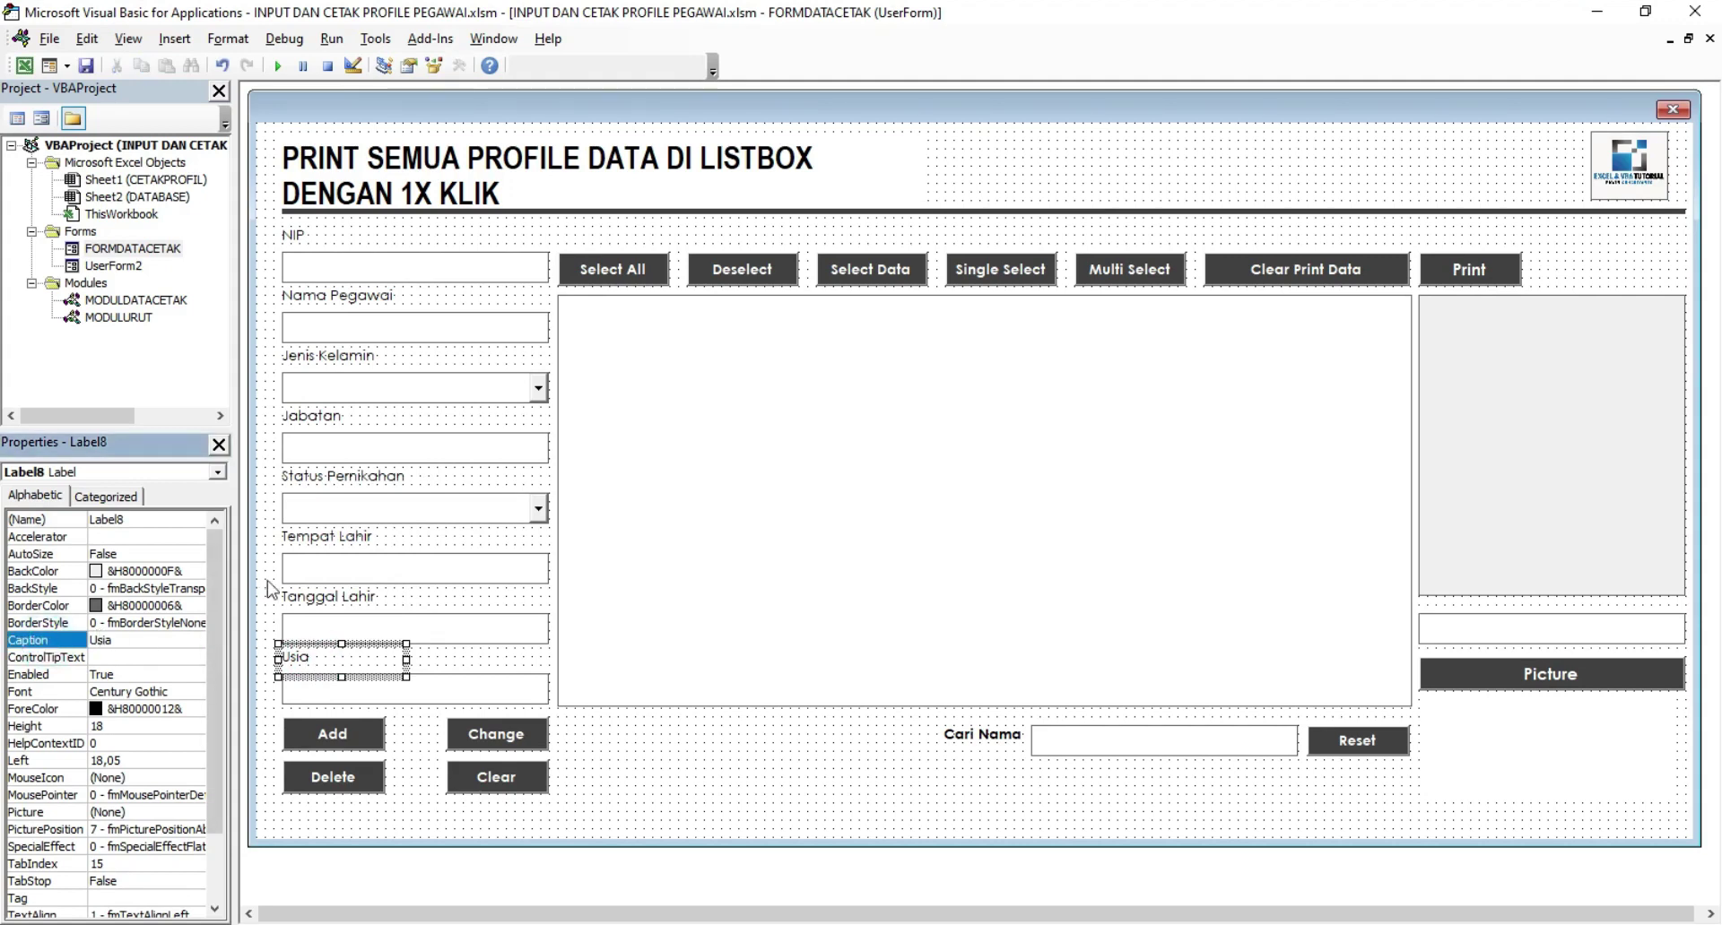
{"action": "left_click", "coordinate": [312, 596]}
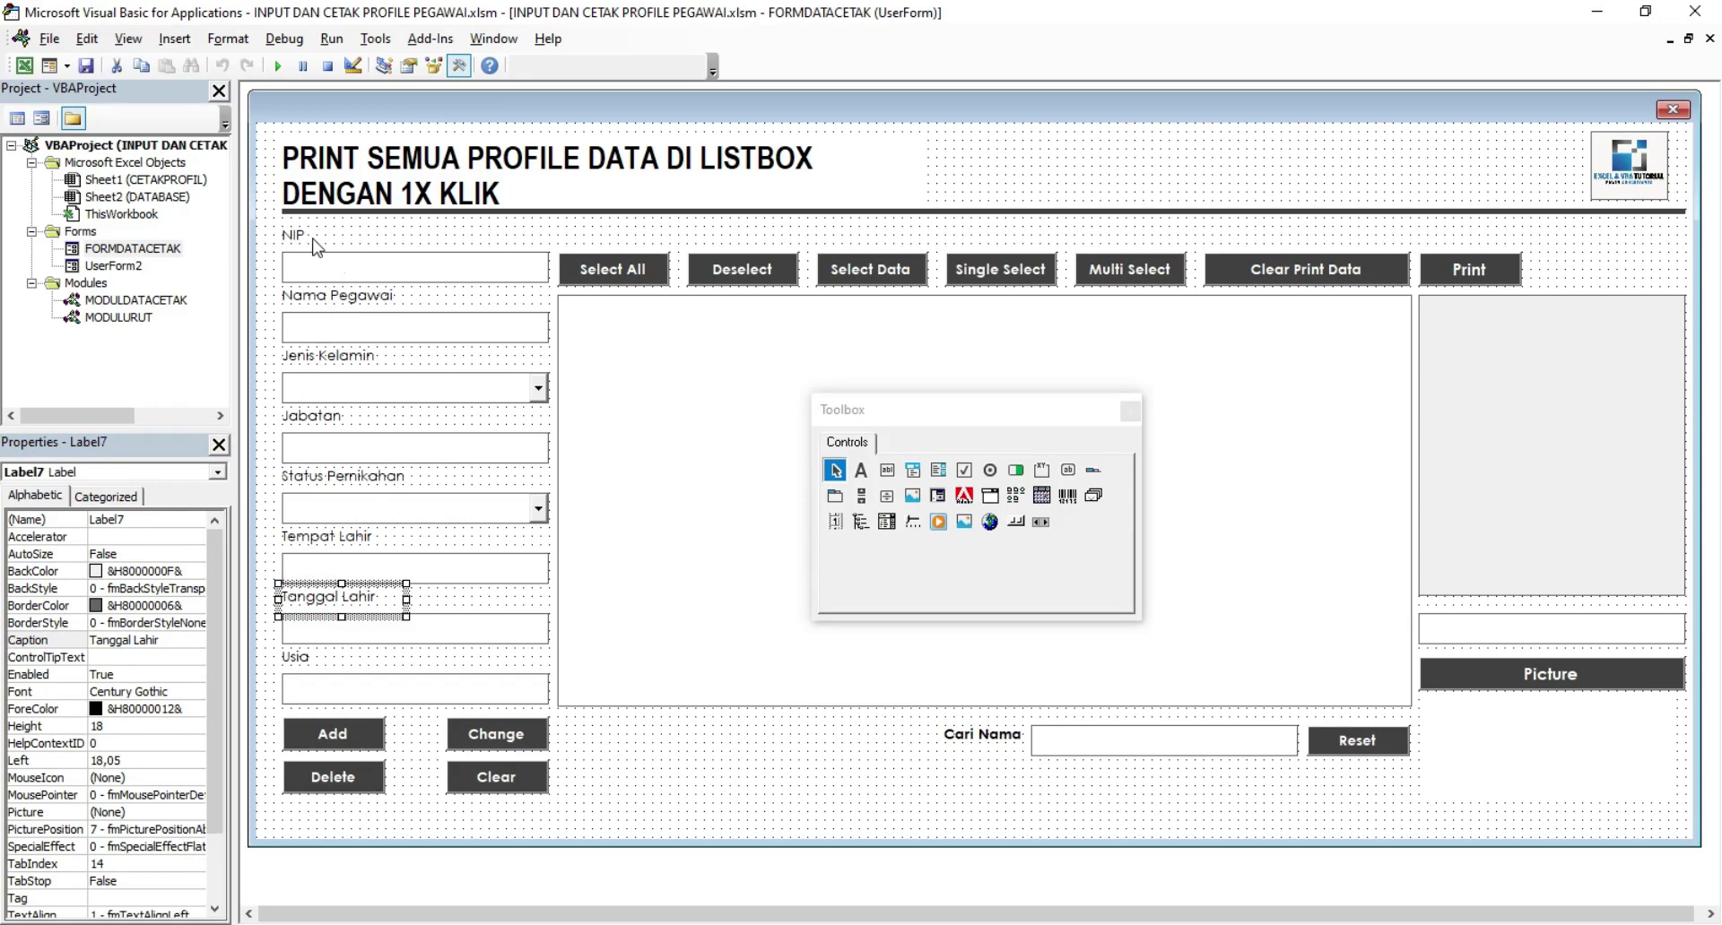
{"action": "left_click", "coordinate": [324, 269]}
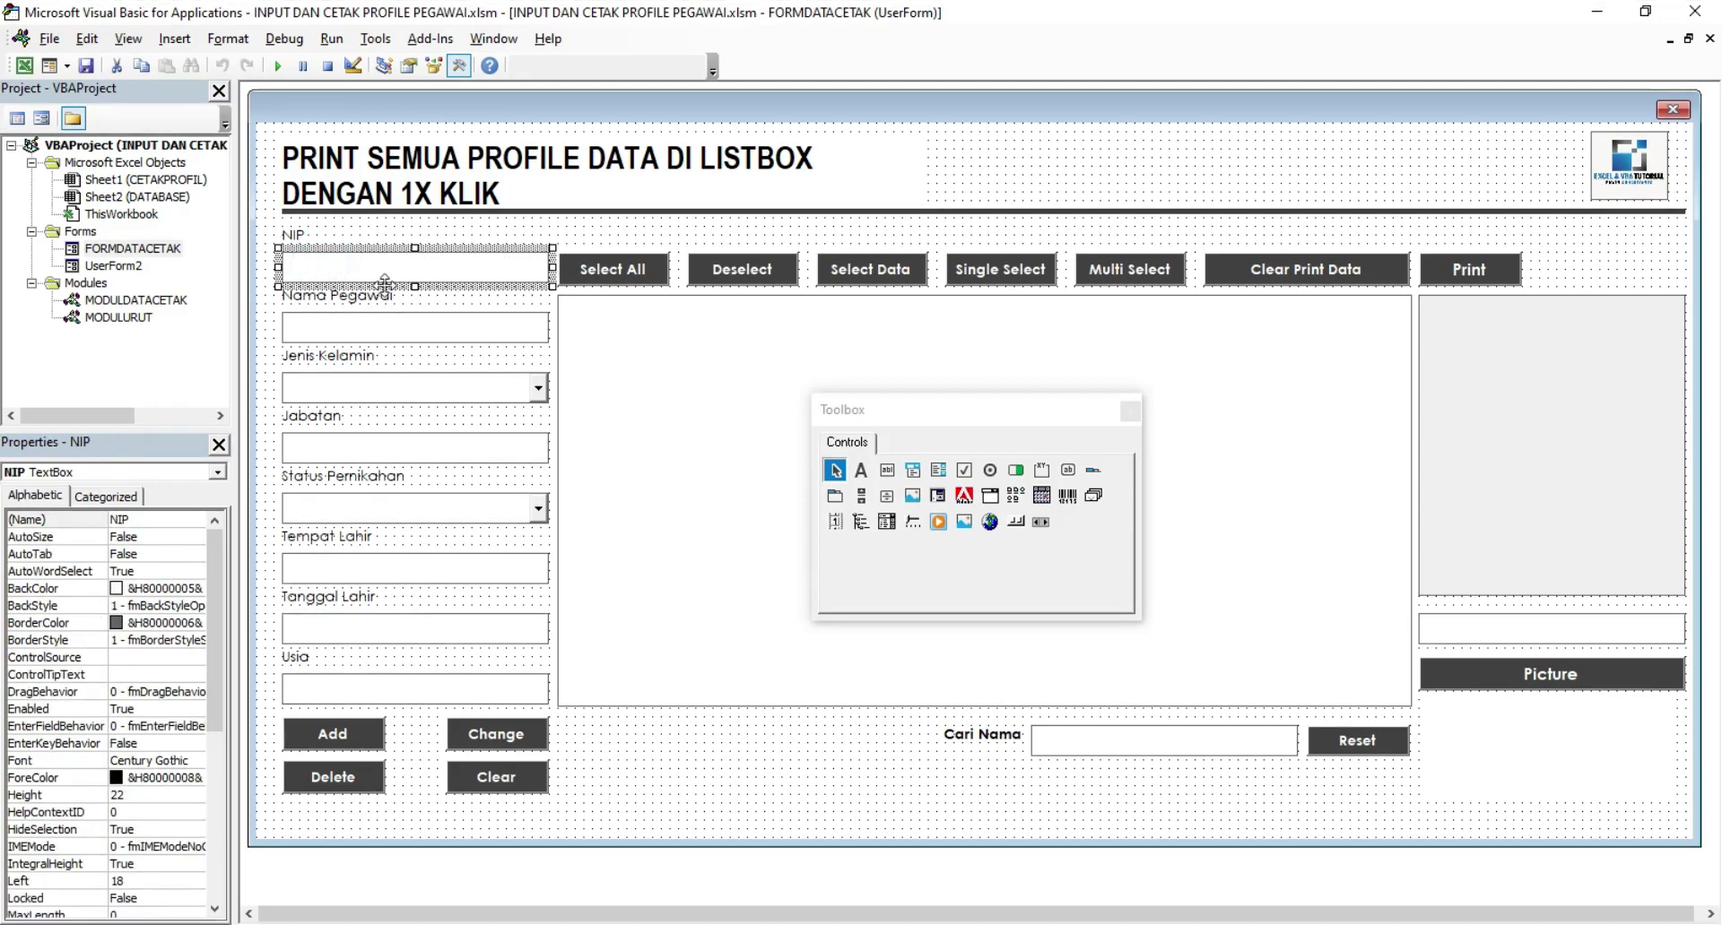
{"action": "left_click", "coordinate": [361, 332]}
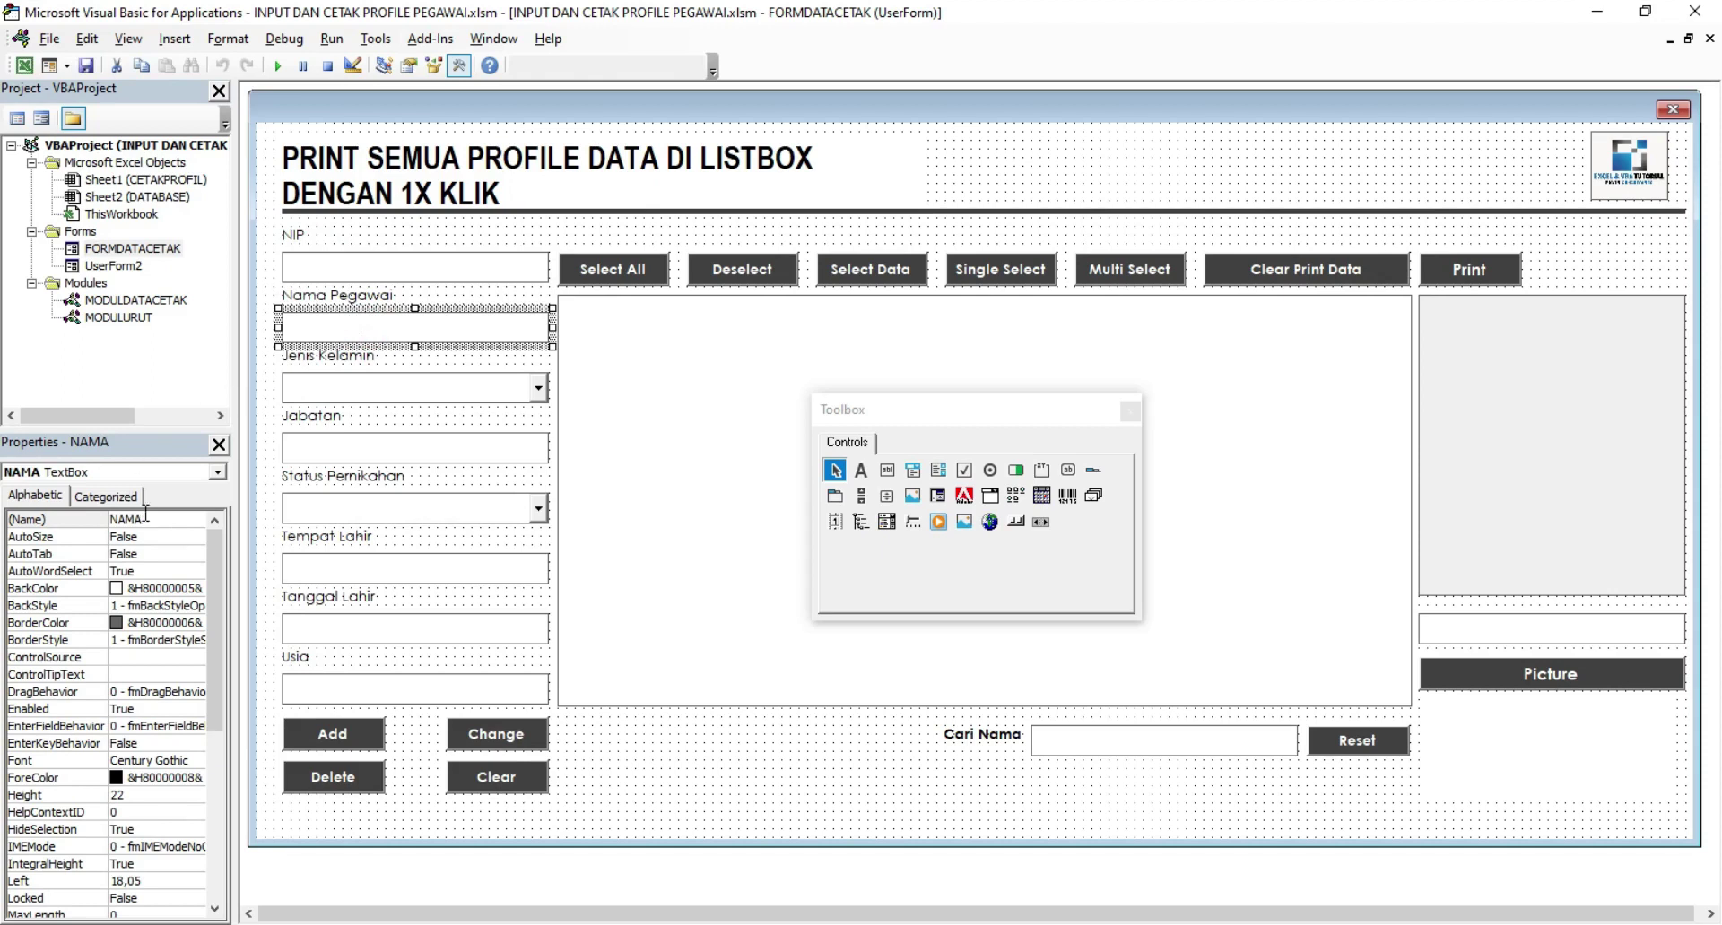
{"action": "left_click", "coordinate": [345, 391]}
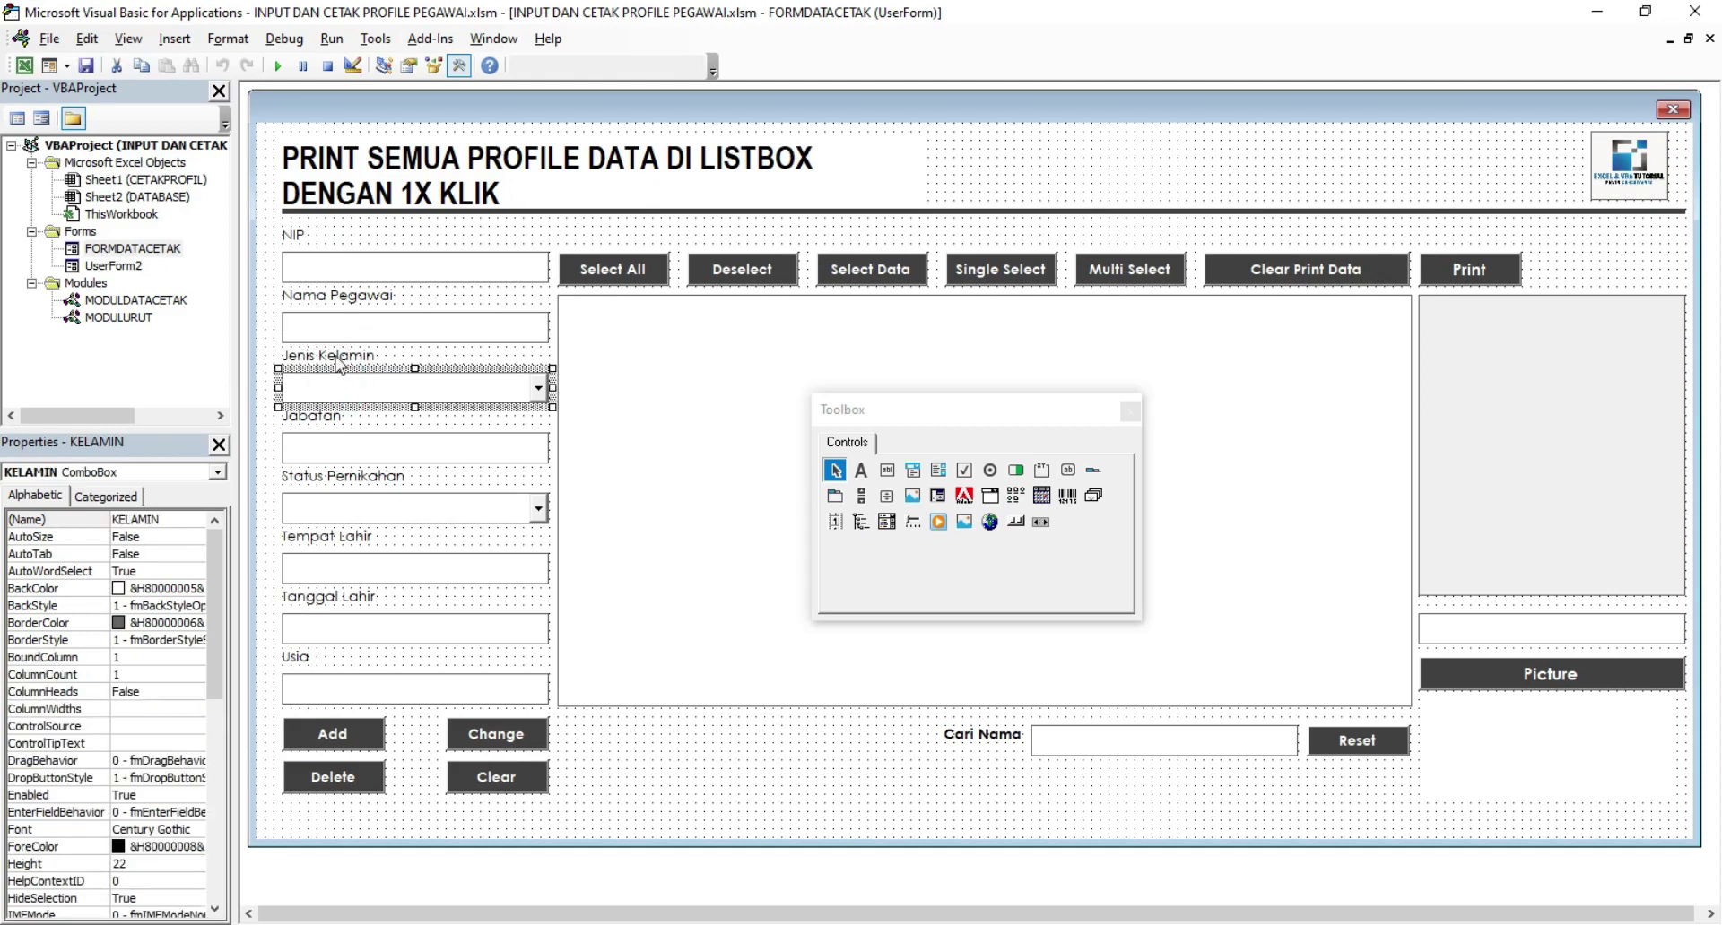
{"action": "left_click", "coordinate": [345, 422]}
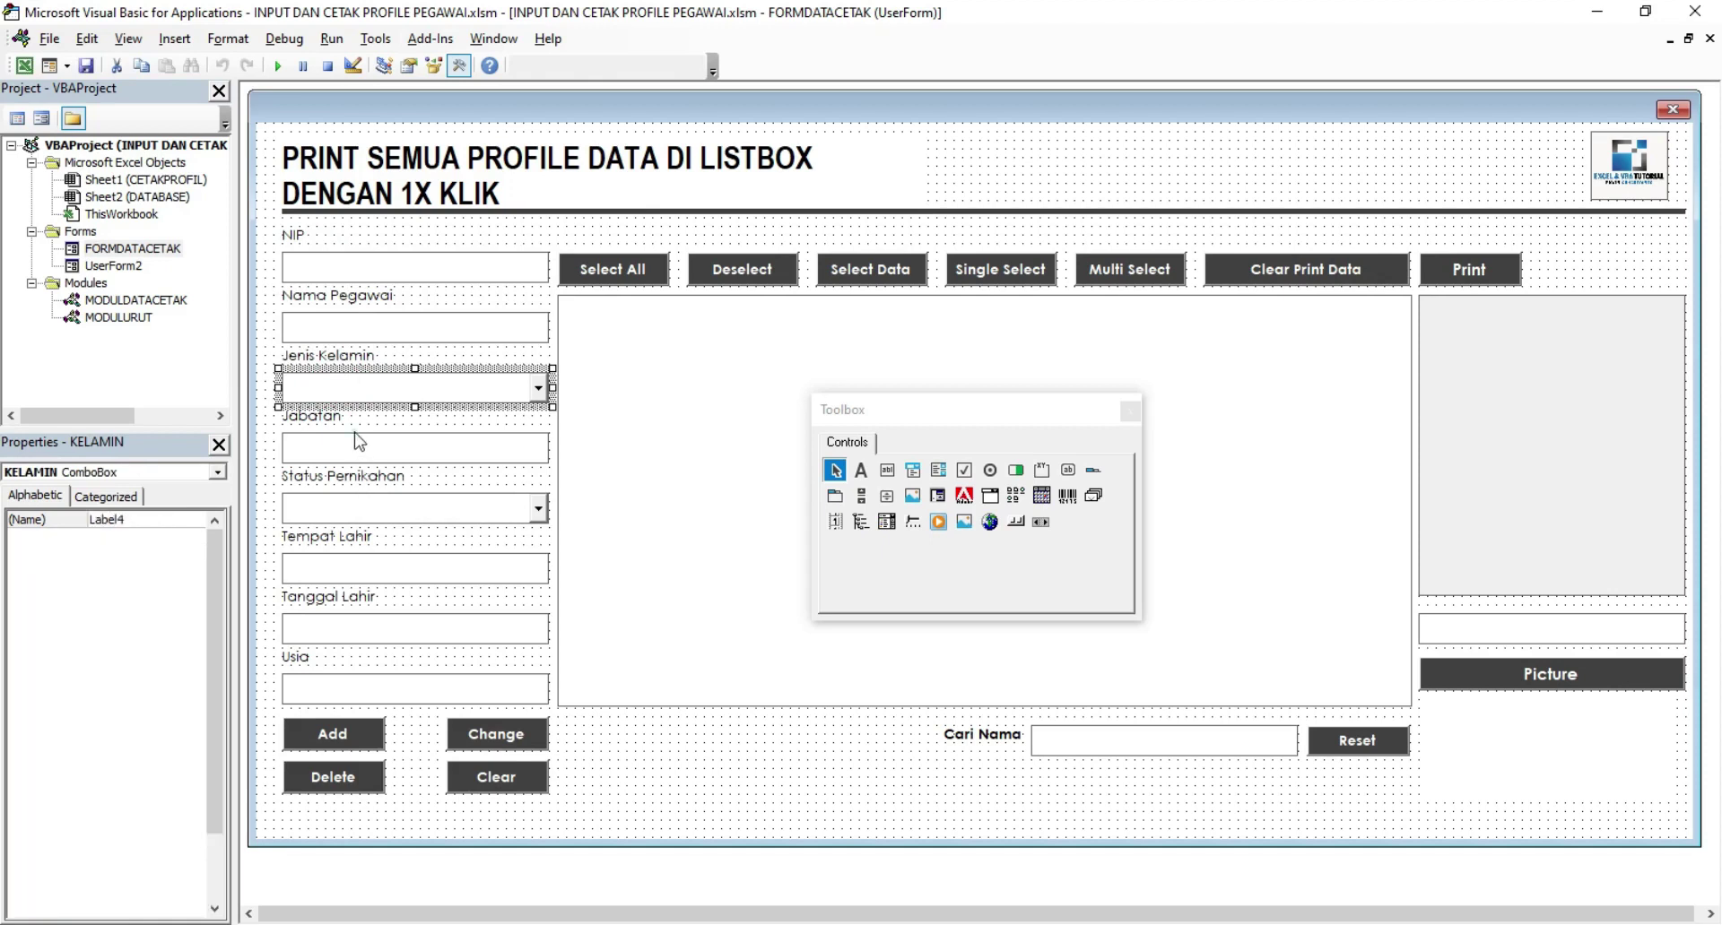
{"action": "left_click", "coordinate": [351, 449]}
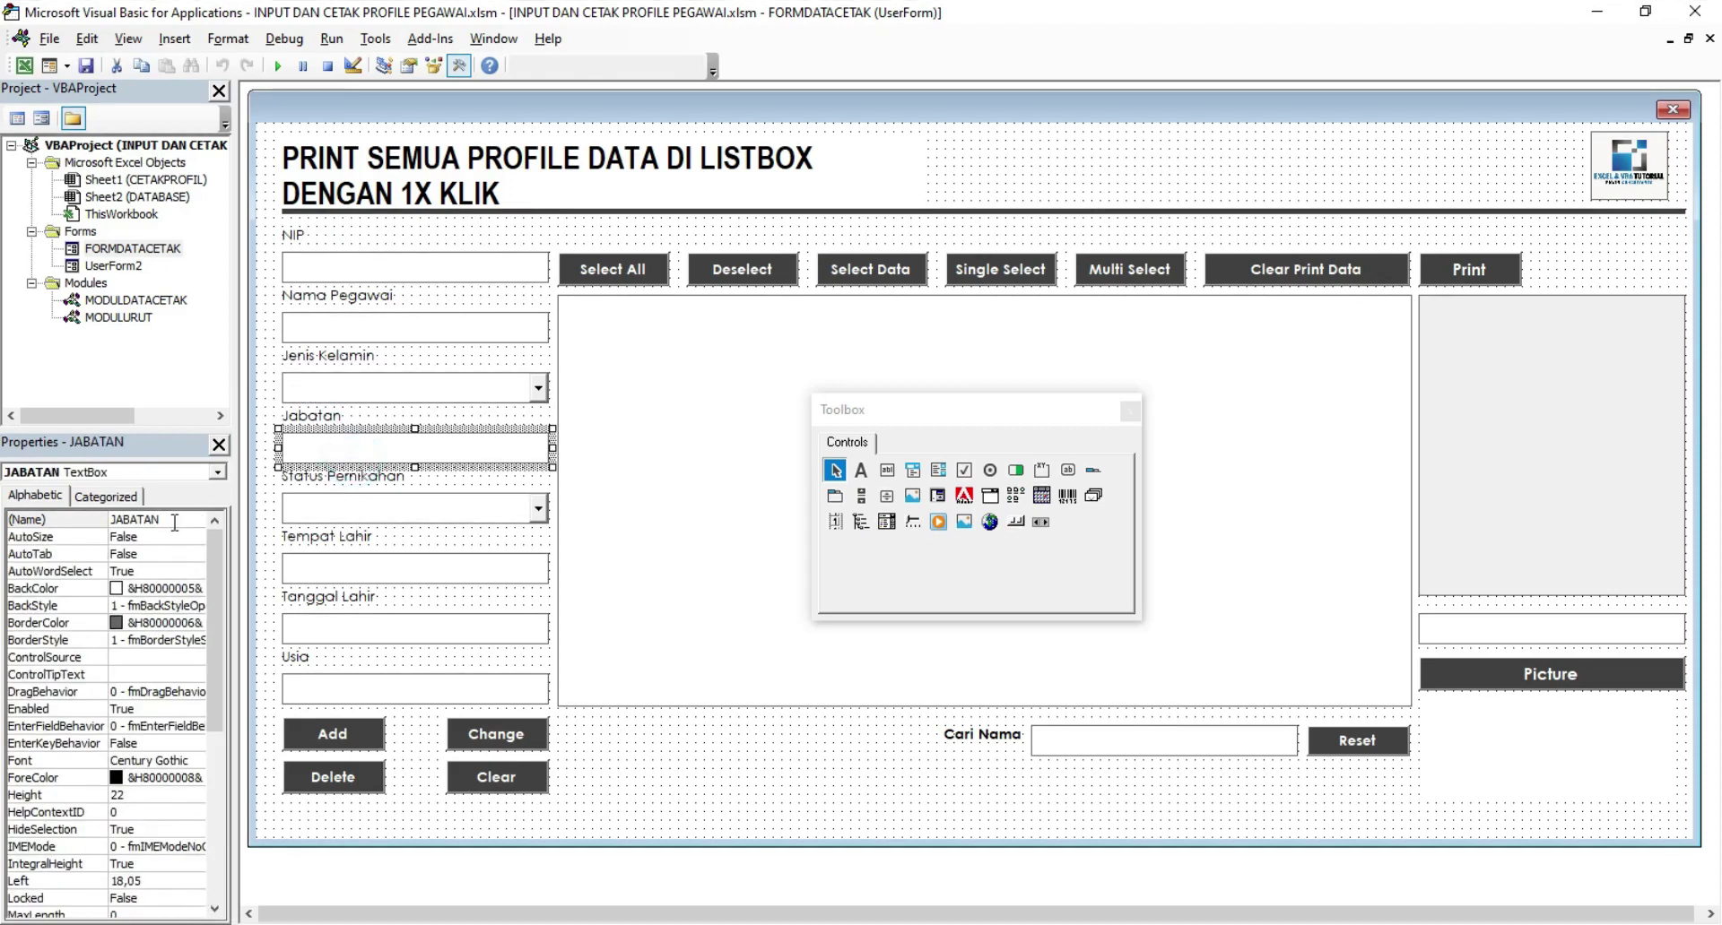
{"action": "left_click", "coordinate": [328, 512]}
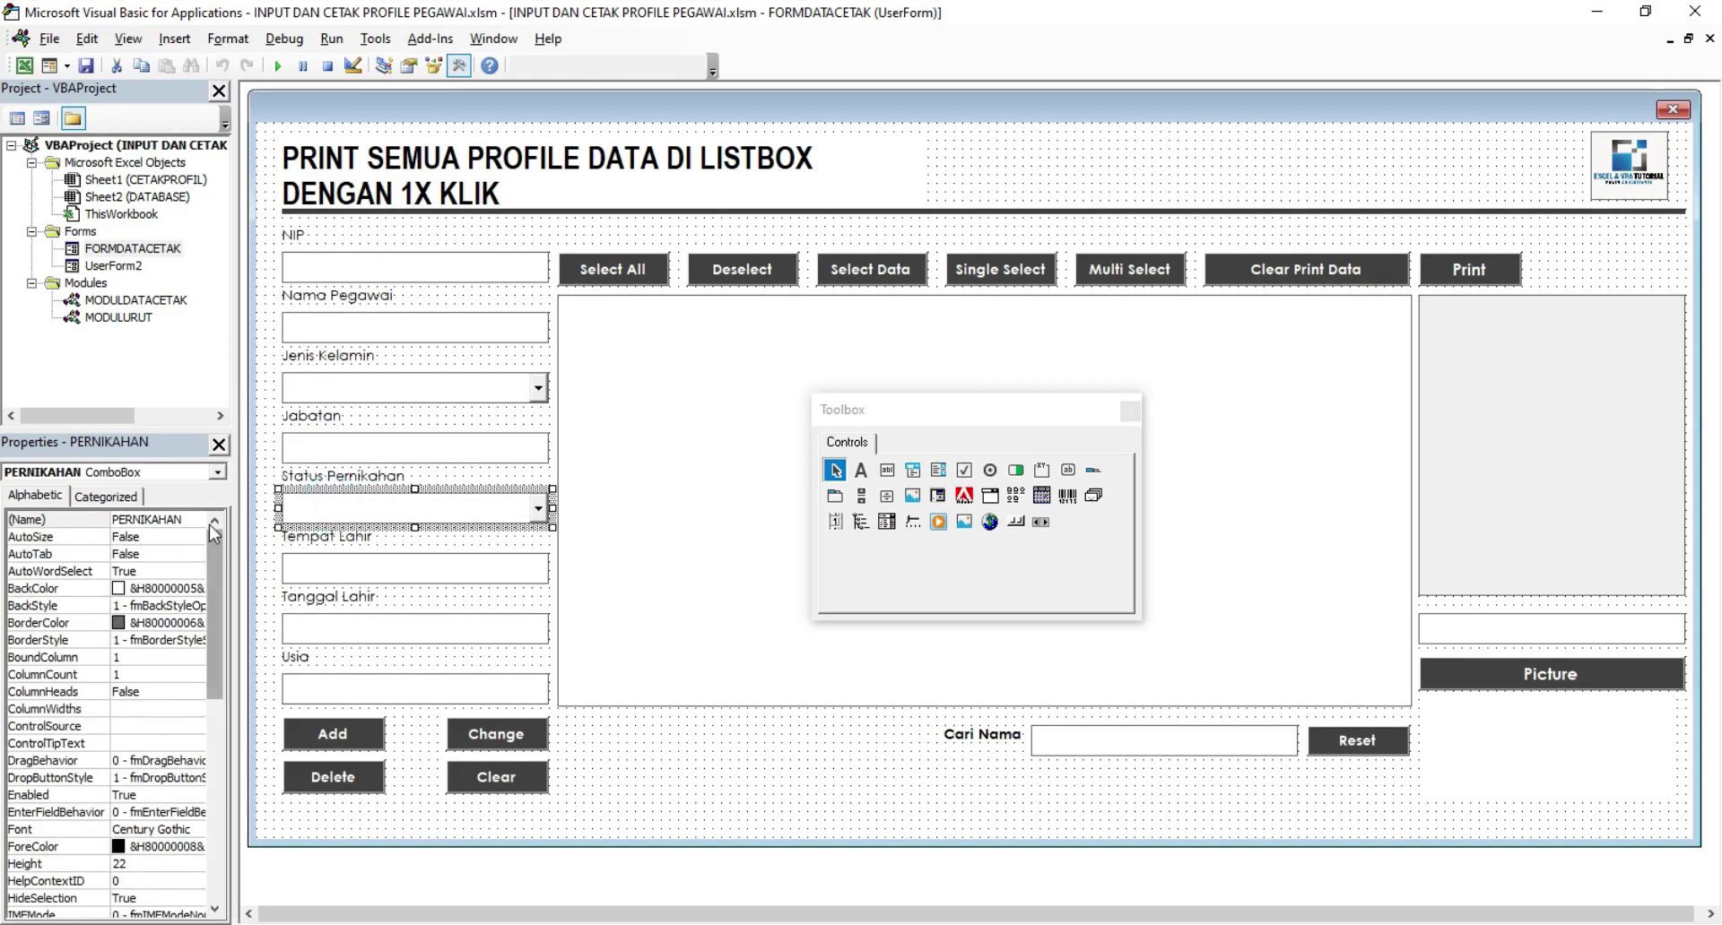
{"action": "left_click", "coordinate": [332, 565]}
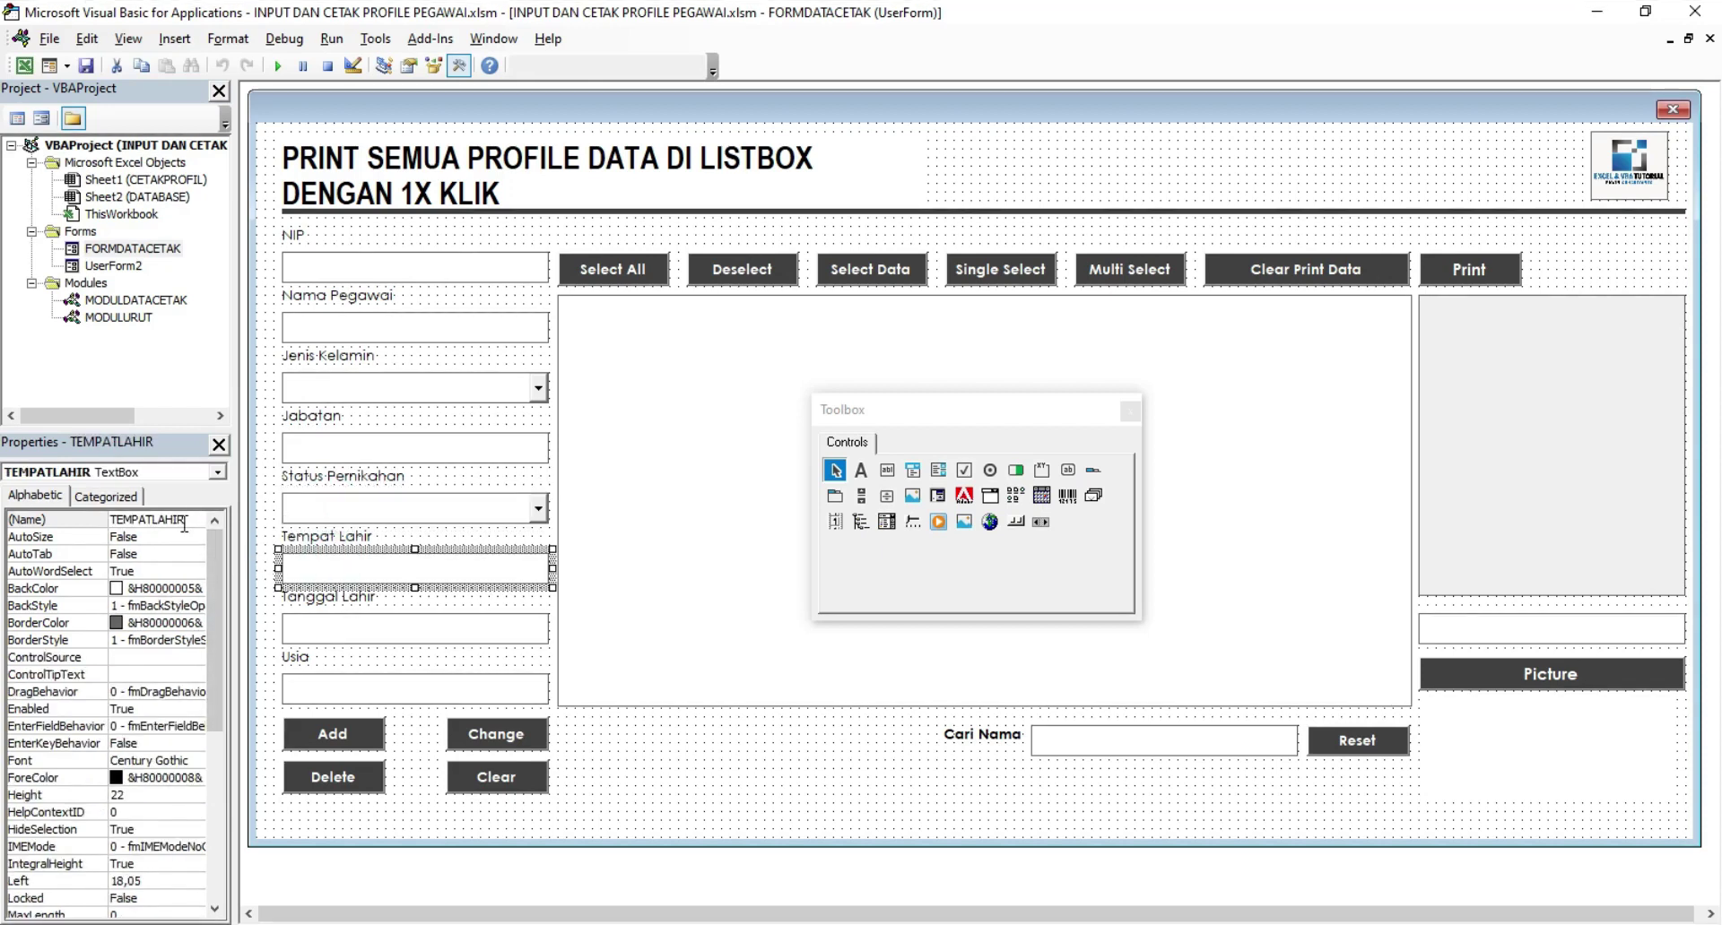
{"action": "left_click", "coordinate": [343, 628]}
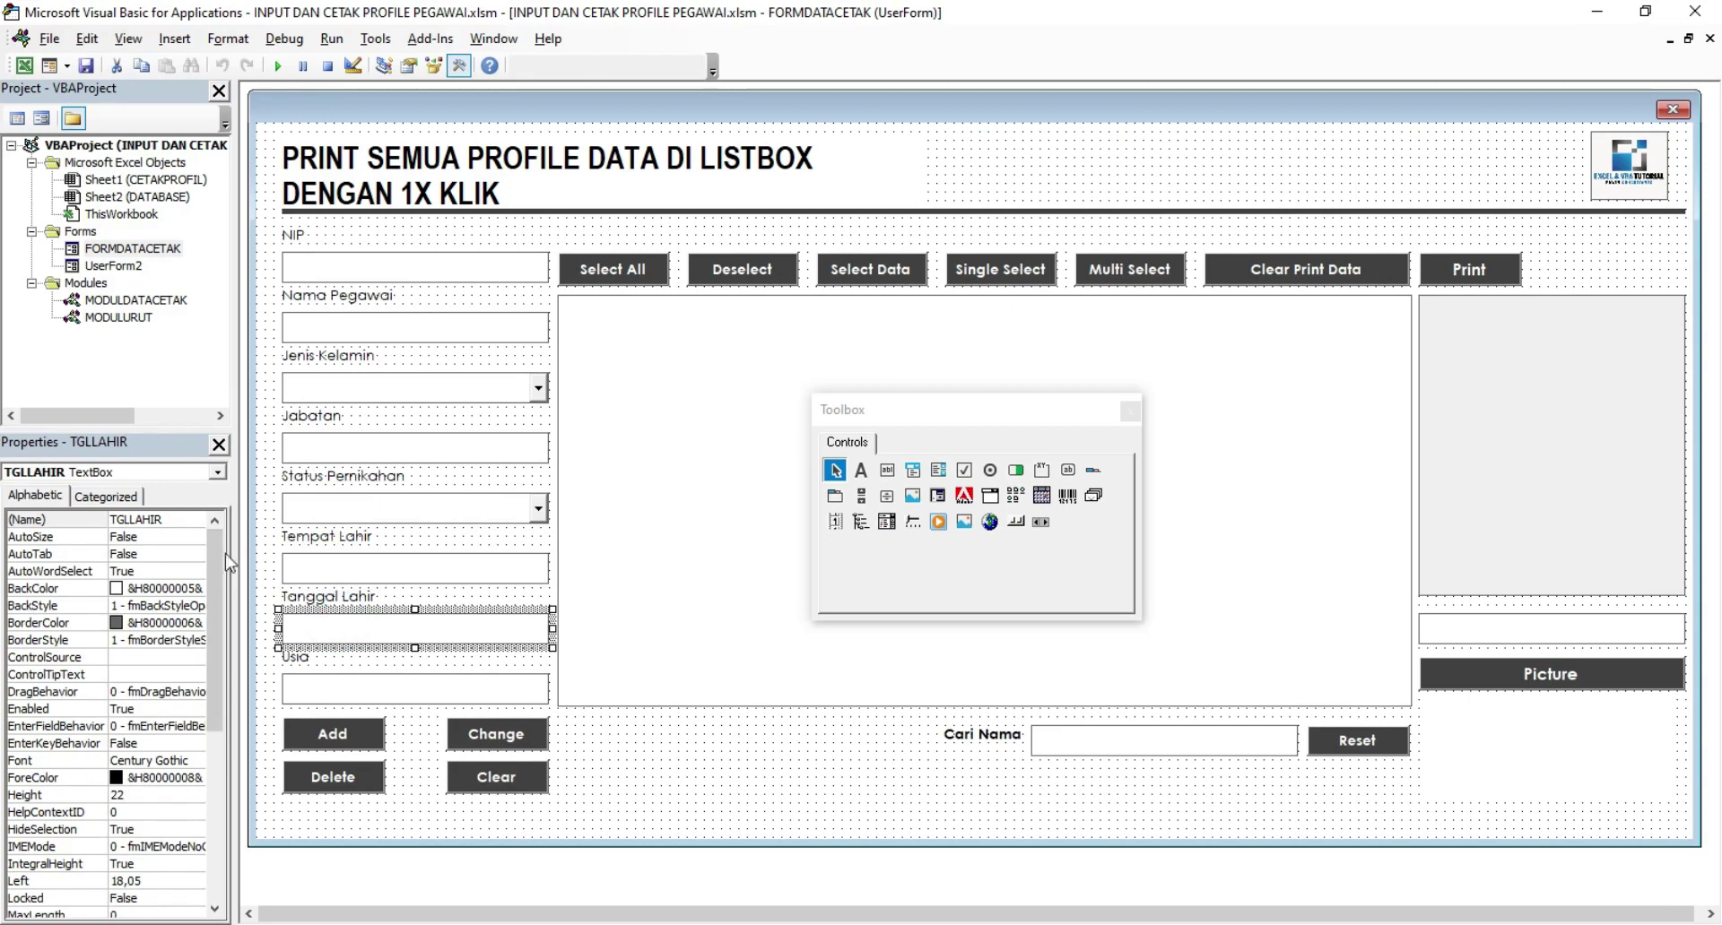
{"action": "left_click", "coordinate": [334, 690]}
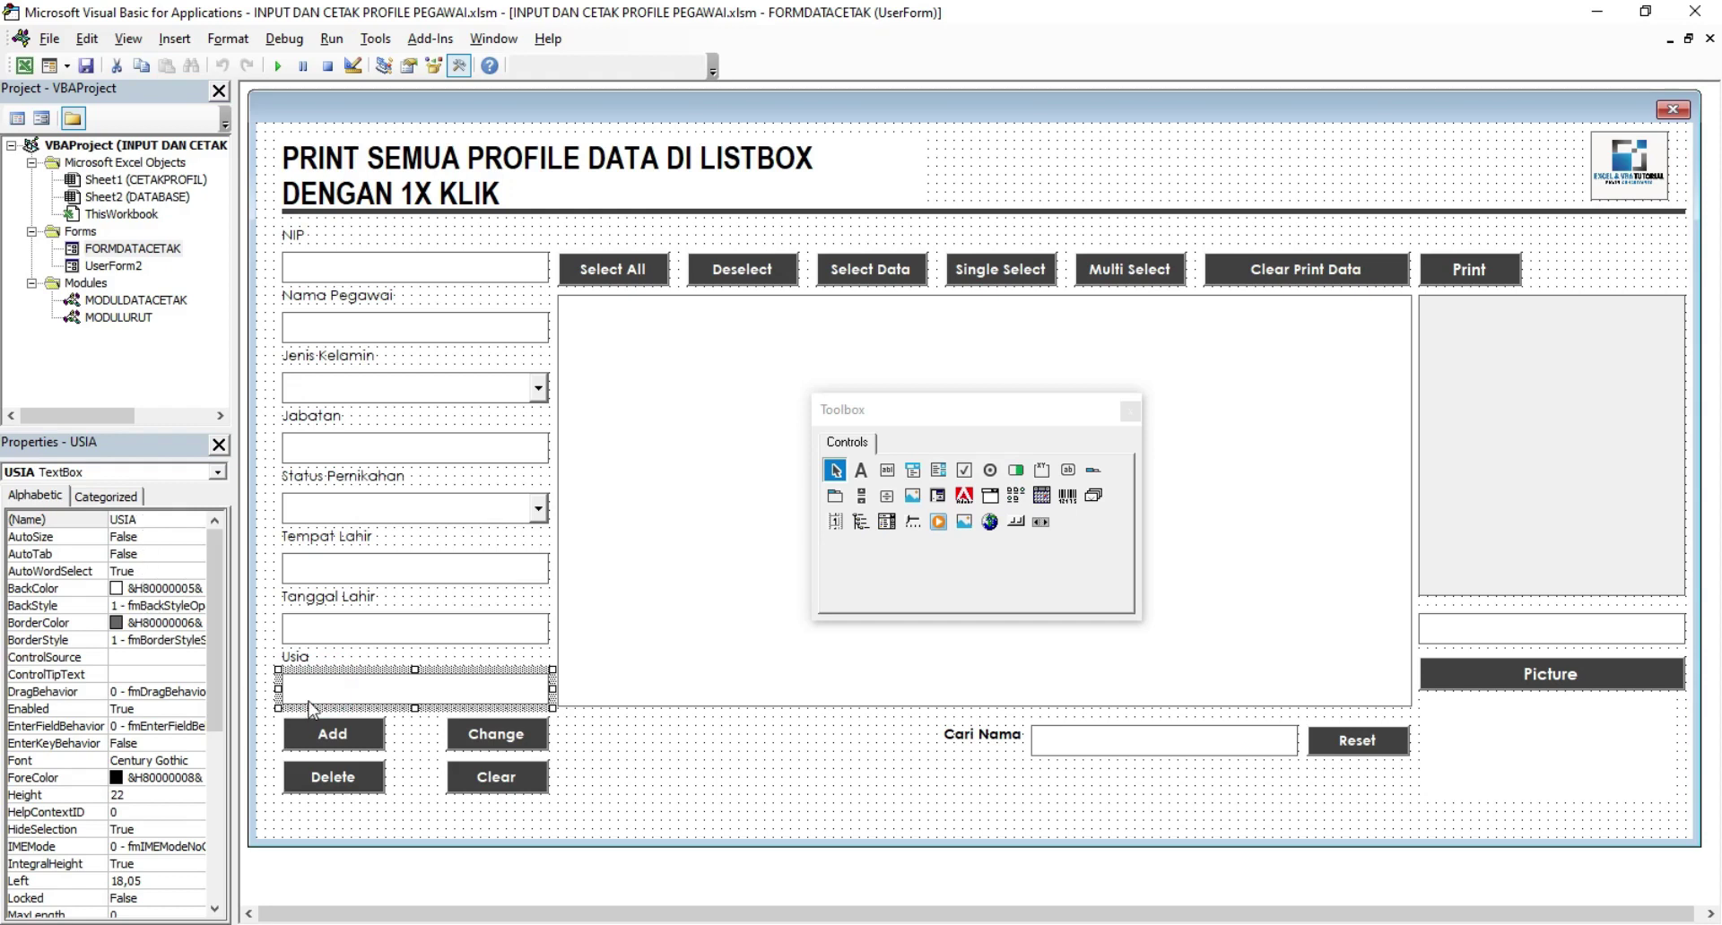
{"action": "left_click", "coordinate": [340, 743]}
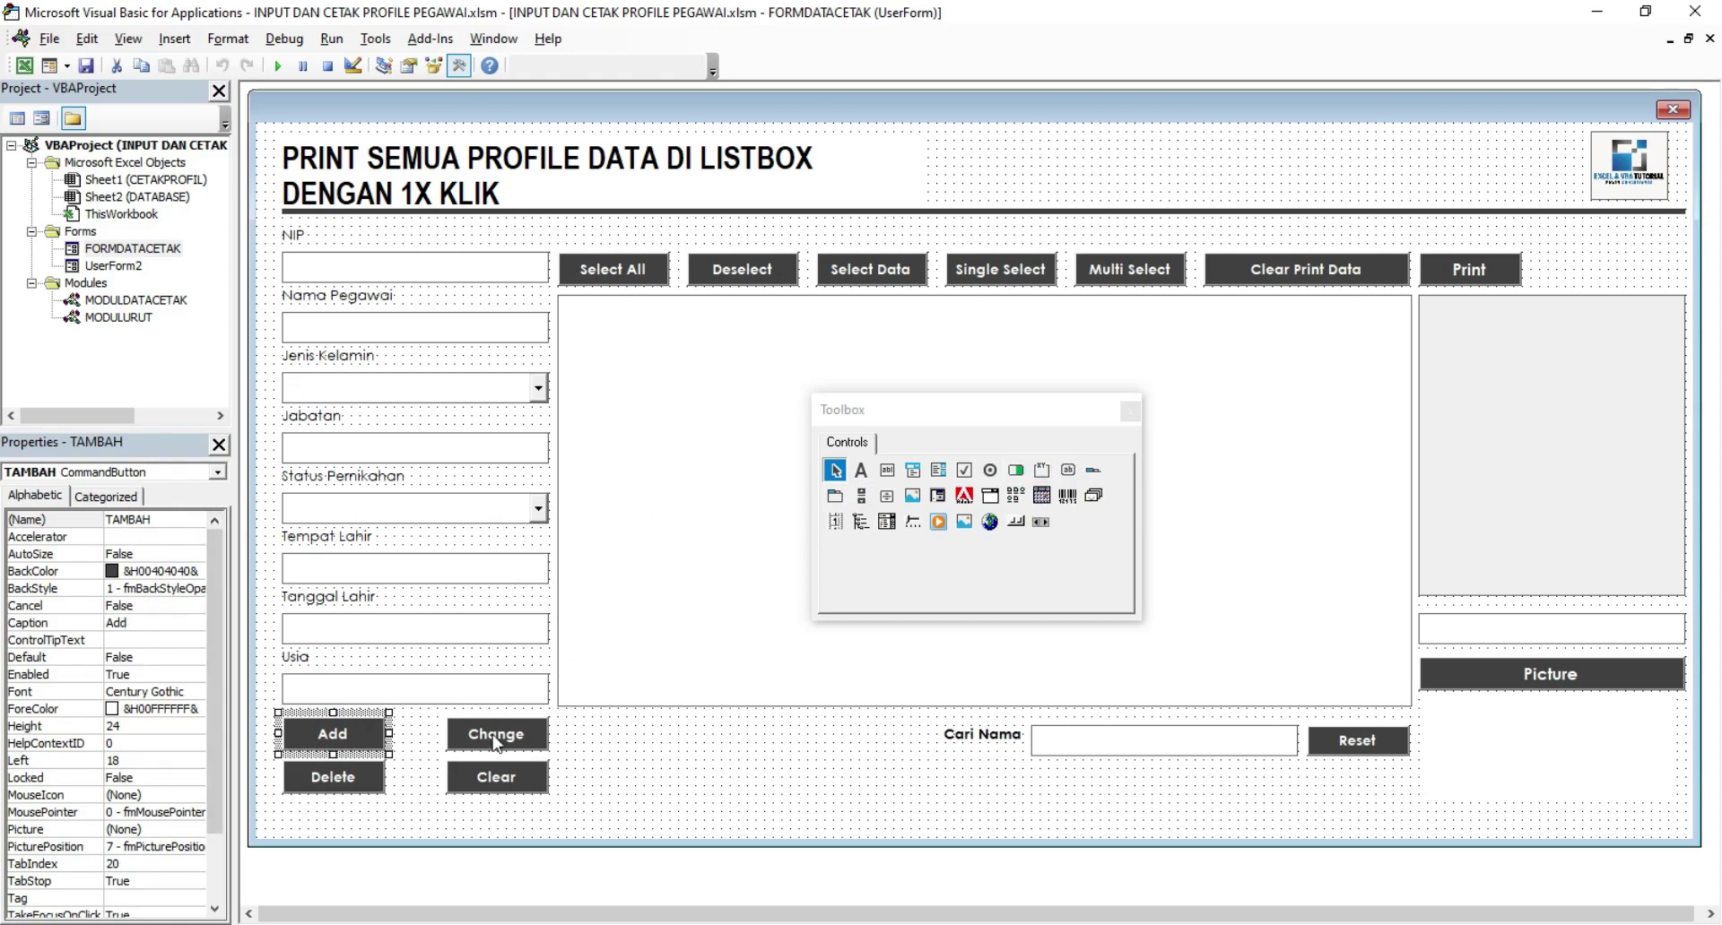
{"action": "left_click", "coordinate": [494, 737]}
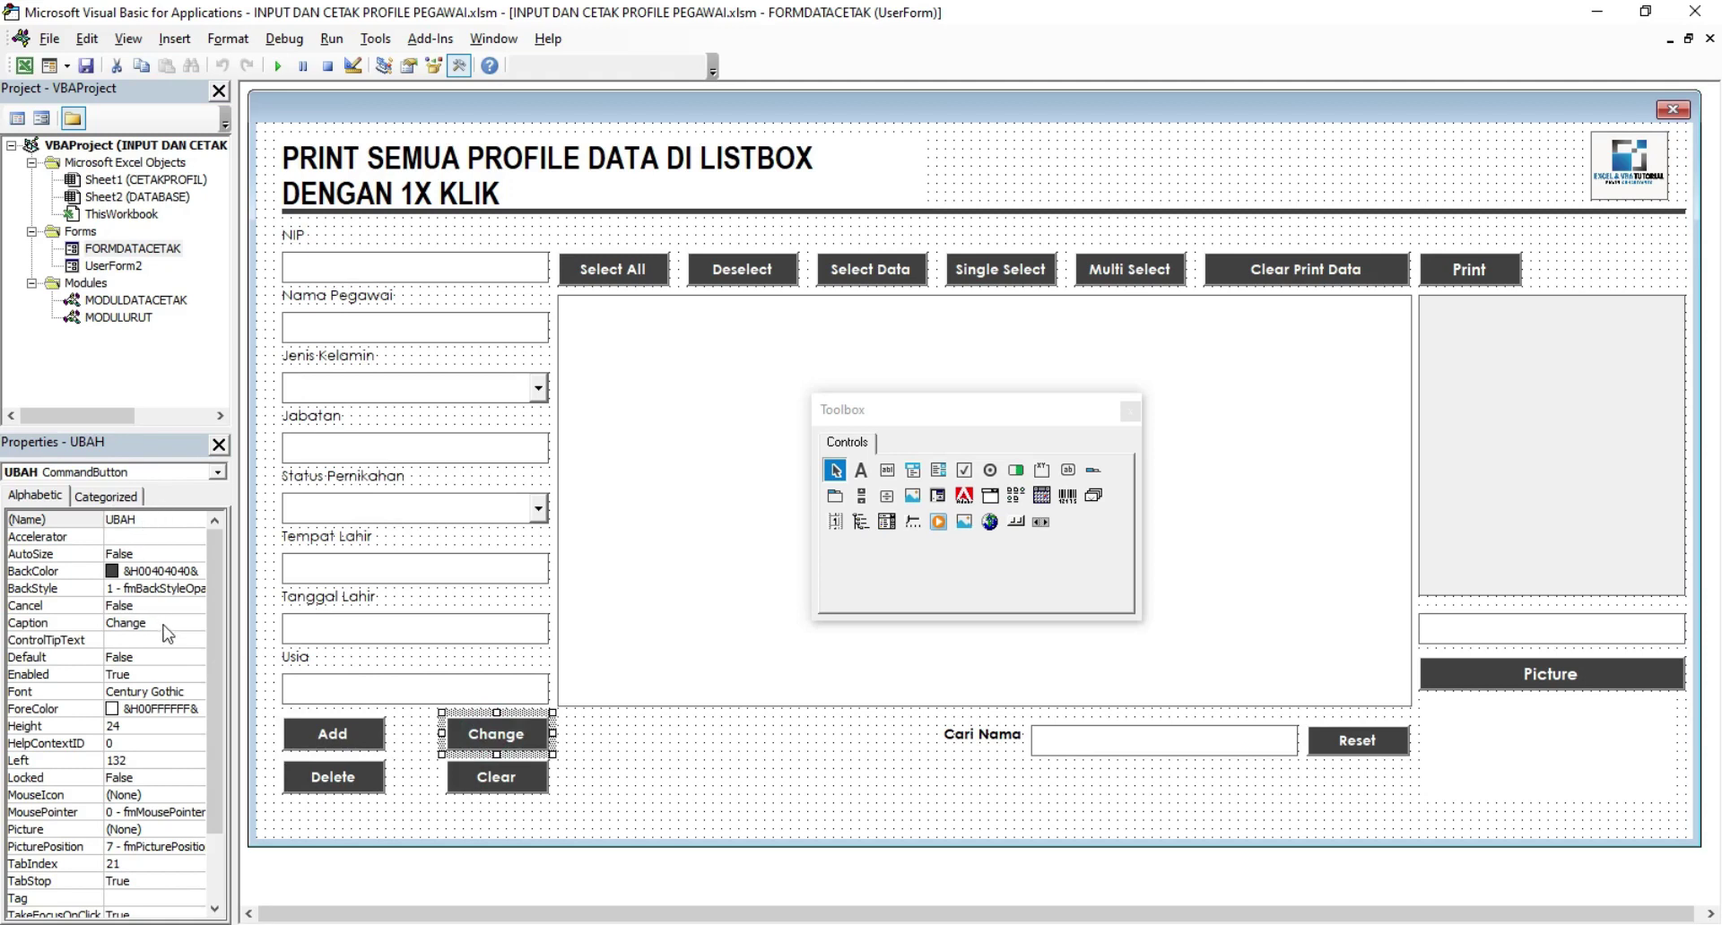
{"action": "left_click", "coordinate": [327, 777]}
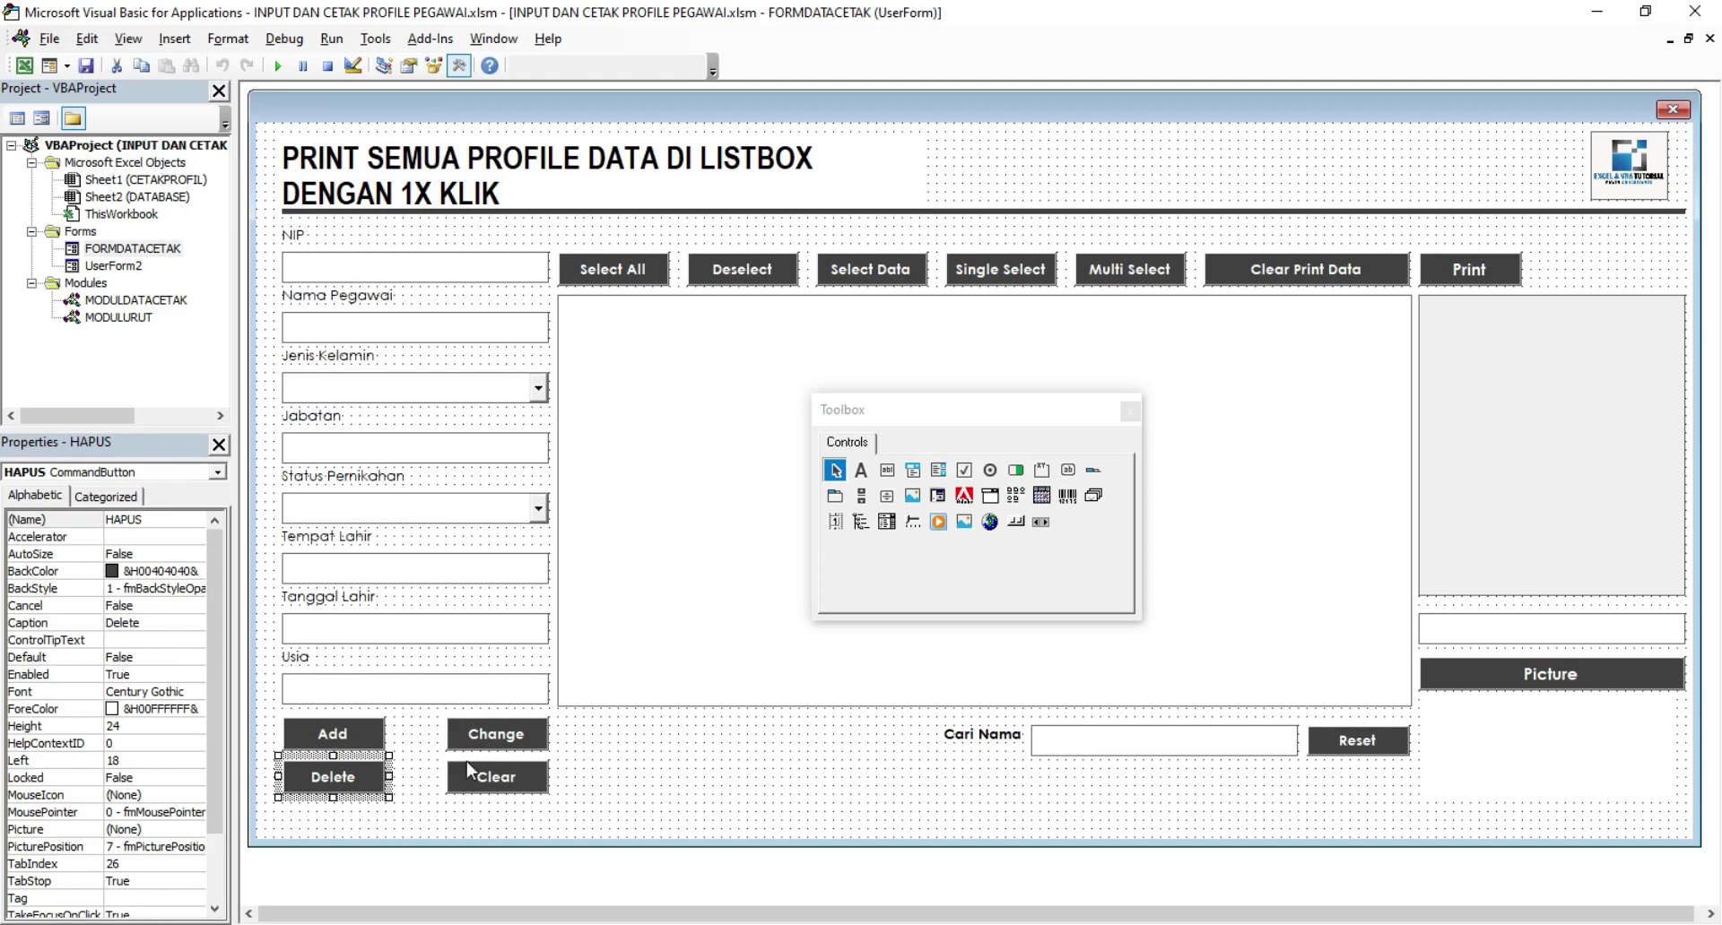
{"action": "left_click", "coordinate": [482, 780]}
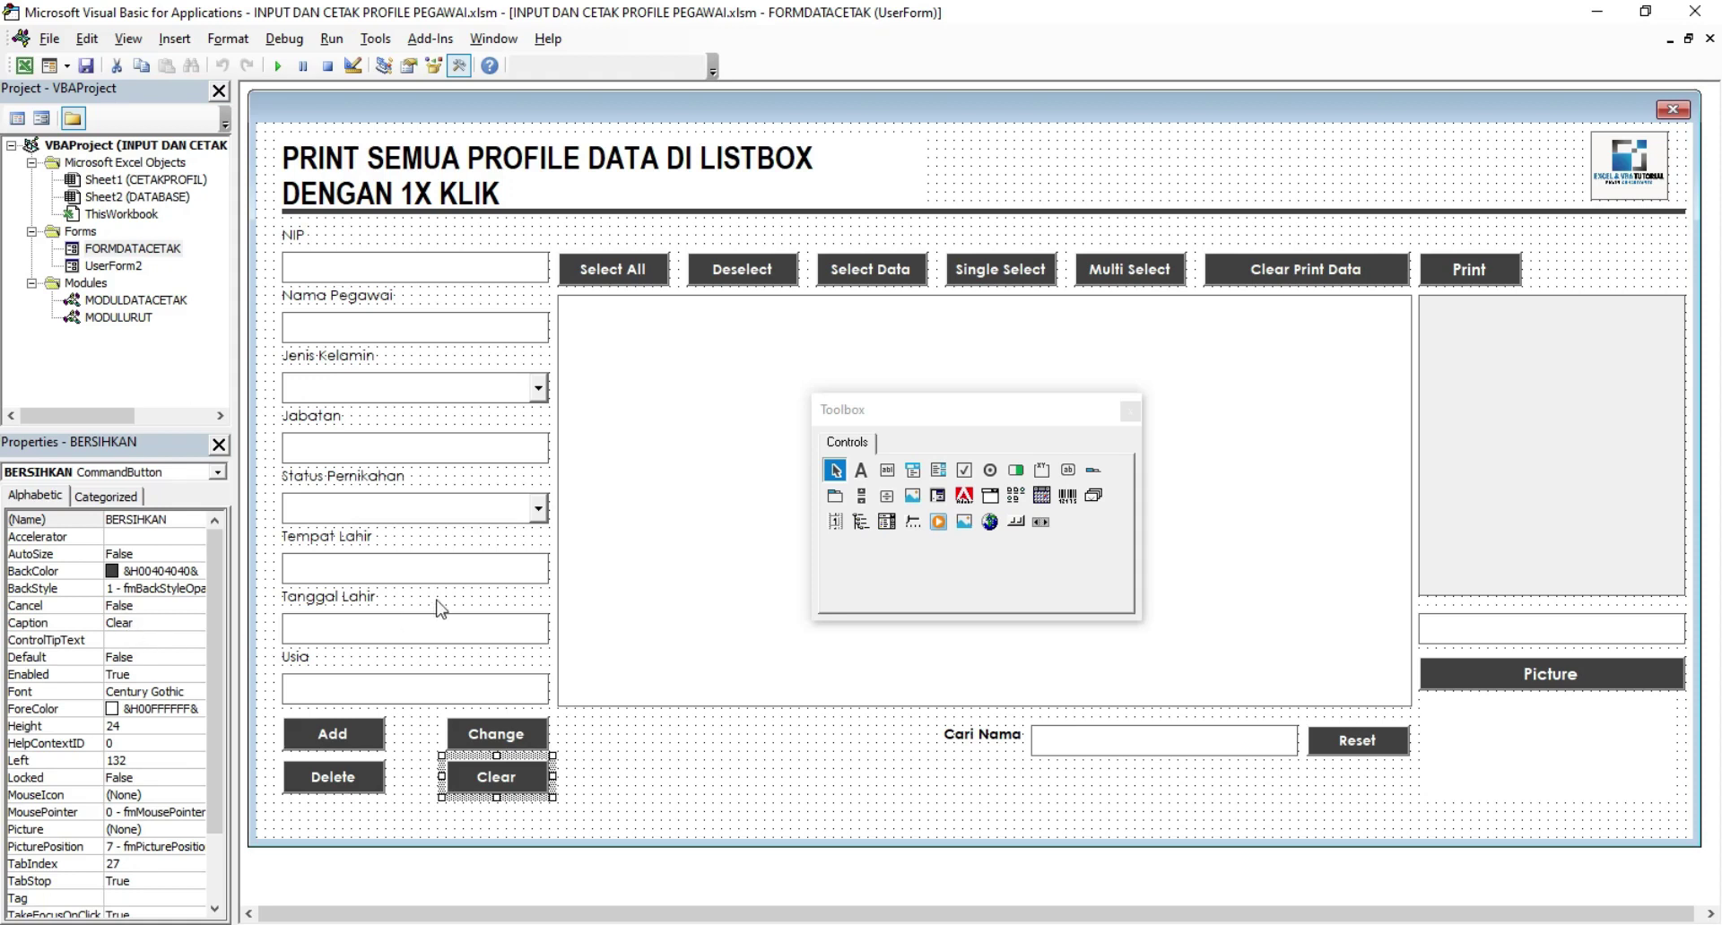
- Confirm the TABELDATA listbox's ColumnCount of 9 matches the DATABASE sheet columns
{"action": "left_click", "coordinate": [642, 358]}
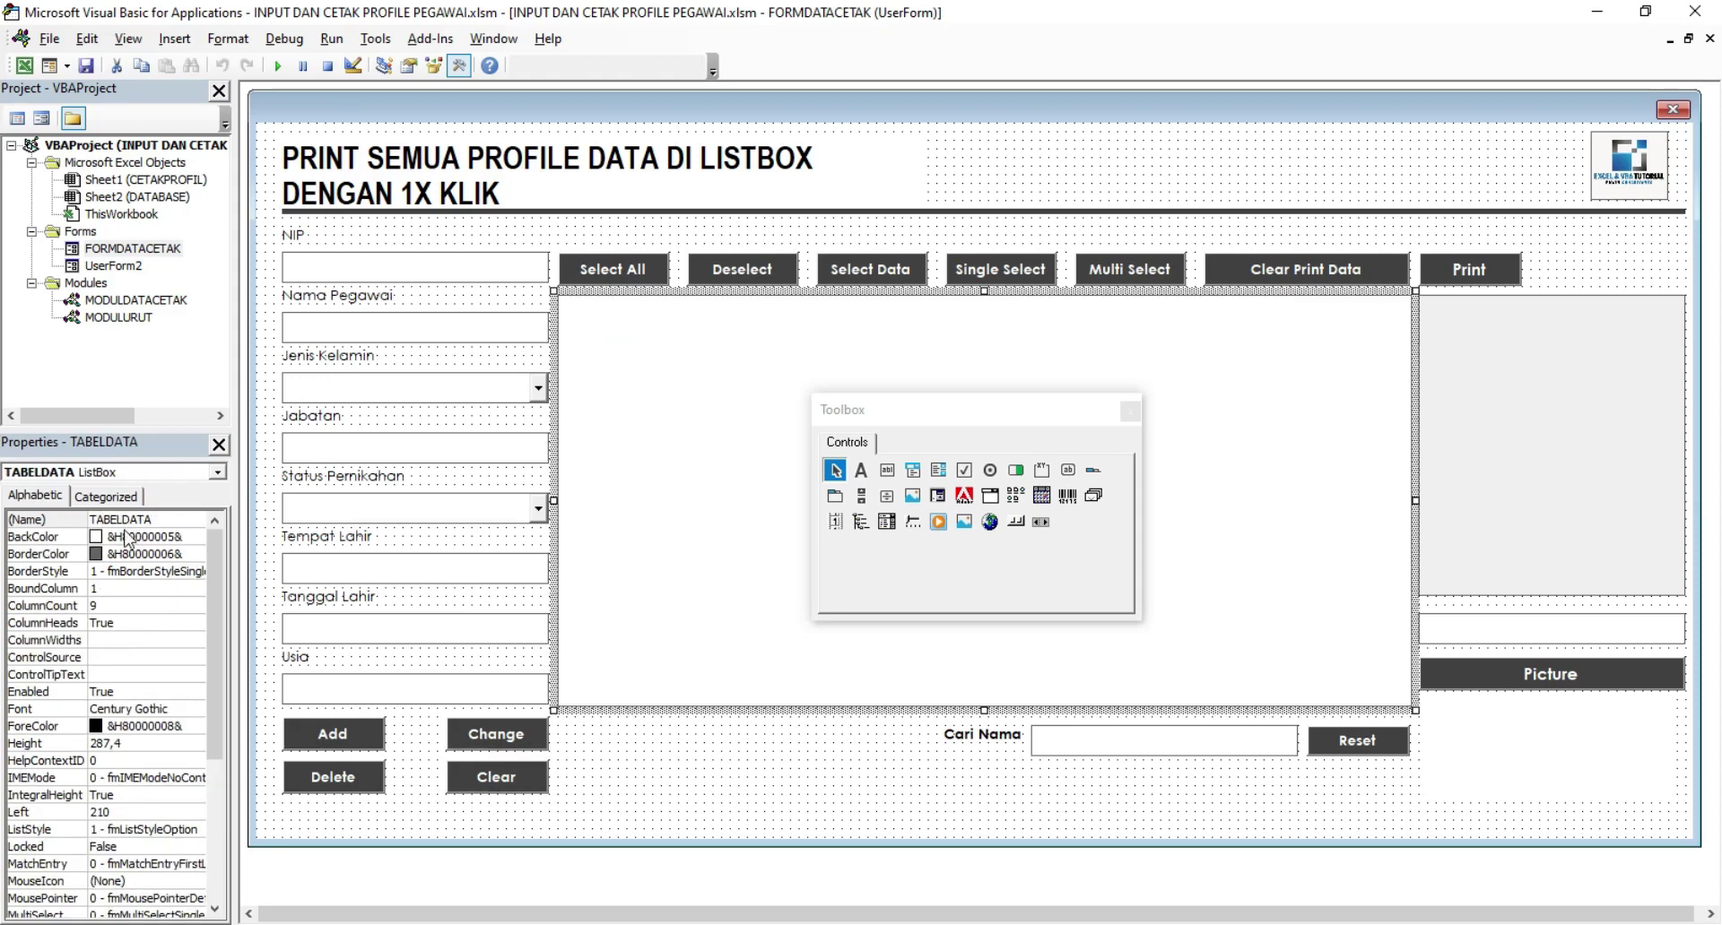
{"action": "left_click", "coordinate": [116, 606]}
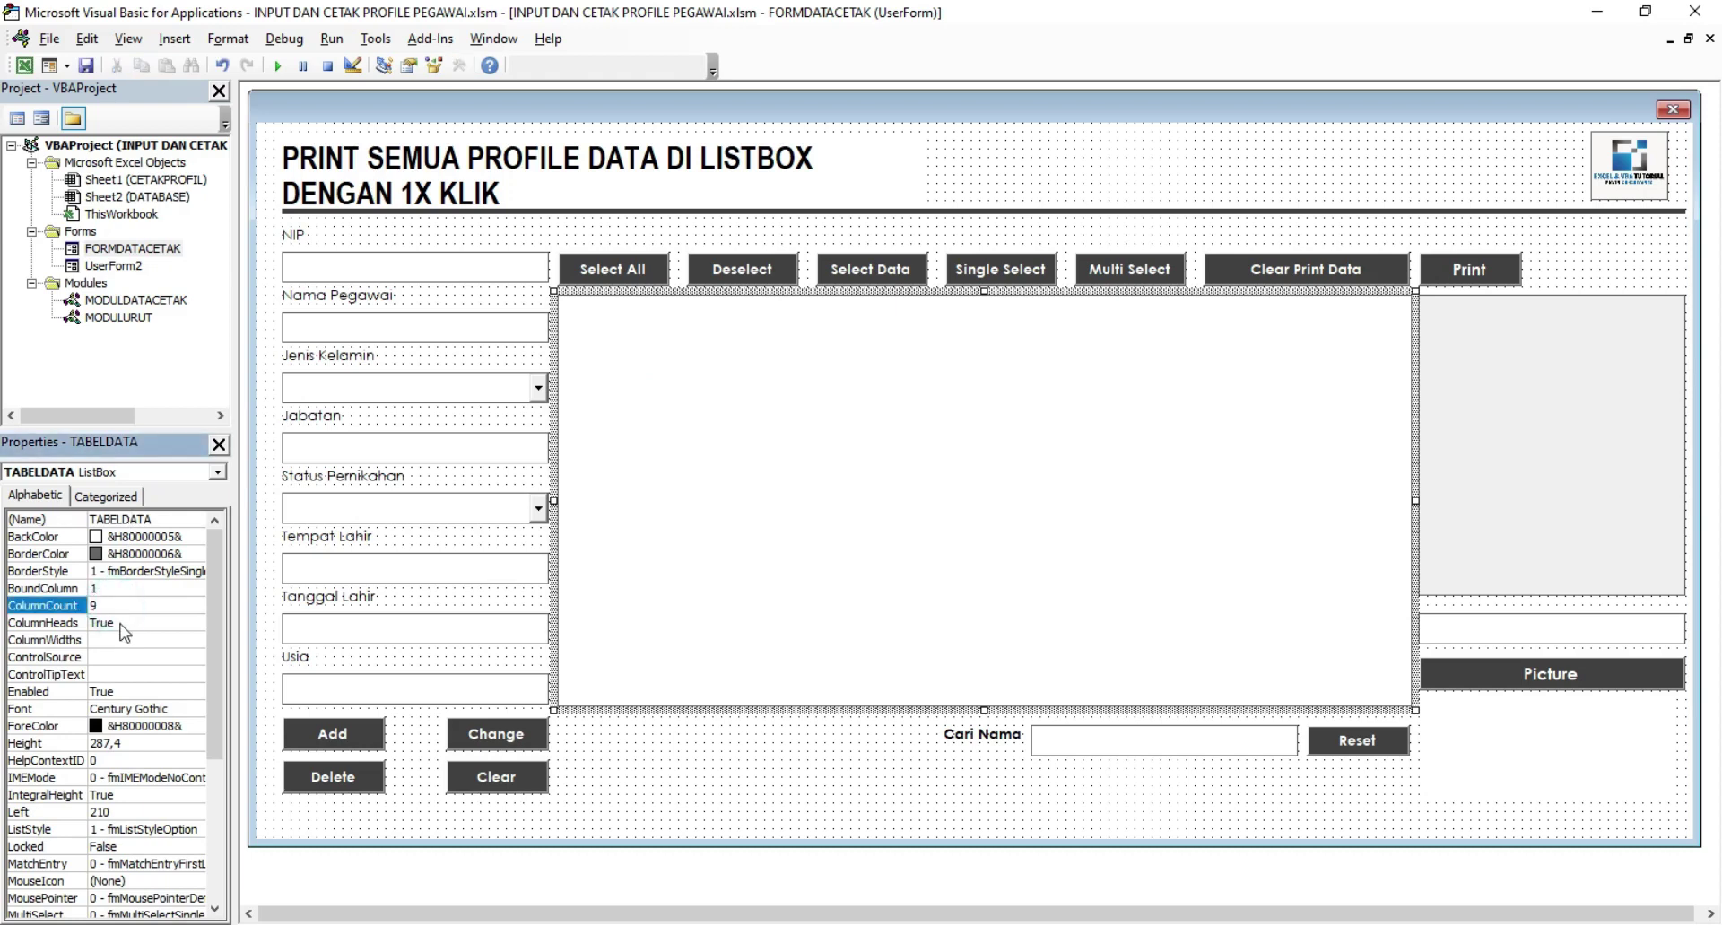
{"action": "left_click", "coordinate": [119, 606]}
{"action": "left_click", "coordinate": [27, 68]}
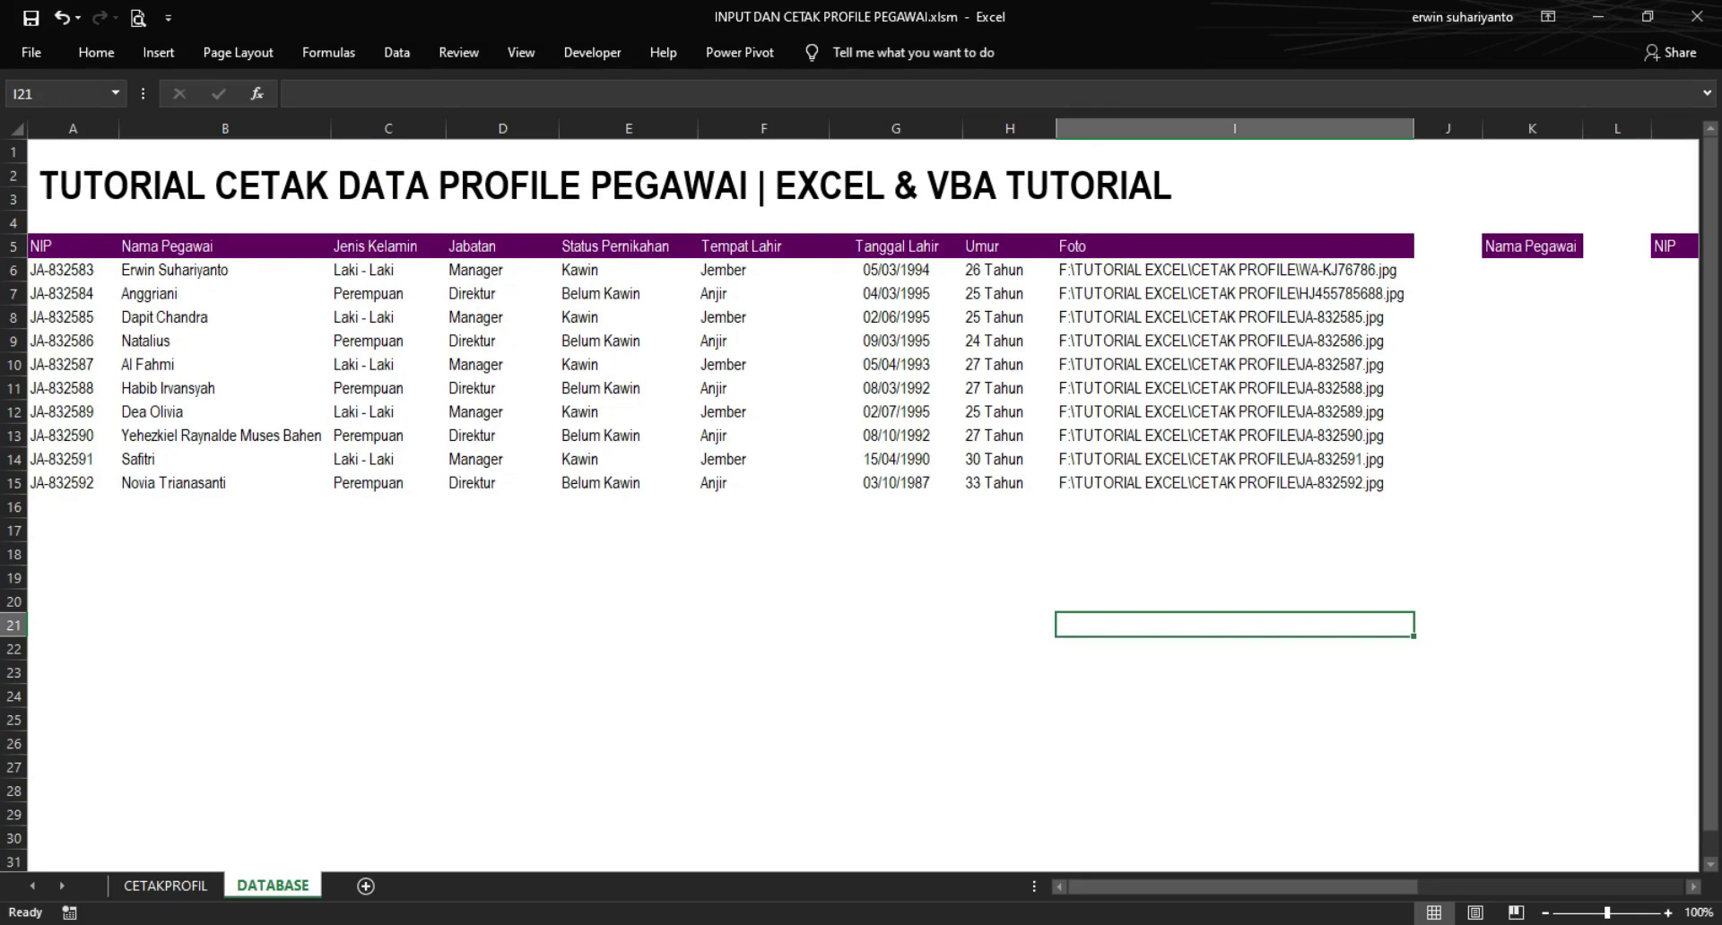
{"action": "left_click", "coordinate": [991, 856]}
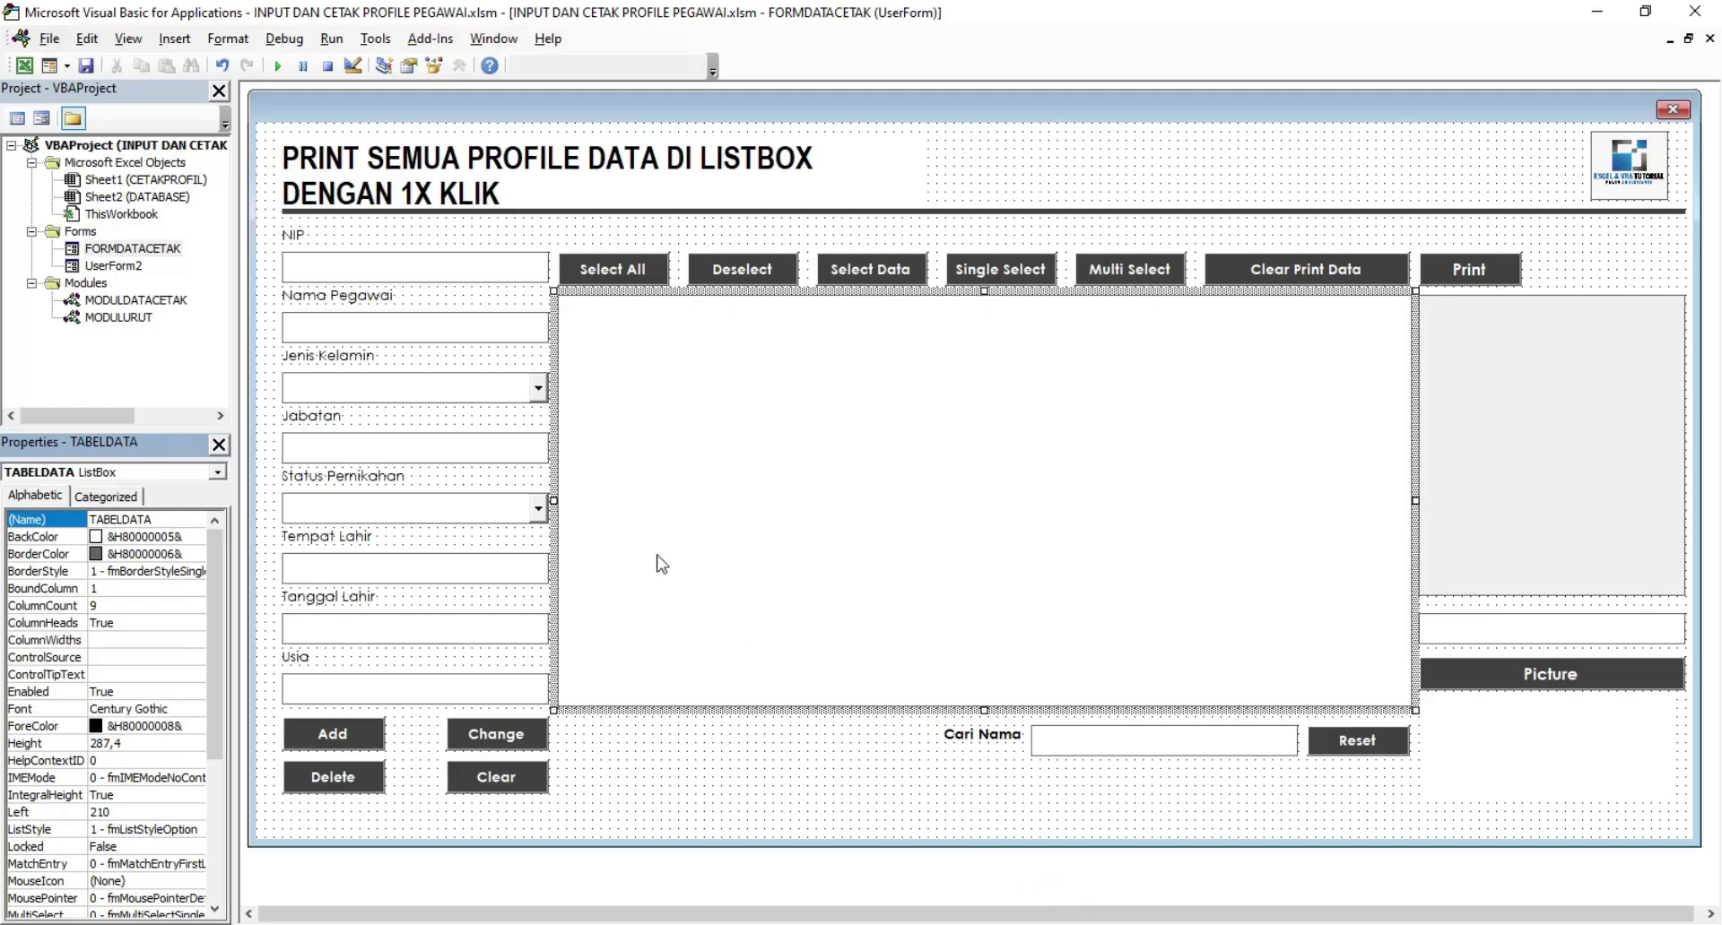
- Set TABELDATA's ListStyle to 1 - fmListStyleOption and widen the Properties pane
{"action": "scroll", "coordinate": [225, 700], "scroll_direction": "down", "scroll_amount": 2}
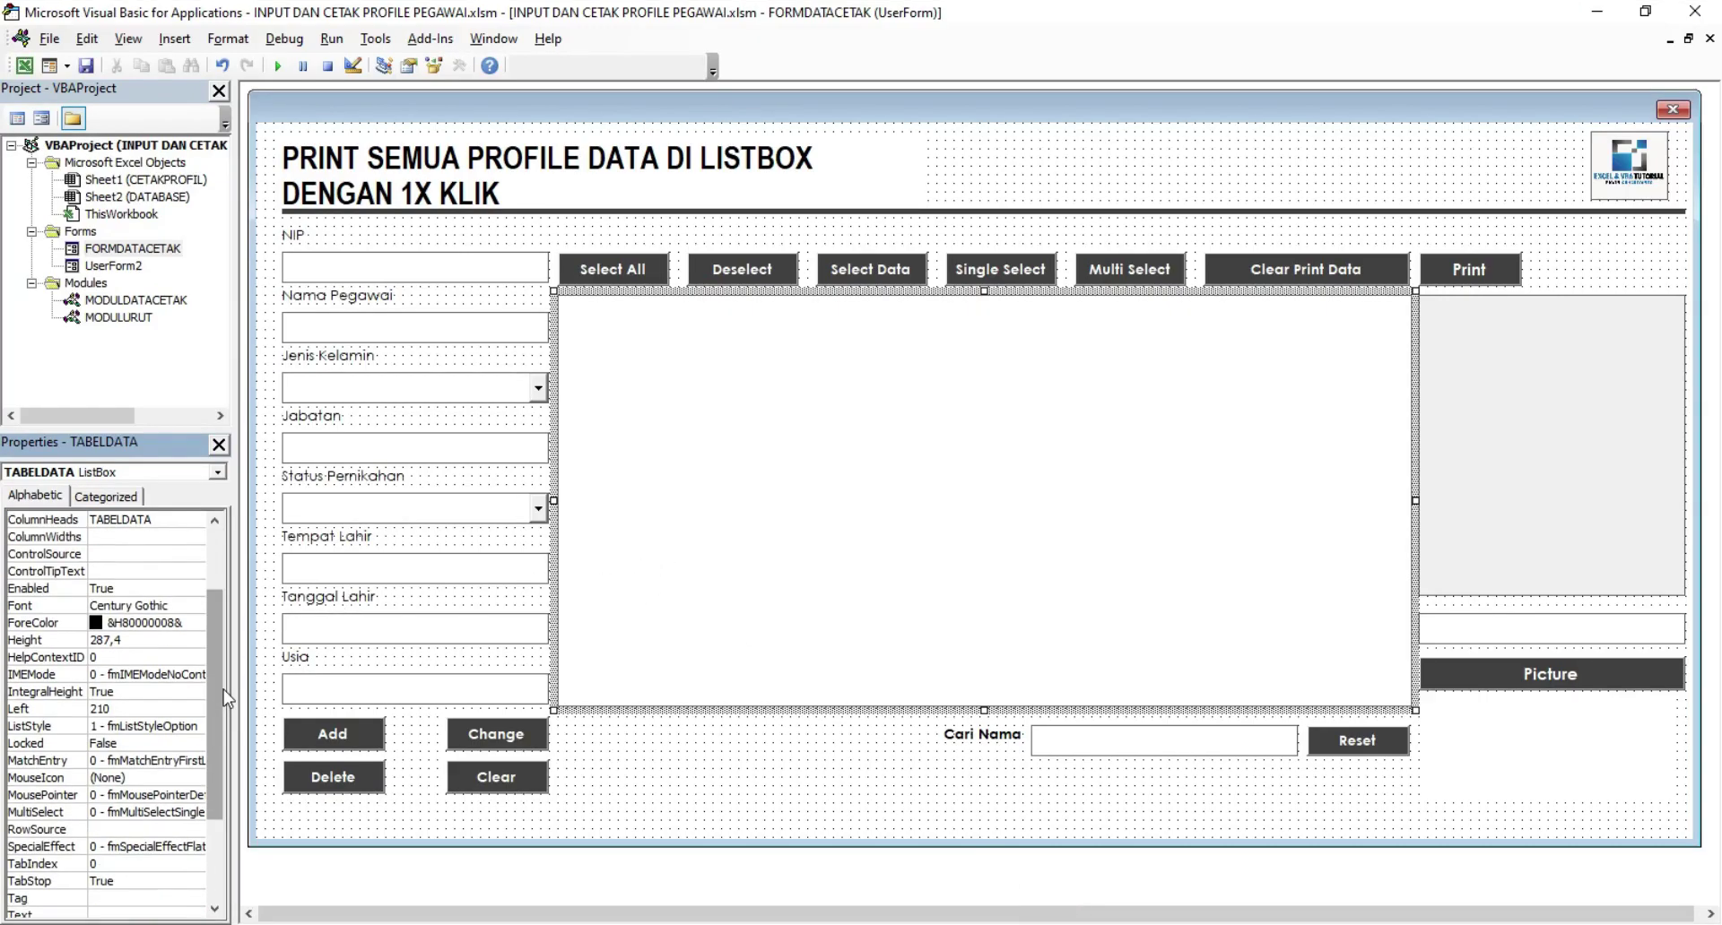
{"action": "left_click", "coordinate": [193, 737]}
{"action": "left_click", "coordinate": [195, 727]}
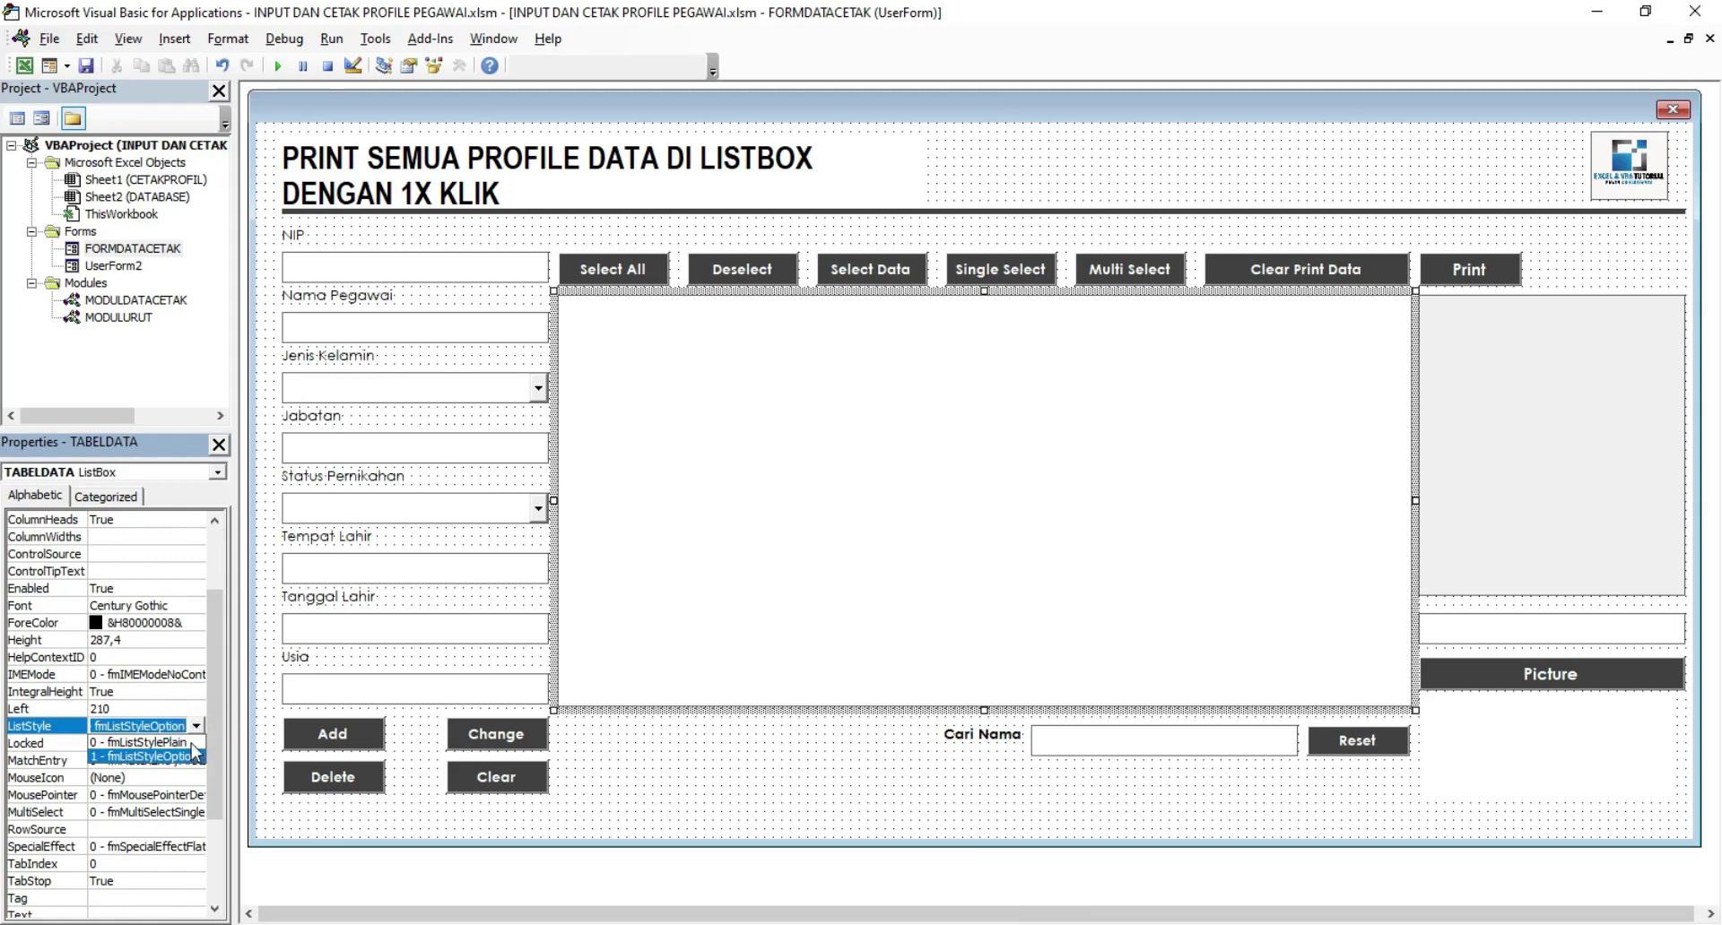
{"action": "left_click", "coordinate": [192, 756]}
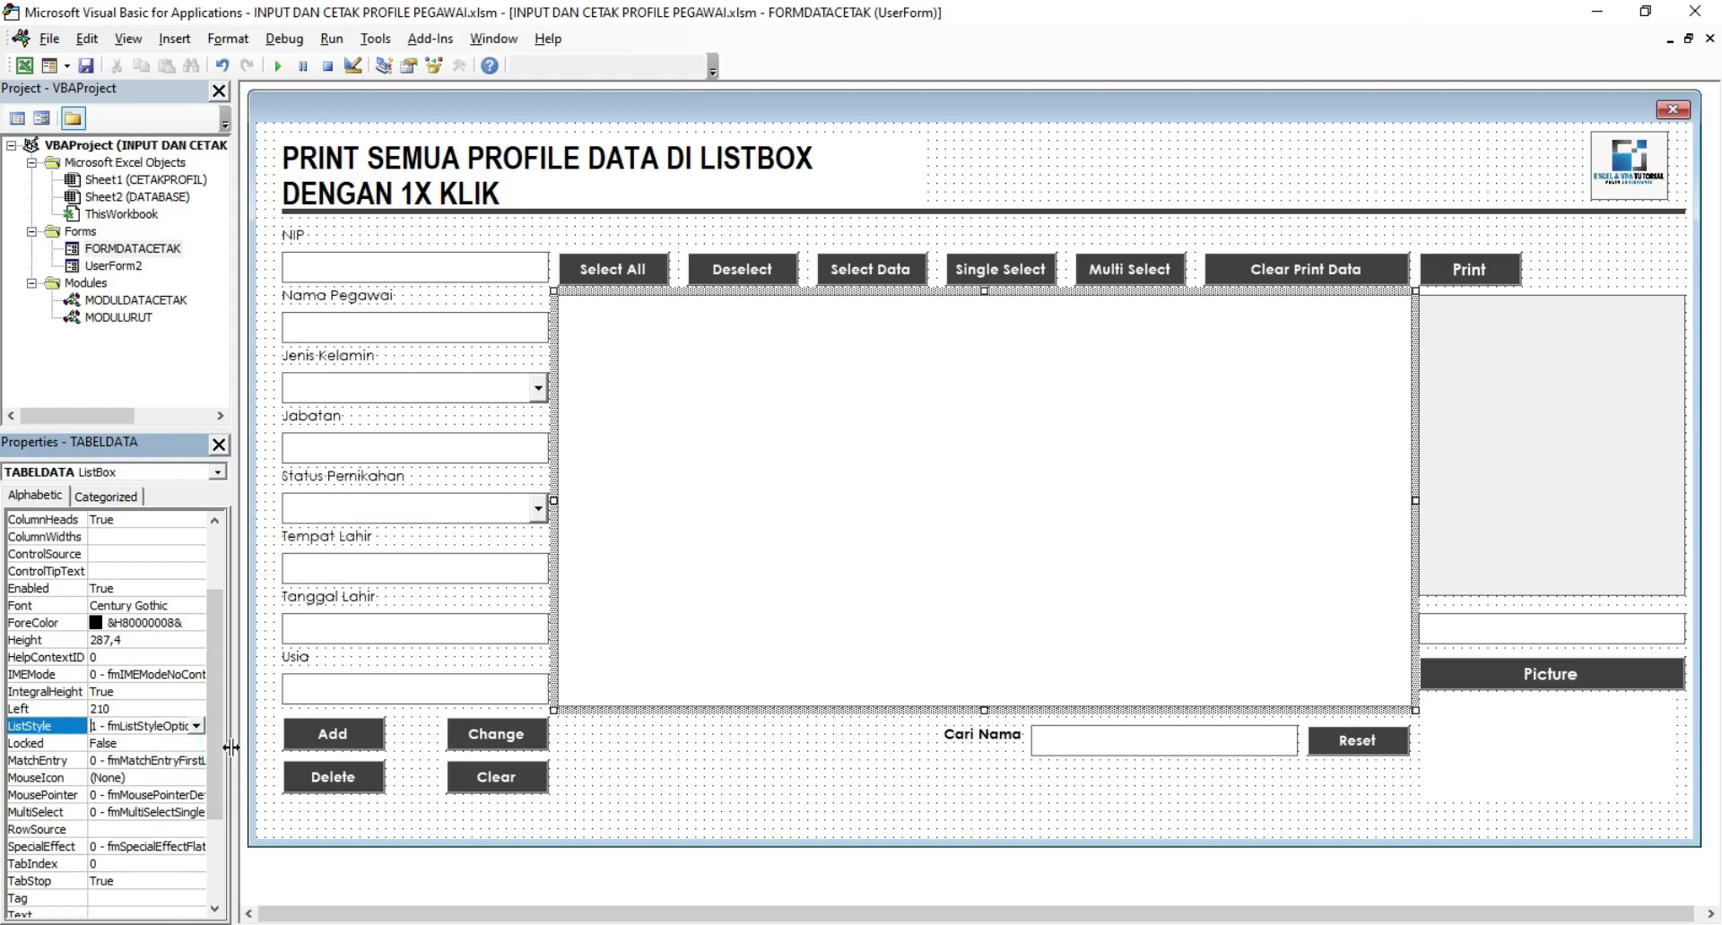
{"action": "left_click_drag", "start_coordinate": [231, 747], "coordinate": [285, 749]}
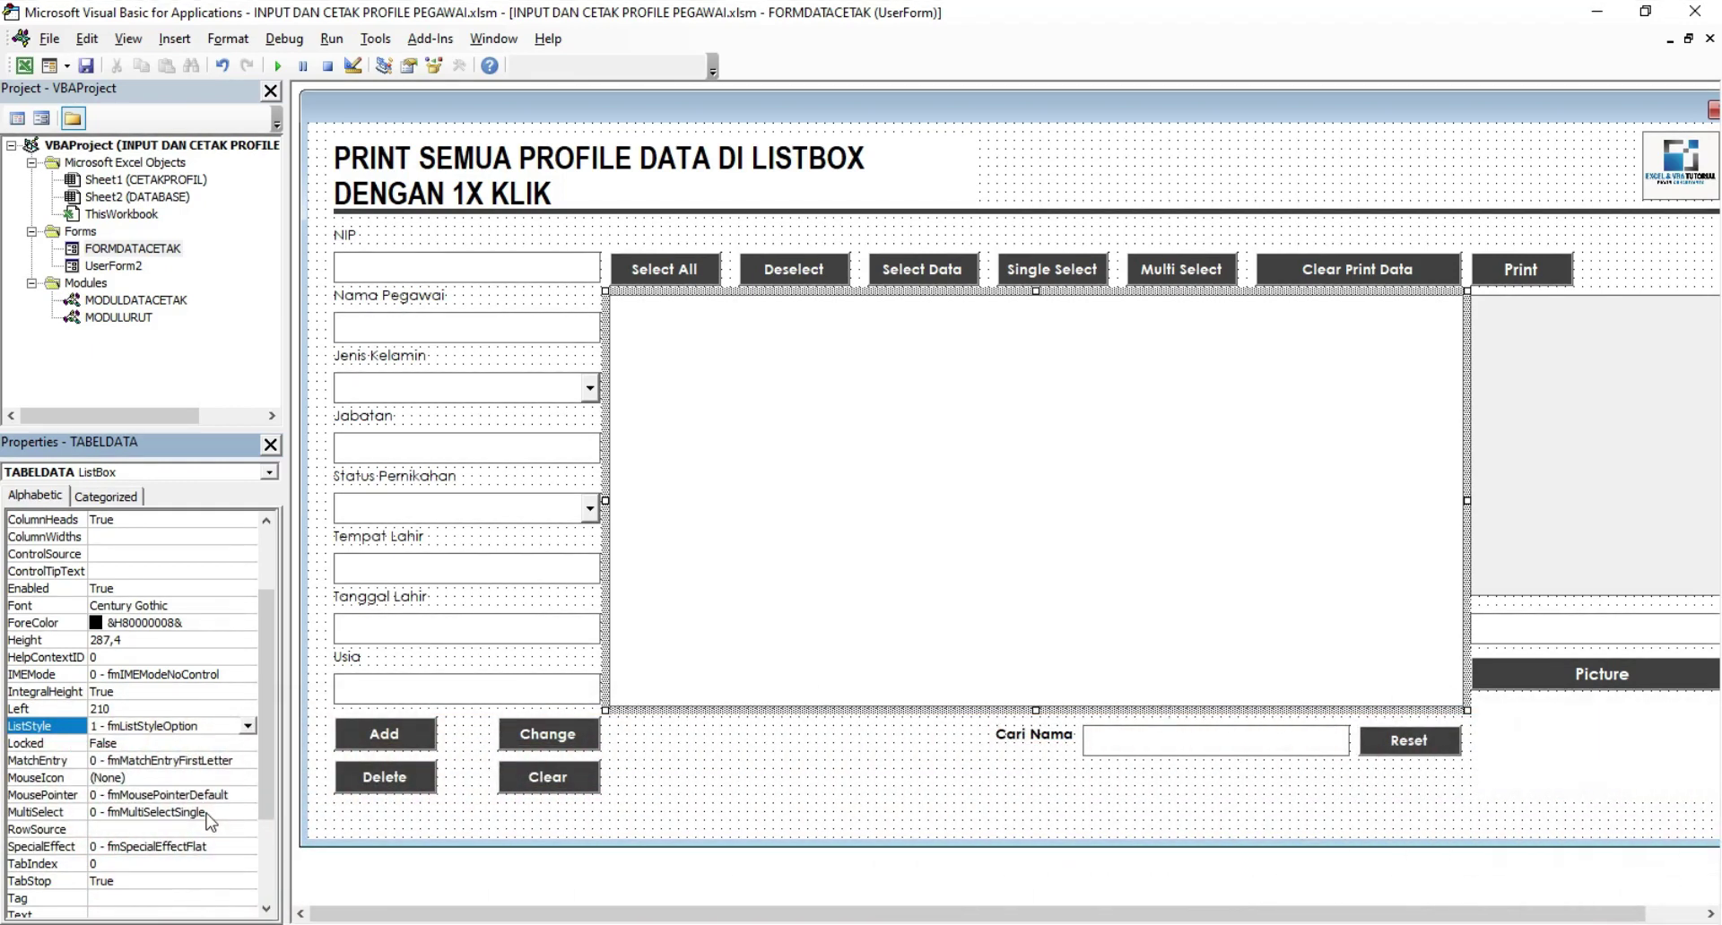
{"action": "left_click", "coordinate": [663, 234]}
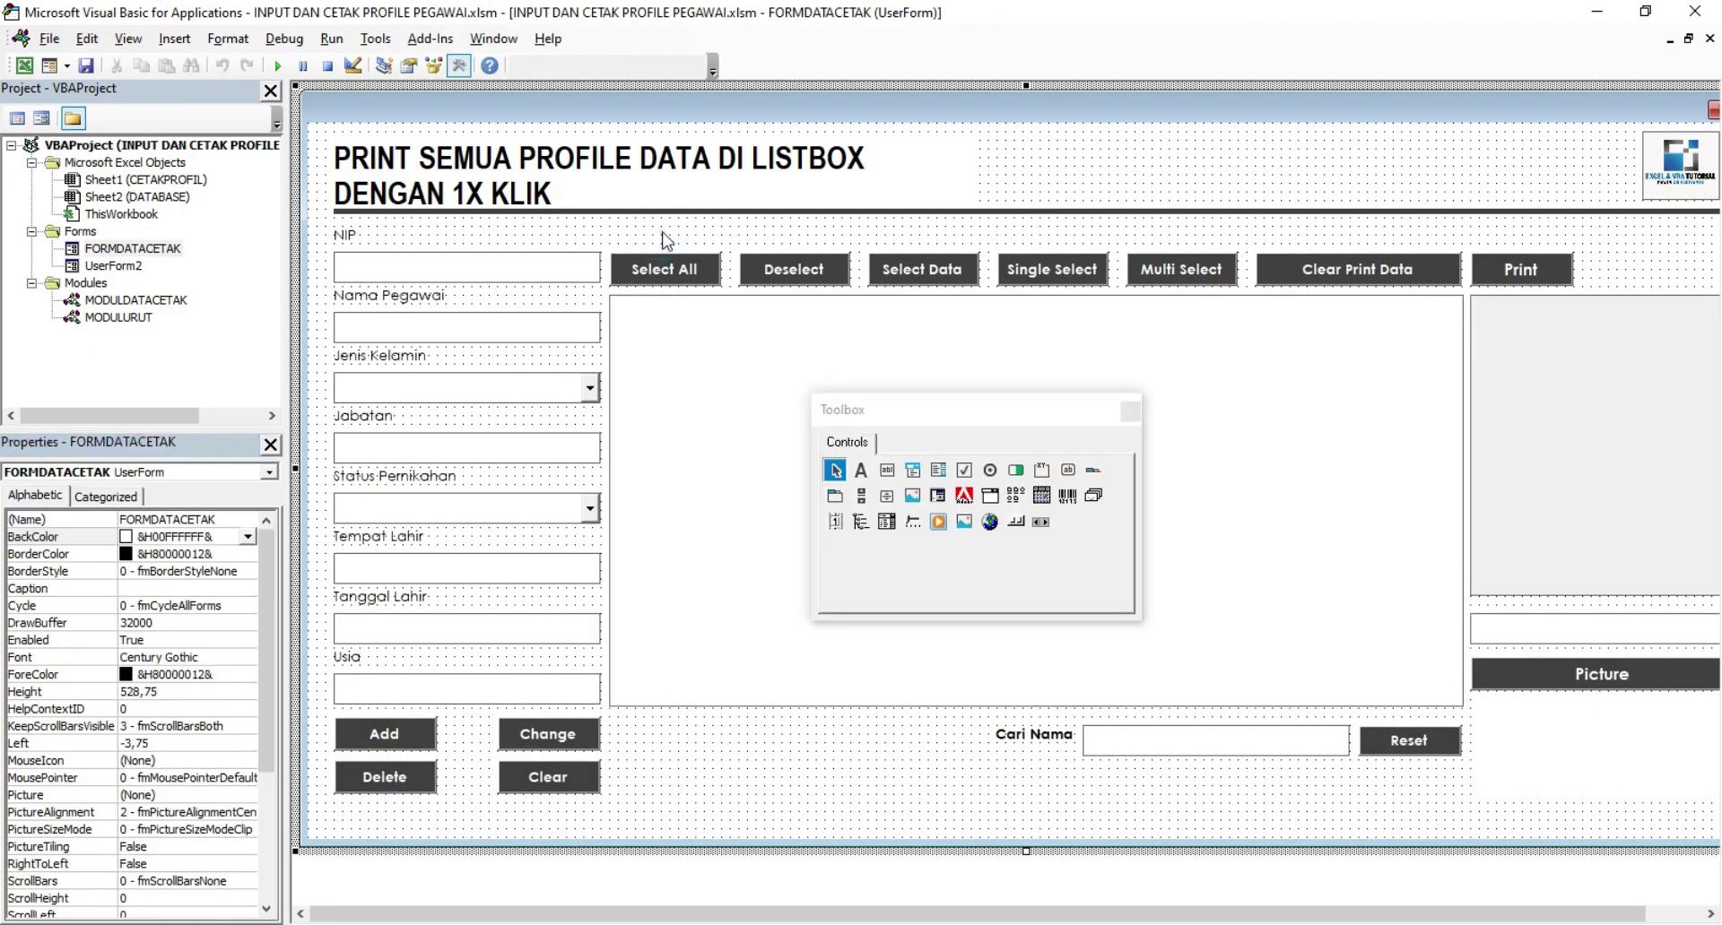
{"action": "left_click", "coordinate": [674, 278]}
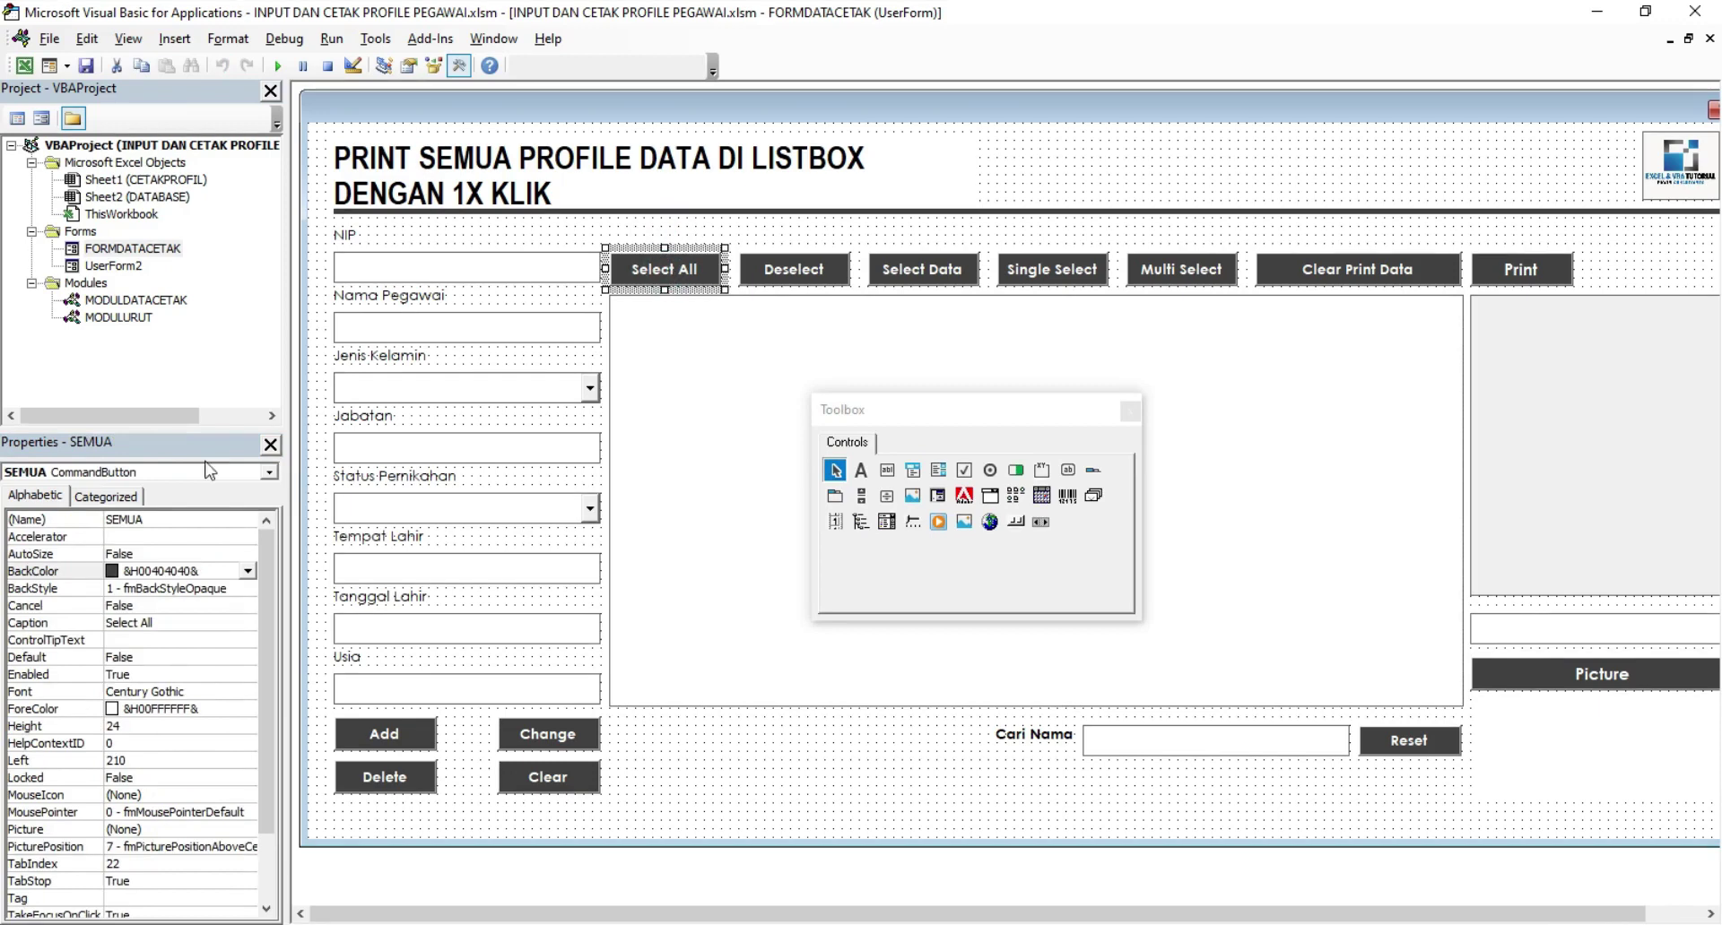
{"action": "left_click", "coordinate": [683, 237]}
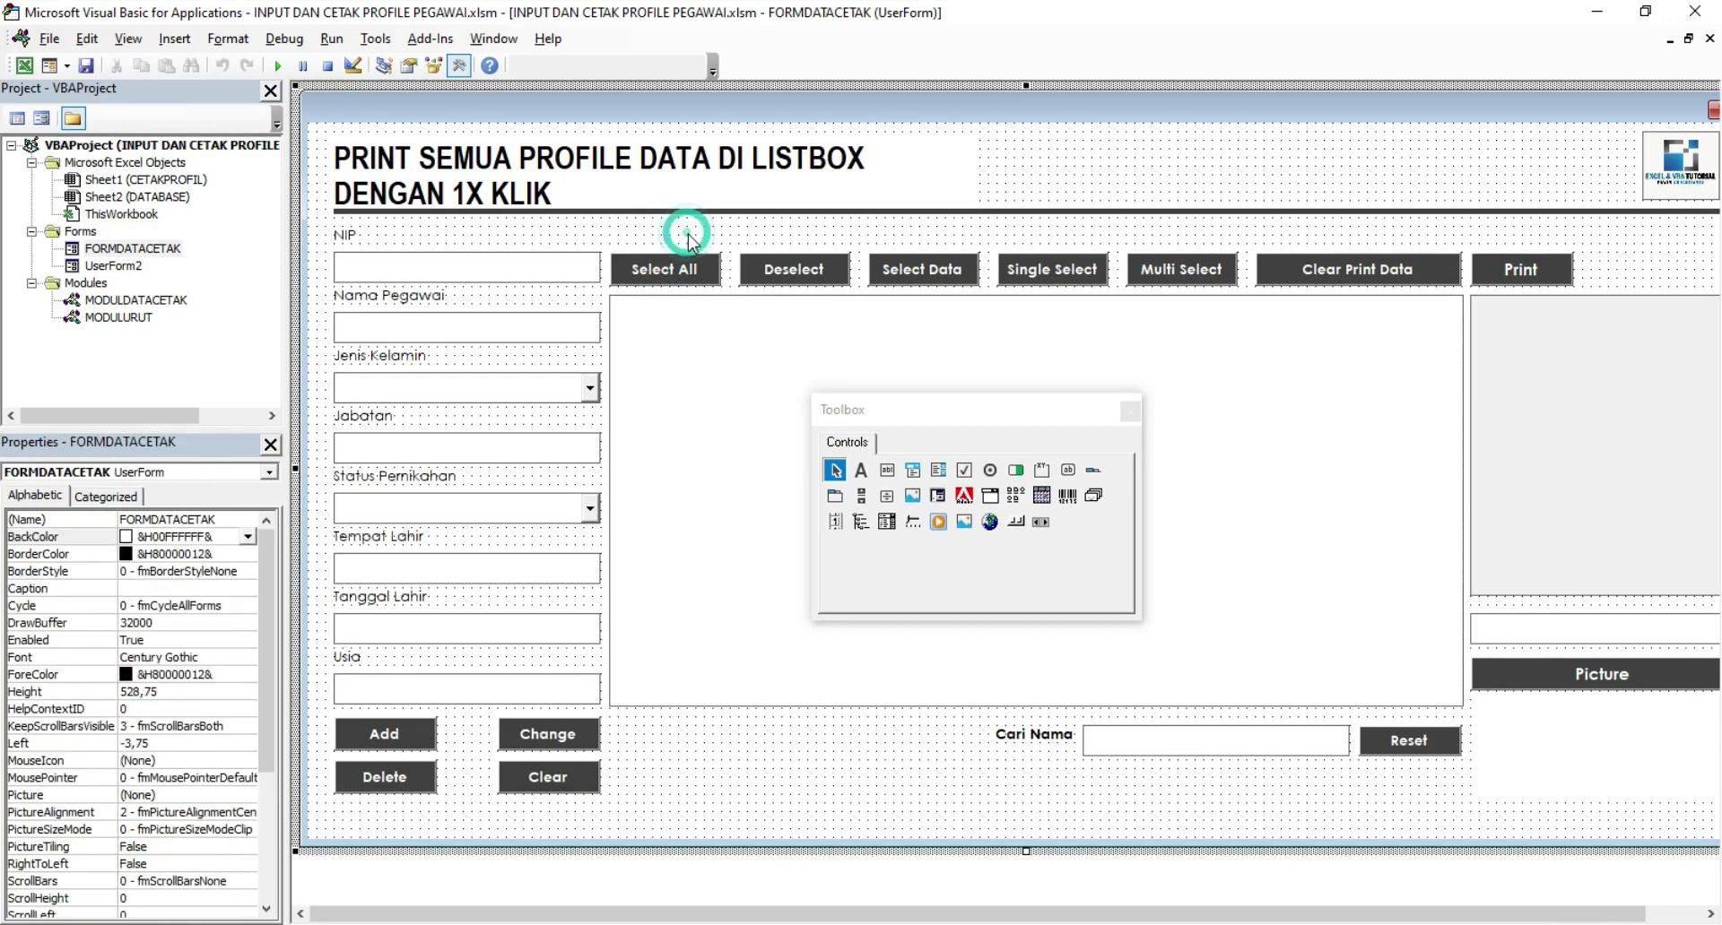
{"action": "left_click", "coordinate": [682, 274]}
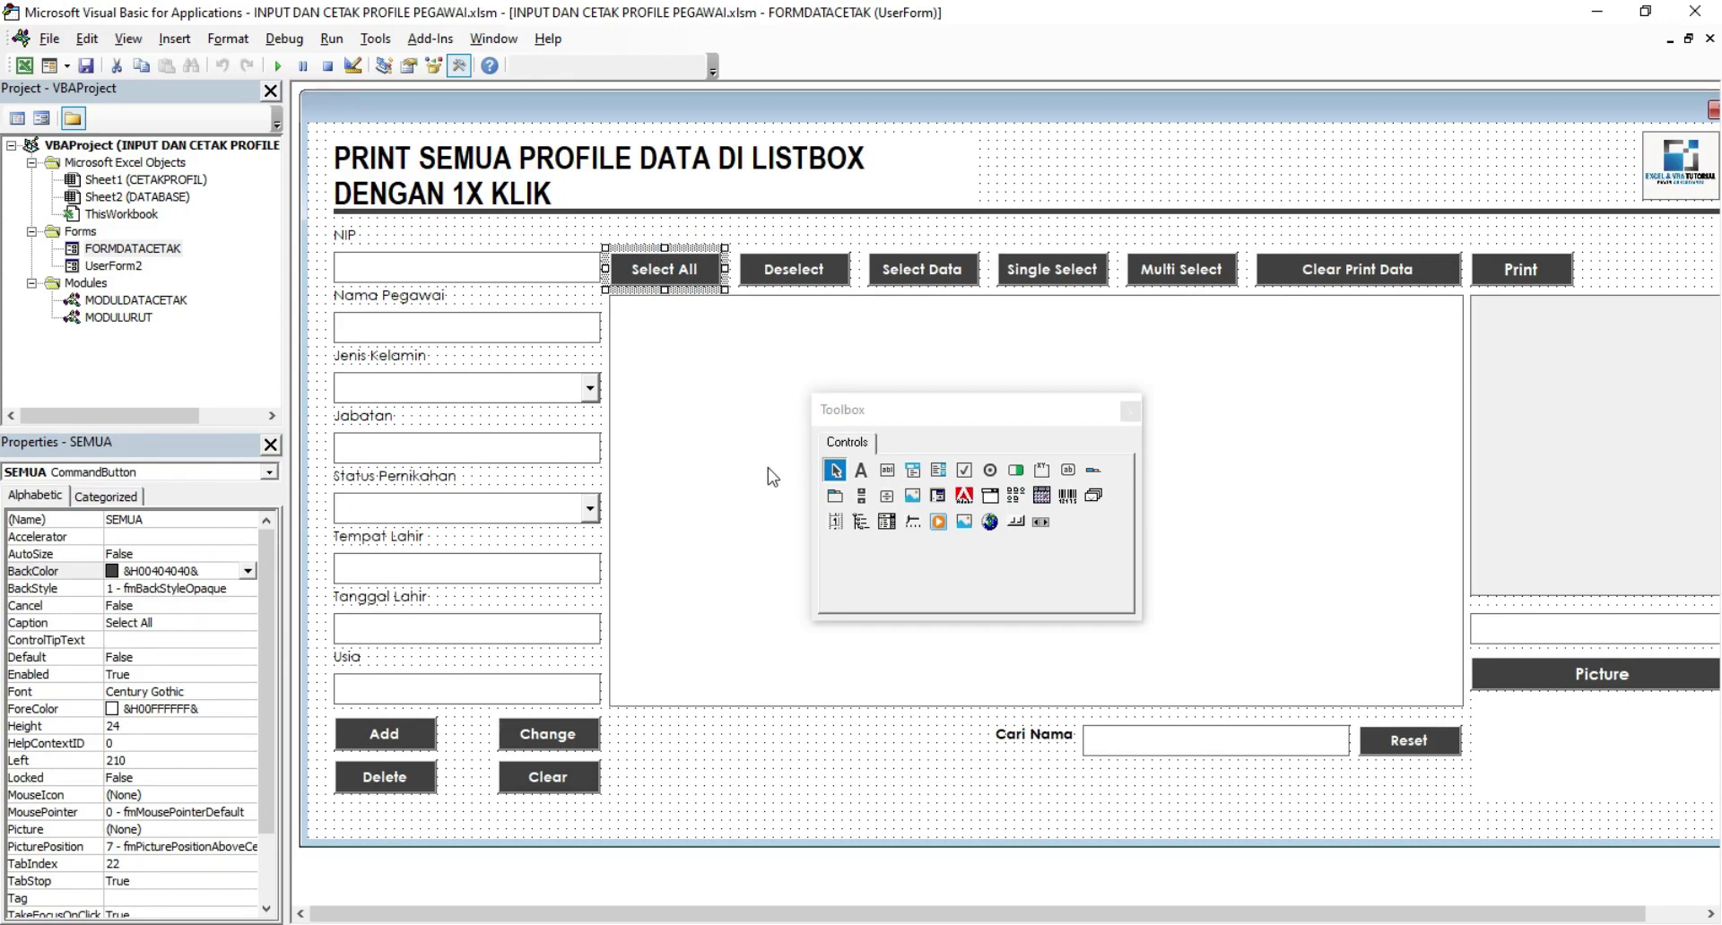
{"action": "left_click", "coordinate": [810, 236]}
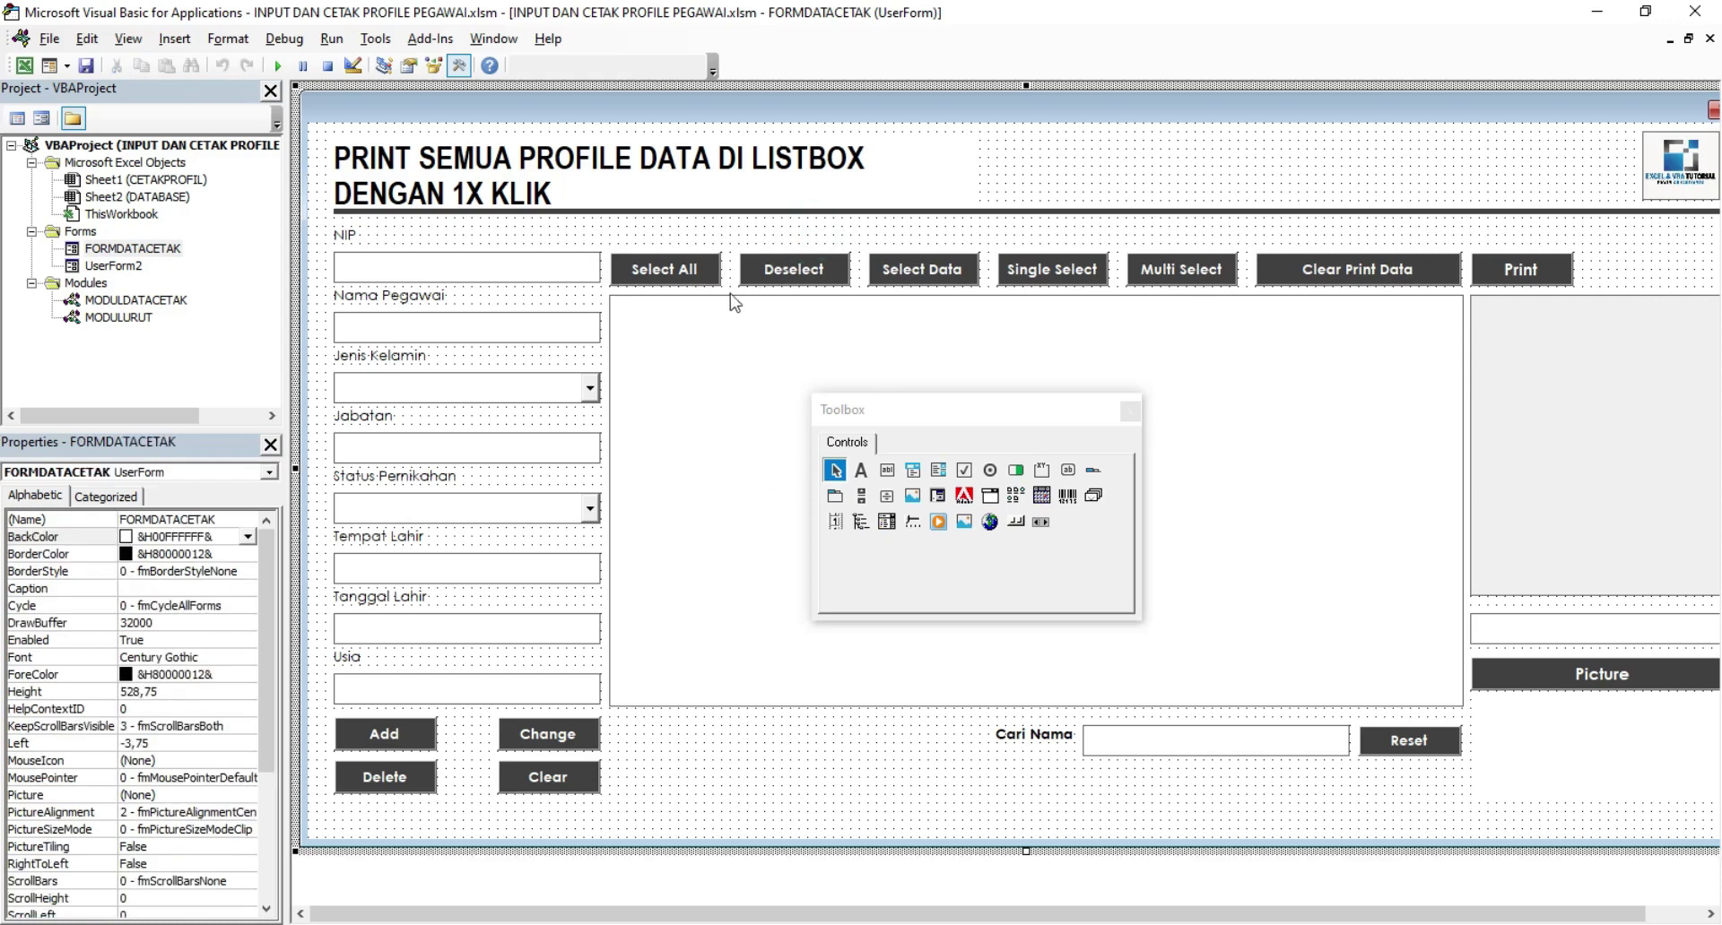
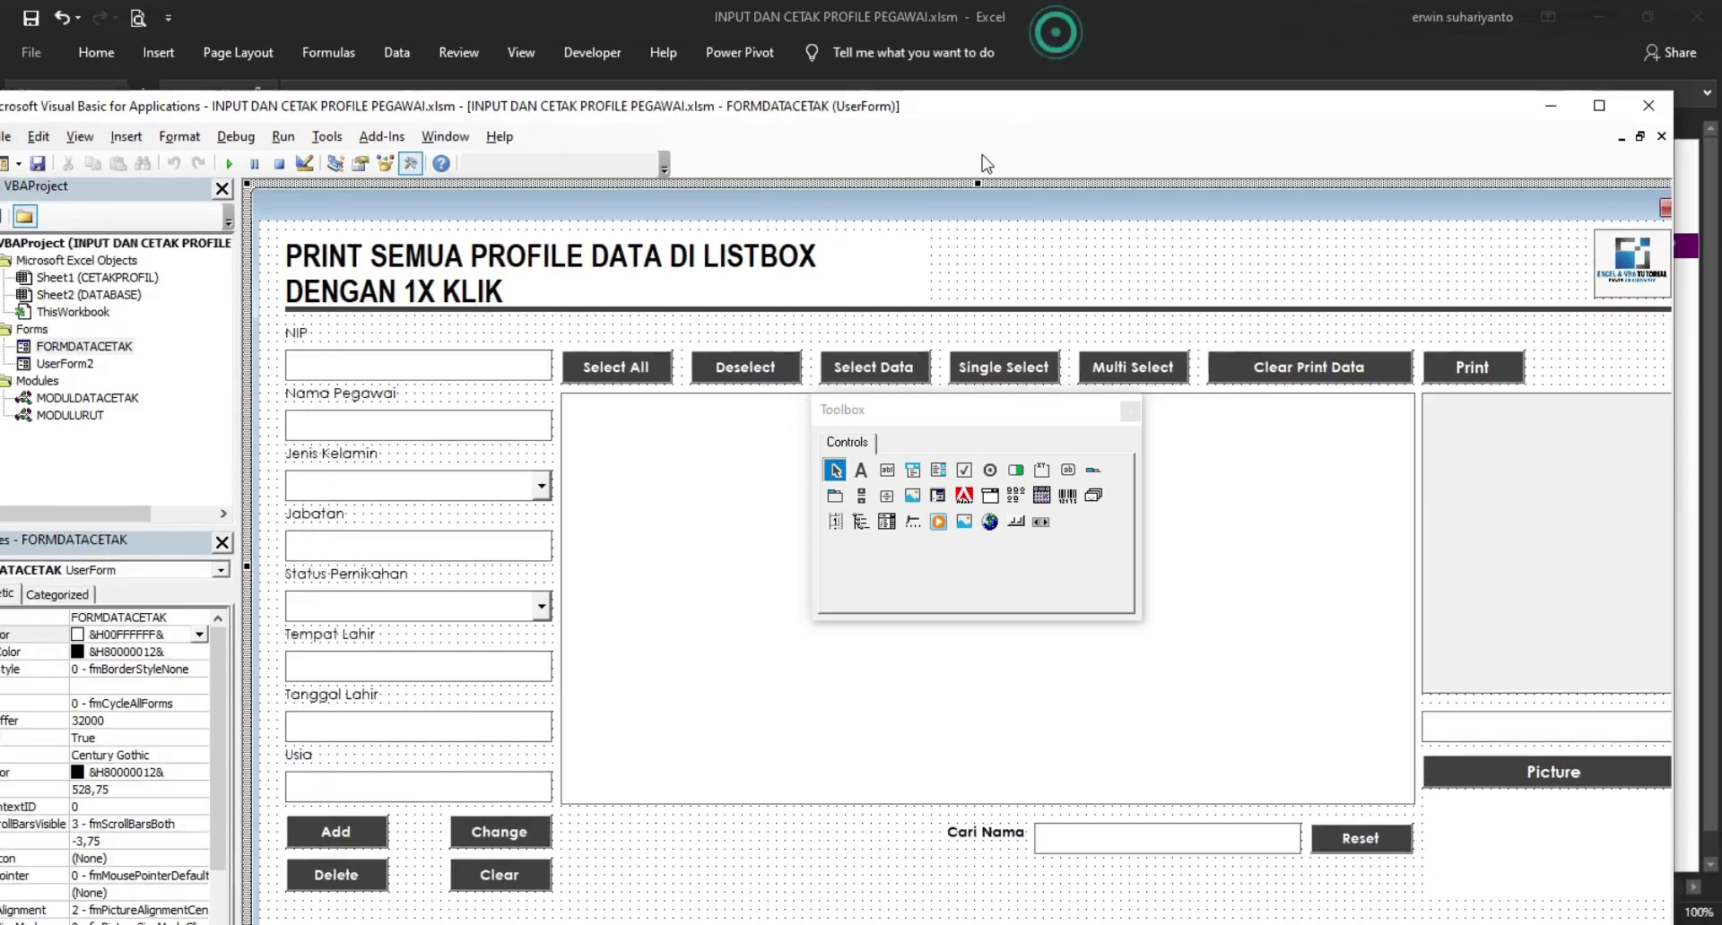
- Bring up Excel's CETAKPROFIL sheet showing the three queued employee IDs
{"action": "left_click_drag", "start_coordinate": [1051, 11], "coordinate": [875, 520]}
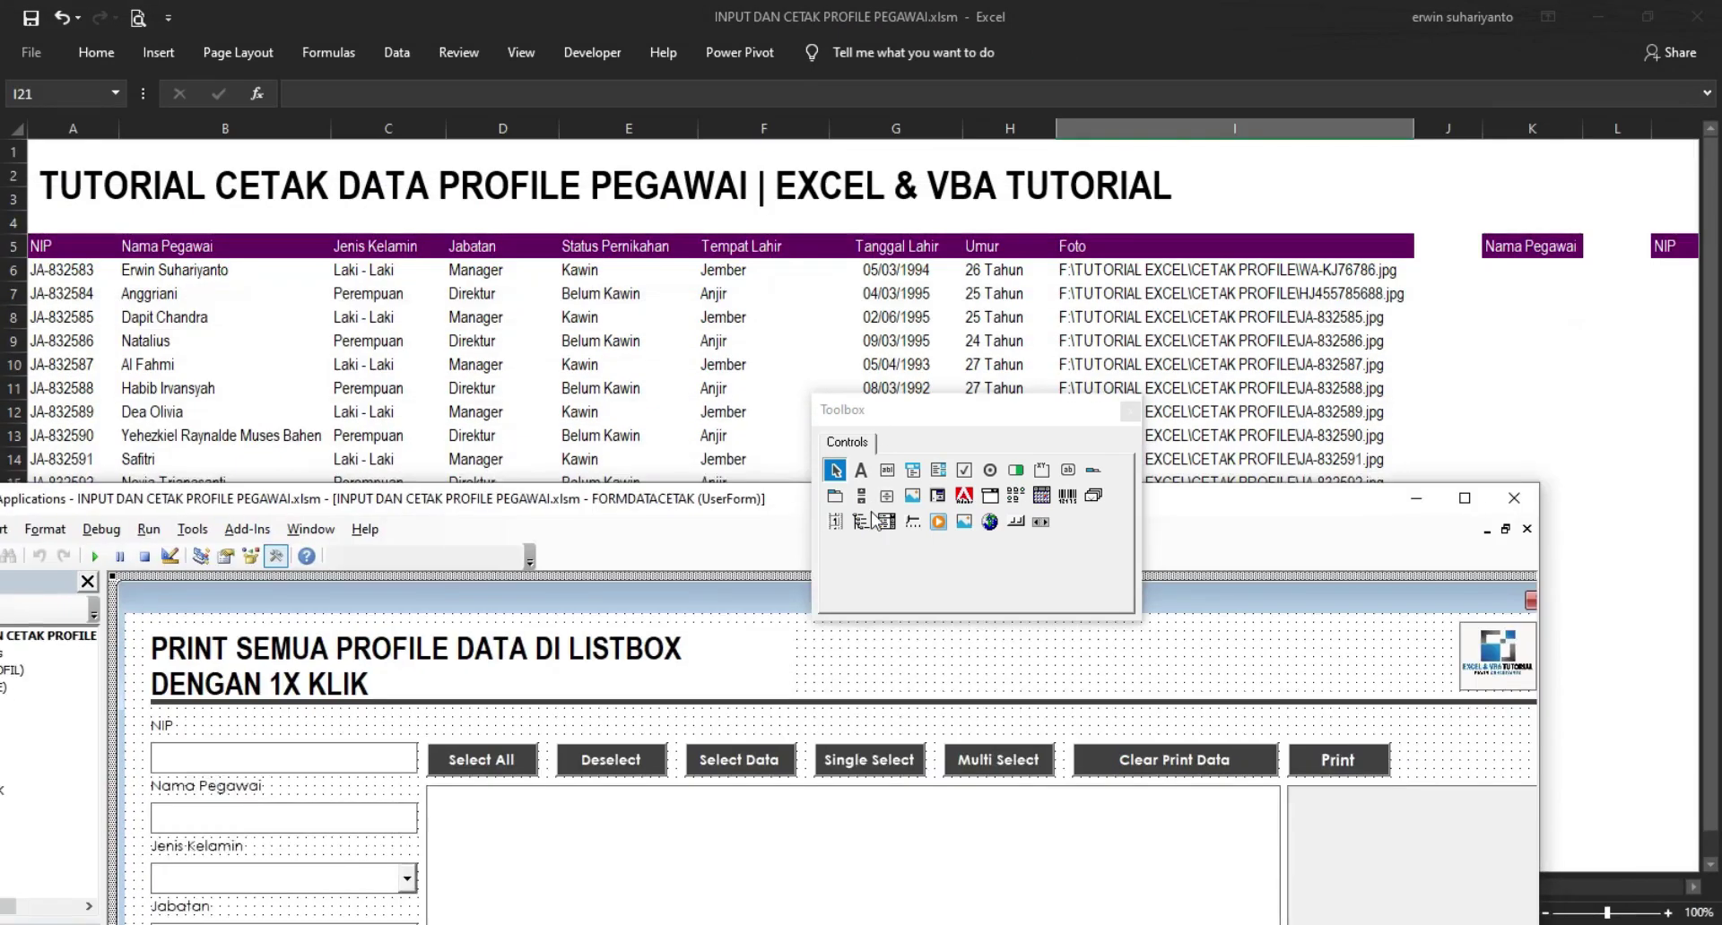
{"action": "left_click", "coordinate": [1488, 363]}
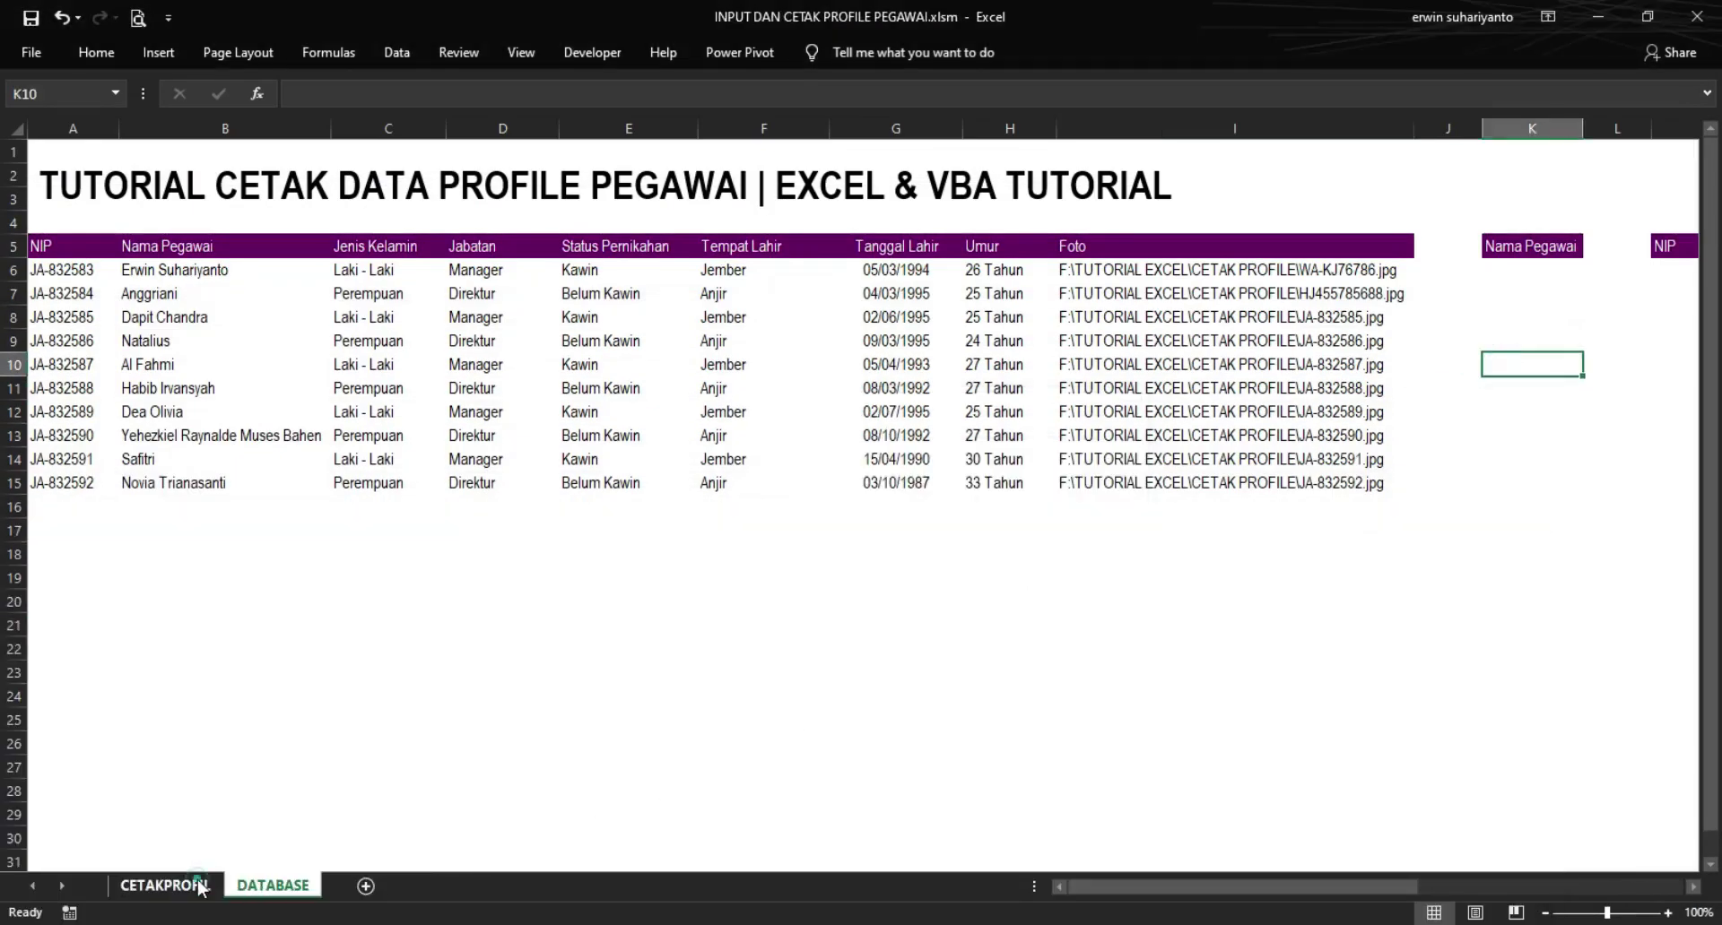
{"action": "left_click", "coordinate": [199, 885]}
{"action": "scroll", "coordinate": [1220, 403], "scroll_direction": "up", "scroll_amount": 2}
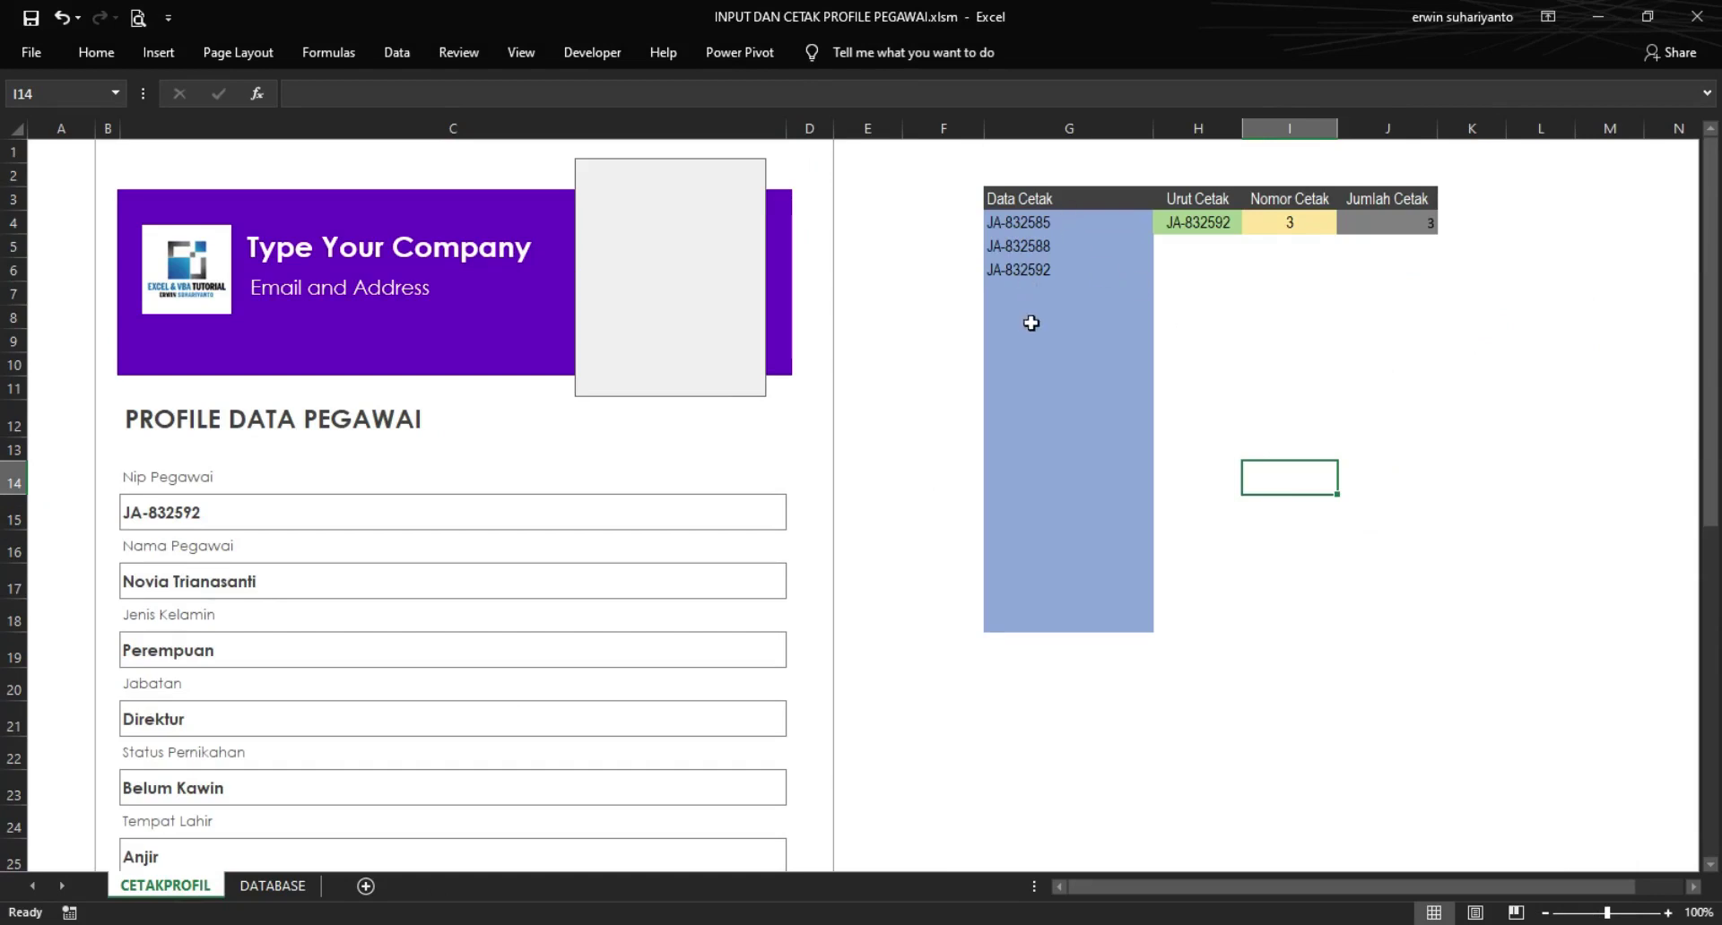
- Return to the FORMDATACETAK form designer and arrange the editor and control palette beside the sheet
{"action": "key", "text": "alt+F11"}
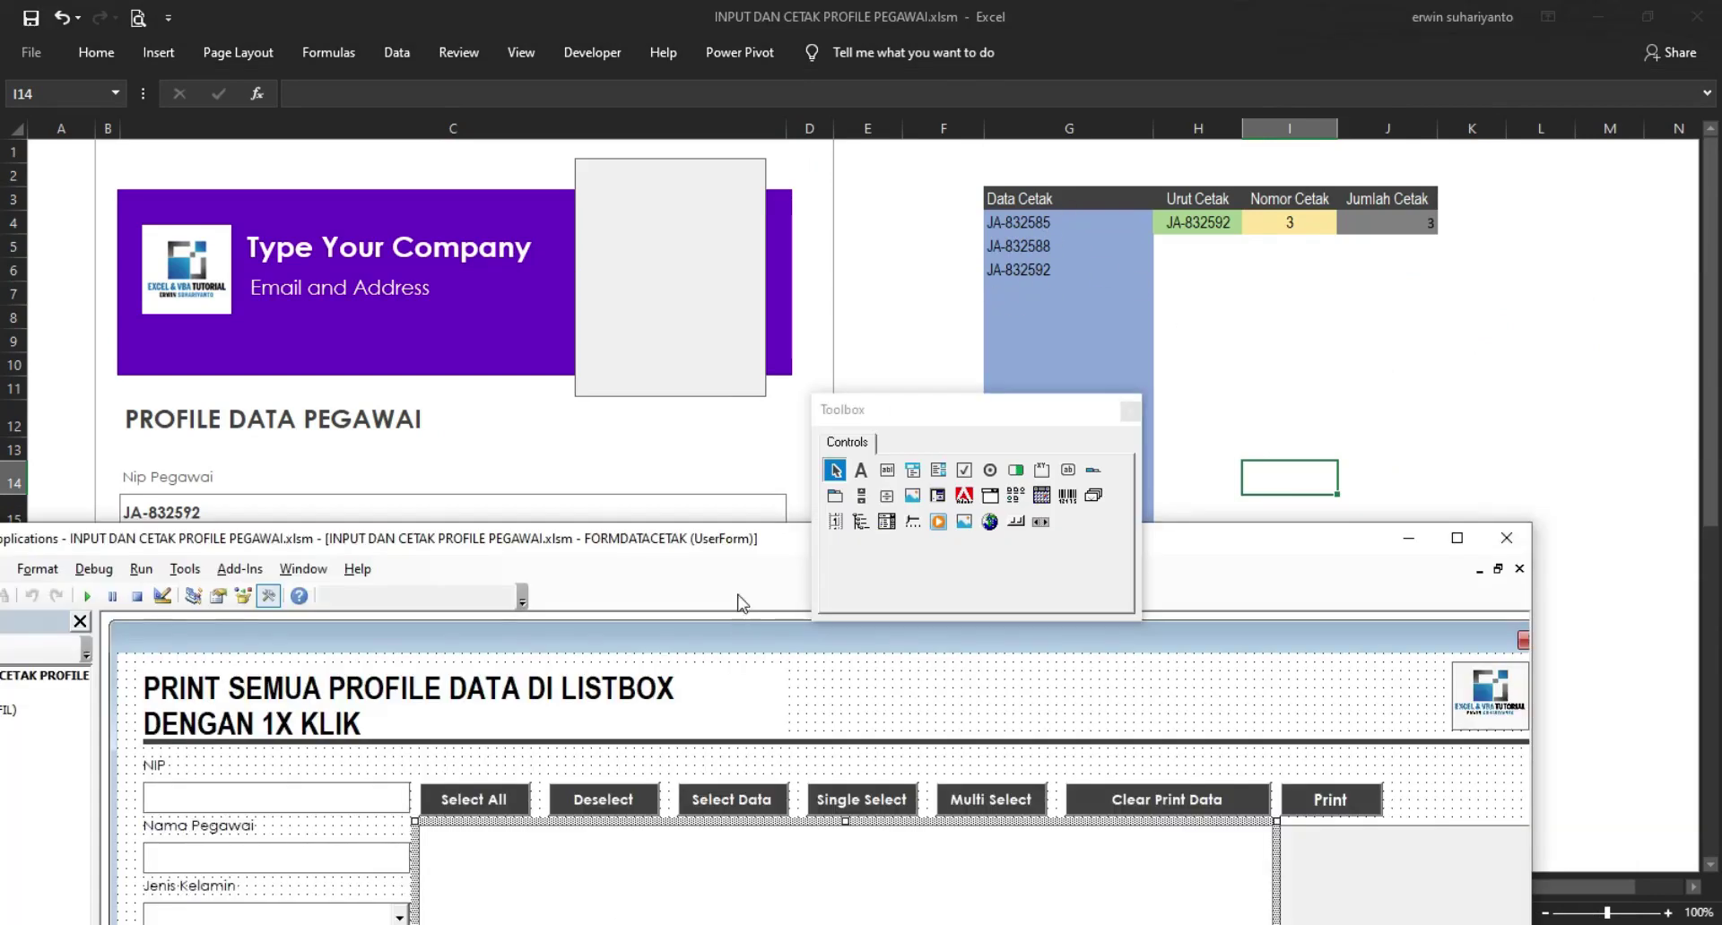
{"action": "left_click_drag", "start_coordinate": [724, 538], "coordinate": [800, 528]}
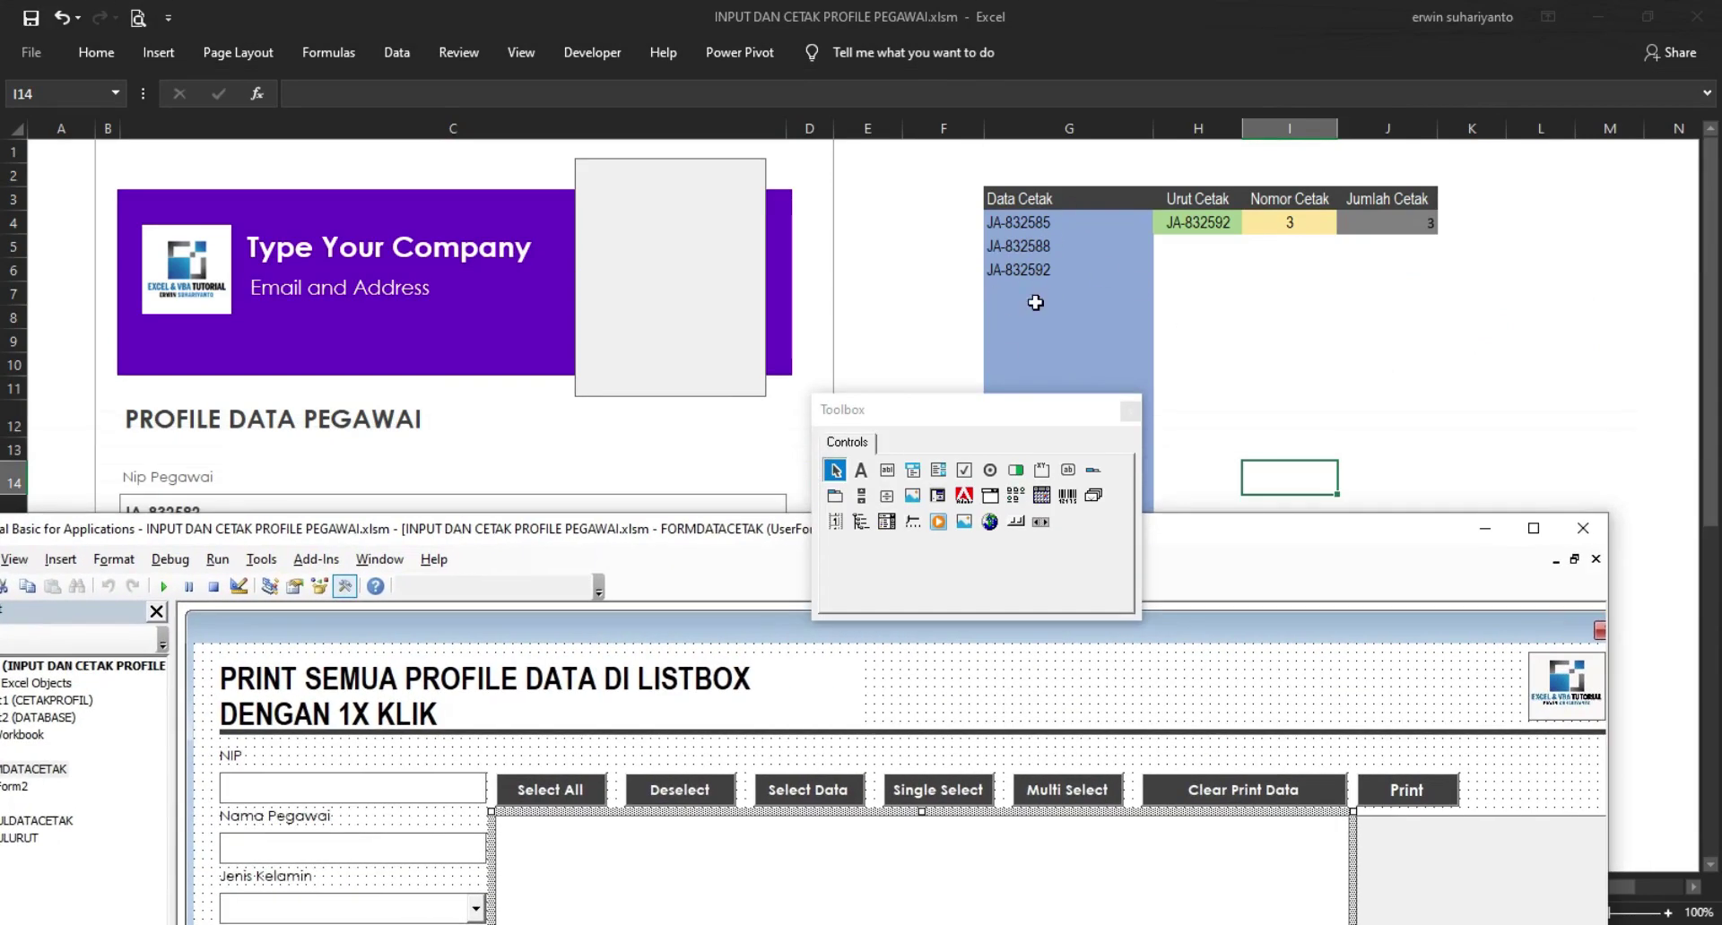
{"action": "mouse_move", "coordinate": [982, 410]}
{"action": "left_mouse_down"}
{"action": "mouse_move", "coordinate": [1430, 585]}
{"action": "mouse_move", "coordinate": [1381, 651]}
{"action": "left_mouse_up"}
{"action": "left_click_drag", "start_coordinate": [1133, 529], "coordinate": [1144, 286]}
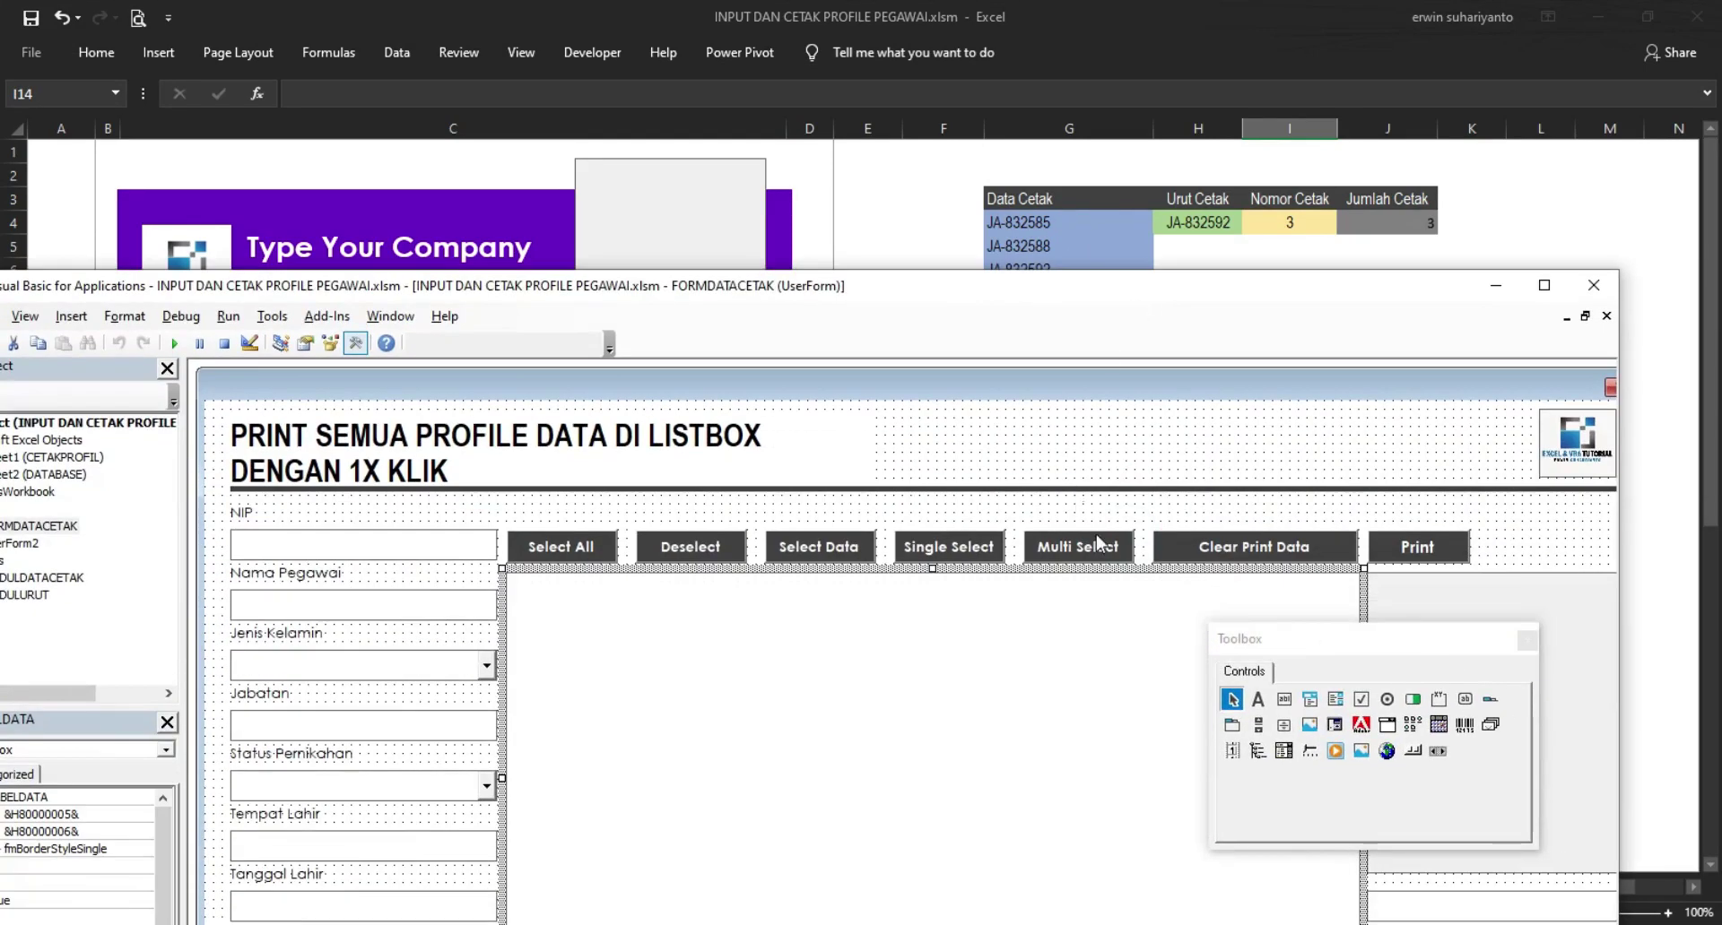
- Inspect the Multi Select and Single Select button properties, then maximize the VBA editor
{"action": "left_click", "coordinate": [1092, 556]}
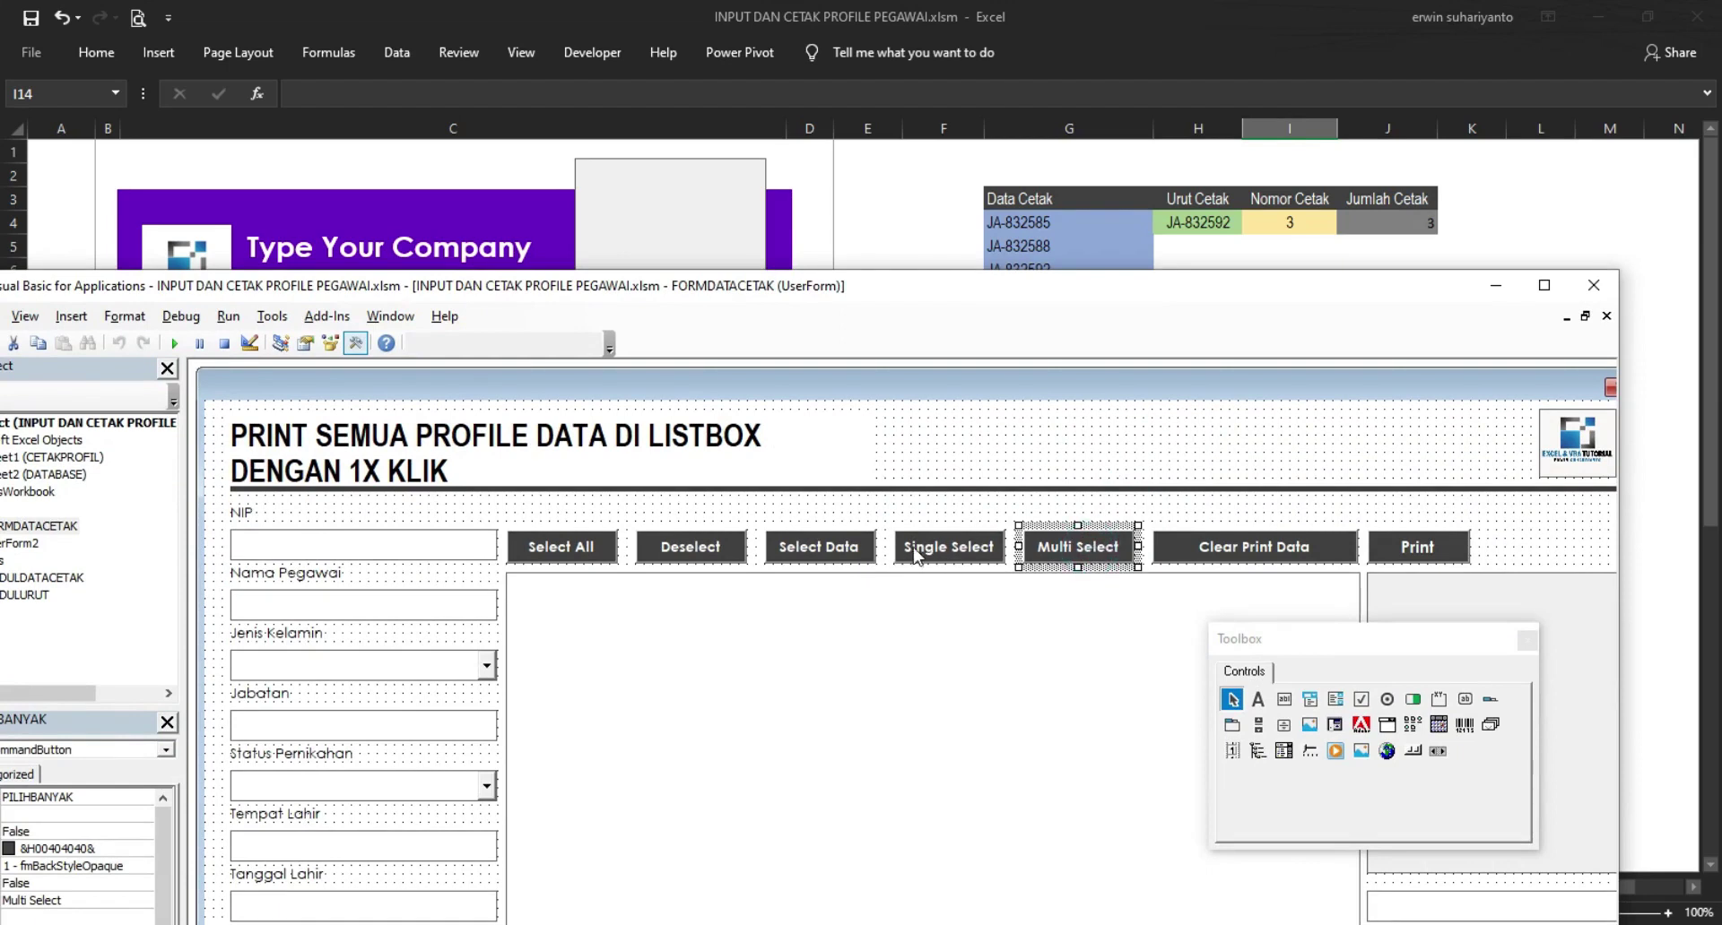
{"action": "left_click", "coordinate": [942, 549]}
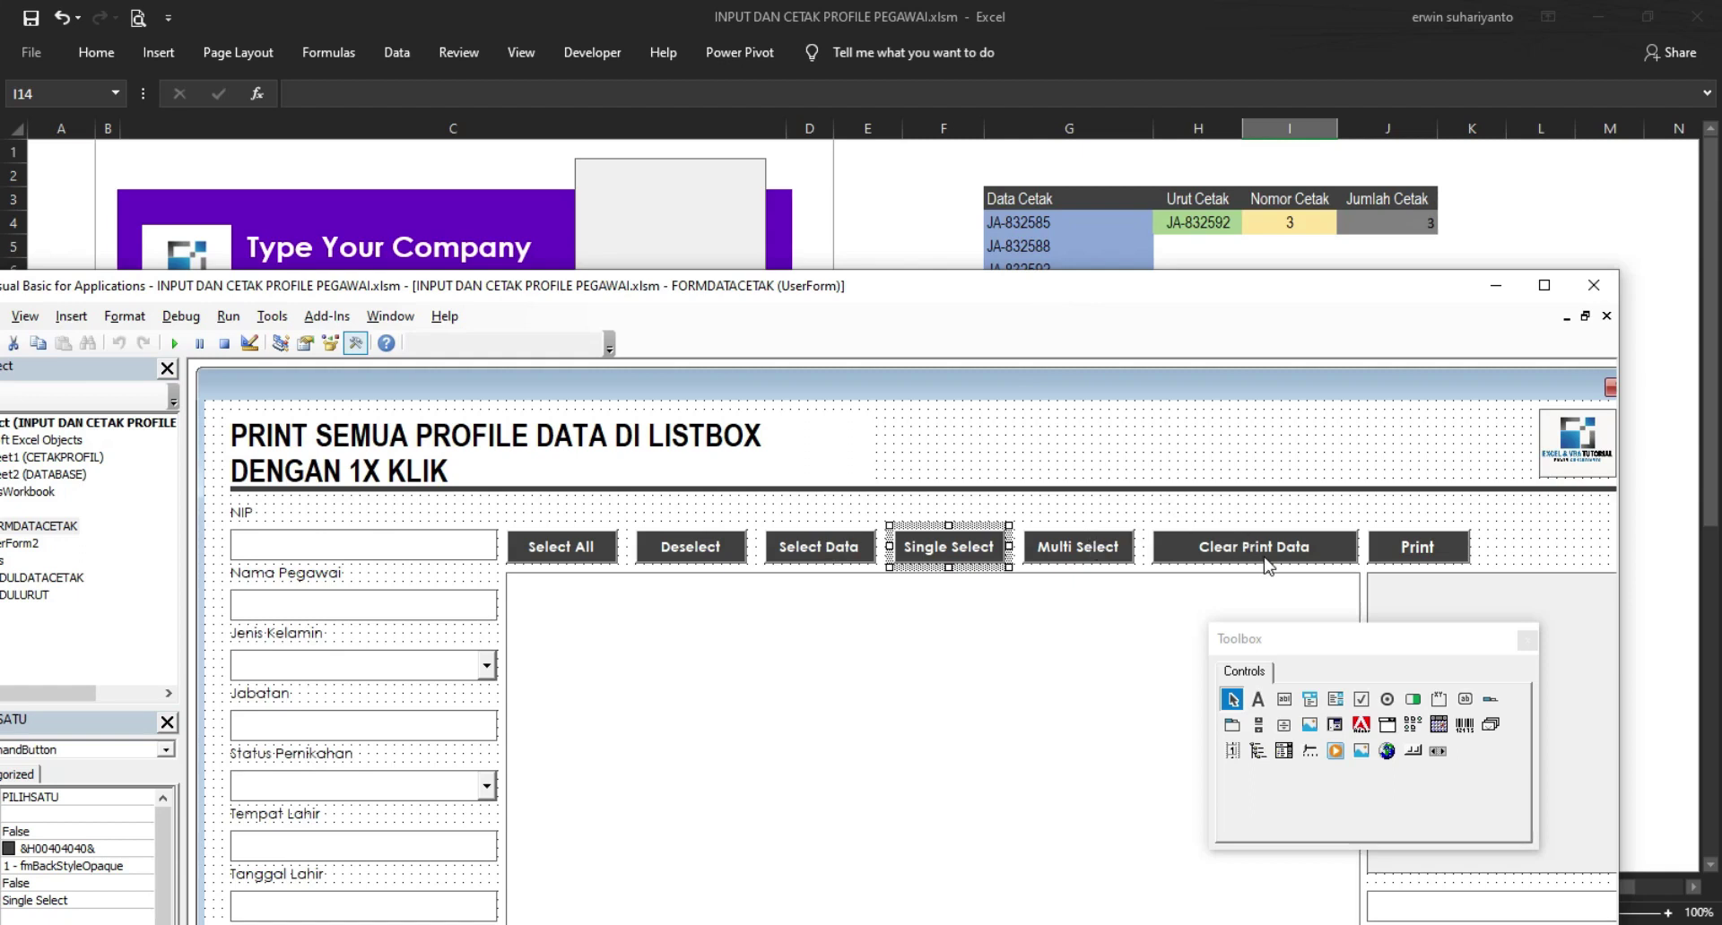
{"action": "left_click_drag", "start_coordinate": [1170, 287], "coordinate": [1135, 487]}
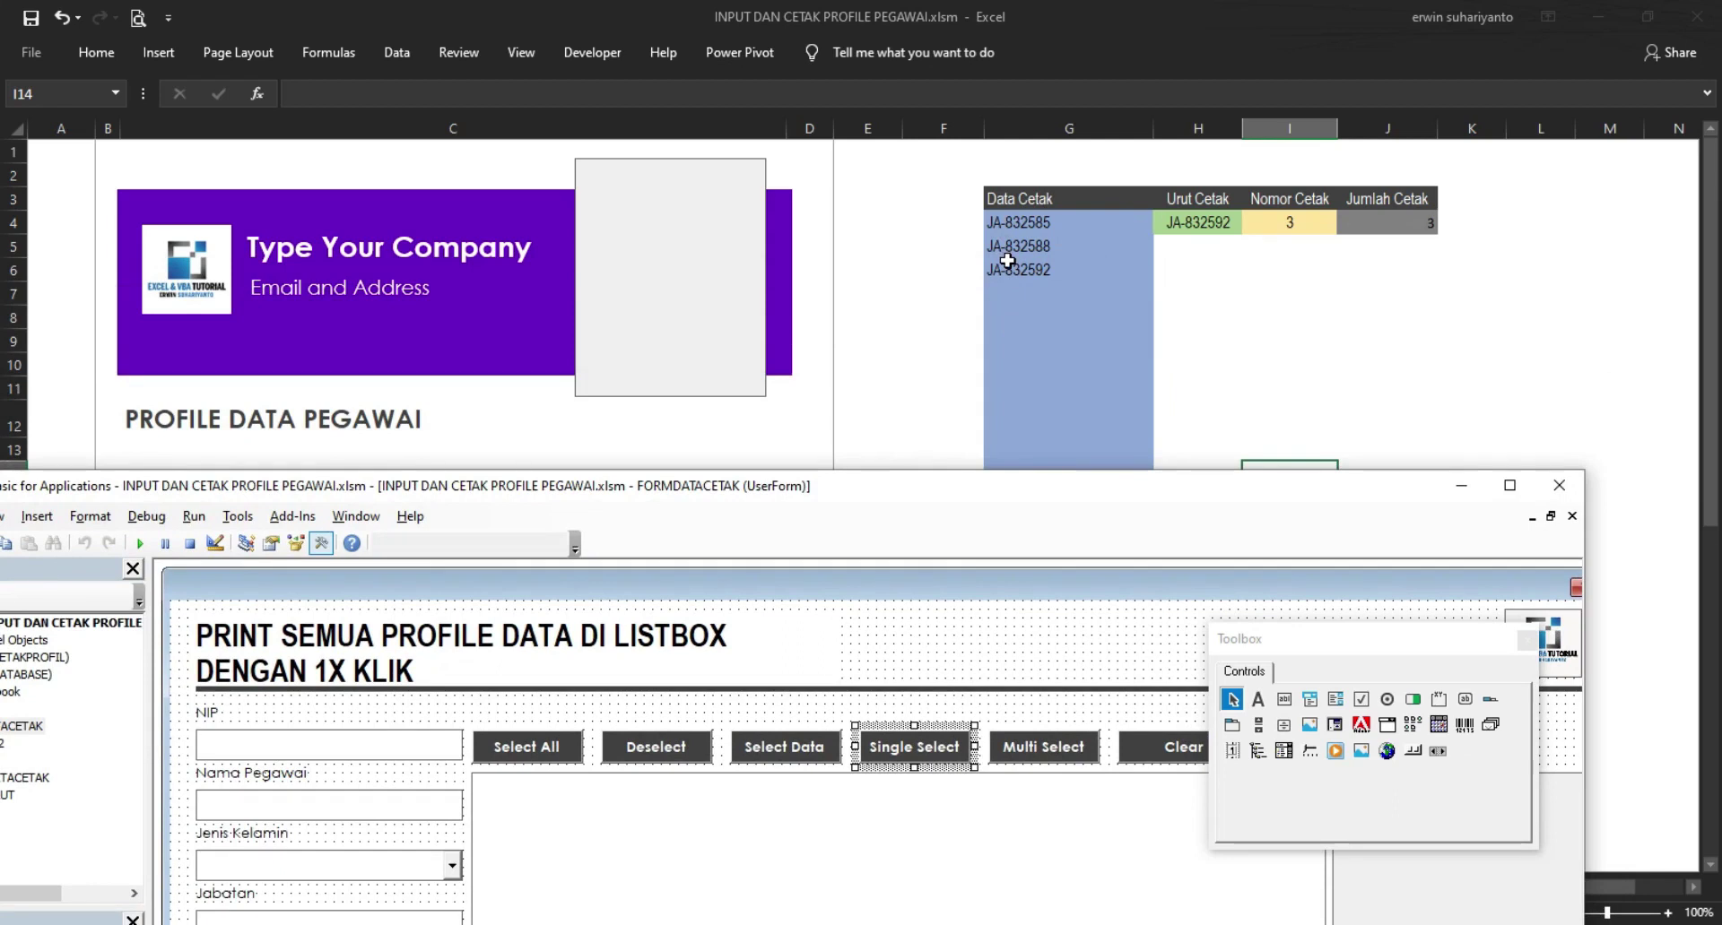
{"action": "left_click_drag", "start_coordinate": [1153, 492], "coordinate": [1057, 320]}
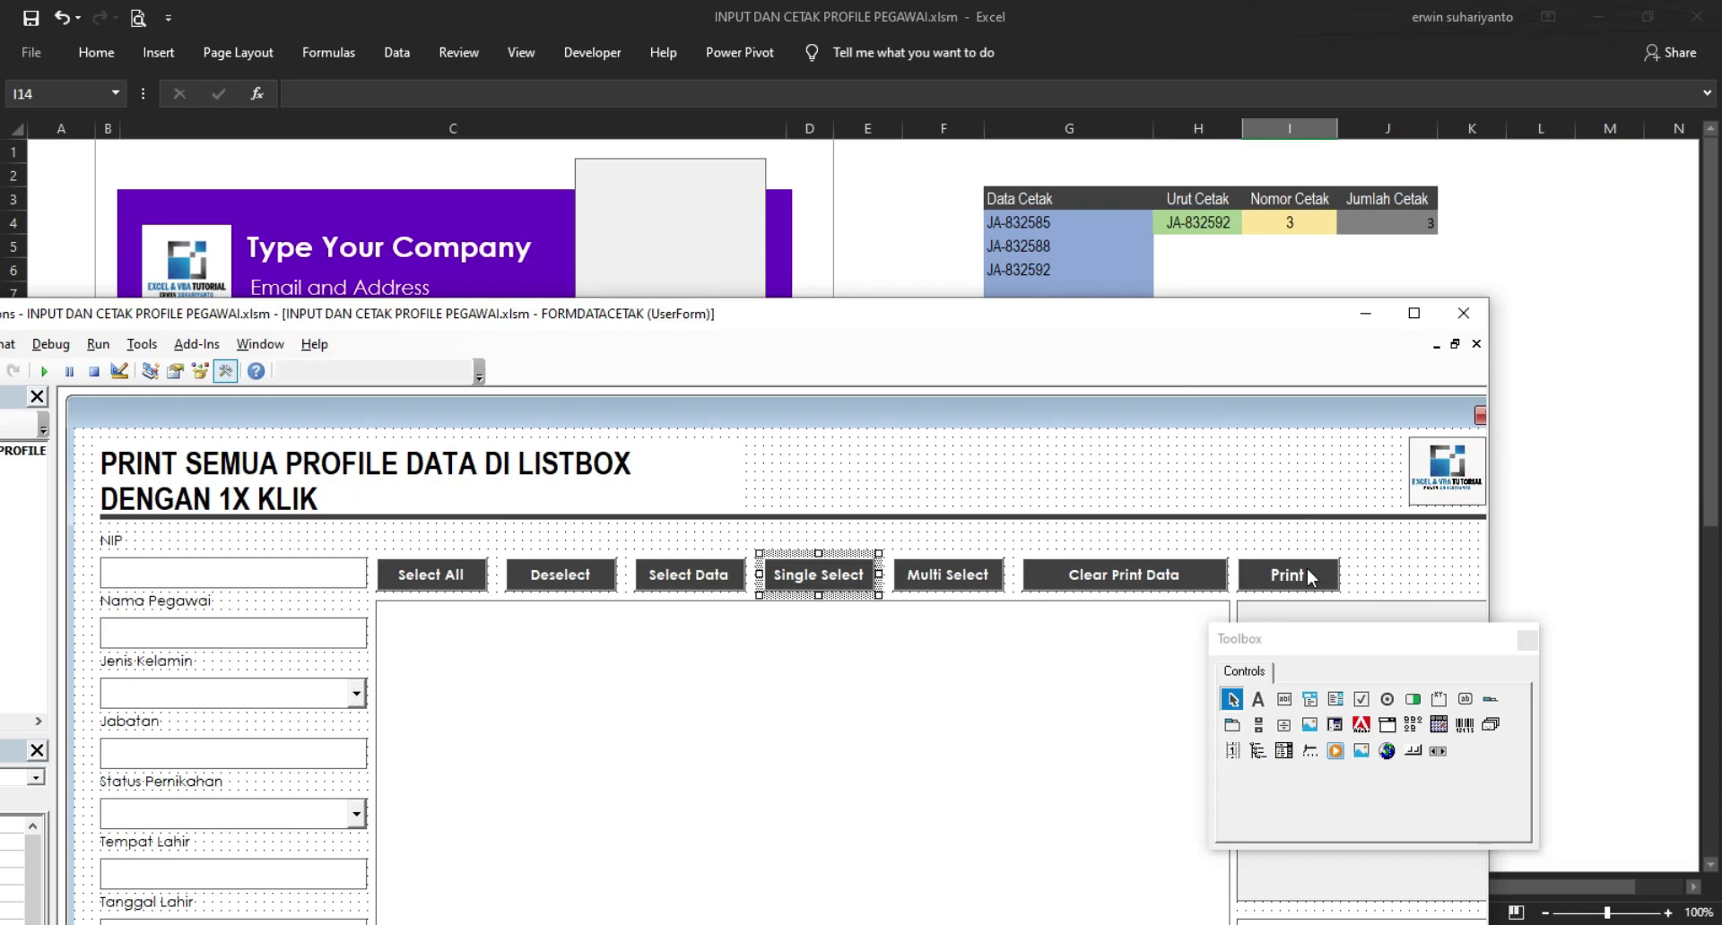
{"action": "left_click", "coordinate": [1409, 314]}
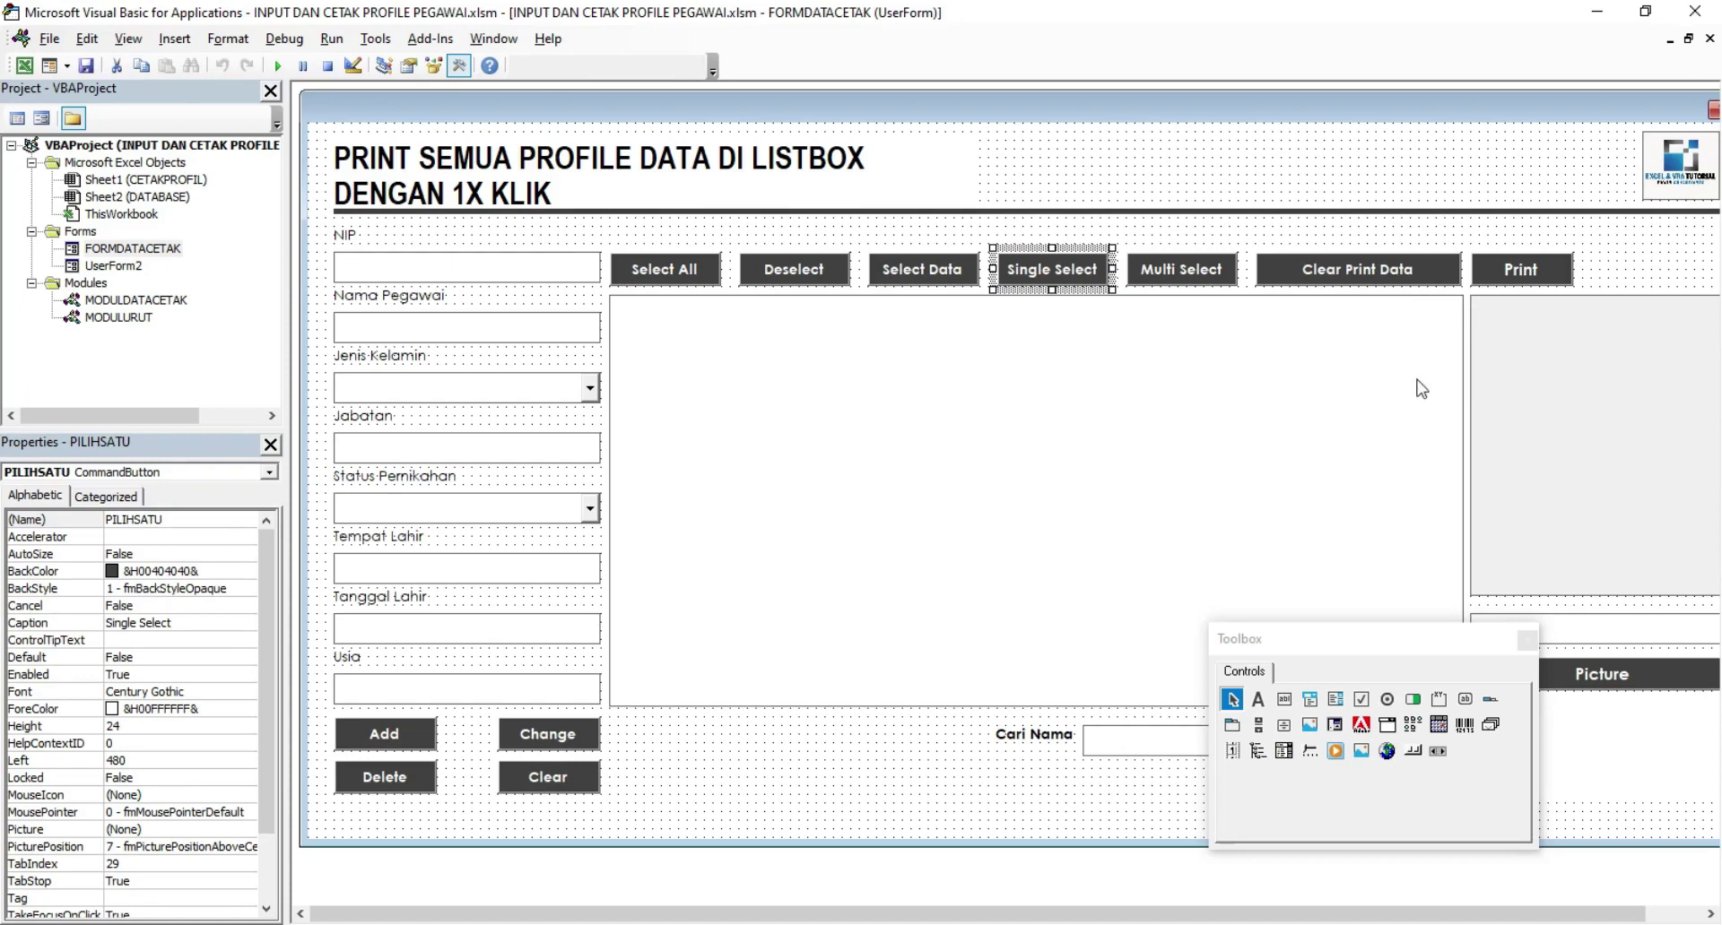
- Narrow the side panels and check the Image1, LINKGAMBAR and Picture control names
{"action": "mouse_move", "coordinate": [1446, 638]}
{"action": "left_mouse_down"}
{"action": "mouse_move", "coordinate": [1202, 529]}
{"action": "mouse_move", "coordinate": [1081, 437]}
{"action": "left_mouse_up"}
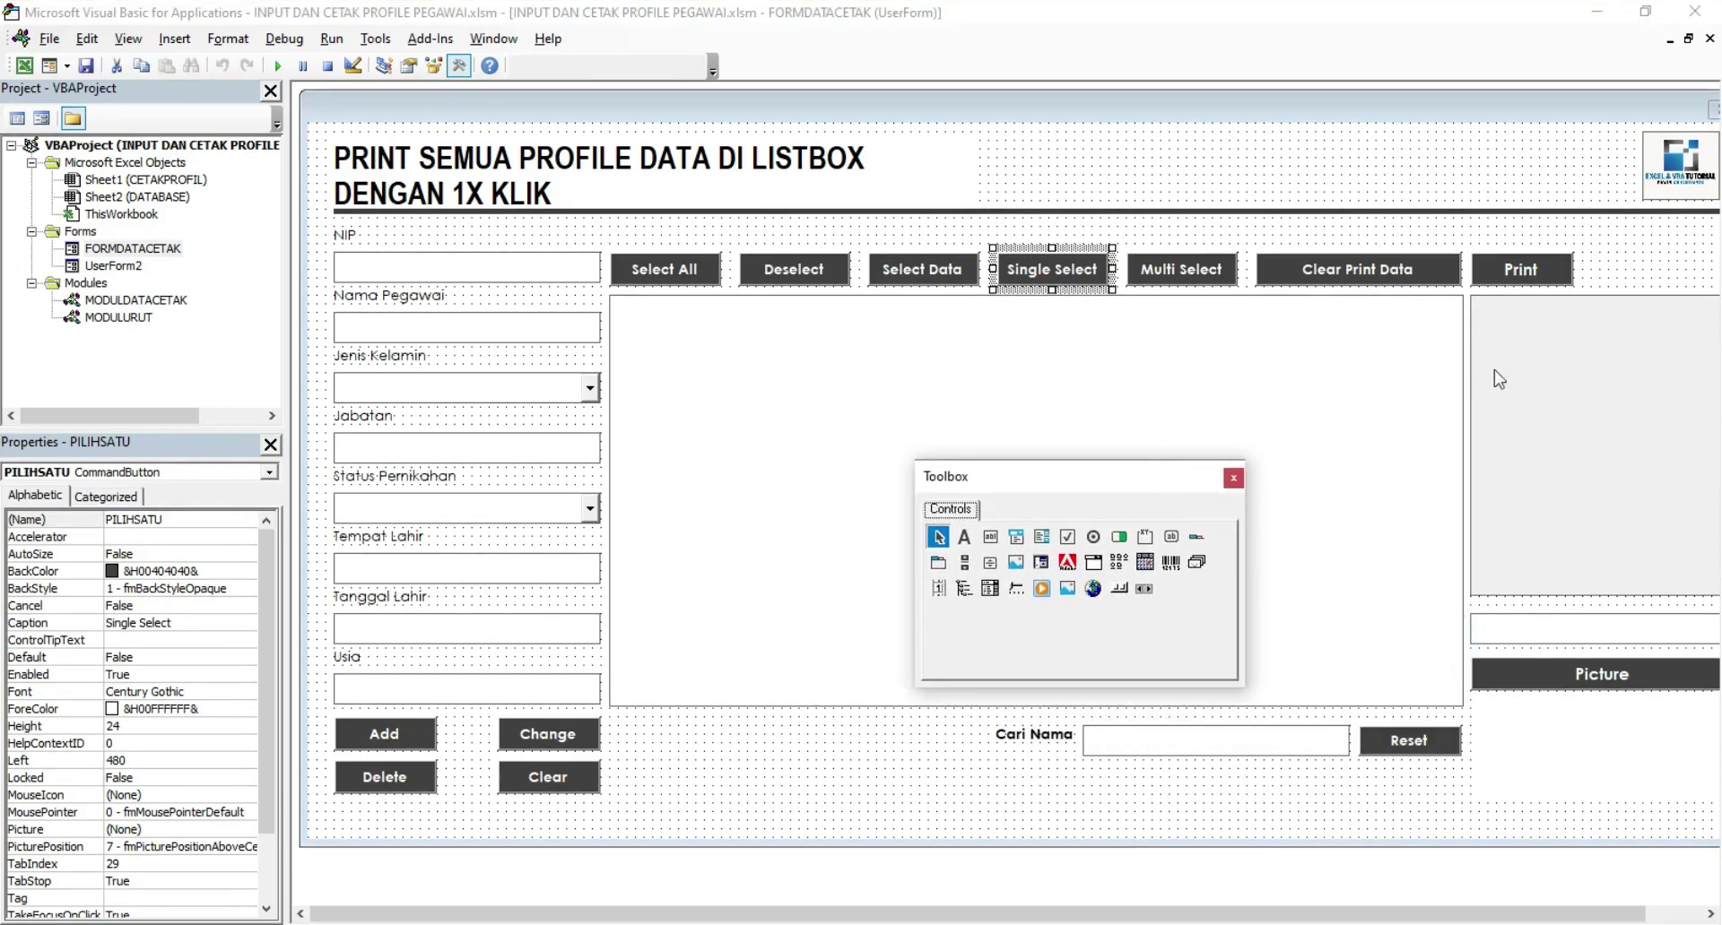
{"action": "left_click", "coordinate": [1607, 363]}
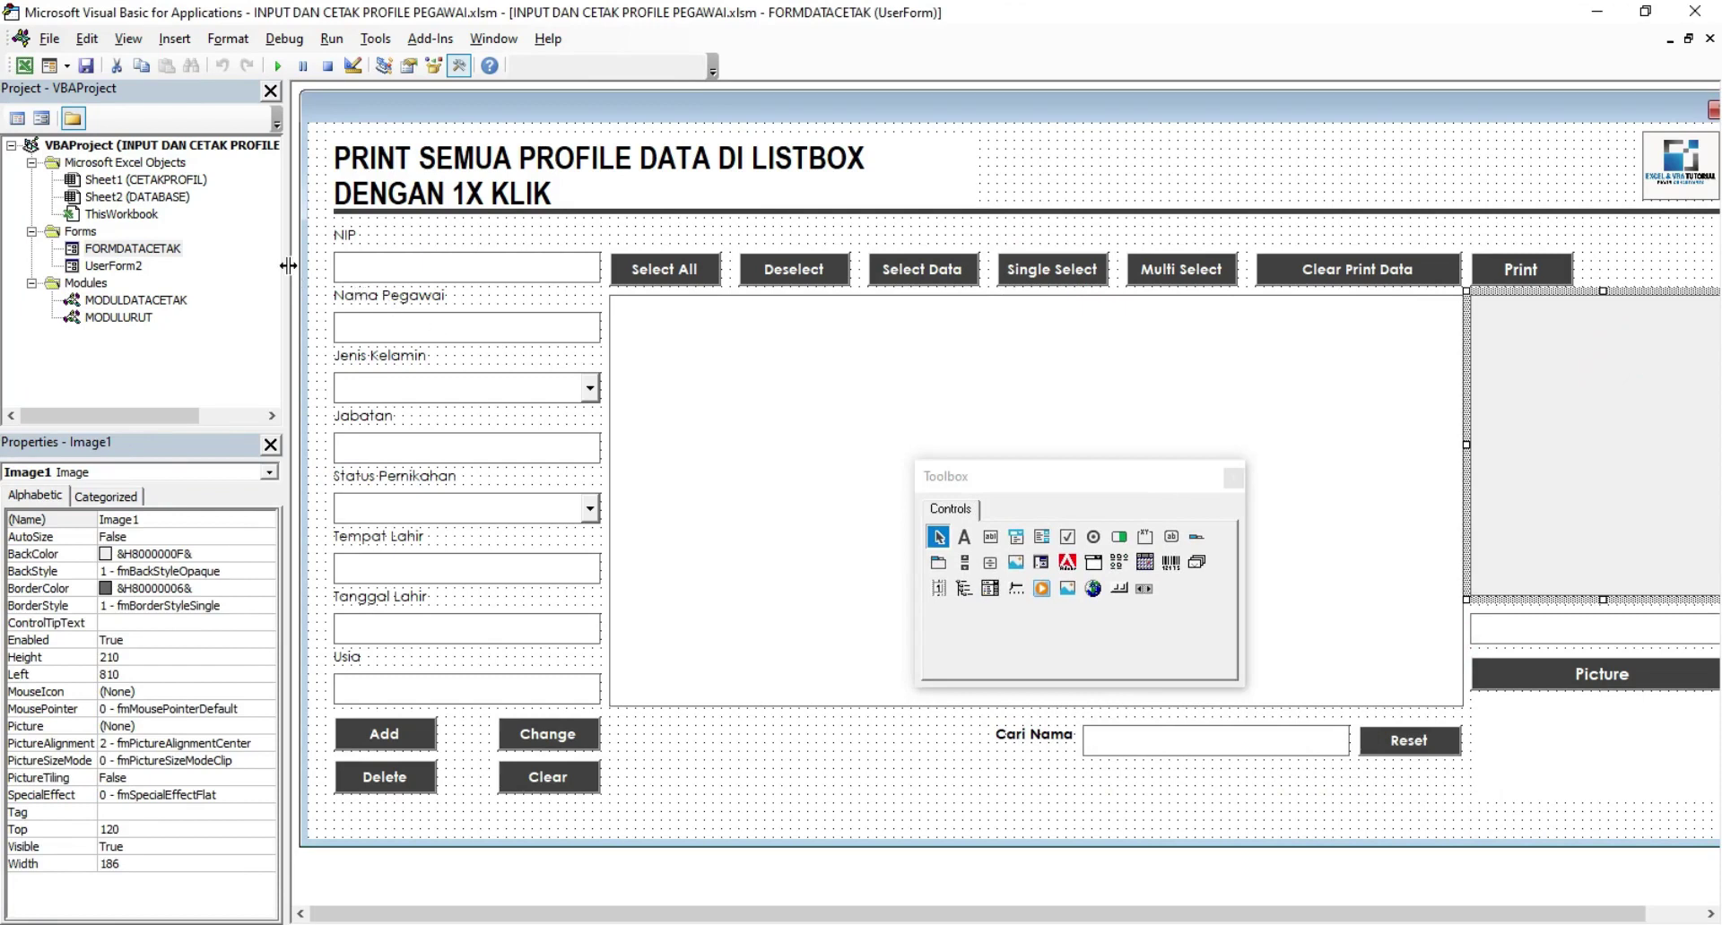
{"action": "left_click_drag", "start_coordinate": [289, 265], "coordinate": [208, 265]}
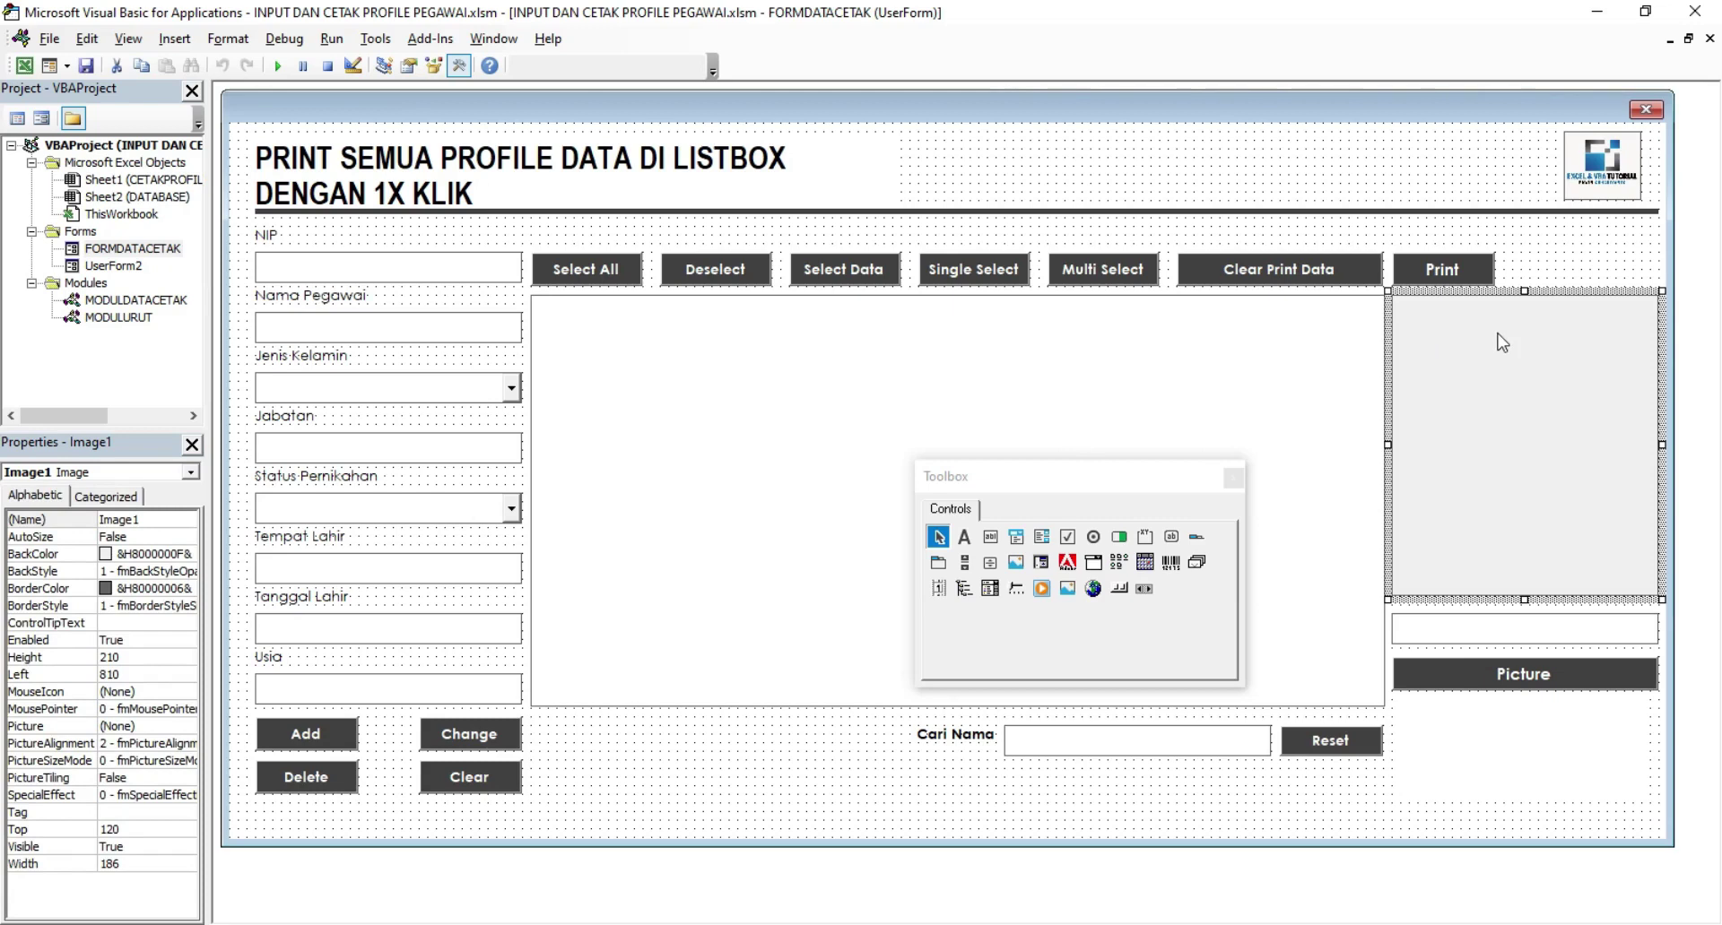
{"action": "left_click", "coordinate": [1472, 633]}
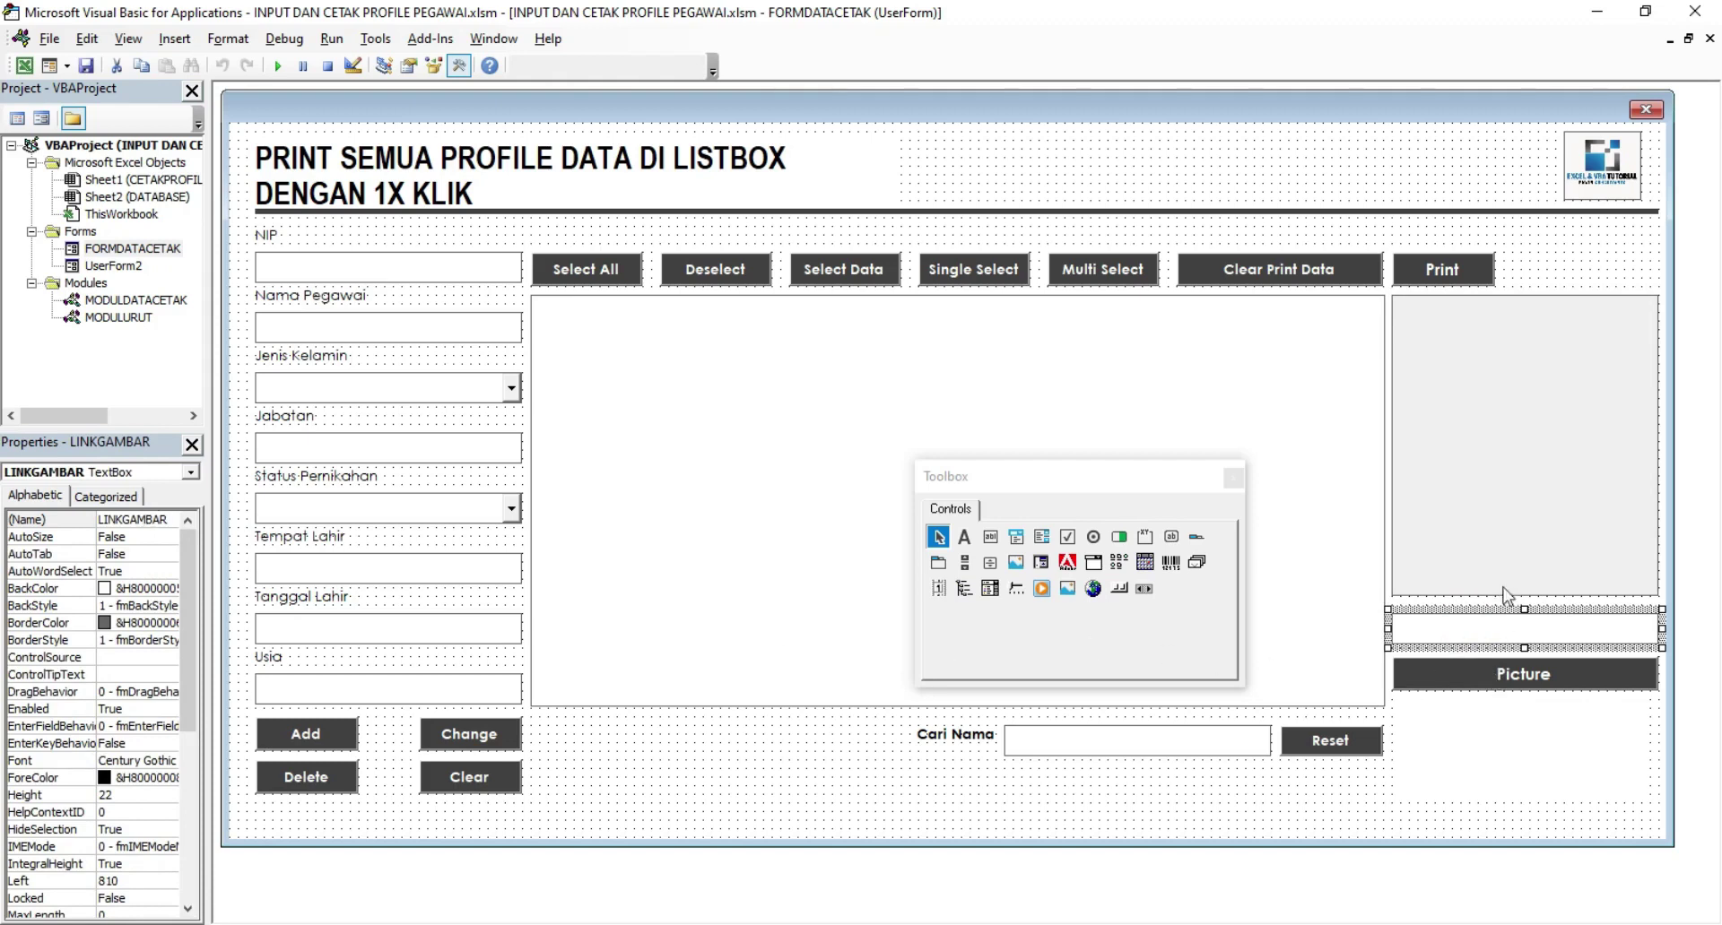
{"action": "left_click", "coordinate": [1505, 670]}
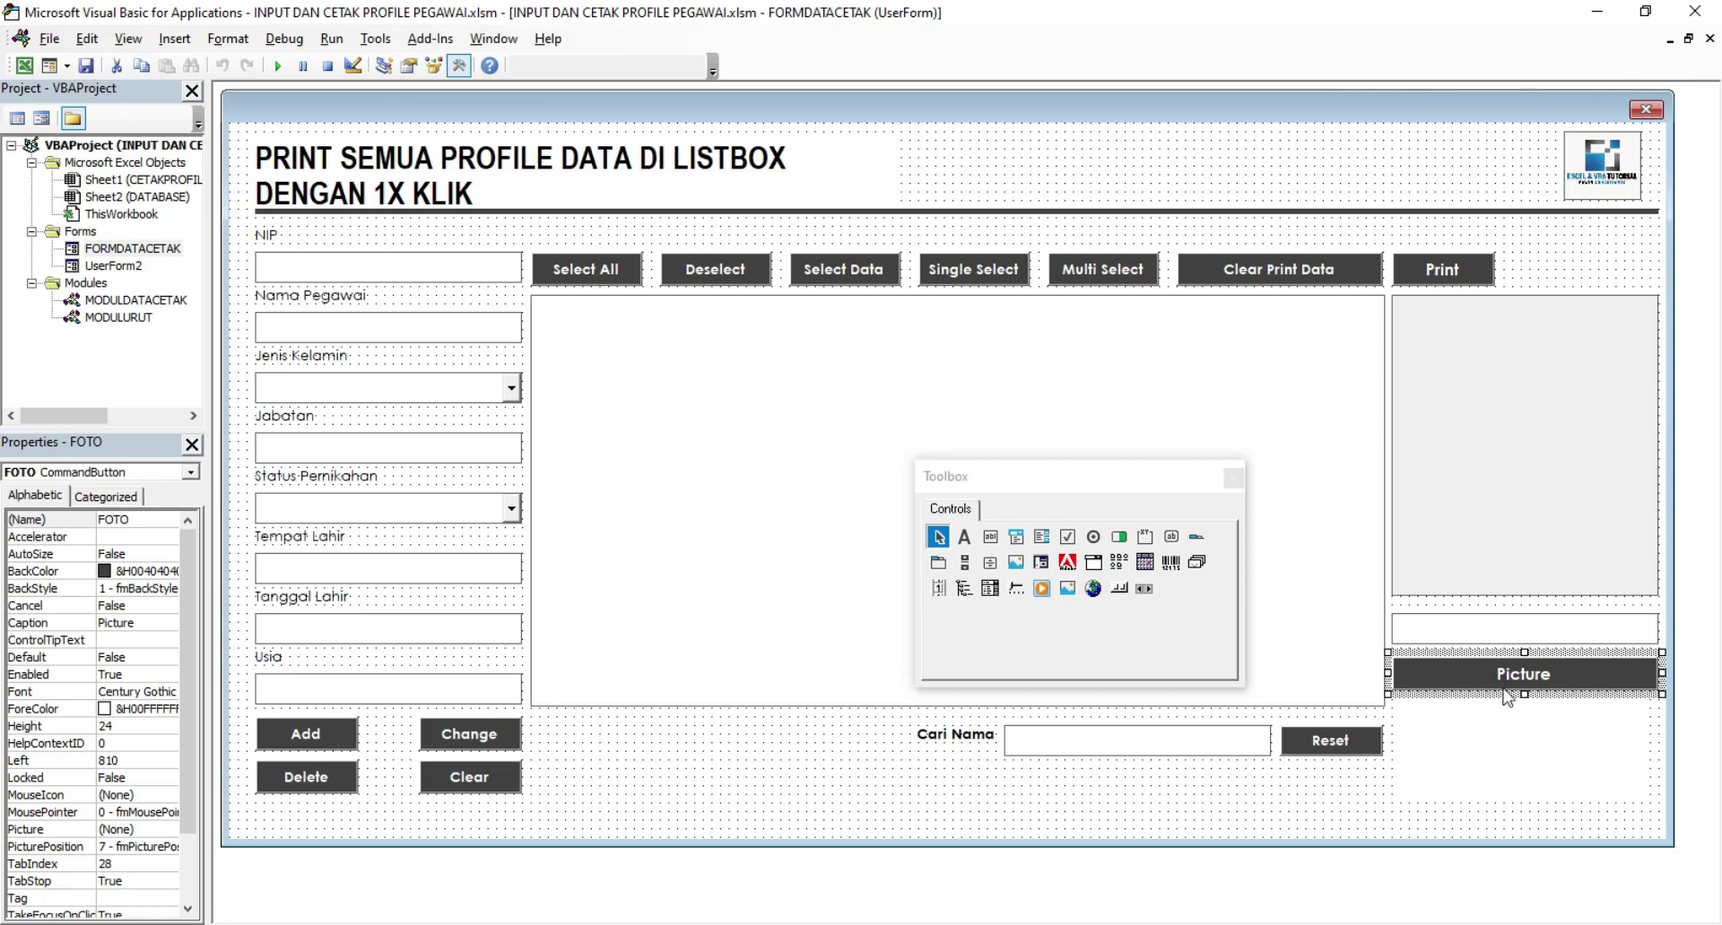
- Read the TOTALCETAK and RESETTABEL names, then select the whole FORMDATACETAK form
{"action": "left_click", "coordinate": [1482, 738]}
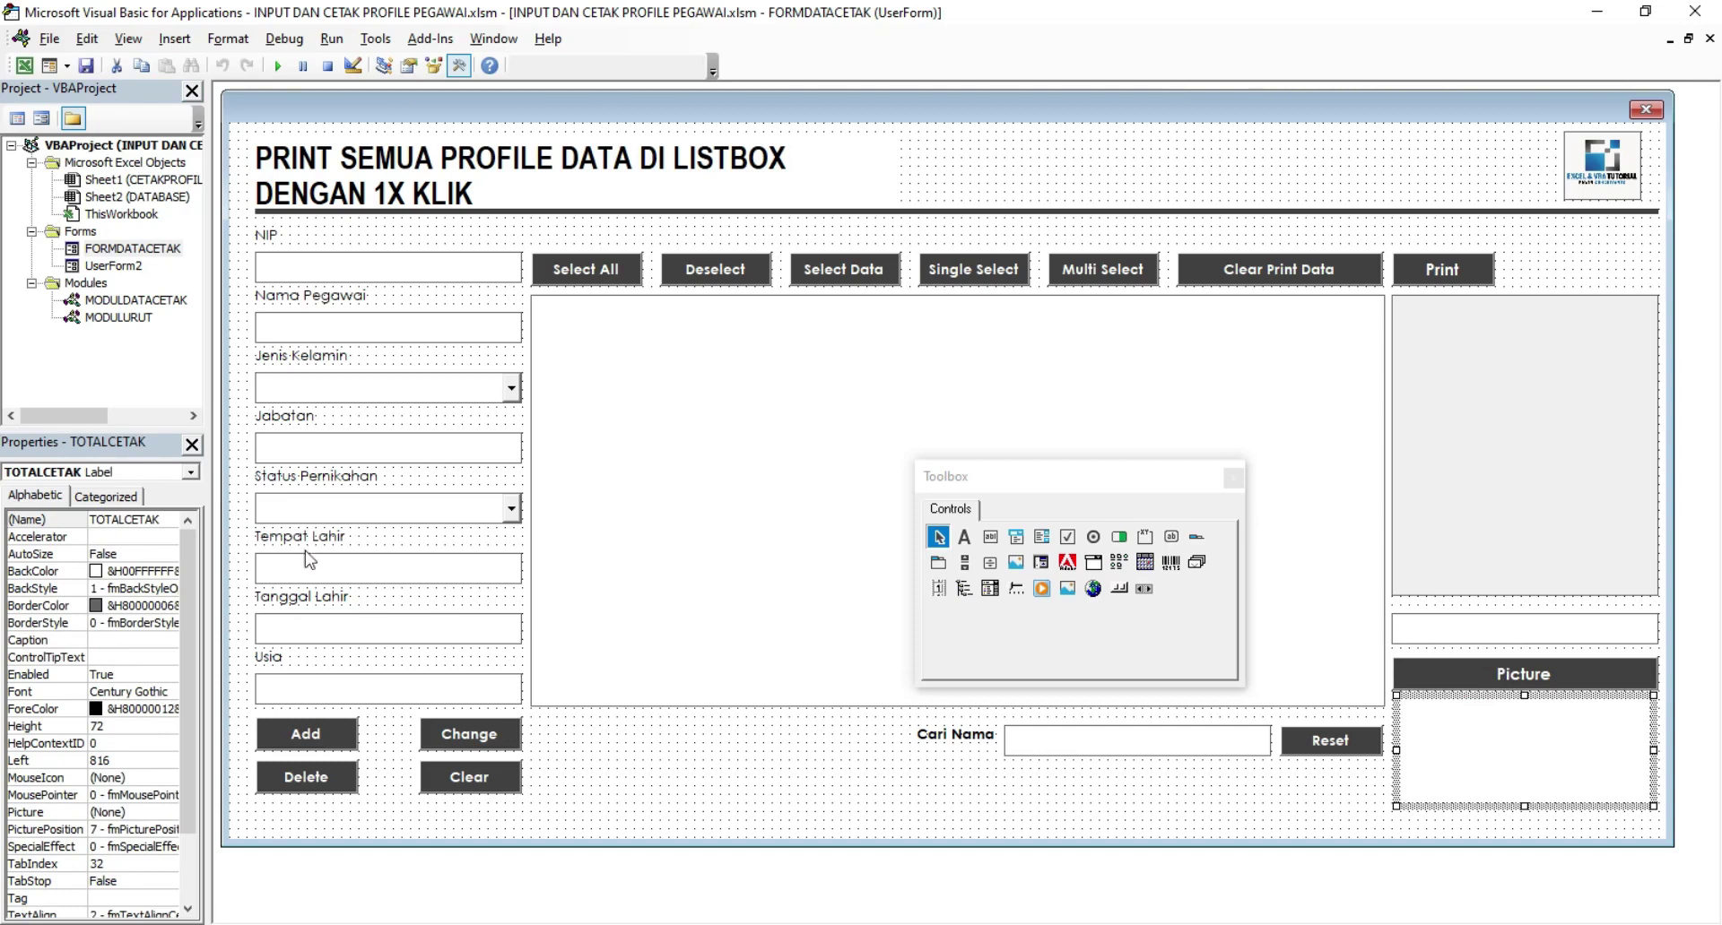
{"action": "left_click", "coordinate": [175, 520]}
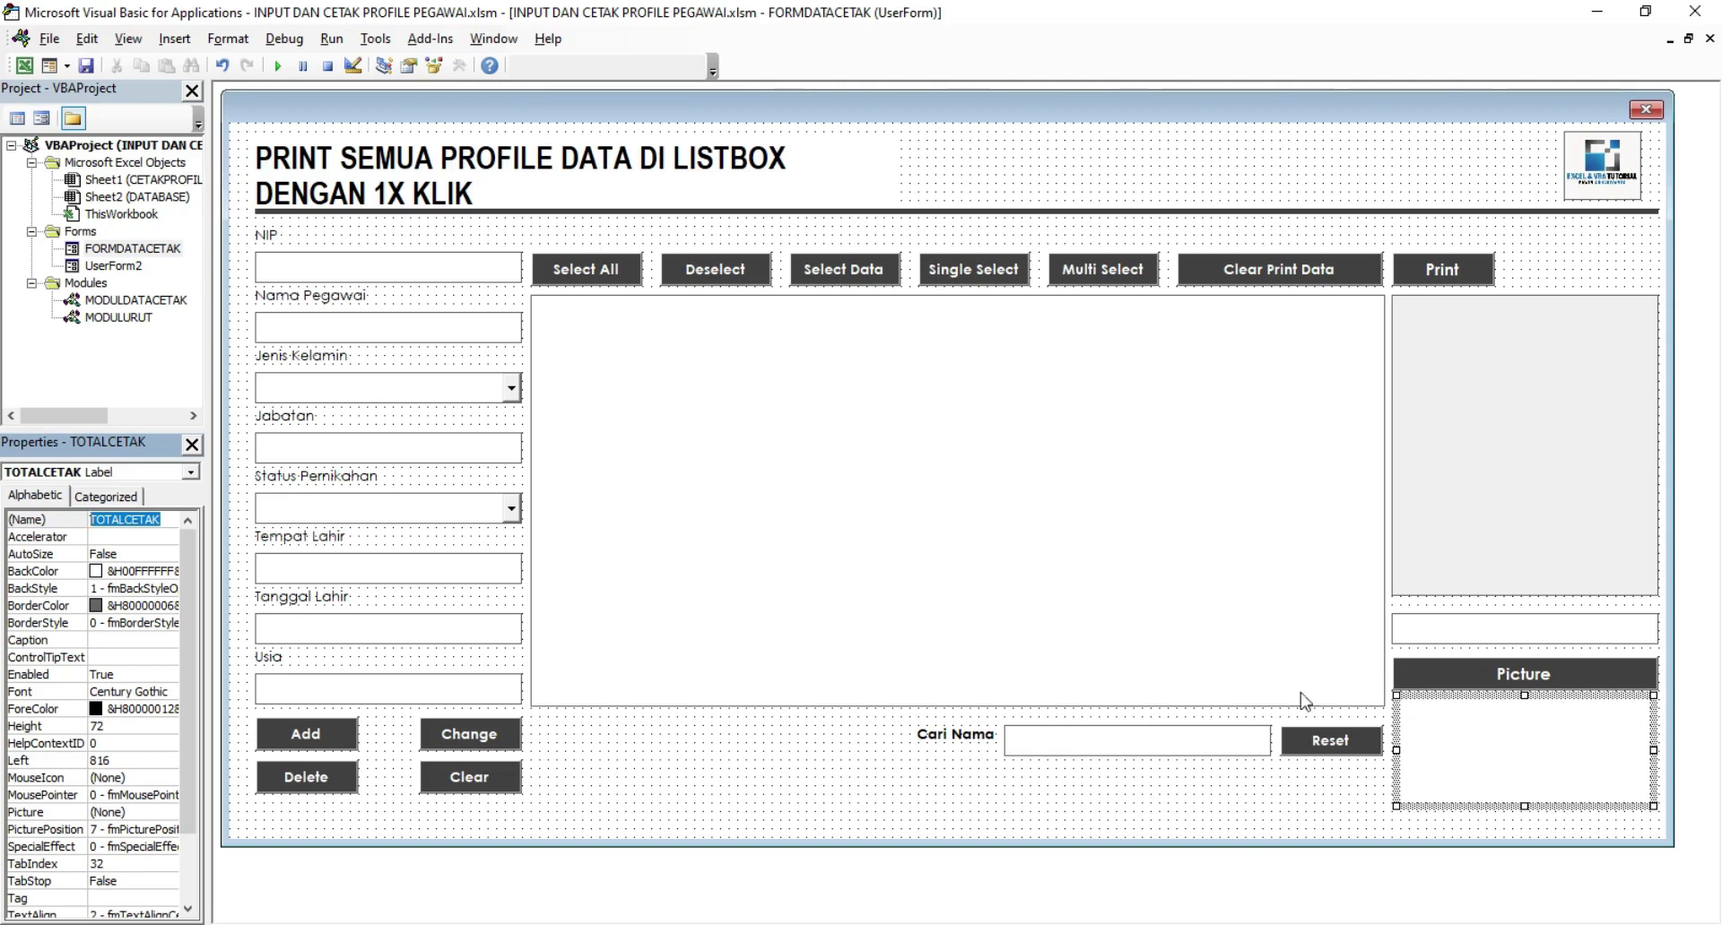
{"action": "left_click", "coordinate": [1320, 752]}
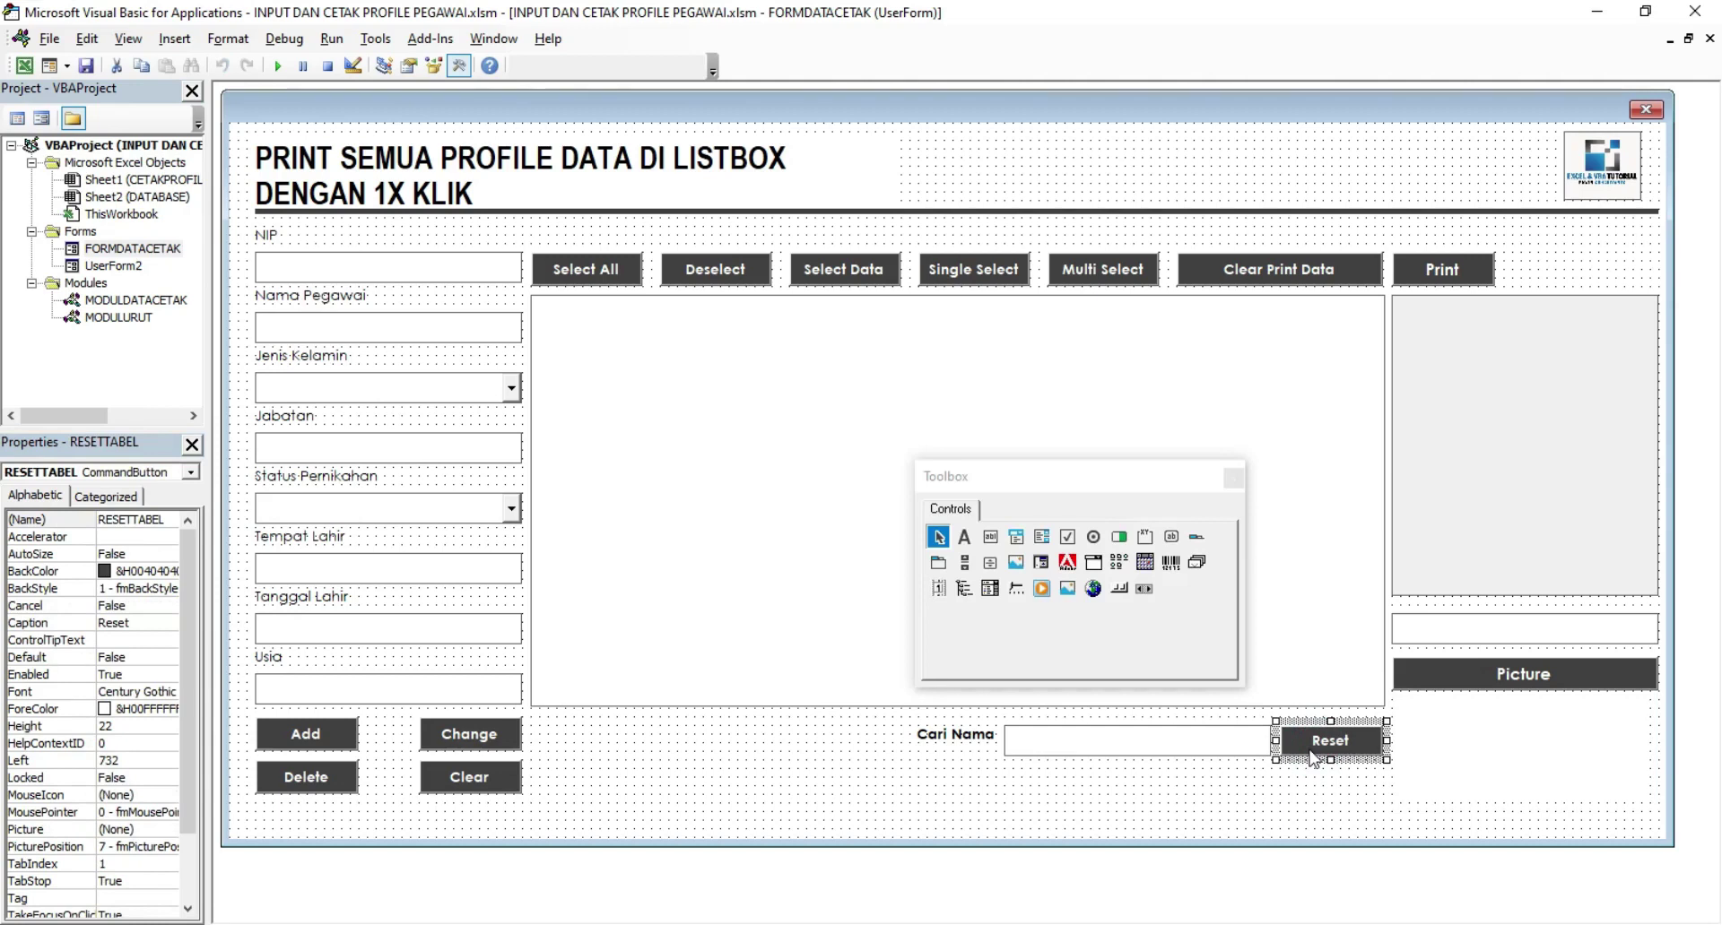
{"action": "left_click", "coordinate": [179, 518]}
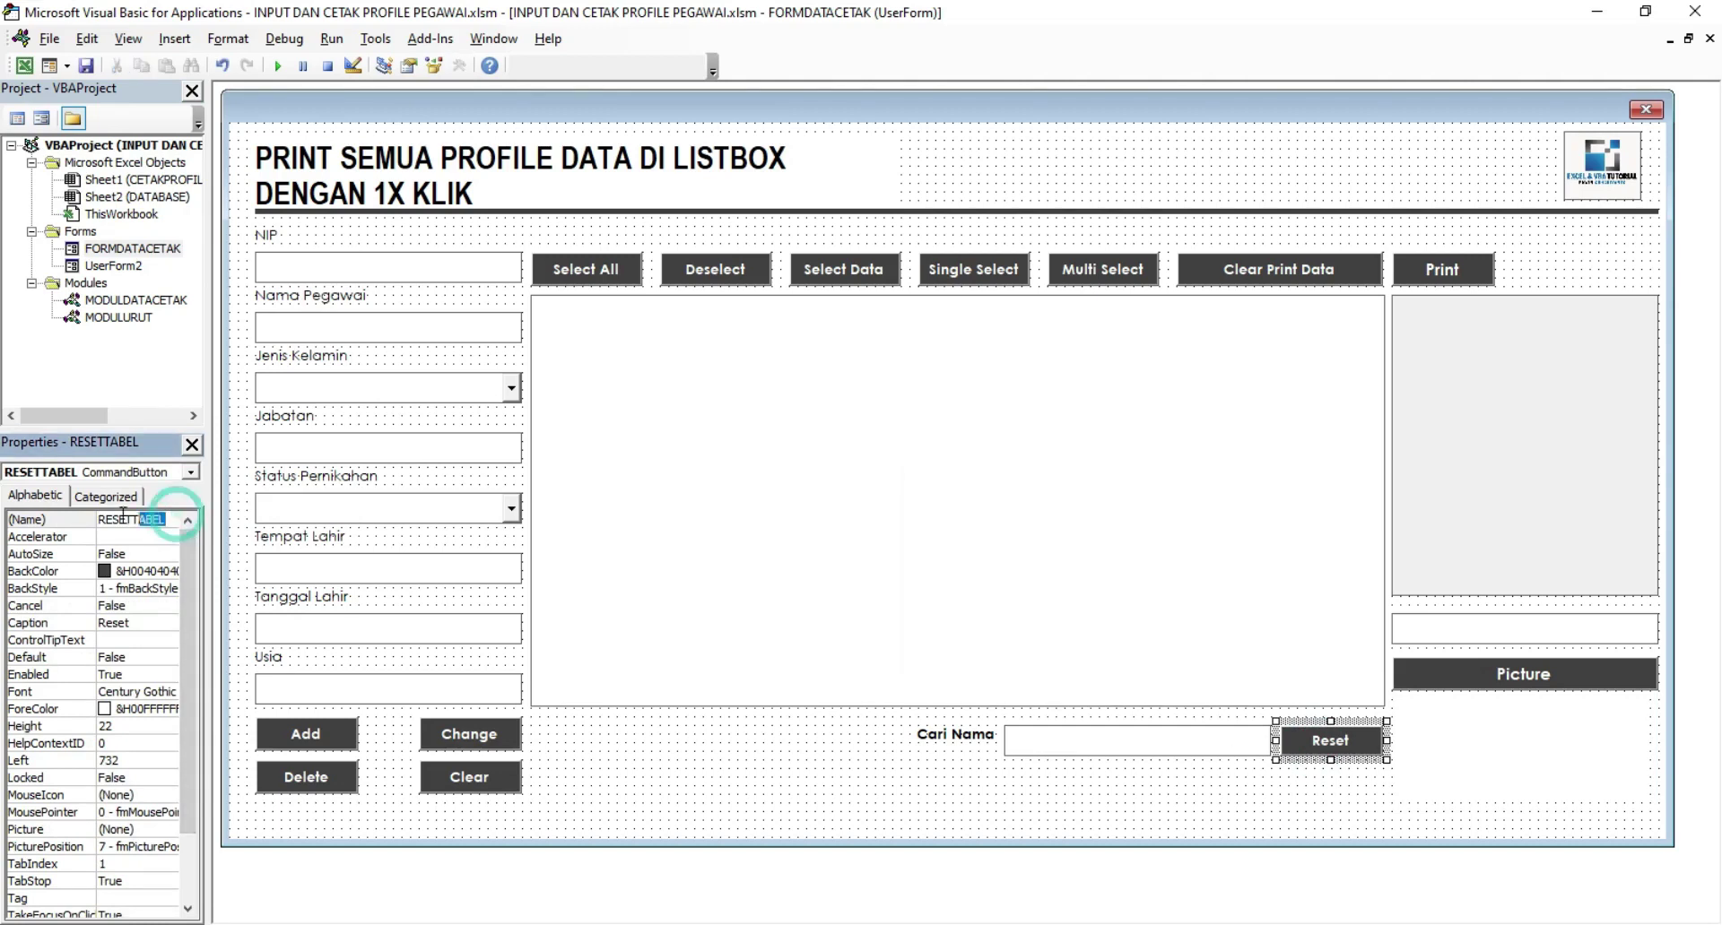
{"action": "left_click", "coordinate": [1355, 800]}
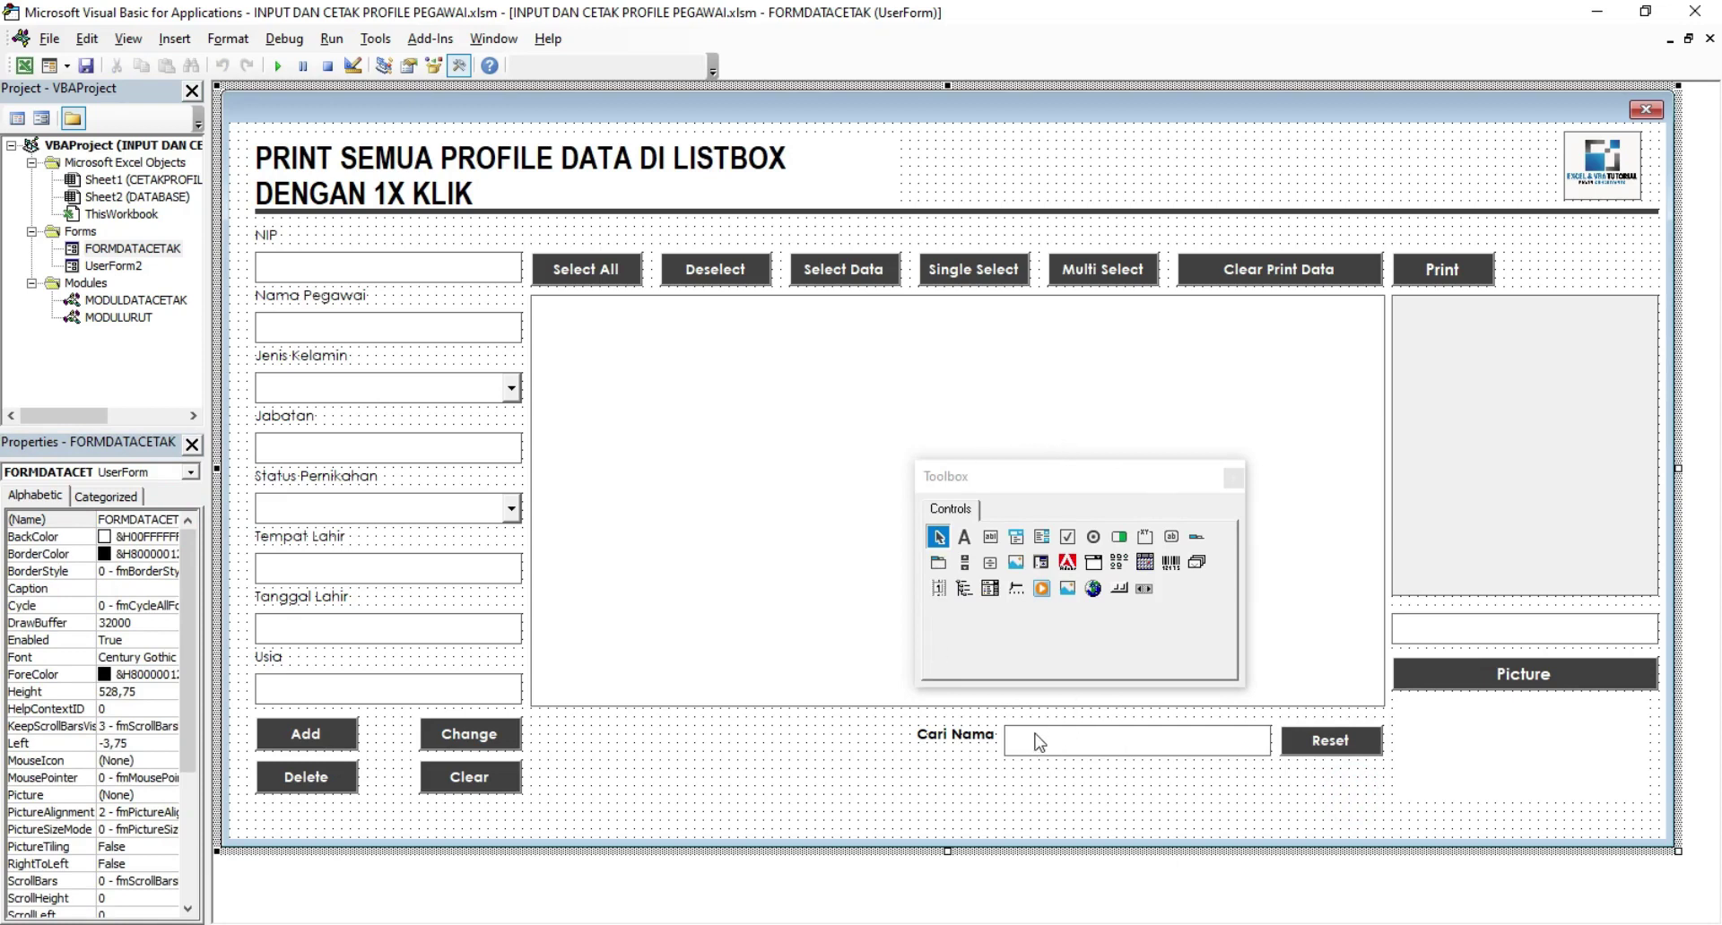
{"action": "left_click", "coordinate": [1144, 752]}
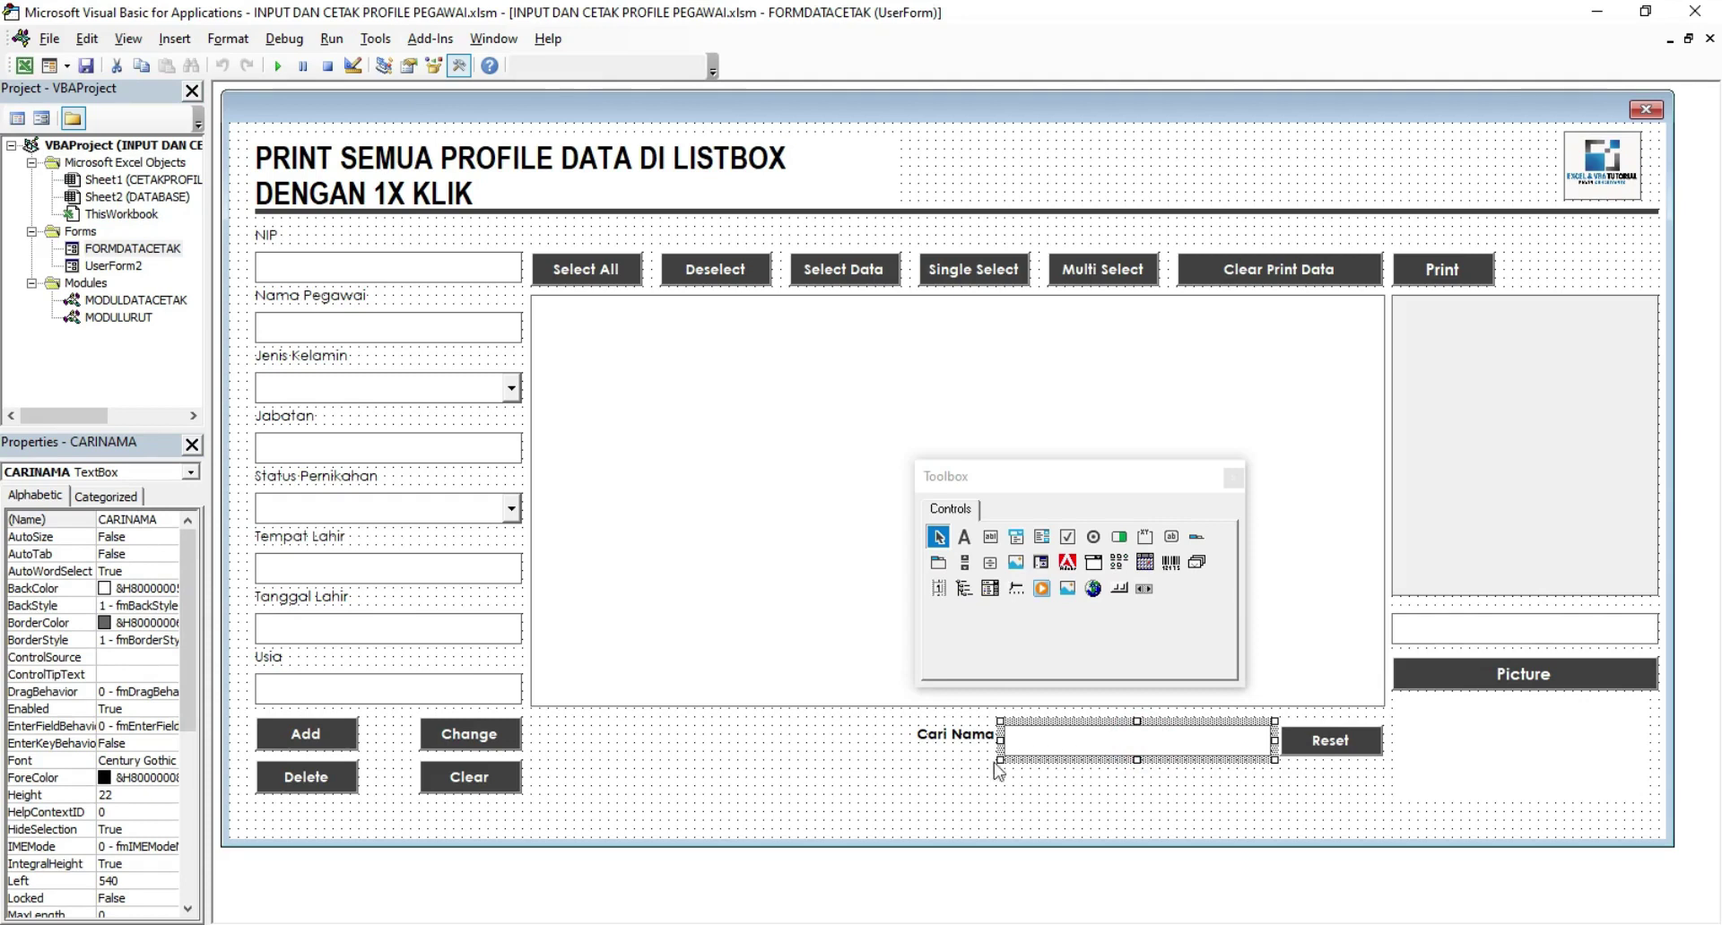
{"action": "left_click", "coordinate": [960, 749]}
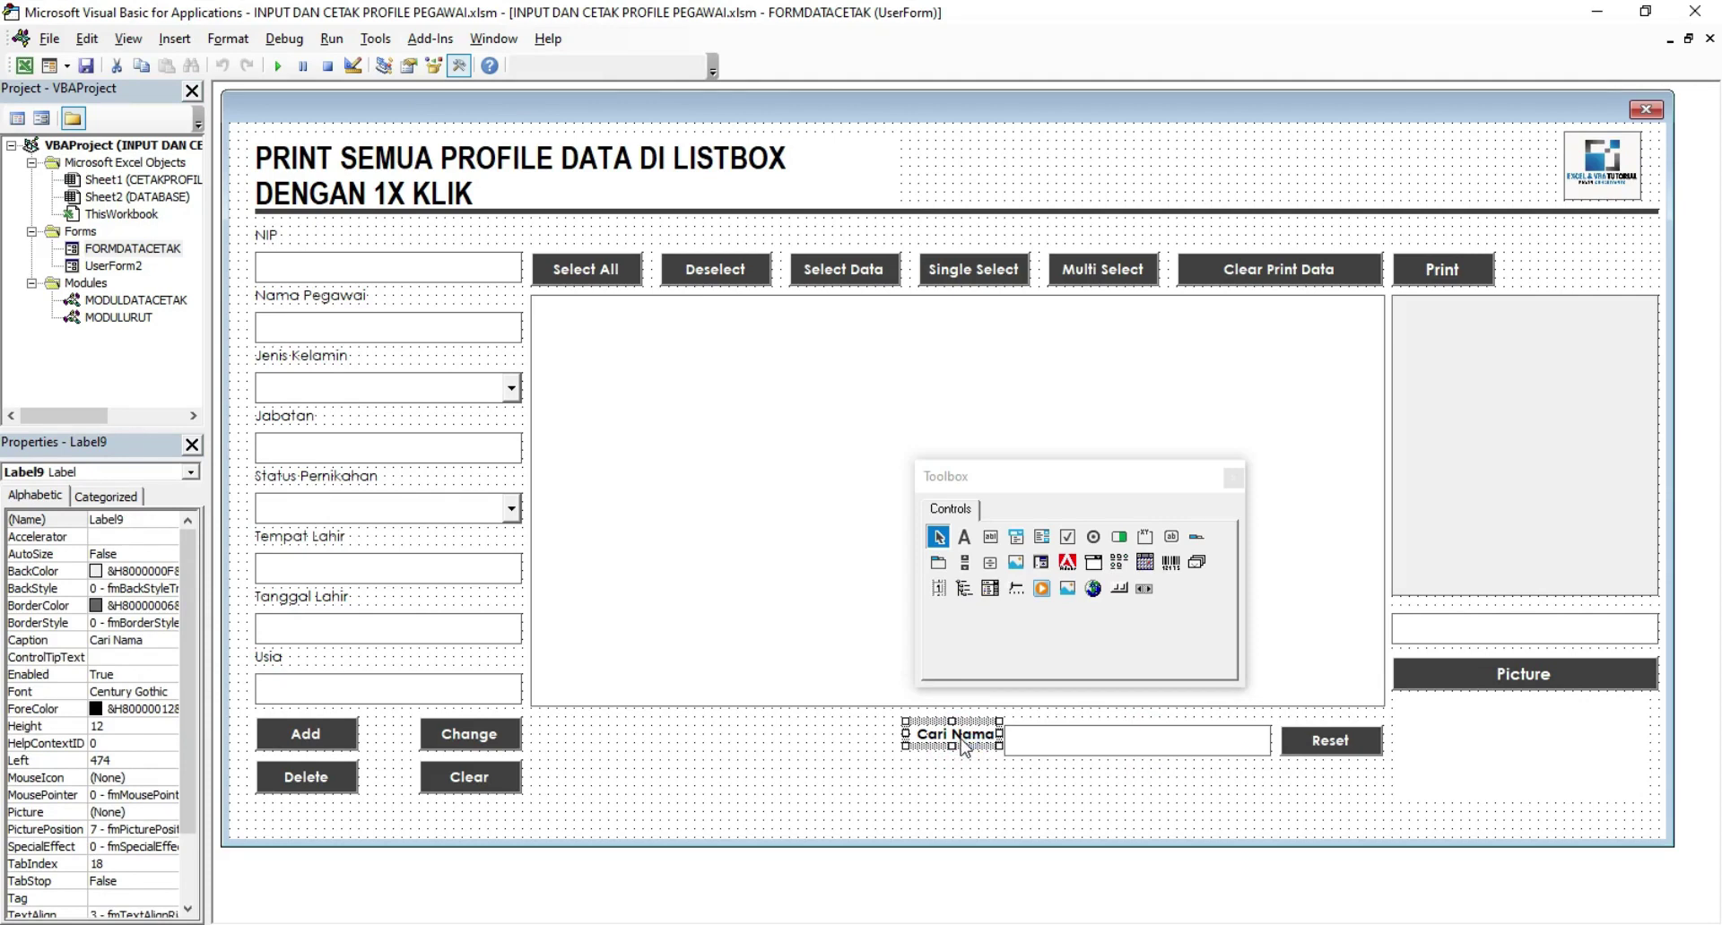
{"action": "left_click_drag", "start_coordinate": [1046, 487], "coordinate": [927, 425]}
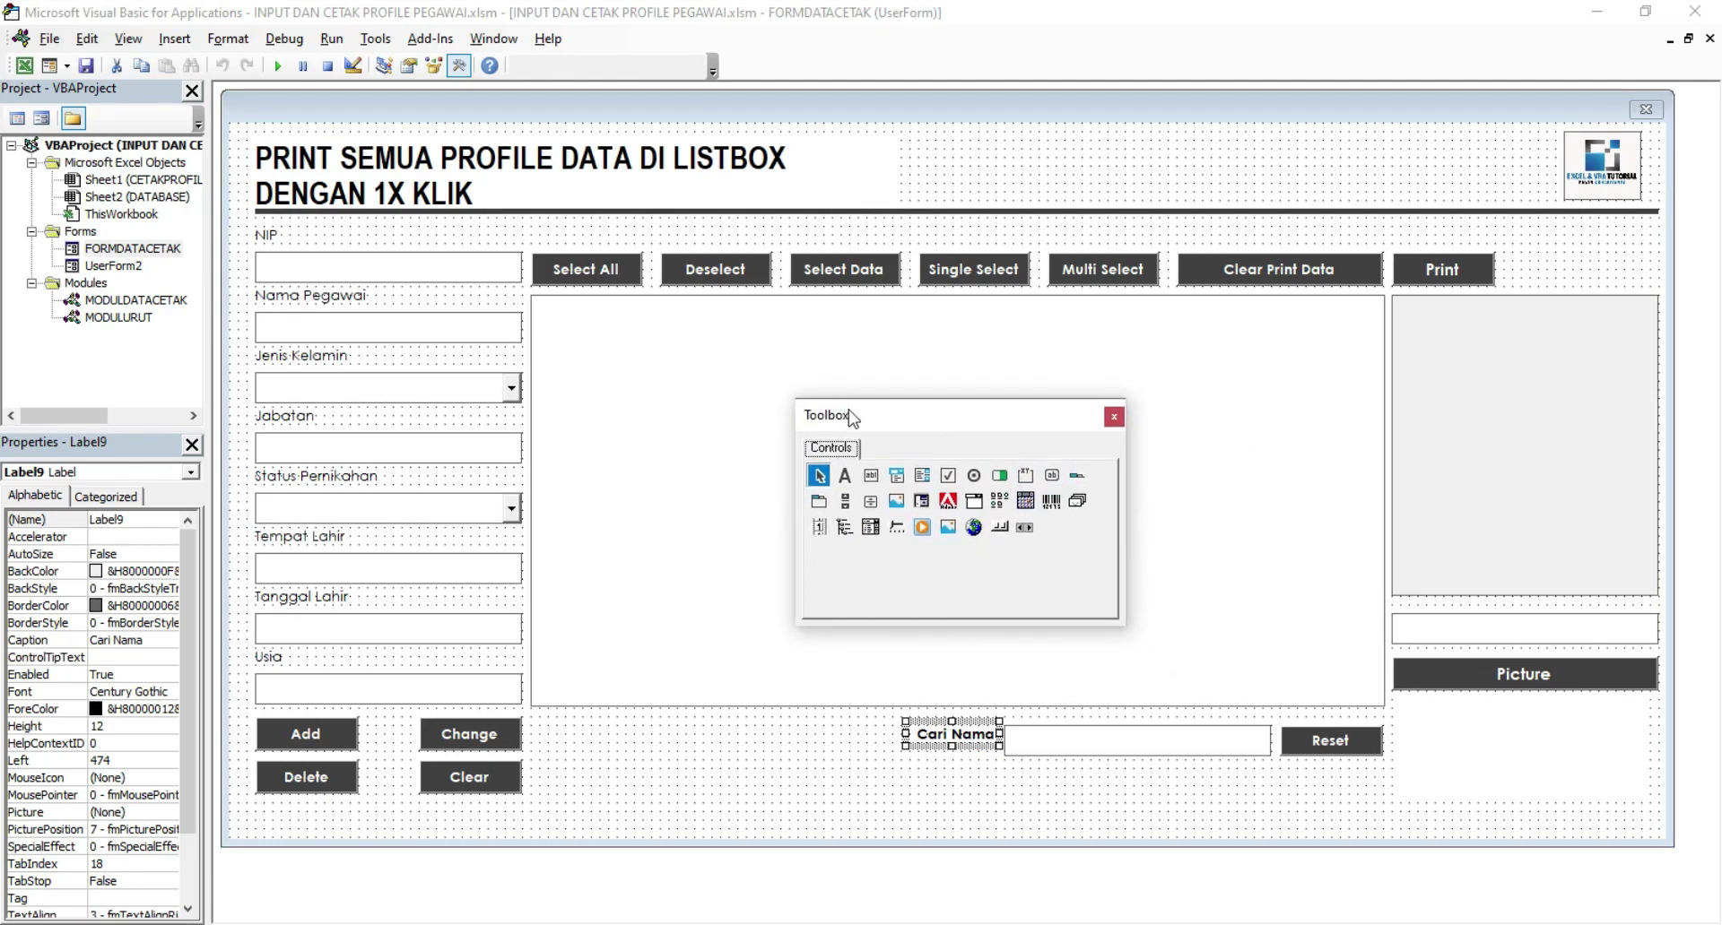
{"action": "left_click_drag", "start_coordinate": [853, 417], "coordinate": [1052, 439]}
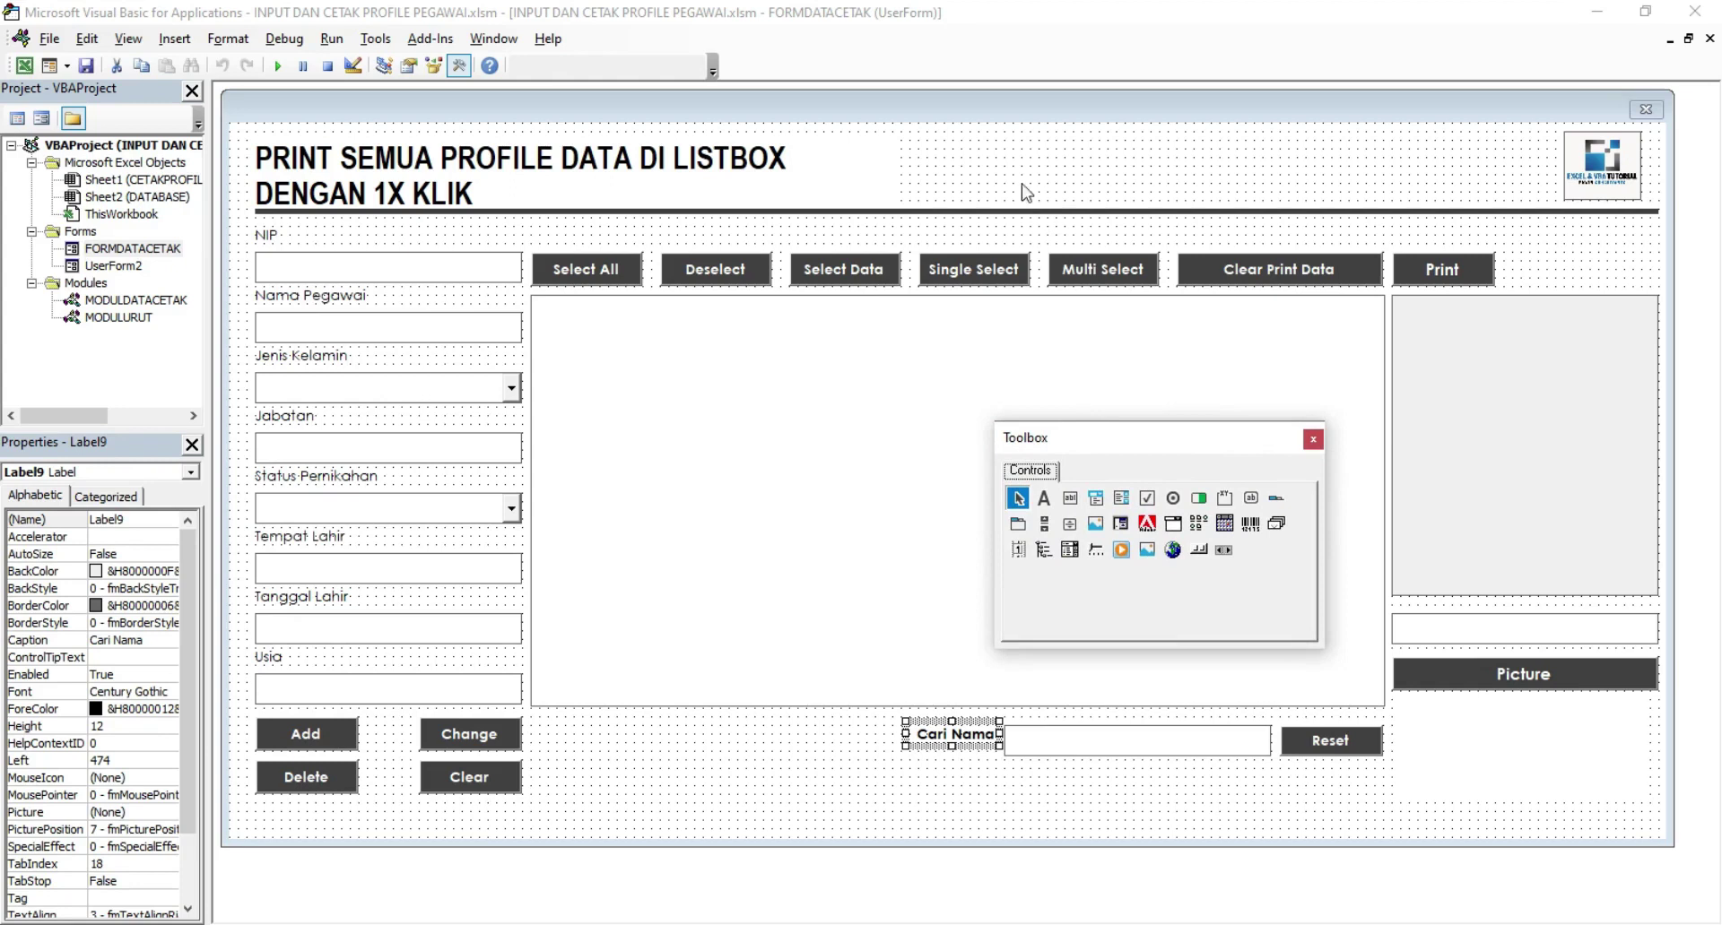
- Open the FORMDATACETAK code, which creates an empty UserForm_Click procedure from the event list
{"action": "double_click", "coordinate": [1091, 162]}
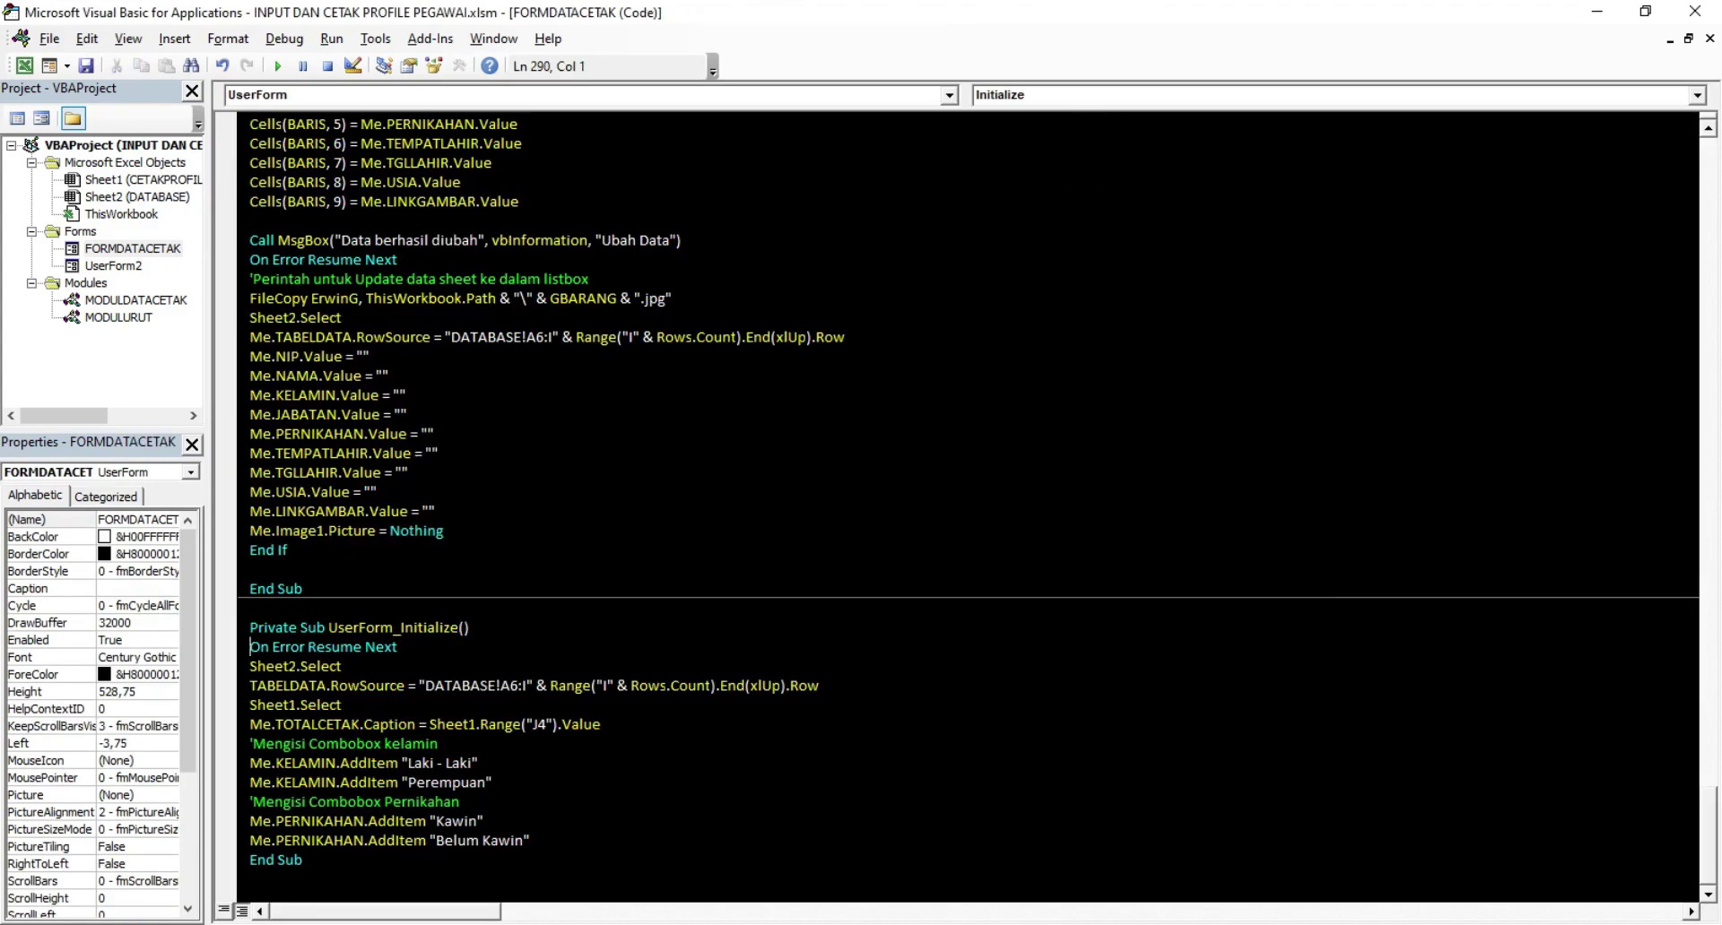
{"action": "left_click", "coordinate": [1157, 94]}
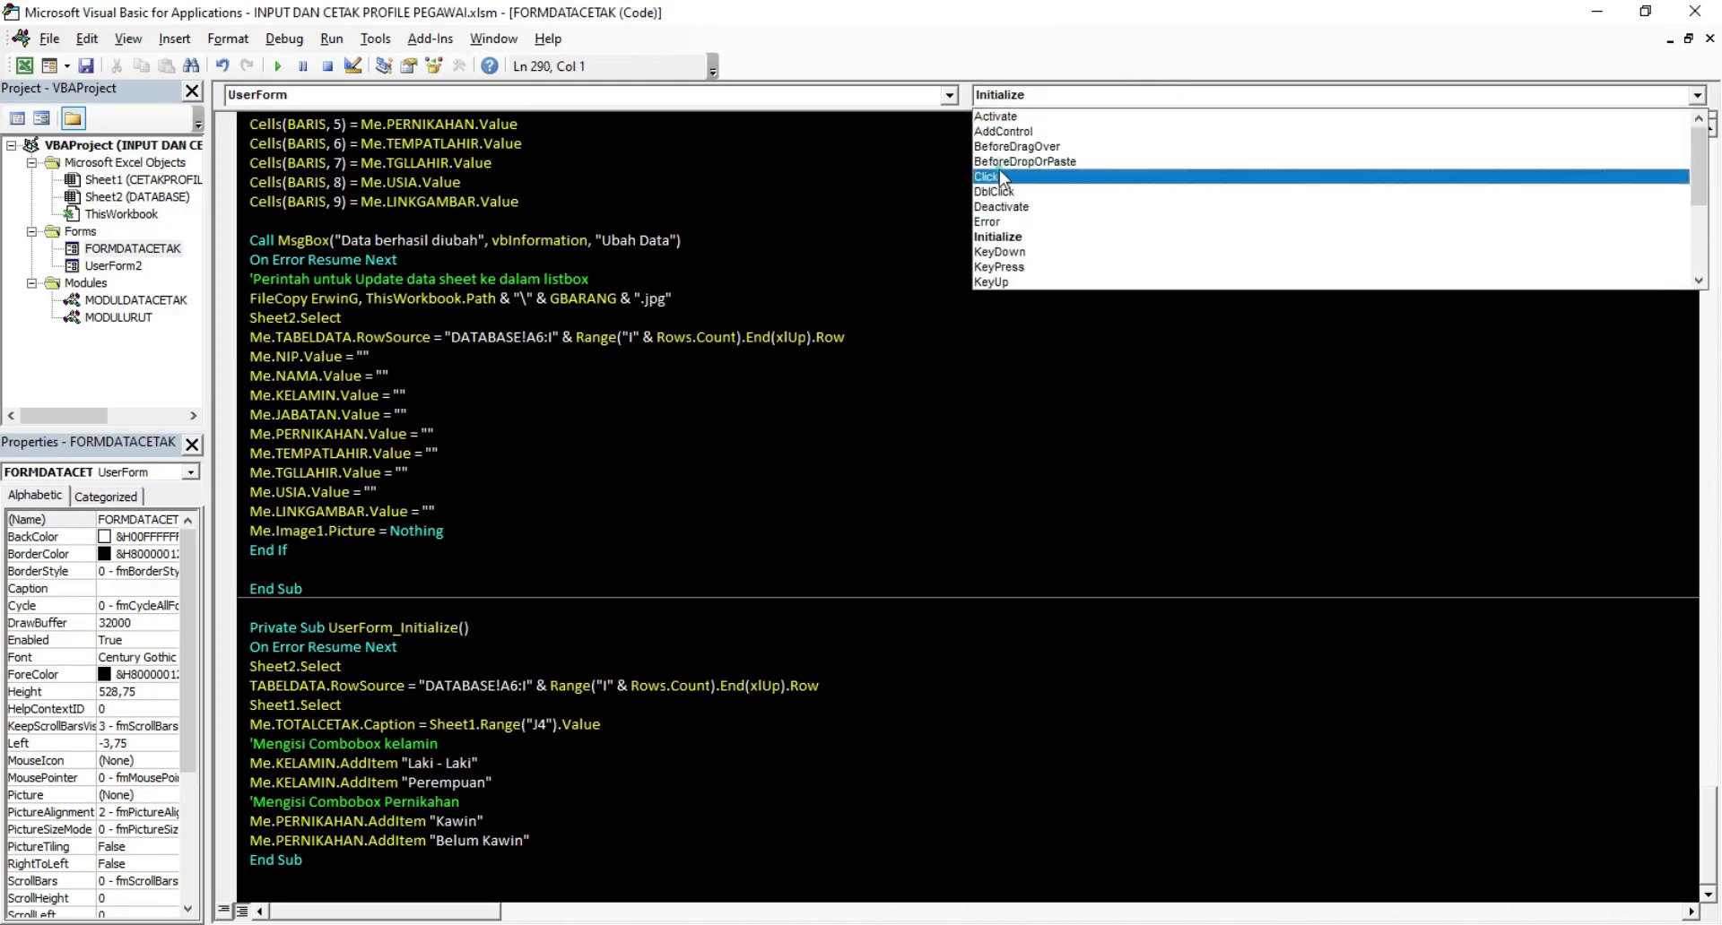
{"action": "left_click", "coordinate": [991, 176]}
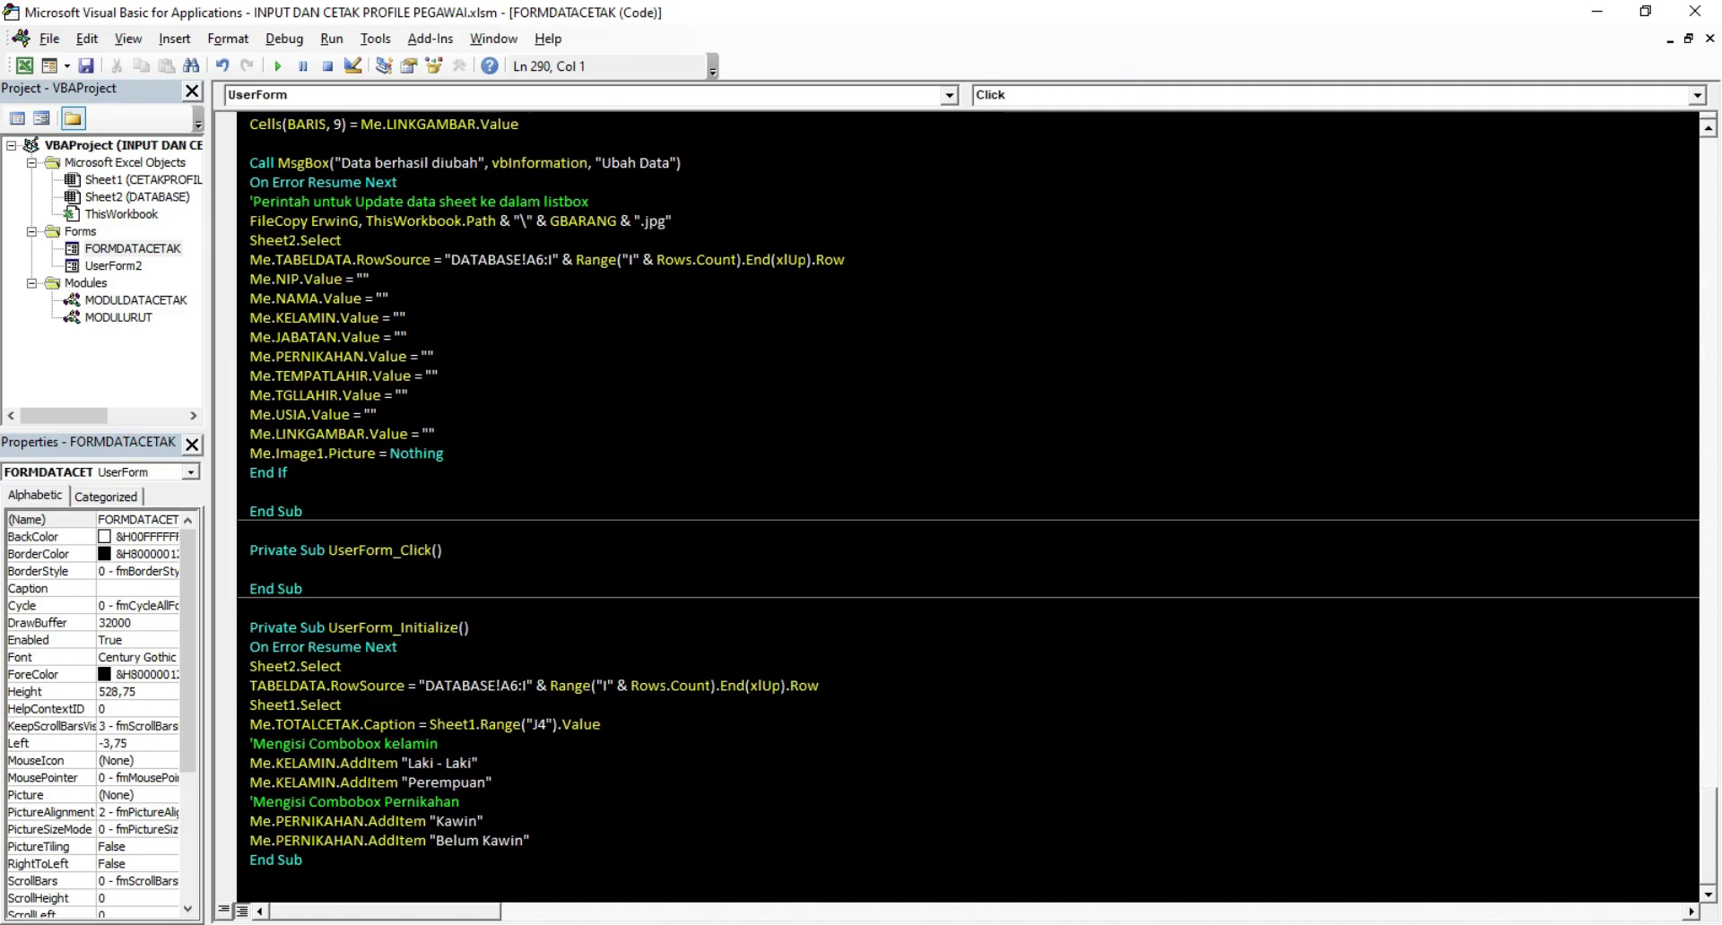
{"action": "double_click", "coordinate": [425, 629]}
{"action": "left_click", "coordinate": [347, 574]}
- Delete the empty UserForm_Click stub above UserForm_Initialize
{"action": "left_click", "coordinate": [1077, 100]}
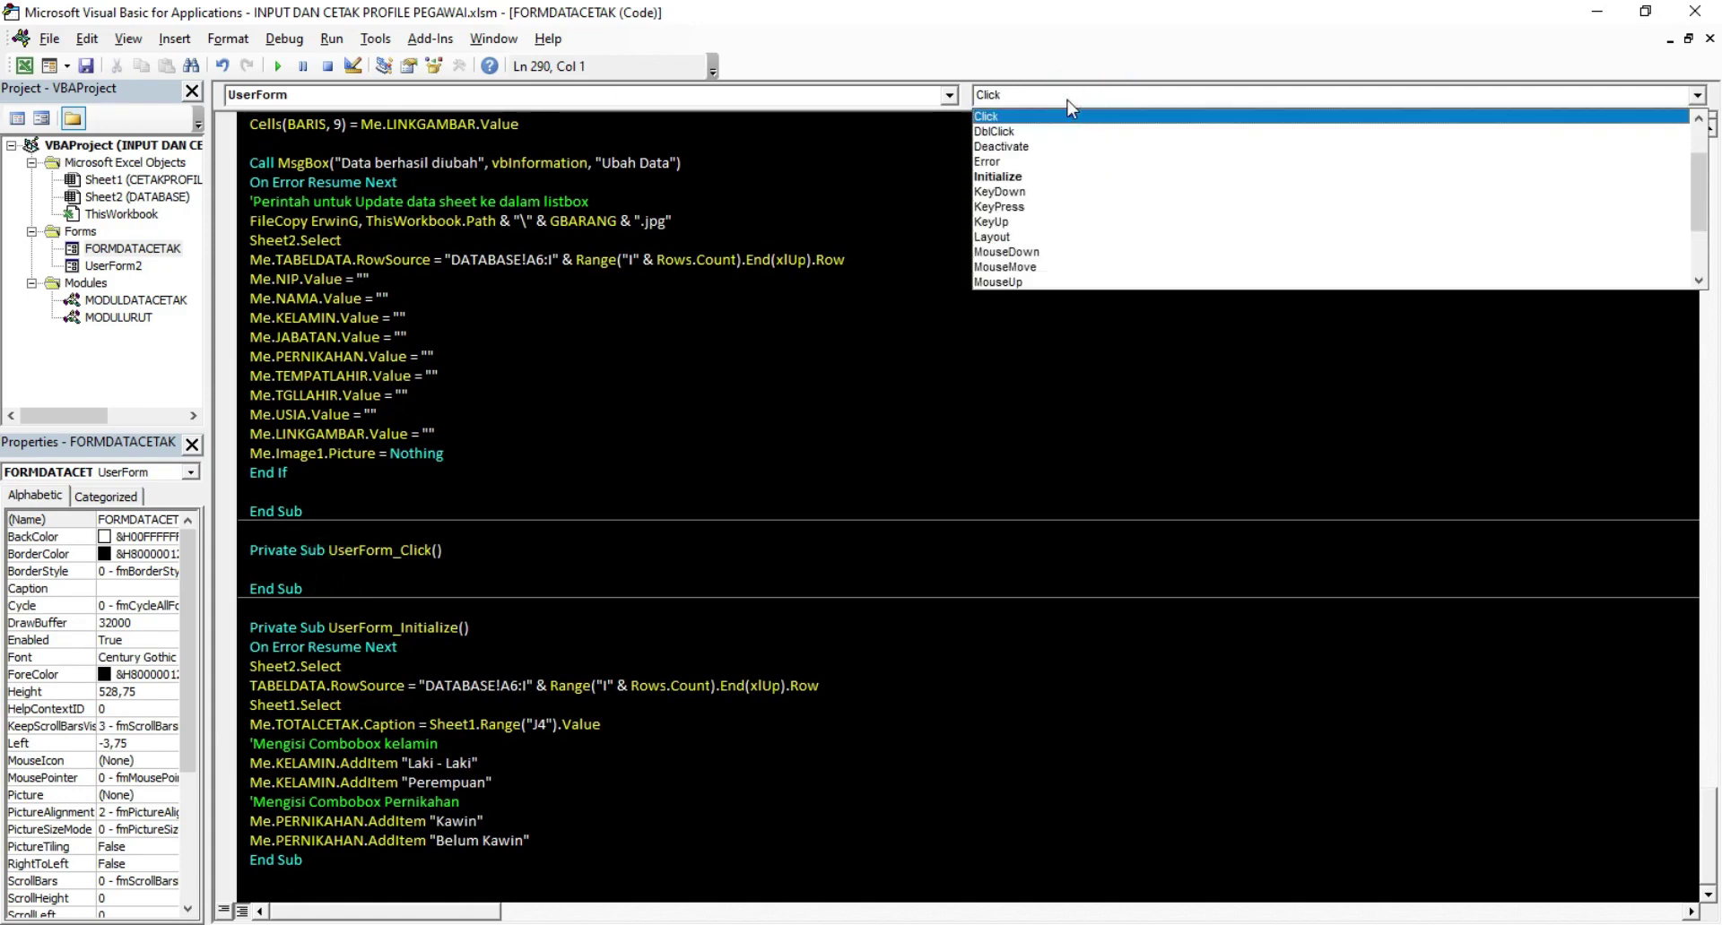
{"action": "left_click", "coordinate": [1002, 178]}
{"action": "left_click_drag", "start_coordinate": [323, 590], "coordinate": [250, 548]}
{"action": "key", "text": "shift+Up"}
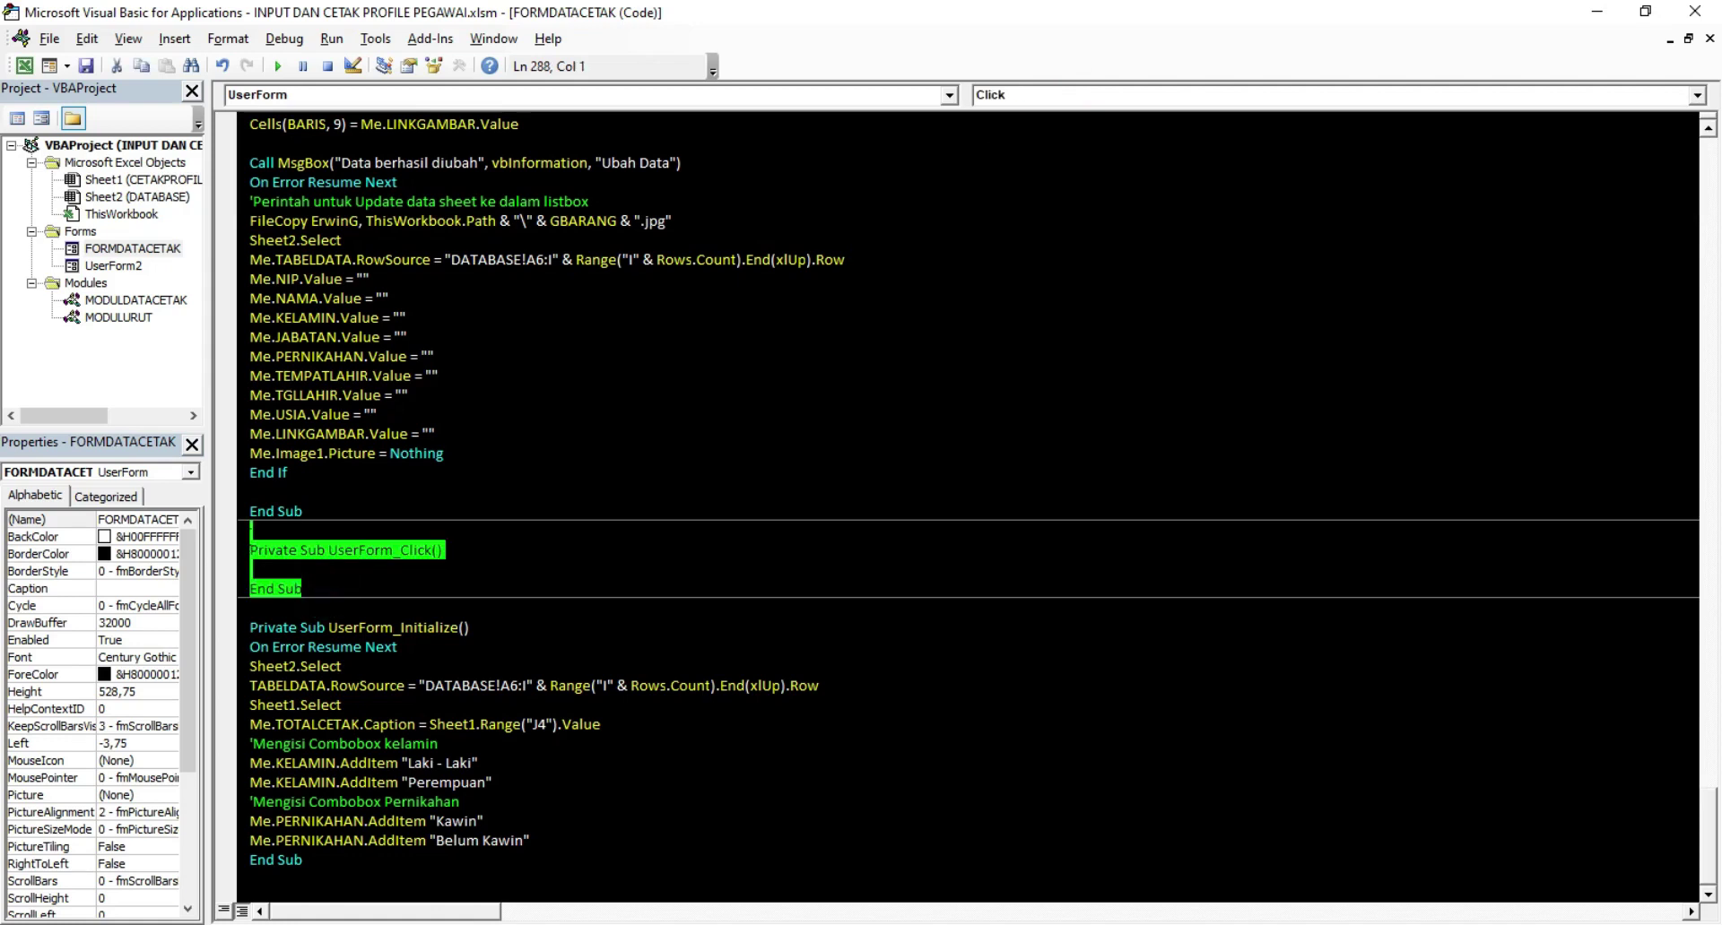
{"action": "key", "text": "Delete"}
{"action": "key", "text": "Delete"}
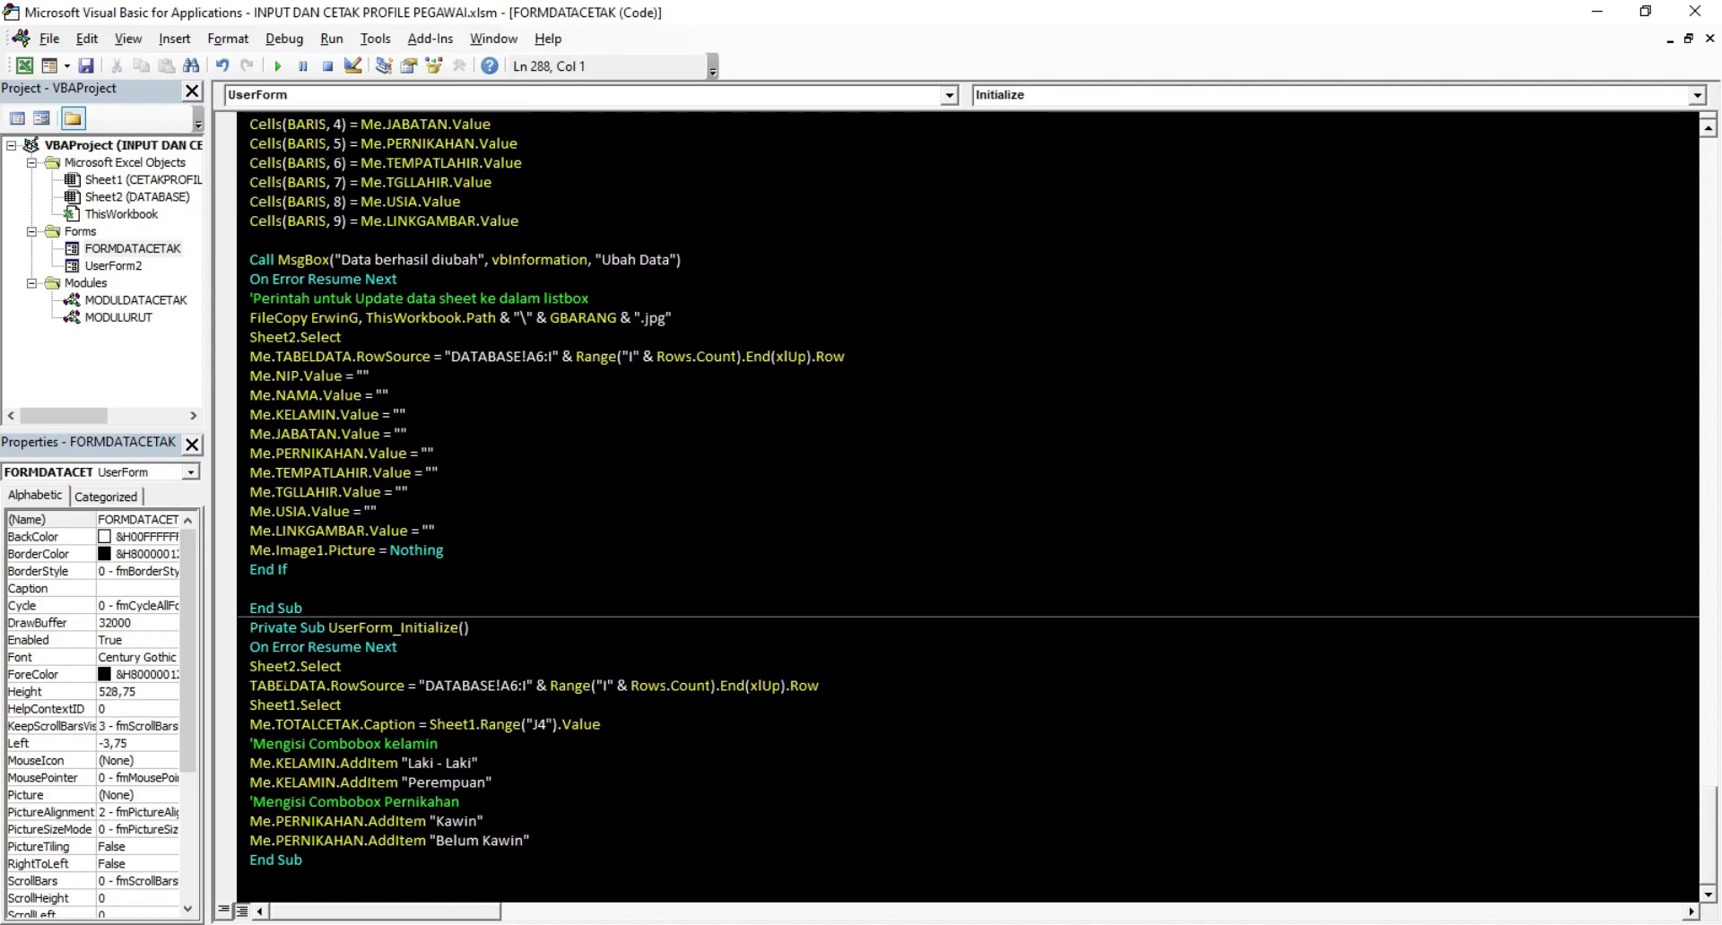
- Review UserForm_Initialize's RowSource line referencing DATABASE and TABELDATA
{"action": "left_click_drag", "start_coordinate": [234, 647], "coordinate": [298, 844]}
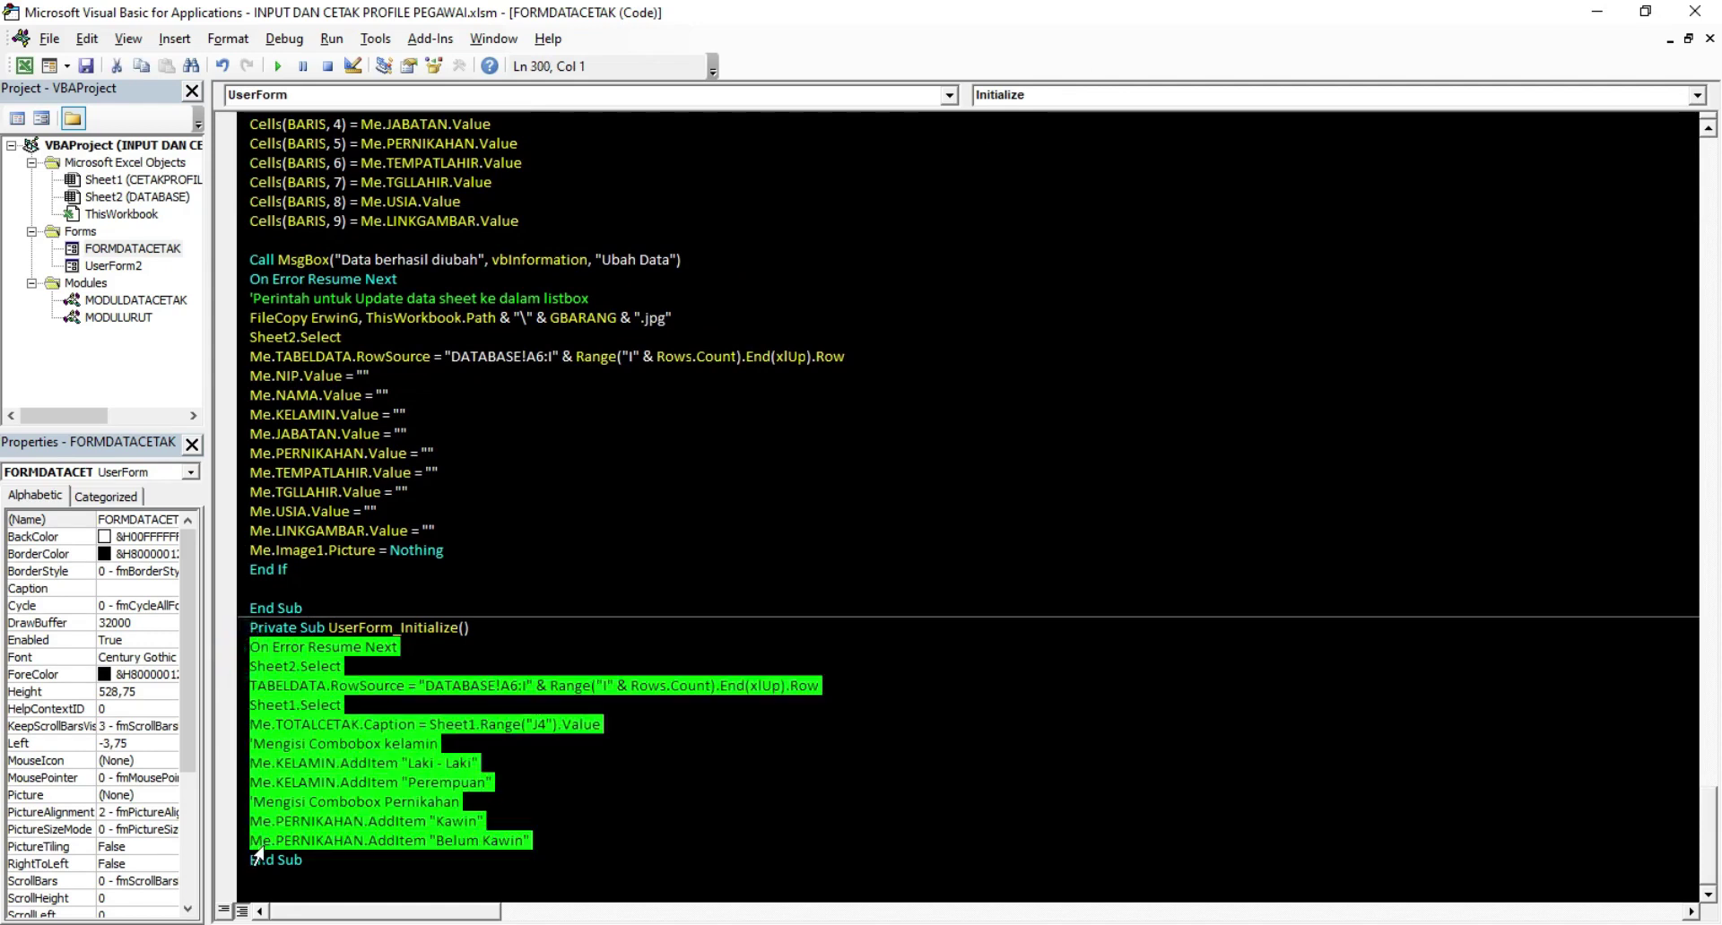
{"action": "left_click", "coordinate": [480, 763]}
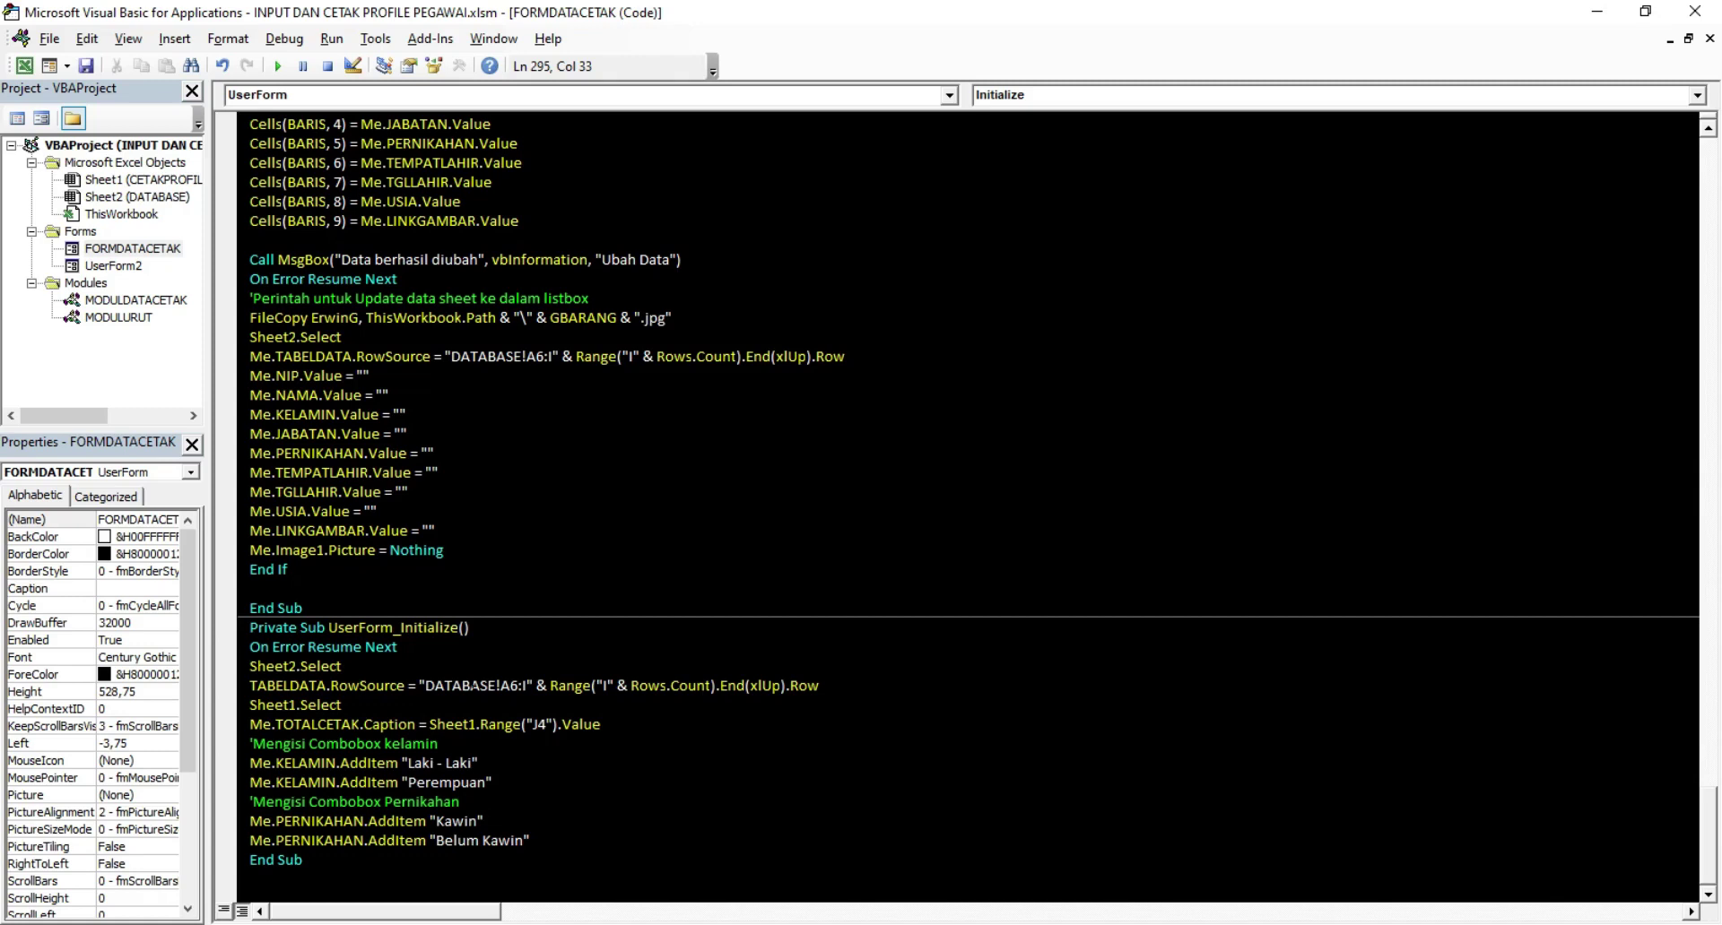
{"action": "double_click", "coordinate": [458, 685]}
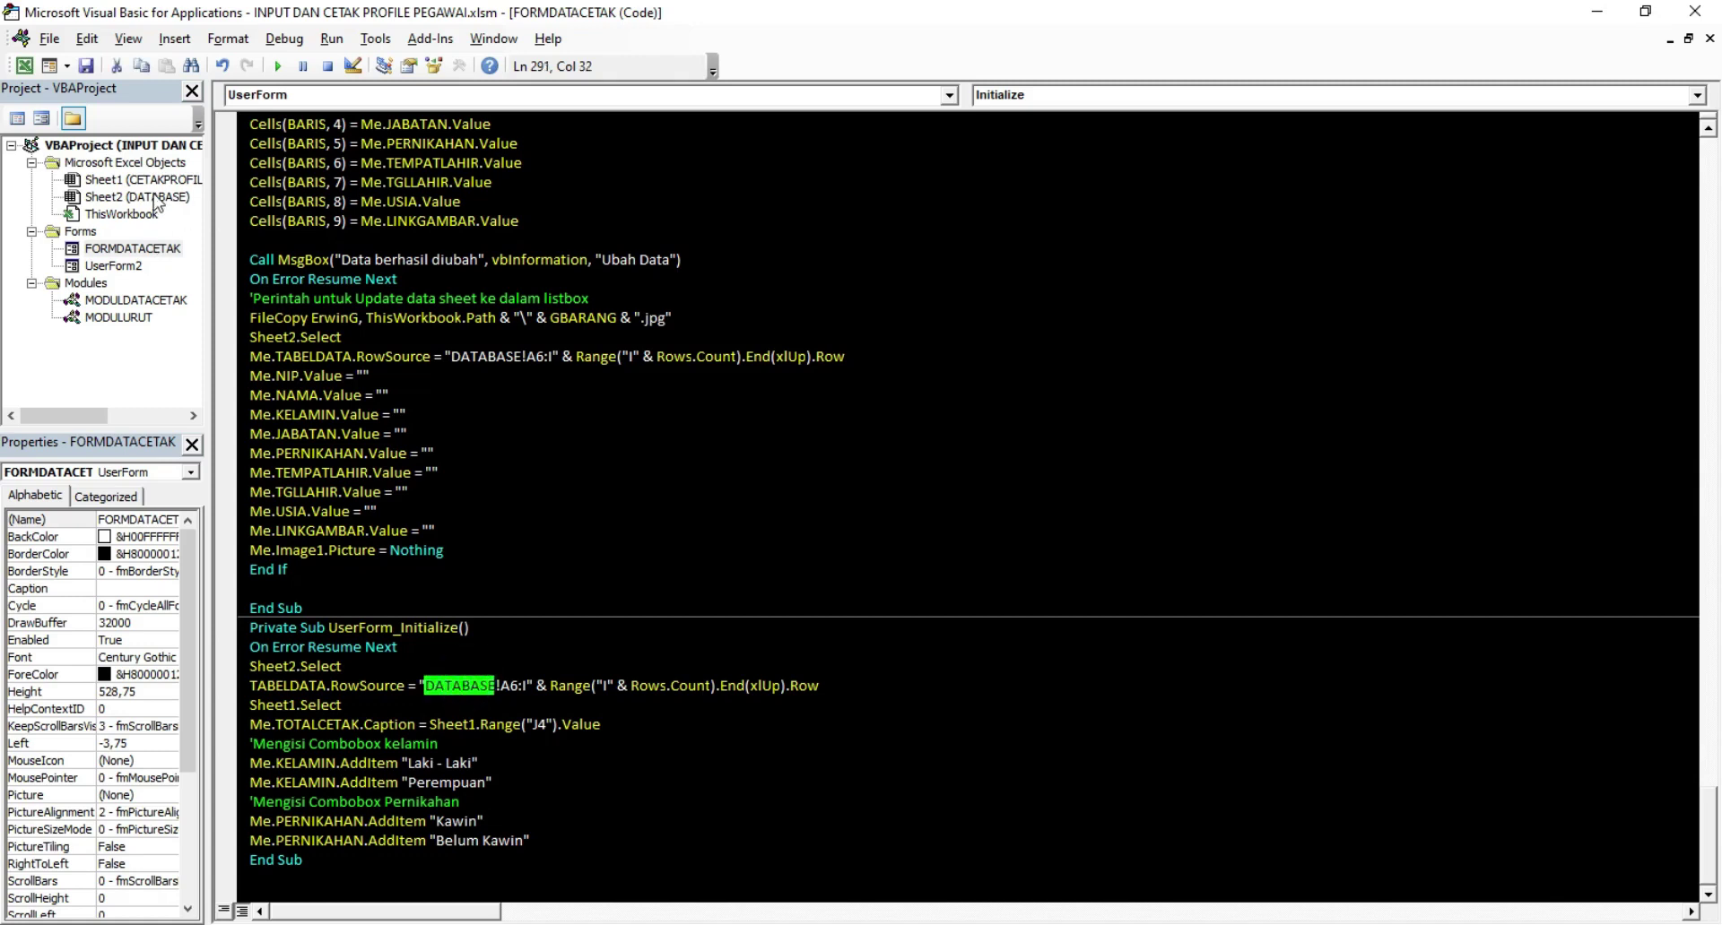
{"action": "double_click", "coordinate": [286, 685]}
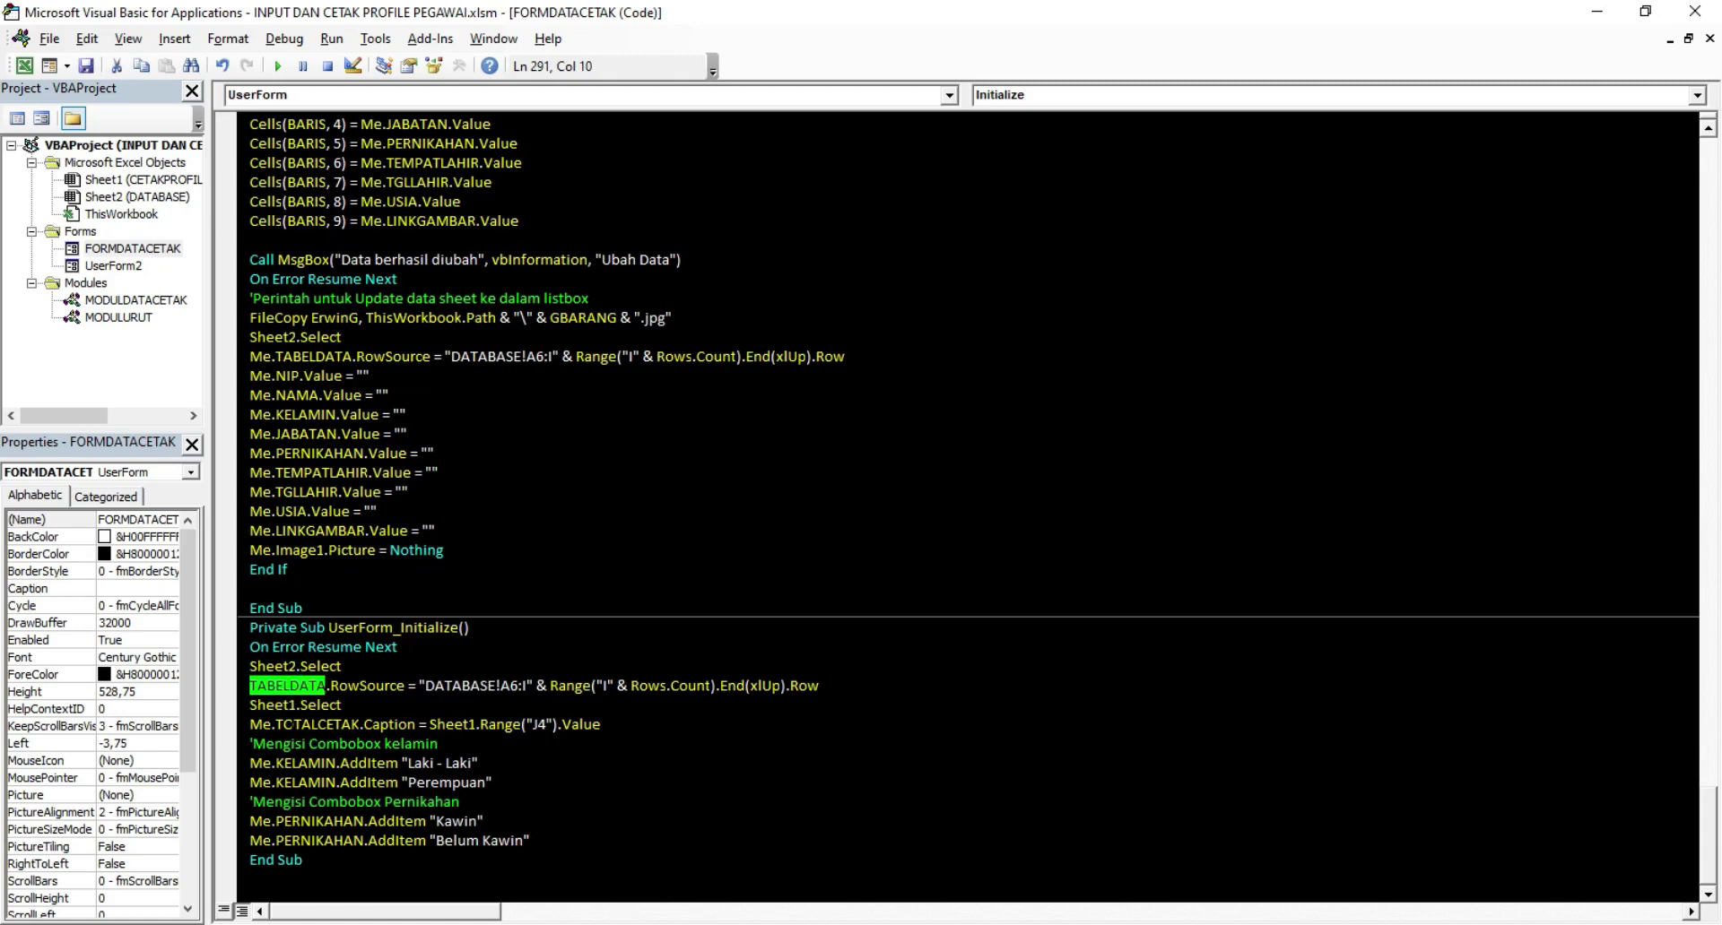
{"action": "double_click", "coordinate": [133, 249]}
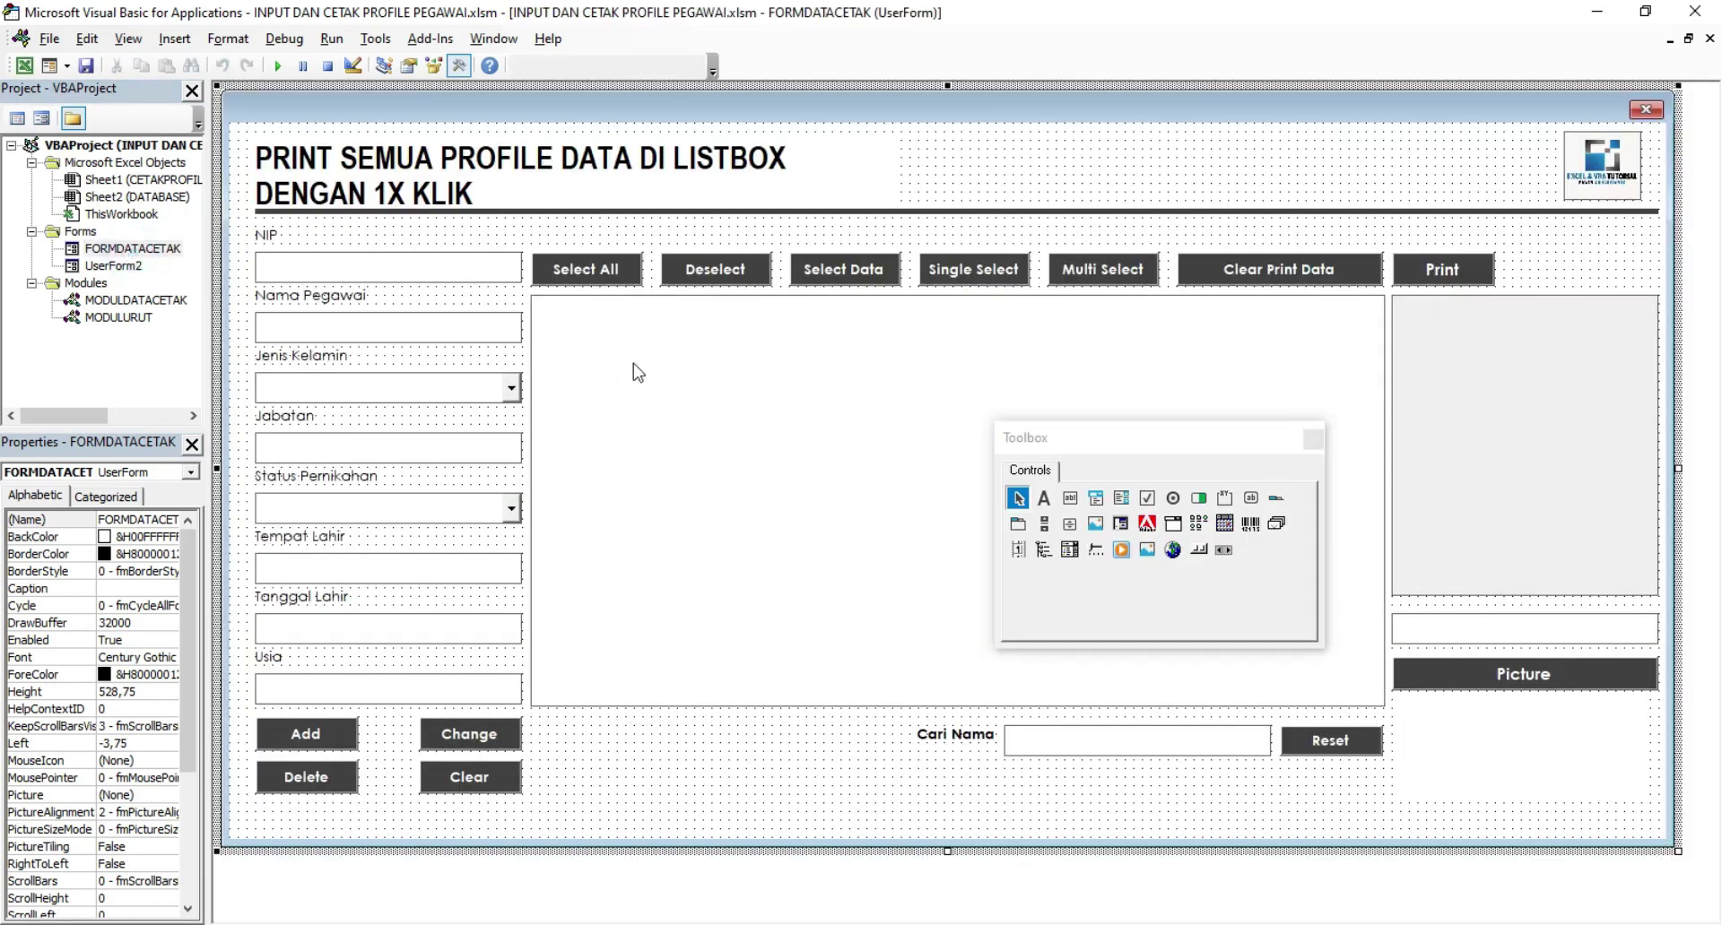
{"action": "left_click", "coordinate": [665, 387]}
{"action": "double_click", "coordinate": [1015, 153]}
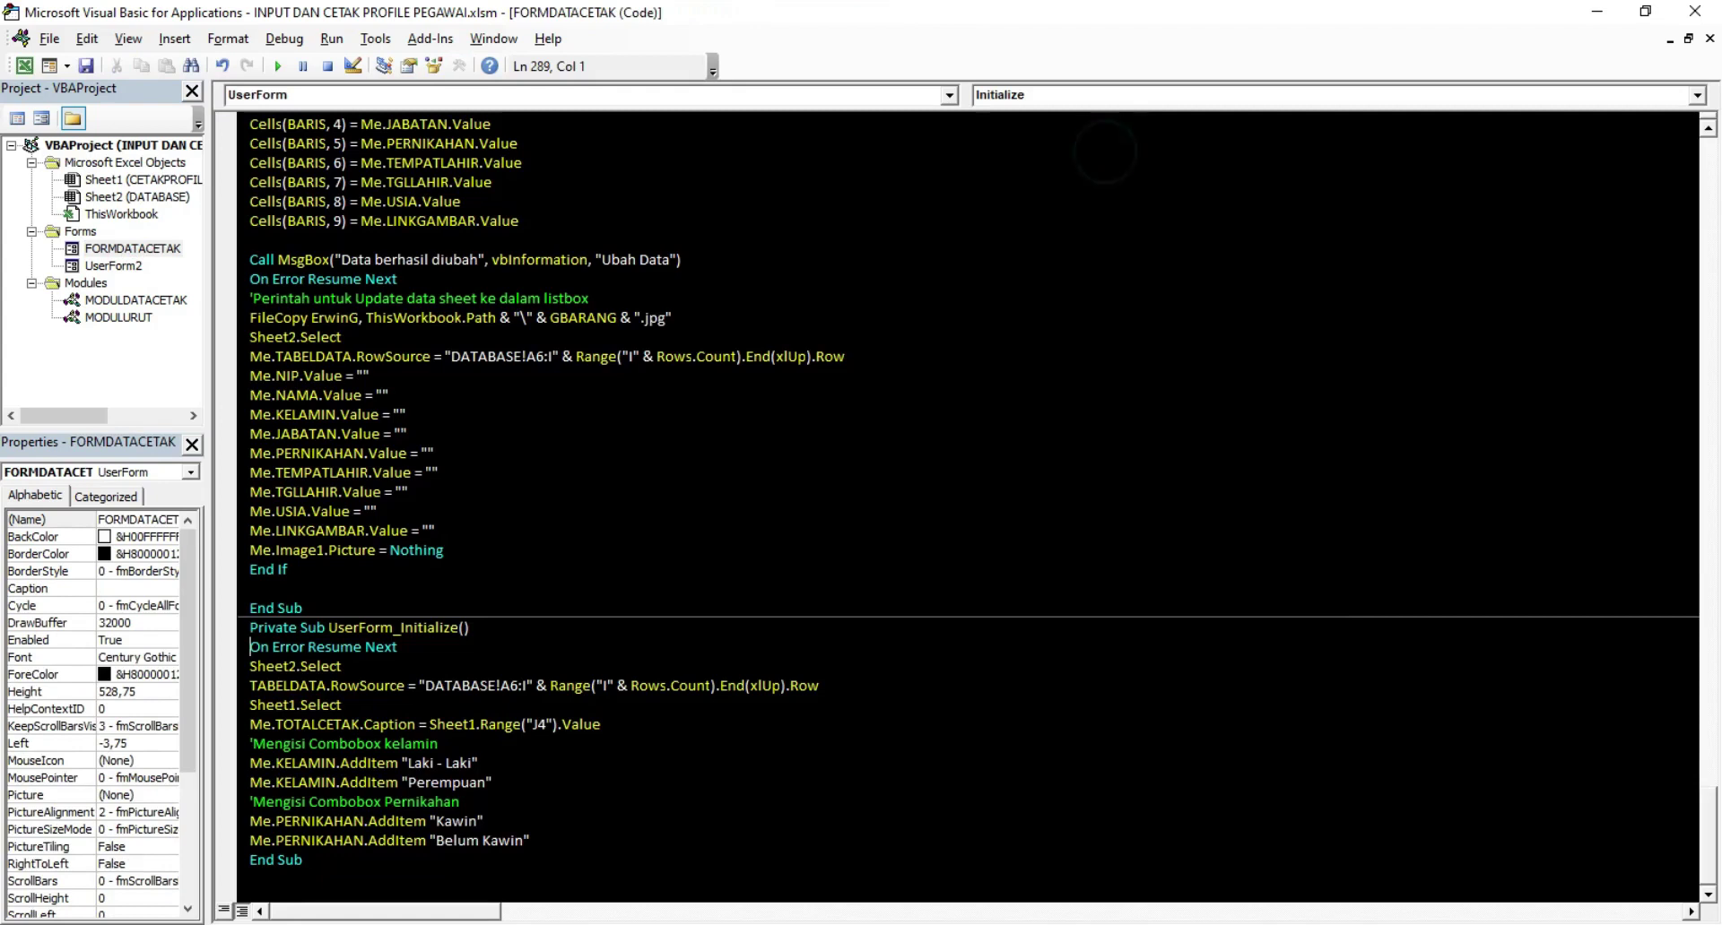
- Match the TOTALCETAK reference in the code to the TOTALCETAK label on the form
{"action": "double_click", "coordinate": [319, 724]}
{"action": "double_click", "coordinate": [154, 248]}
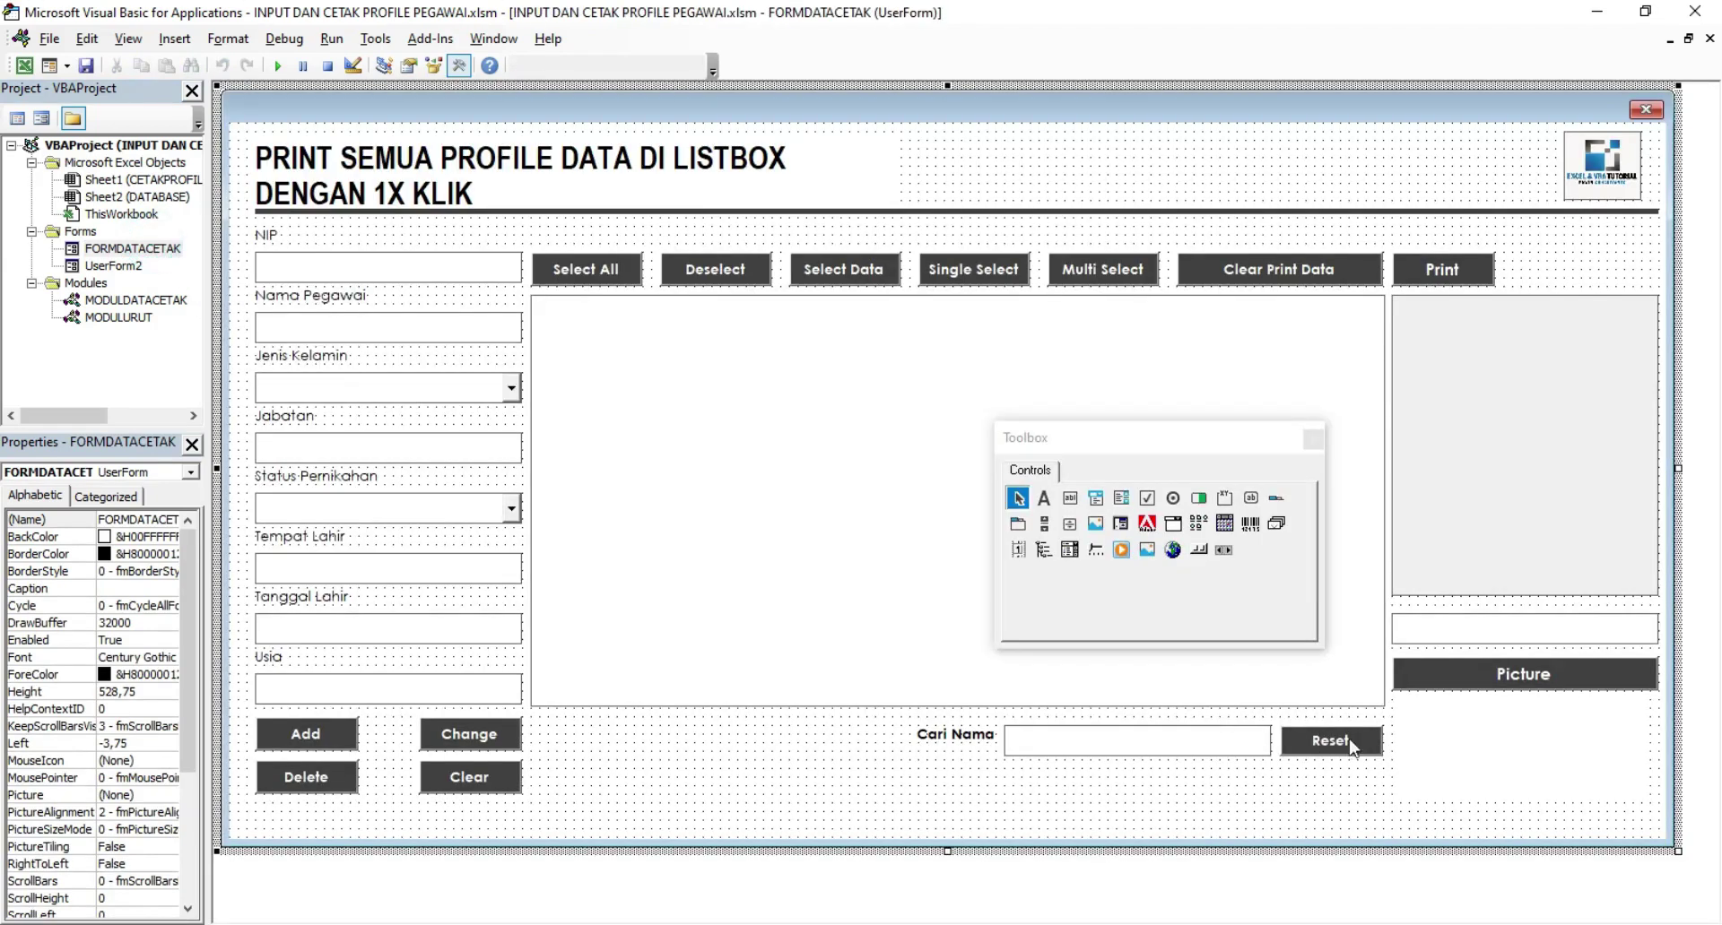
{"action": "left_click", "coordinate": [1471, 744]}
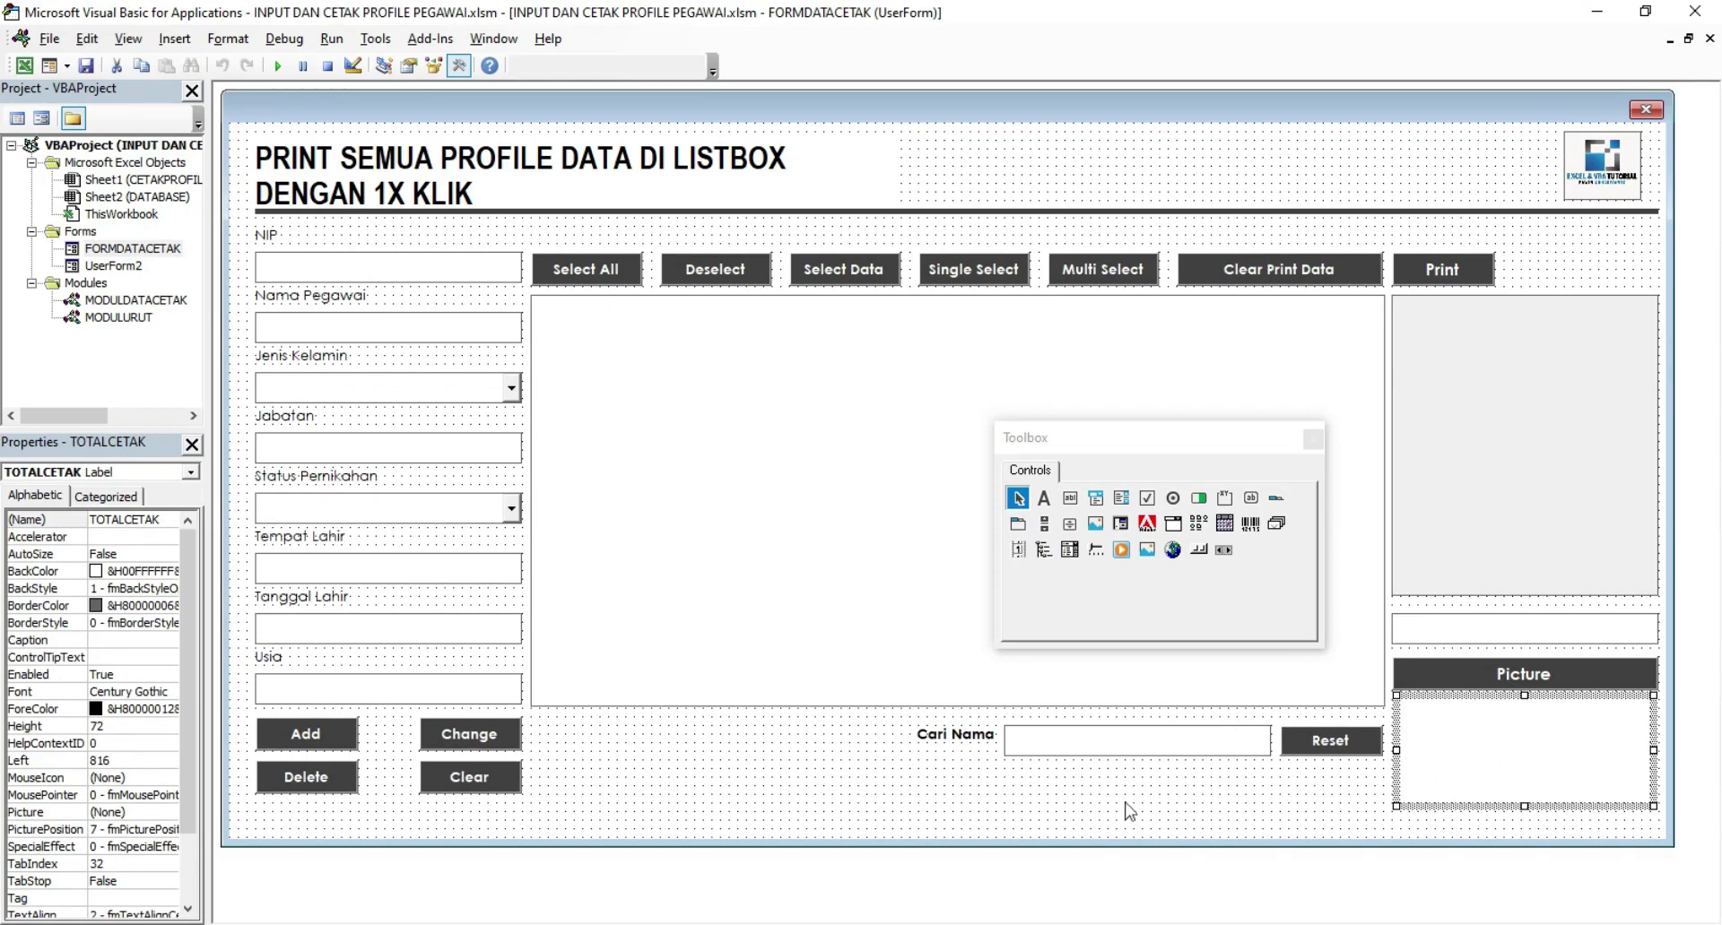
{"action": "double_click", "coordinate": [1062, 807]}
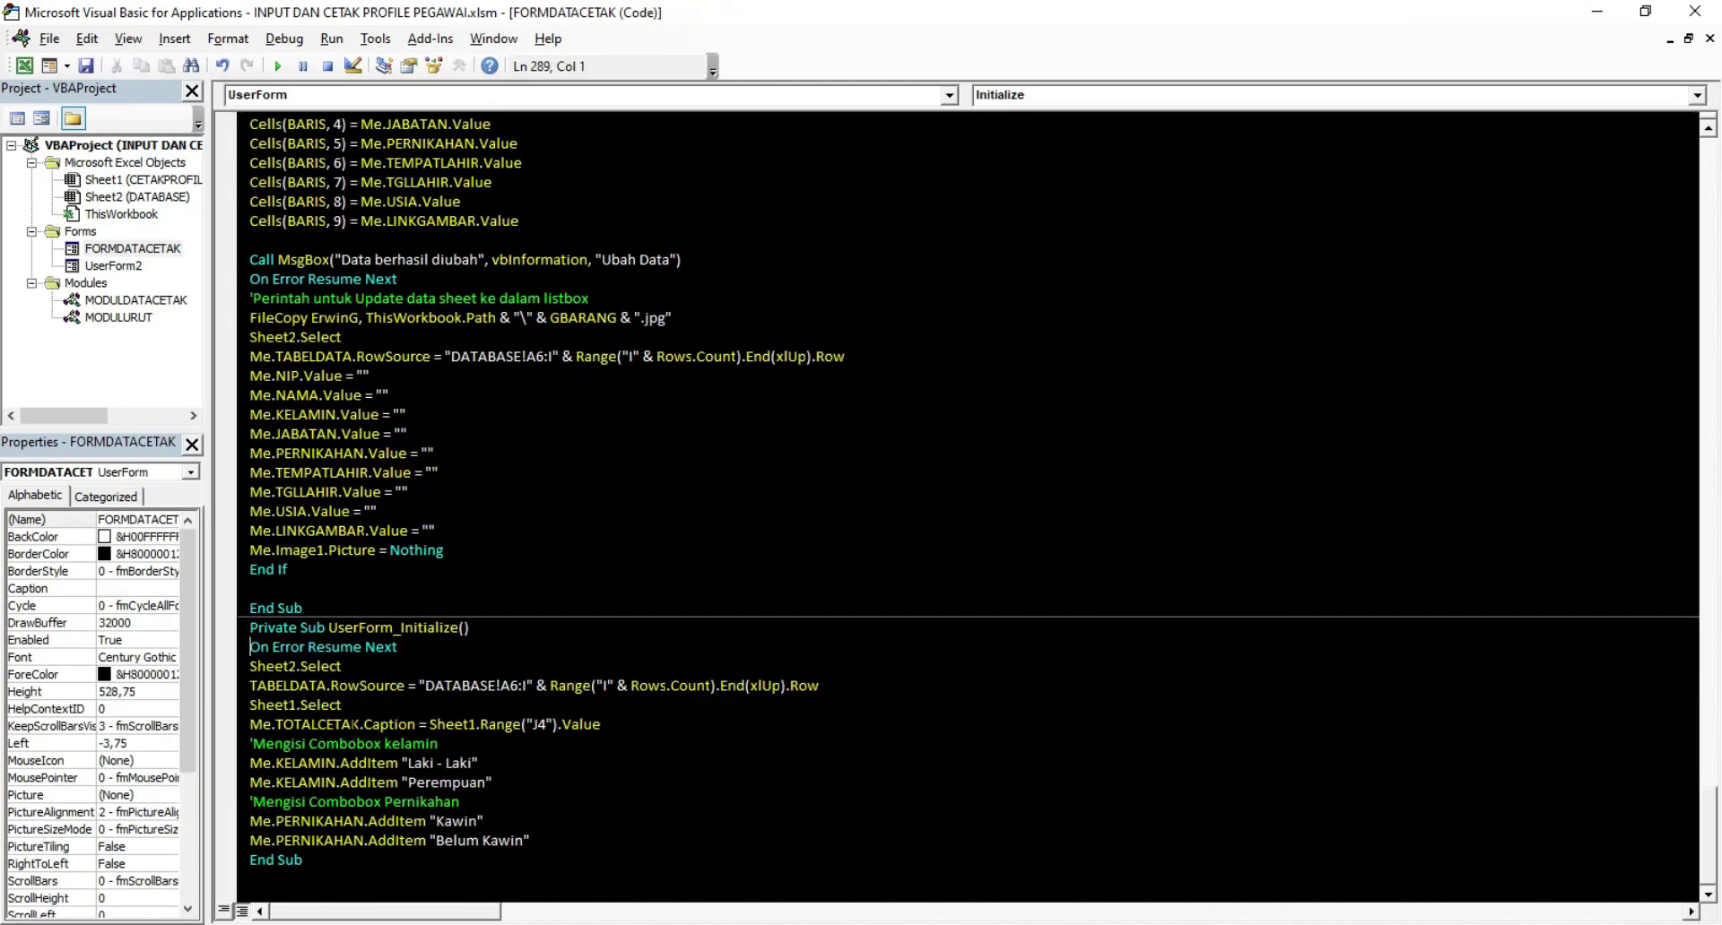
- Check the KELAMIN lines for Laki - Laki and Perempuan, then reopen the form design
{"action": "double_click", "coordinate": [318, 763]}
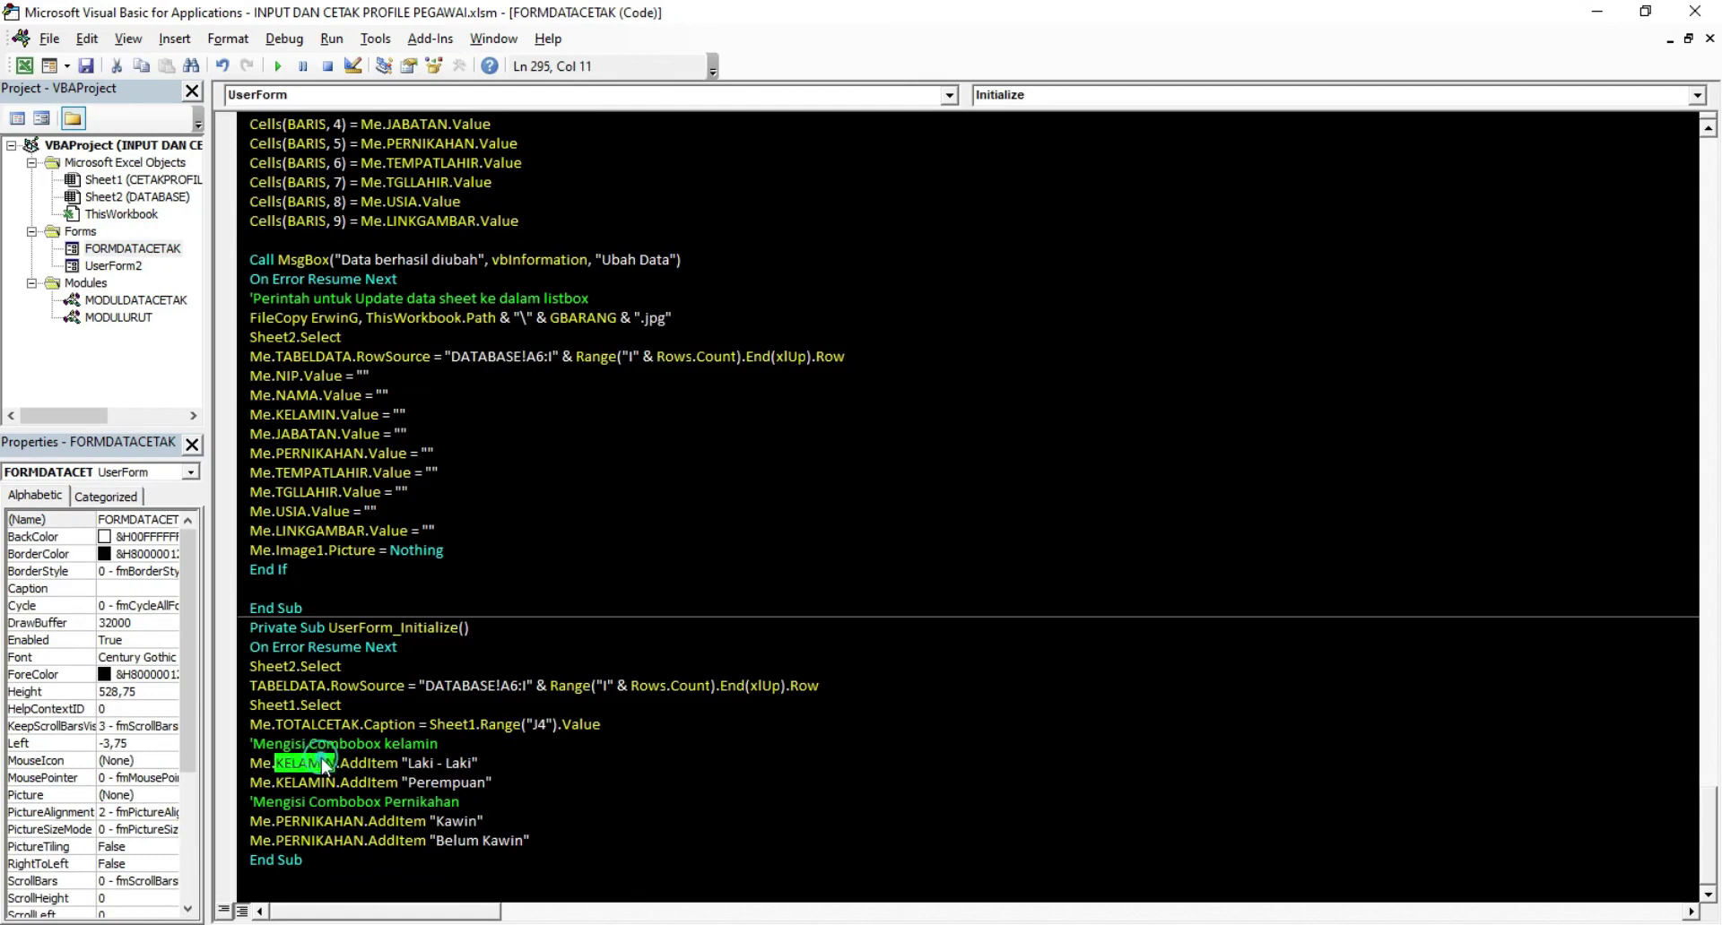
{"action": "left_click", "coordinate": [315, 821]}
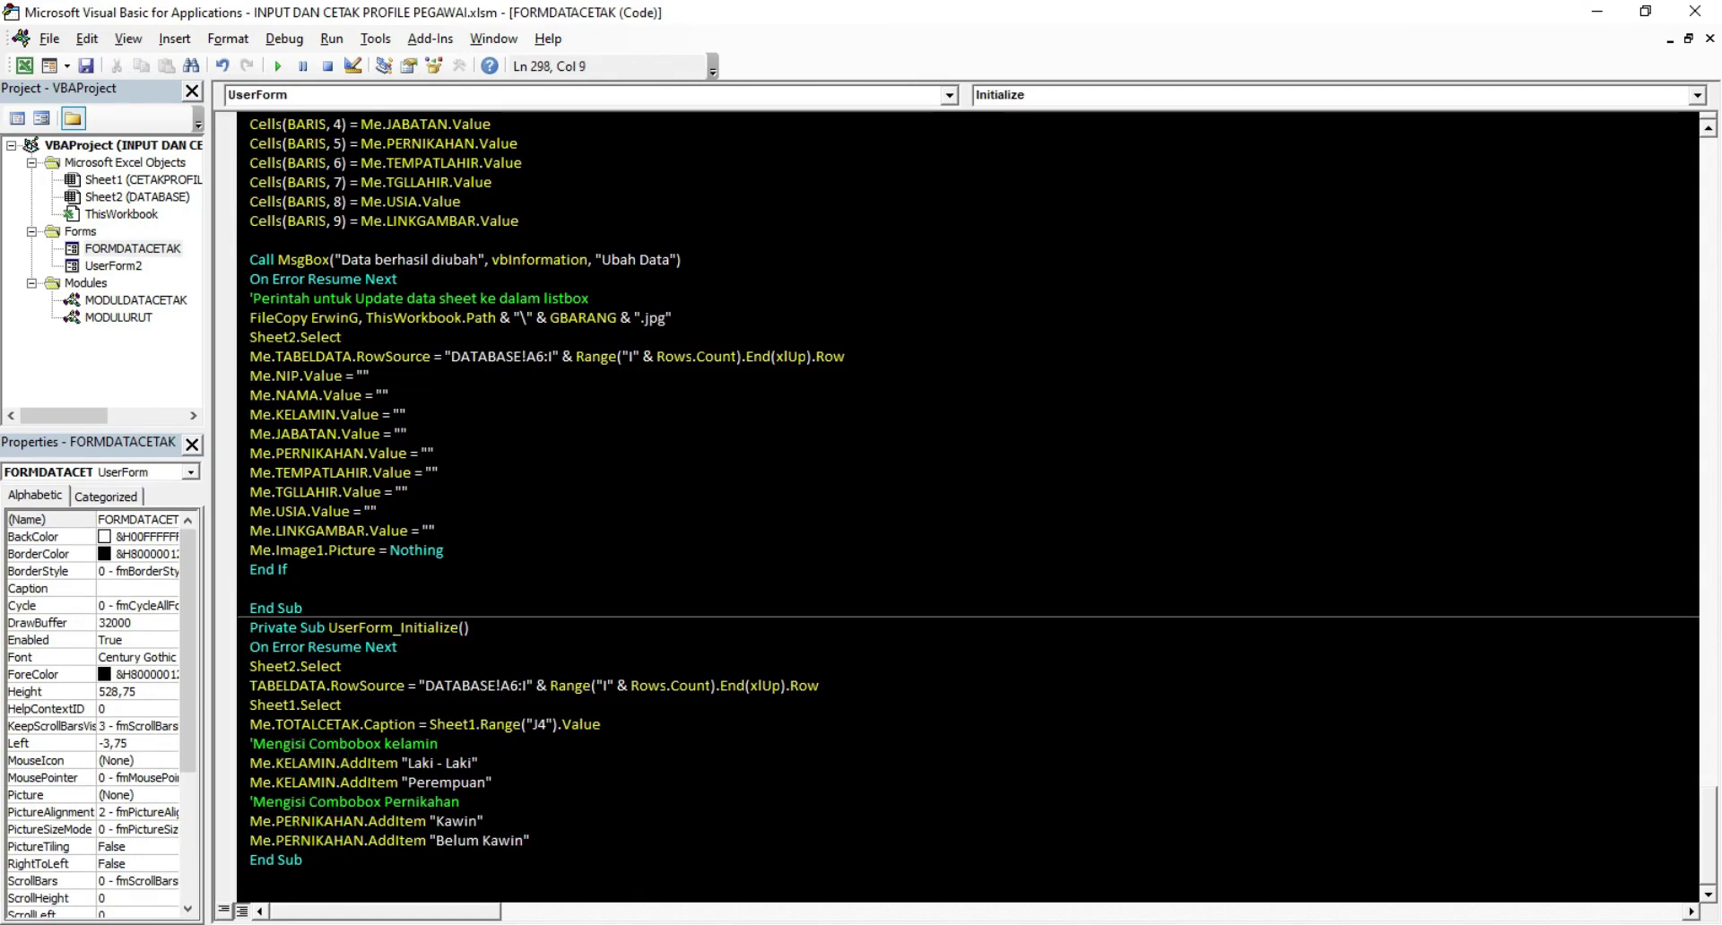
{"action": "double_click", "coordinate": [319, 763]}
{"action": "double_click", "coordinate": [313, 782]}
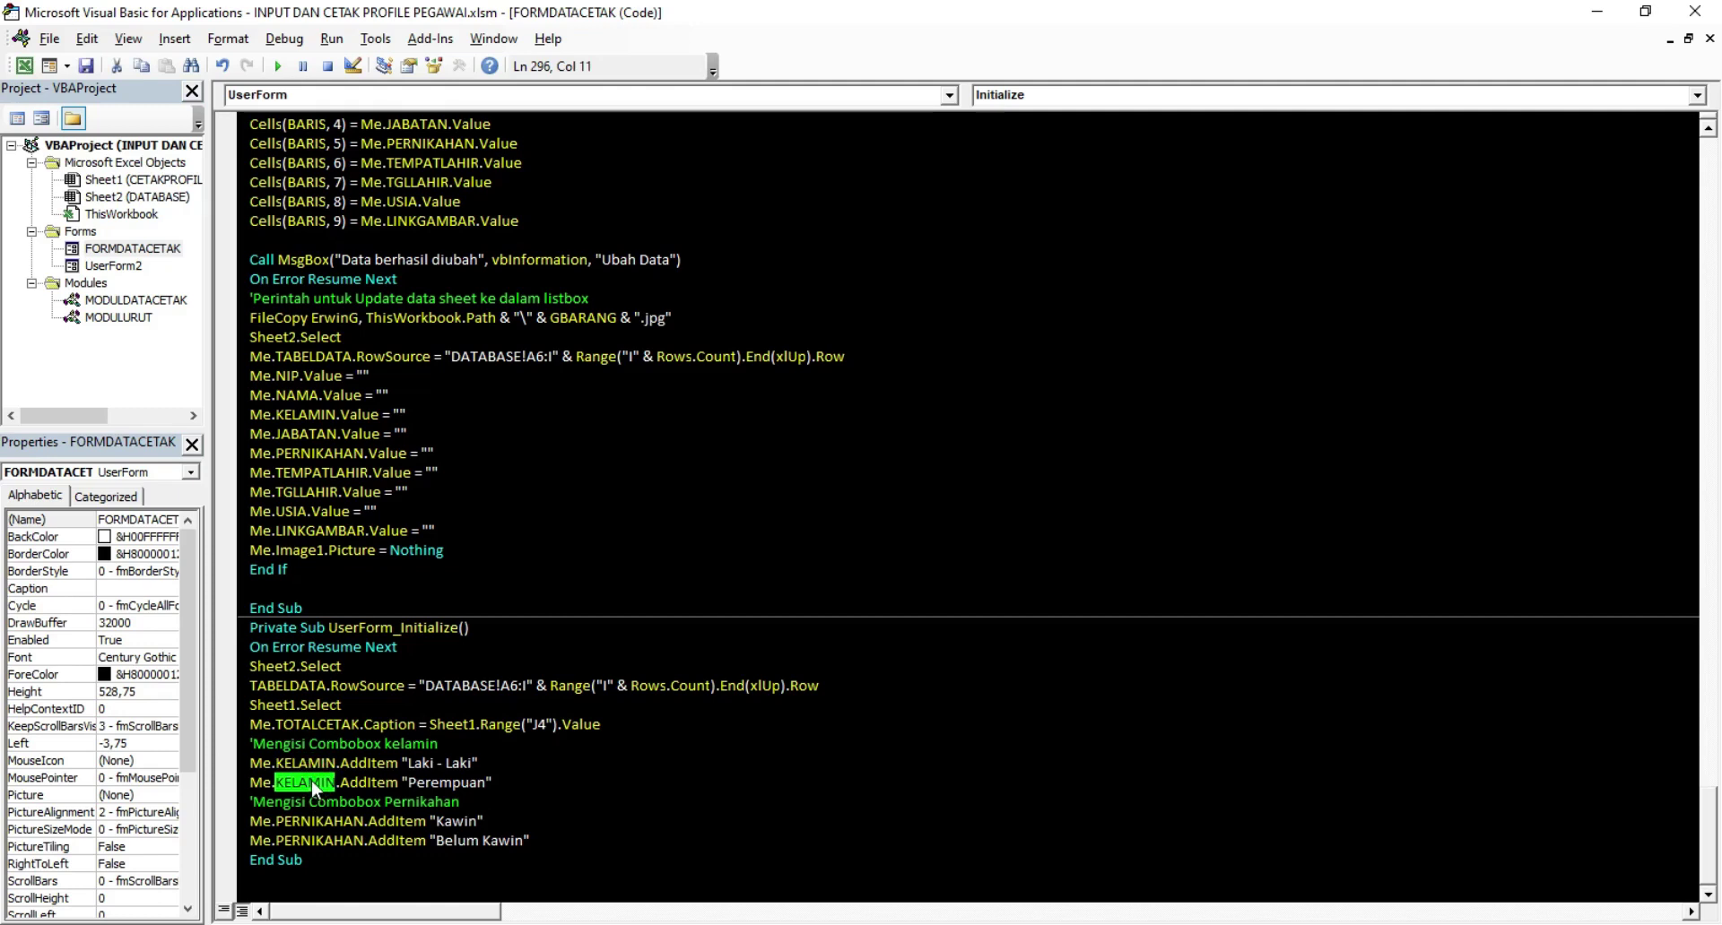
{"action": "left_click", "coordinate": [309, 763]}
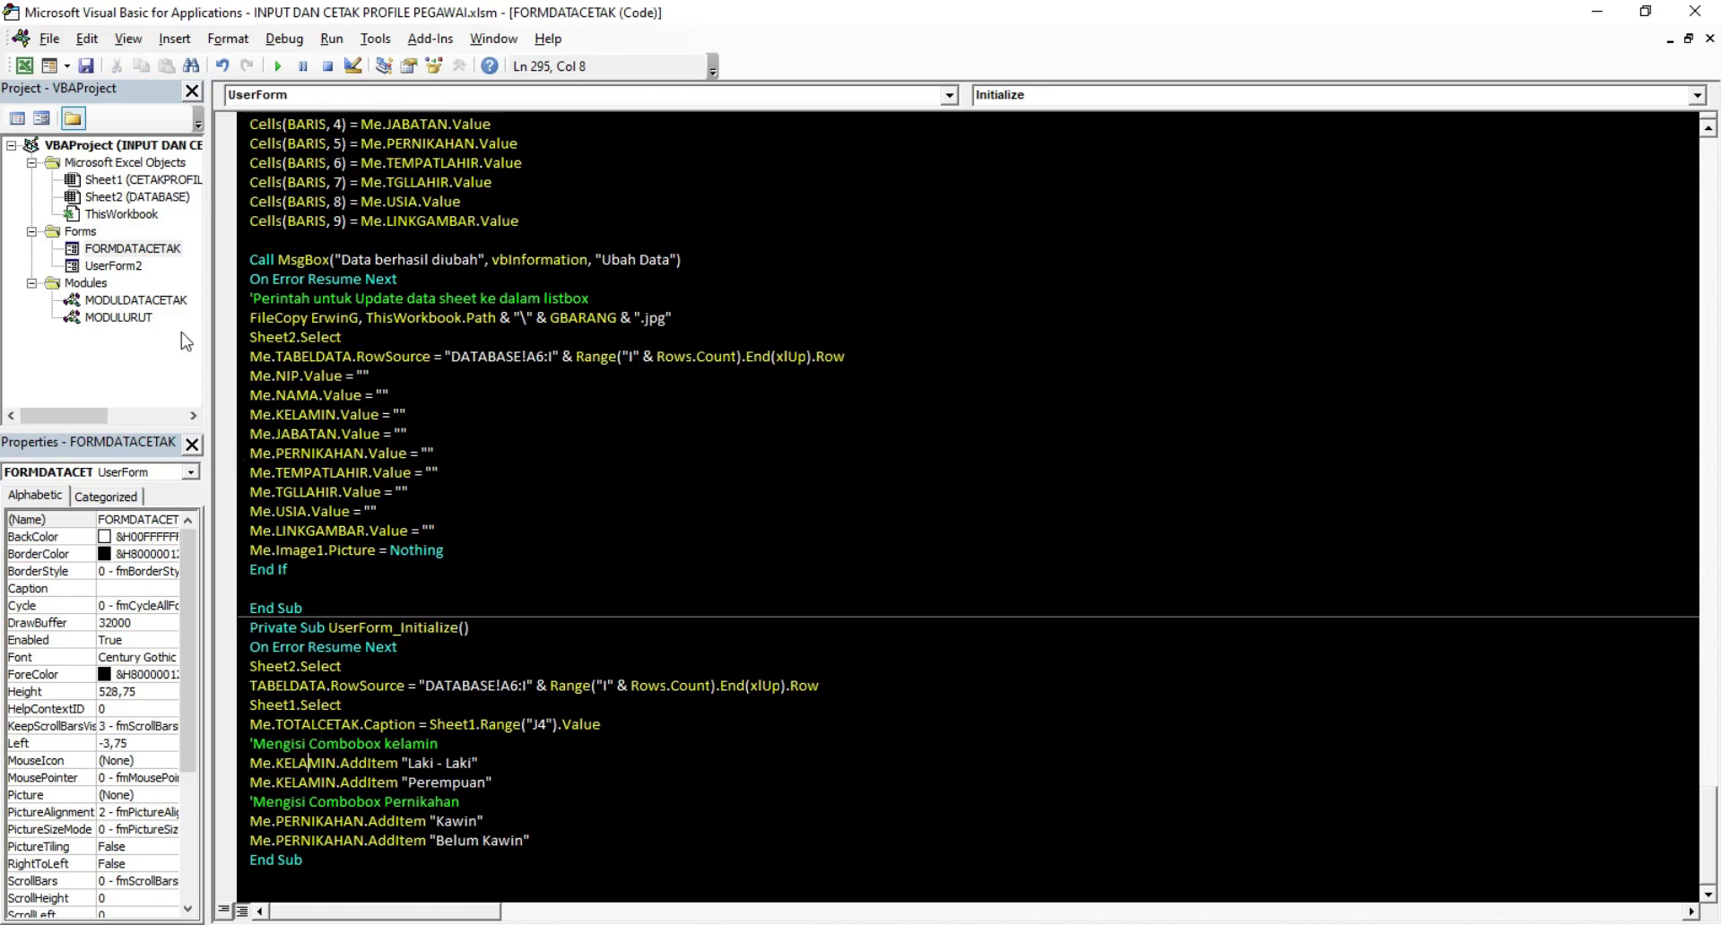
{"action": "double_click", "coordinate": [133, 249]}
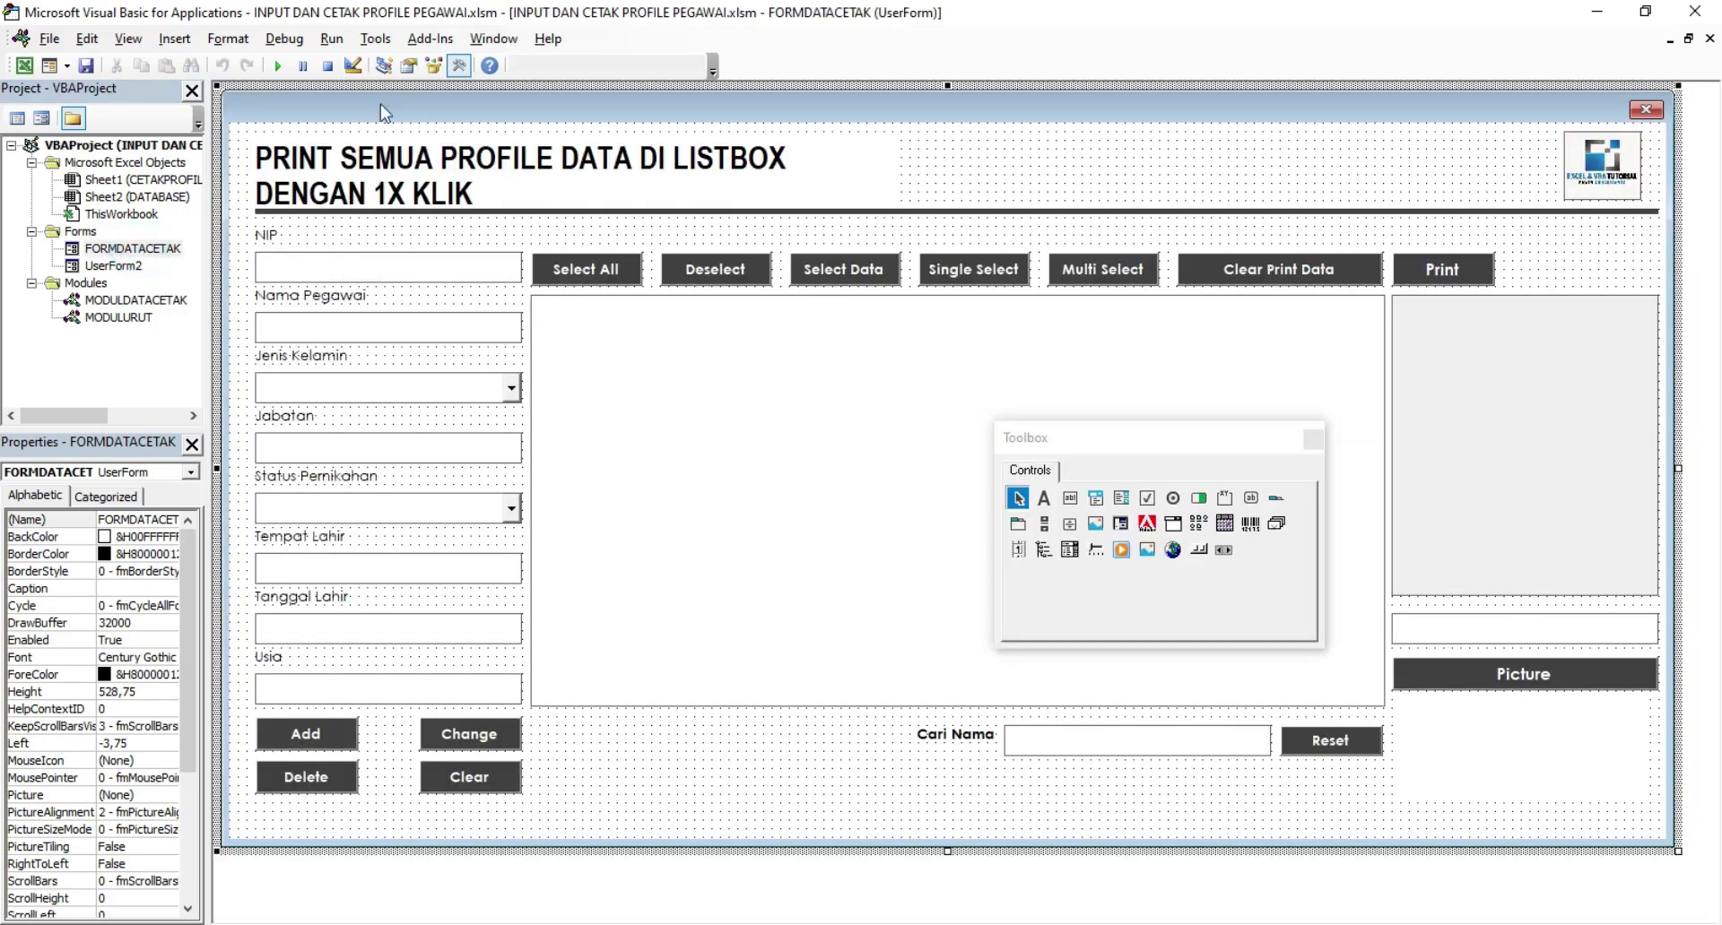
- Run the form and test the Jenis Kelamin and Status Pernikahan comboboxes
{"action": "left_click", "coordinate": [277, 65]}
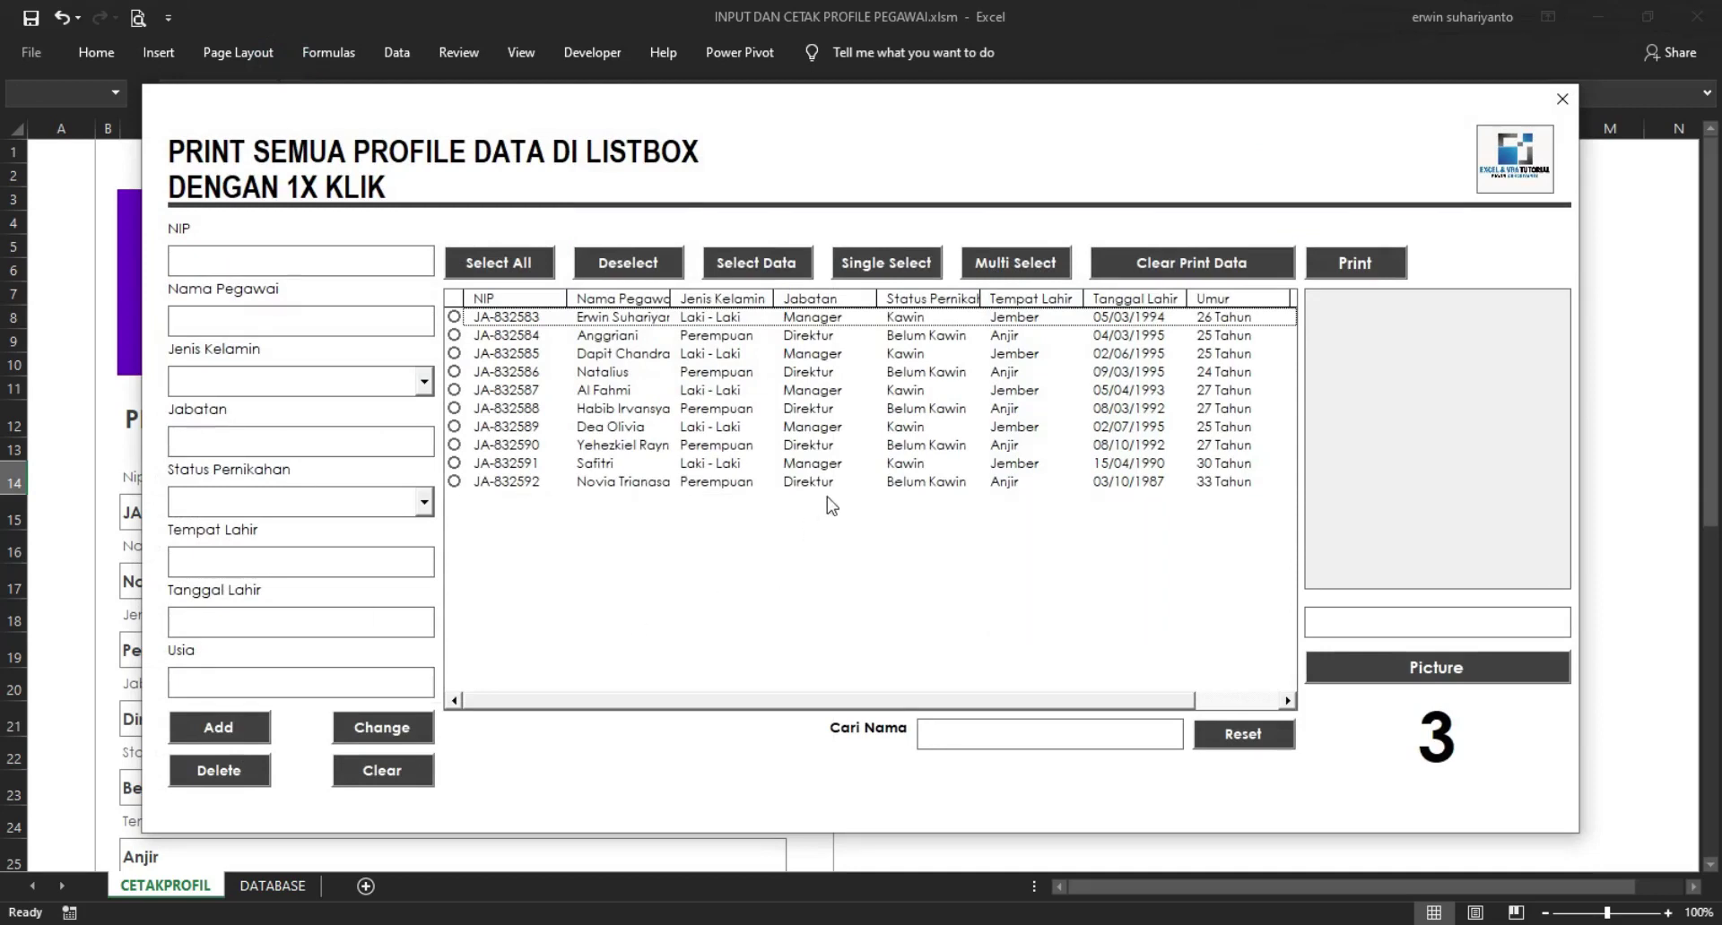
{"action": "left_click", "coordinate": [423, 381]}
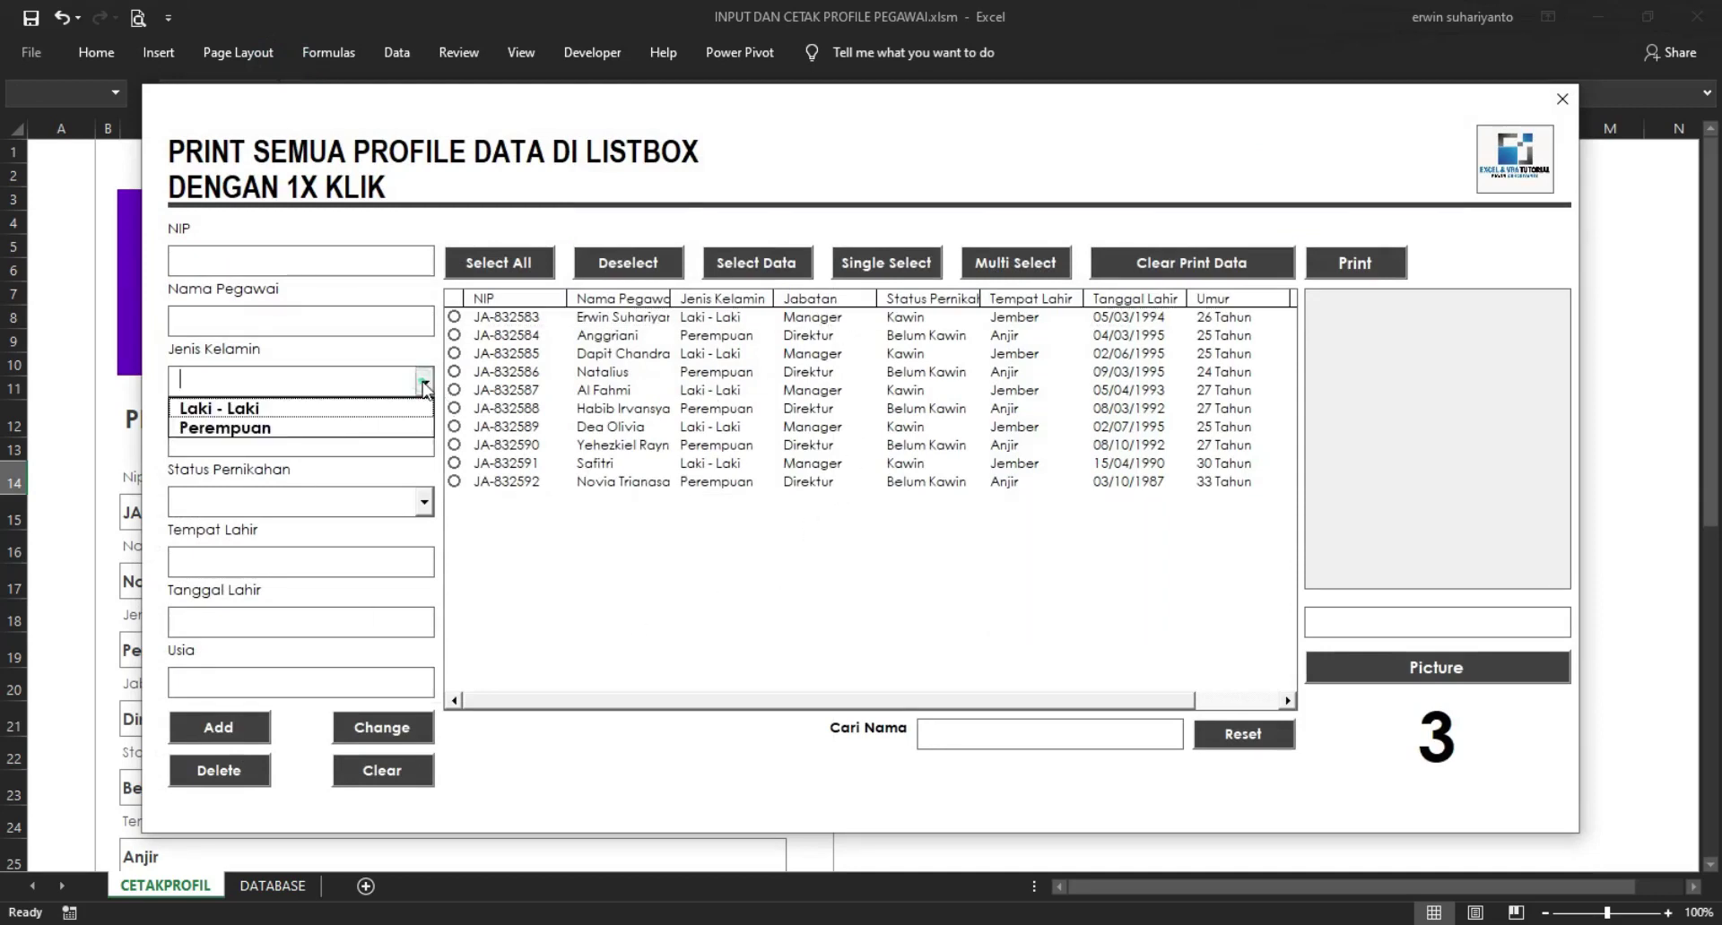
{"action": "left_click", "coordinate": [423, 501]}
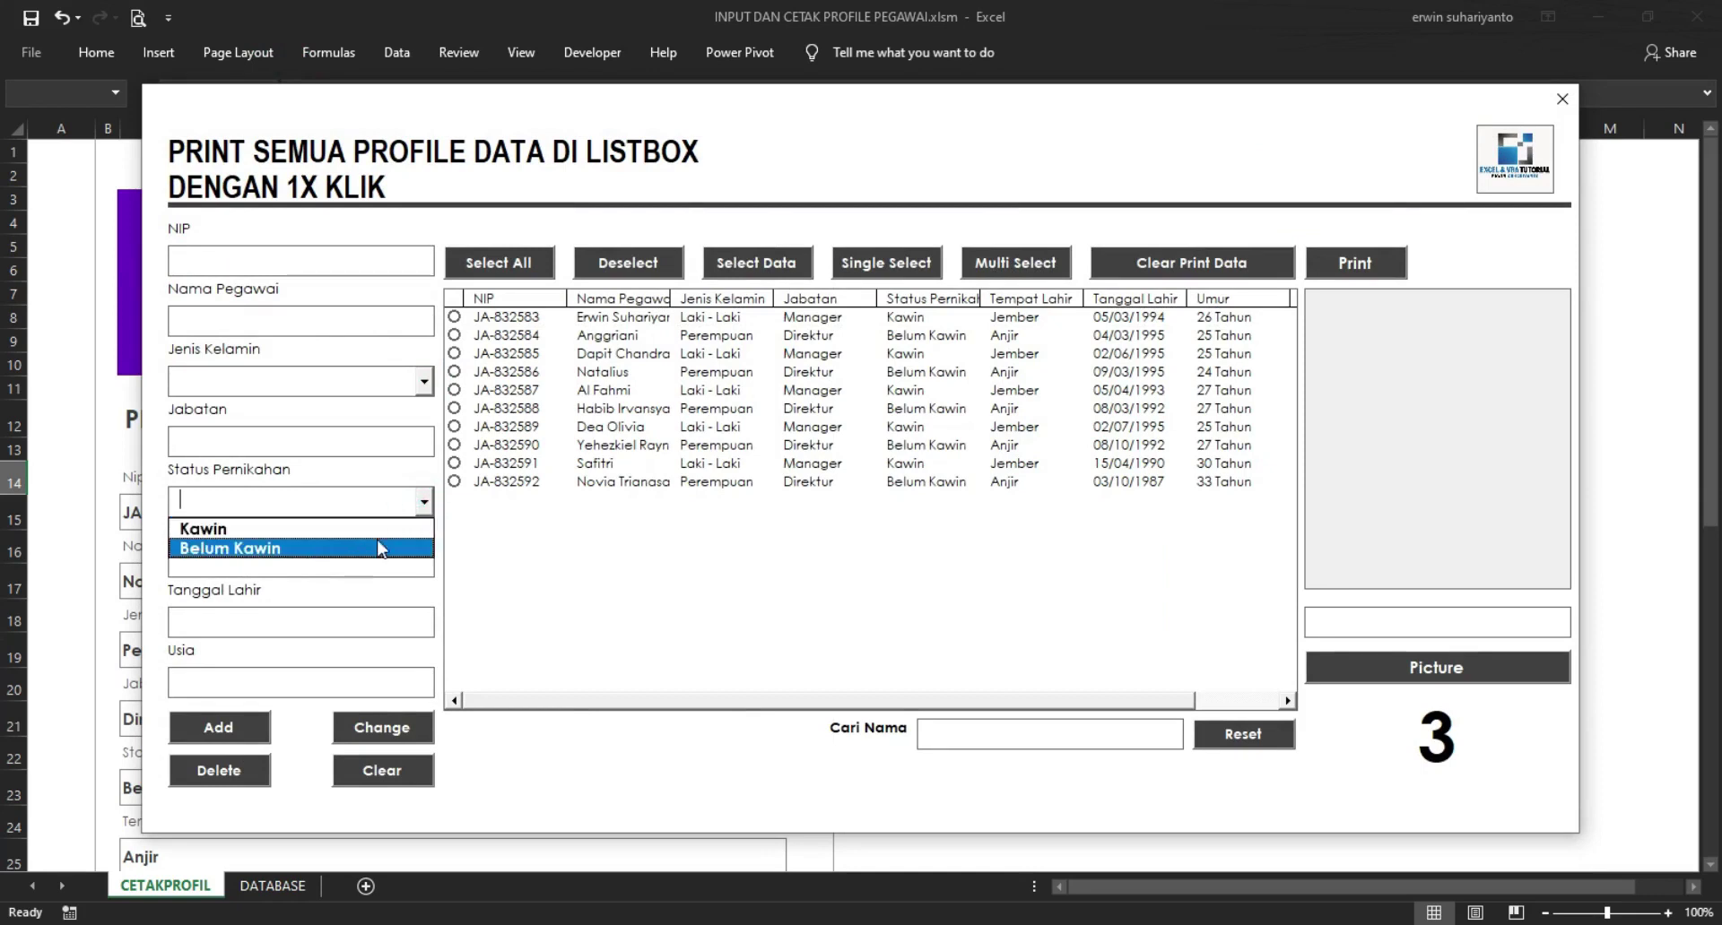
{"action": "left_click", "coordinate": [1046, 171]}
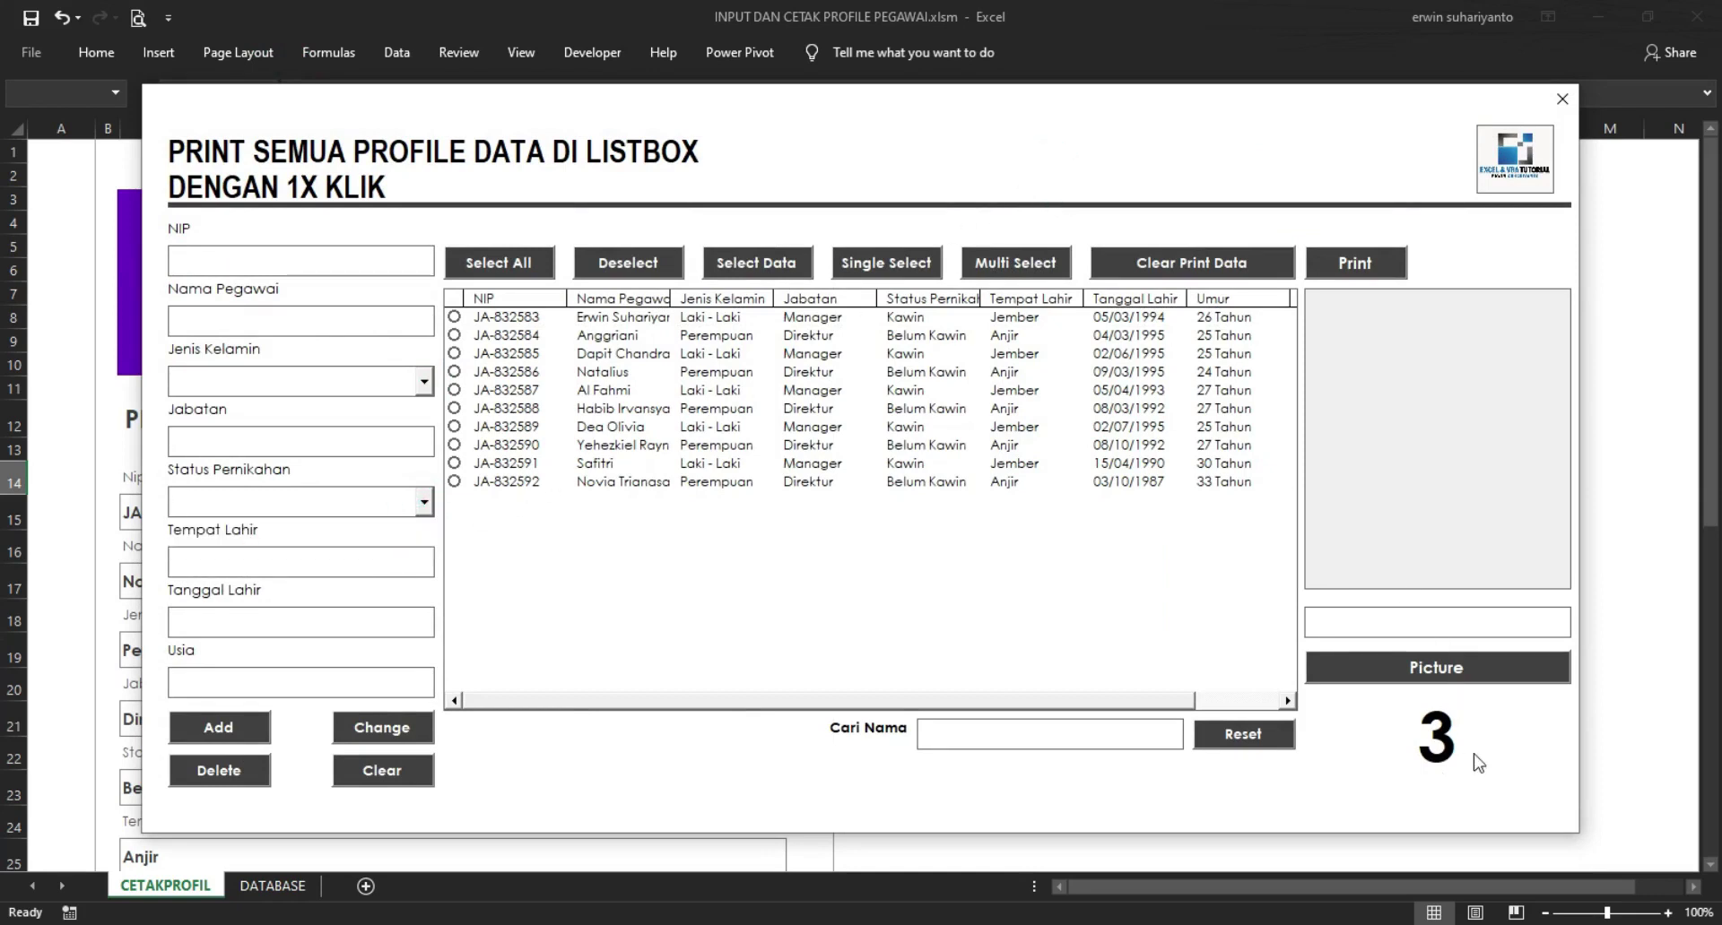
- Clear the queued print data so the count reads 0, then close the running form
{"action": "left_click_drag", "start_coordinate": [1342, 135], "coordinate": [1306, 261]}
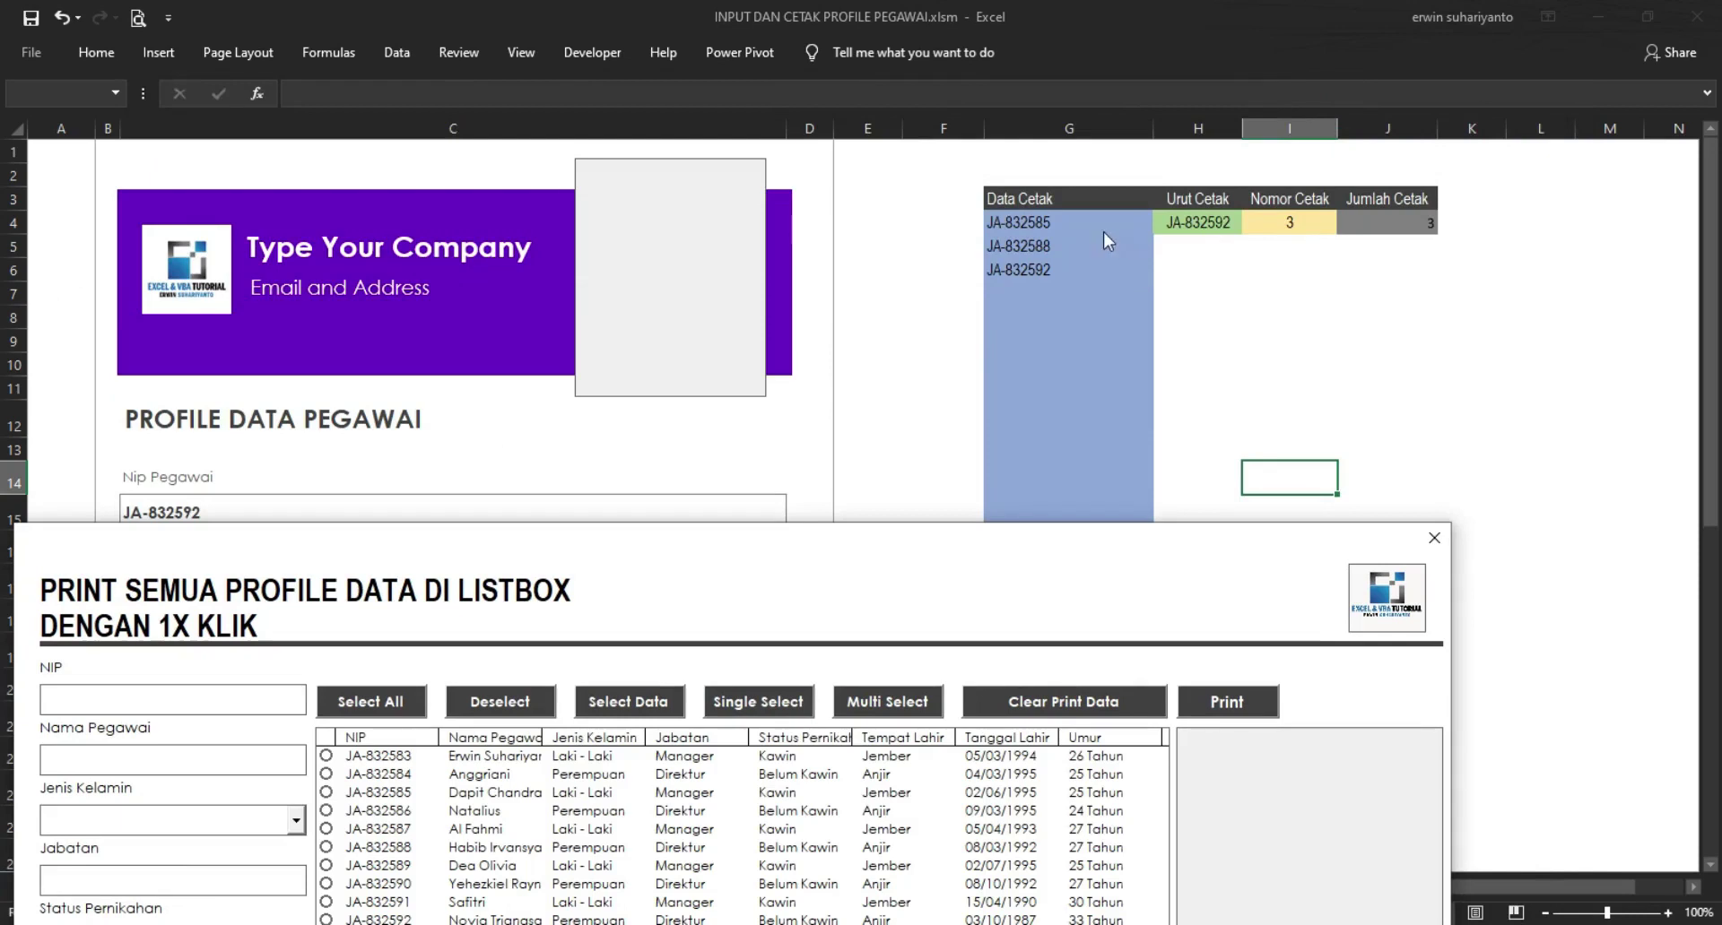
{"action": "left_click_drag", "start_coordinate": [1004, 544], "coordinate": [518, 111]}
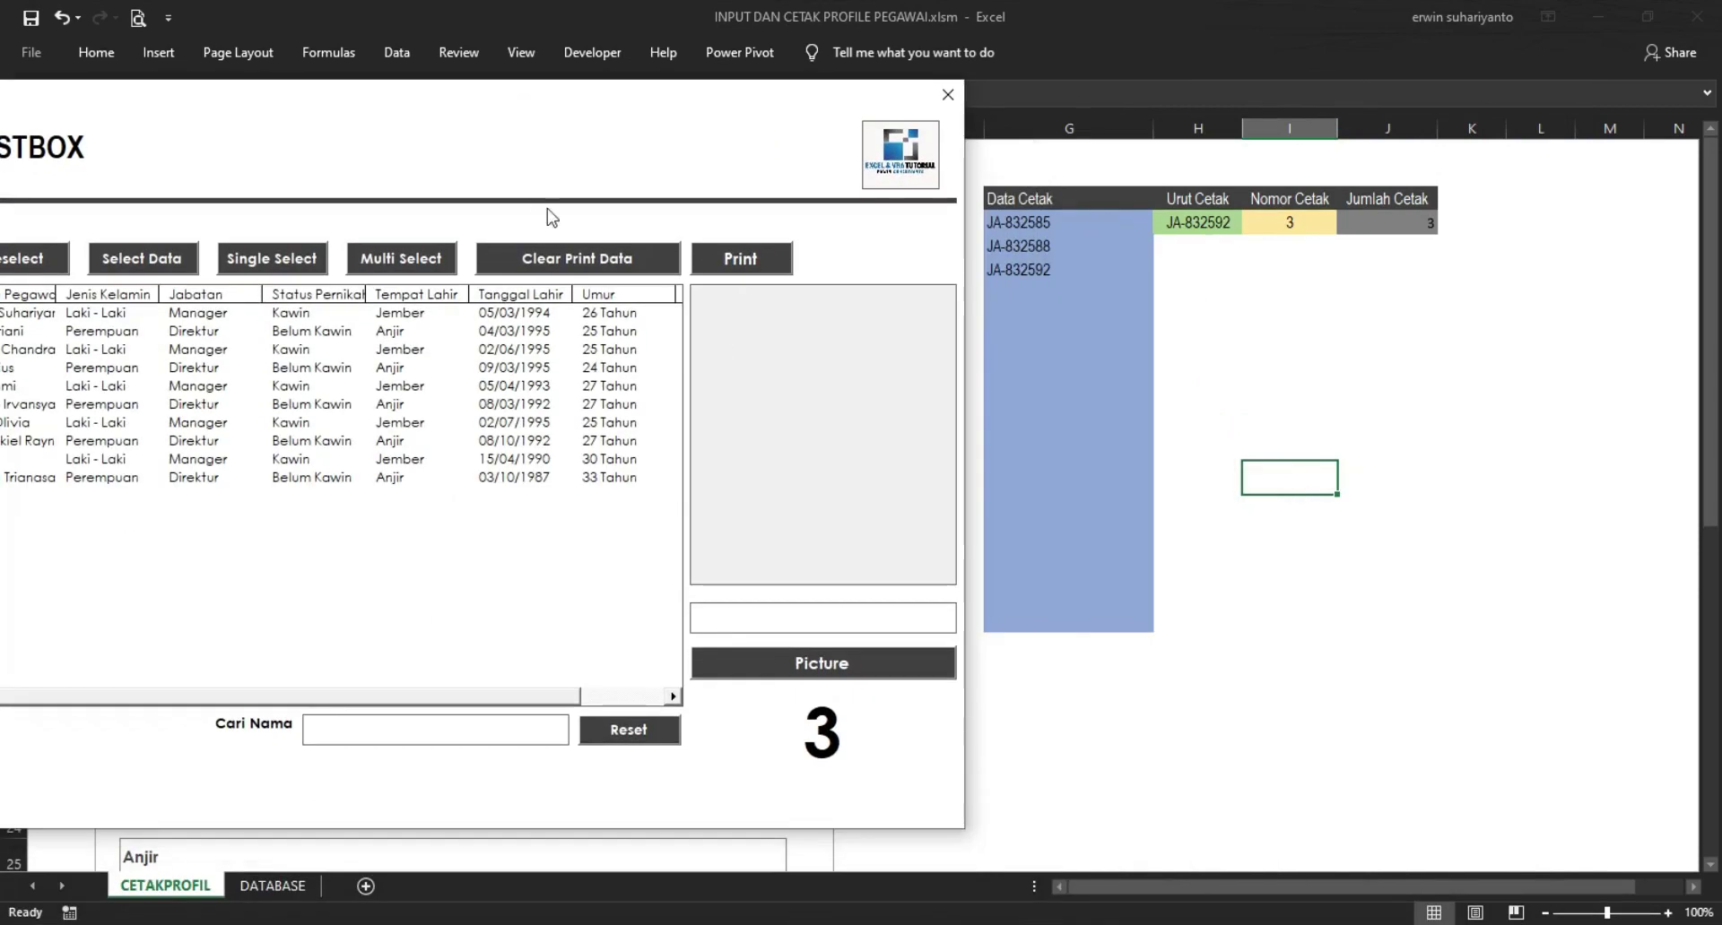
{"action": "left_click", "coordinate": [592, 267]}
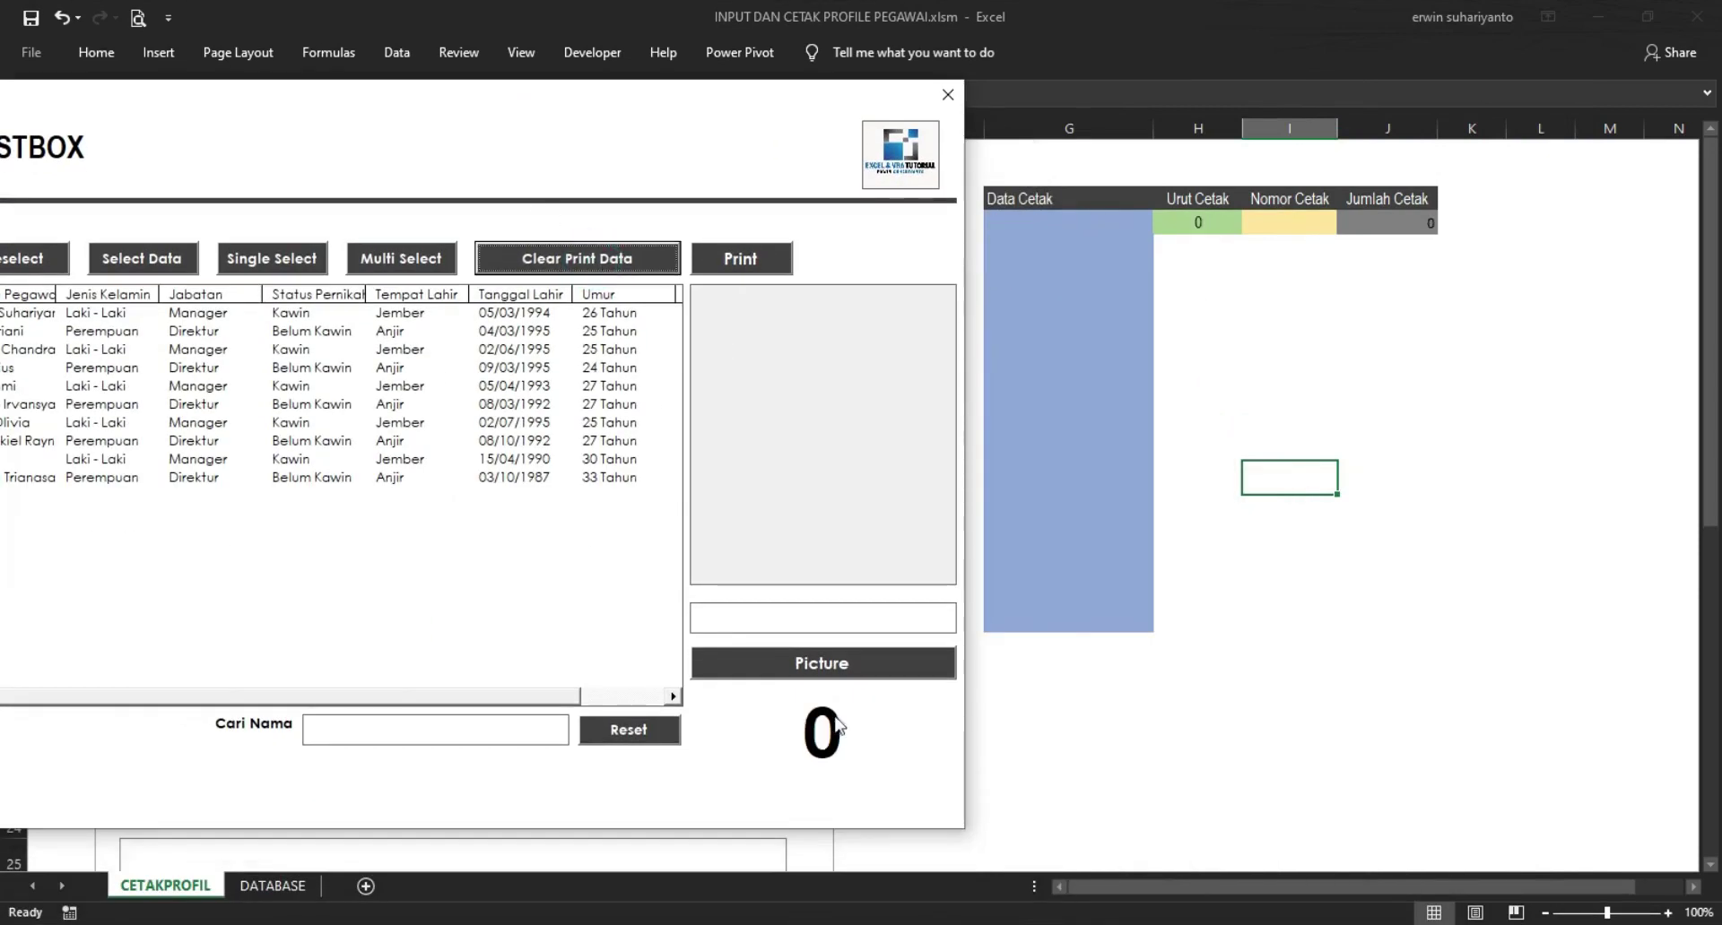
{"action": "left_click", "coordinate": [939, 104]}
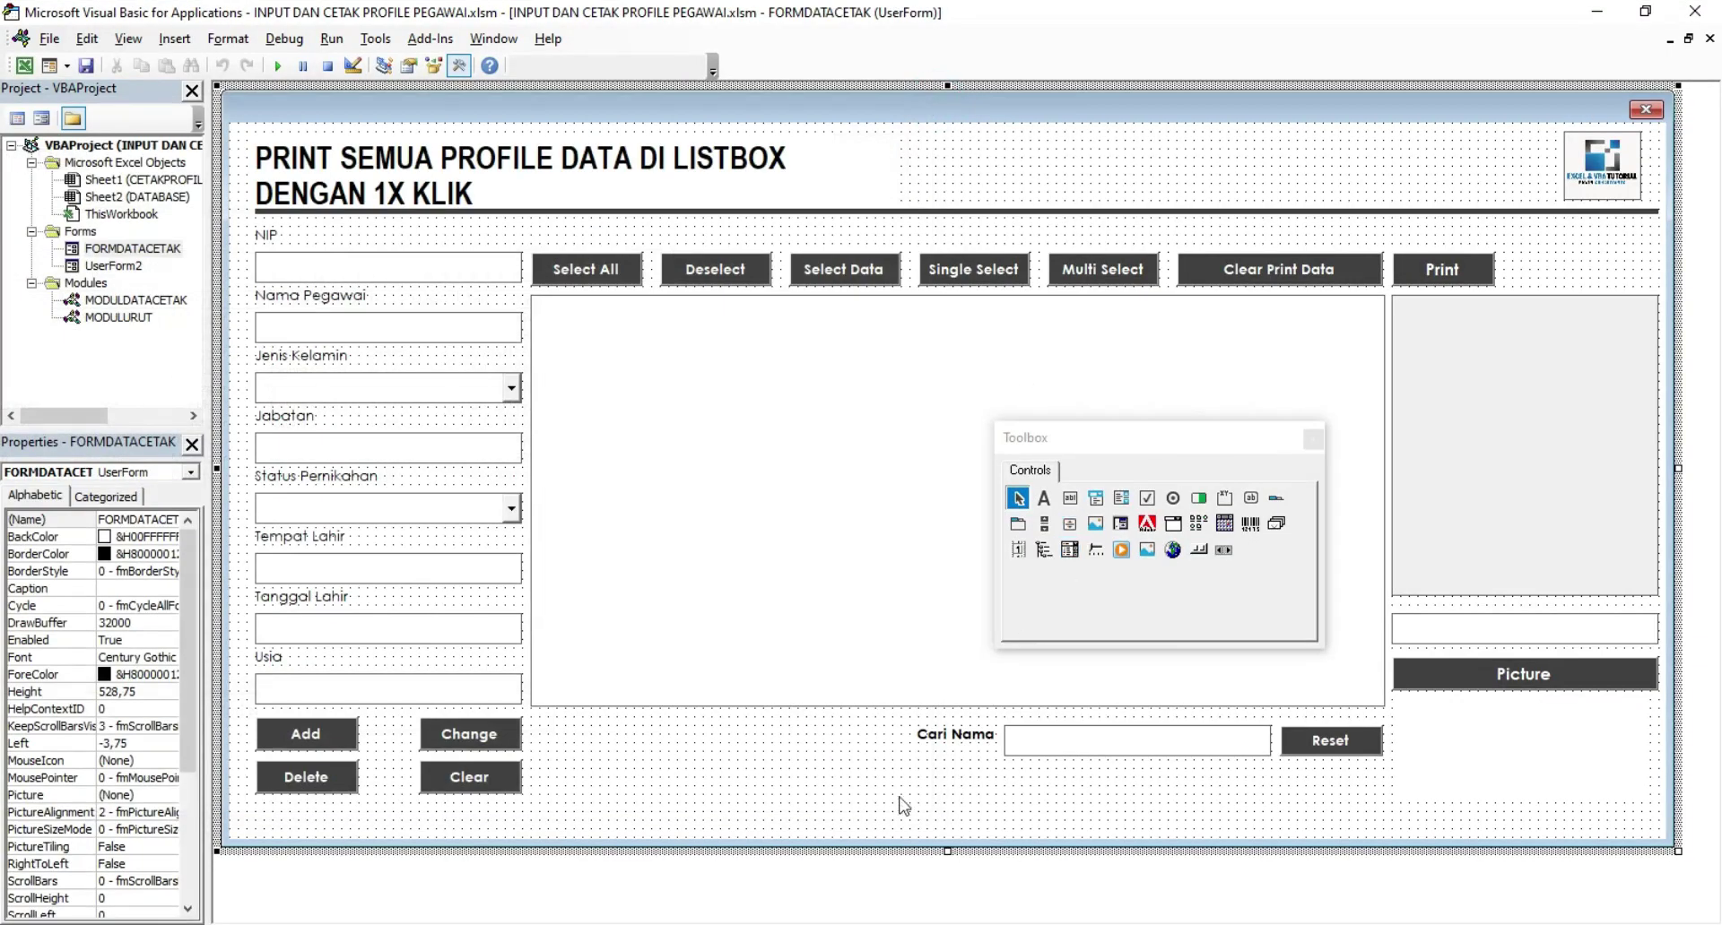
- Check the Me.TOTALCETAK.Caption line reading cell J4, then return to the Excel worksheet
{"action": "key", "text": "F7"}
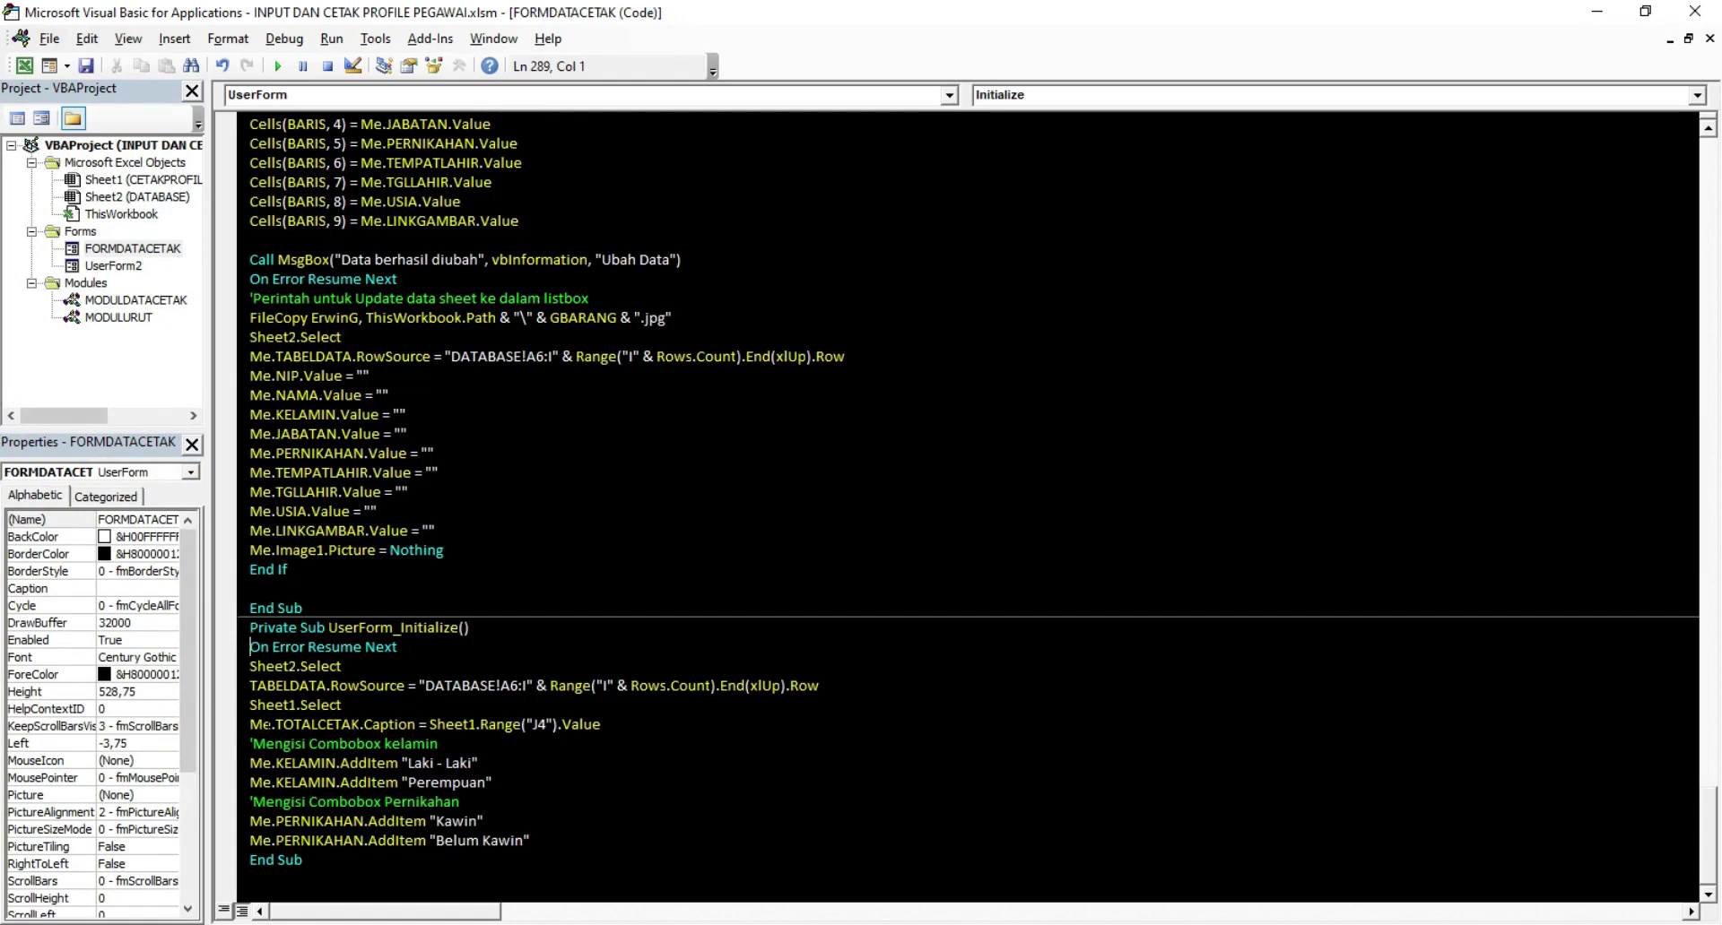
{"action": "left_click", "coordinate": [246, 724]}
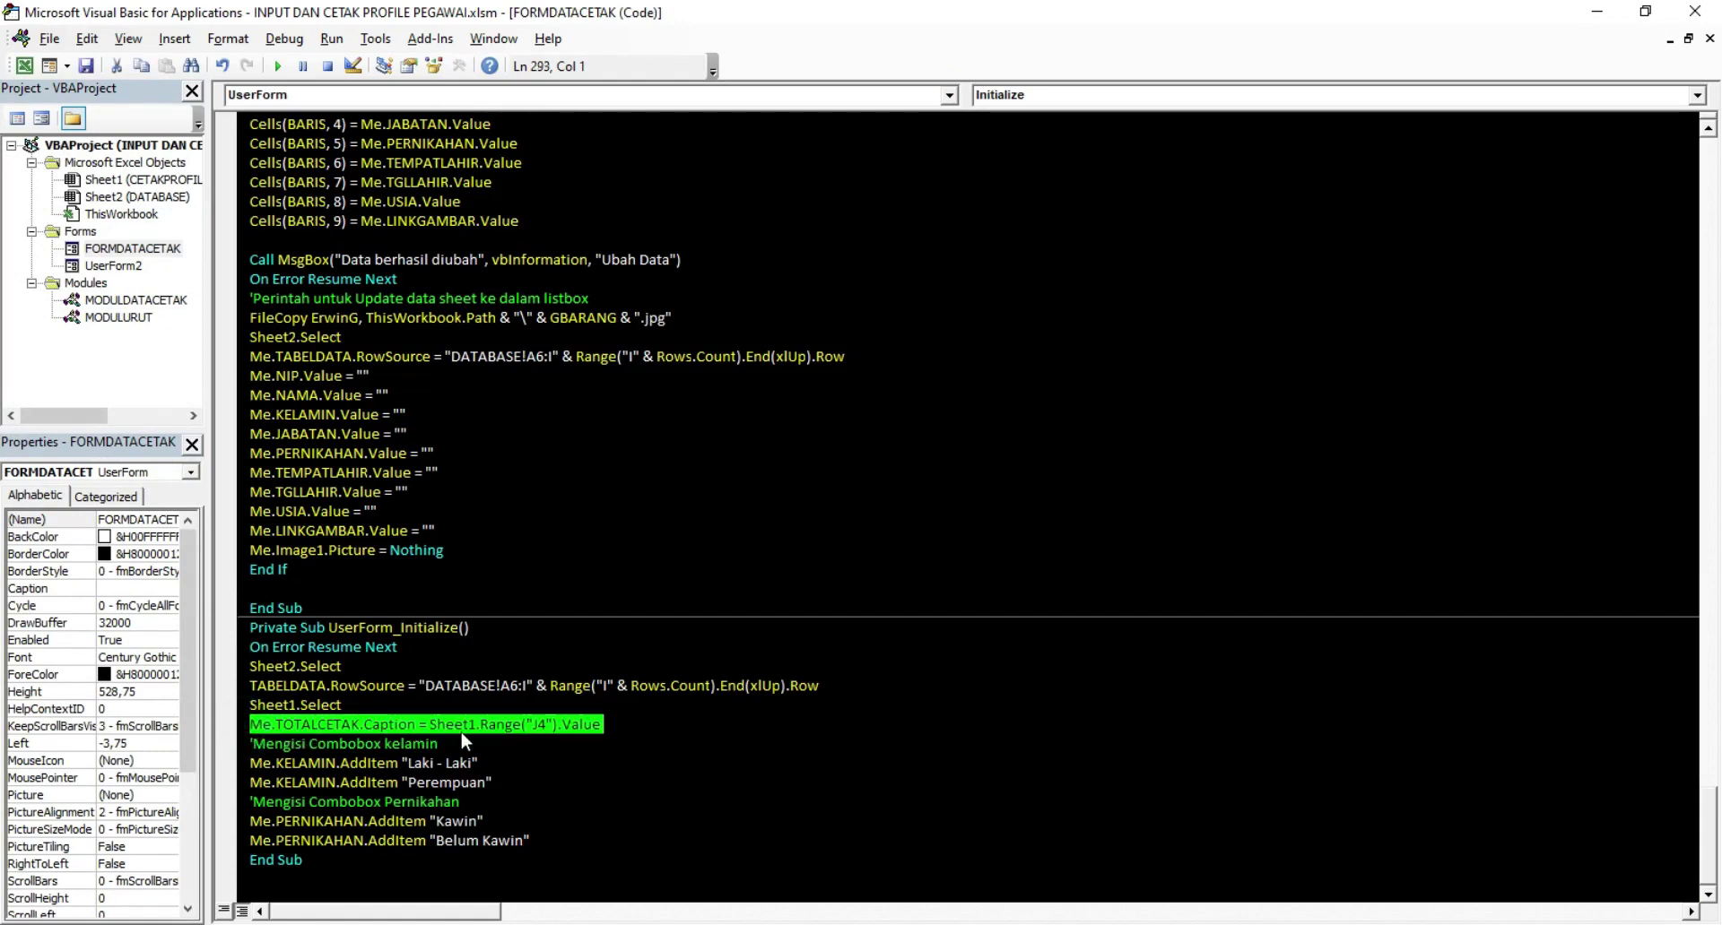
{"action": "left_click", "coordinate": [25, 66]}
{"action": "left_click", "coordinate": [1366, 379]}
{"action": "left_click", "coordinate": [1421, 223]}
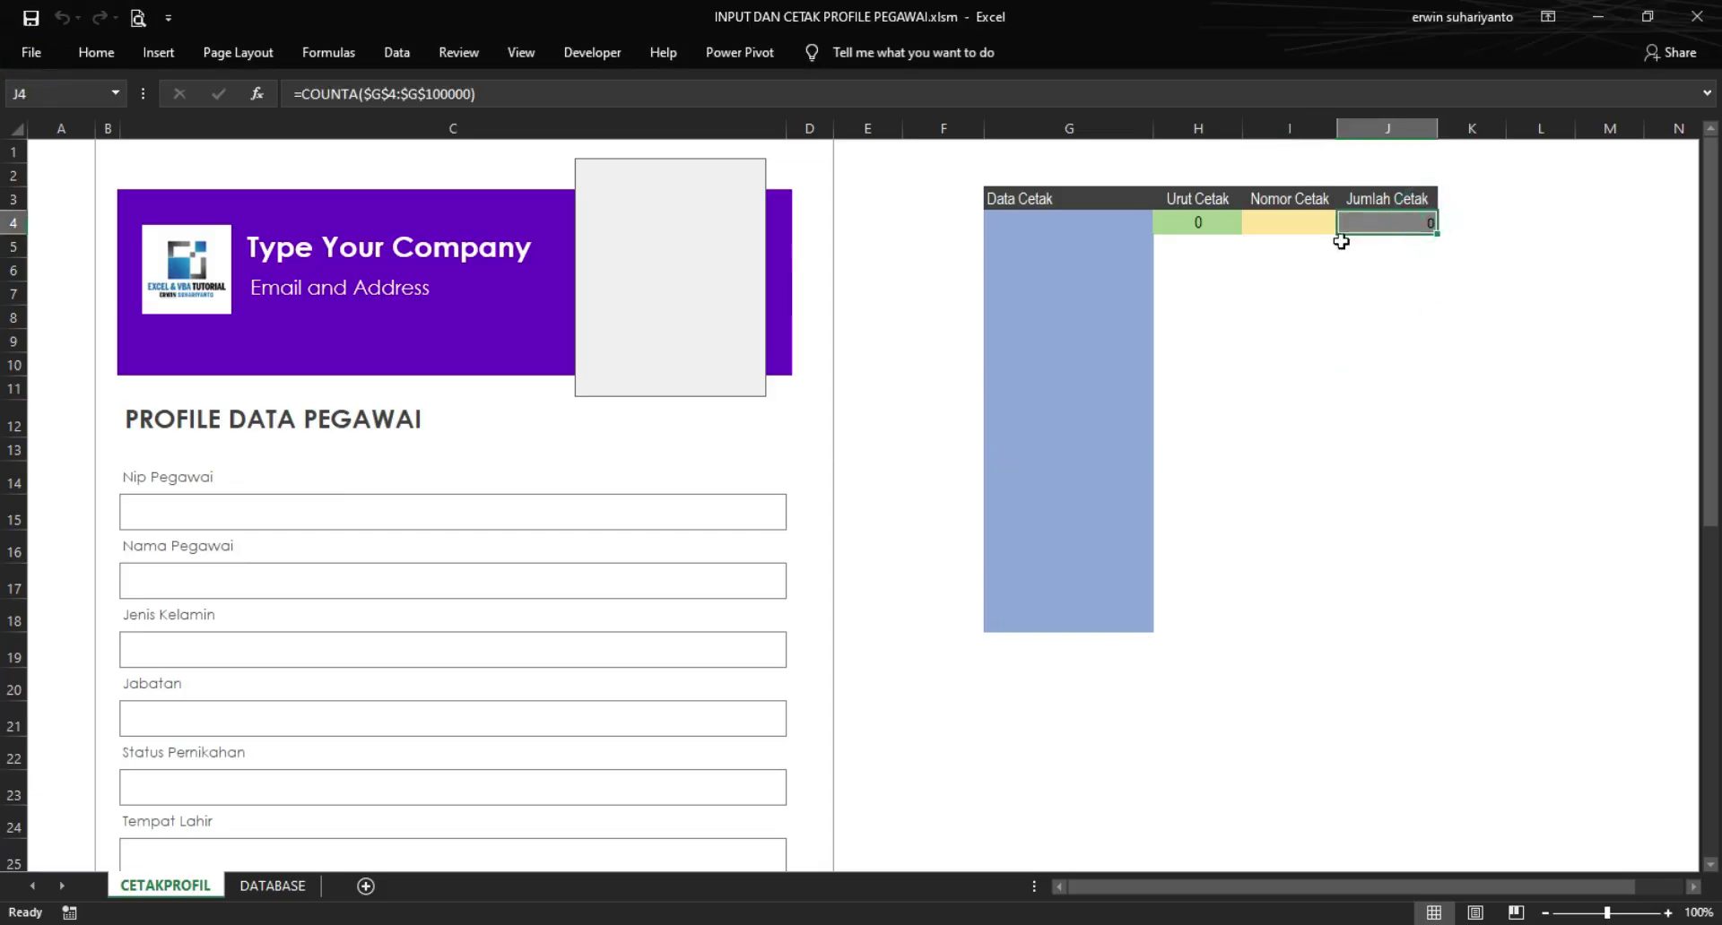
{"action": "left_click", "coordinate": [1394, 285]}
{"action": "left_click", "coordinate": [1381, 341]}
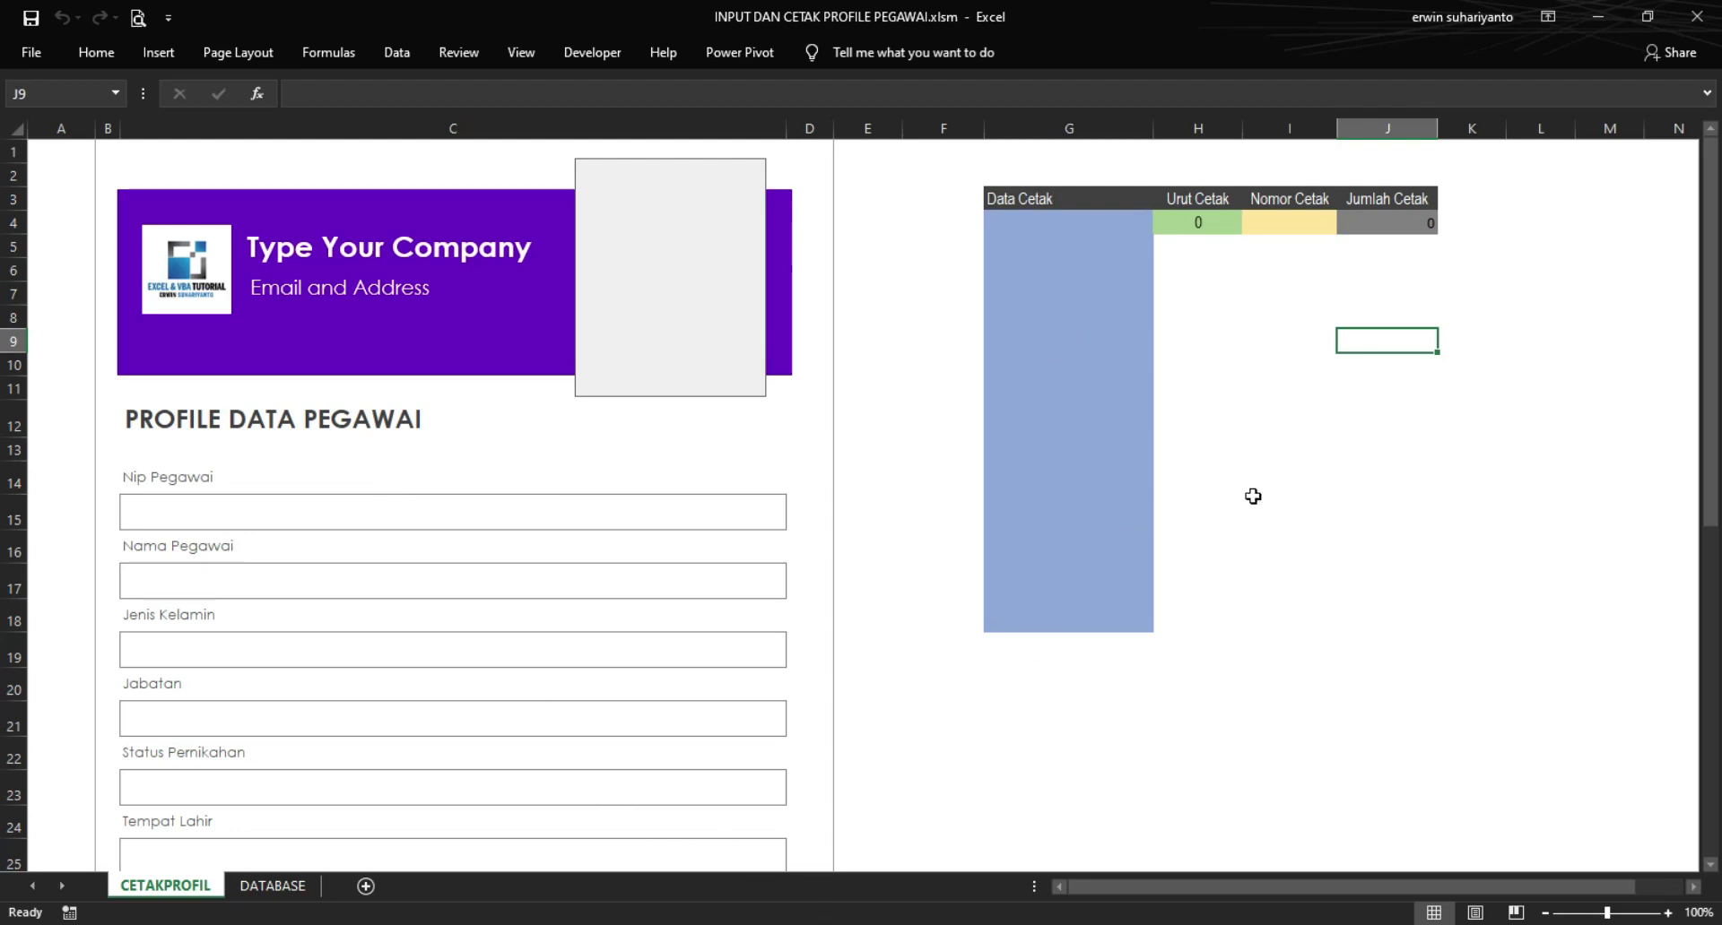
{"action": "left_click", "coordinate": [1358, 456]}
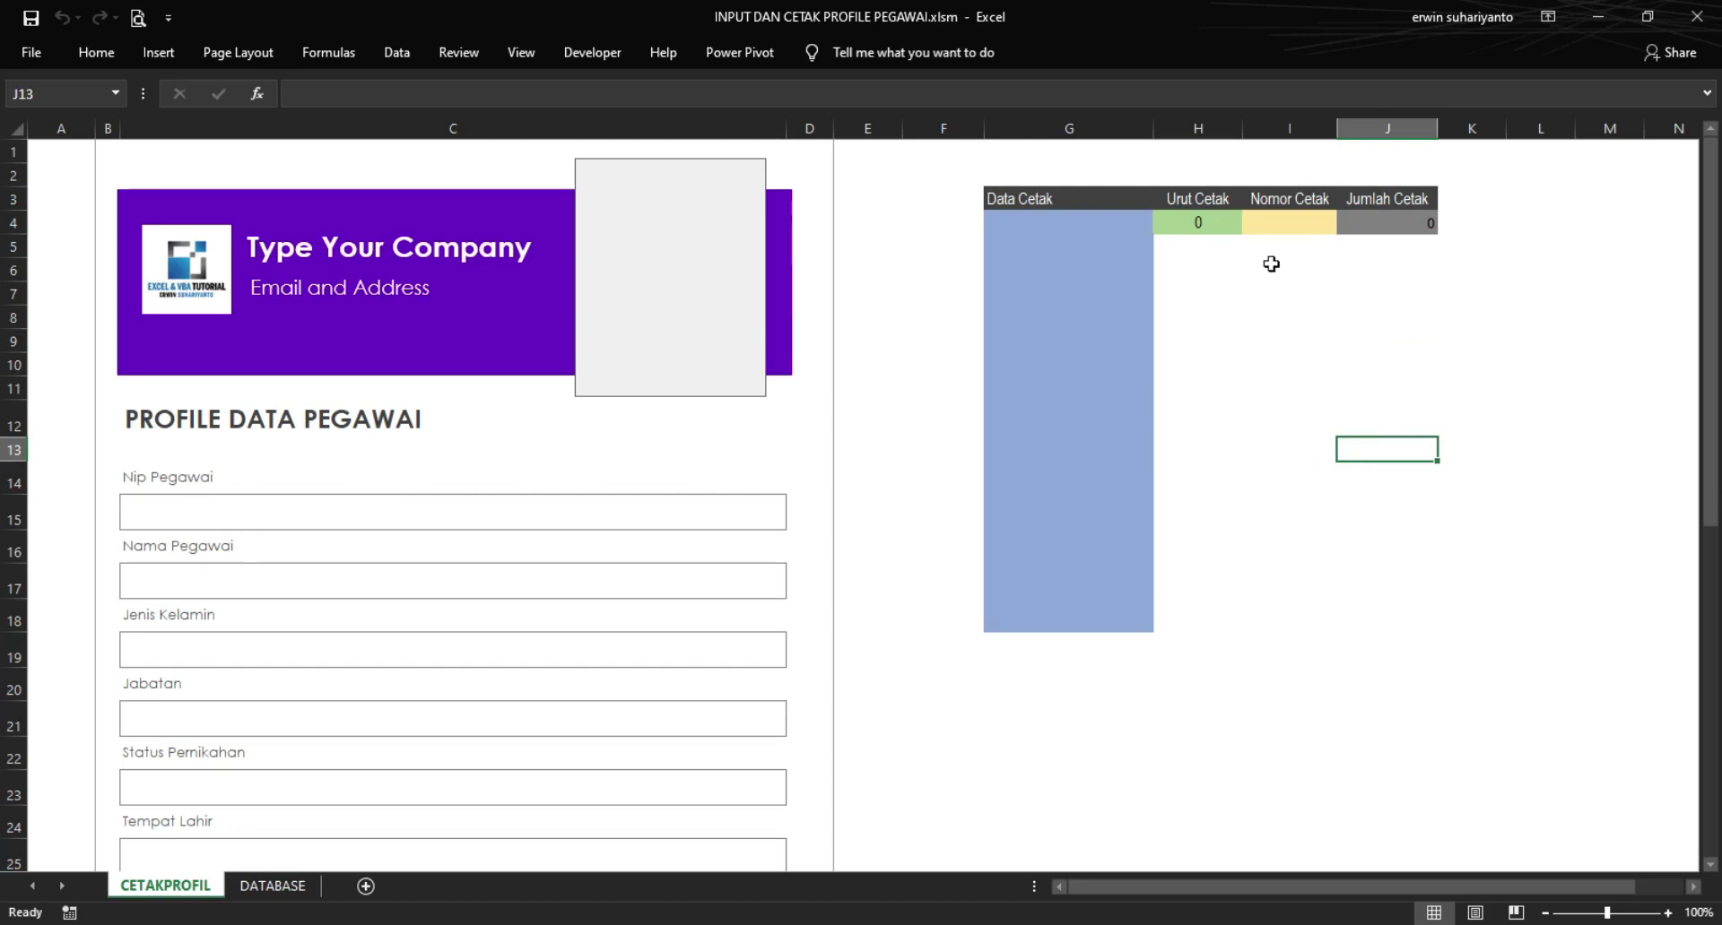
{"action": "left_click", "coordinate": [1133, 231]}
{"action": "left_click_drag", "start_coordinate": [1085, 227], "coordinate": [1080, 617]}
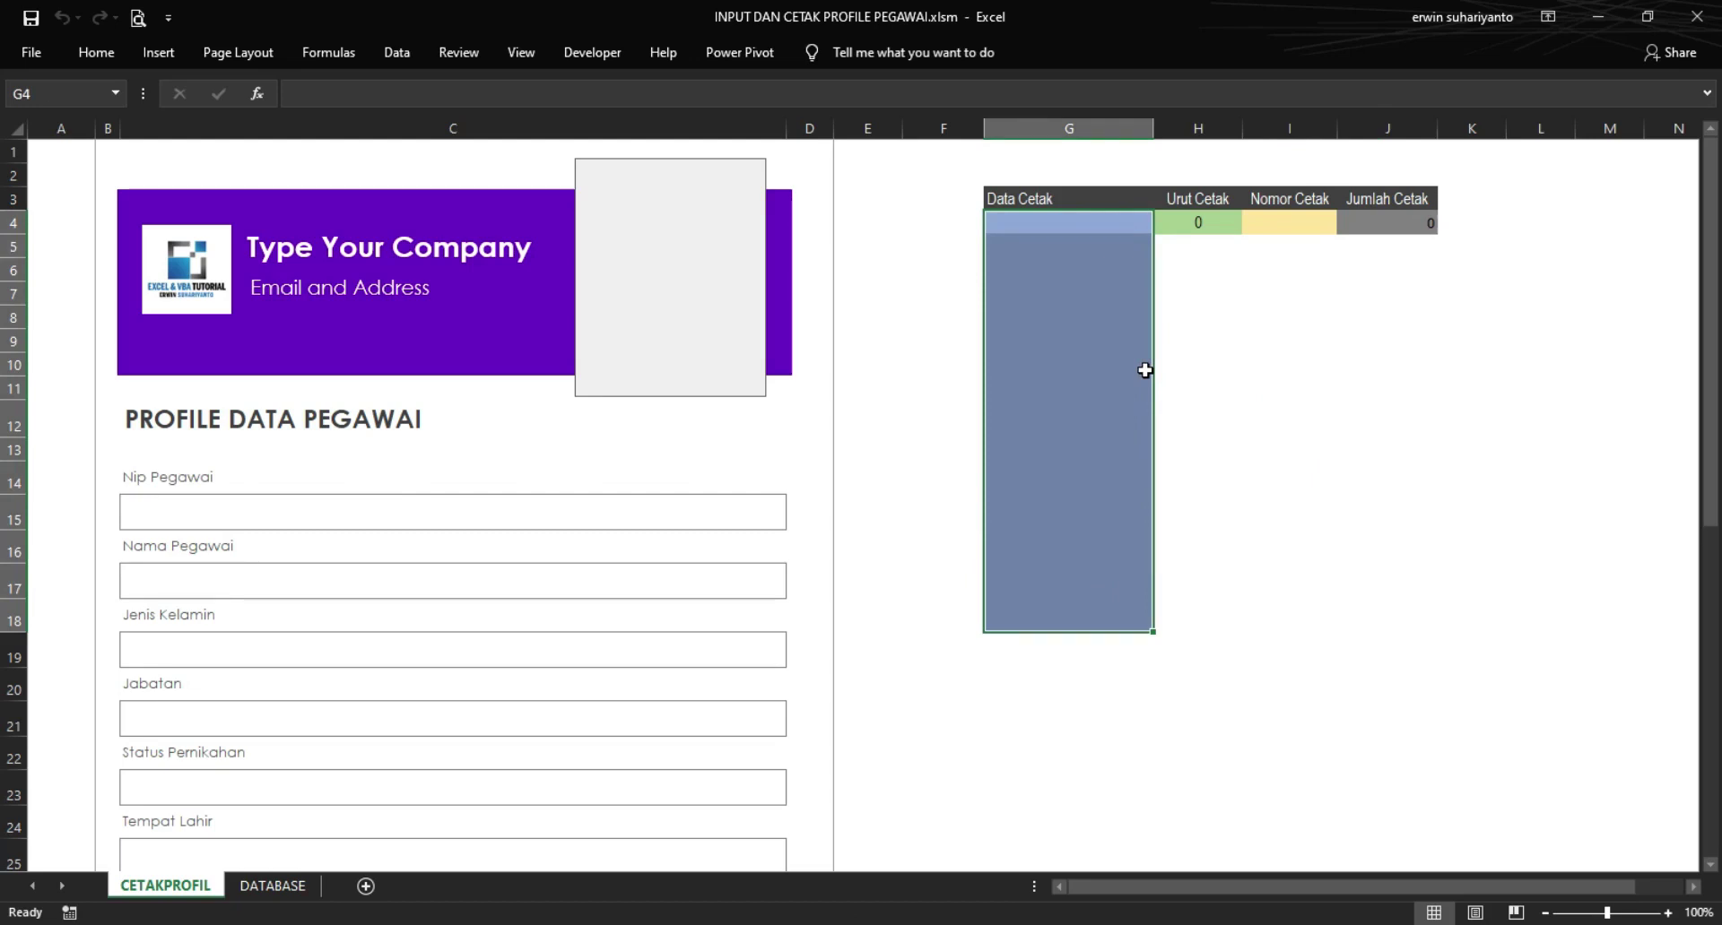
{"action": "left_click", "coordinate": [1222, 228]}
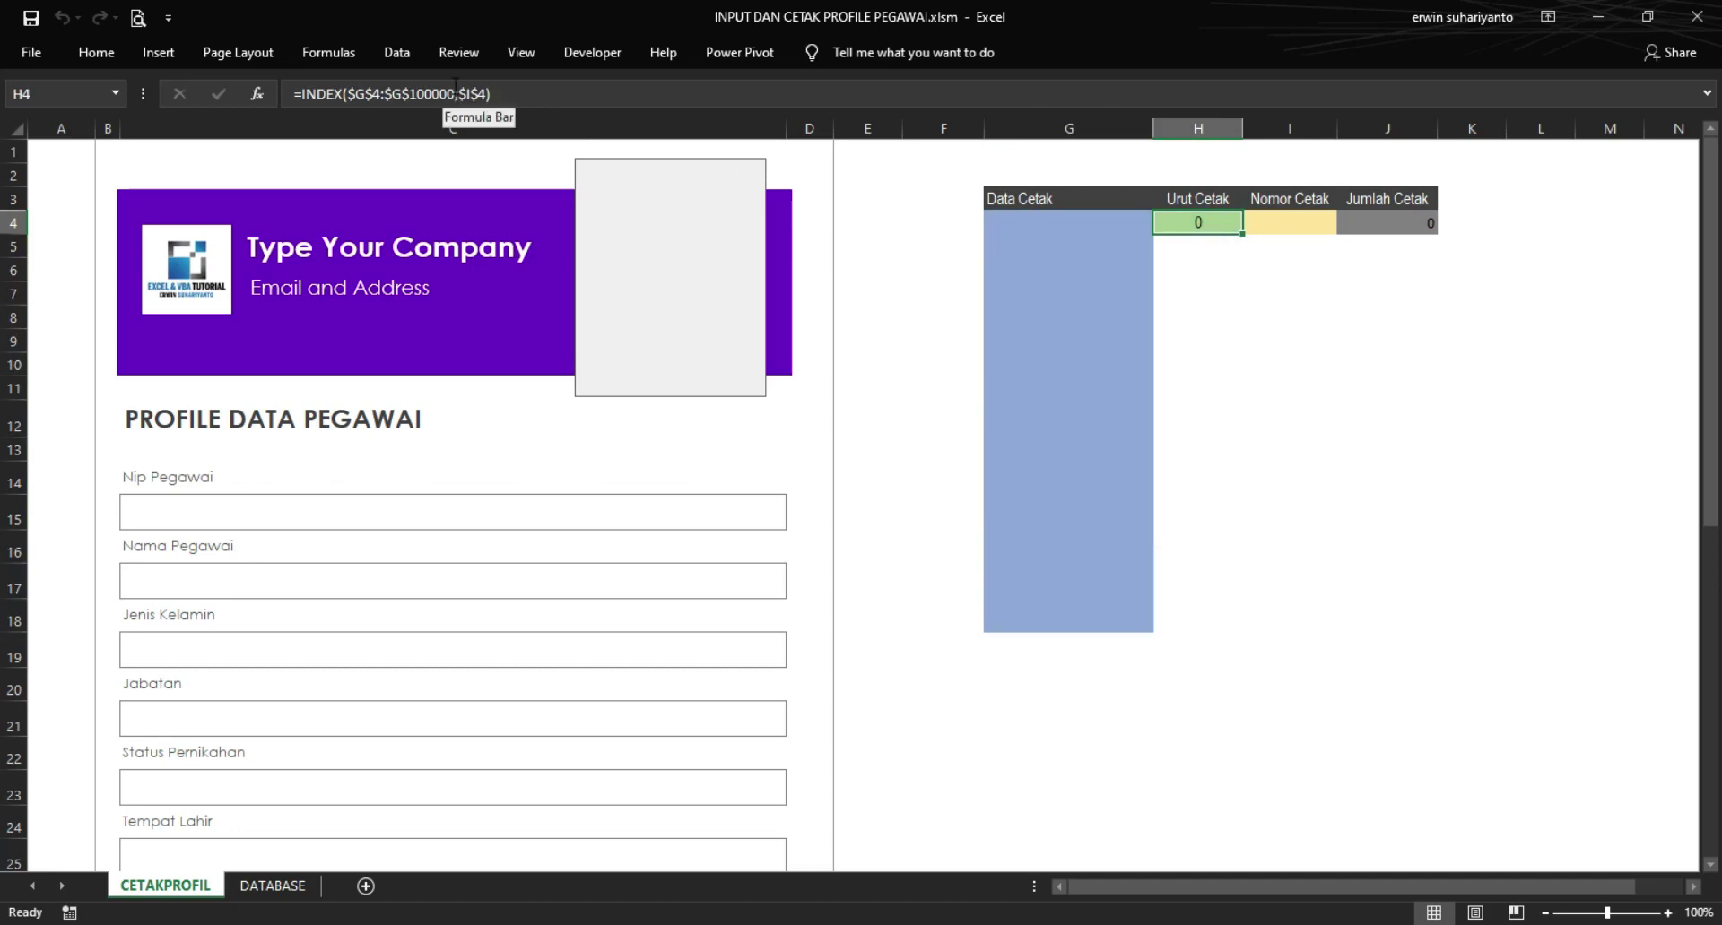
- Inspect H4's existing INDEX formula and discard the aborted new entry
{"action": "key", "text": "F2"}
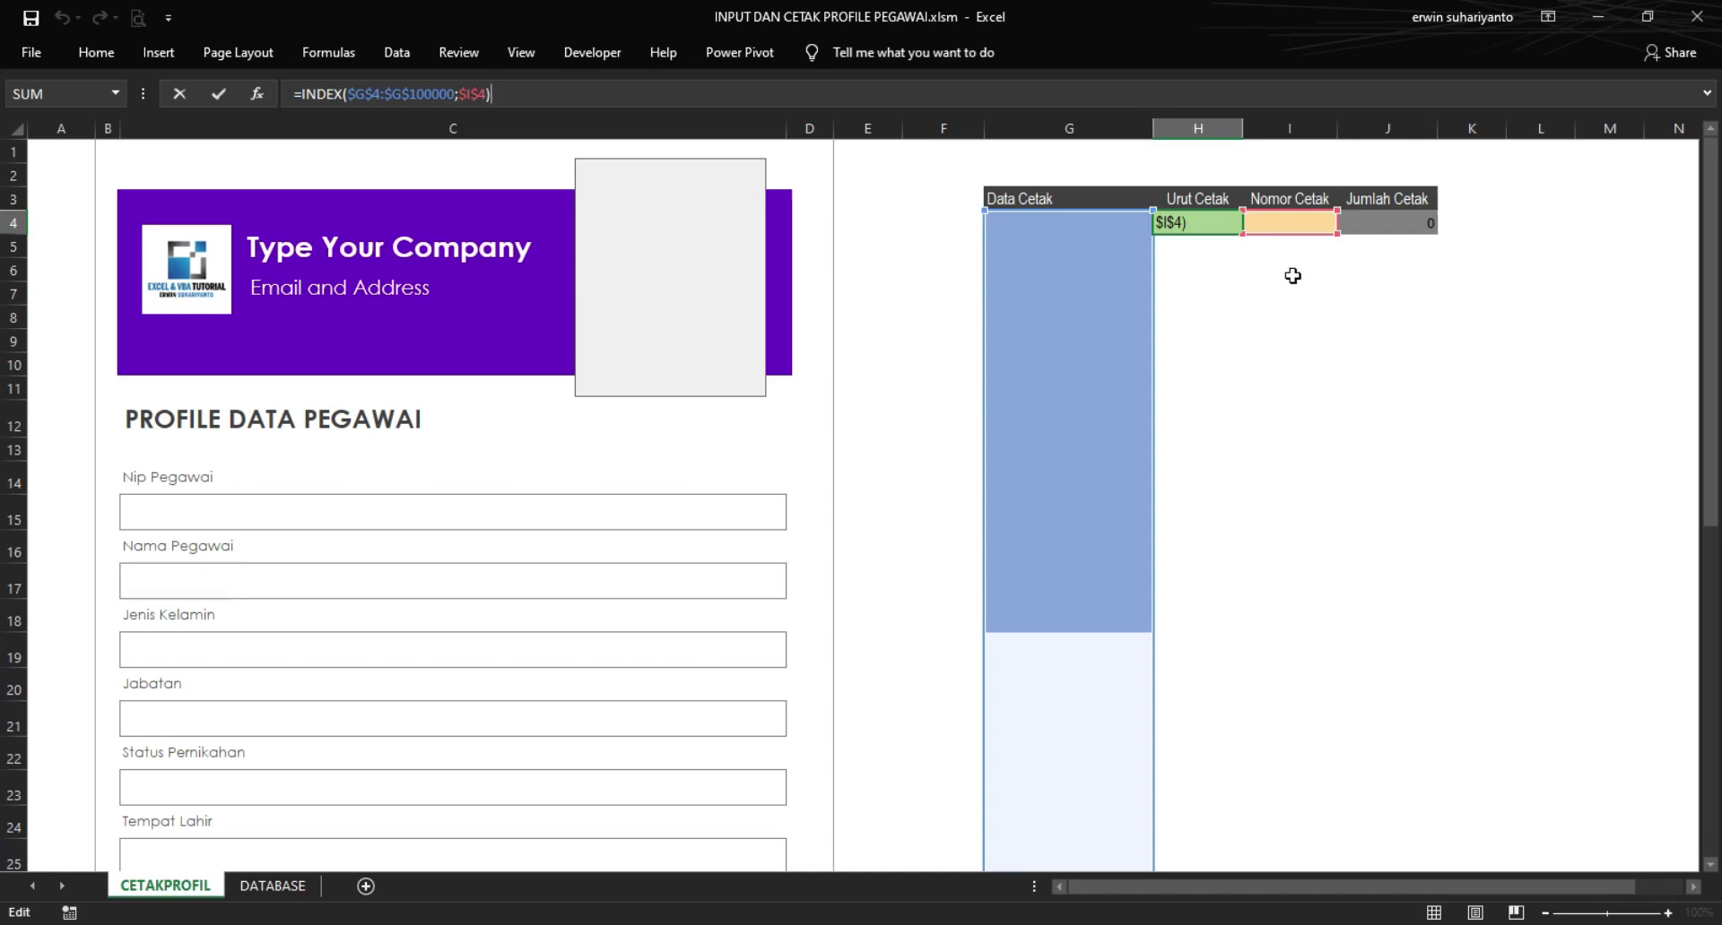
{"action": "key", "text": "Return"}
{"action": "left_click", "coordinate": [1206, 229]}
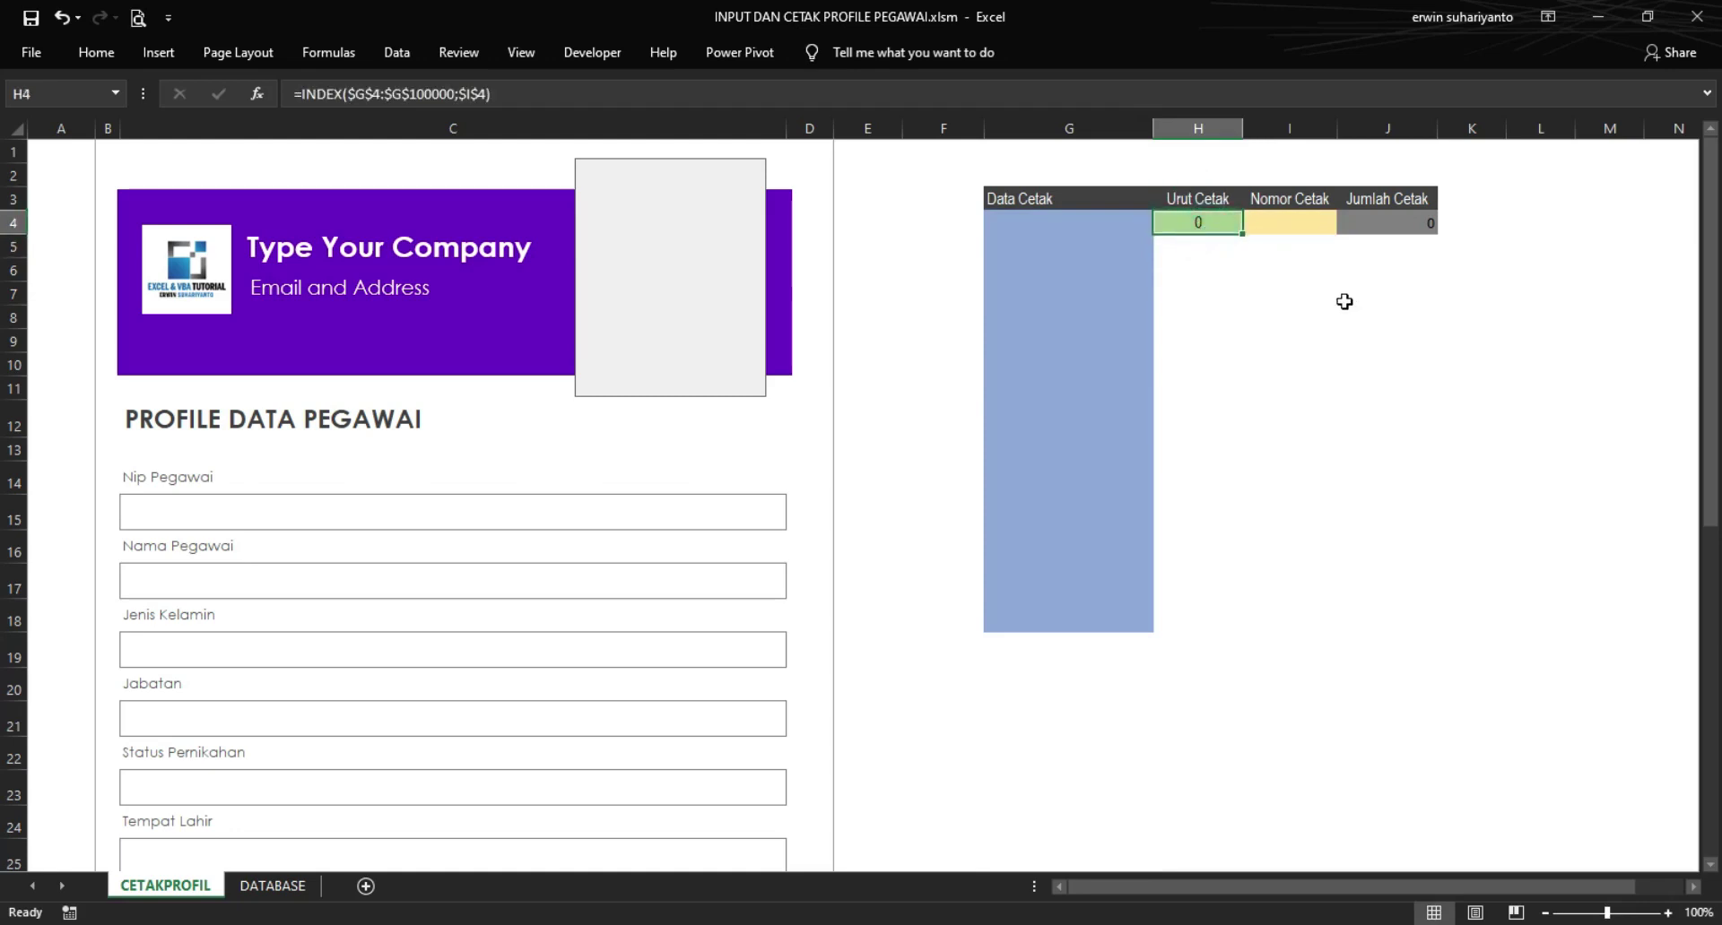
{"action": "type", "text": "="}
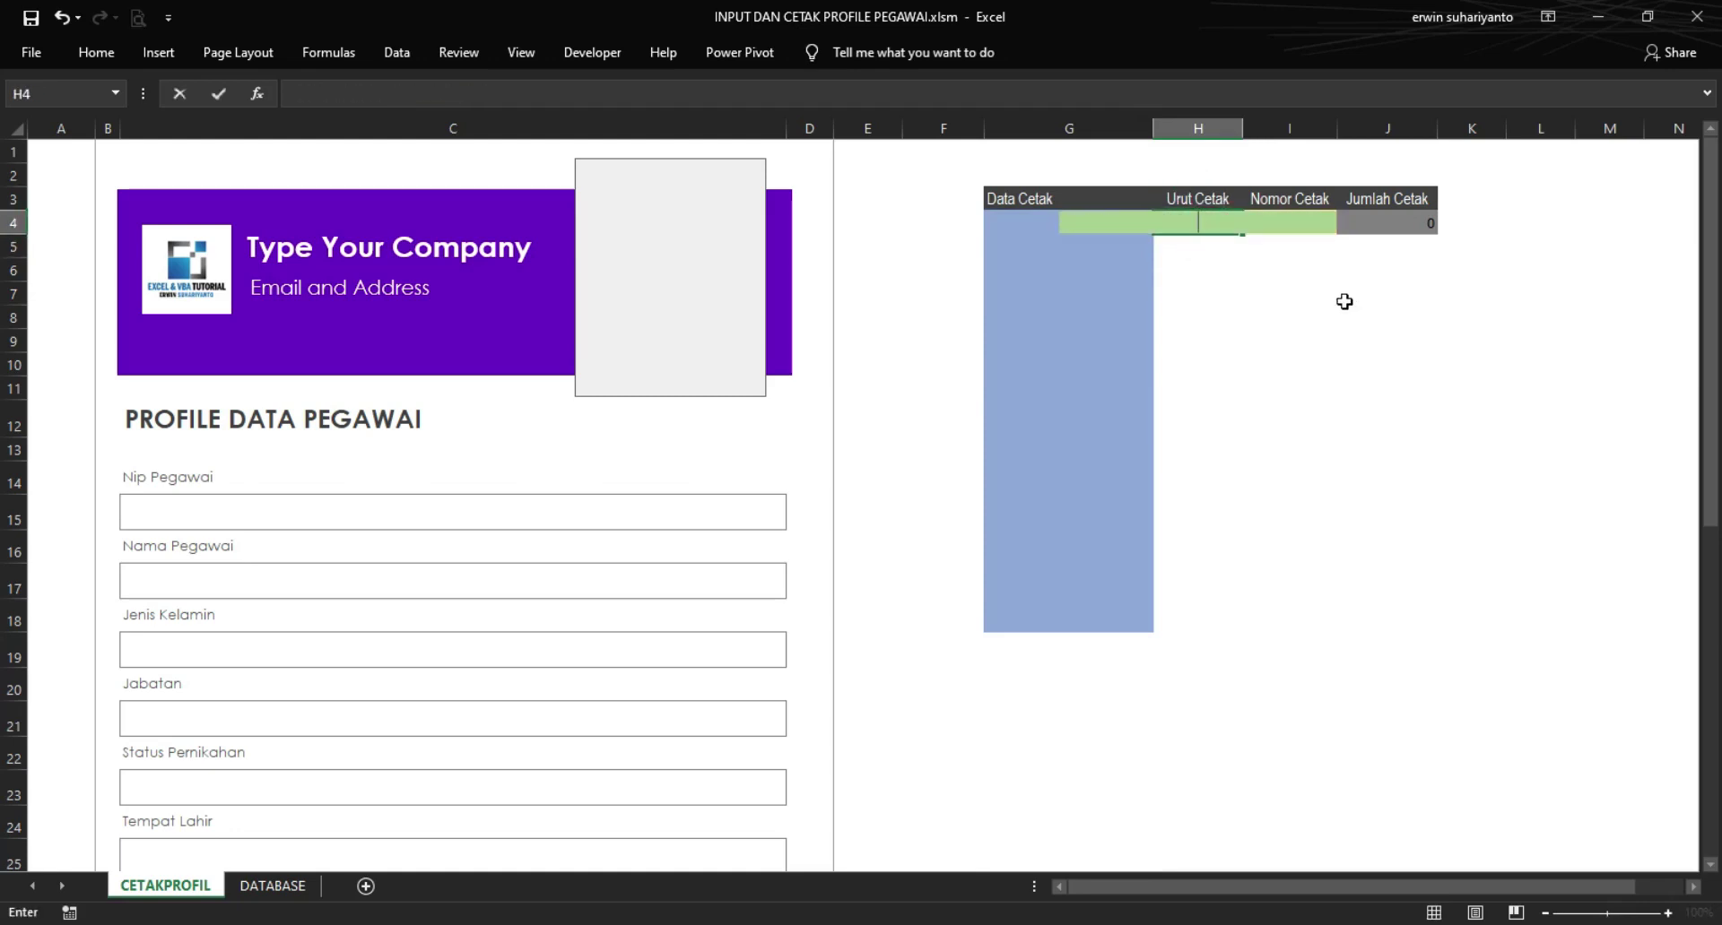
{"action": "key", "text": "Escape"}
- Enter =INDEX($G$4:$G$18000;$I$4) in cell H4
{"action": "type", "text": "="}
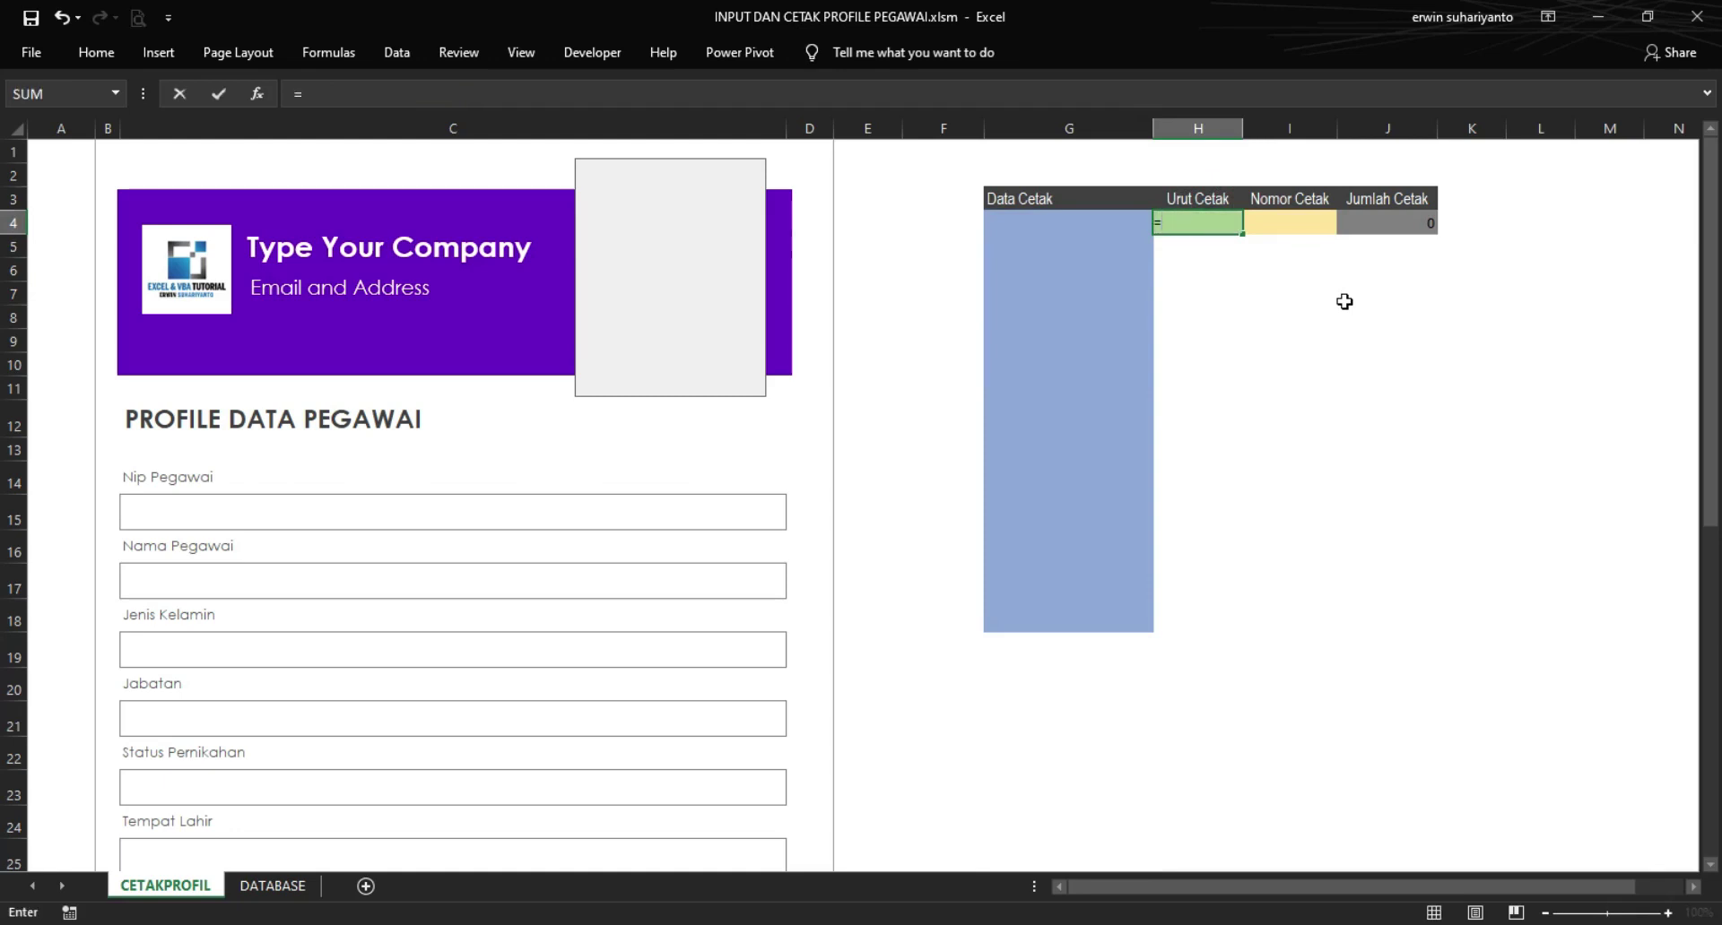
{"action": "type", "text": "INDEX("}
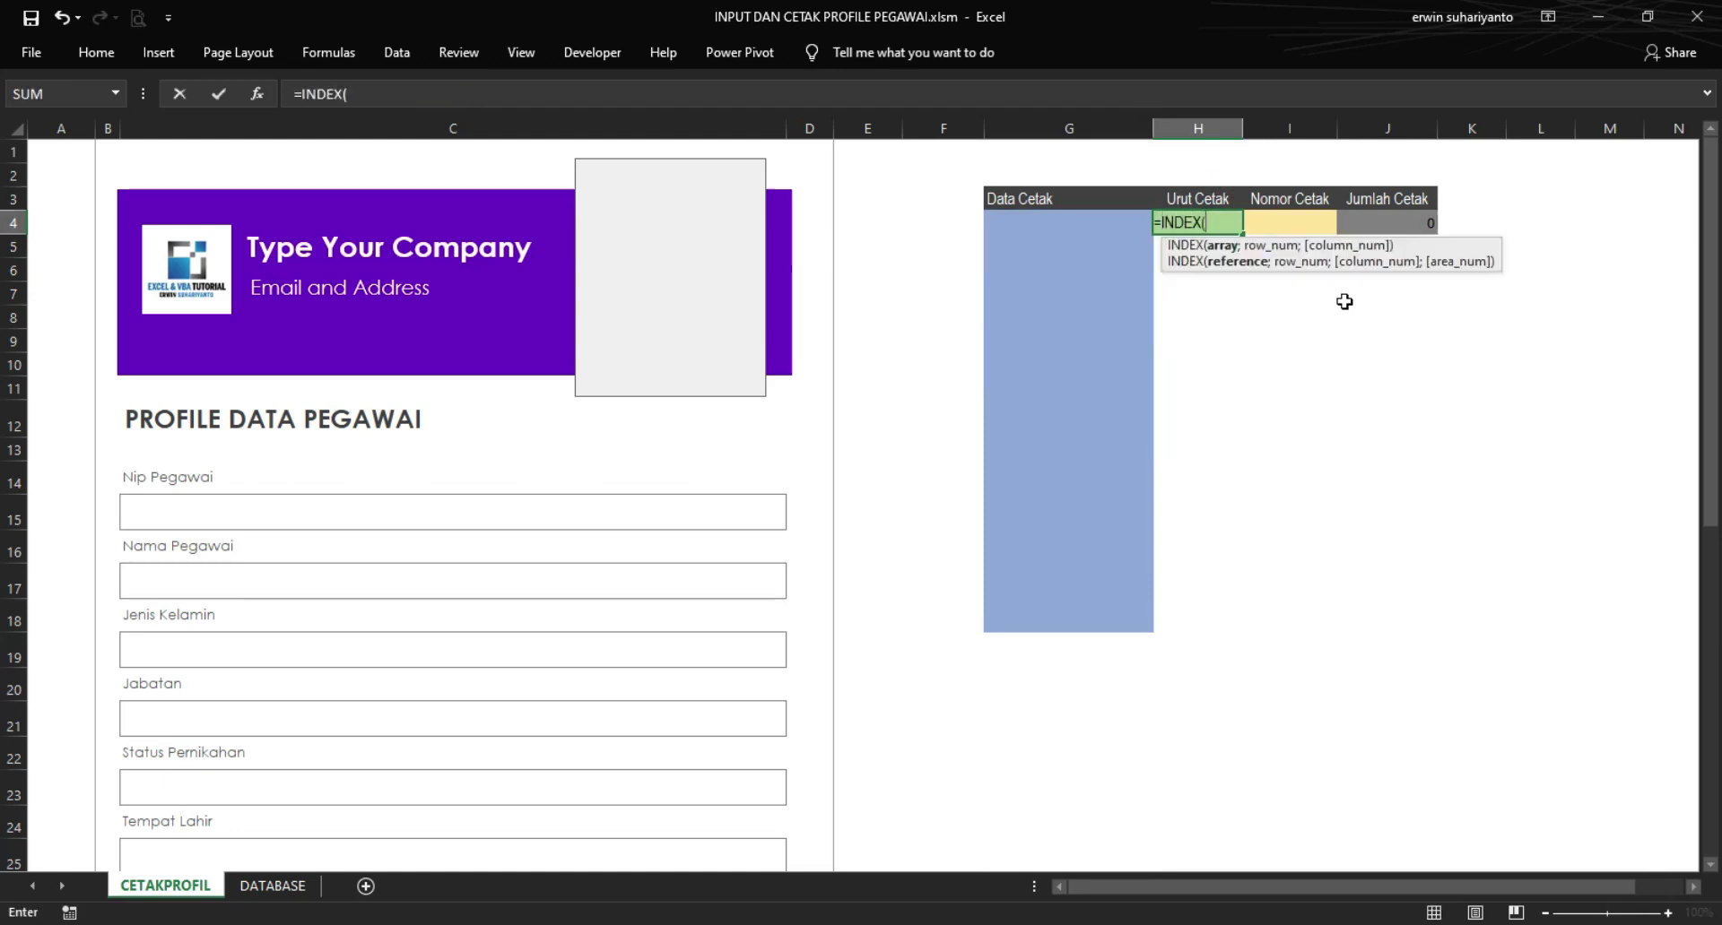
{"action": "left_click_drag", "start_coordinate": [1070, 222], "coordinate": [1045, 621]}
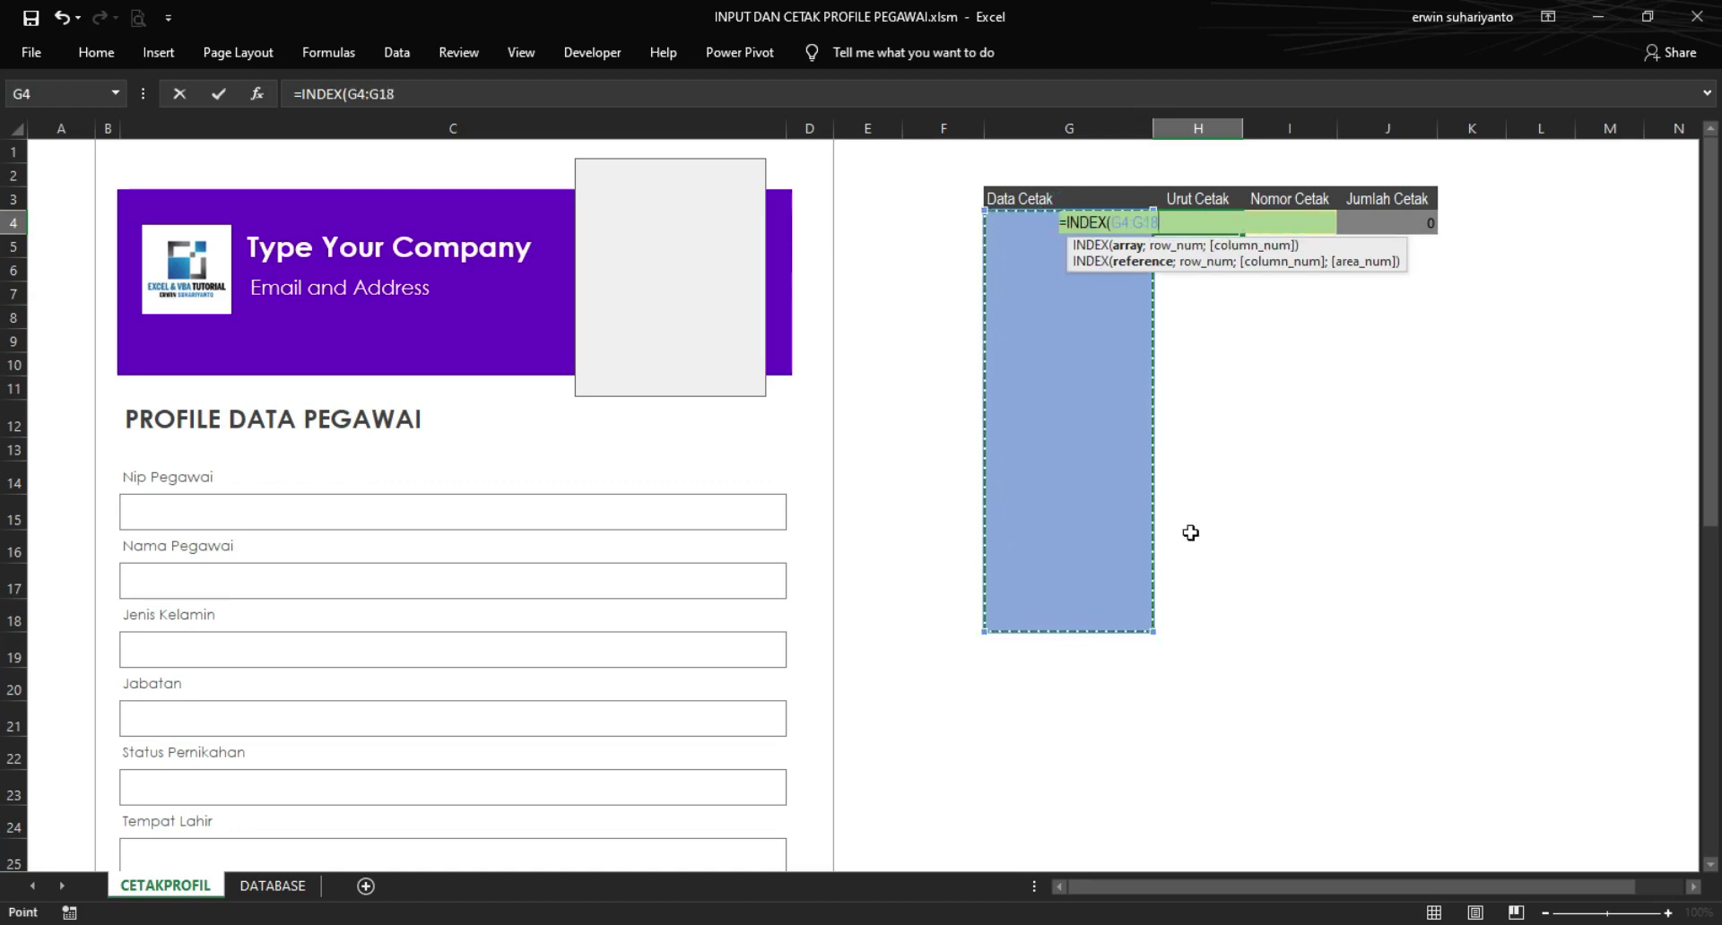
{"action": "key", "text": "F4"}
{"action": "type", "text": "000"}
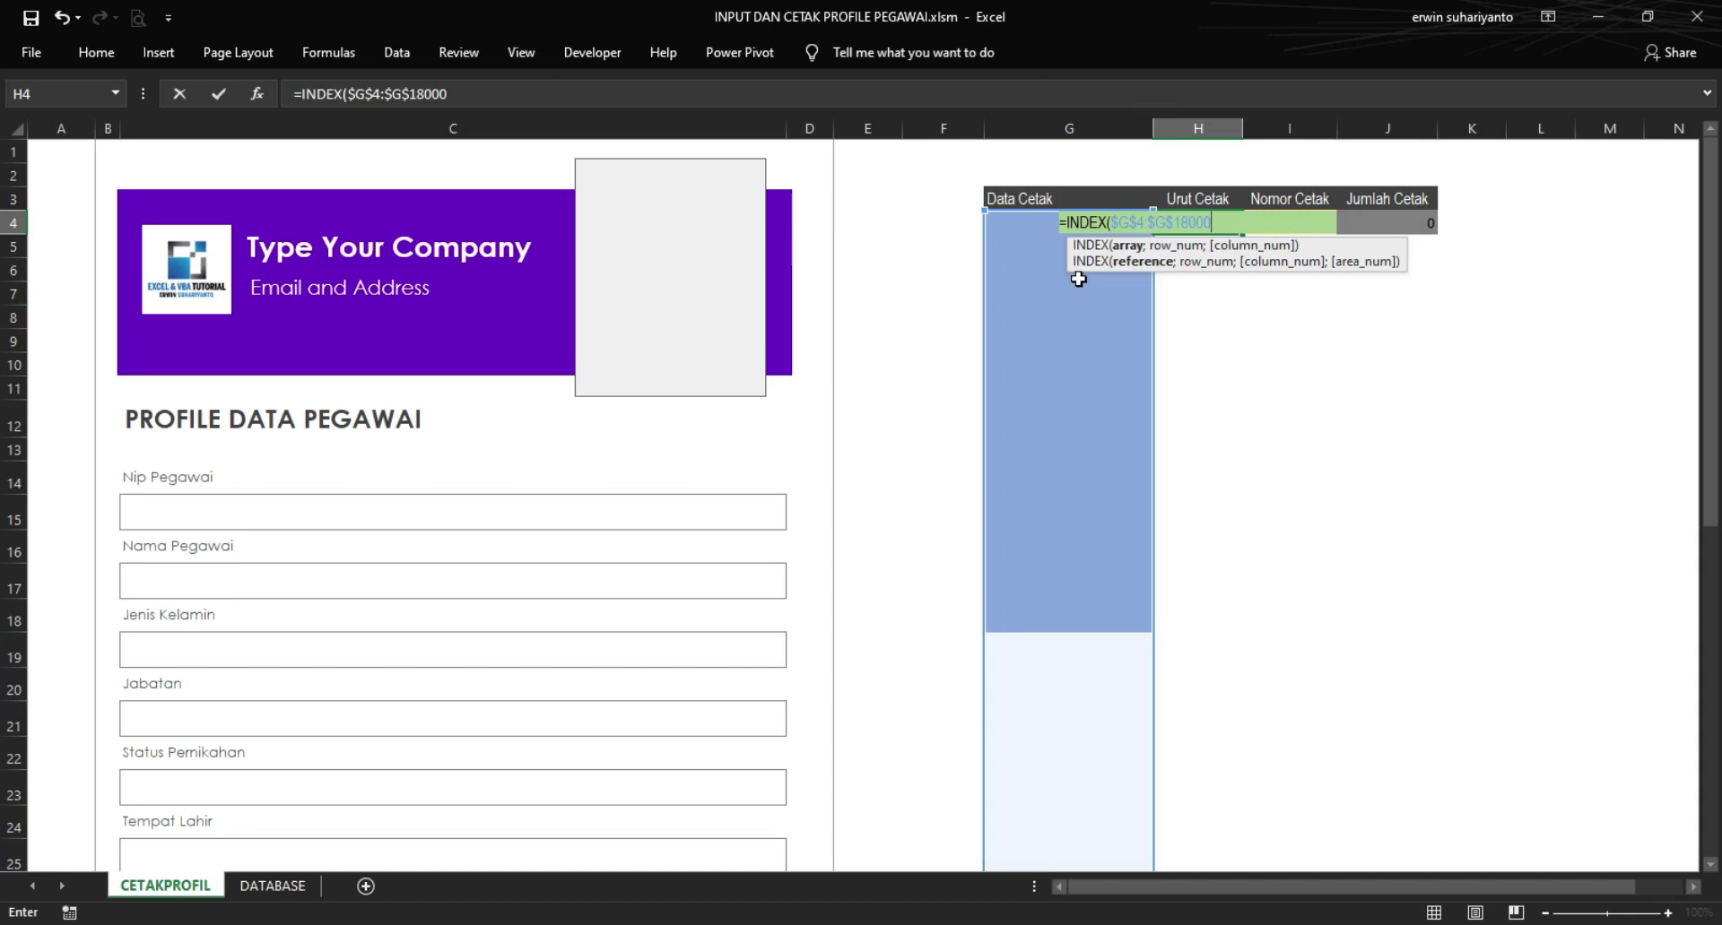
{"action": "type", "text": ";"}
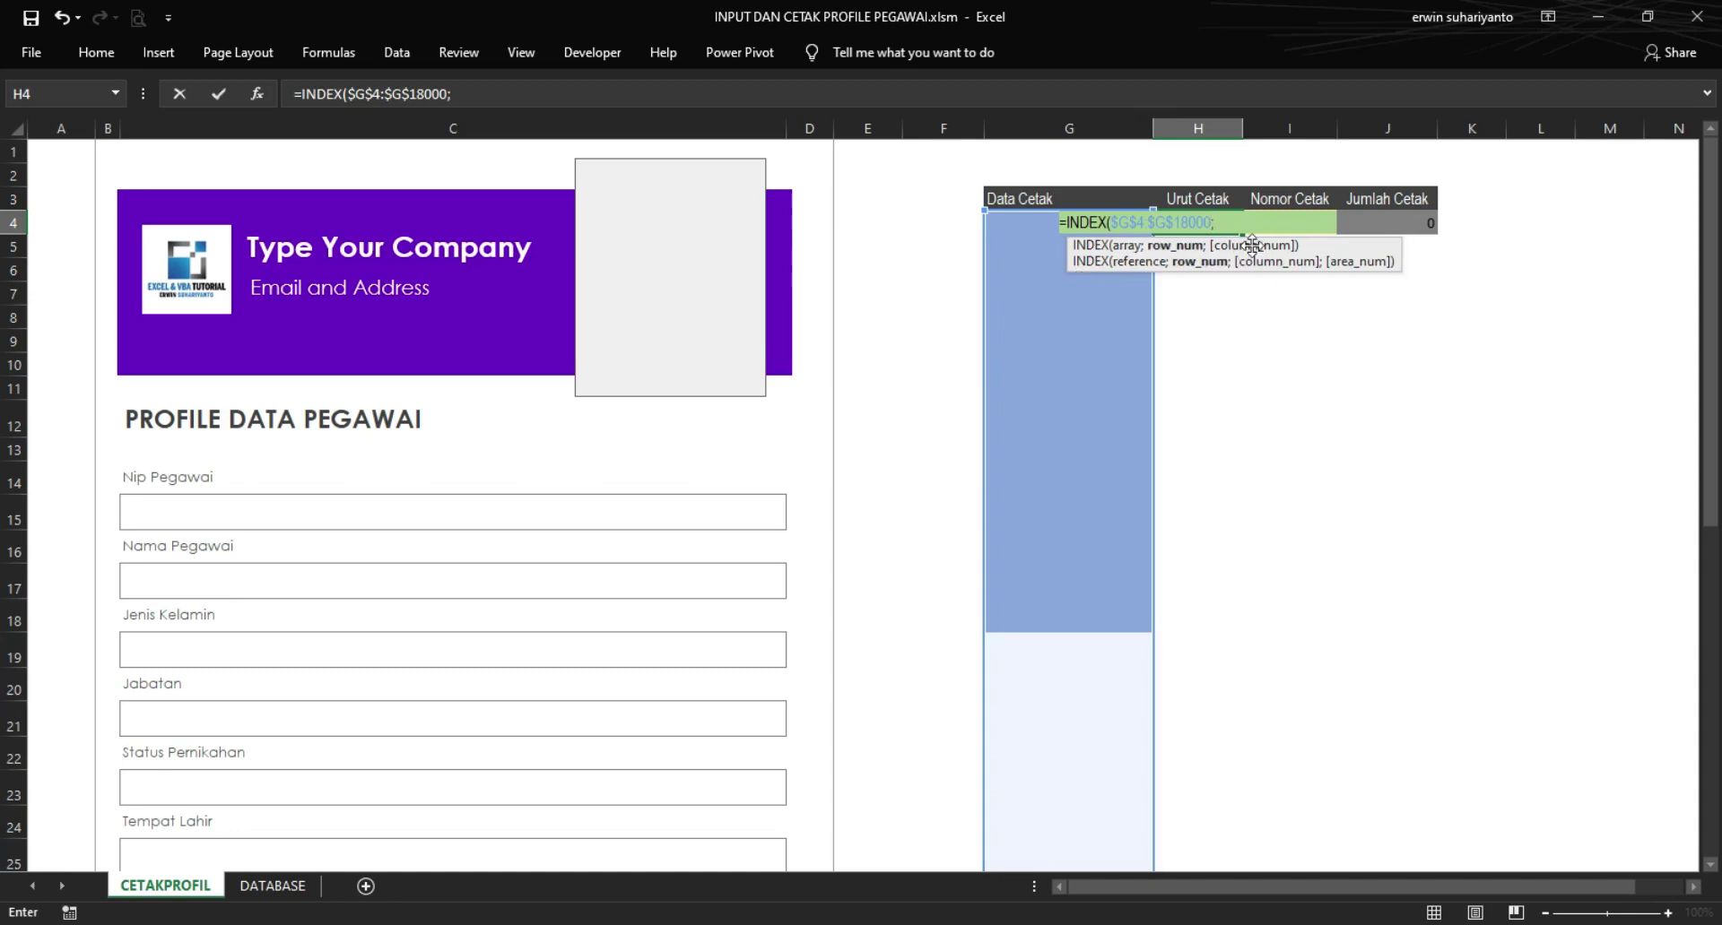
{"action": "left_click", "coordinate": [1320, 223]}
{"action": "type", "text": "I"}
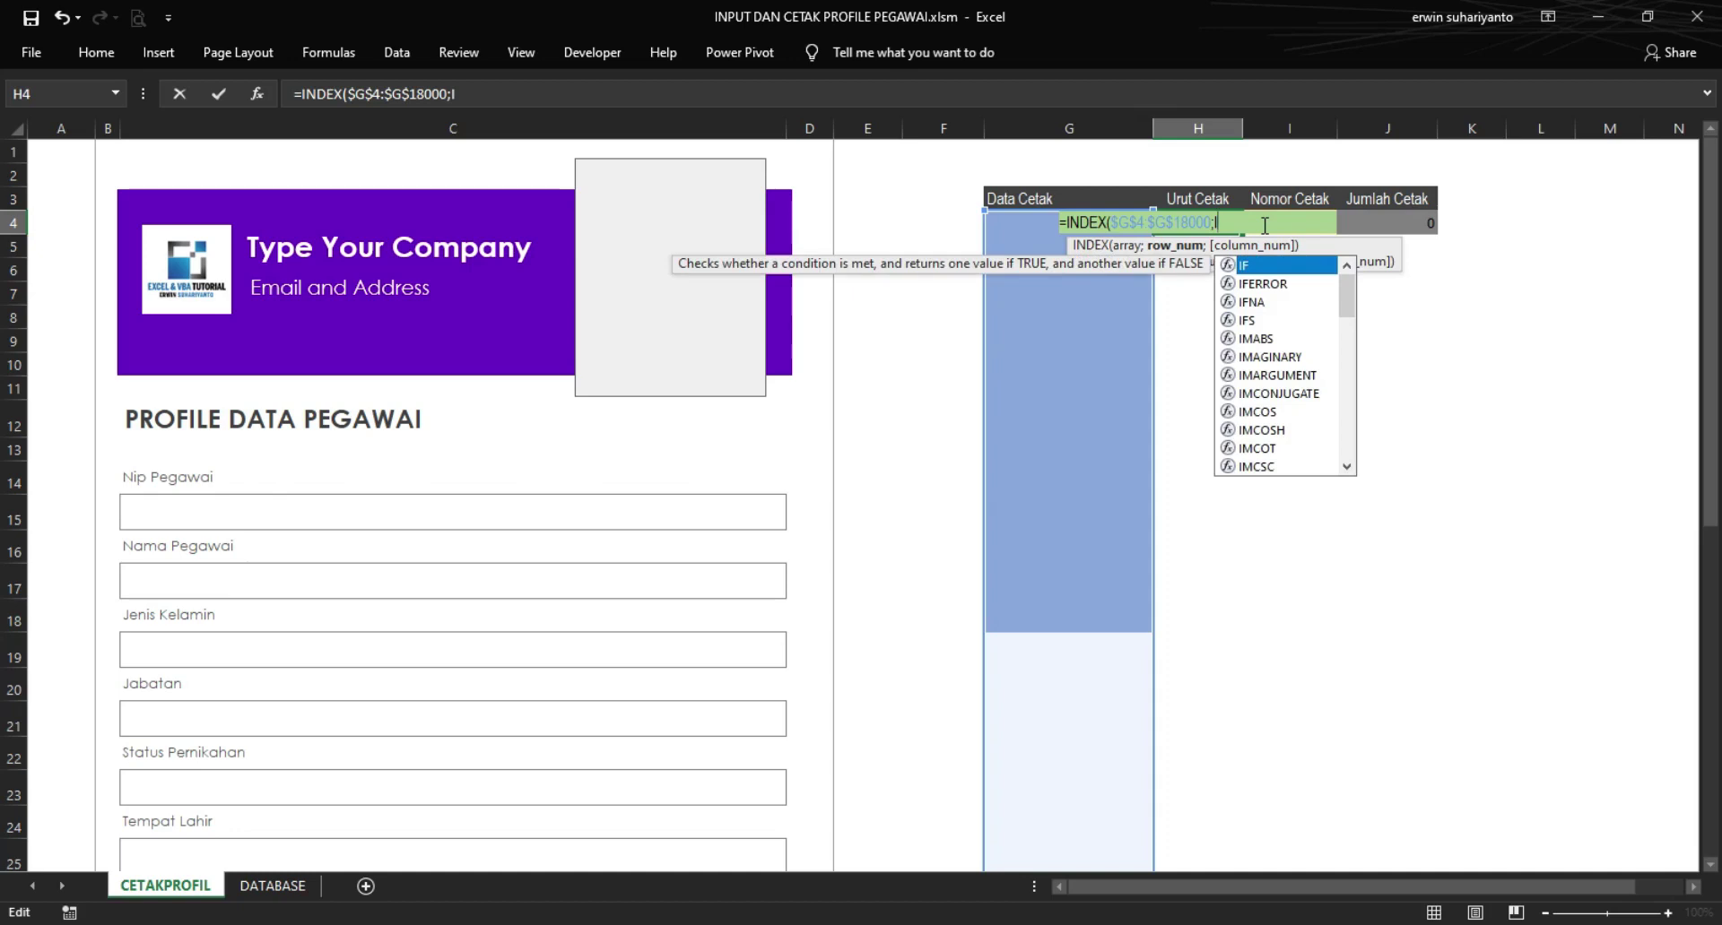
{"action": "type", "text": "4"}
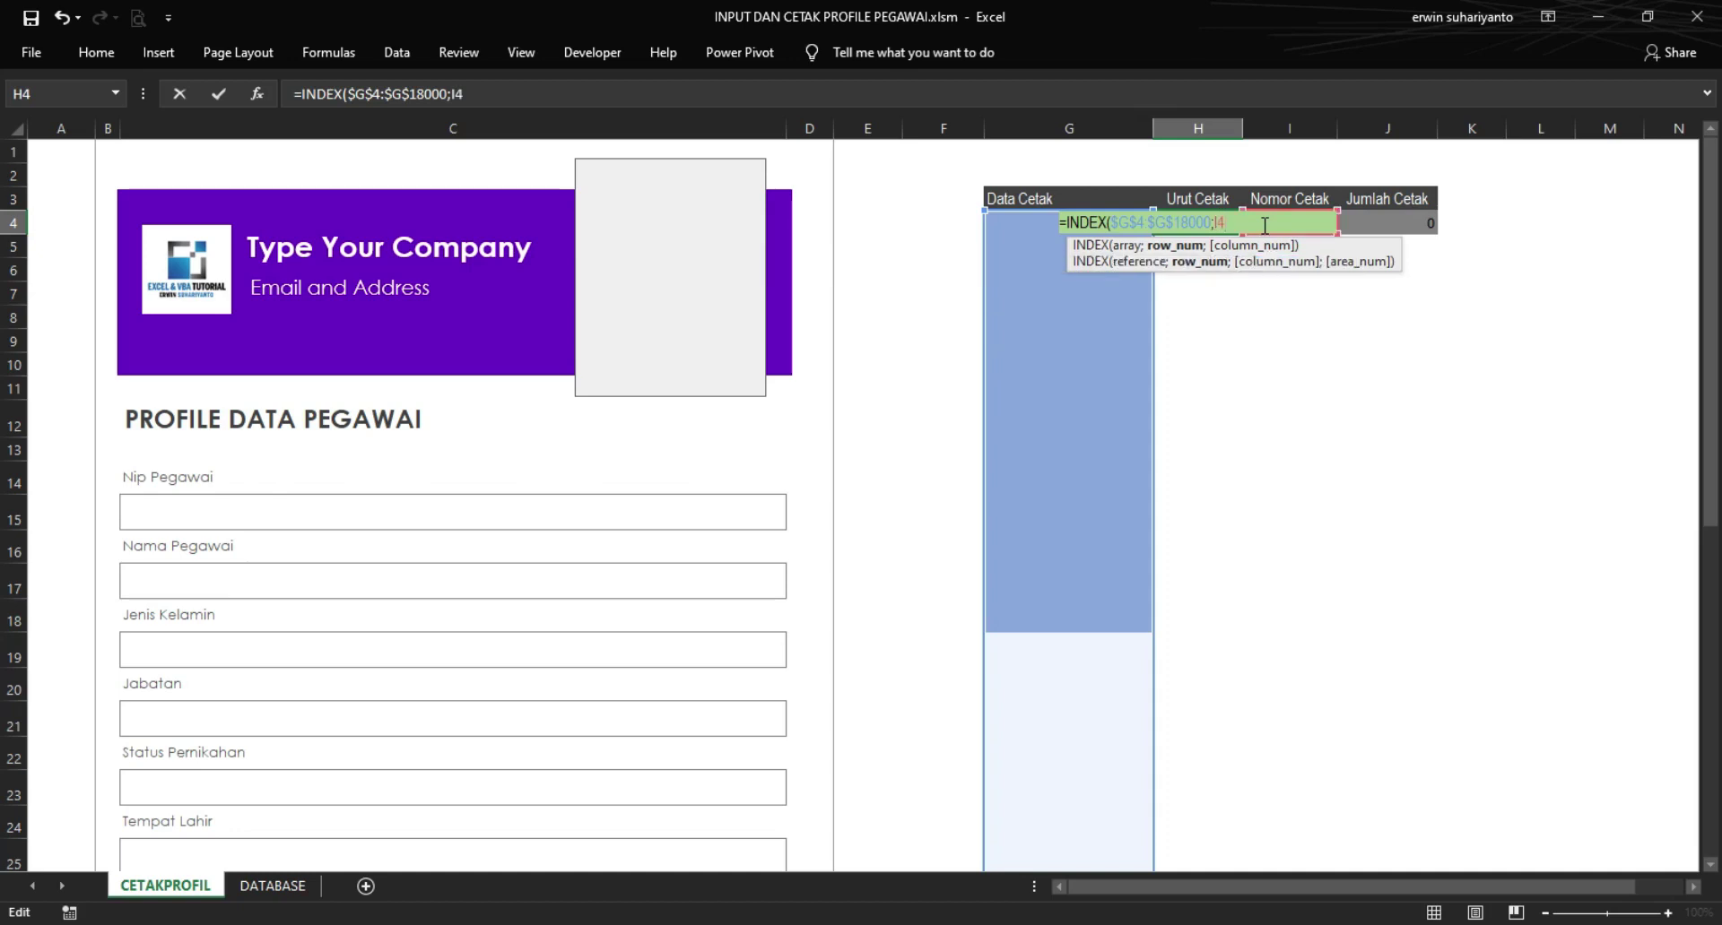
{"action": "key", "text": "F4"}
{"action": "type", "text": ")"}
{"action": "key", "text": "Return"}
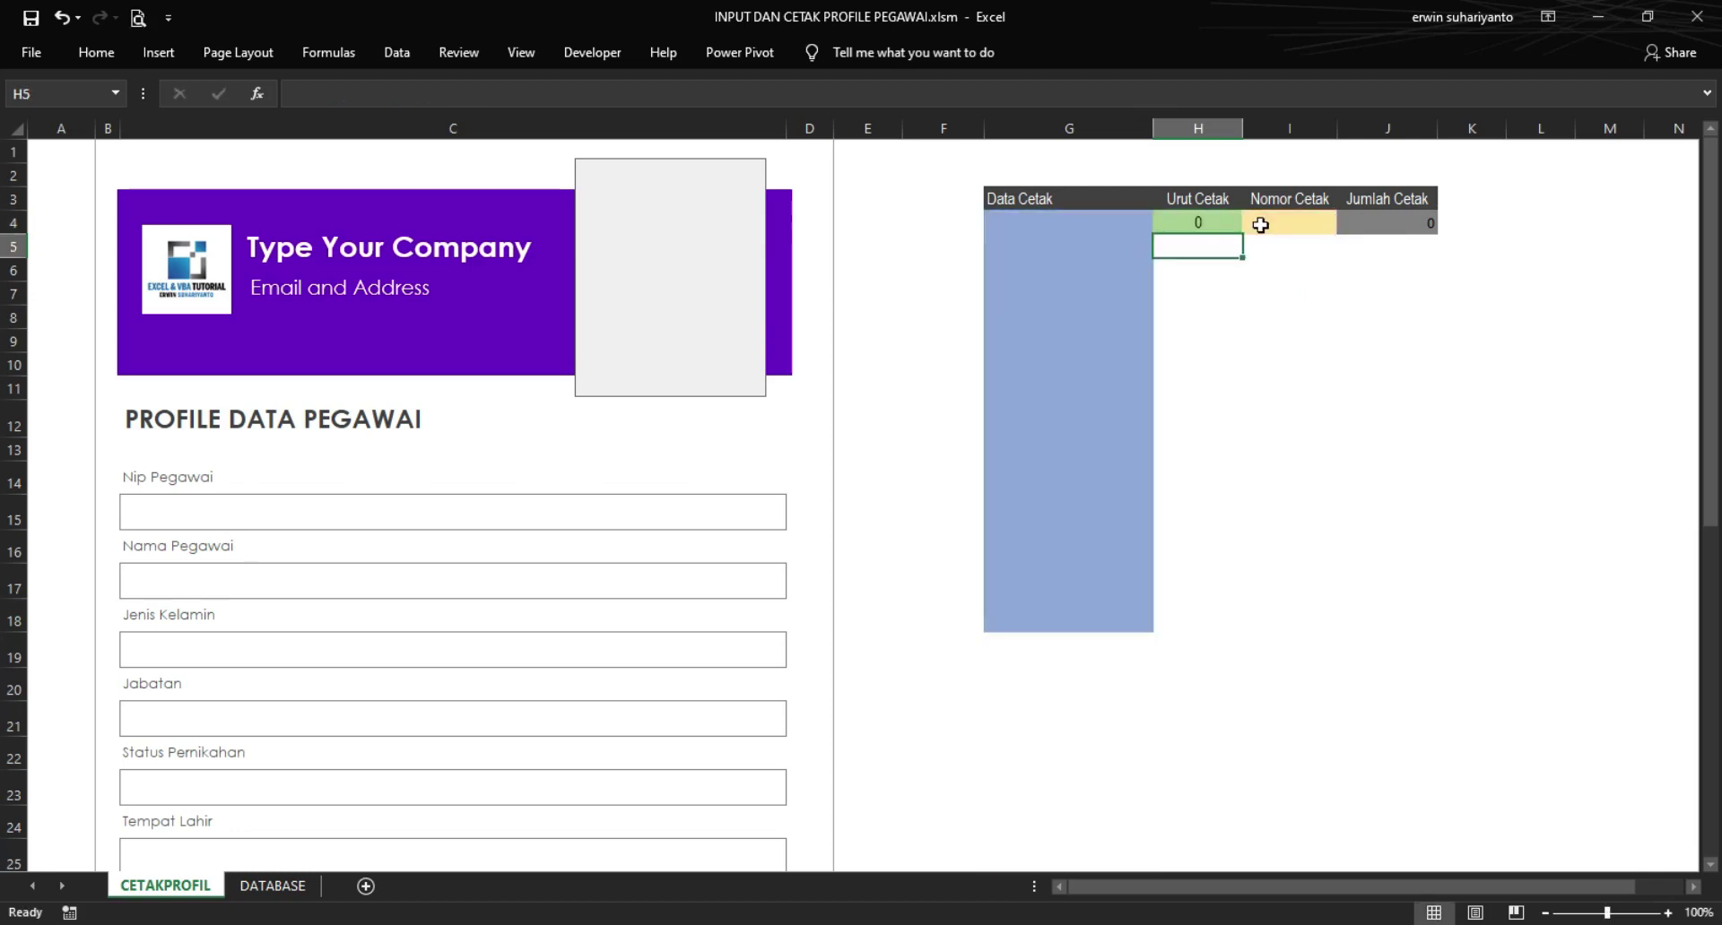
- Inspect I4 and J4's =COUNTA($G$4:$G$100000) formula, committing it unchanged
{"action": "left_click", "coordinate": [1281, 221]}
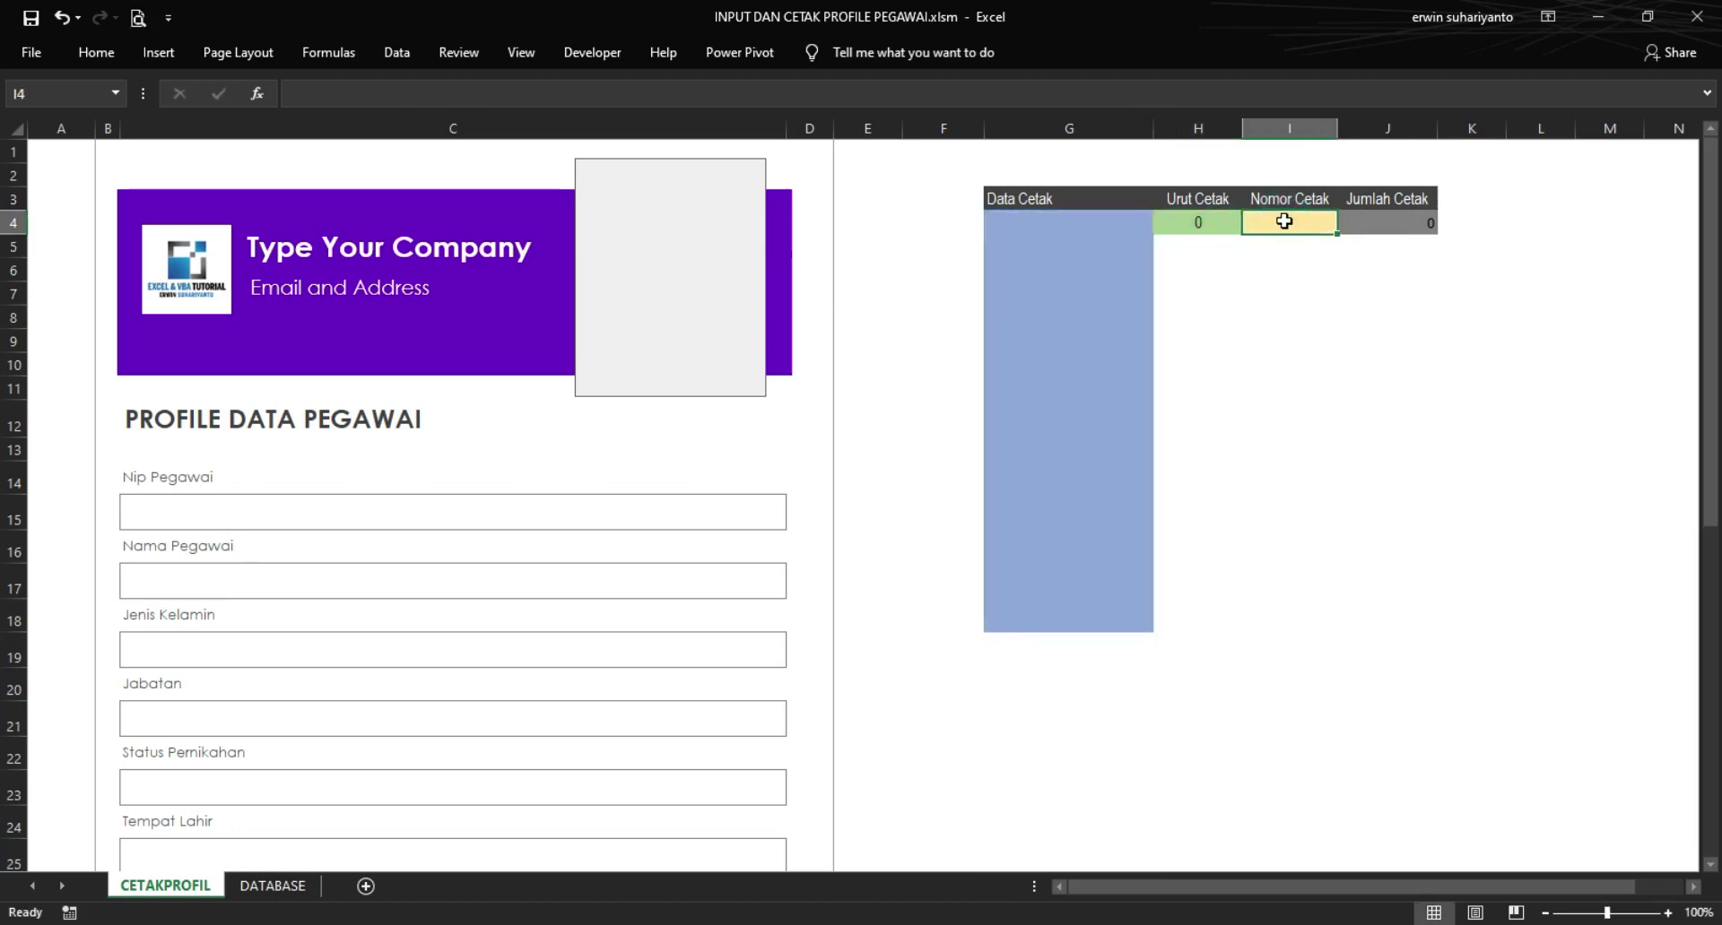
{"action": "left_click", "coordinate": [1290, 217]}
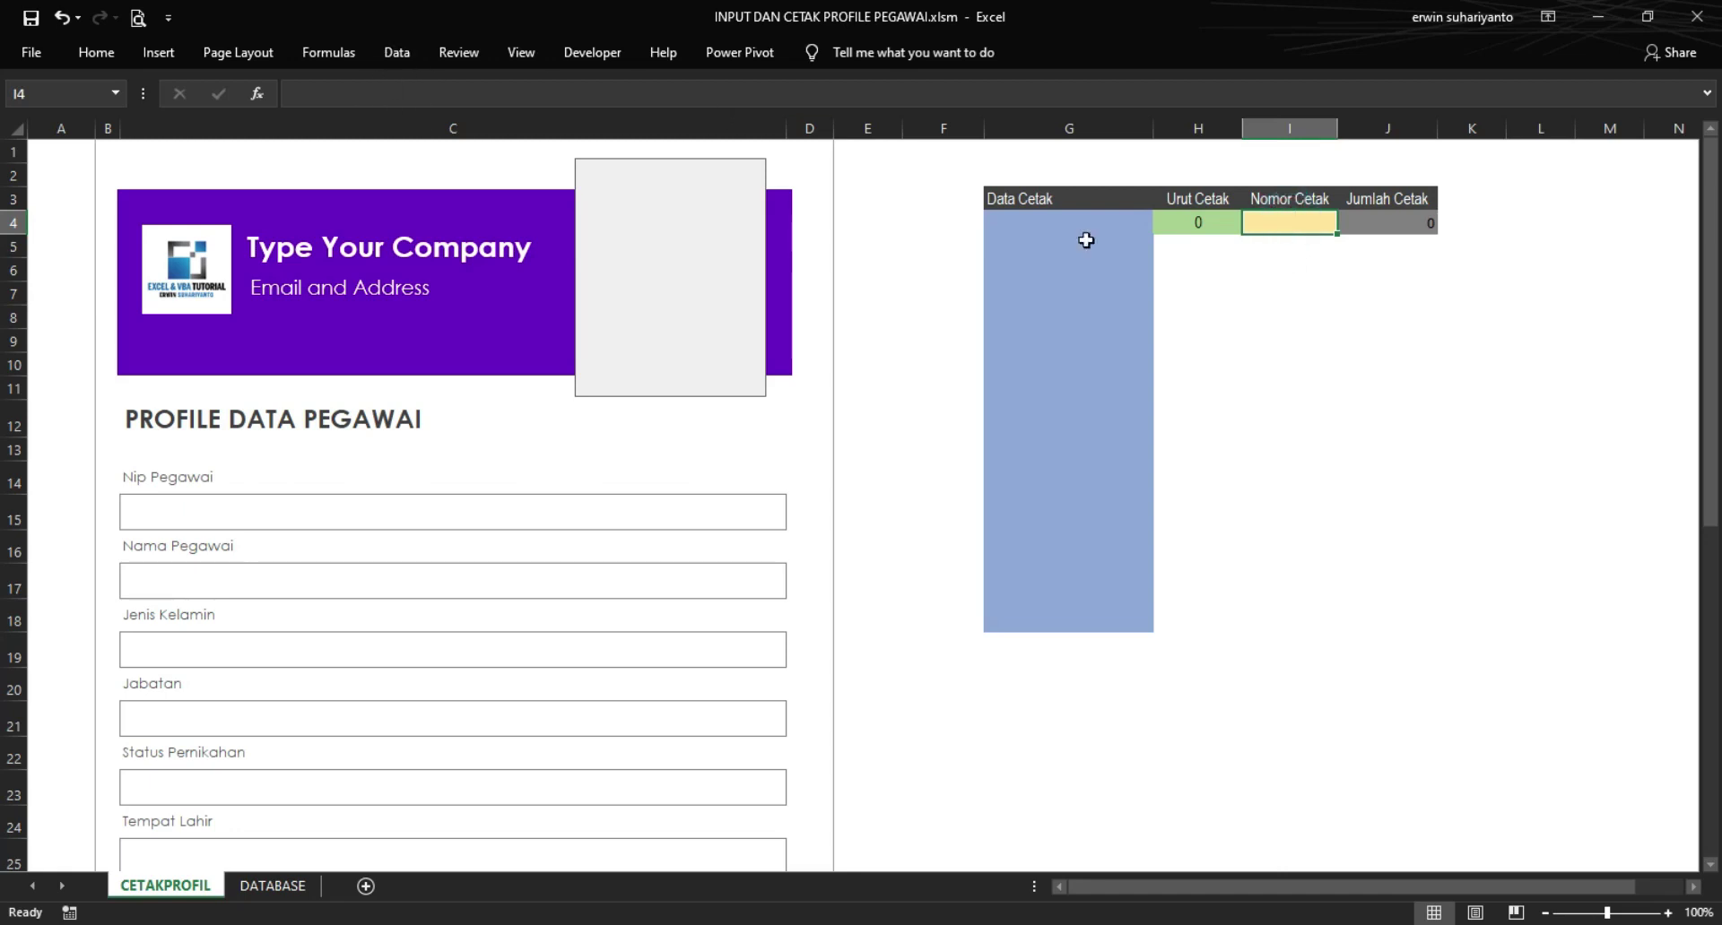
{"action": "left_click", "coordinate": [1410, 220]}
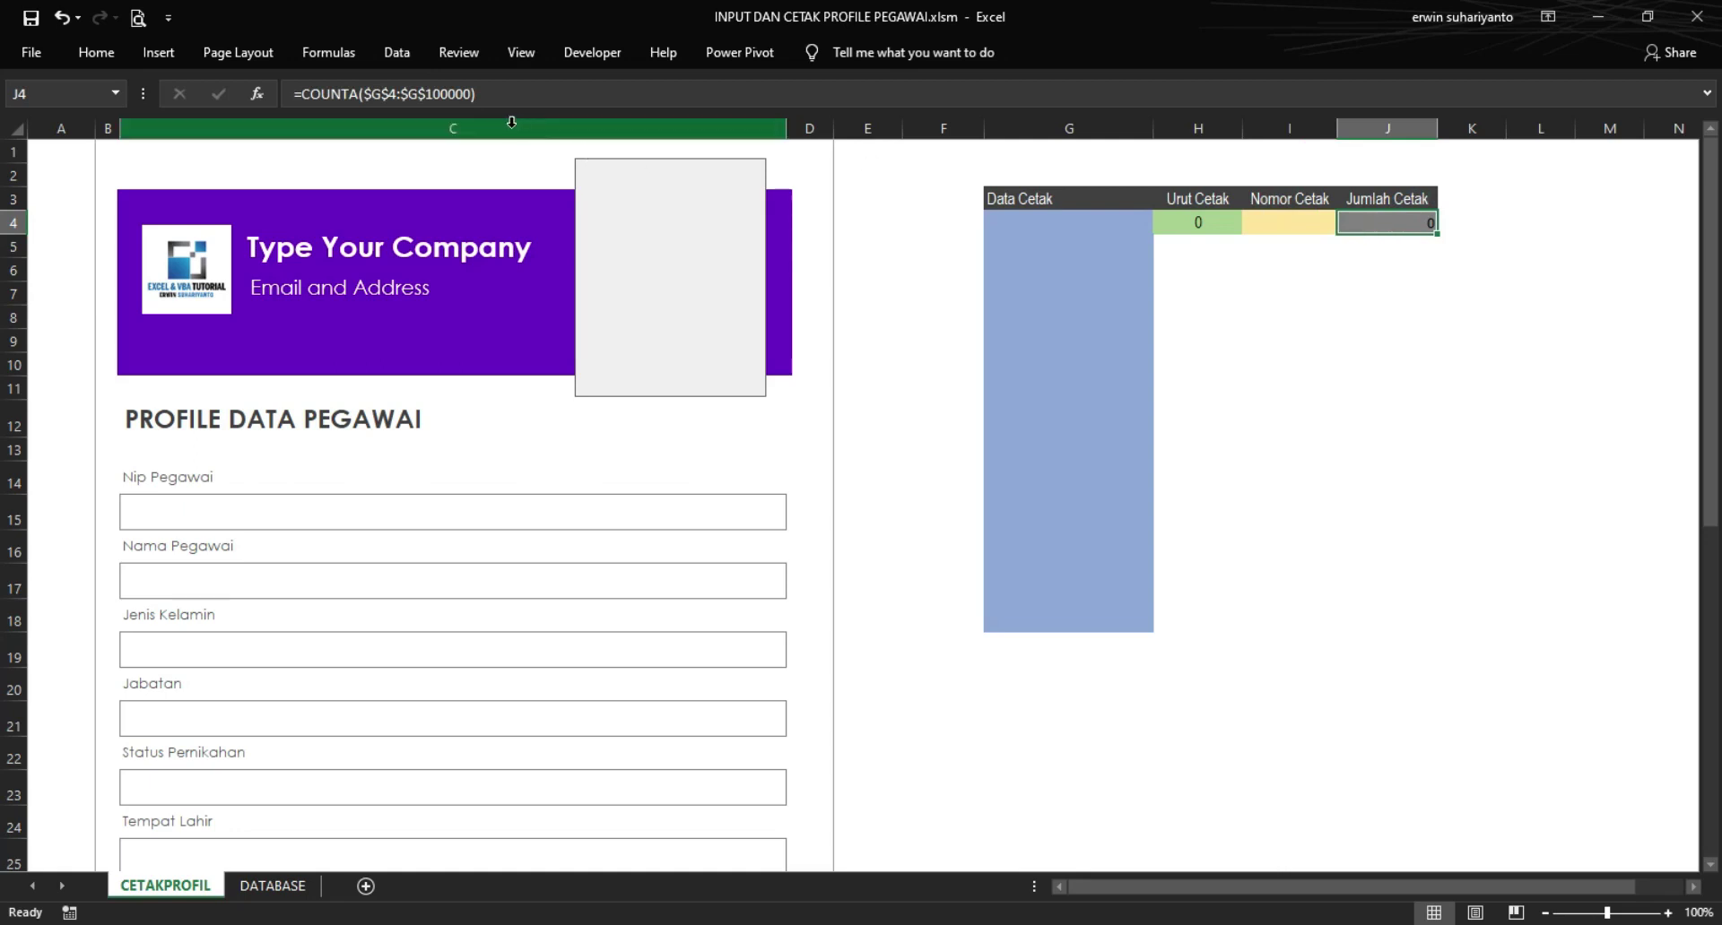
{"action": "left_click", "coordinate": [476, 92]}
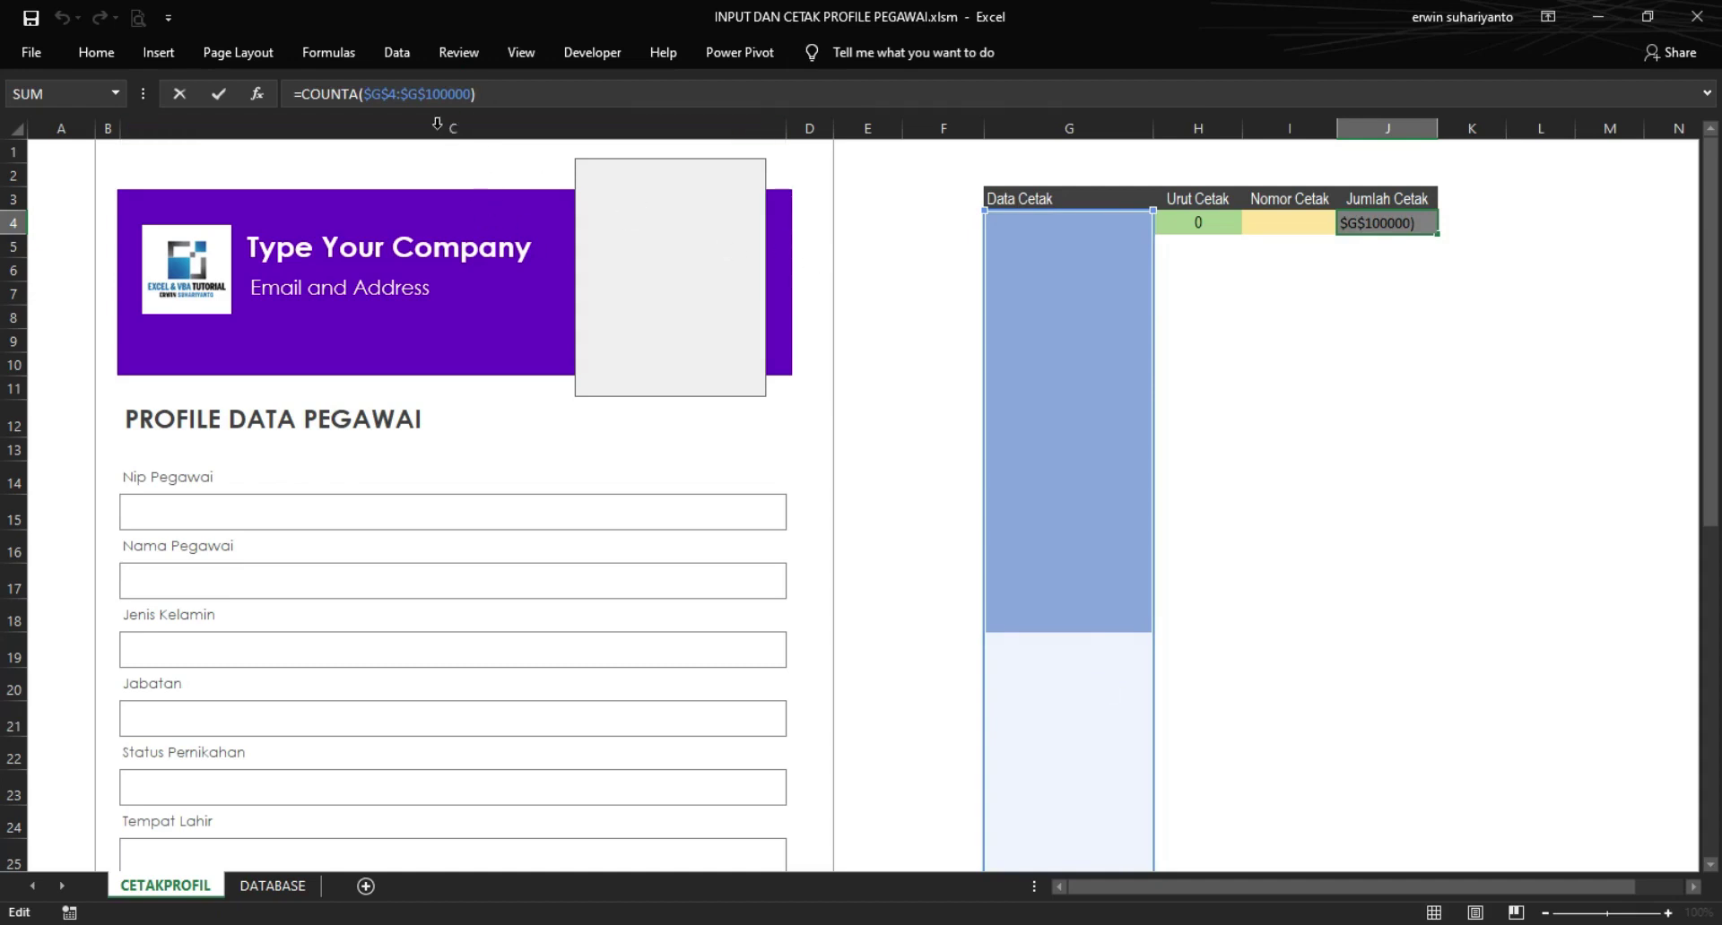
{"action": "key", "text": "Return"}
- Center-align the Jumlah Cetak count in J4
{"action": "left_click", "coordinate": [1396, 217]}
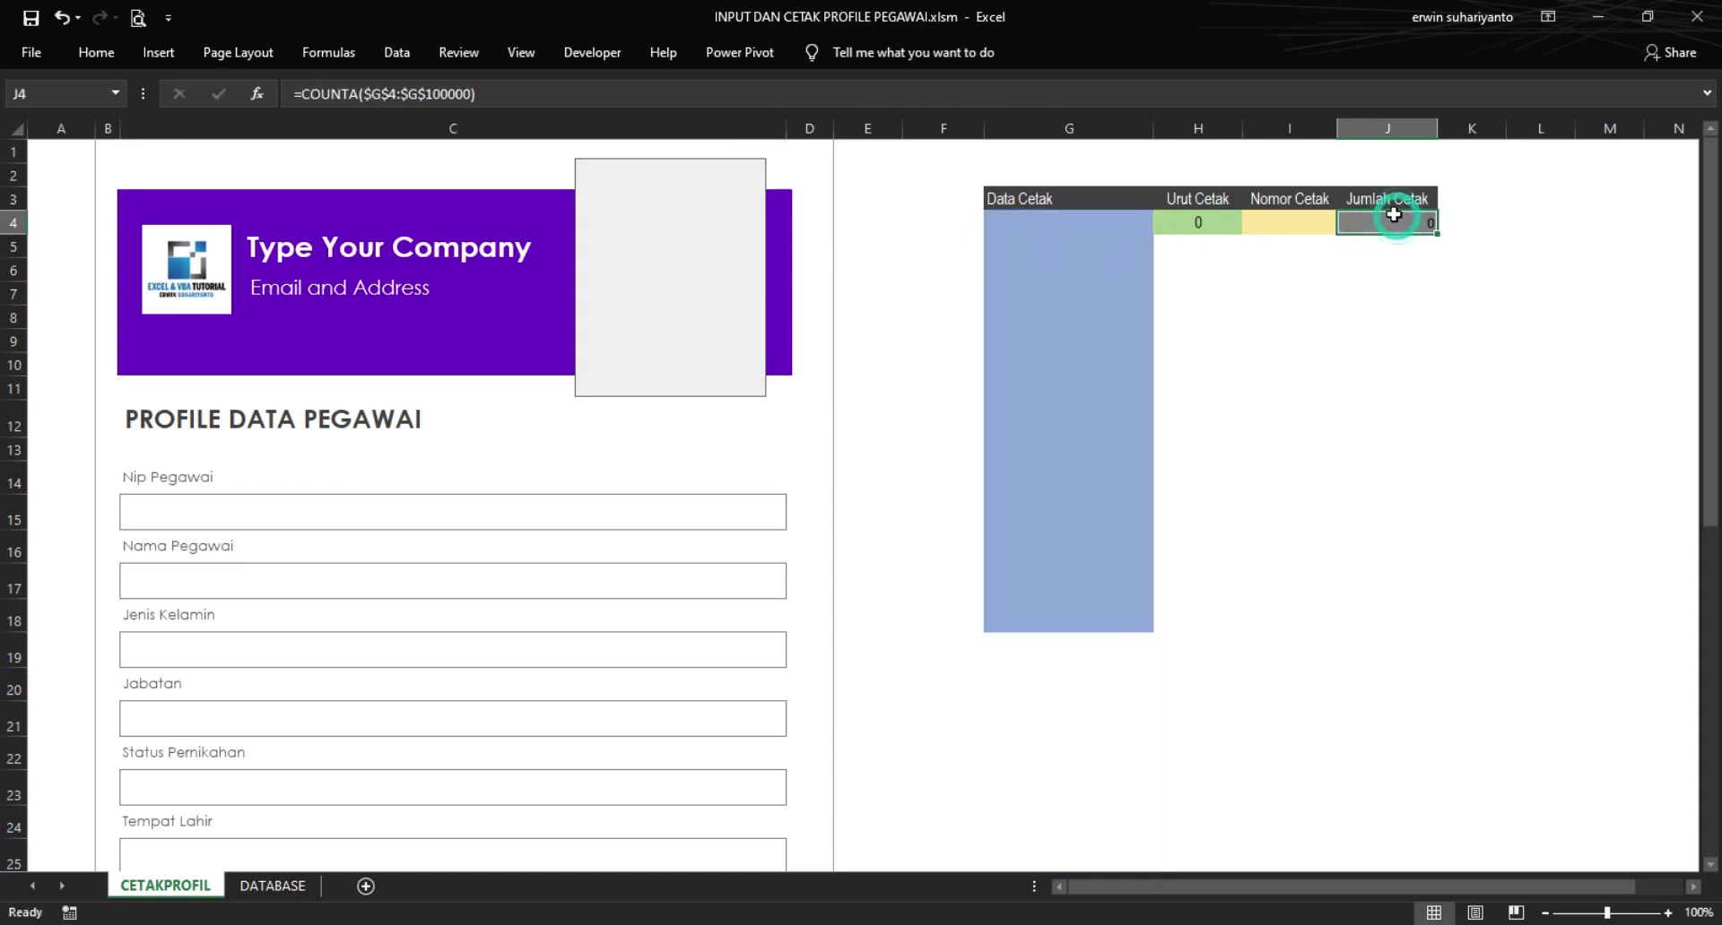
{"action": "left_click", "coordinate": [105, 50]}
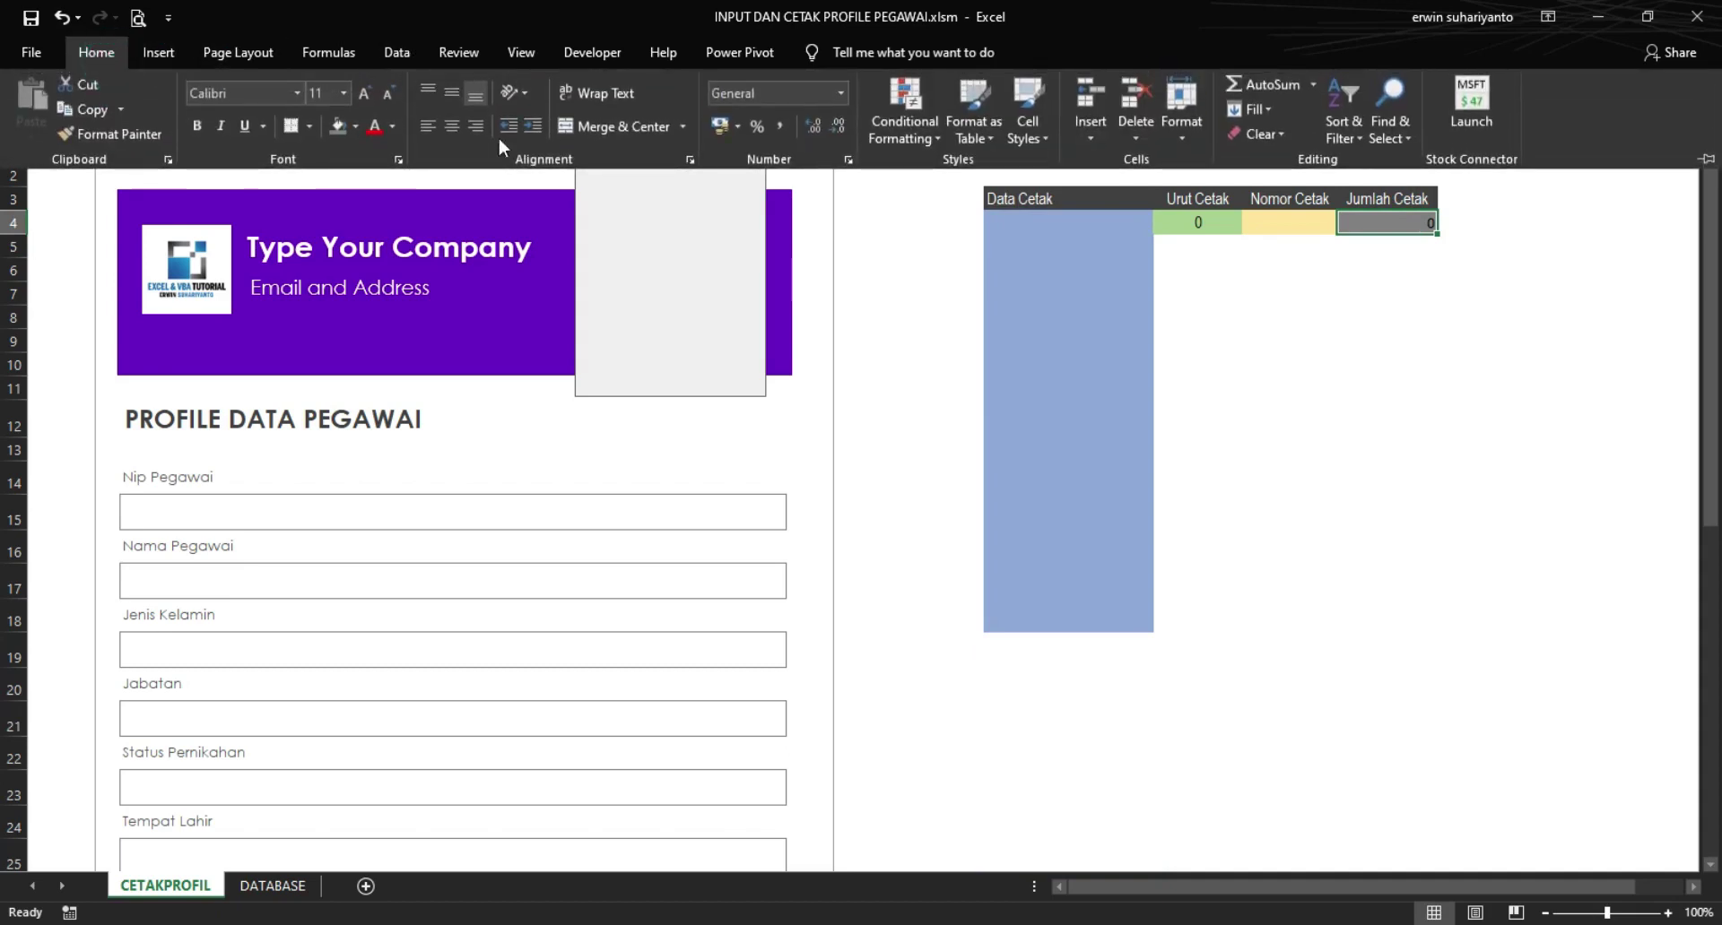
{"action": "left_click", "coordinate": [451, 125]}
{"action": "left_click", "coordinate": [1365, 321]}
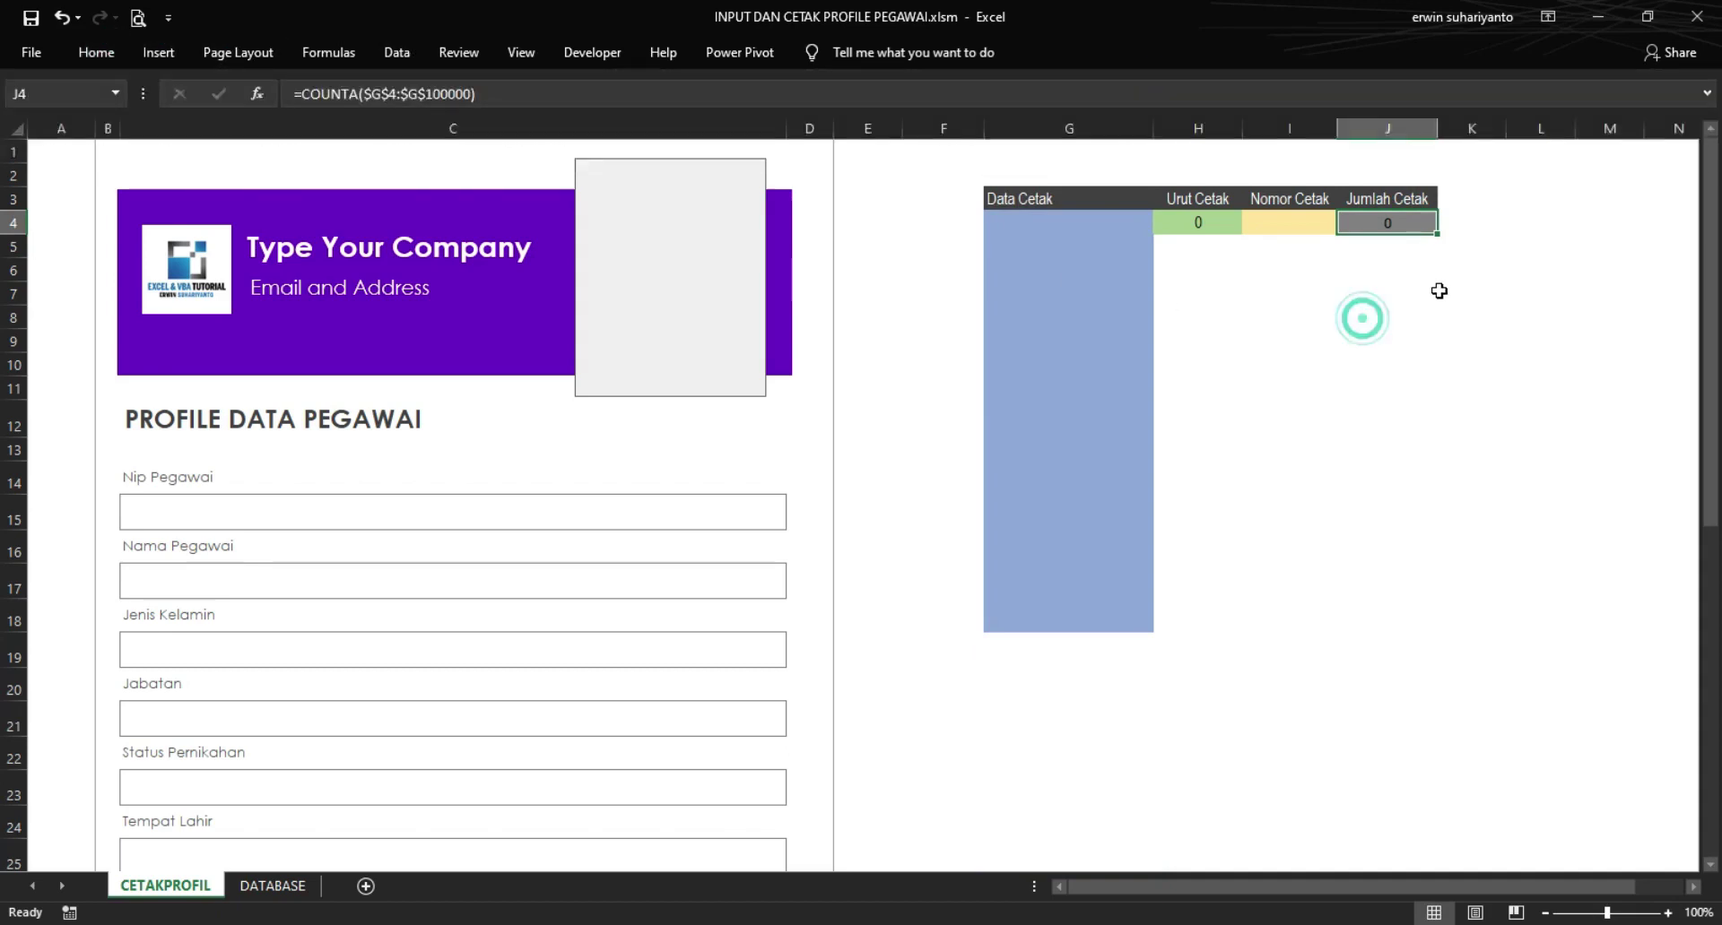
{"action": "left_click", "coordinate": [1430, 292]}
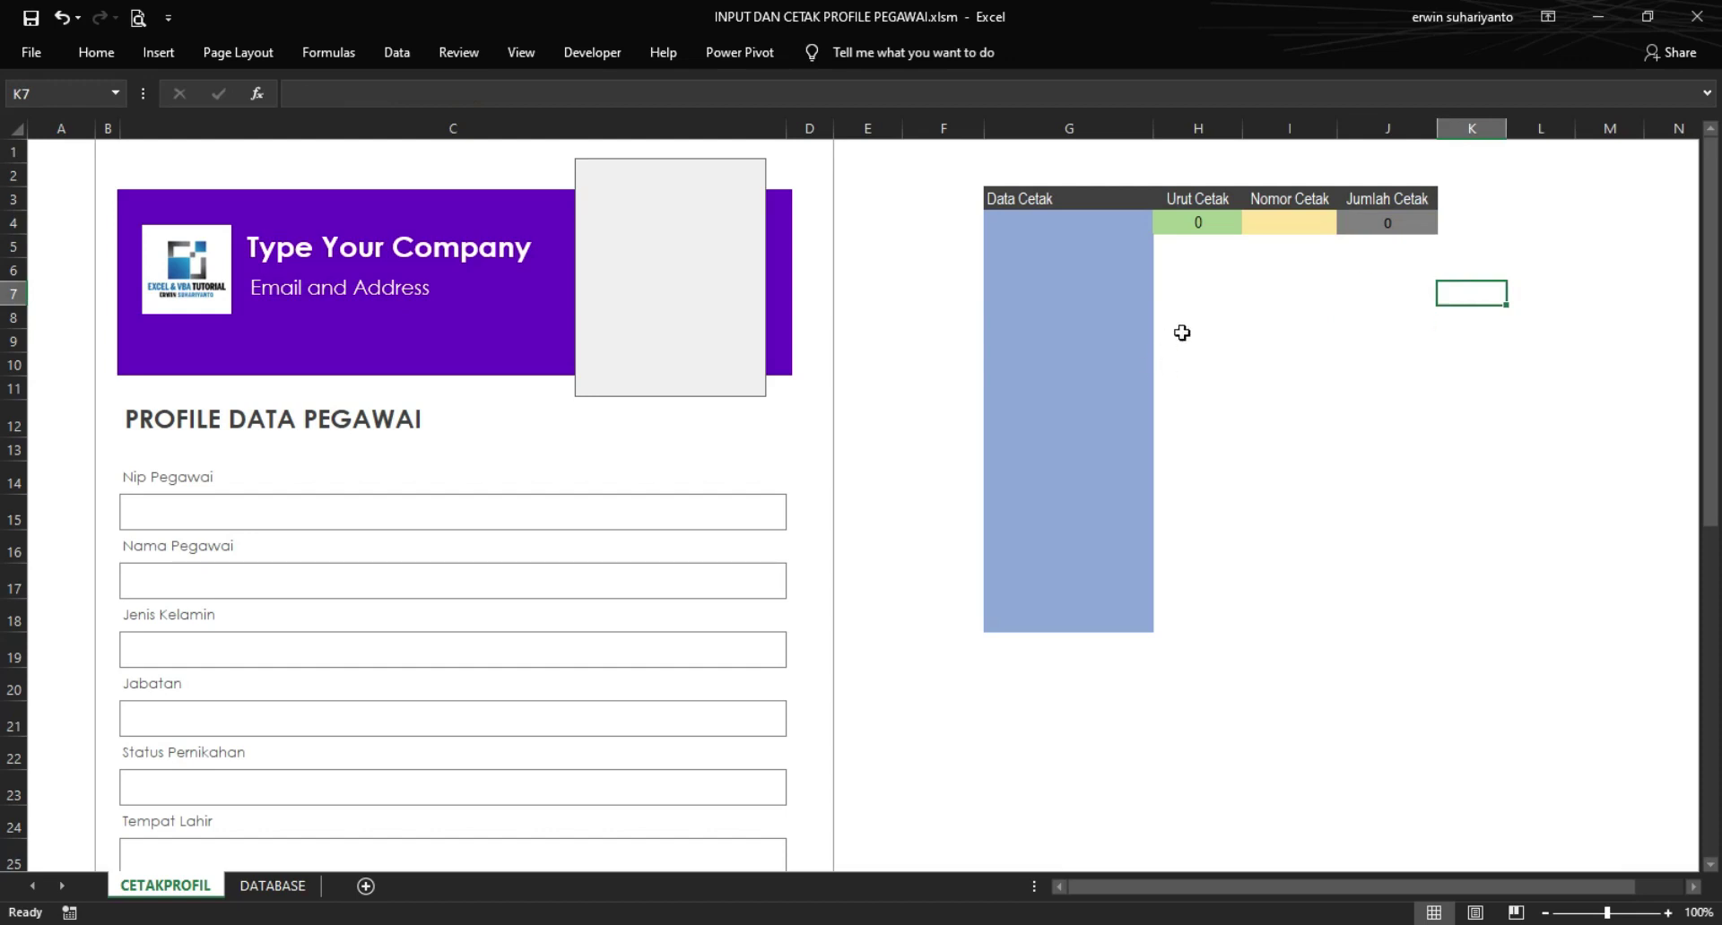
- Select the Nip Pegawai field C15 and start an IFERROR formula there
{"action": "scroll", "coordinate": [386, 484], "scroll_direction": "down", "scroll_amount": 1}
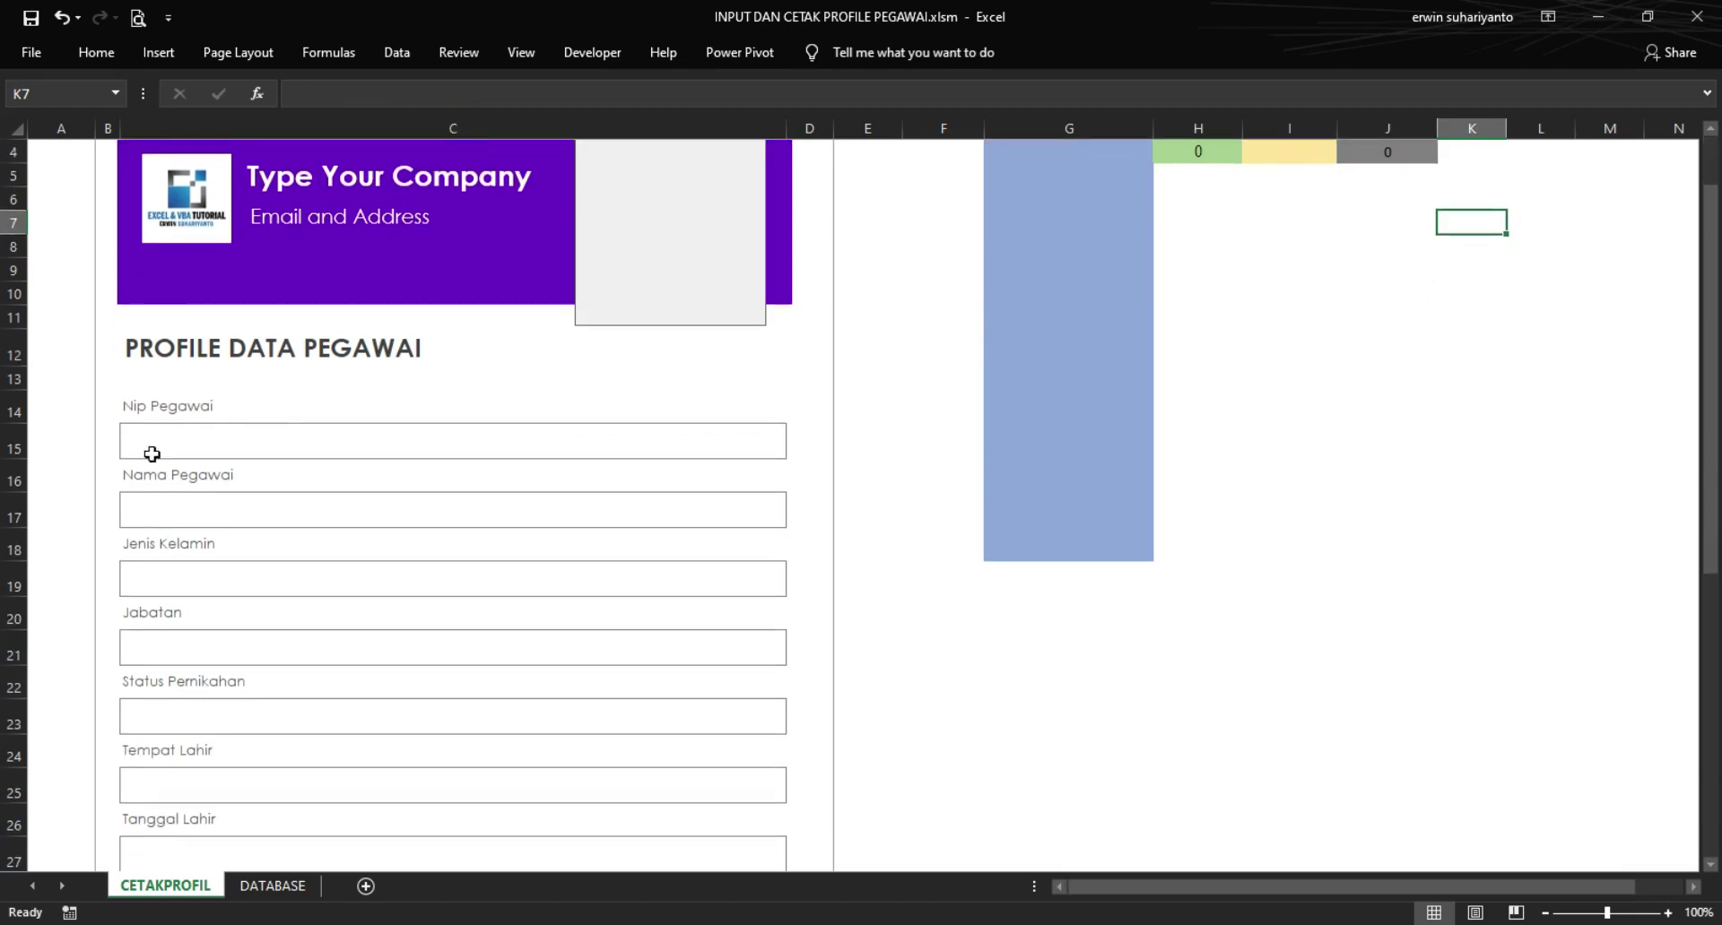
{"action": "scroll", "coordinate": [304, 475], "scroll_direction": "down", "scroll_amount": 2}
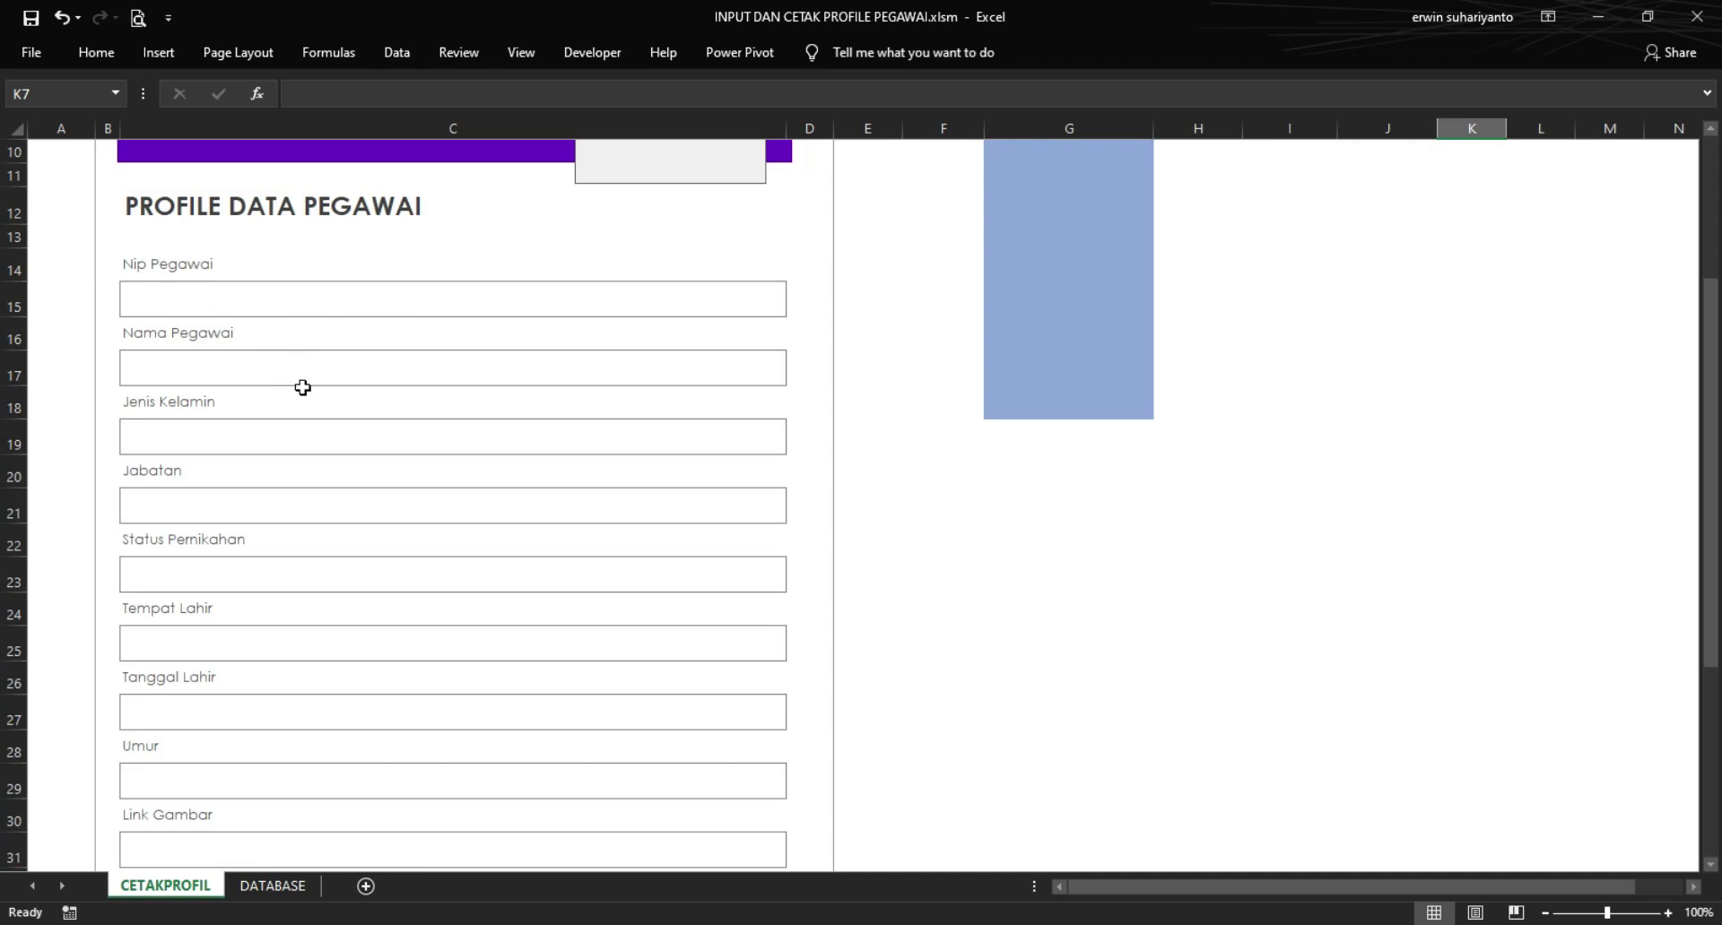
{"action": "scroll", "coordinate": [287, 381], "scroll_direction": "up", "scroll_amount": 2}
{"action": "scroll", "coordinate": [179, 421], "scroll_direction": "down", "scroll_amount": 1}
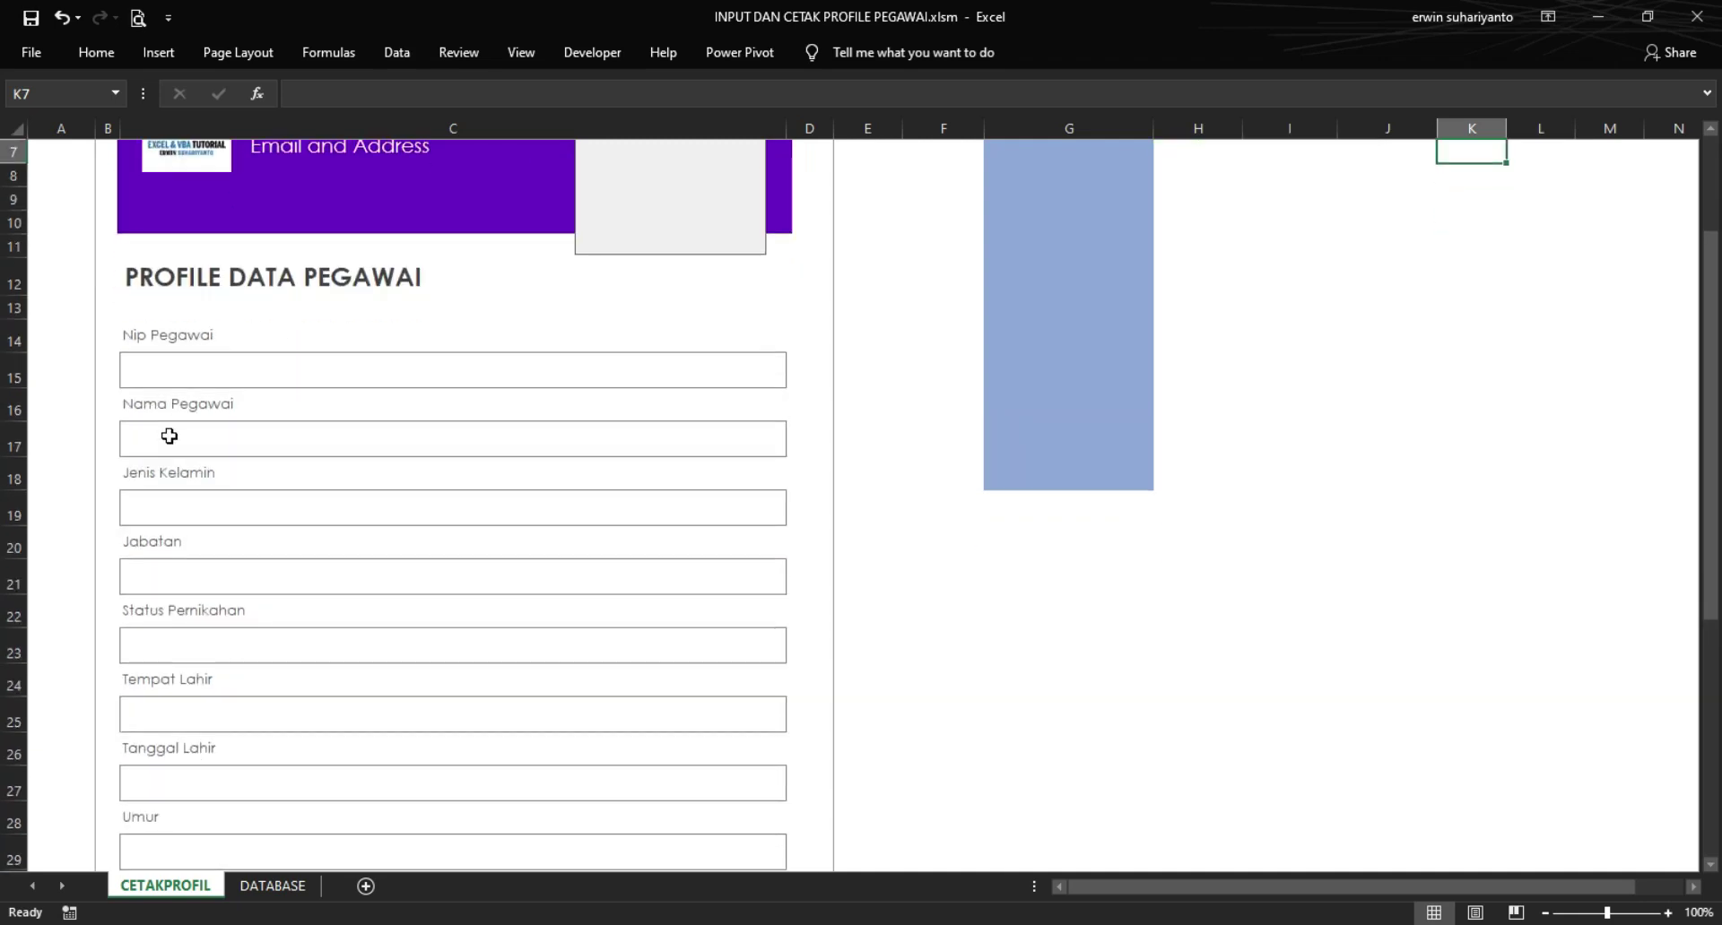
{"action": "left_click", "coordinate": [192, 372]}
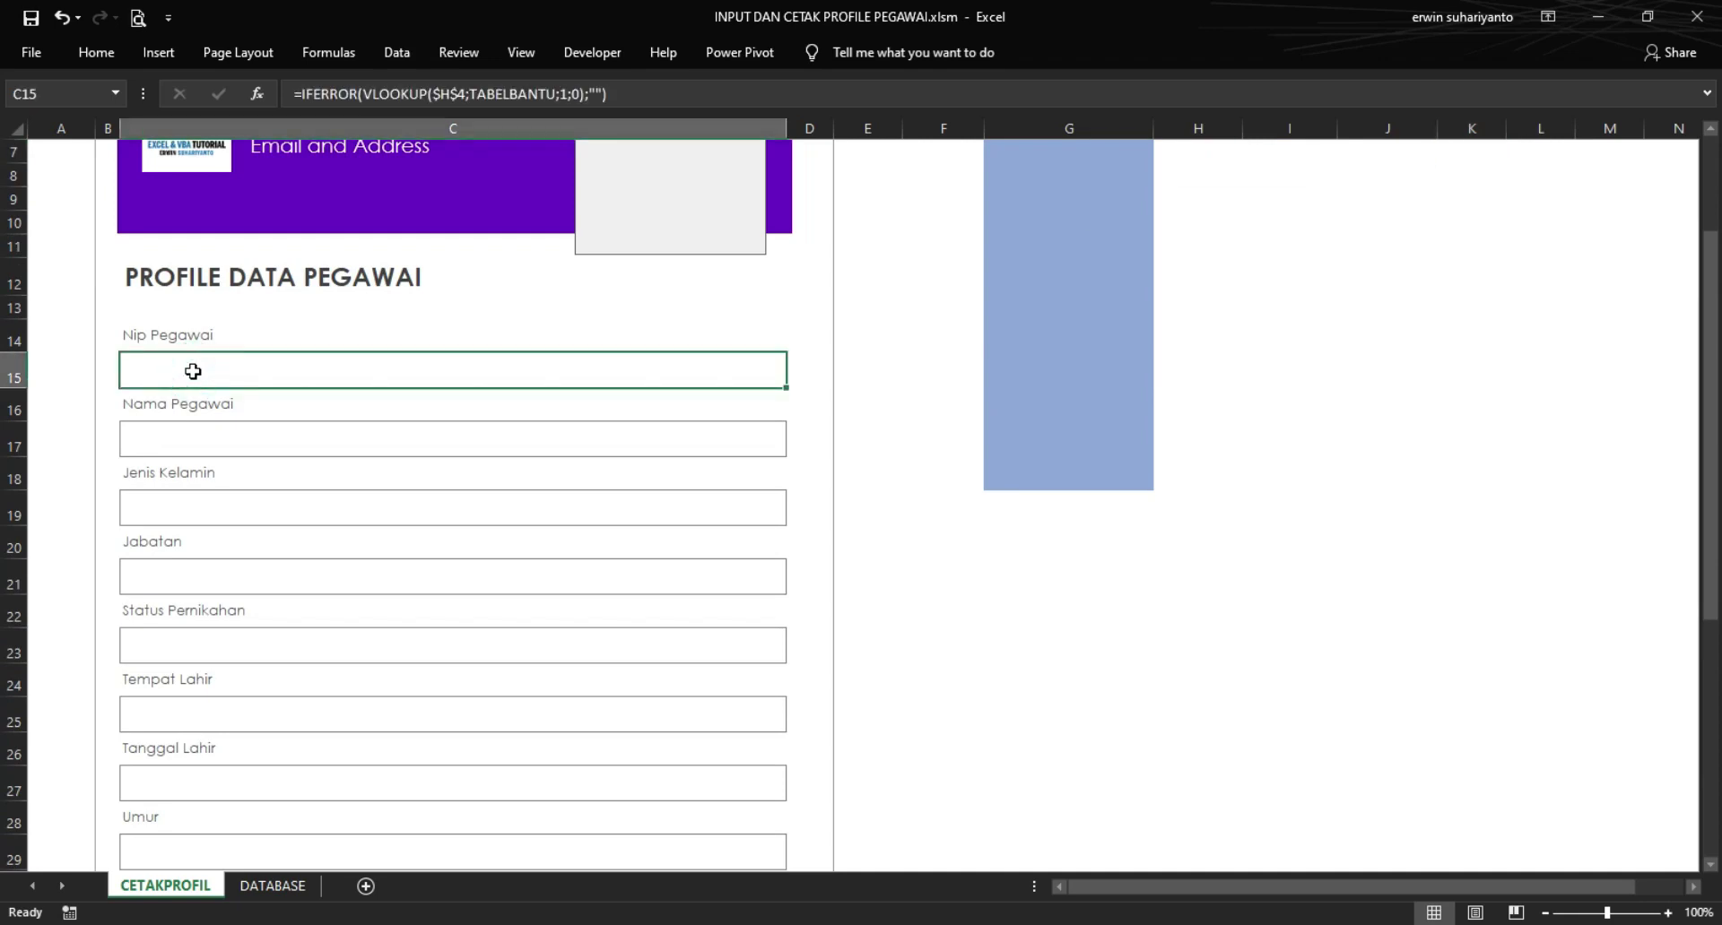
{"action": "scroll", "coordinate": [359, 350], "scroll_direction": "up", "scroll_amount": 2}
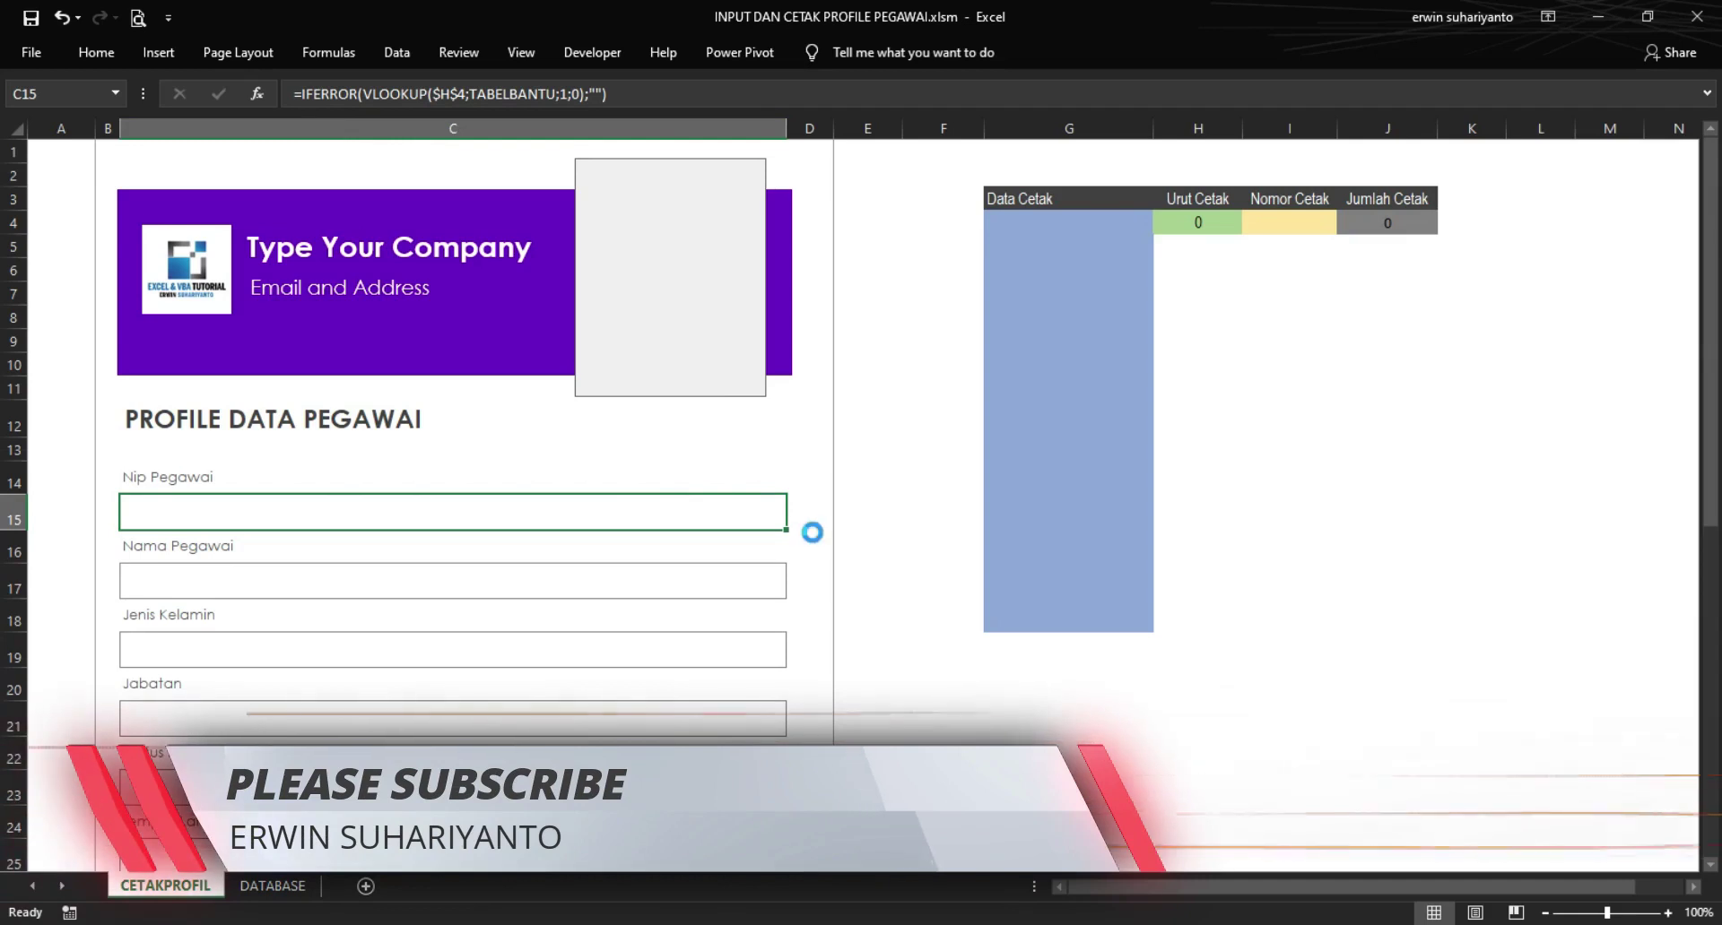
{"action": "type", "text": "="}
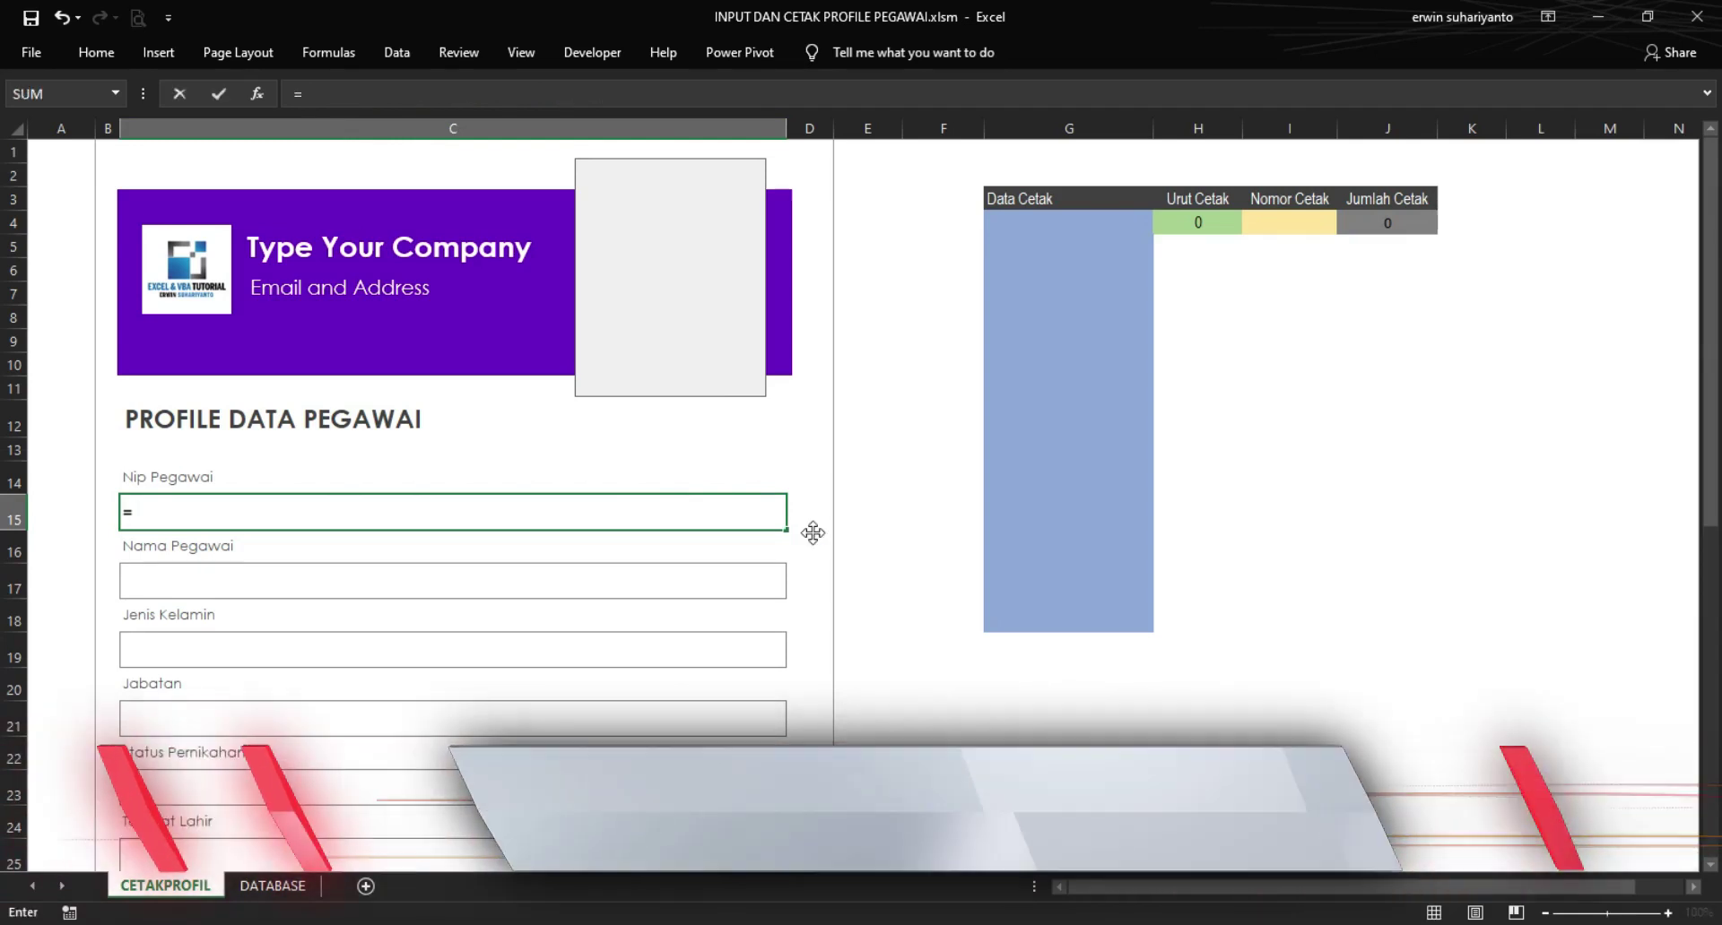
{"action": "type", "text": "IFERROR"}
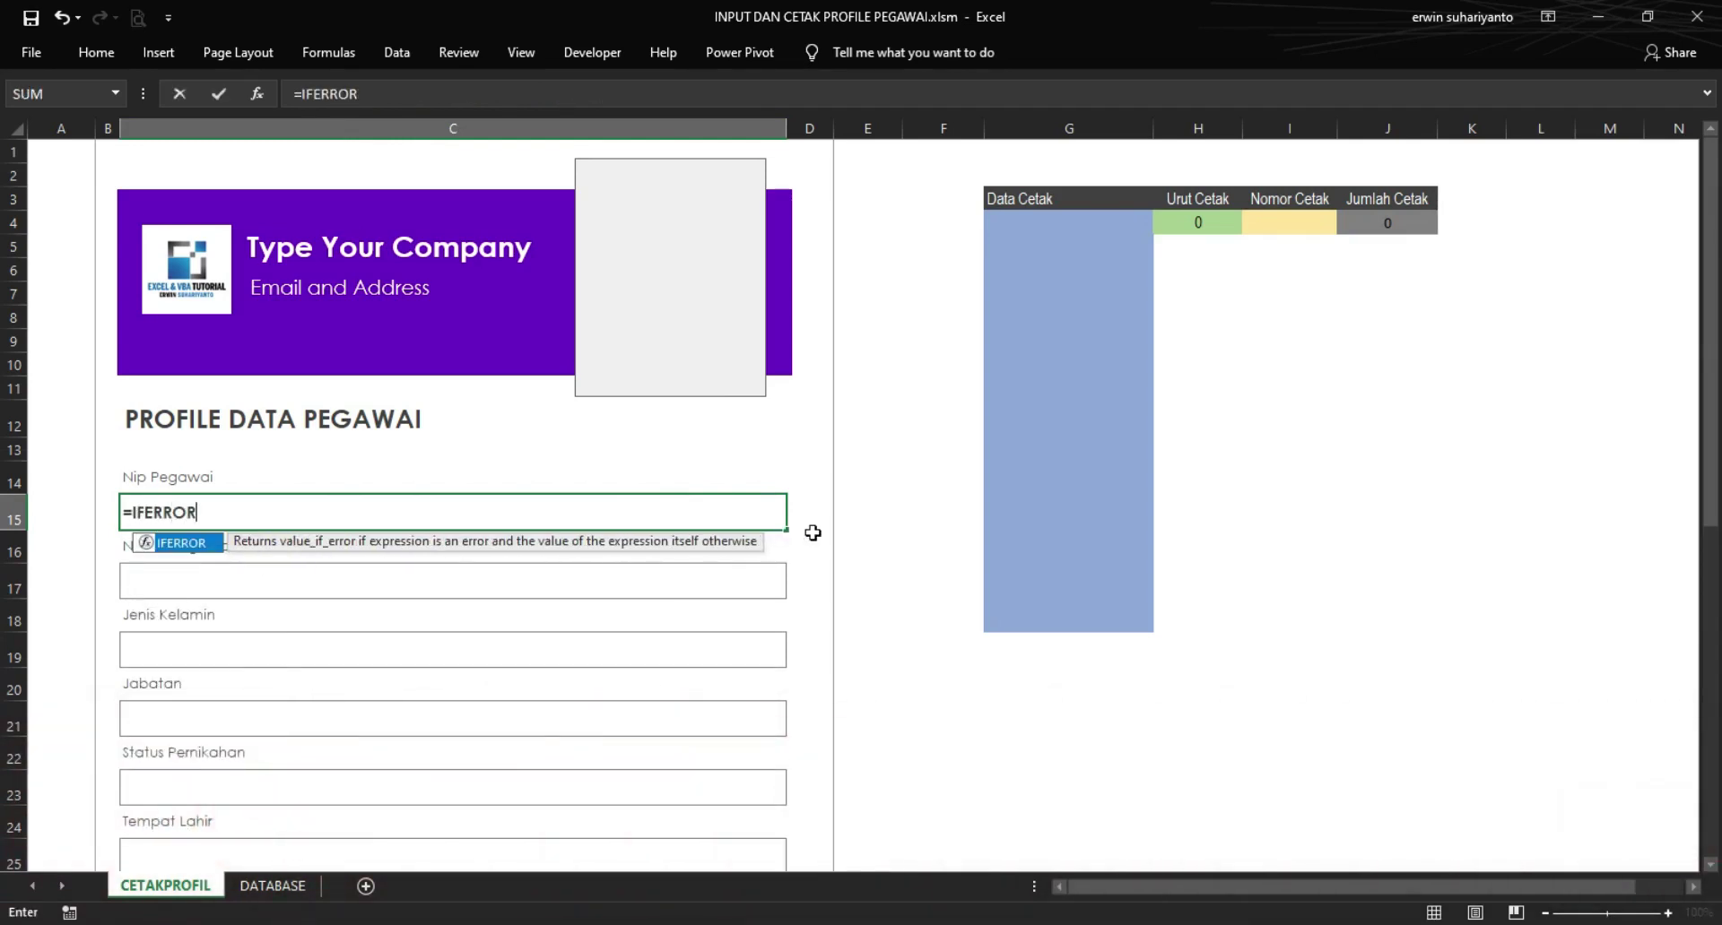
{"action": "type", "text": "("}
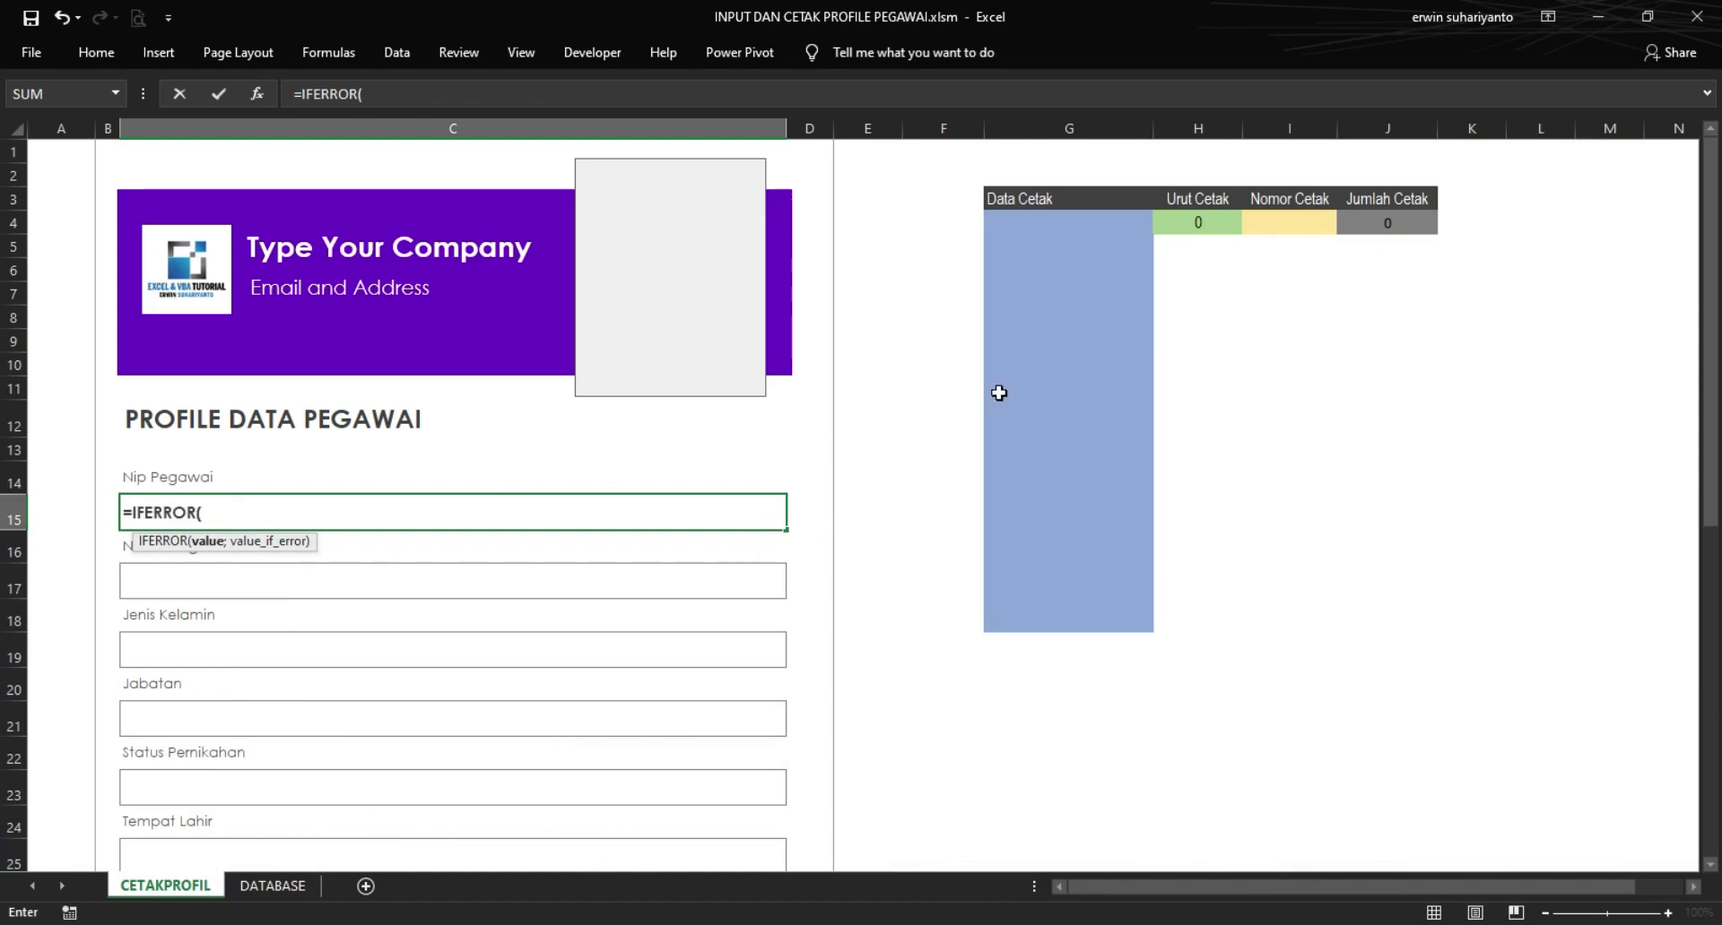
{"action": "left_click", "coordinate": [1200, 226]}
{"action": "key", "text": "F4"}
{"action": "key", "text": "BackSpace"}
{"action": "key", "text": "BackSpace"}
{"action": "key", "text": "BackSpace"}
{"action": "key", "text": "BackSpace"}
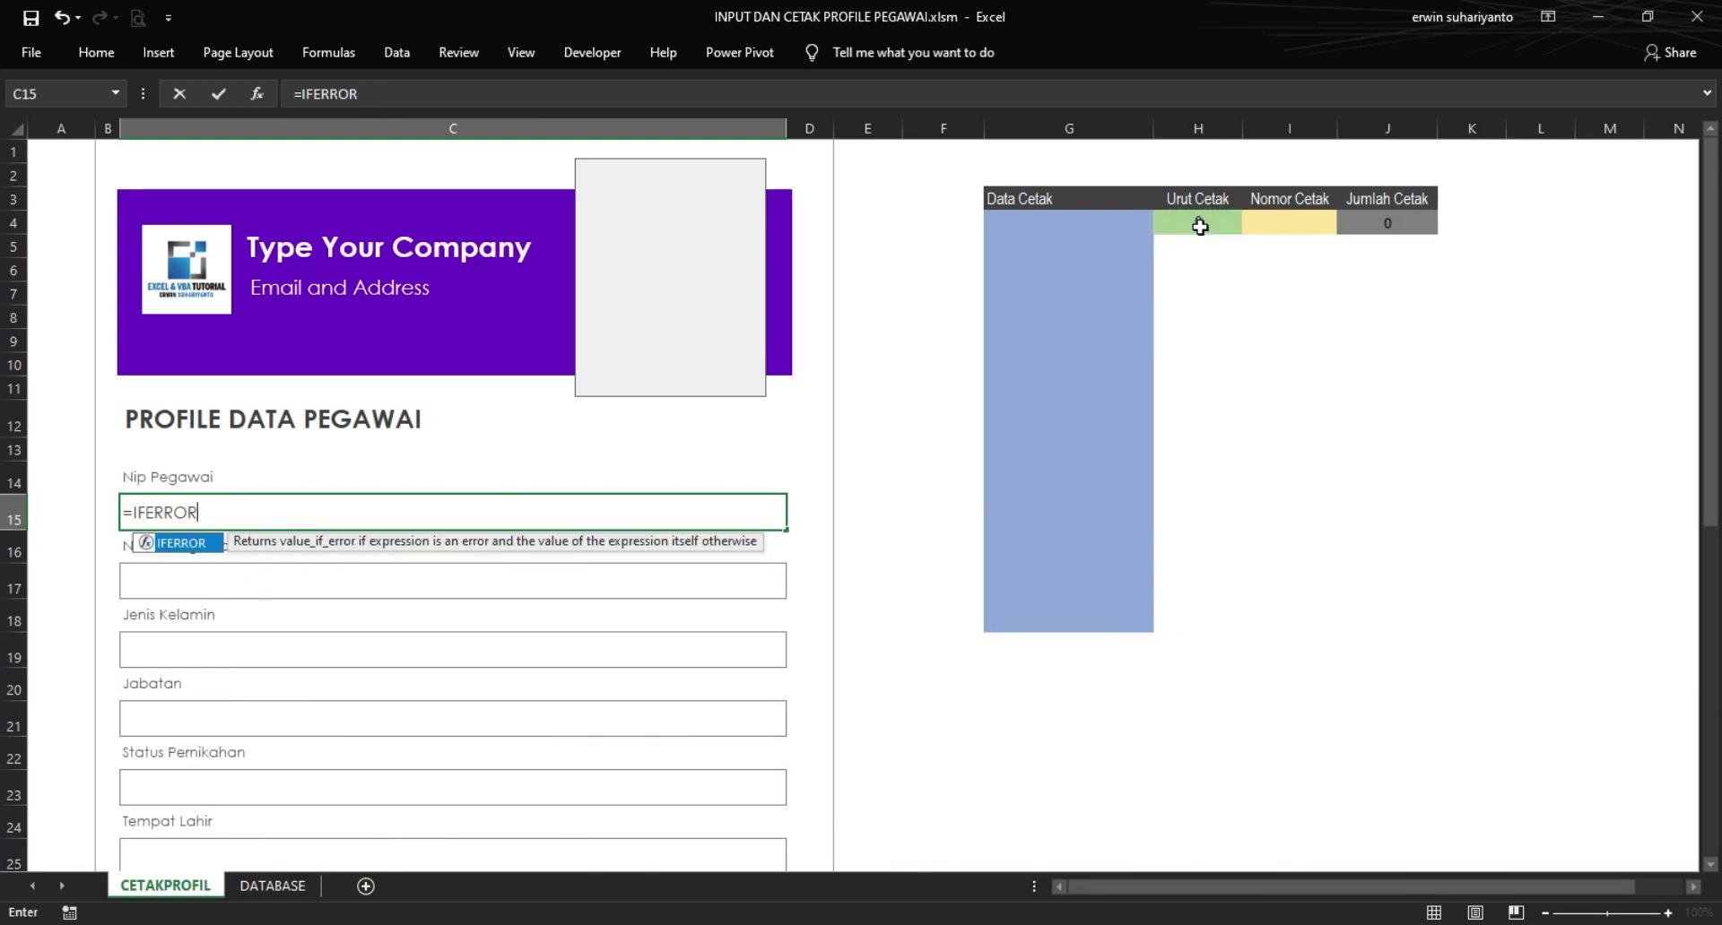
- Complete C15 as =IFERROR(VLOOKUP($H$4;TABELBANTU;1;0);"")
{"action": "type", "text": "(V"}
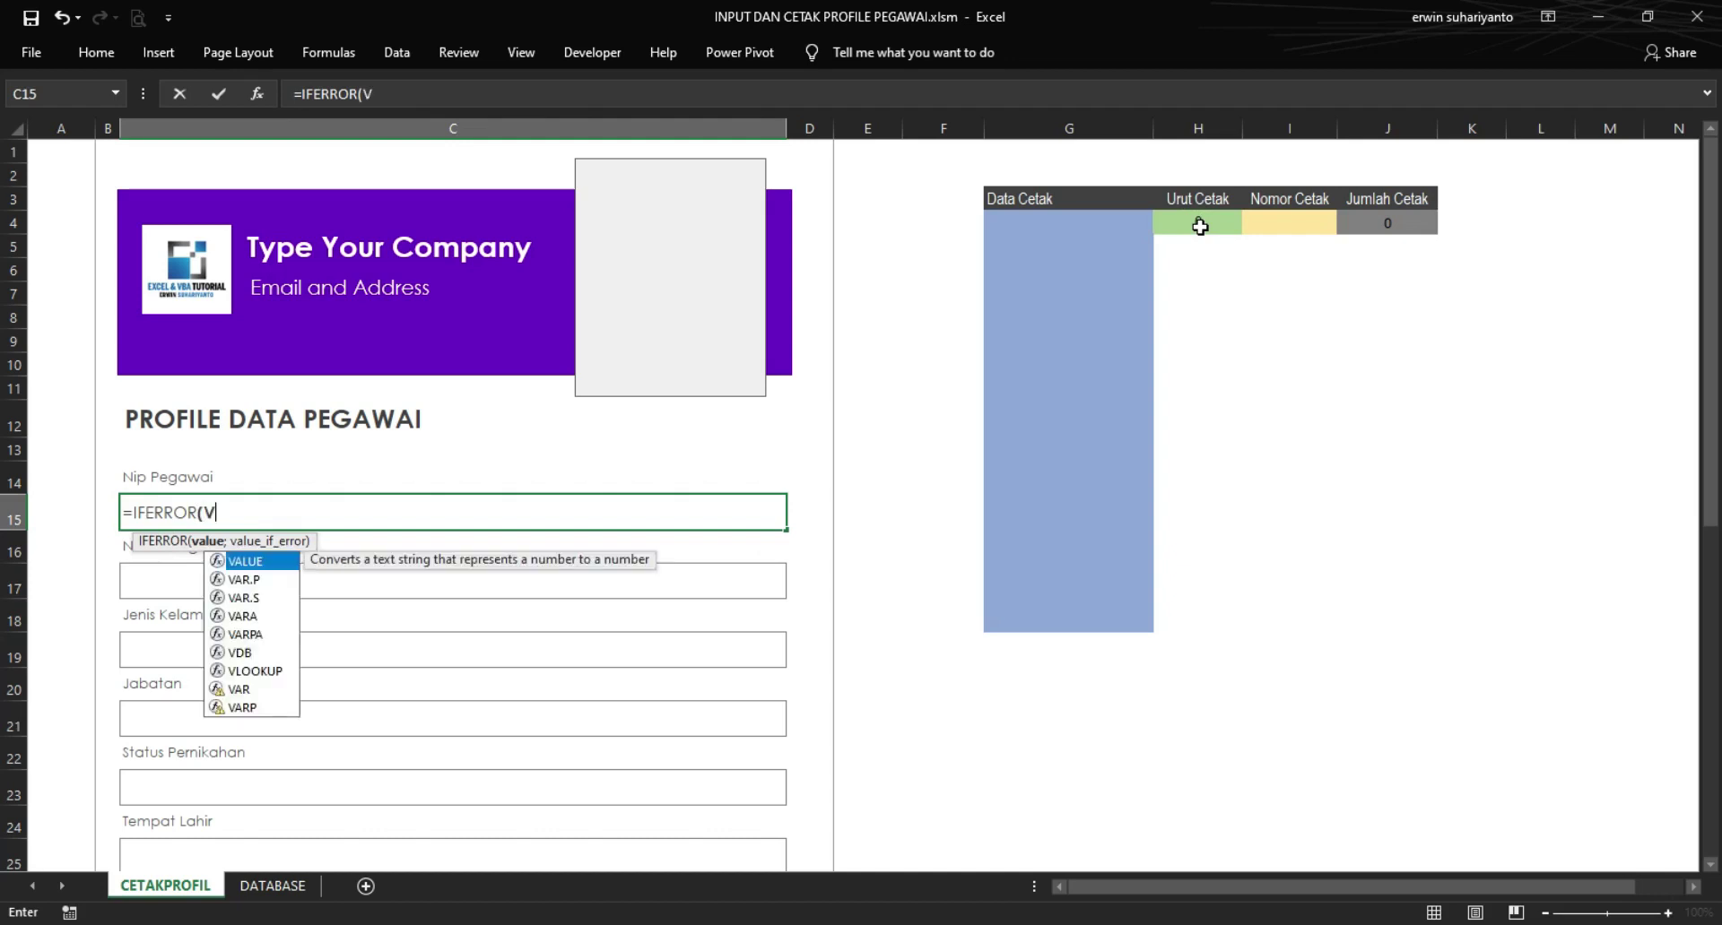
{"action": "type", "text": "LOOKUP"}
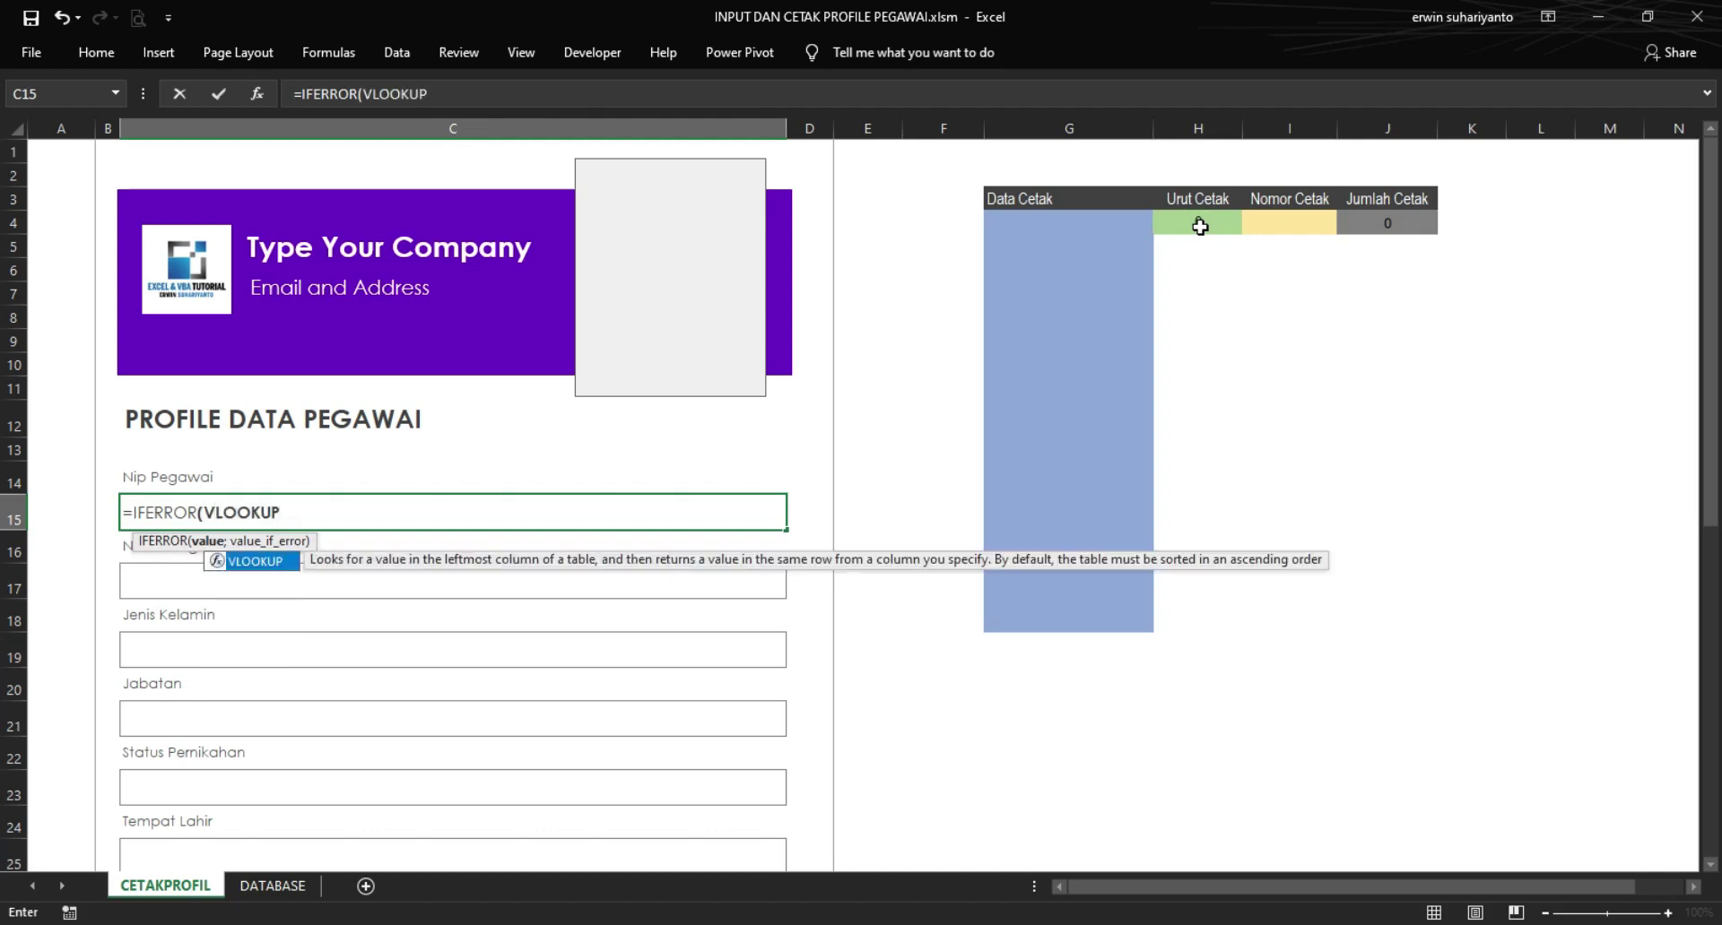
{"action": "type", "text": "("}
{"action": "left_click", "coordinate": [1221, 227]}
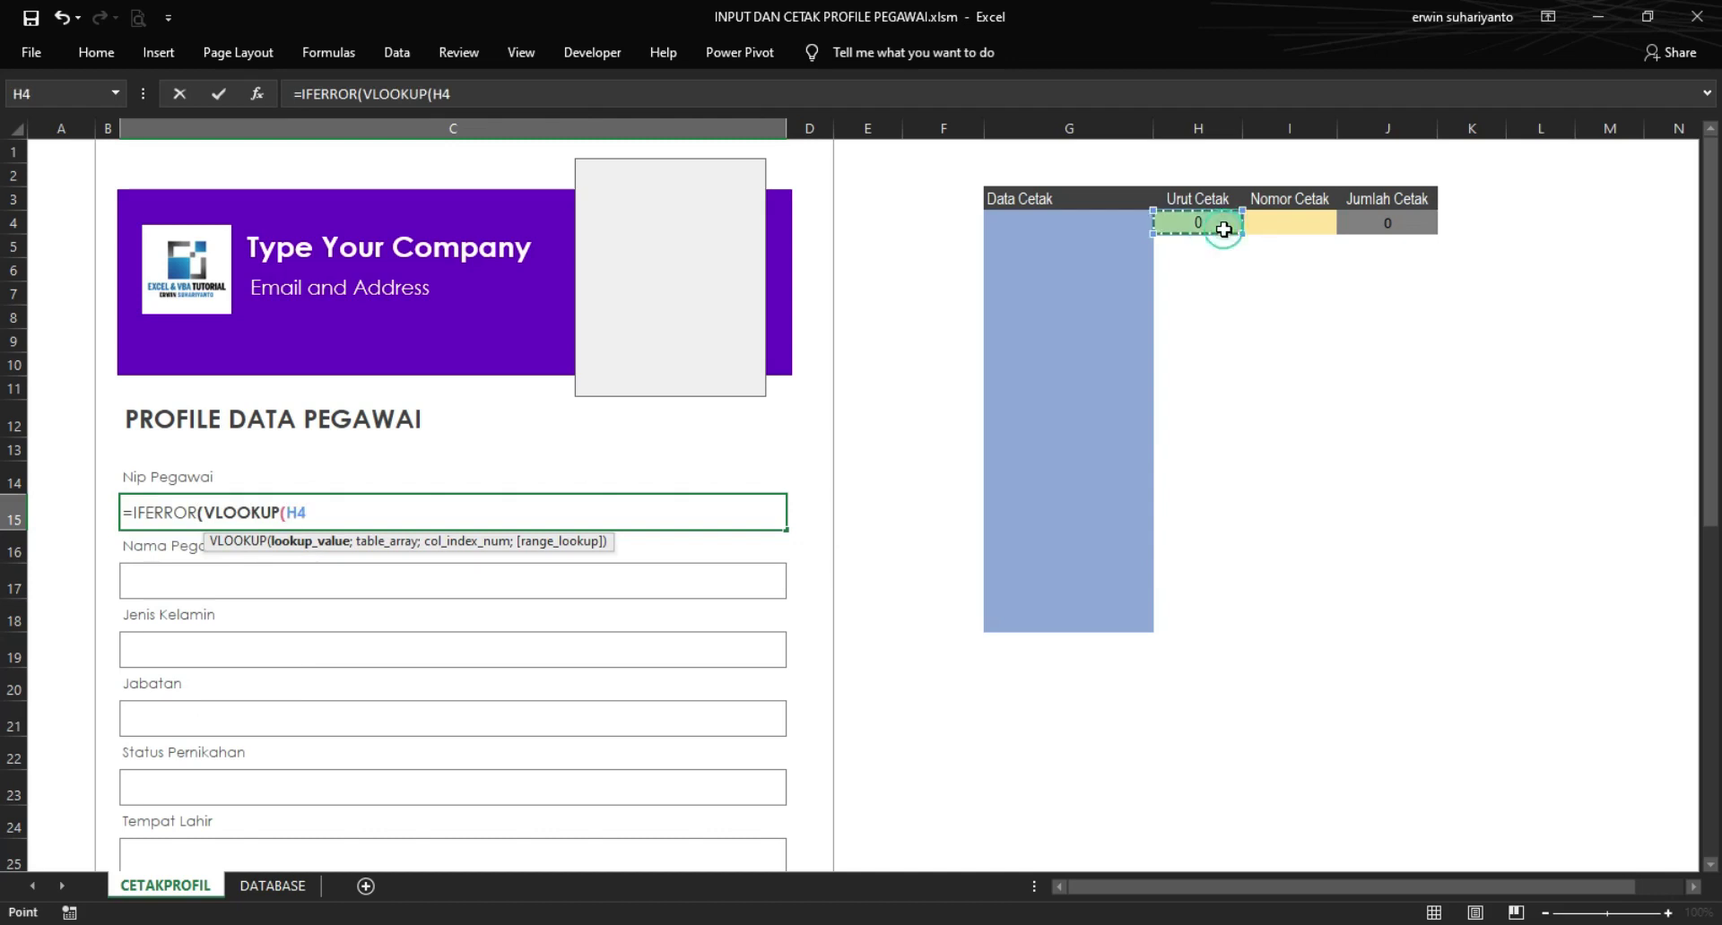
{"action": "key", "text": "F4"}
{"action": "type", "text": ";"}
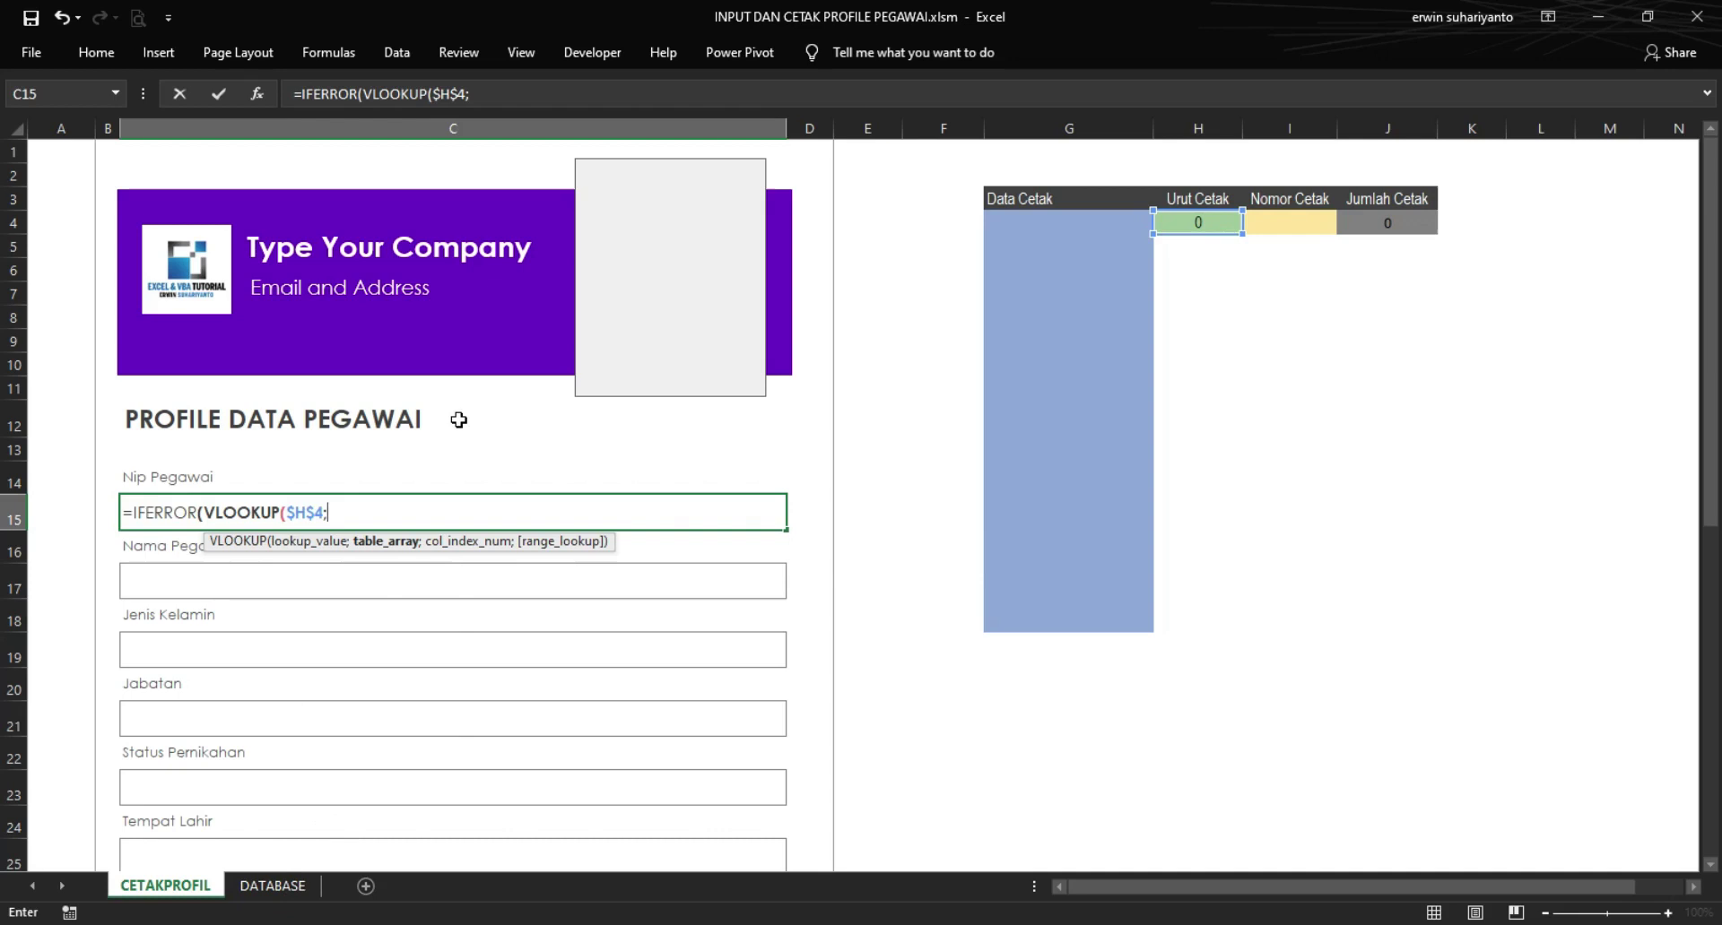
{"action": "type", "text": "TA"}
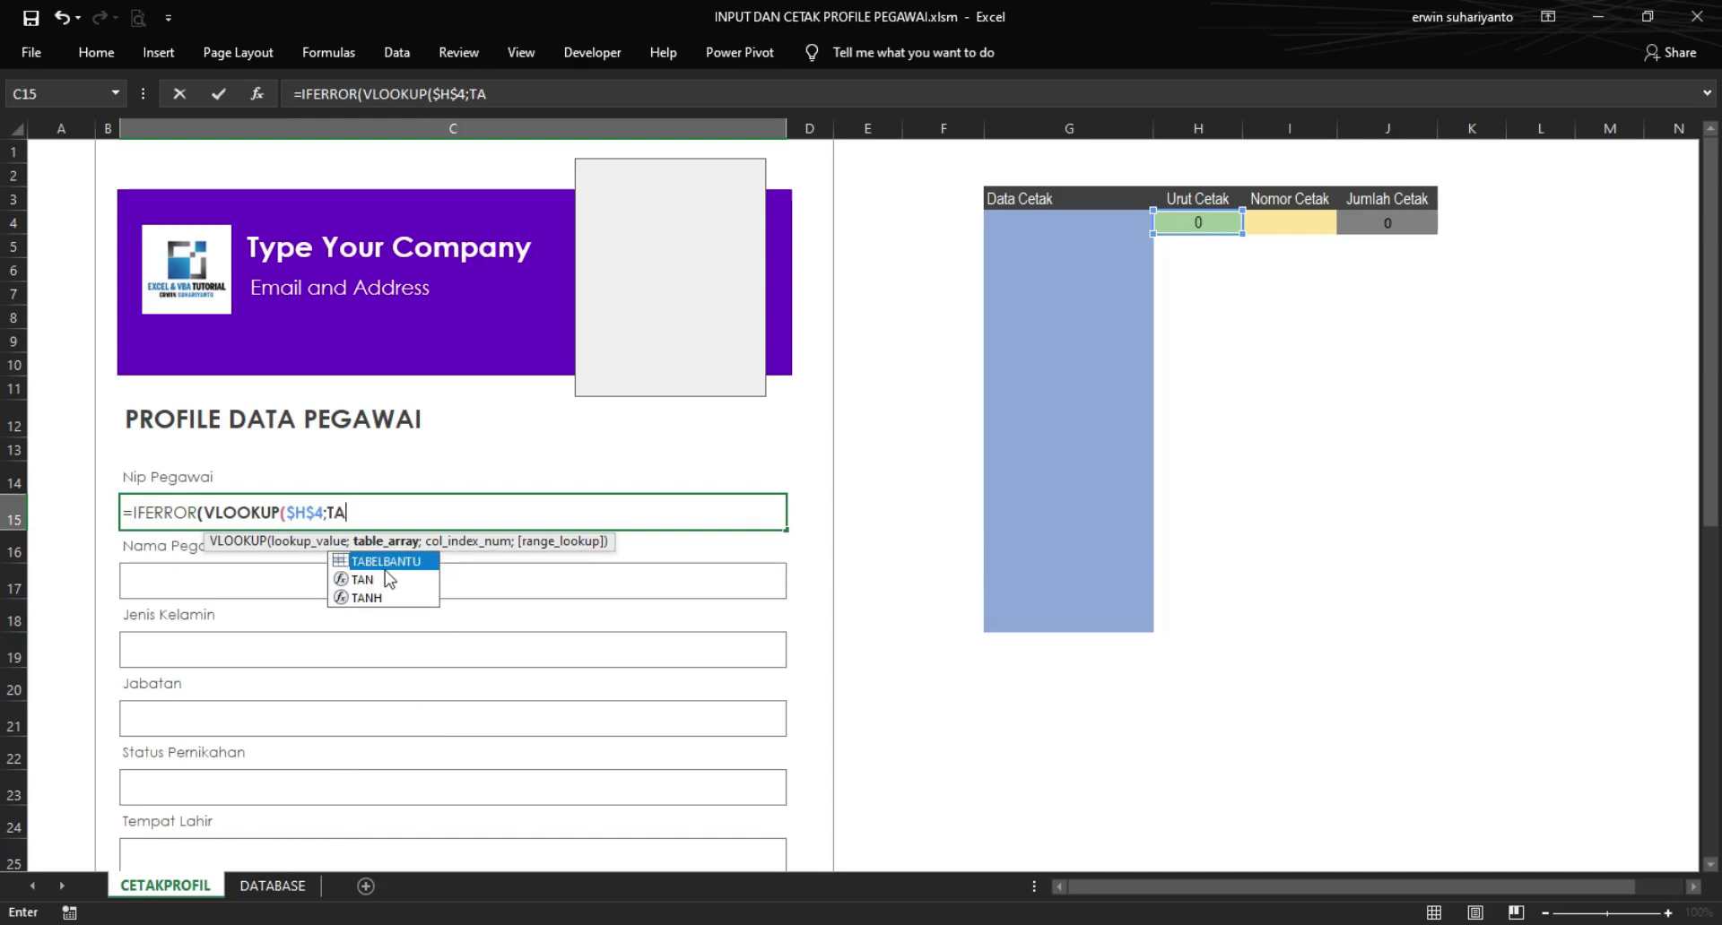
{"action": "type", "text": "BELBANTU"}
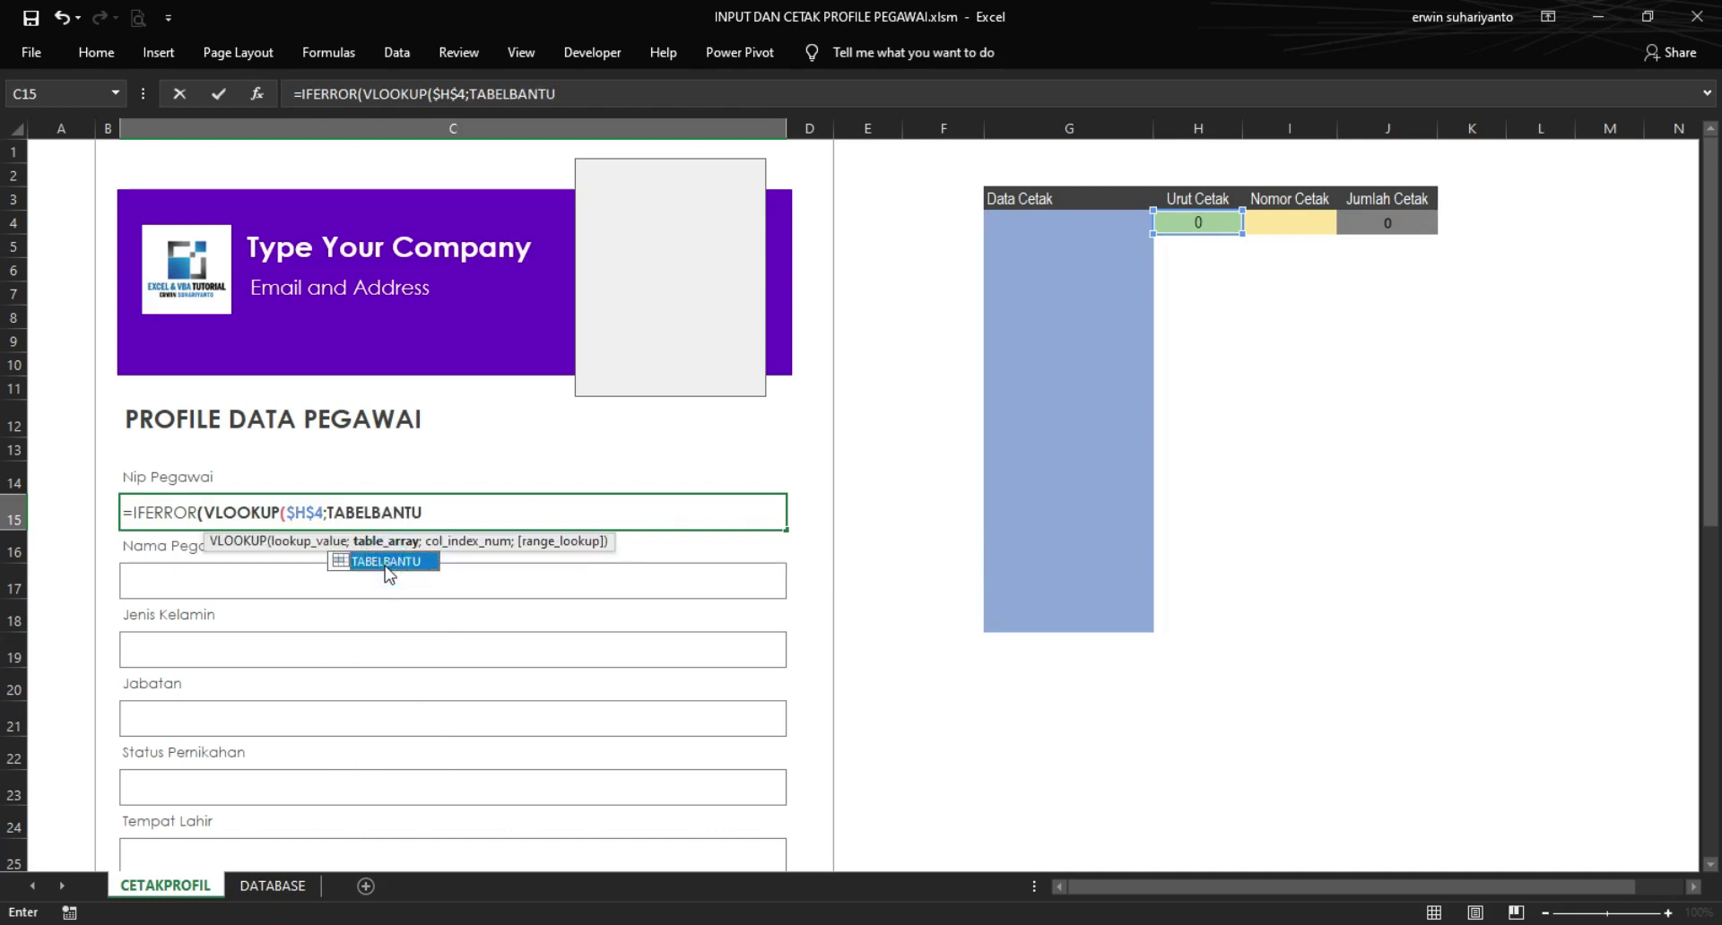
{"action": "type", "text": ";"}
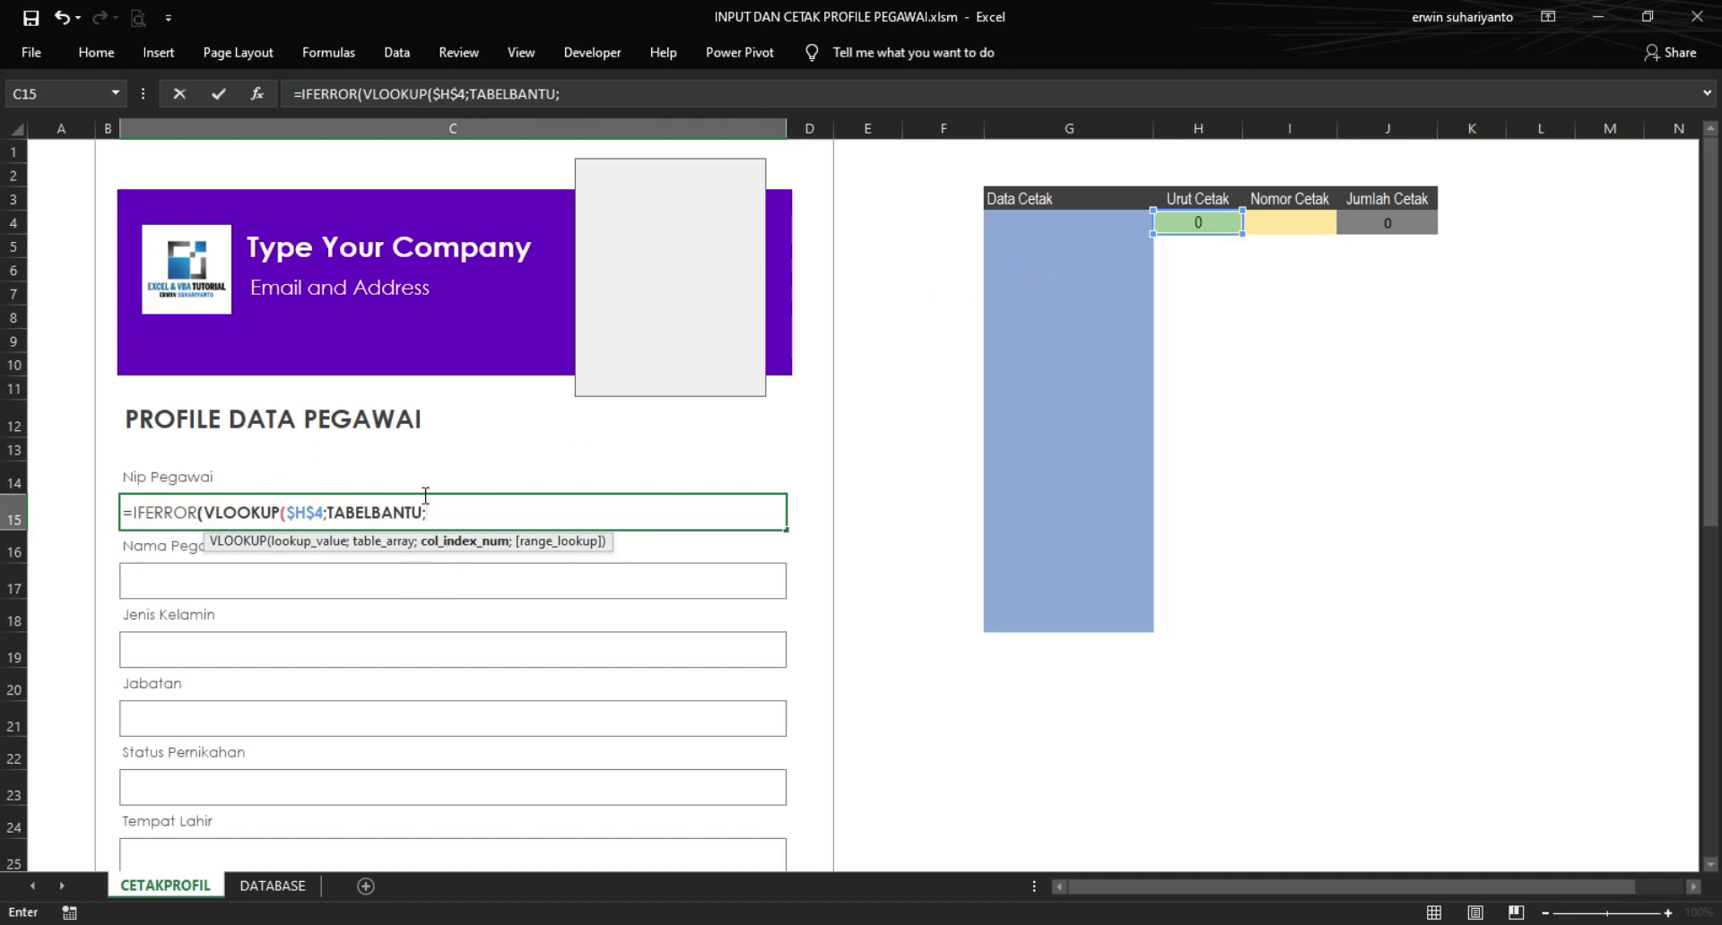
{"action": "type", "text": ";"}
{"action": "type", "text": "0)"}
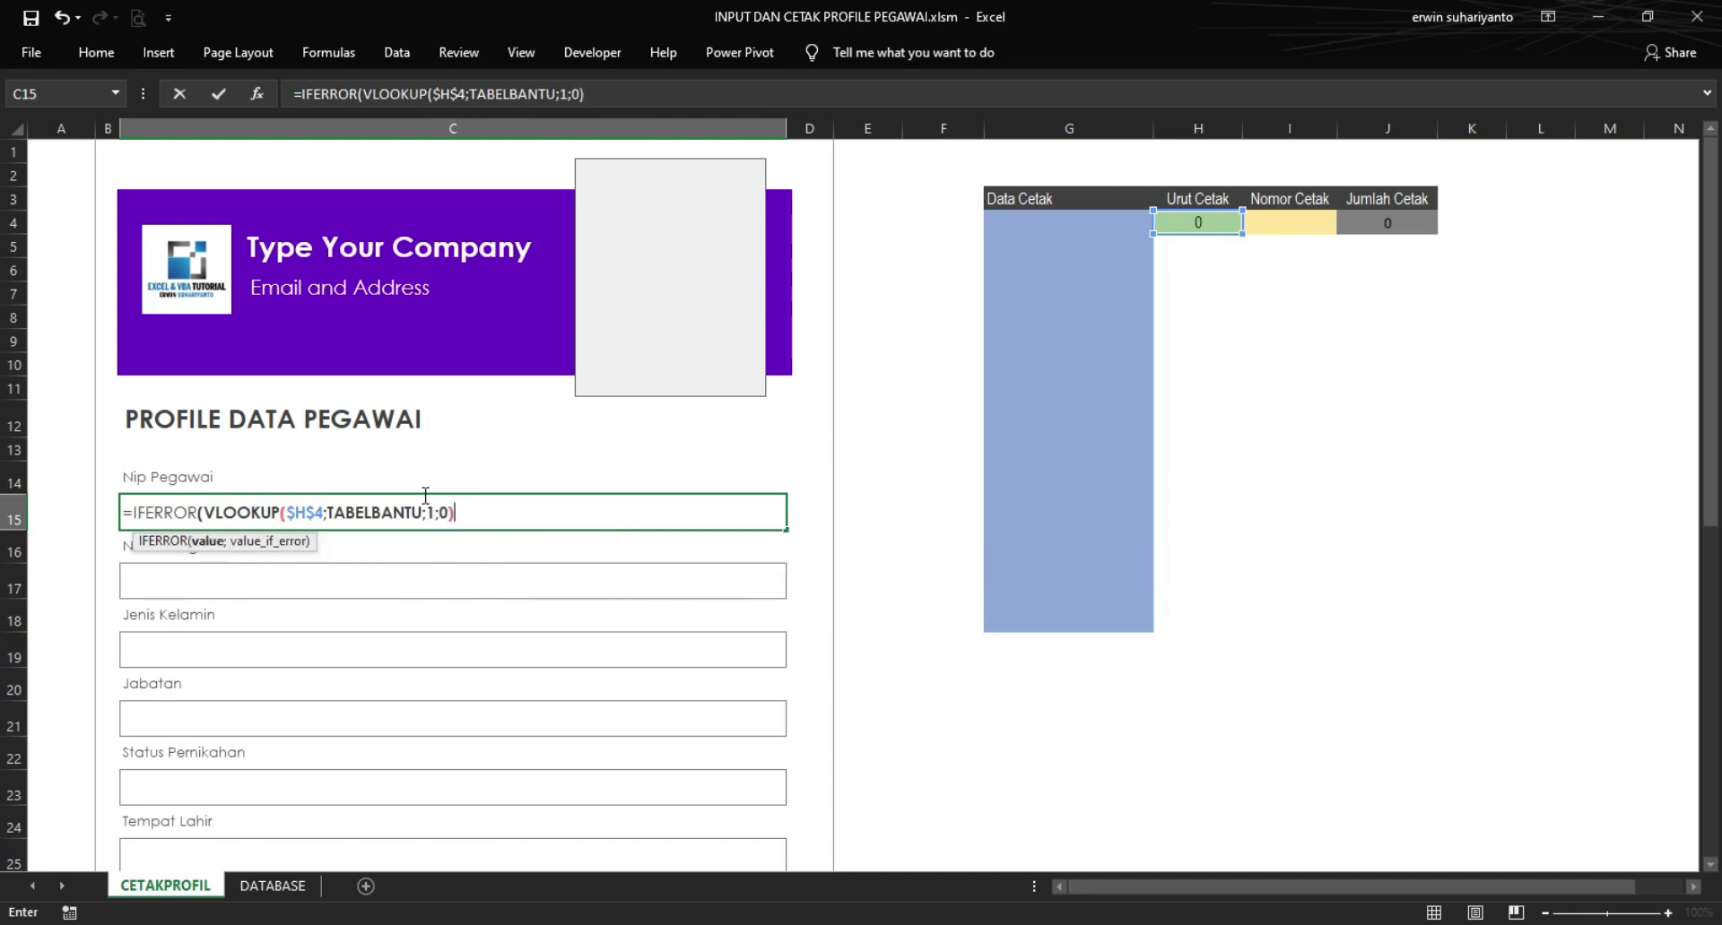
{"action": "type", "text": ";"}
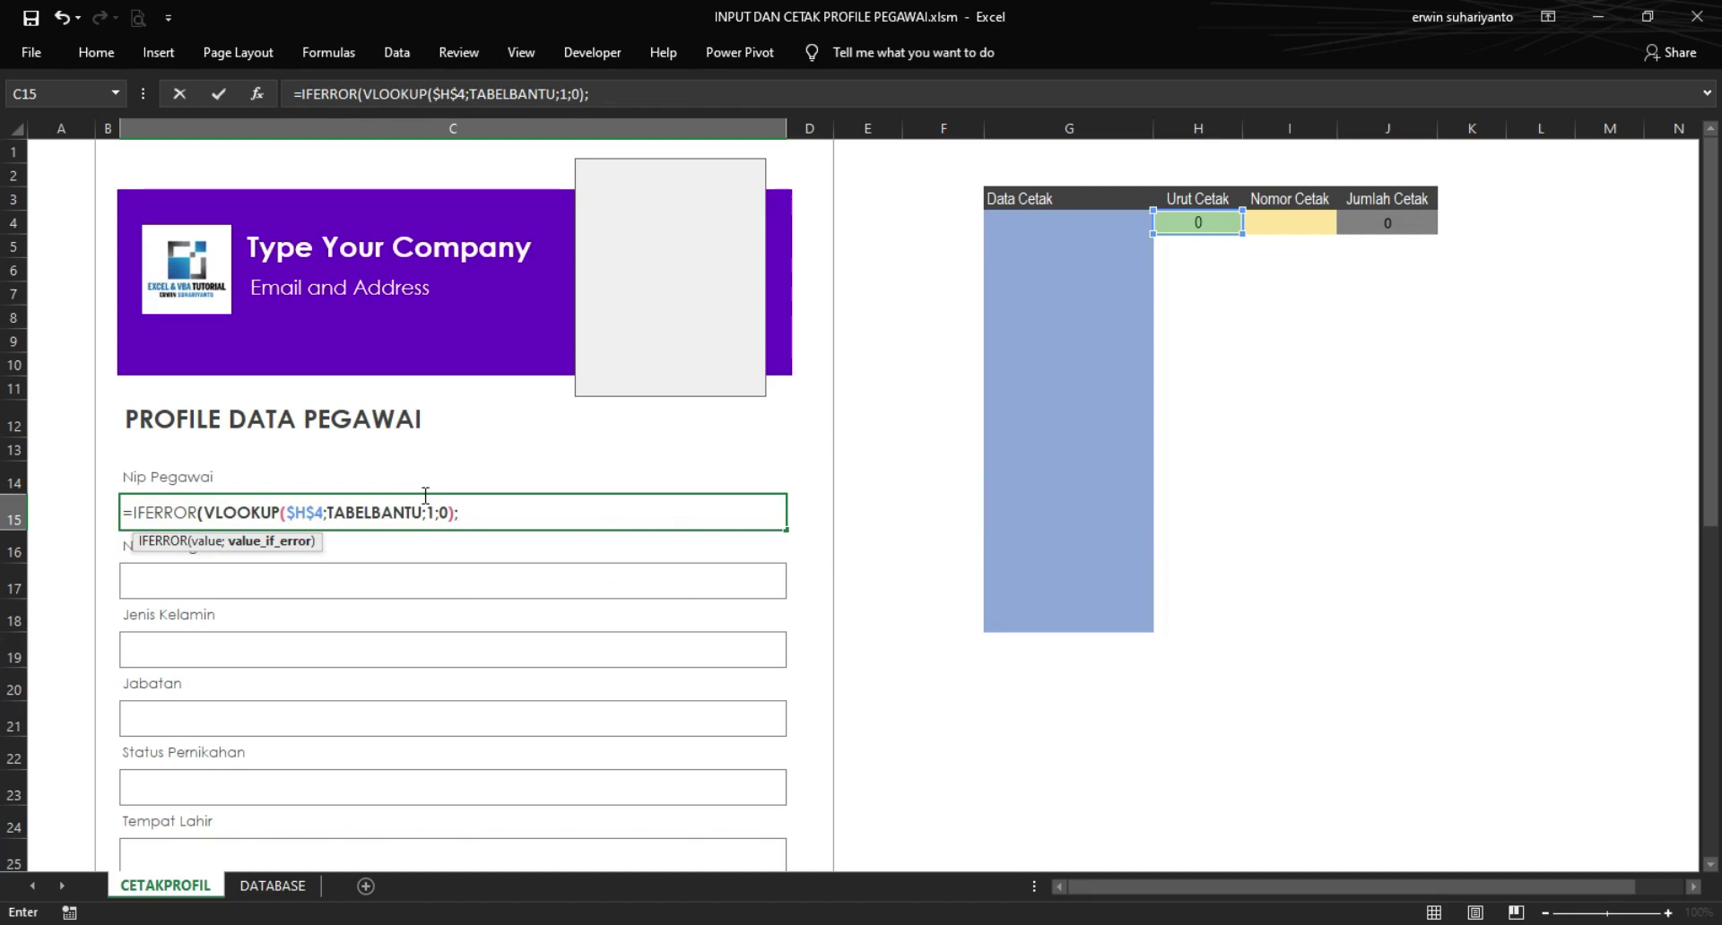
{"action": "type", "text": "\"\")"}
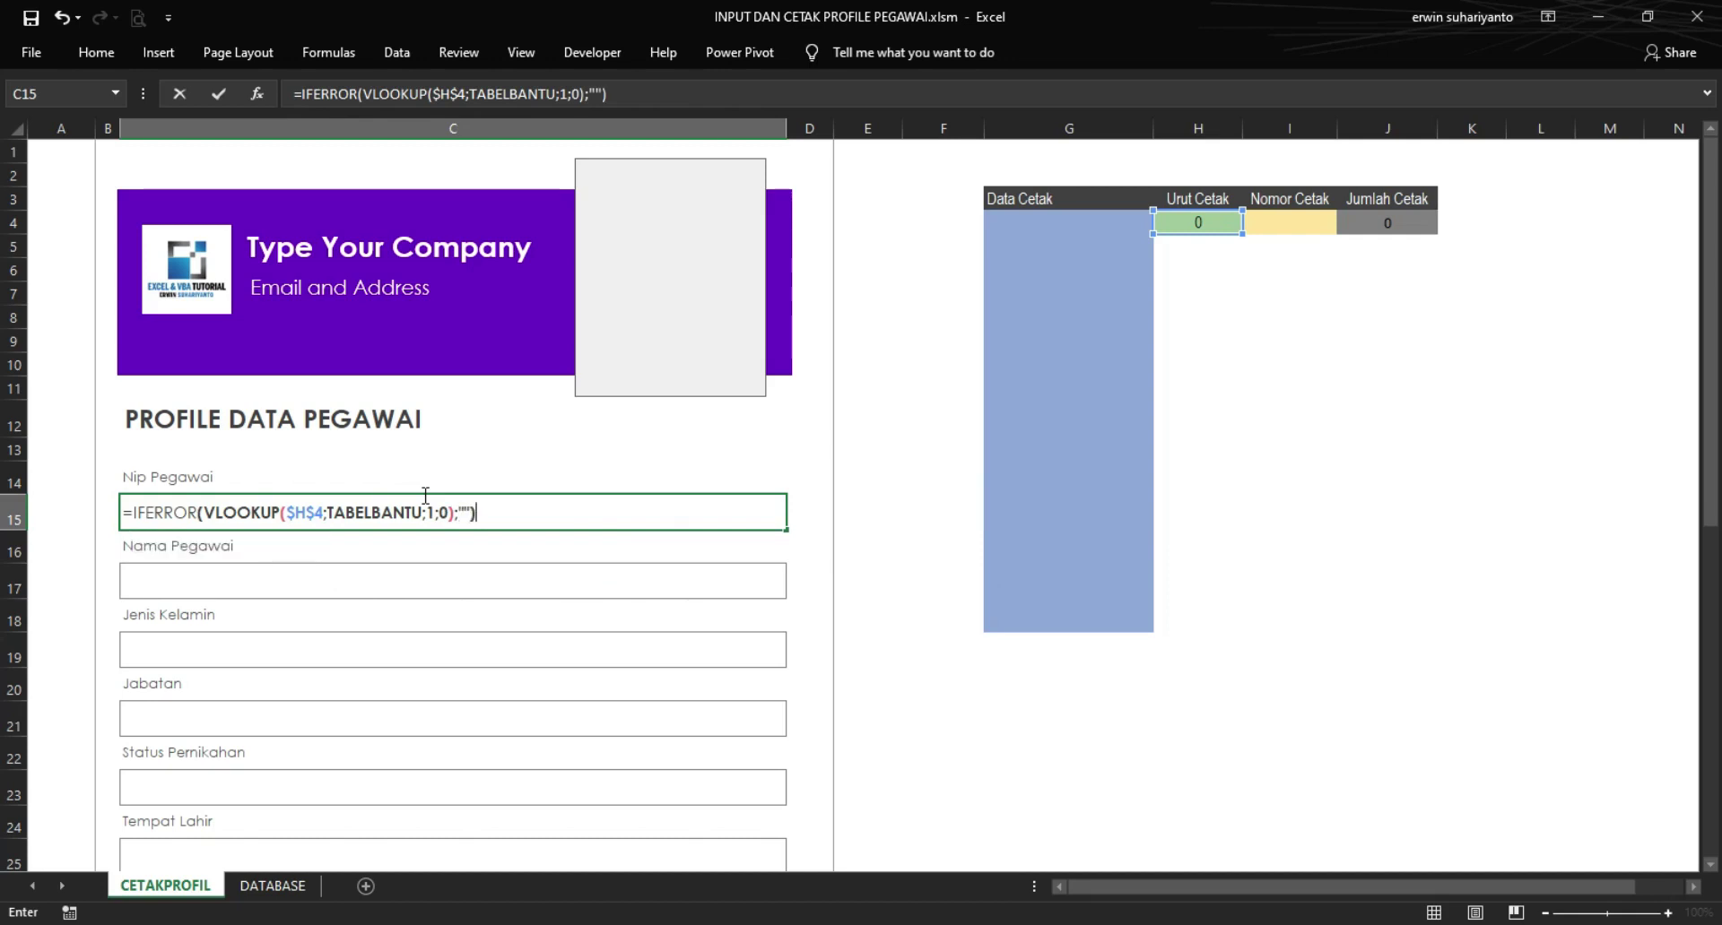
{"action": "key", "text": "Return"}
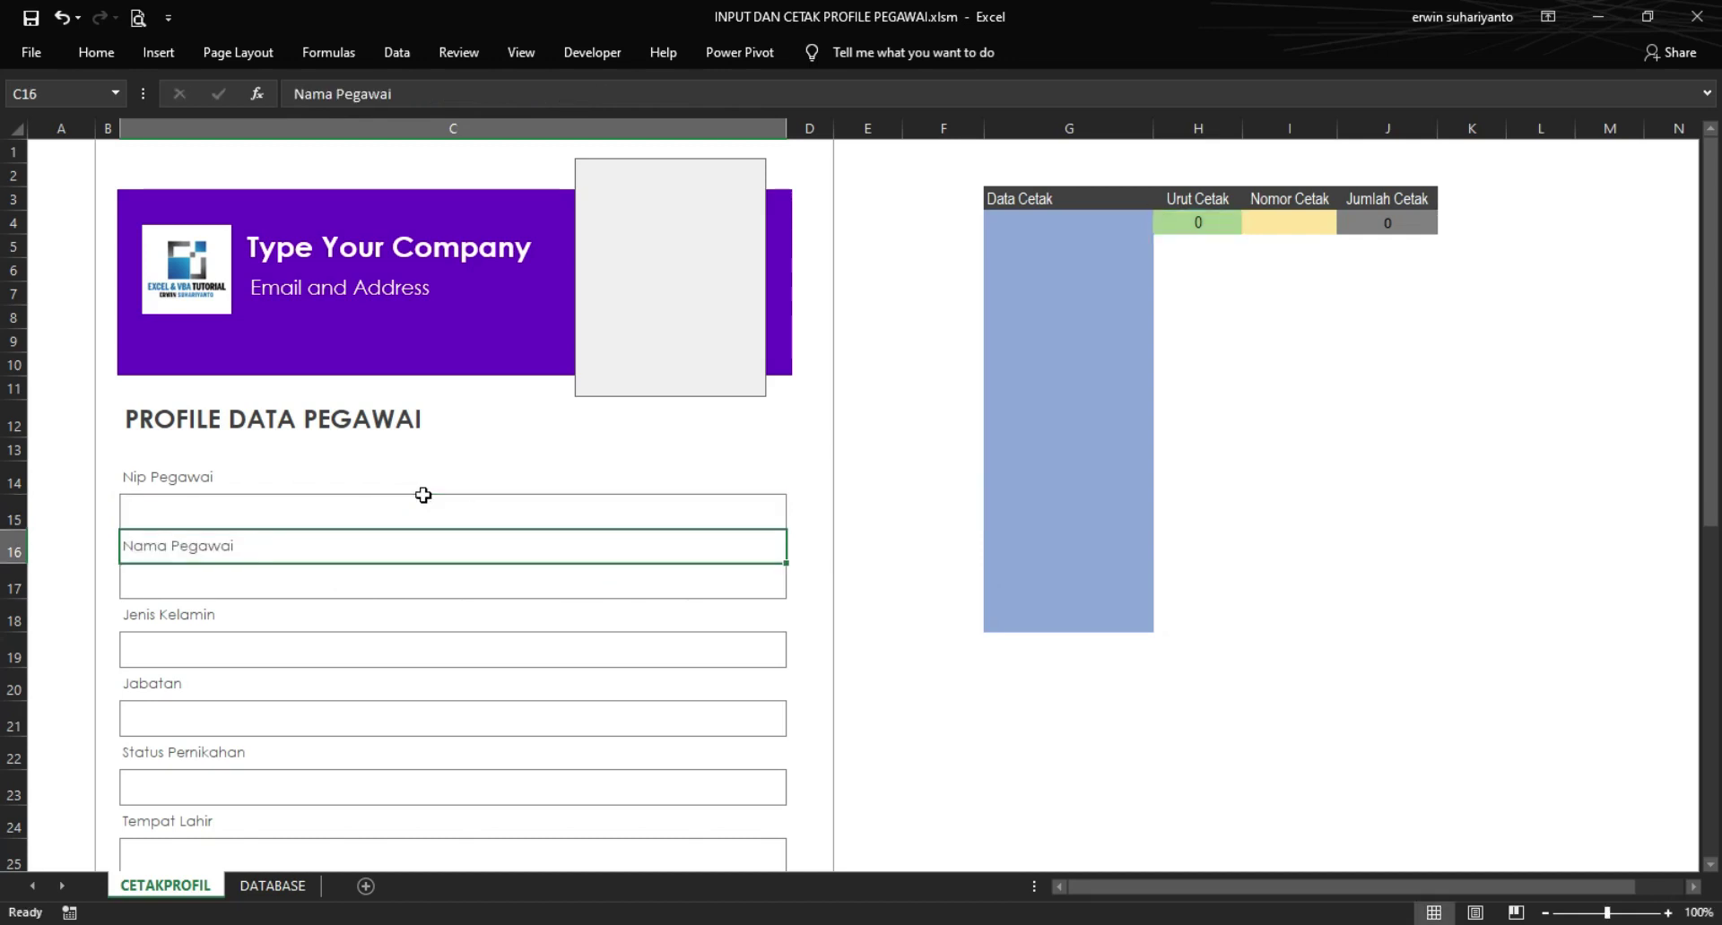
- Copy C15's lookup formula into C17 for Nama Pegawai, changing its column index to 2
{"action": "left_click", "coordinate": [423, 495]}
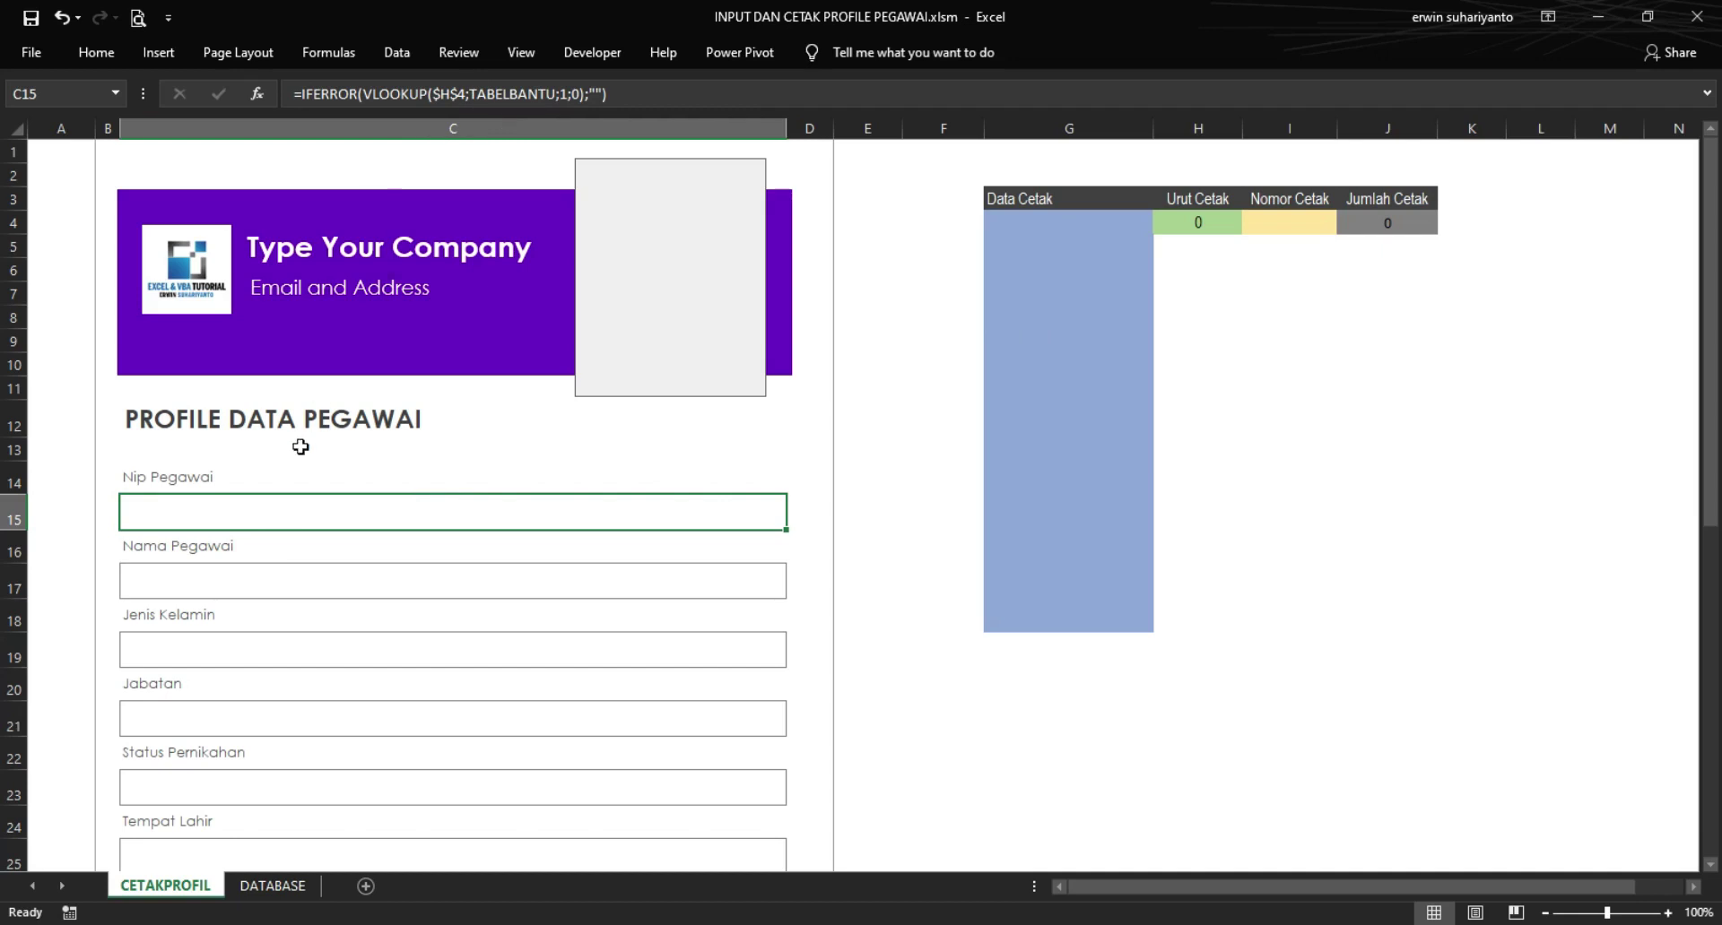
{"action": "right_click", "coordinate": [339, 513]}
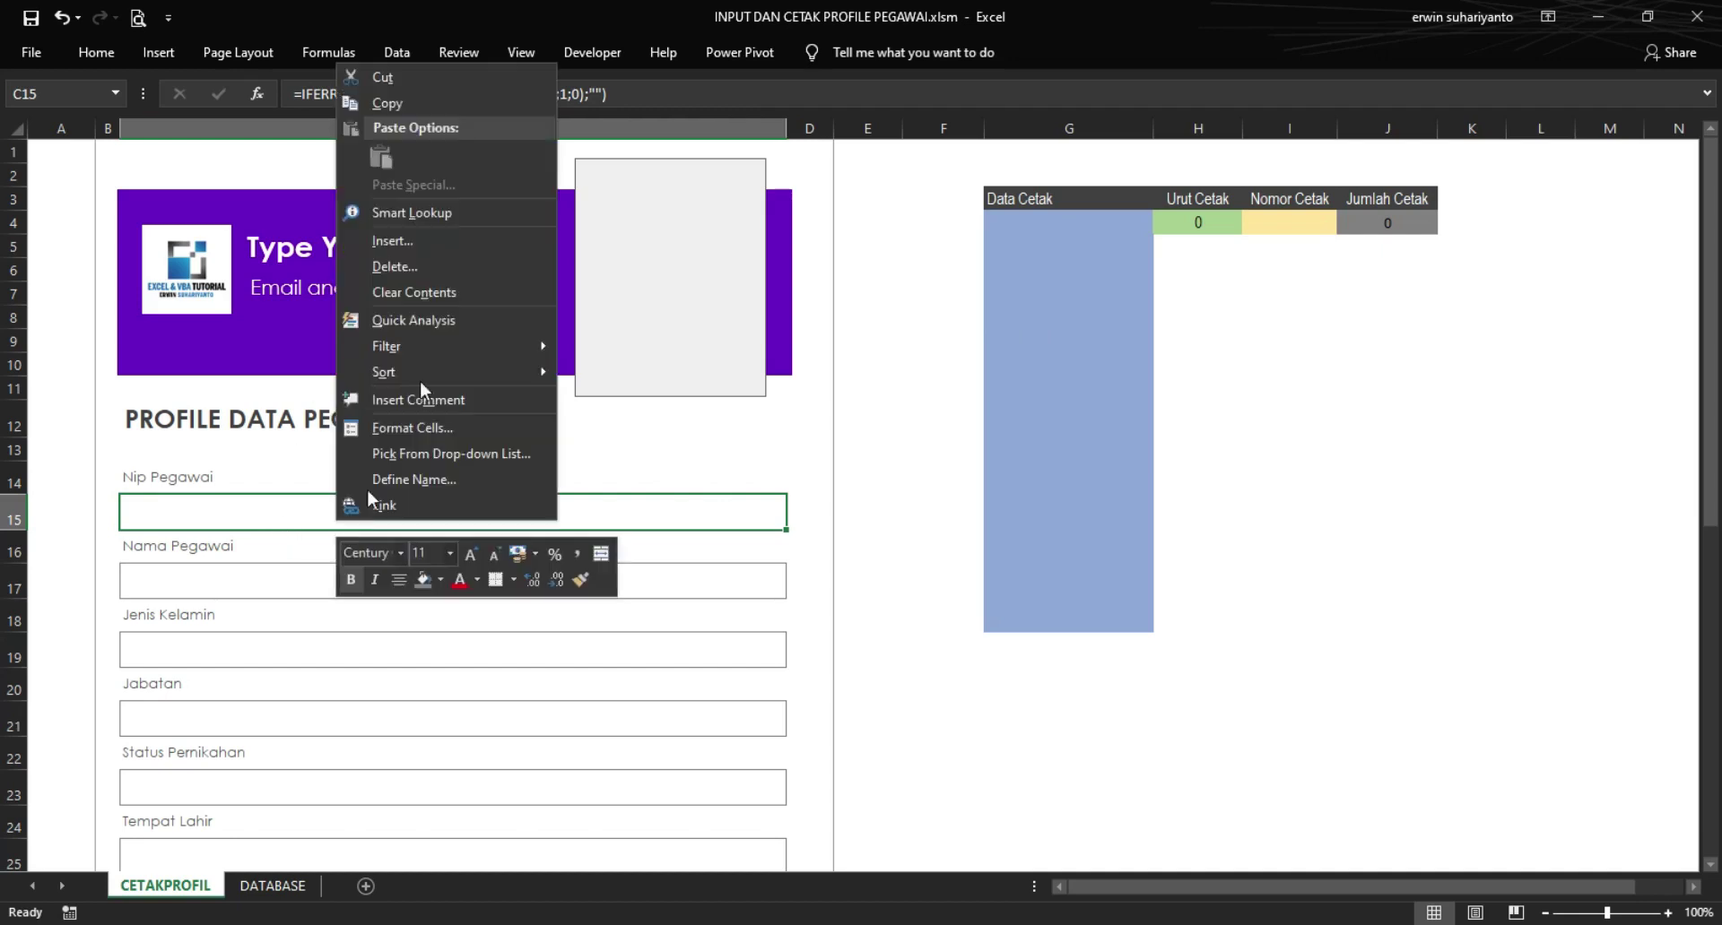
{"action": "left_click", "coordinate": [399, 104]}
{"action": "right_click", "coordinate": [239, 589]}
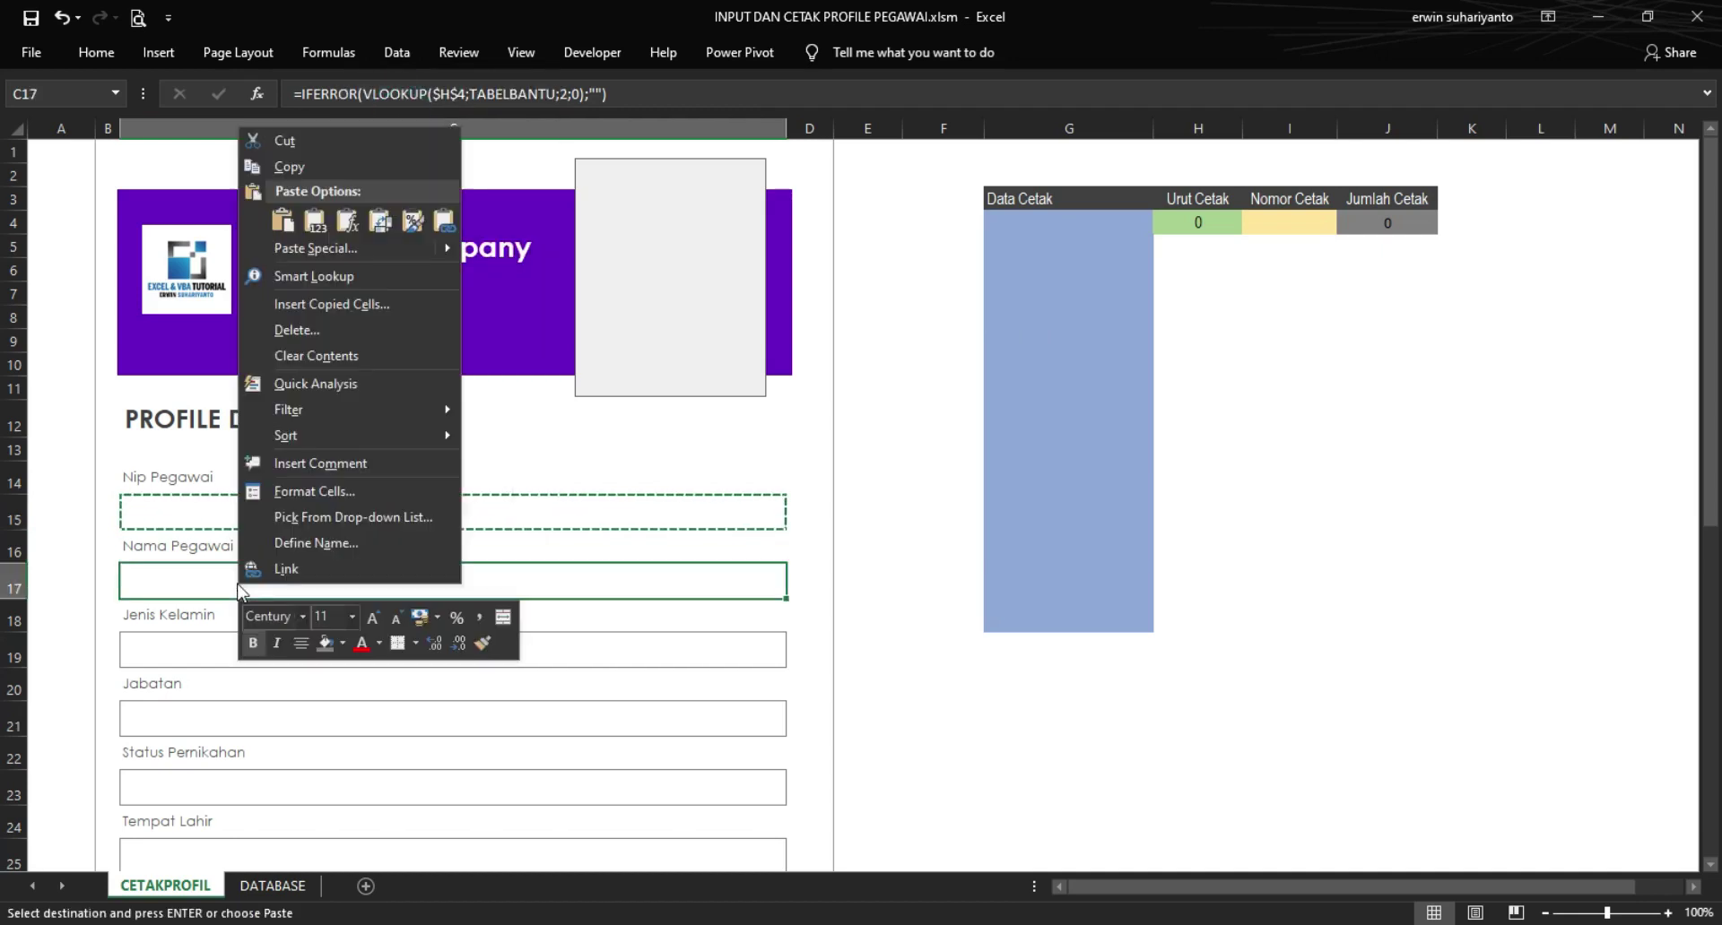
{"action": "left_click", "coordinate": [349, 217]}
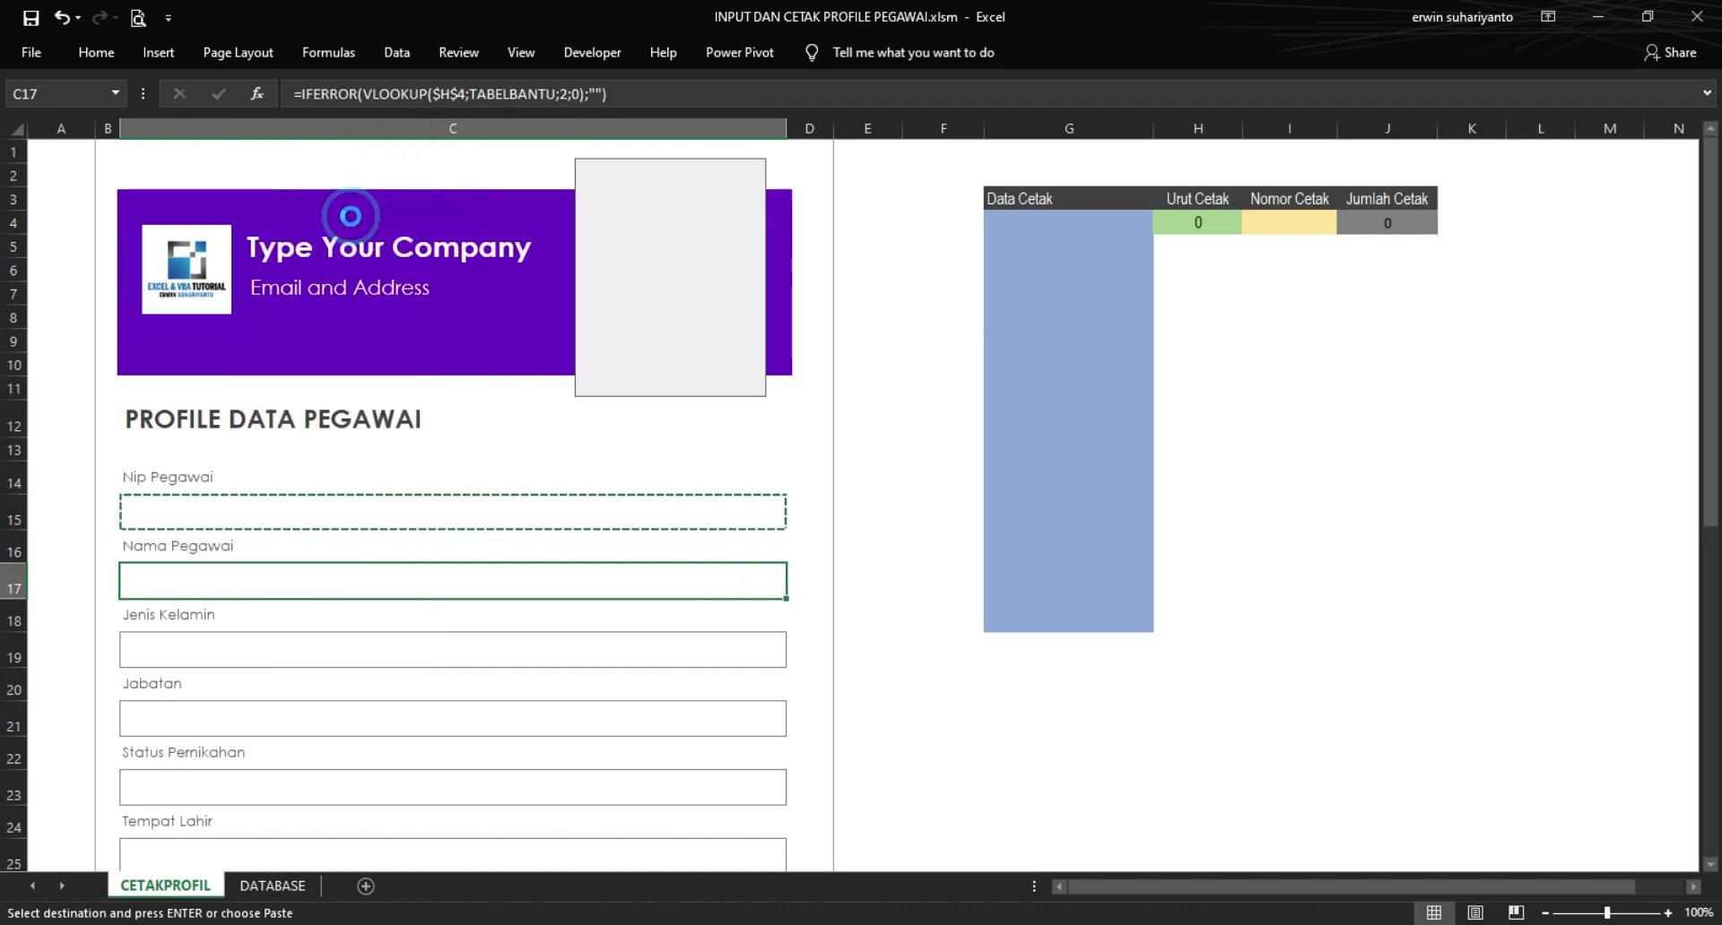
{"action": "left_click", "coordinate": [567, 94]}
{"action": "key", "text": "BackSpace"}
{"action": "type", "text": "2"}
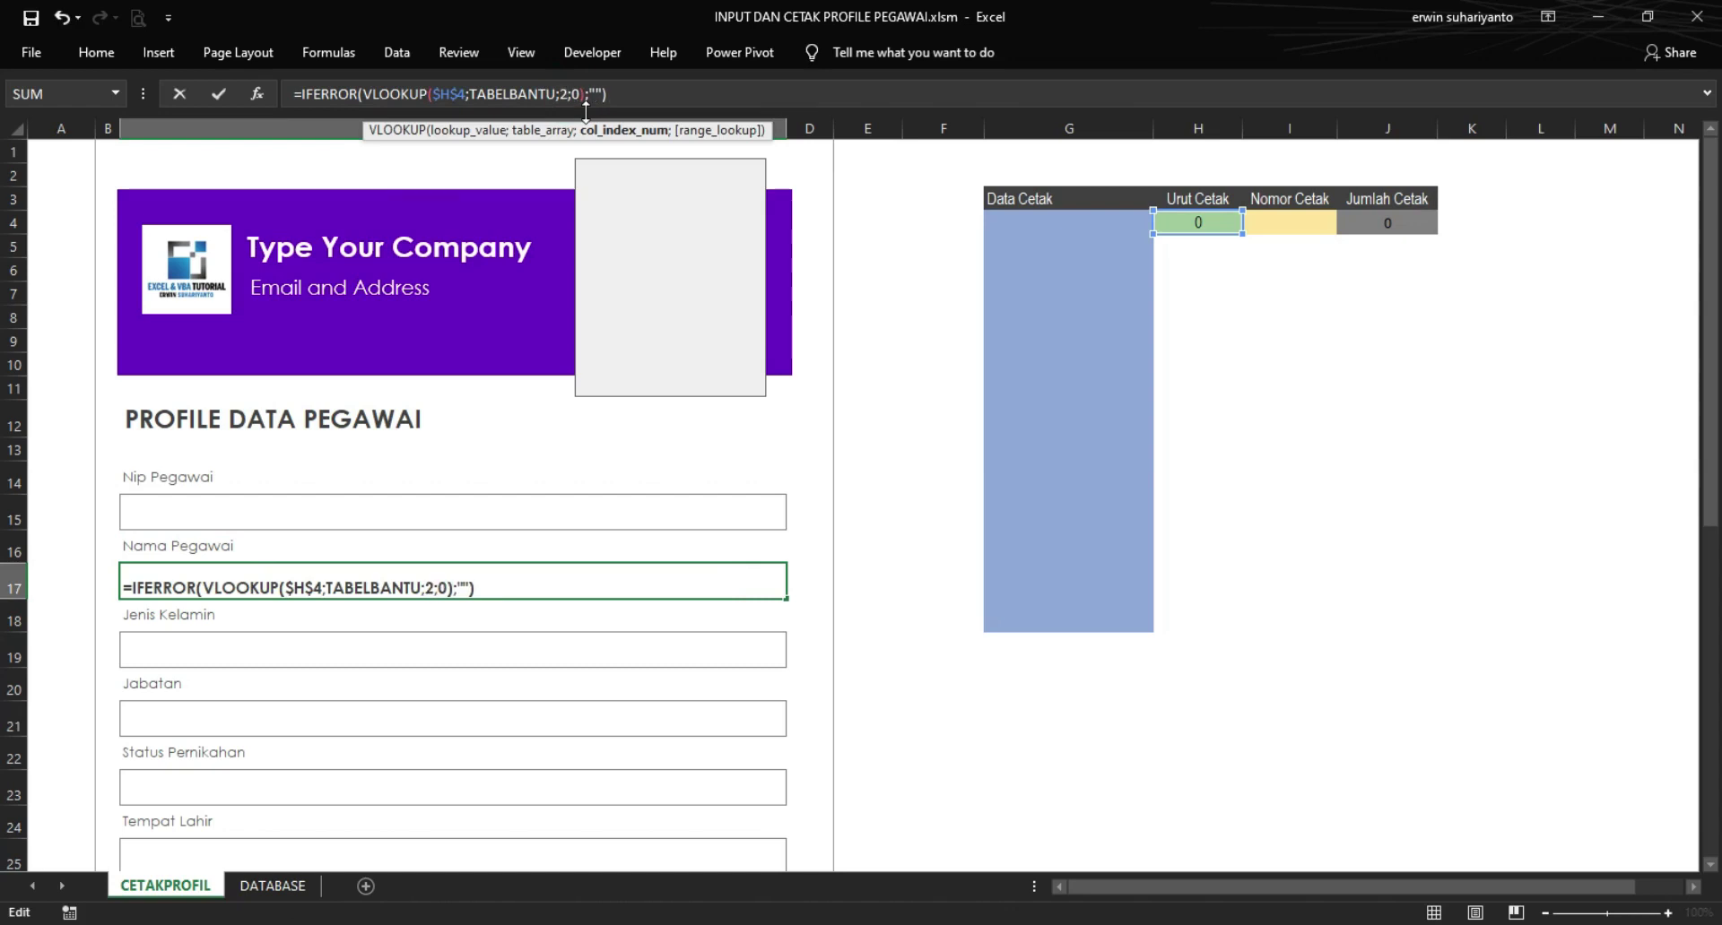
{"action": "key", "text": "Return"}
{"action": "key", "text": "Return"}
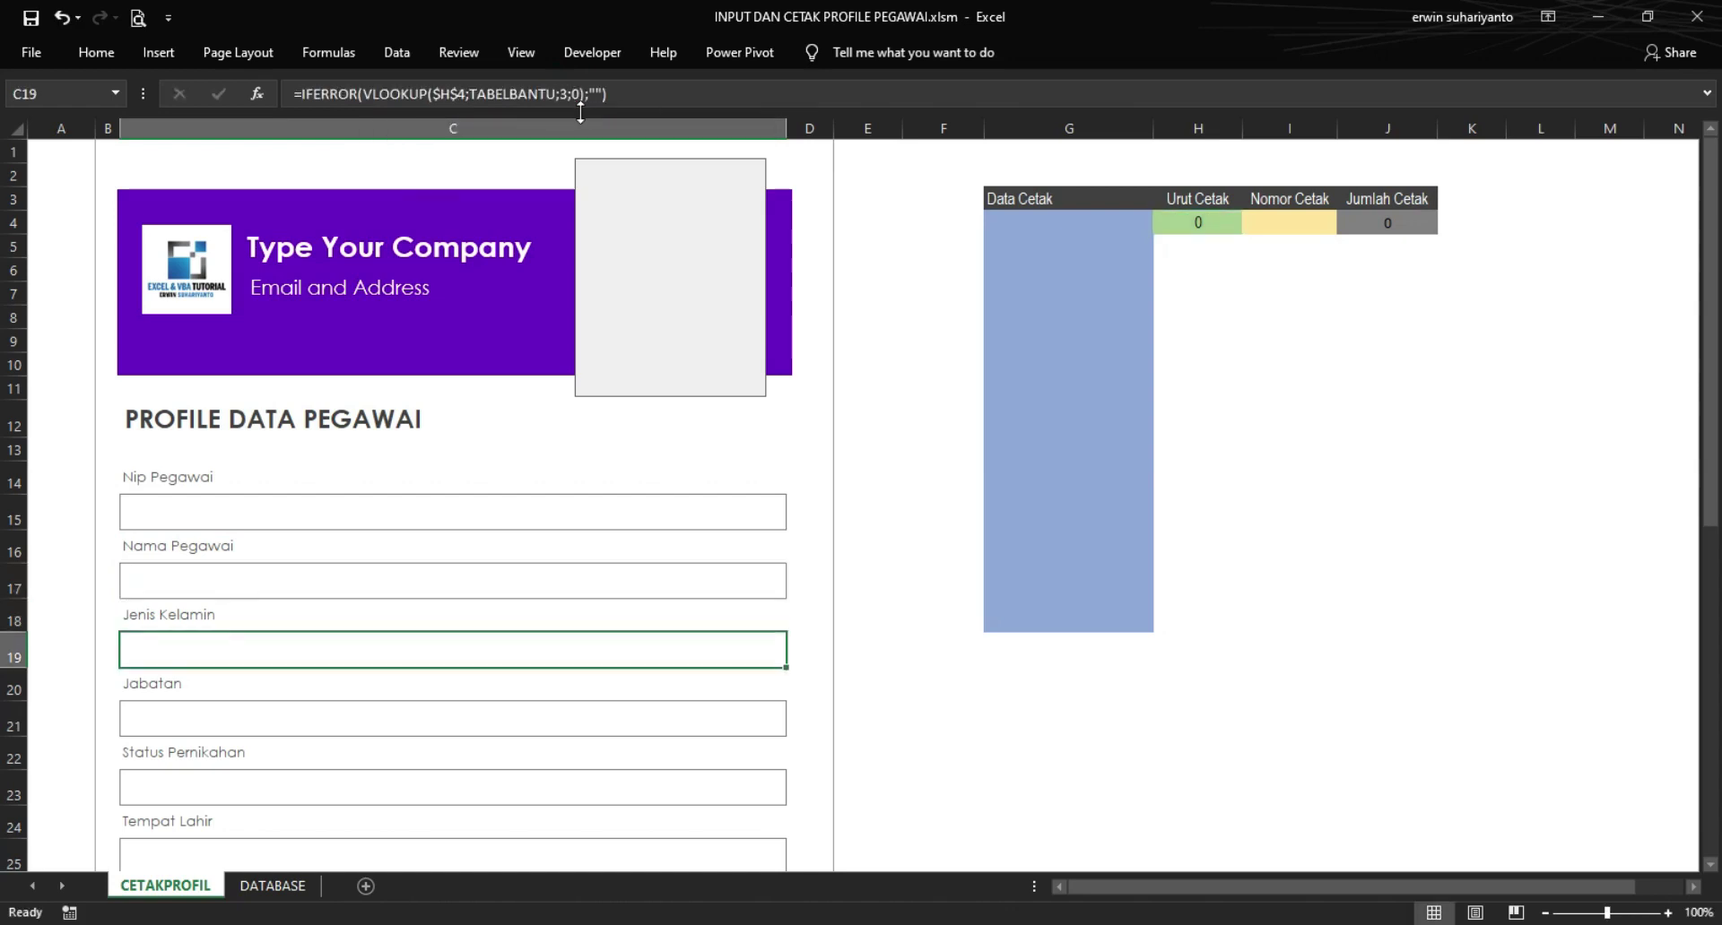
- Confirm the C19–C31 formulas, Jenis Kelamin through Link Gambar, use TABELBANTU columns 3–9
{"action": "left_click", "coordinate": [571, 94]}
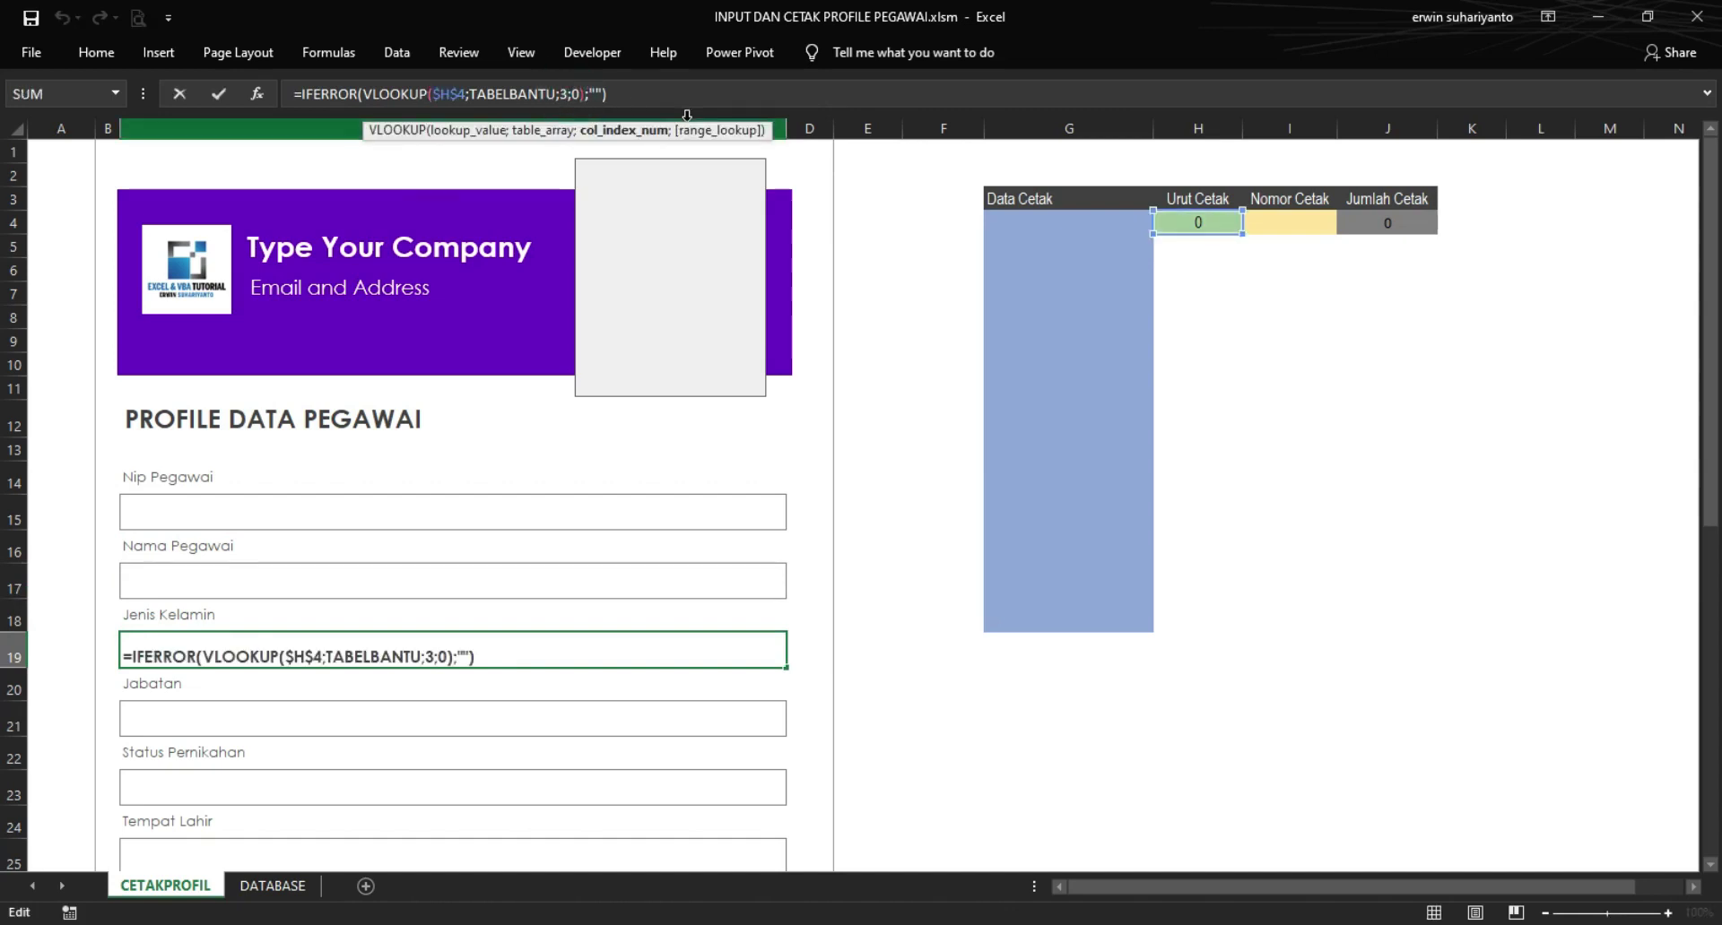
{"action": "key", "text": "Return"}
{"action": "key", "text": "Return"}
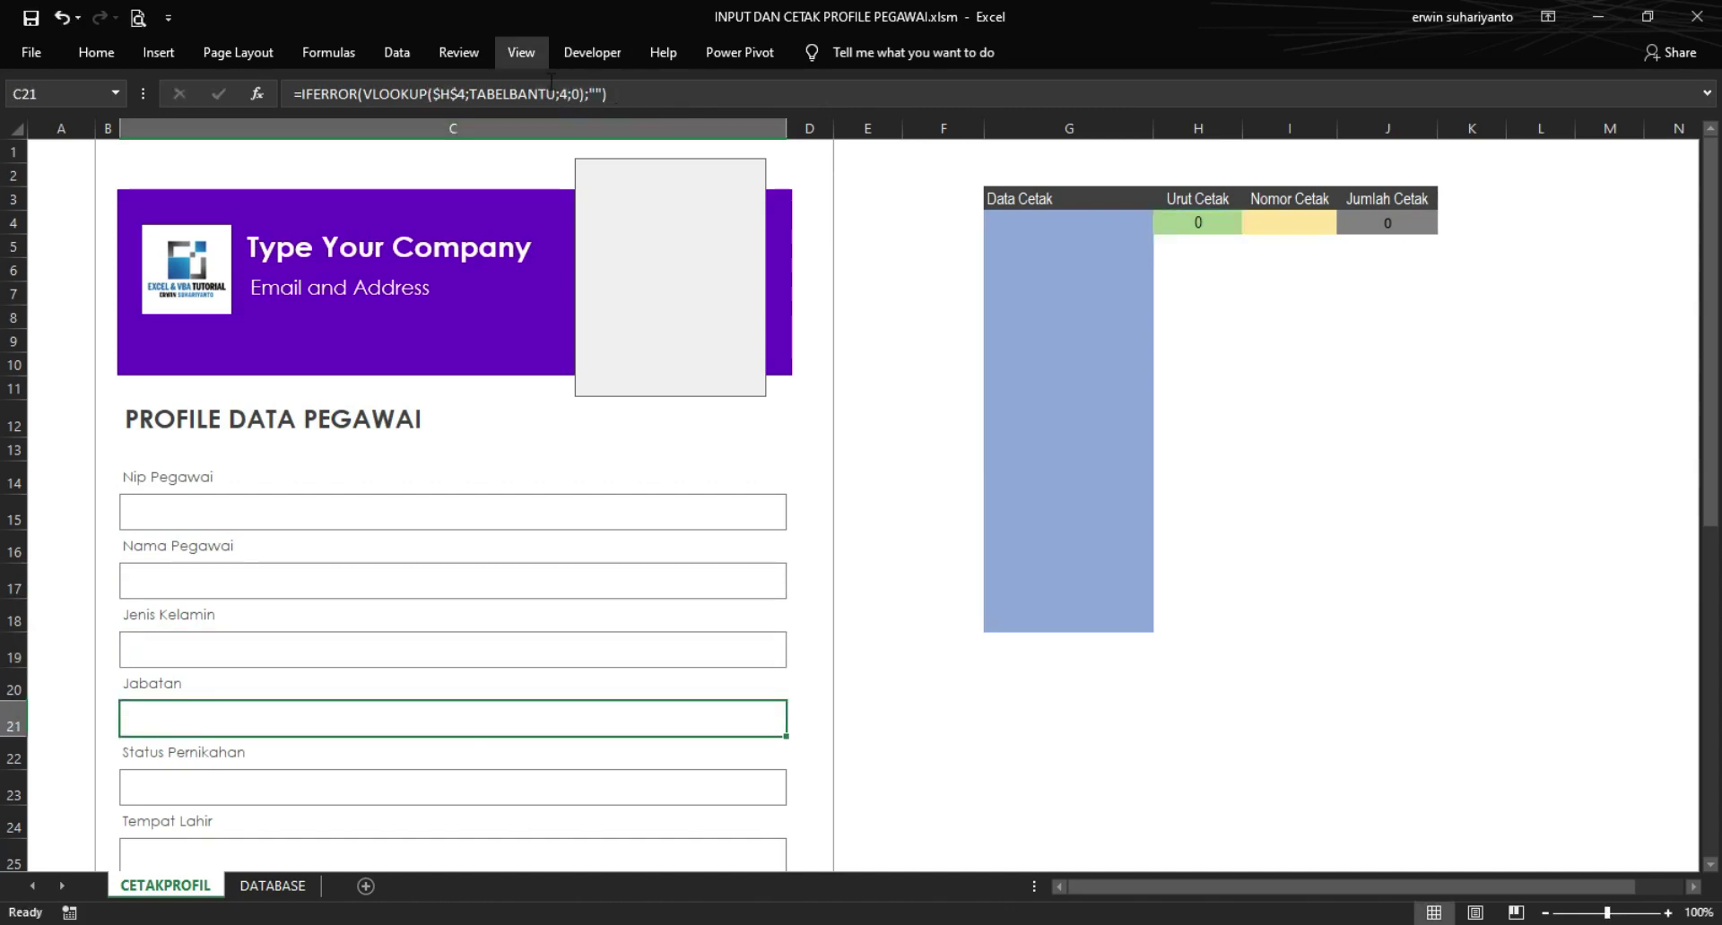
{"action": "left_click", "coordinate": [566, 93]}
{"action": "key", "text": "Return"}
{"action": "key", "text": "Return"}
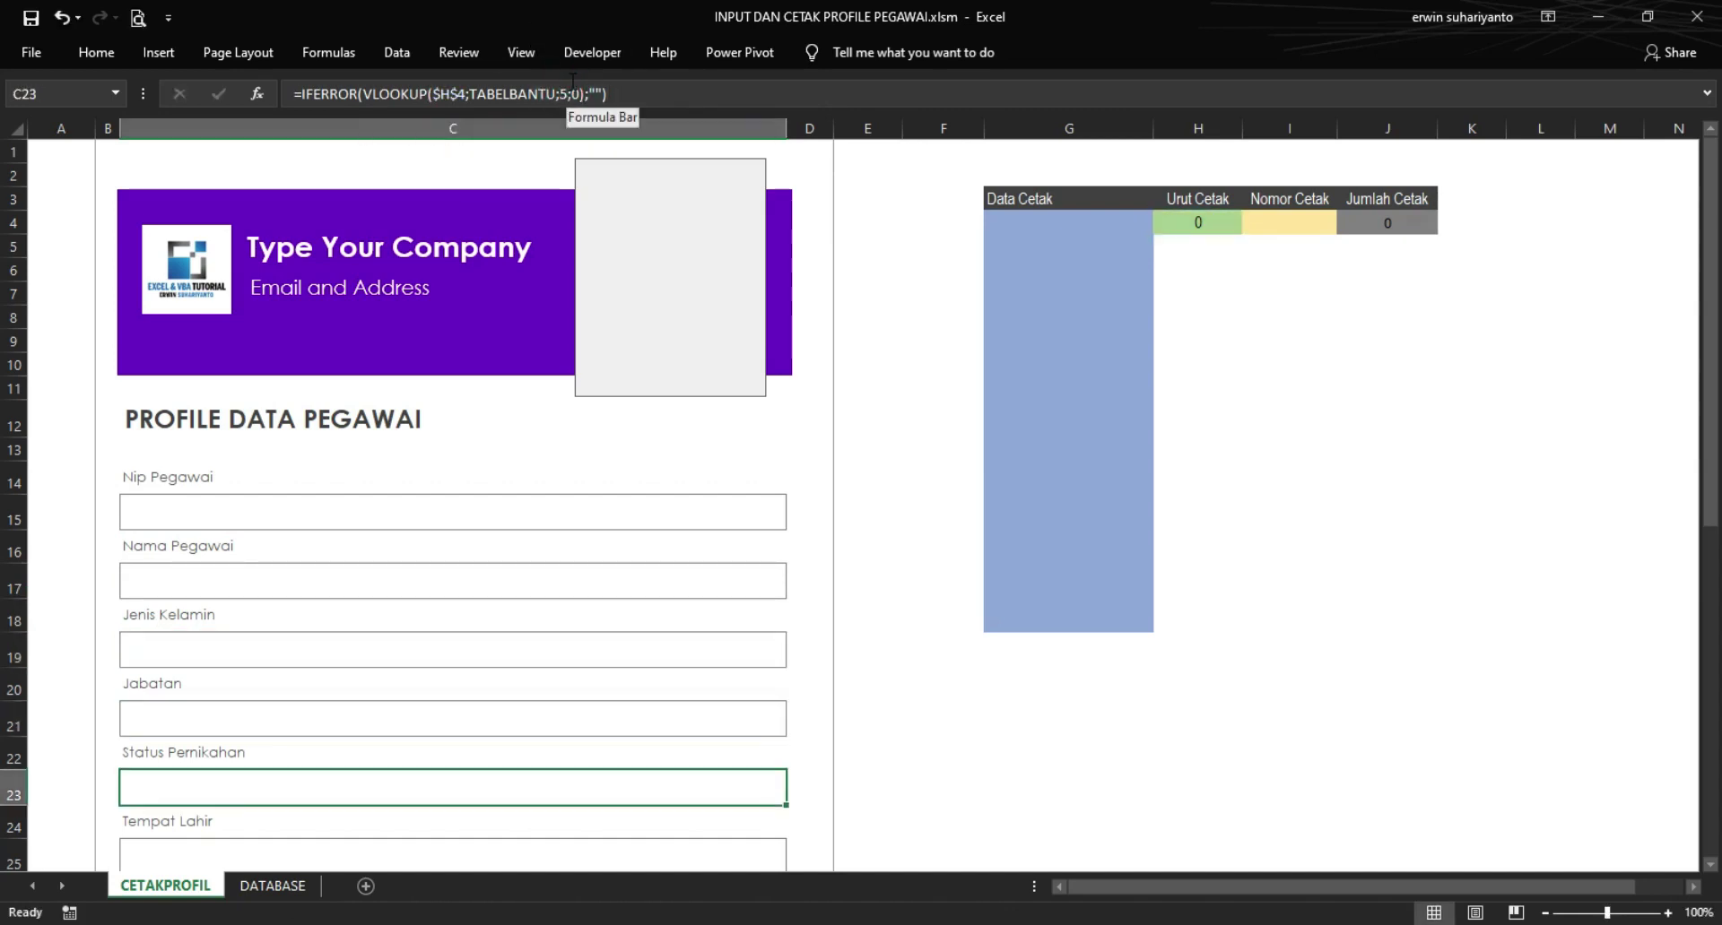
{"action": "left_click", "coordinate": [567, 93]}
{"action": "key", "text": "Return"}
{"action": "key", "text": "Return"}
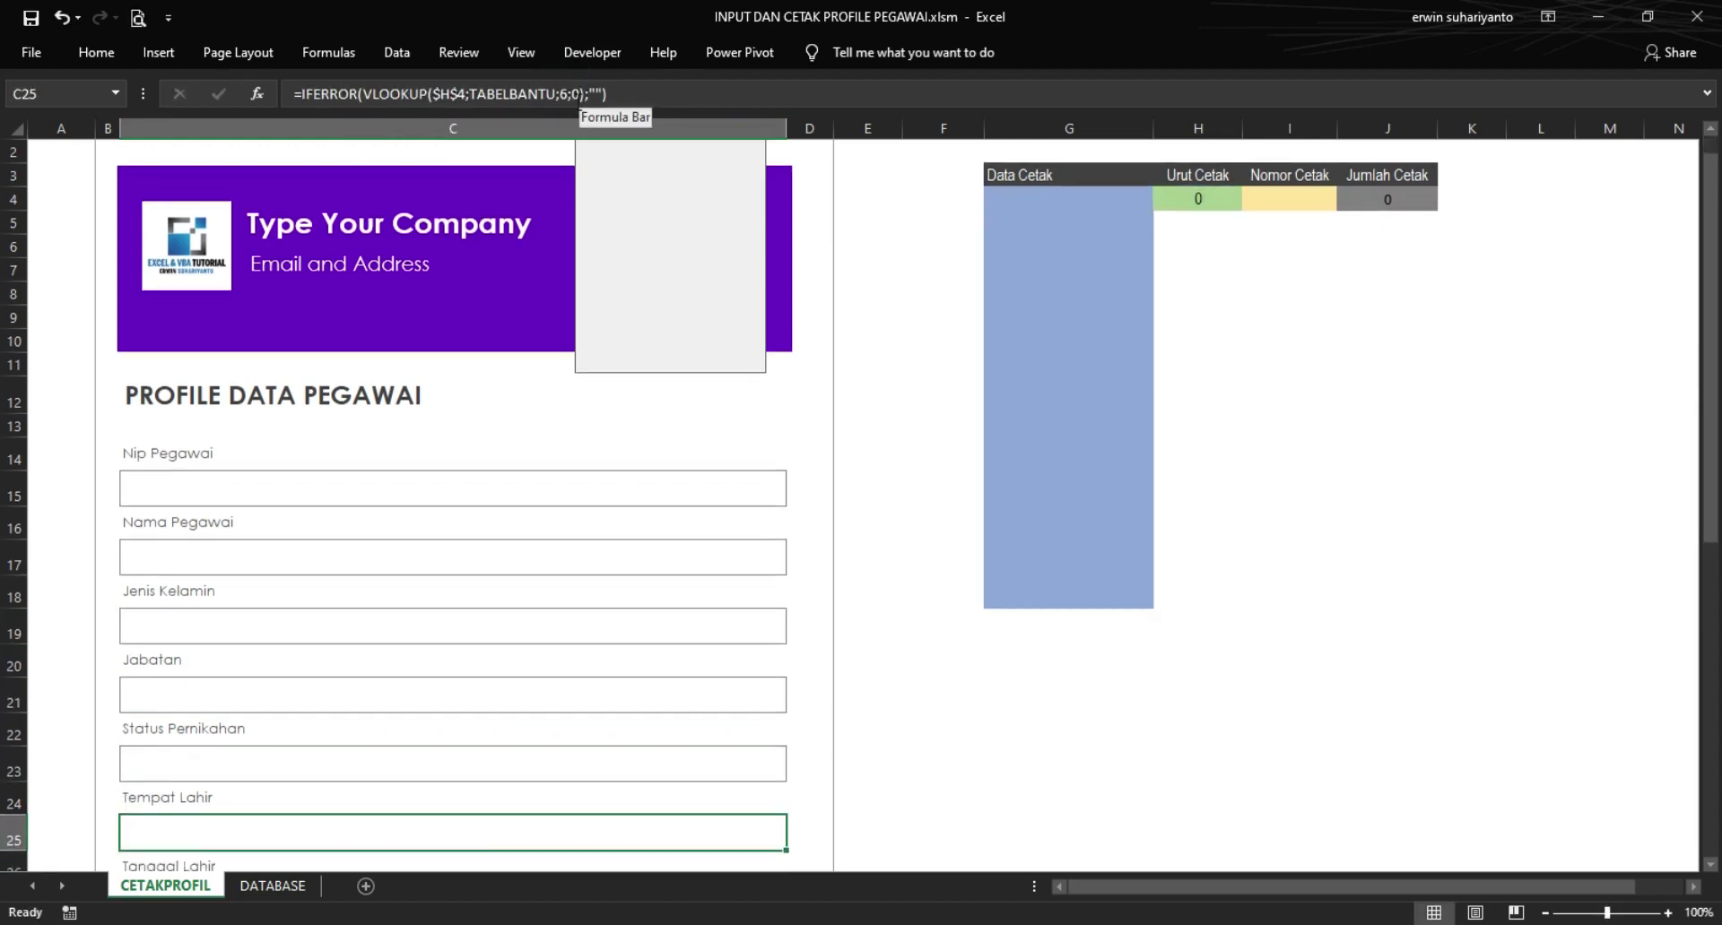
{"action": "left_click", "coordinate": [568, 94]}
{"action": "key", "text": "Return"}
{"action": "key", "text": "Return"}
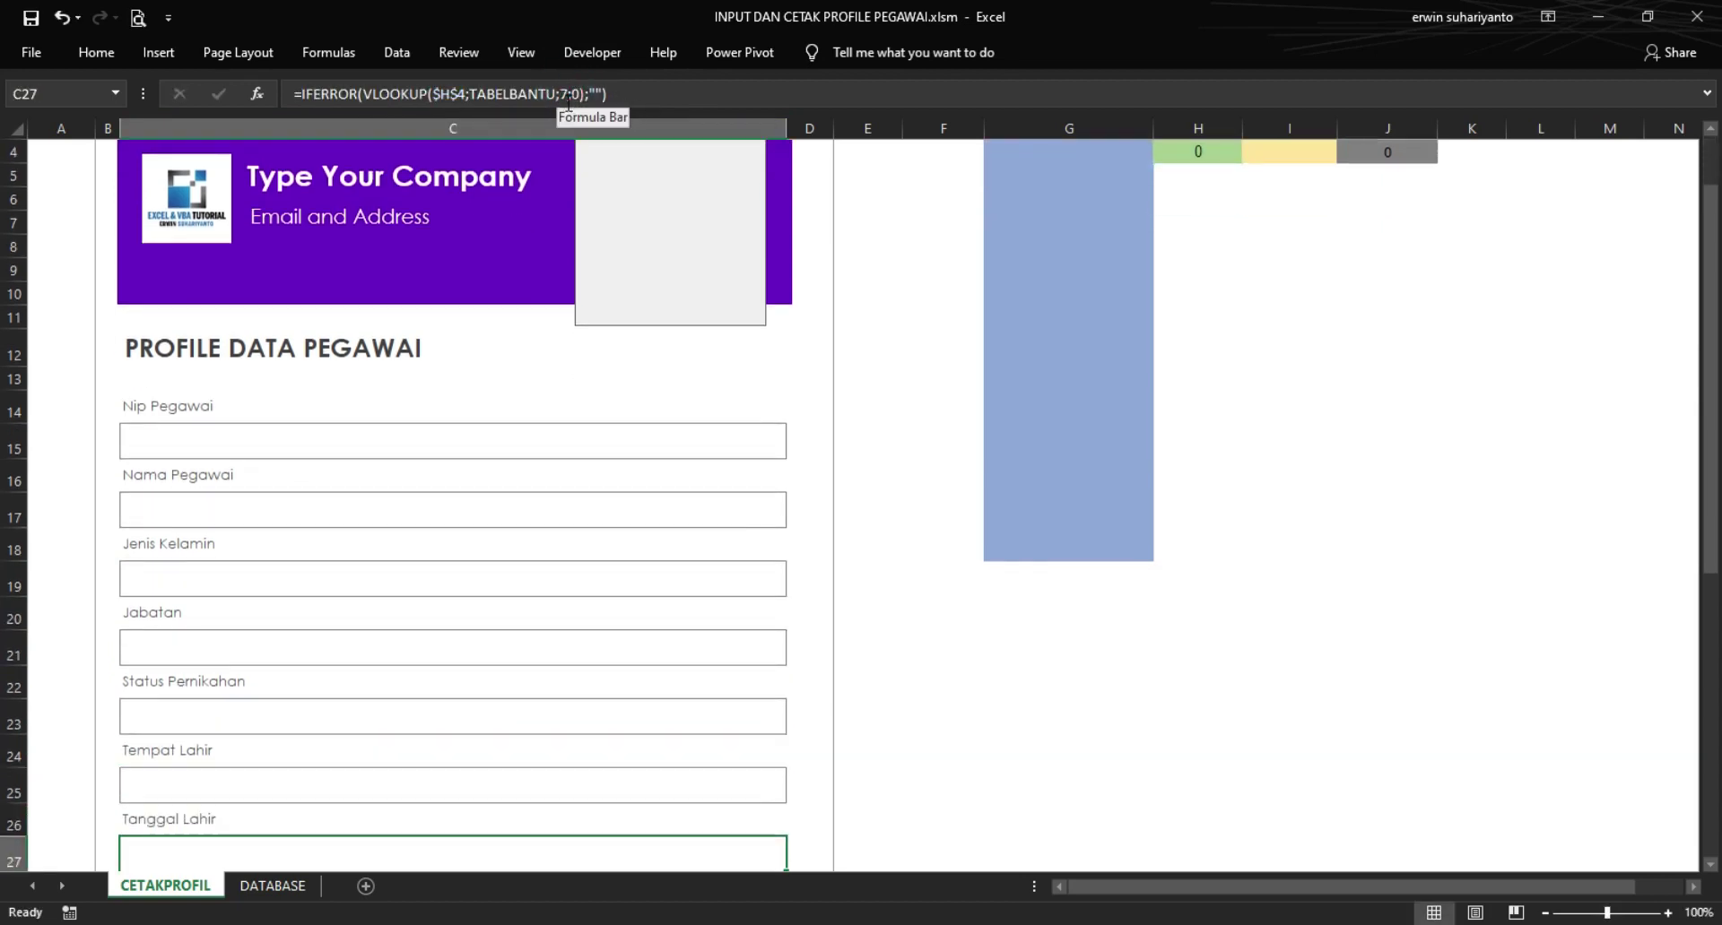
{"action": "left_click", "coordinate": [571, 93]}
{"action": "key", "text": "Return"}
{"action": "key", "text": "Return"}
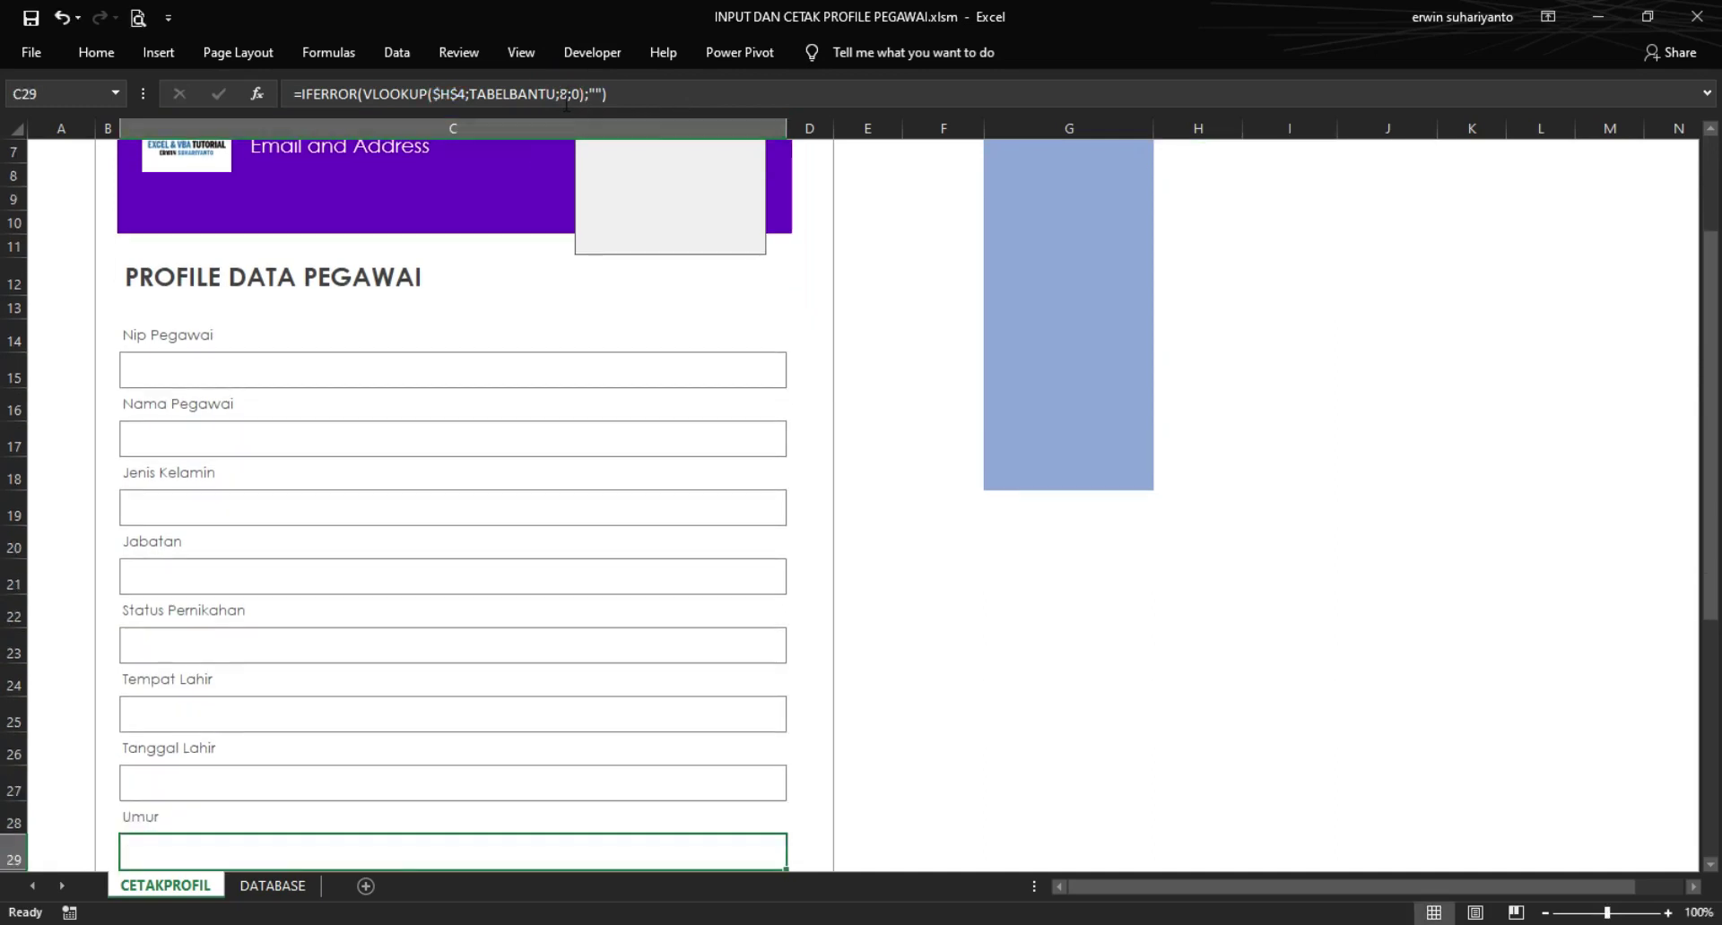
{"action": "left_click", "coordinate": [565, 94]}
{"action": "key", "text": "Return"}
{"action": "key", "text": "Return"}
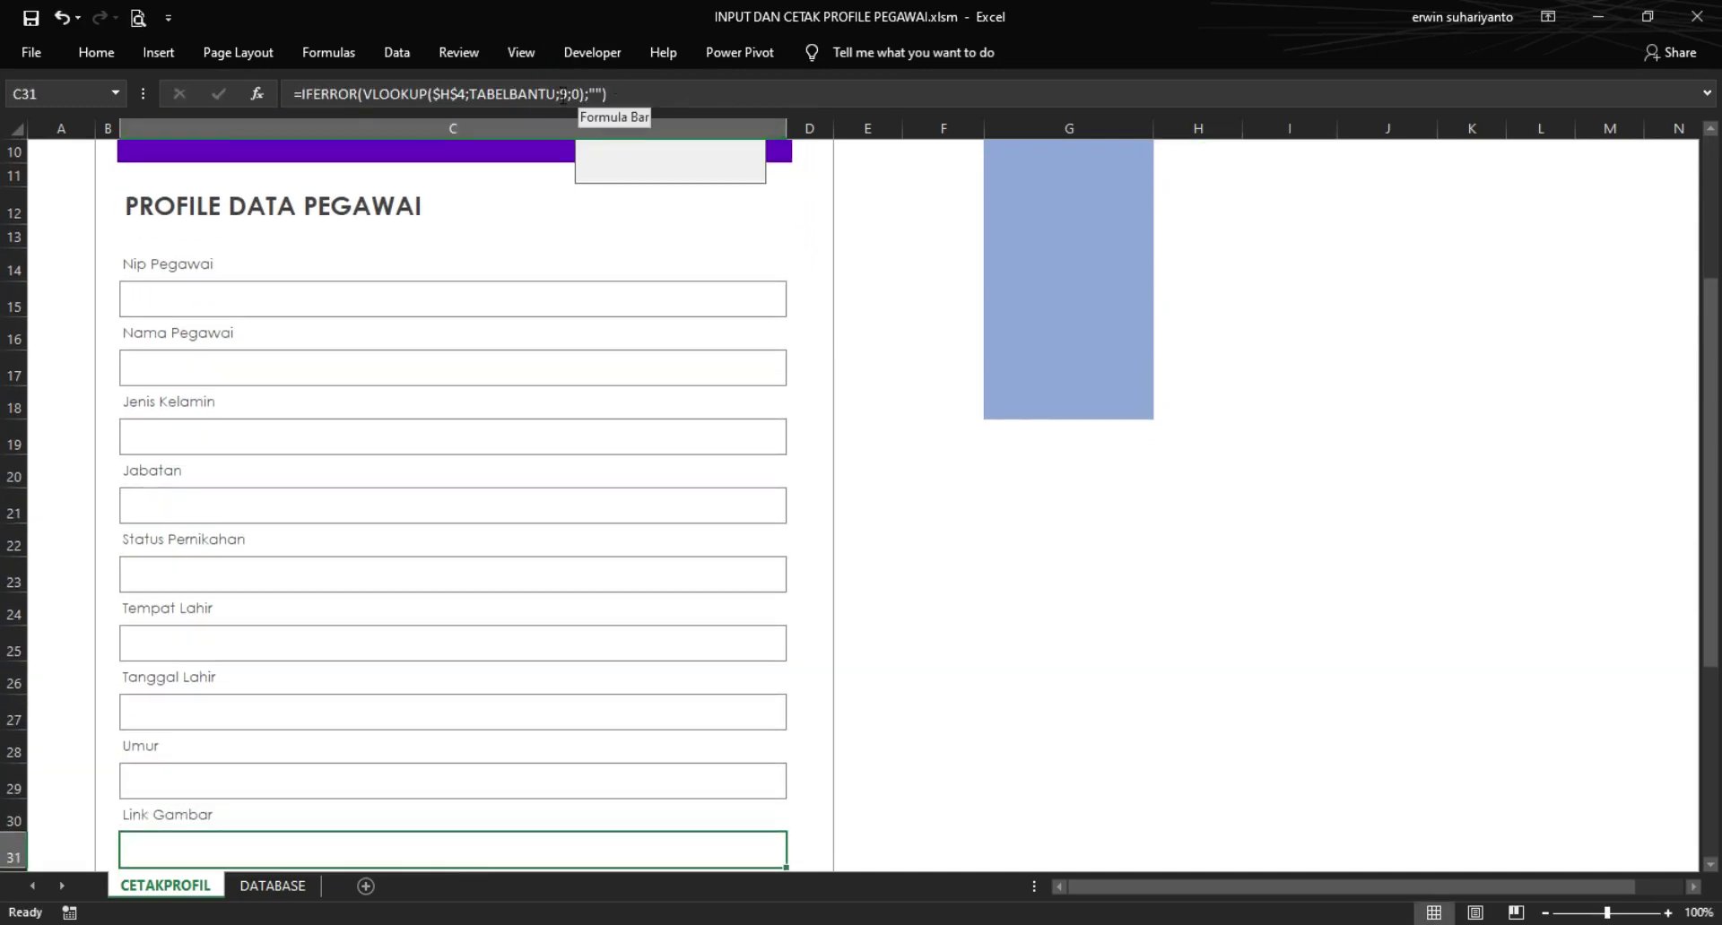
{"action": "left_click", "coordinate": [563, 93]}
{"action": "key", "text": "Return"}
{"action": "key", "text": "Return"}
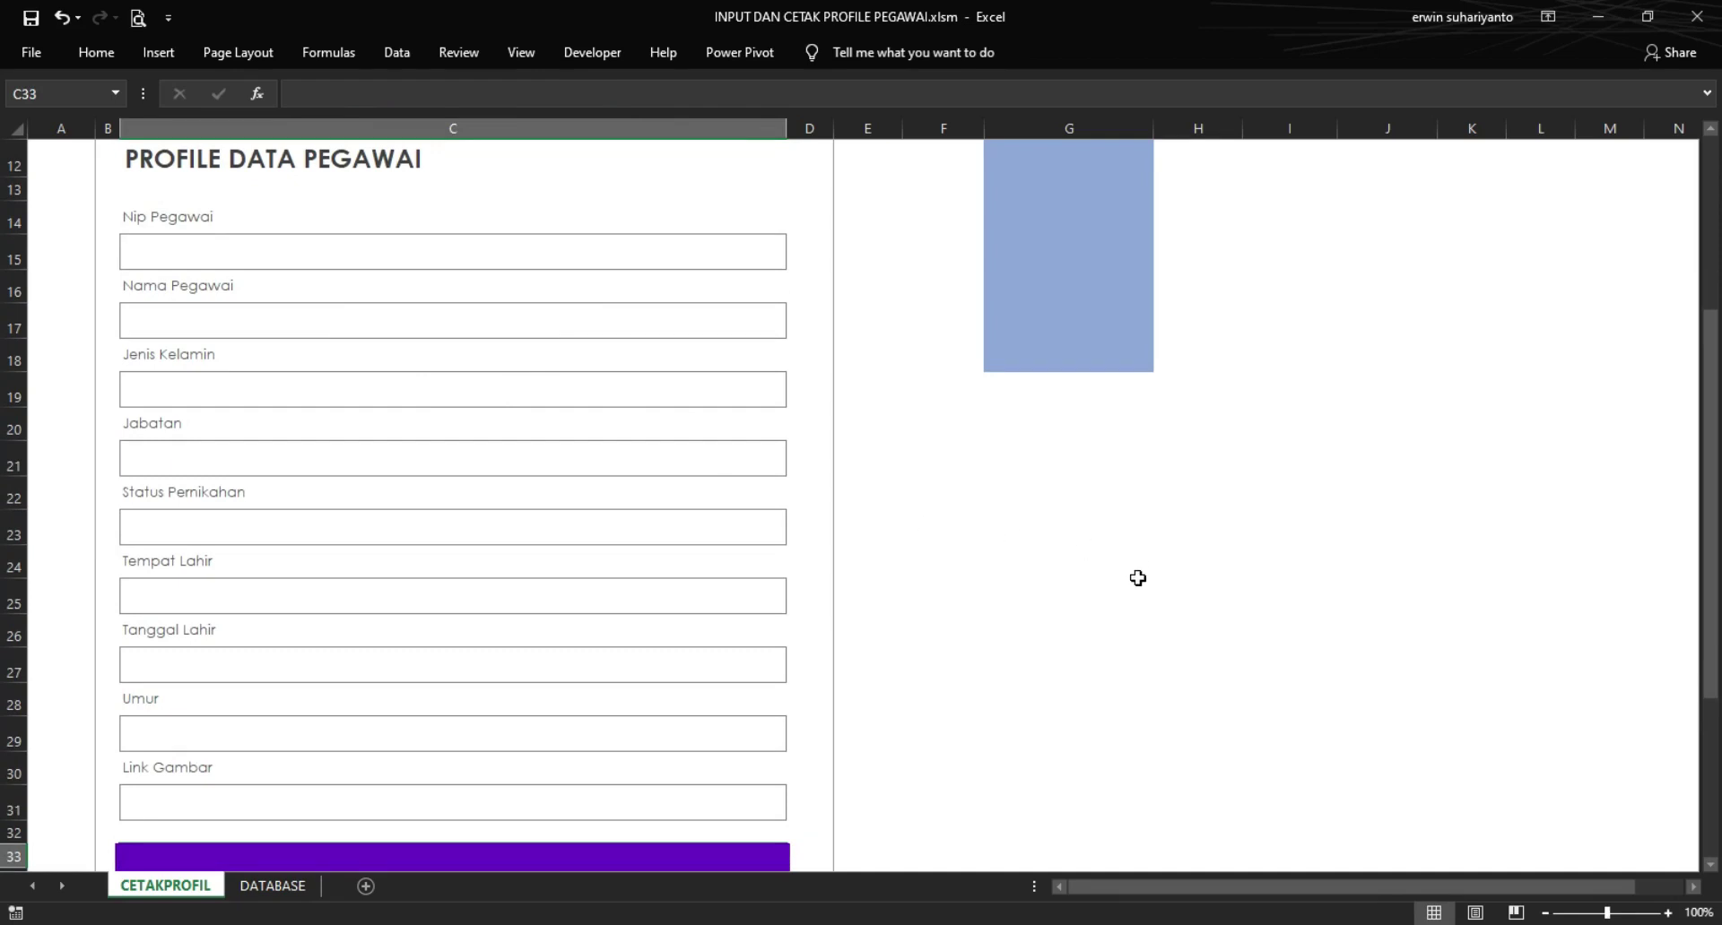
- Check J4's =COUNTA($G$4:$G$100000) Jumlah Cetak count, then return to the VBA editor
{"action": "scroll", "coordinate": [1137, 576], "scroll_direction": "up", "scroll_amount": 4}
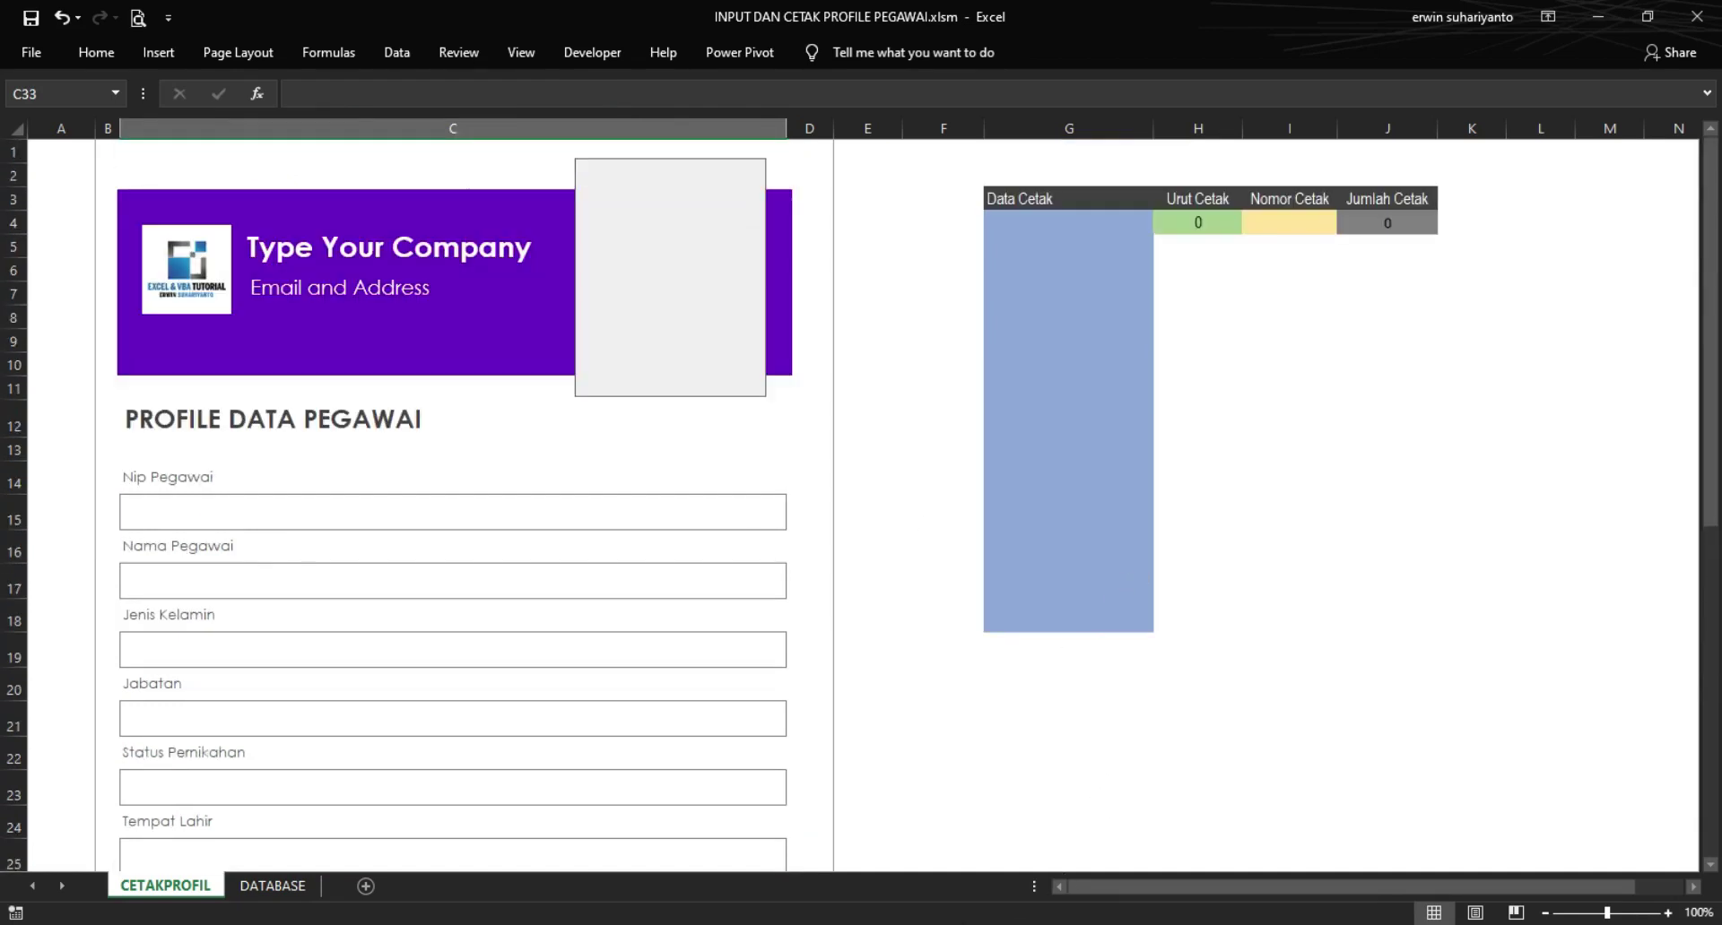
{"action": "left_click", "coordinate": [1014, 890]}
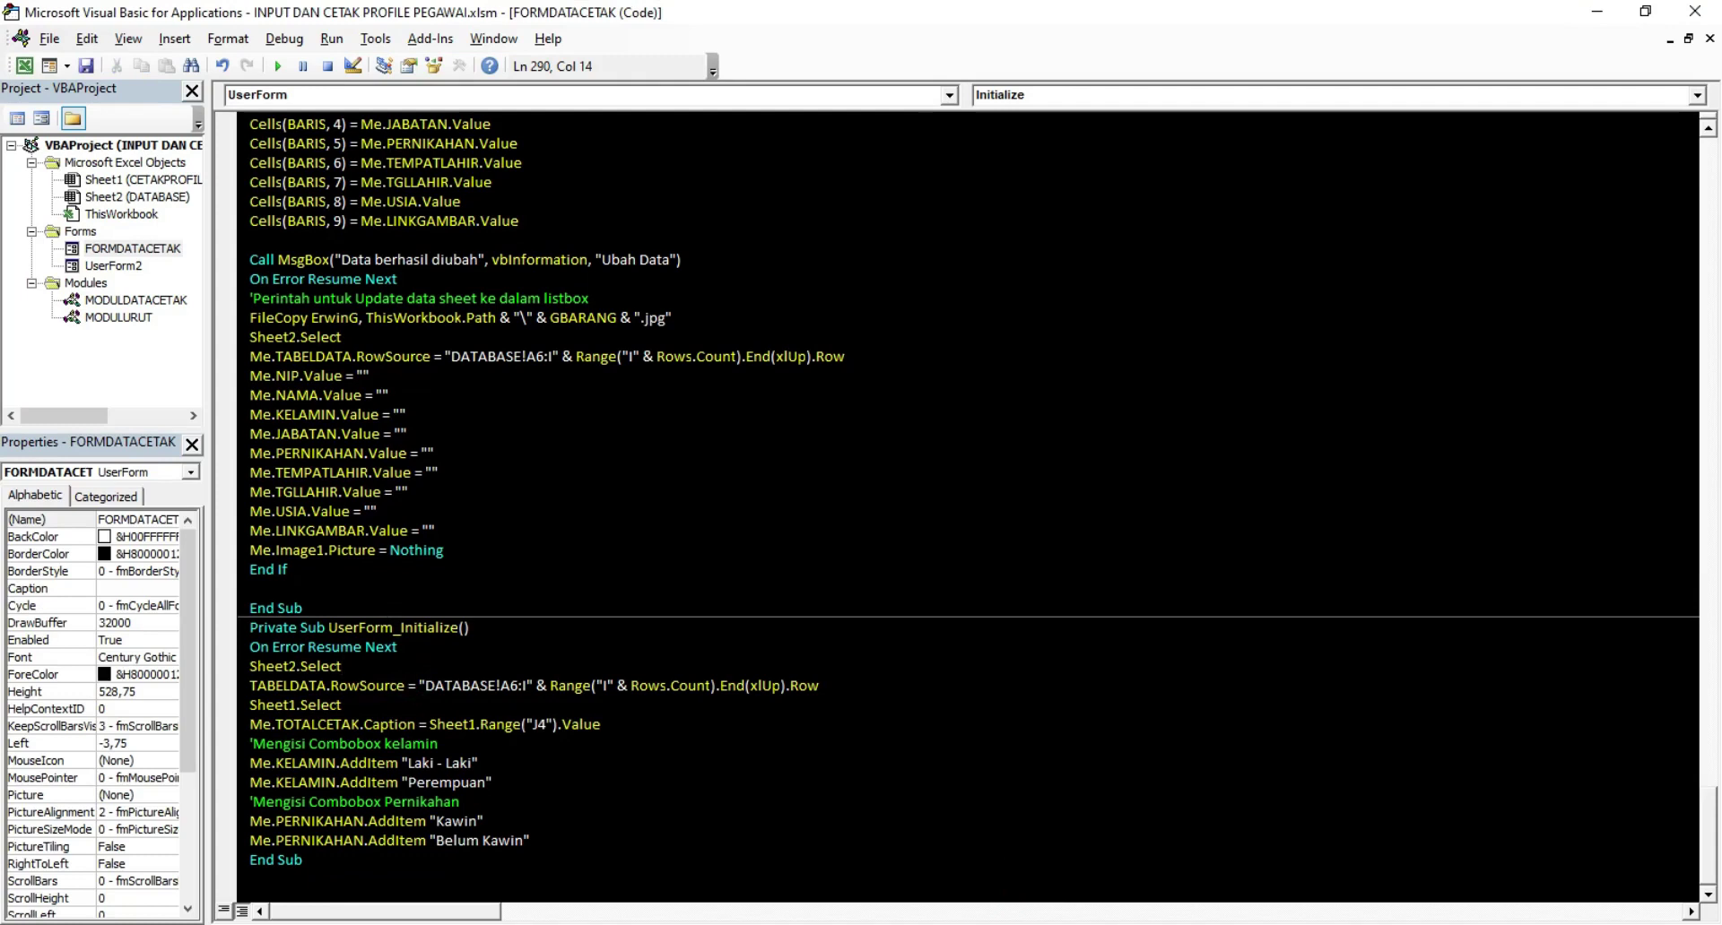
{"action": "left_click", "coordinate": [24, 65]}
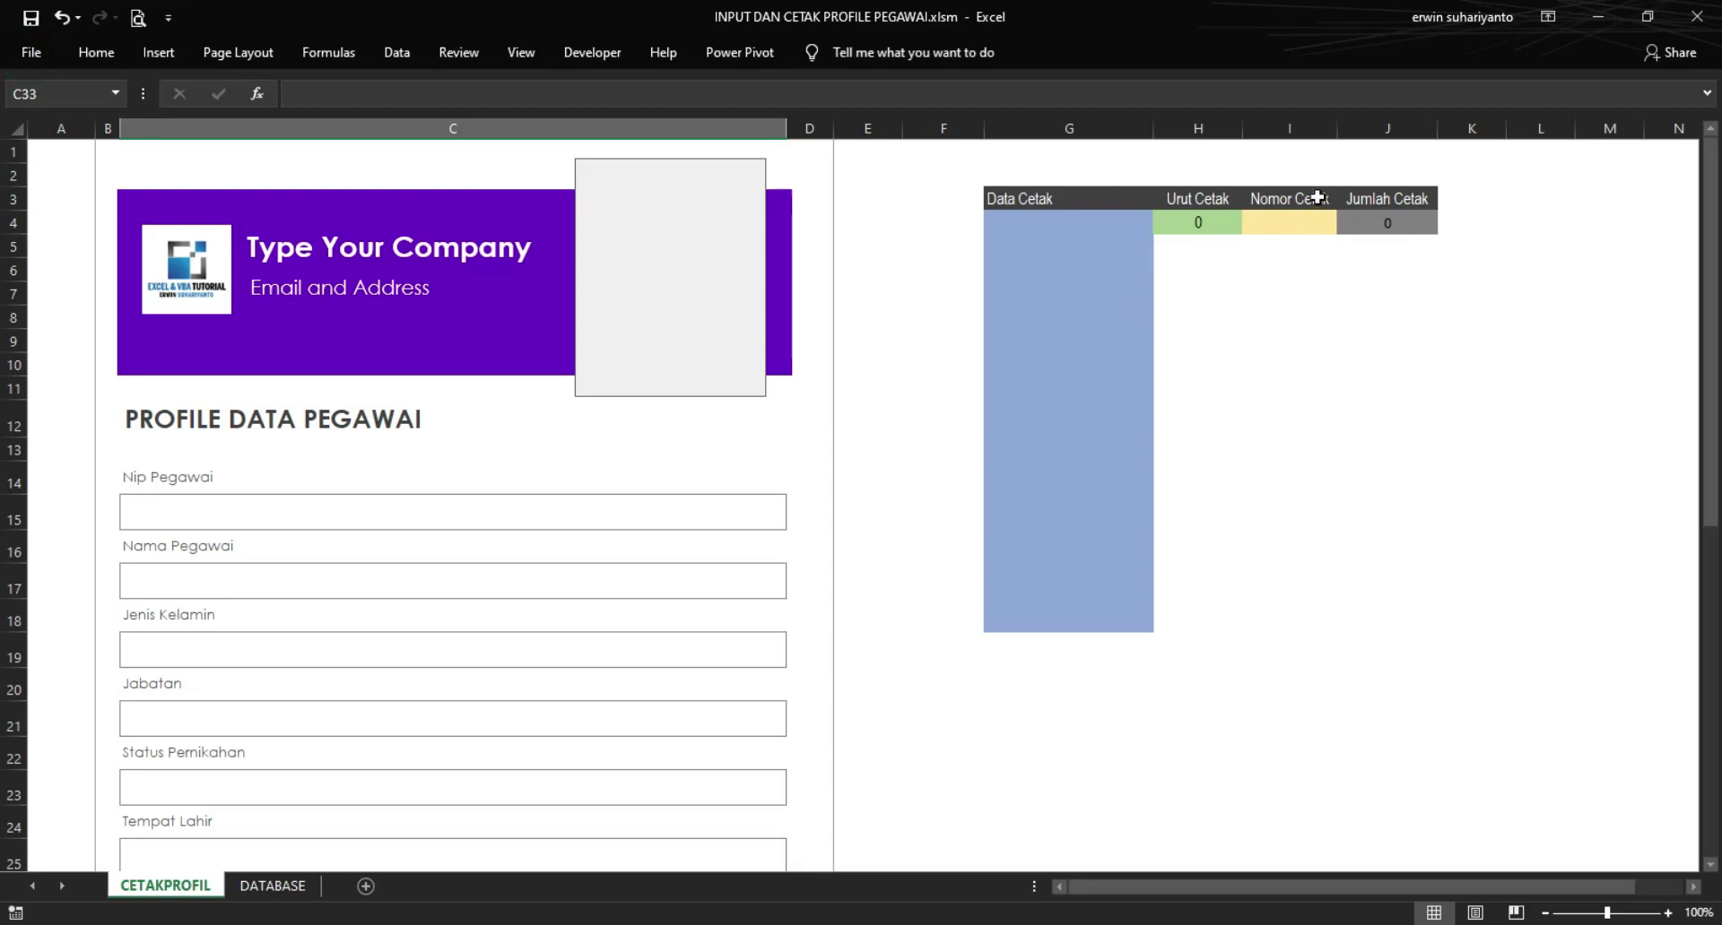
{"action": "left_click", "coordinate": [1391, 219]}
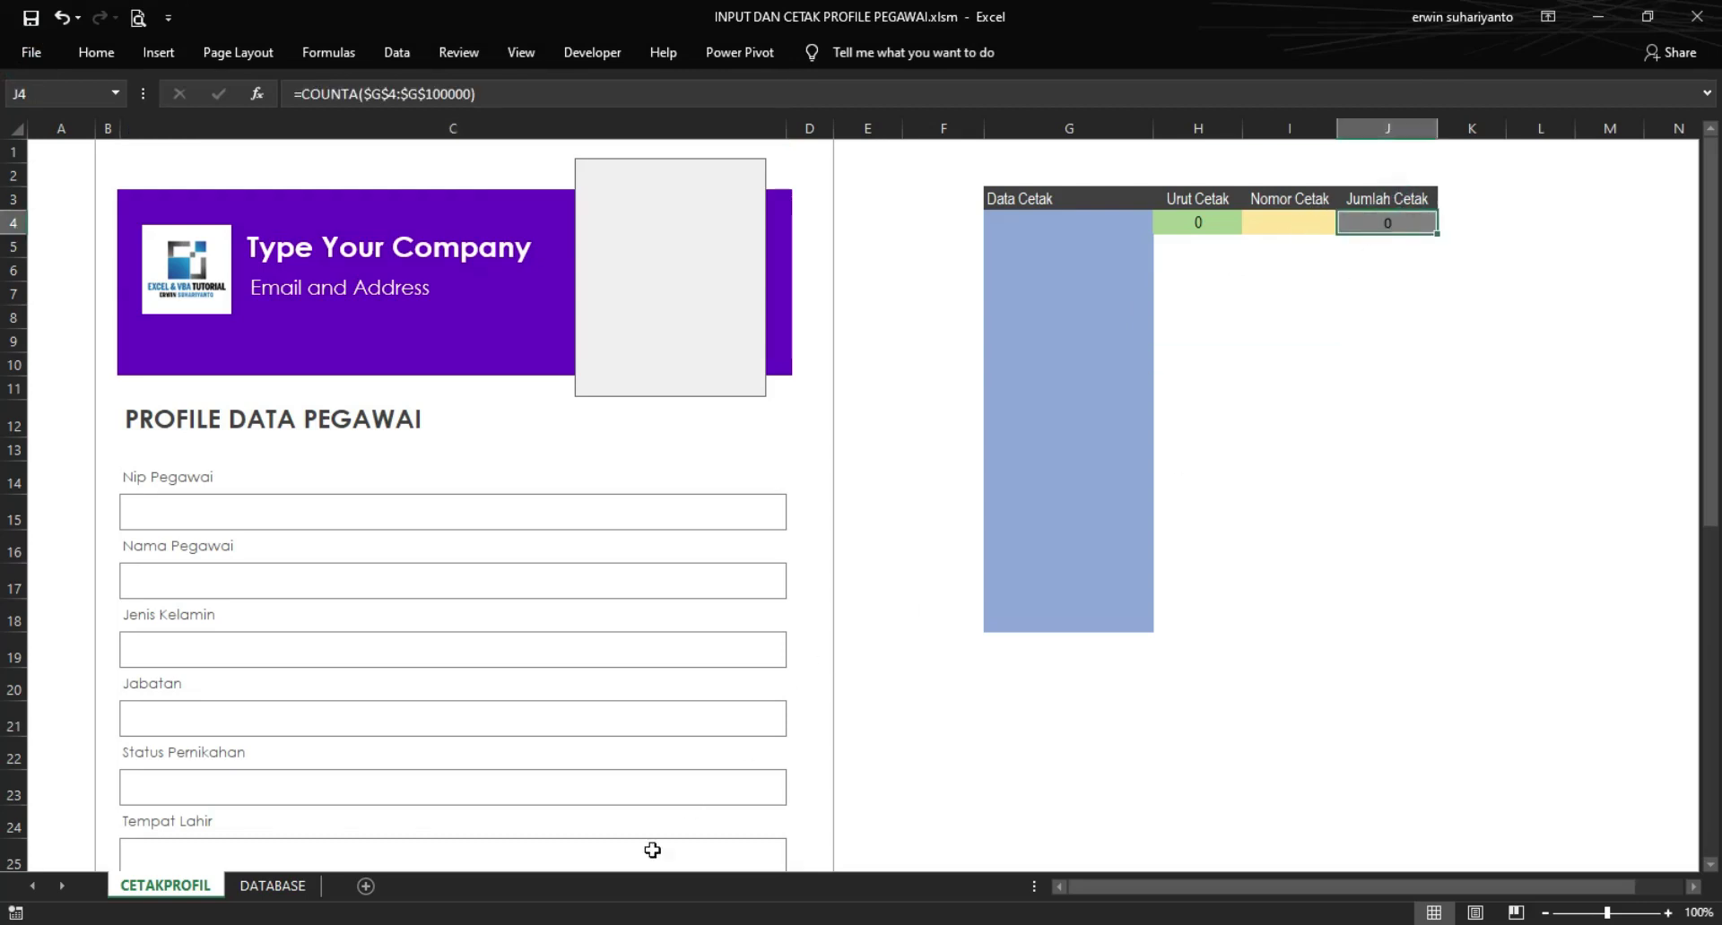
{"action": "mouse_move", "coordinate": [932, 910]}
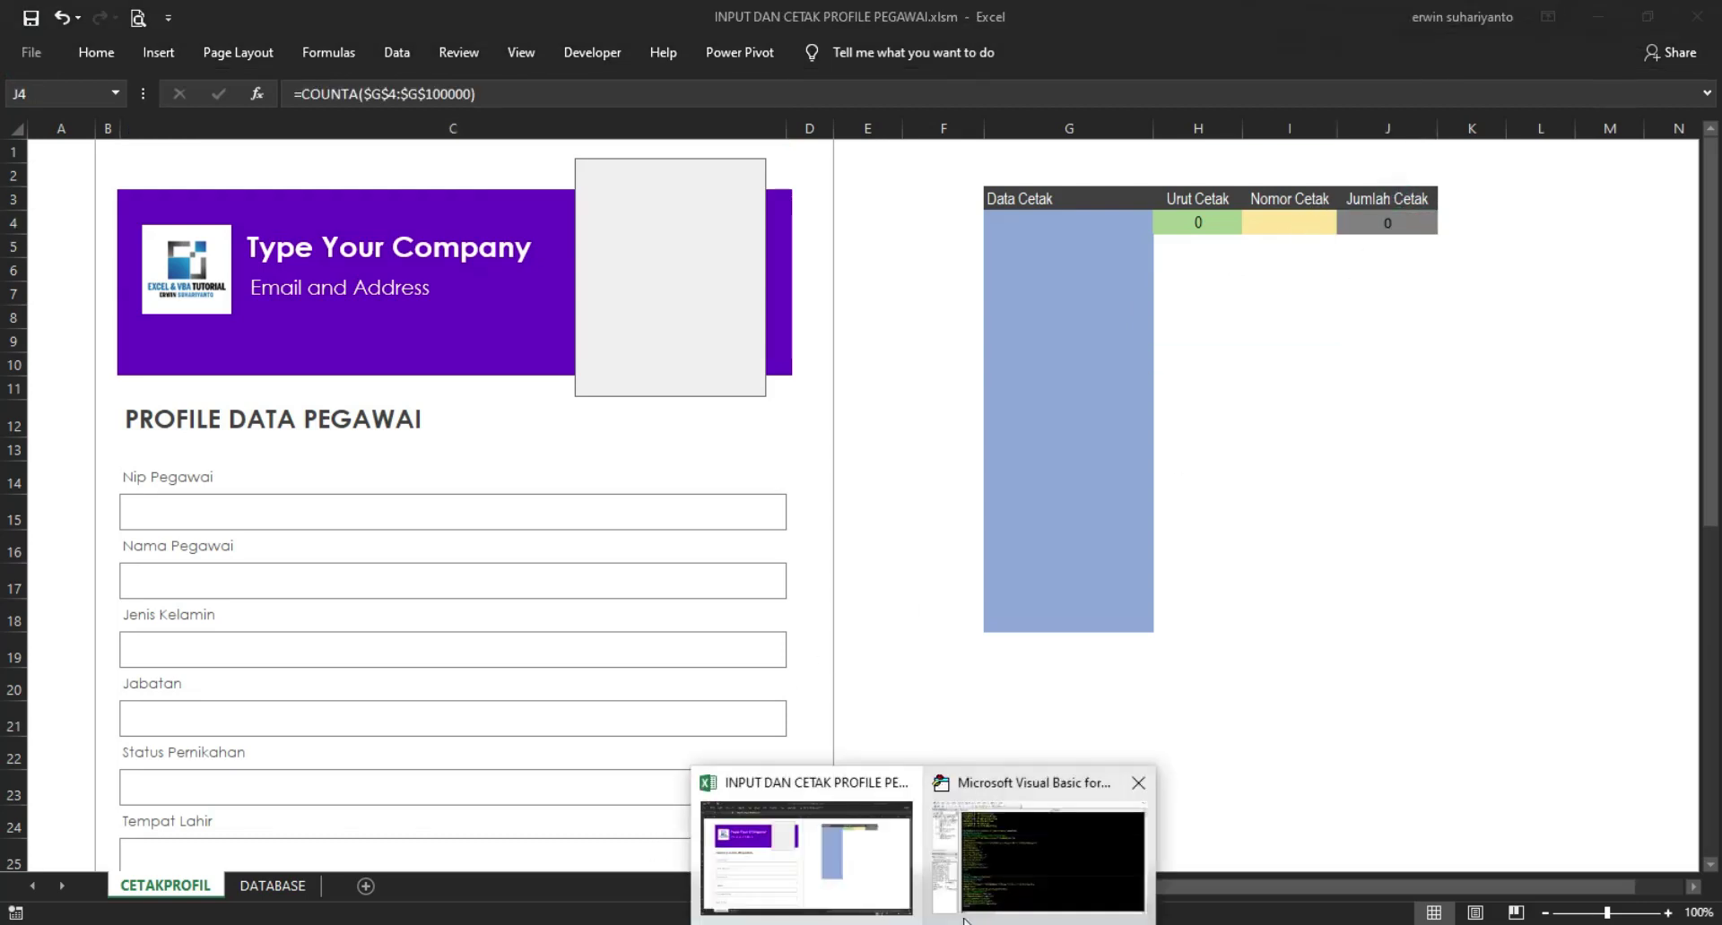
{"action": "left_click", "coordinate": [1031, 834]}
- Open the FORMDATACETAK design, move the Toolbox aside, and open the Add button's TAMBAH_Click code
{"action": "double_click", "coordinate": [133, 249]}
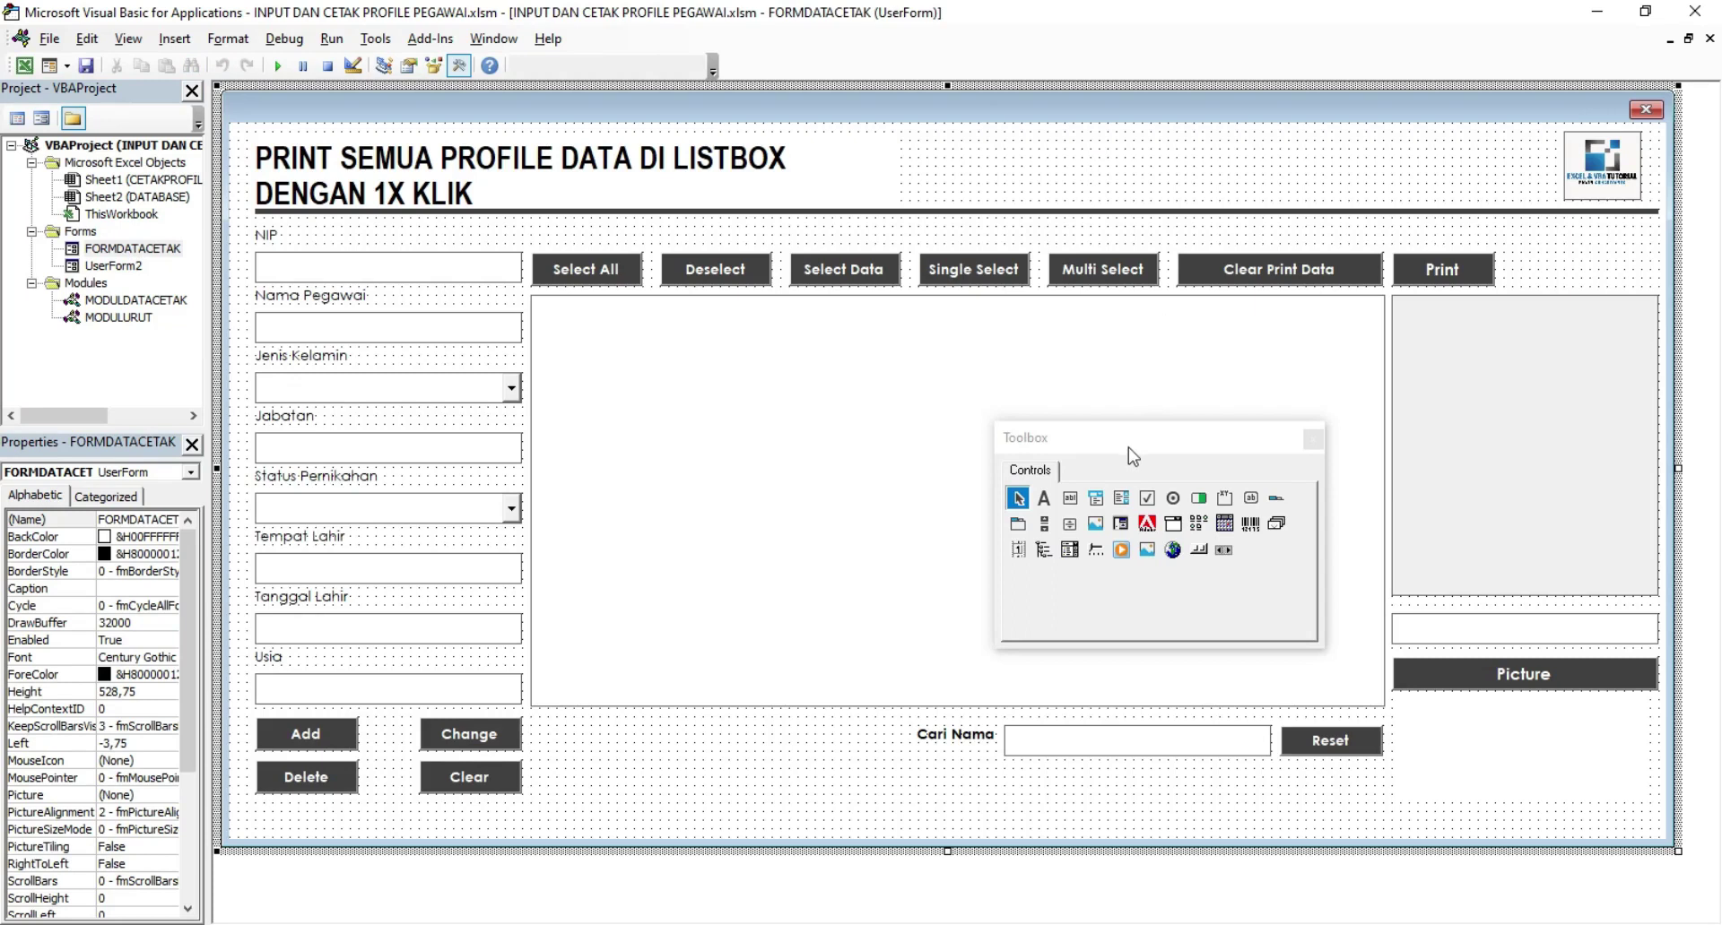
{"action": "left_click_drag", "start_coordinate": [1129, 448], "coordinate": [1460, 344]}
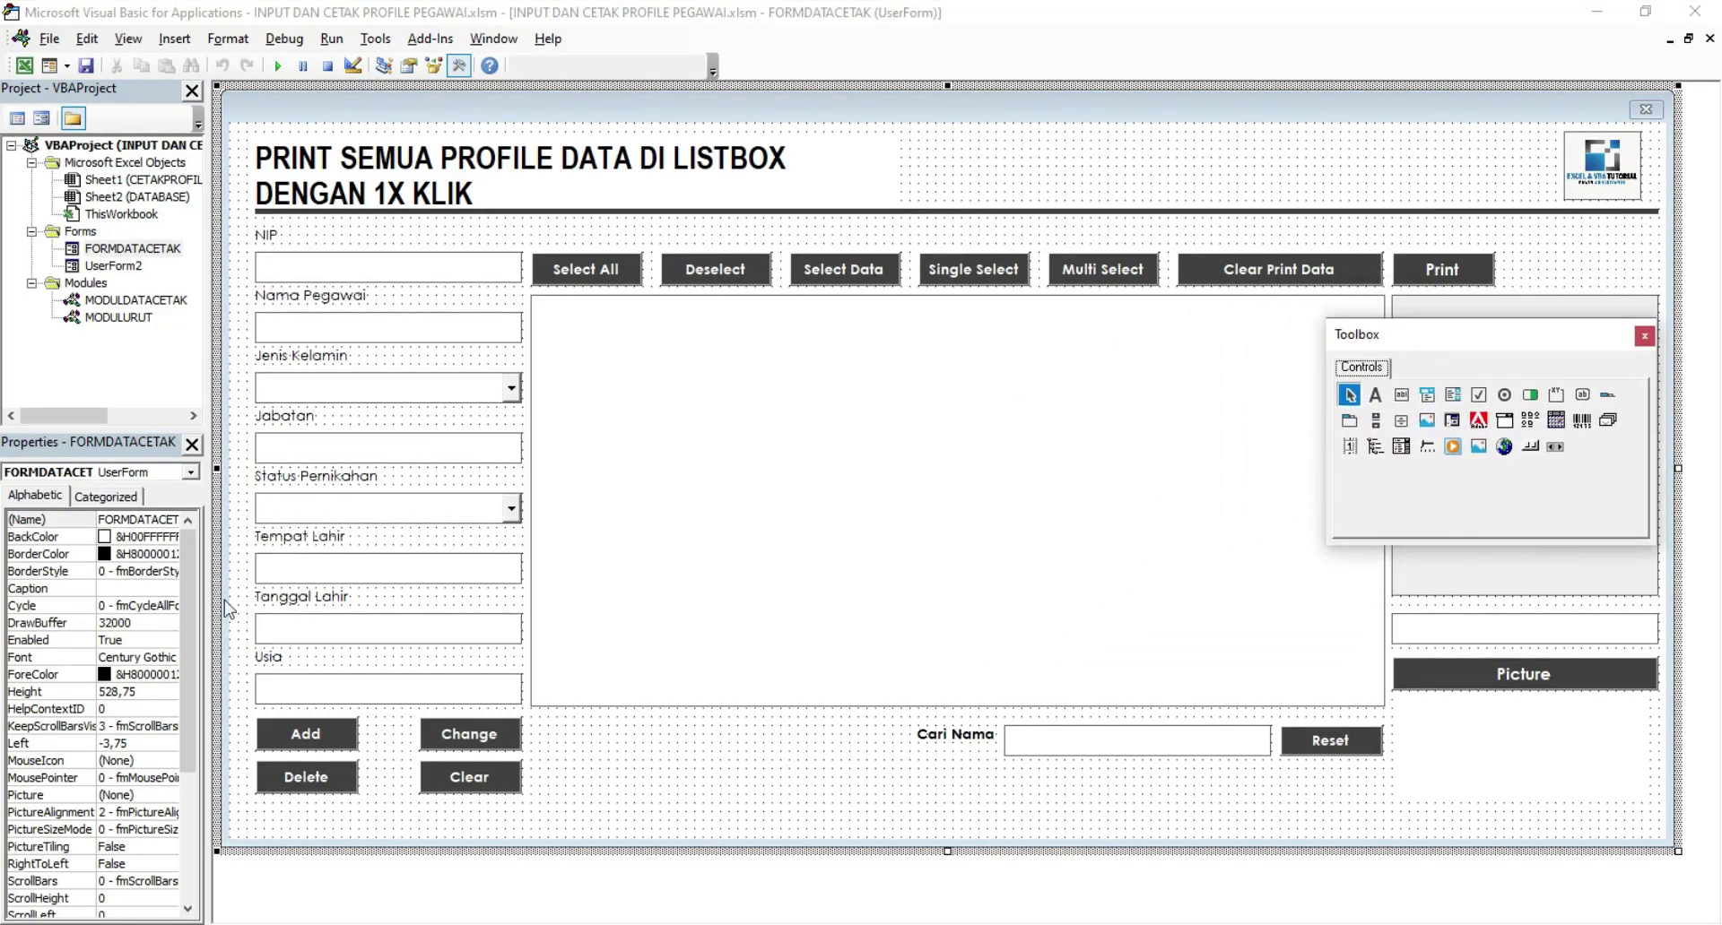
{"action": "left_click", "coordinate": [311, 733]}
{"action": "double_click", "coordinate": [311, 734]}
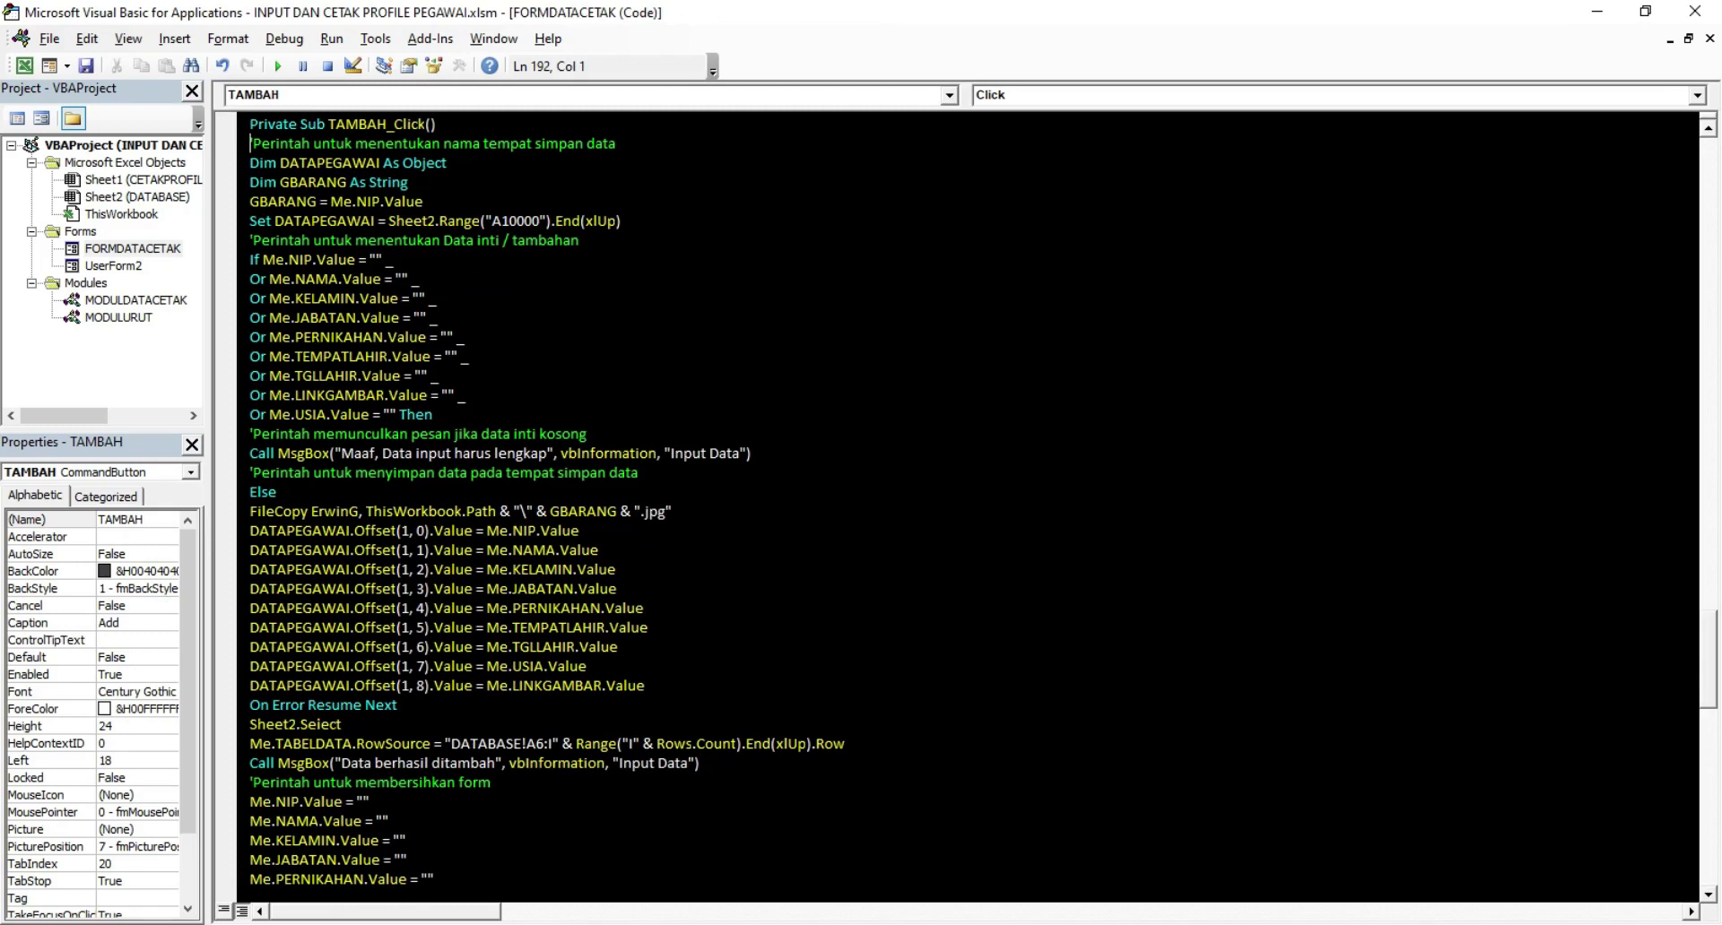
- Read through TAMBAH_Click, highlighting NAMA in the empty-fields check
{"action": "scroll", "coordinate": [969, 502], "scroll_direction": "down", "scroll_amount": 2}
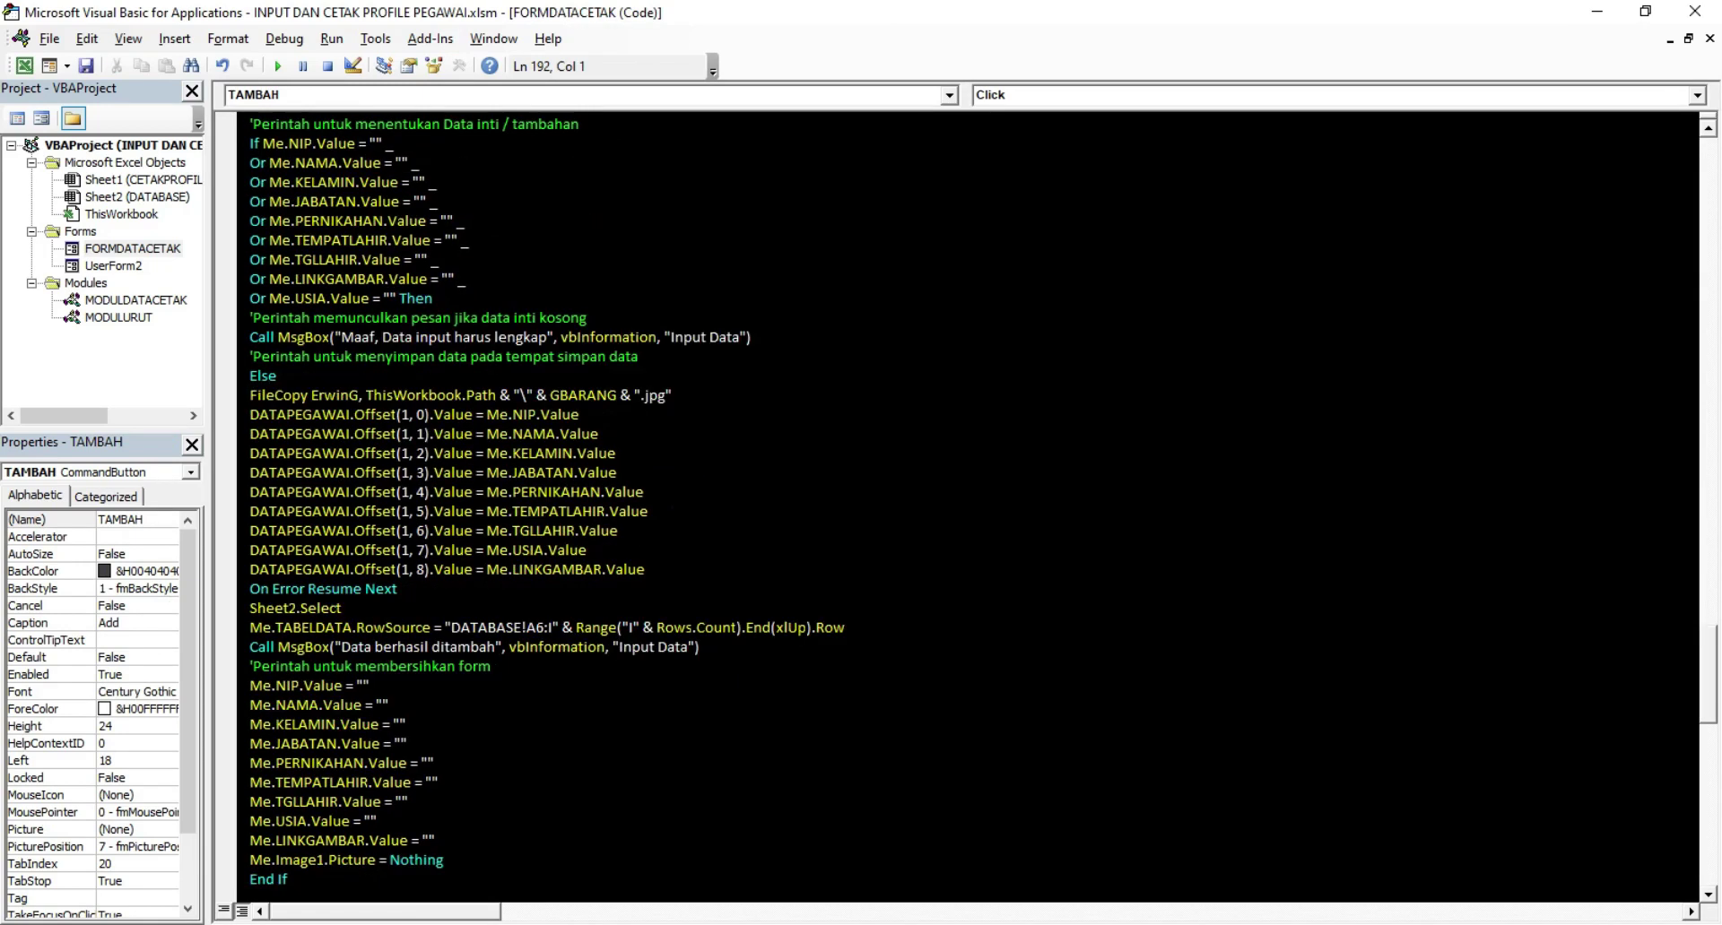
{"action": "scroll", "coordinate": [968, 502], "scroll_direction": "up", "scroll_amount": 3}
{"action": "scroll", "coordinate": [969, 502], "scroll_direction": "up", "scroll_amount": 5}
{"action": "scroll", "coordinate": [968, 502], "scroll_direction": "down", "scroll_amount": 3}
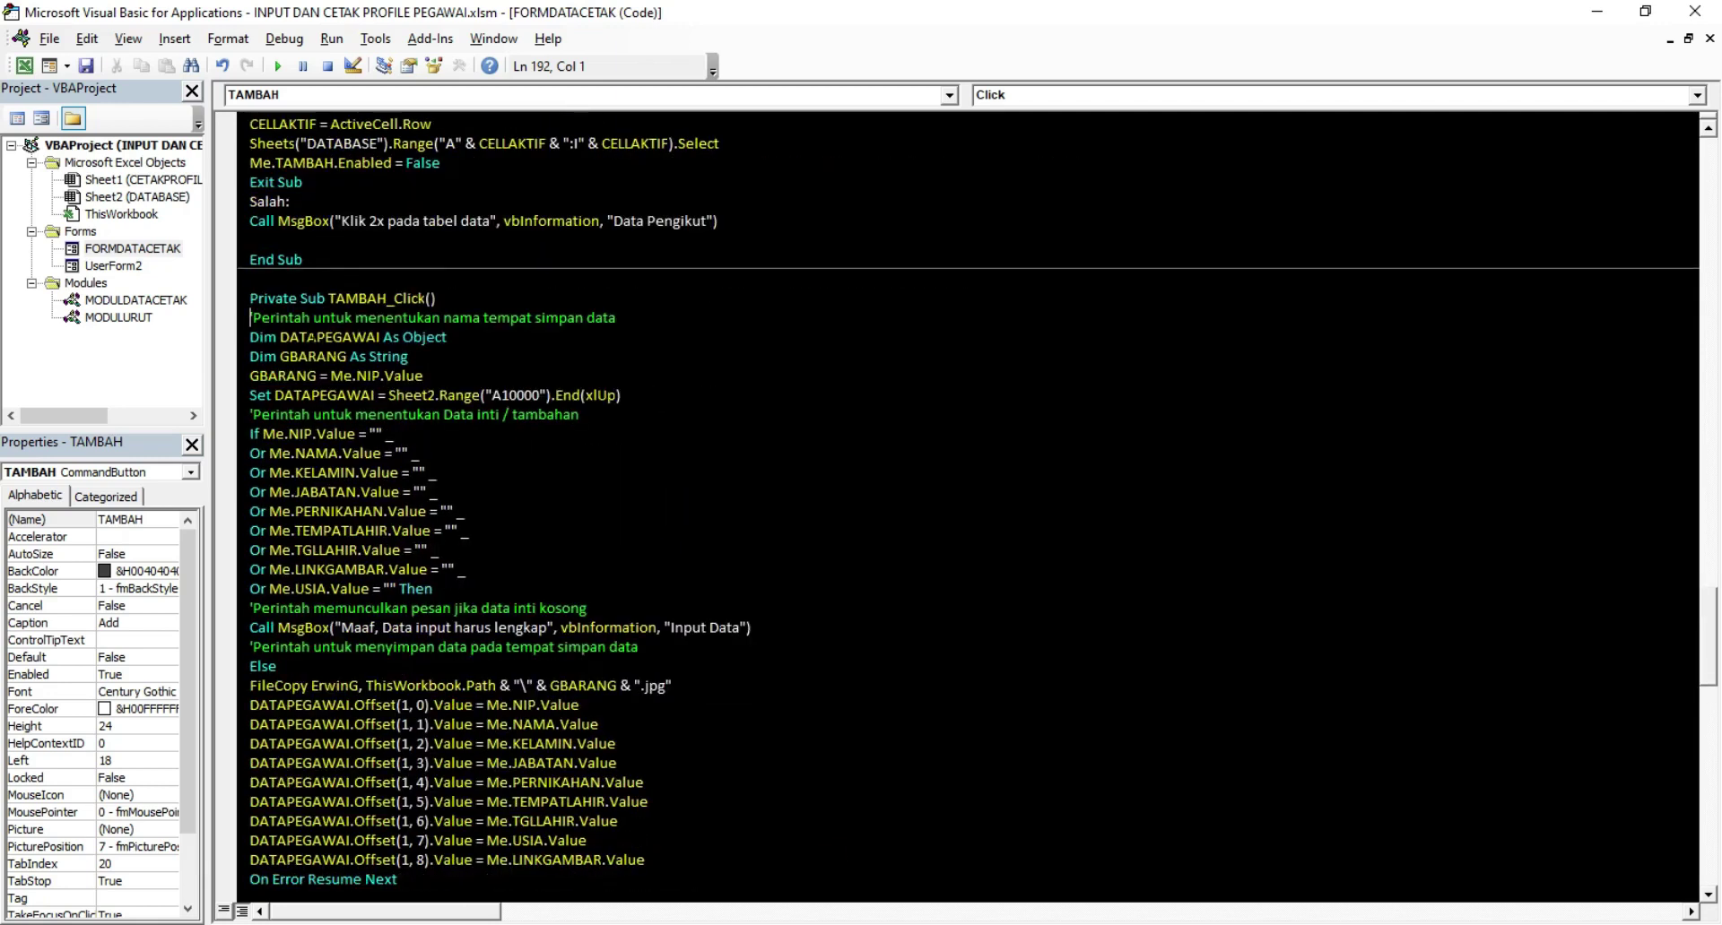
{"action": "scroll", "coordinate": [969, 502], "scroll_direction": "down", "scroll_amount": 2}
{"action": "scroll", "coordinate": [968, 502], "scroll_direction": "down", "scroll_amount": 1}
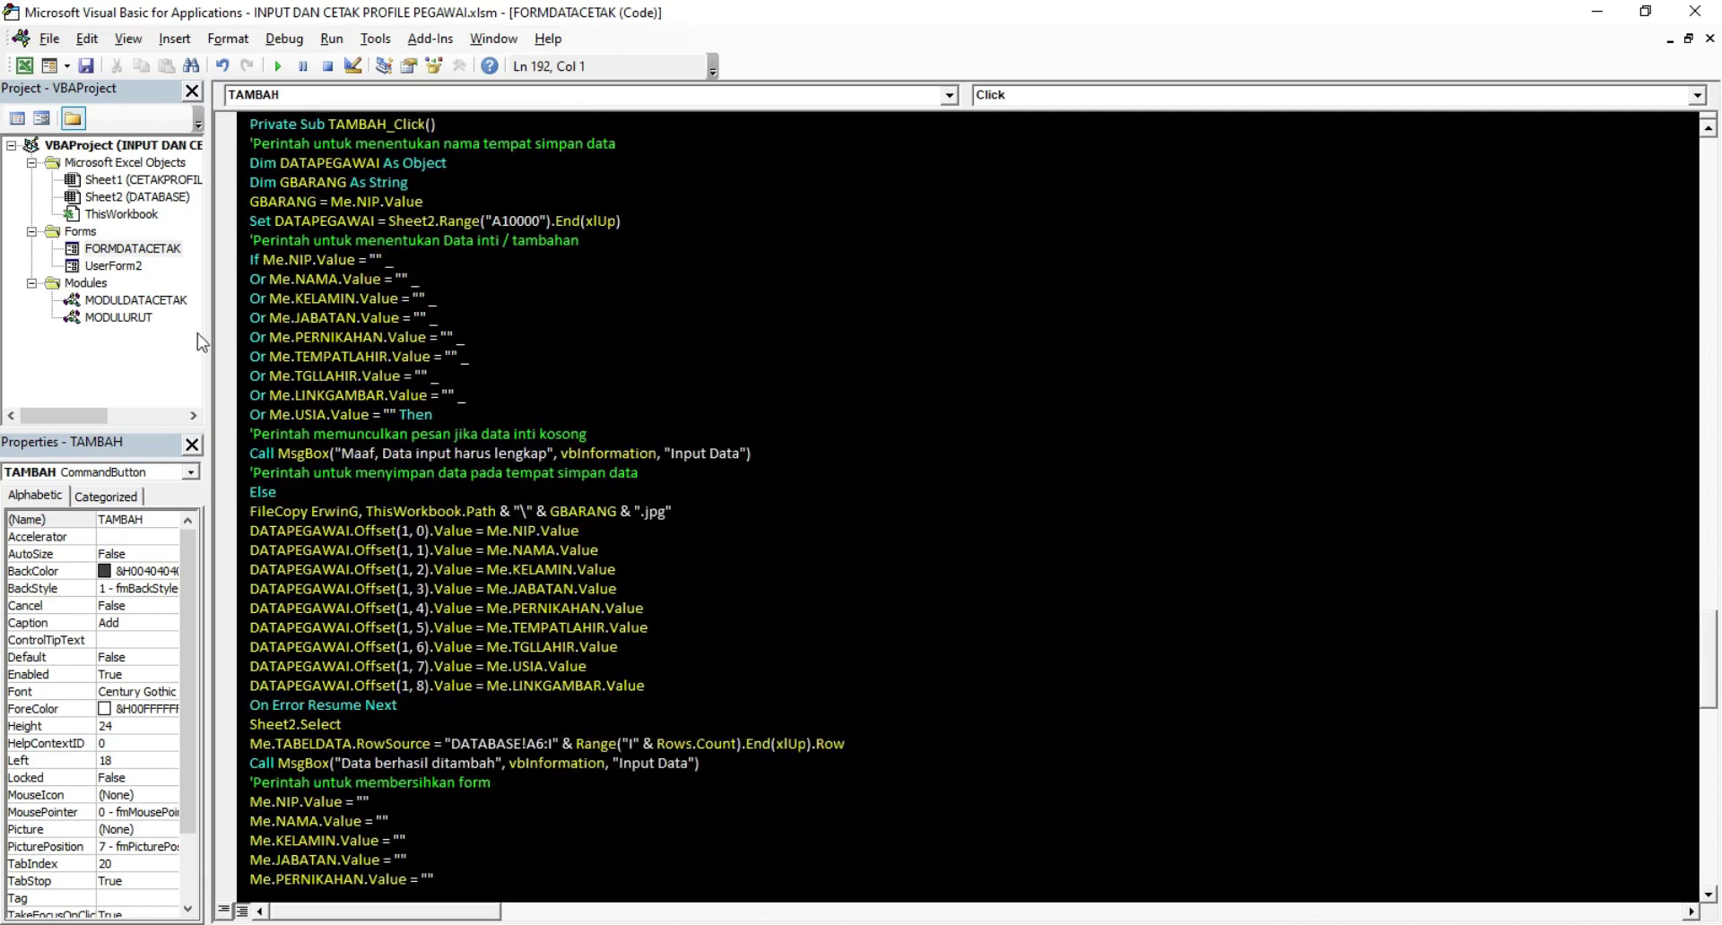
{"action": "scroll", "coordinate": [968, 502], "scroll_direction": "up", "scroll_amount": 2}
{"action": "scroll", "coordinate": [968, 502], "scroll_direction": "down", "scroll_amount": 4}
{"action": "scroll", "coordinate": [969, 502], "scroll_direction": "down", "scroll_amount": 2}
{"action": "scroll", "coordinate": [968, 503], "scroll_direction": "up", "scroll_amount": 1}
{"action": "scroll", "coordinate": [968, 502], "scroll_direction": "up", "scroll_amount": 1}
{"action": "scroll", "coordinate": [370, 328], "scroll_direction": "up", "scroll_amount": 1}
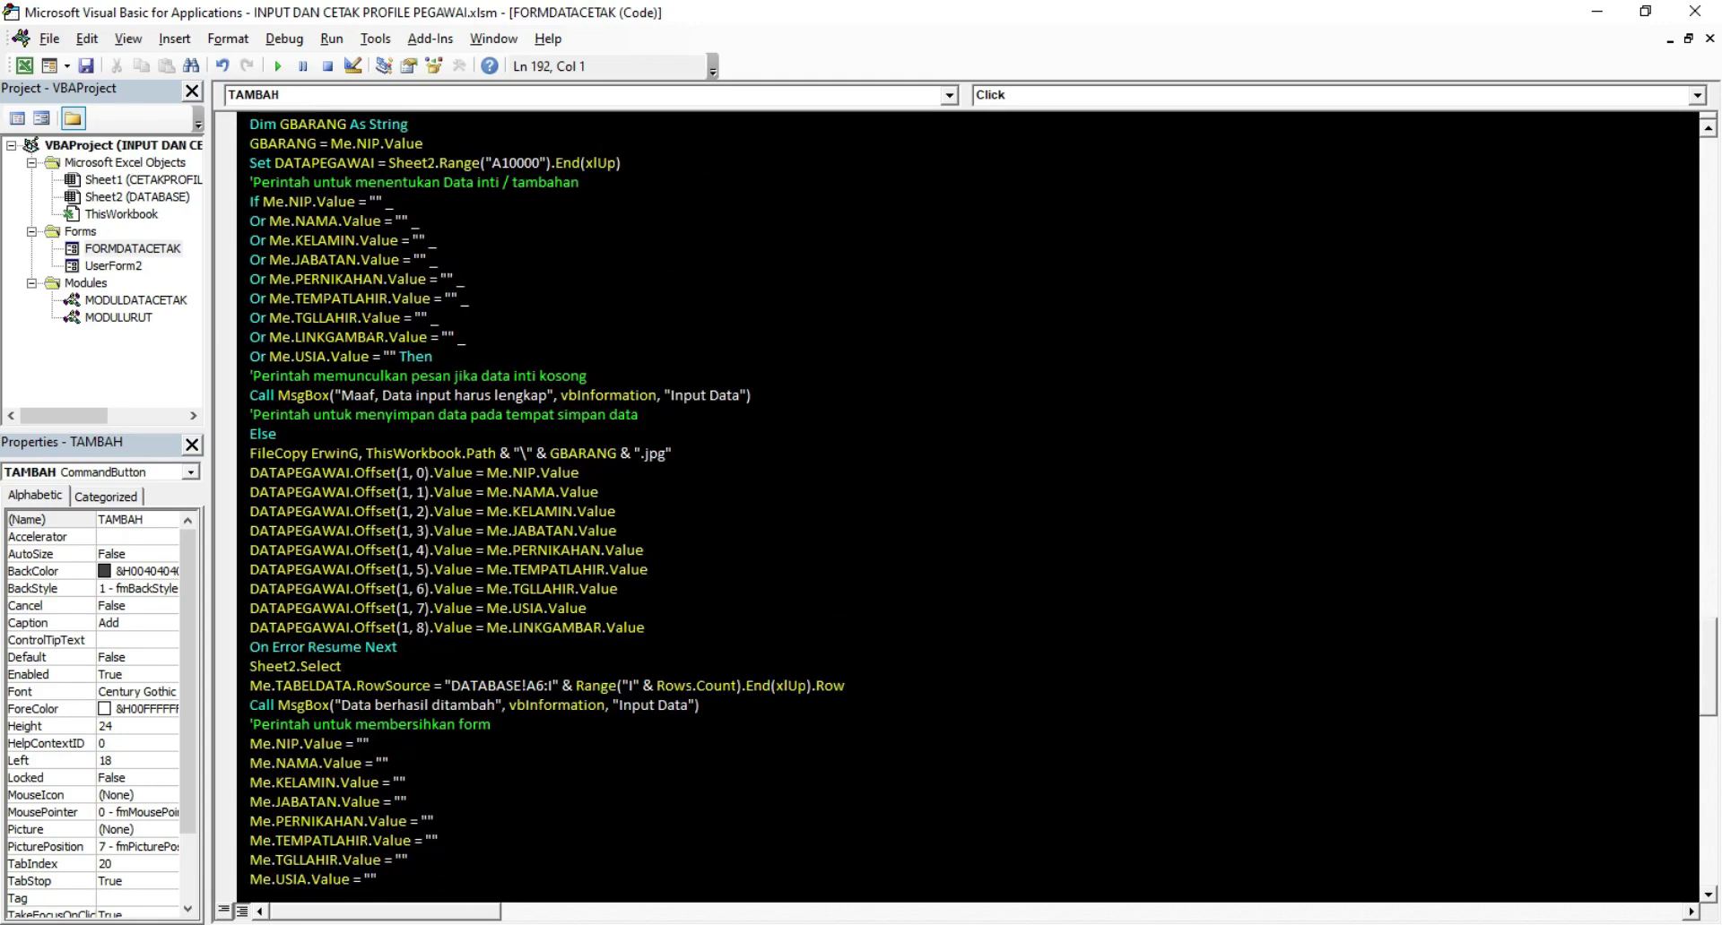
{"action": "scroll", "coordinate": [298, 279], "scroll_direction": "up", "scroll_amount": 1}
{"action": "double_click", "coordinate": [300, 279]}
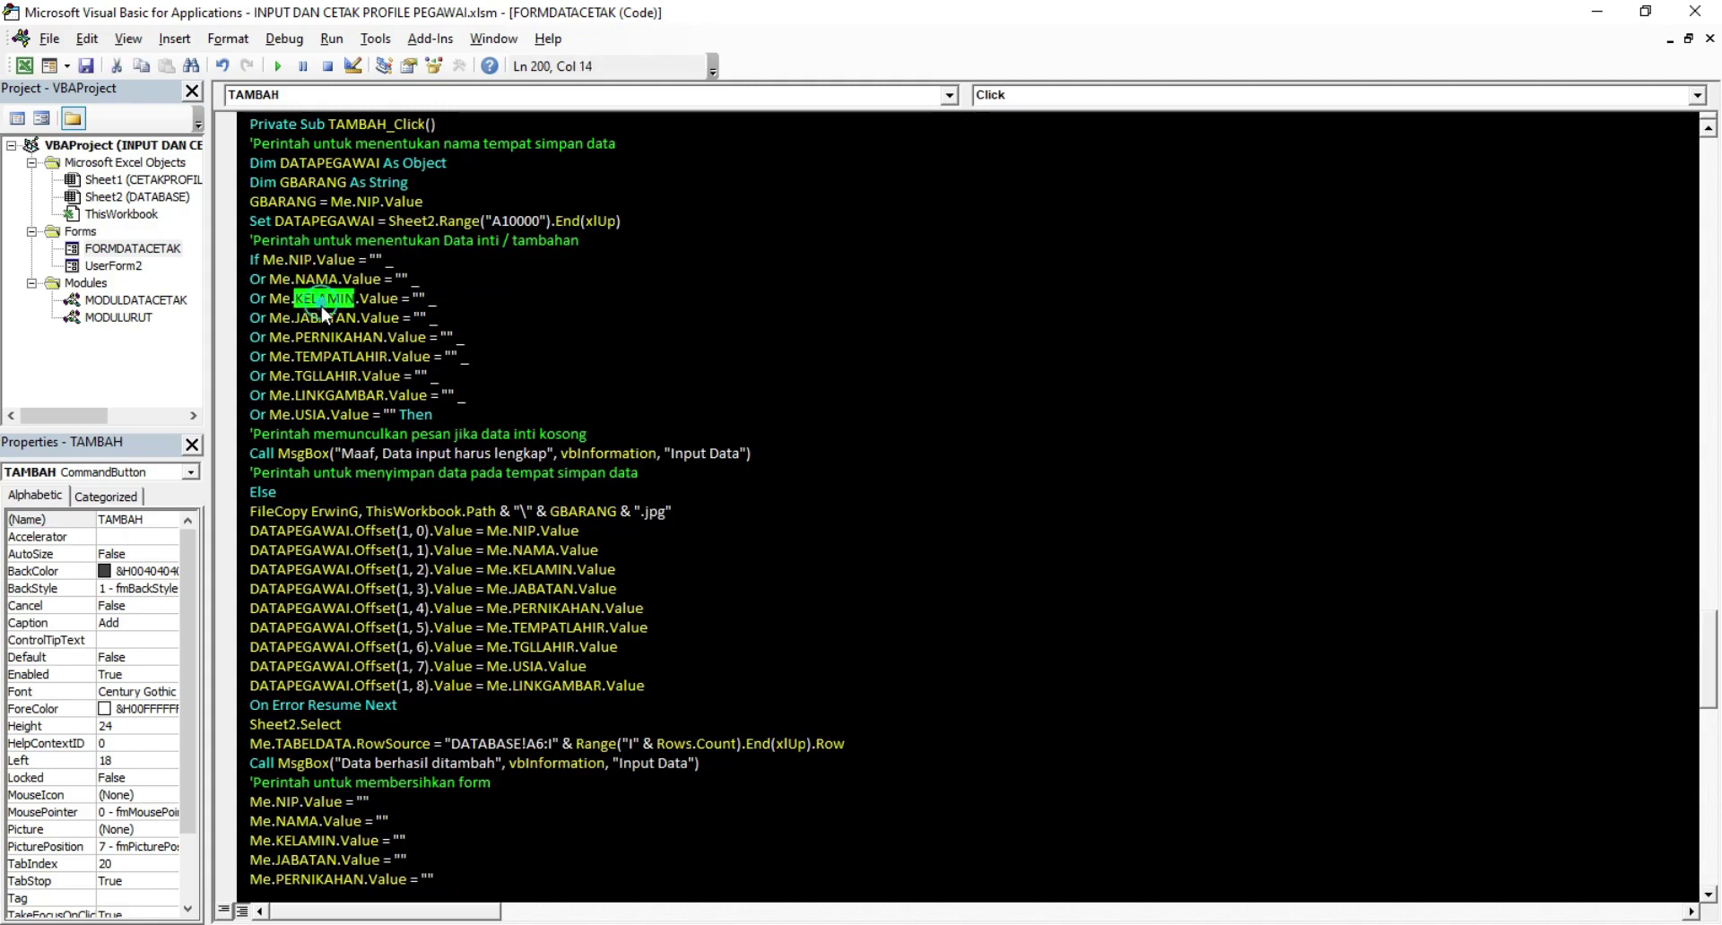
- Inspect the NIP, Nama Pegawai, Jenis Kelamin and Jabatan controls on the FORMDATACETAK form
{"action": "left_click", "coordinate": [134, 251]}
{"action": "double_click", "coordinate": [135, 251]}
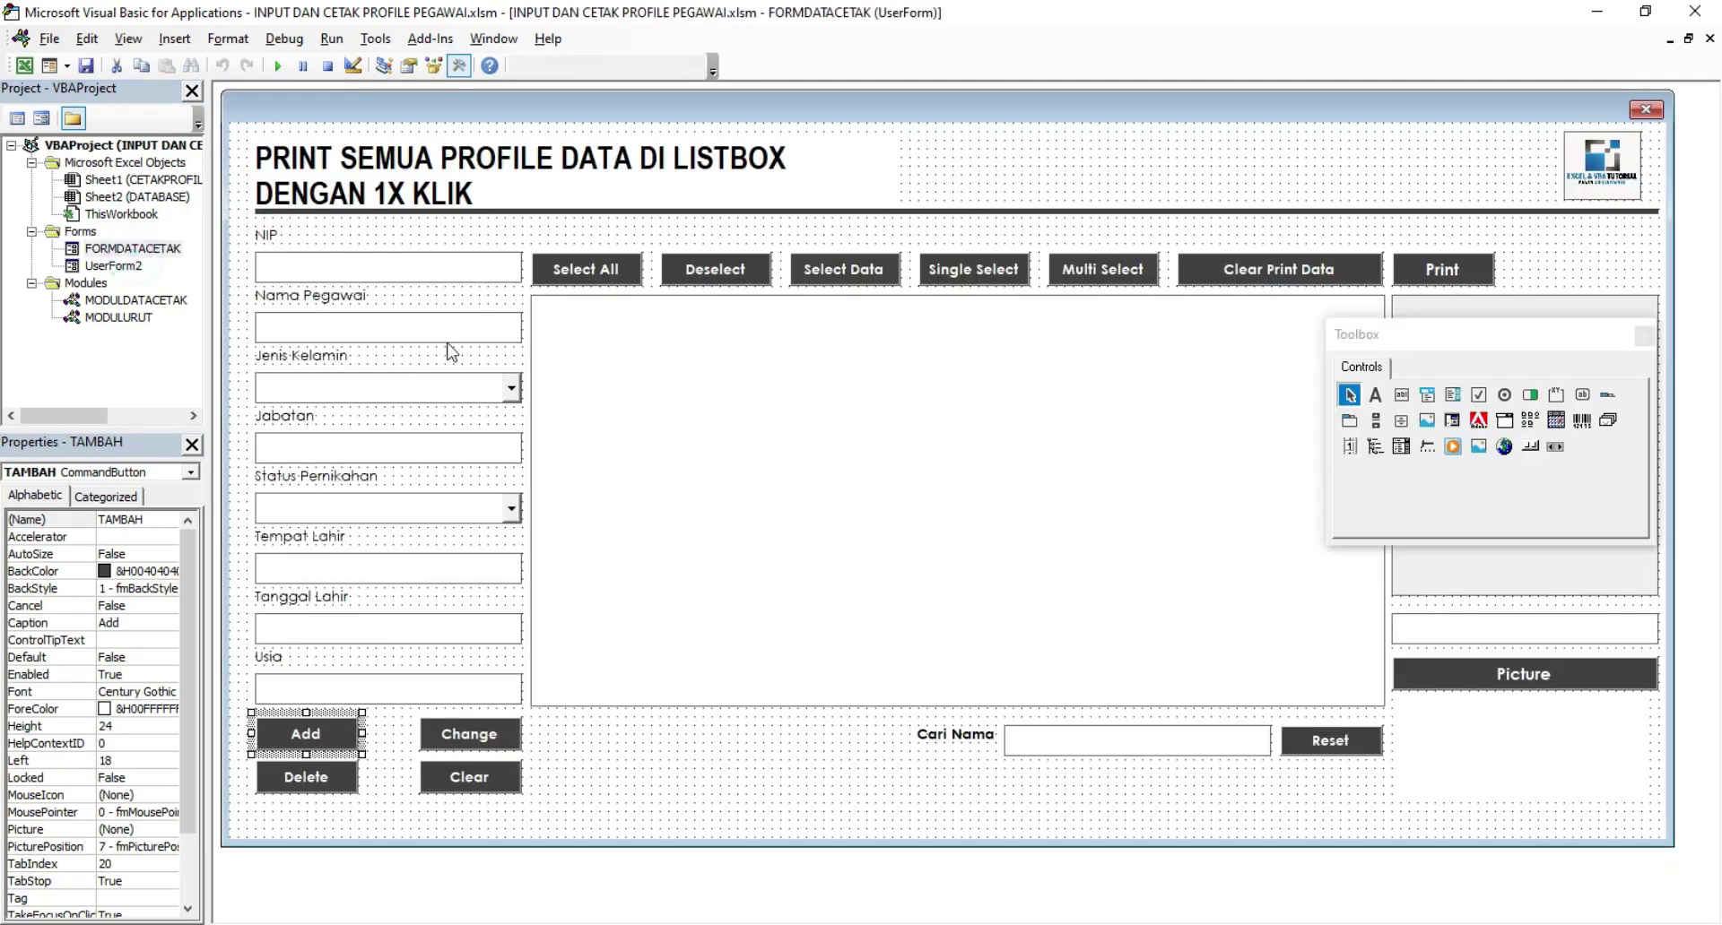
{"action": "left_click", "coordinate": [425, 278]}
{"action": "left_click", "coordinate": [397, 339]}
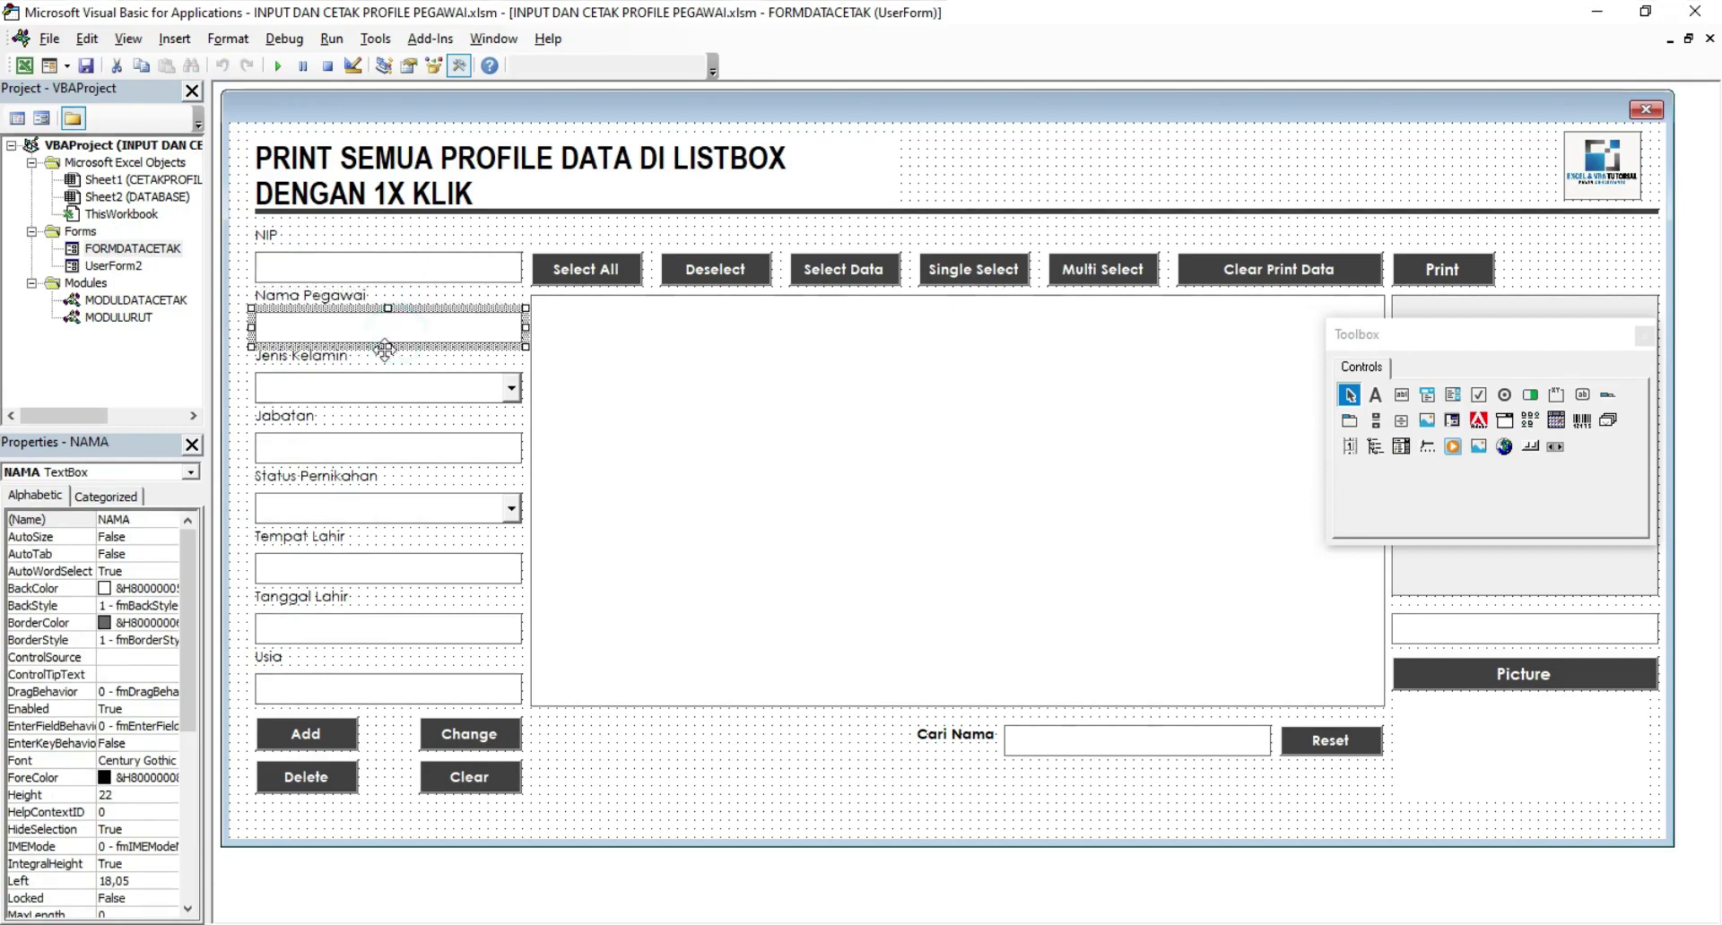
{"action": "left_click", "coordinate": [379, 388]}
{"action": "left_click", "coordinate": [384, 456]}
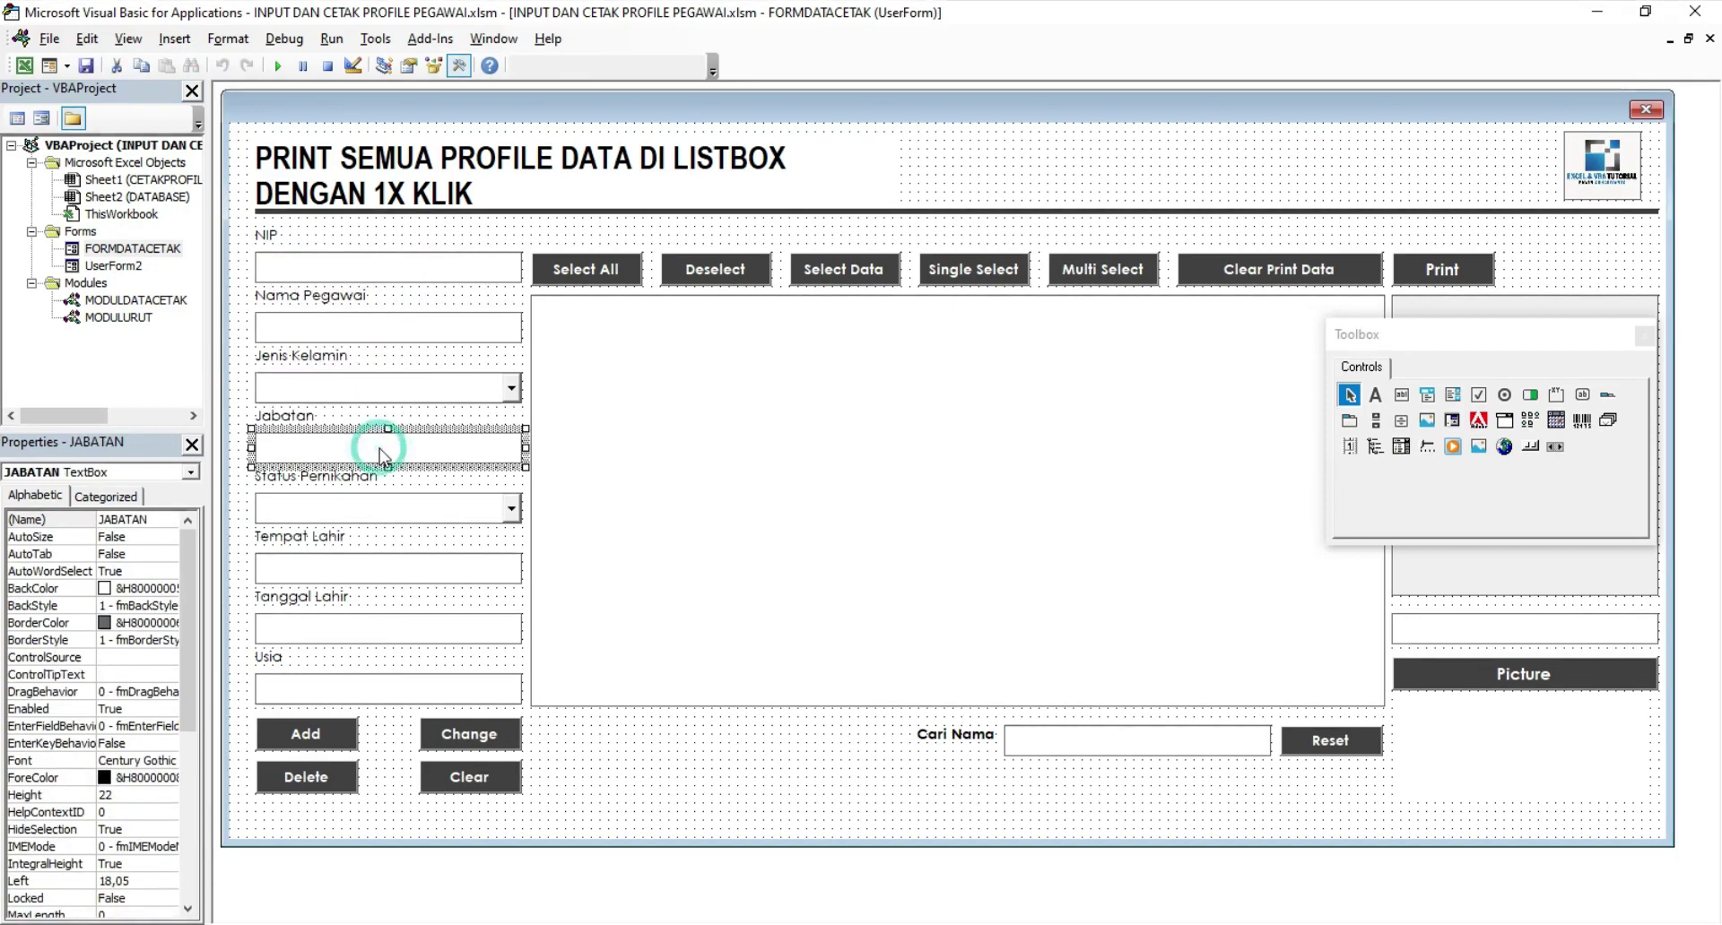
{"action": "left_click", "coordinate": [753, 245]}
{"action": "double_click", "coordinate": [157, 248]}
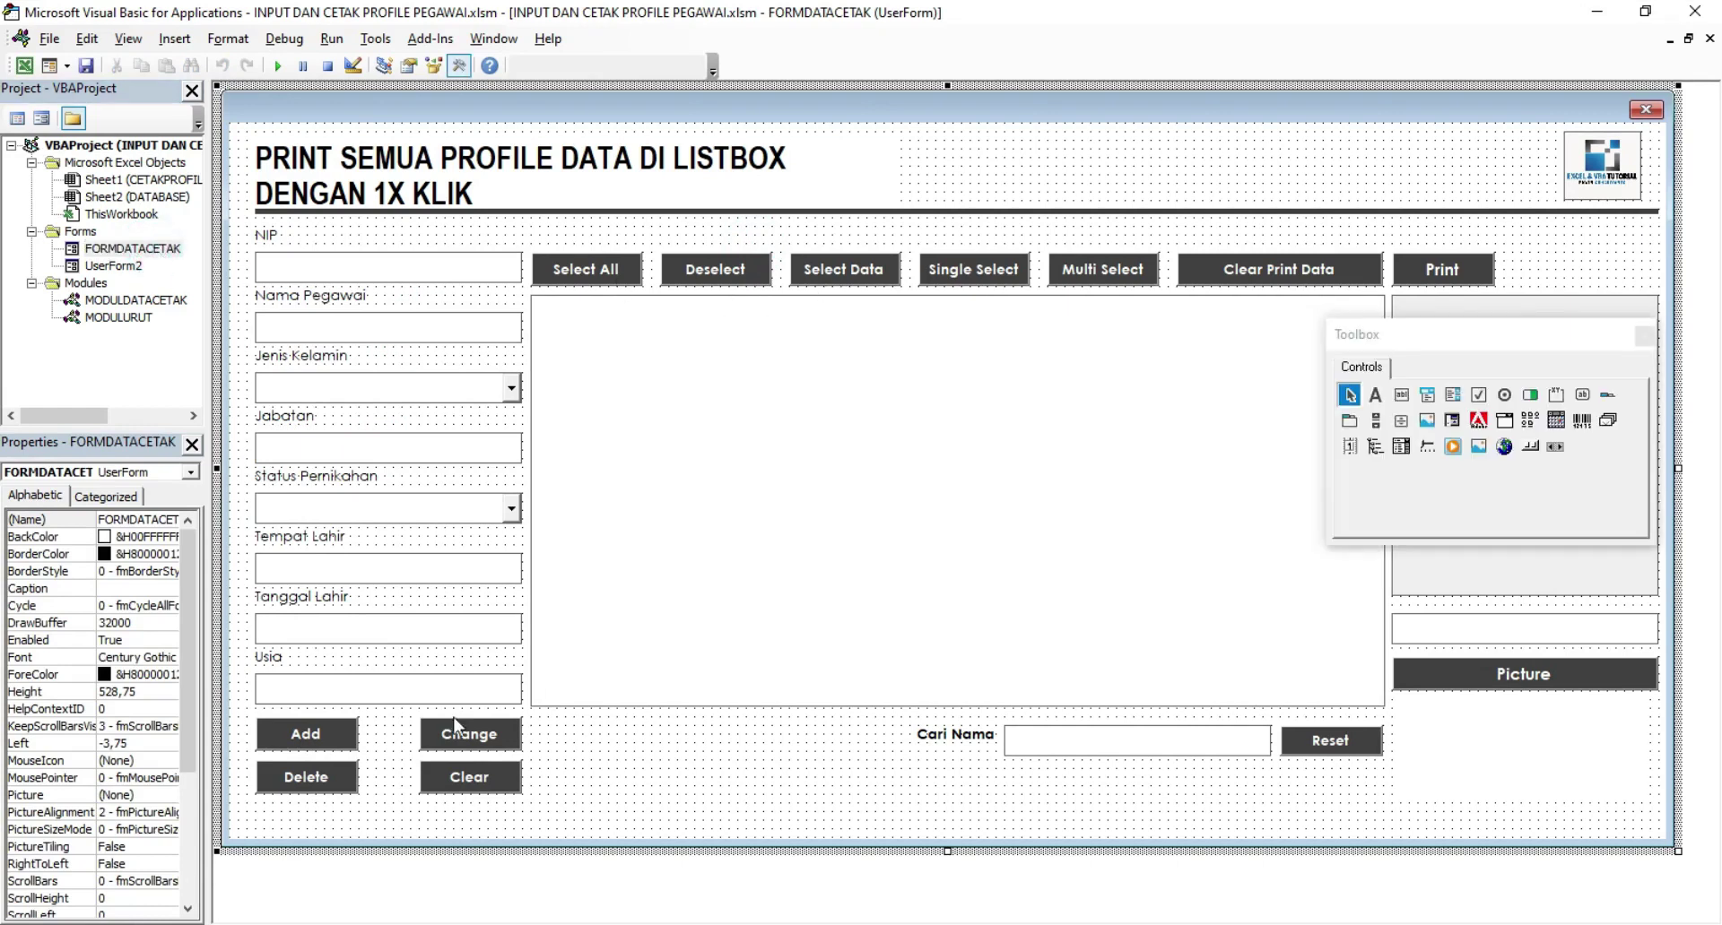
- Examine TAMBAH_Click's TABELDATA RowSource refresh from the DATABASE sheet, then return to the form layout
{"action": "double_click", "coordinate": [306, 733]}
{"action": "scroll", "coordinate": [306, 734], "scroll_direction": "down", "scroll_amount": 3}
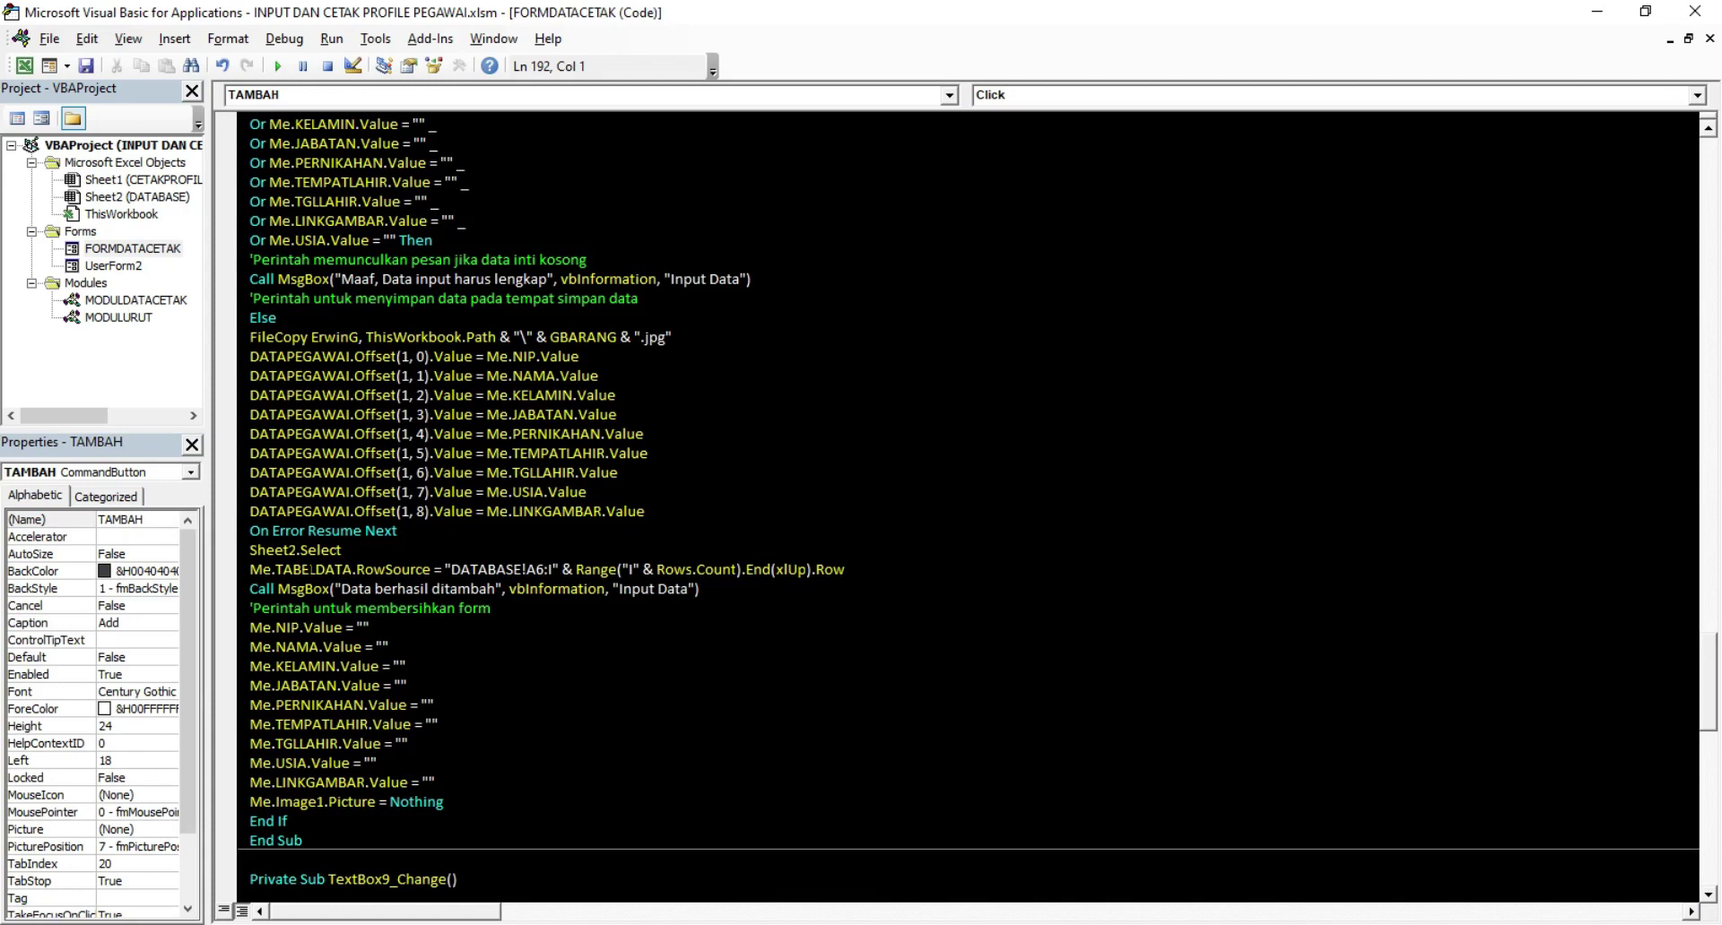
{"action": "double_click", "coordinate": [312, 570]}
{"action": "left_click", "coordinate": [305, 569]}
{"action": "double_click", "coordinate": [305, 570]}
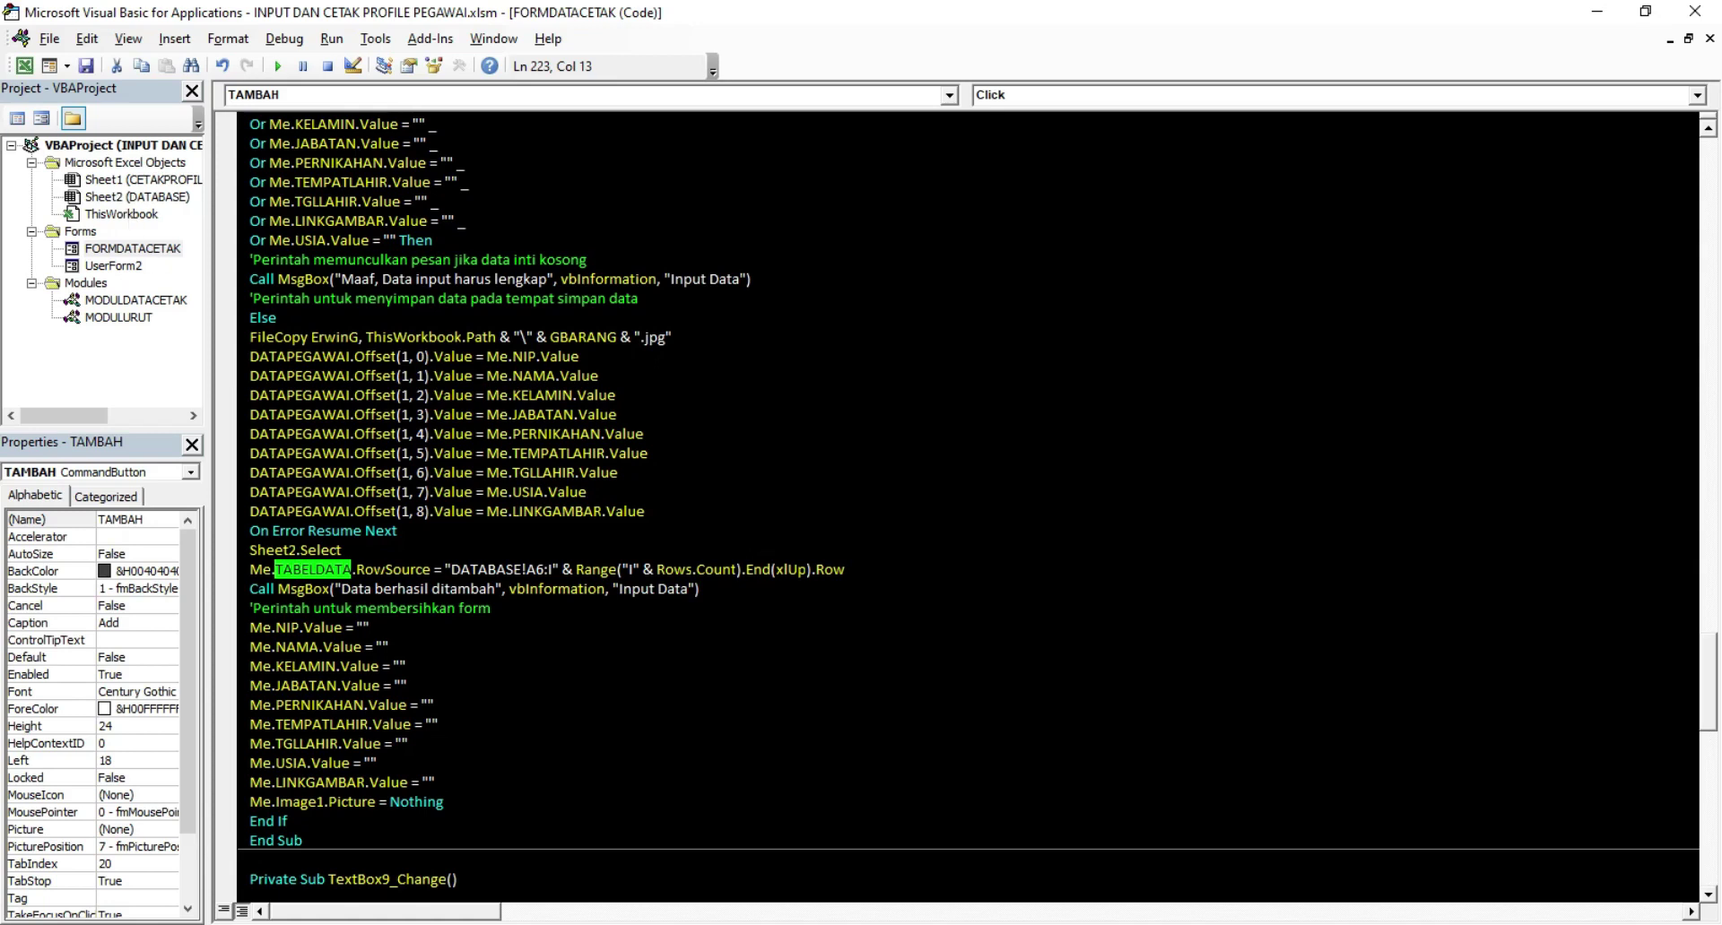
{"action": "type", "text": "w"}
{"action": "left_click", "coordinate": [301, 549]}
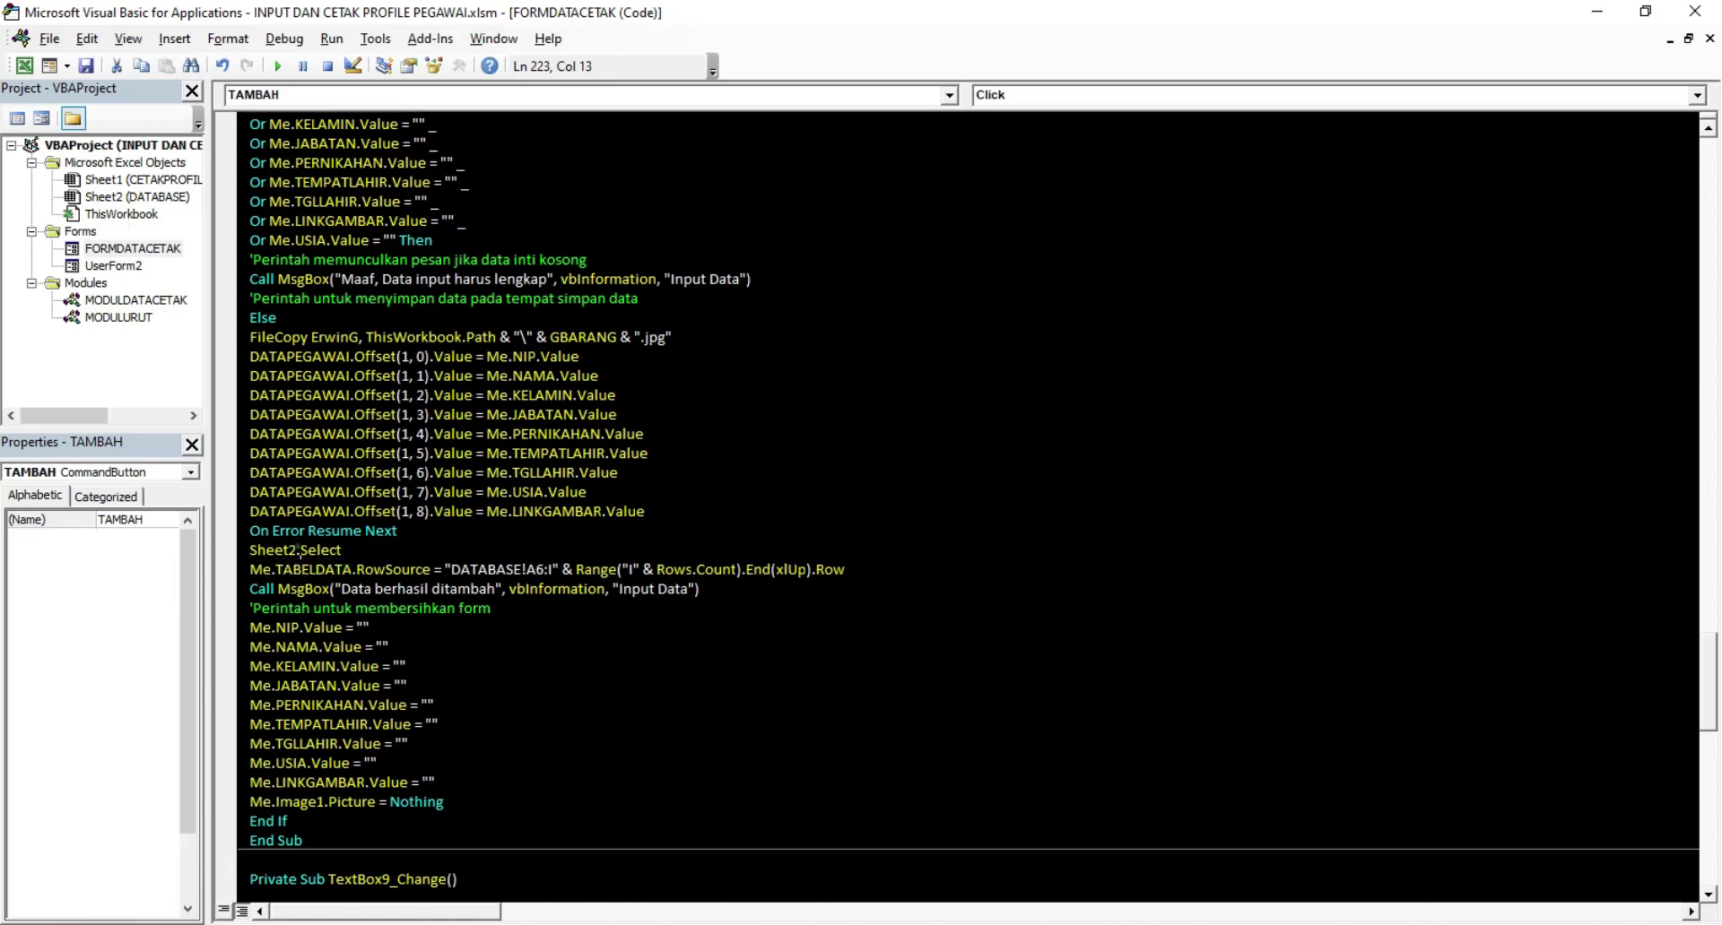
{"action": "double_click", "coordinate": [472, 570]}
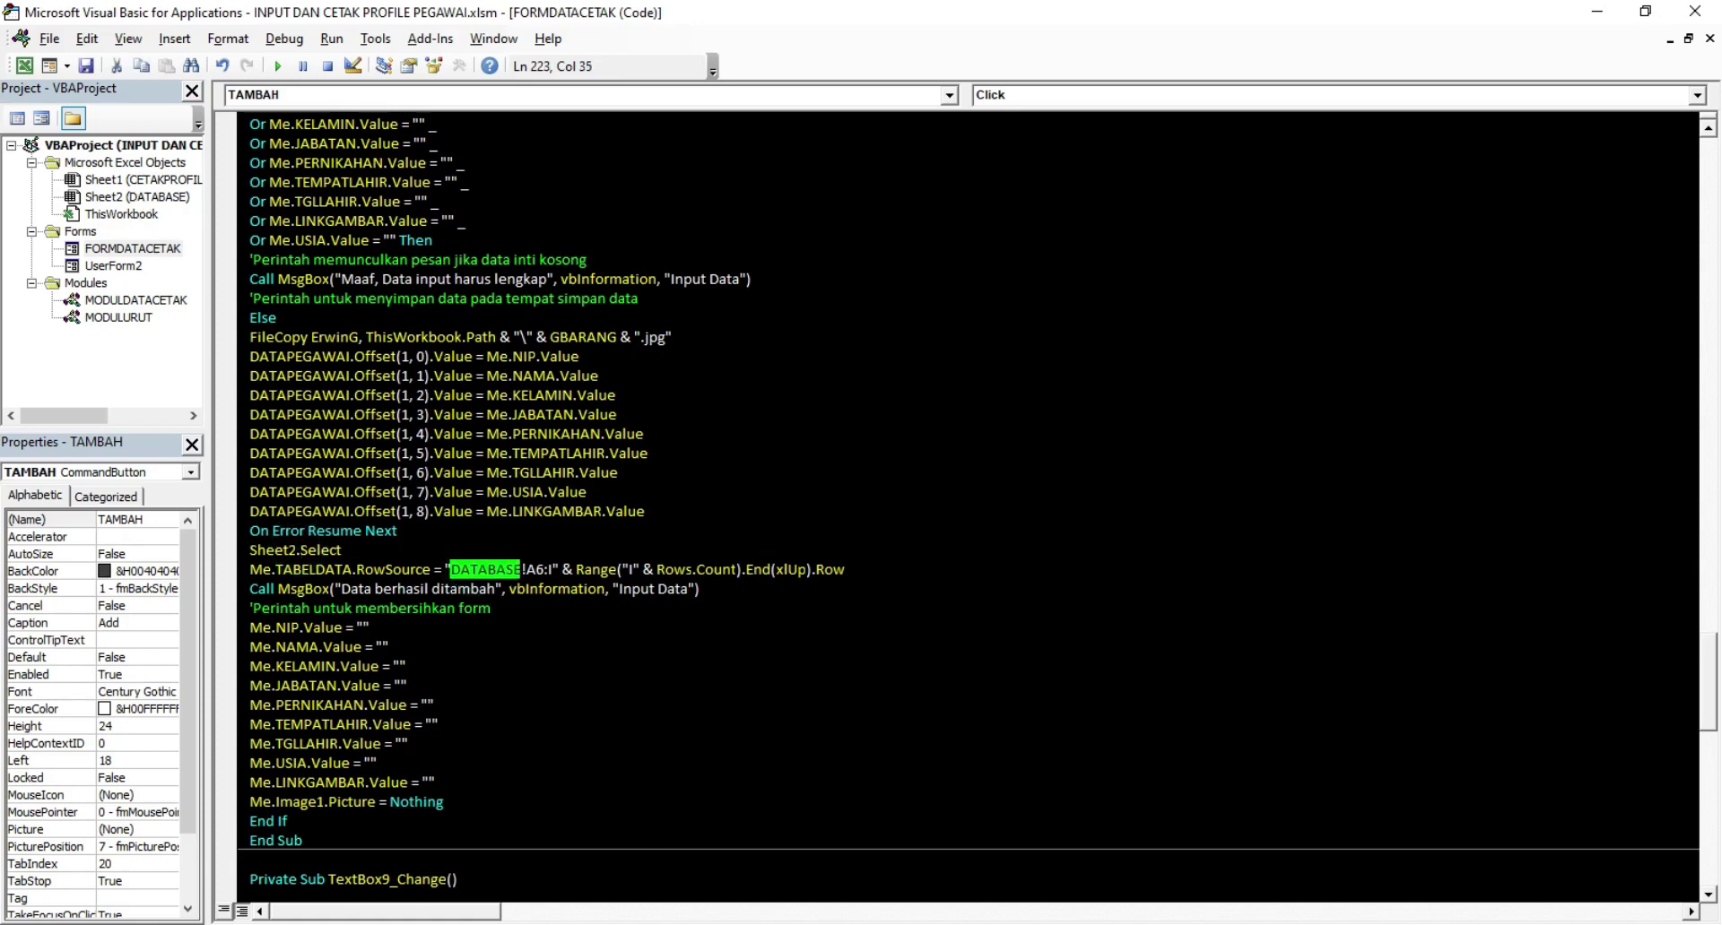
{"action": "double_click", "coordinate": [130, 248]}
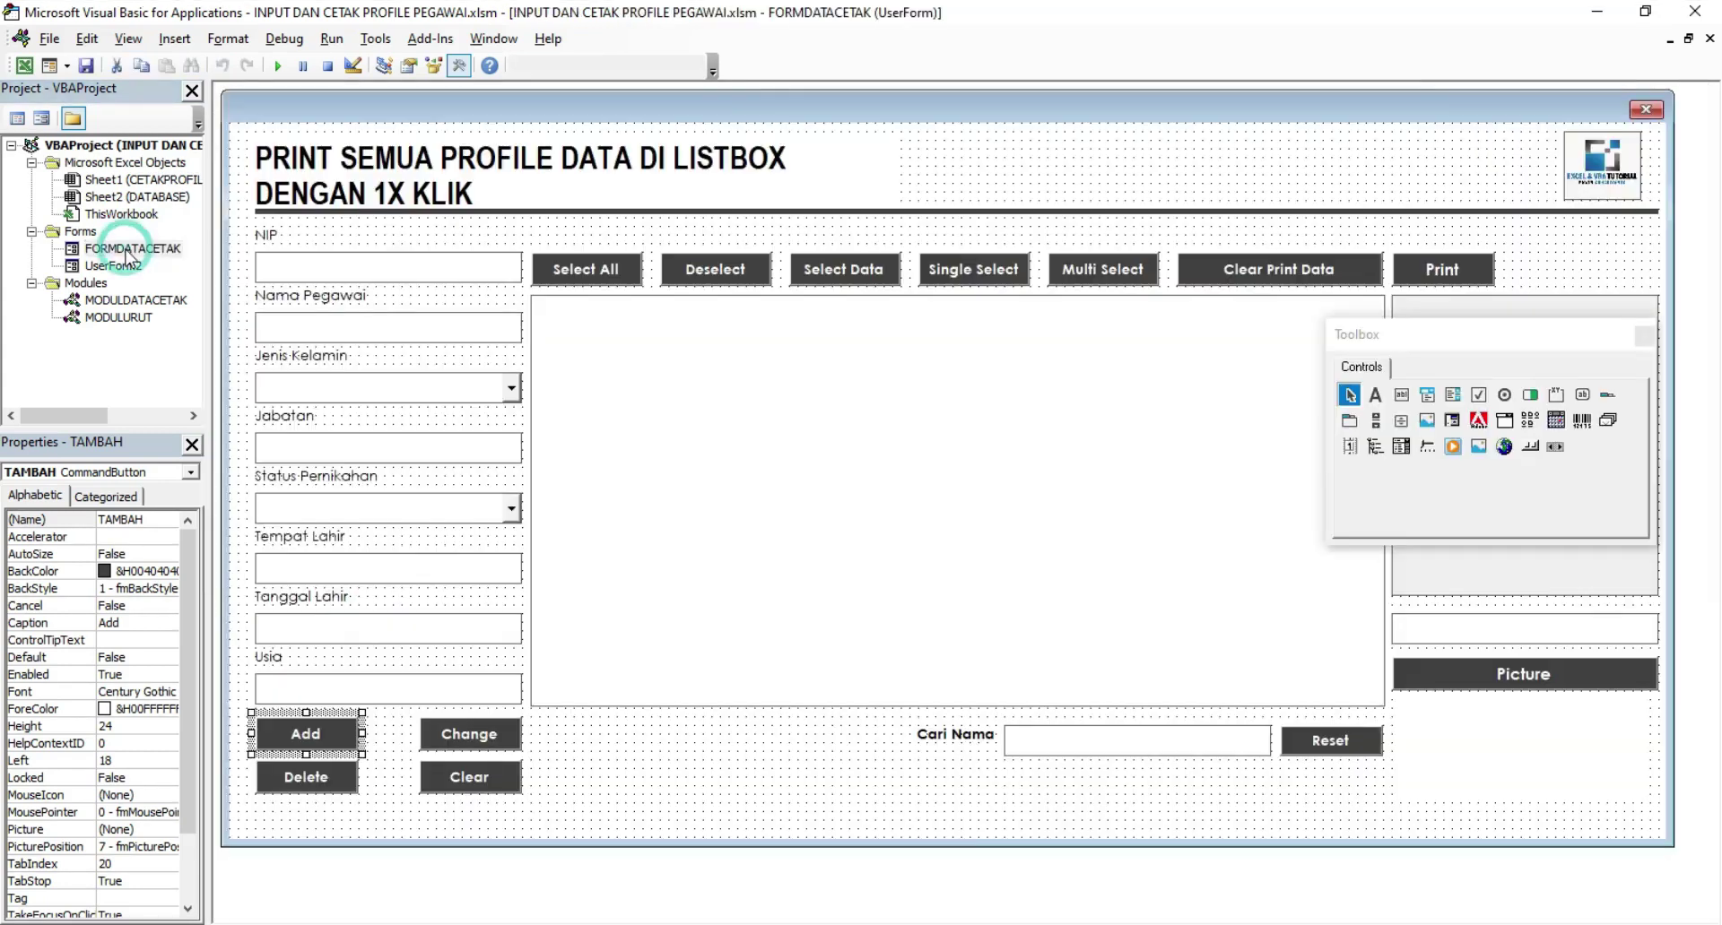
{"action": "double_click", "coordinate": [468, 741]}
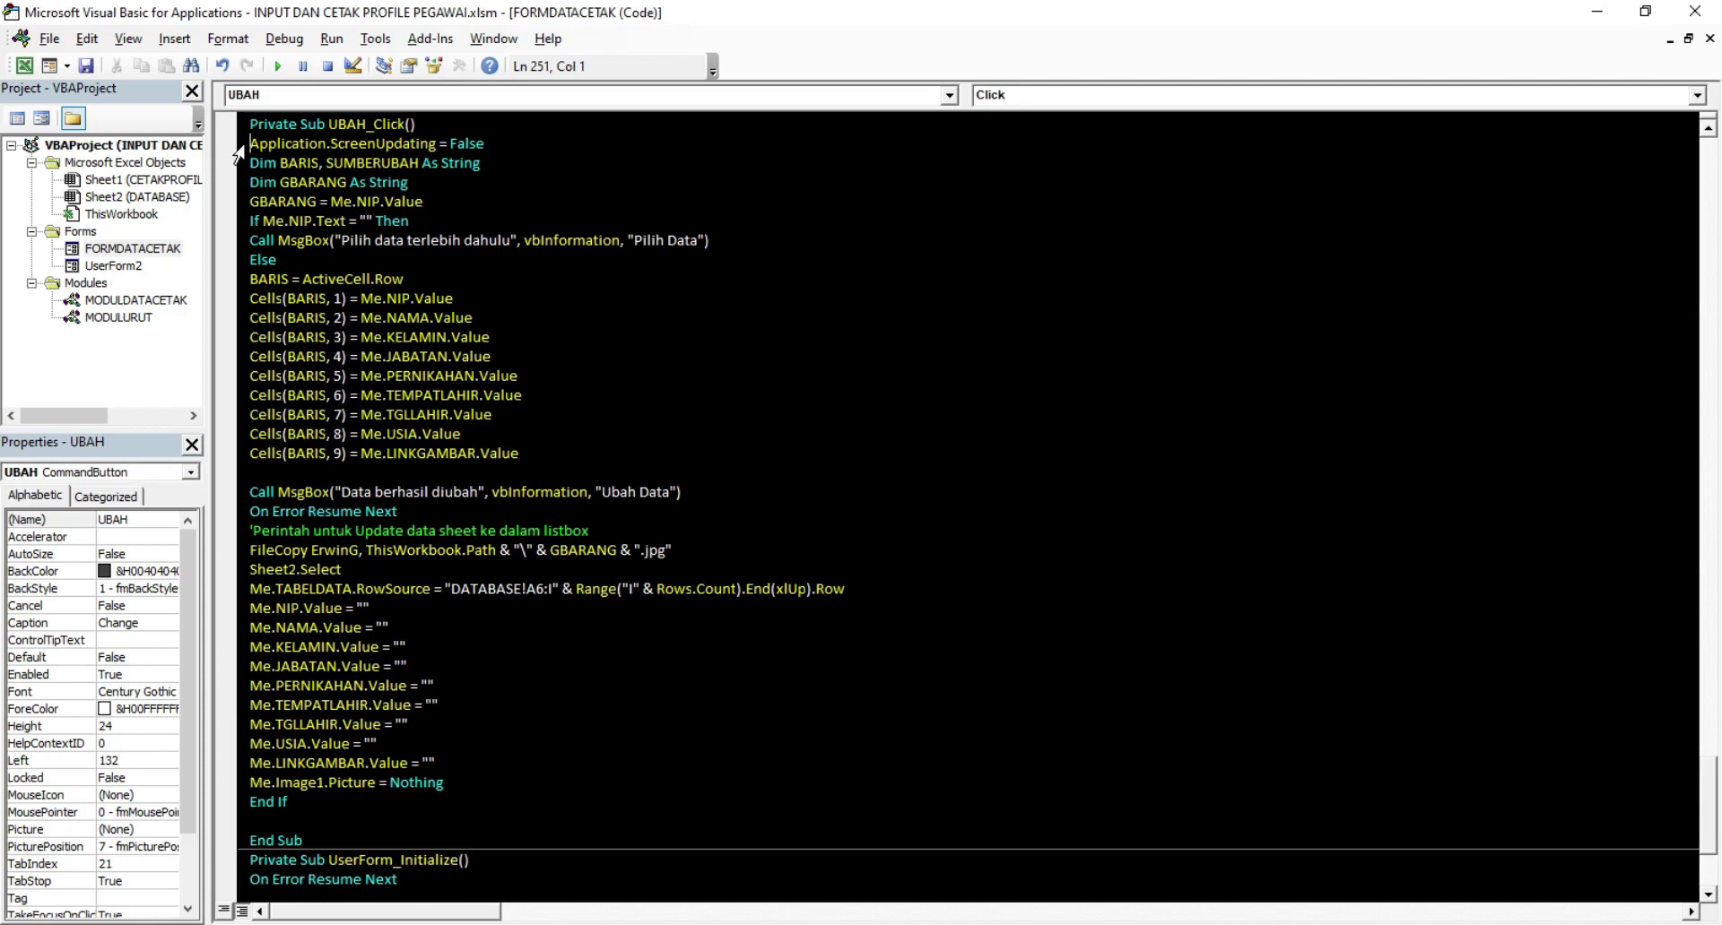
{"action": "left_click_drag", "start_coordinate": [240, 154], "coordinate": [269, 340]}
{"action": "left_click", "coordinate": [339, 465]}
{"action": "double_click", "coordinate": [173, 249]}
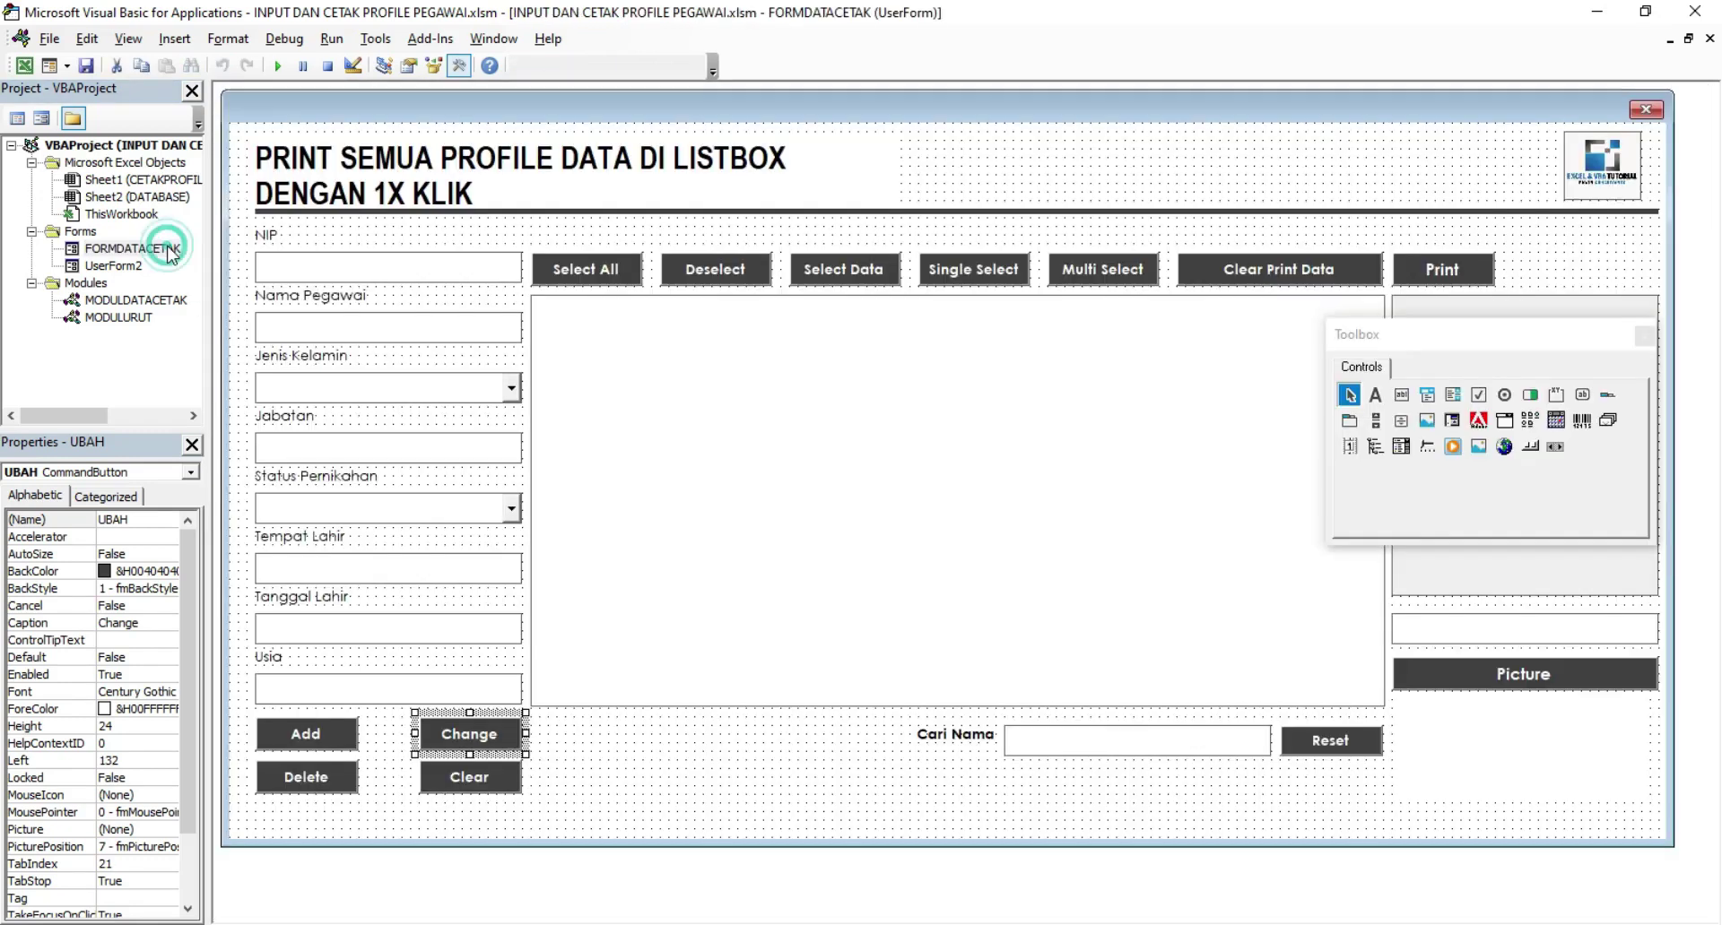
{"action": "double_click", "coordinate": [323, 780]}
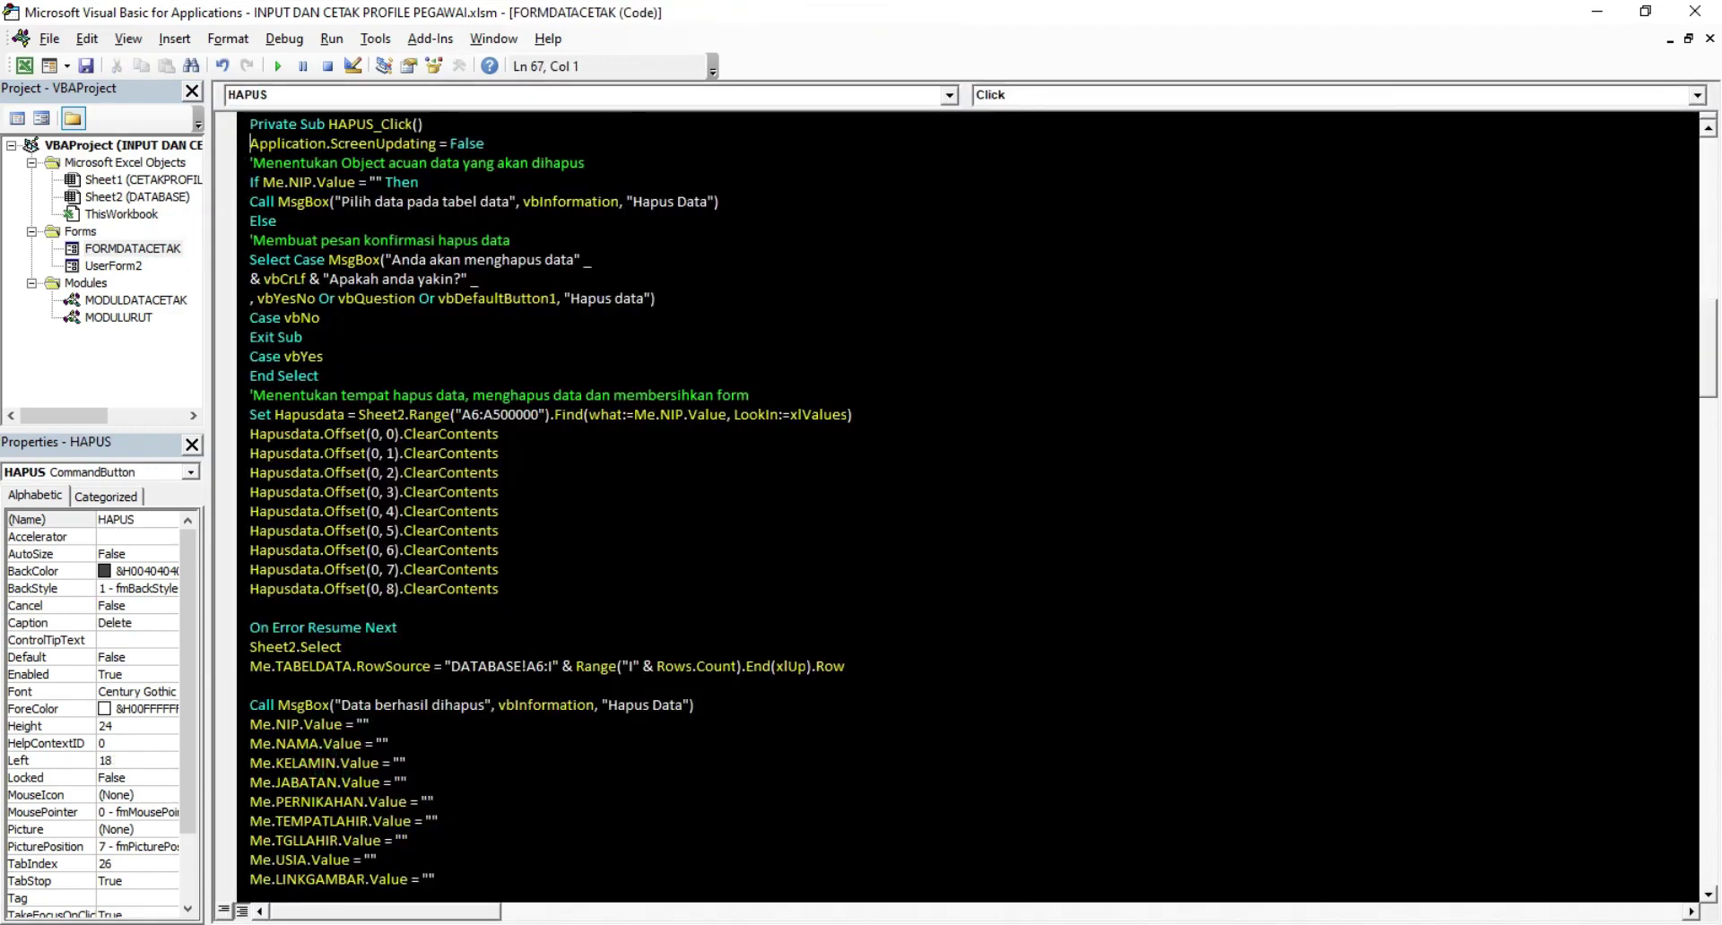
{"action": "scroll", "coordinate": [969, 503], "scroll_direction": "down", "scroll_amount": 4}
{"action": "scroll", "coordinate": [969, 502], "scroll_direction": "up", "scroll_amount": 4}
{"action": "scroll", "coordinate": [969, 502], "scroll_direction": "up", "scroll_amount": 3}
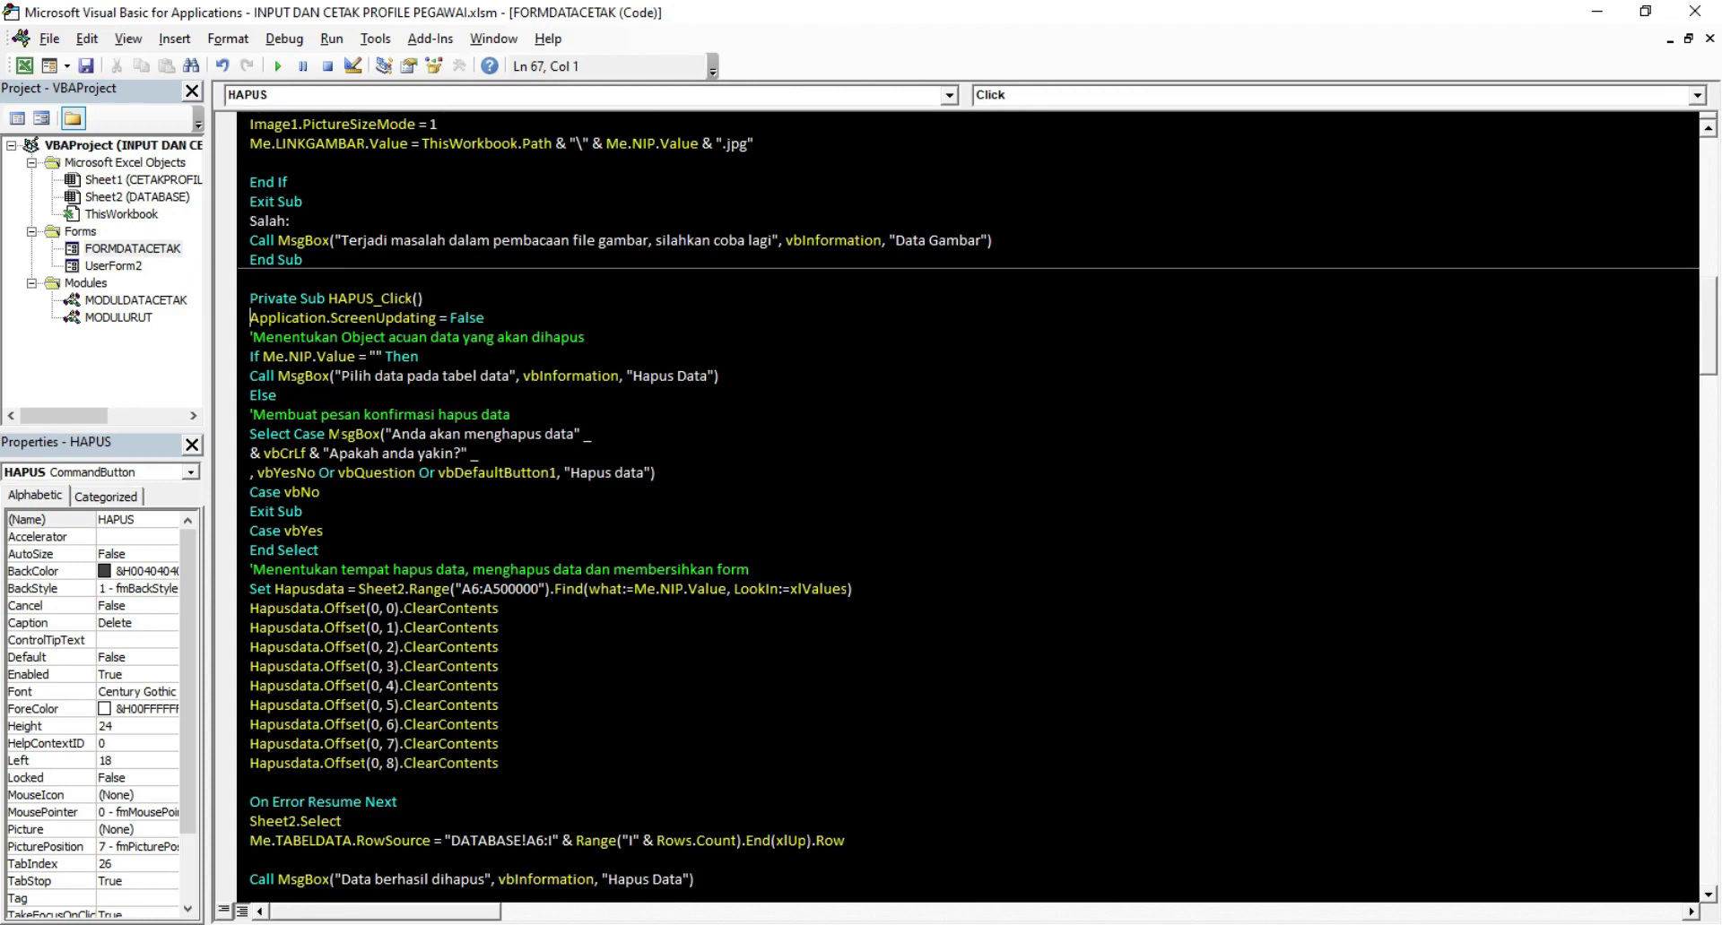
{"action": "scroll", "coordinate": [968, 502], "scroll_direction": "down", "scroll_amount": 2}
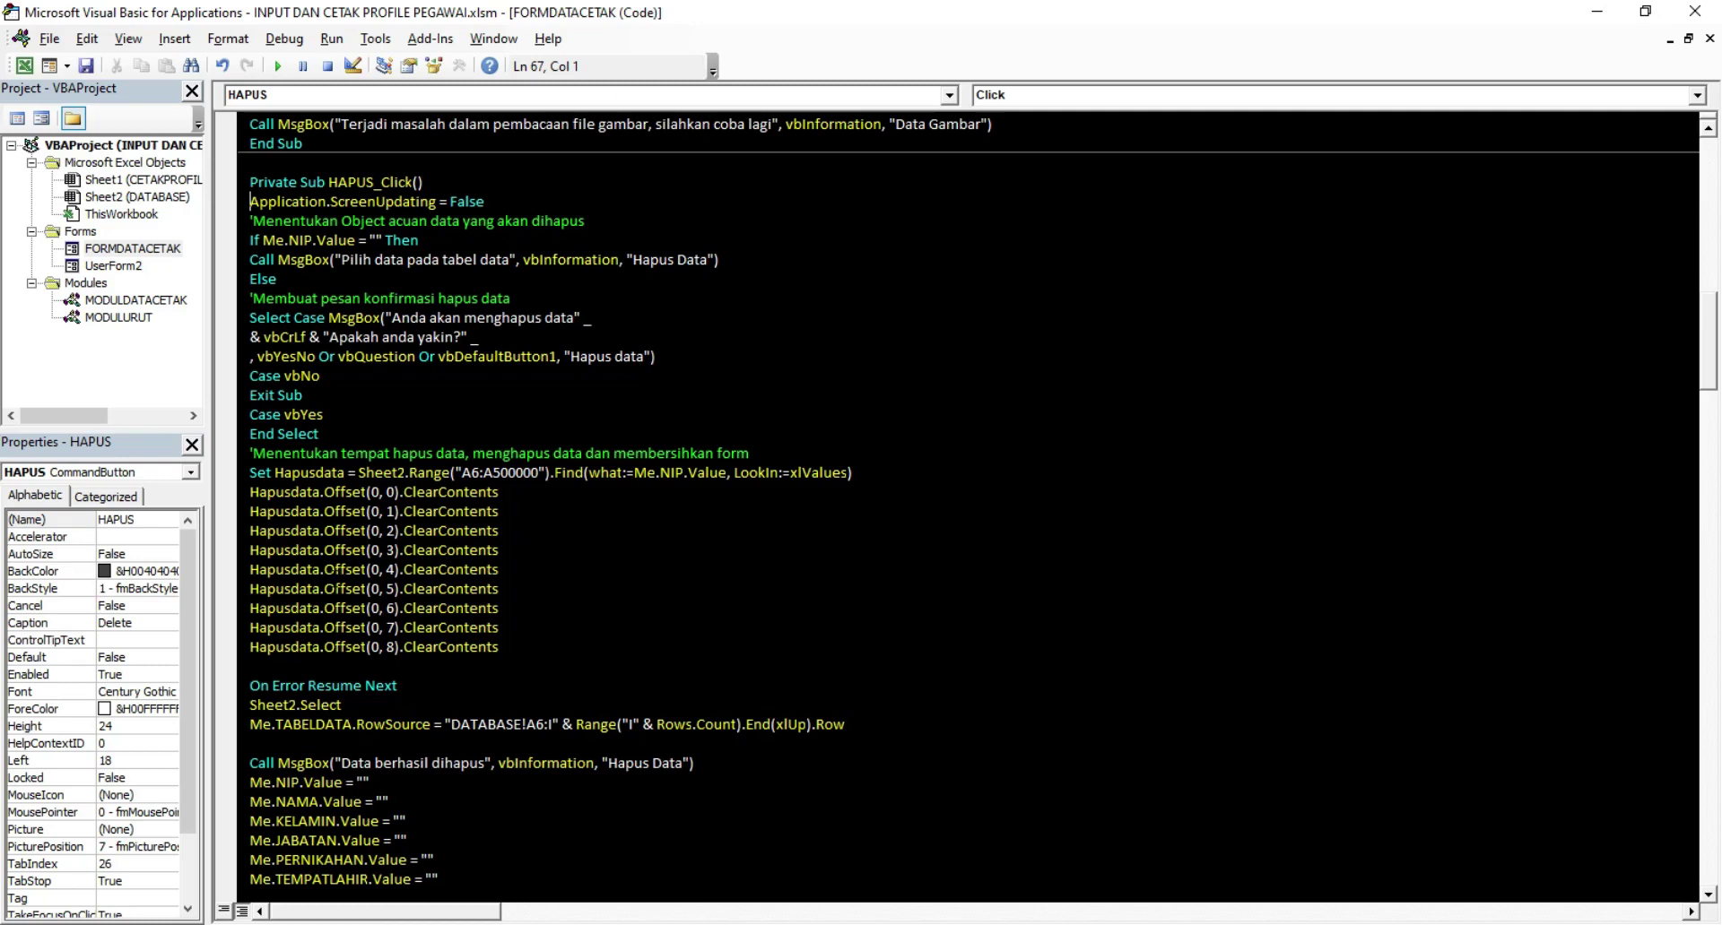
{"action": "scroll", "coordinate": [968, 502], "scroll_direction": "down", "scroll_amount": 1}
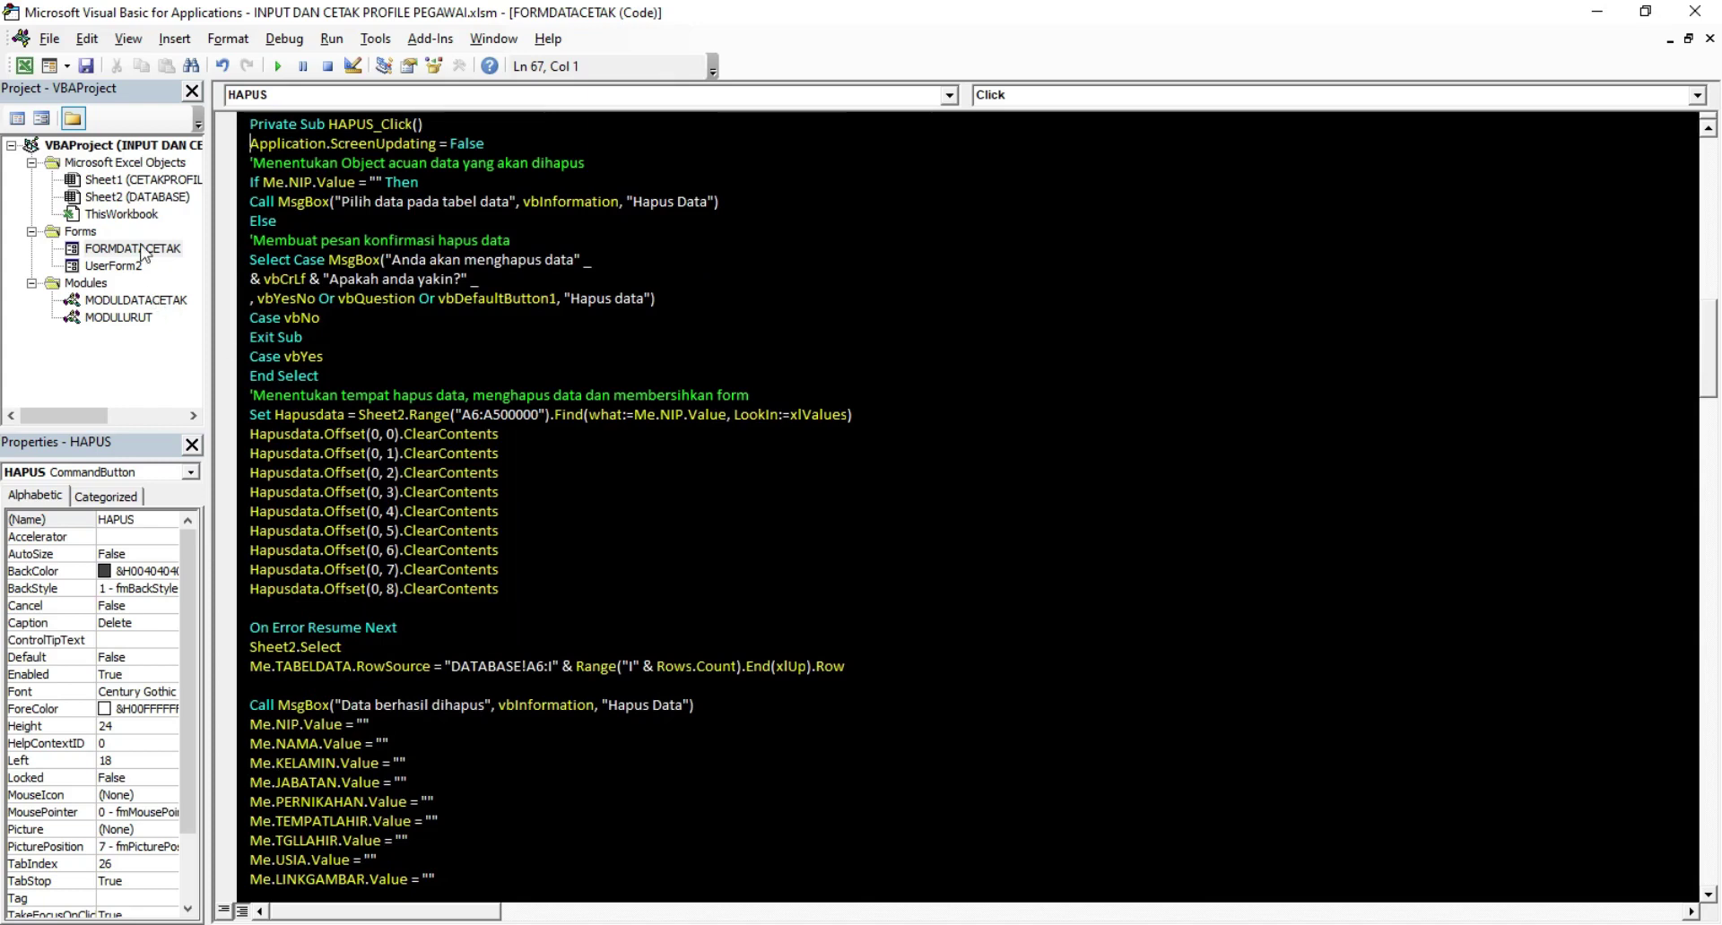
{"action": "double_click", "coordinate": [141, 248]}
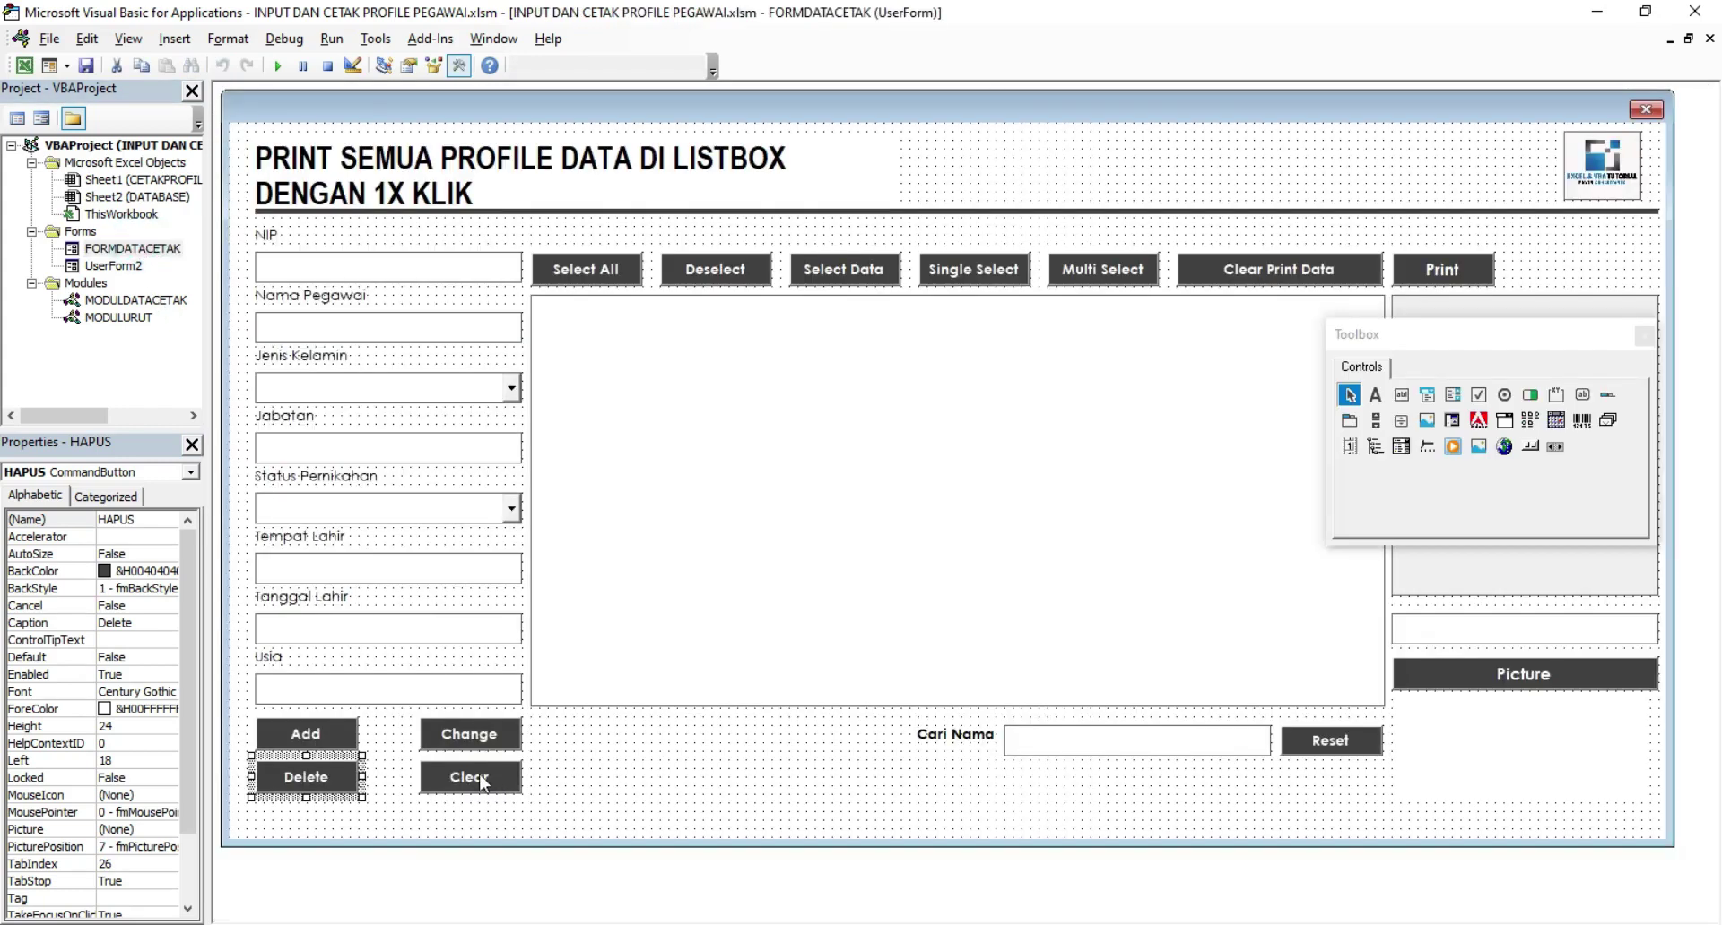
- Review the BERSIHKAN_Click lines that empty each form field
{"action": "double_click", "coordinate": [481, 778]}
{"action": "left_click_drag", "start_coordinate": [243, 142], "coordinate": [269, 345]}
{"action": "left_click", "coordinate": [489, 337]}
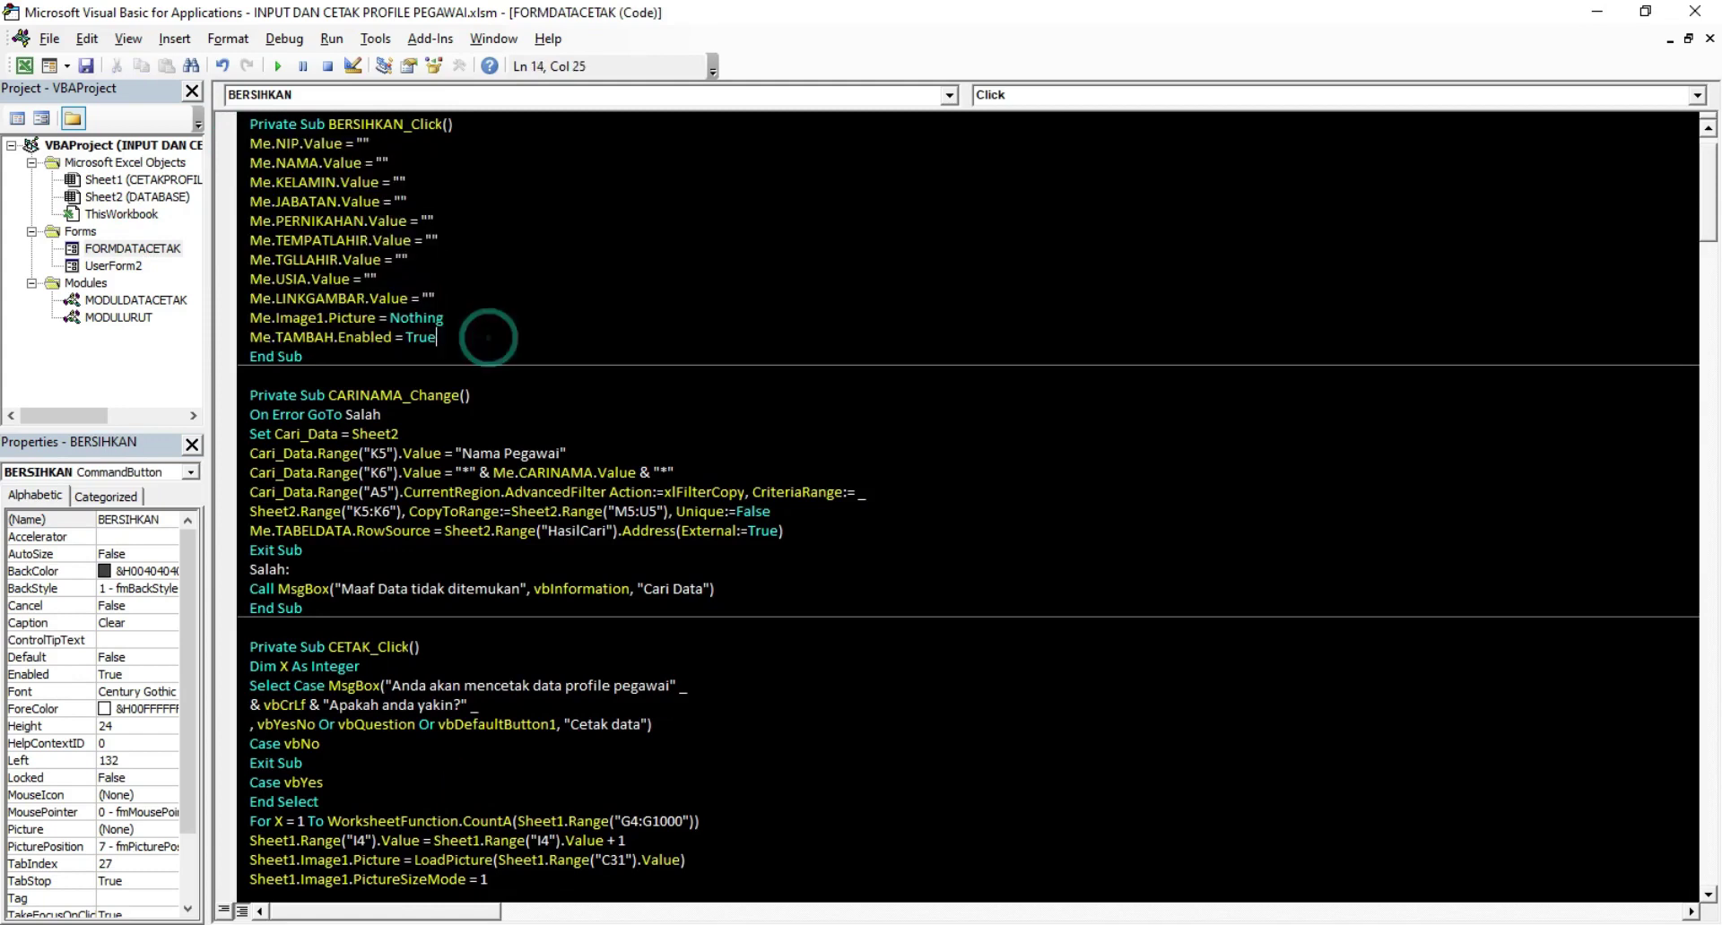
- Move the Toolbox below the form and open the TABELDATA list box's double-click code
{"action": "double_click", "coordinate": [147, 249]}
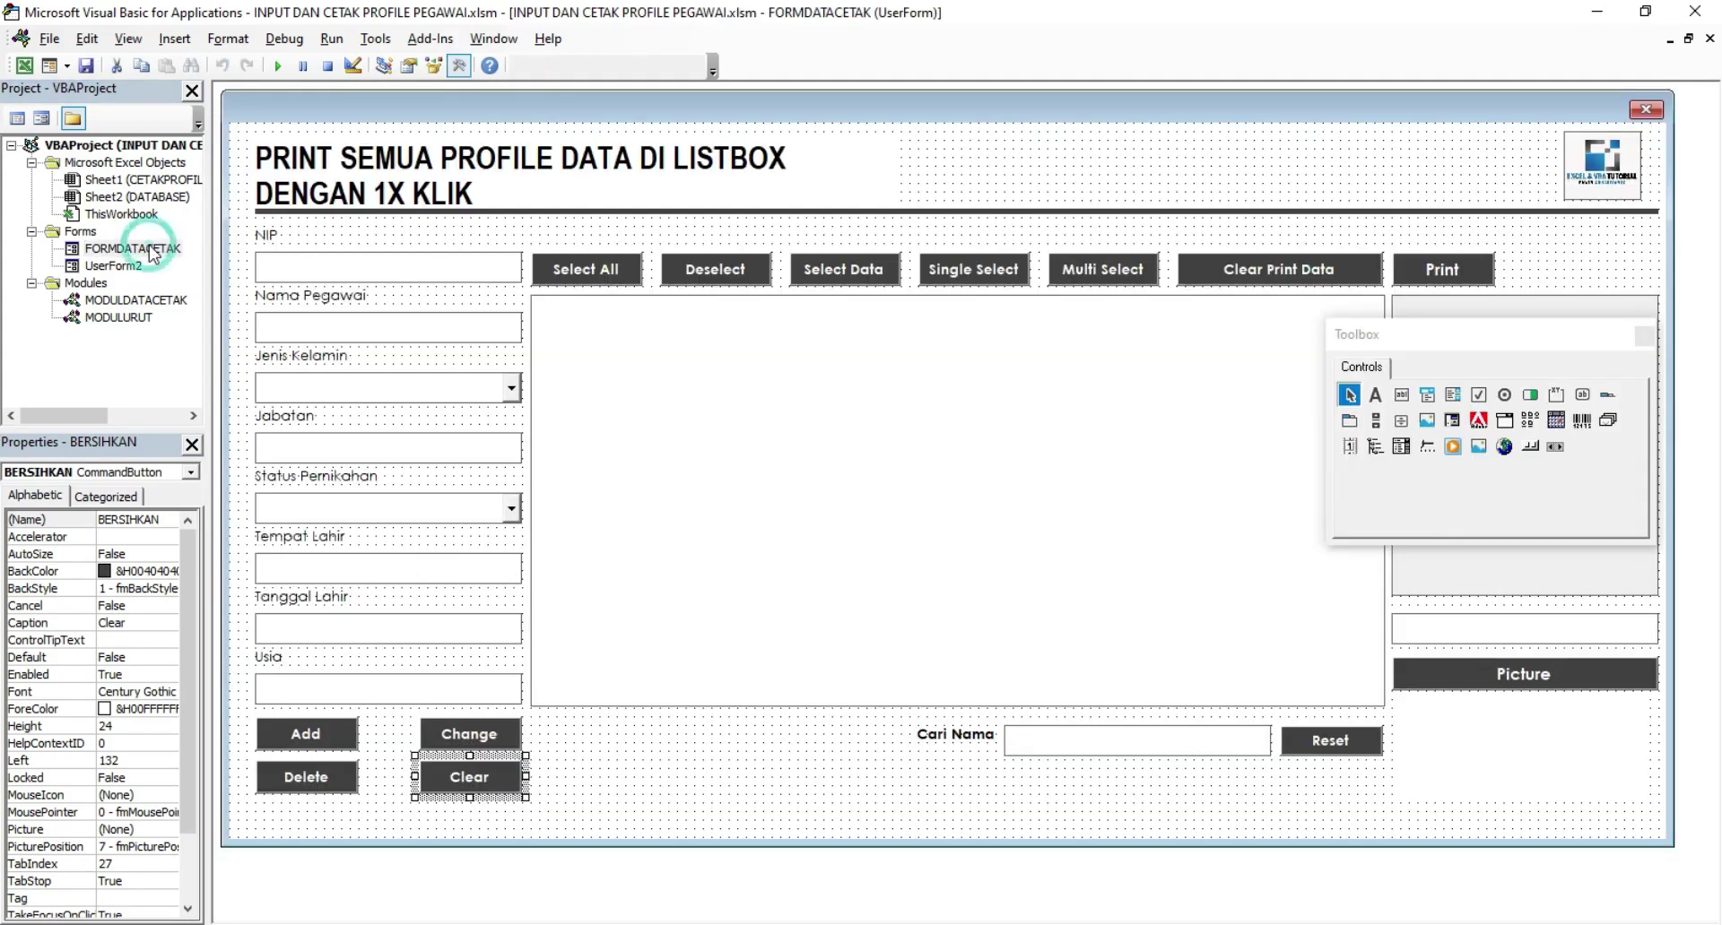
{"action": "mouse_move", "coordinate": [1372, 337]}
{"action": "left_mouse_down"}
{"action": "mouse_move", "coordinate": [778, 791]}
{"action": "mouse_move", "coordinate": [713, 811]}
{"action": "left_mouse_up"}
{"action": "left_click", "coordinate": [884, 440]}
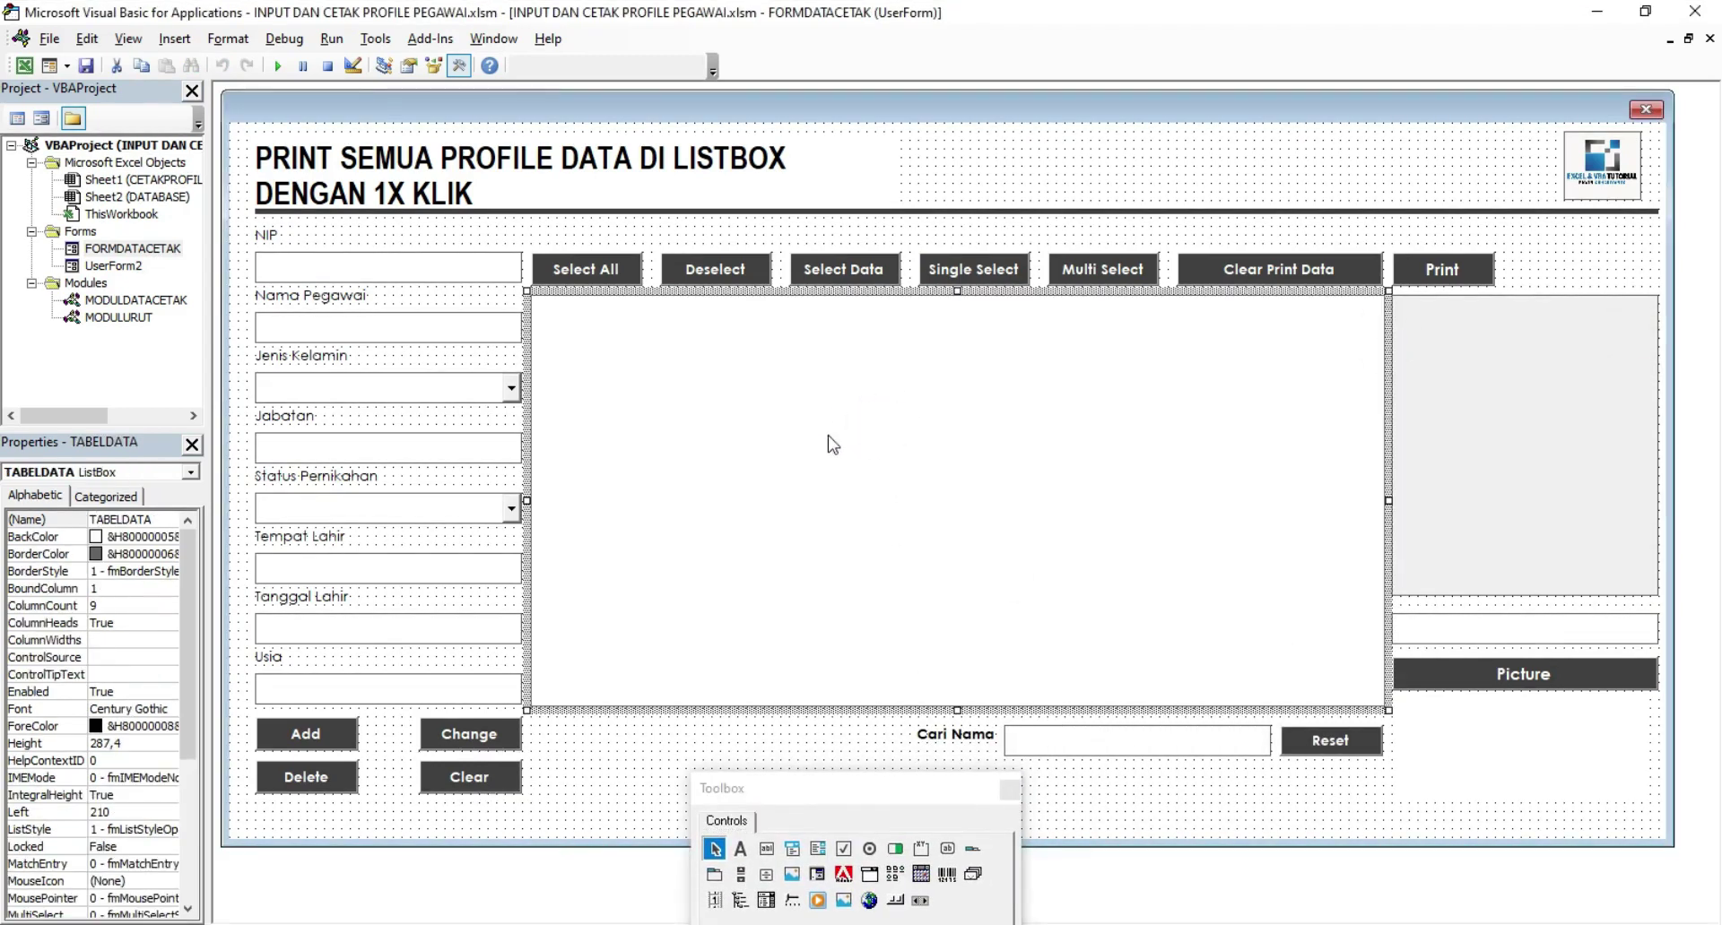
{"action": "double_click", "coordinate": [847, 390]}
- Review TABELDATA_DblClick, then run the form, pick an employee row, and close it
{"action": "left_click_drag", "start_coordinate": [242, 142], "coordinate": [268, 538]}
{"action": "left_click", "coordinate": [608, 212]}
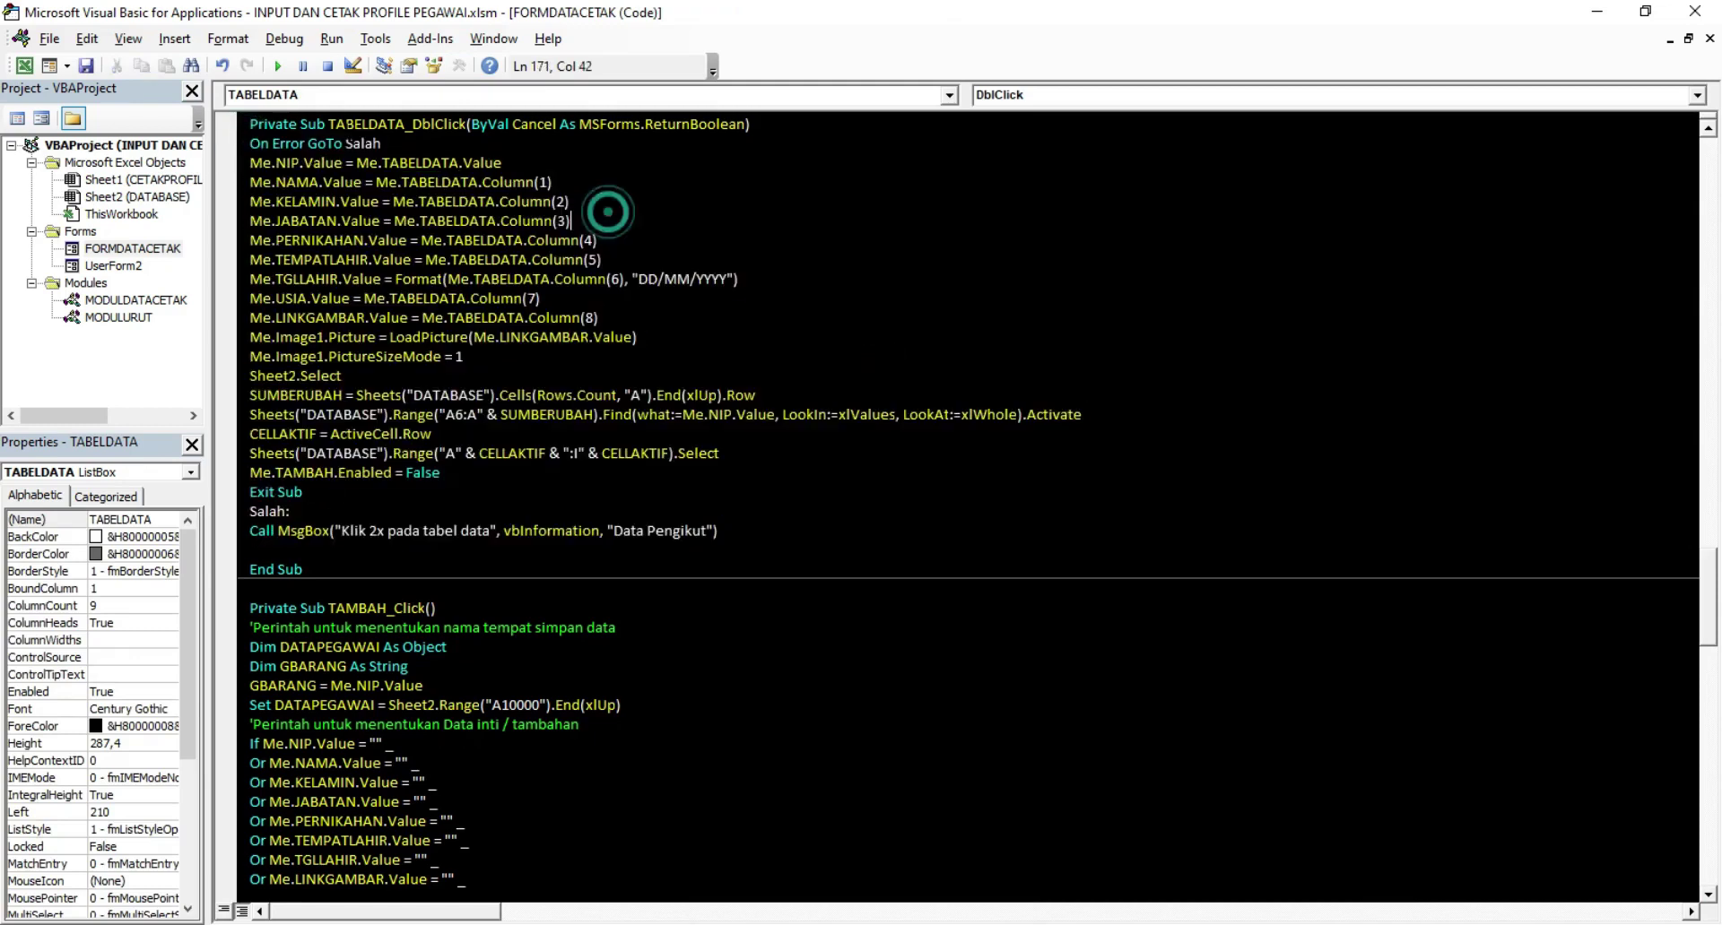
{"action": "left_click", "coordinate": [277, 65]}
{"action": "left_click", "coordinate": [881, 392]}
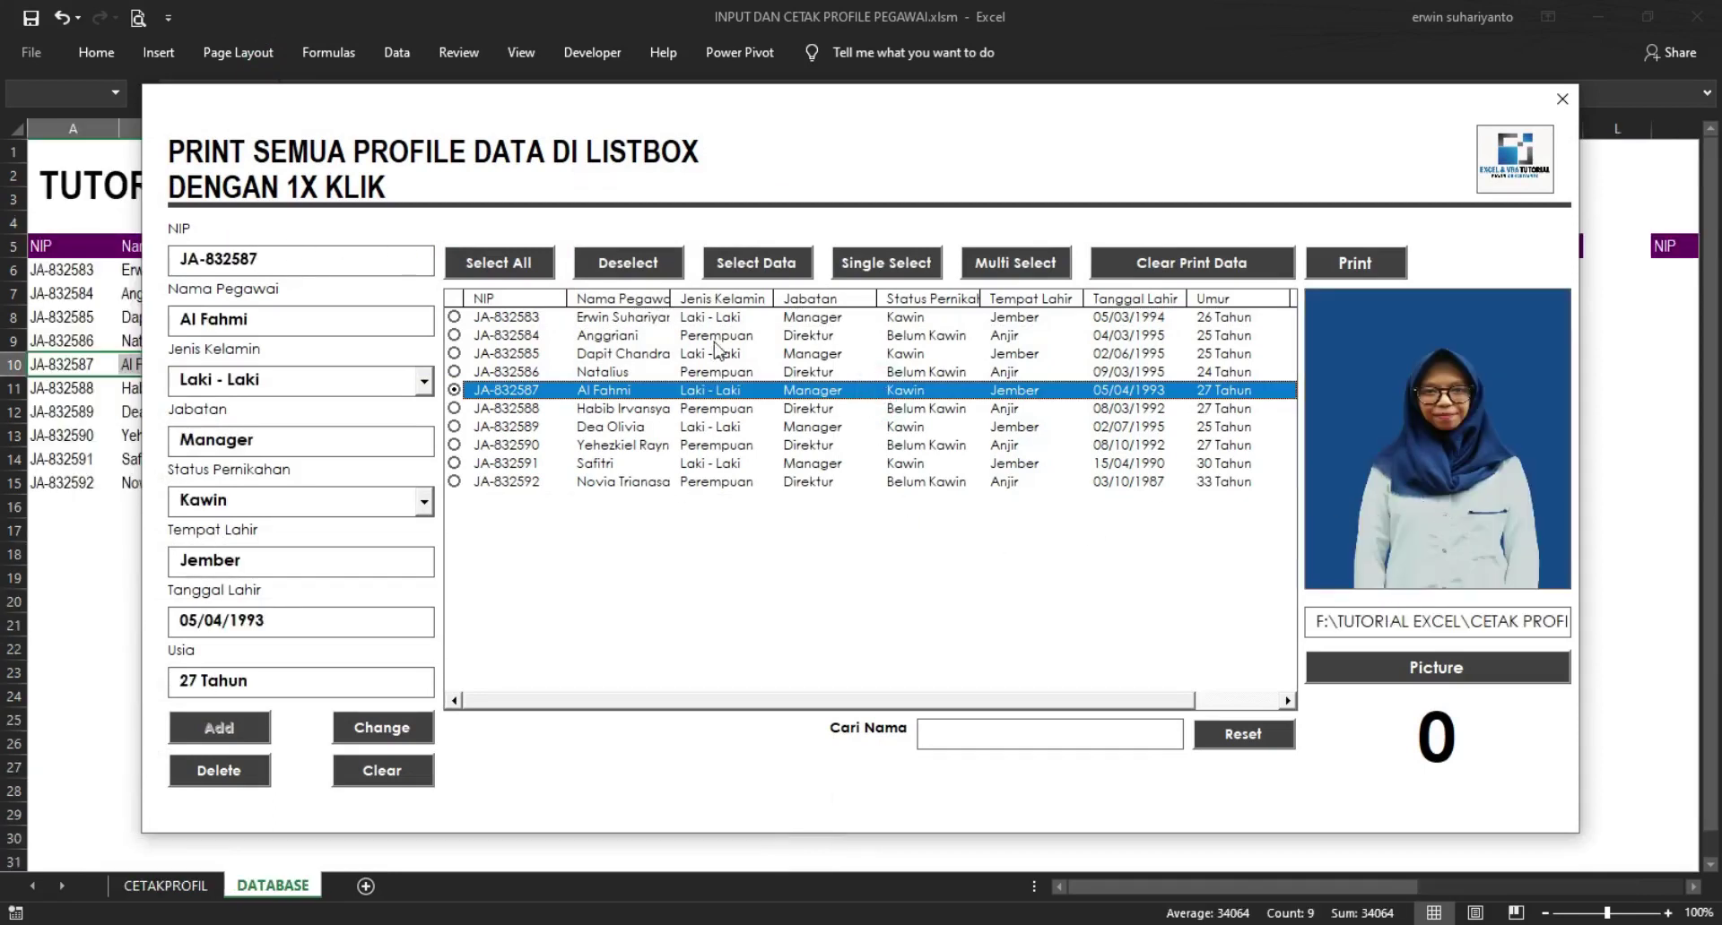
{"action": "left_click", "coordinate": [1563, 100]}
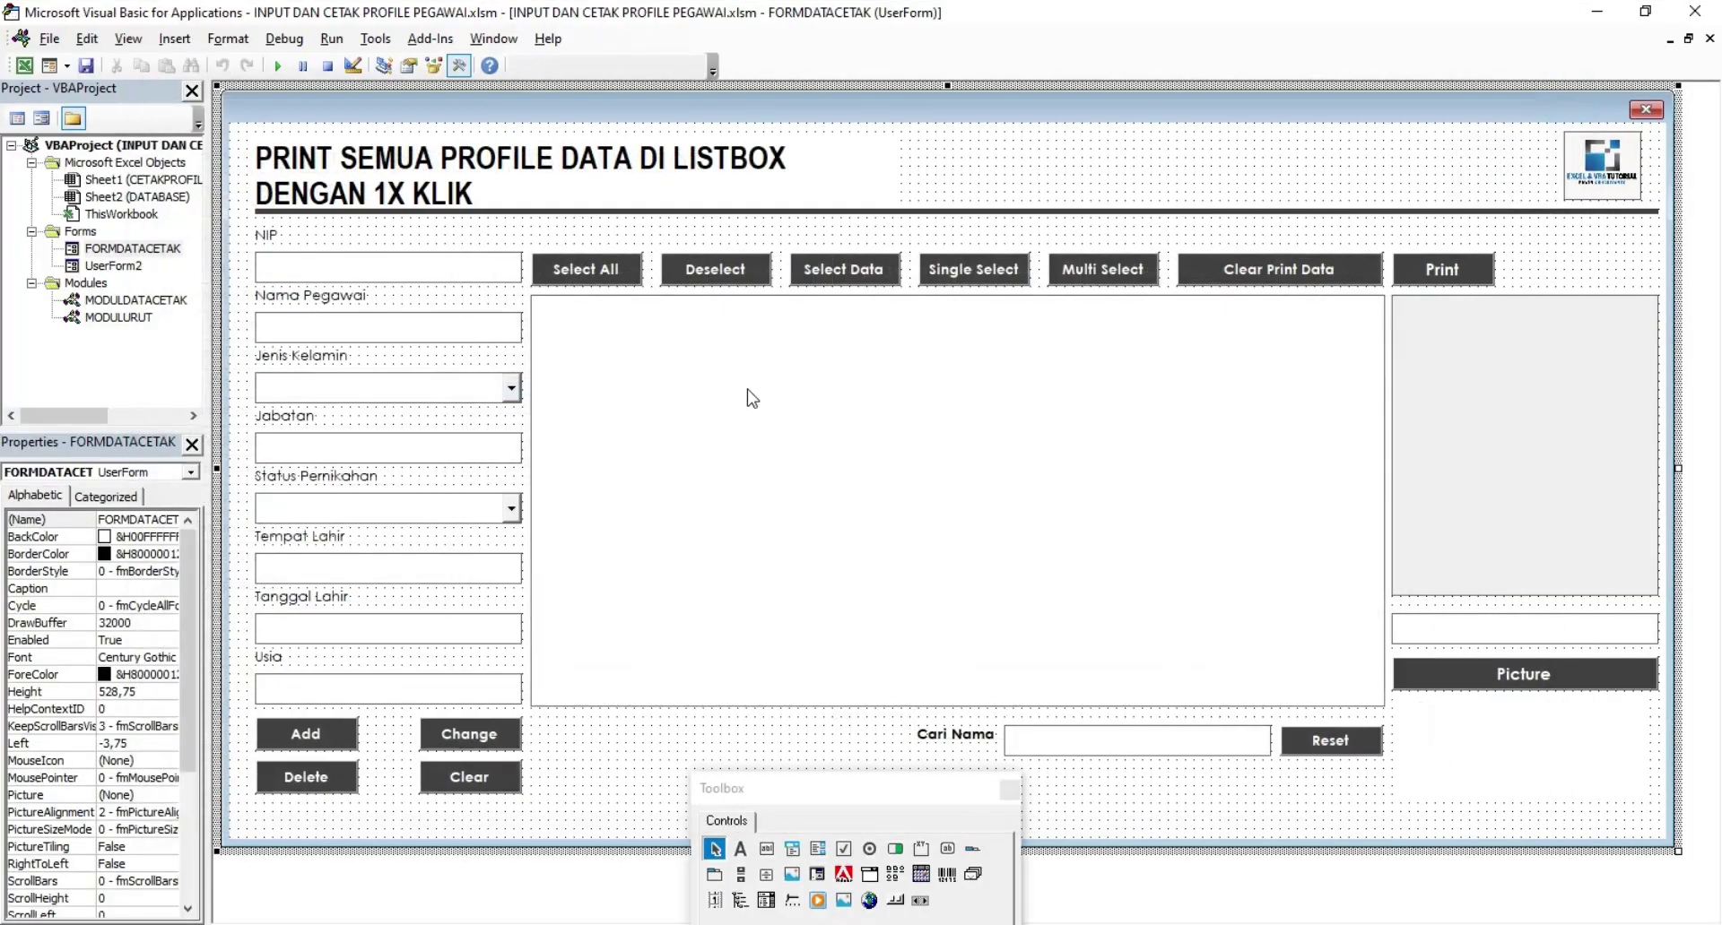
- Examine the SUMBERUBAH assignment and its Find on NIP in the DATABASE range
{"action": "double_click", "coordinate": [754, 381]}
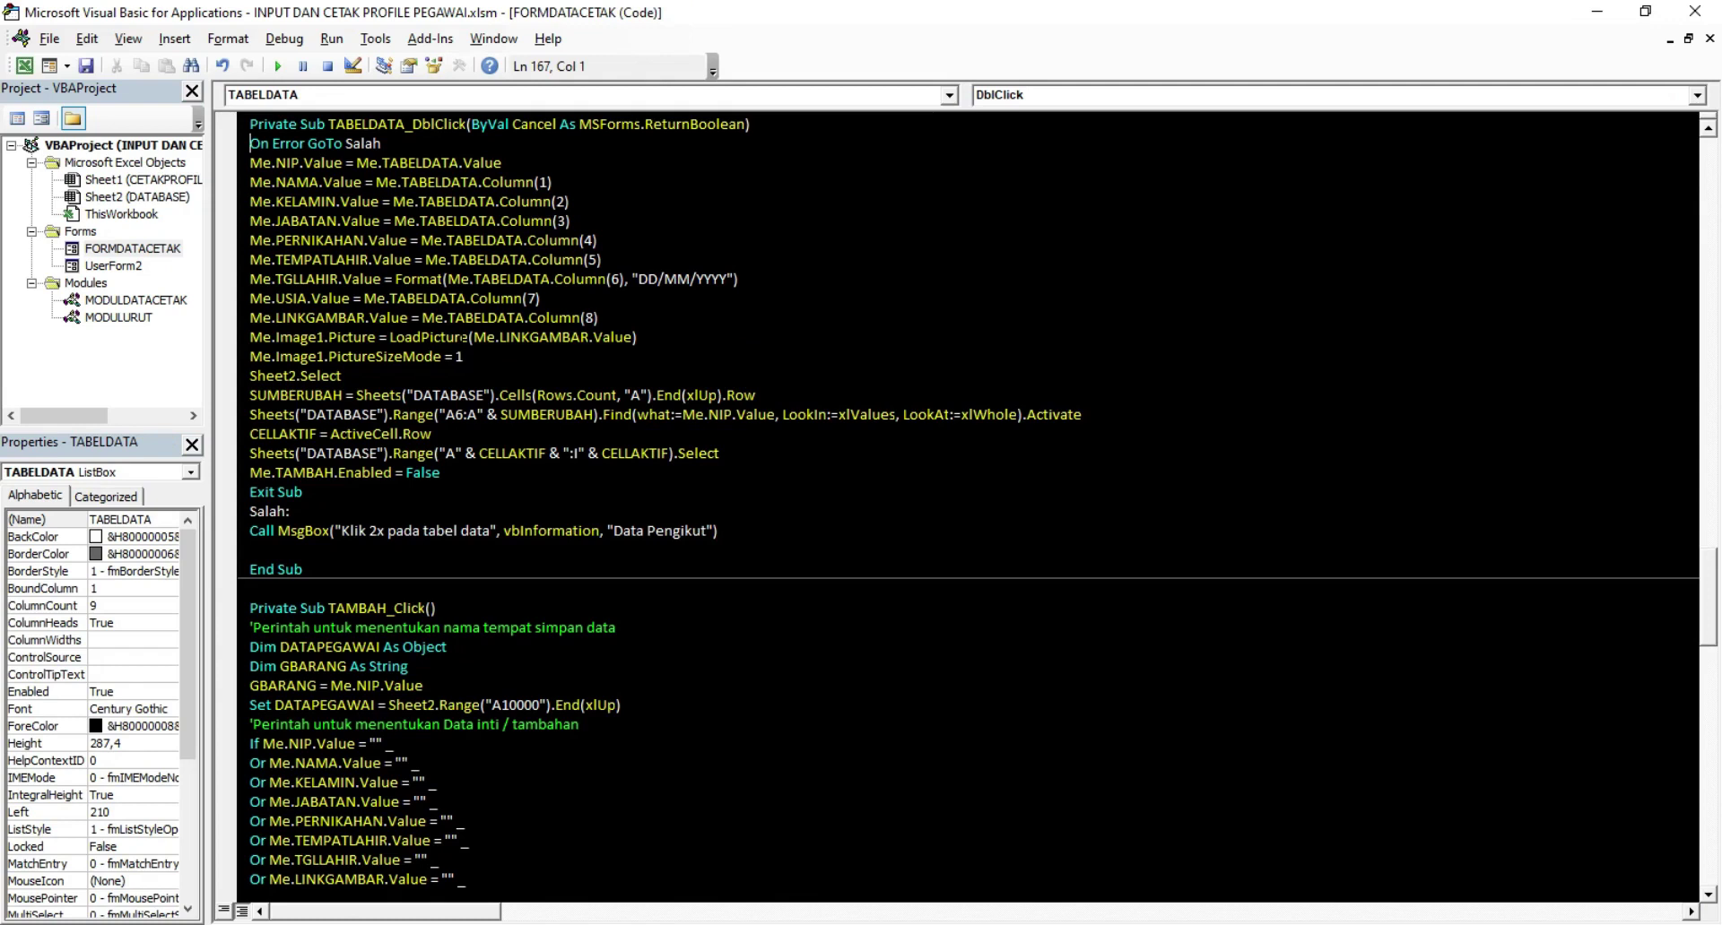
{"action": "double_click", "coordinate": [453, 395]}
{"action": "left_click", "coordinate": [352, 414]}
{"action": "double_click", "coordinate": [340, 453]}
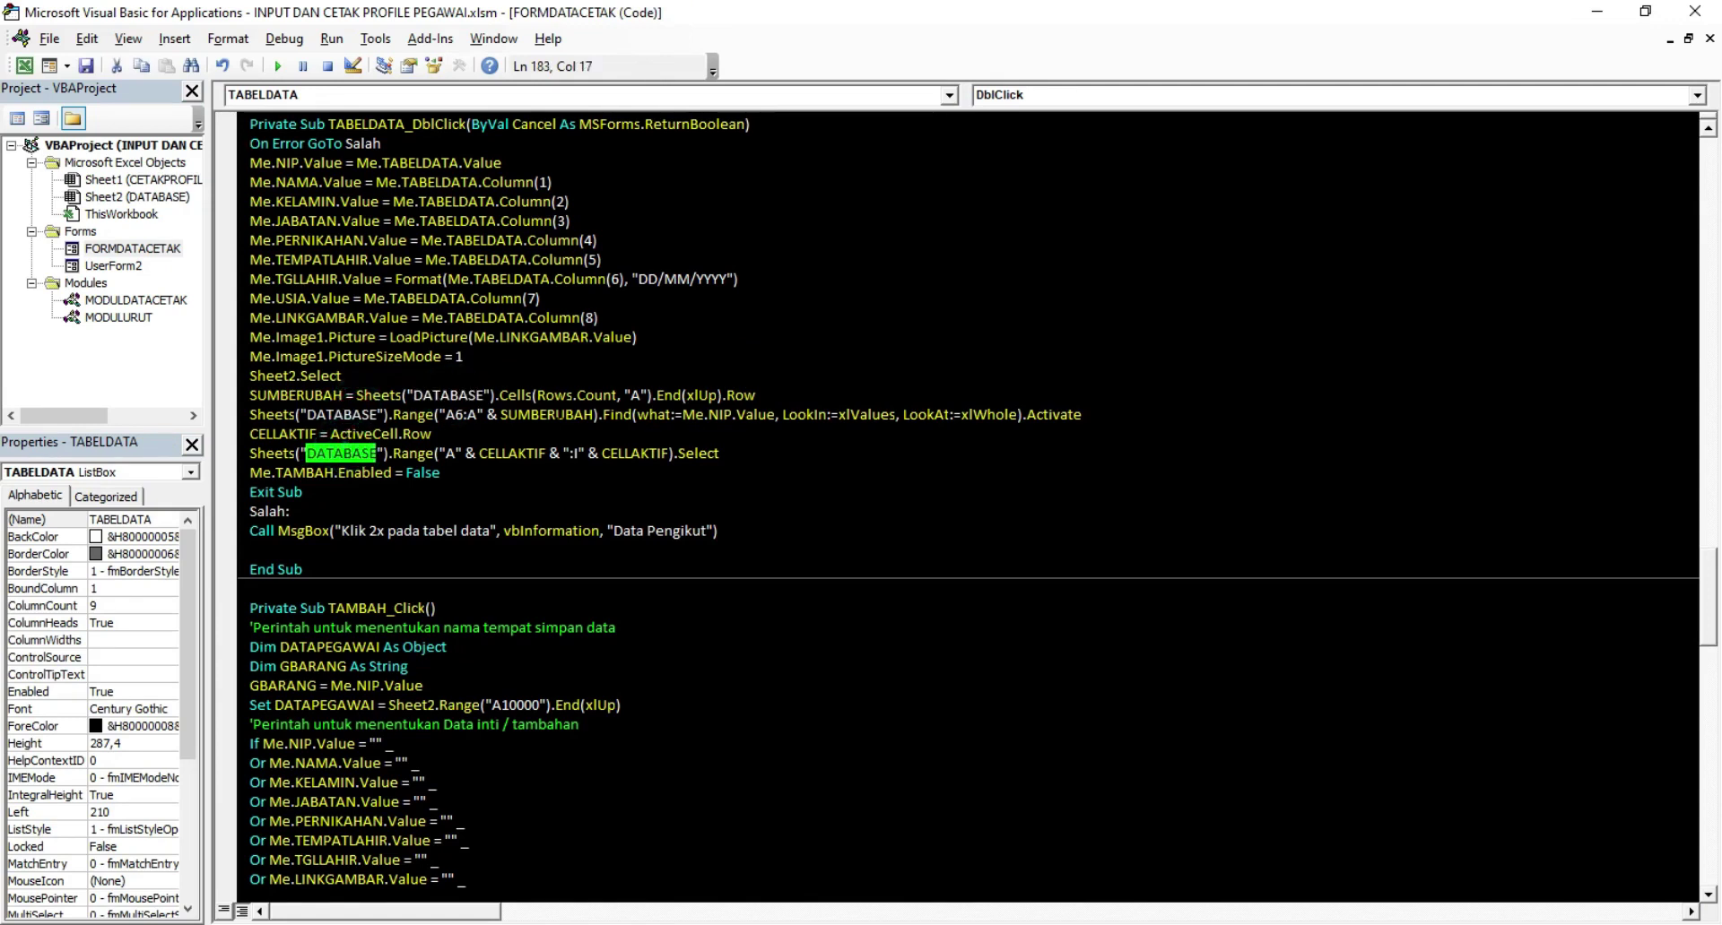
{"action": "double_click", "coordinate": [545, 414]}
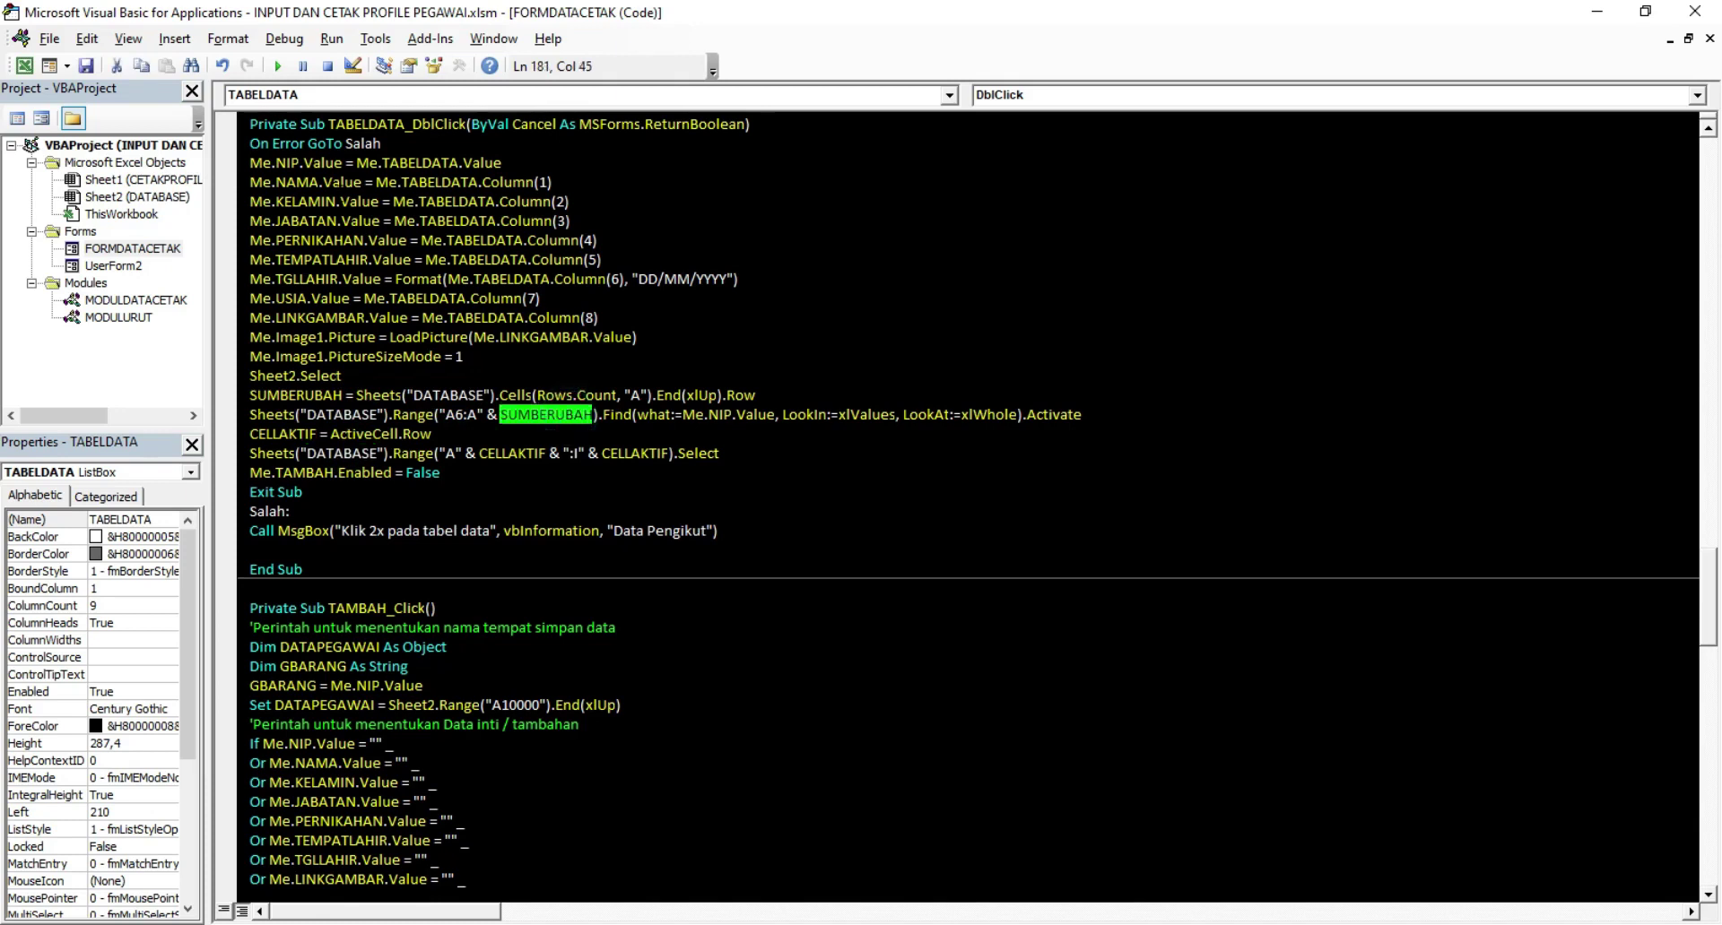
{"action": "double_click", "coordinate": [296, 395]}
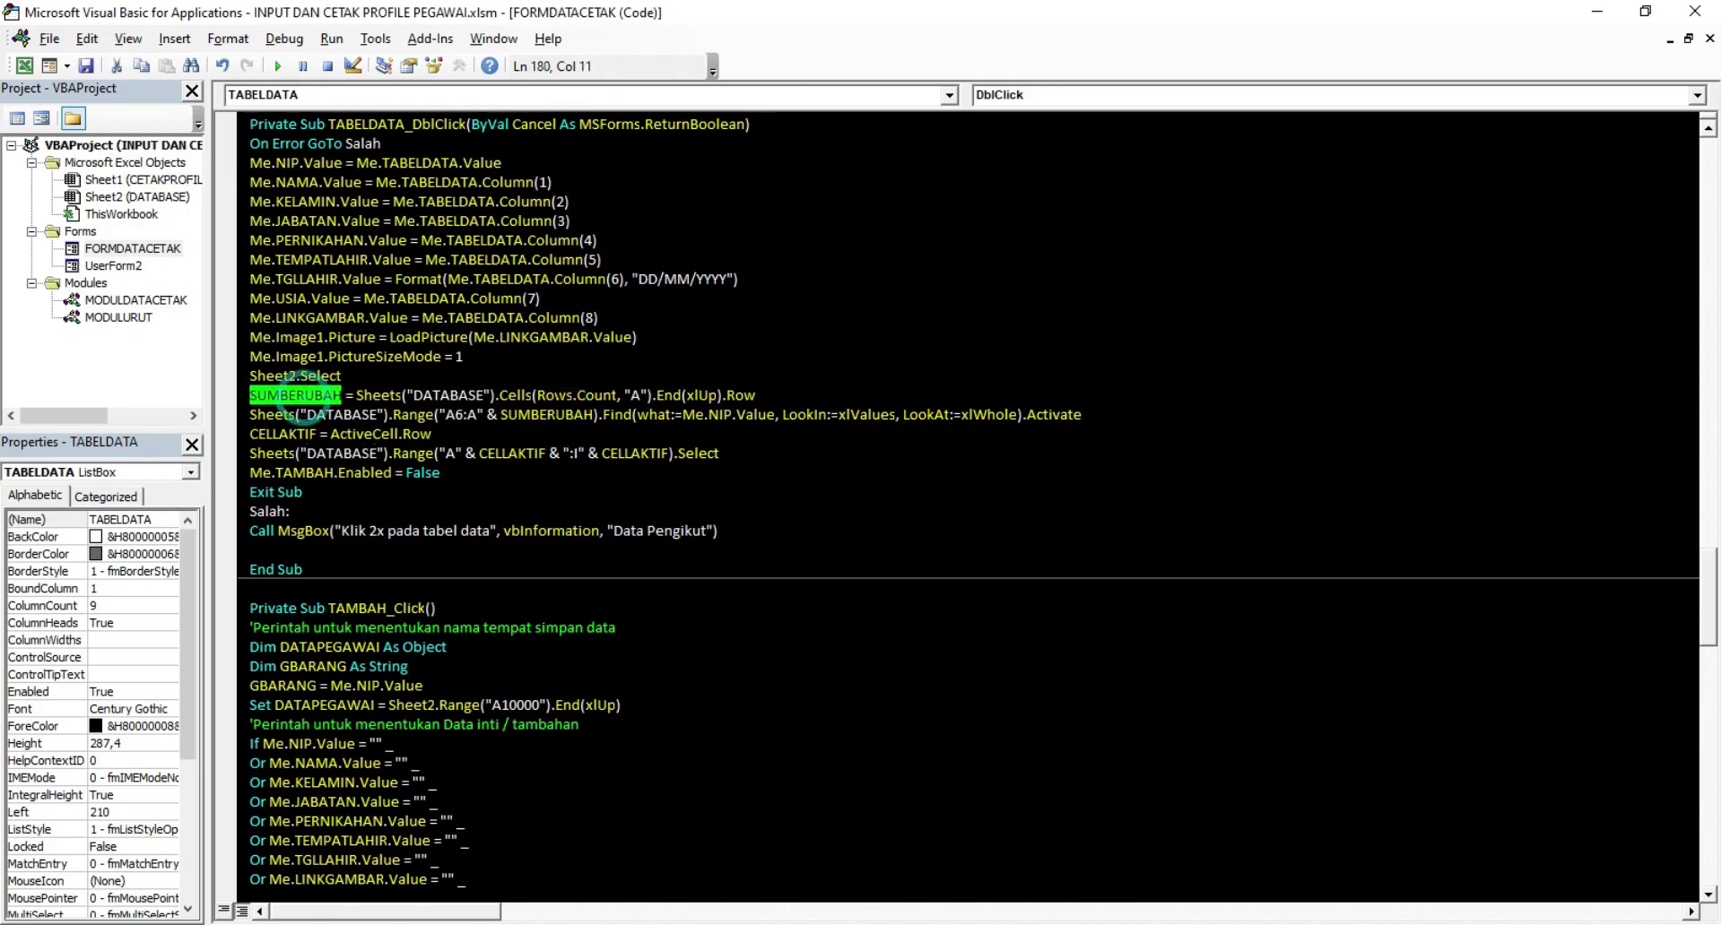
{"action": "double_click", "coordinate": [718, 414]}
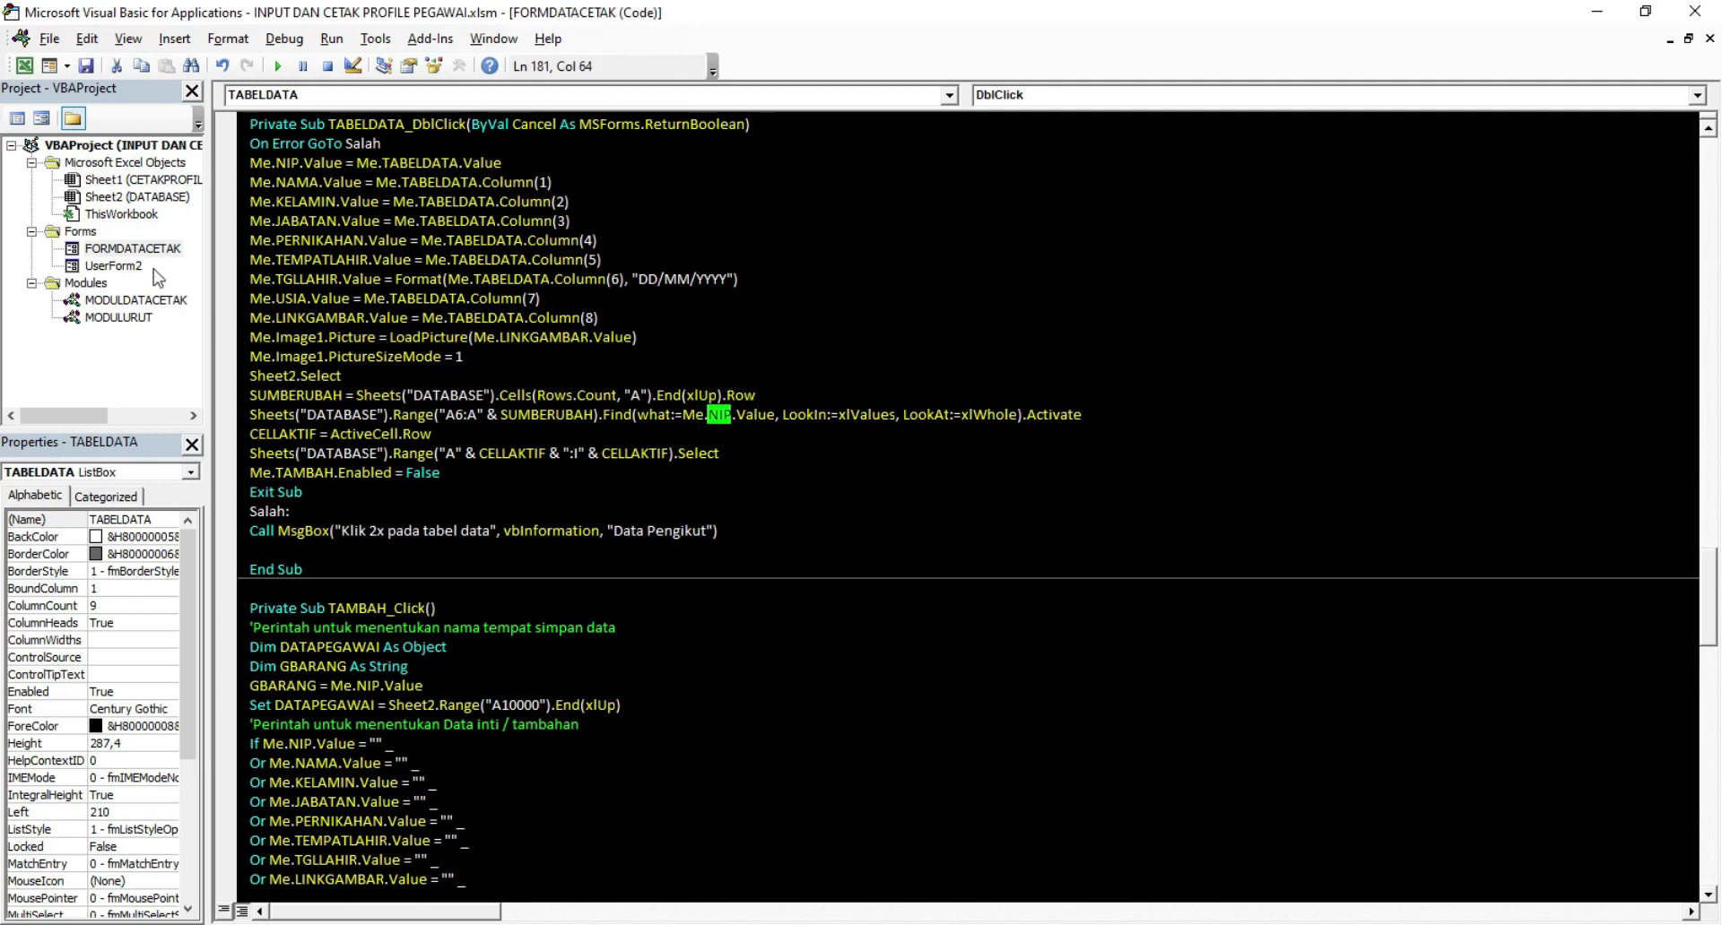
- Reopen the list box's double-click code and inspect the column A range line selecting the matching row
{"action": "double_click", "coordinate": [133, 249]}
{"action": "left_click", "coordinate": [328, 274]}
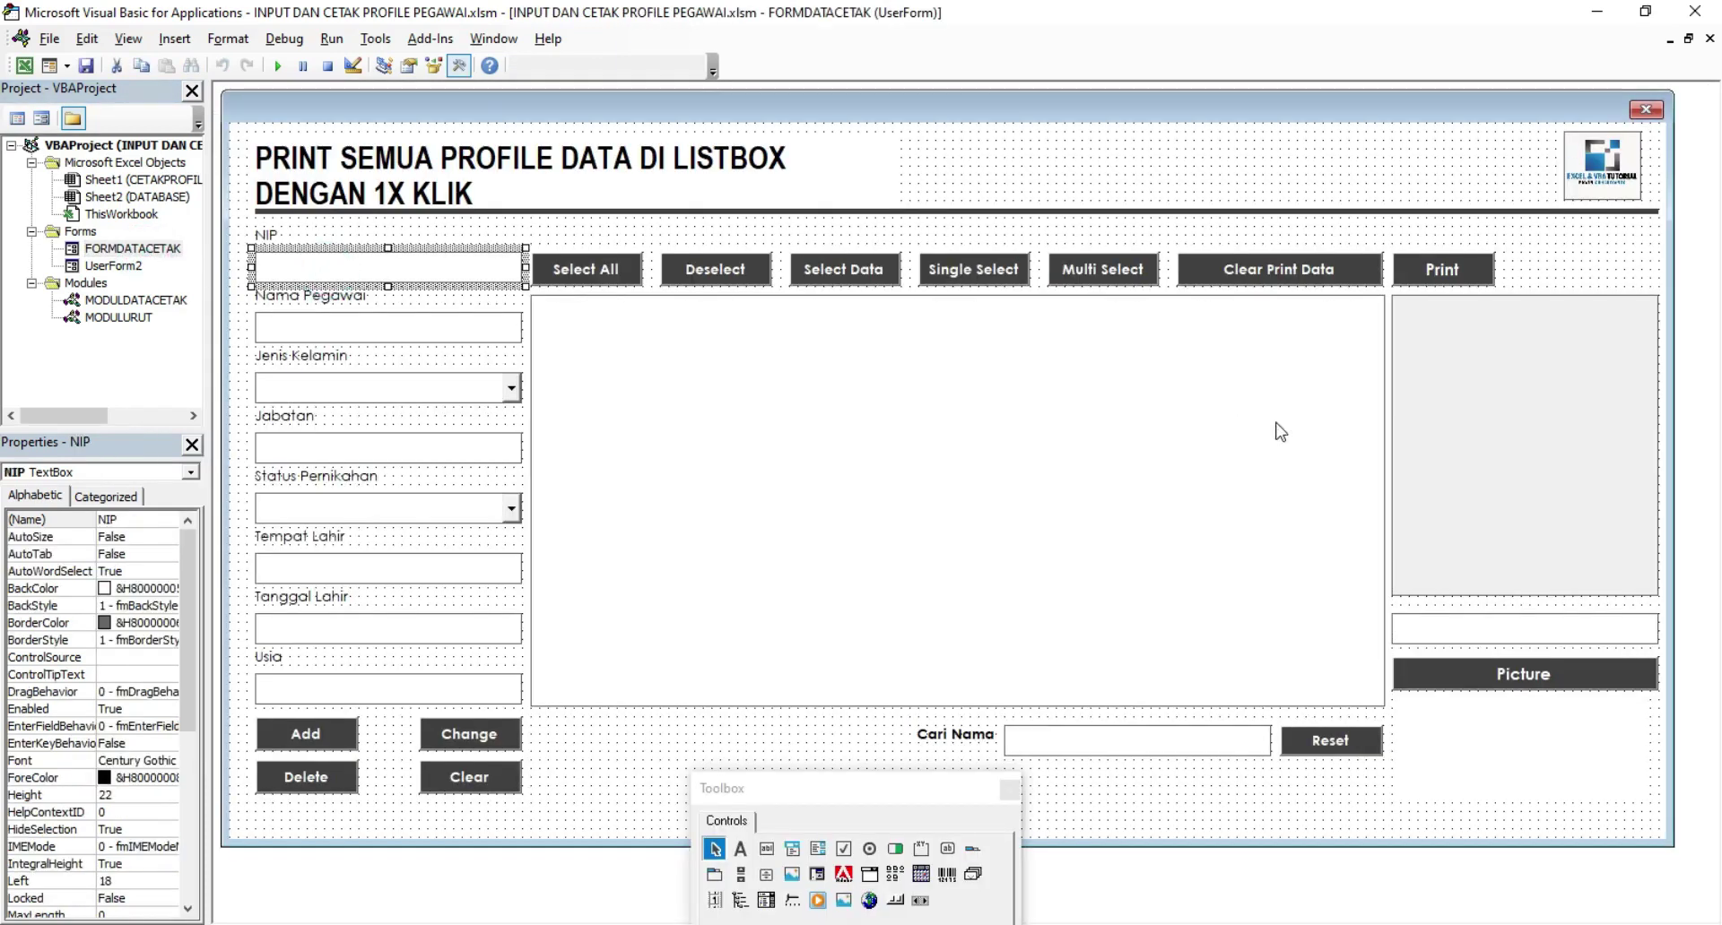
{"action": "double_click", "coordinate": [933, 428]}
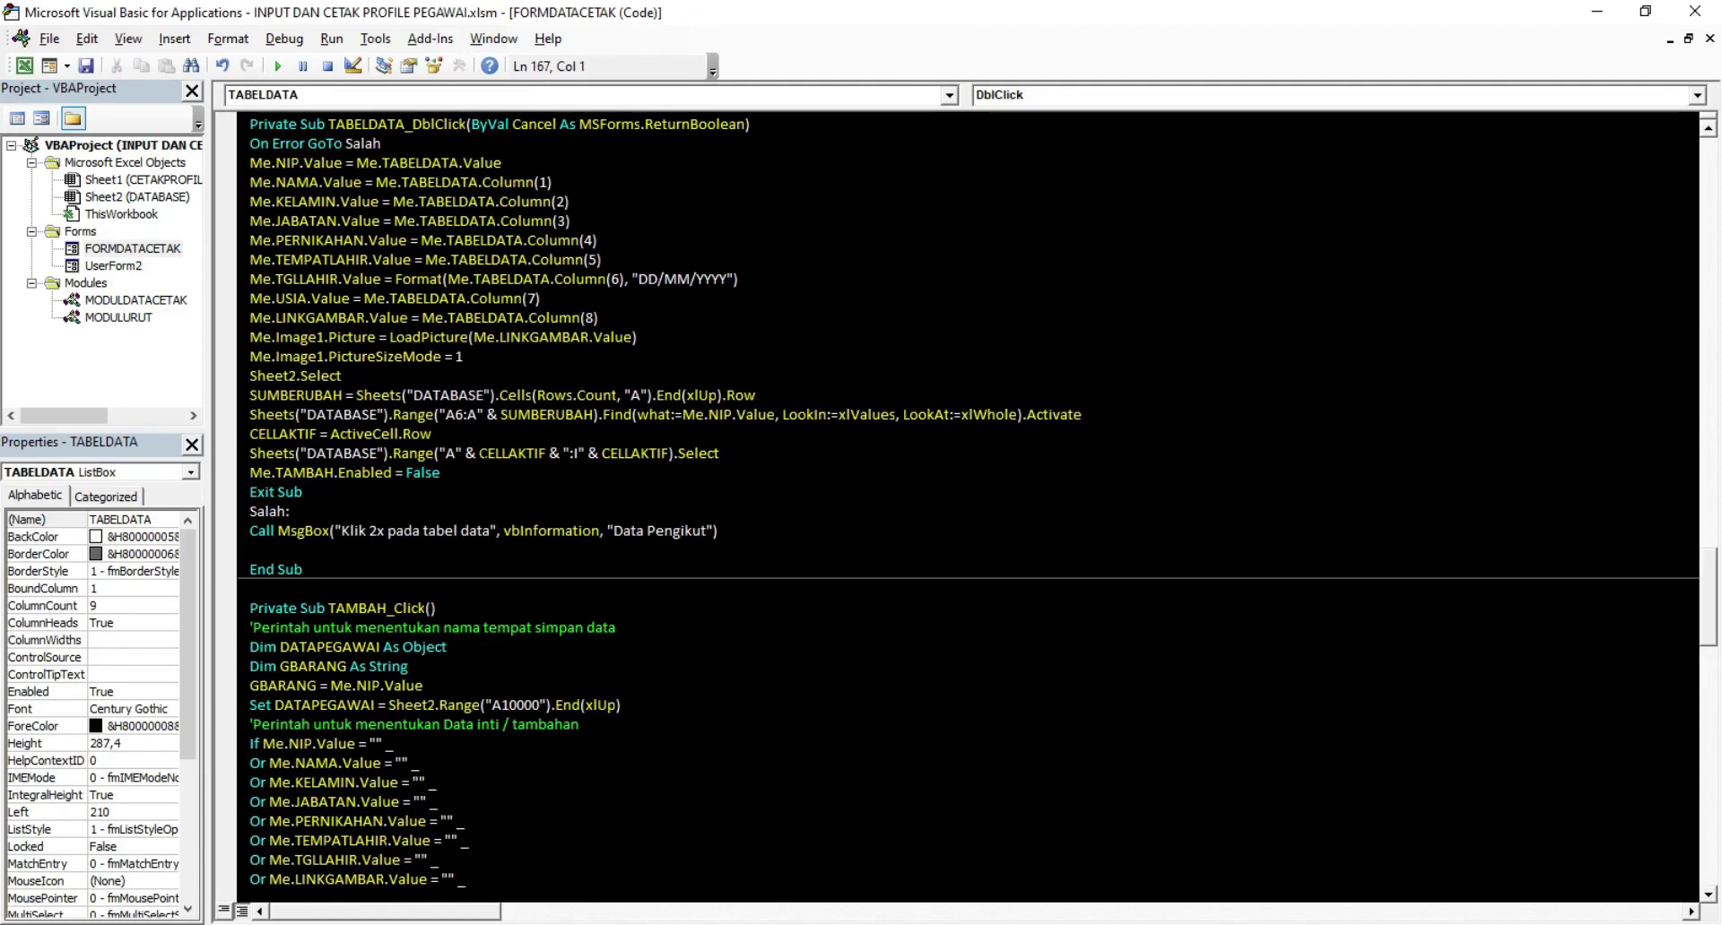
{"action": "left_click", "coordinate": [579, 453]}
{"action": "double_click", "coordinate": [448, 452]}
- Check the employee rows on Excel's DATABASE sheet, then reopen the FORMDATACETAK design
{"action": "left_click", "coordinate": [24, 65]}
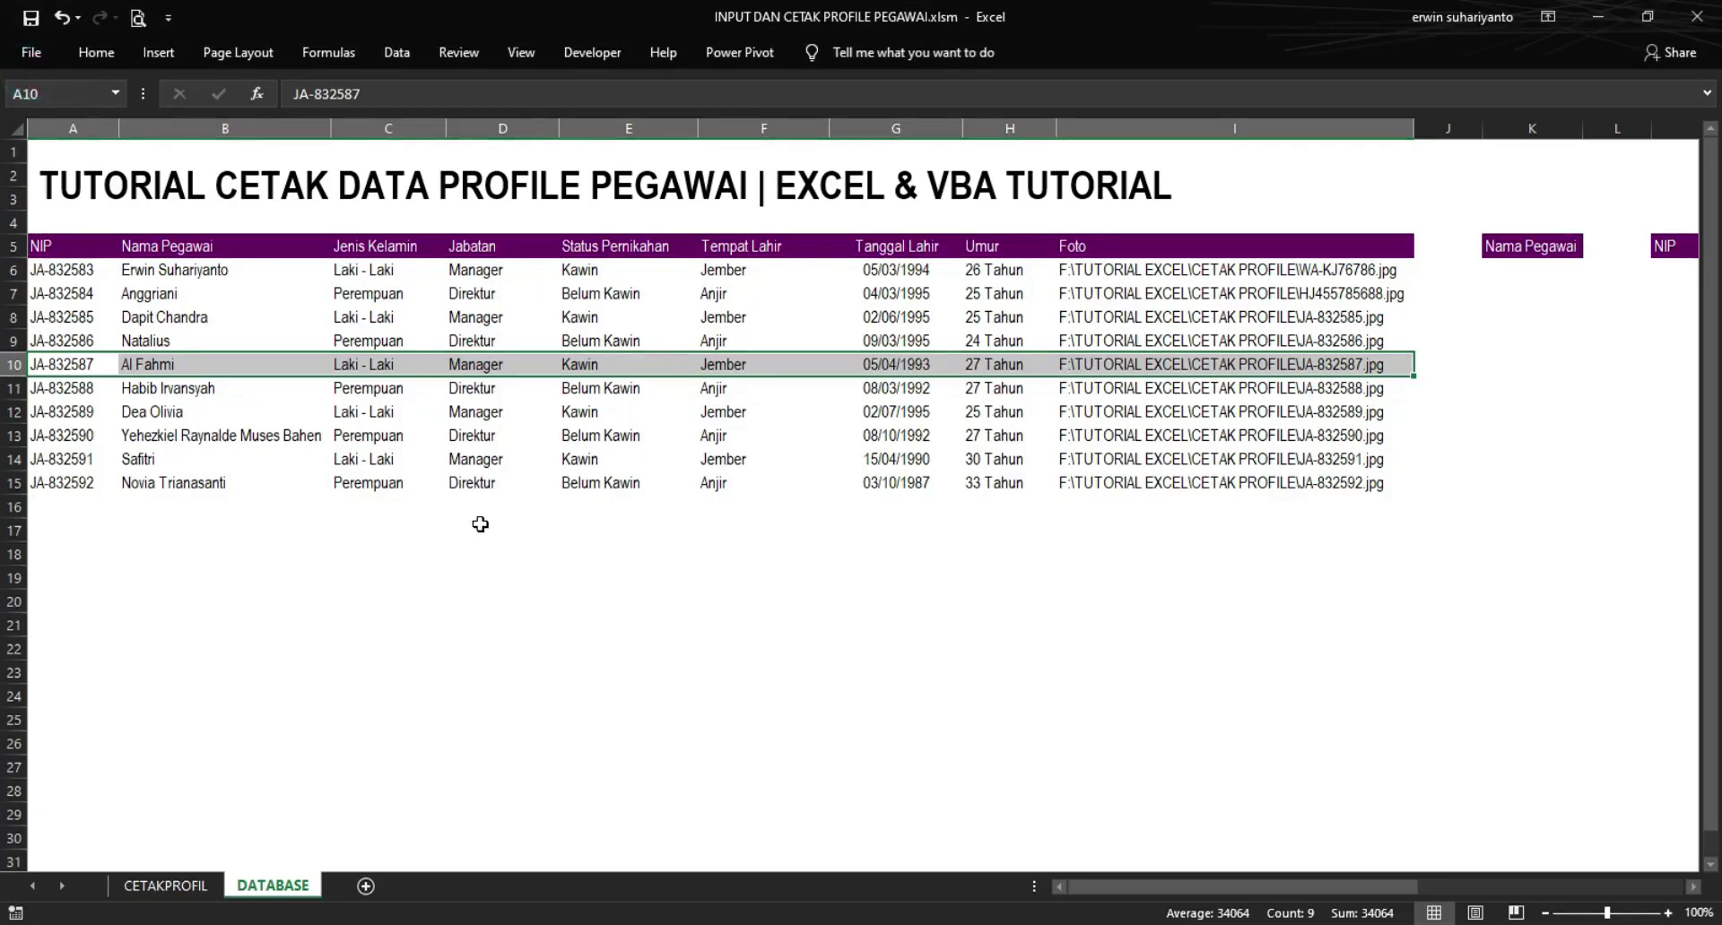
{"action": "left_click", "coordinate": [1031, 595]}
{"action": "mouse_move", "coordinate": [924, 923]}
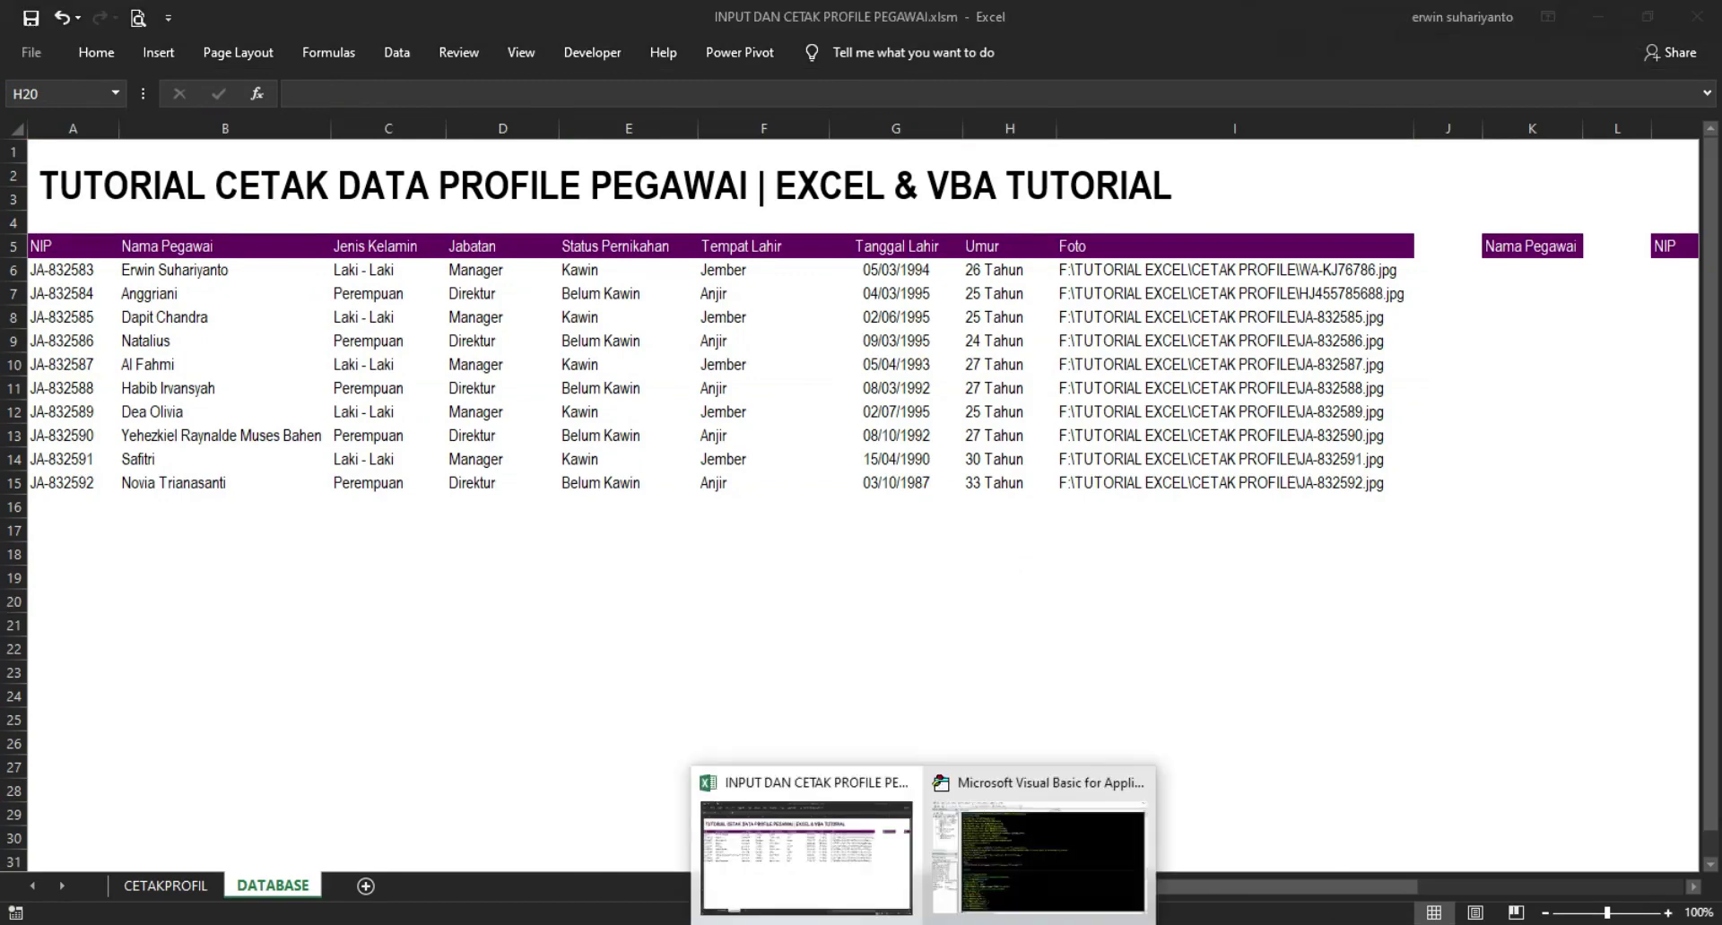
{"action": "left_click", "coordinate": [1013, 861]}
{"action": "double_click", "coordinate": [130, 251]}
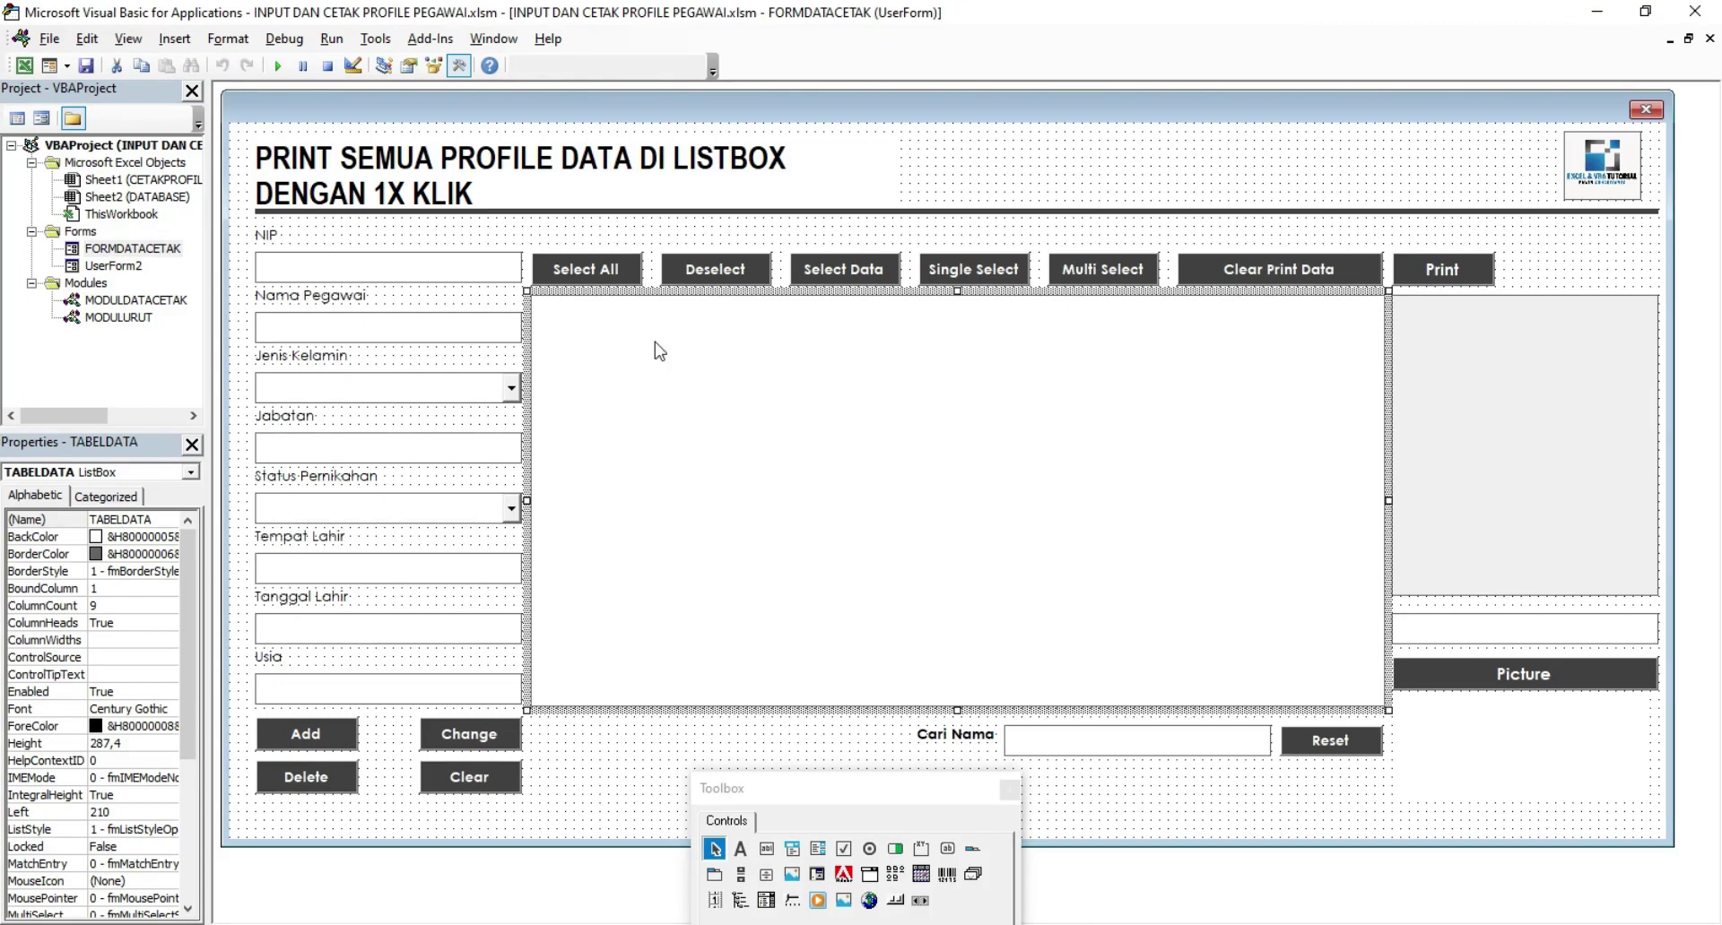
- Review the Select All button's SEMUA_Click loop over TABELDATA
{"action": "left_click", "coordinate": [654, 244]}
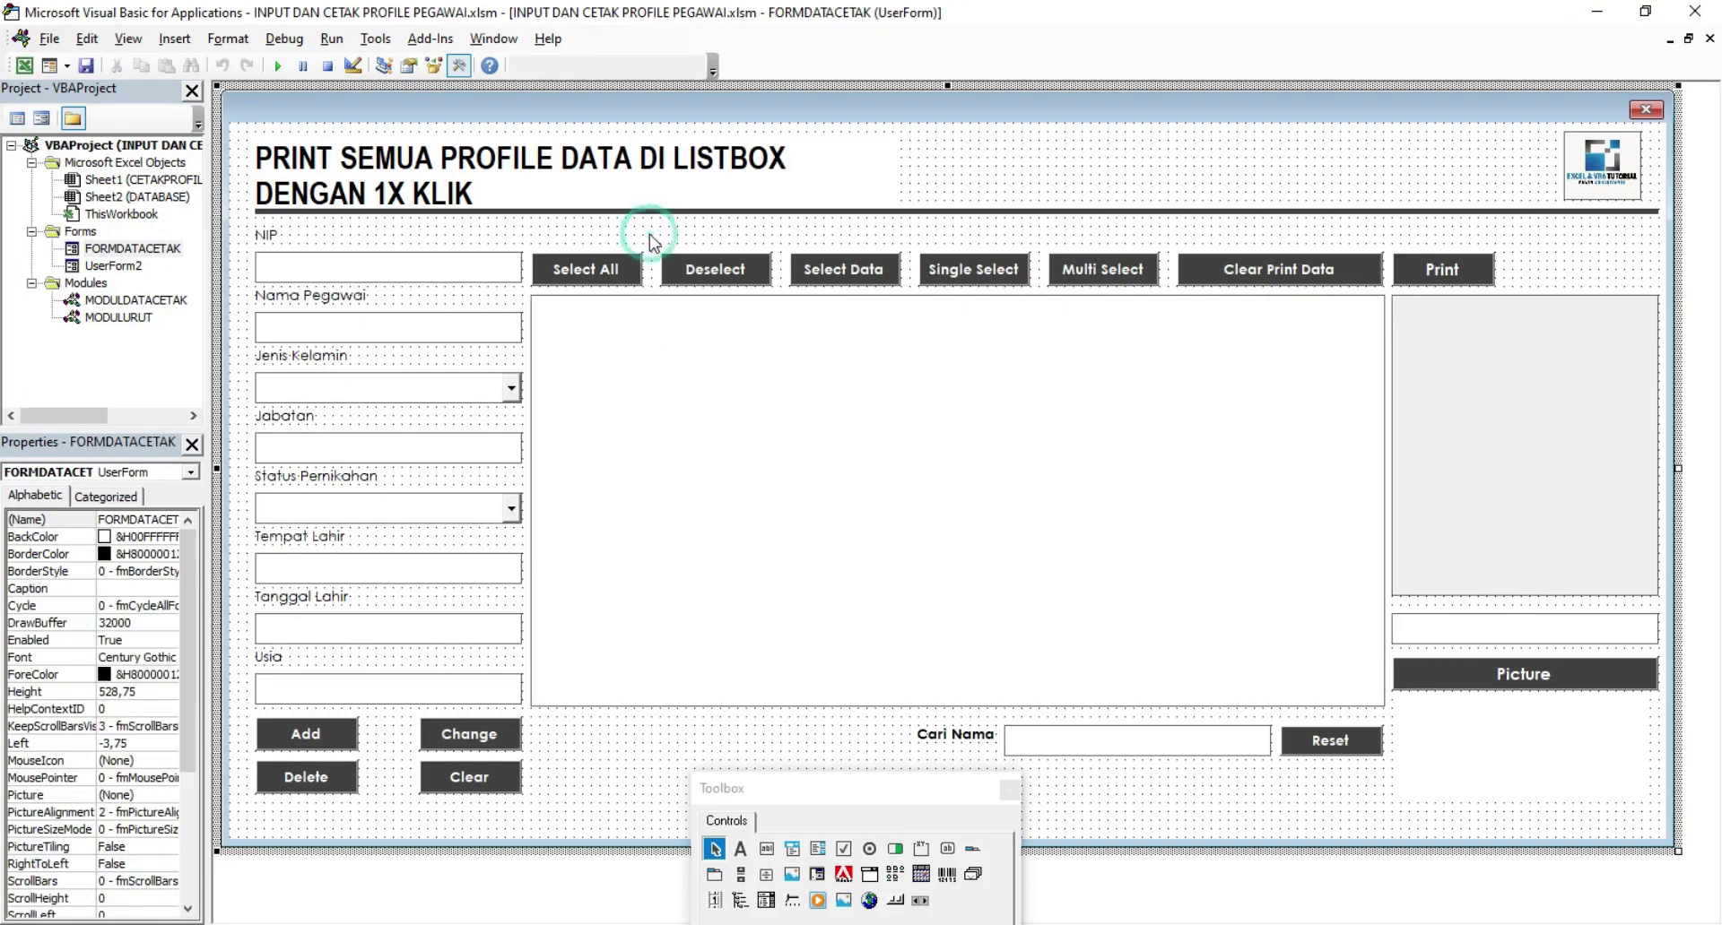
{"action": "double_click", "coordinate": [618, 276]}
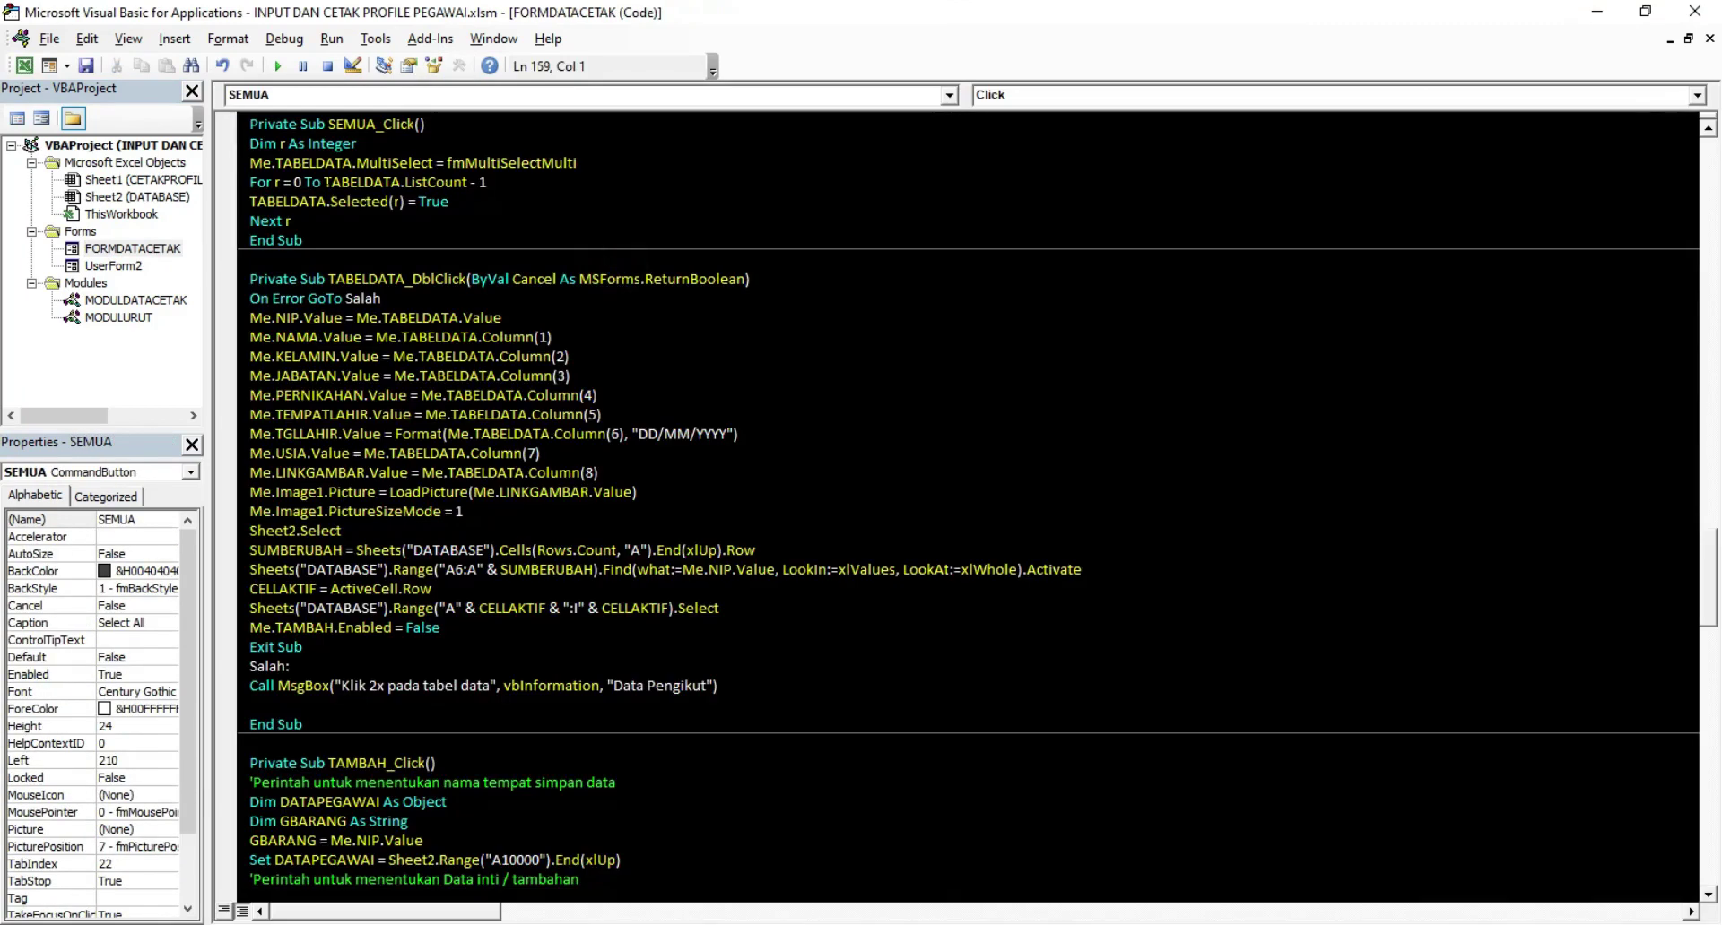
{"action": "left_click_drag", "start_coordinate": [250, 144], "coordinate": [283, 237]}
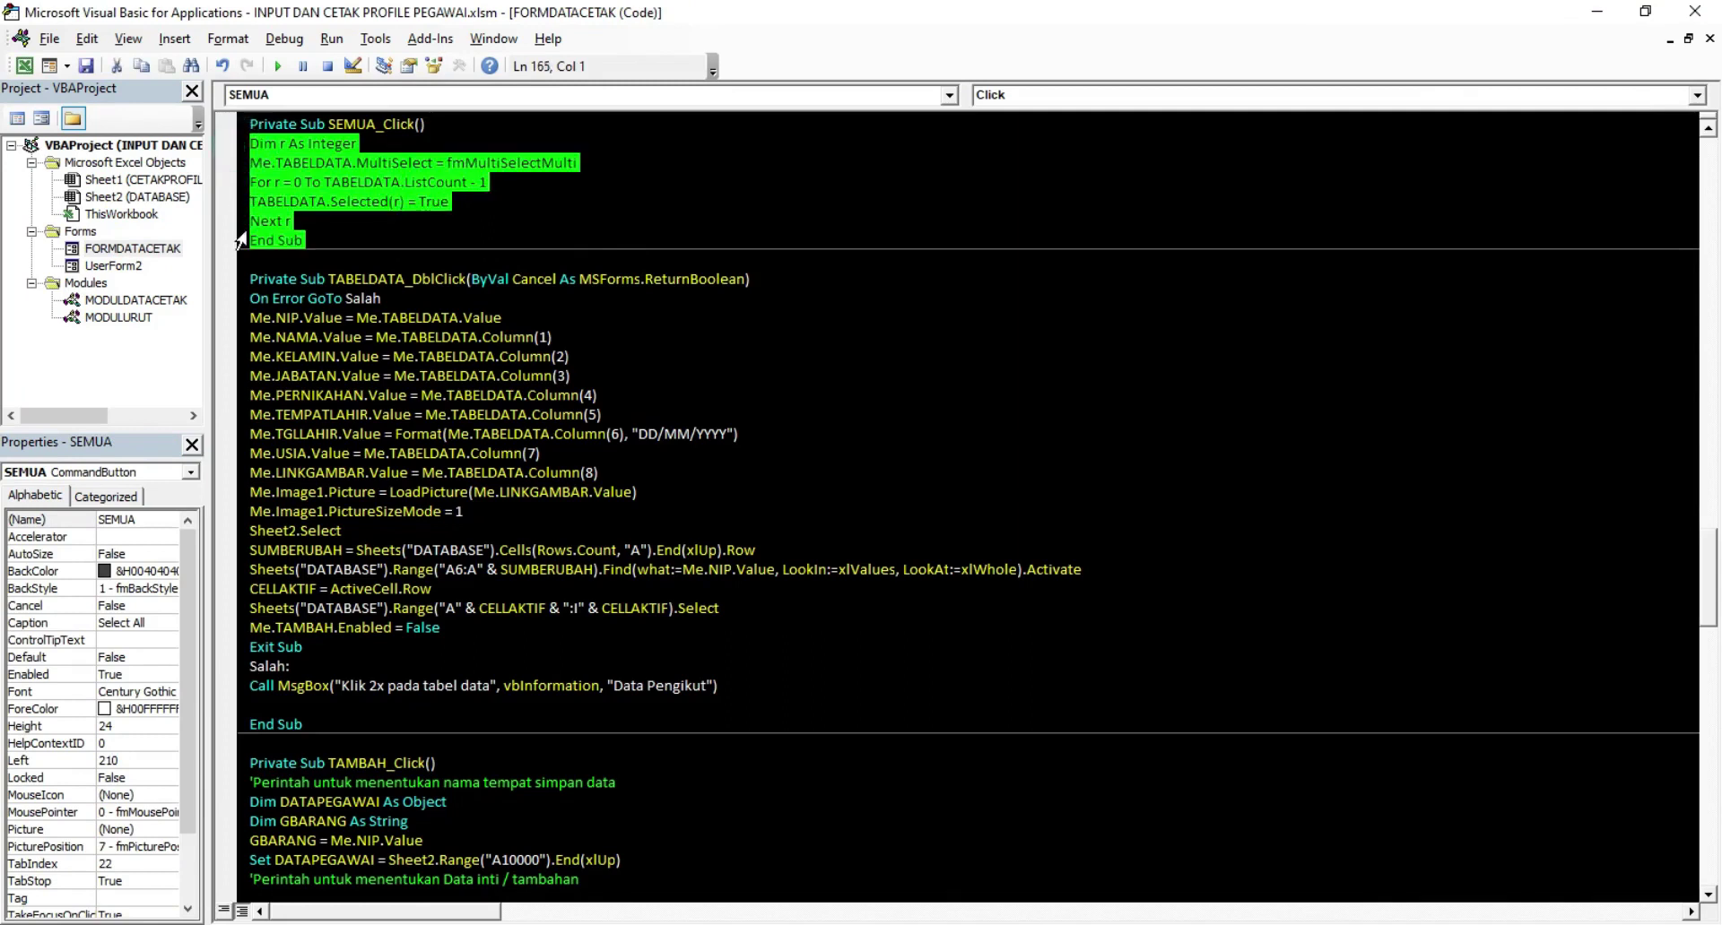
{"action": "left_click", "coordinate": [285, 221]}
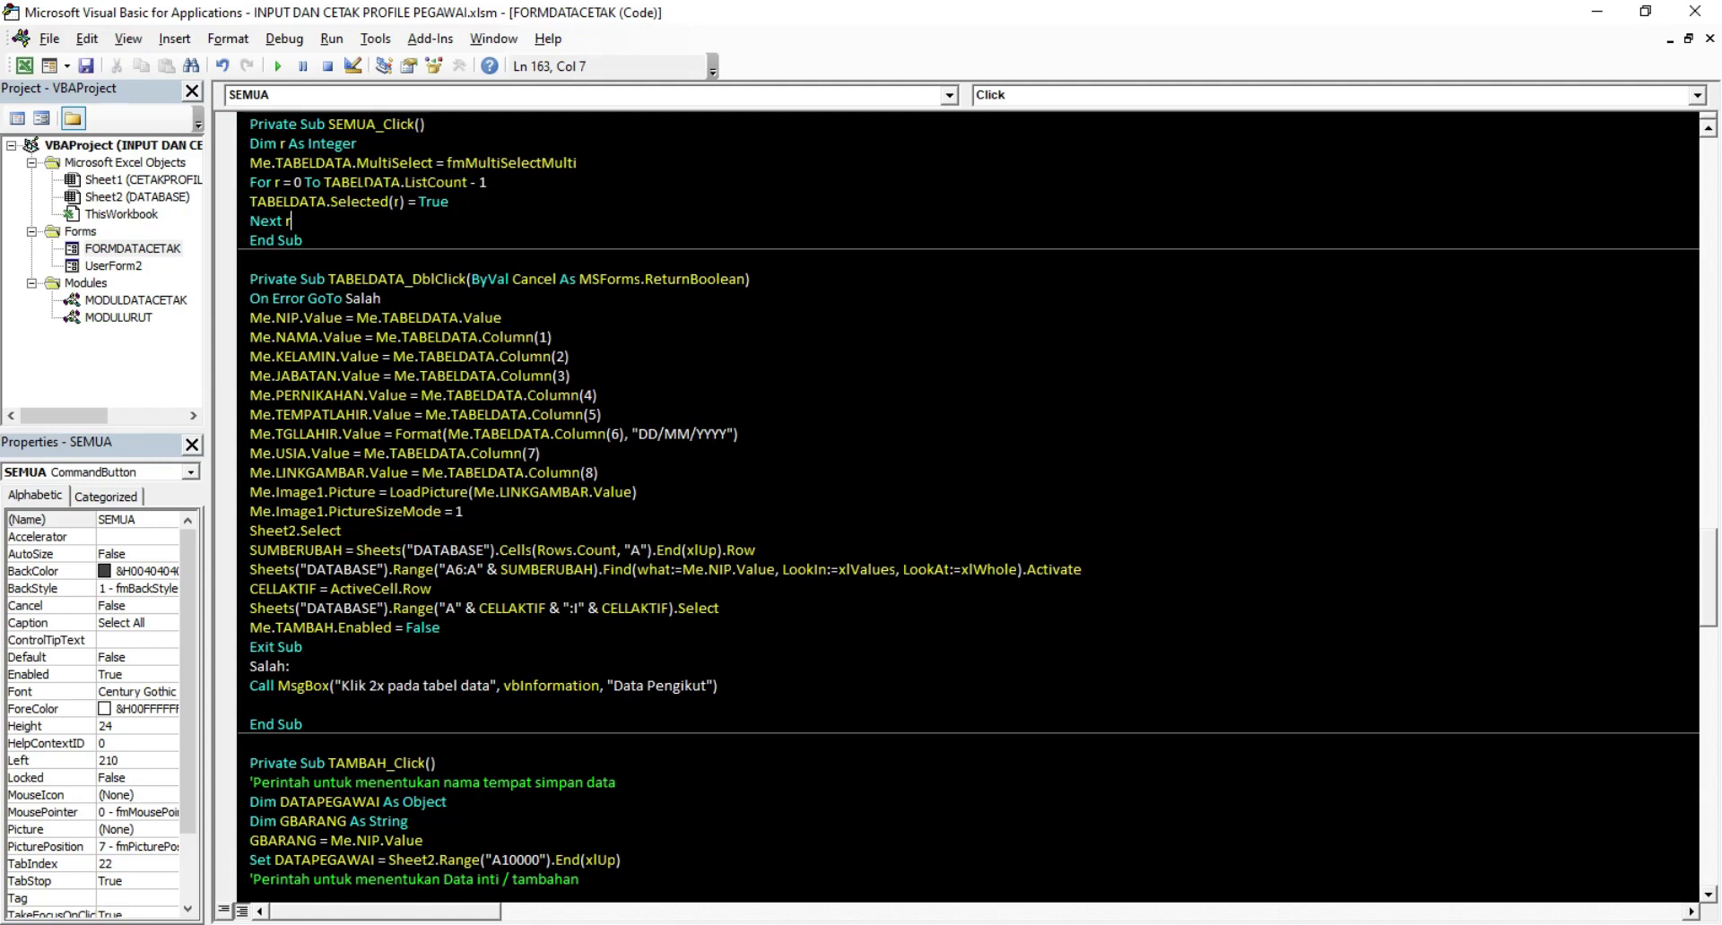
{"action": "double_click", "coordinate": [360, 182]}
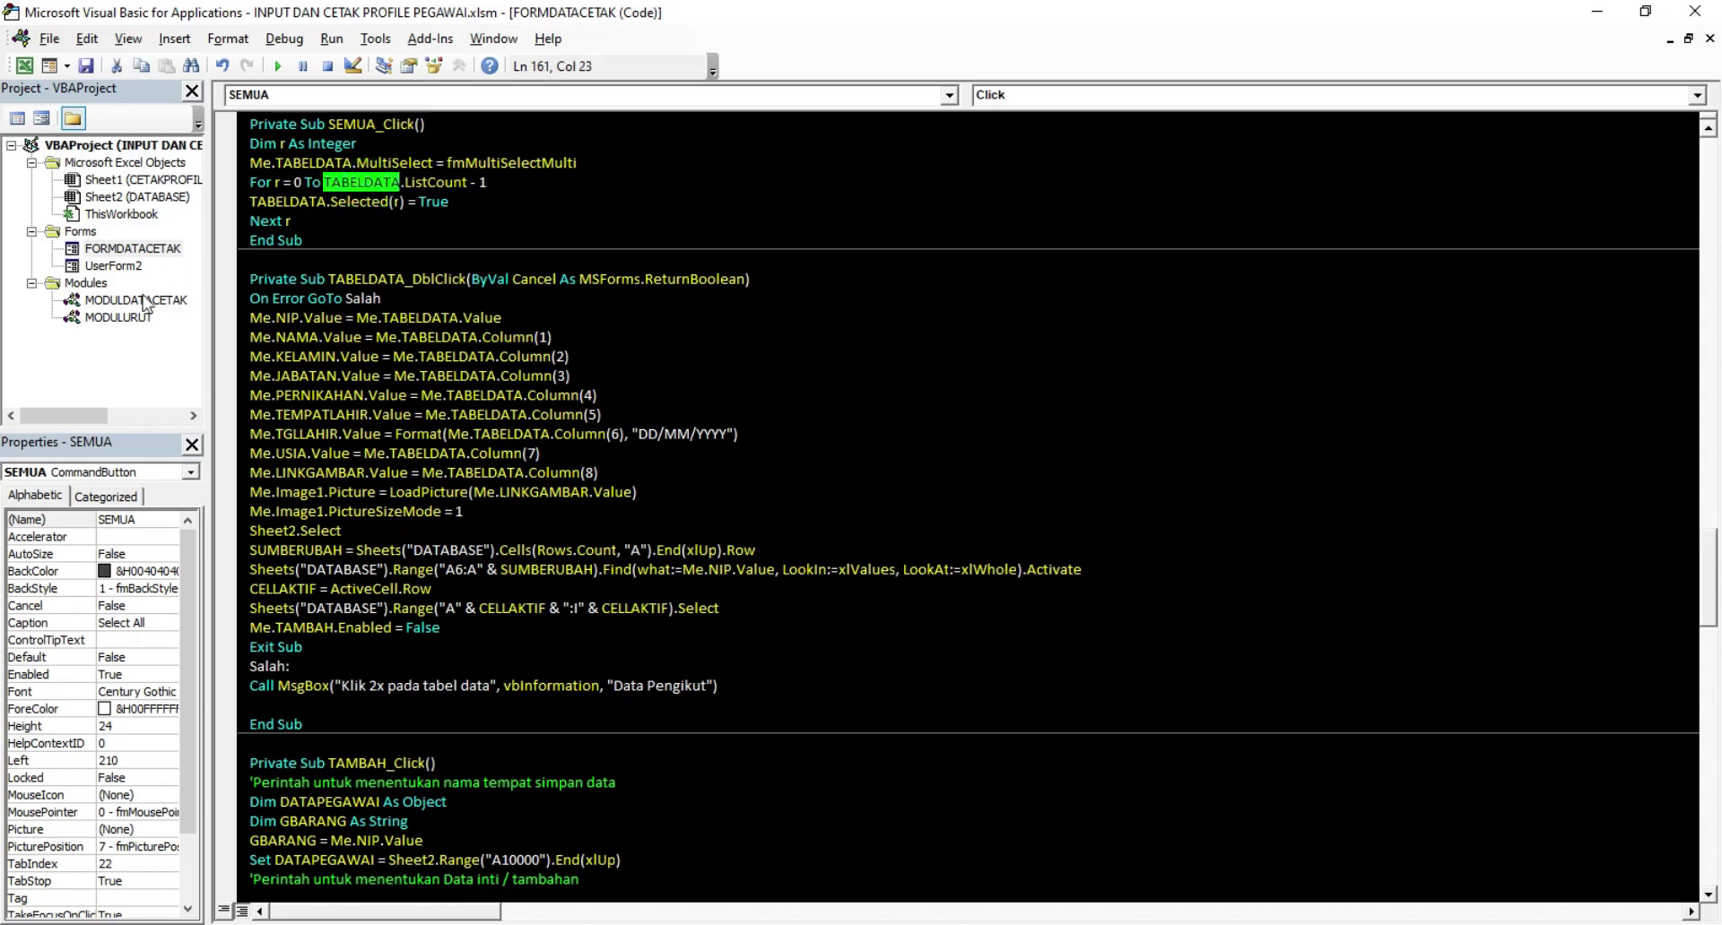
- Revisit SEMUA_Click, then open the Deselect button's RESET_Click routine
{"action": "double_click", "coordinate": [134, 251]}
{"action": "left_click", "coordinate": [771, 422]}
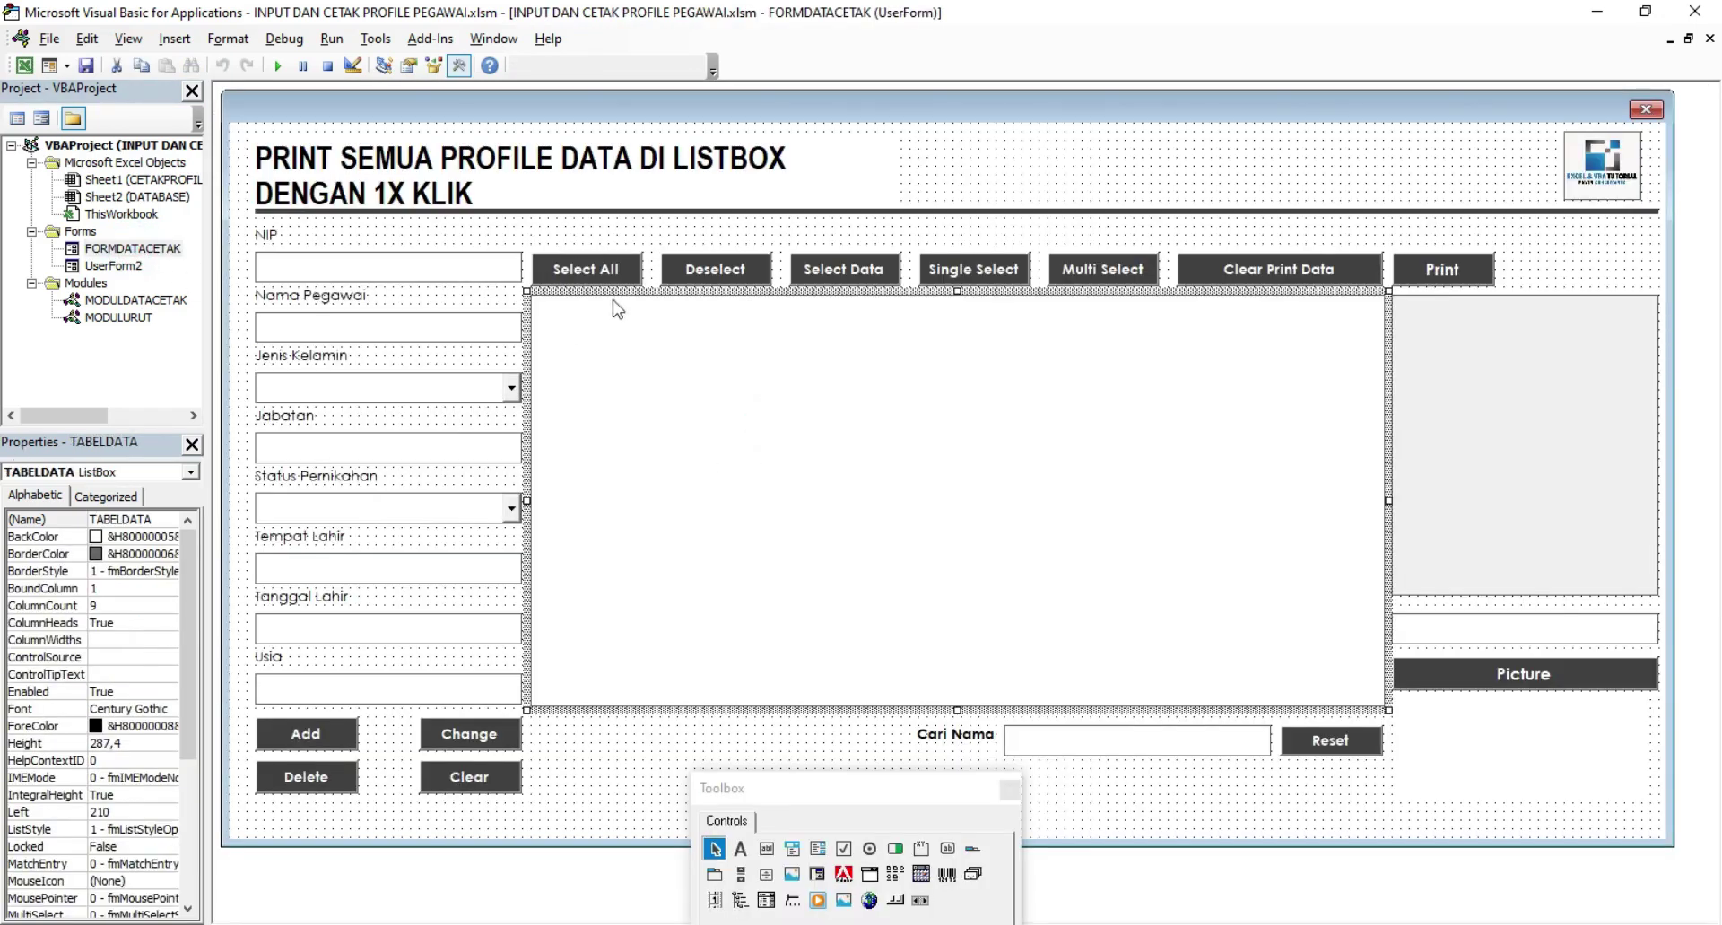
{"action": "left_click", "coordinate": [614, 265]}
{"action": "double_click", "coordinate": [613, 265]}
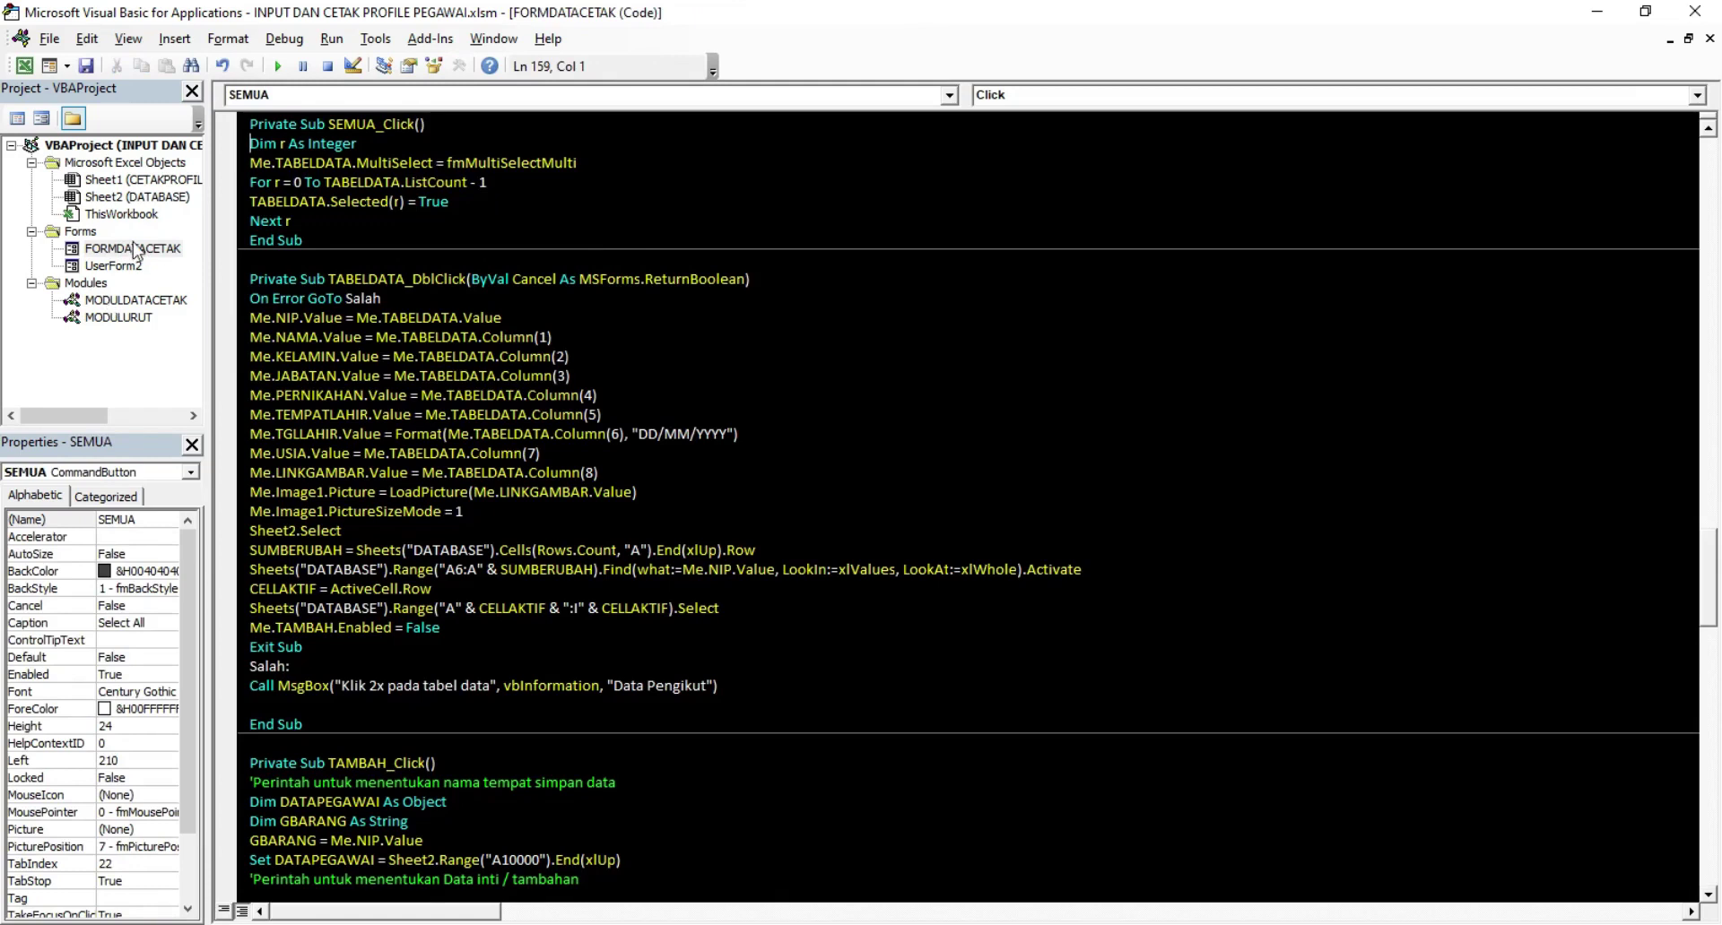
{"action": "double_click", "coordinate": [134, 249]}
{"action": "double_click", "coordinate": [722, 269]}
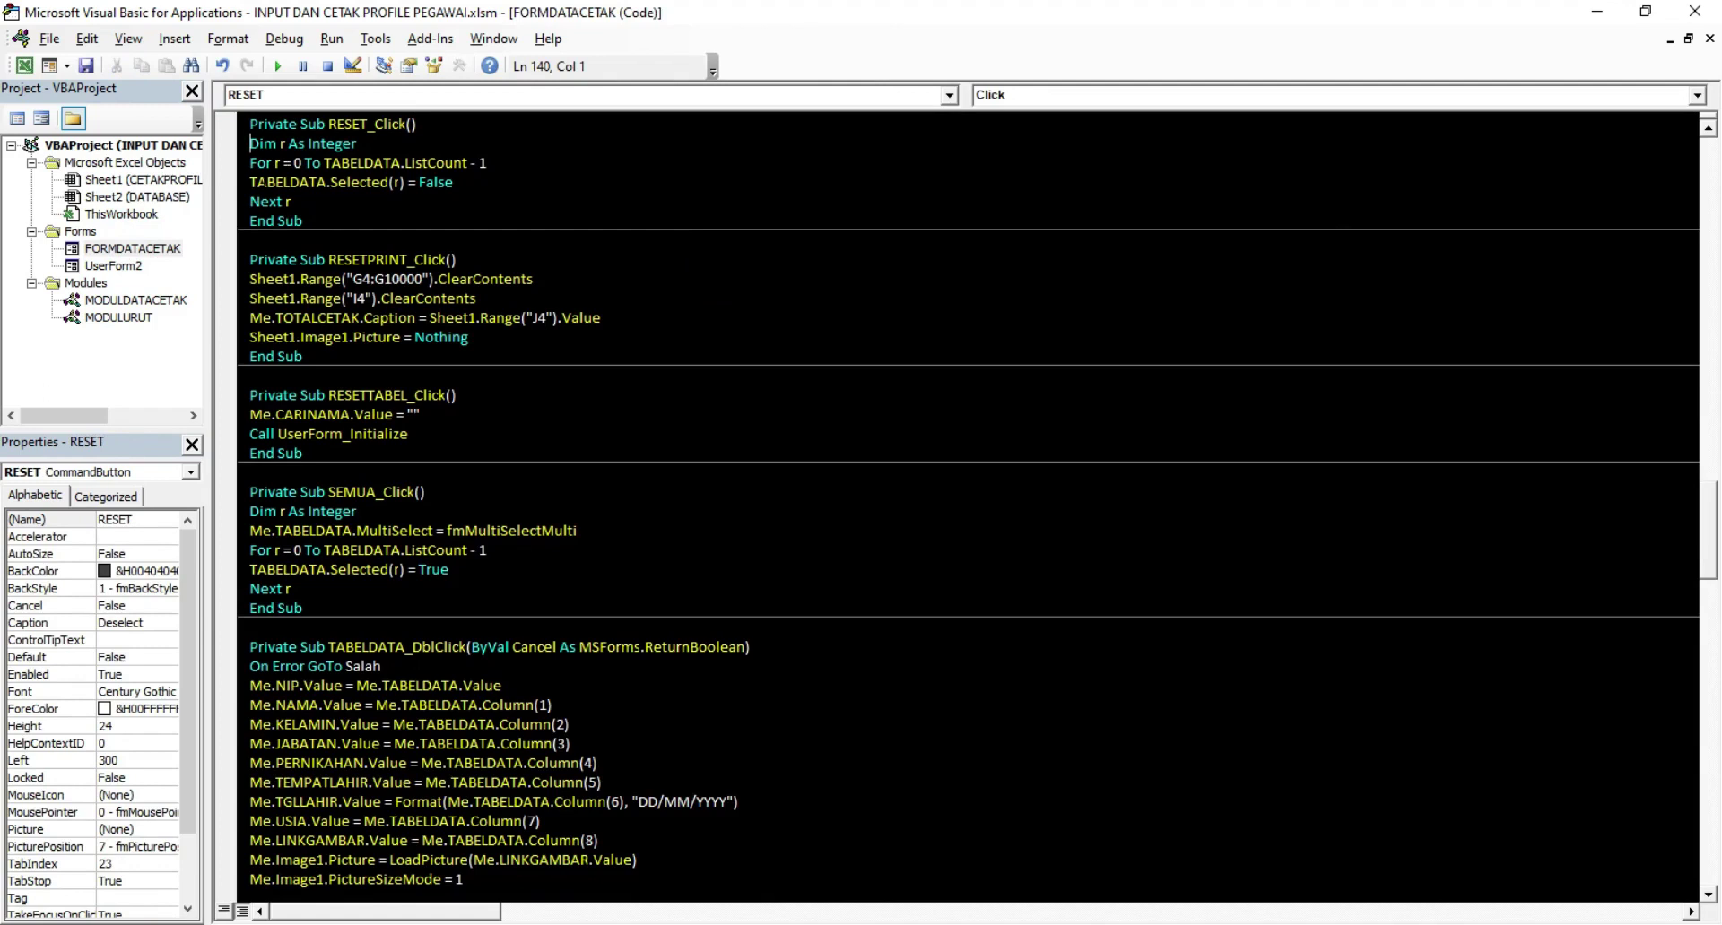
{"action": "key", "text": "shift+Down"}
{"action": "key", "text": "shift+Down"}
{"action": "key", "text": "shift+Down"}
{"action": "key", "text": "shift+Down"}
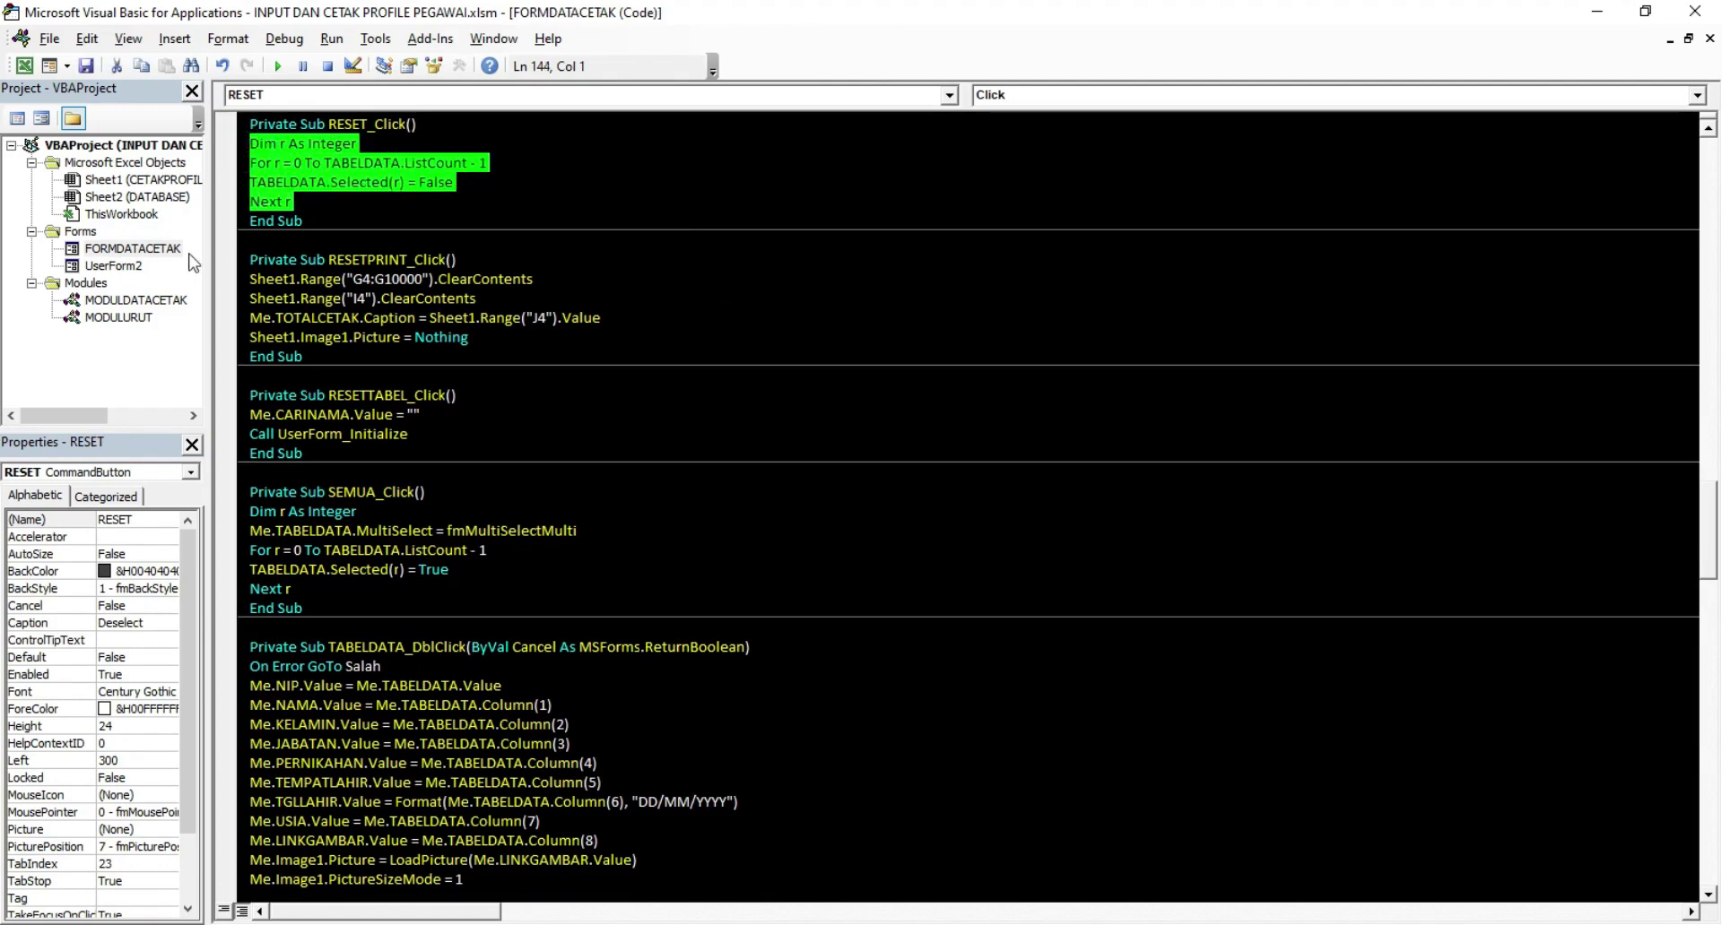
- Compare SEMUA_Click with RESET_Click, highlighting False in the Selected(r) line
{"action": "double_click", "coordinate": [165, 253]}
{"action": "double_click", "coordinate": [610, 265]}
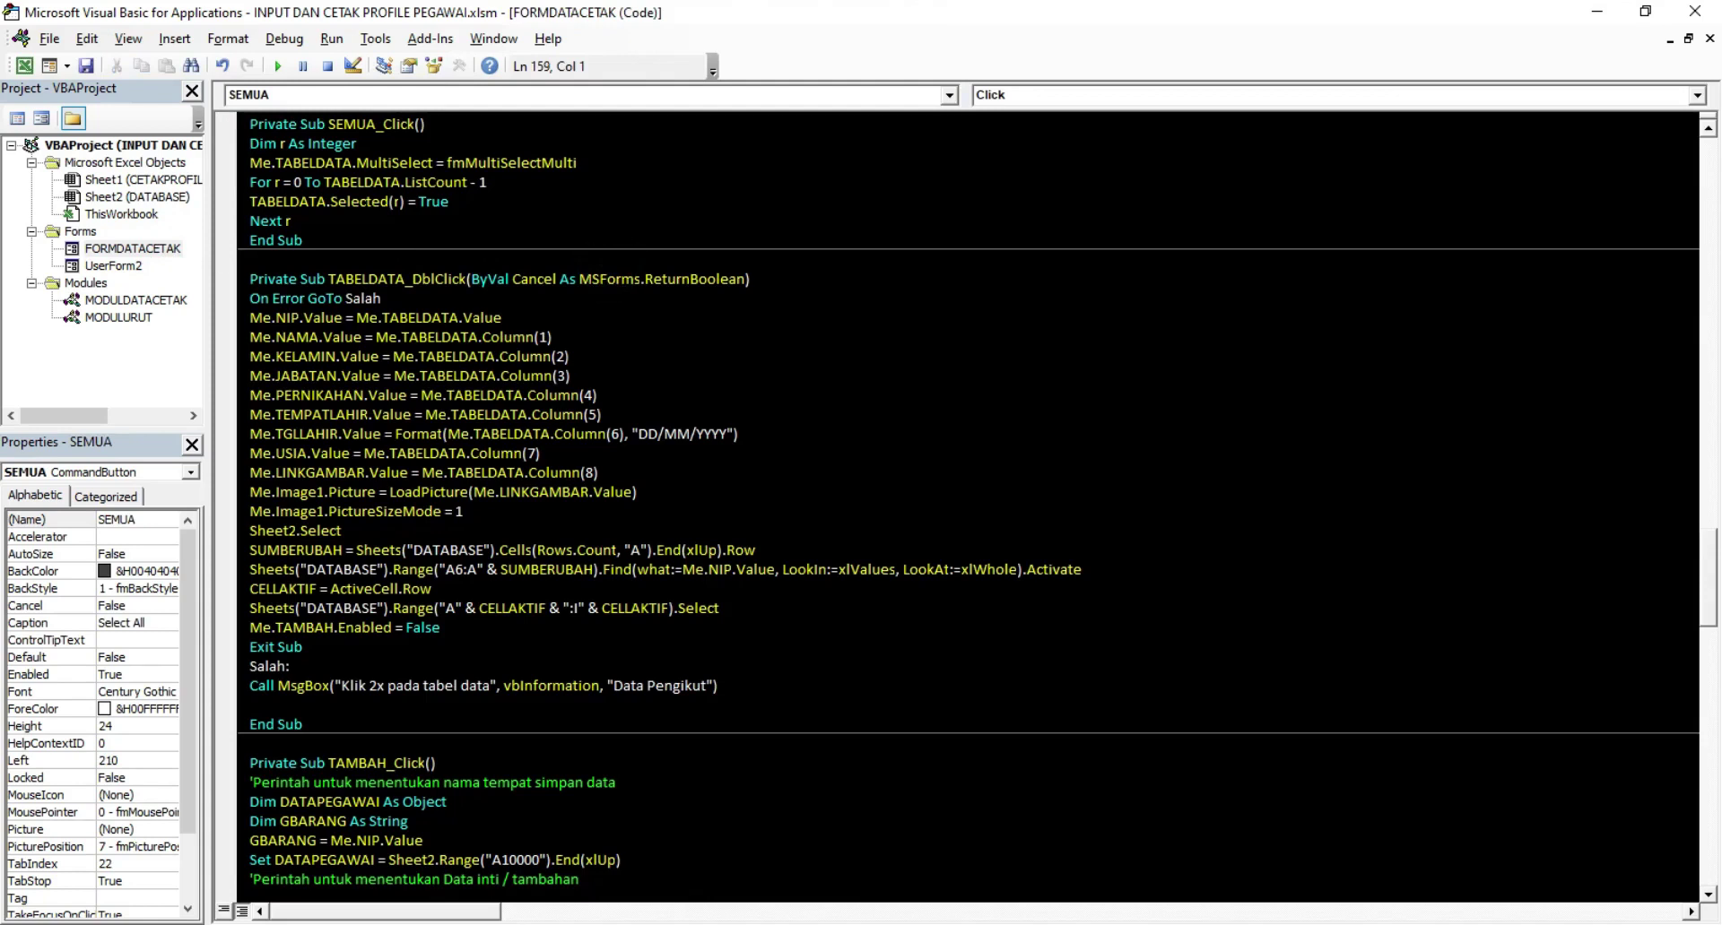
{"action": "double_click", "coordinate": [168, 253]}
{"action": "double_click", "coordinate": [696, 271]}
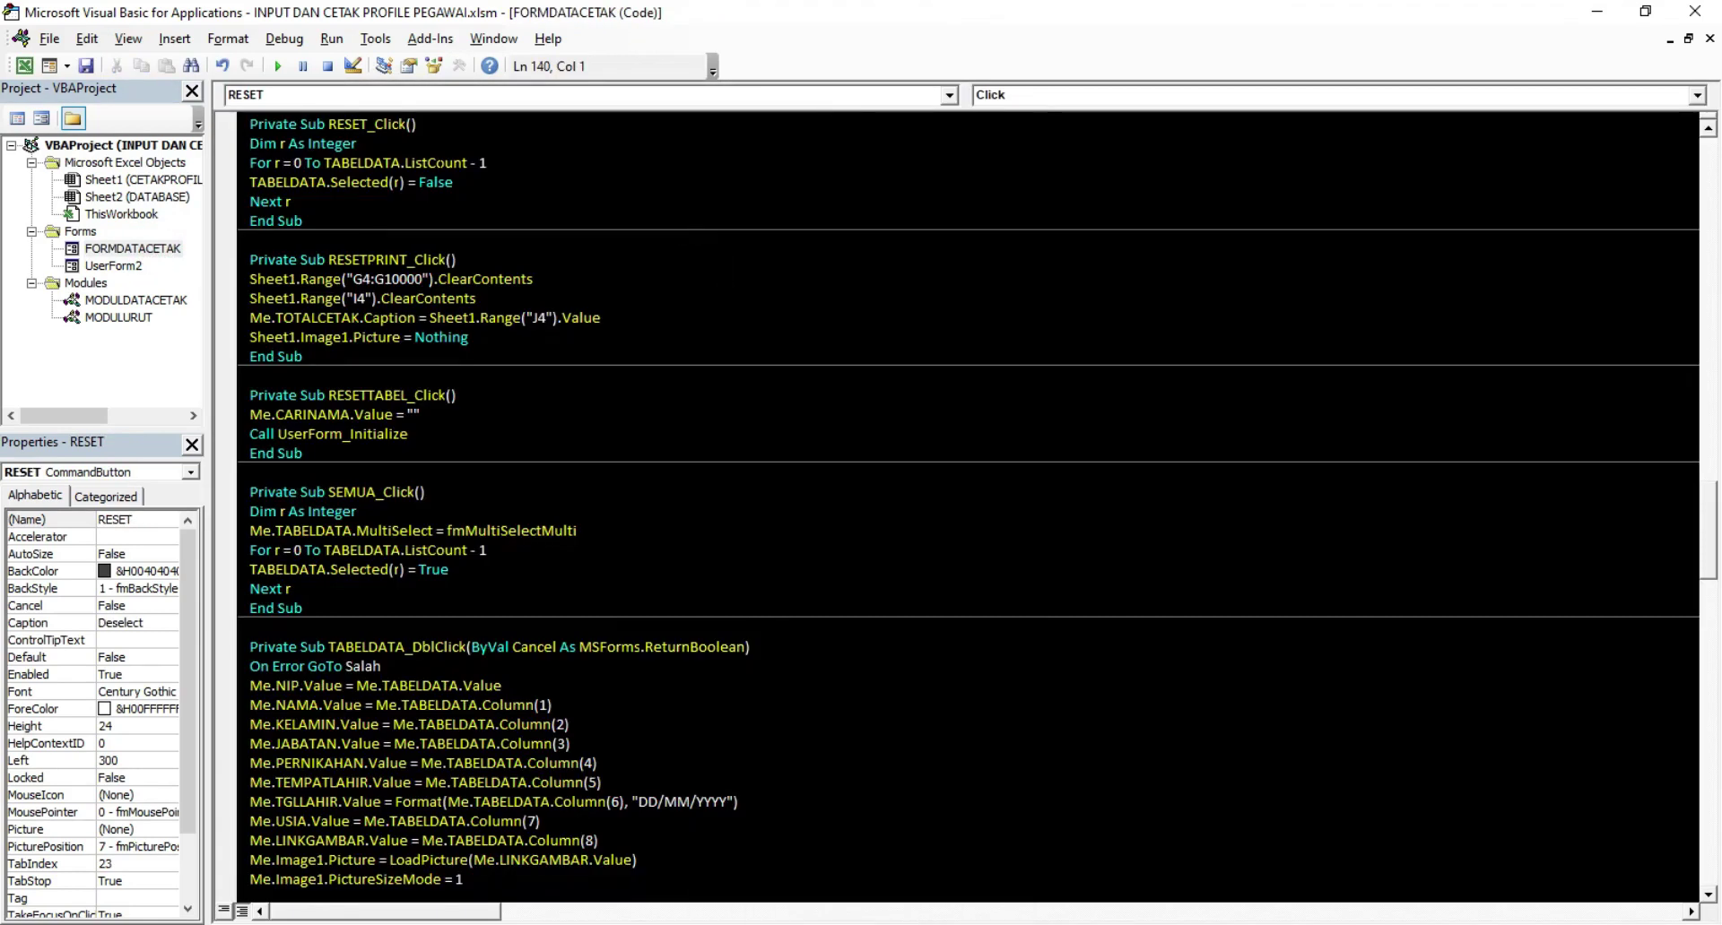
{"action": "double_click", "coordinate": [435, 182]}
- Uncomment On Error GoTo Salah in PilihData_Click and inspect its TABELDATA loop and Sheet1 target
{"action": "double_click", "coordinate": [161, 250]}
{"action": "double_click", "coordinate": [858, 271]}
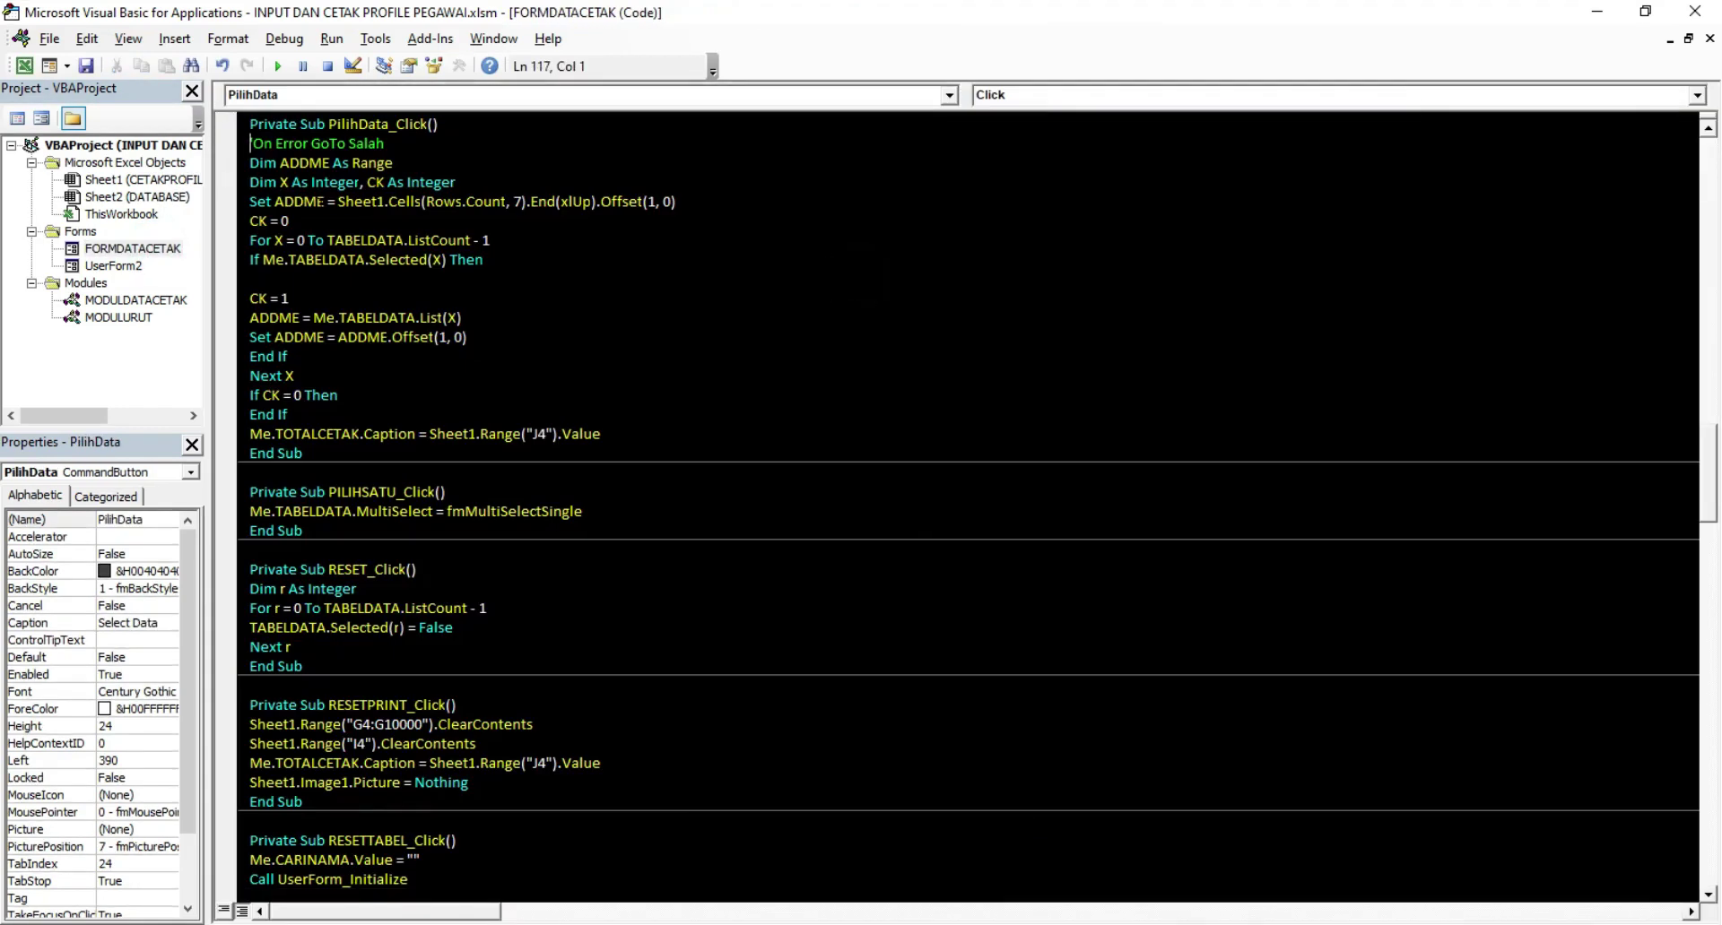
{"action": "type", "text": "'"}
{"action": "key", "text": "Delete"}
{"action": "left_click", "coordinate": [340, 221]}
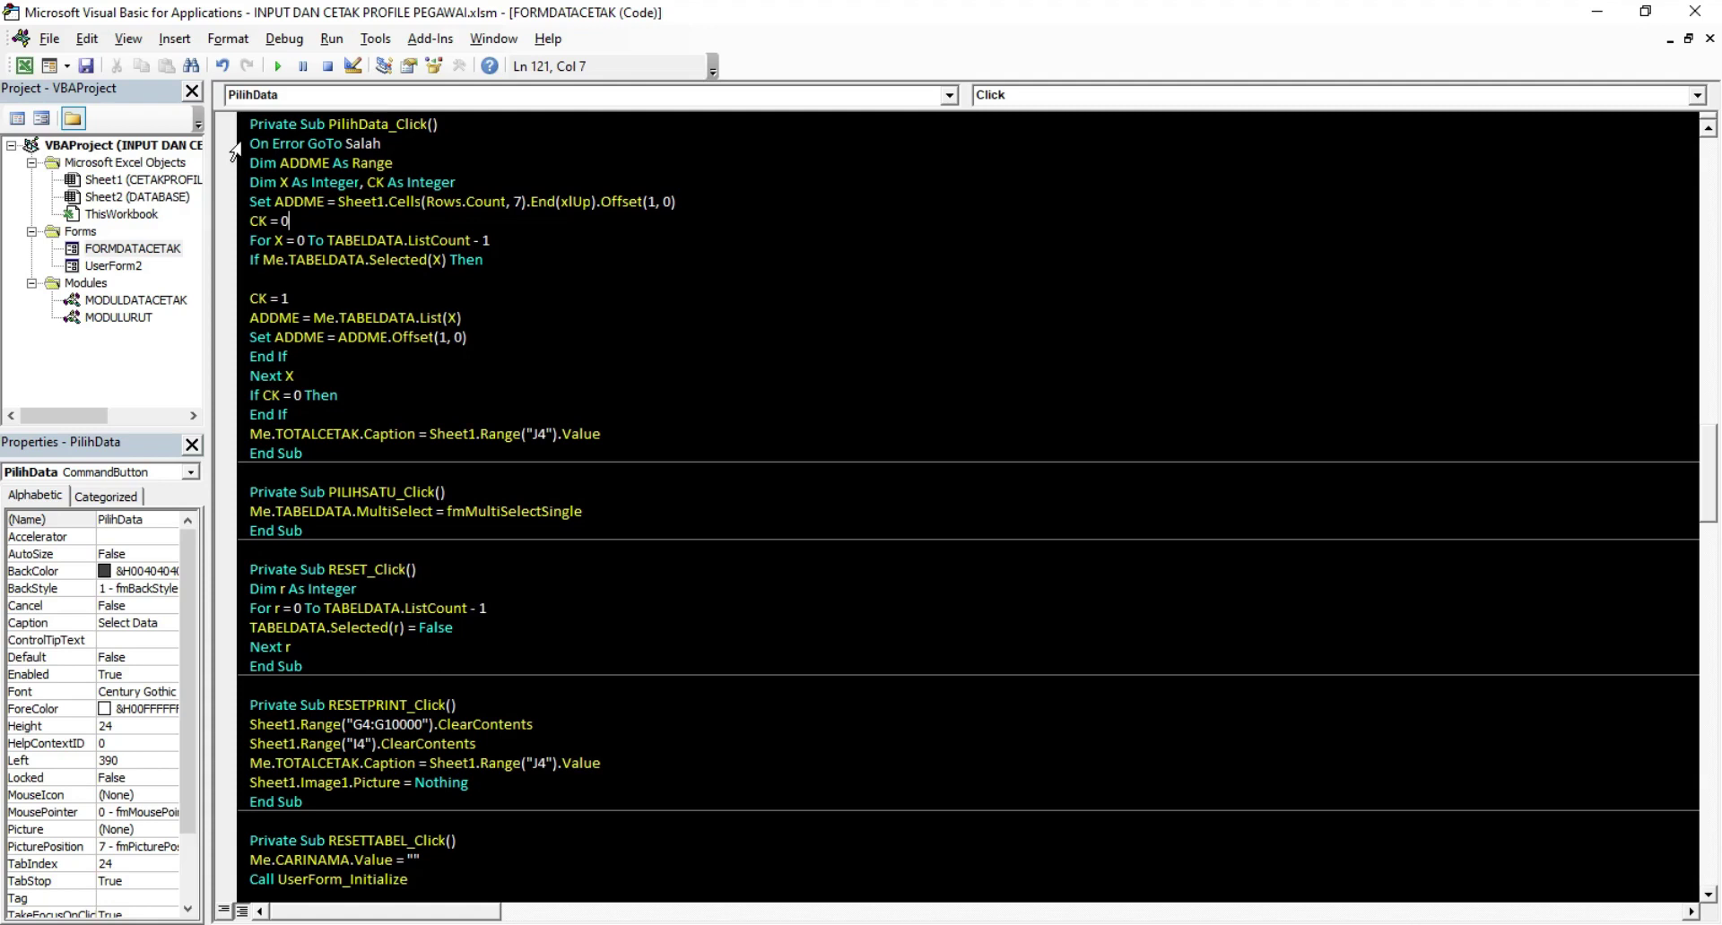
{"action": "double_click", "coordinate": [376, 240]}
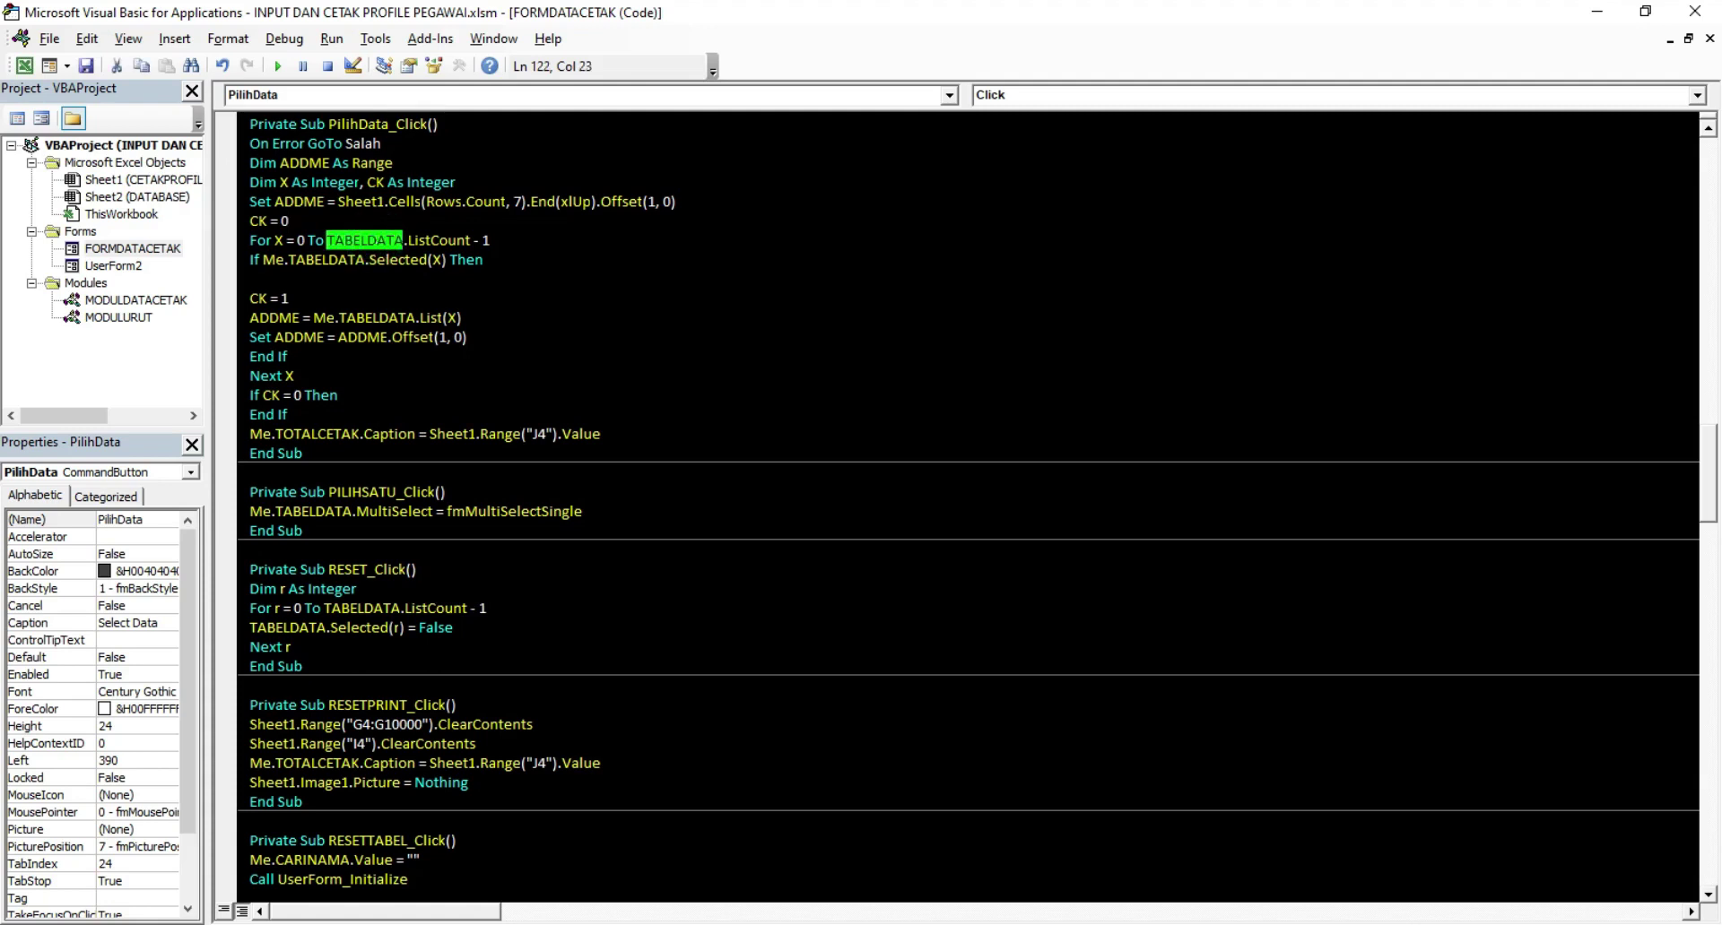
{"action": "left_click", "coordinate": [377, 201]}
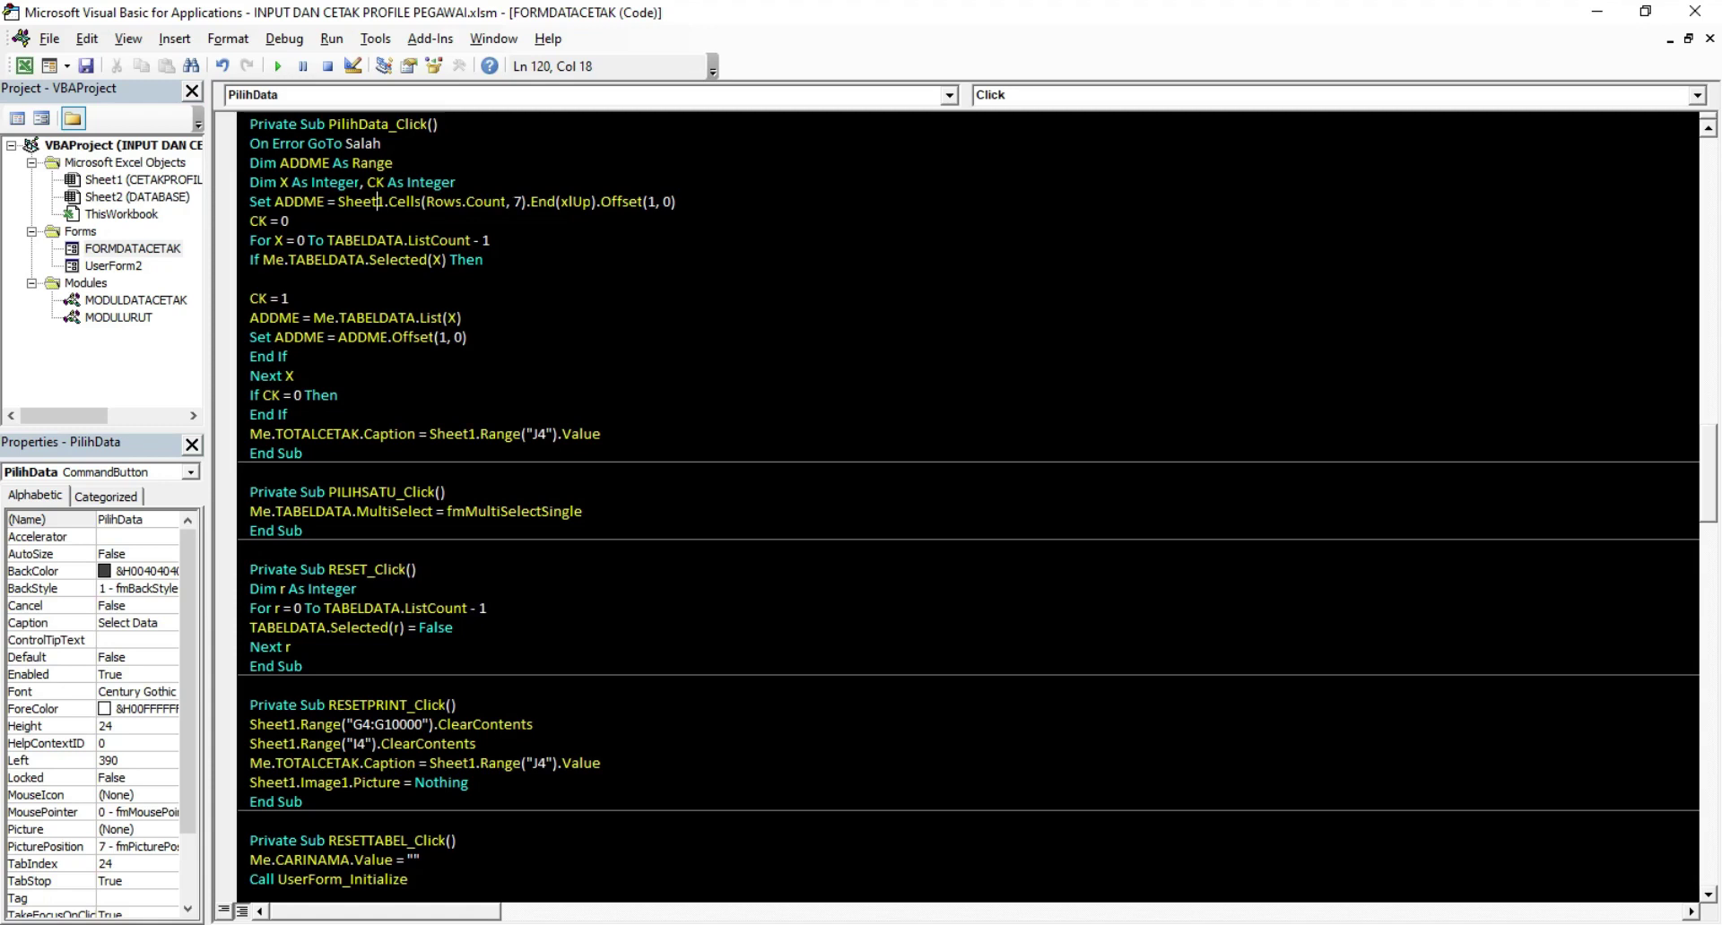
- Check the Data Cetak cells in column G of the CETAKPROFIL sheet, then return to VBA
{"action": "left_click", "coordinate": [24, 66]}
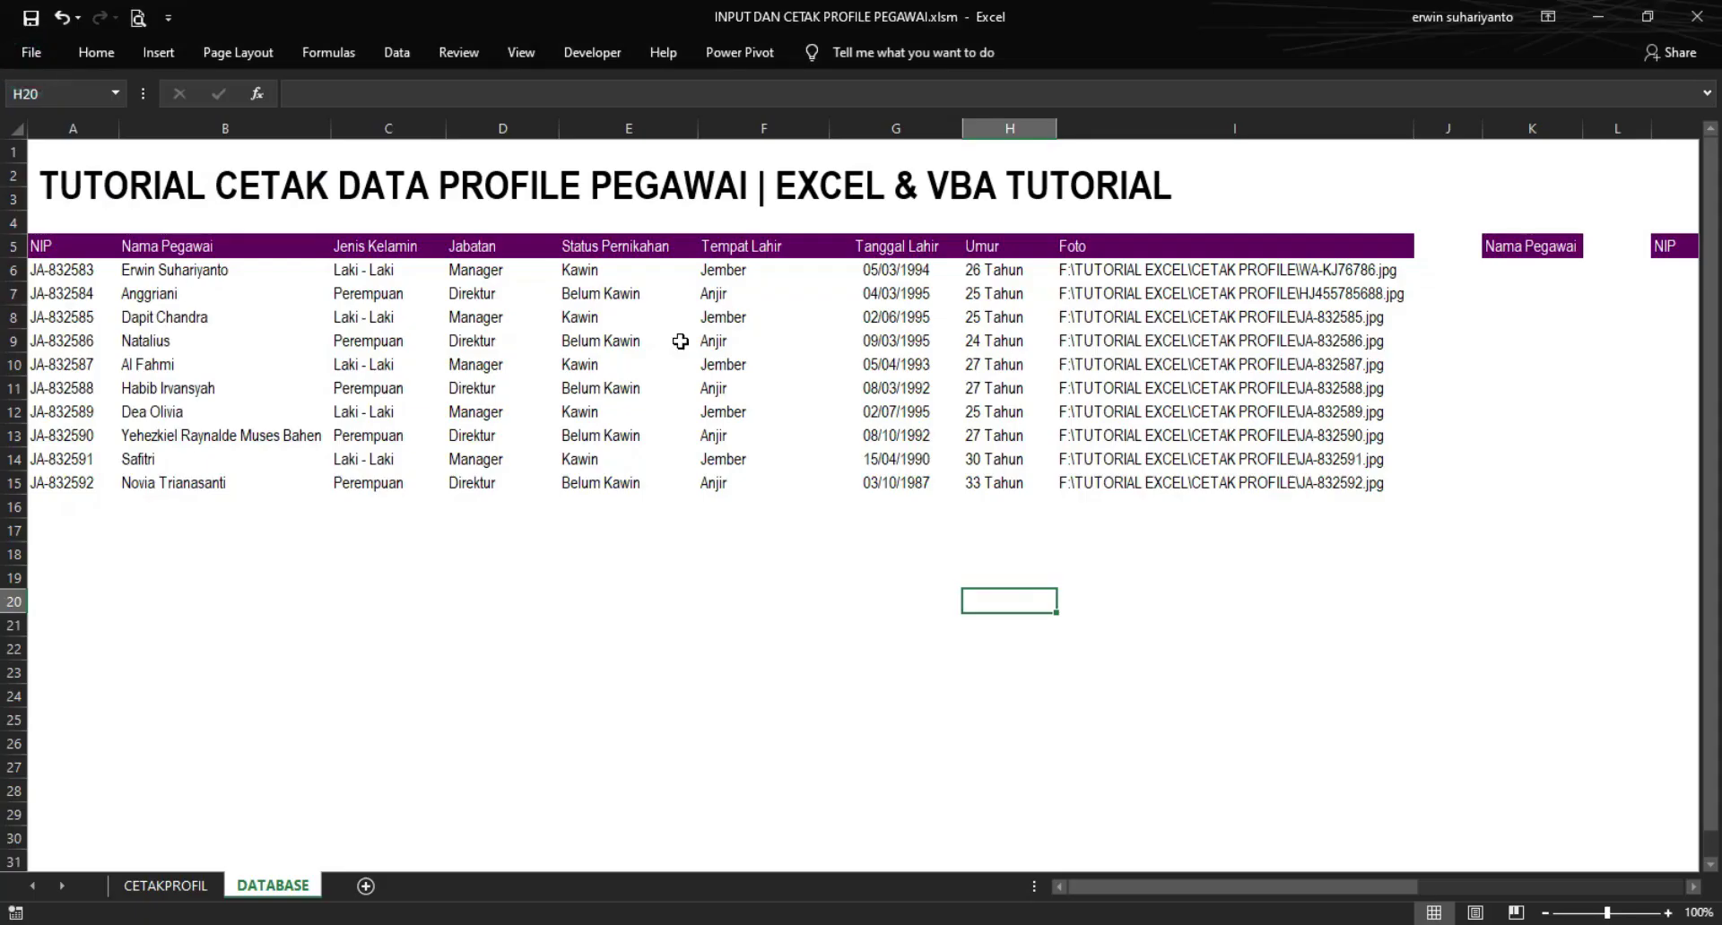
{"action": "left_click", "coordinate": [166, 886]}
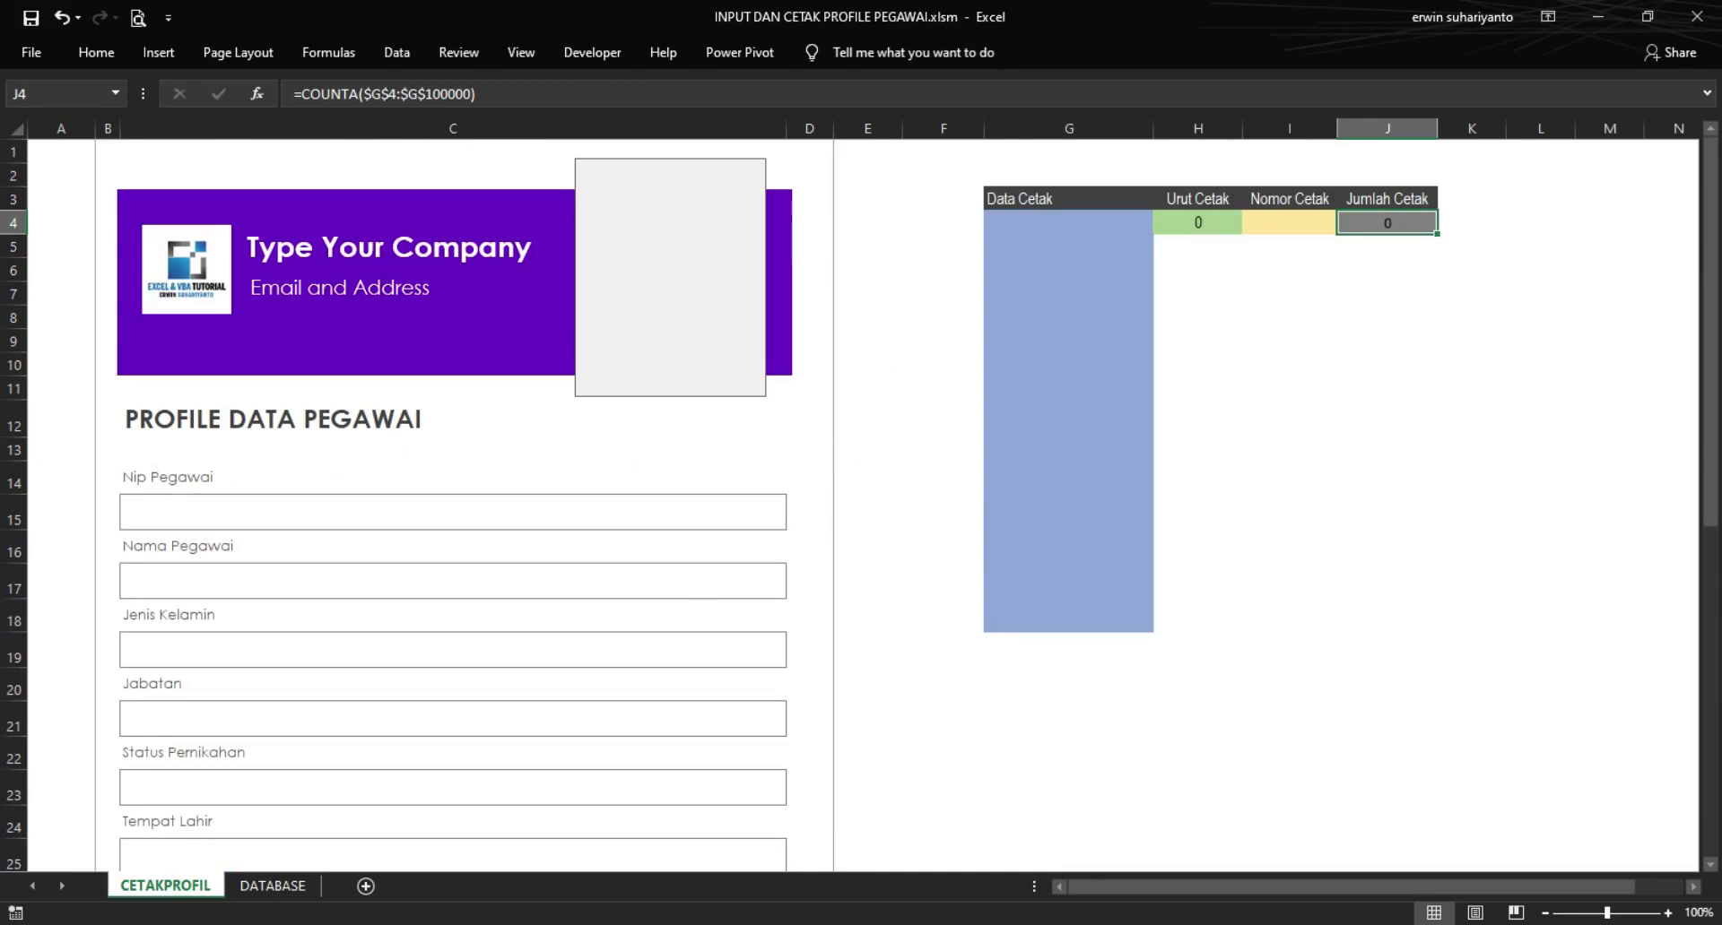
{"action": "mouse_move", "coordinate": [924, 916]}
{"action": "left_click", "coordinate": [1031, 860]}
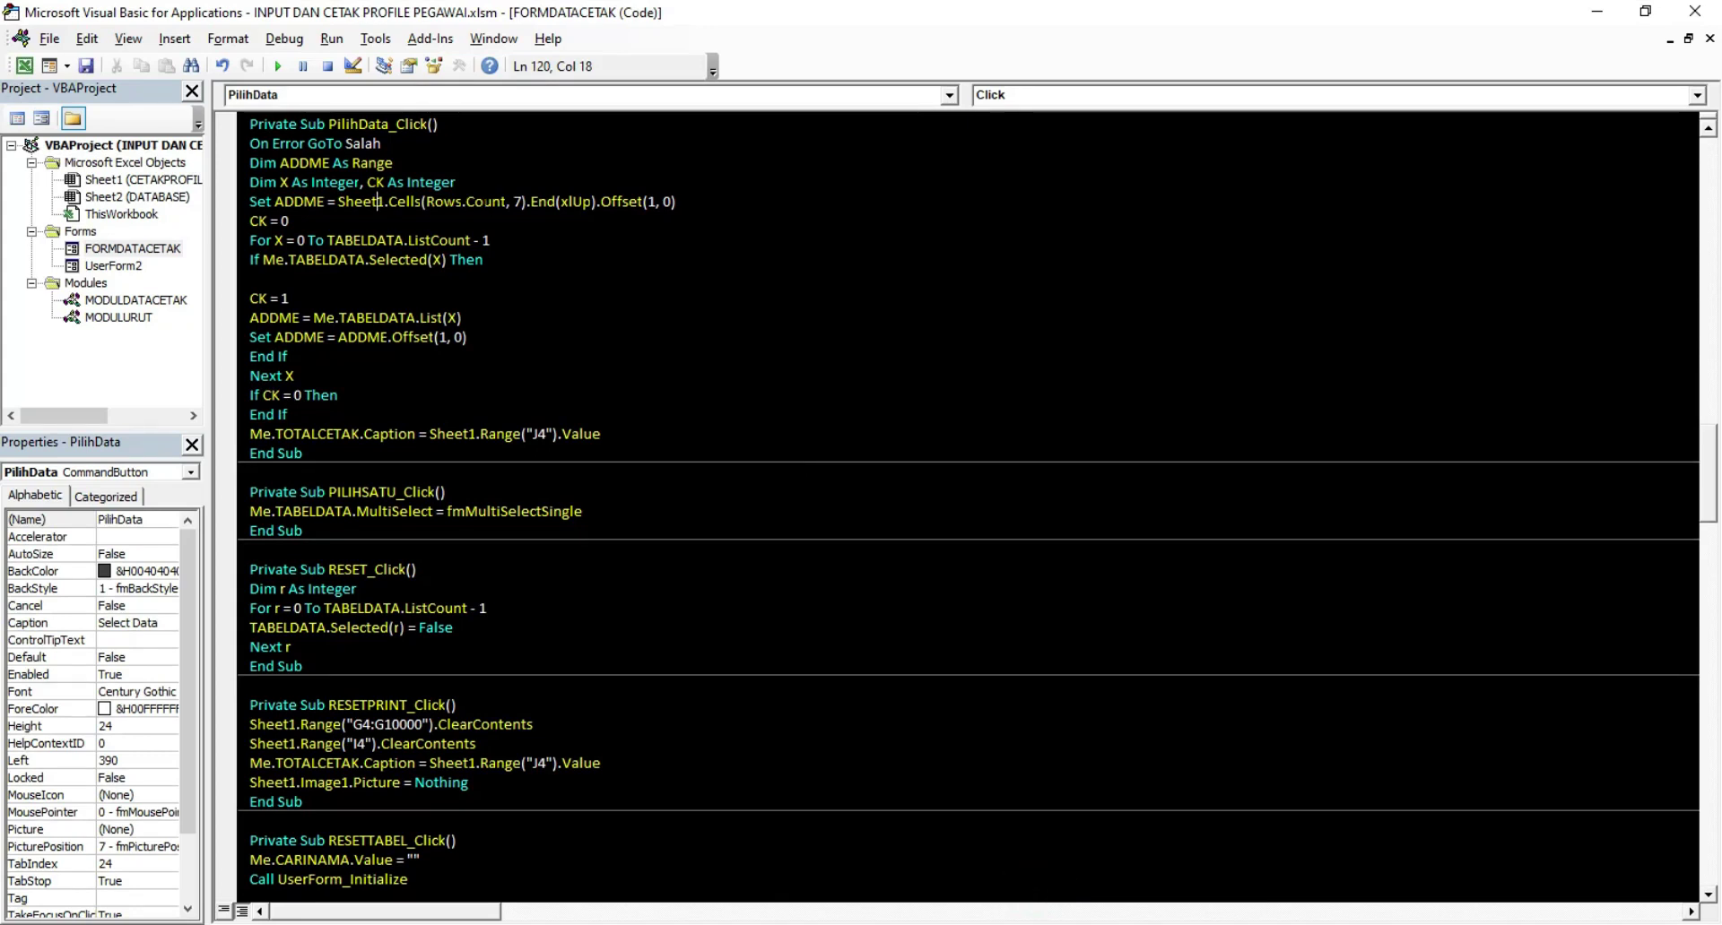
{"action": "left_click", "coordinate": [24, 66]}
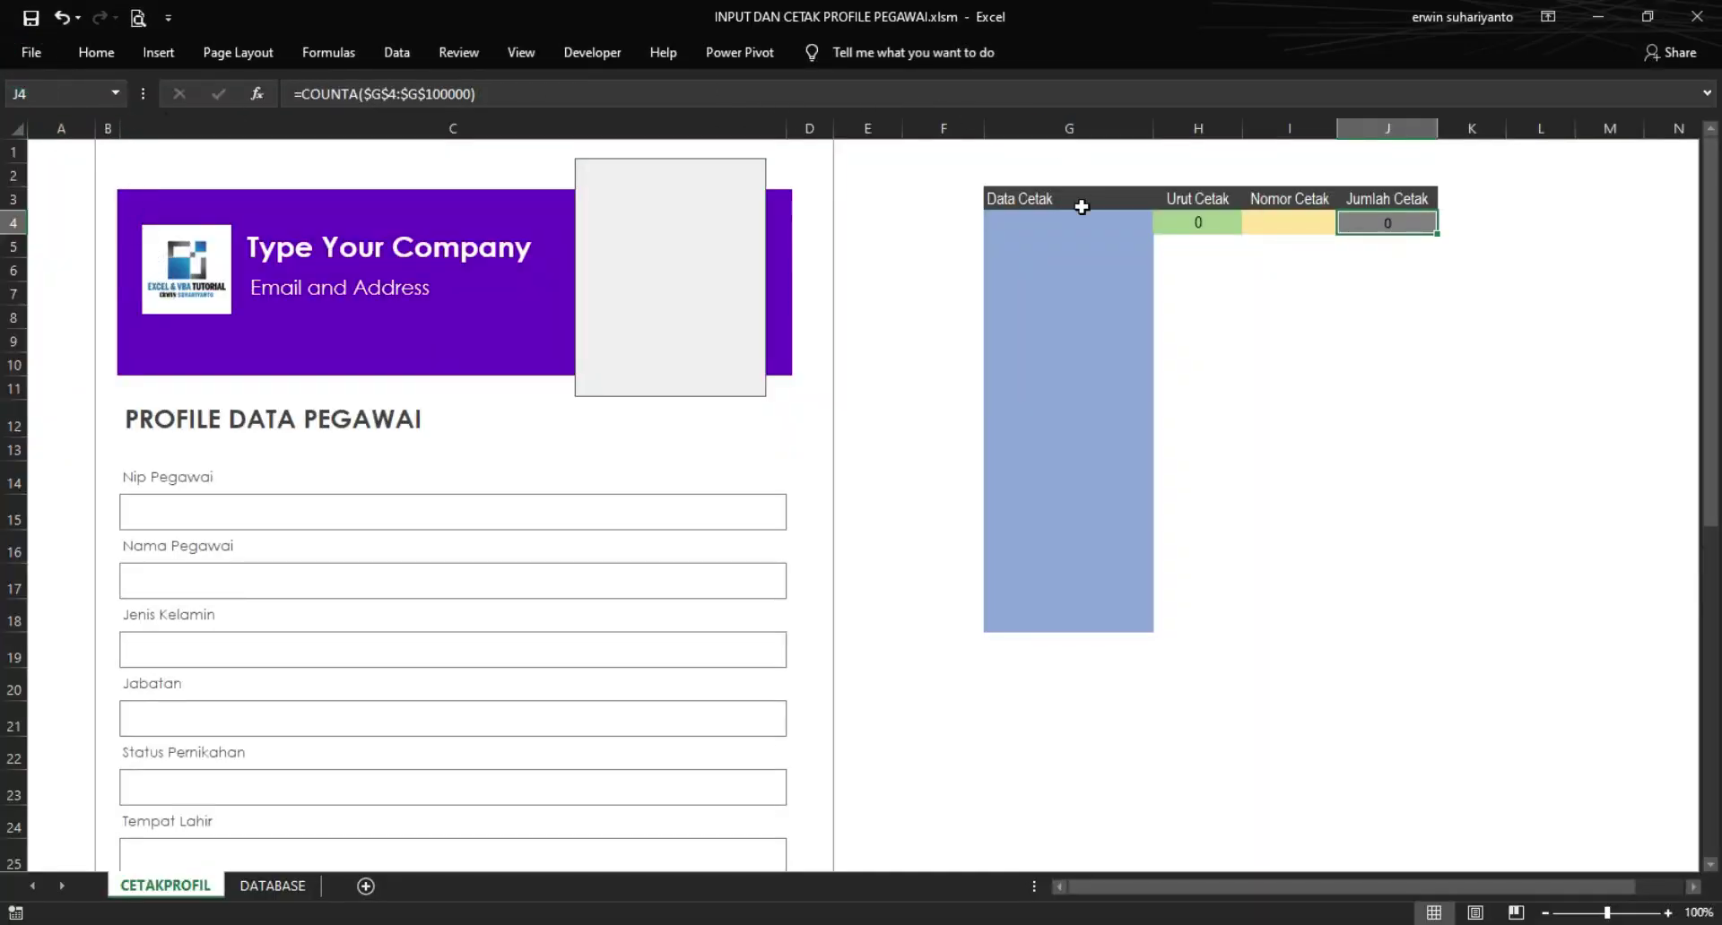
{"action": "left_click", "coordinate": [1083, 205]}
{"action": "left_click_drag", "start_coordinate": [1056, 217], "coordinate": [1043, 625]}
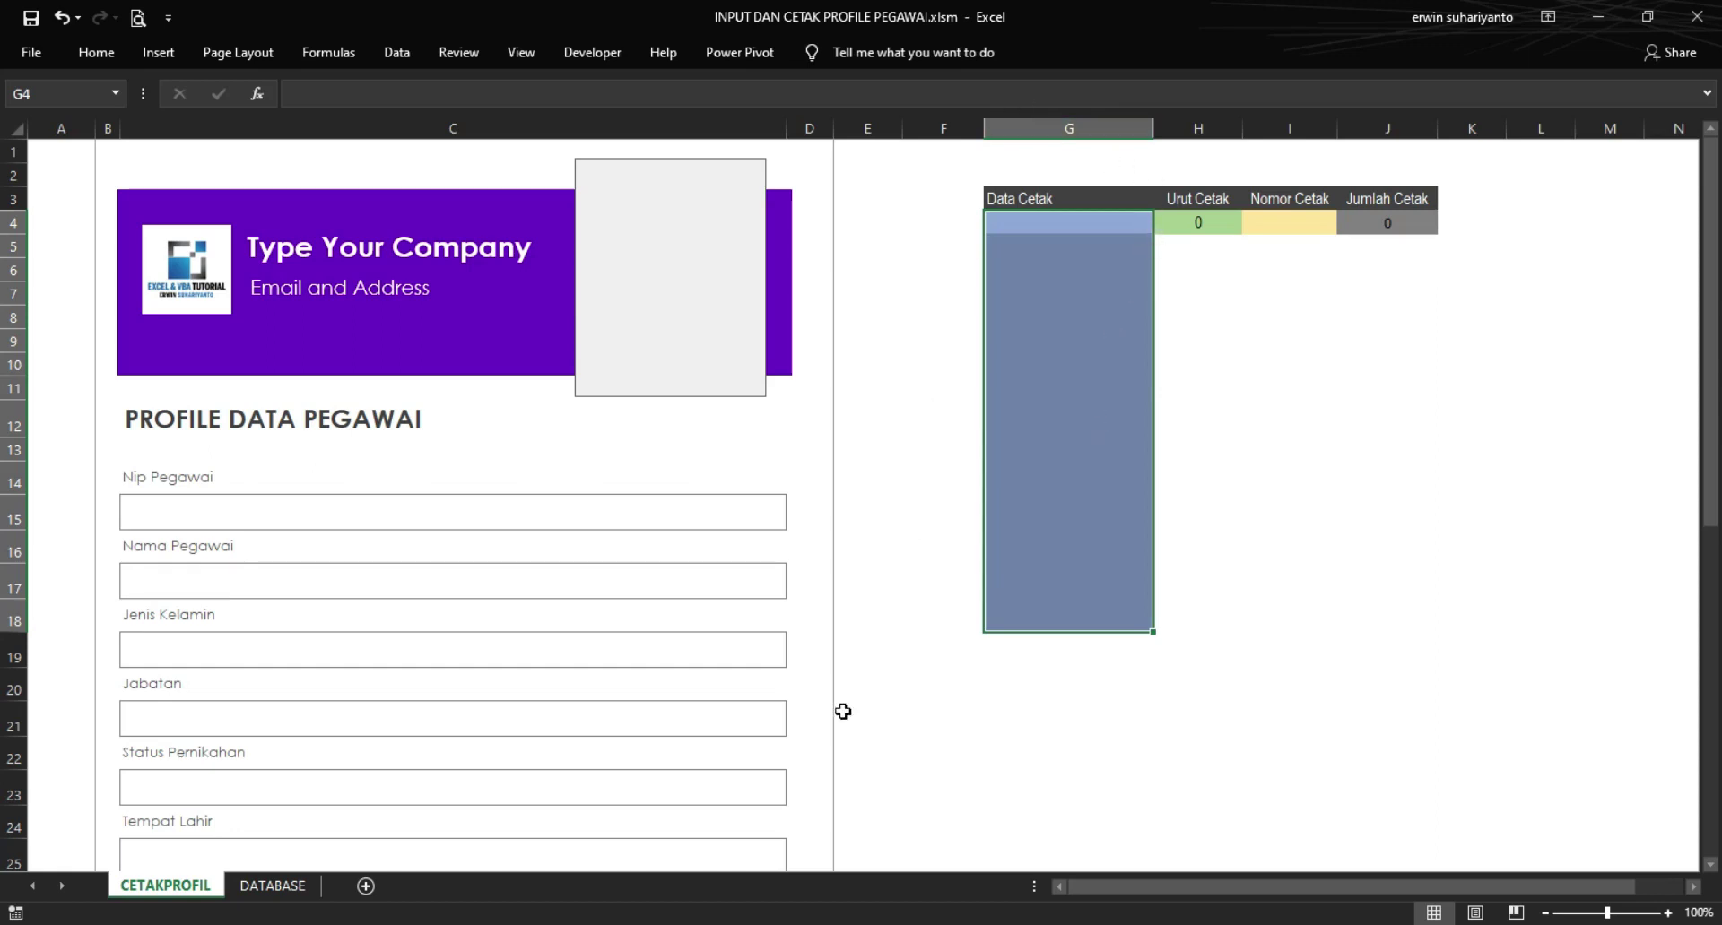
{"action": "left_click", "coordinate": [923, 924]}
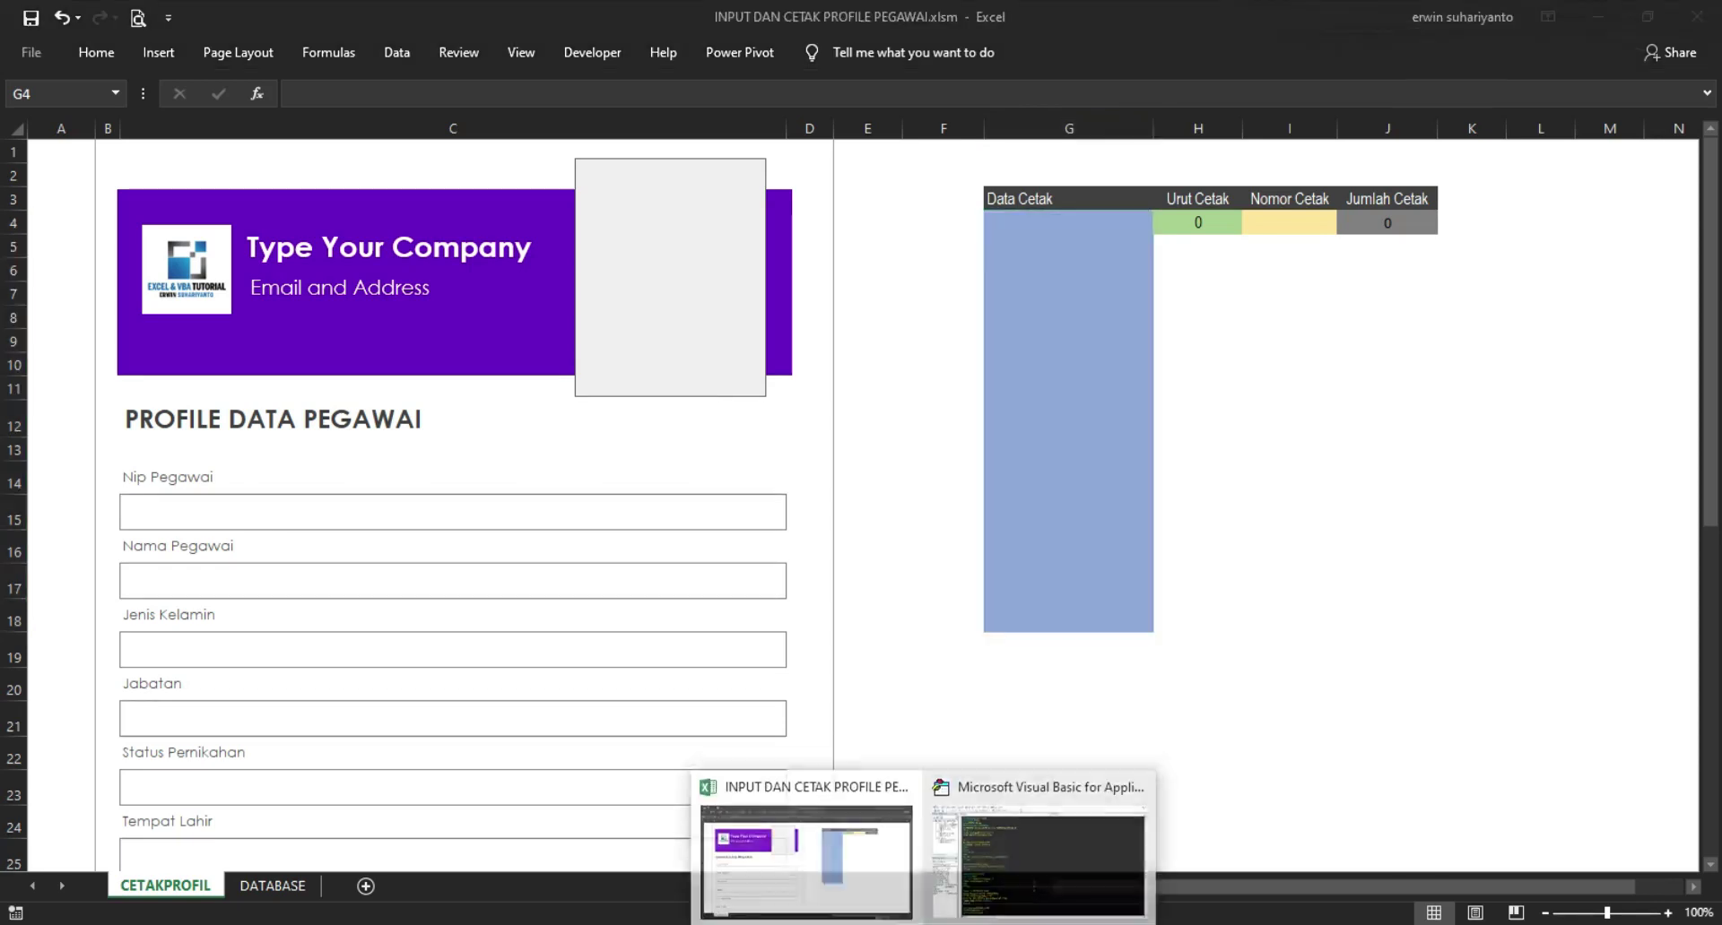
{"action": "left_click", "coordinate": [1047, 881]}
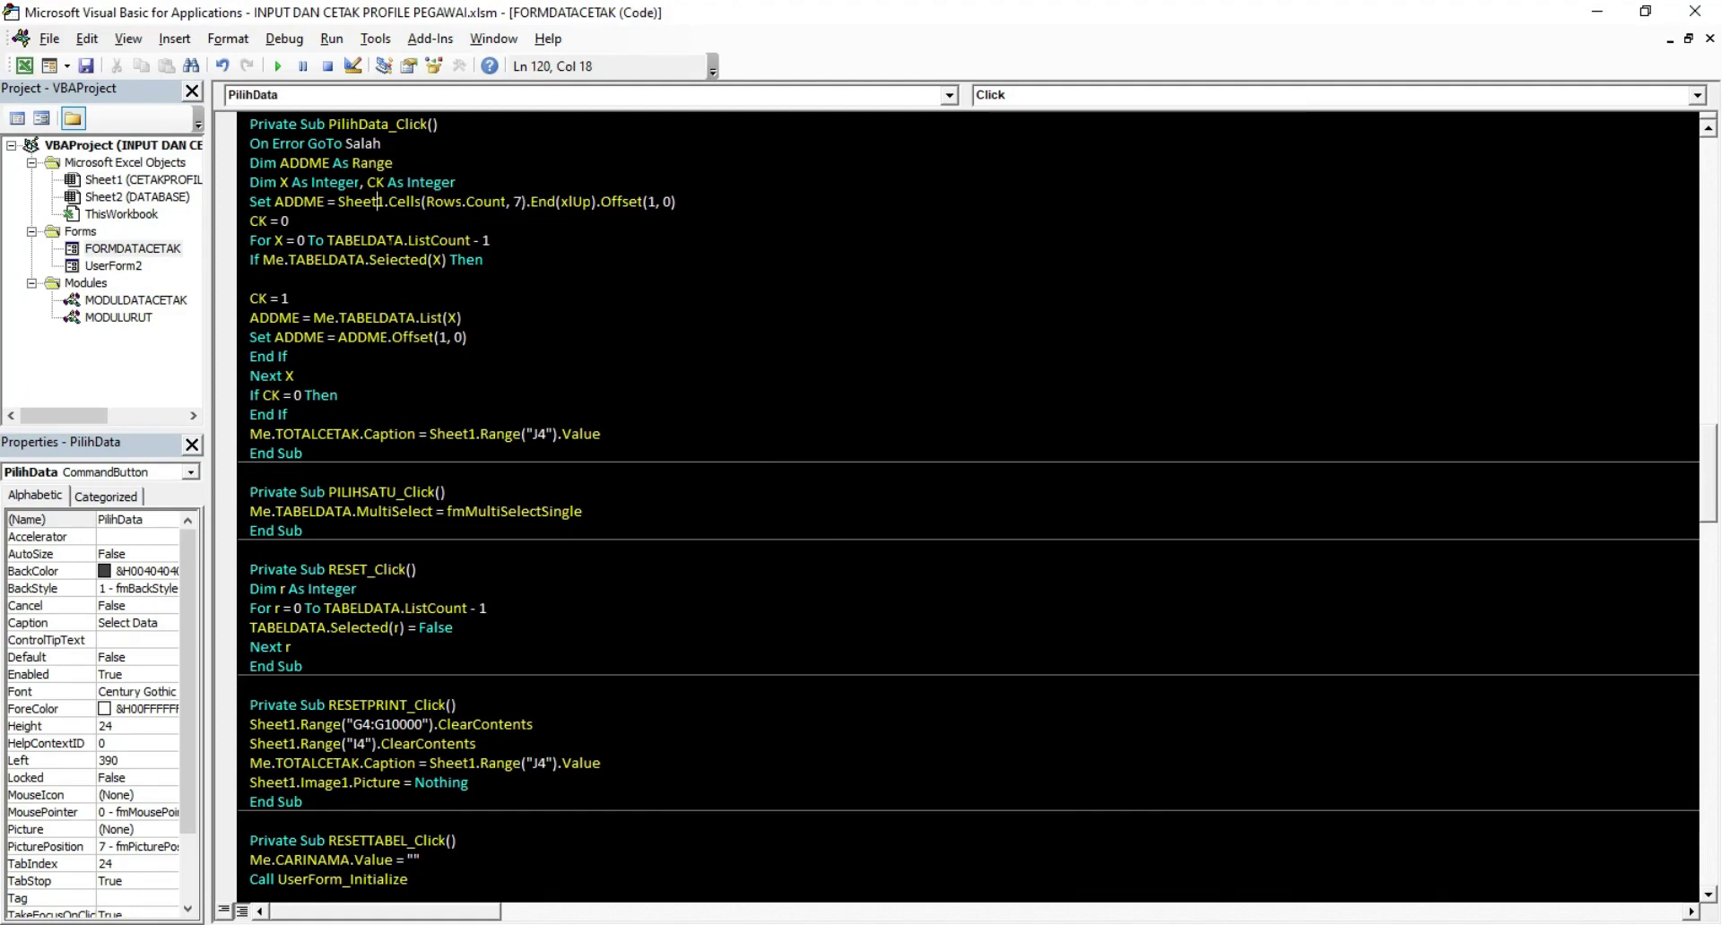
- Highlight the TABELDATA and TOTALCETAK references in PilihData_Click
{"action": "double_click", "coordinate": [386, 240]}
{"action": "double_click", "coordinate": [384, 319]}
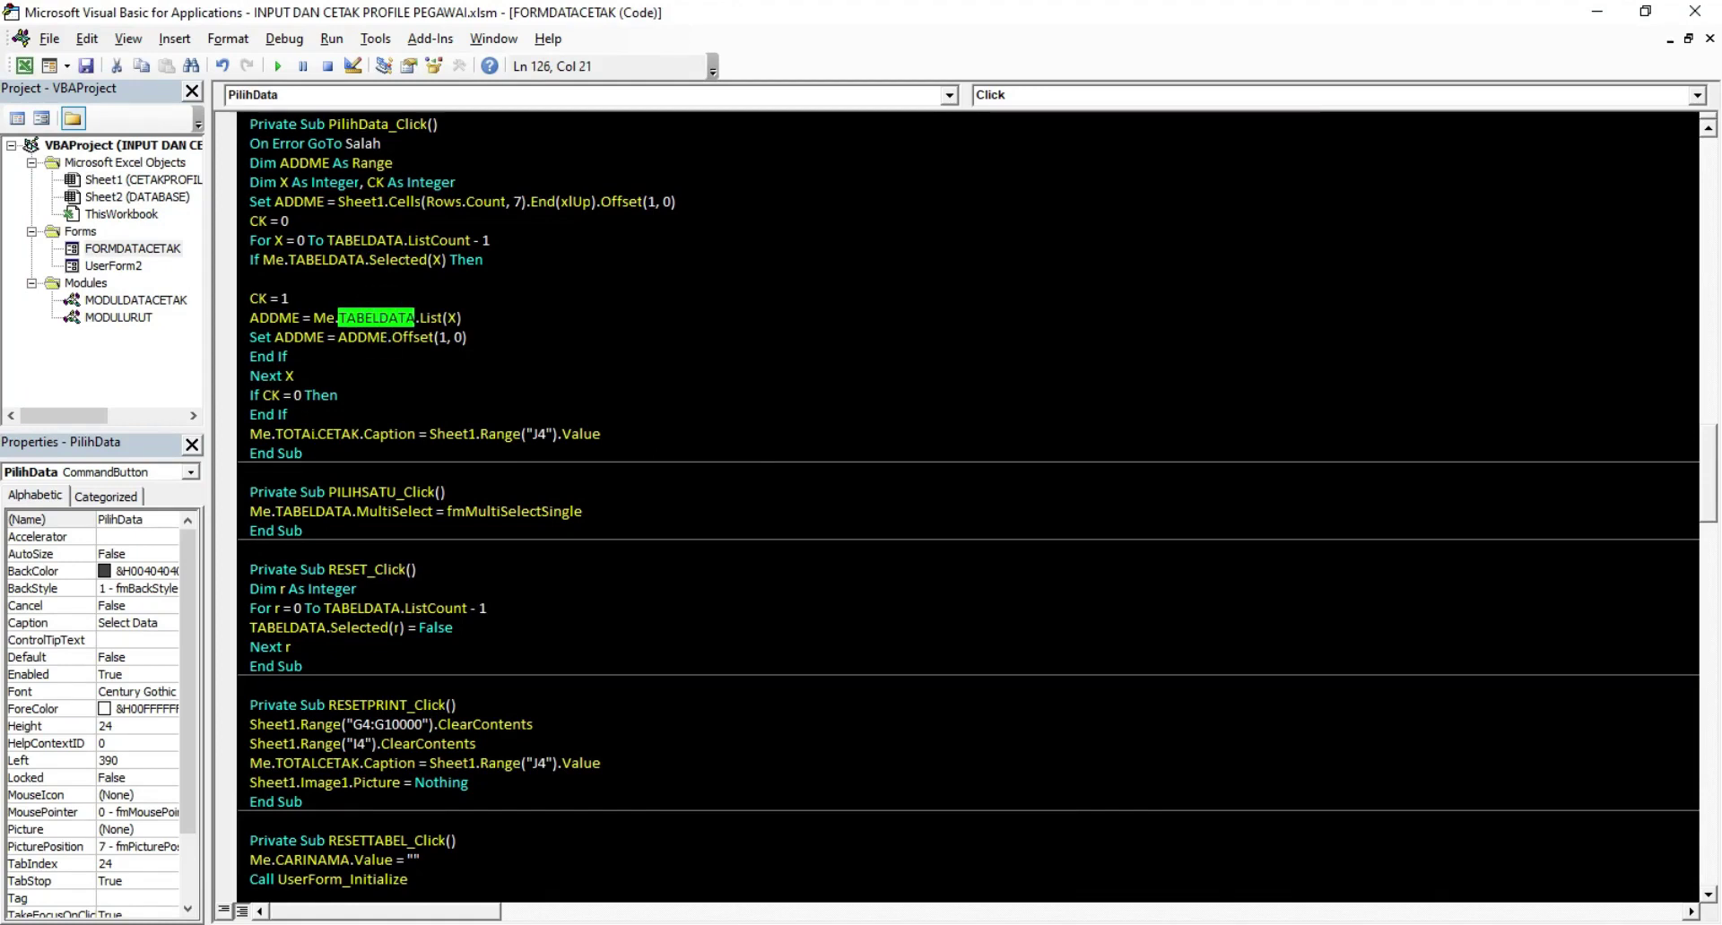
{"action": "double_click", "coordinate": [310, 434]}
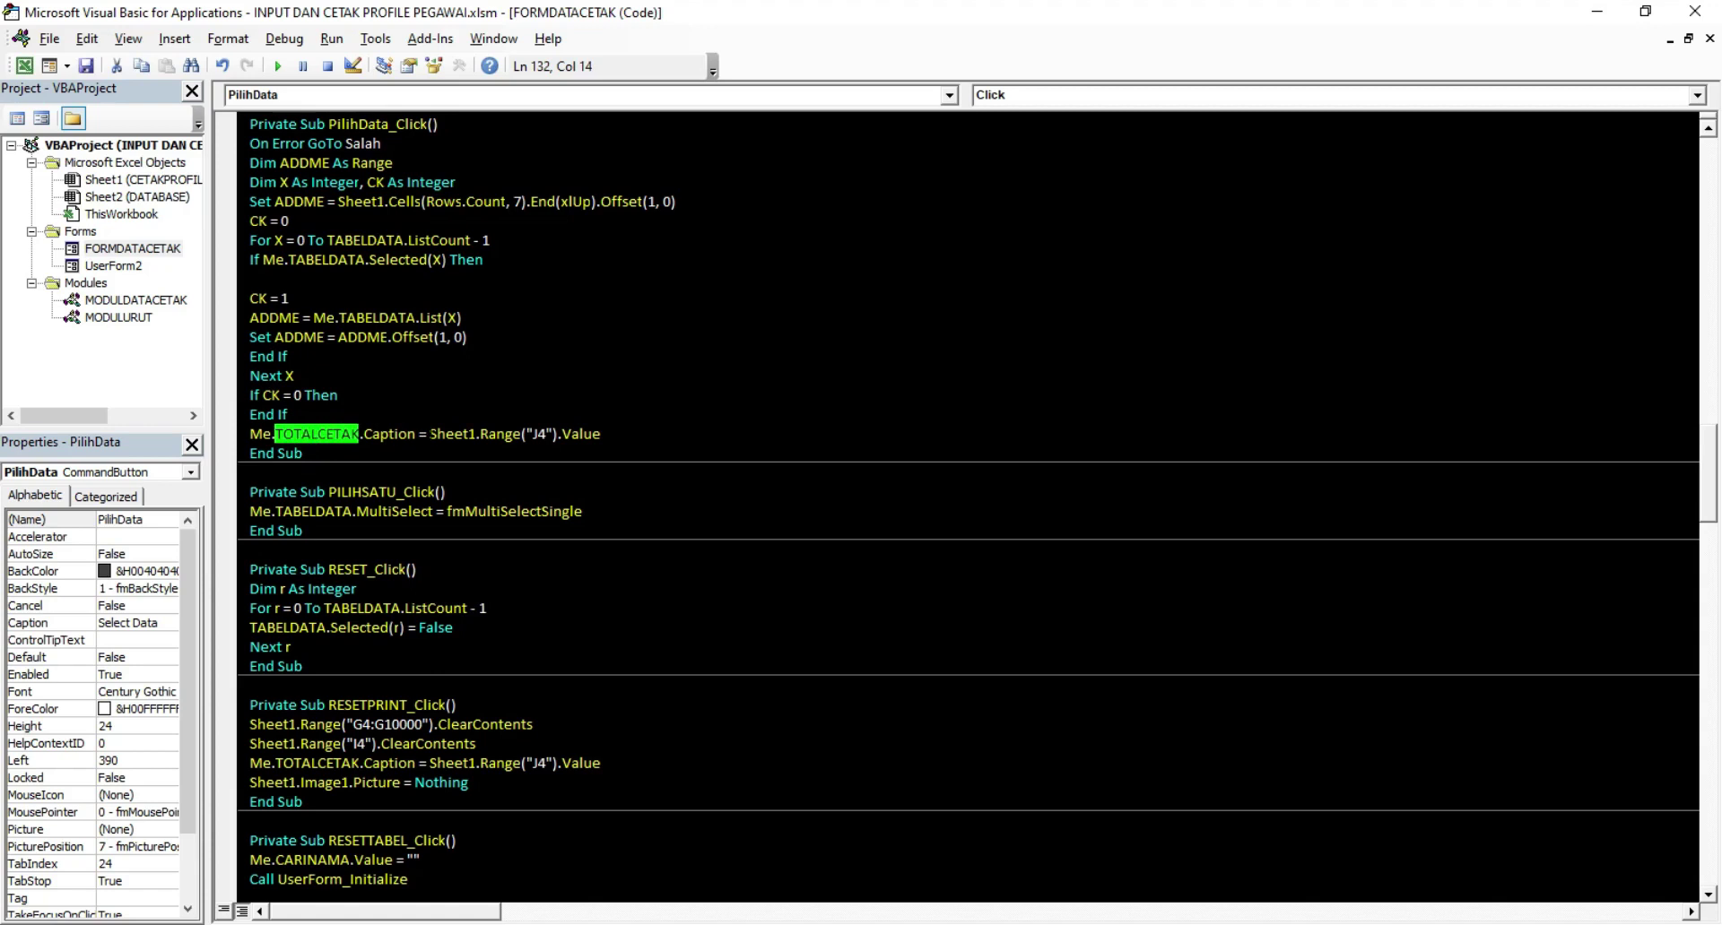
- Review the Single Select button's code setting TABELDATA to fmMultiSelectSingle
{"action": "double_click", "coordinate": [154, 250]}
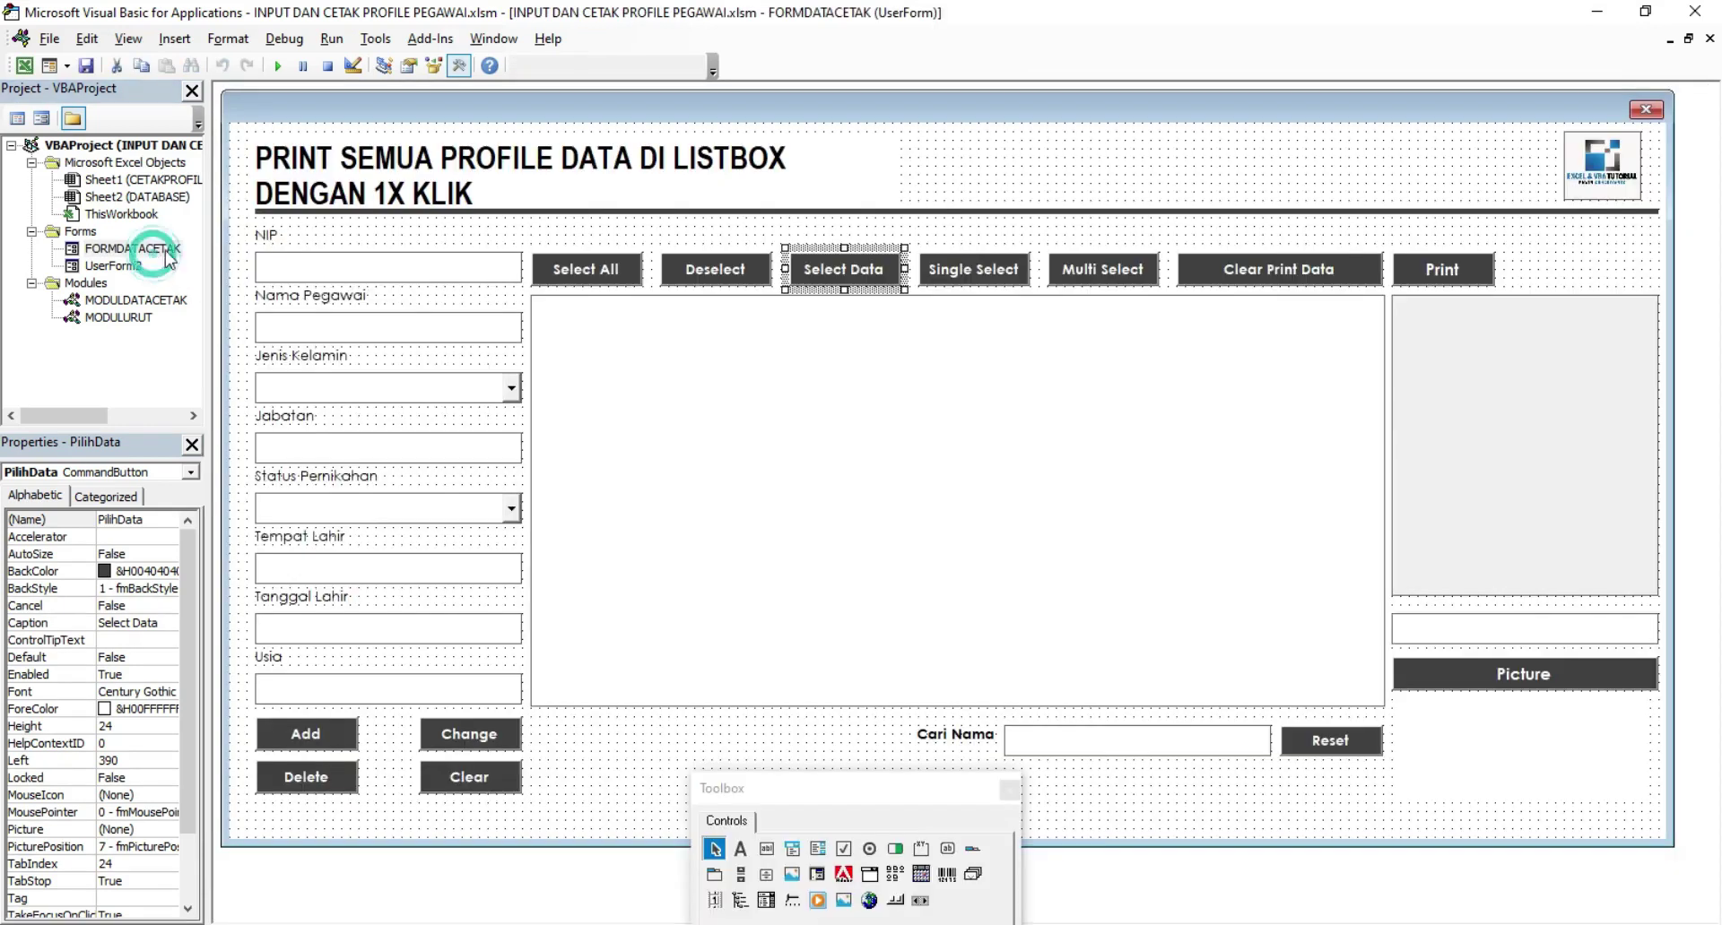
{"action": "double_click", "coordinate": [958, 272]}
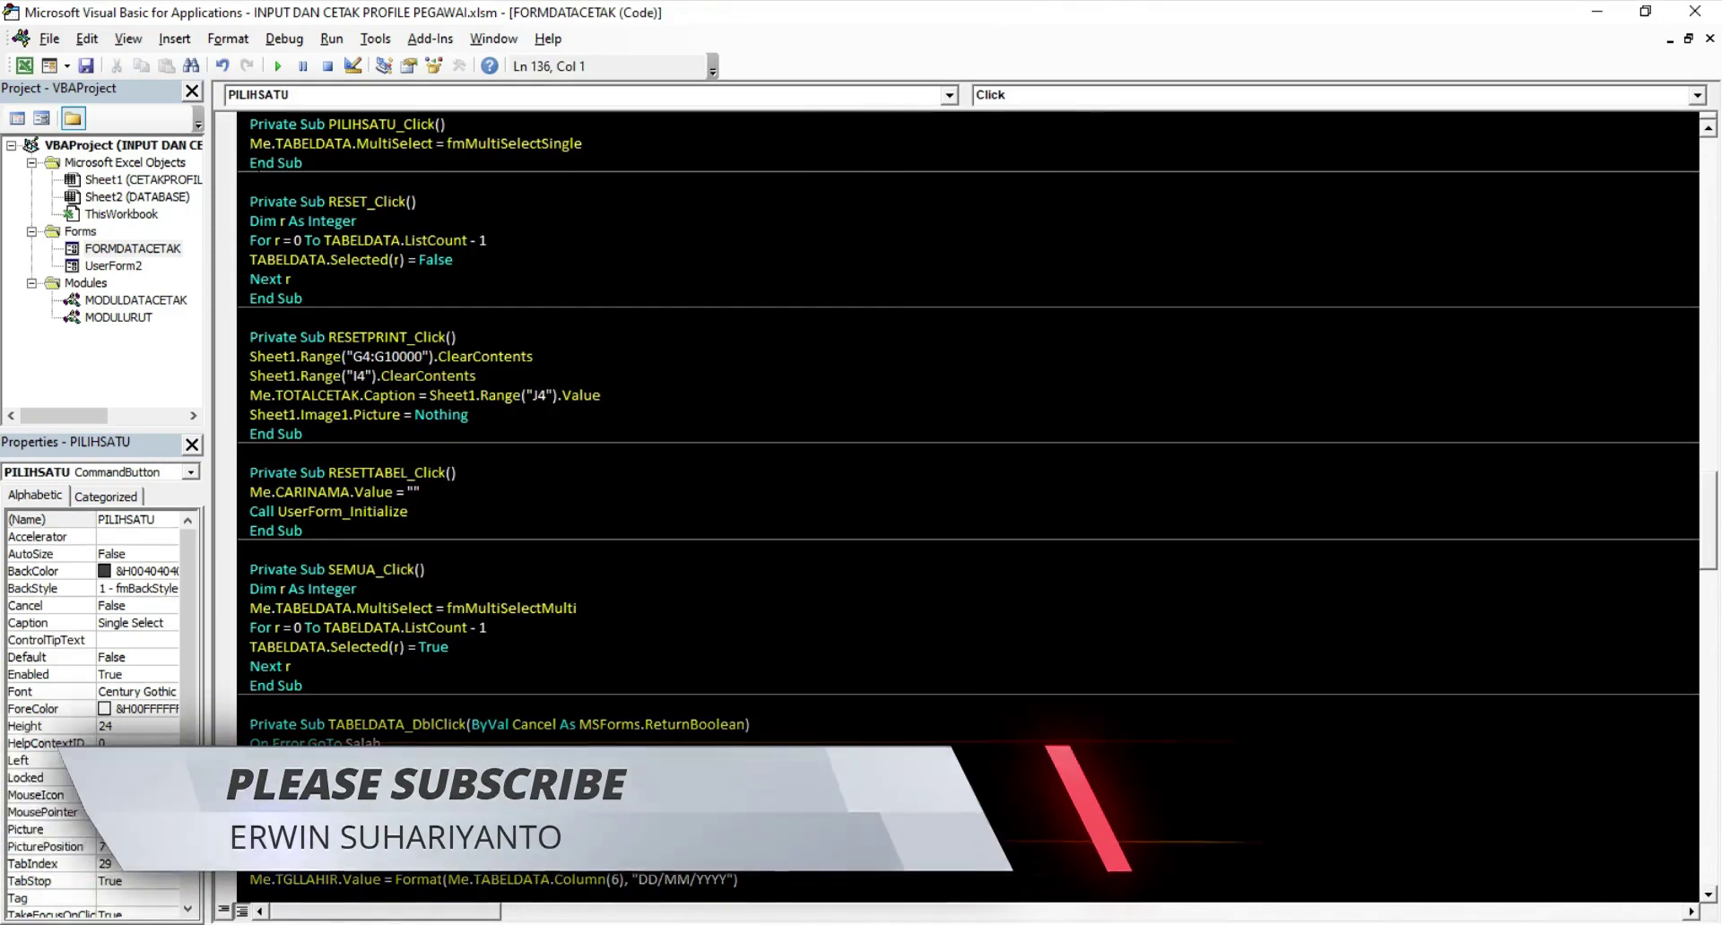
{"action": "left_click", "coordinate": [491, 144]}
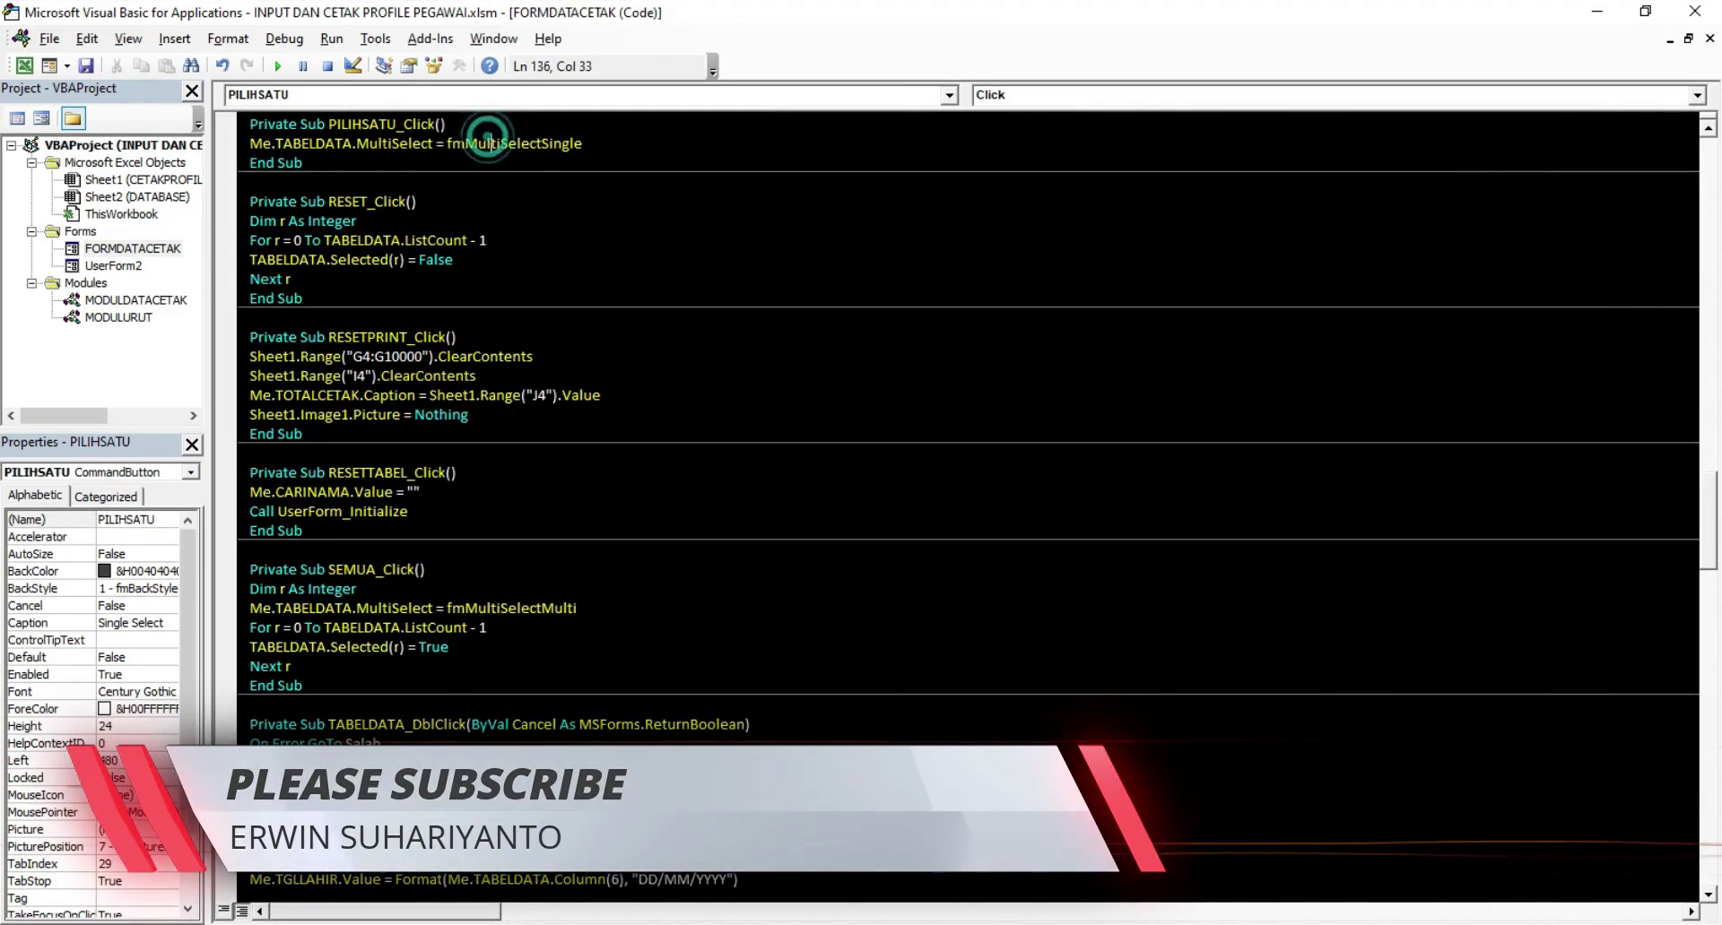
{"action": "double_click", "coordinate": [150, 253]}
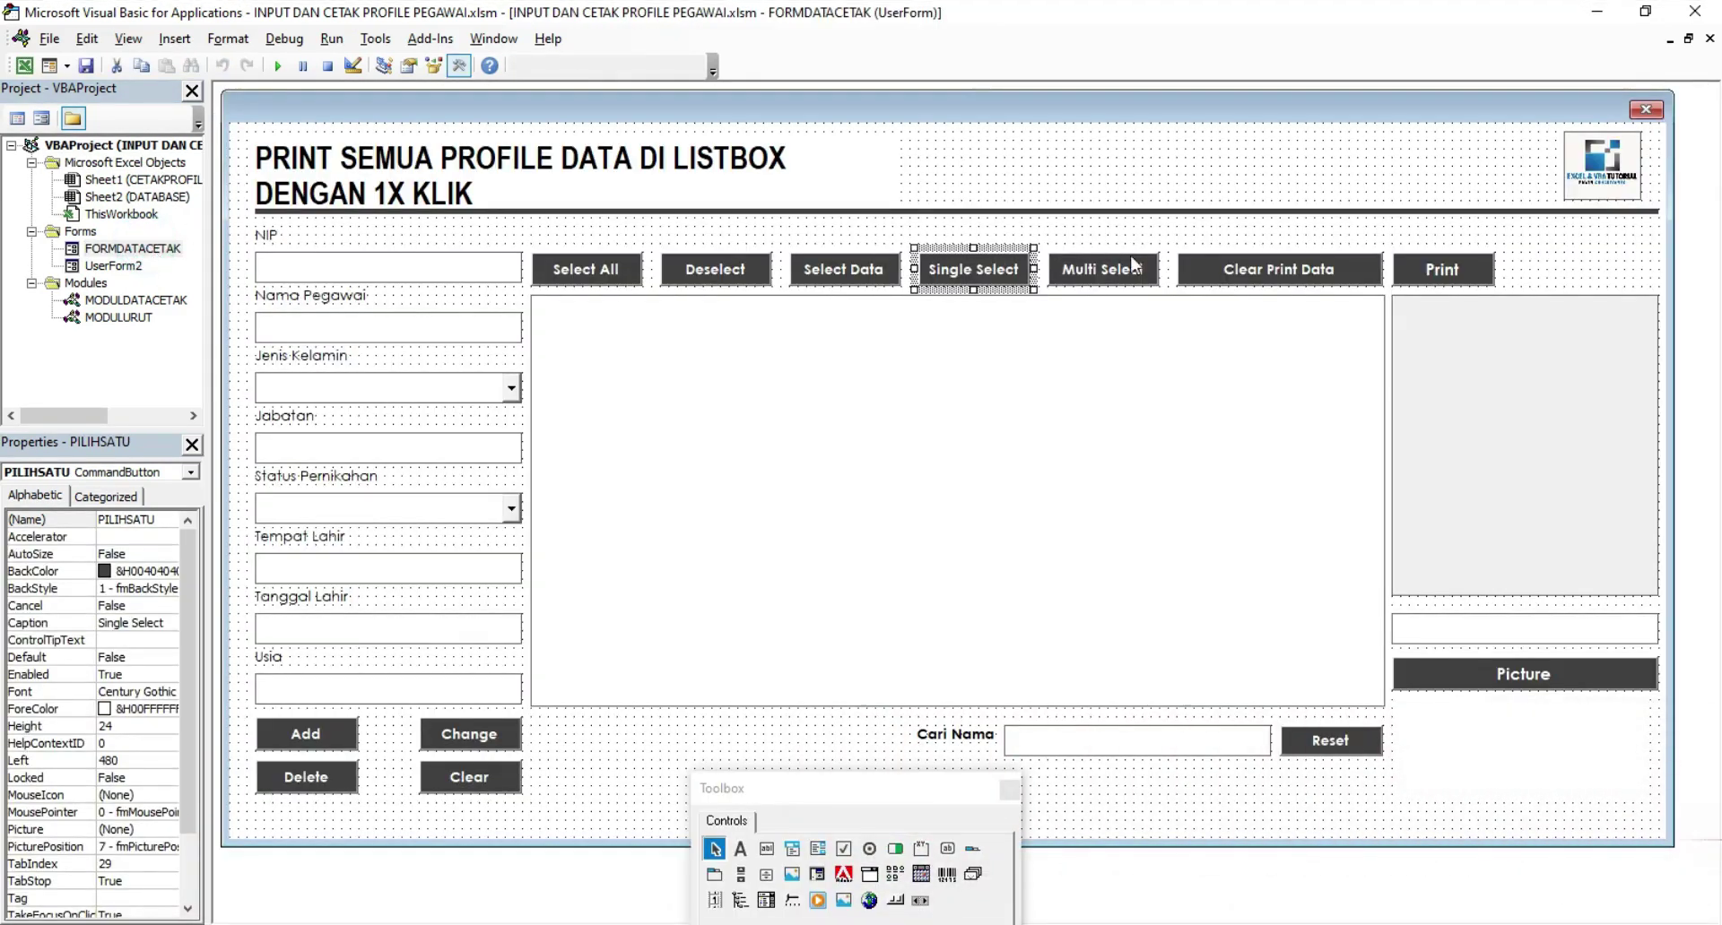
- Review Multi Select's fmMultiSelectMulti setting, then open the Clear Print Data RESETPRINT_Click code
{"action": "double_click", "coordinate": [1145, 271]}
{"action": "double_click", "coordinate": [454, 144]}
{"action": "left_click", "coordinate": [310, 143]}
{"action": "left_click", "coordinate": [237, 144]}
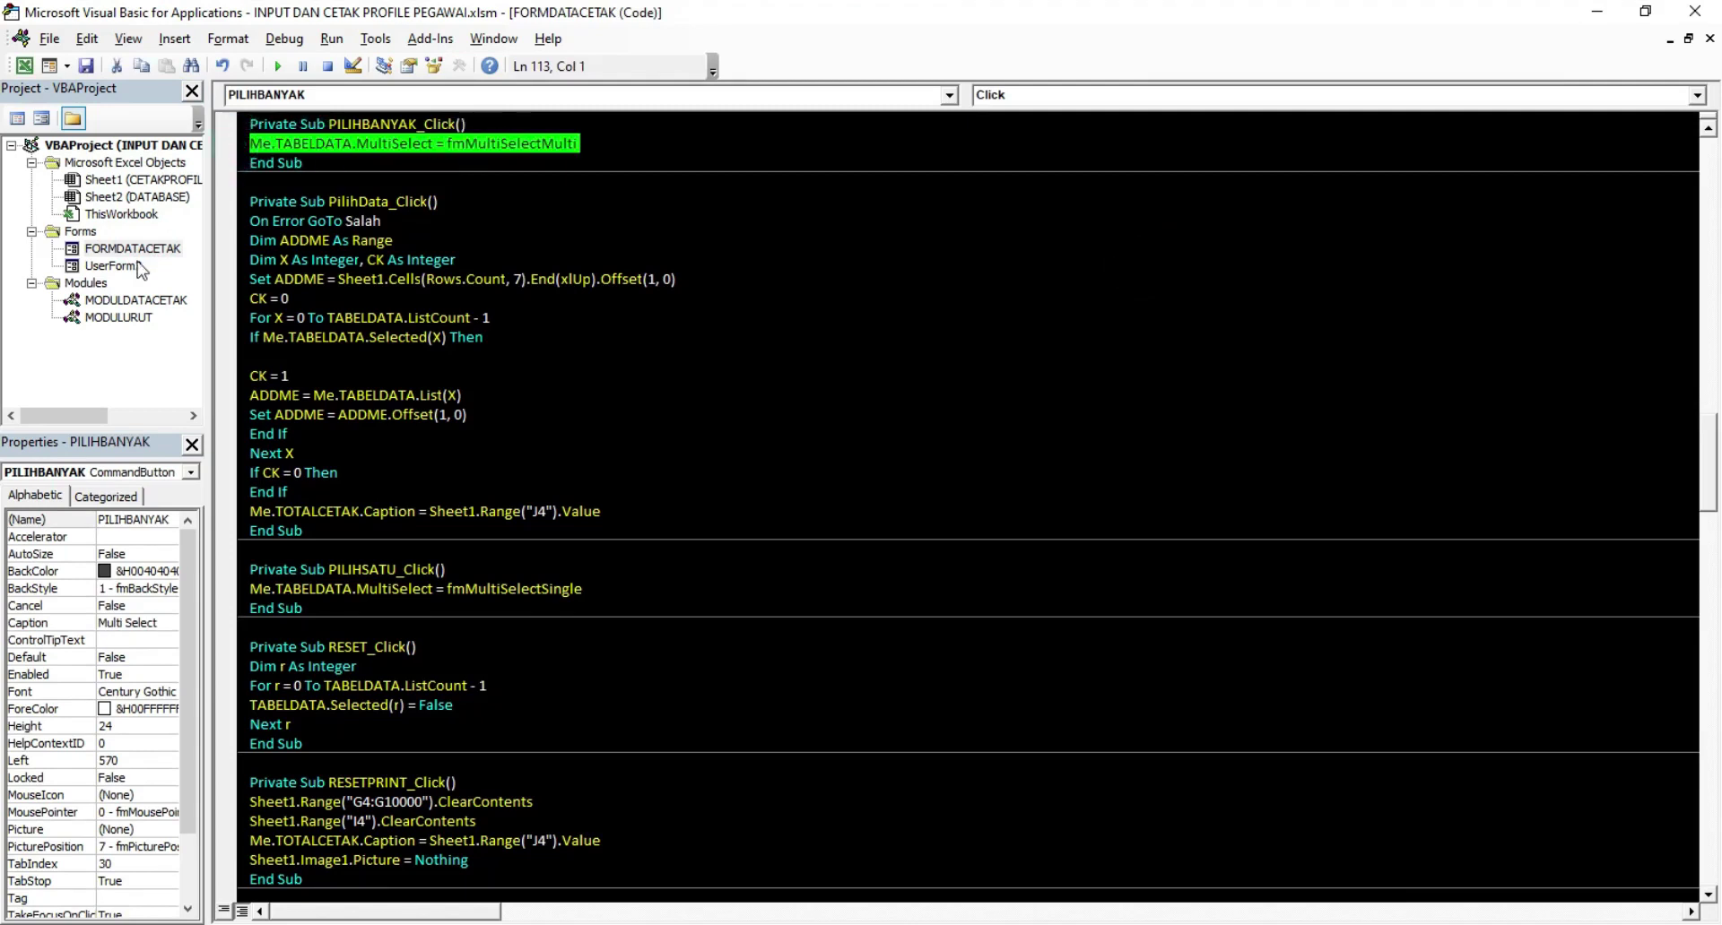
{"action": "double_click", "coordinate": [135, 249]}
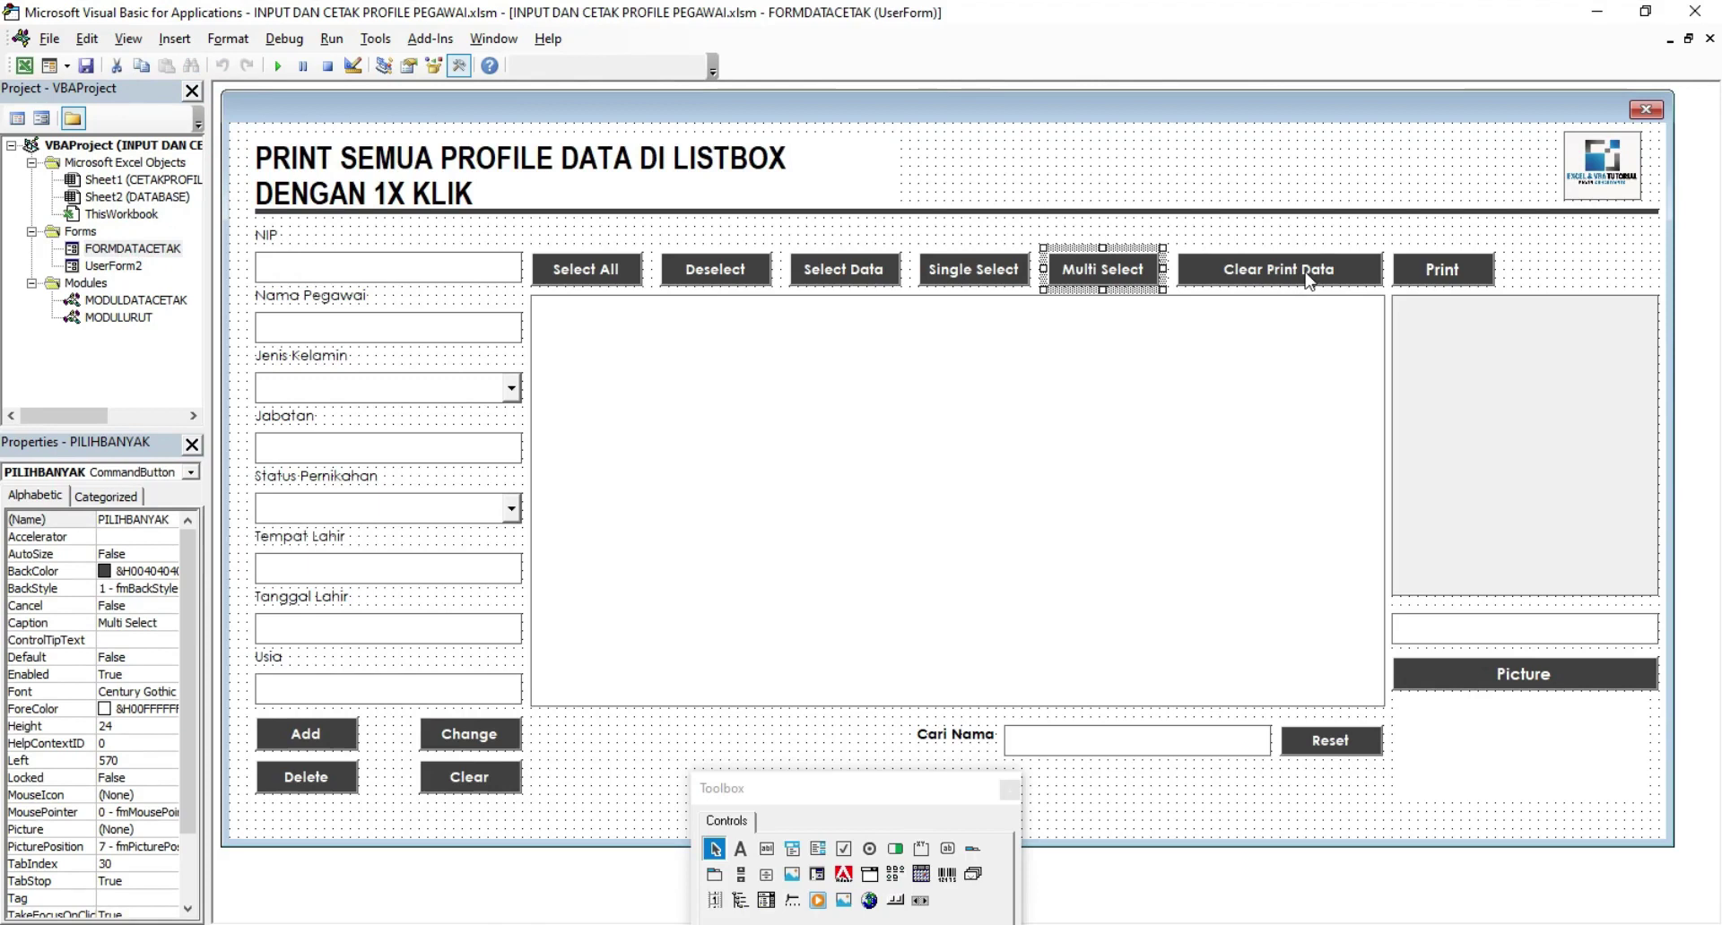
{"action": "double_click", "coordinate": [1305, 273]}
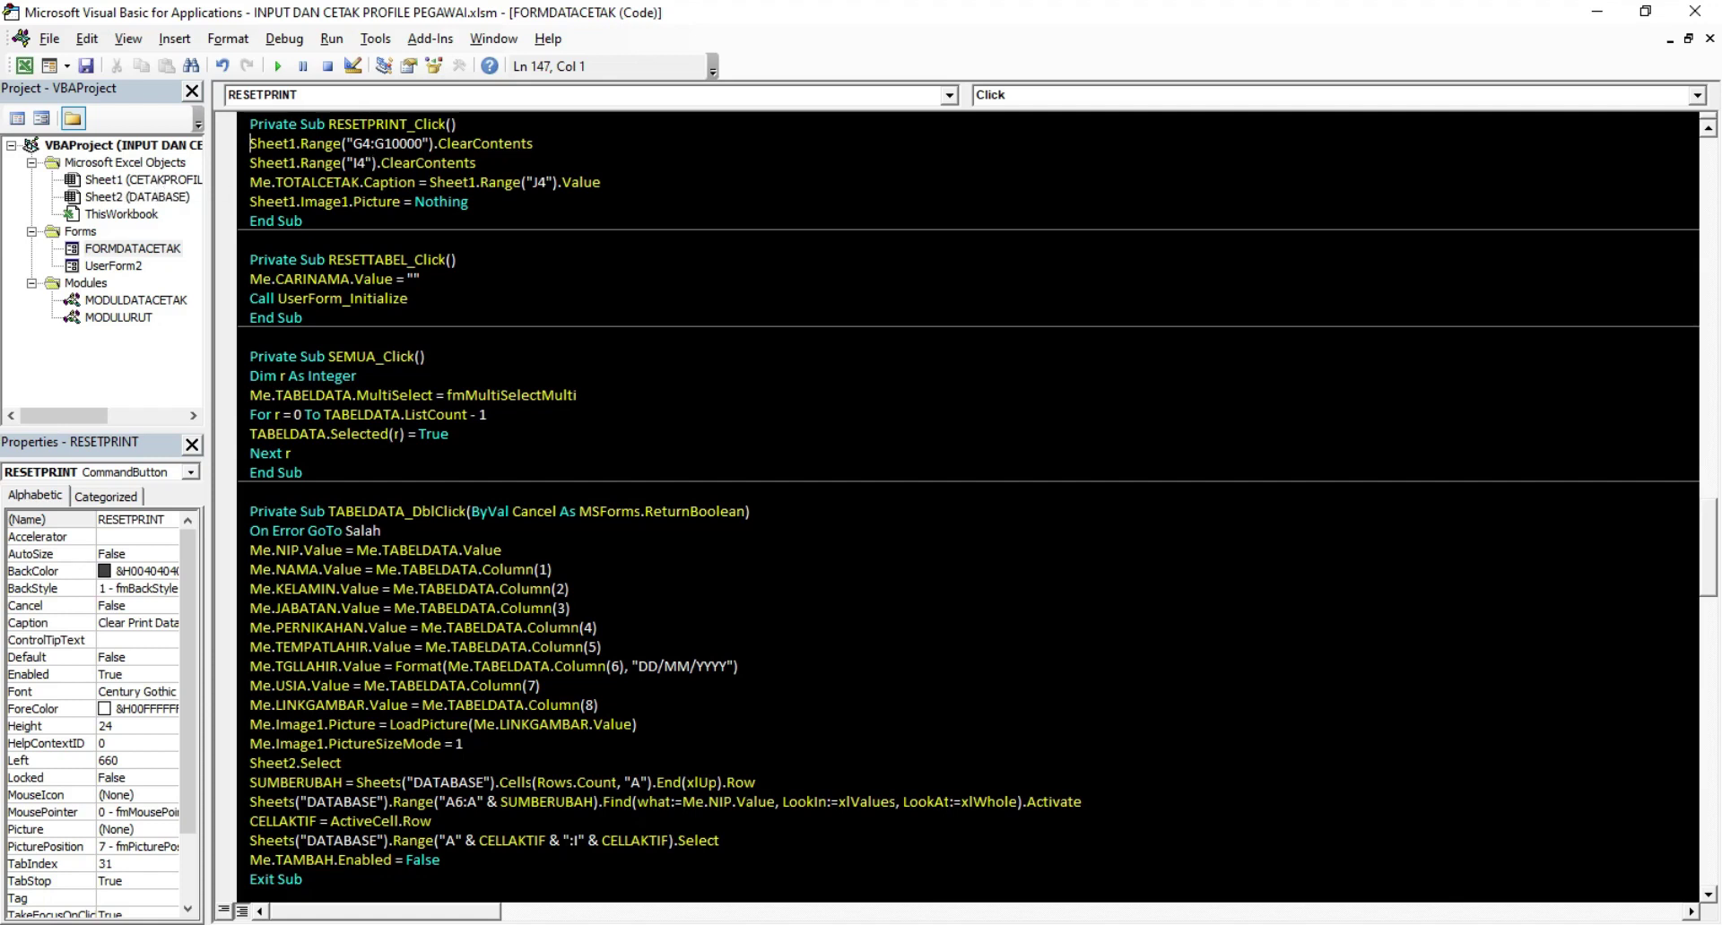
- Inspect the Data Cetak cells in column G of the CETAKPROFIL sheet
{"action": "left_click", "coordinate": [25, 66]}
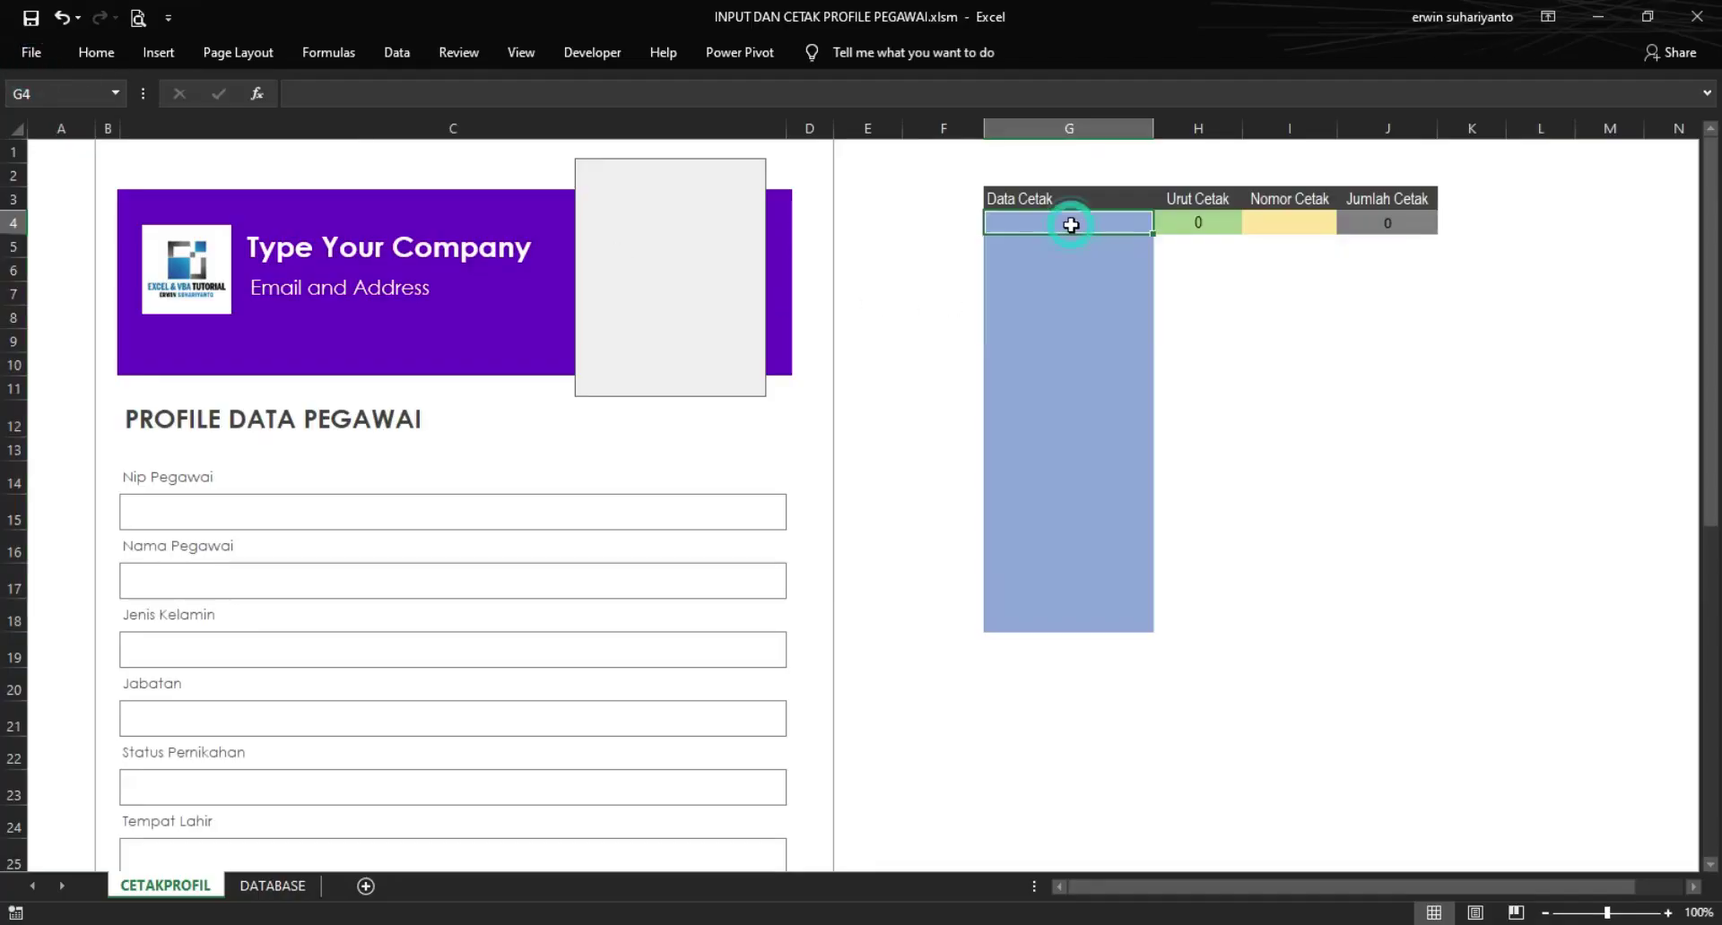
{"action": "left_click_drag", "start_coordinate": [1068, 225], "coordinate": [1126, 754]}
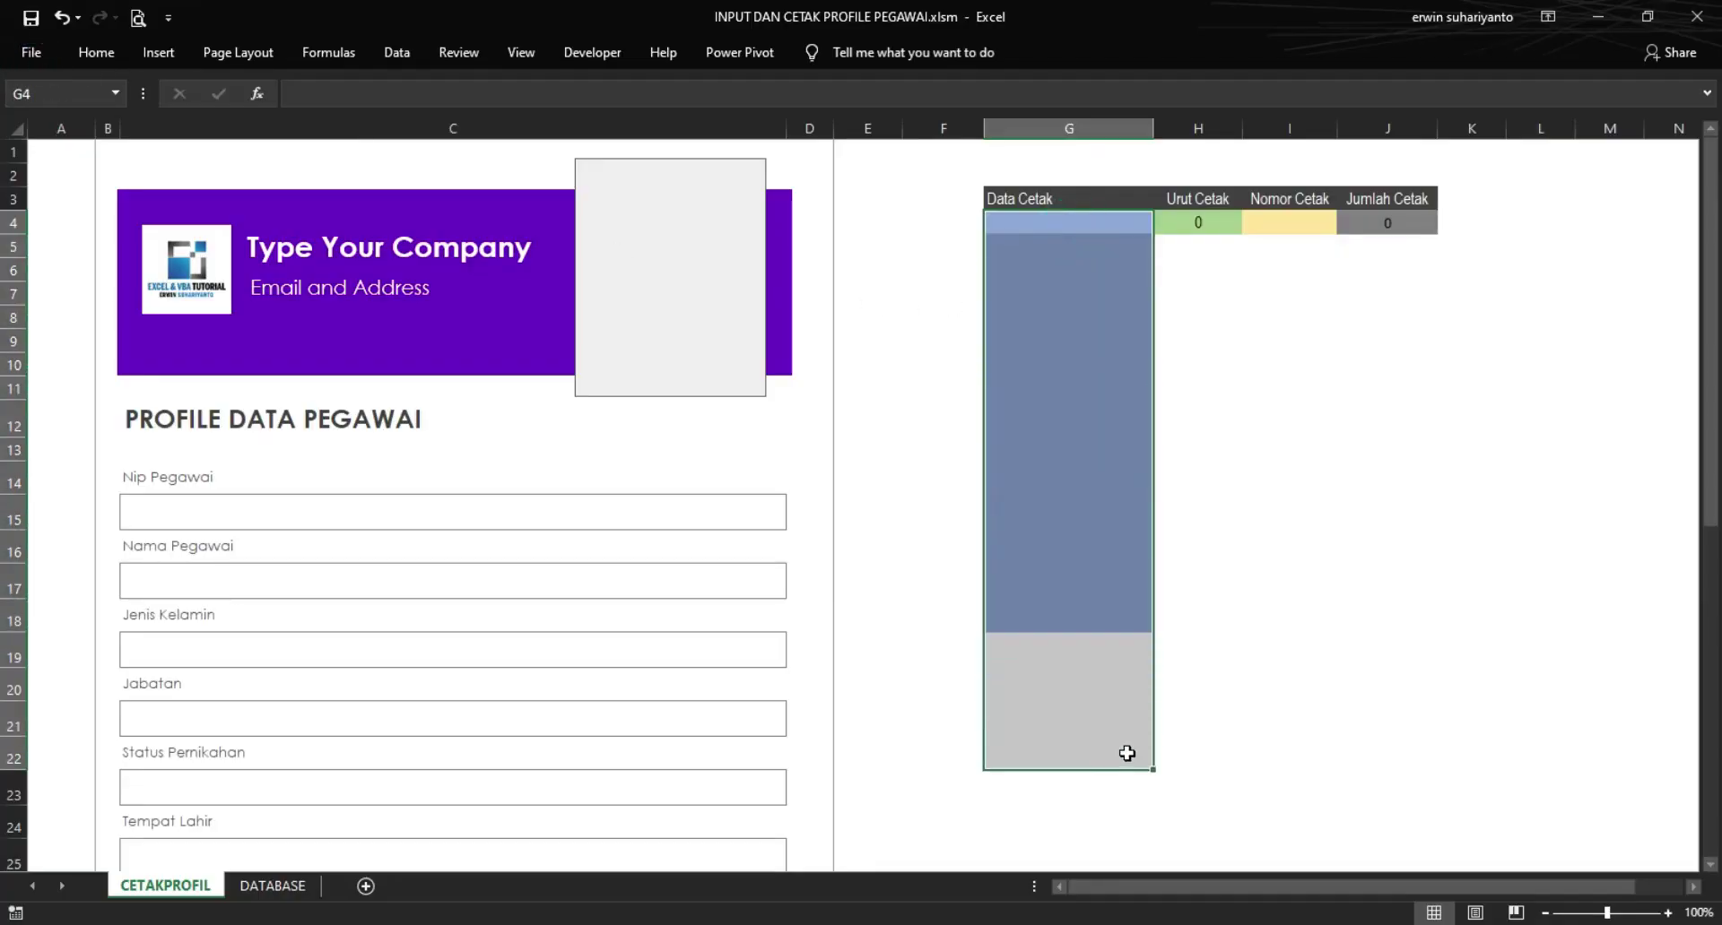
{"action": "left_click", "coordinate": [1237, 642]}
{"action": "mouse_move", "coordinate": [923, 910]}
{"action": "left_click", "coordinate": [1058, 861]}
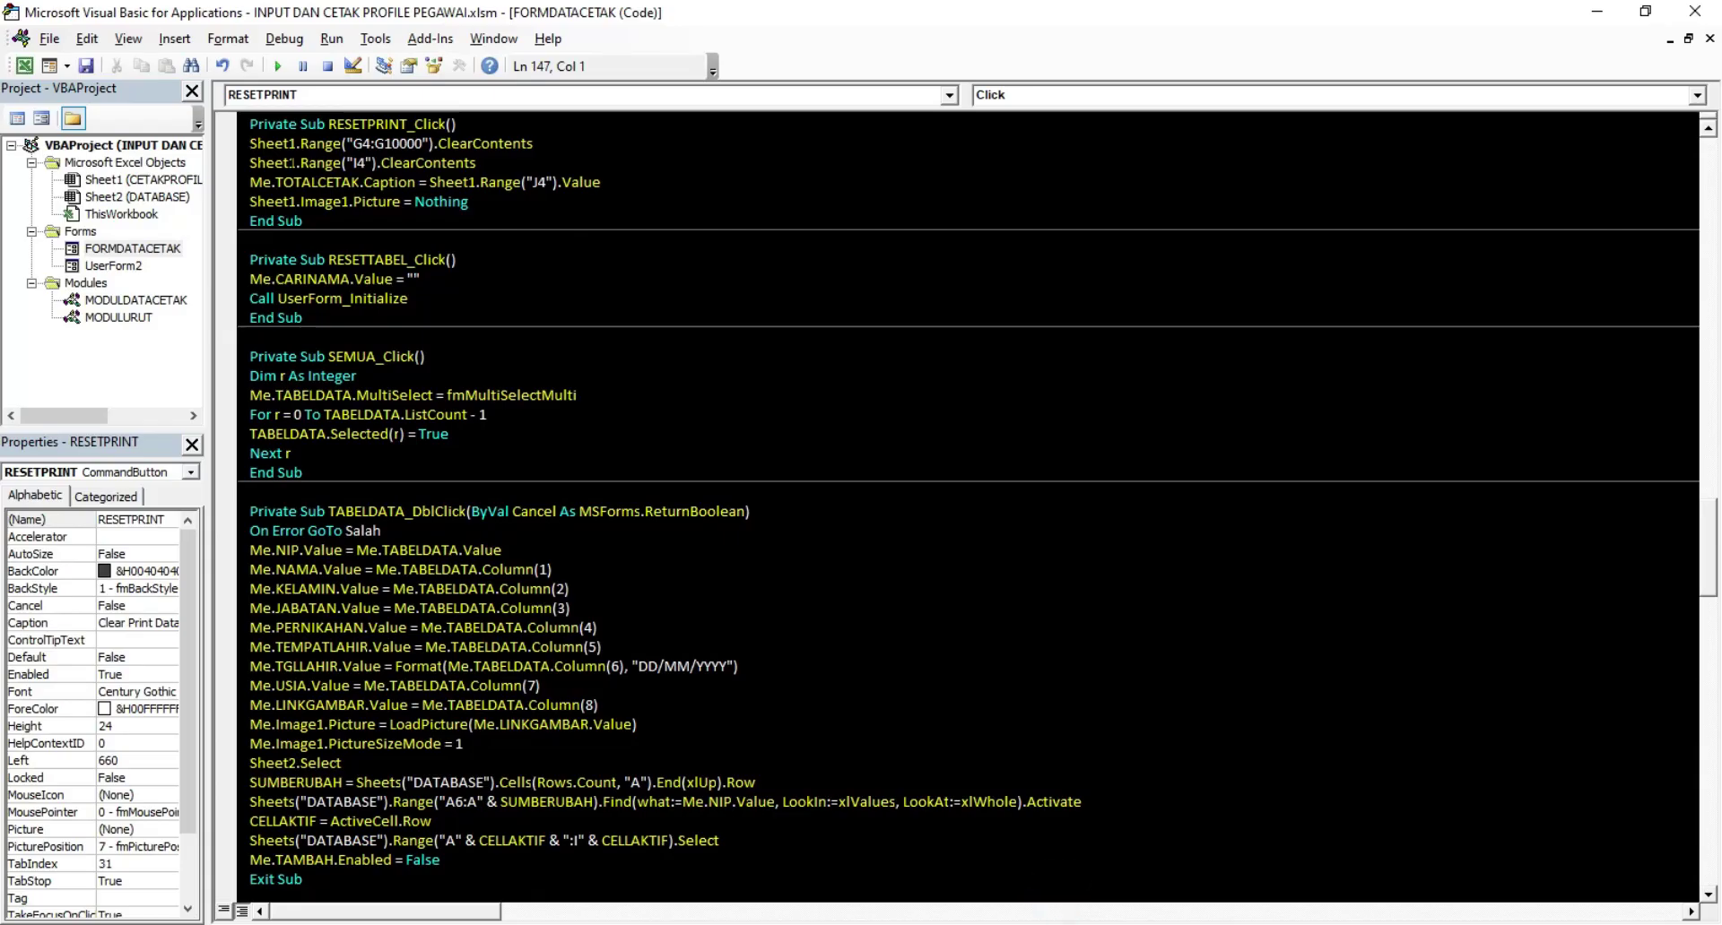
- Check the Nomor Cetak counter cell I4 in the Excel workbook
{"action": "left_click", "coordinate": [24, 66]}
{"action": "left_click", "coordinate": [1333, 217]}
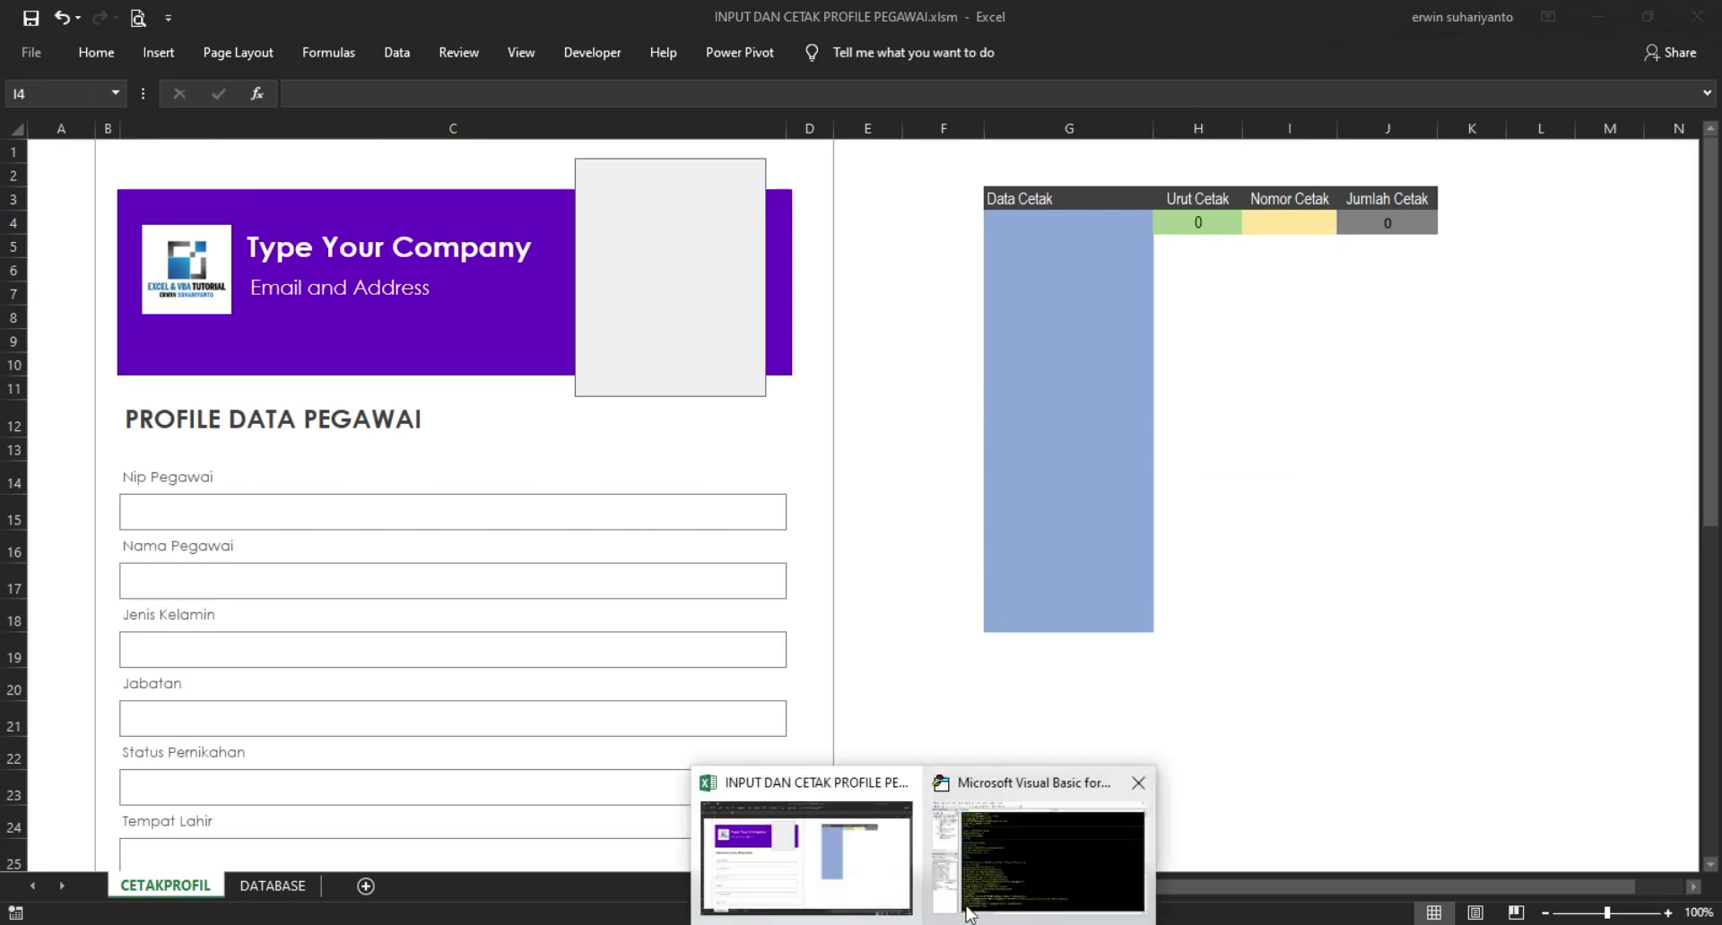
{"action": "left_click", "coordinate": [1001, 864]}
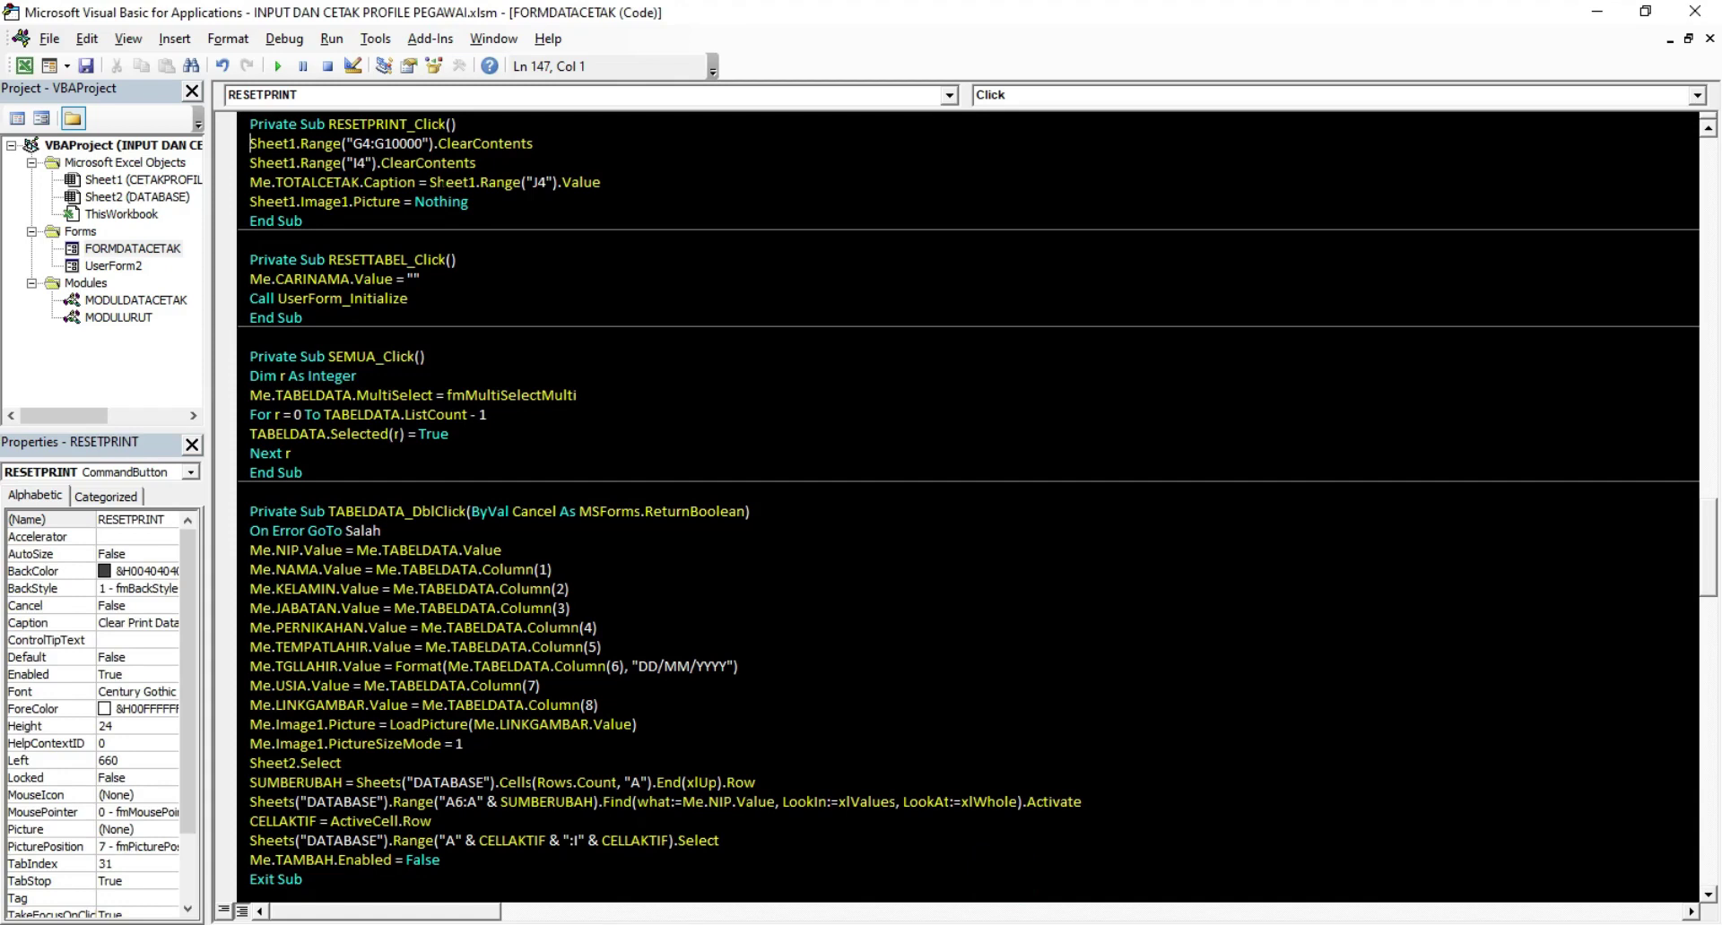
- Confirm which worksheet Sheet1 refers to in the reset code, then open the FORMDATACETAK form design
{"action": "double_click", "coordinate": [452, 182]}
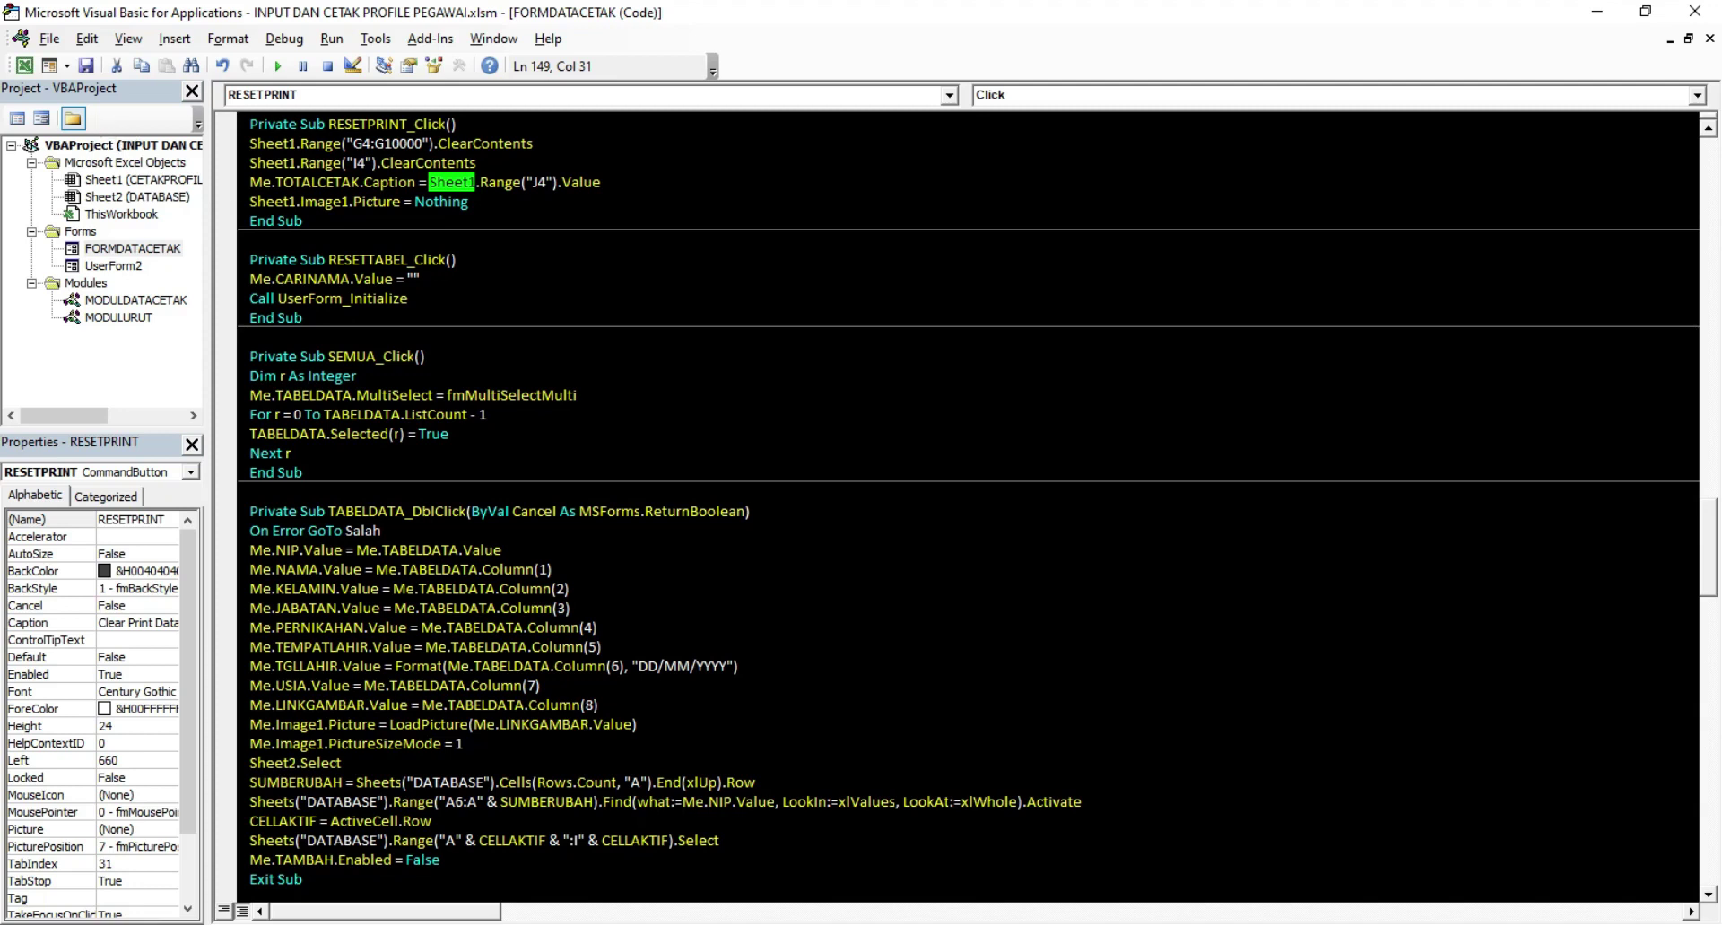
{"action": "left_click", "coordinate": [143, 181]}
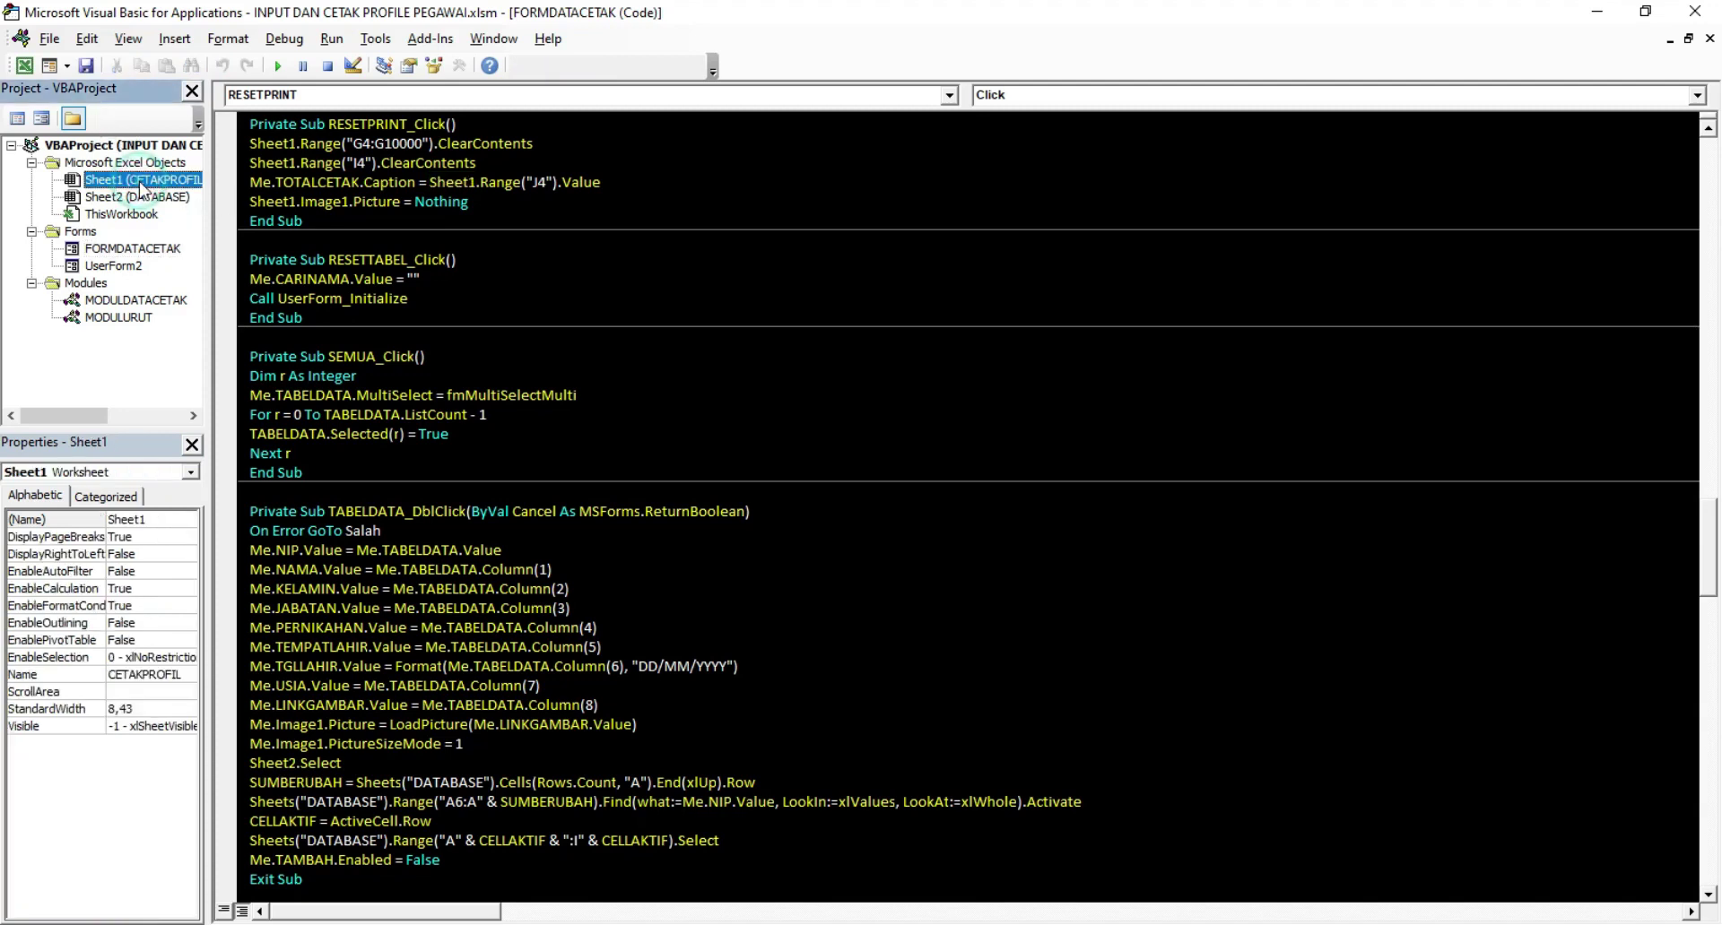
{"action": "left_click", "coordinate": [24, 65]}
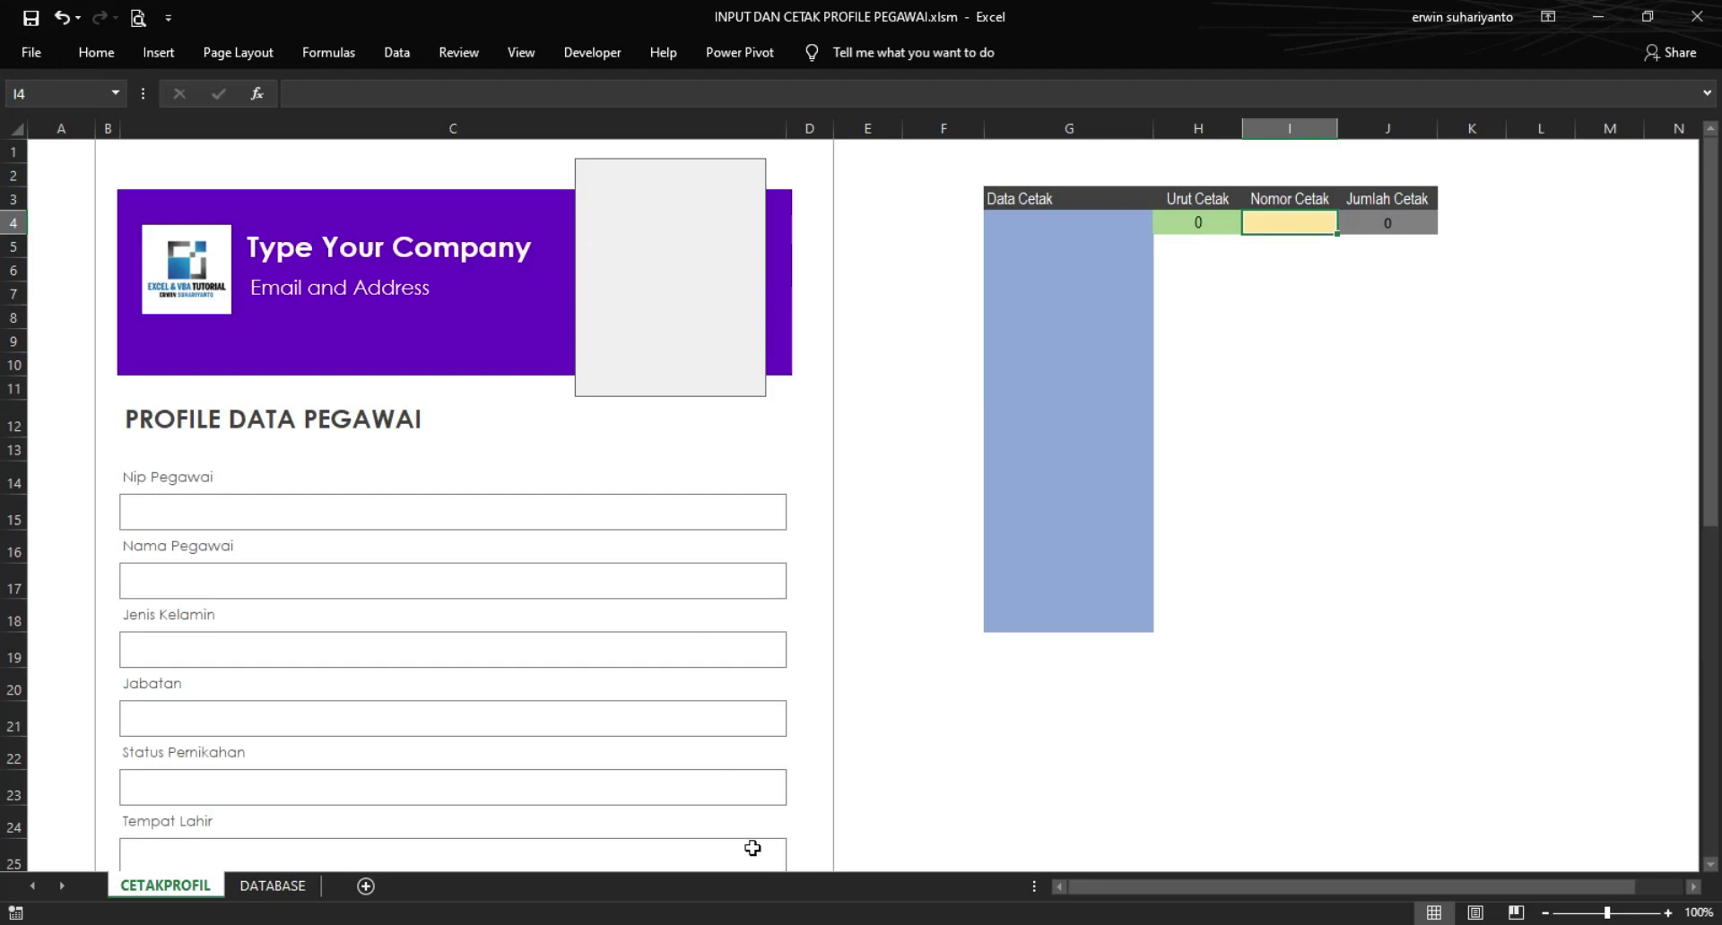
{"action": "mouse_move", "coordinate": [923, 919]}
{"action": "left_click", "coordinate": [1030, 851]}
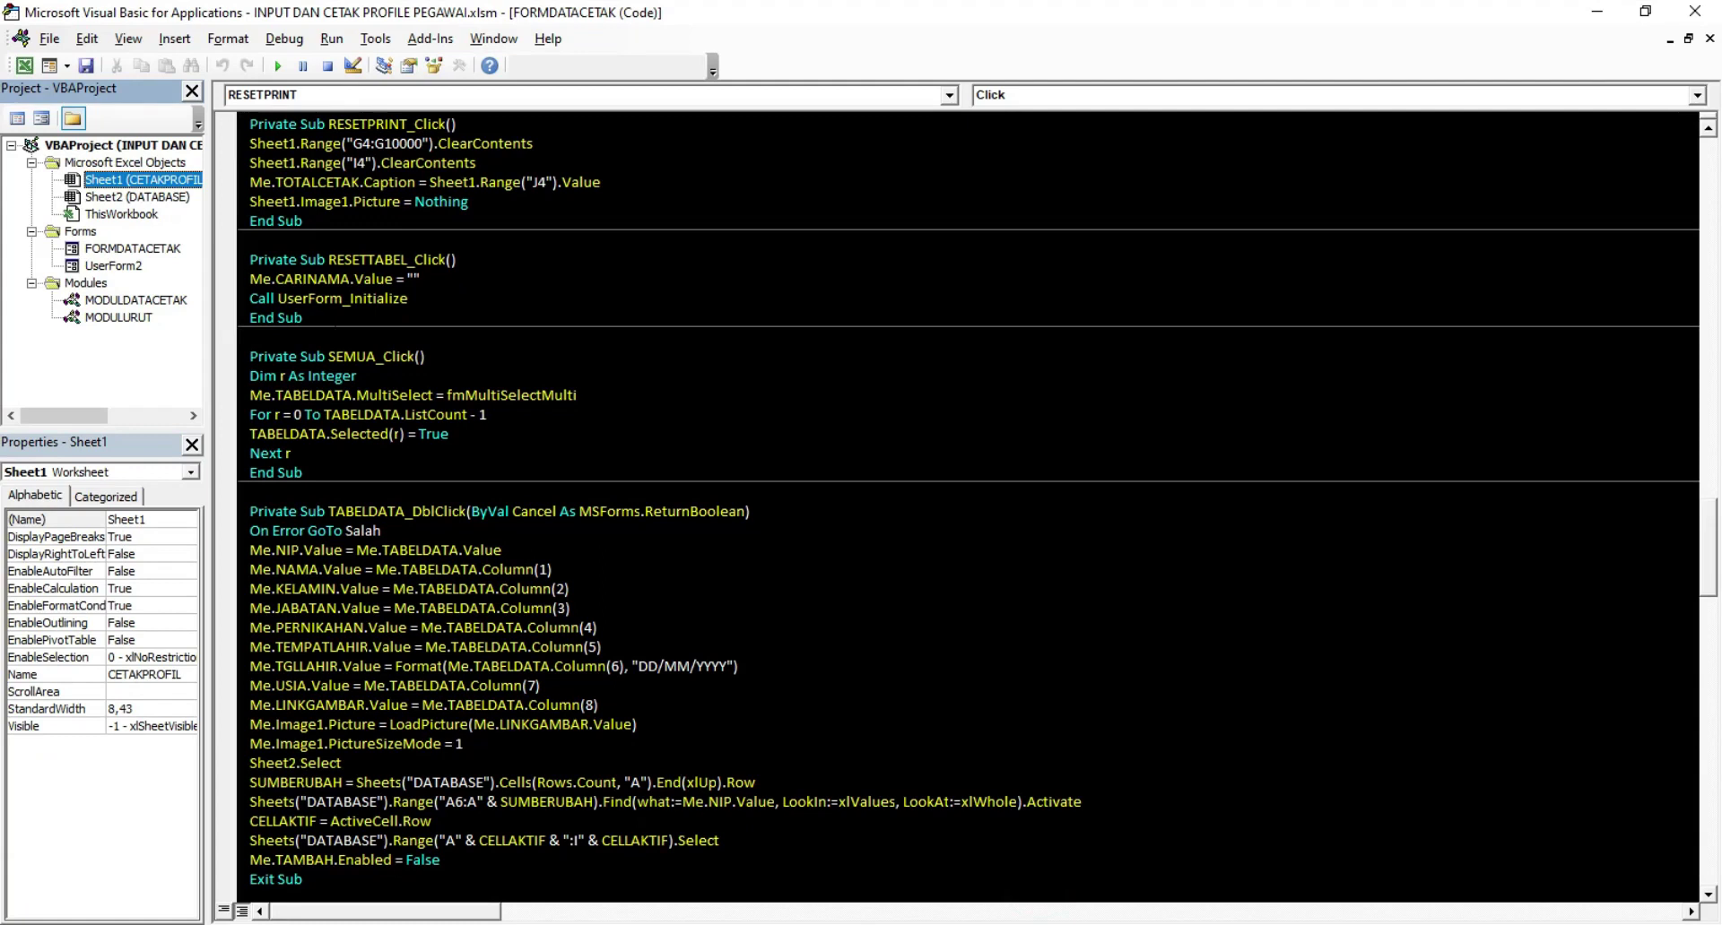
{"action": "double_click", "coordinate": [126, 249]}
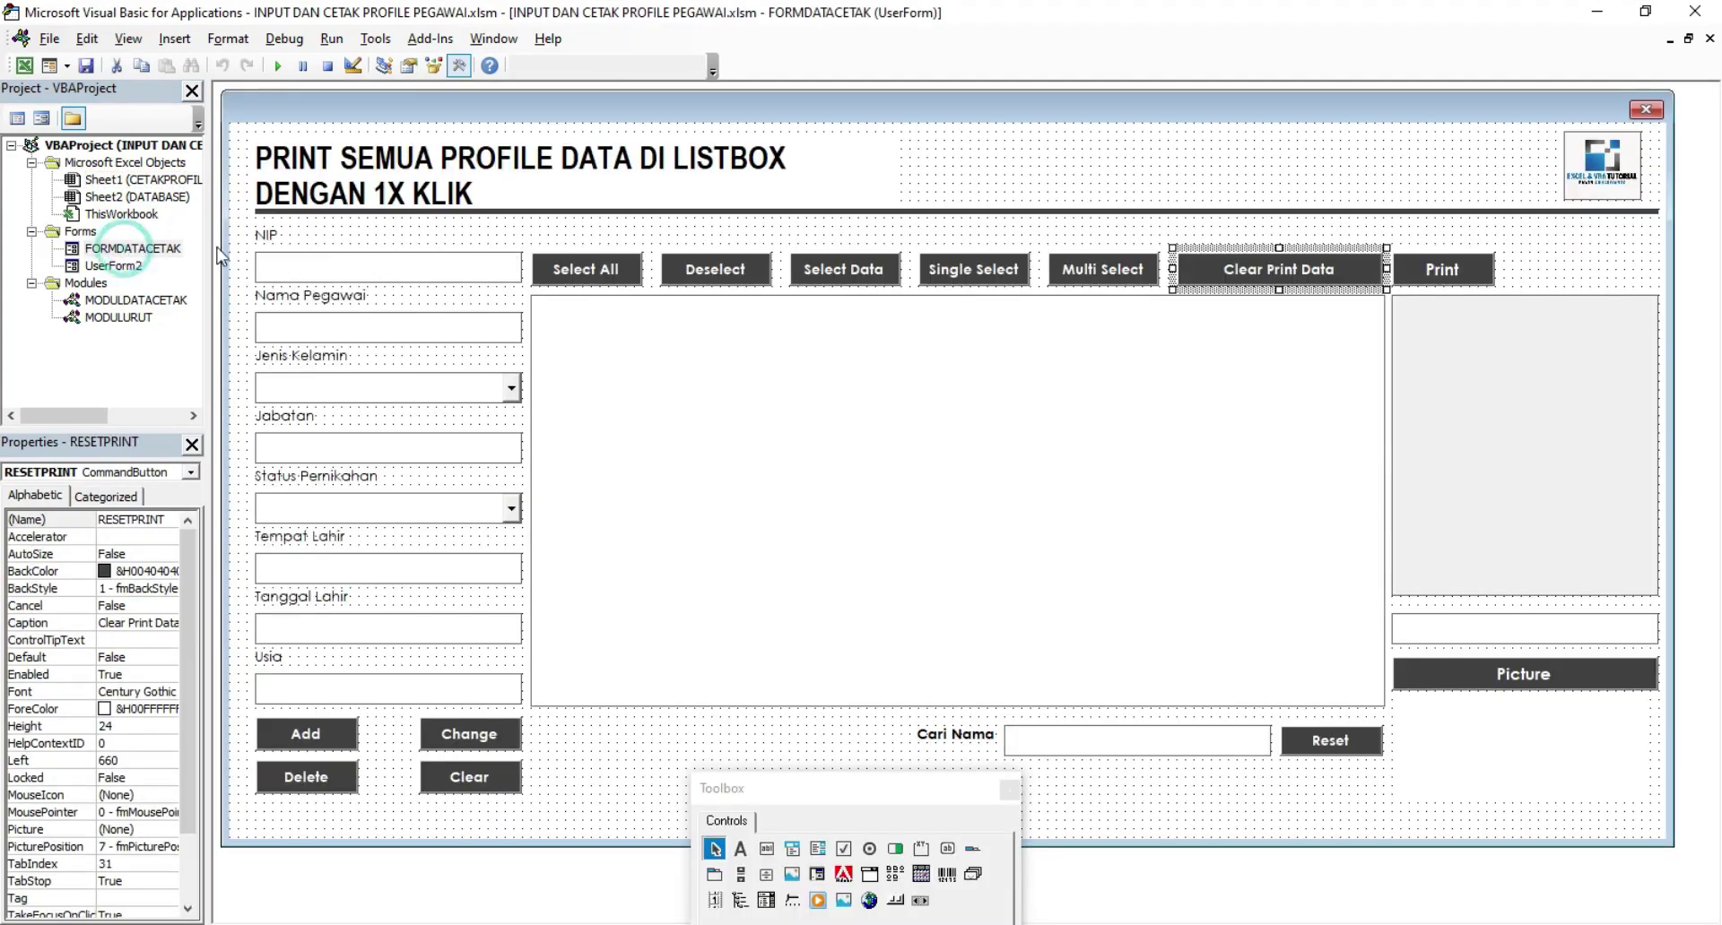
- In the Print button's CETAK_Click code, change the CountA range from G4:G1000 to G4:G10000
{"action": "double_click", "coordinate": [1455, 272]}
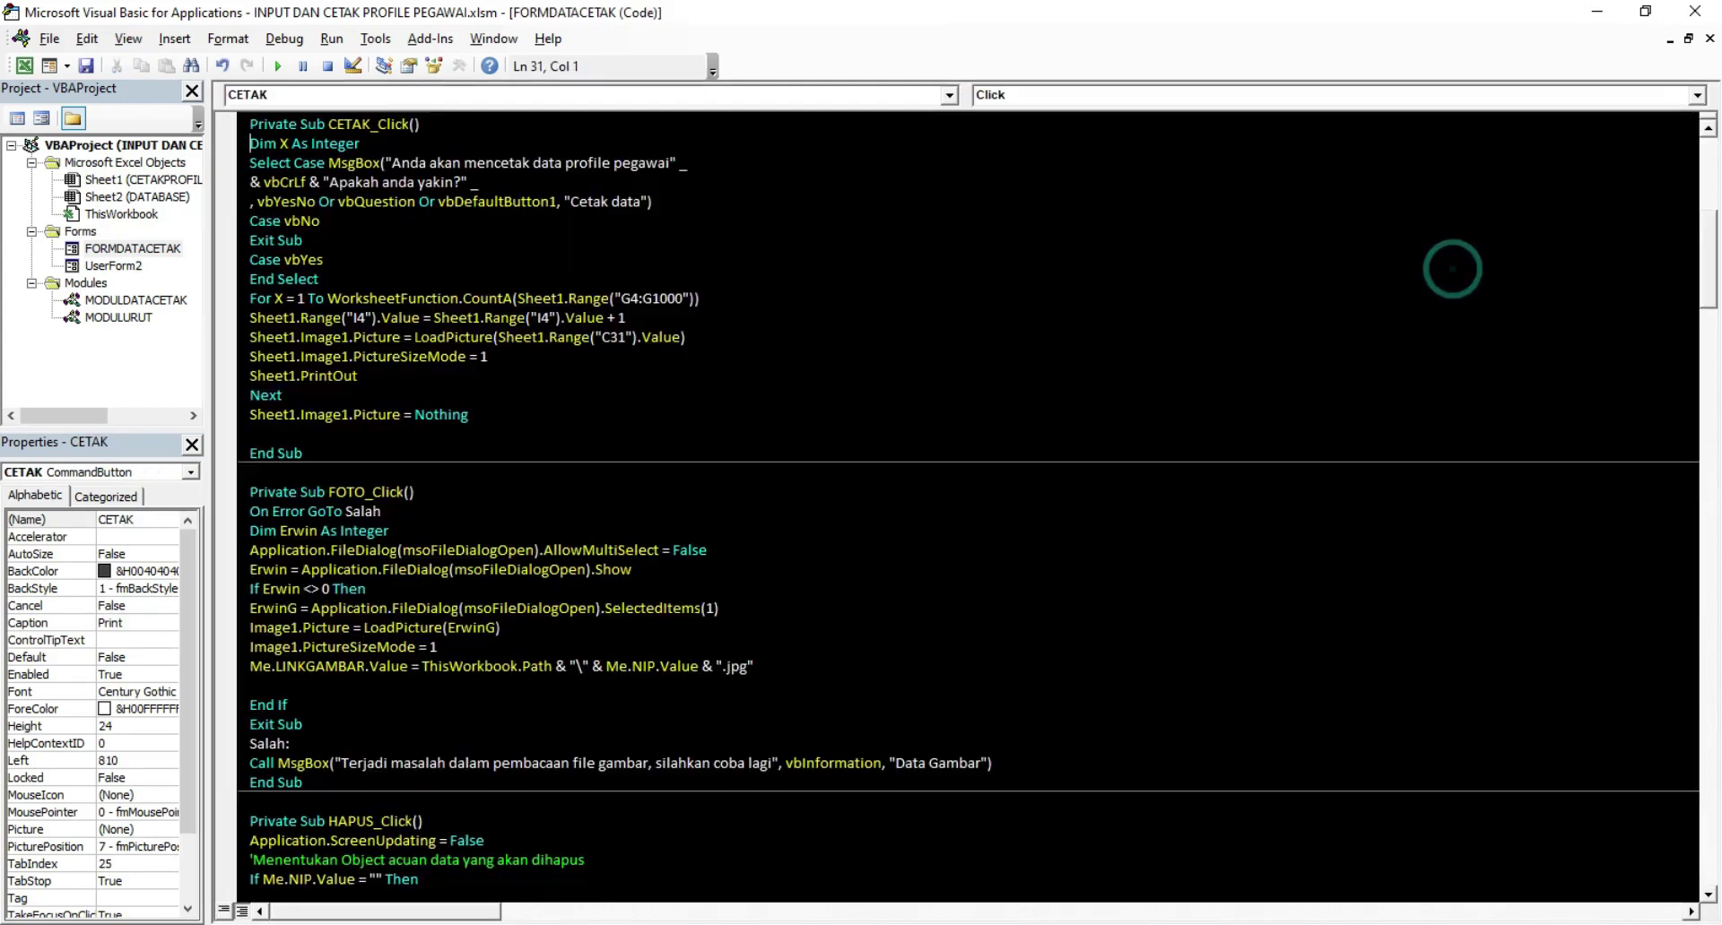
{"action": "left_click", "coordinate": [235, 148]}
{"action": "left_click", "coordinate": [362, 259]}
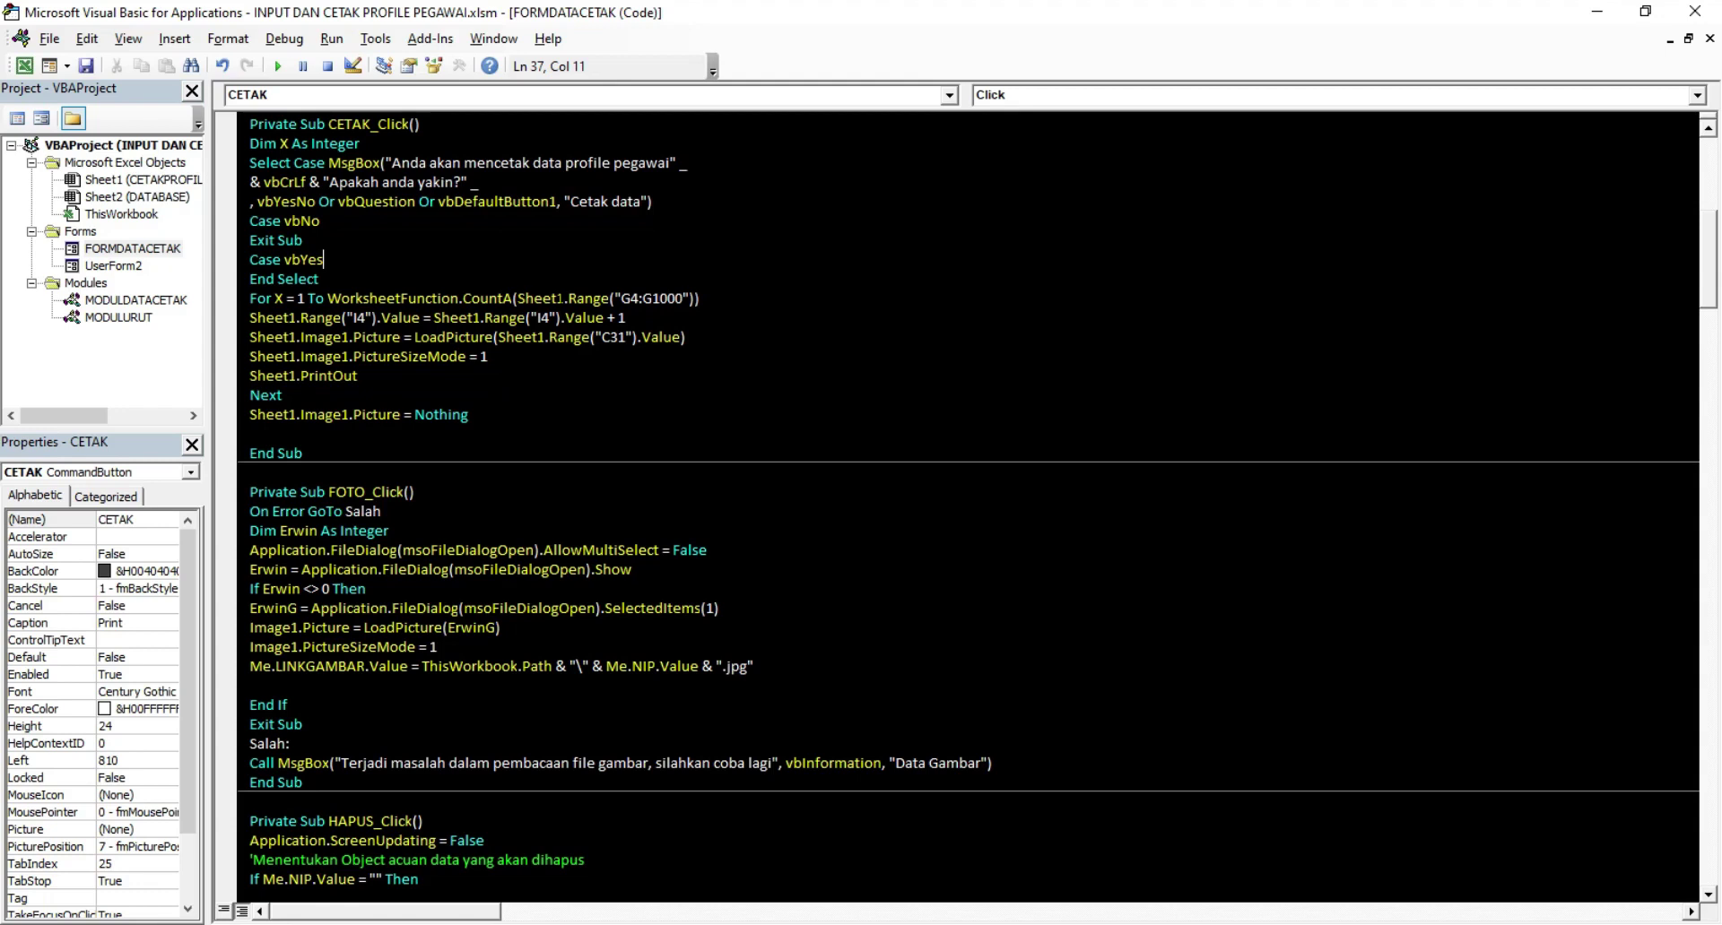
{"action": "left_click", "coordinate": [684, 299]}
{"action": "type", "text": "0"}
- Recheck the Data Cetak cells in column G of the Excel sheet
{"action": "left_click", "coordinate": [25, 65]}
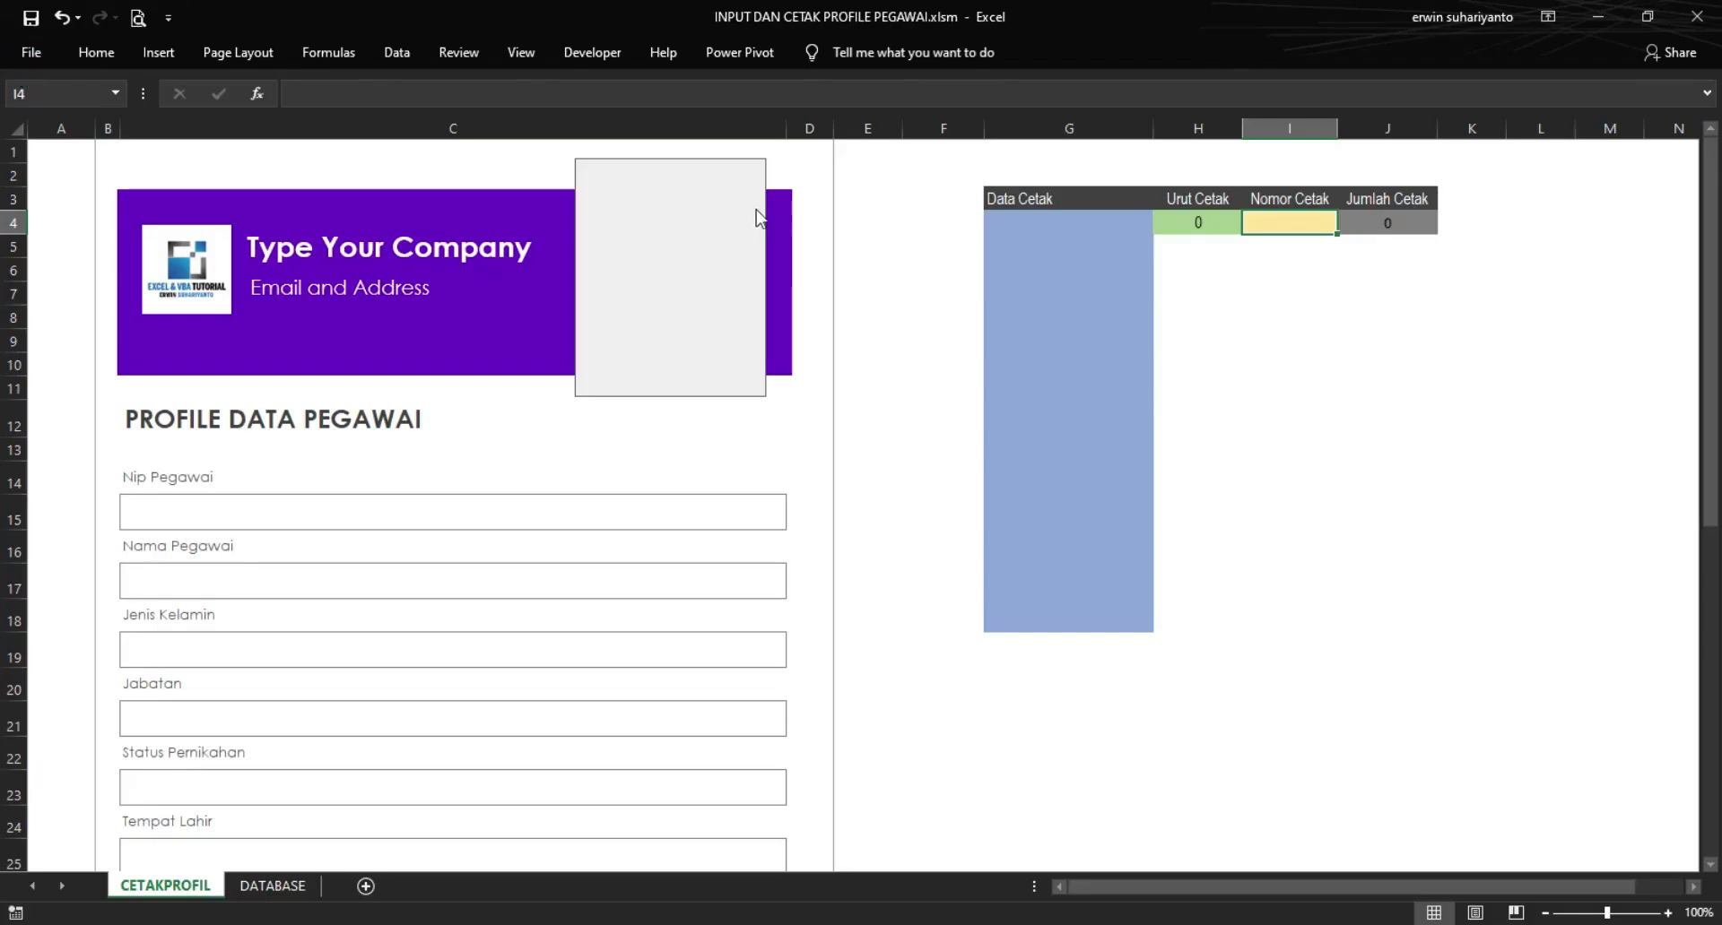
{"action": "left_click_drag", "start_coordinate": [1049, 221], "coordinate": [1052, 615]}
{"action": "left_click", "coordinate": [941, 689]}
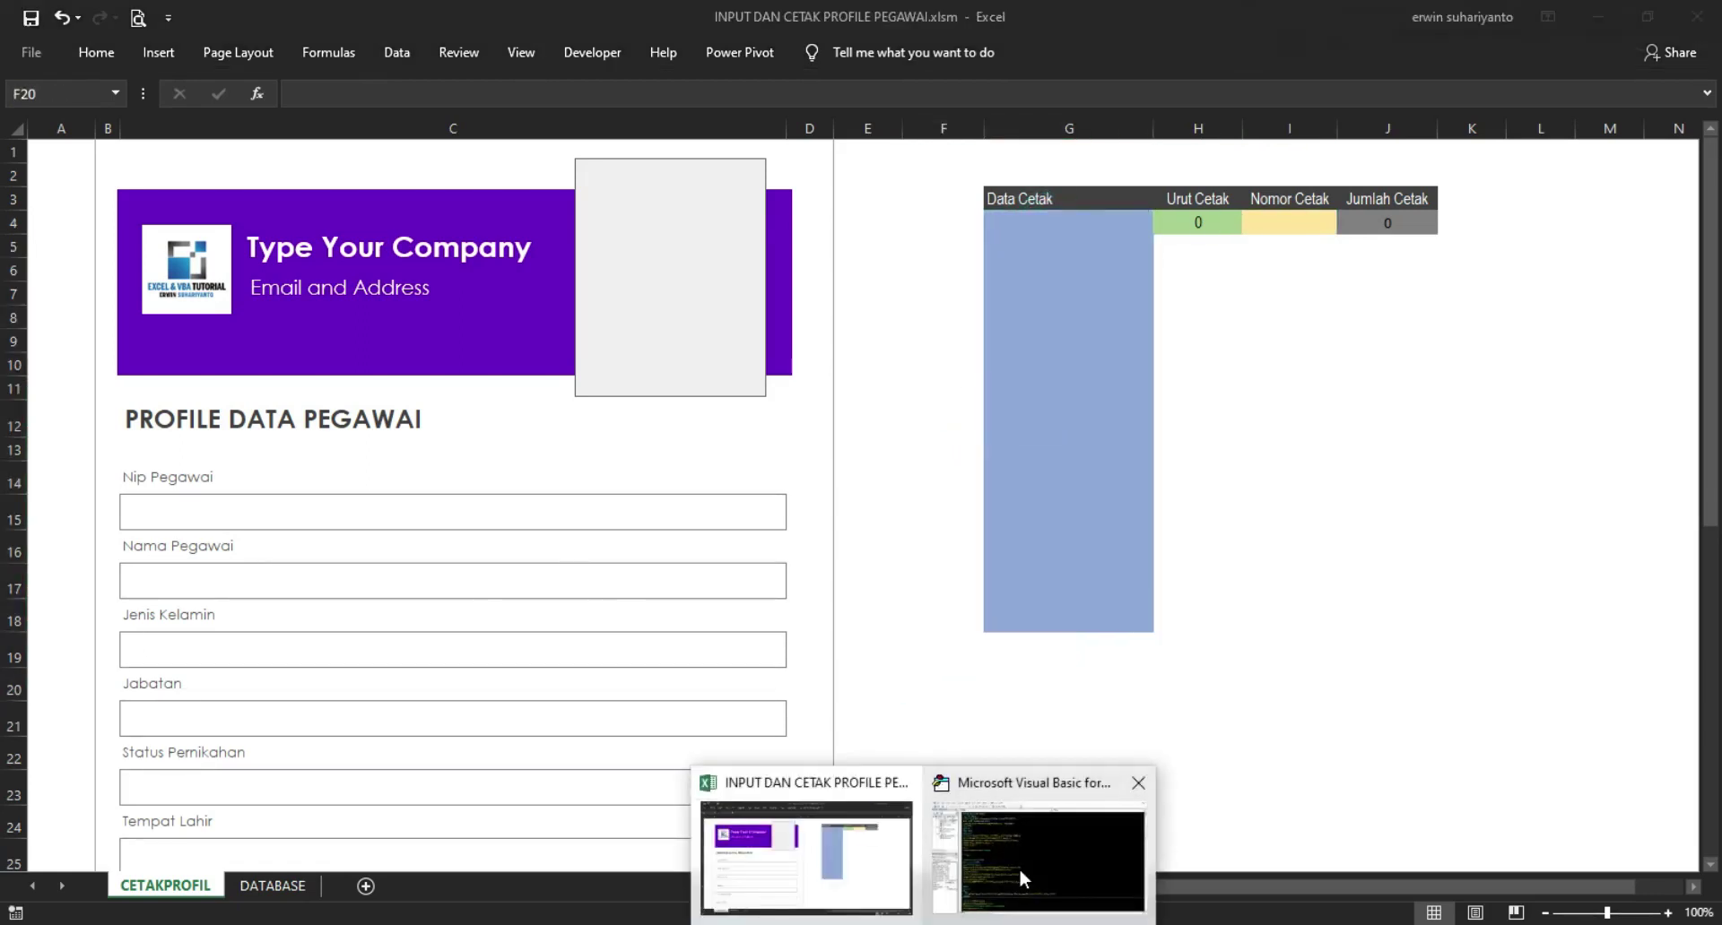
{"action": "left_click", "coordinate": [1020, 879]}
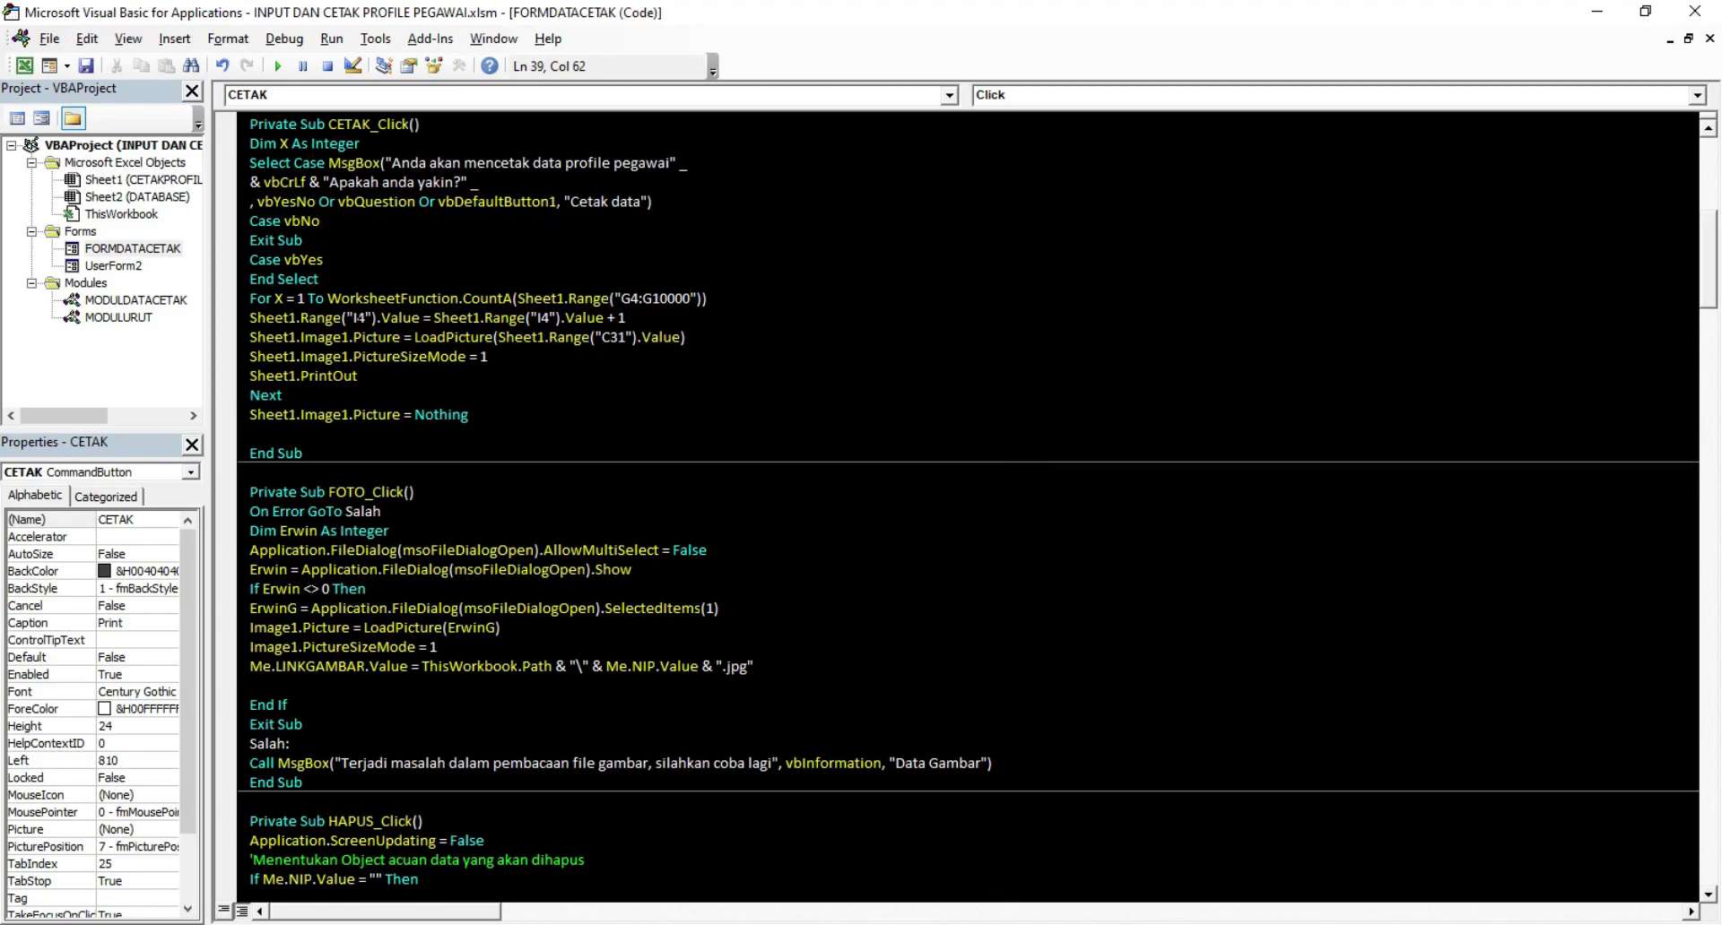
- Resize the editor beside Excel and compare the I4 counter line with the sheet
{"action": "double_click", "coordinate": [300, 13]}
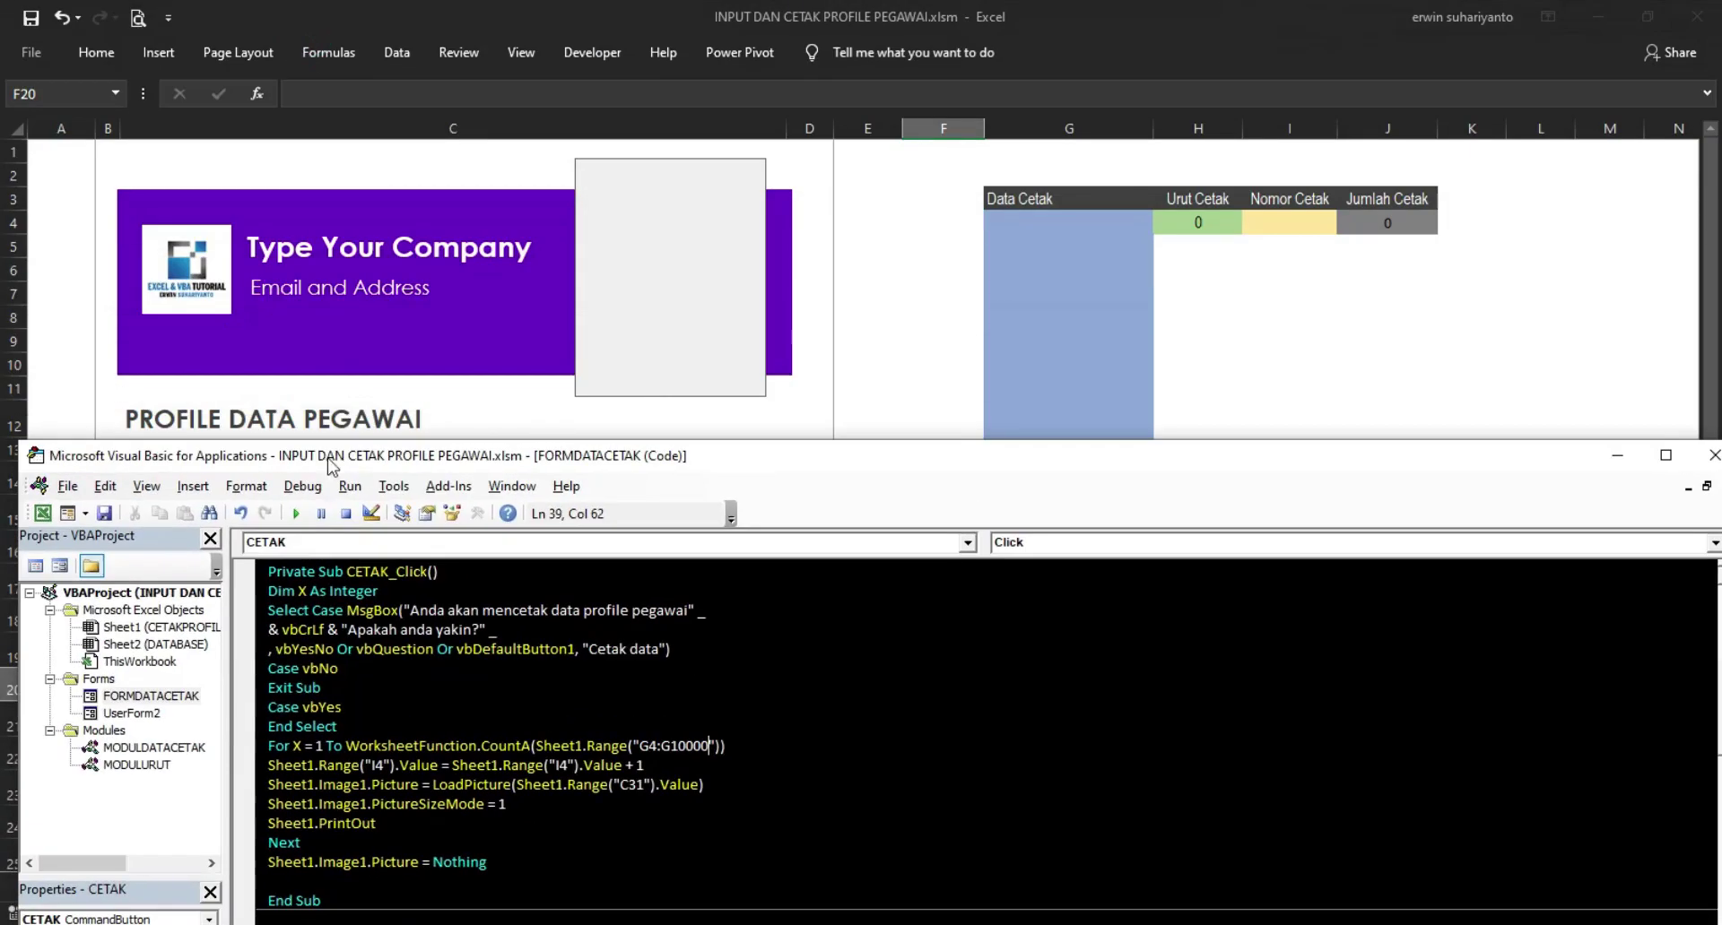
{"action": "mouse_move", "coordinate": [1196, 456]}
{"action": "left_mouse_down"}
{"action": "mouse_move", "coordinate": [1561, 278]}
{"action": "mouse_move", "coordinate": [1641, 259]}
{"action": "left_mouse_up"}
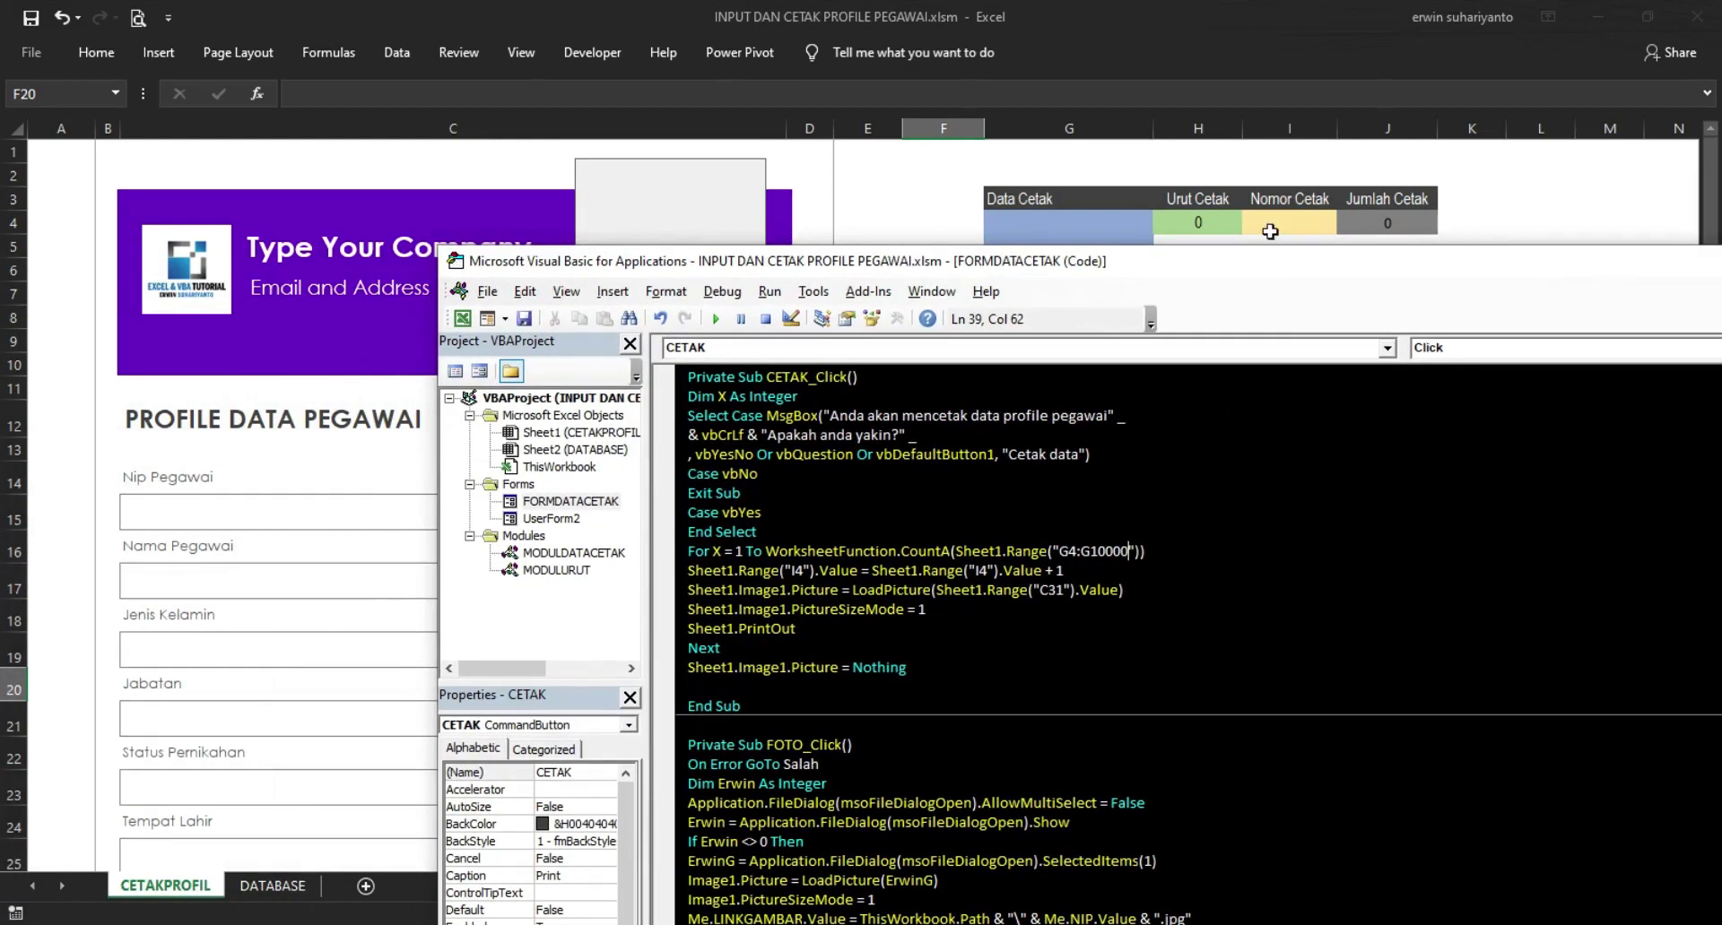
{"action": "left_click", "coordinate": [794, 572]}
{"action": "left_click", "coordinate": [886, 200]}
{"action": "scroll", "coordinate": [450, 645], "scroll_direction": "down", "scroll_amount": 1}
{"action": "scroll", "coordinate": [366, 737], "scroll_direction": "down", "scroll_amount": 2}
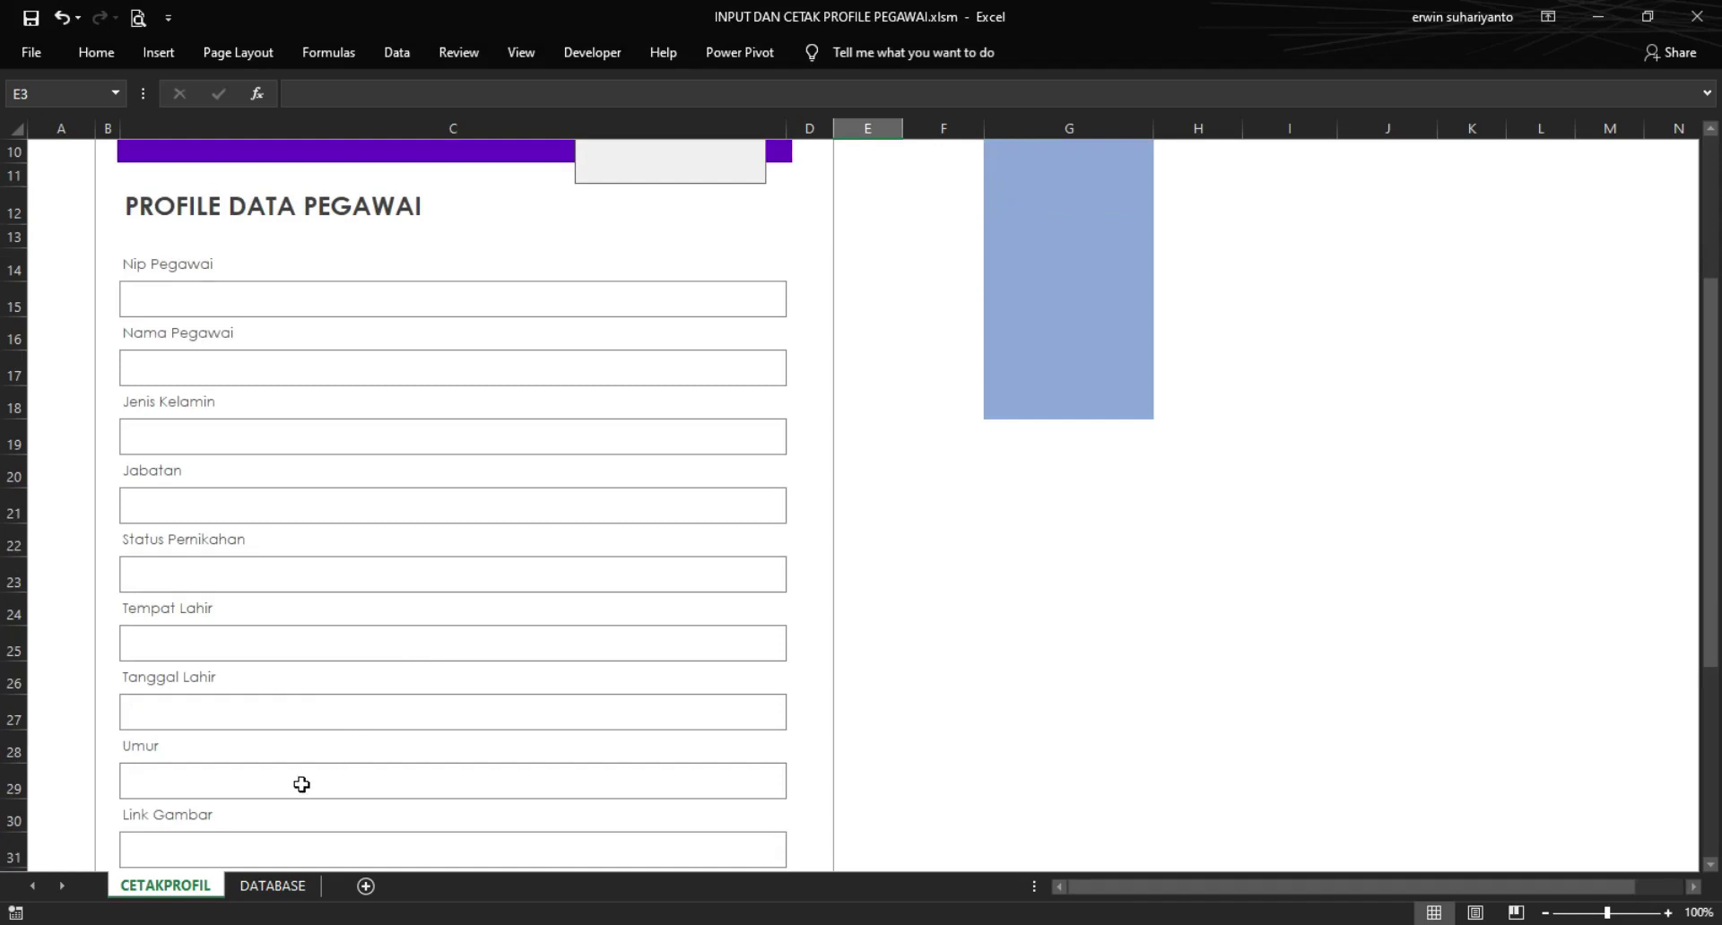
{"action": "scroll", "coordinate": [314, 771], "scroll_direction": "down", "scroll_amount": 2}
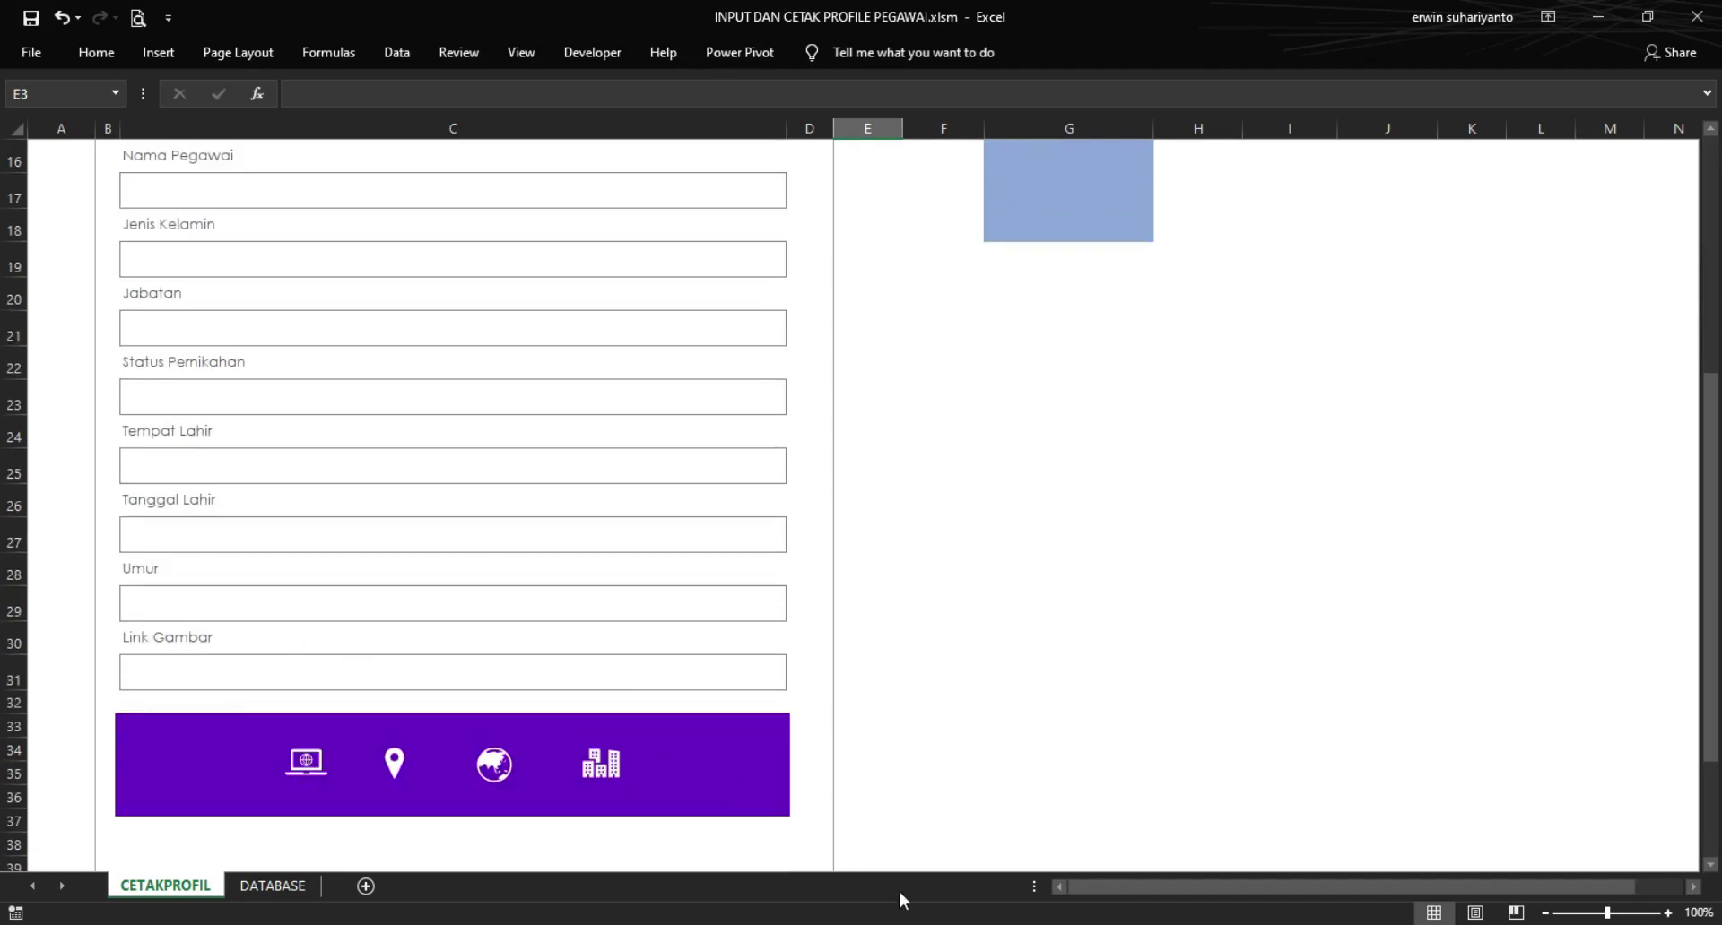
{"action": "mouse_move", "coordinate": [924, 919]}
{"action": "left_click", "coordinate": [1013, 897]}
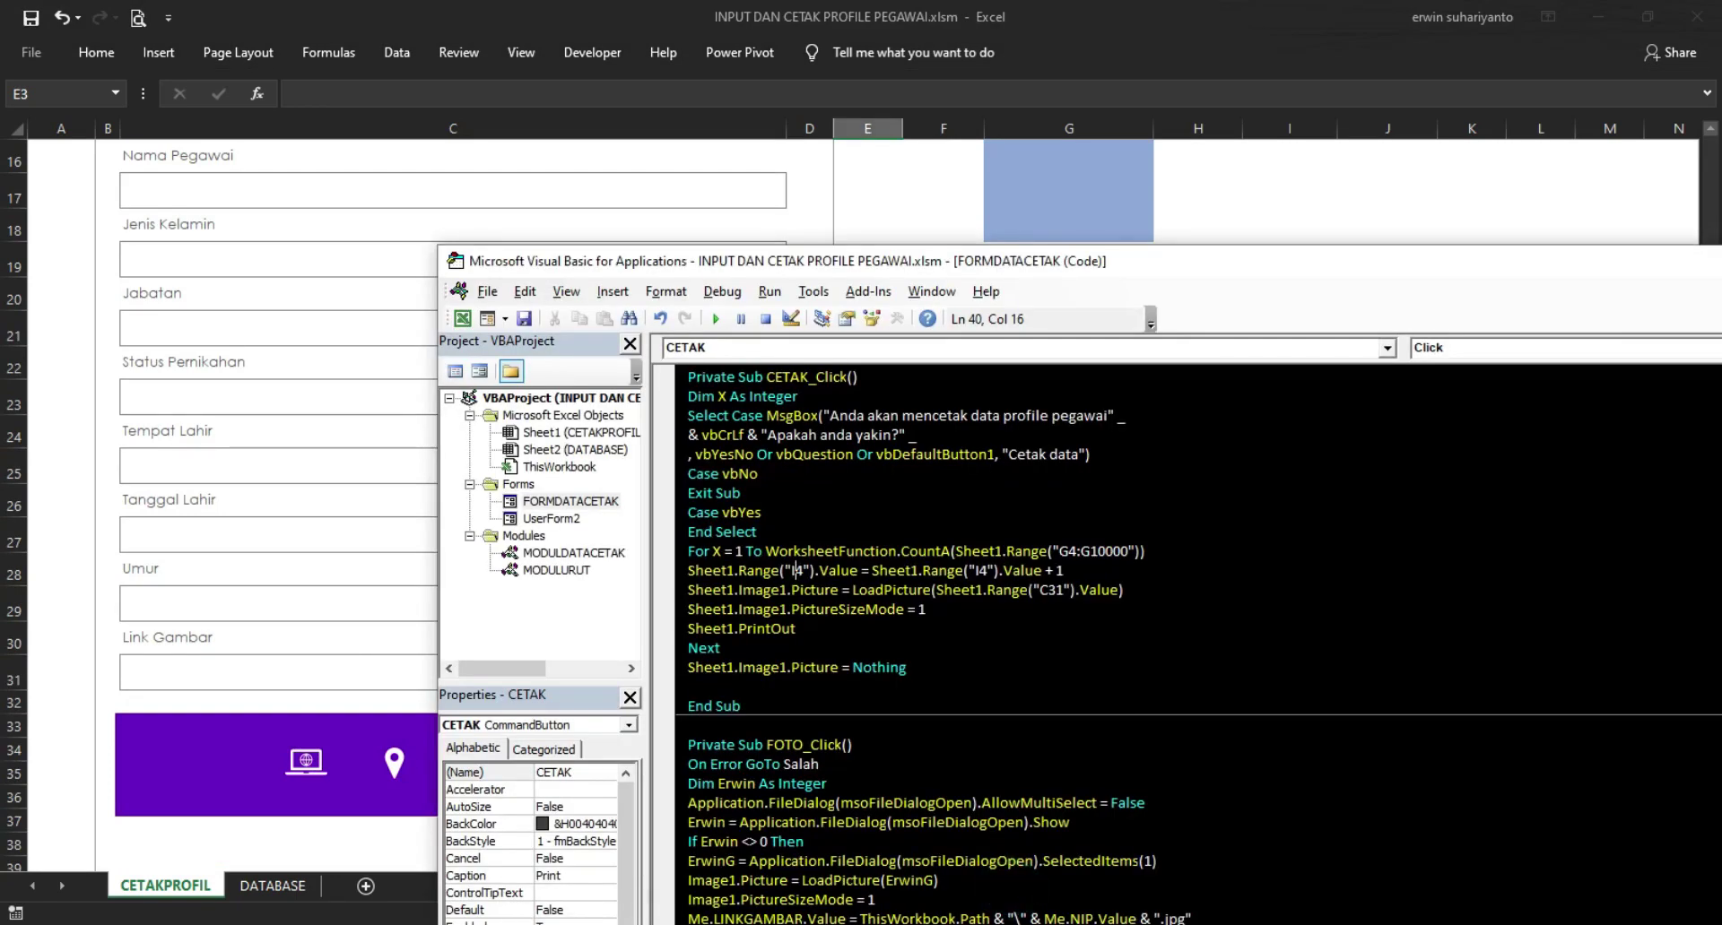
- Review the PrintOut call inside the print loop
{"action": "scroll", "coordinate": [1193, 646], "scroll_direction": "down", "scroll_amount": 2}
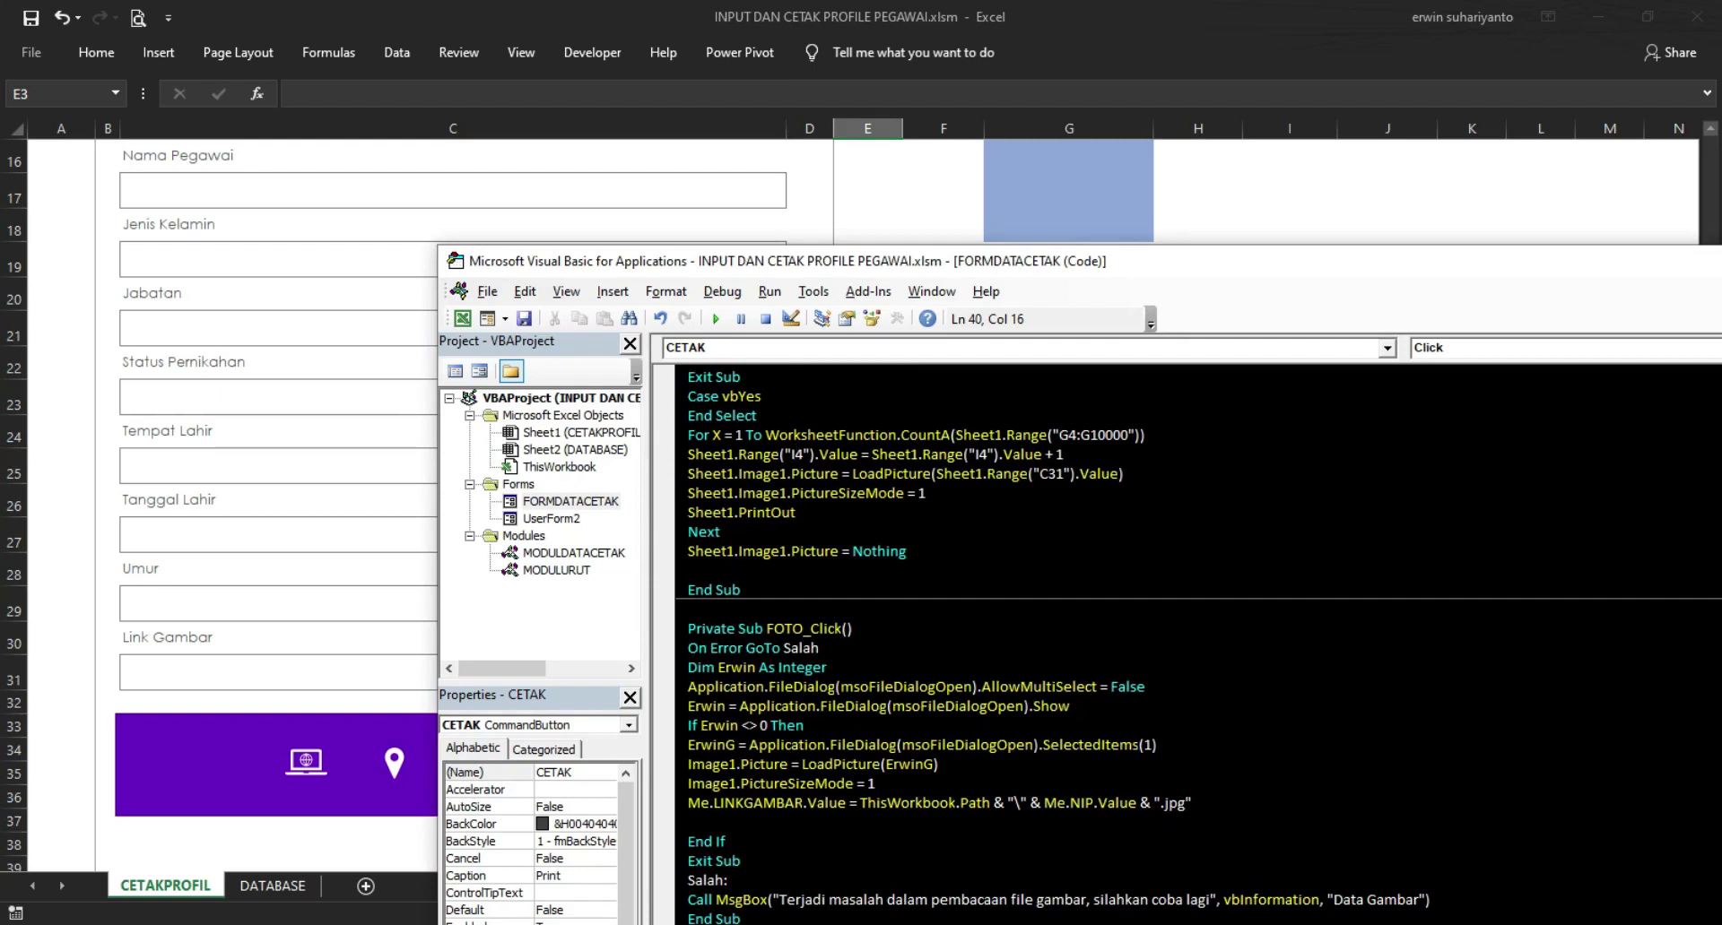
{"action": "double_click", "coordinate": [787, 512]}
{"action": "left_click", "coordinate": [789, 513]}
- Maximize the editor and open the Picture button's FOTO_Click code from the FORMDATACETAK design
{"action": "double_click", "coordinate": [722, 261]}
{"action": "double_click", "coordinate": [133, 248]}
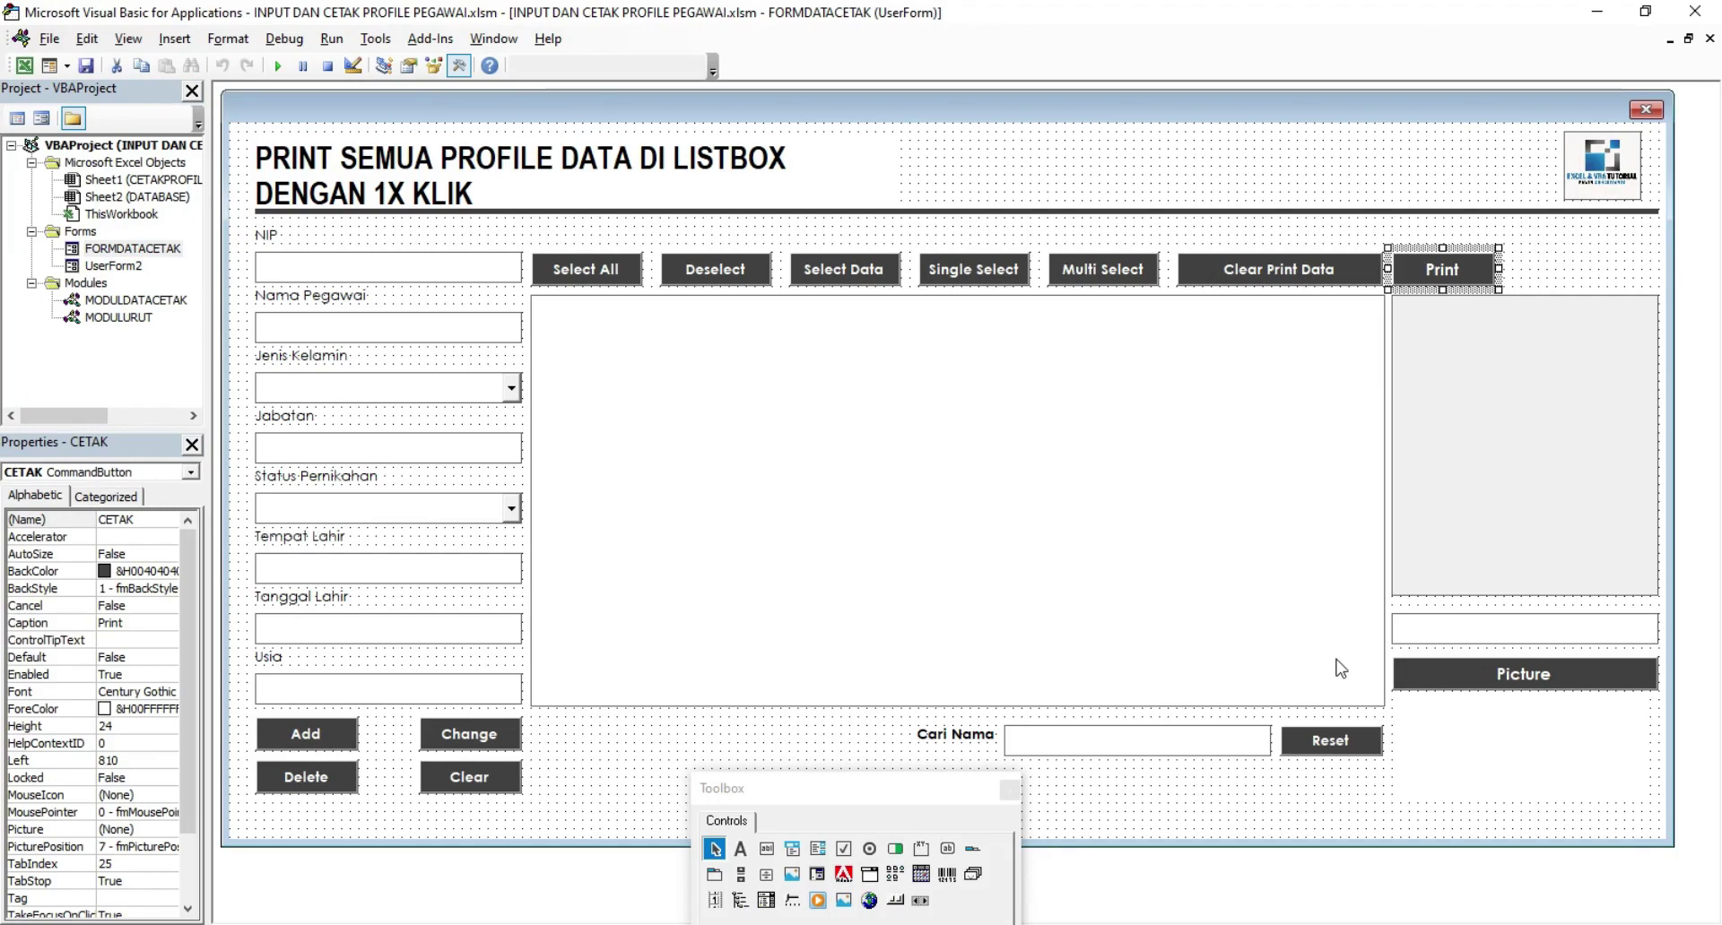
{"action": "double_click", "coordinate": [1536, 679]}
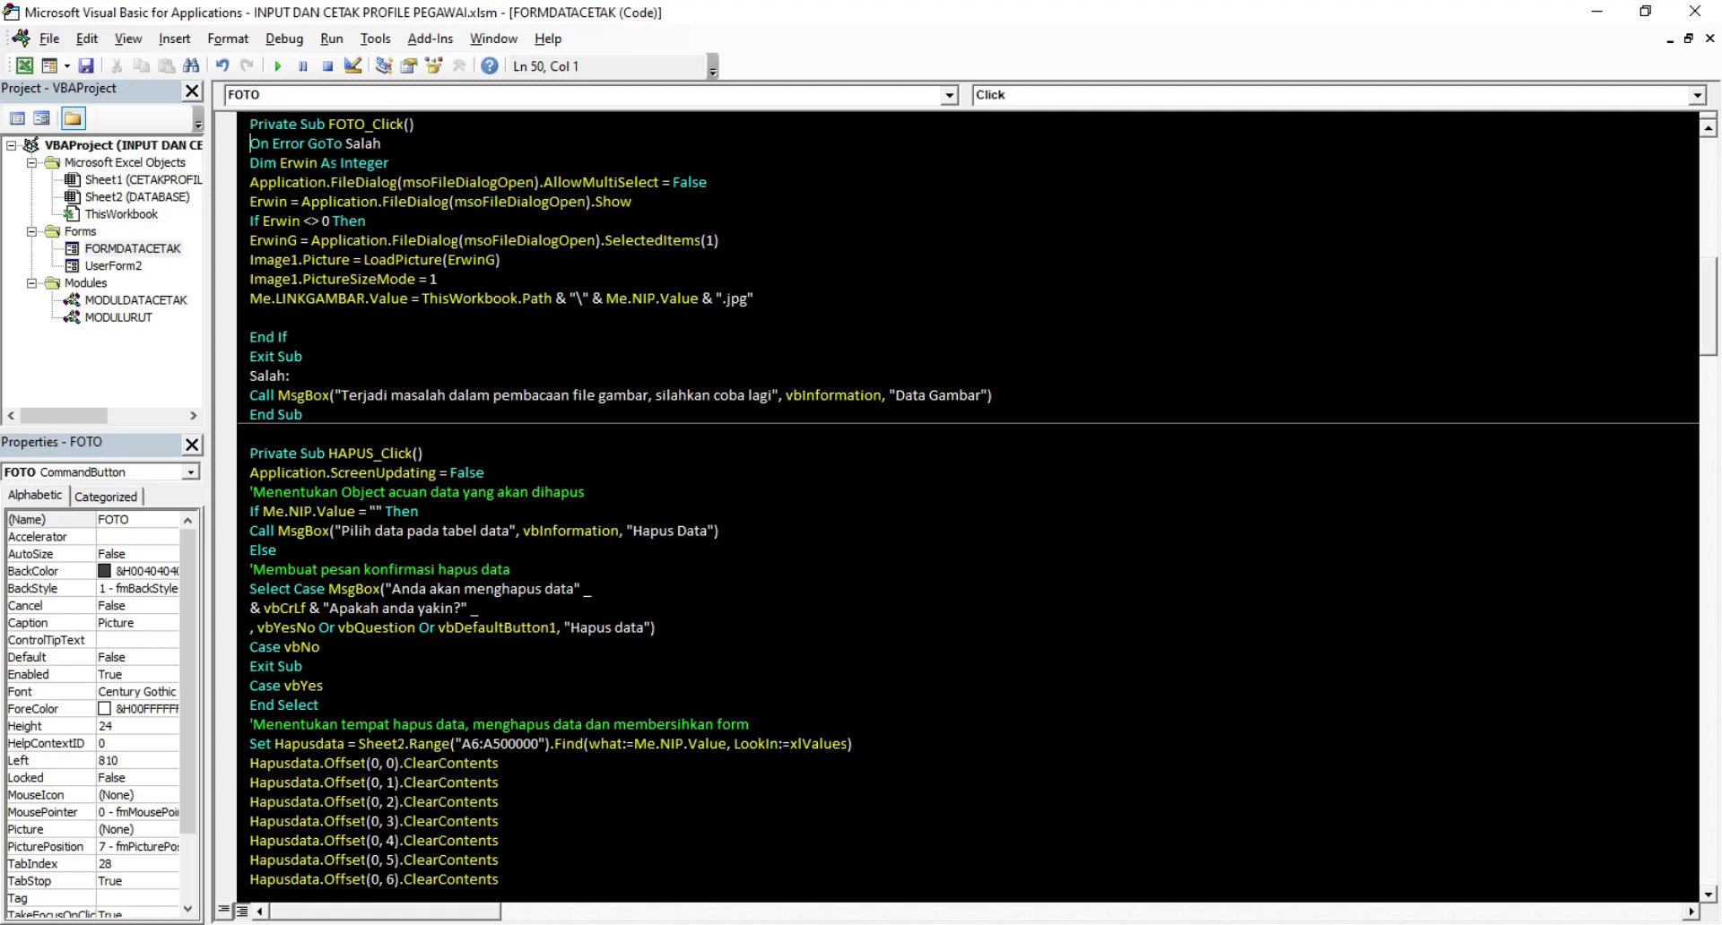
- Scroll through the FORMDATACETAK code after selecting the module-level file path declaration
{"action": "scroll", "coordinate": [968, 502], "scroll_direction": "up", "scroll_amount": 11}
{"action": "scroll", "coordinate": [968, 502], "scroll_direction": "up", "scroll_amount": 5}
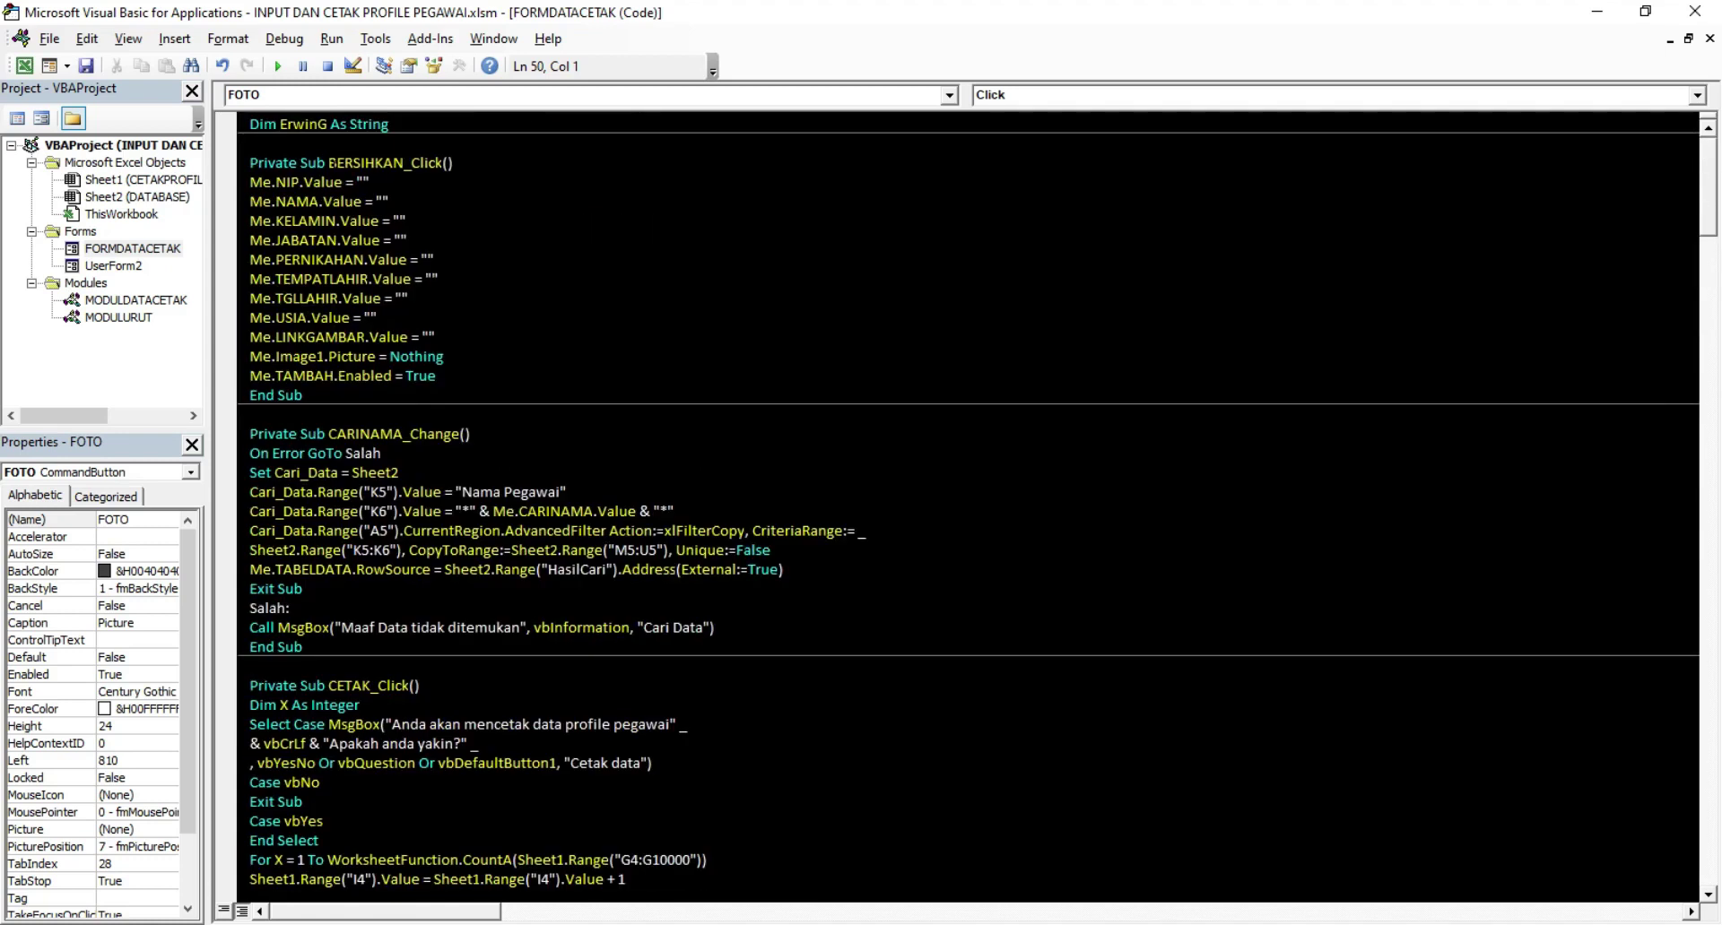
{"action": "left_click_drag", "start_coordinate": [250, 123], "coordinate": [388, 124]}
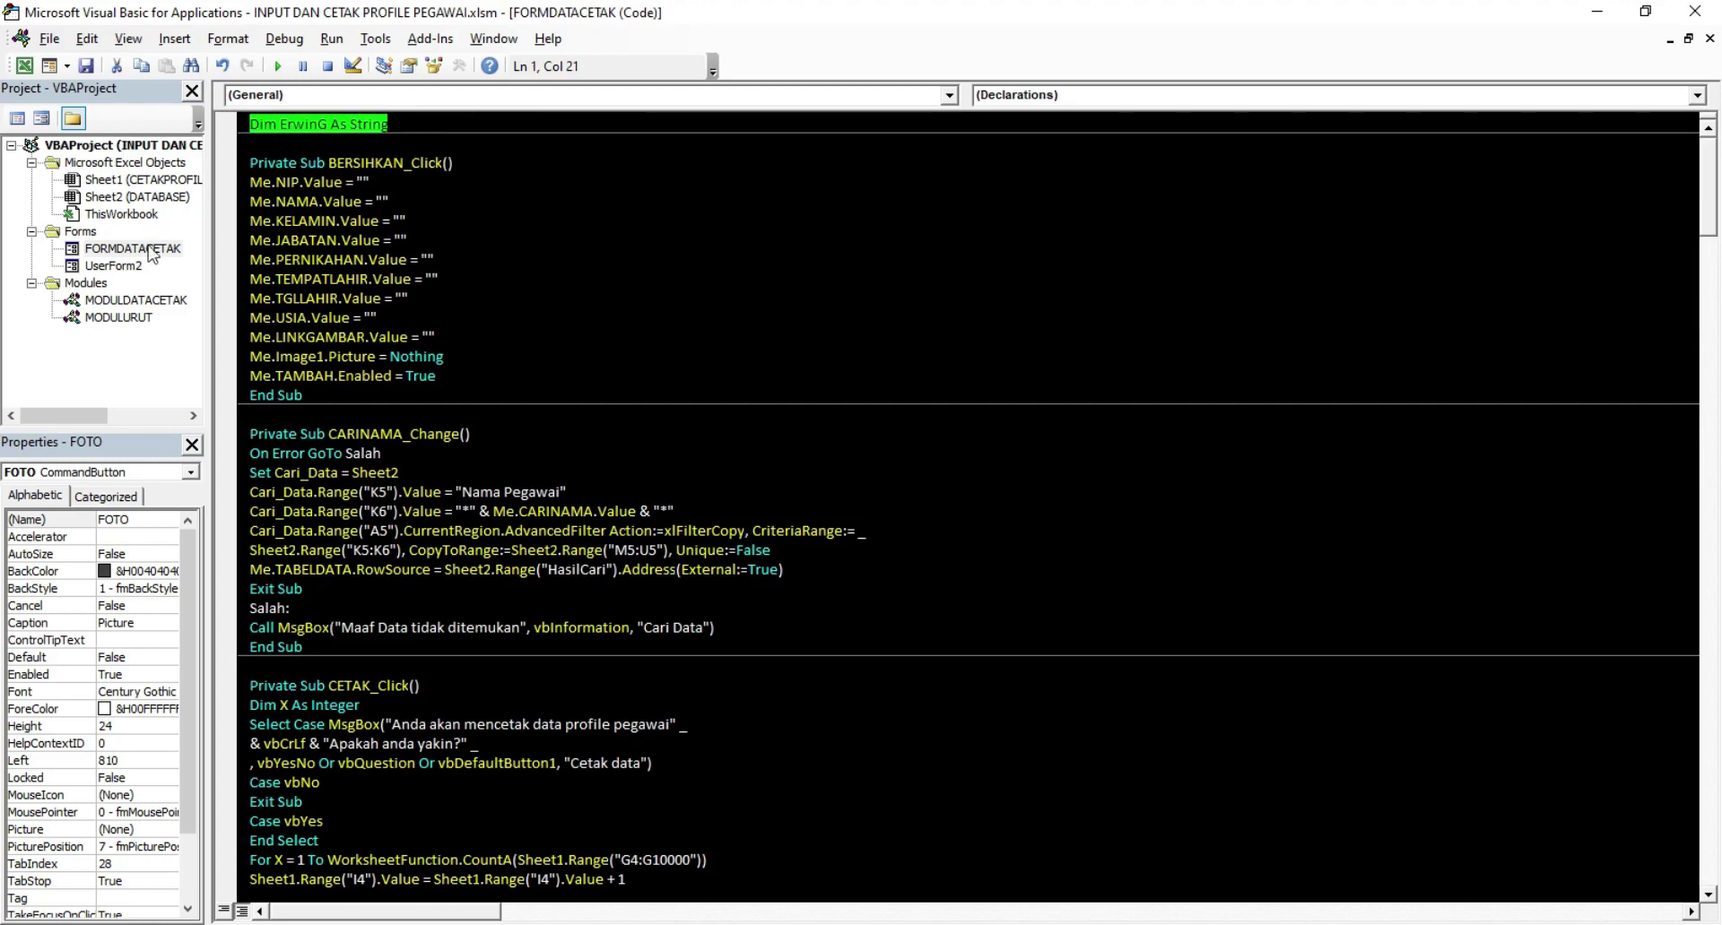
{"action": "key", "text": "Page_Down"}
{"action": "scroll", "coordinate": [969, 502], "scroll_direction": "down", "scroll_amount": 4}
{"action": "scroll", "coordinate": [969, 503], "scroll_direction": "down", "scroll_amount": 4}
{"action": "scroll", "coordinate": [969, 502], "scroll_direction": "down", "scroll_amount": 4}
{"action": "scroll", "coordinate": [968, 502], "scroll_direction": "down", "scroll_amount": 4}
{"action": "scroll", "coordinate": [337, 339], "scroll_direction": "down", "scroll_amount": 5}
{"action": "scroll", "coordinate": [337, 339], "scroll_direction": "down", "scroll_amount": 4}
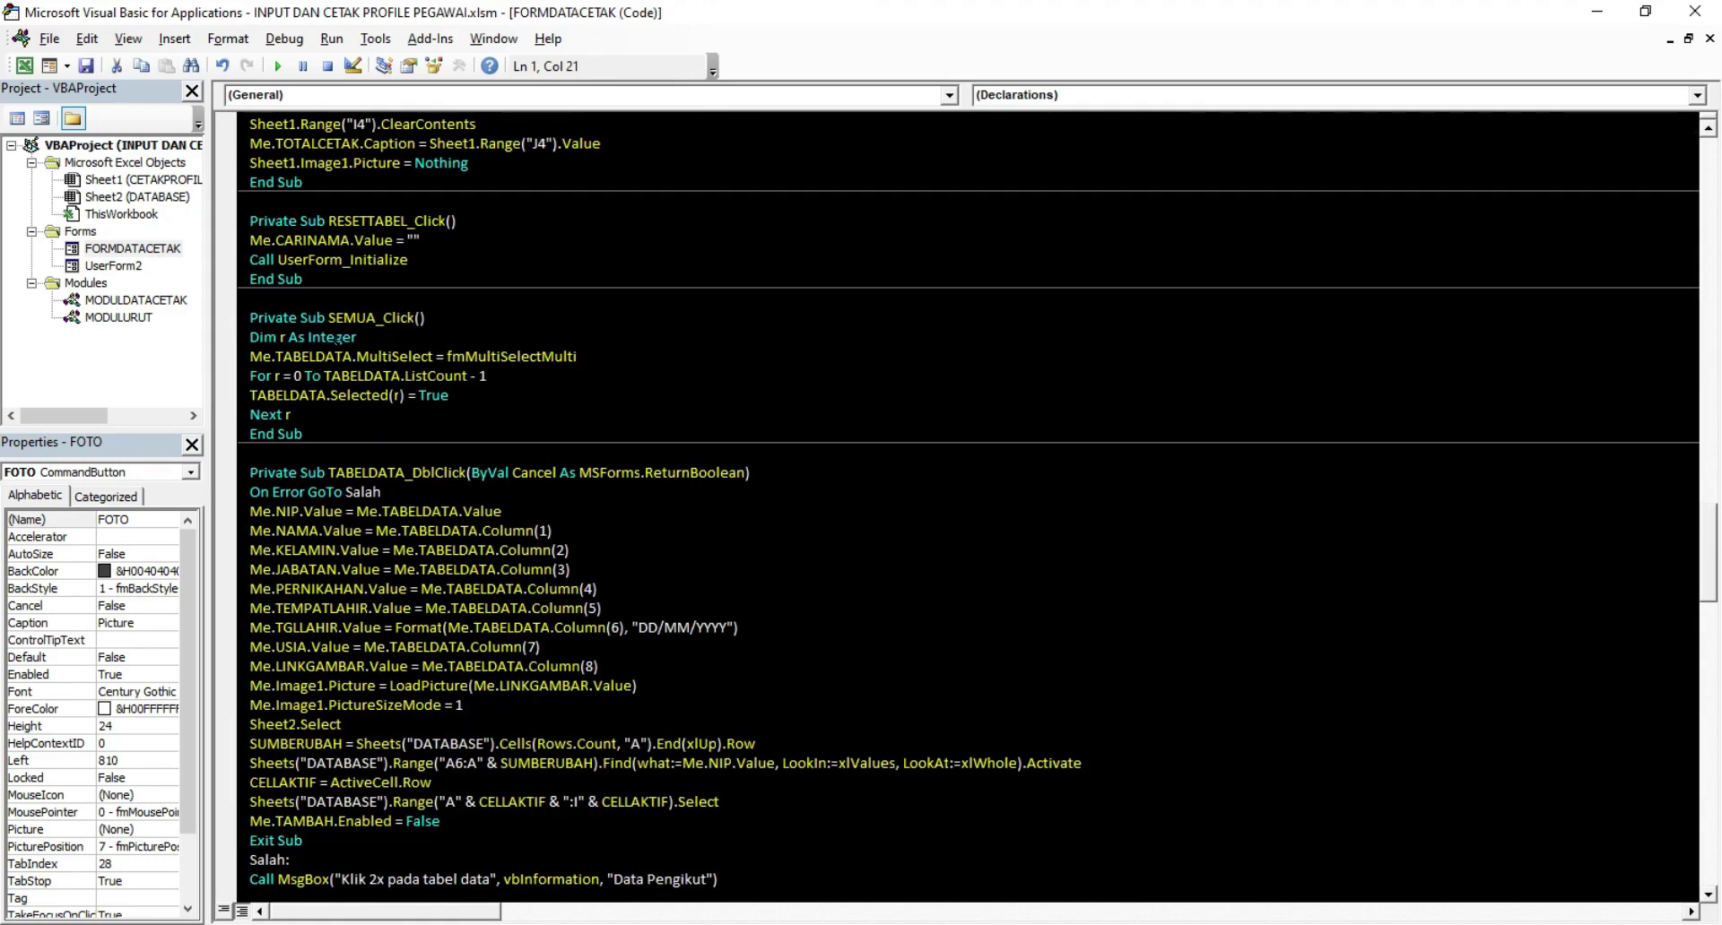
{"action": "scroll", "coordinate": [337, 339], "scroll_direction": "down", "scroll_amount": 5}
{"action": "scroll", "coordinate": [336, 339], "scroll_direction": "down", "scroll_amount": 5}
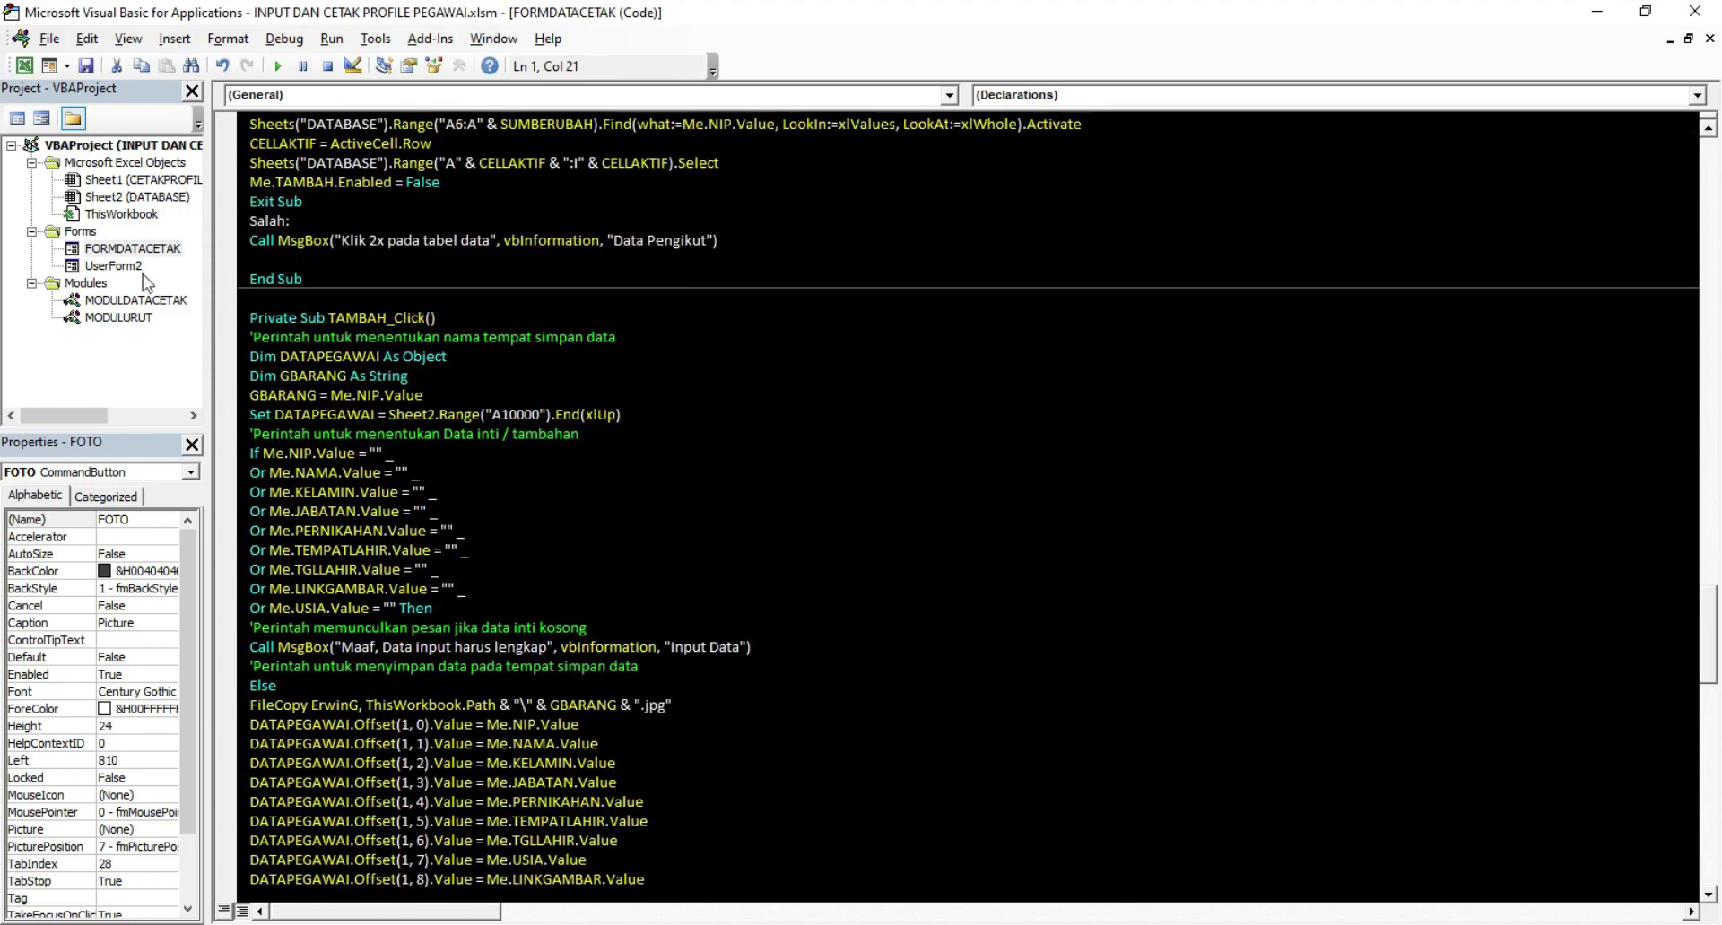
- Open the Picture button's FOTO_Click code and select the file path passed to LoadPicture
{"action": "double_click", "coordinate": [144, 249]}
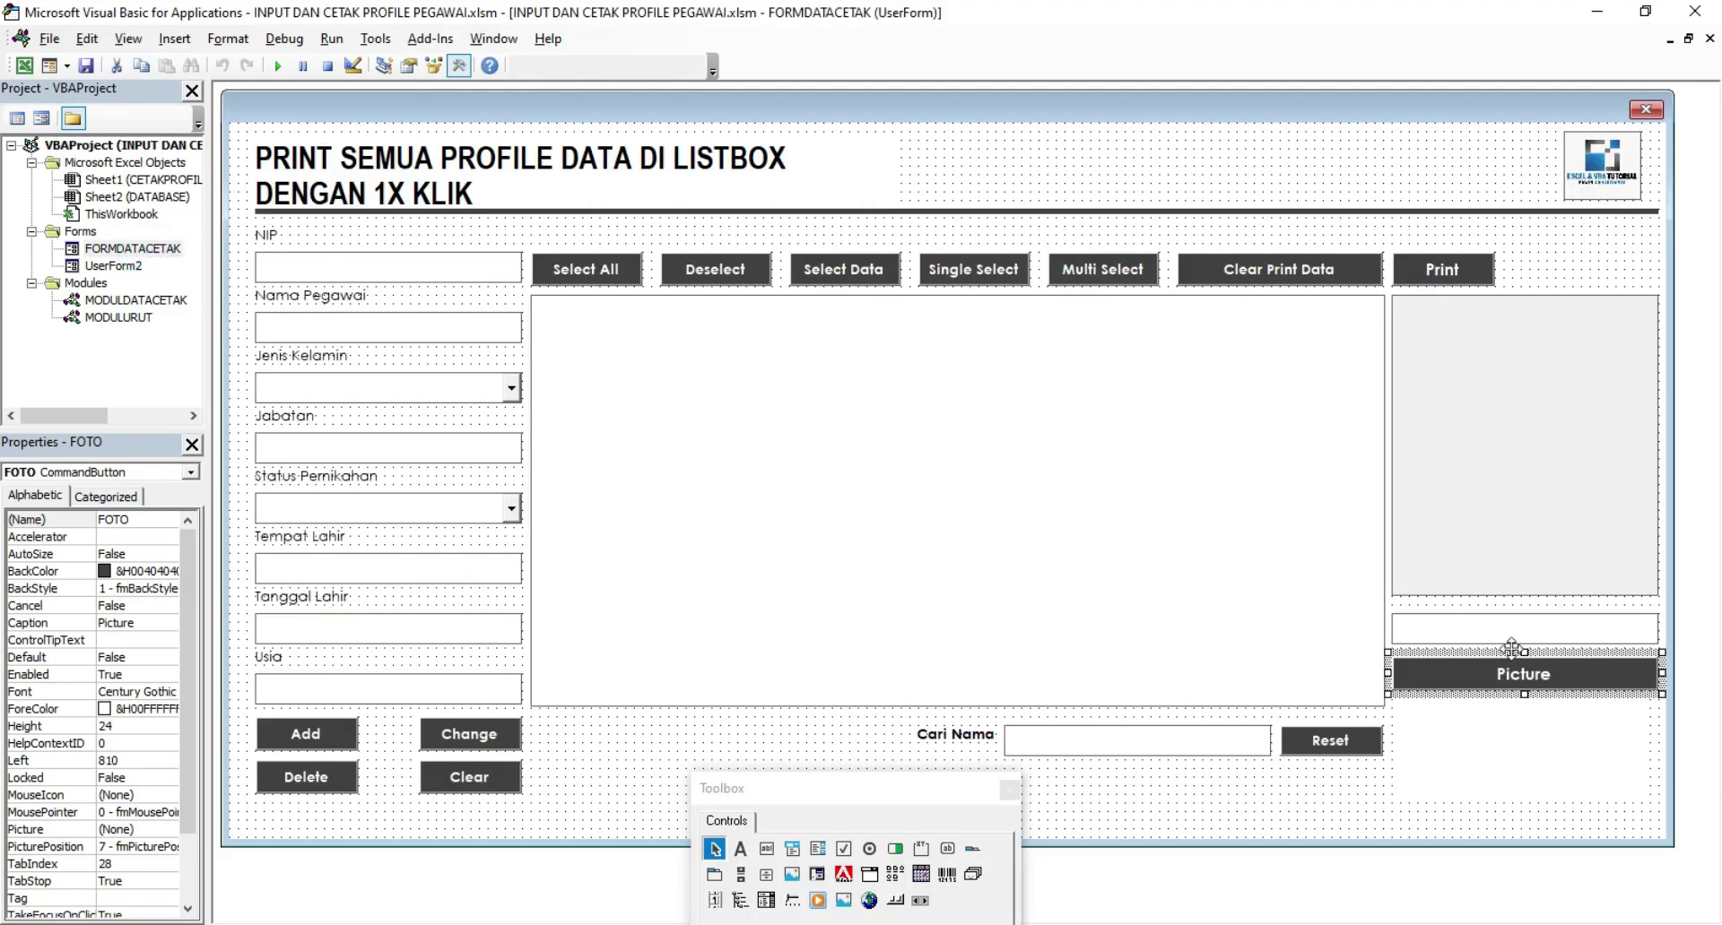
{"action": "double_click", "coordinate": [1522, 679]}
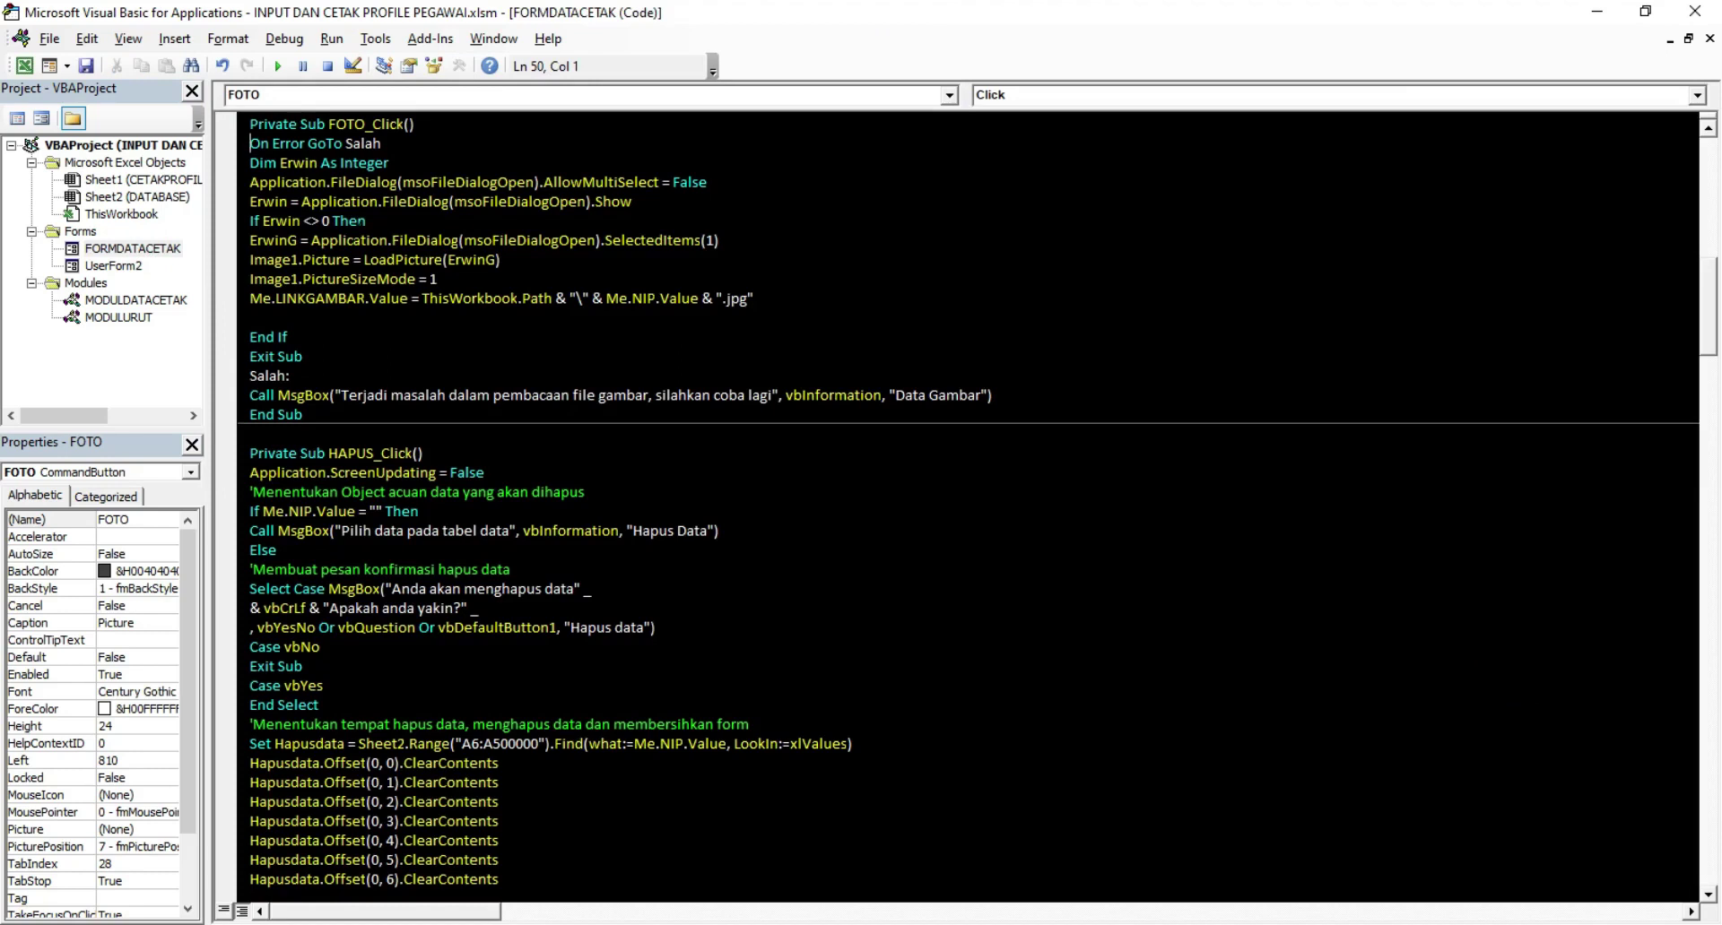
{"action": "left_click", "coordinate": [426, 237]}
{"action": "left_click", "coordinate": [457, 260]}
{"action": "double_click", "coordinate": [457, 260]}
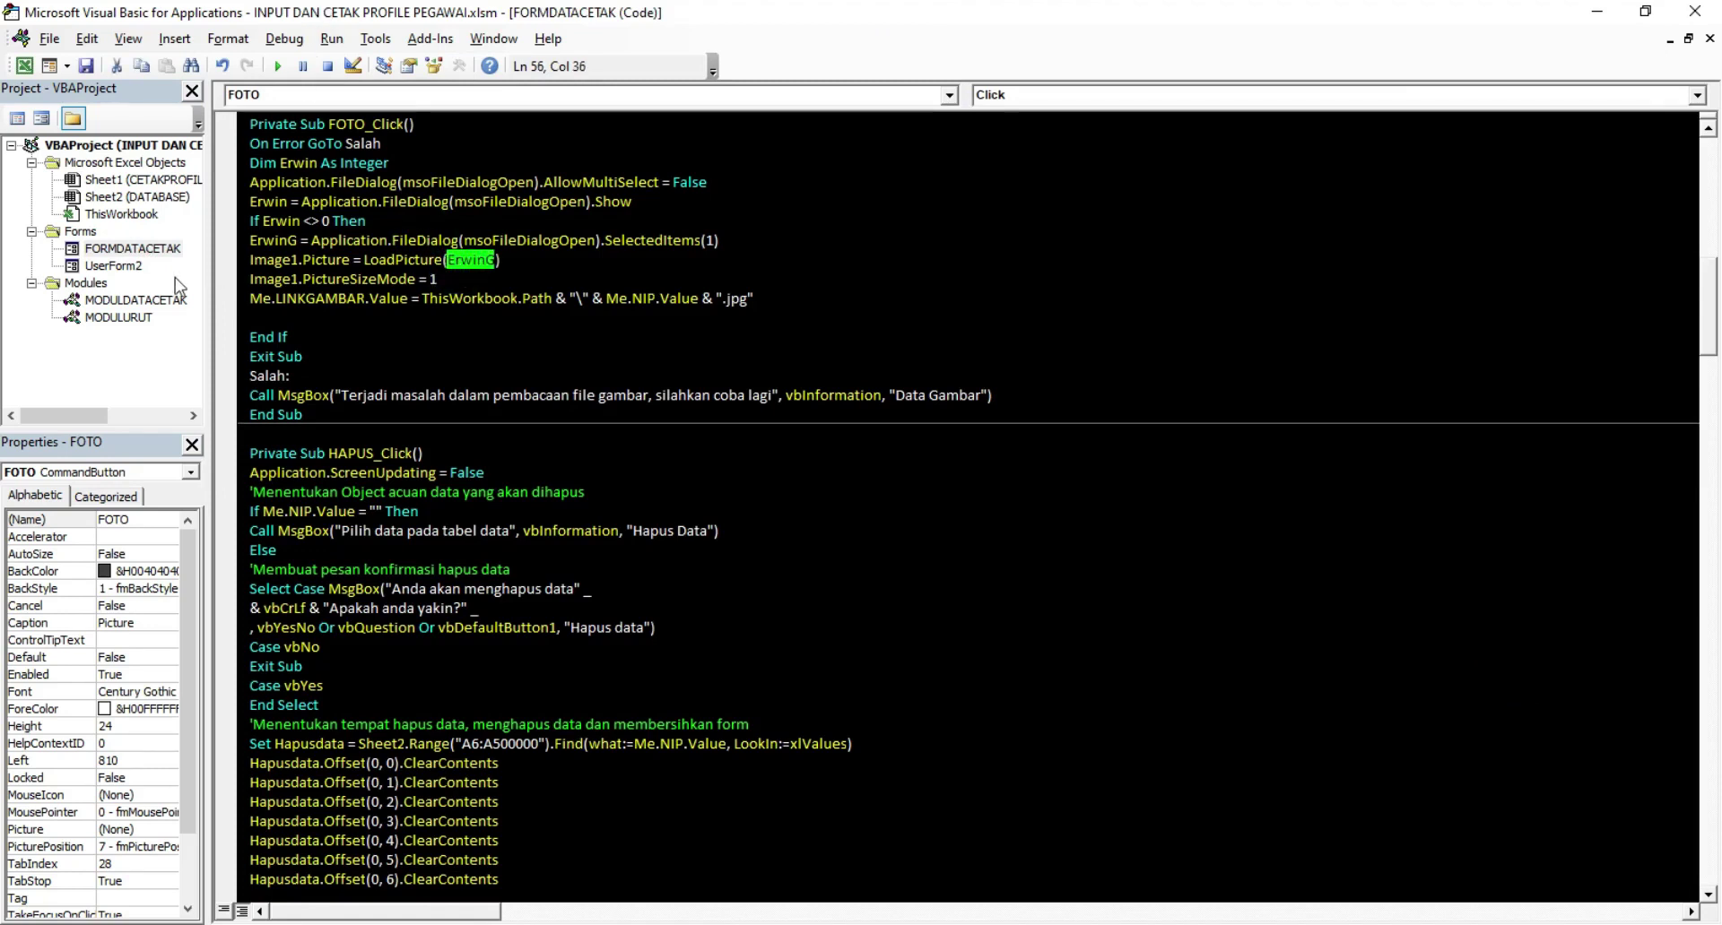
- Return to the form design and open the Cari Nama box's CARINAMA_Change code
{"action": "double_click", "coordinate": [154, 249]}
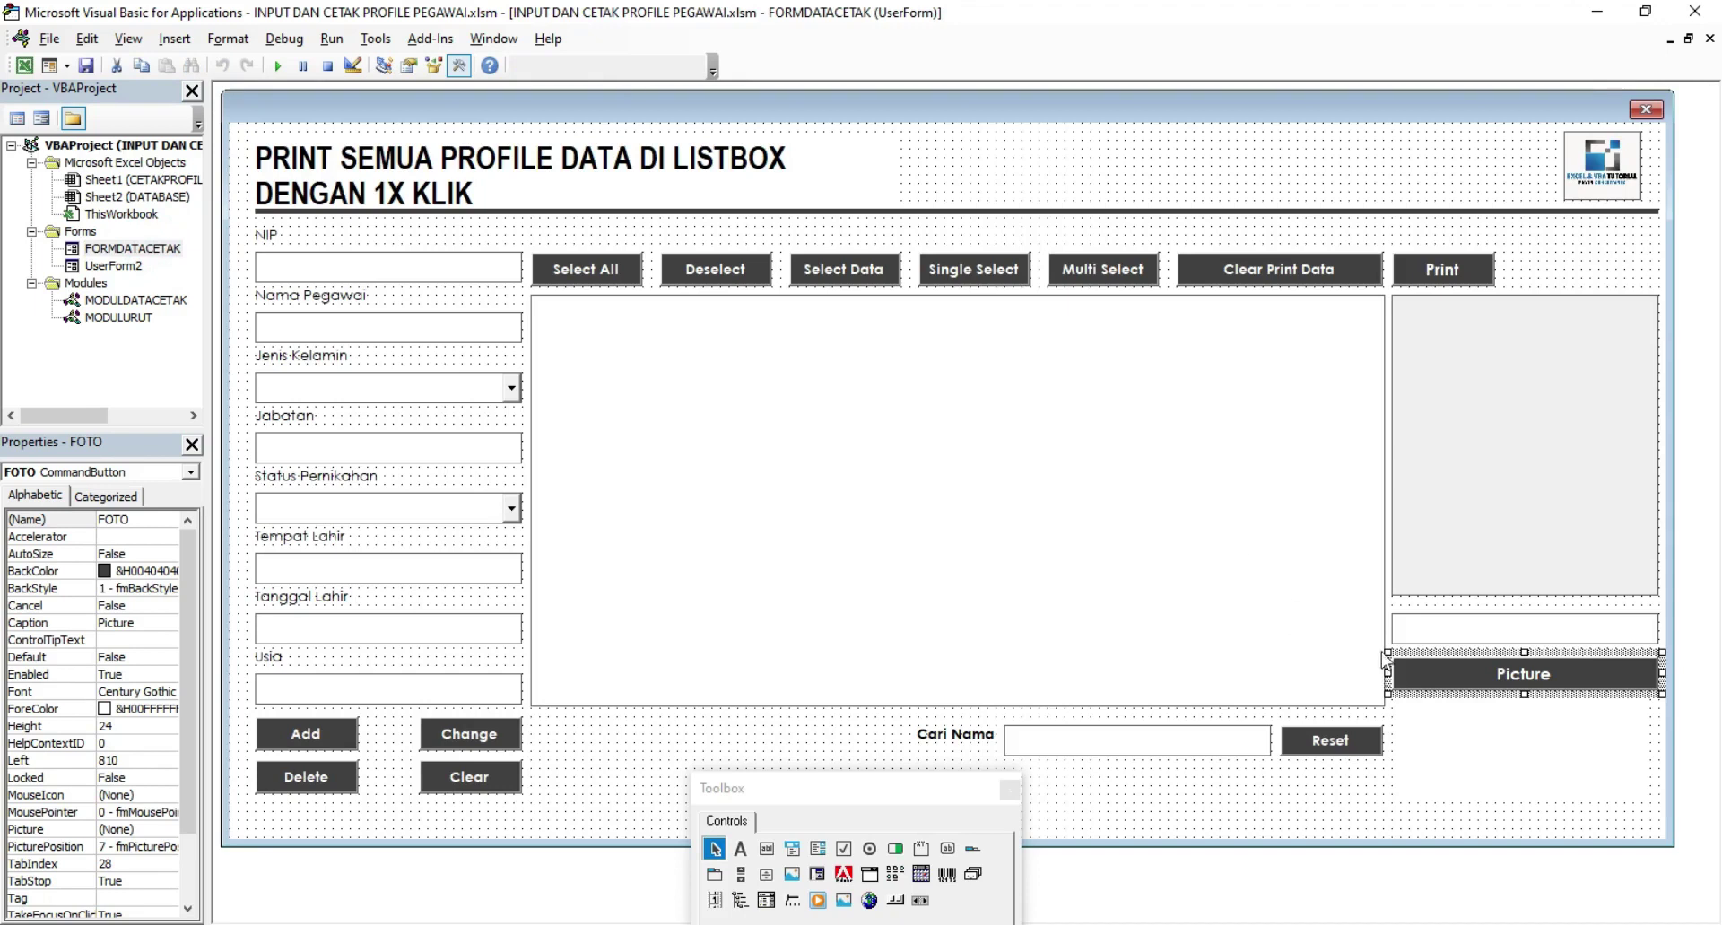
{"action": "left_click_drag", "start_coordinate": [848, 789], "coordinate": [973, 909]}
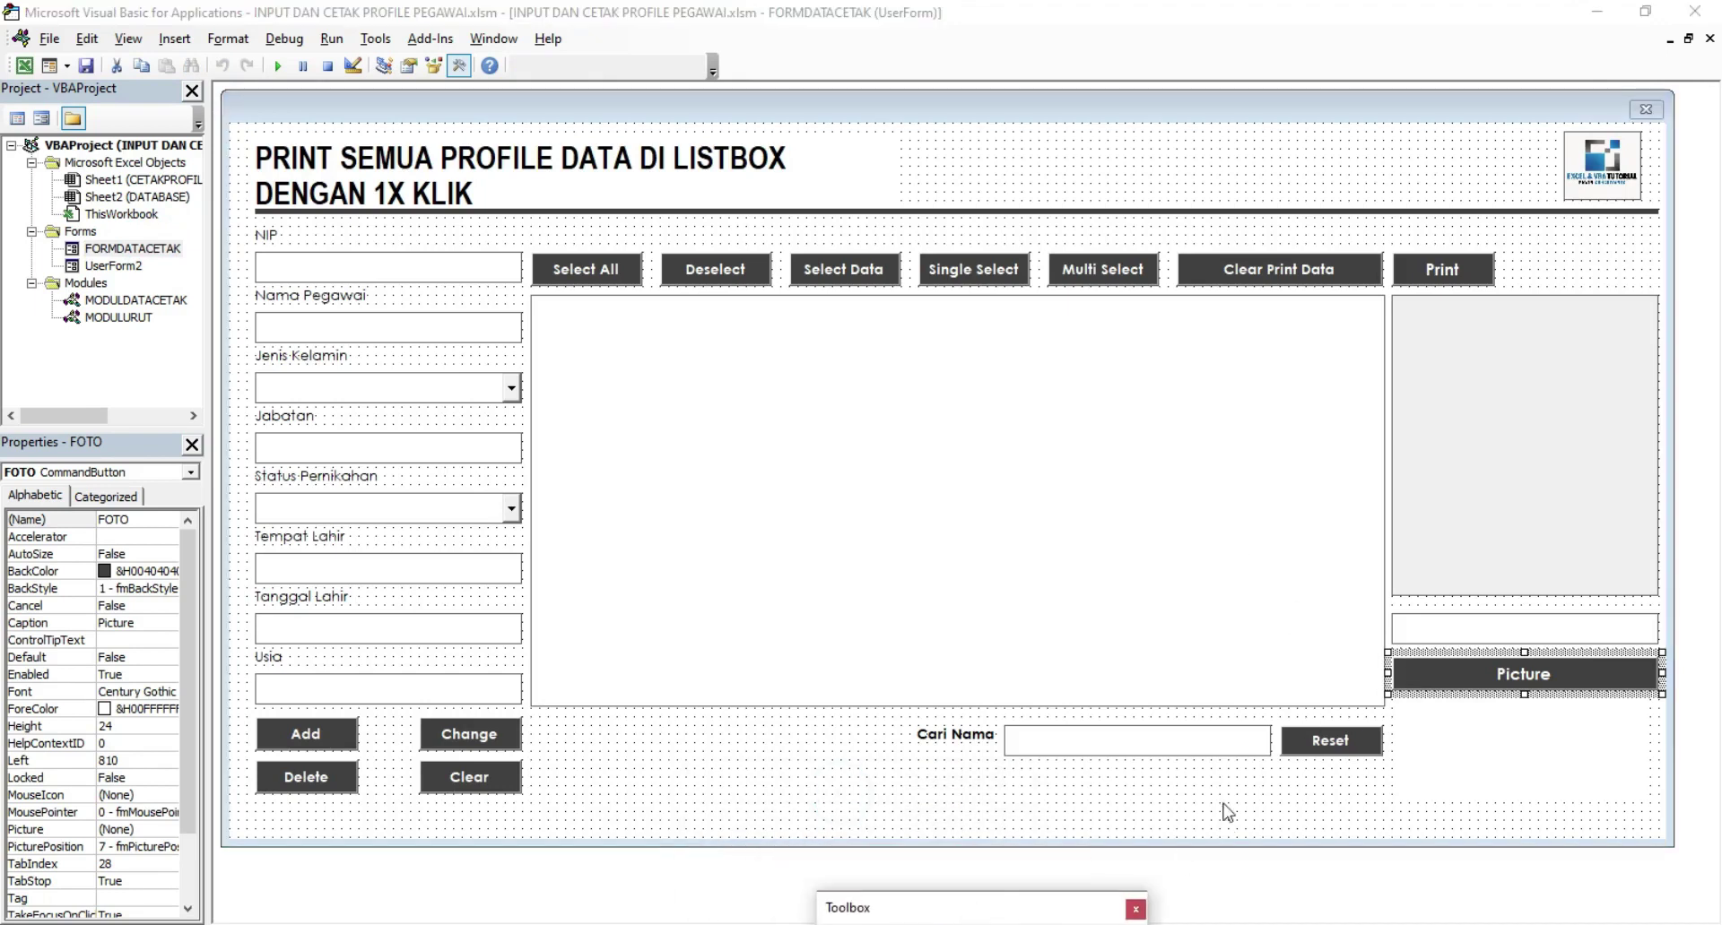
{"action": "double_click", "coordinate": [1152, 745]}
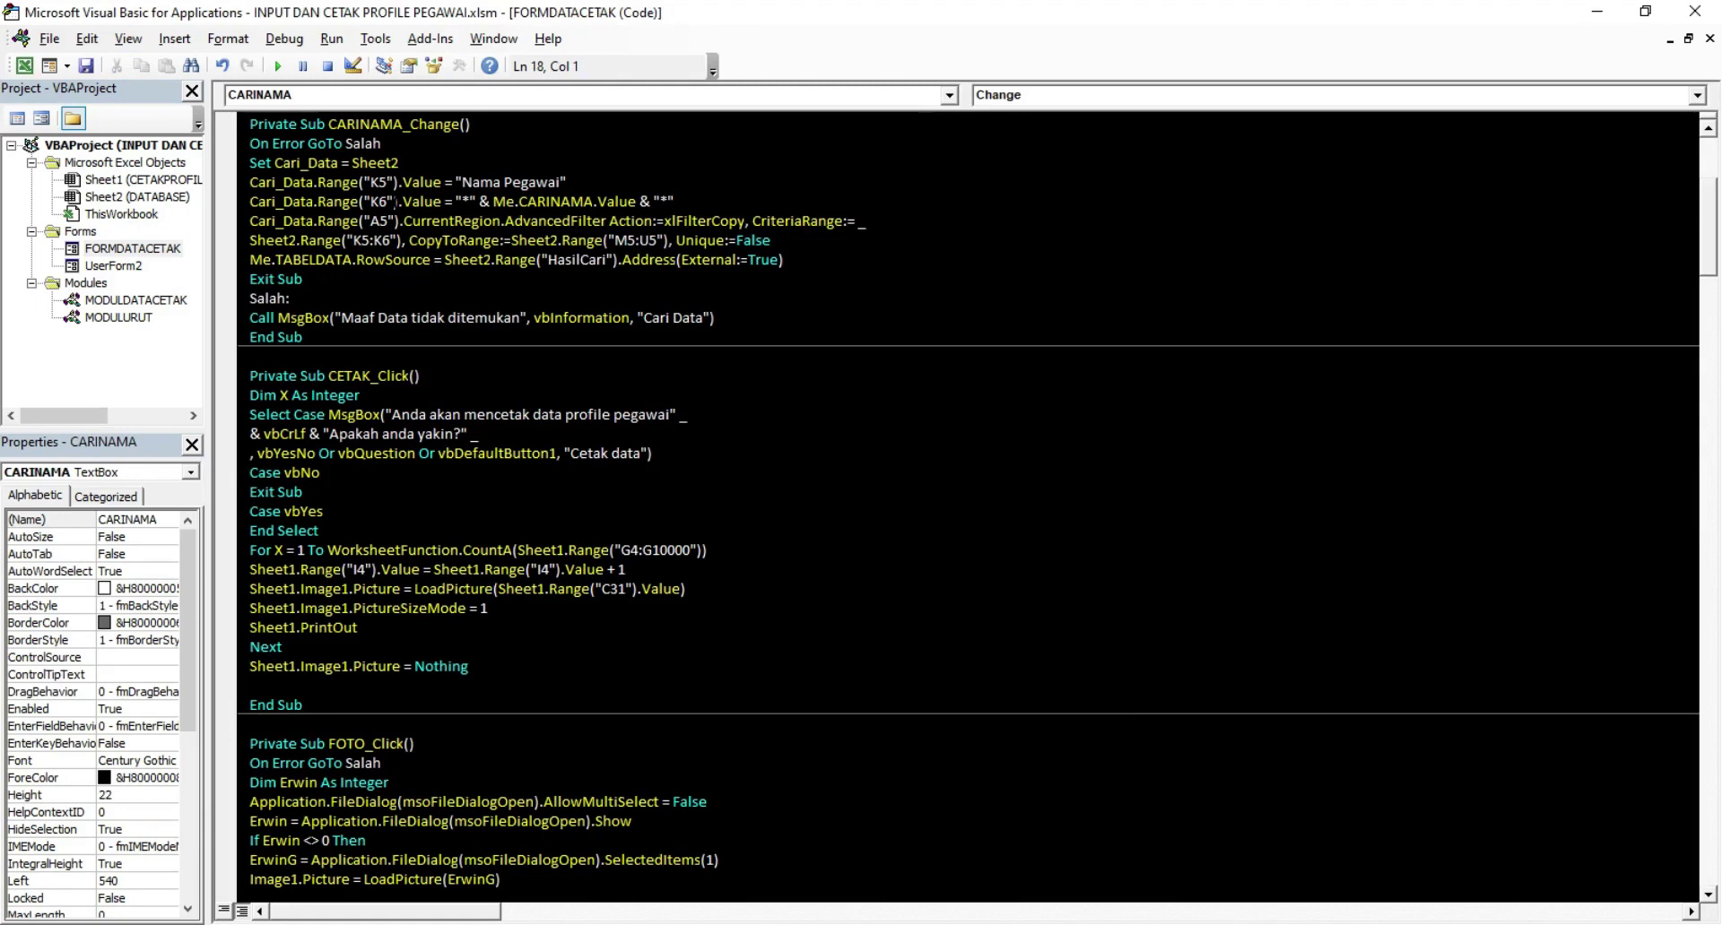
- Show the workbook behind the editor, switch to the DATABASE sheet and select cell K6
{"action": "double_click", "coordinate": [354, 17]}
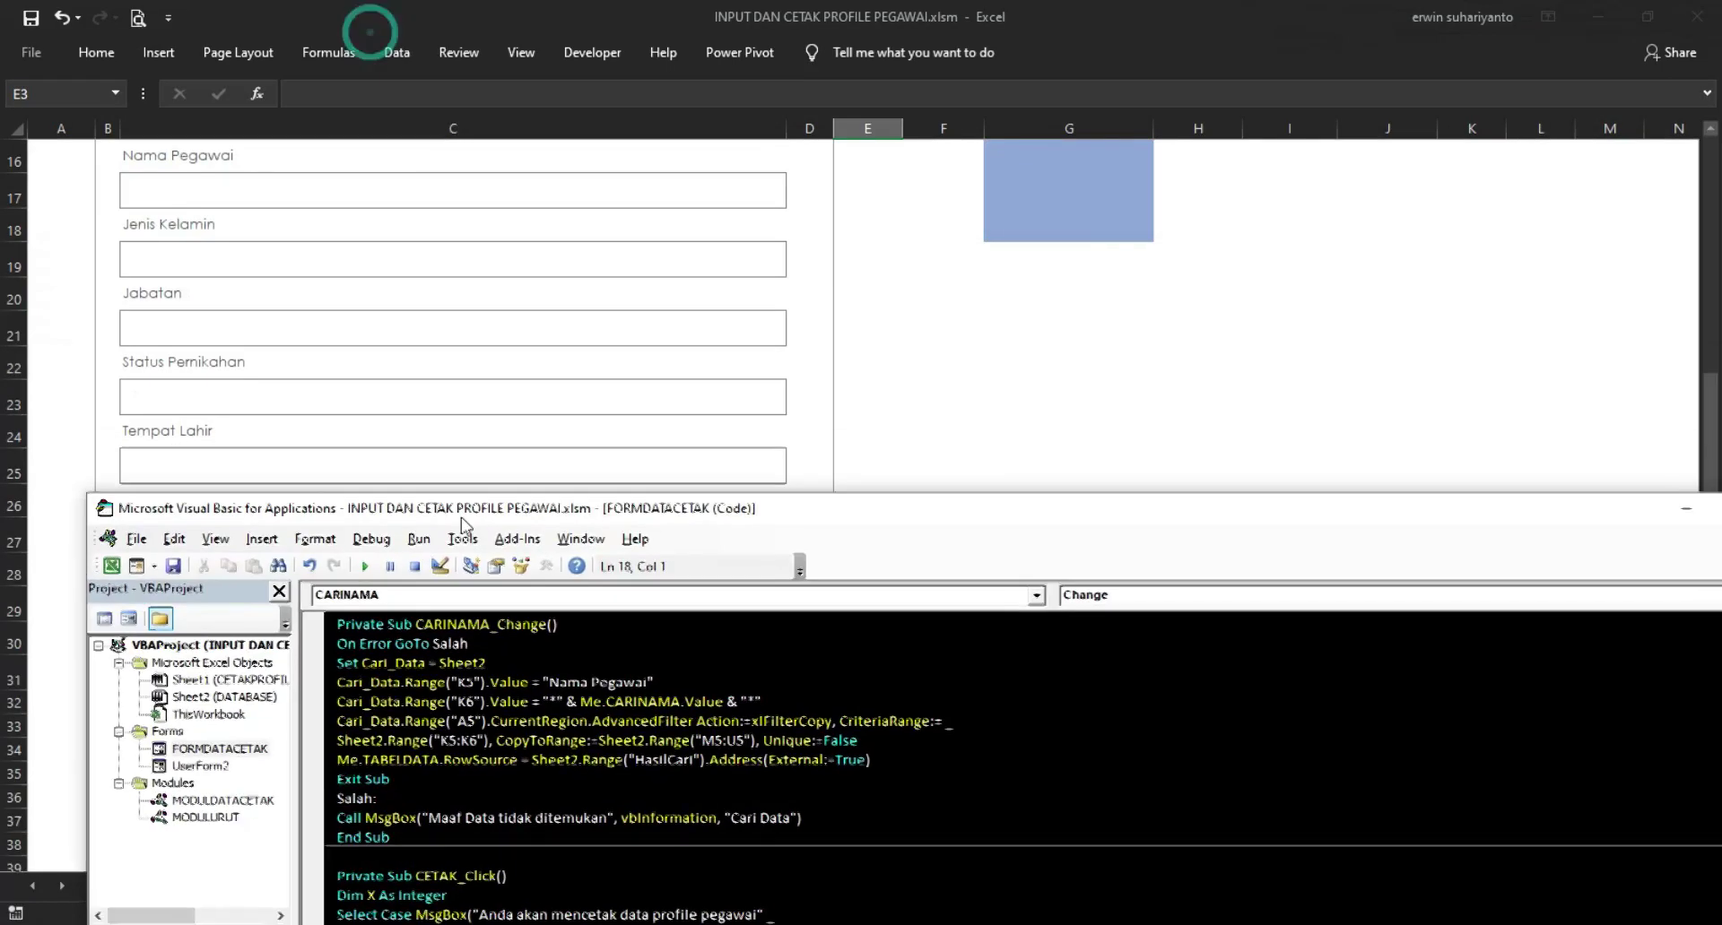
{"action": "left_click", "coordinate": [1138, 343]}
{"action": "scroll", "coordinate": [1138, 342], "scroll_direction": "up", "scroll_amount": 5}
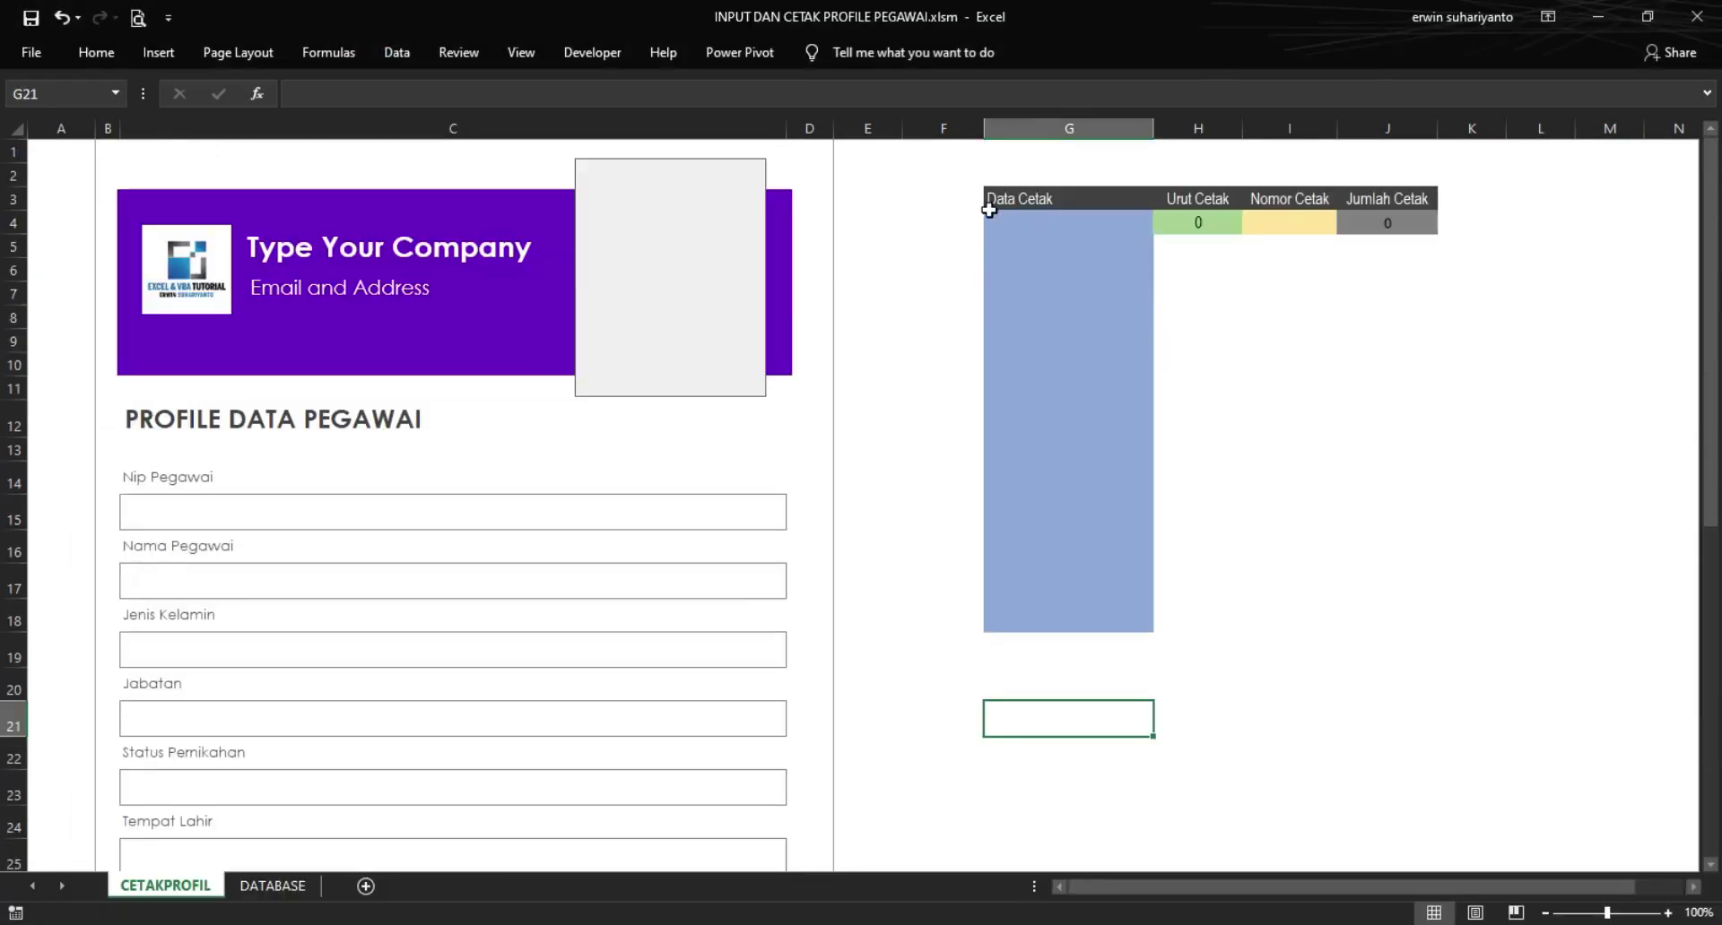
{"action": "left_click", "coordinate": [273, 886]}
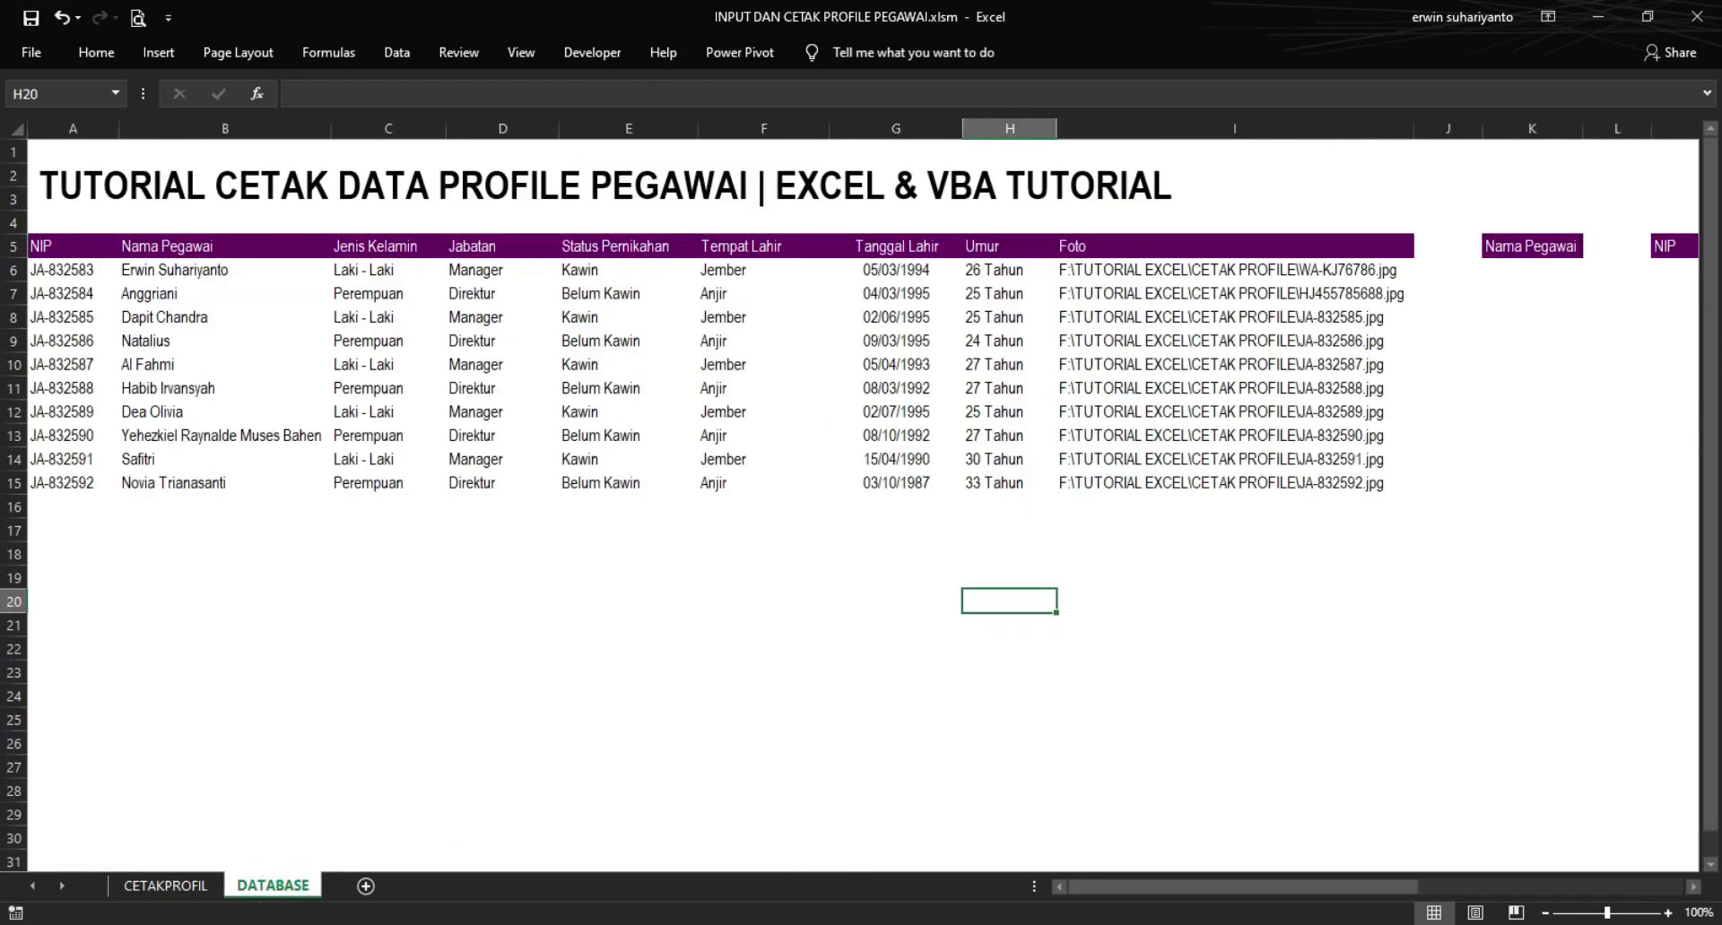
{"action": "left_click_drag", "start_coordinate": [1240, 895], "coordinate": [1314, 895]}
{"action": "mouse_move", "coordinate": [924, 907]}
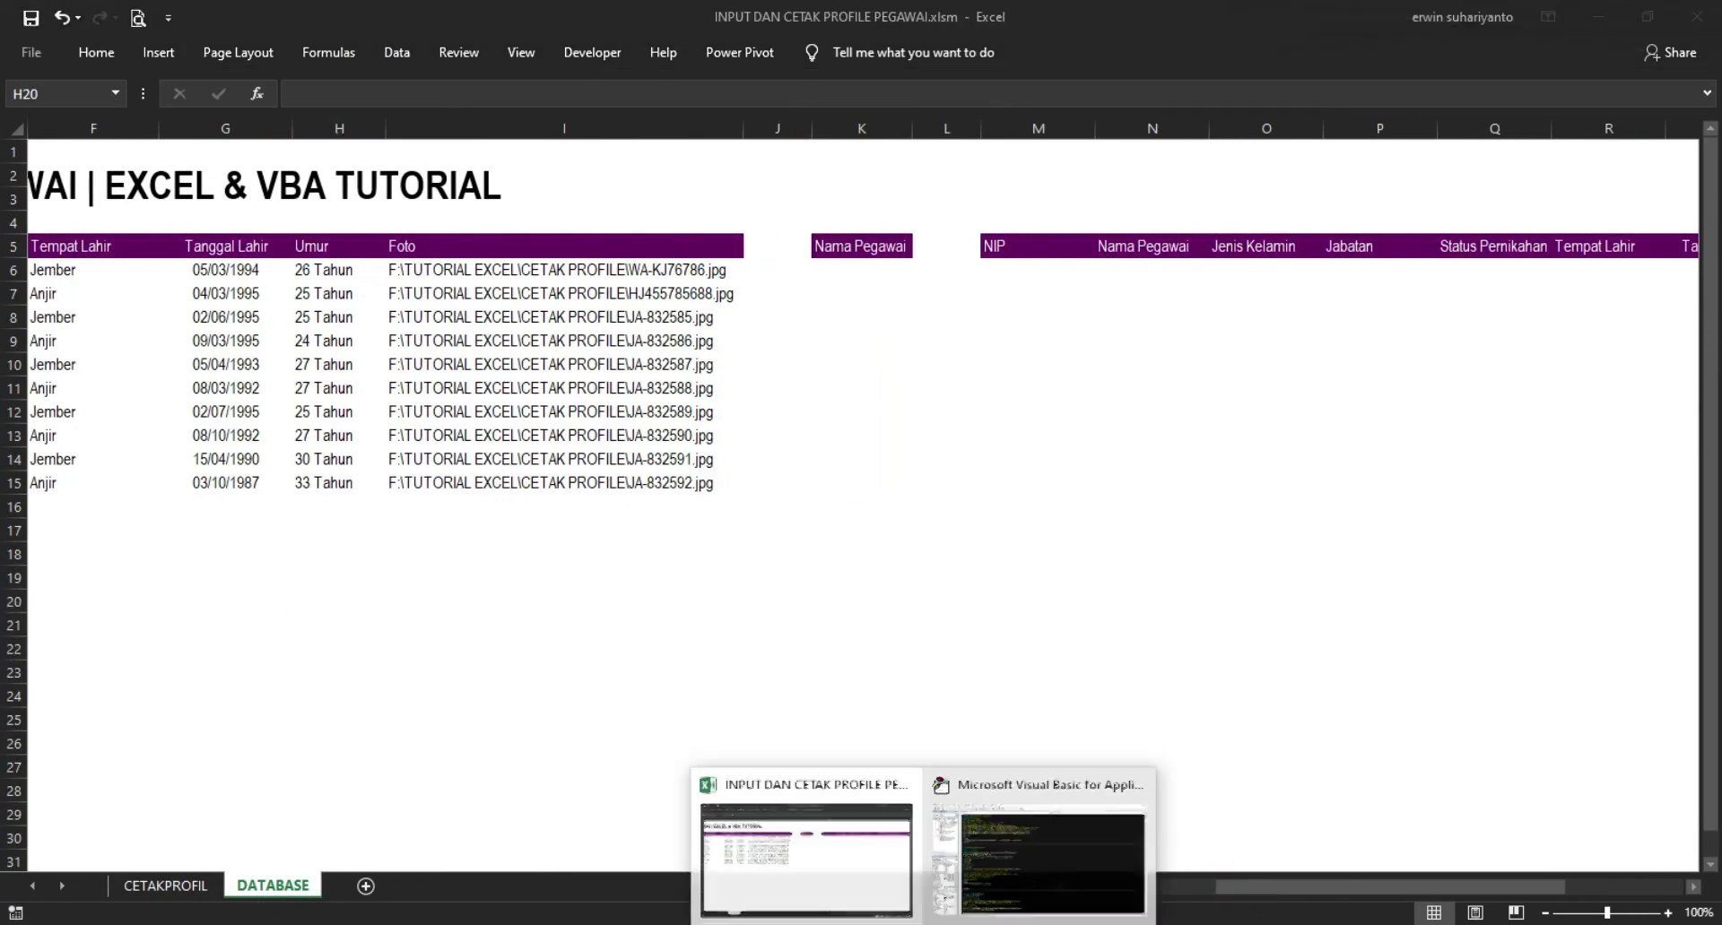
{"action": "left_click", "coordinate": [1032, 831]}
{"action": "left_click_drag", "start_coordinate": [798, 512], "coordinate": [963, 308]}
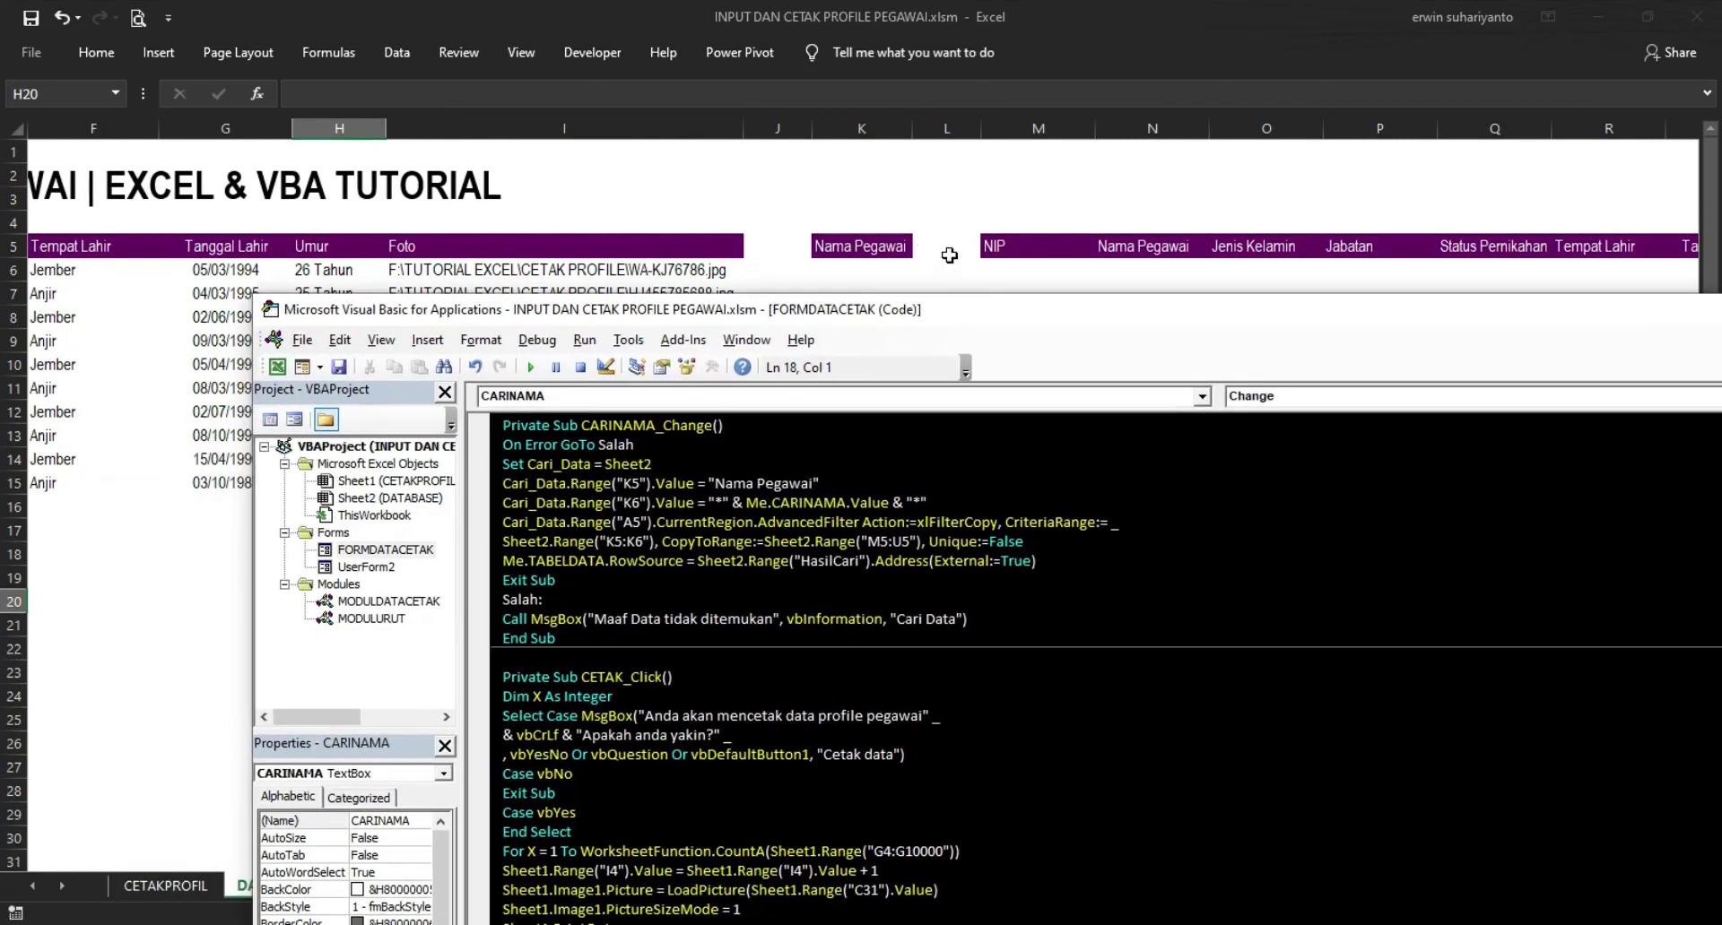
{"action": "left_click", "coordinate": [872, 240]}
{"action": "left_click", "coordinate": [849, 276]}
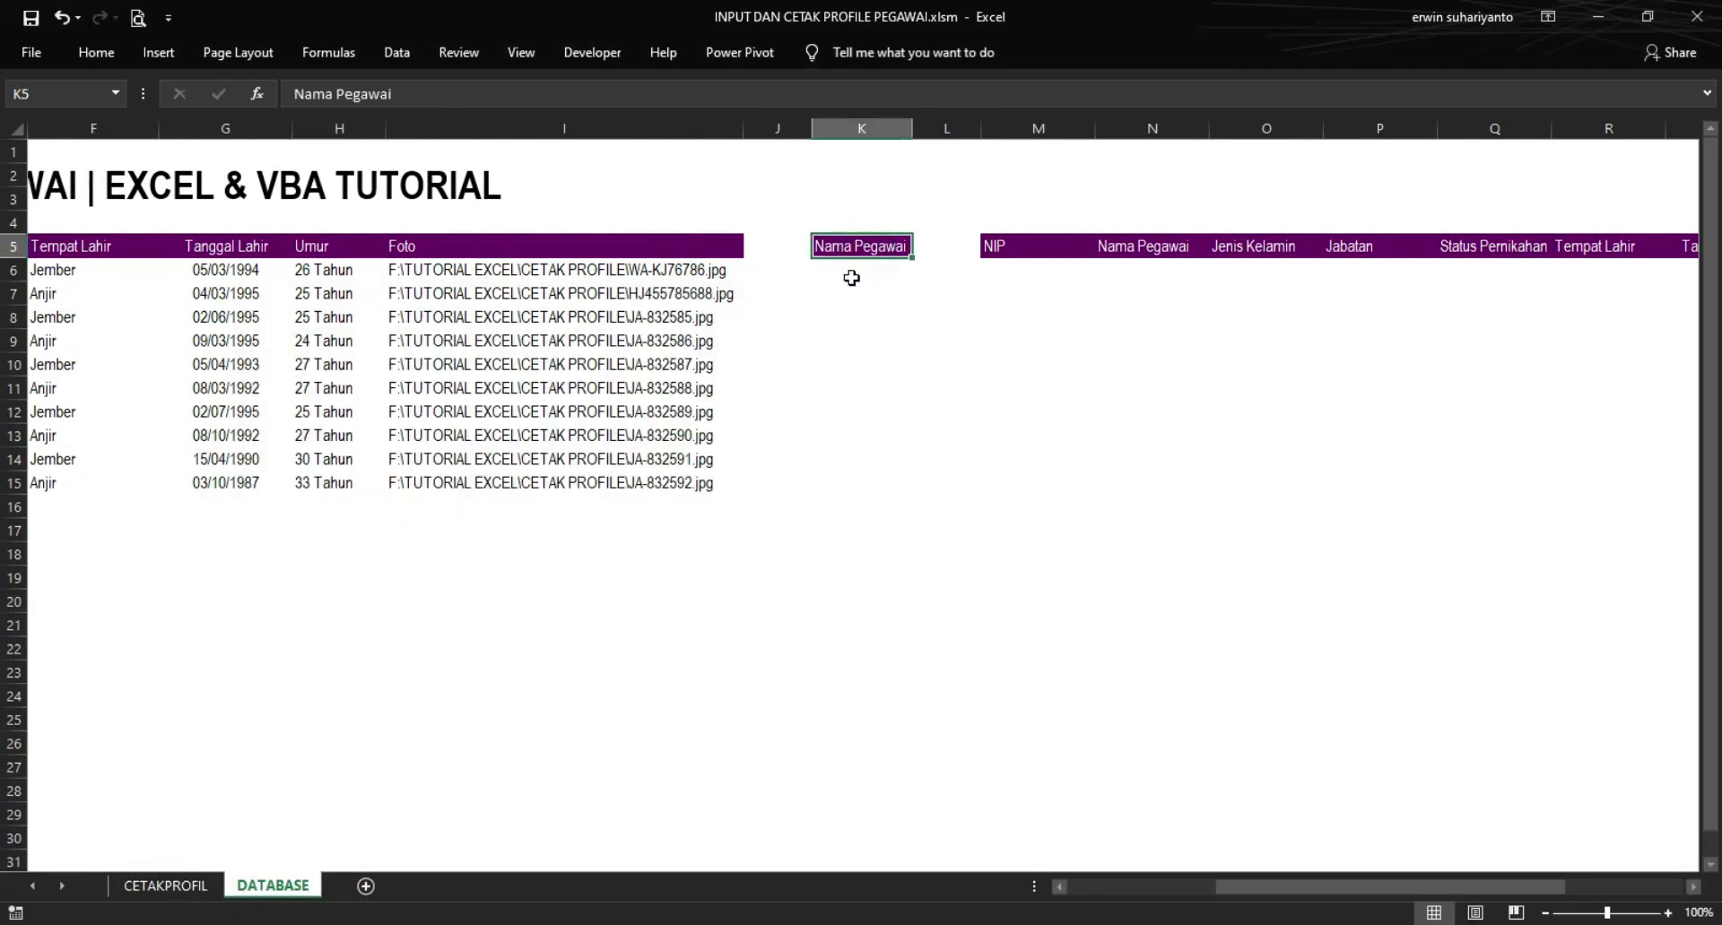
{"action": "mouse_move", "coordinate": [924, 915]}
{"action": "left_click", "coordinate": [1045, 883]}
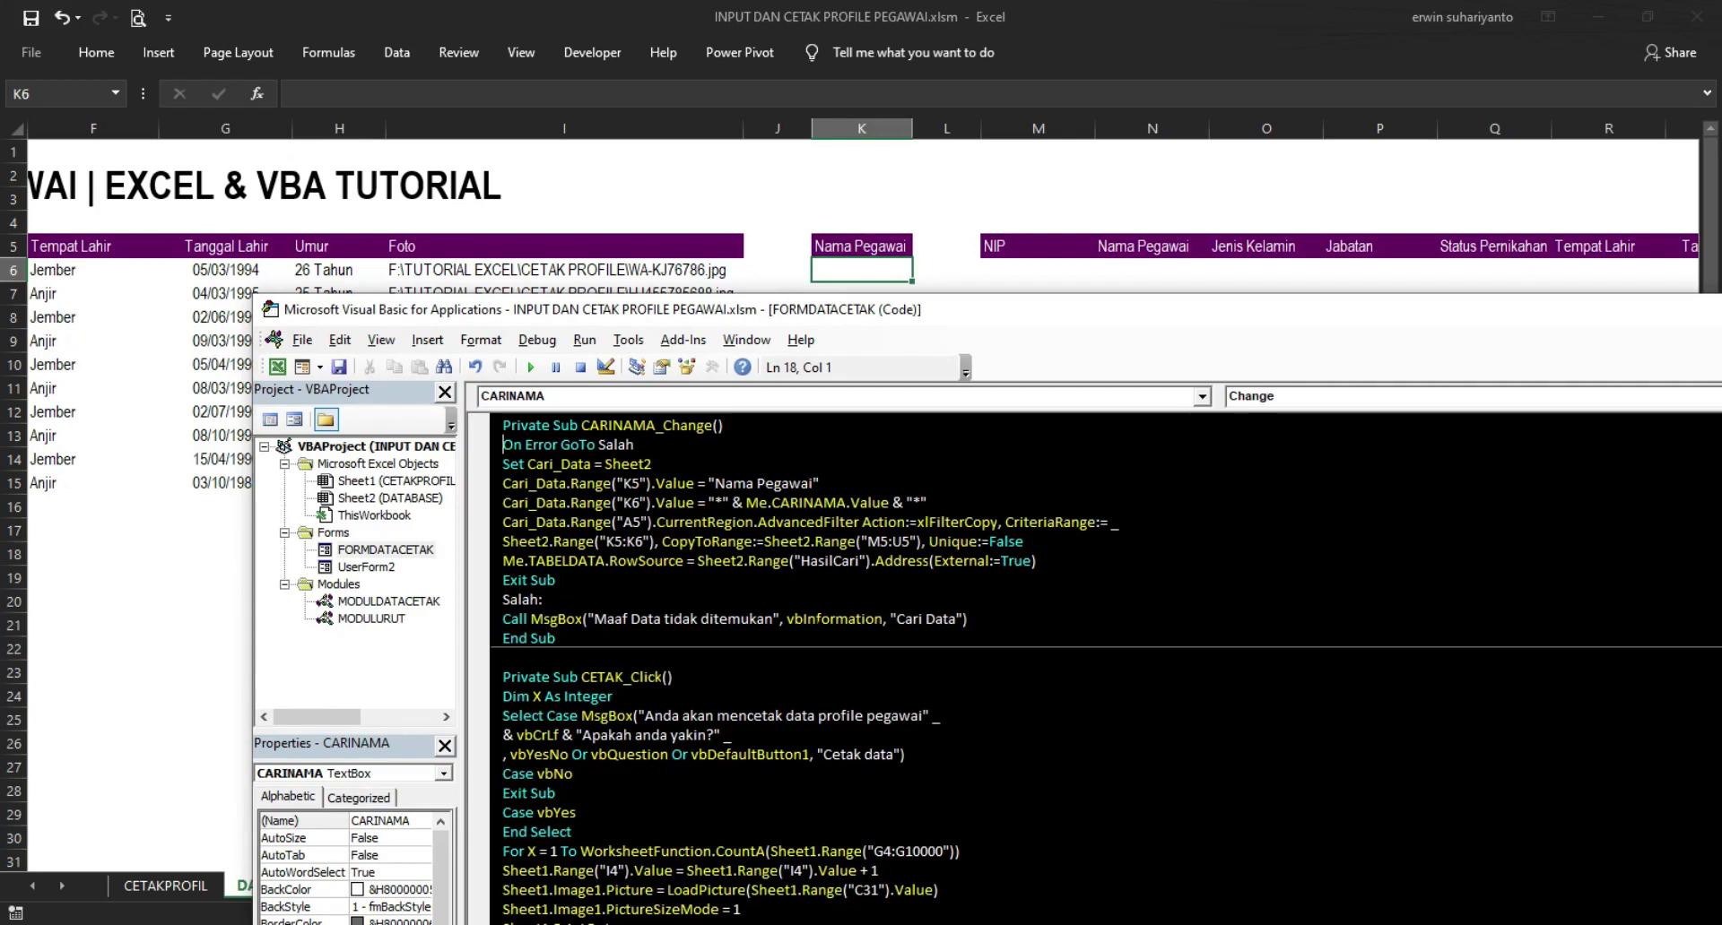
- Check the DATABASE table's header row 5 and NIP cell A5 against the code
{"action": "key", "text": "alt+F11"}
{"action": "left_click", "coordinate": [225, 388]}
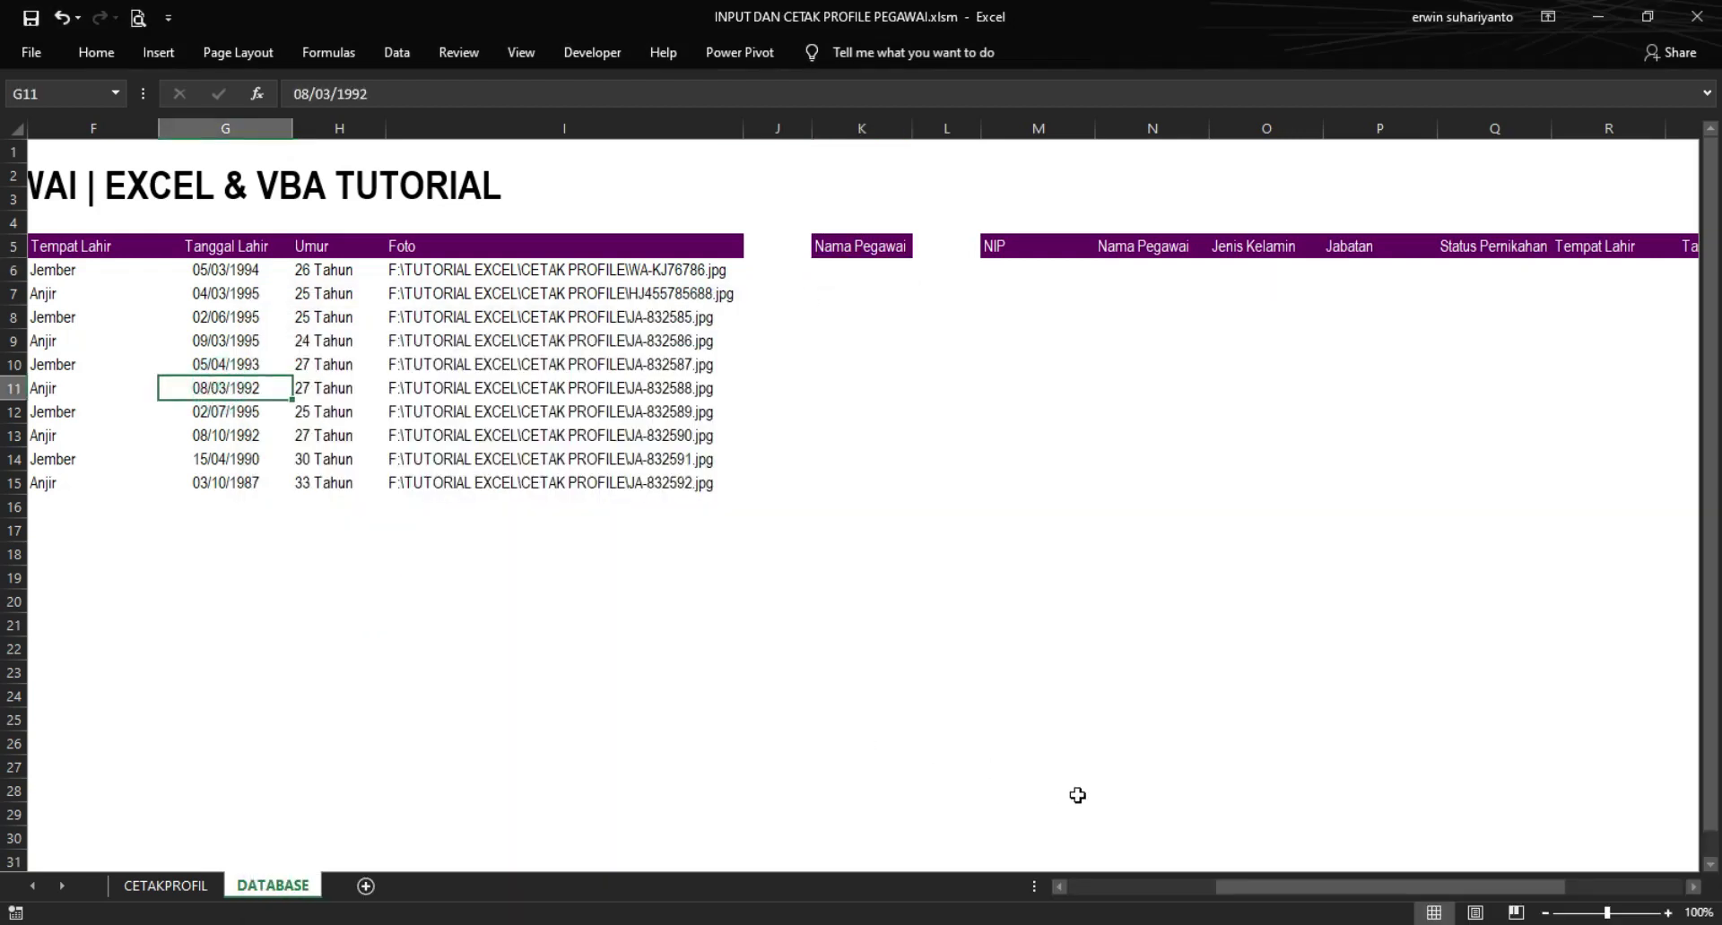
{"action": "left_click", "coordinate": [1101, 888]}
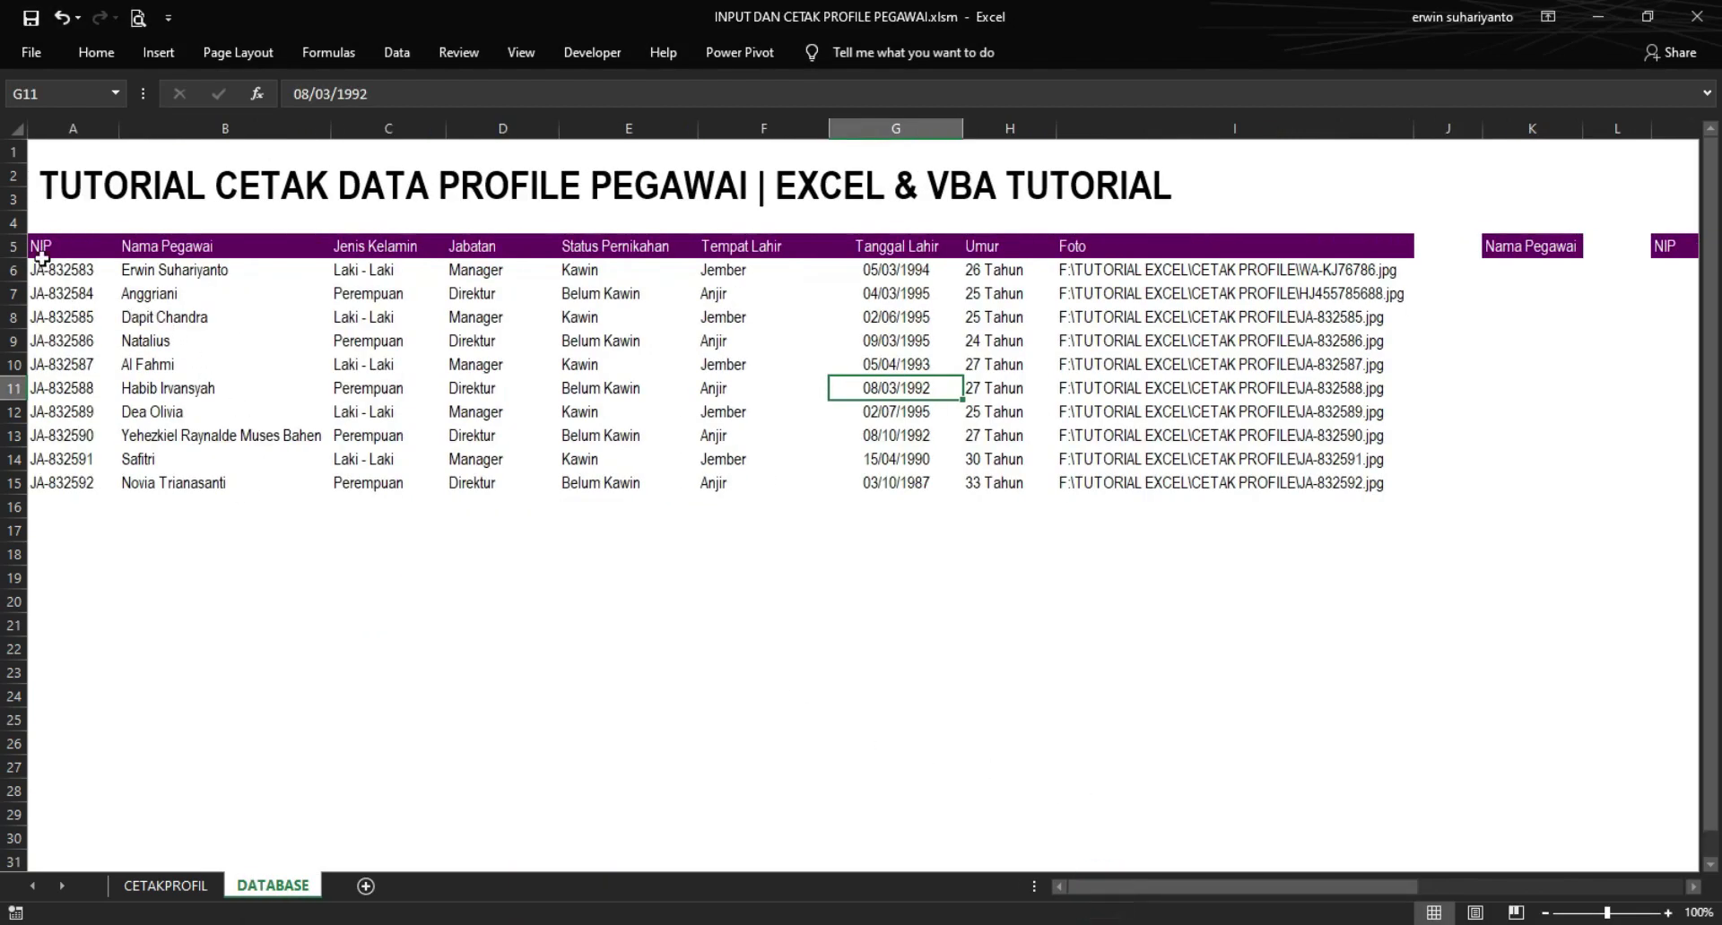
{"action": "left_click", "coordinate": [16, 246]}
{"action": "left_click", "coordinate": [54, 246]}
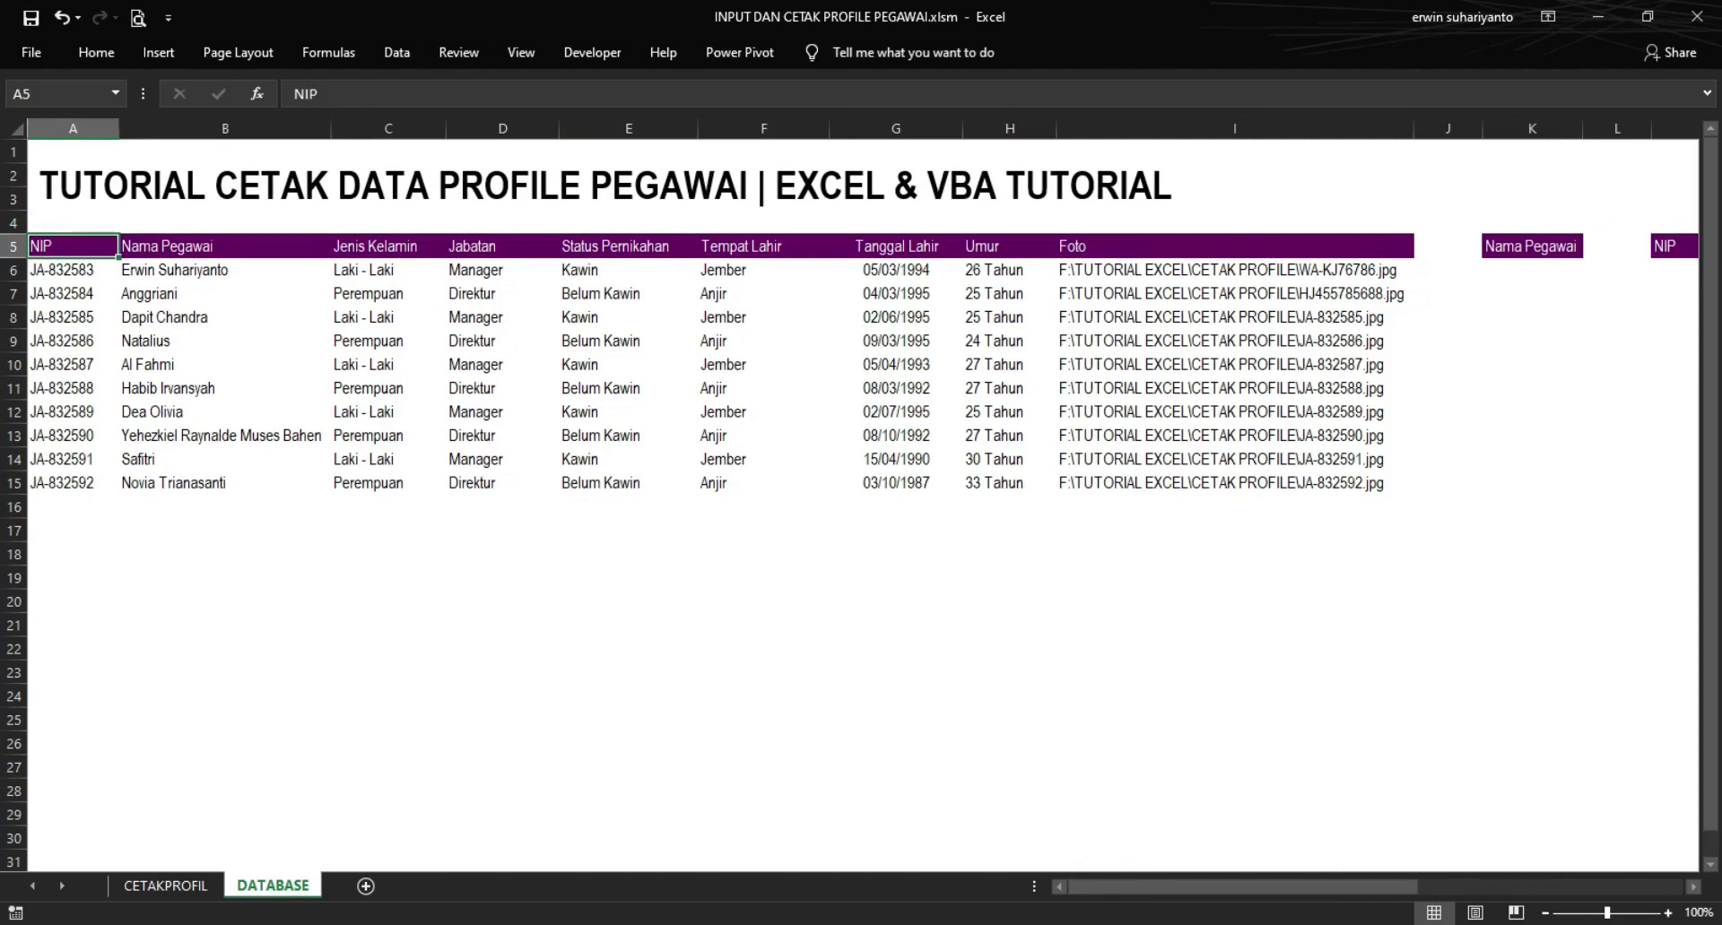
{"action": "left_click", "coordinate": [1009, 910]}
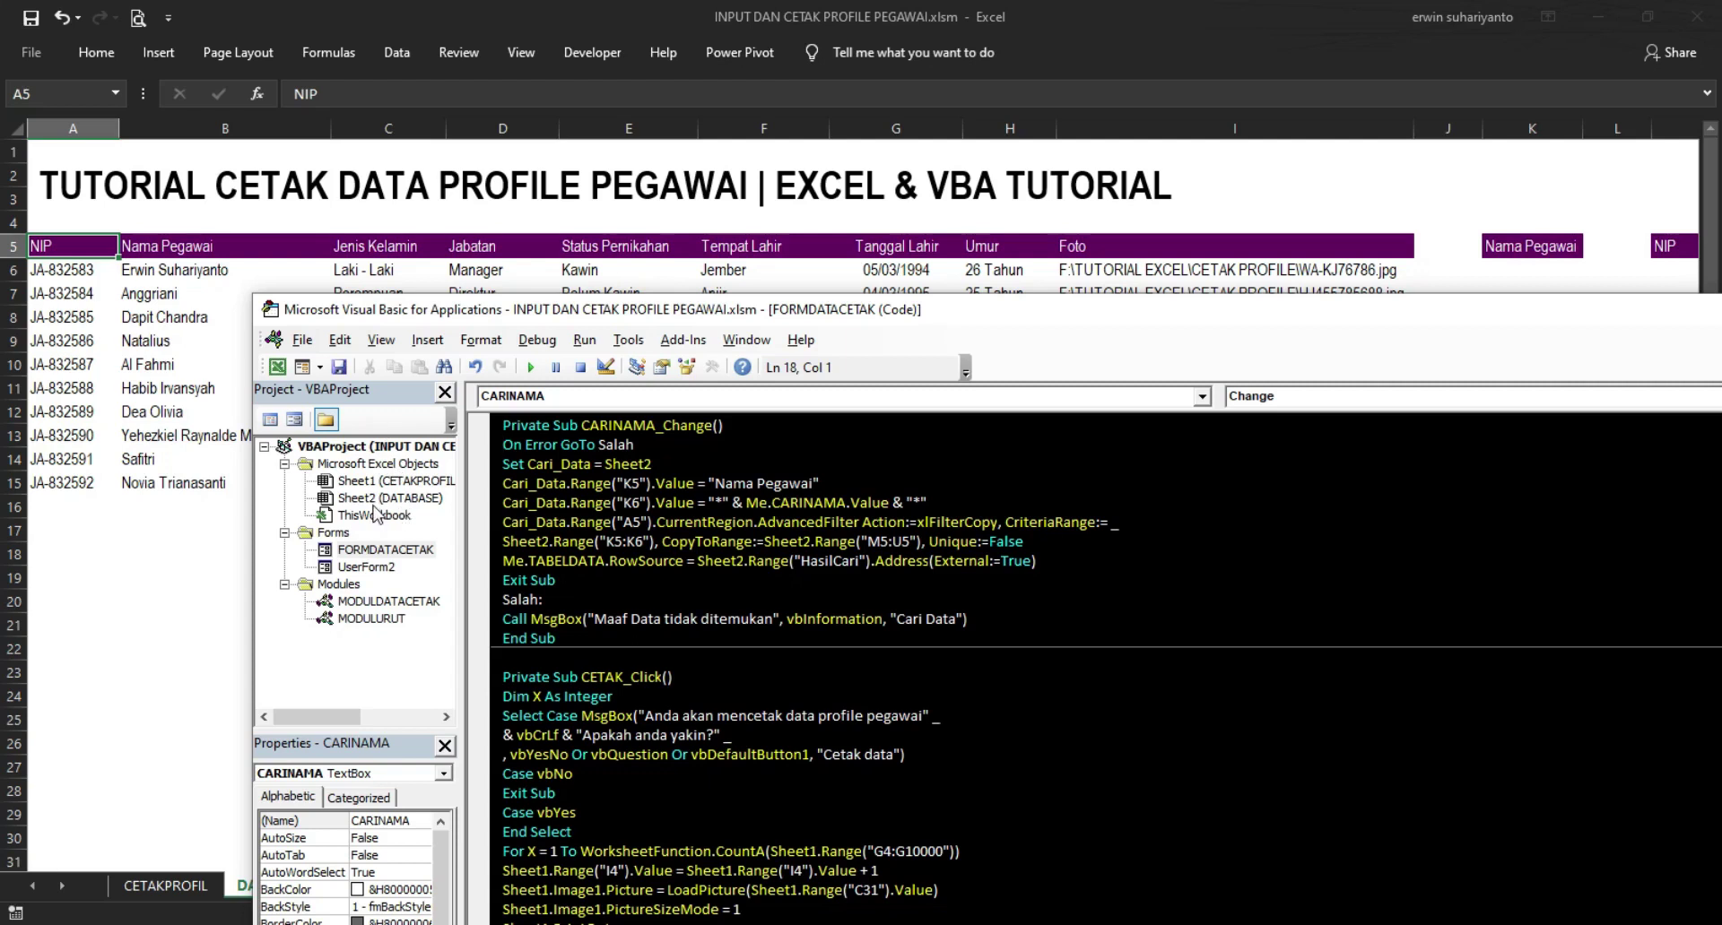
- Select HasilCari in the code, view its OFFSET definition in Name Manager, then maximize the editor
{"action": "left_click", "coordinate": [539, 542]}
{"action": "left_click", "coordinate": [805, 541]}
{"action": "double_click", "coordinate": [830, 561]}
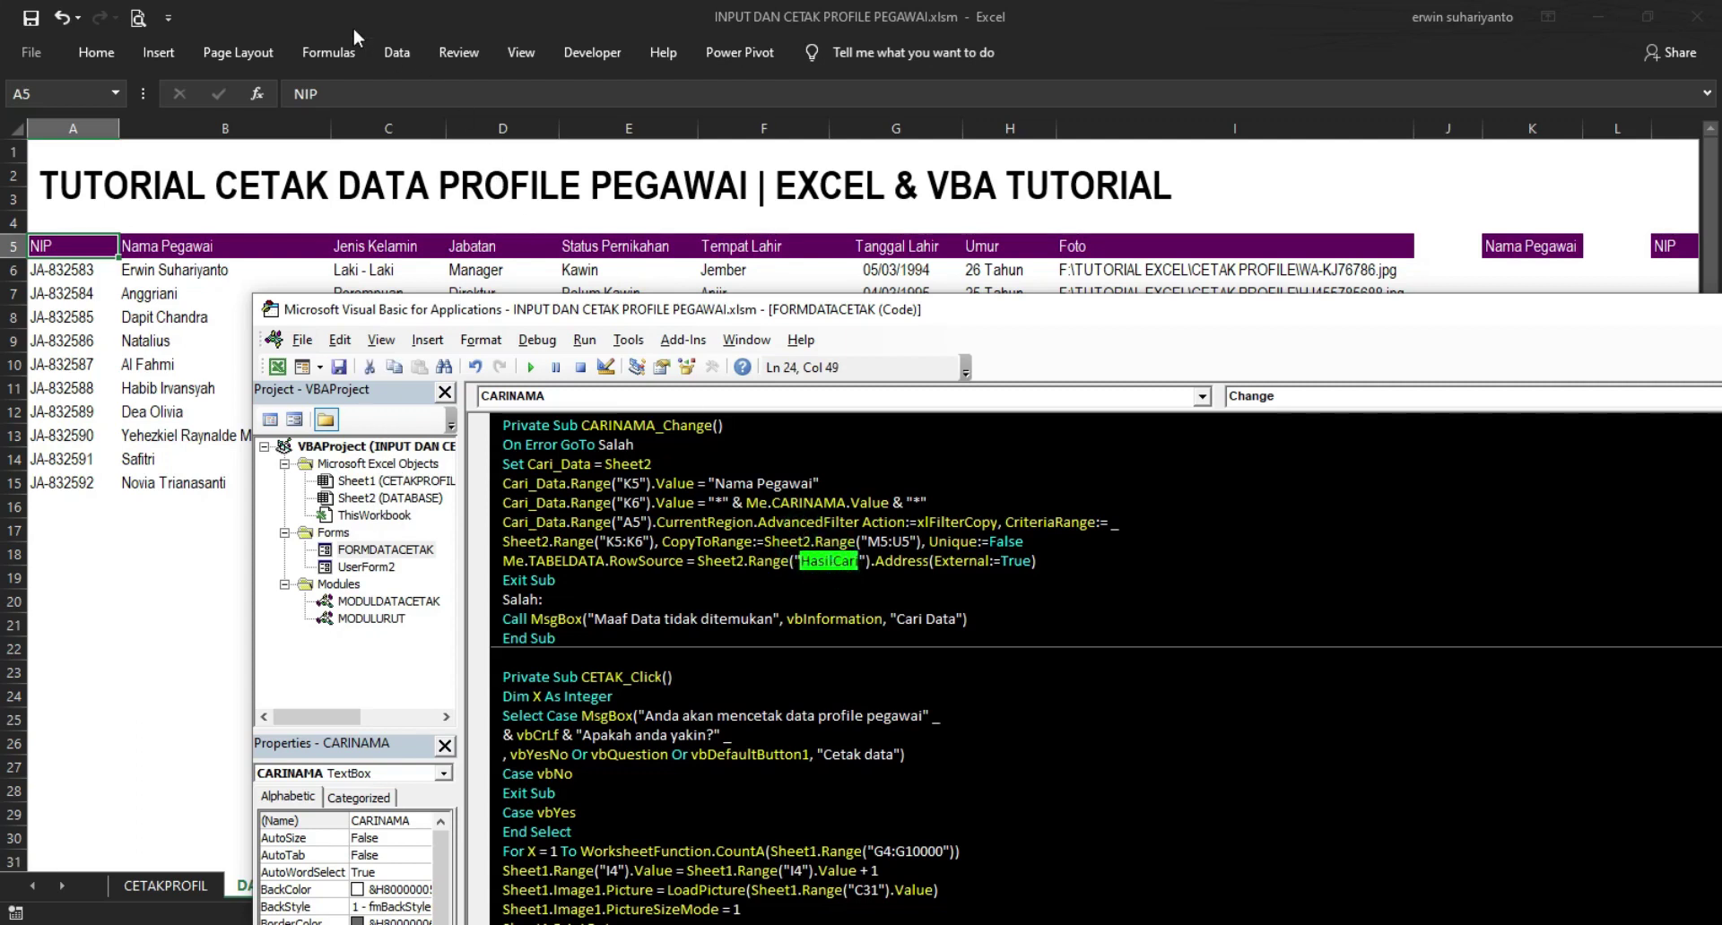
{"action": "left_click", "coordinate": [330, 52]}
{"action": "left_click", "coordinate": [610, 106]}
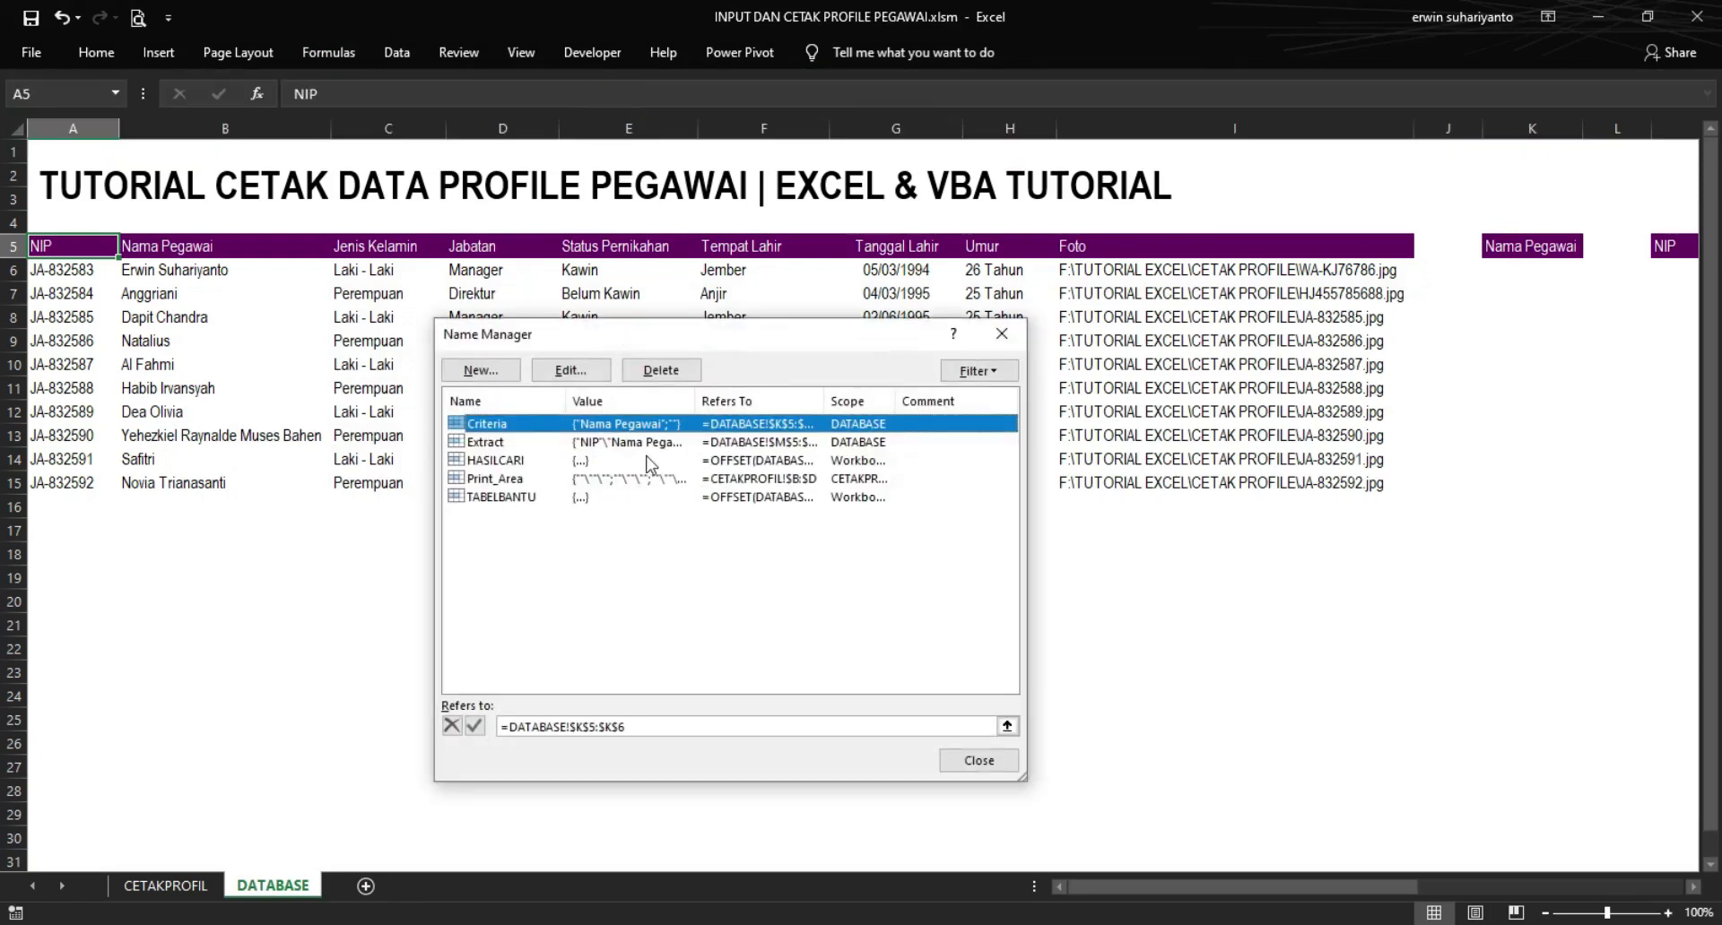
{"action": "left_click", "coordinate": [502, 497]}
{"action": "left_click", "coordinate": [502, 460]}
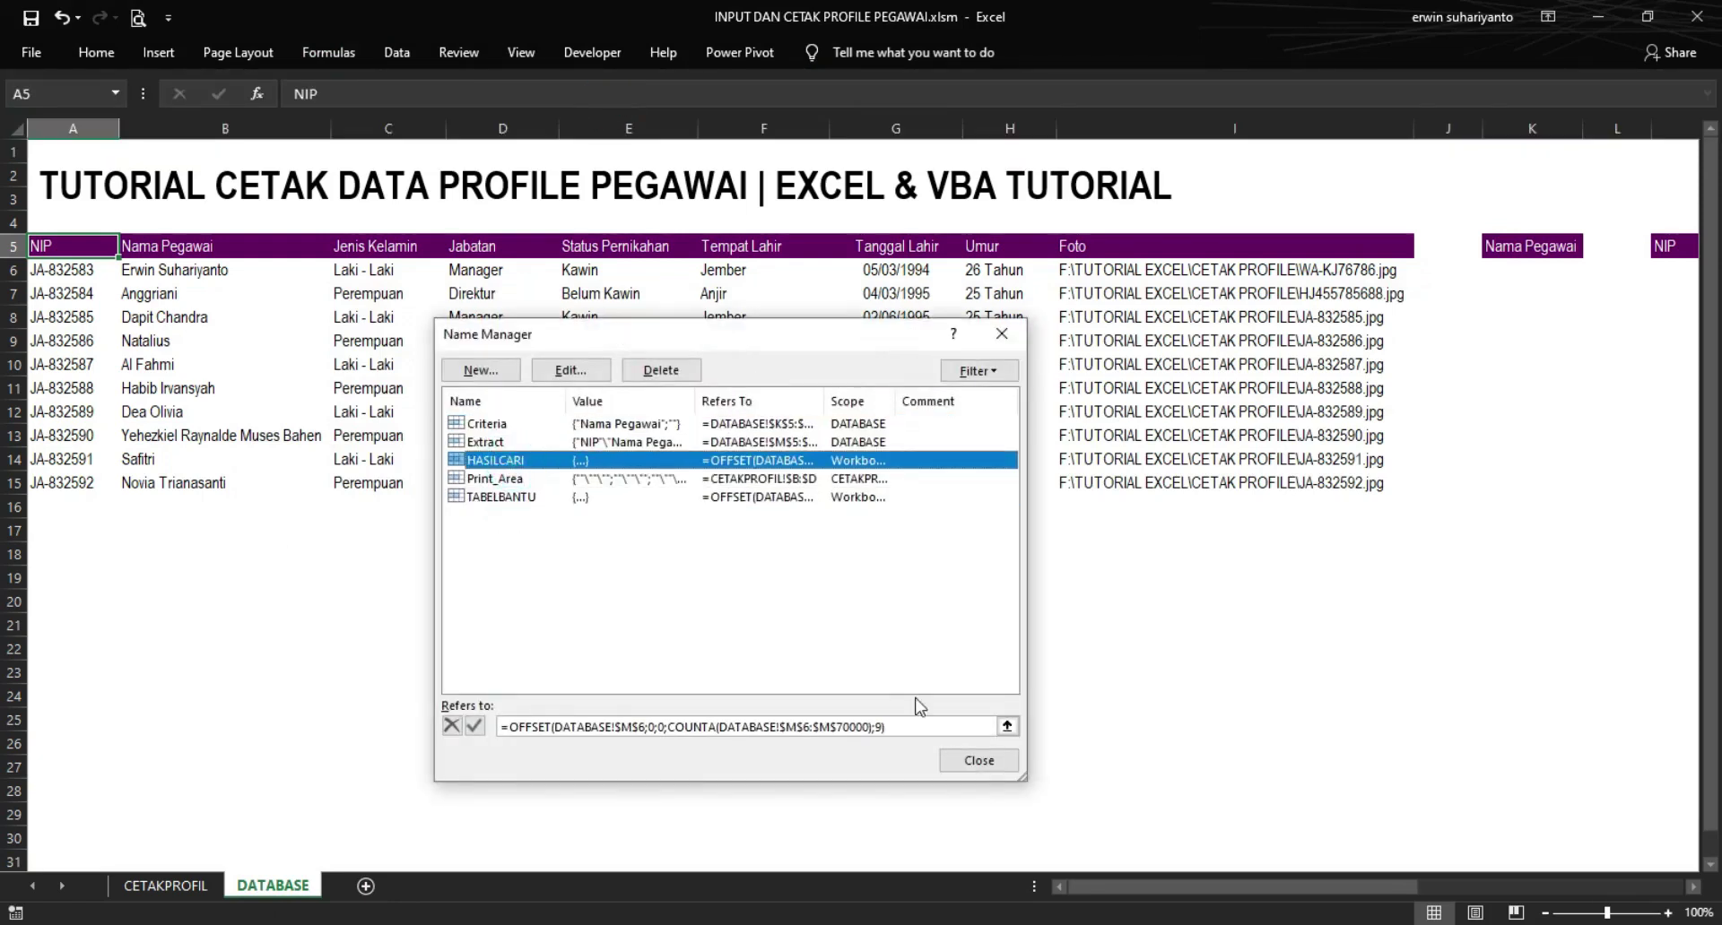
{"action": "left_click", "coordinate": [979, 760]}
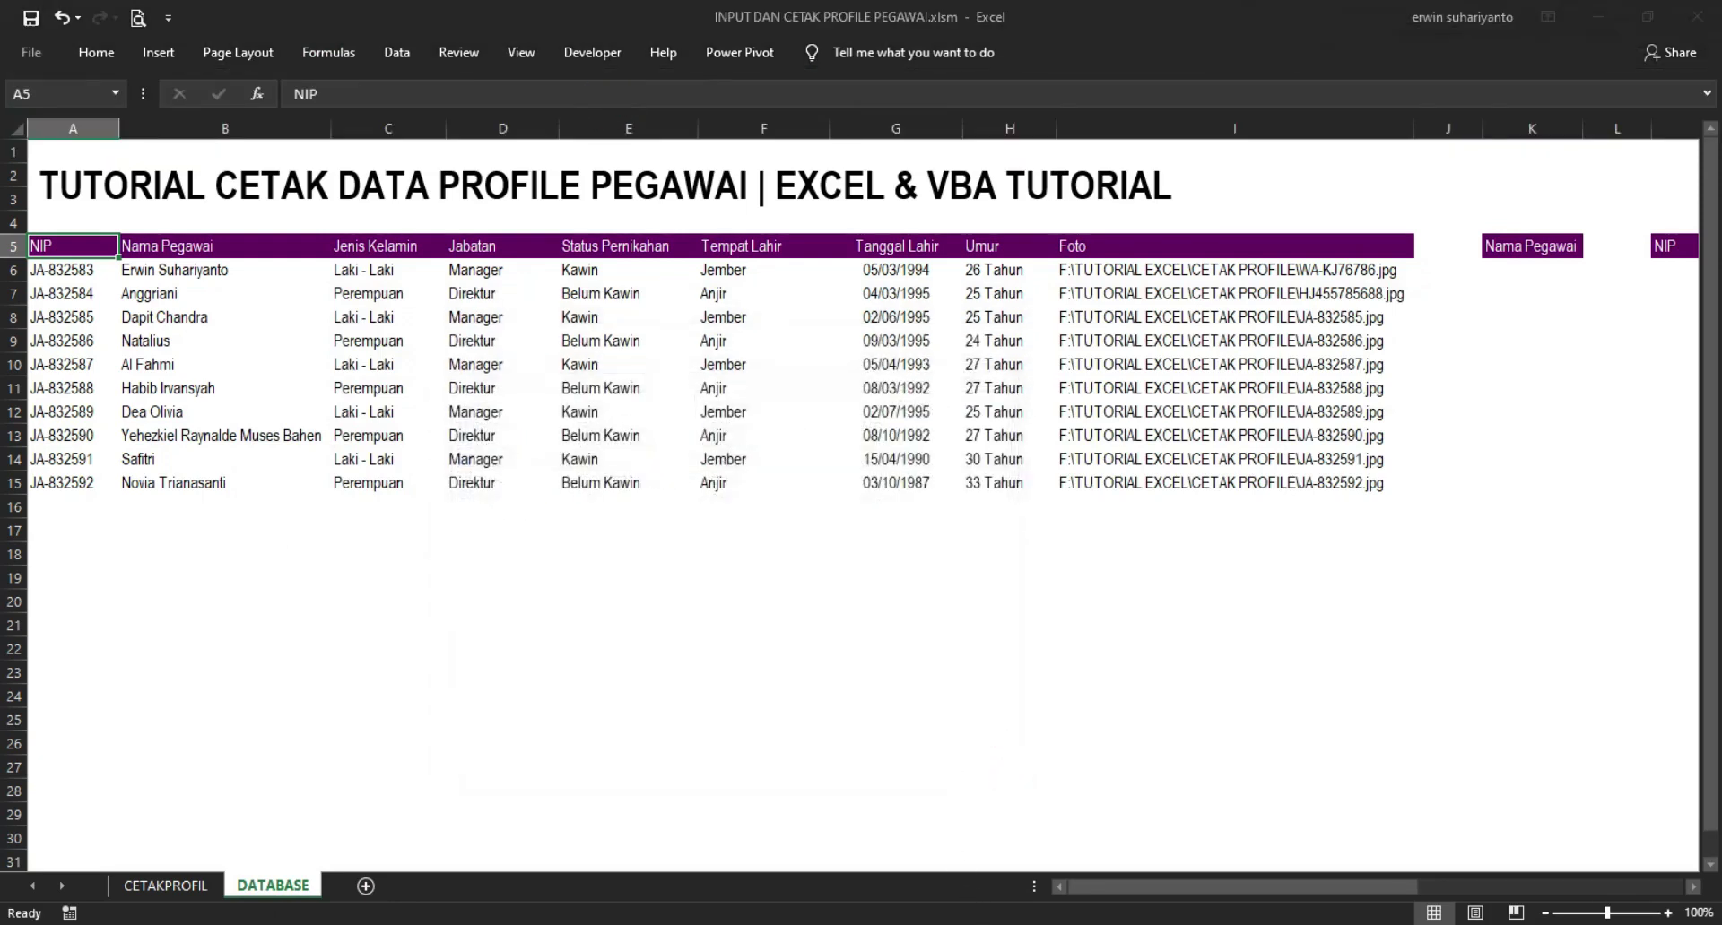
{"action": "left_click", "coordinate": [1049, 896]}
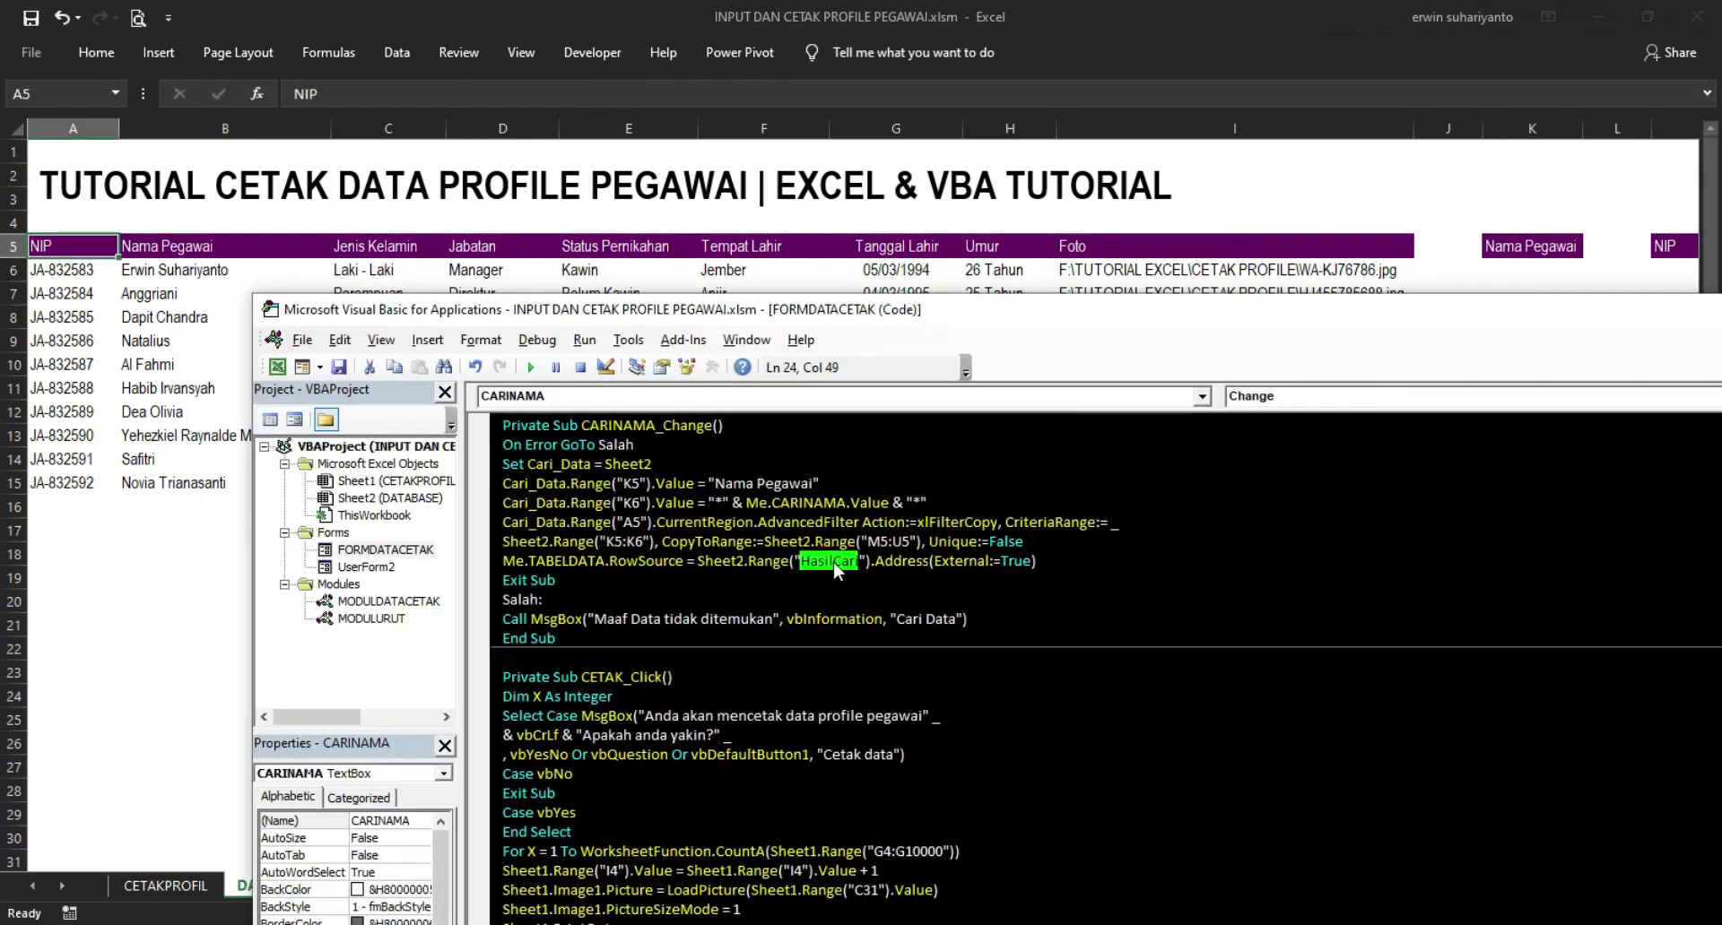
{"action": "double_click", "coordinate": [465, 316]}
- View the Reset and Print buttons' code, then open MODULDATACETAK's ambildata procedure
{"action": "double_click", "coordinate": [136, 249]}
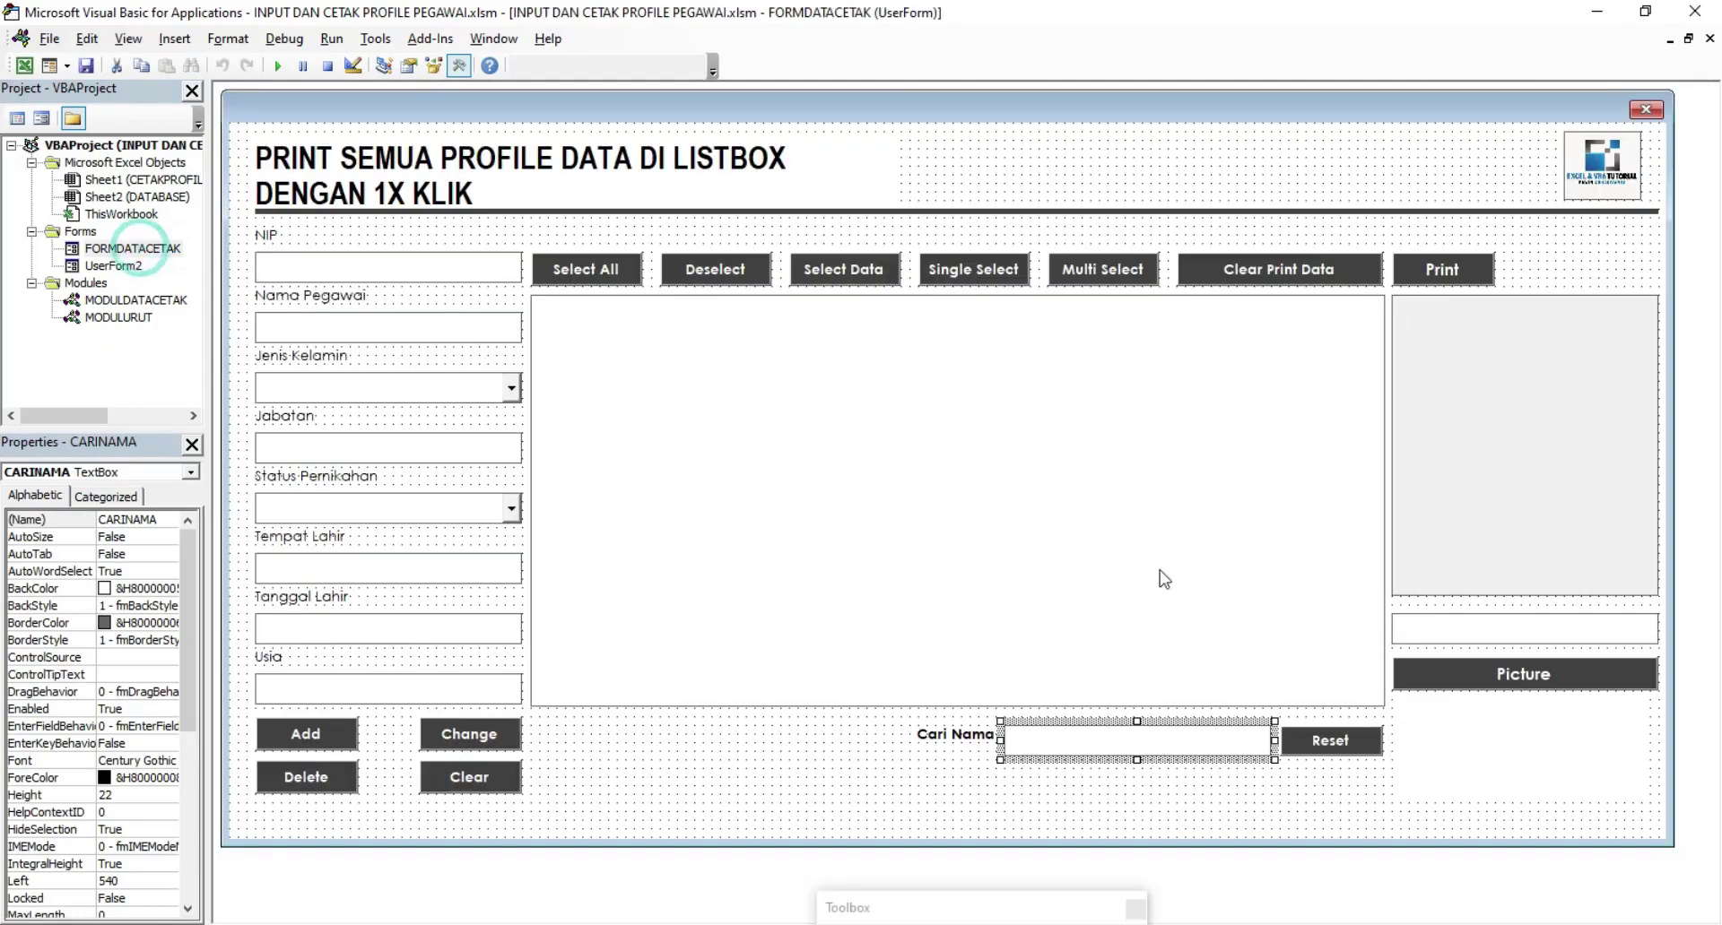
{"action": "double_click", "coordinate": [1331, 741]}
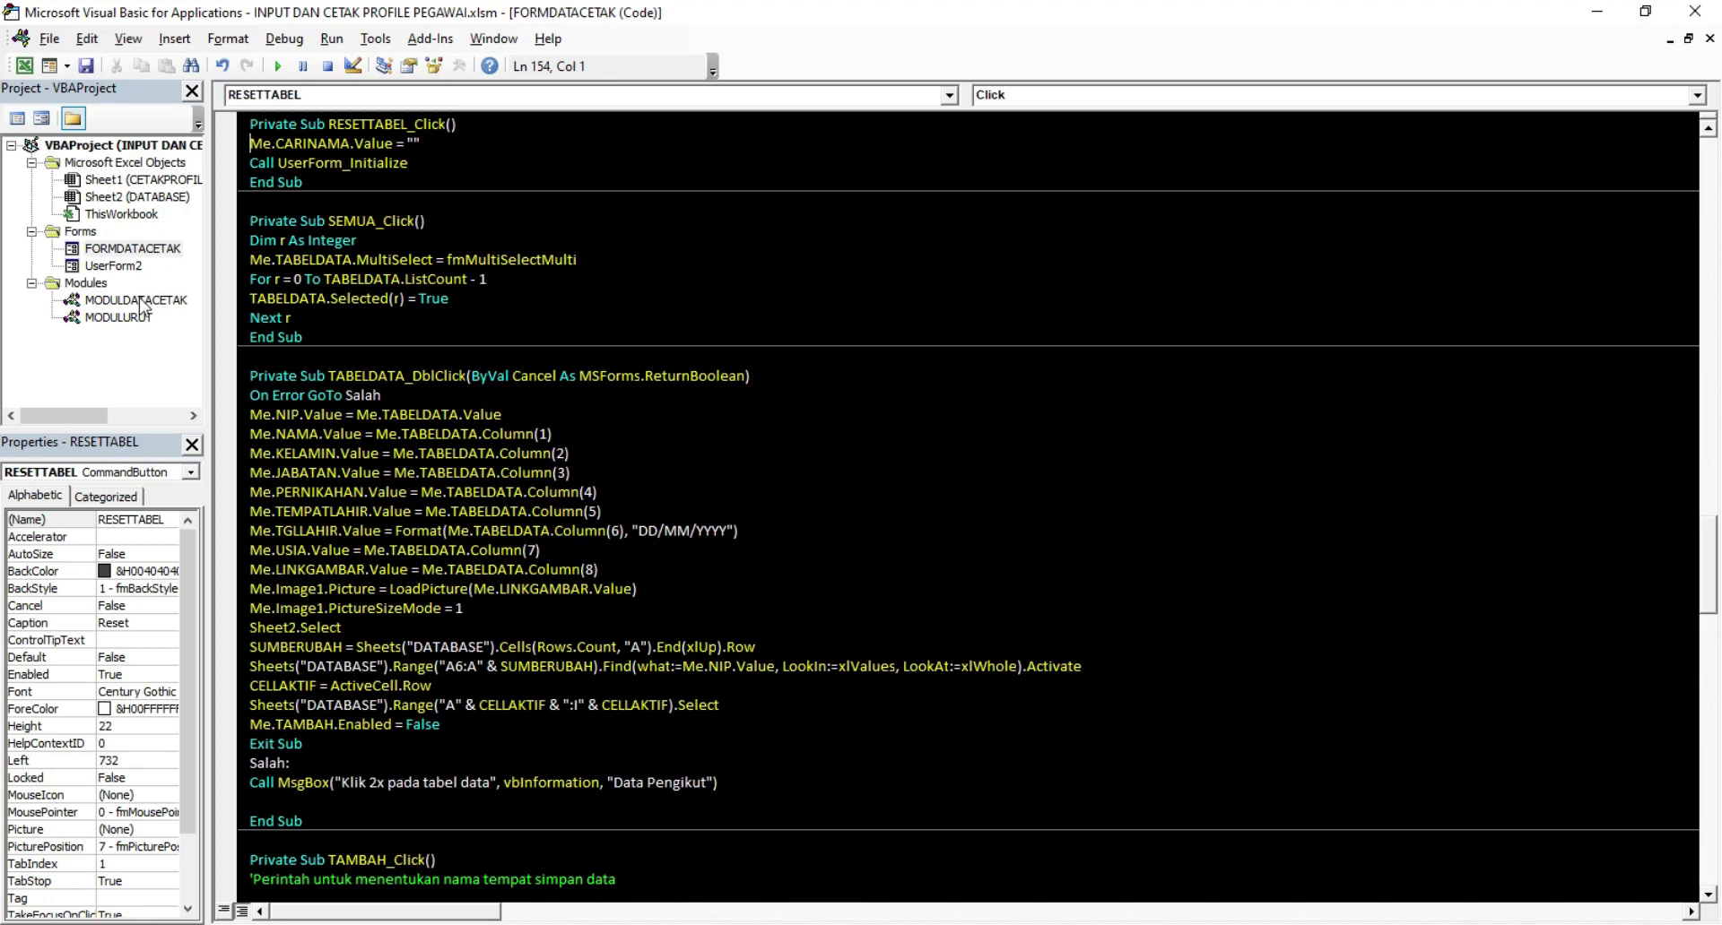
{"action": "double_click", "coordinate": [133, 249]}
{"action": "double_click", "coordinate": [1444, 270]}
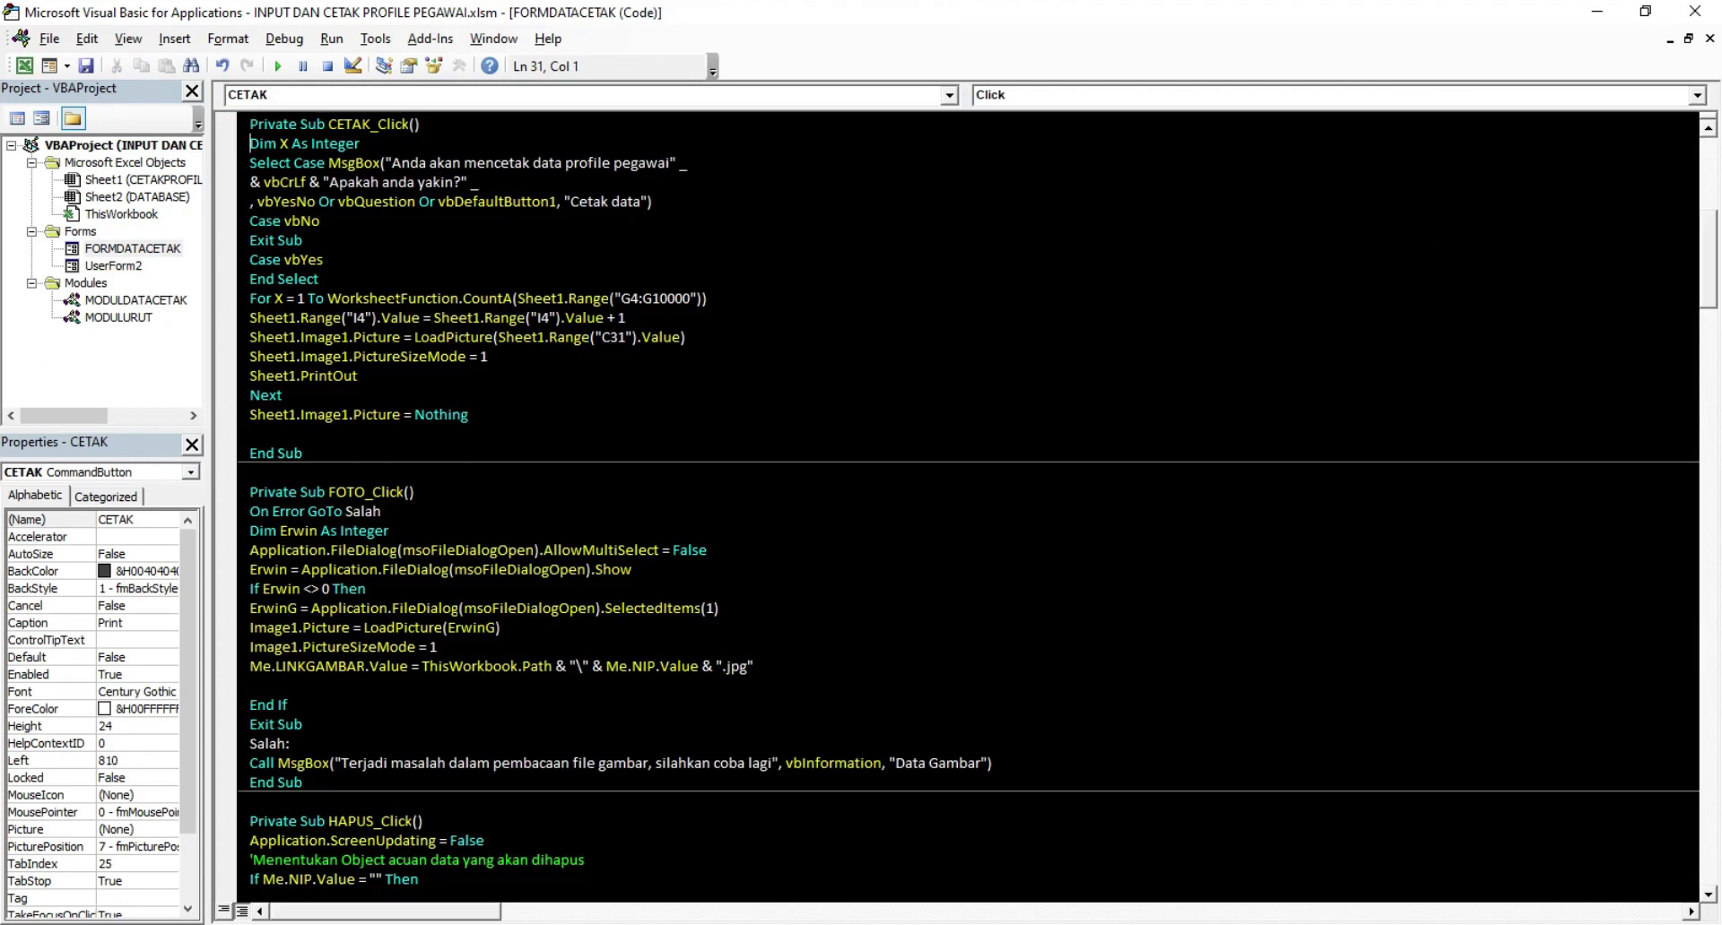
{"action": "double_click", "coordinate": [135, 300]}
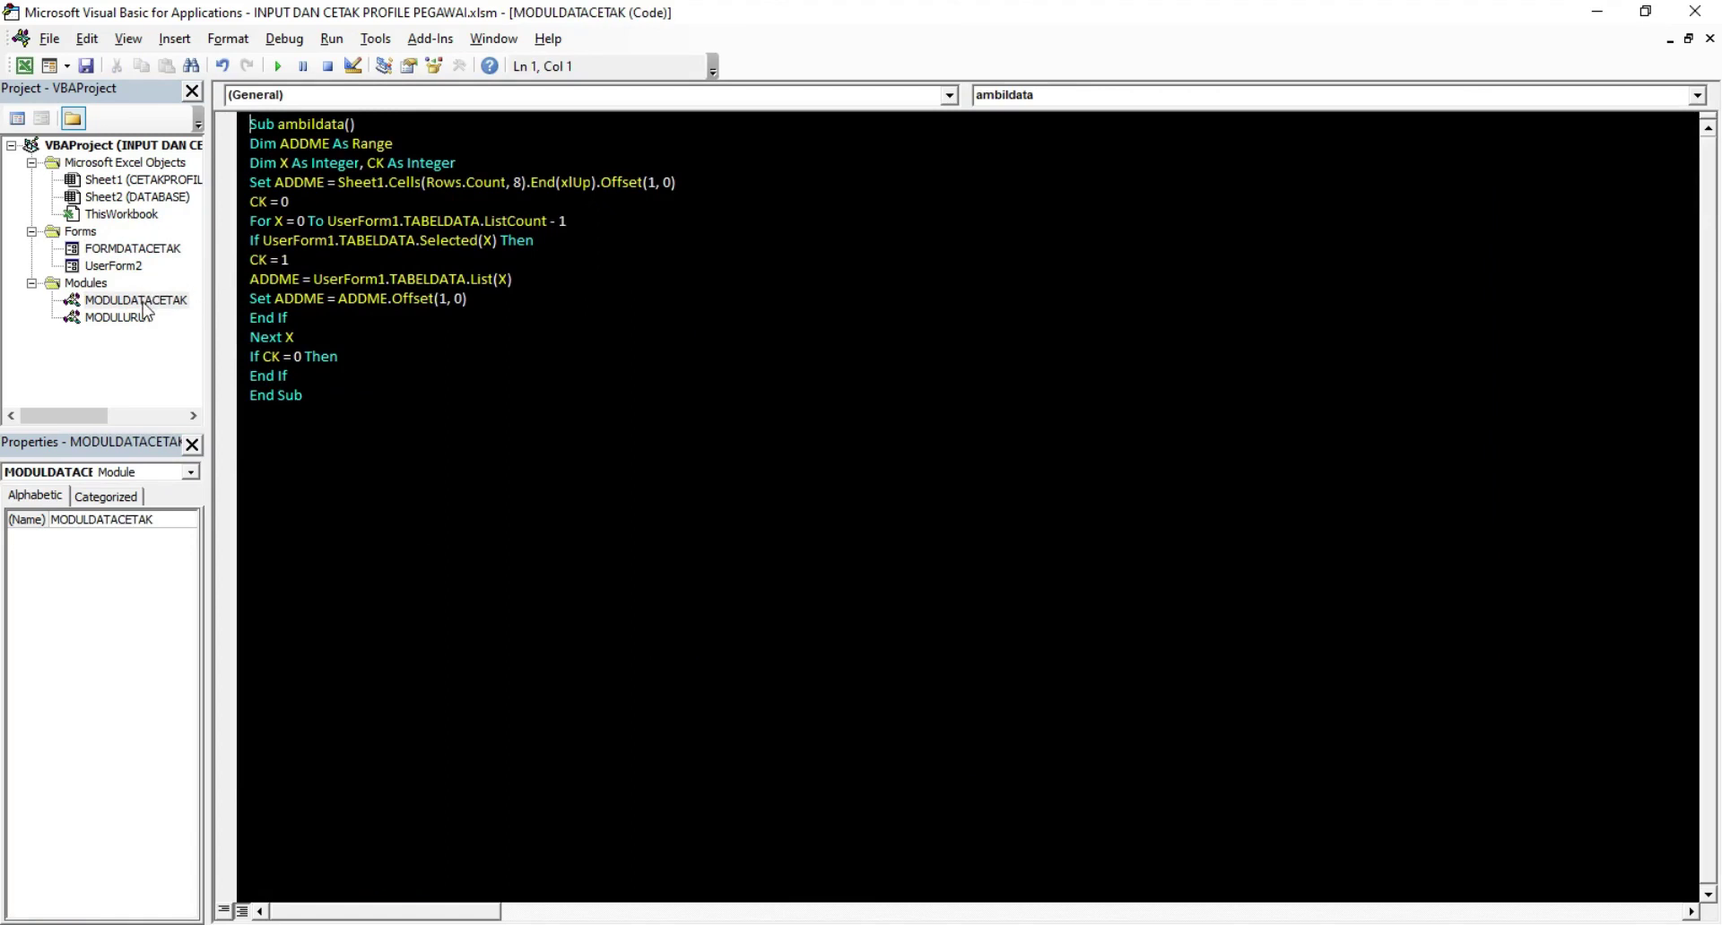
- Open and review the Select Data button's PilihData procedure code
{"action": "double_click", "coordinate": [153, 251]}
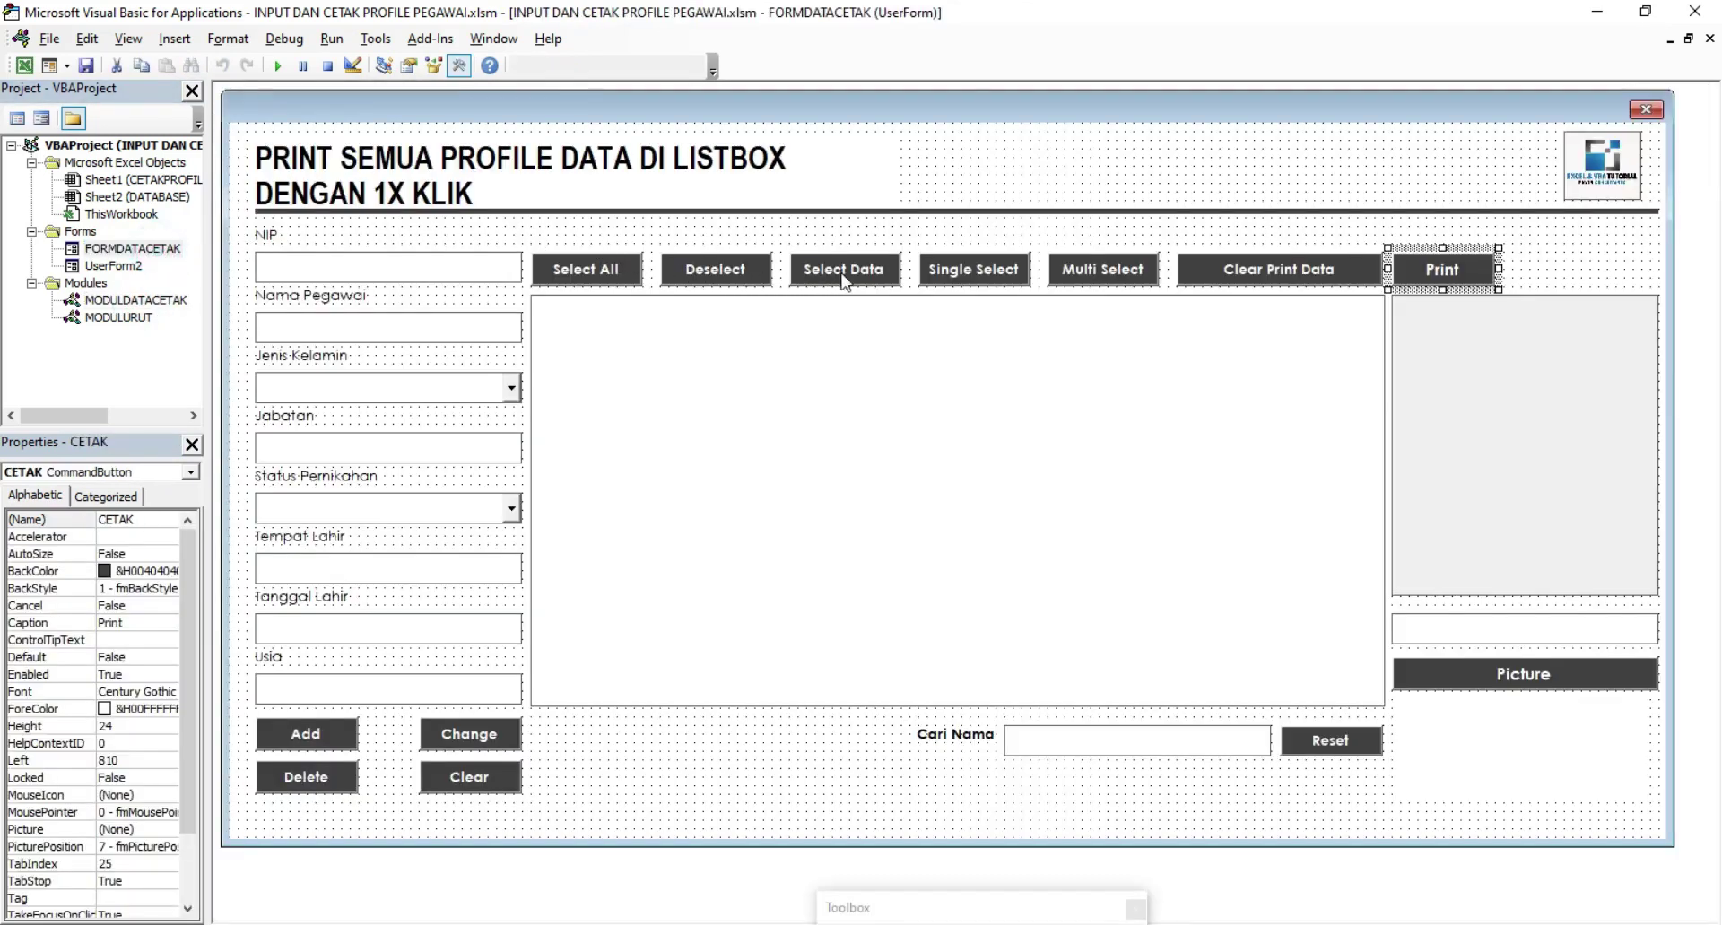
{"action": "double_click", "coordinate": [850, 271]}
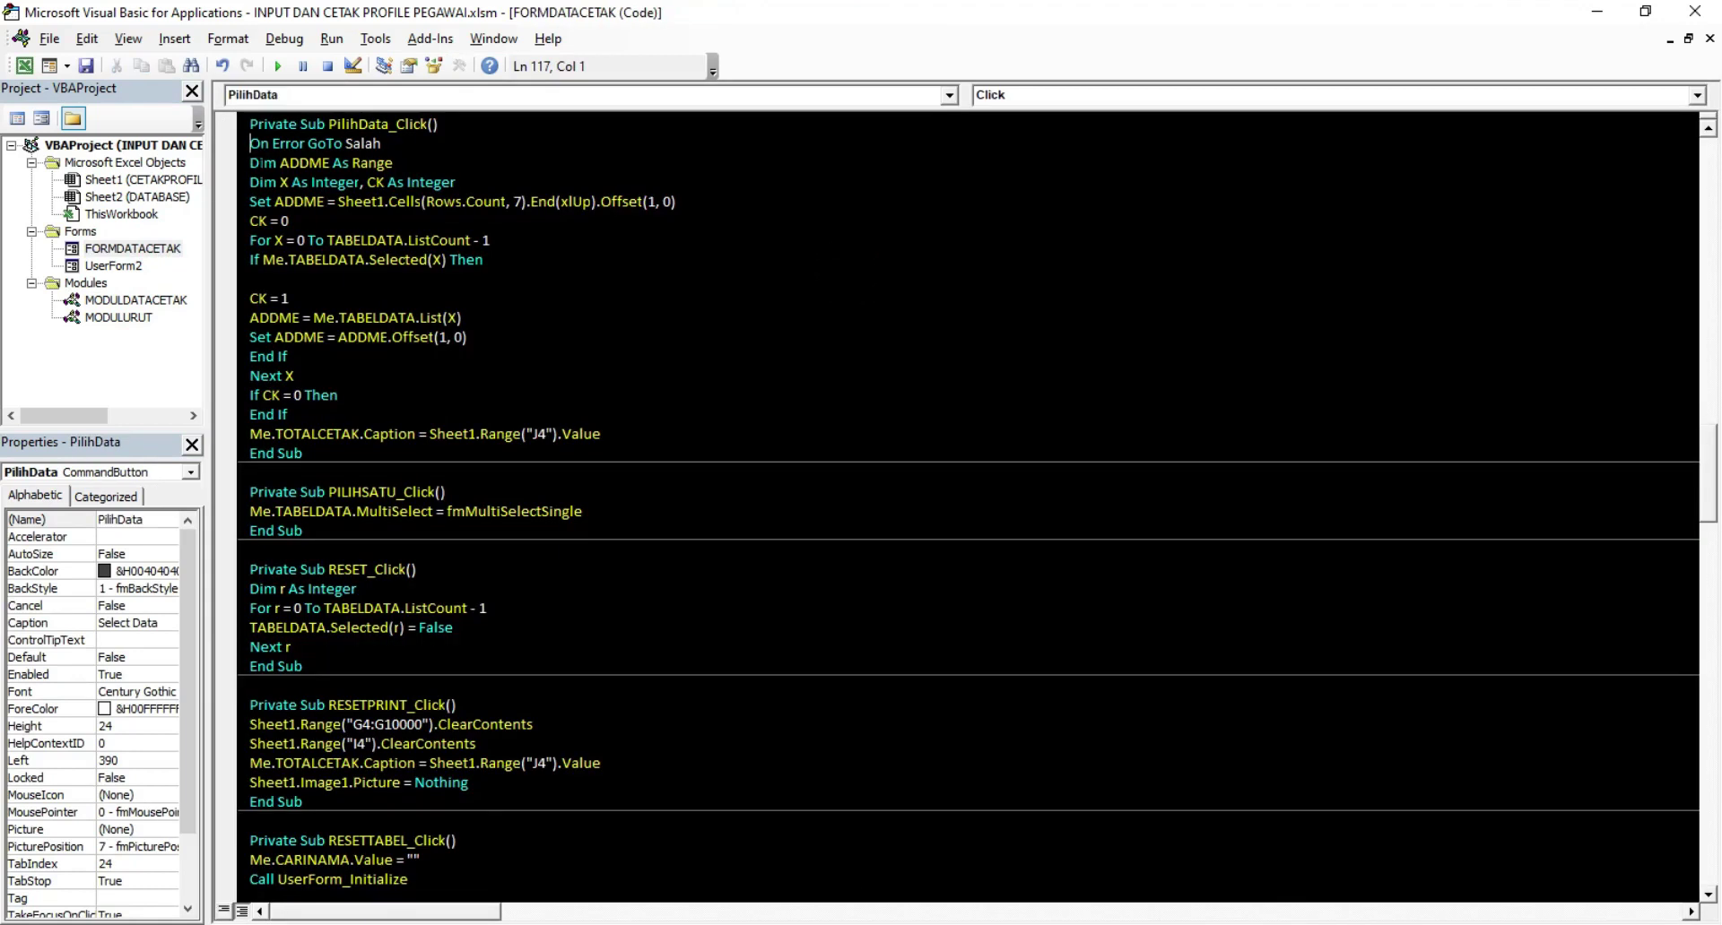
{"action": "mouse_move", "coordinate": [250, 143]}
{"action": "left_mouse_down"}
{"action": "mouse_move", "coordinate": [276, 319]}
{"action": "mouse_move", "coordinate": [319, 439]}
{"action": "left_mouse_up"}
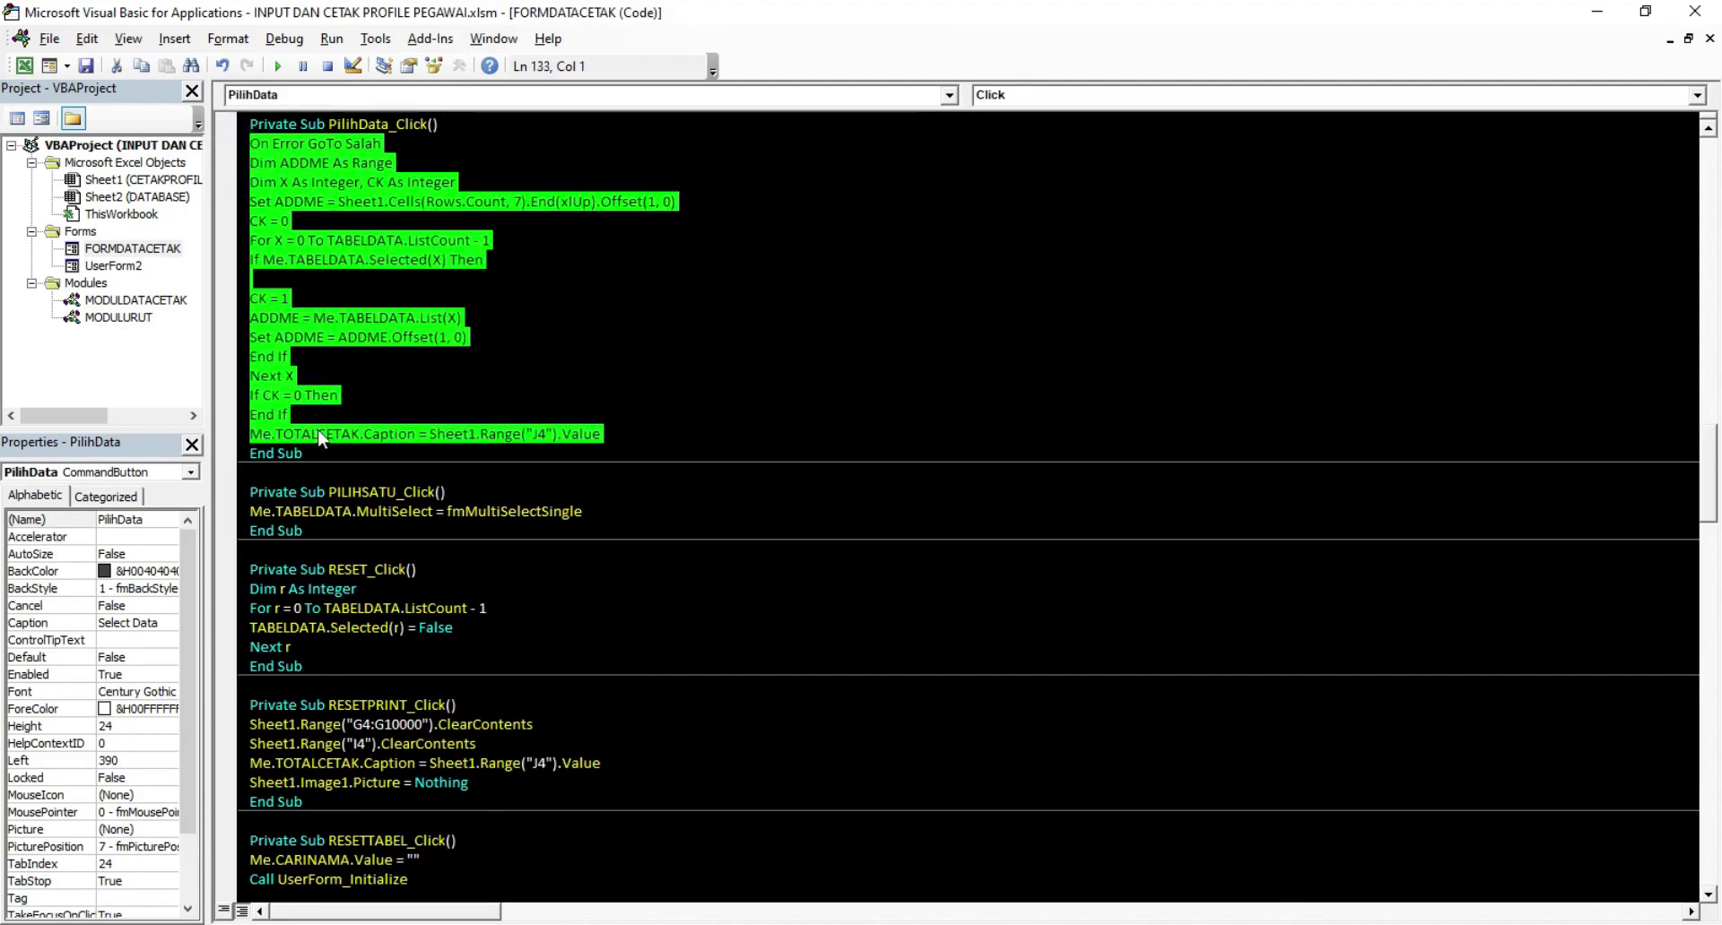
{"action": "left_click", "coordinate": [437, 393]}
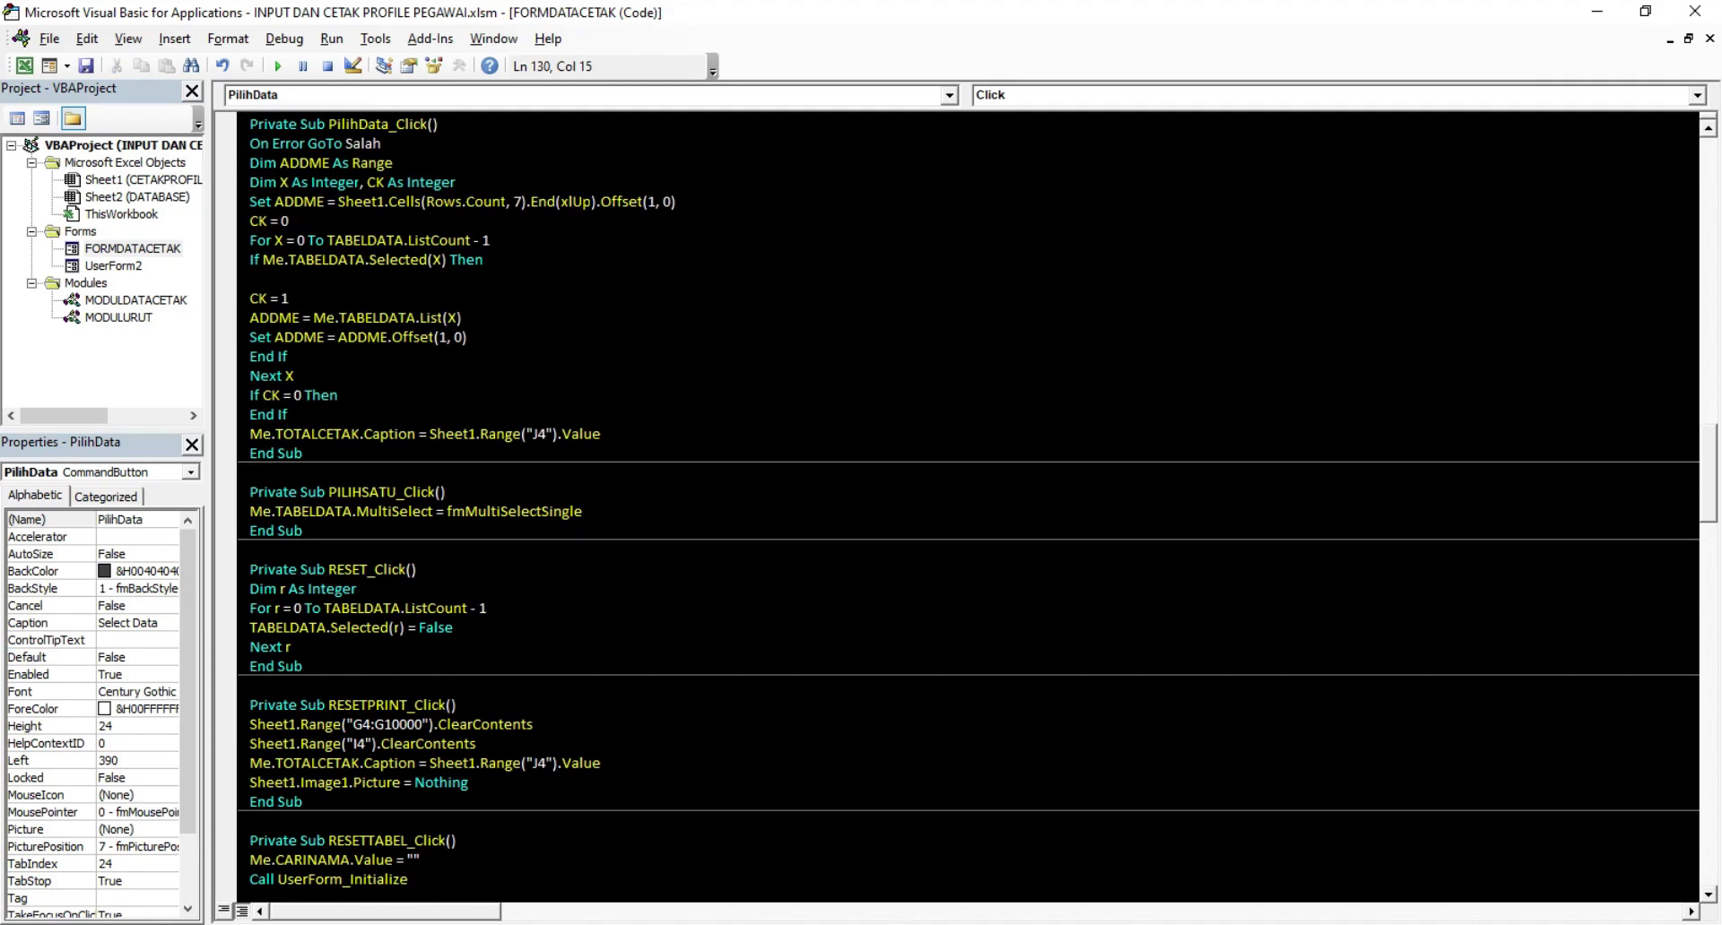
- Go via MODULDATACETAK back to the form and open the Delete button's HAPUS_Click code
{"action": "double_click", "coordinate": [143, 303]}
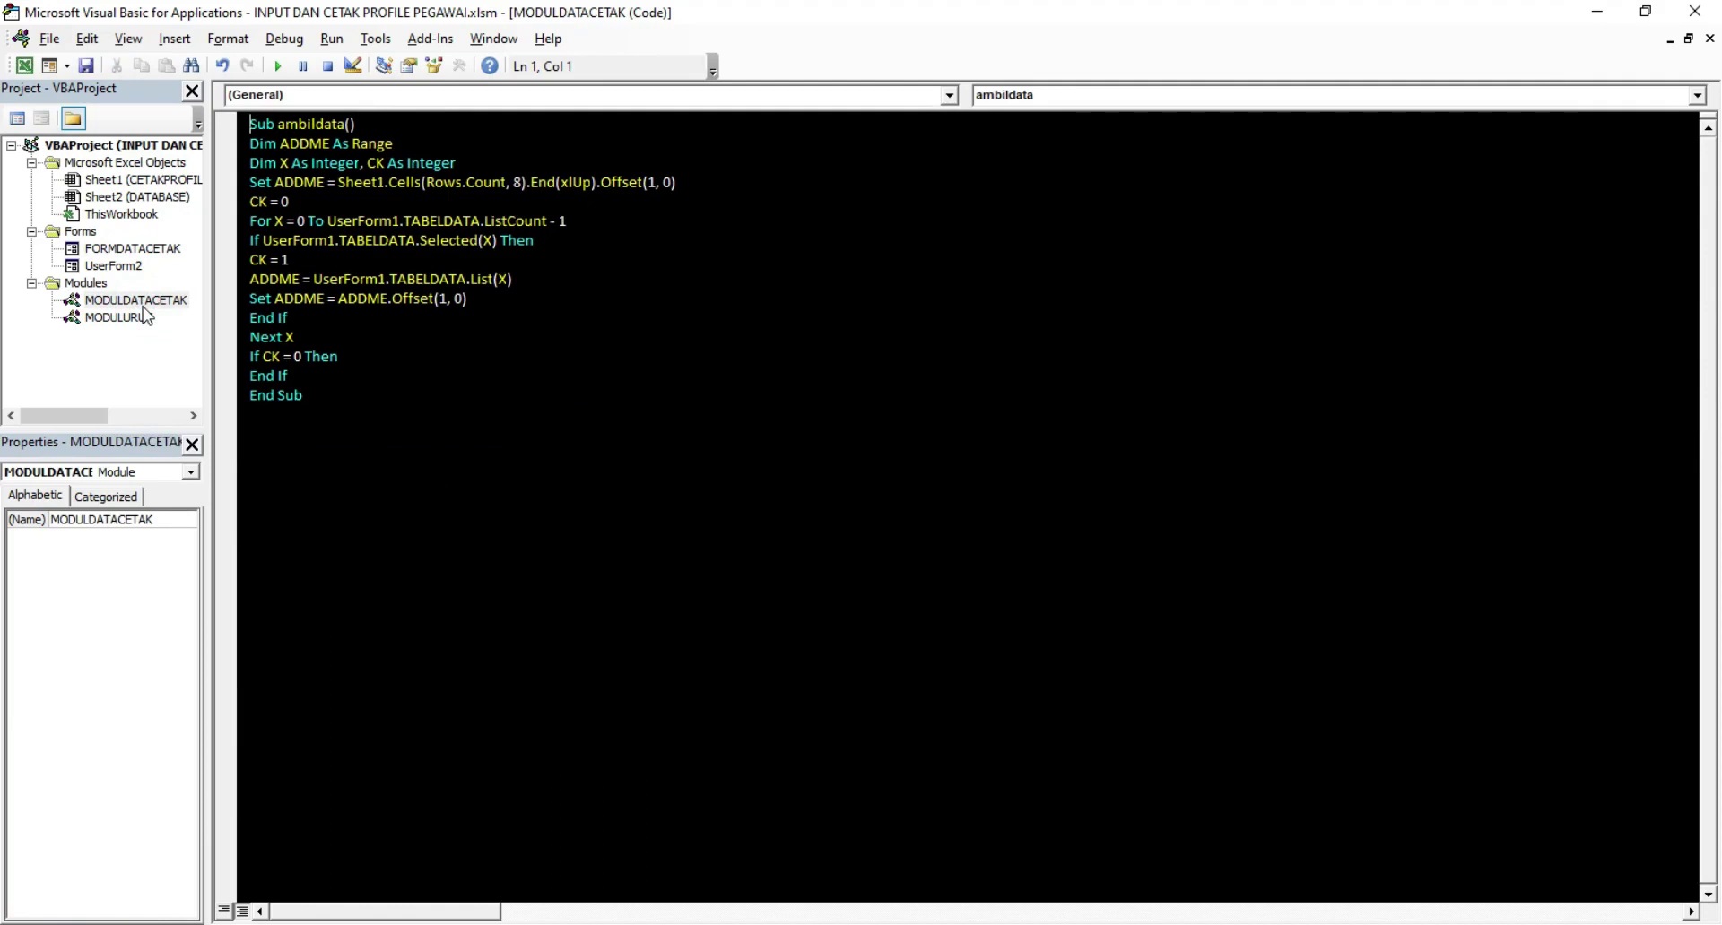
{"action": "double_click", "coordinate": [133, 250]}
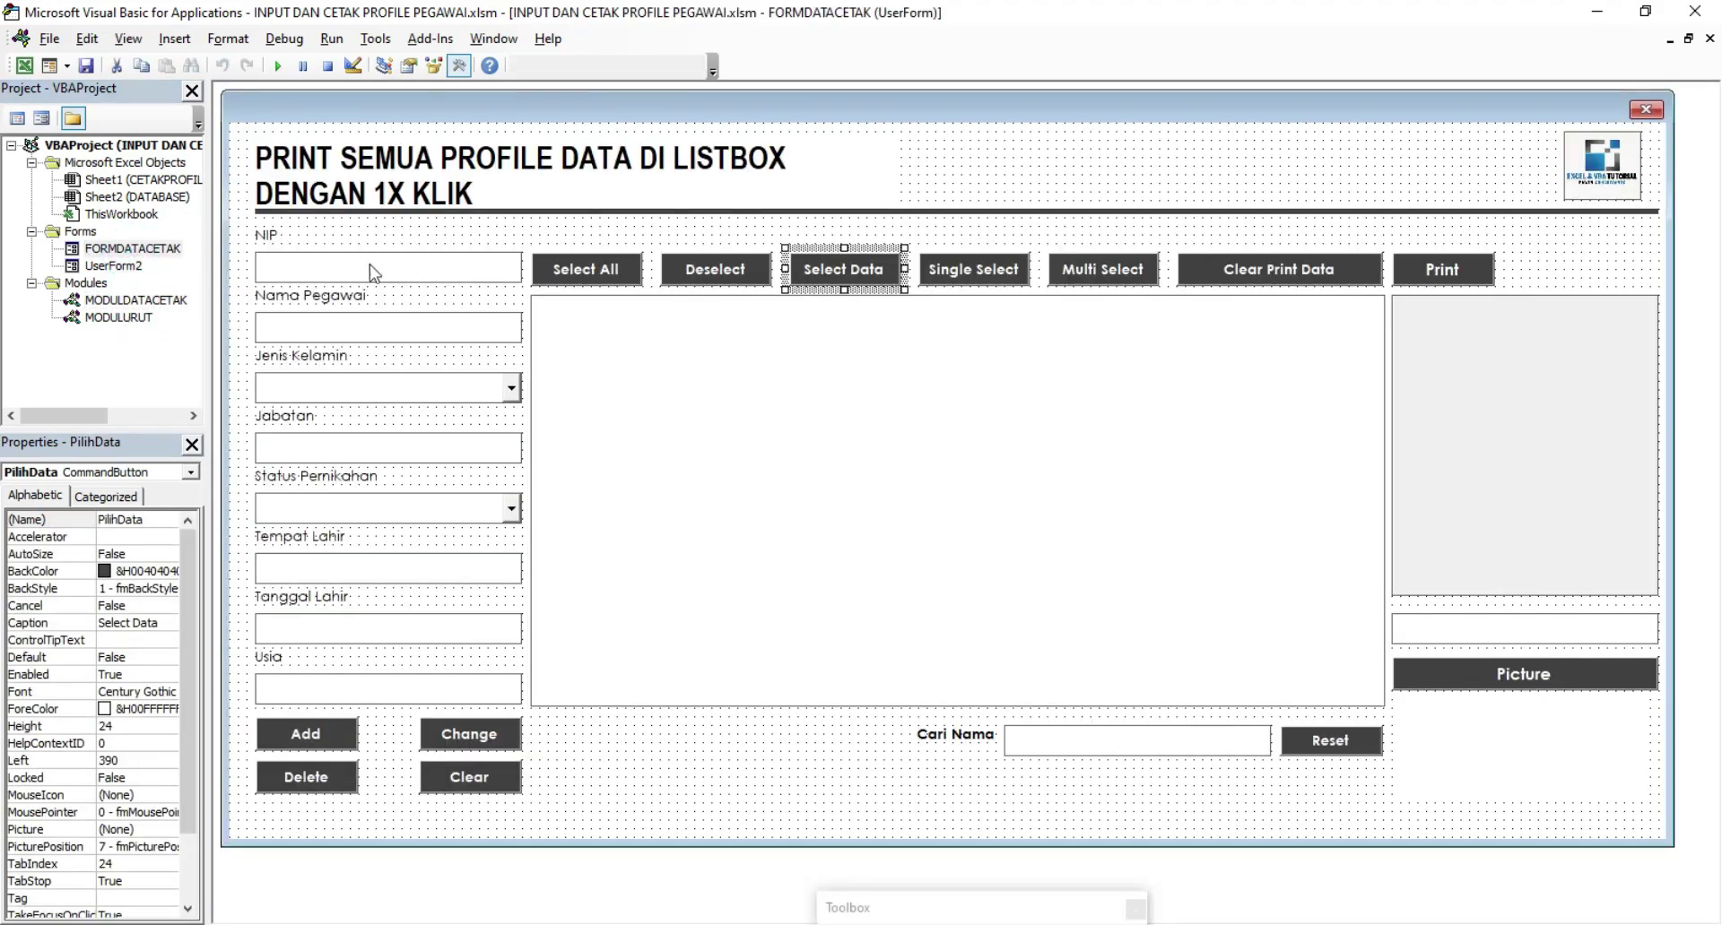
{"action": "double_click", "coordinate": [323, 777]}
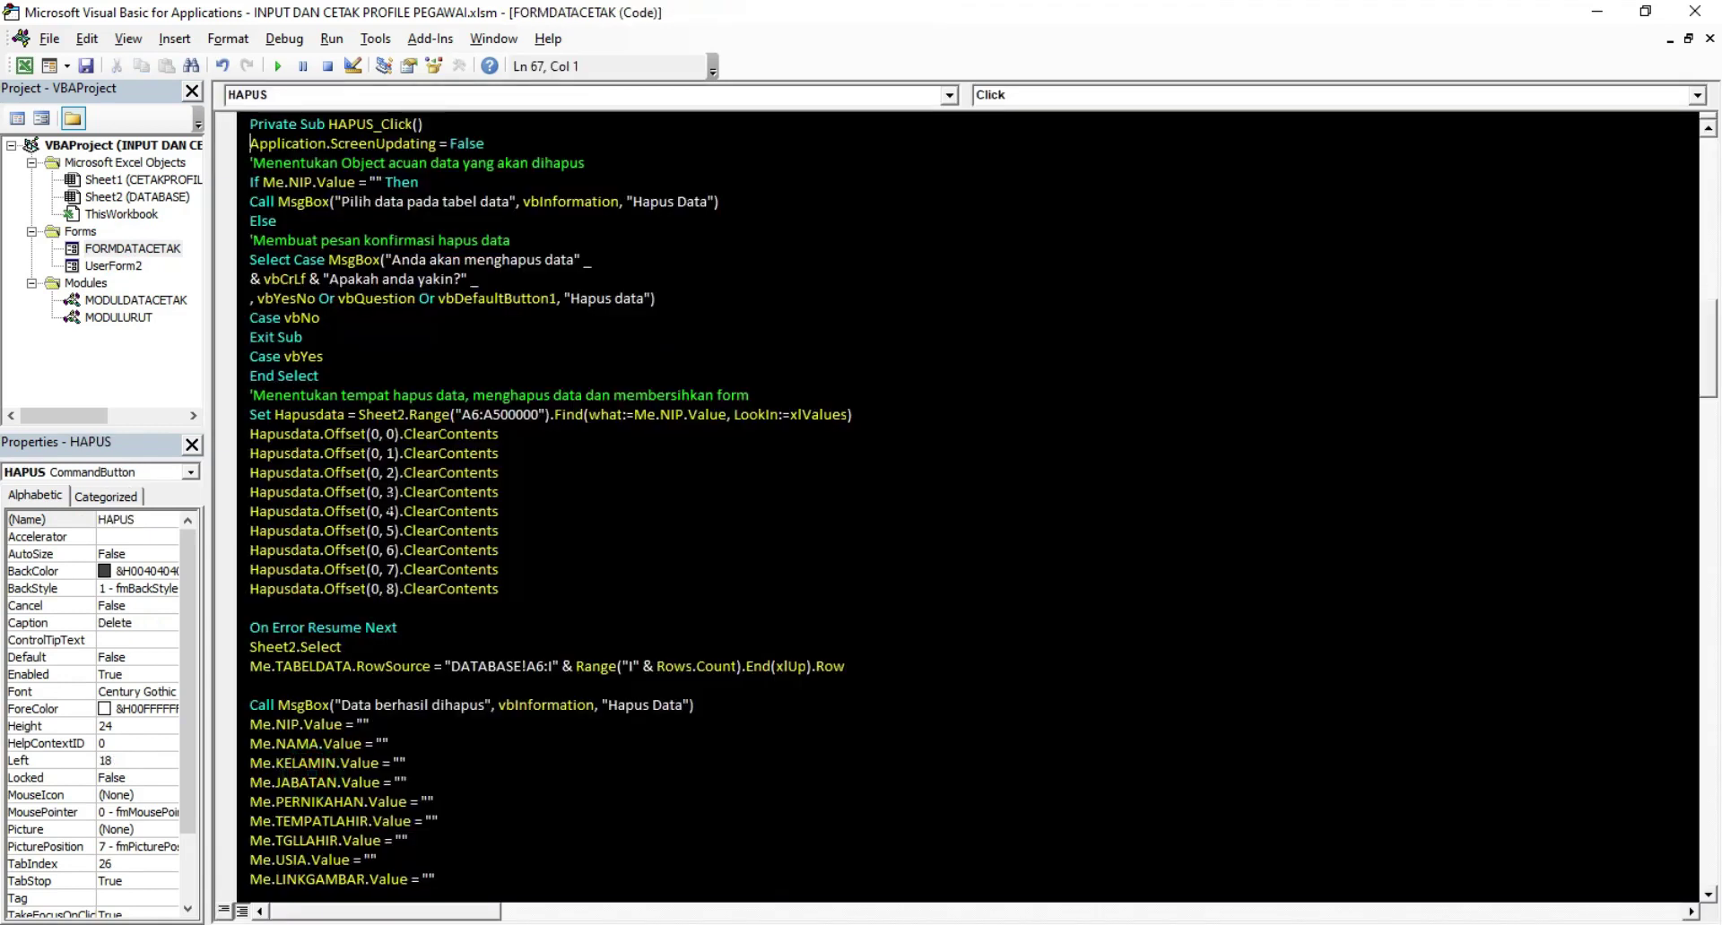
- Follow the Call UrutData line into MODULURUT and inspect its Sheet2 sort routine
{"action": "scroll", "coordinate": [968, 502], "scroll_direction": "down", "scroll_amount": 3}
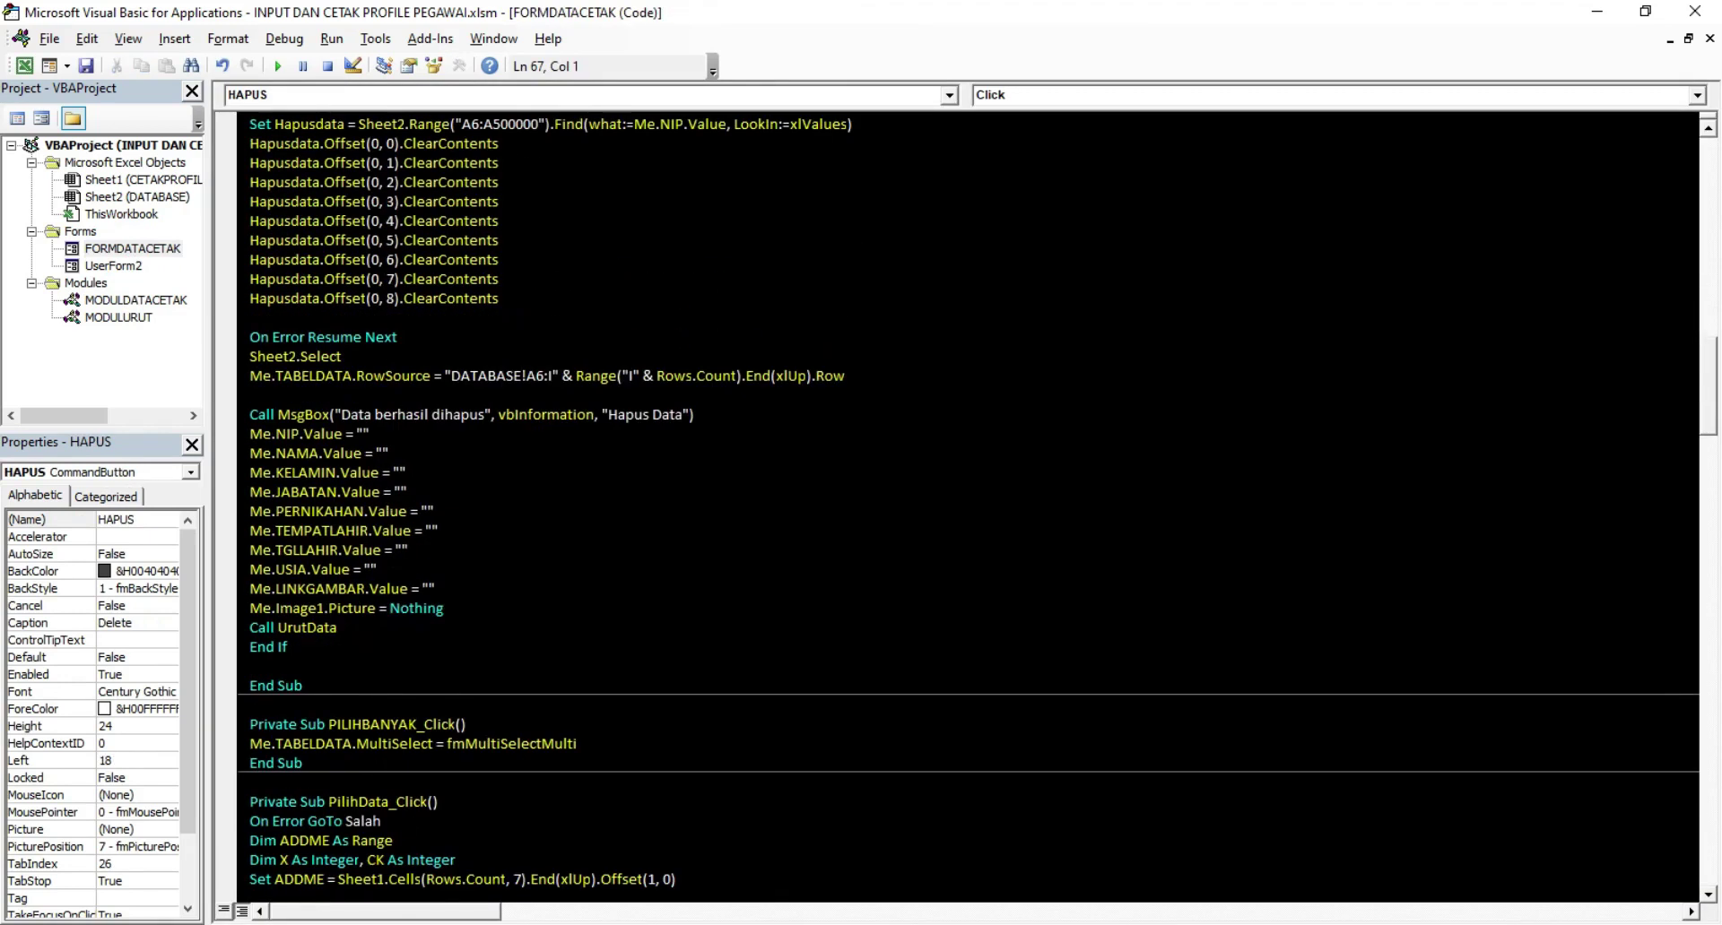
{"action": "left_click_drag", "start_coordinate": [339, 628], "coordinate": [238, 630]}
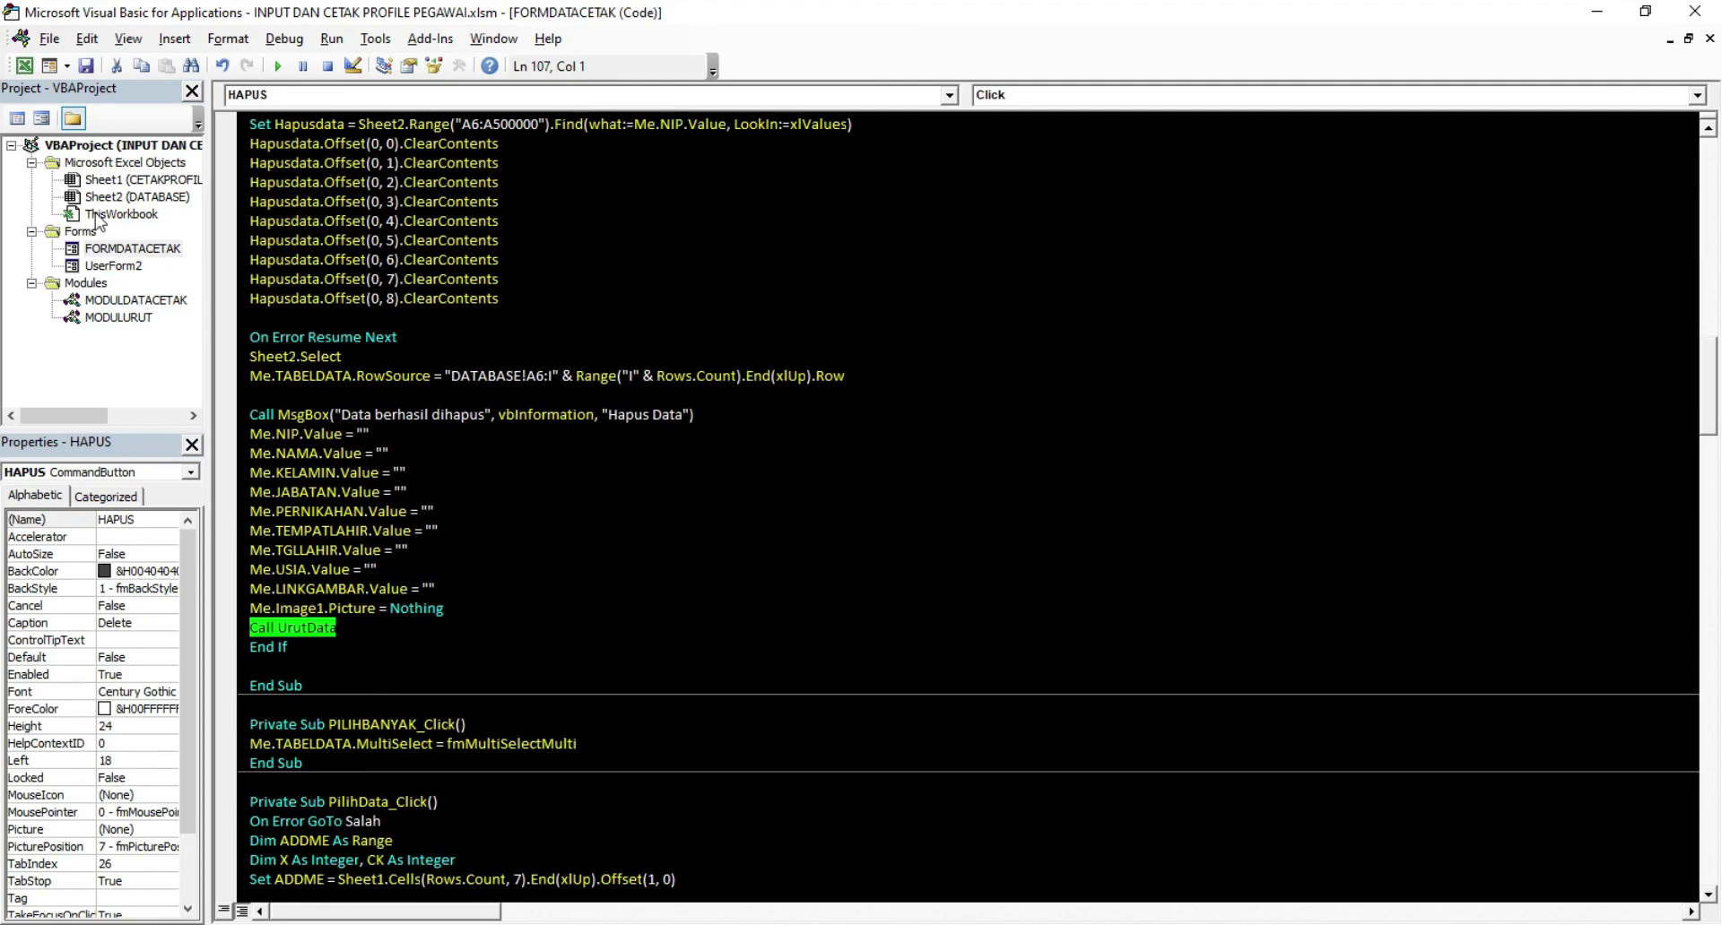
{"action": "left_click", "coordinate": [66, 66]}
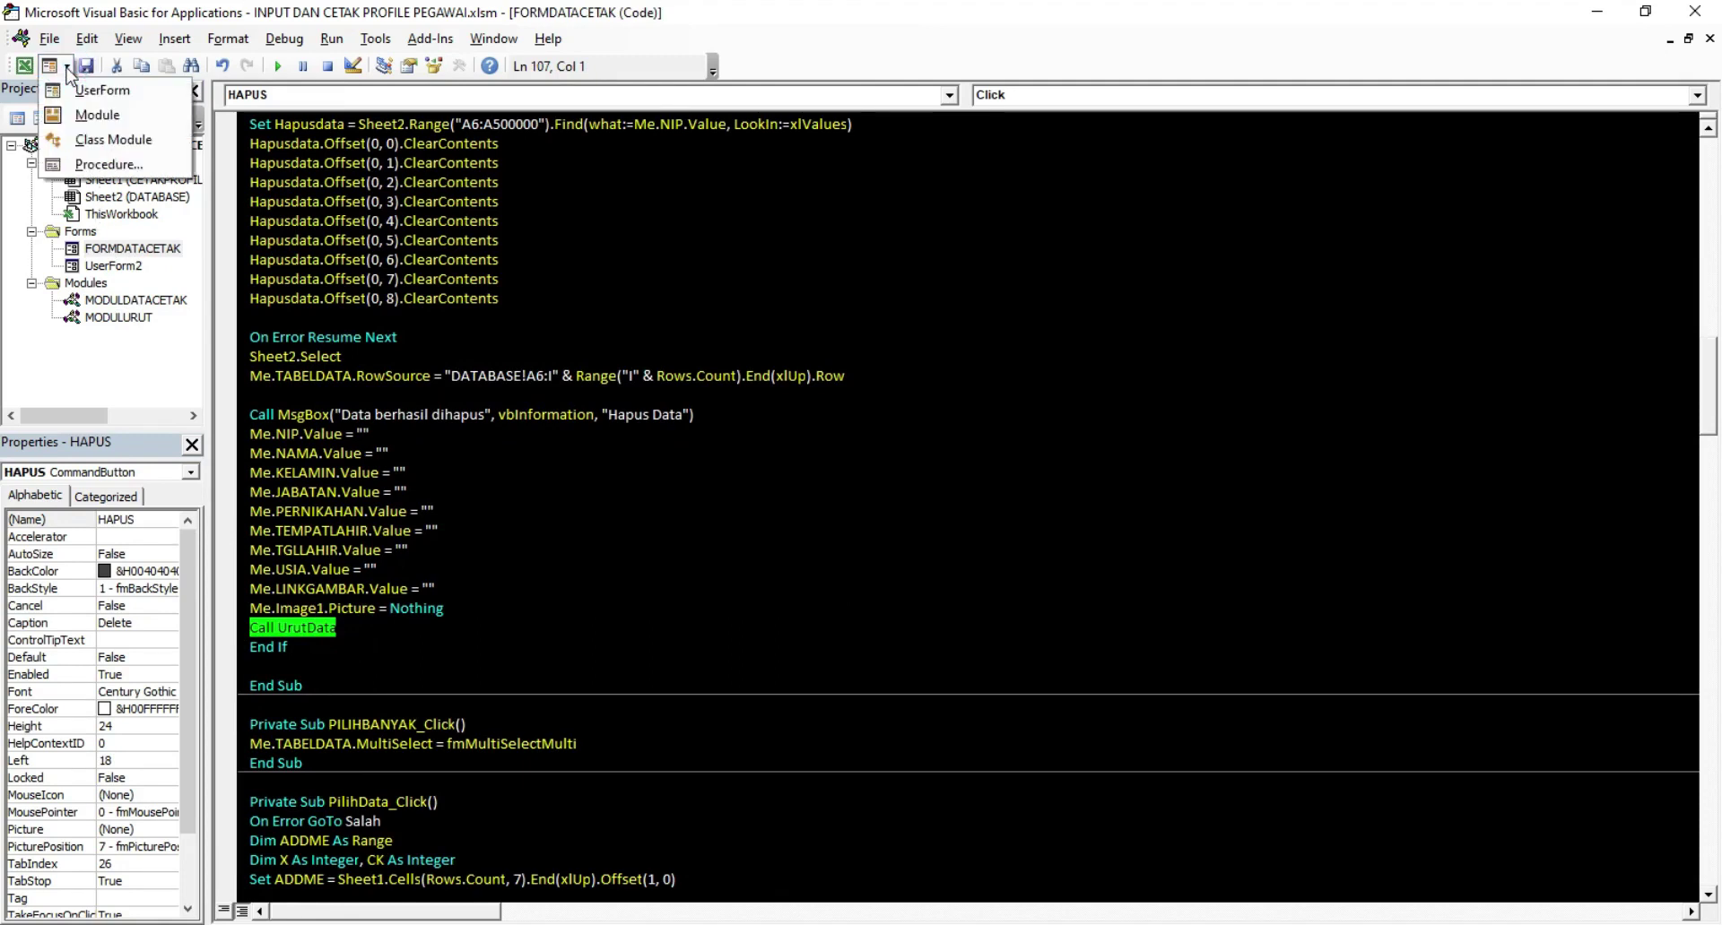
{"action": "double_click", "coordinate": [125, 319]}
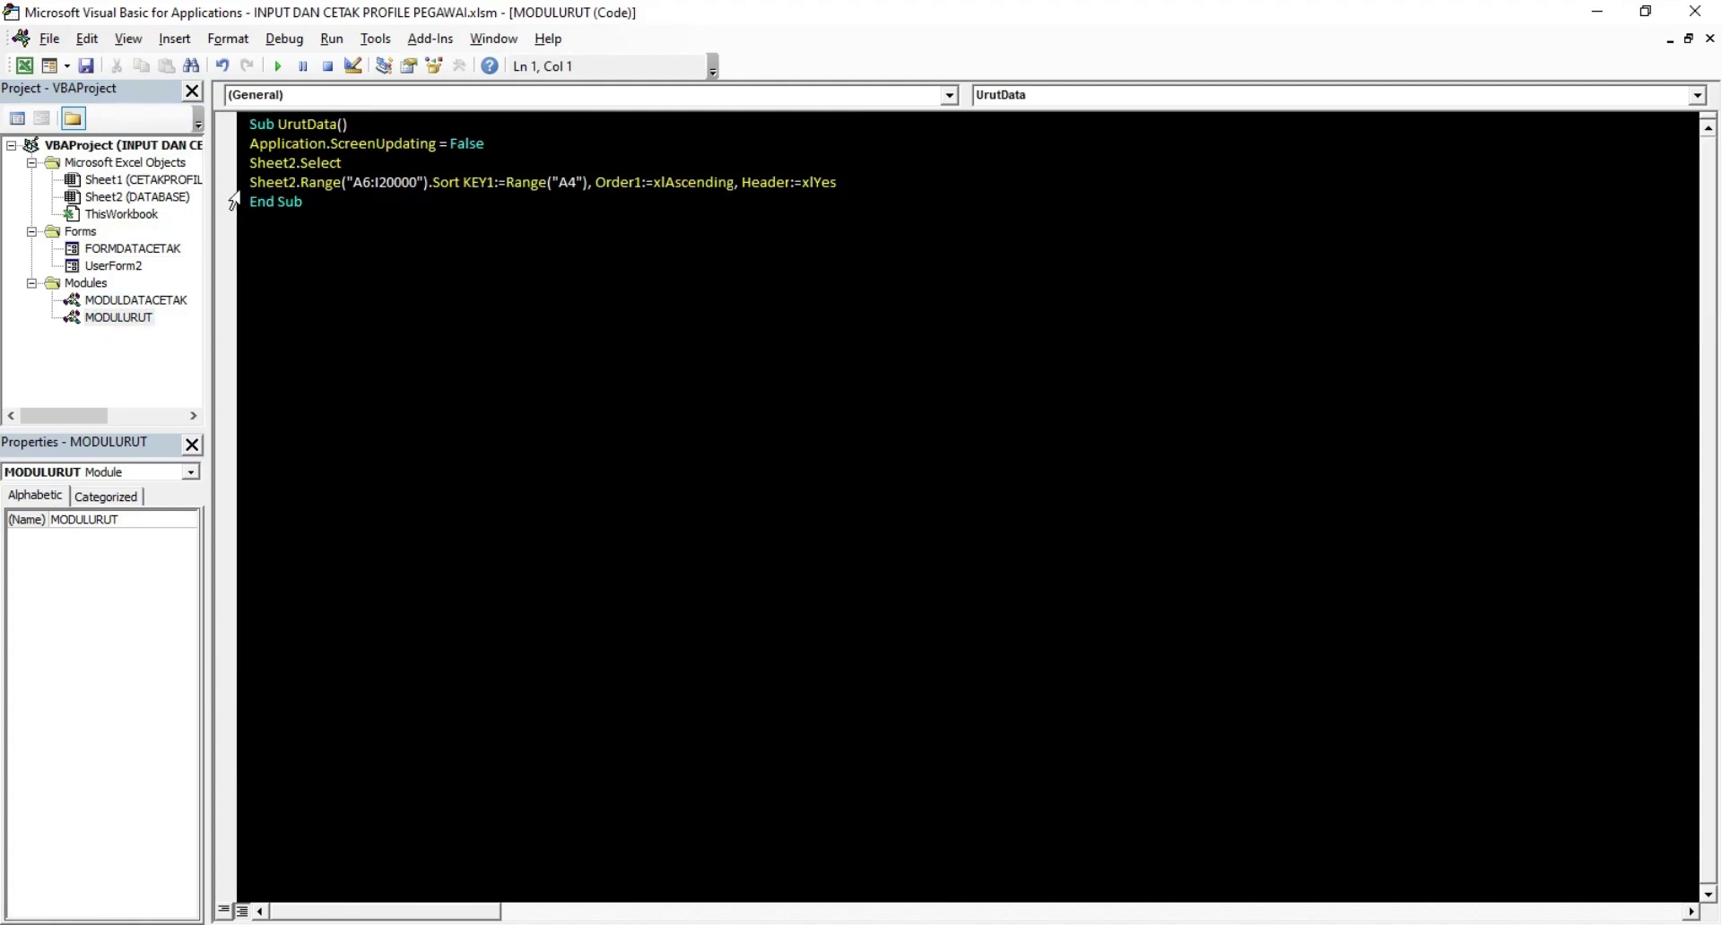
{"action": "left_click_drag", "start_coordinate": [238, 127], "coordinate": [261, 211]}
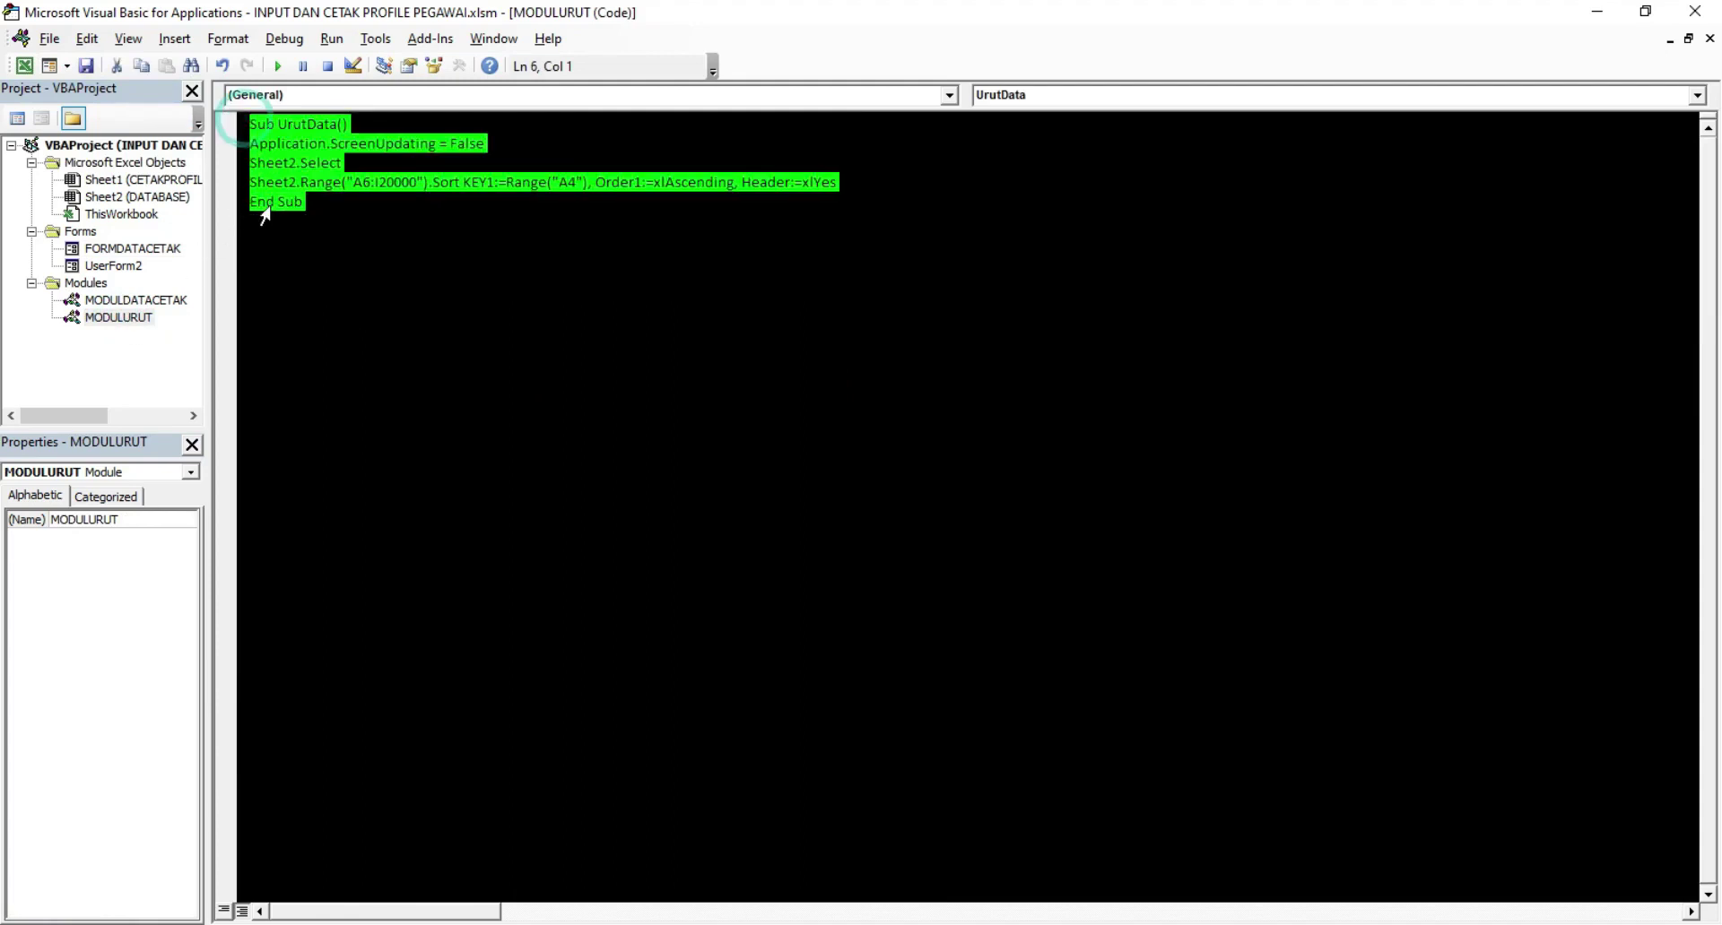
{"action": "left_click", "coordinate": [319, 207]}
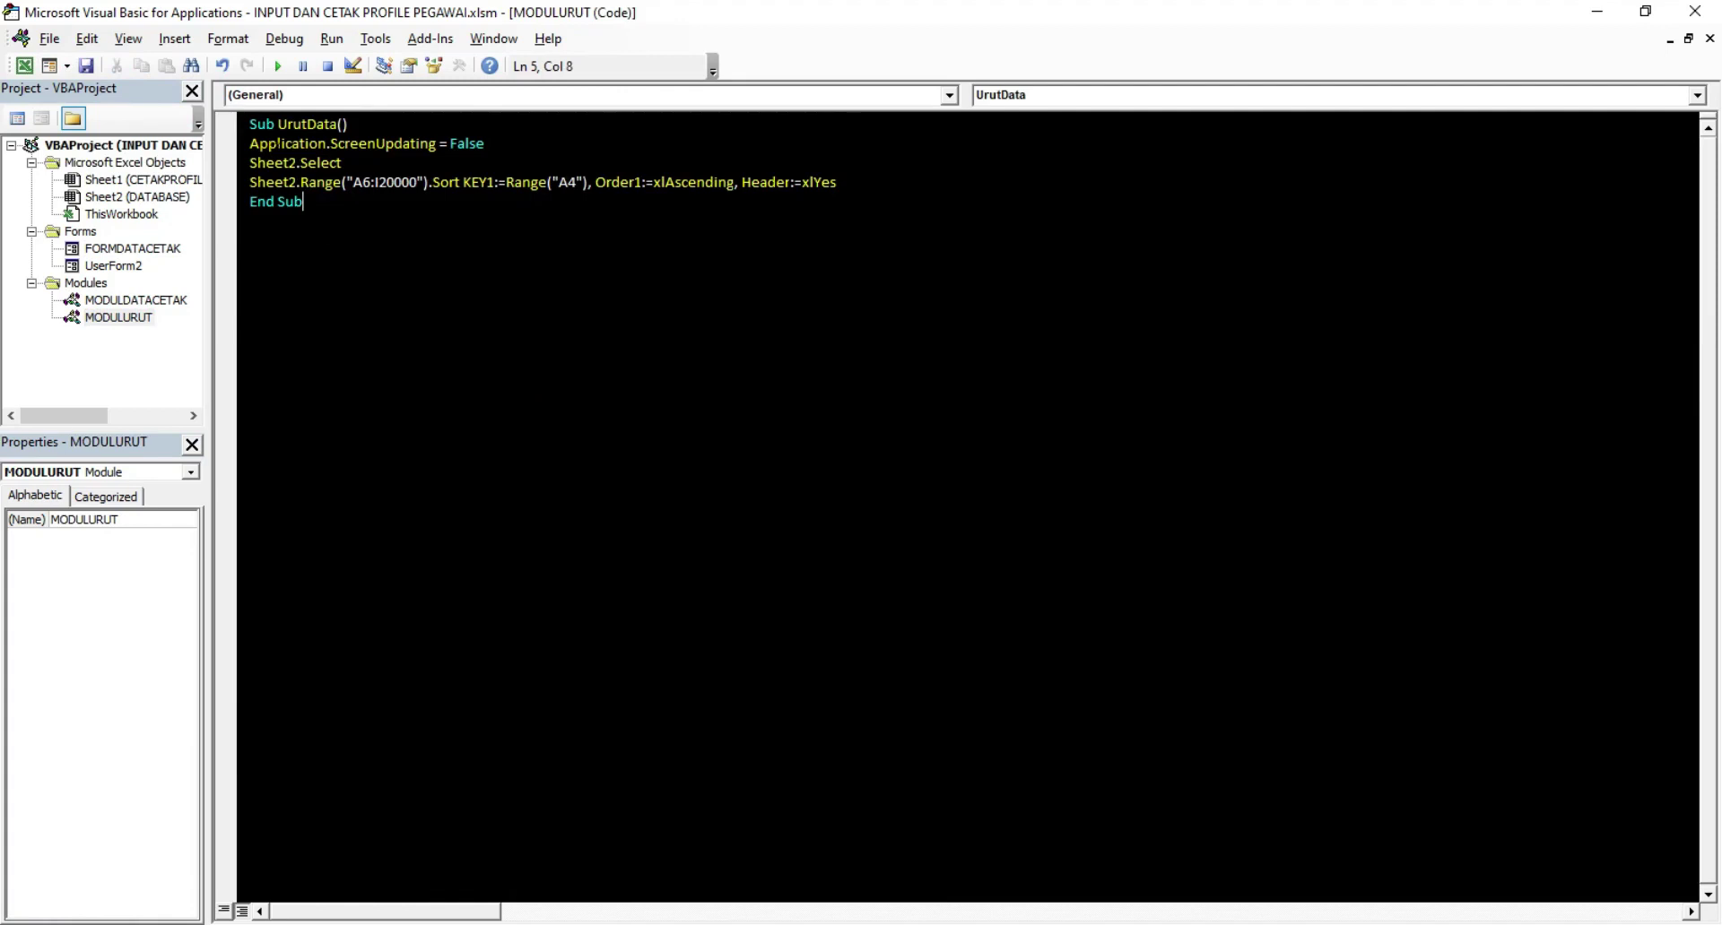
{"action": "double_click", "coordinate": [273, 182]}
- Check the first NIP in DATABASE cell A6, then return to the FORMDATACETAK form design
{"action": "left_click", "coordinate": [24, 66]}
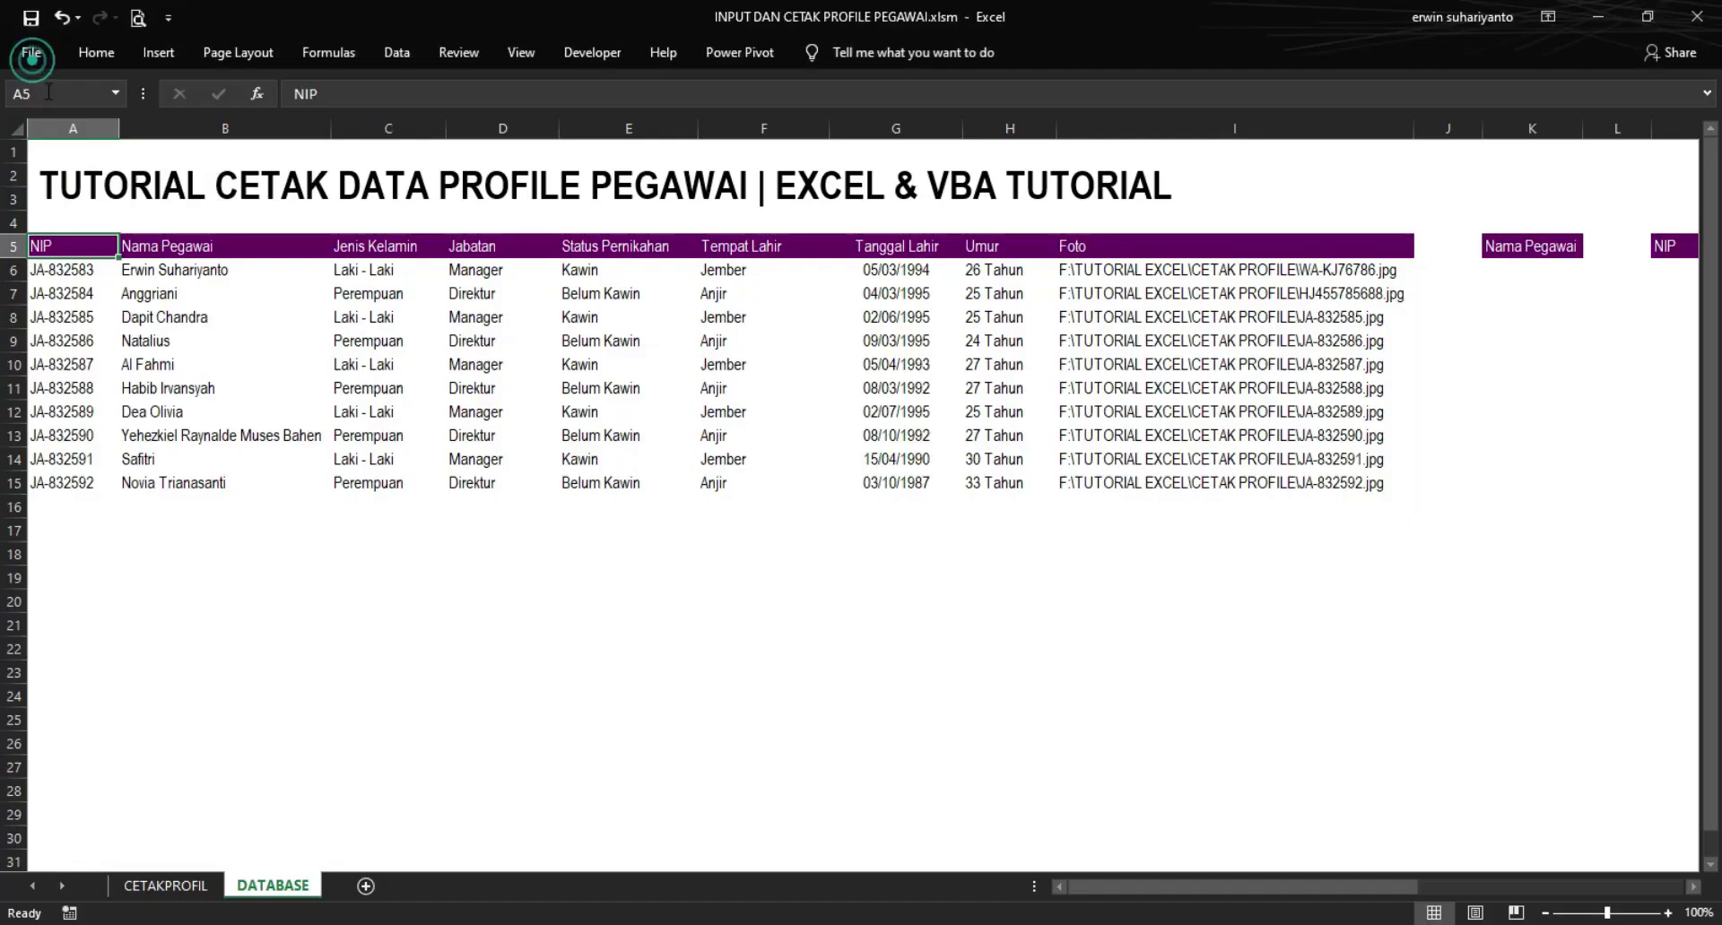
{"action": "left_click", "coordinate": [56, 273]}
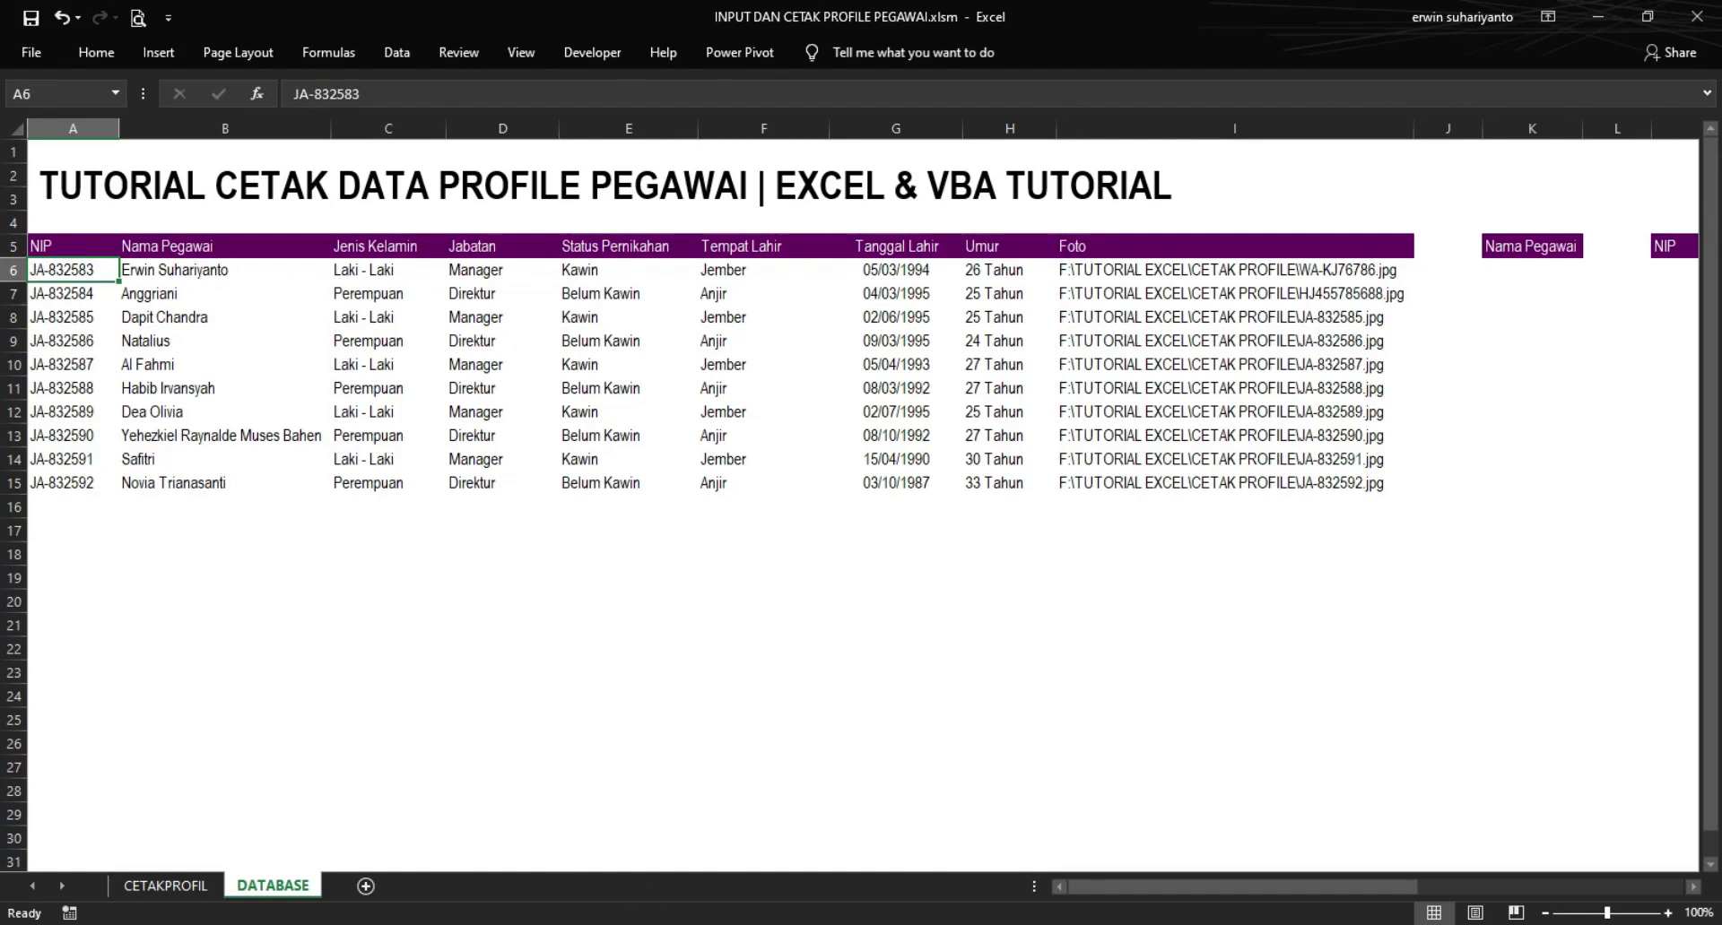
{"action": "mouse_move", "coordinate": [915, 910]}
{"action": "left_click", "coordinate": [1061, 874]}
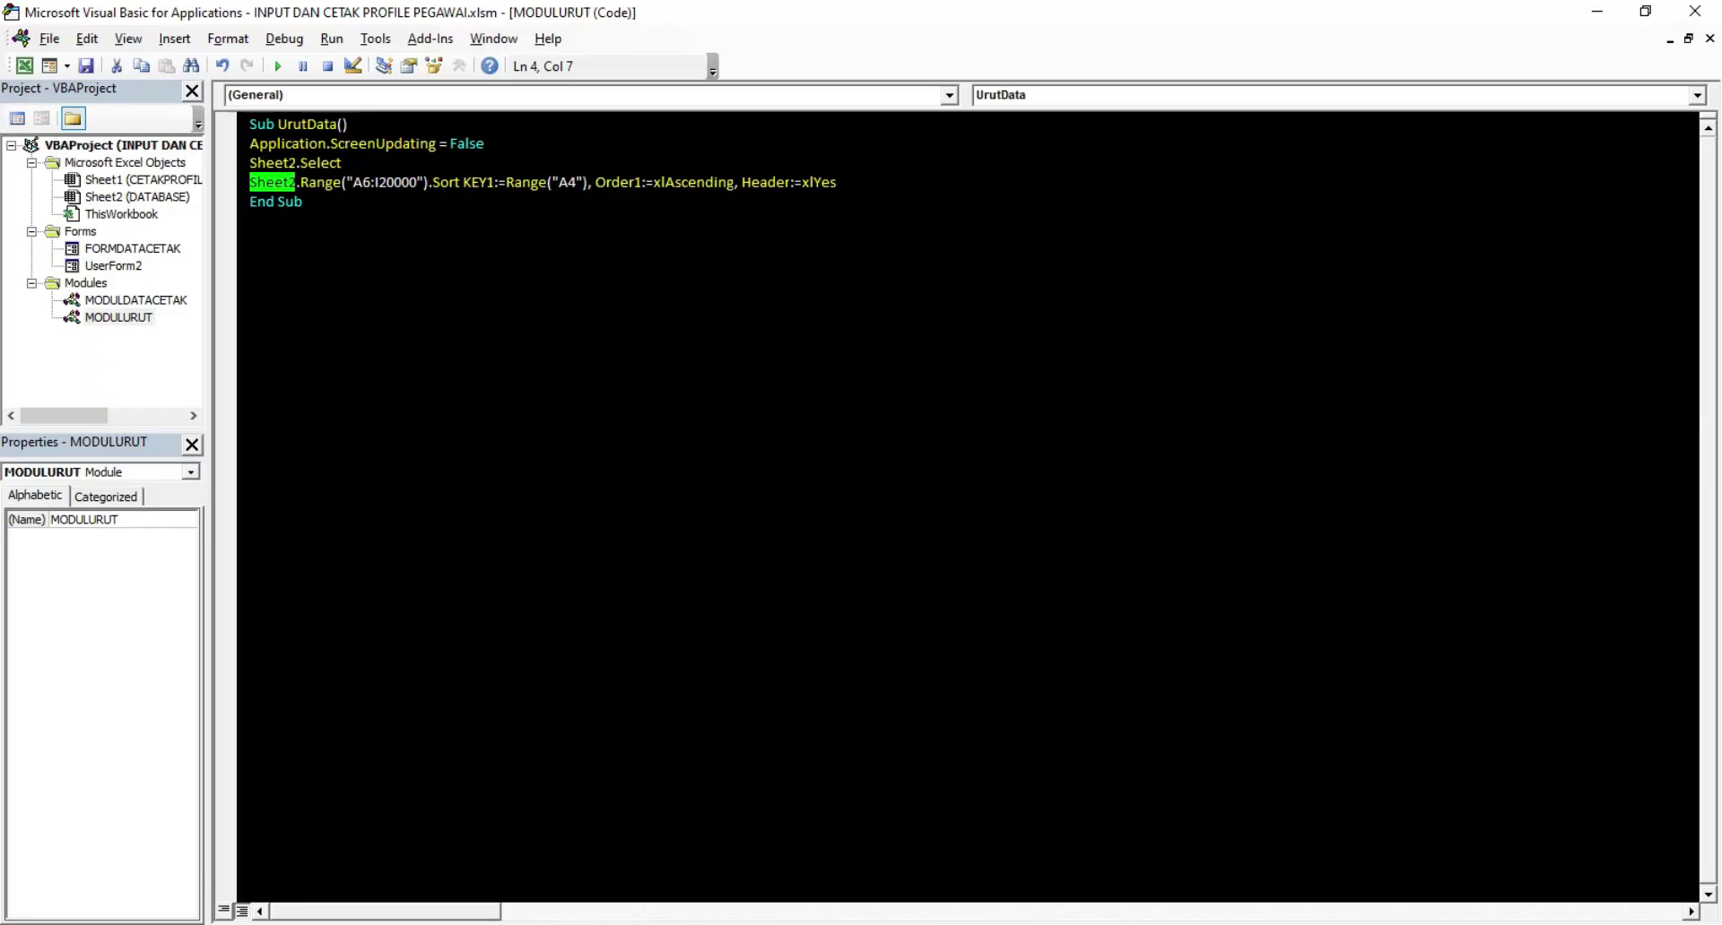
{"action": "double_click", "coordinate": [186, 301]}
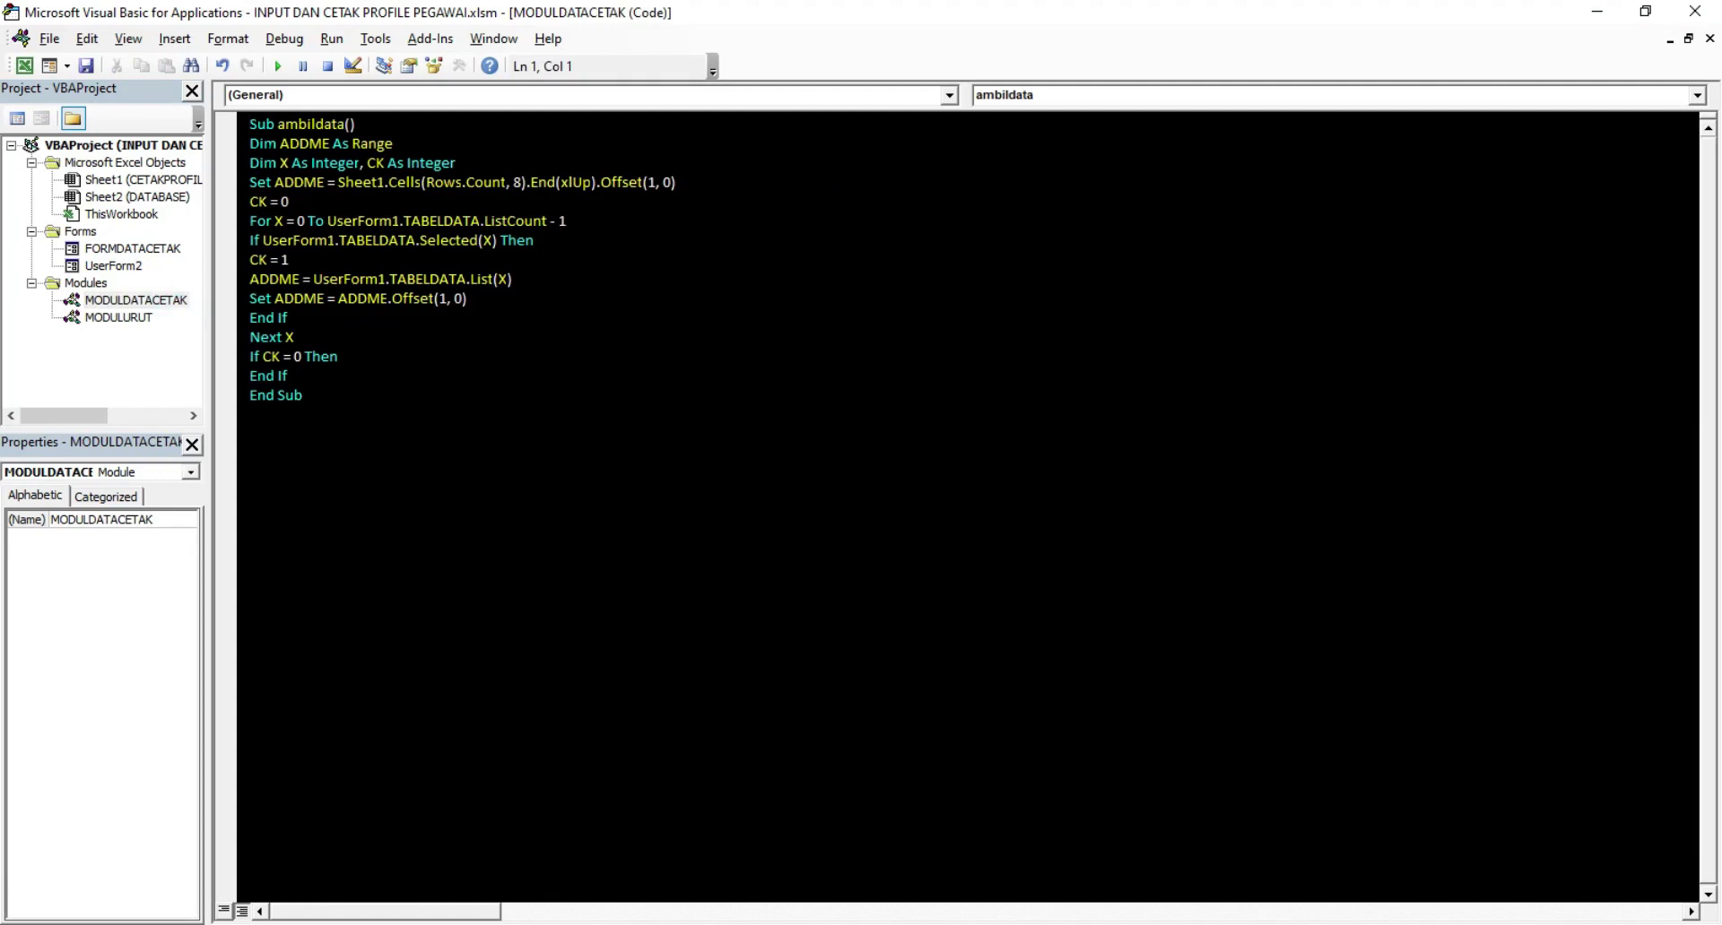
{"action": "double_click", "coordinate": [143, 248]}
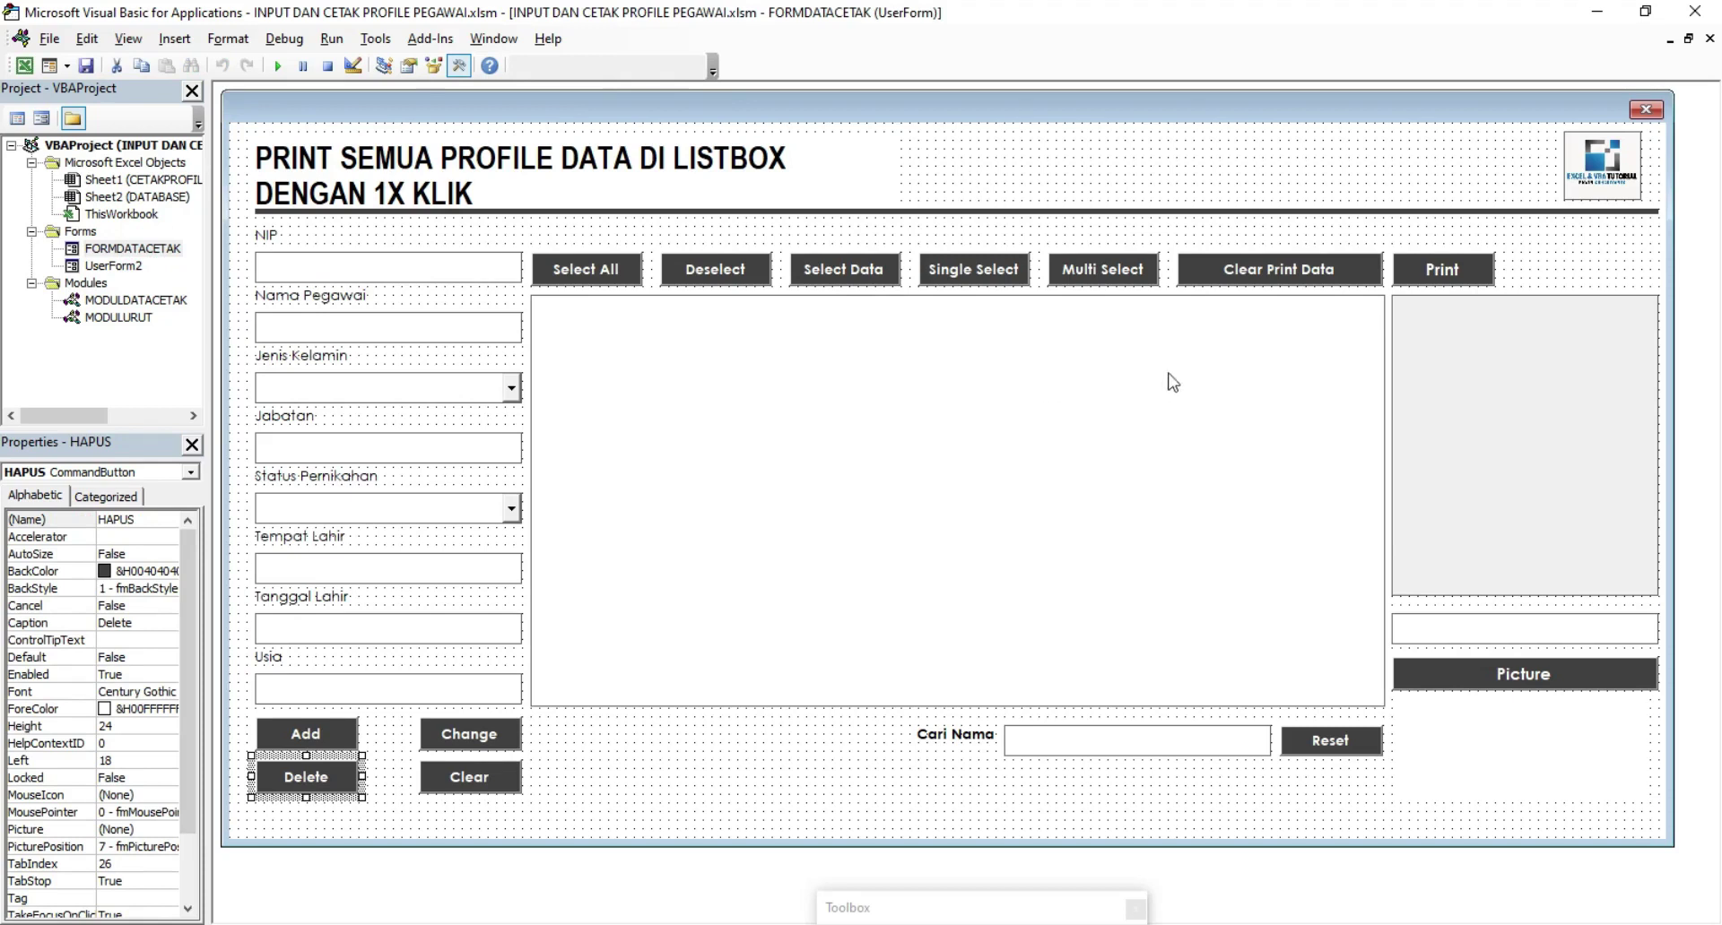
{"action": "left_click", "coordinate": [733, 758]}
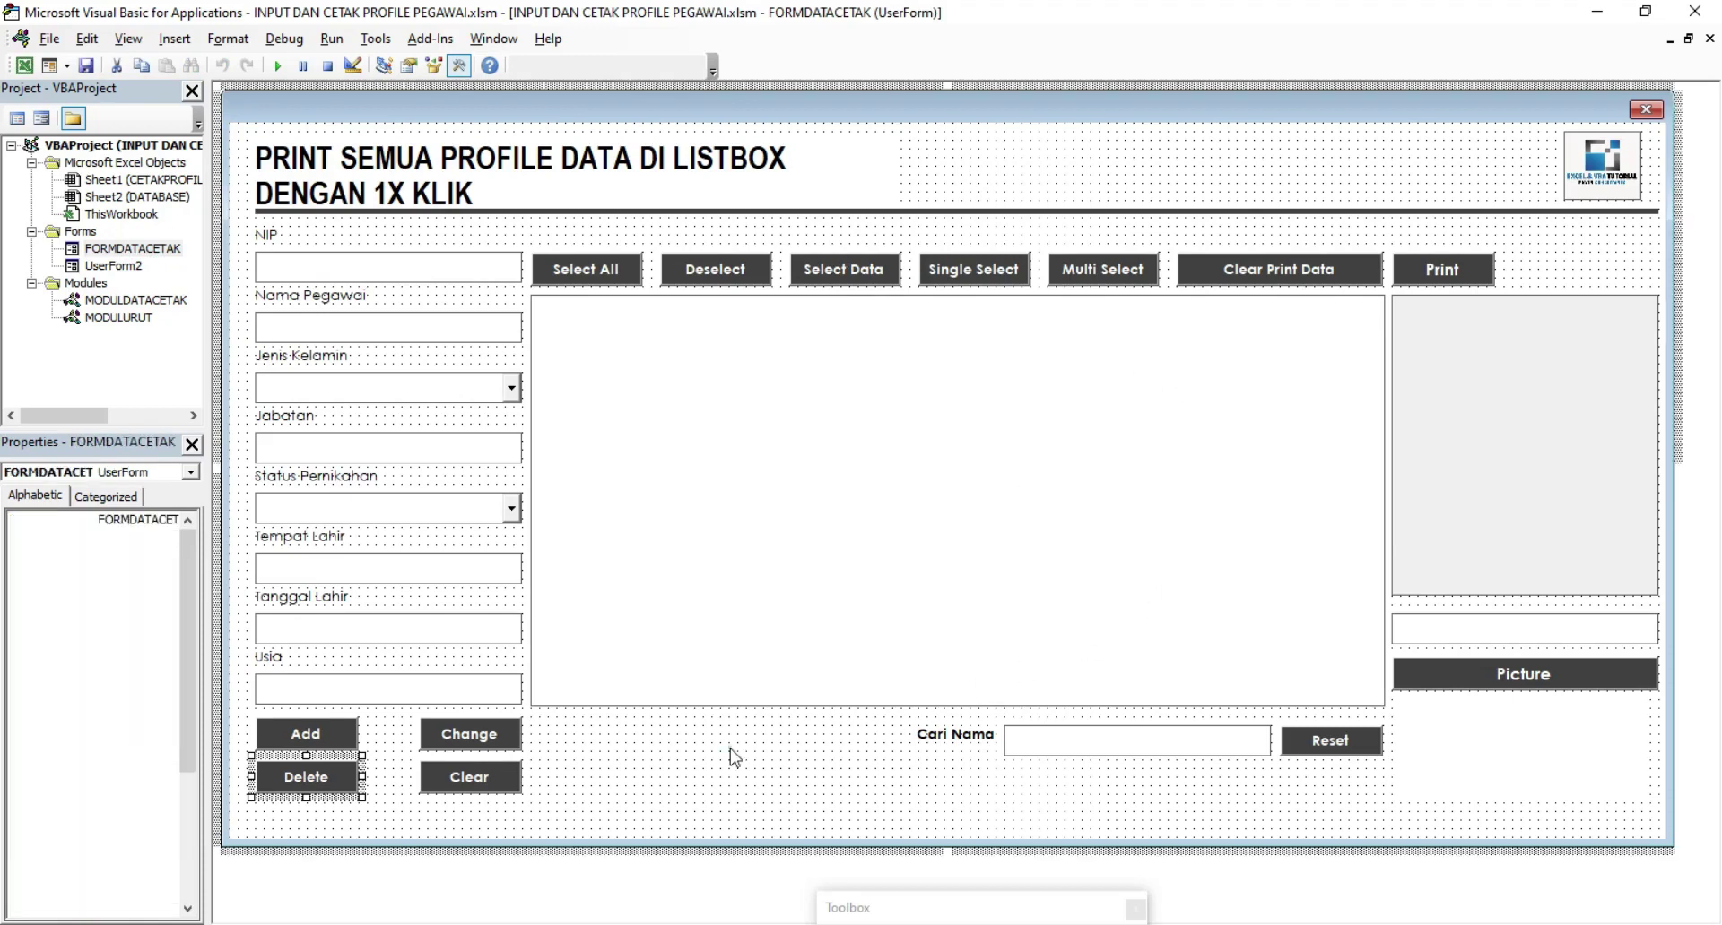
- Run the form, enter the employee's NIP and set gender to Laki - Laki
{"action": "left_click", "coordinate": [277, 65]}
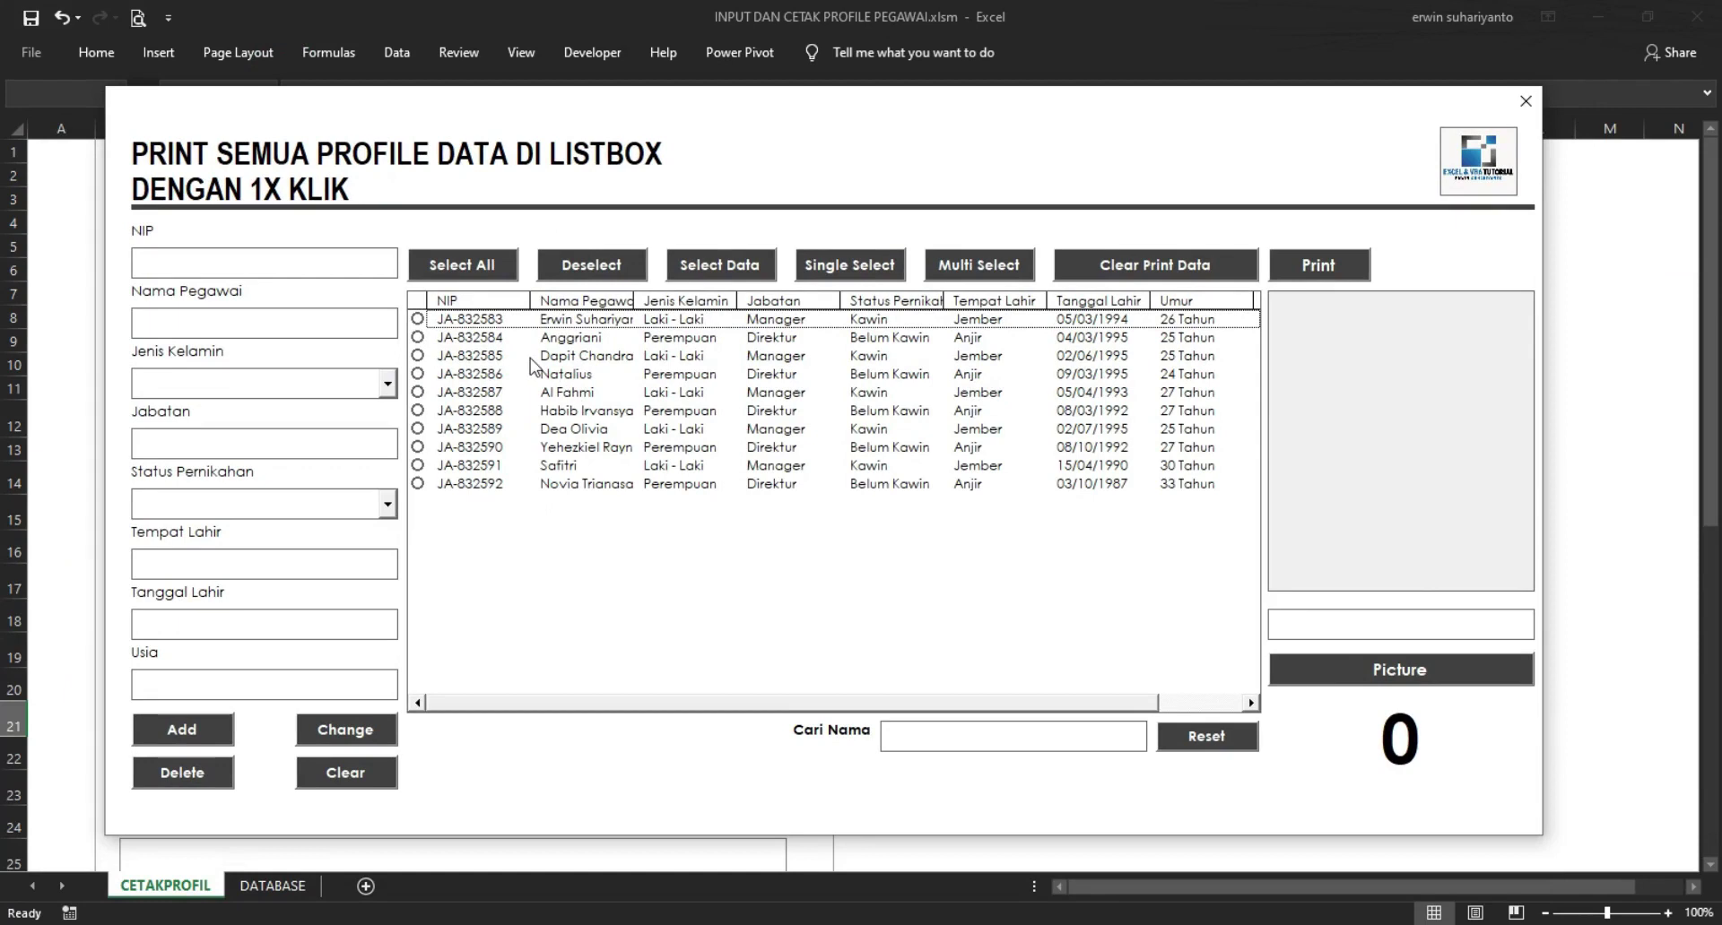
{"action": "left_click", "coordinate": [328, 270]}
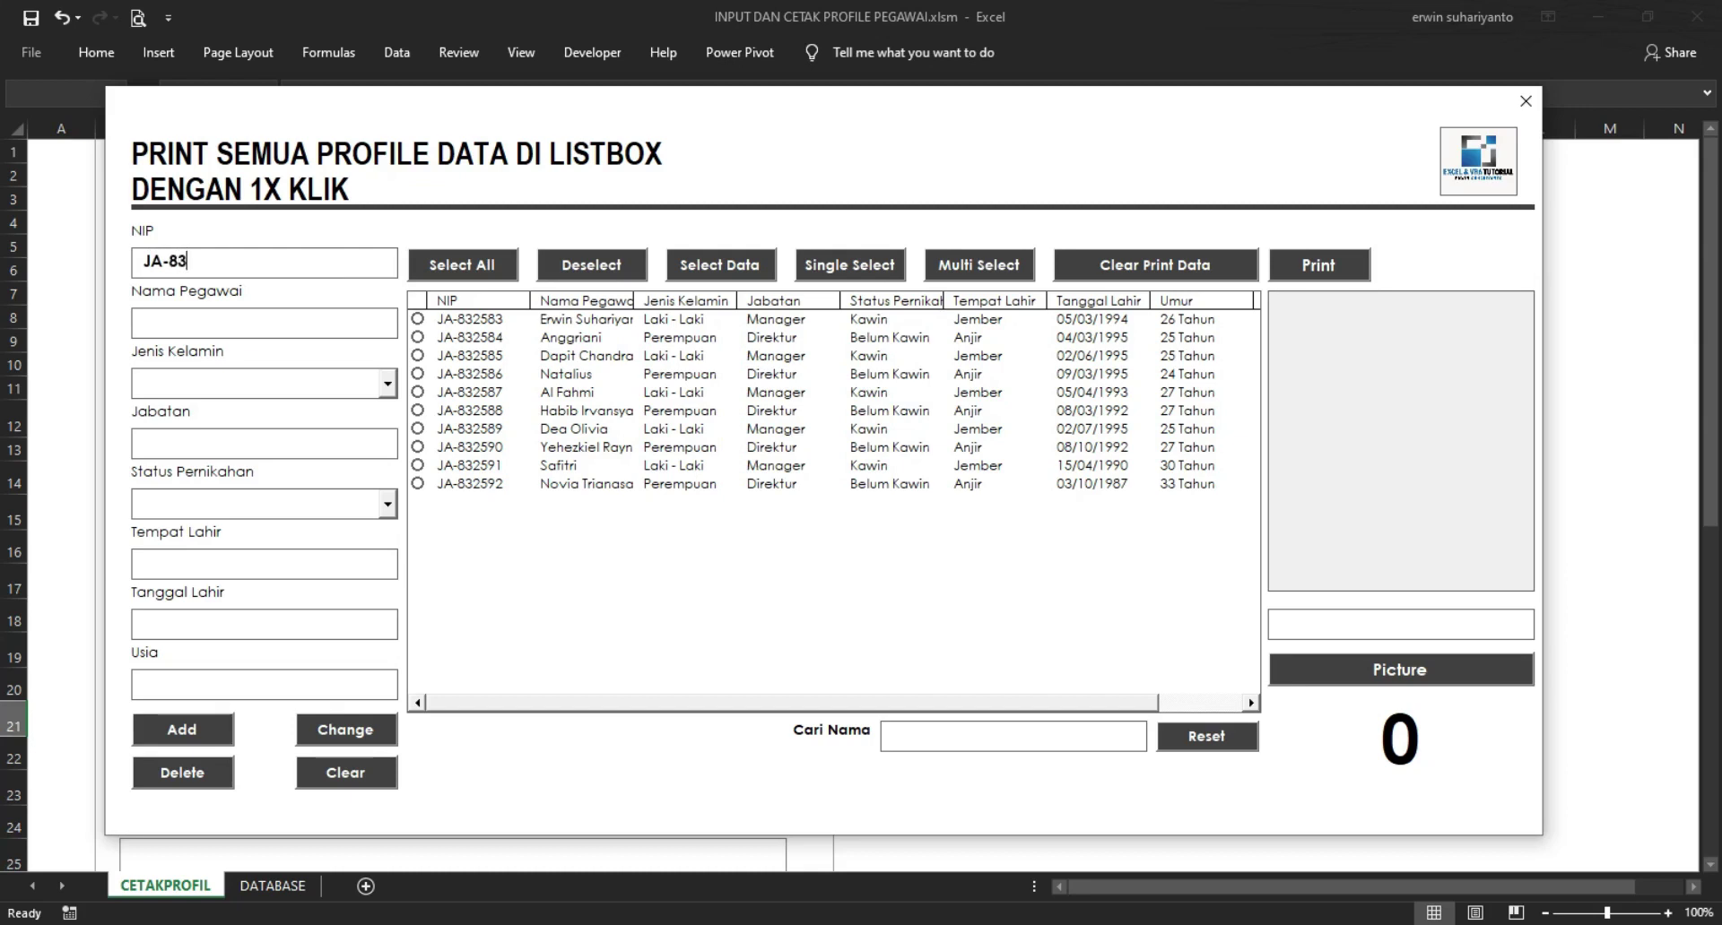
{"action": "type", "text": "93489"}
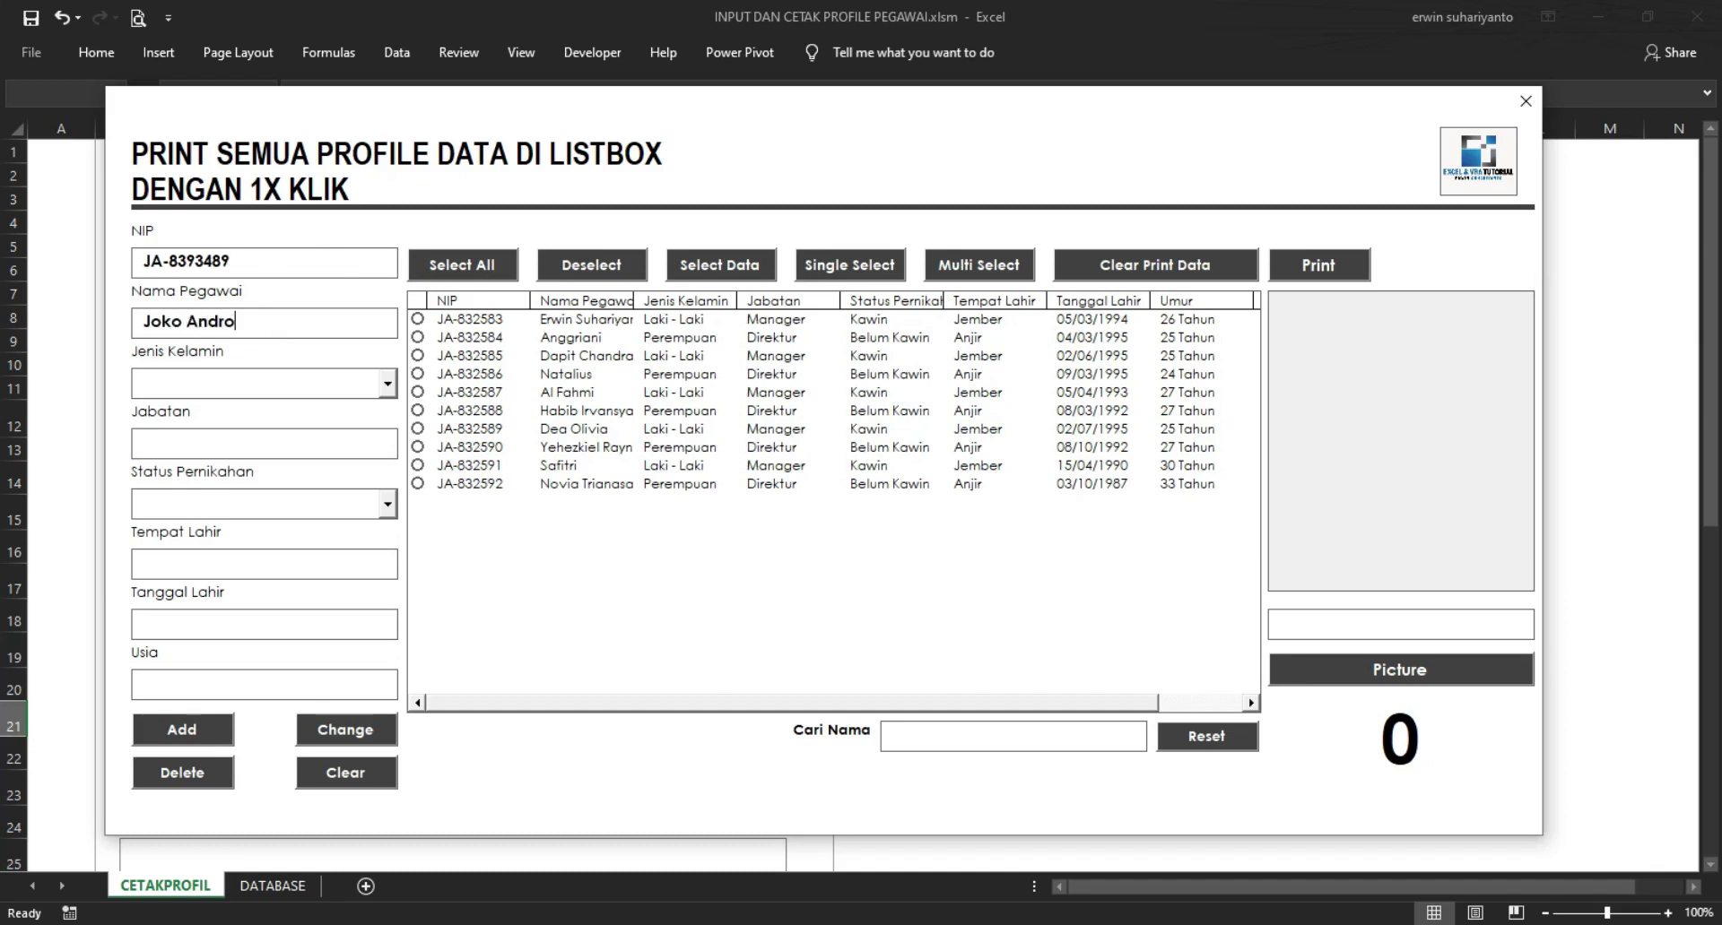
{"action": "left_click", "coordinate": [386, 383]}
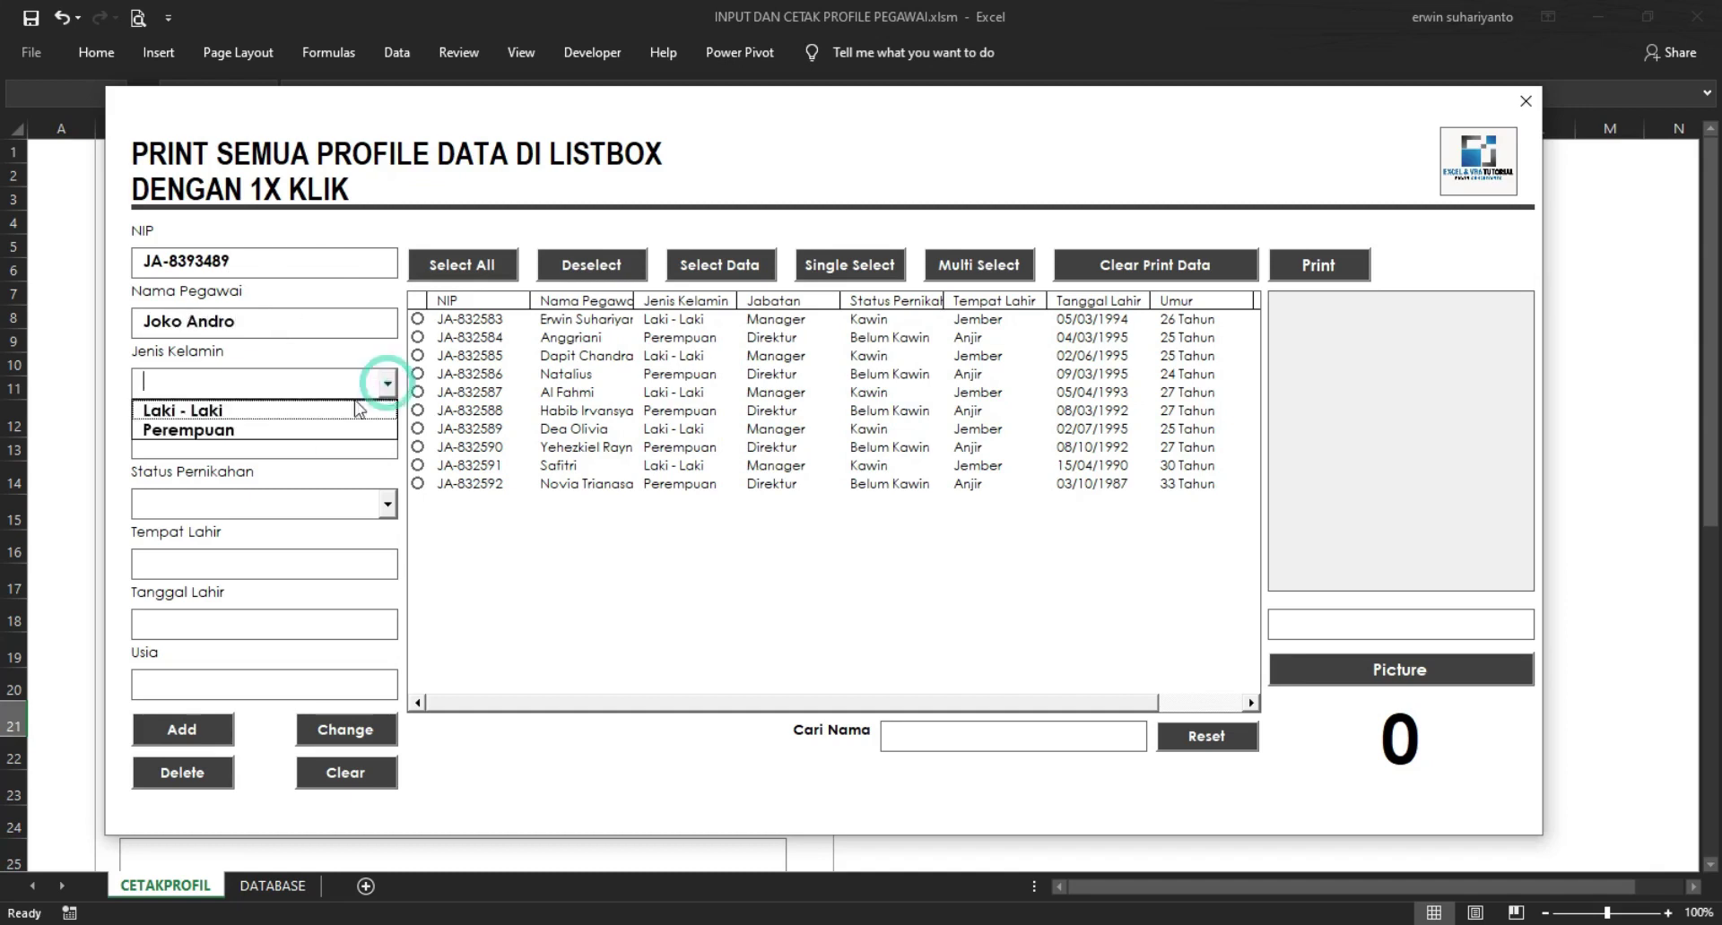
{"action": "left_click", "coordinate": [316, 423]}
{"action": "left_click", "coordinate": [386, 383]}
{"action": "left_click", "coordinate": [326, 409]}
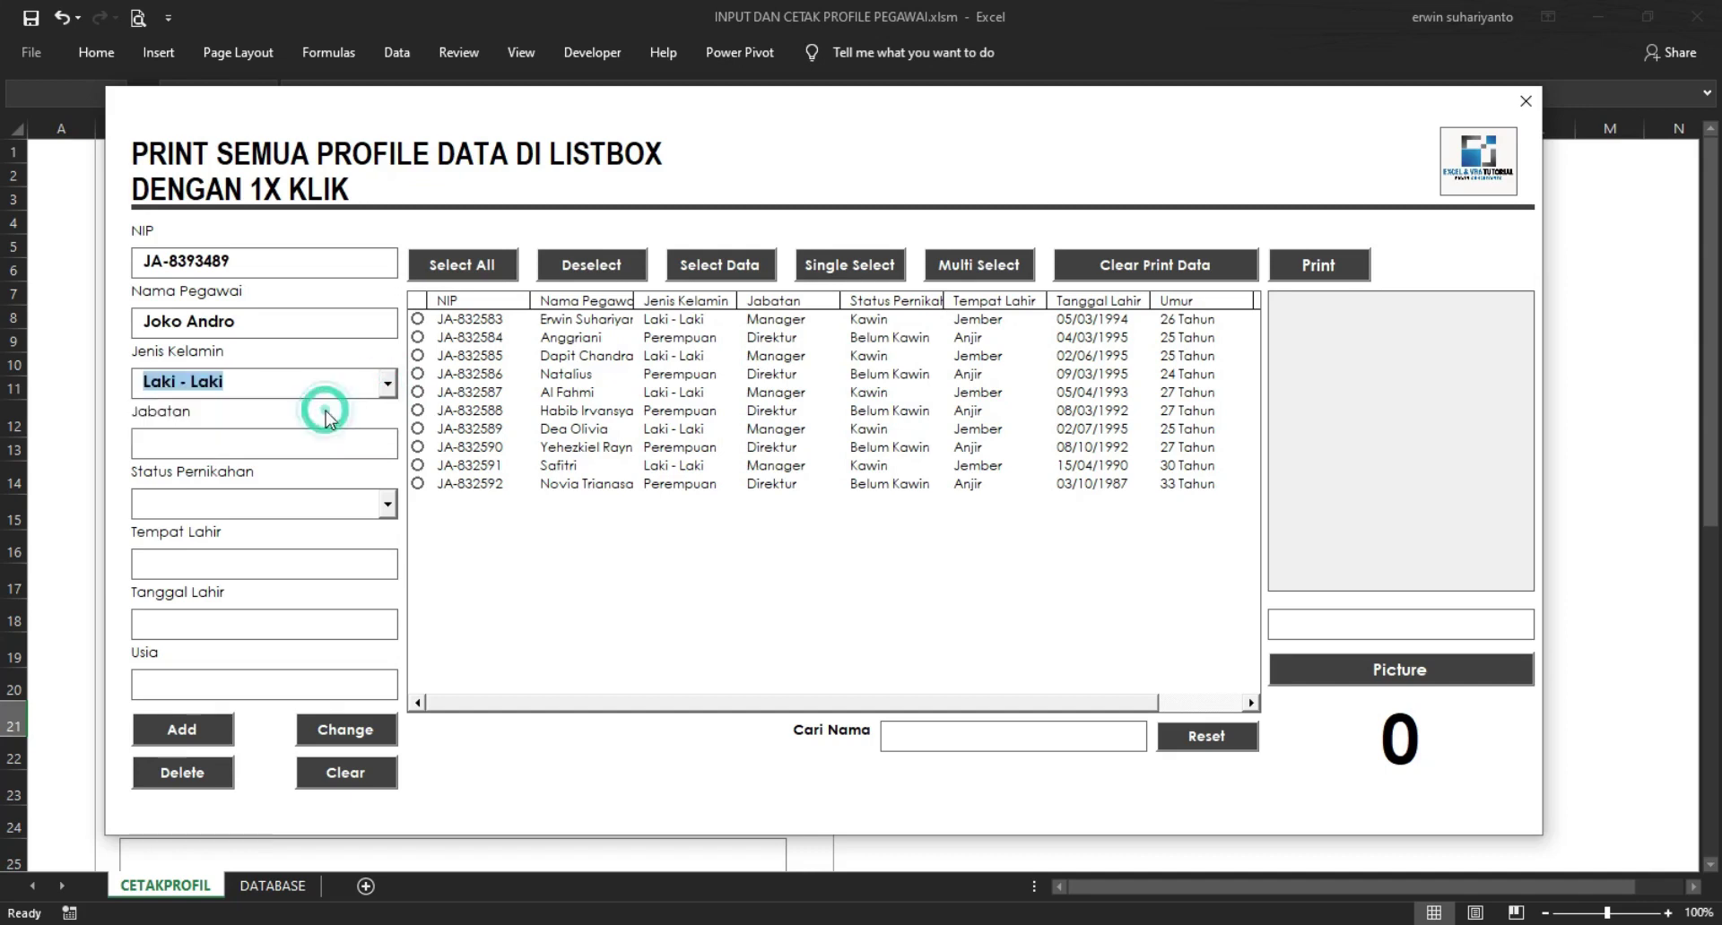
- Fill in Jabatan Humas, status Belum Kawin, Tempat Lahir Malang and birth date 6/5/1990
{"action": "left_click", "coordinate": [297, 442]}
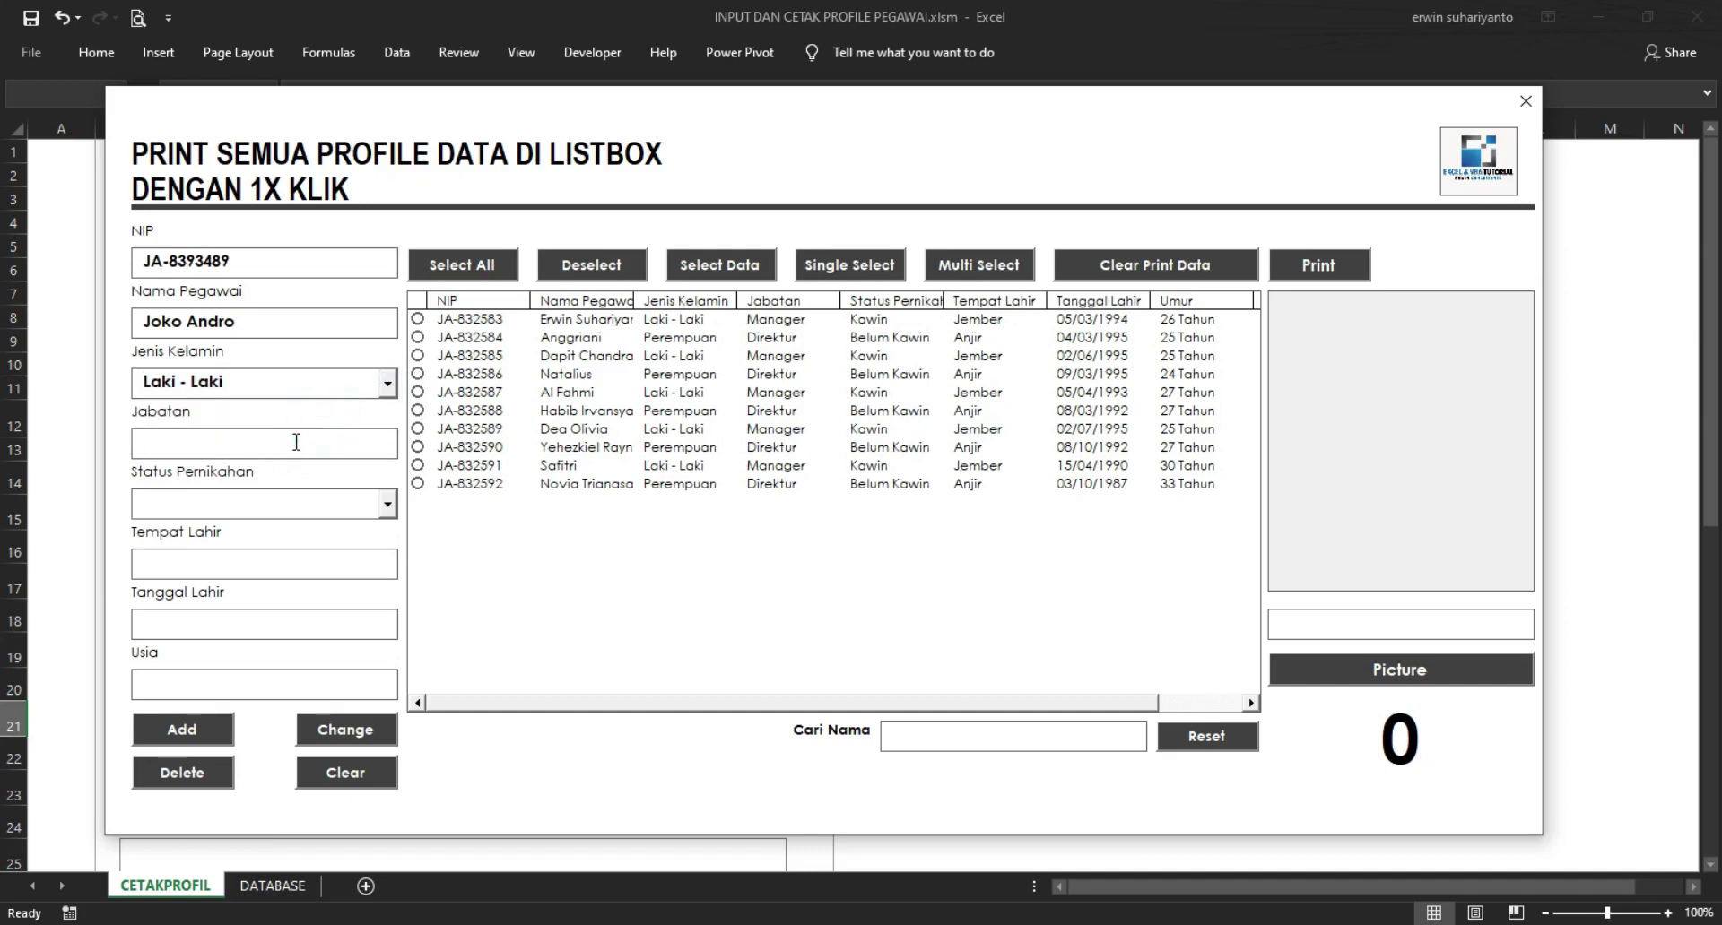
{"action": "type", "text": "Humas"}
{"action": "left_click", "coordinate": [386, 505]}
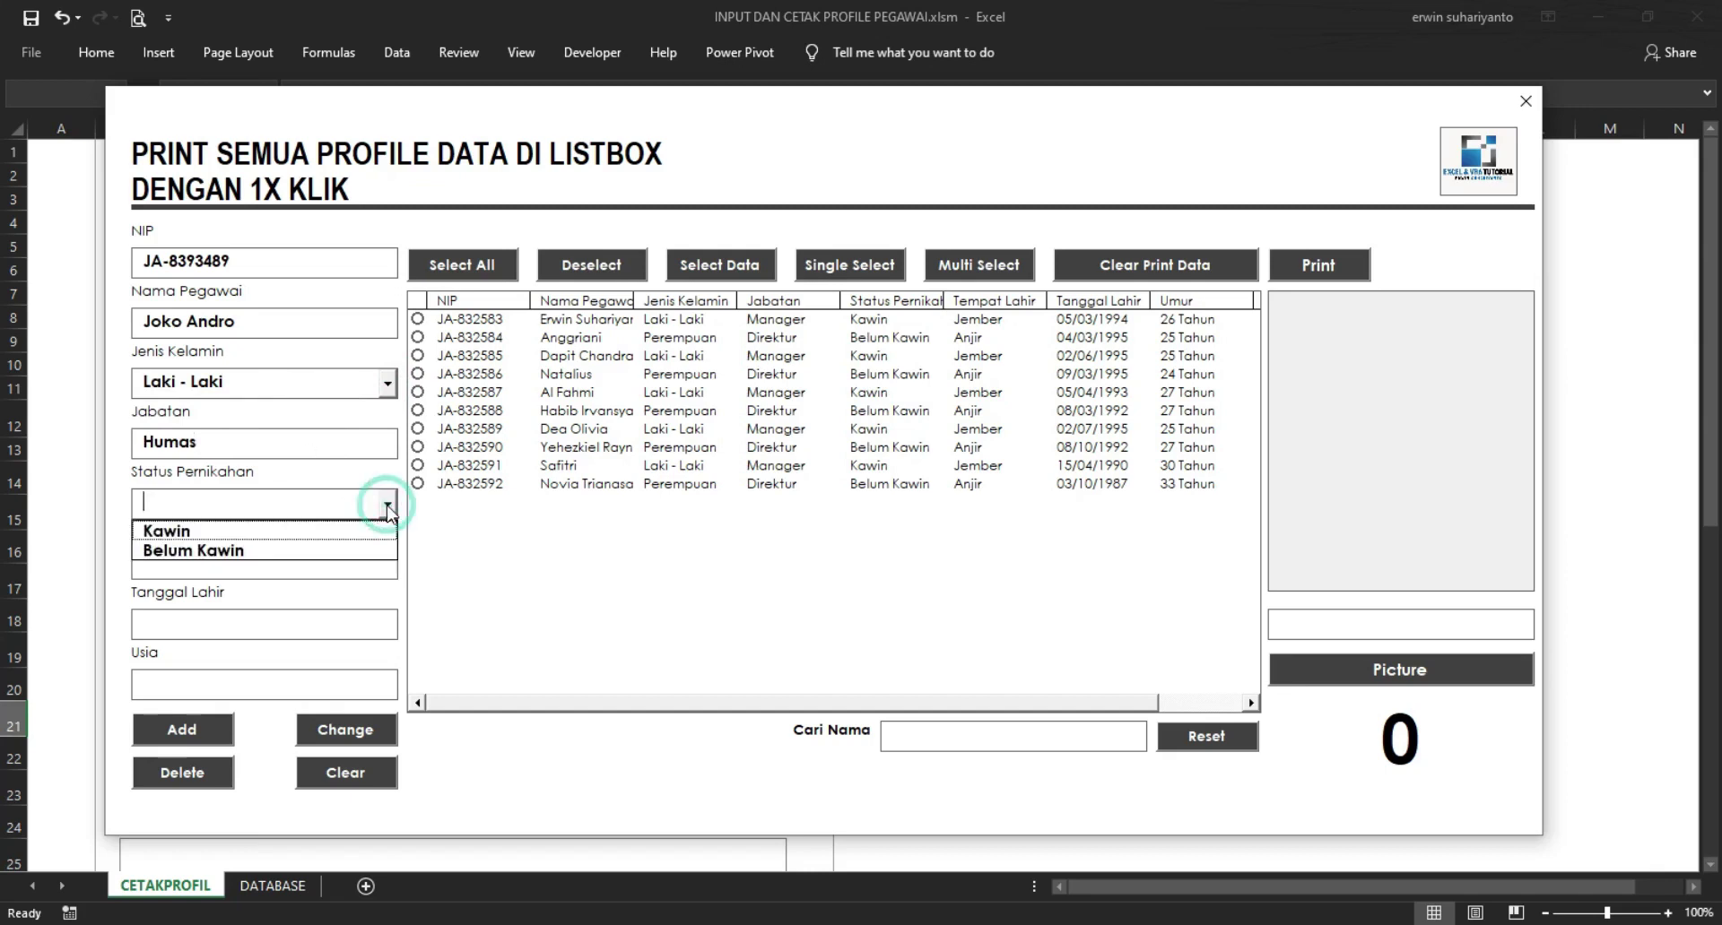
{"action": "left_click", "coordinate": [224, 553]}
{"action": "left_click", "coordinate": [212, 556]}
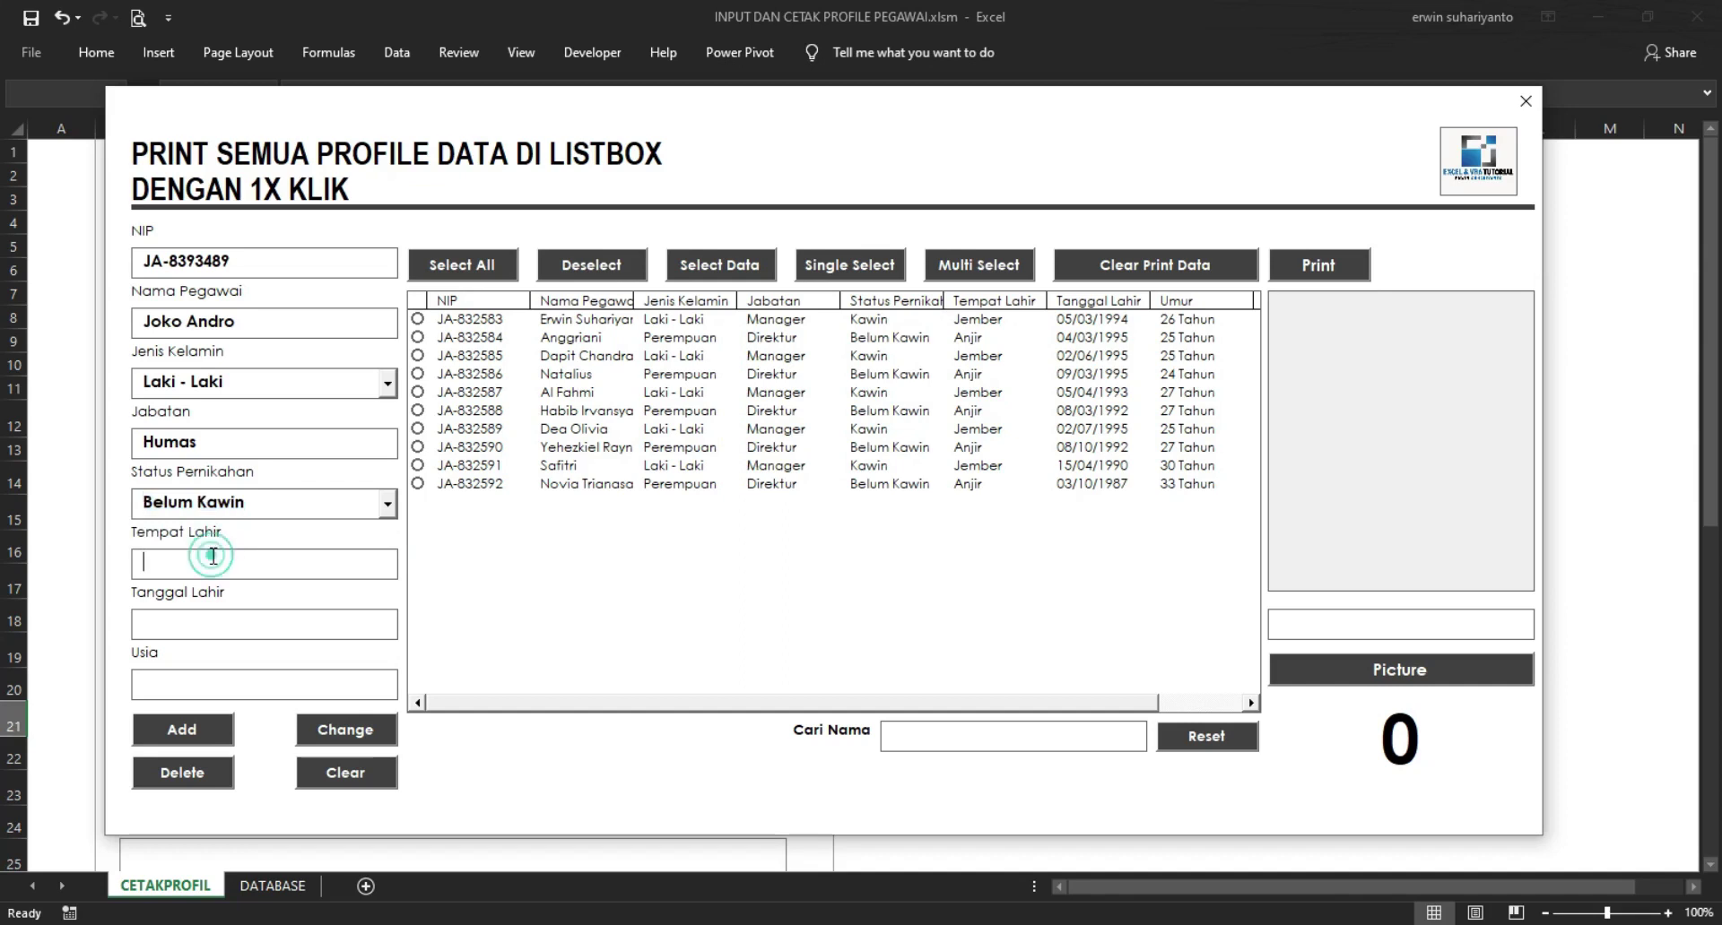
{"action": "type", "text": "Malang"}
{"action": "left_click", "coordinate": [205, 627]}
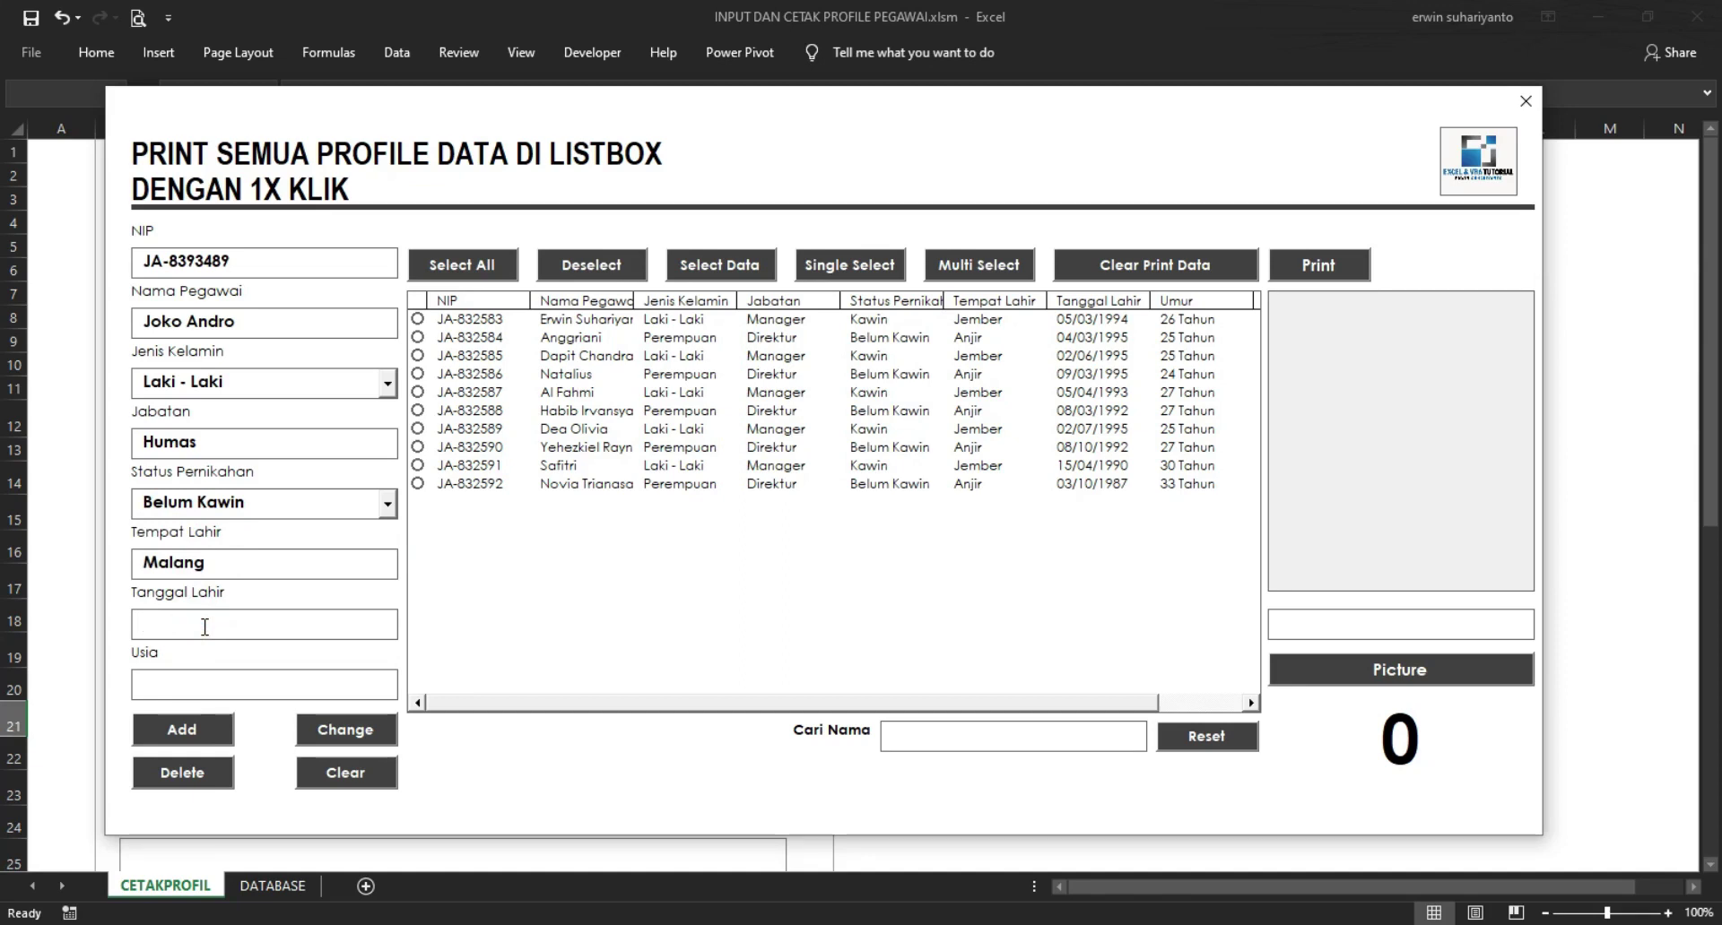
{"action": "type", "text": "6/5/"}
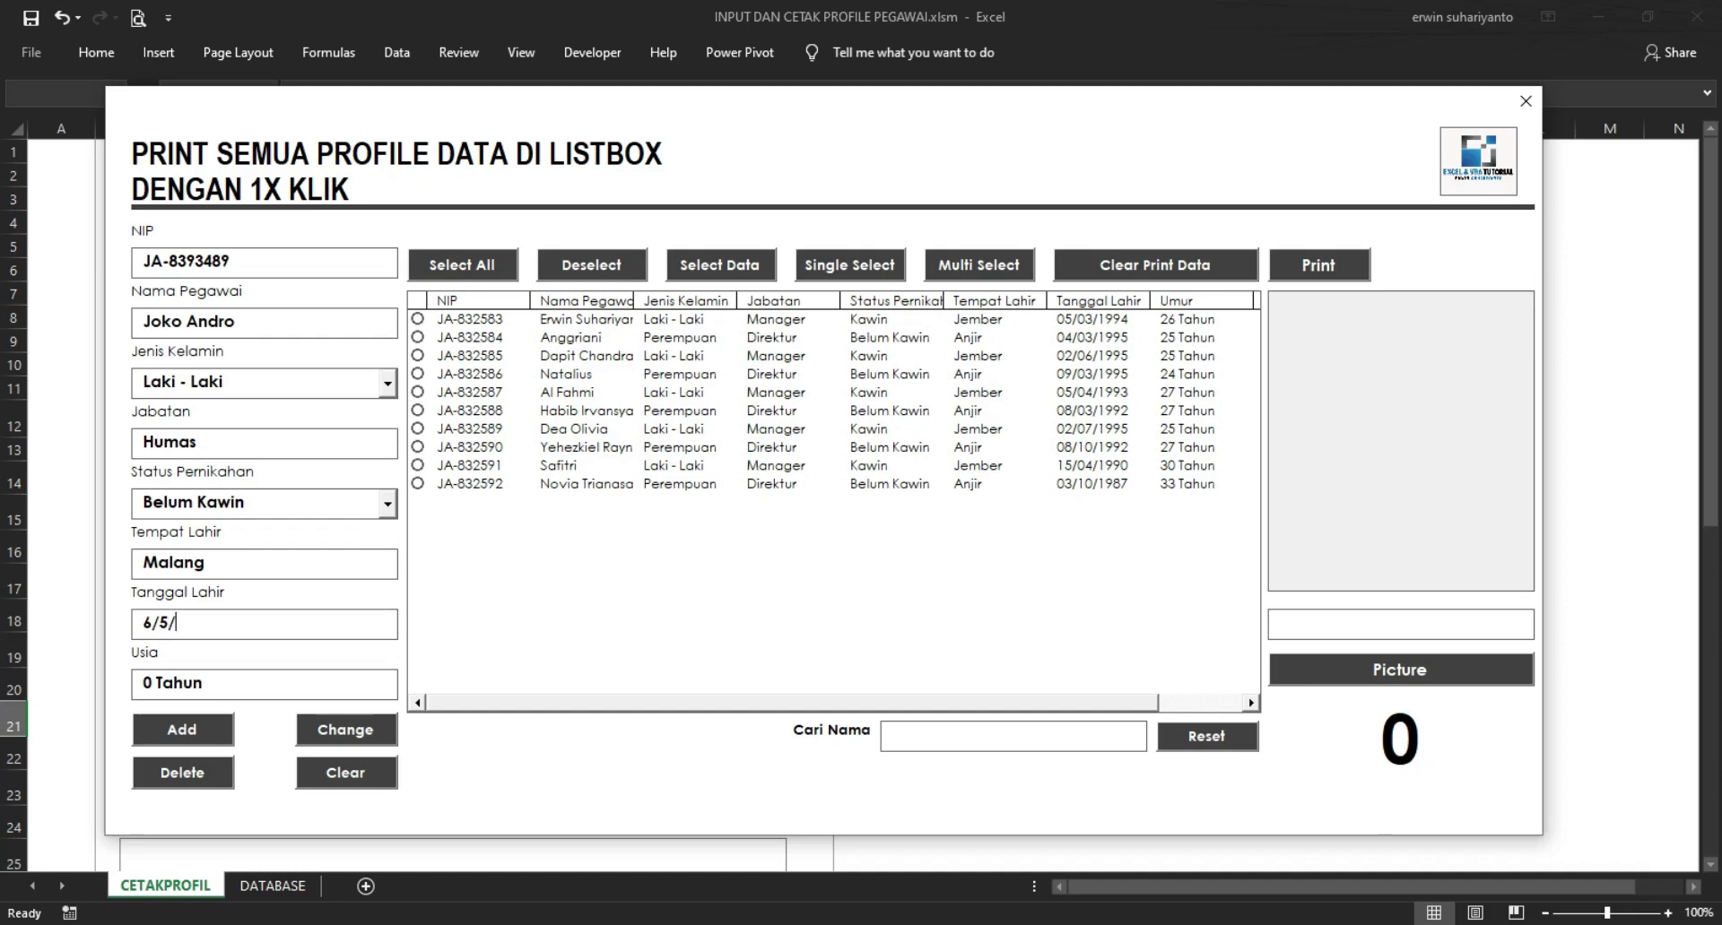
{"action": "type", "text": "20"}
{"action": "key", "text": "BackSpace"}
{"action": "key", "text": "BackSpace"}
{"action": "type", "text": "990"}
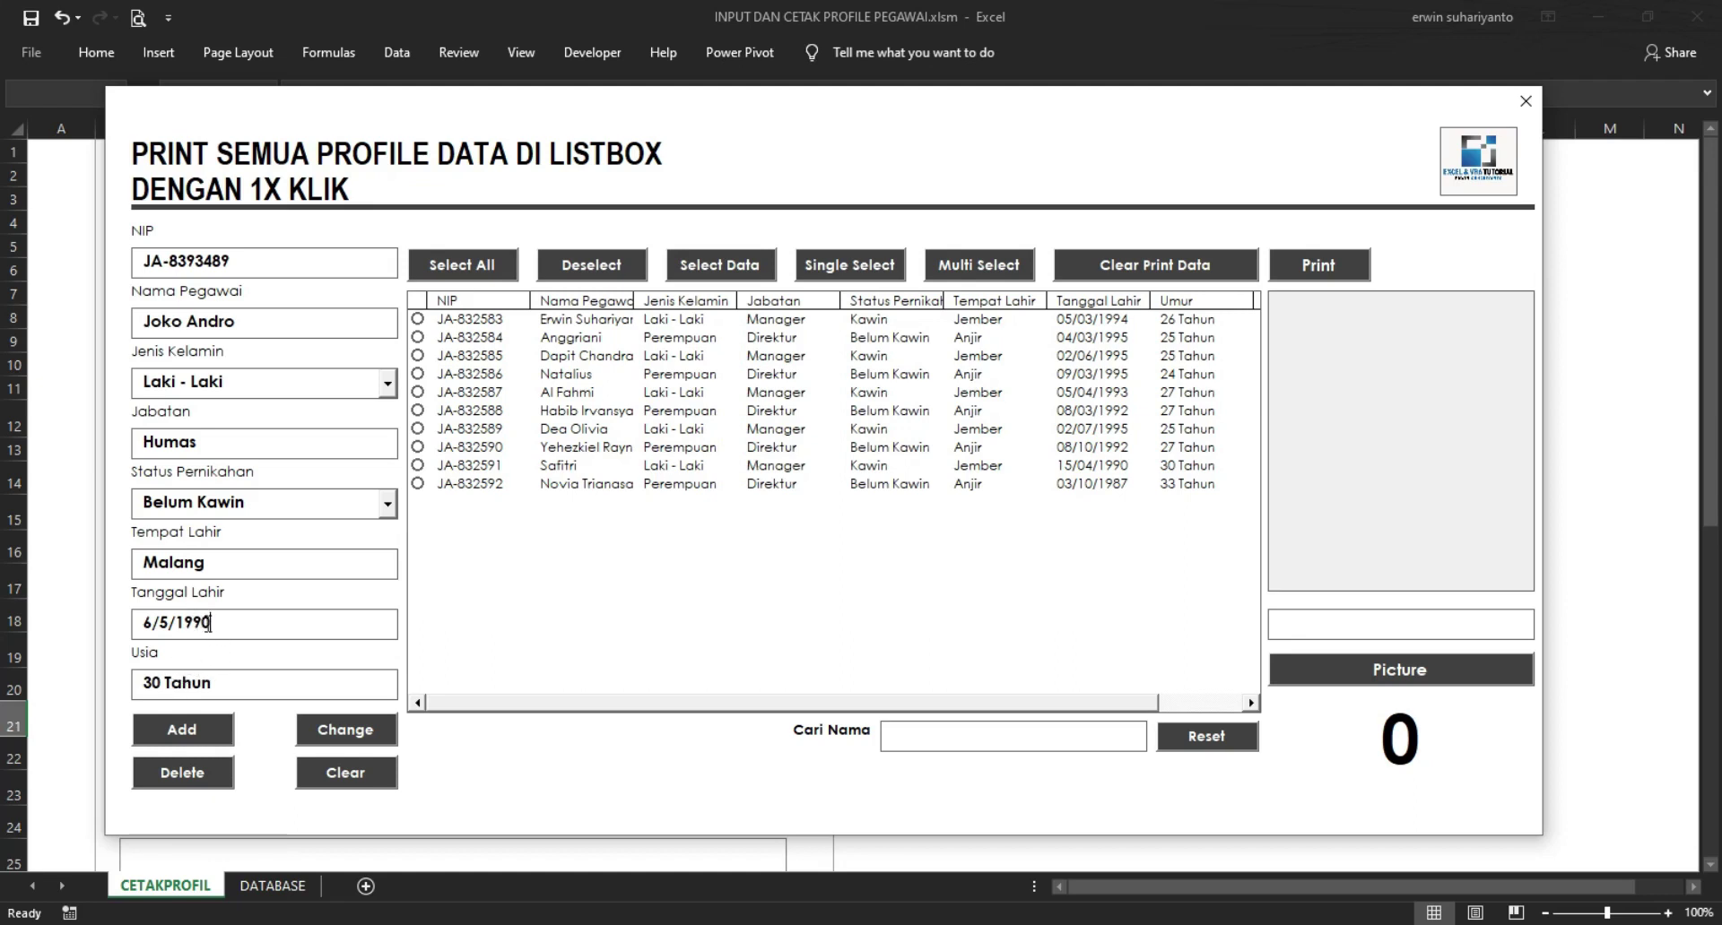
{"action": "left_click_drag", "start_coordinate": [249, 619], "coordinate": [133, 630]}
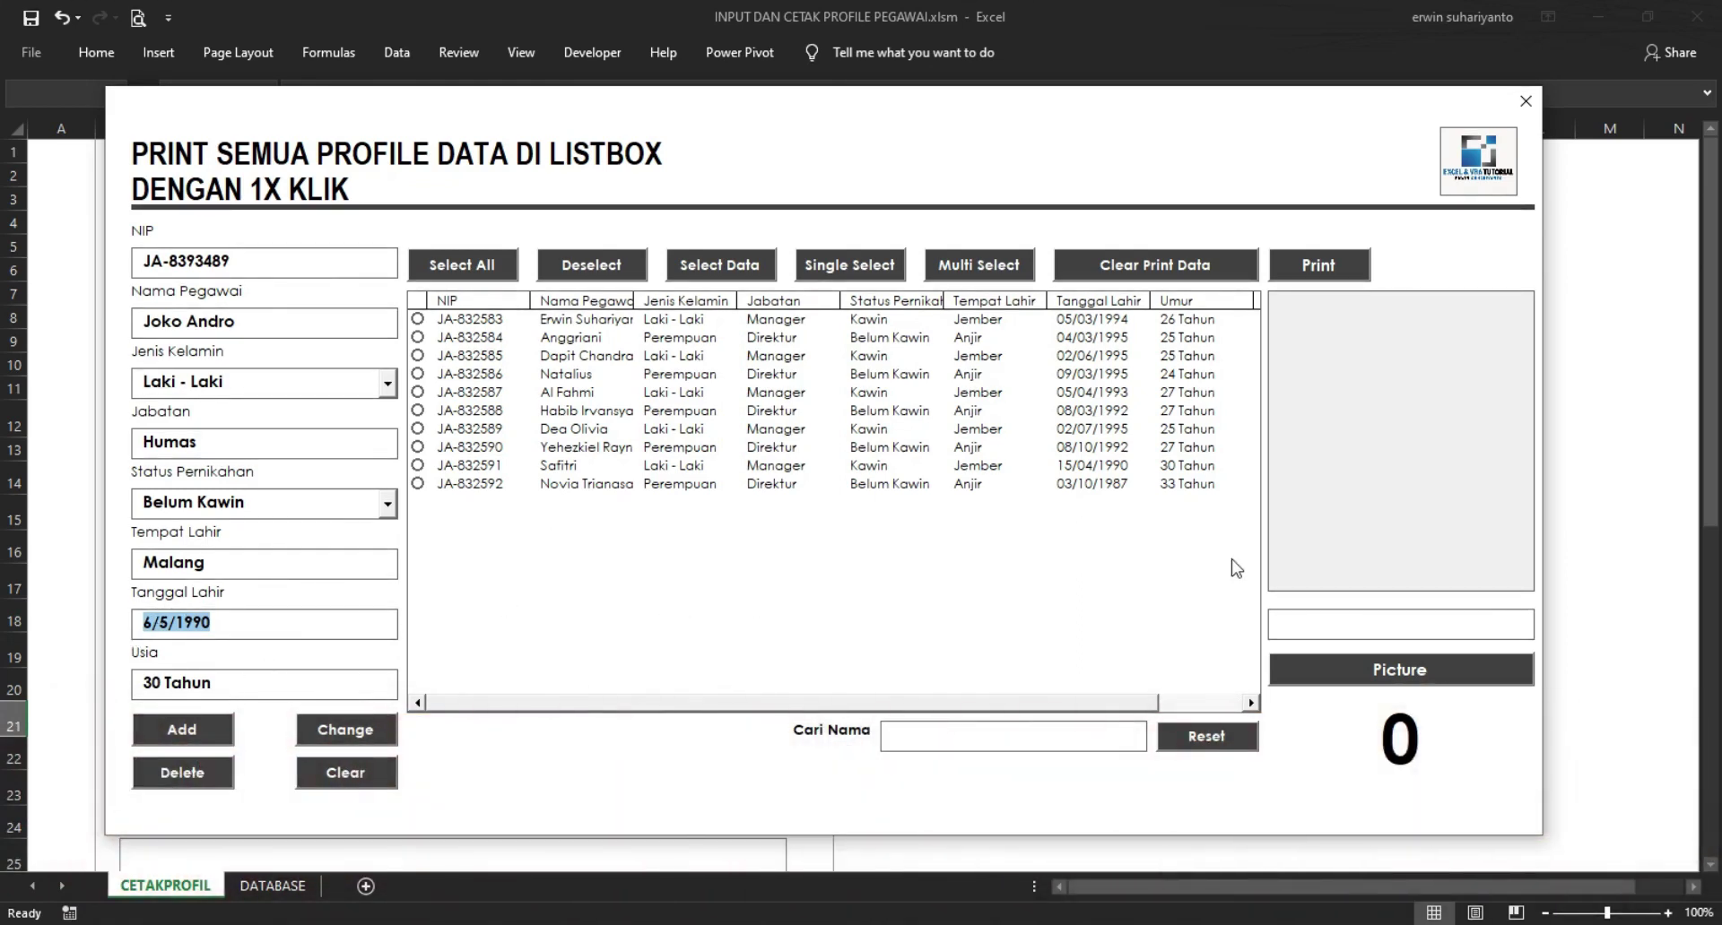
- Load MARDIANTO.jpg from the DATA GAMBAR folder as the employee's photo
{"action": "left_click", "coordinate": [1393, 679]}
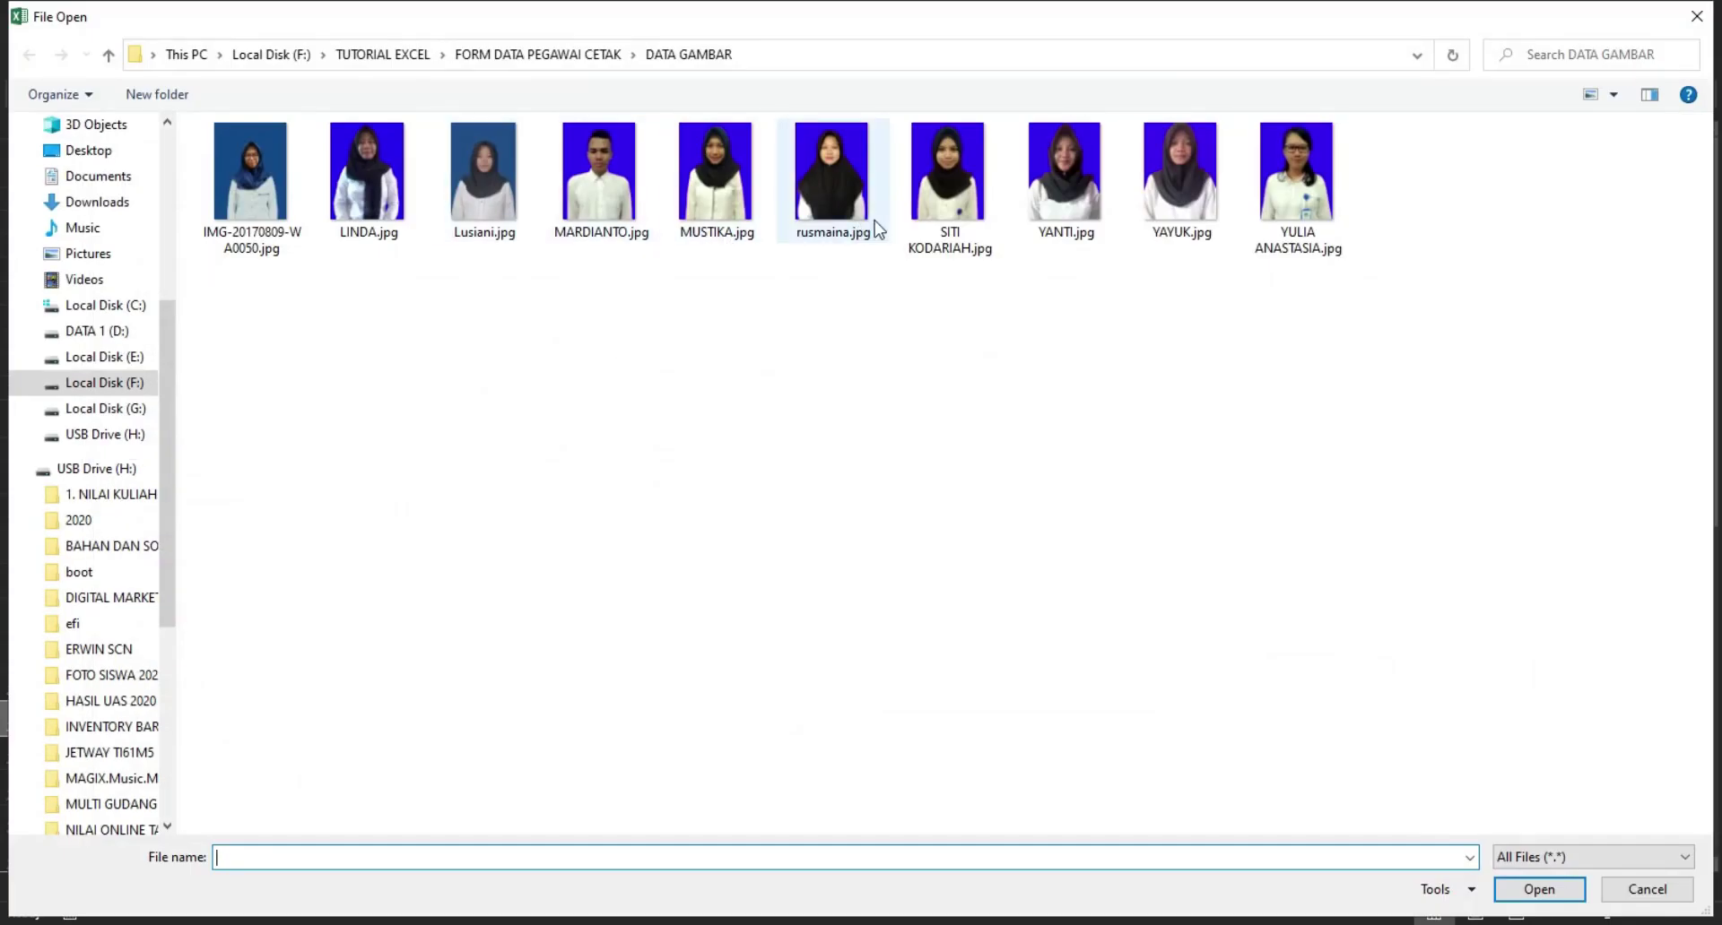
{"action": "double_click", "coordinate": [1022, 27]}
{"action": "mouse_move", "coordinate": [589, 145]}
{"action": "left_mouse_down"}
{"action": "mouse_move", "coordinate": [1031, 469]}
{"action": "mouse_move", "coordinate": [846, 136]}
{"action": "left_mouse_up"}
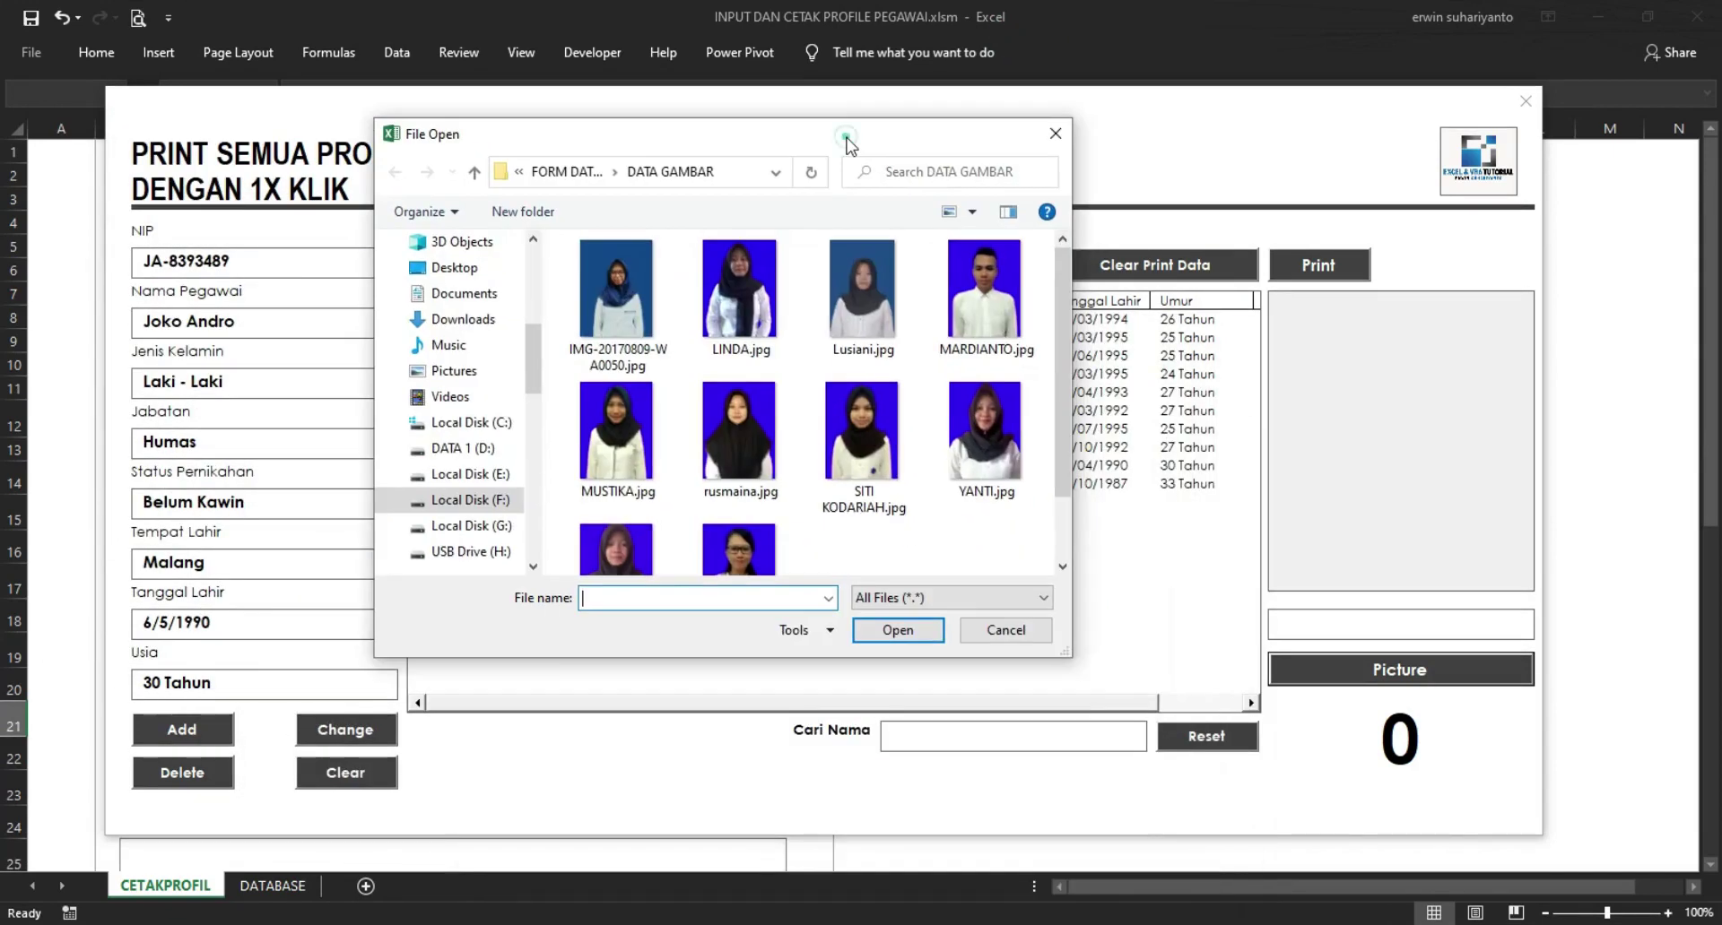
{"action": "double_click", "coordinate": [847, 137]}
{"action": "left_click", "coordinate": [599, 175]}
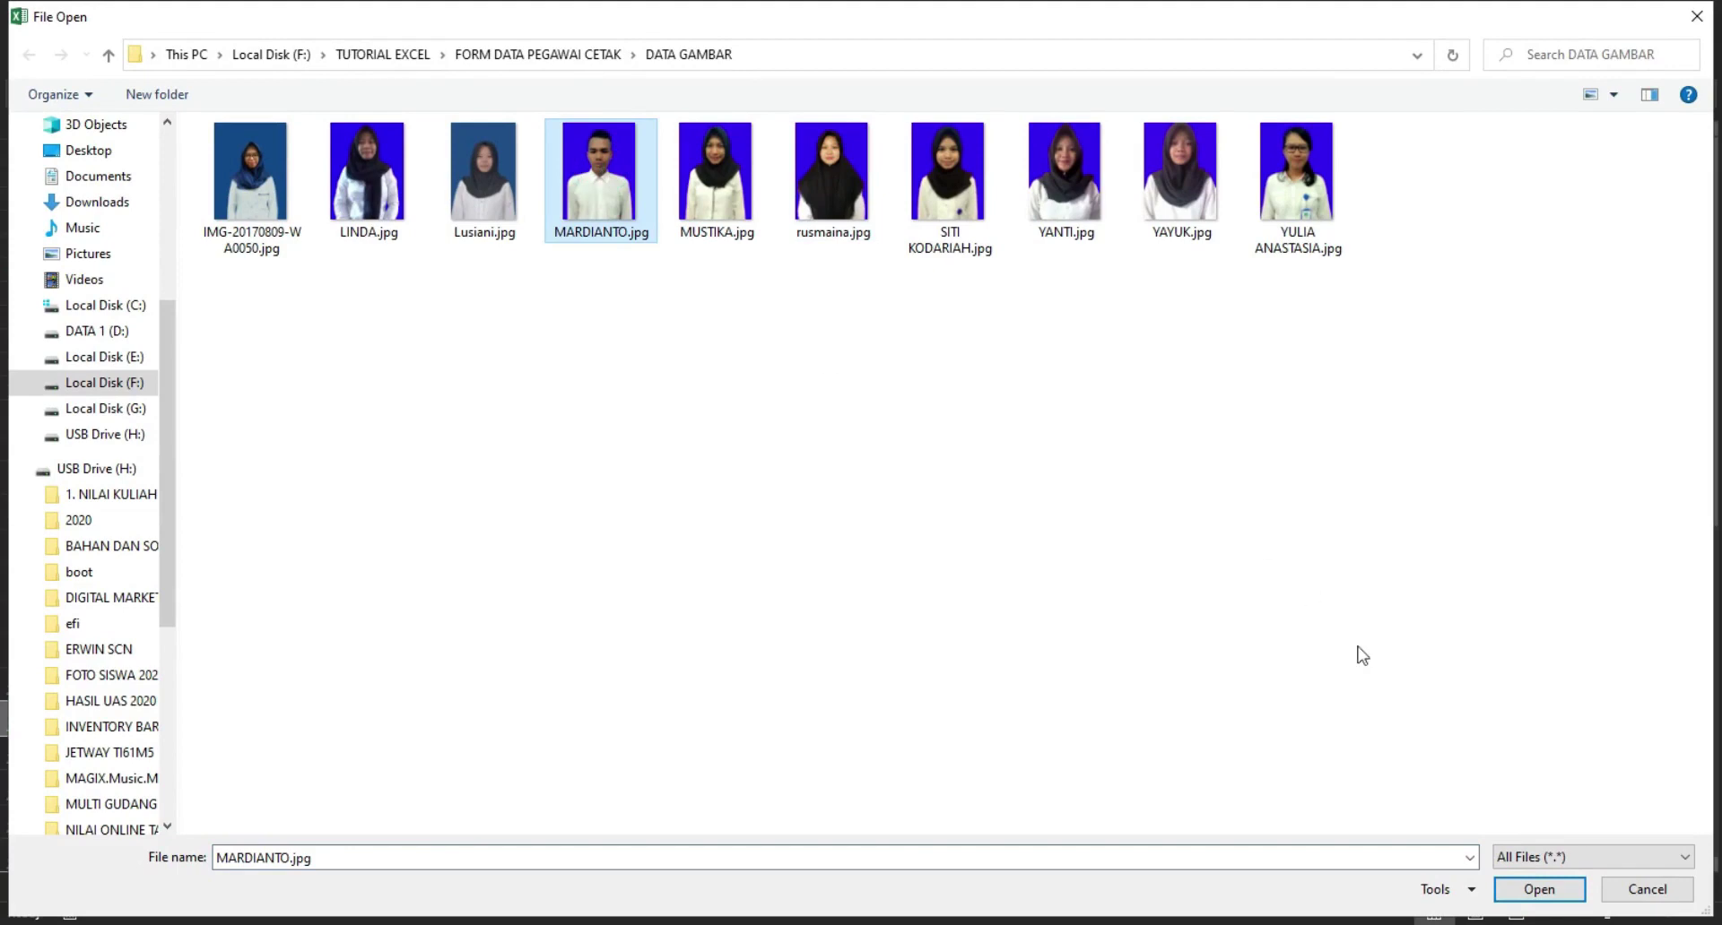
{"action": "left_click", "coordinate": [1535, 889]}
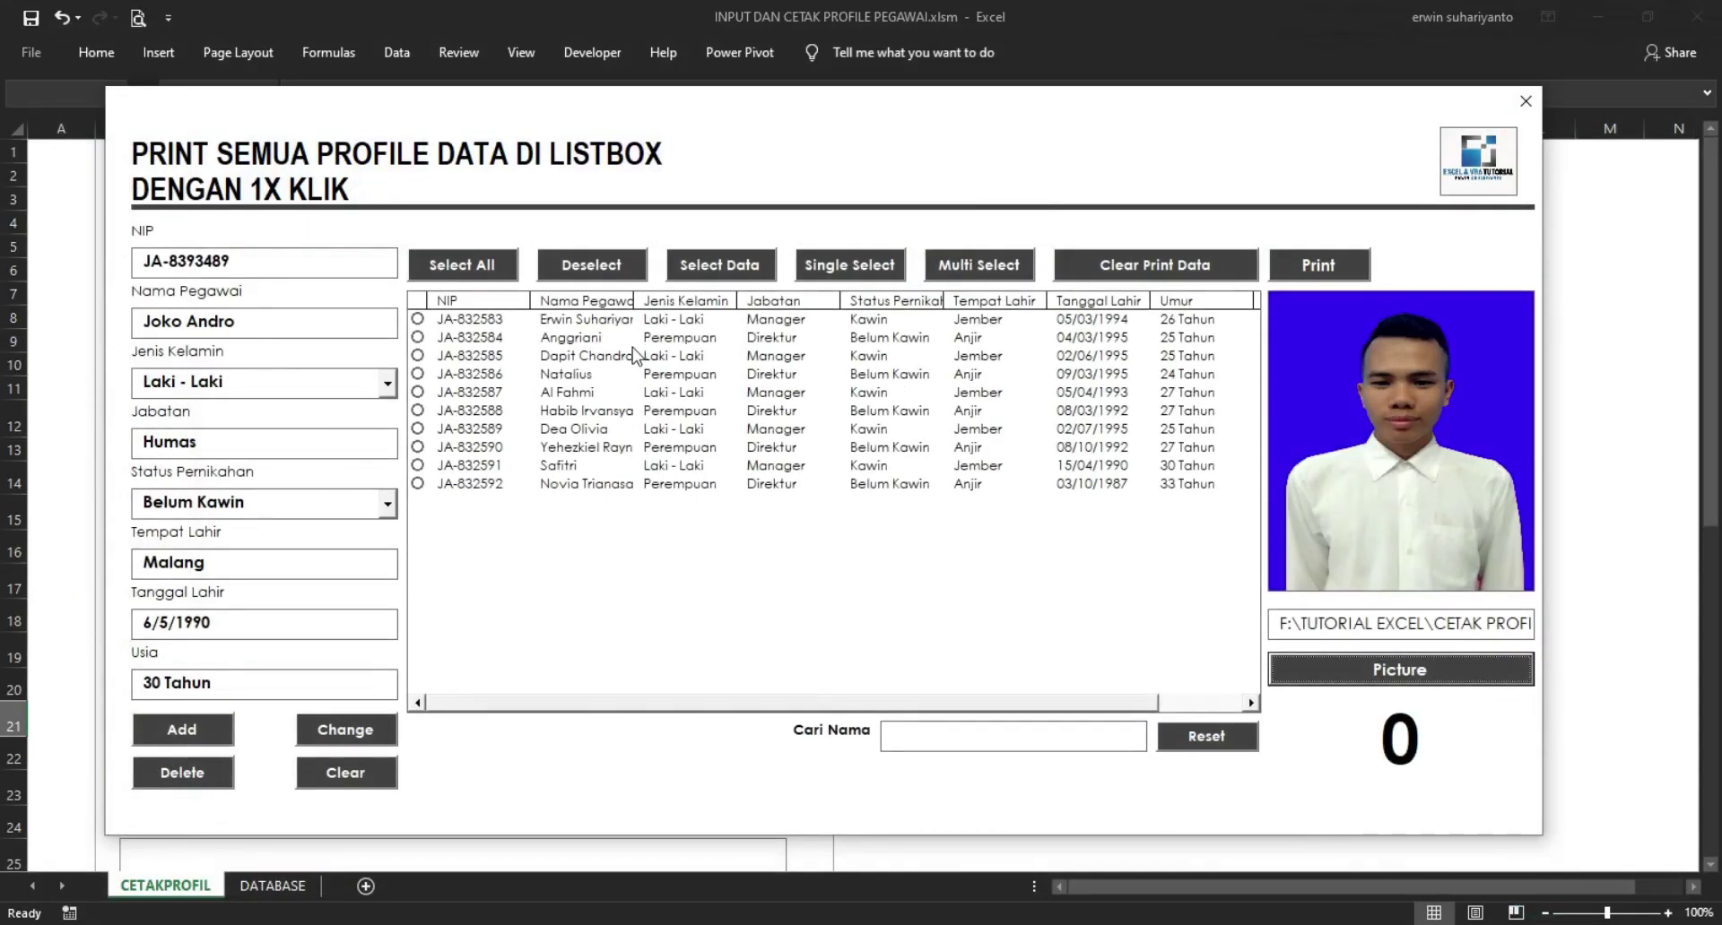
- Add the record, confirm, test a Cari Nama search for the new employee, then reset the list
{"action": "left_click", "coordinate": [190, 737]}
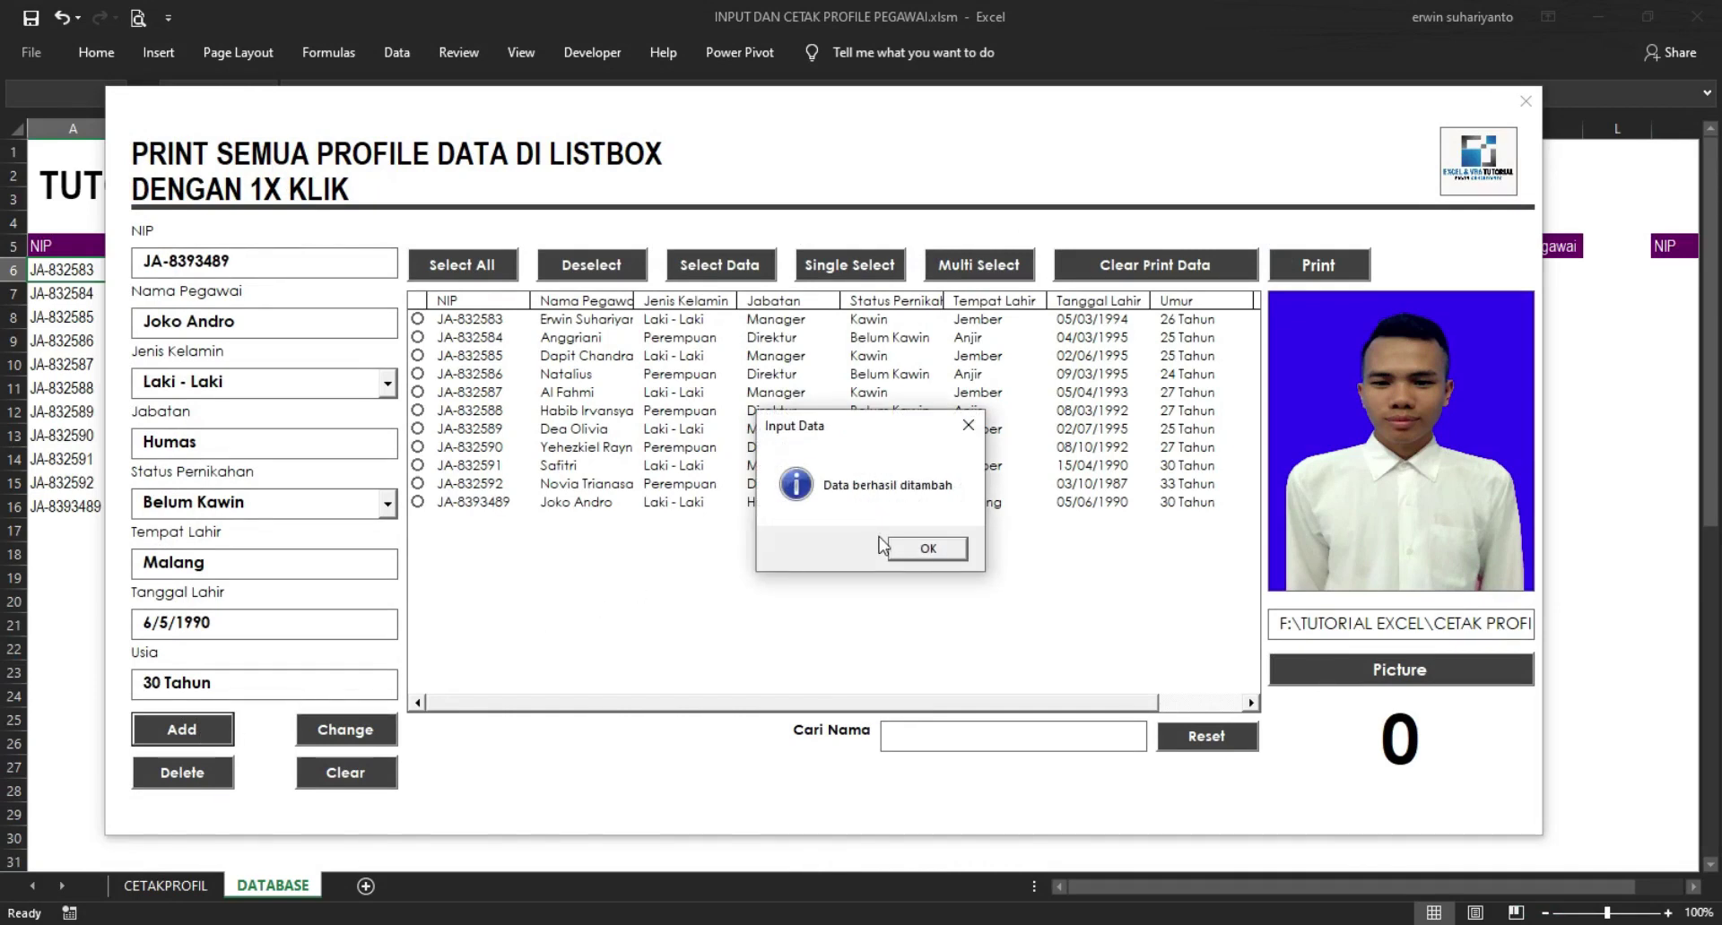
{"action": "left_click", "coordinate": [932, 547]}
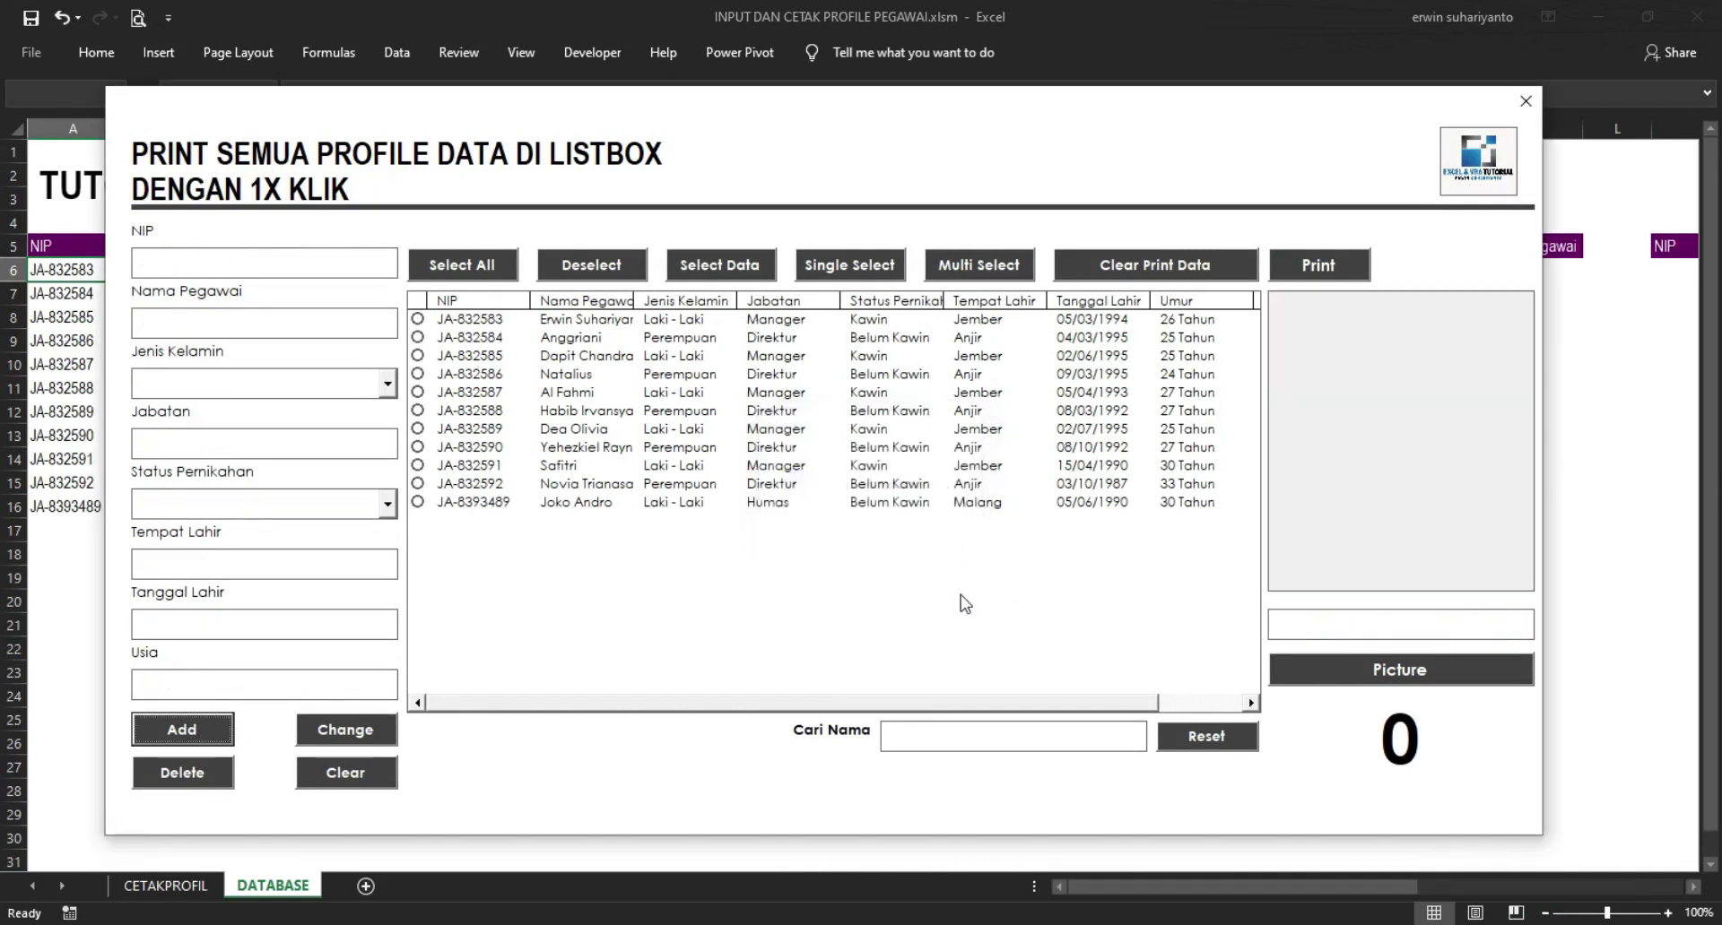
{"action": "left_click", "coordinate": [943, 734]}
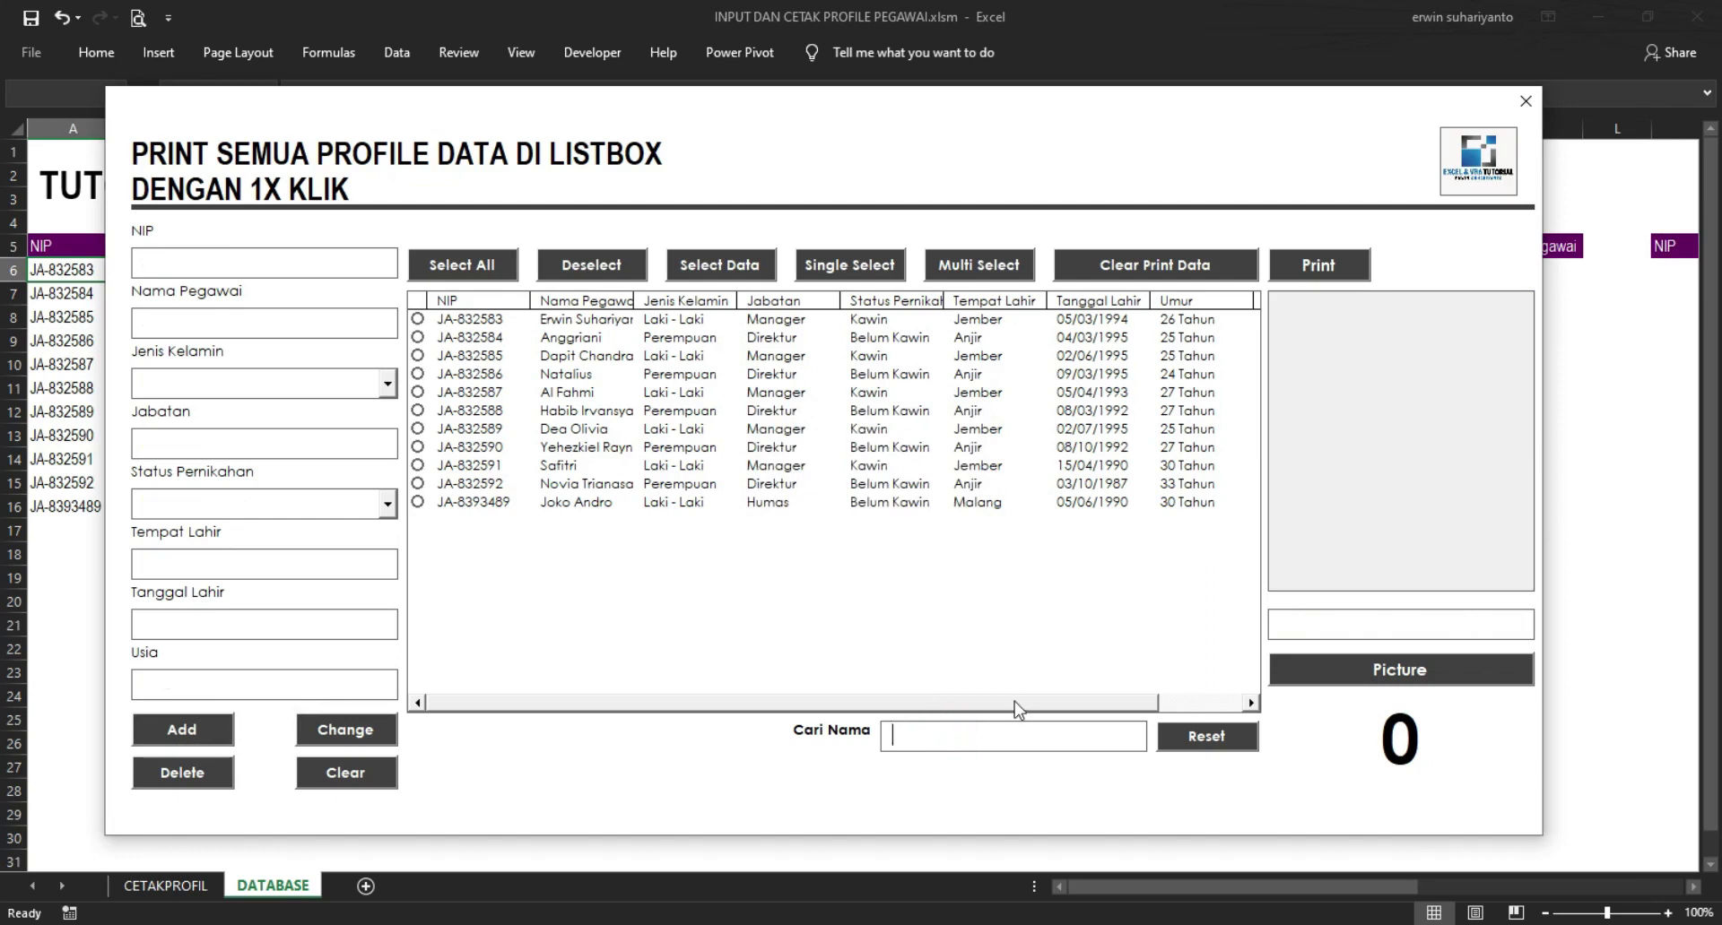
{"action": "type", "text": "joko"}
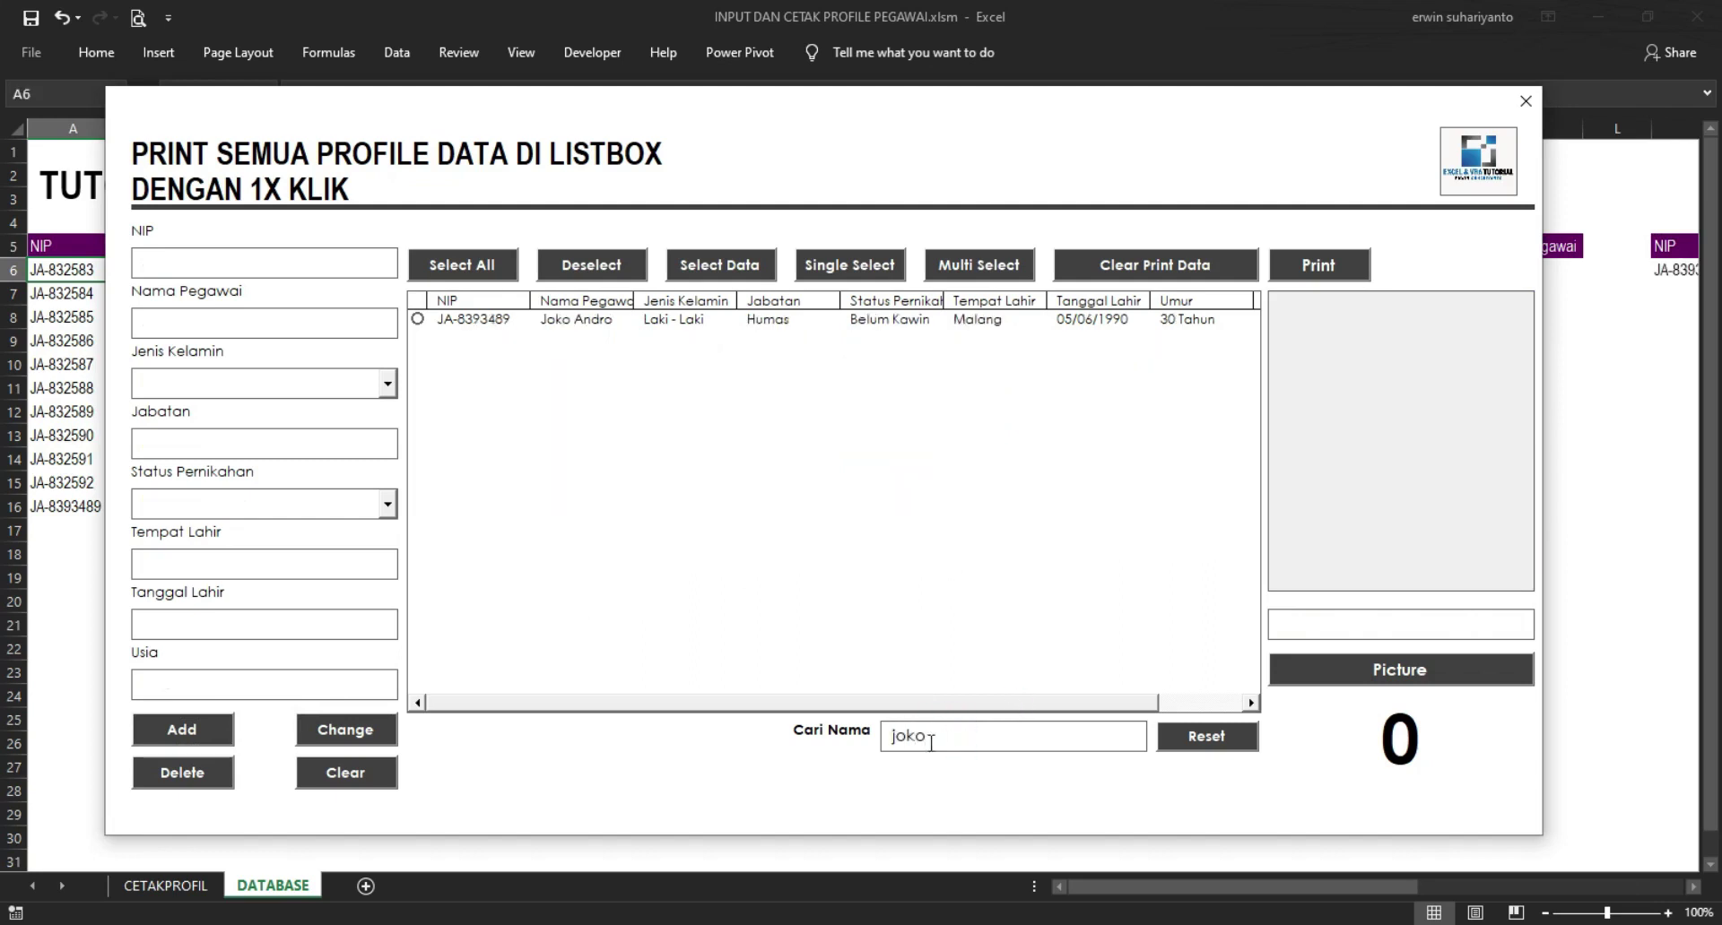
{"action": "left_click", "coordinate": [1217, 738]}
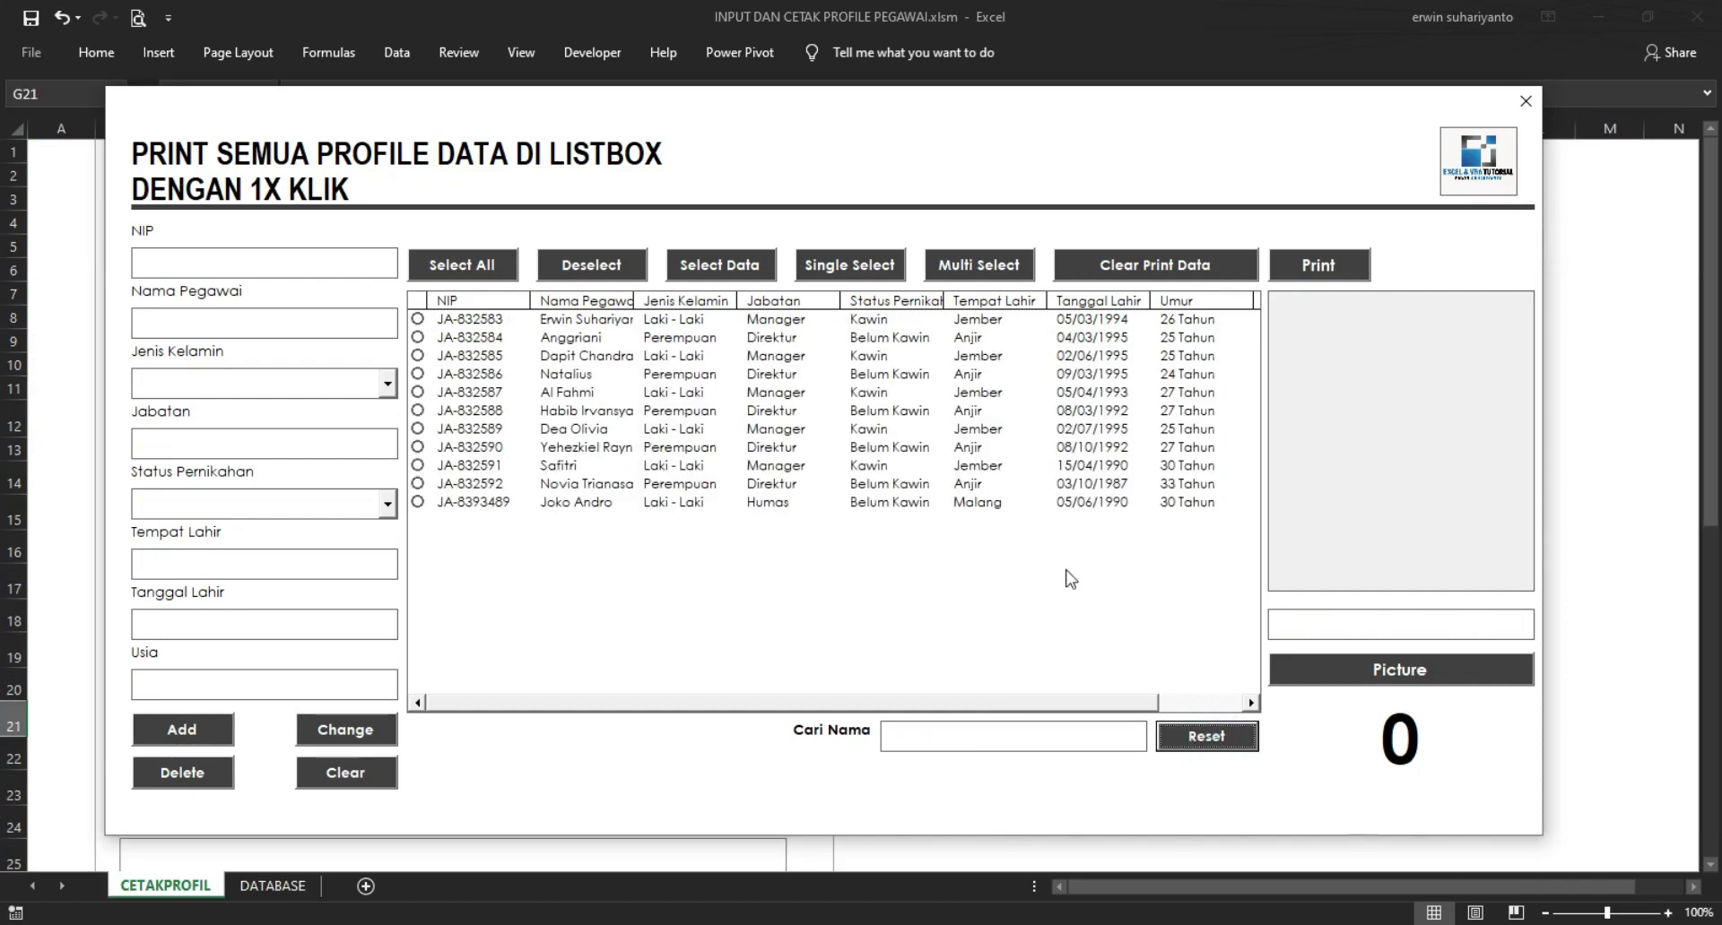
{"action": "left_click", "coordinate": [1019, 733]}
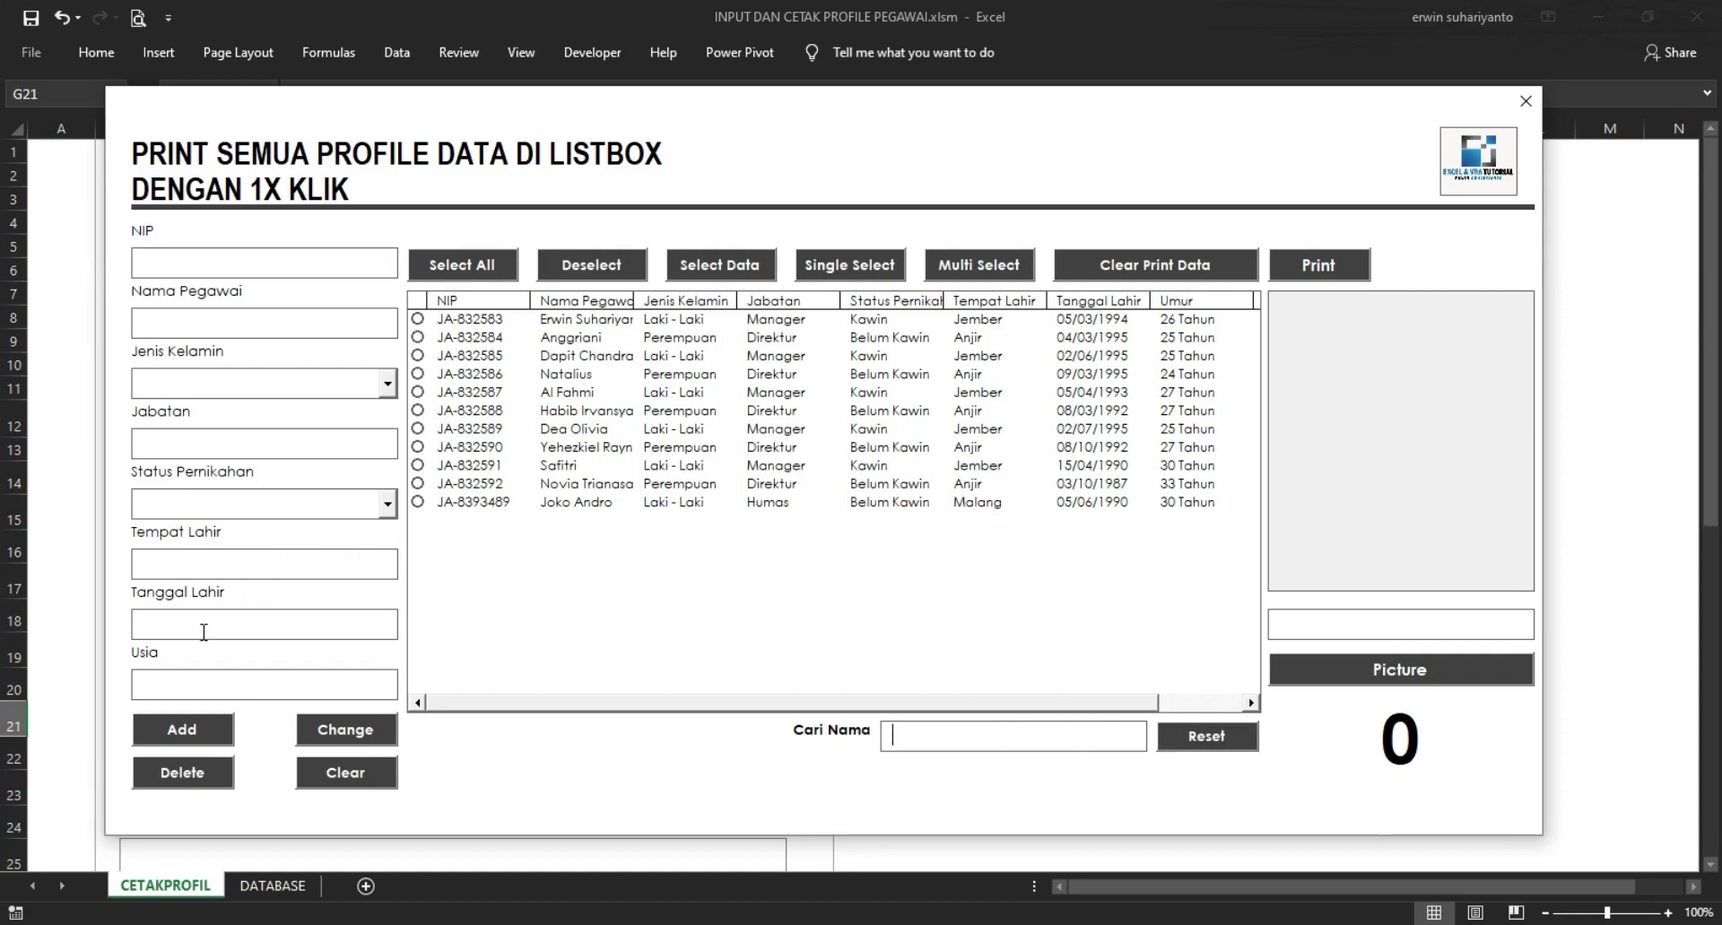
- Stop the form, review the TGLLAHIR_Change age-in-Tahun code, and return to the FORMDATACETAK design
{"action": "left_click", "coordinate": [1524, 100]}
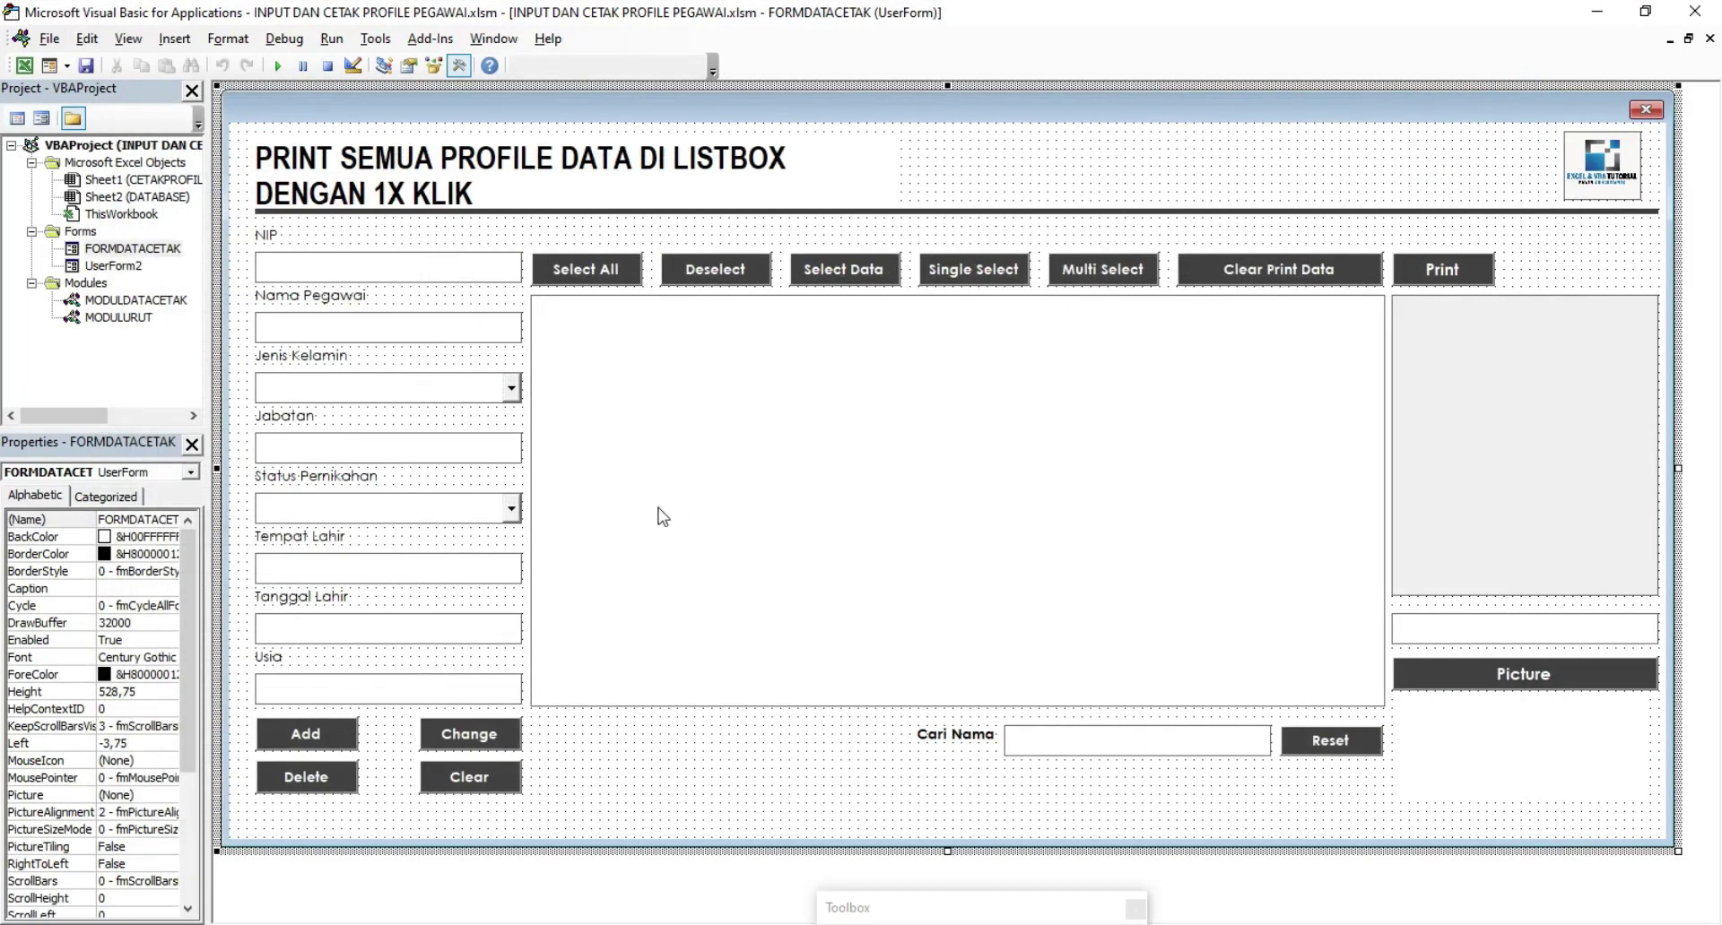
{"action": "double_click", "coordinate": [345, 628]}
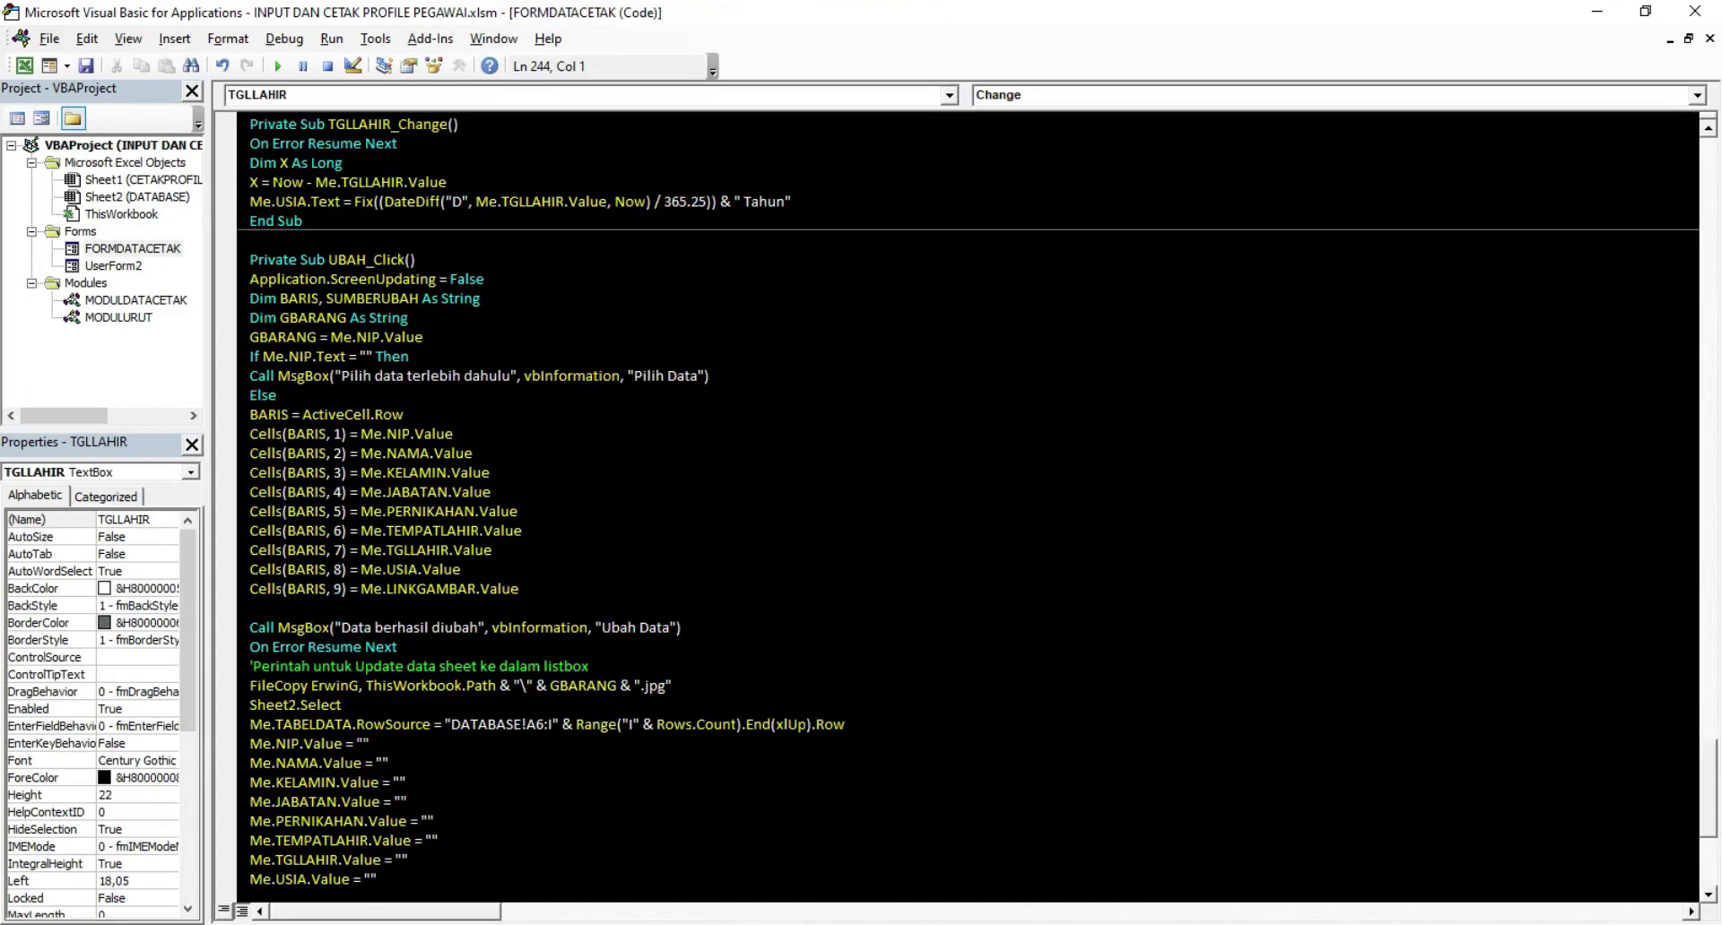
{"action": "left_click_drag", "start_coordinate": [235, 143], "coordinate": [233, 211]}
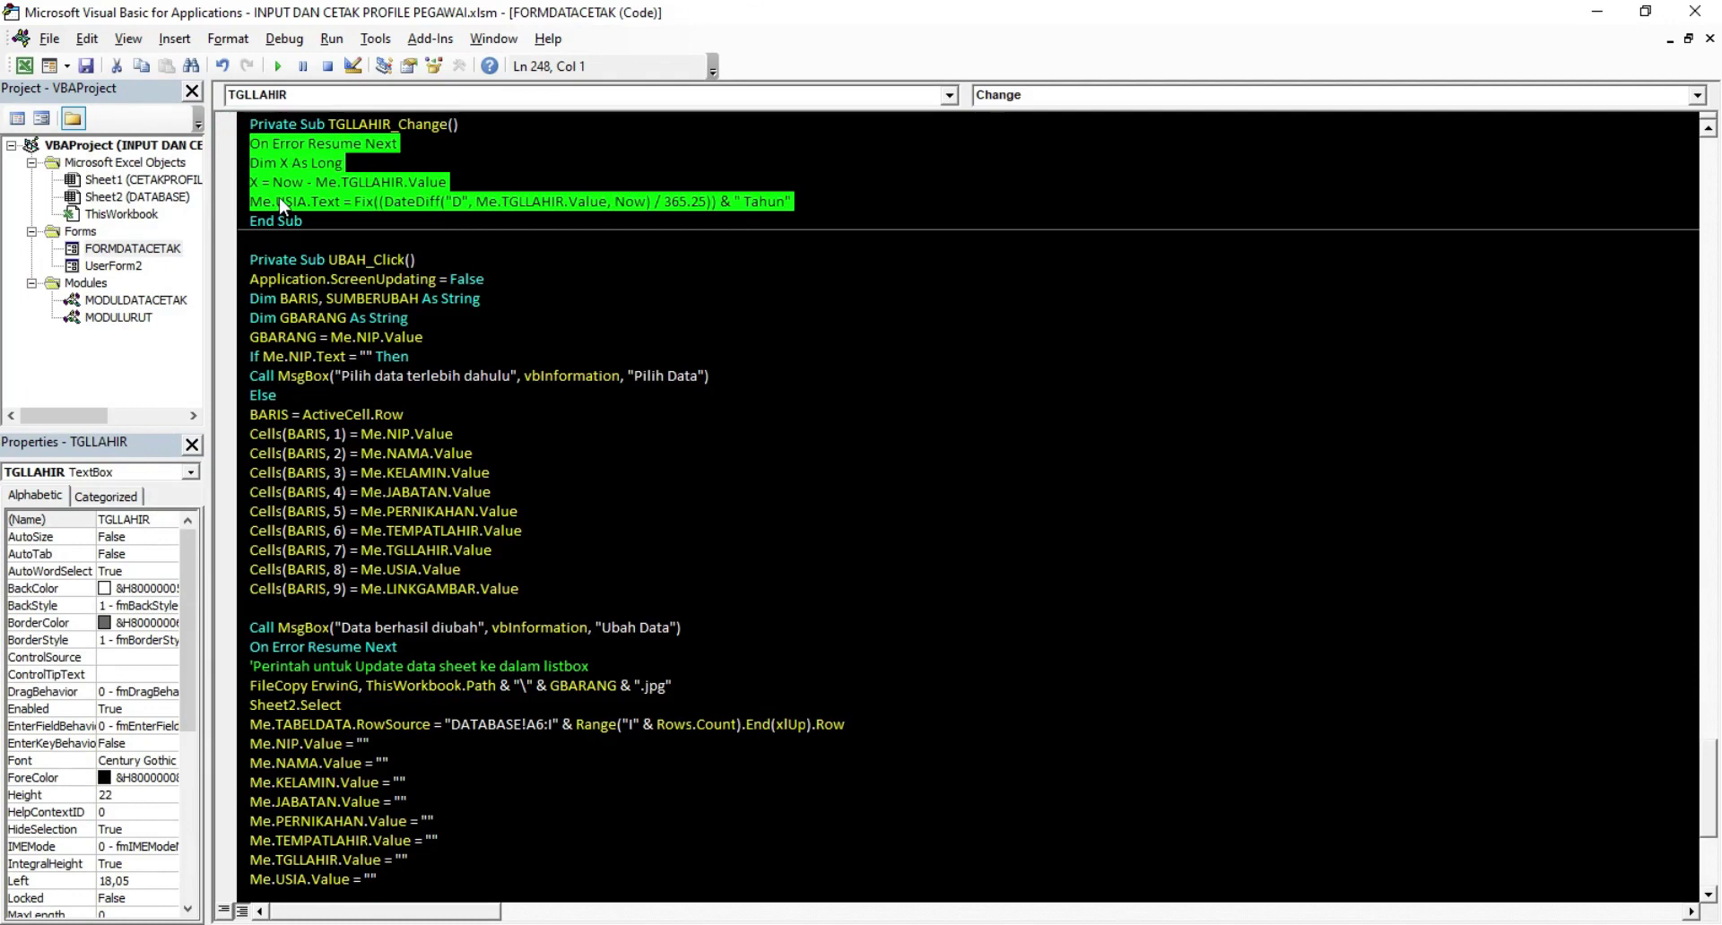
{"action": "left_click", "coordinate": [515, 149]}
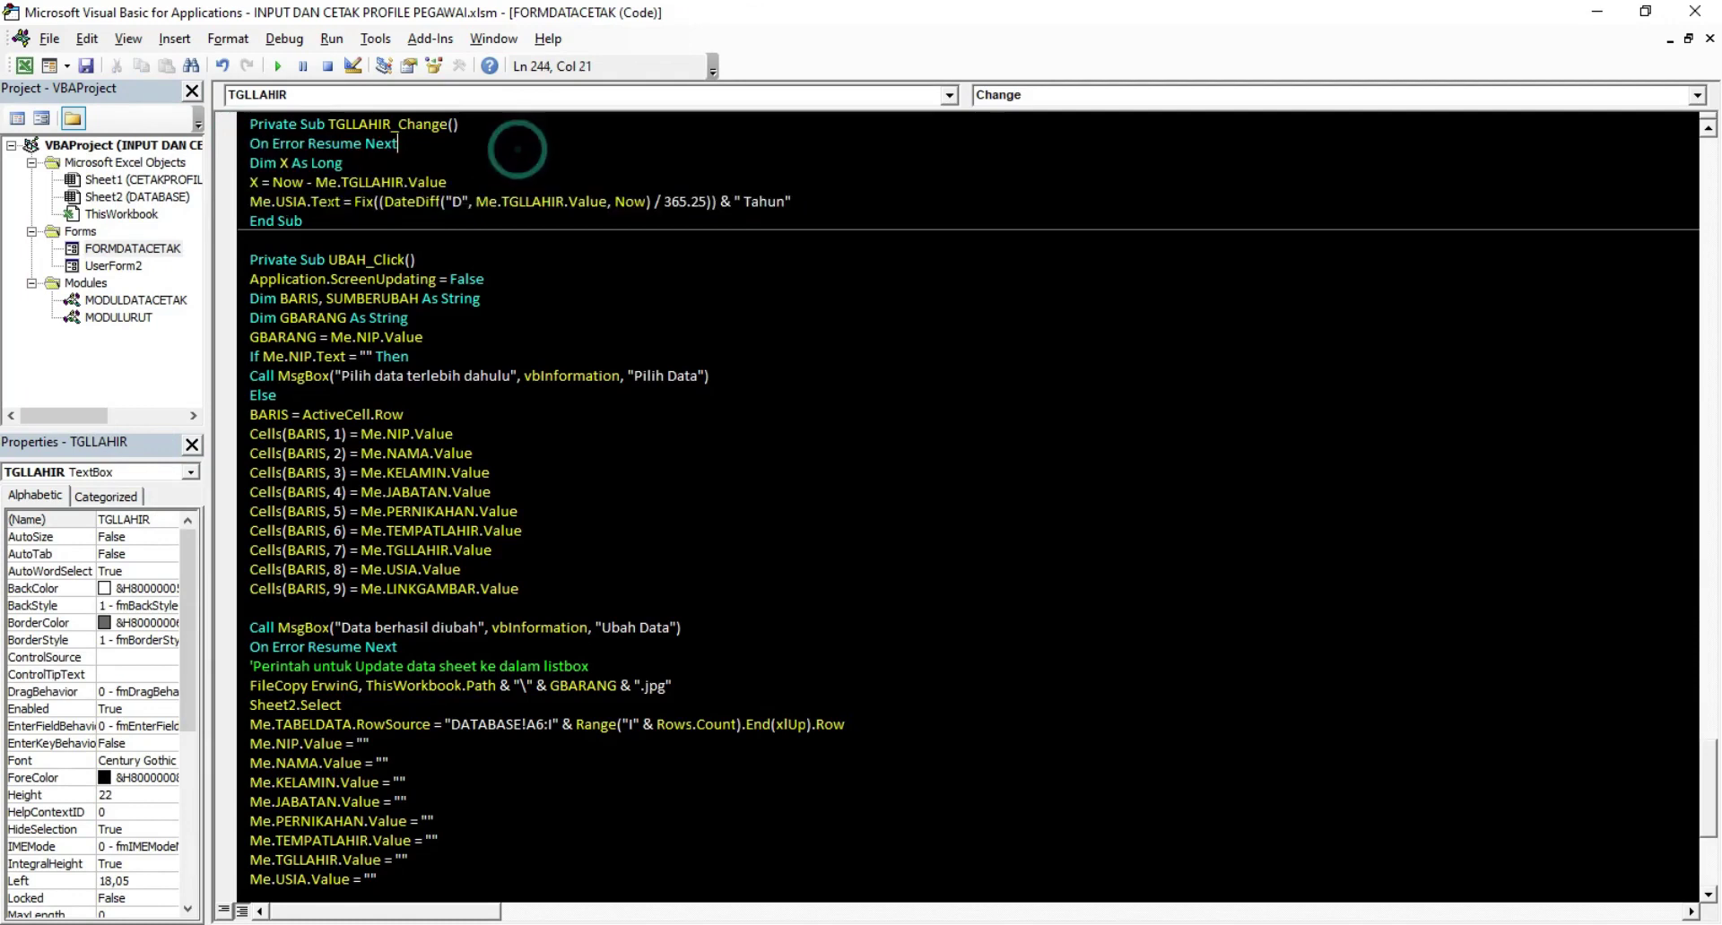
{"action": "double_click", "coordinate": [371, 182]}
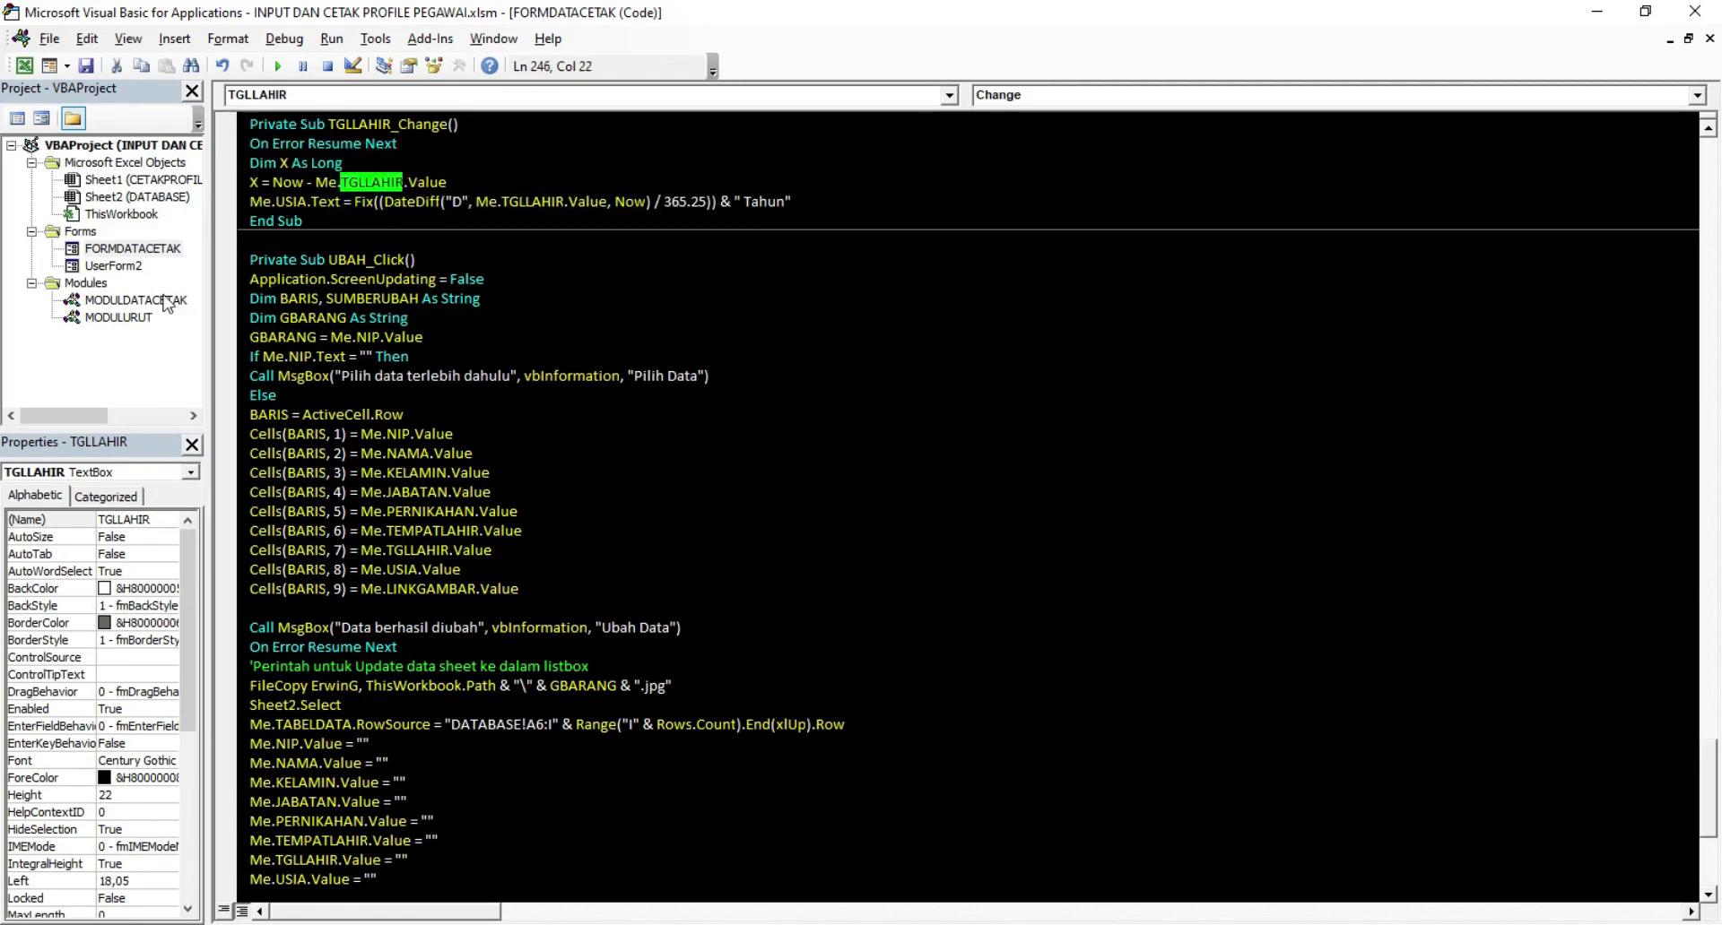
{"action": "double_click", "coordinate": [375, 125]}
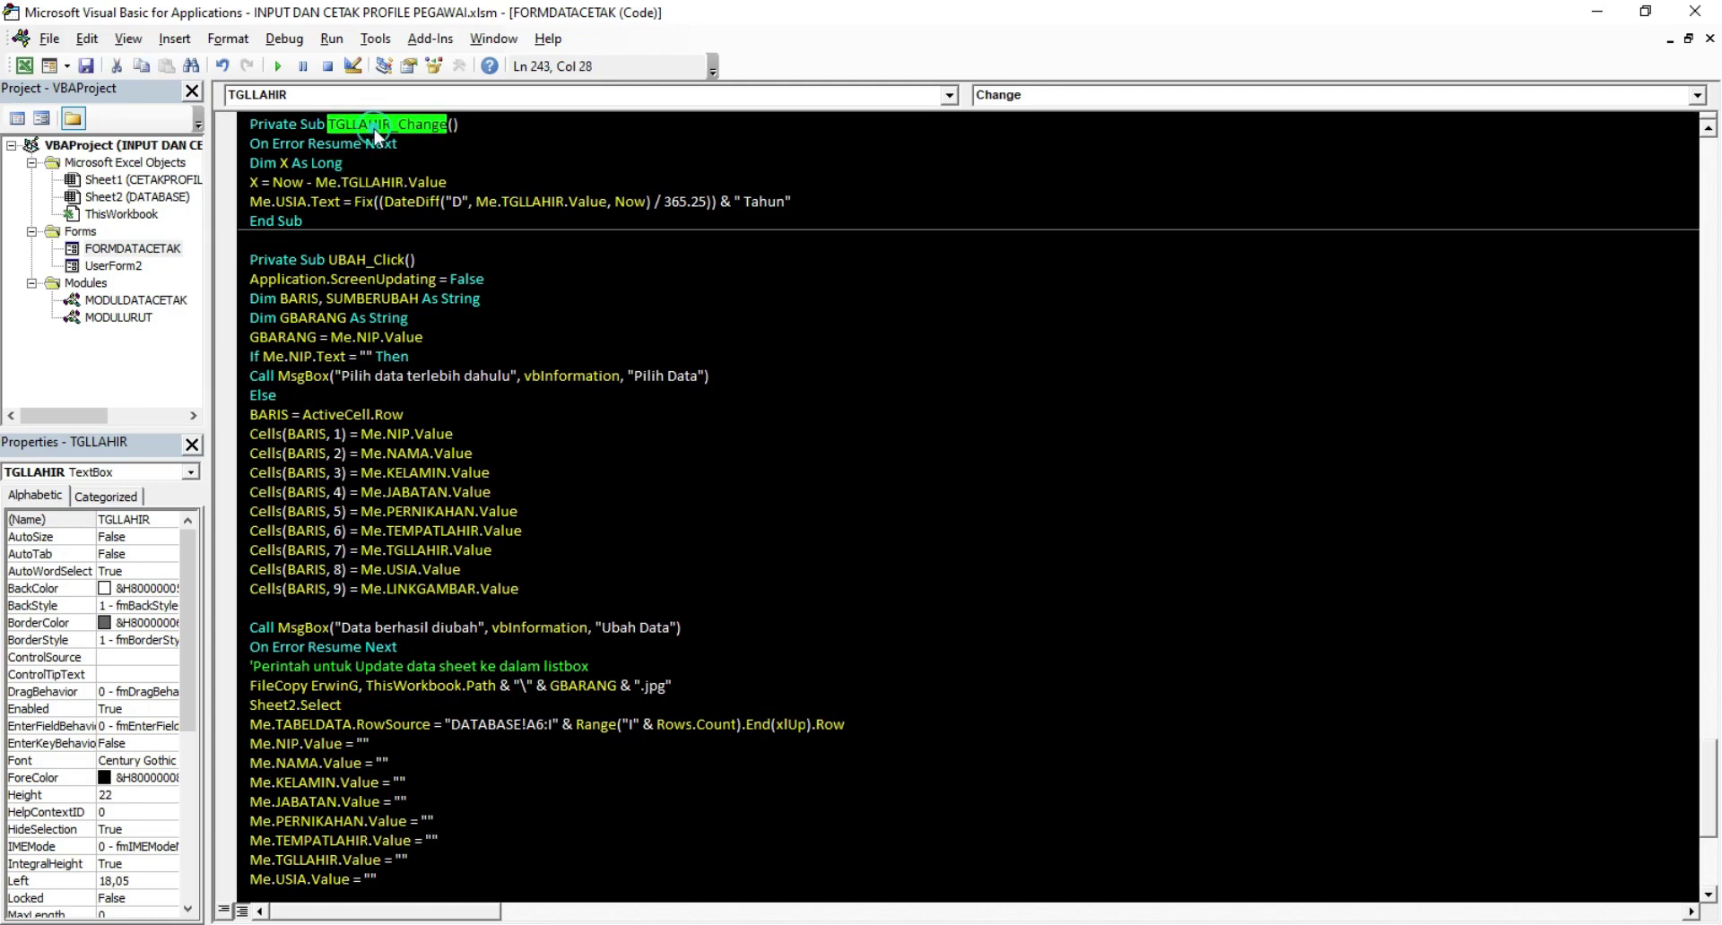
{"action": "left_click", "coordinate": [388, 182]}
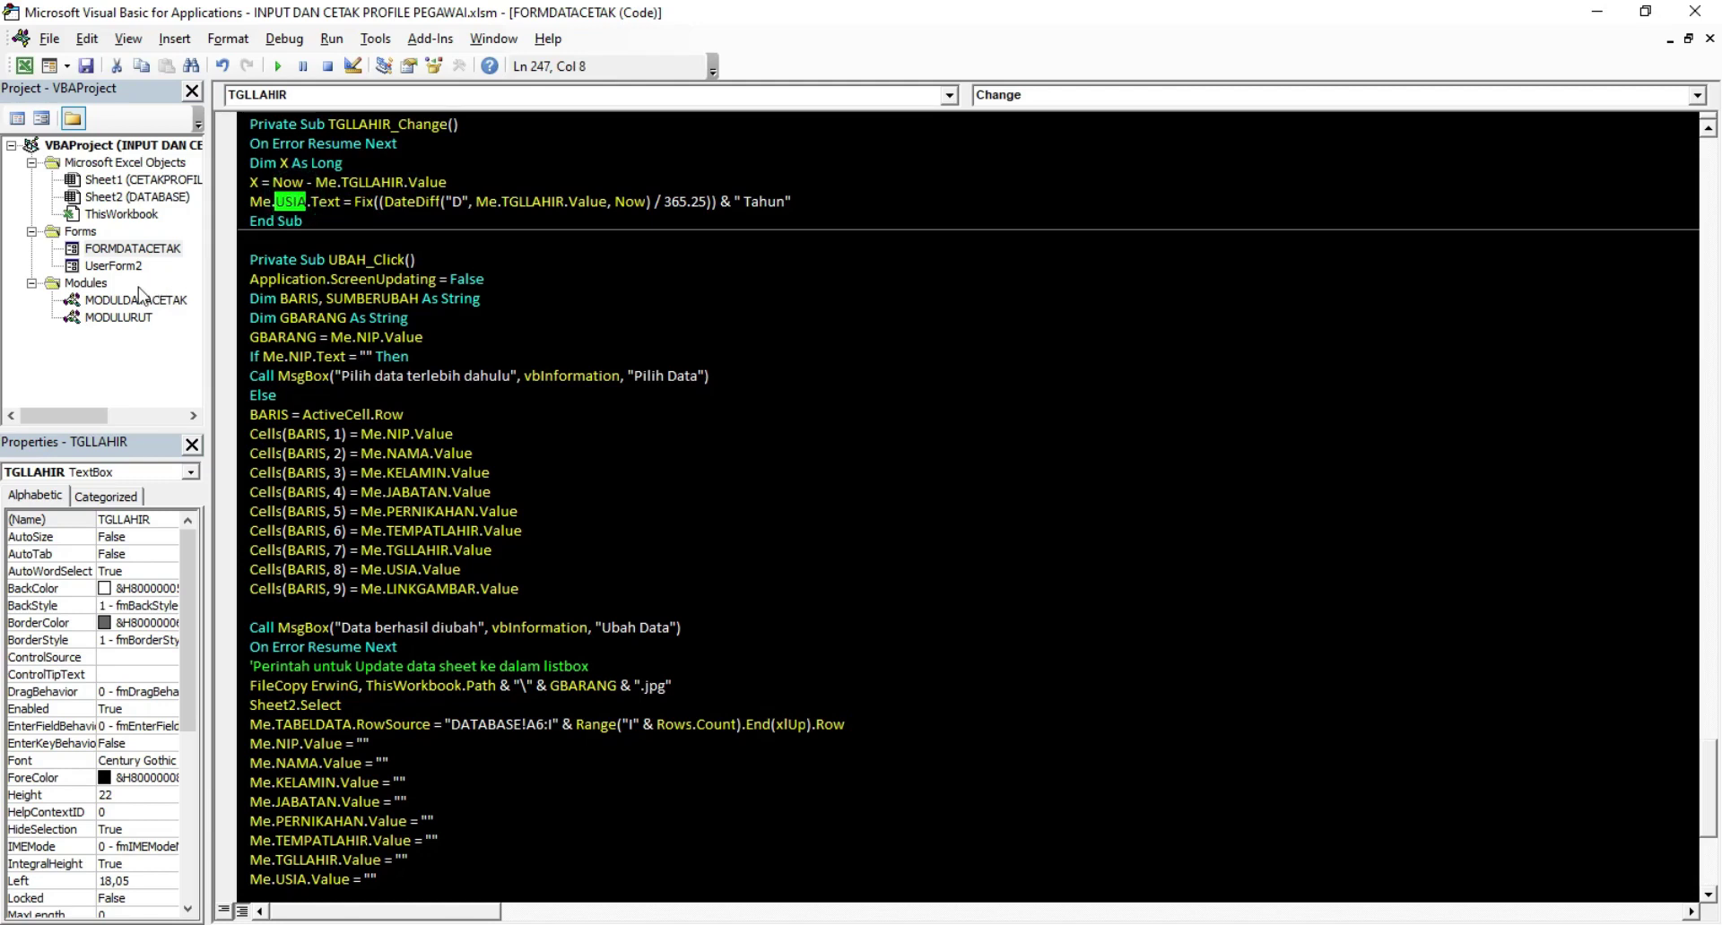
{"action": "double_click", "coordinate": [135, 249]}
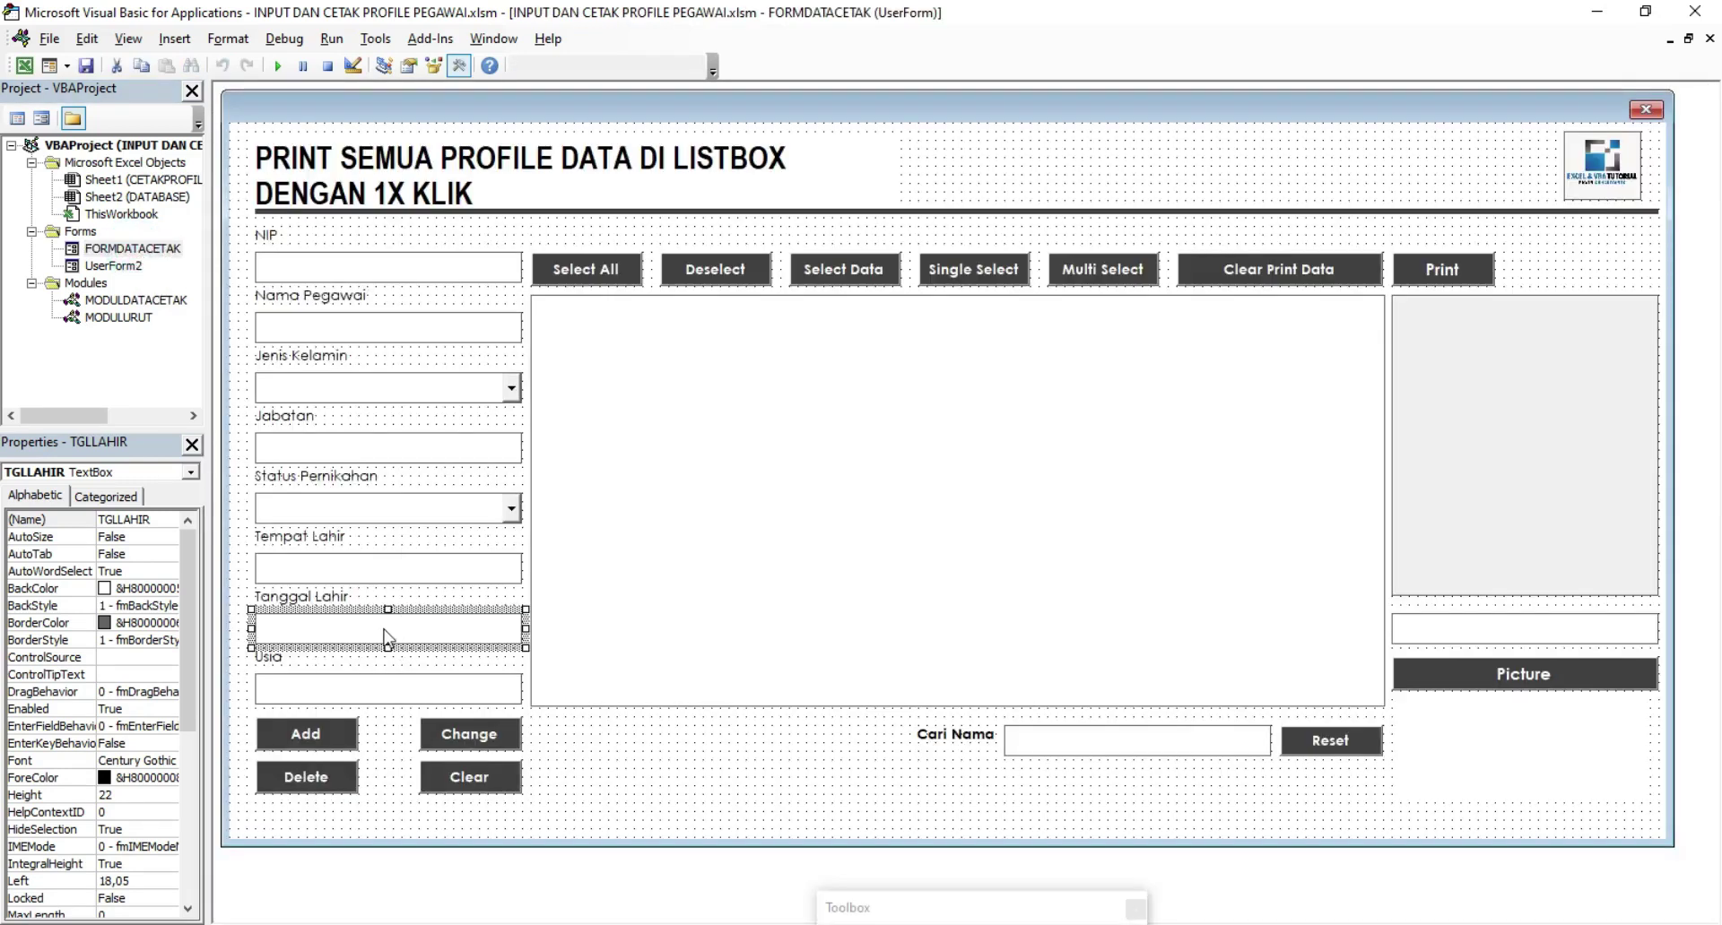
{"action": "left_click", "coordinate": [678, 740]}
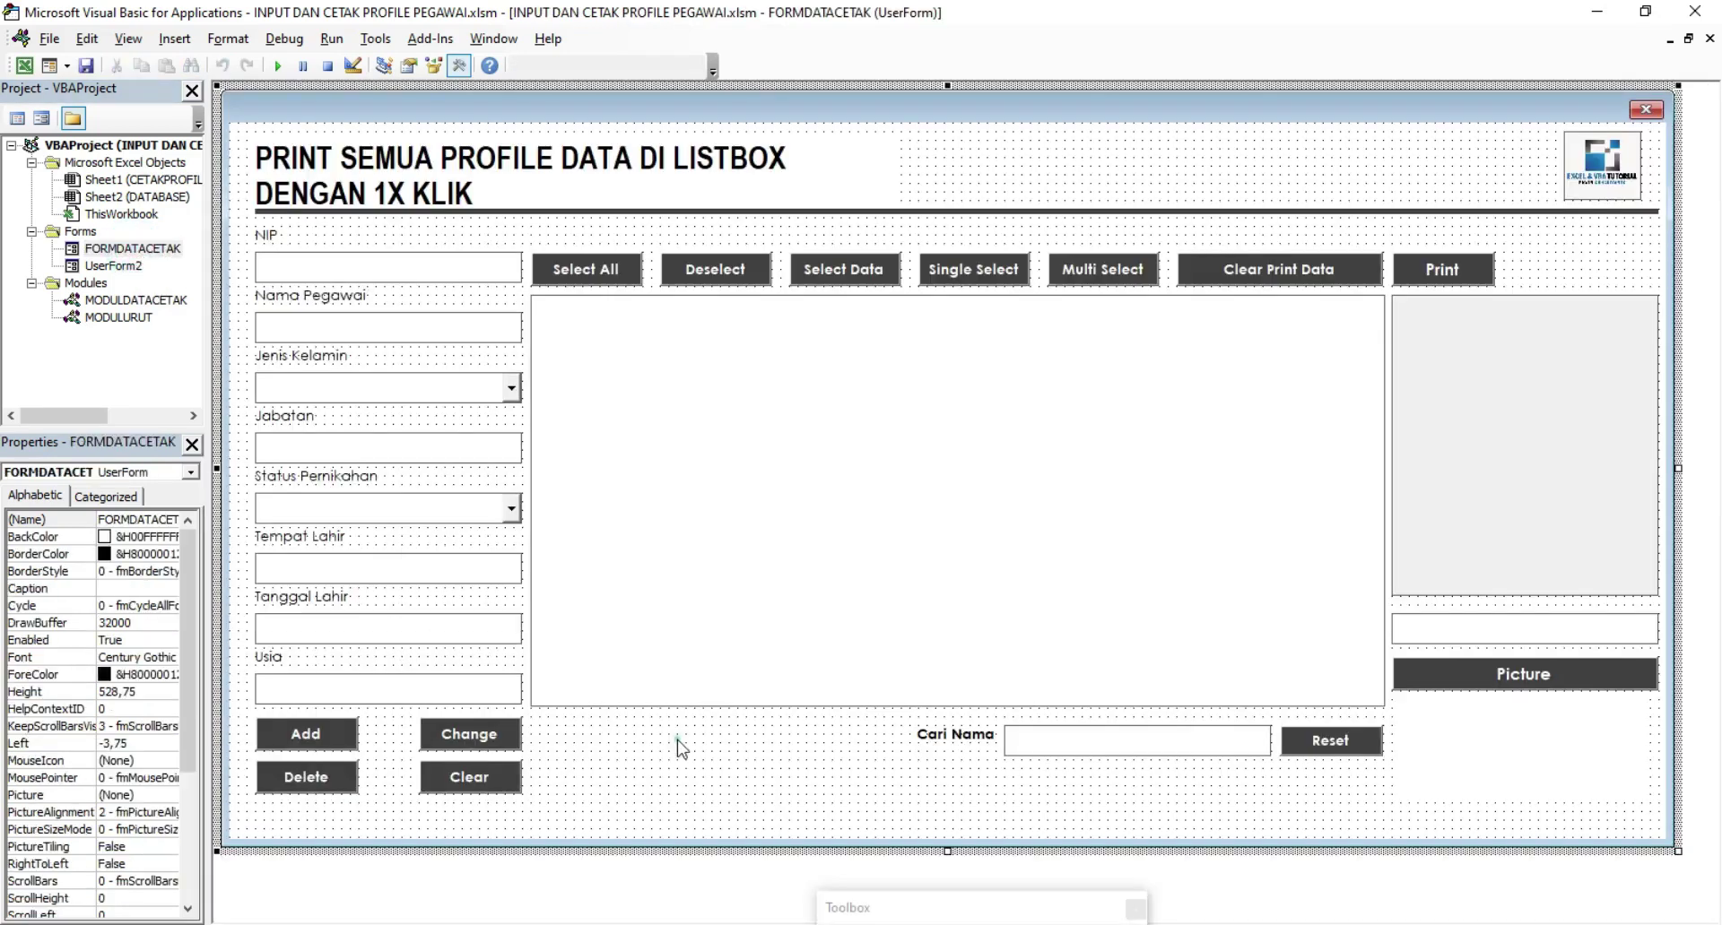
- Run the profile form and click through employee rows in its list
{"action": "left_click", "coordinate": [277, 66]}
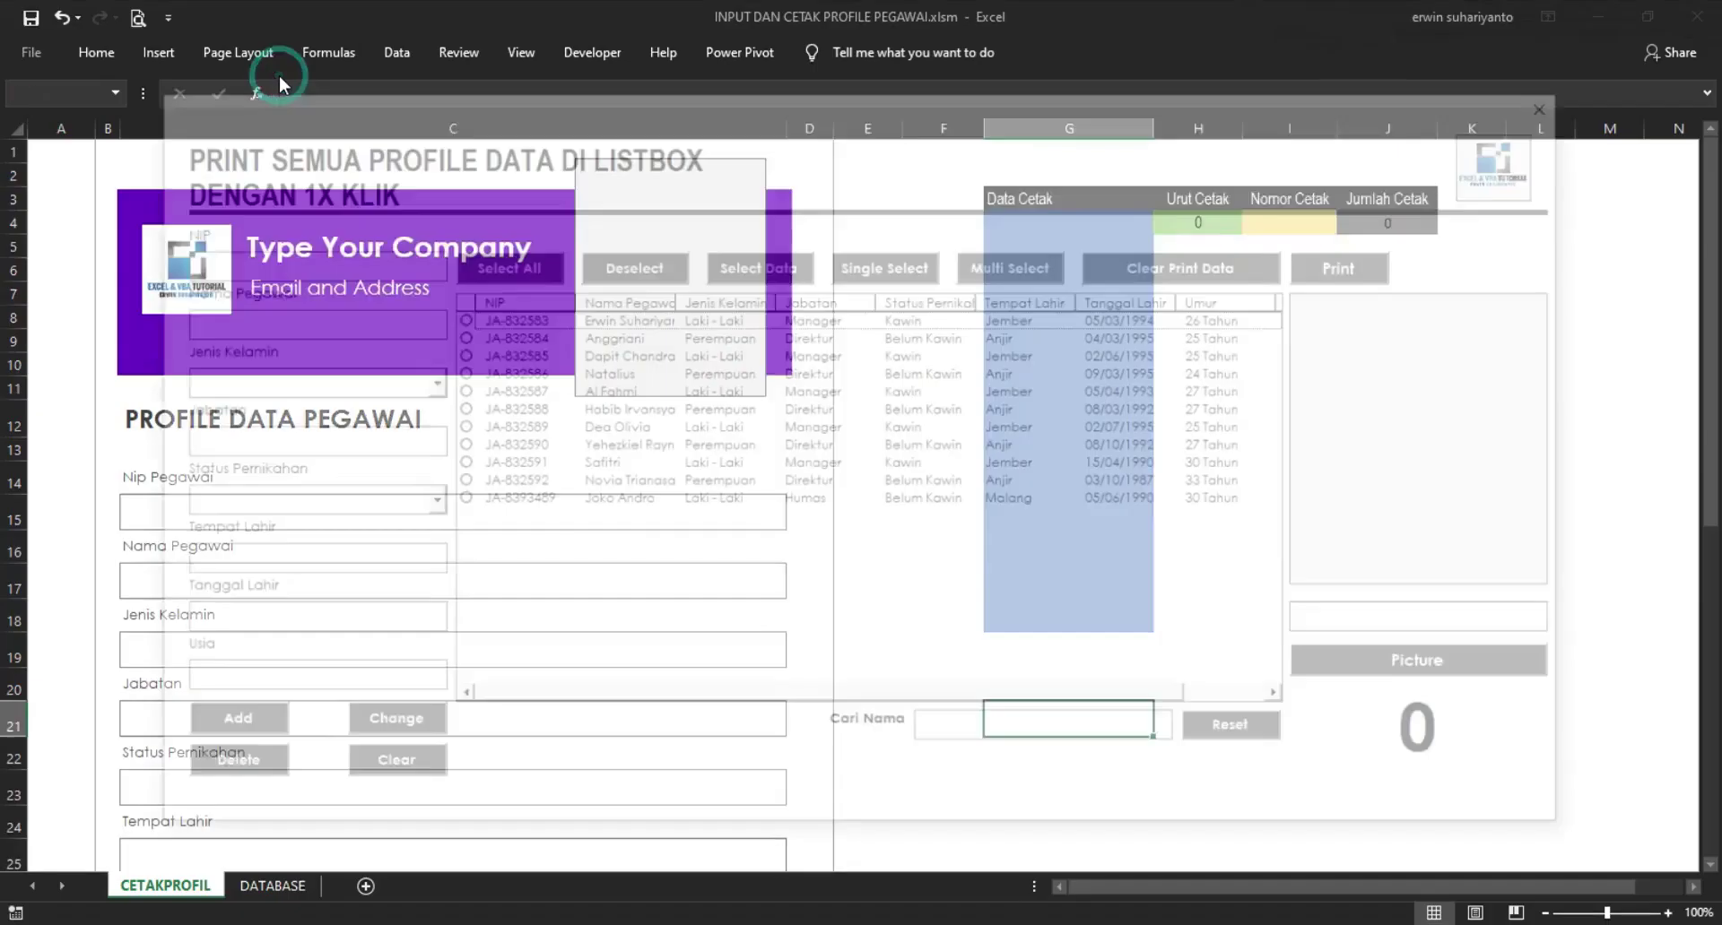
{"action": "left_click", "coordinate": [1004, 464]}
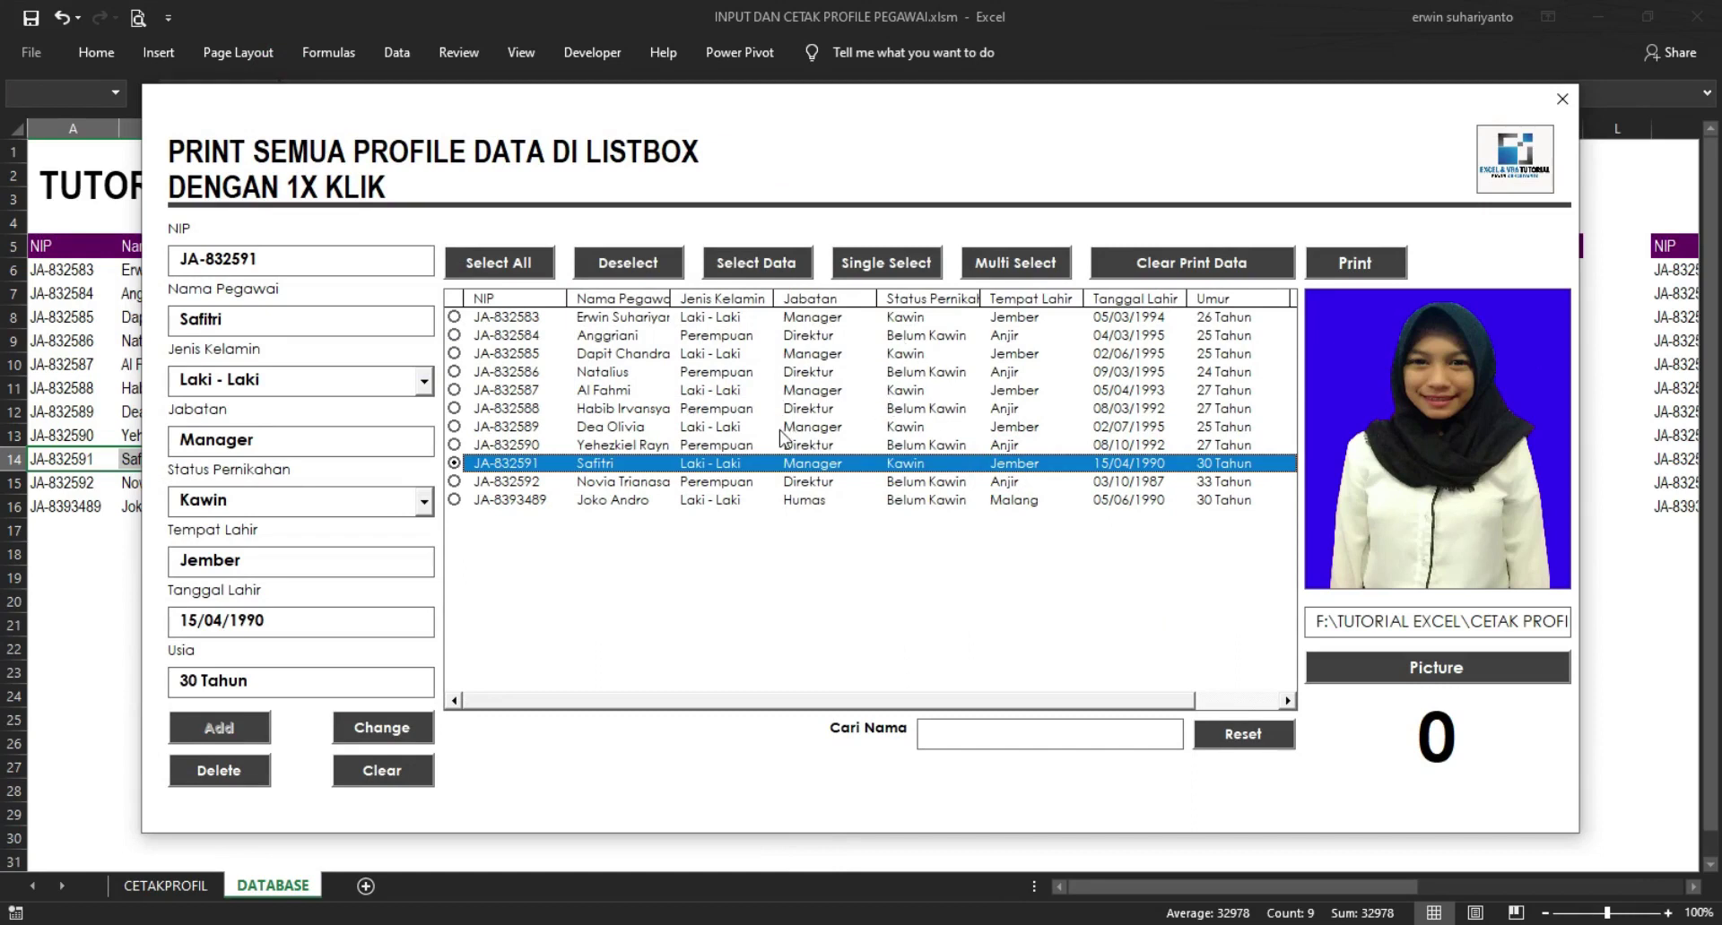
{"action": "left_click", "coordinate": [633, 500]}
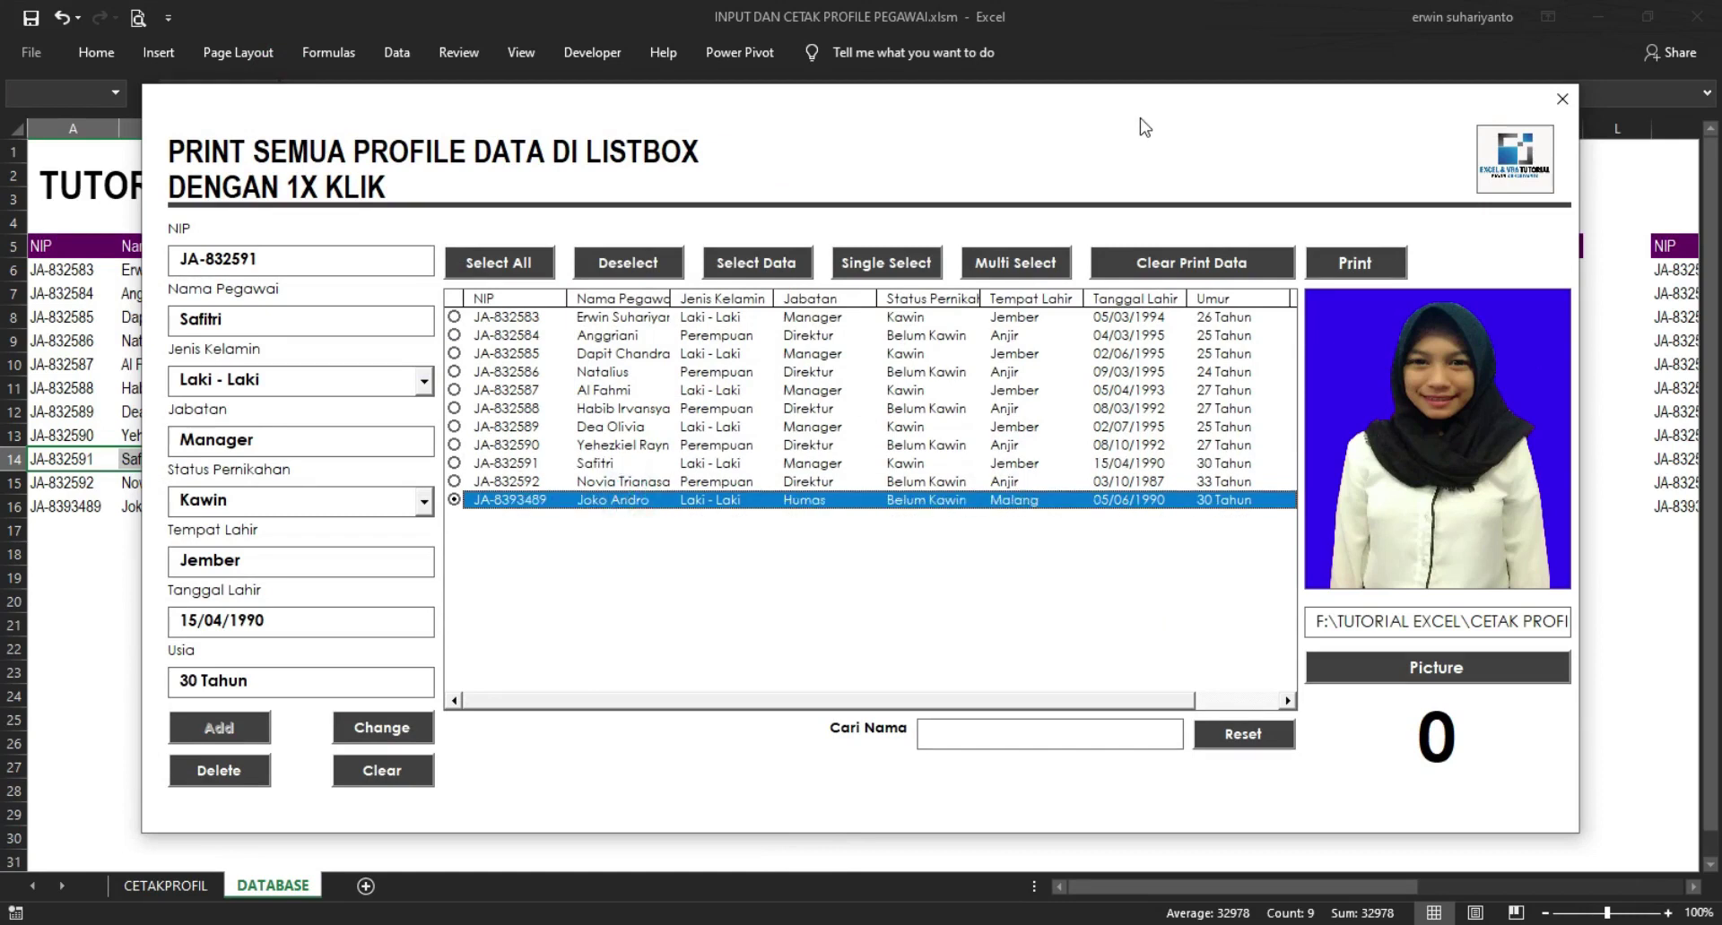
{"action": "left_click", "coordinate": [577, 446]}
{"action": "left_click", "coordinate": [603, 502]}
- Switch the list to Multi Select and tick three employees' rows
{"action": "left_click", "coordinate": [1033, 266]}
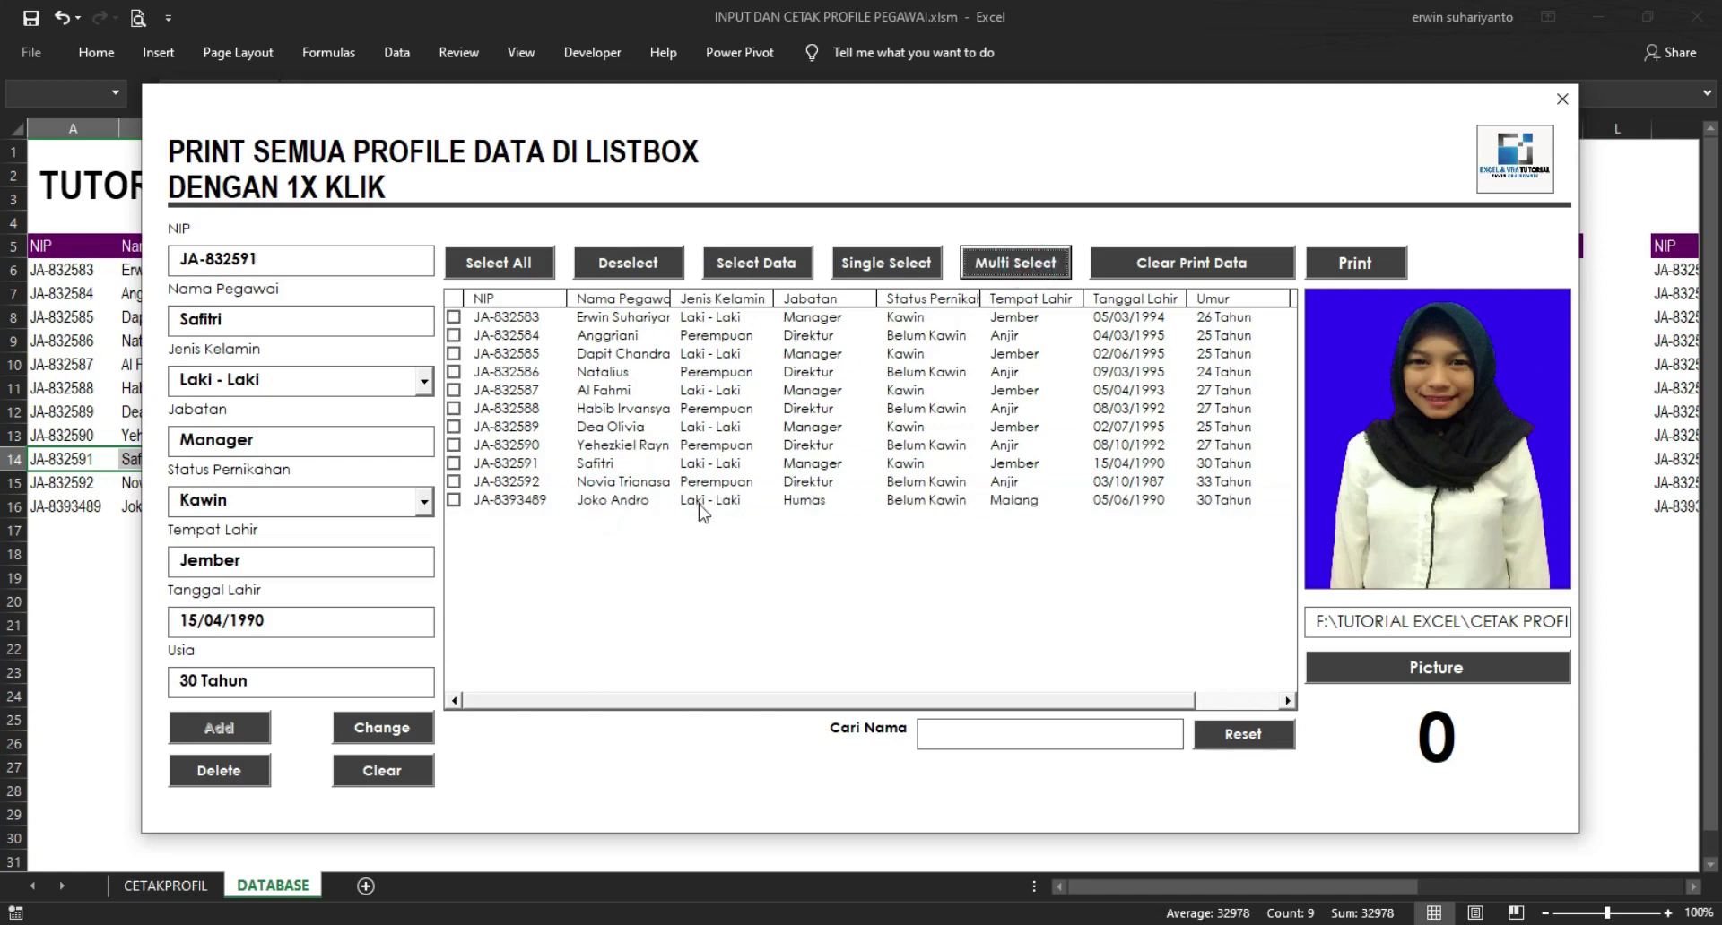
{"action": "left_click", "coordinate": [619, 501]}
{"action": "left_click", "coordinate": [613, 463]}
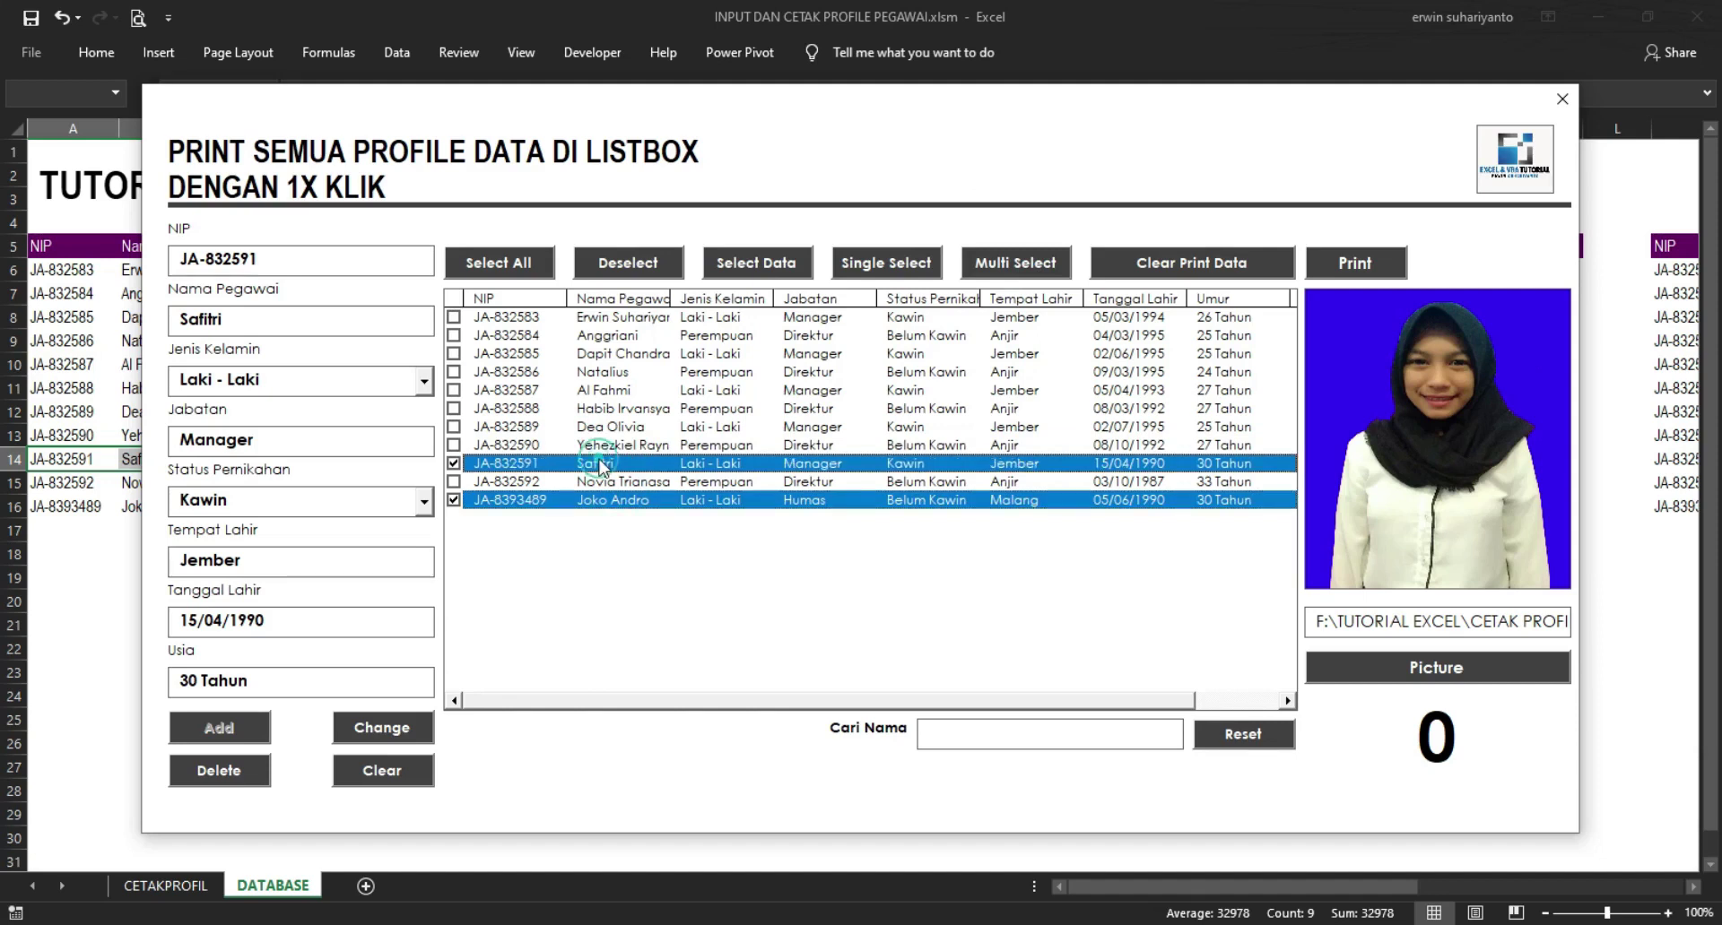
{"action": "left_click", "coordinate": [608, 409]}
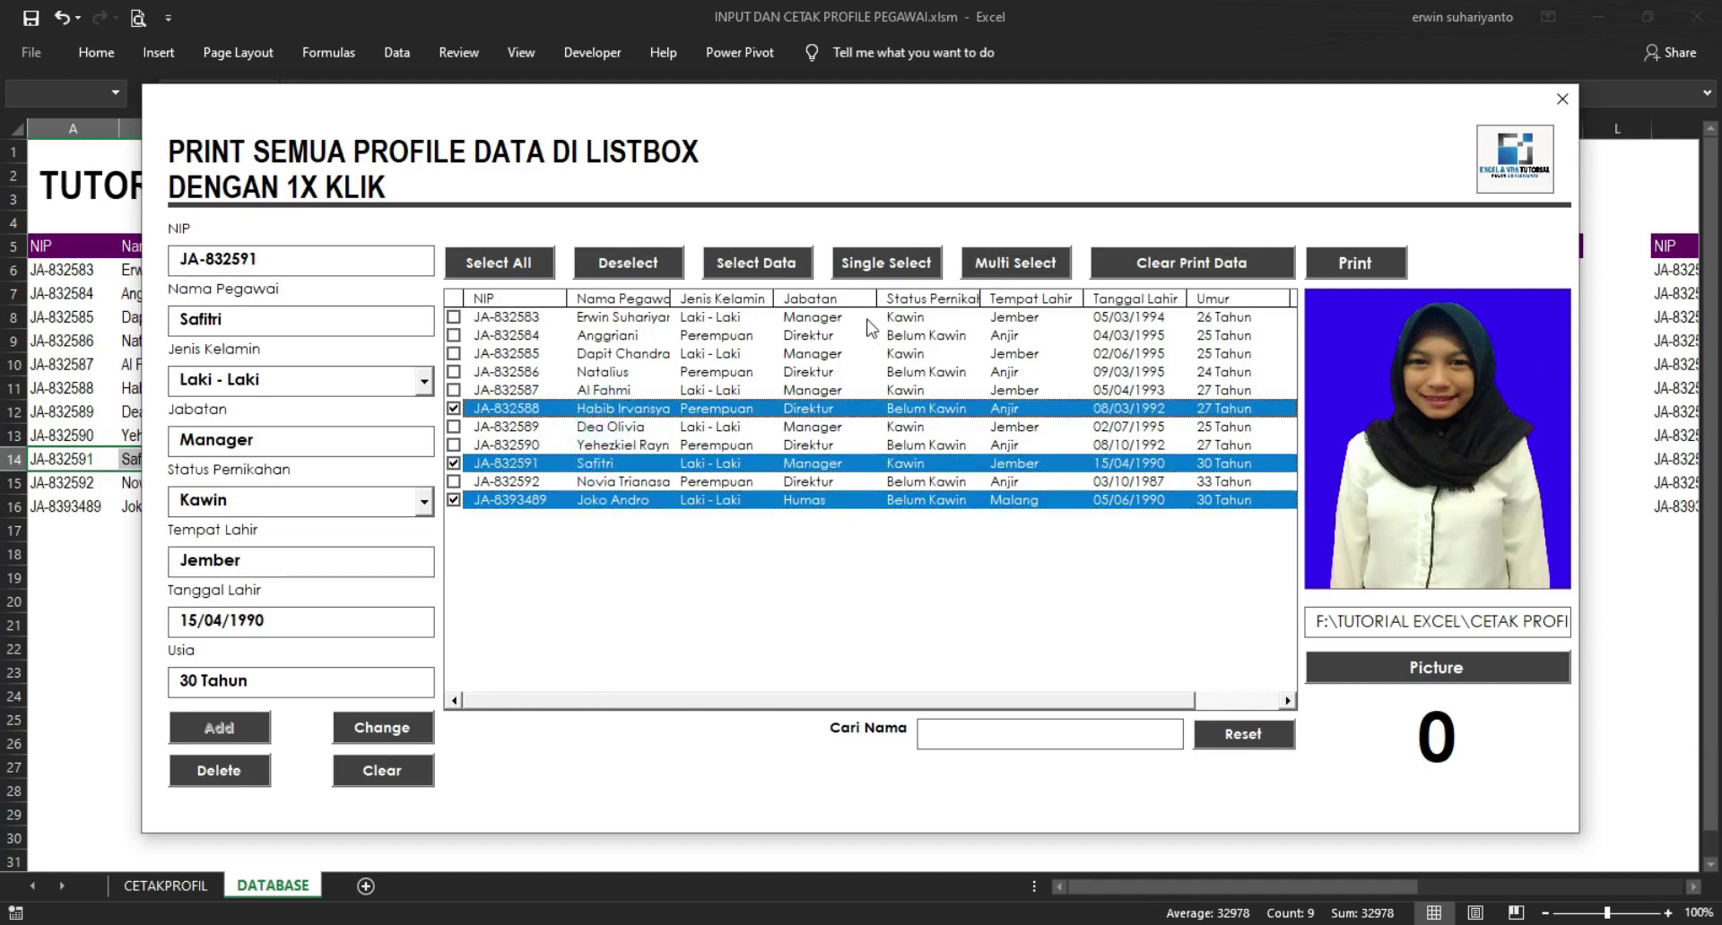
- After the Select Data compile error, comment out On Error GoTo Salah with an apostrophe and continue
{"action": "left_click", "coordinate": [744, 262]}
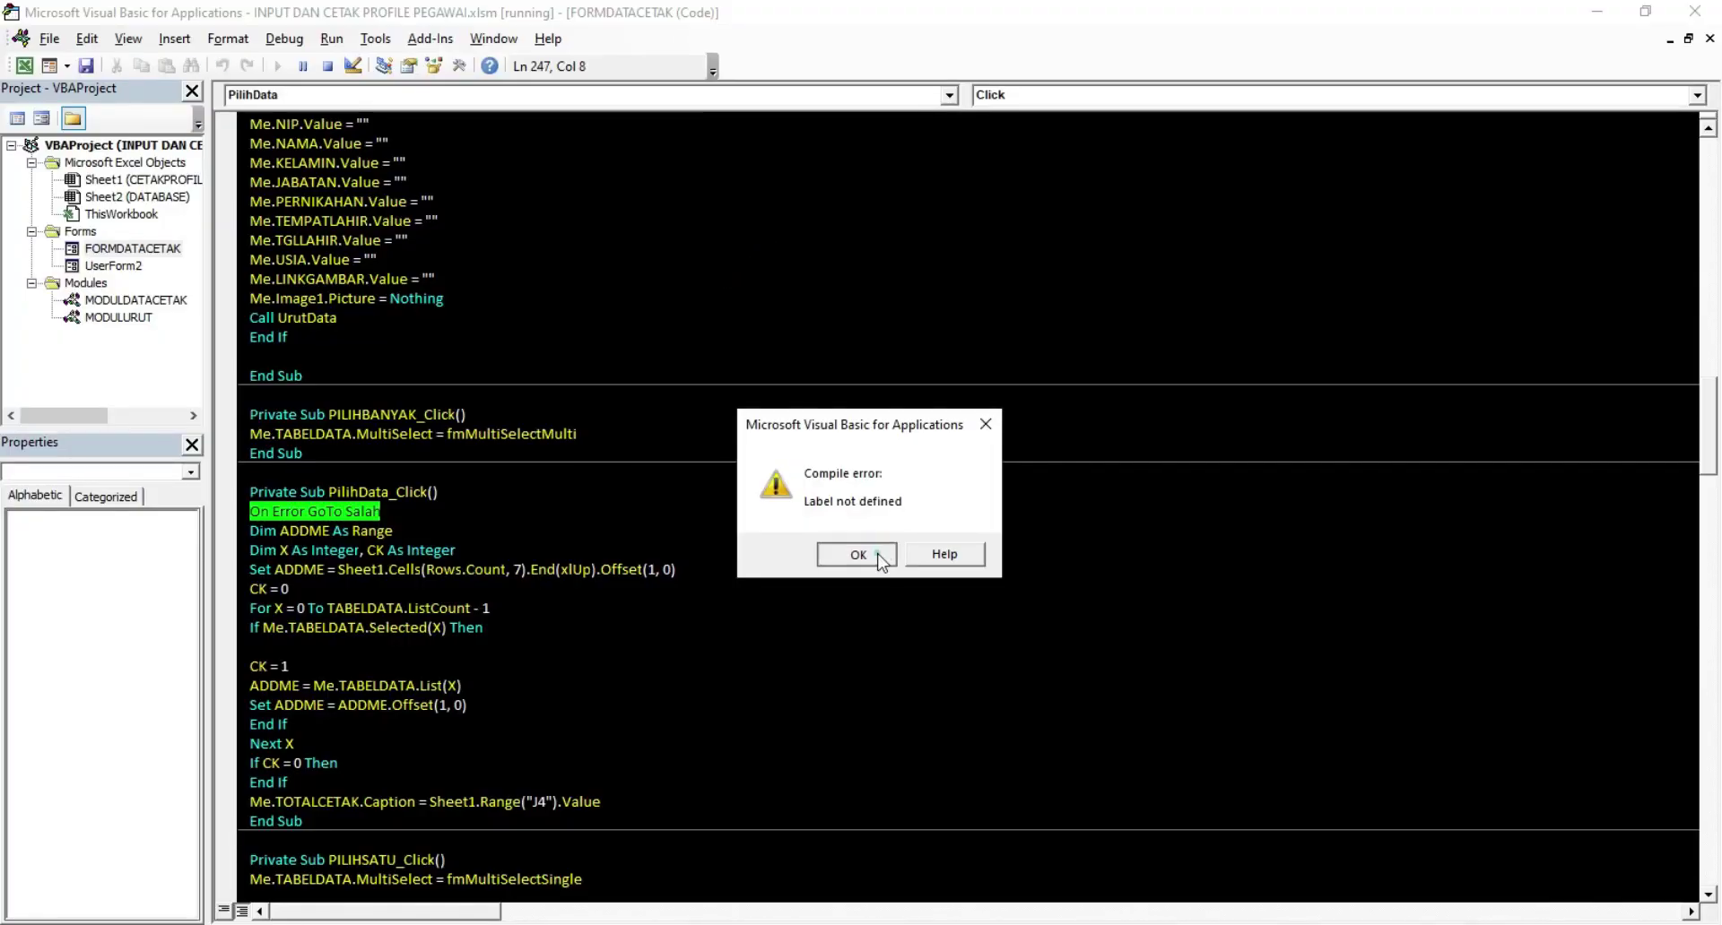
{"action": "left_click", "coordinate": [856, 554]}
{"action": "scroll", "coordinate": [968, 502], "scroll_direction": "down", "scroll_amount": 1}
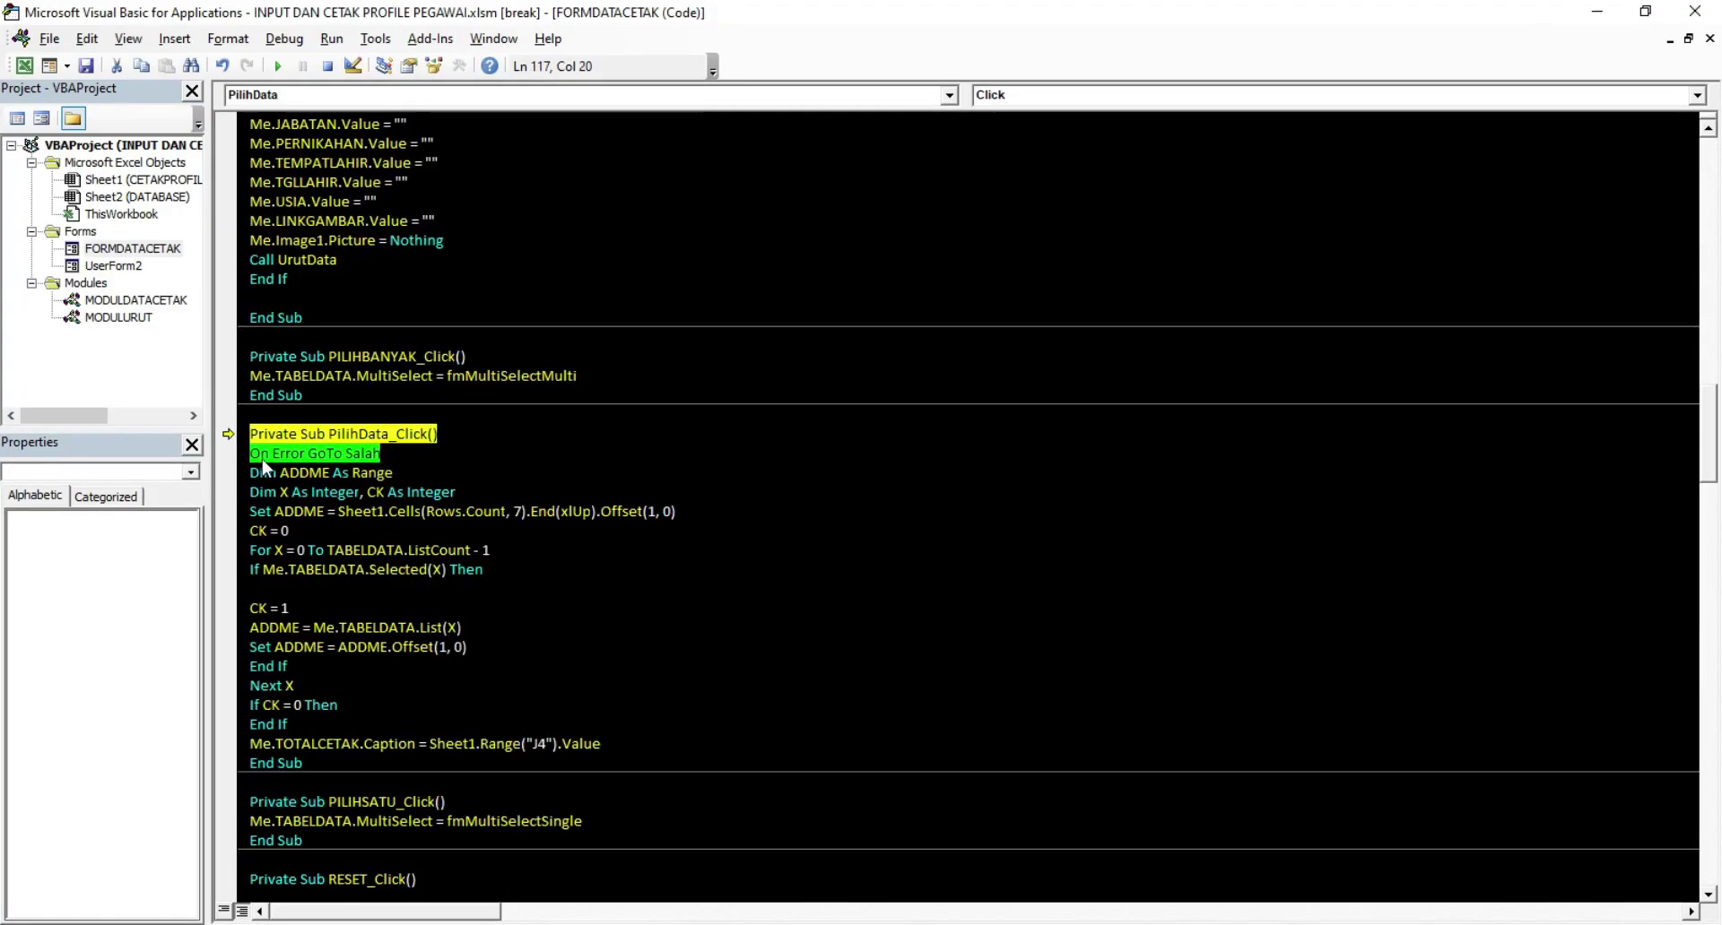
{"action": "left_click", "coordinate": [250, 452]}
{"action": "type", "text": "'"}
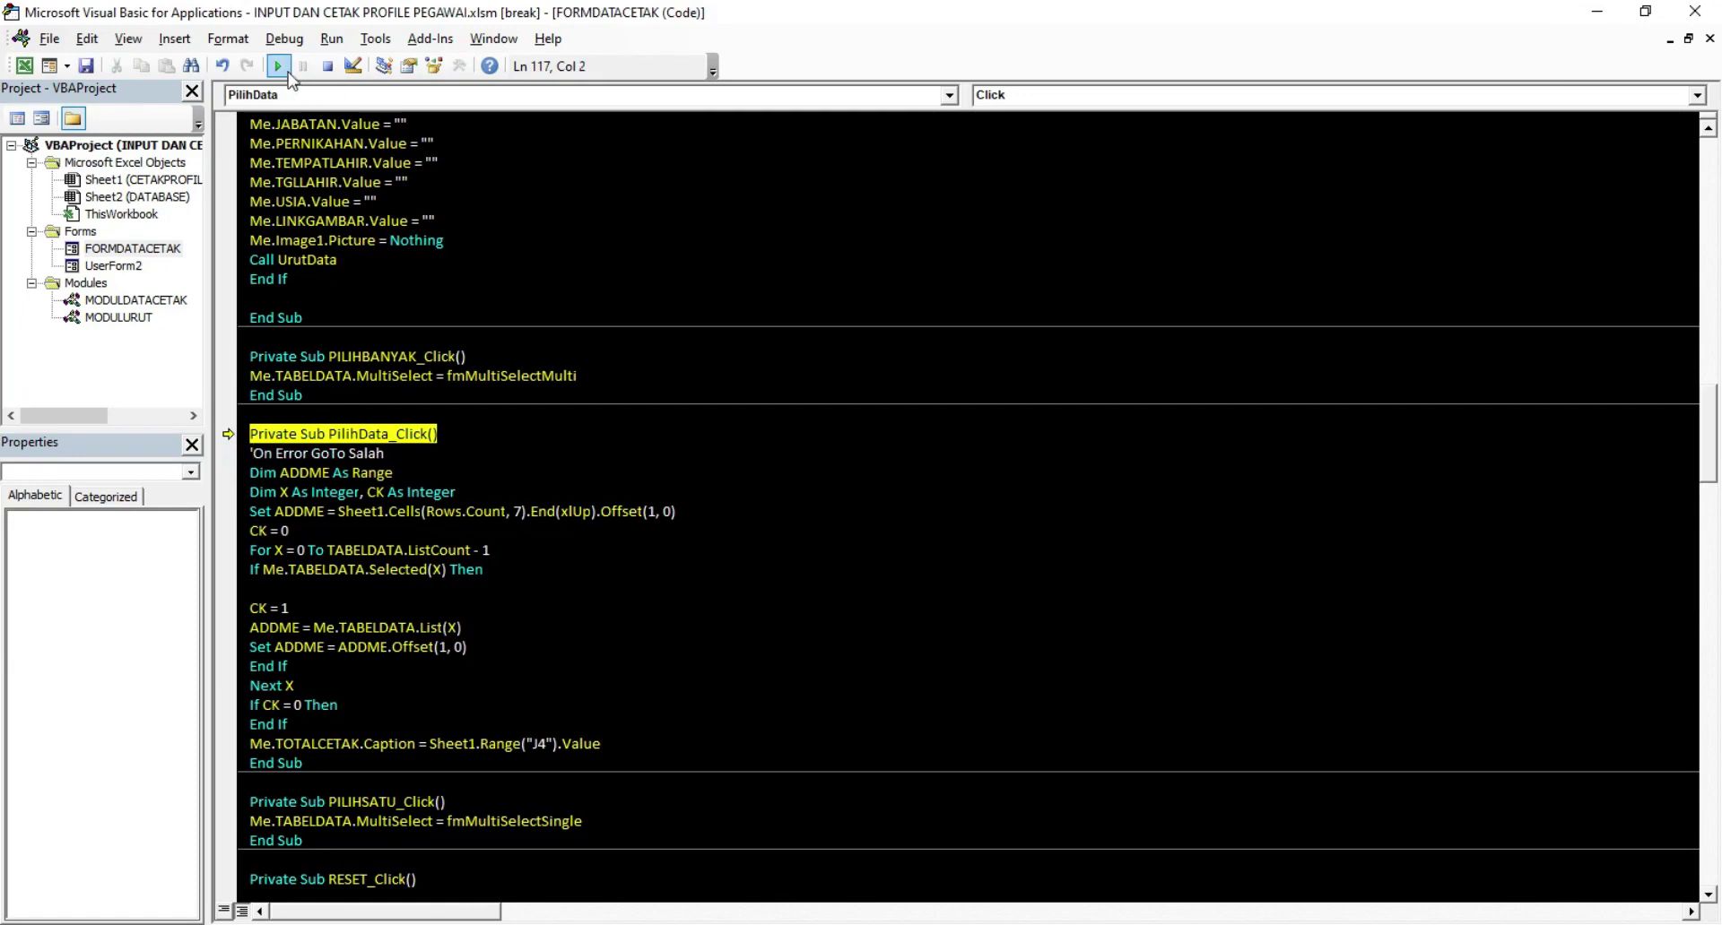
{"action": "left_click", "coordinate": [290, 72]}
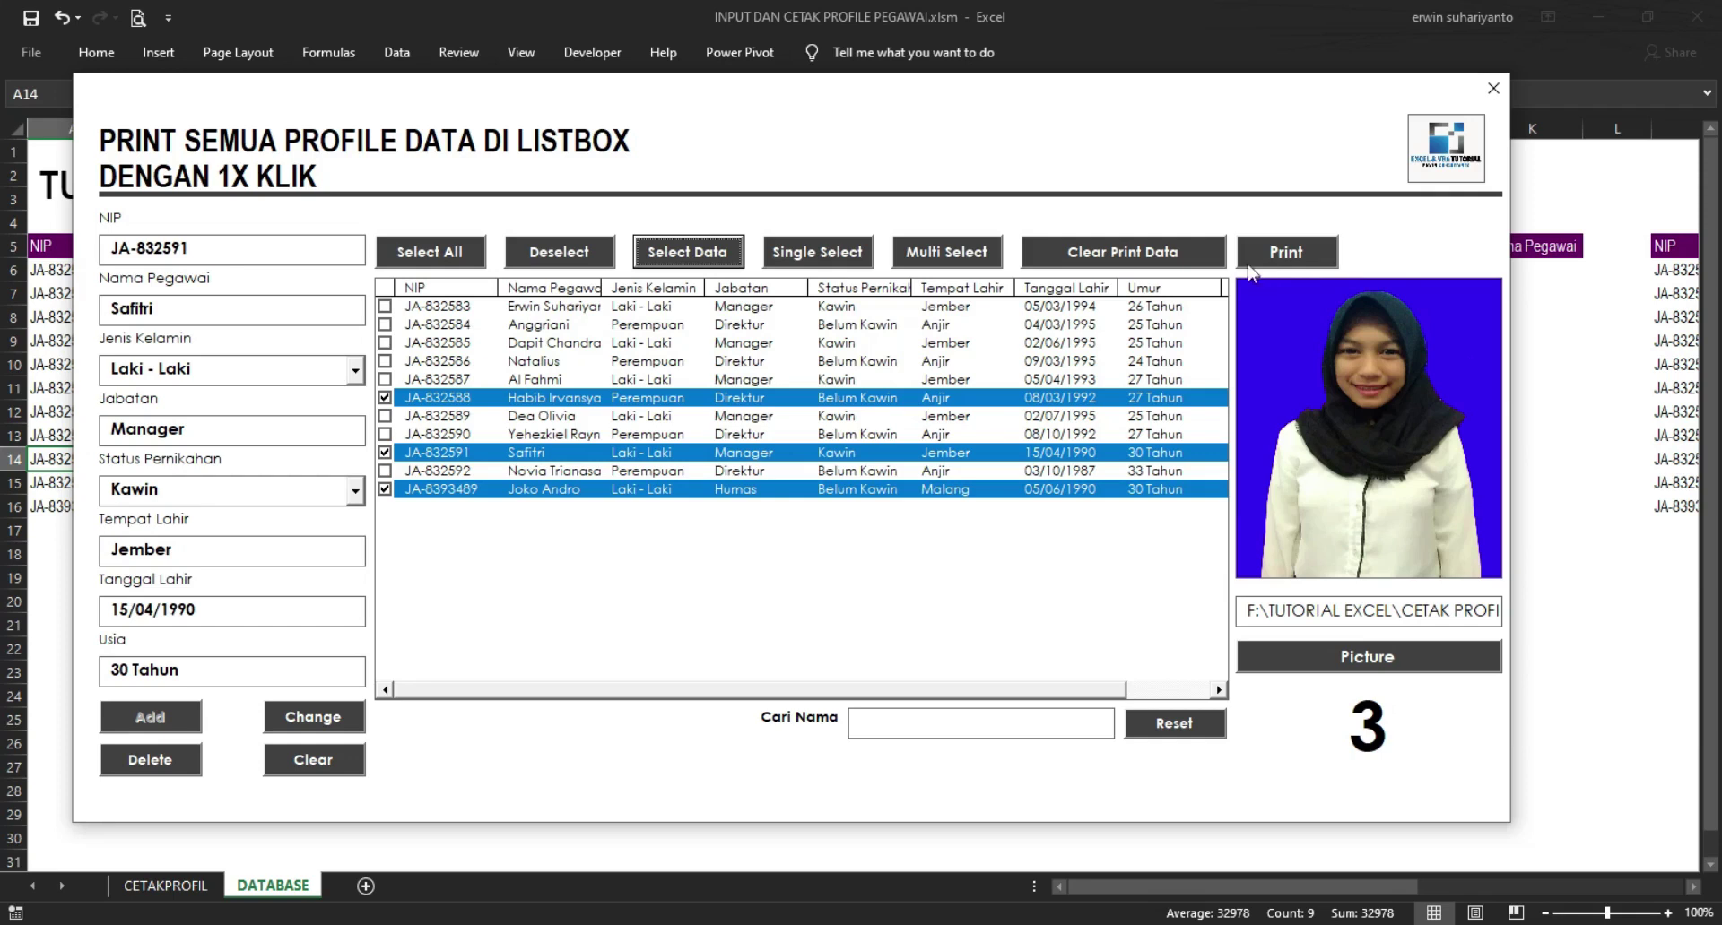
- Reset print data to 0, untick all employees, clear the fields and photo, and close the form
{"action": "left_click", "coordinate": [1140, 261]}
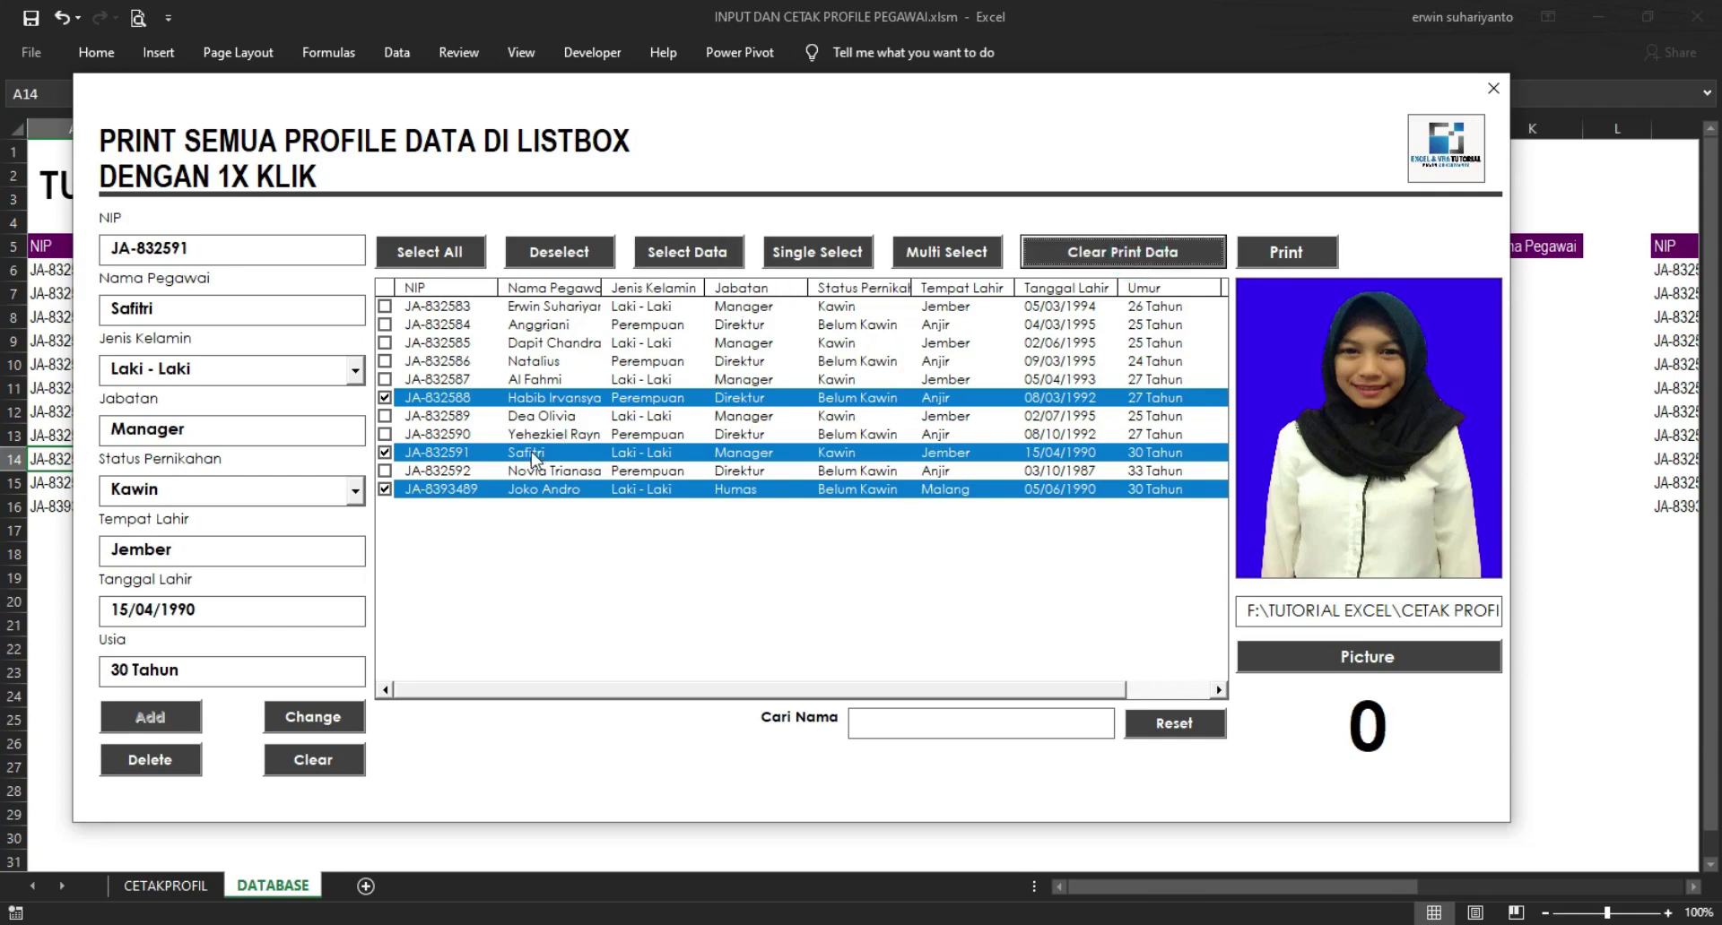
{"action": "left_click", "coordinate": [570, 255]}
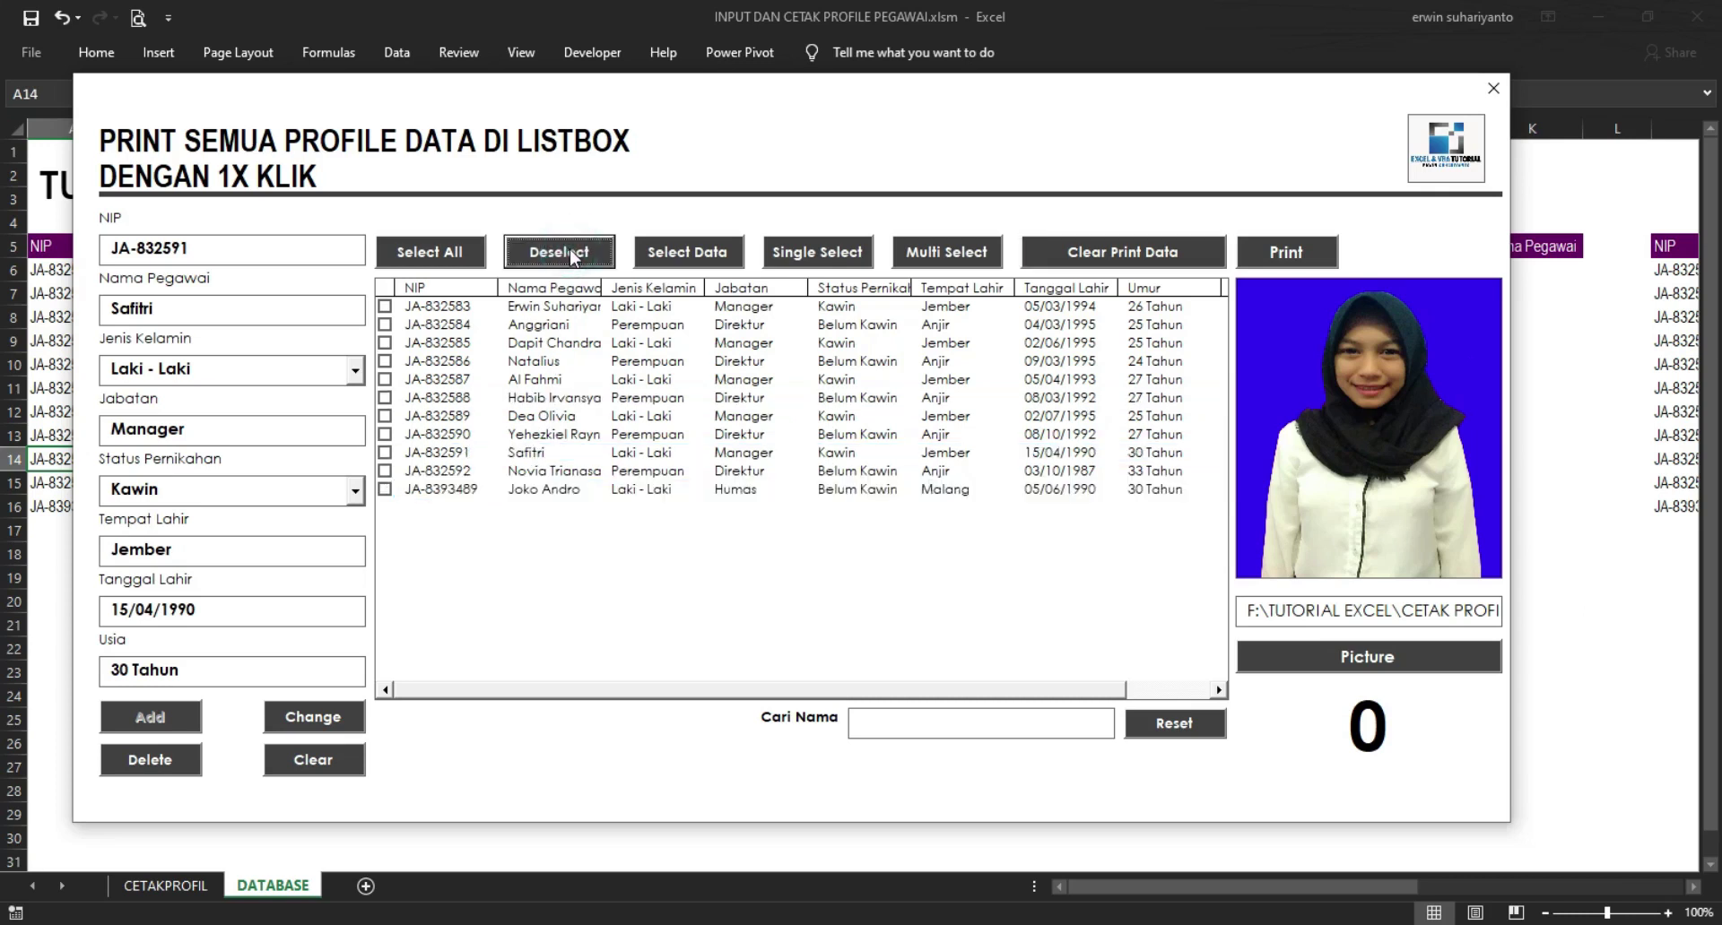
{"action": "left_click", "coordinate": [327, 758]}
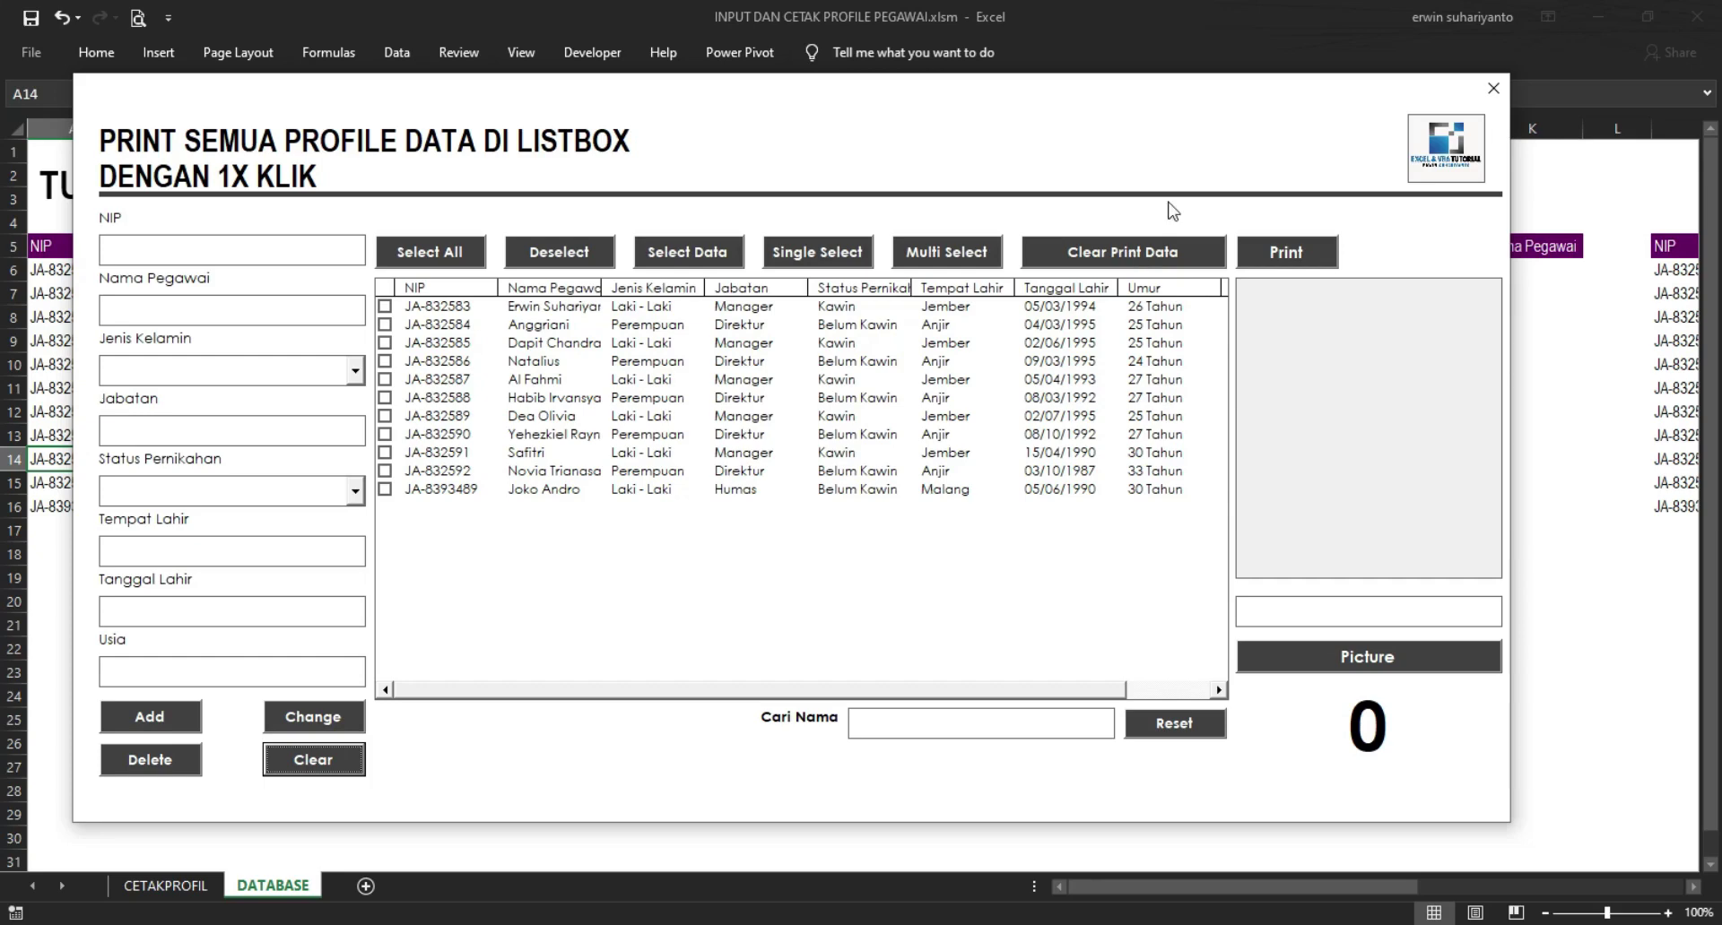
{"action": "left_click", "coordinate": [1493, 88]}
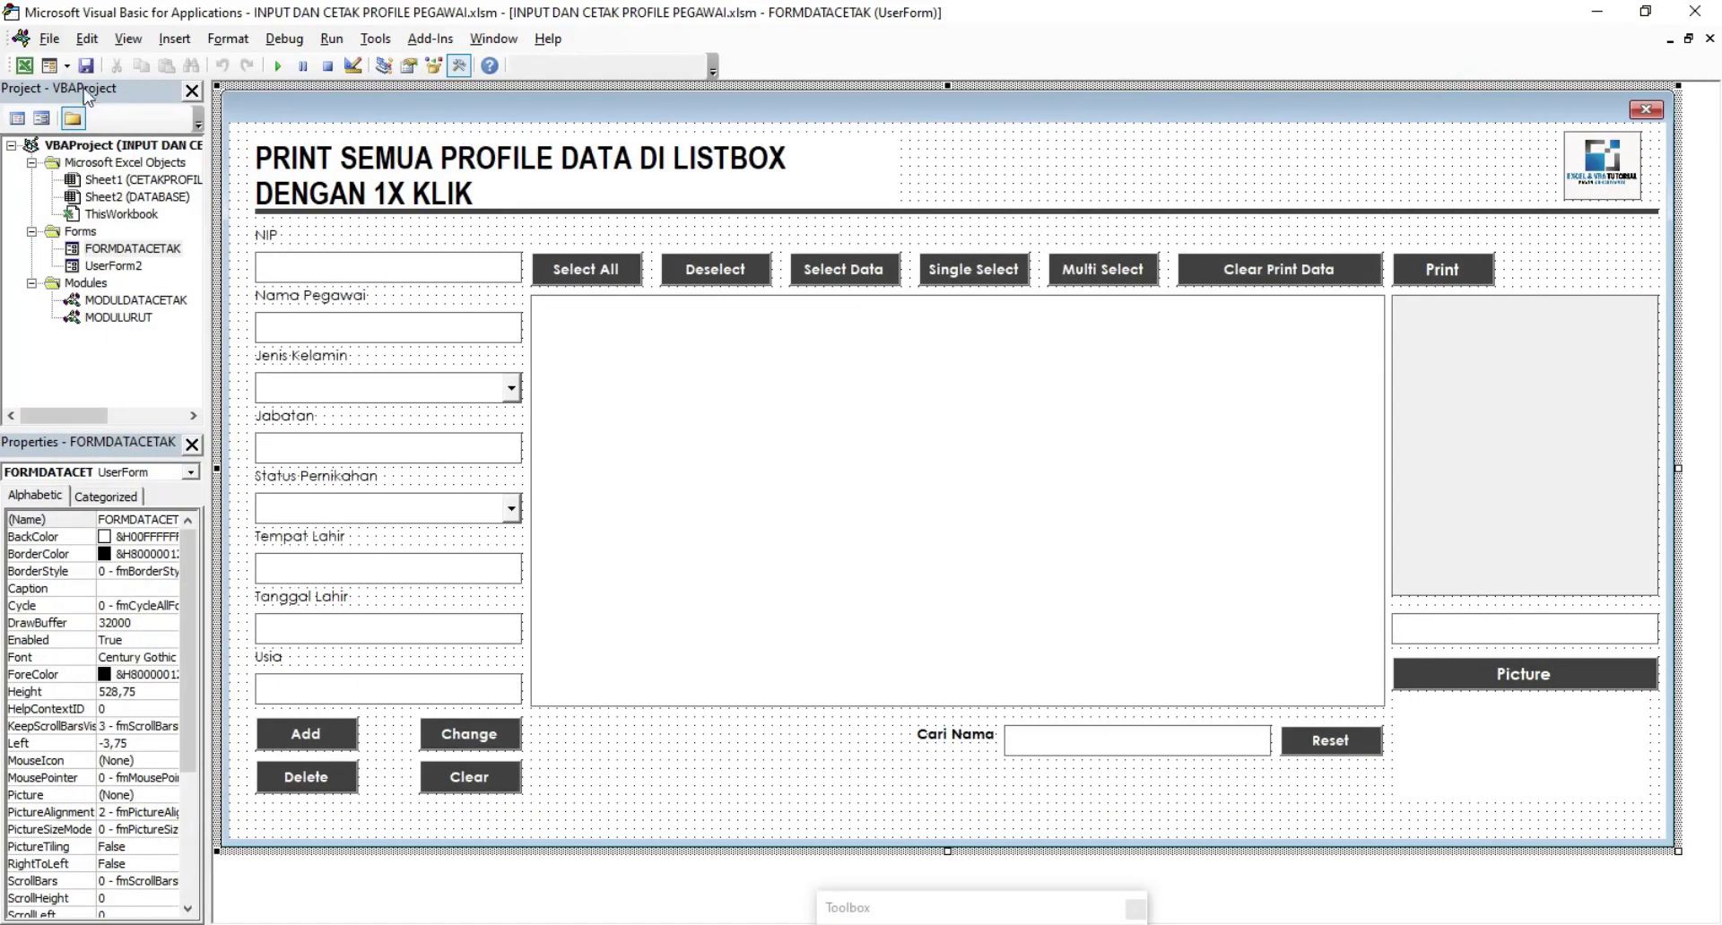
- Draw a rectangle to the right of the title on the DATABASE sheet
{"action": "left_click", "coordinate": [20, 71]}
{"action": "left_click", "coordinate": [1086, 560]}
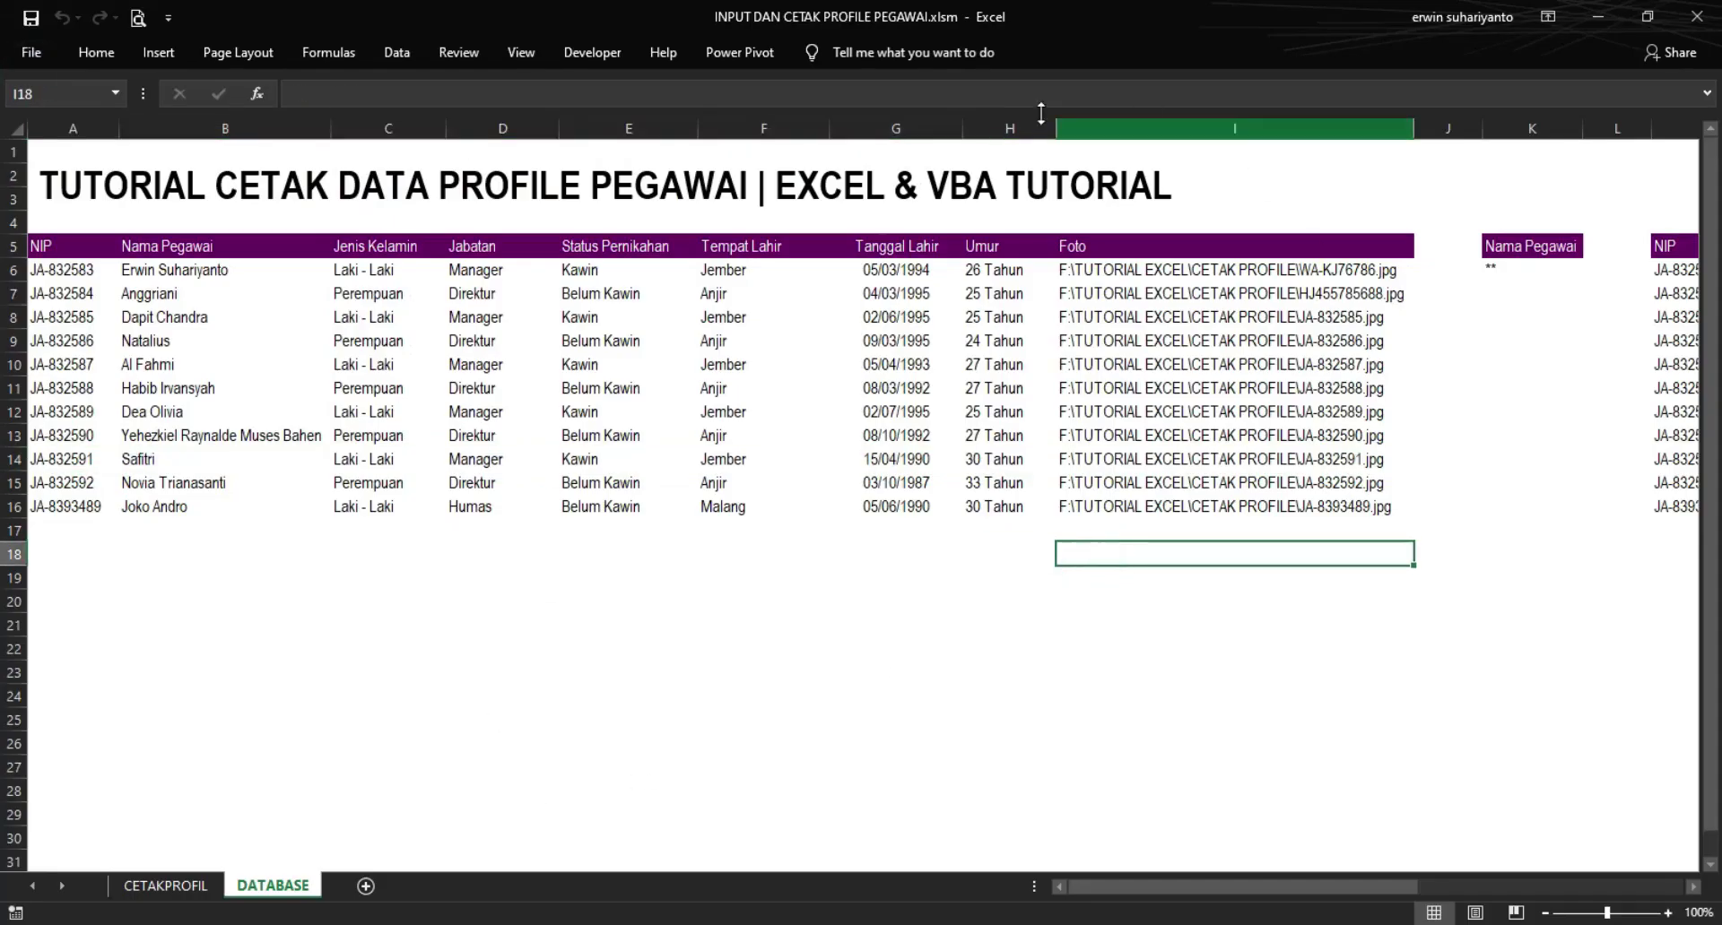
{"action": "left_click", "coordinate": [588, 57]}
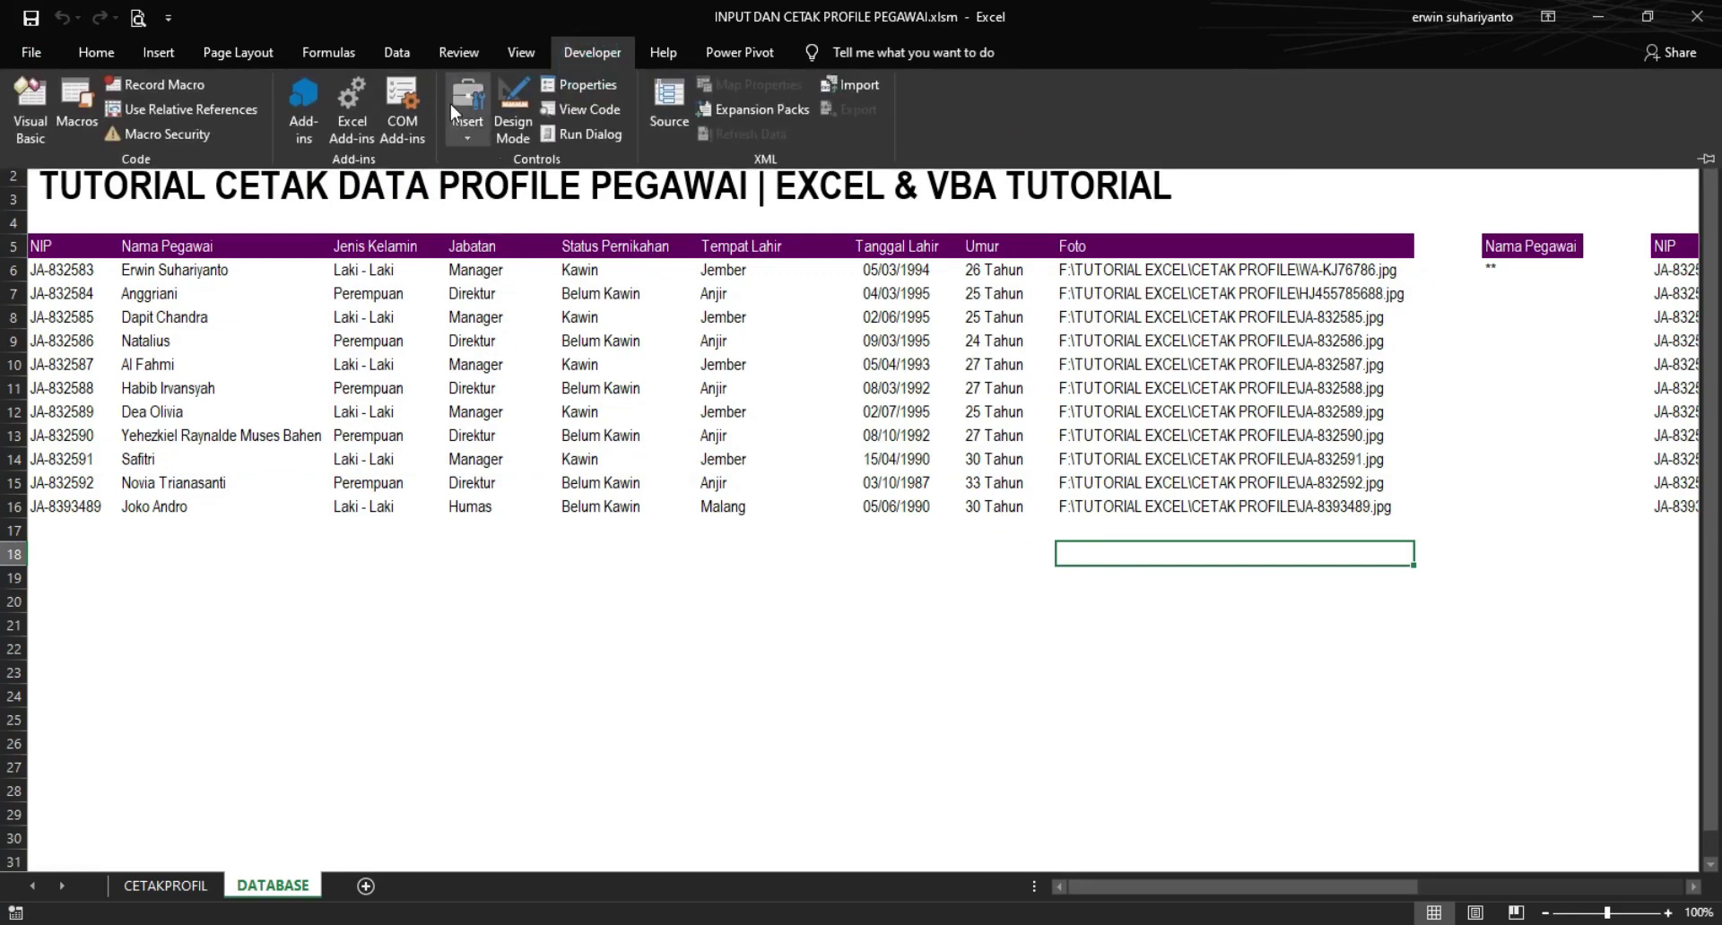
{"action": "left_click", "coordinate": [467, 125]}
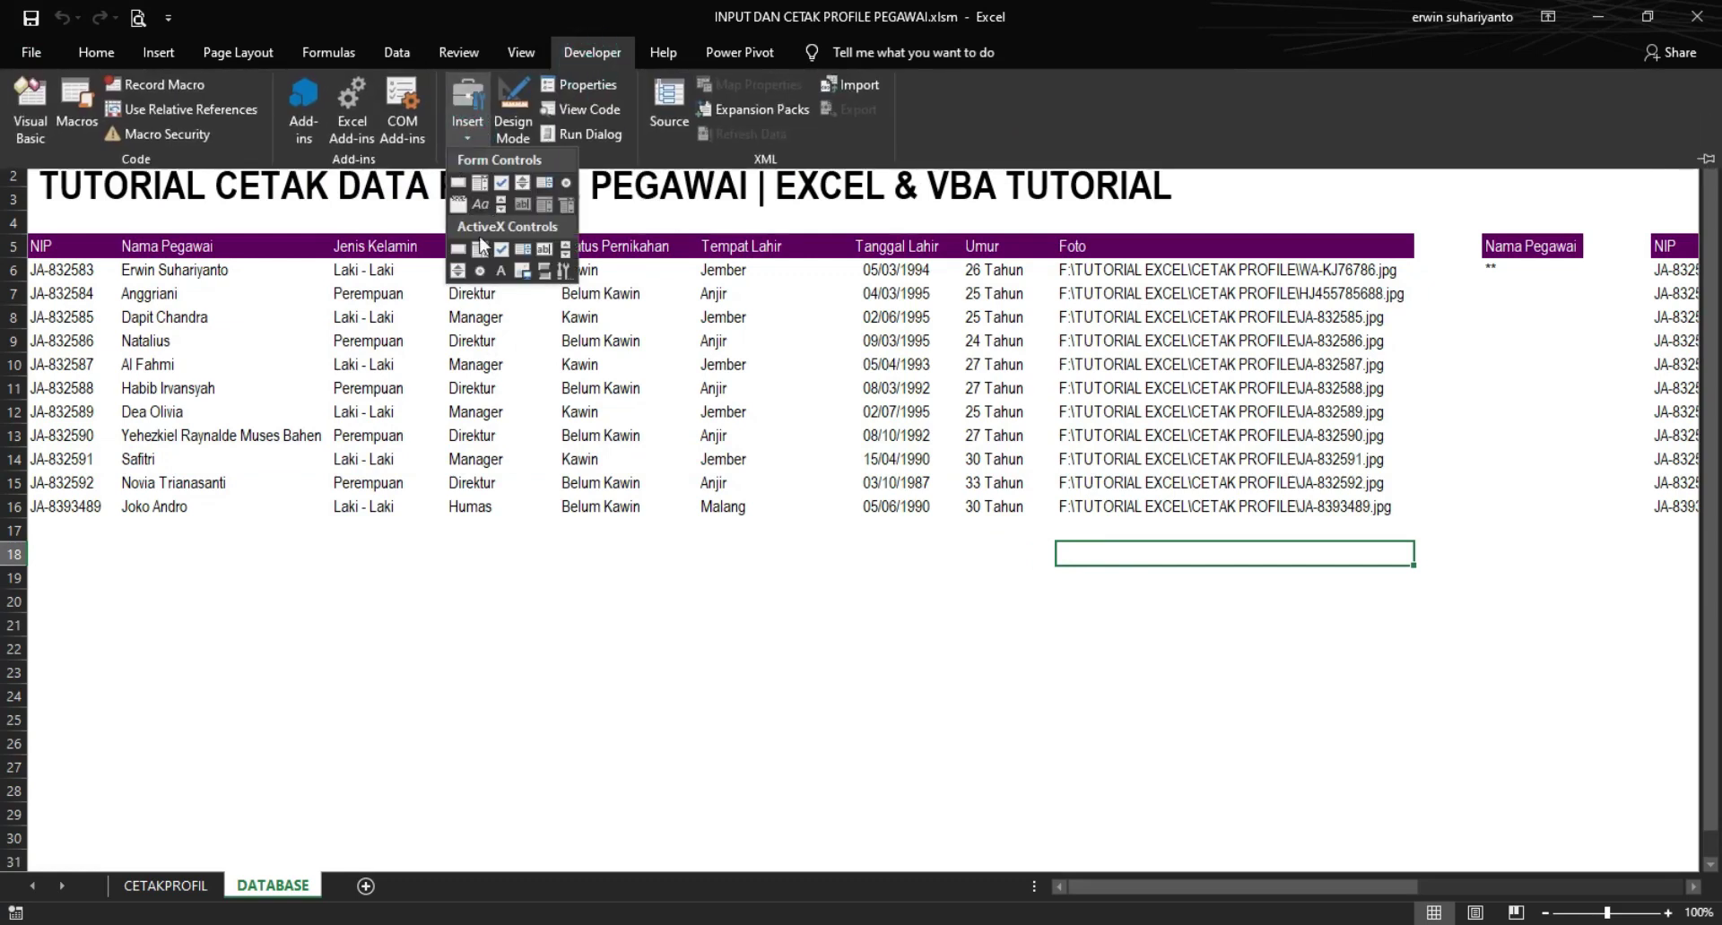
{"action": "left_click", "coordinate": [538, 549]}
{"action": "left_click", "coordinate": [168, 51]}
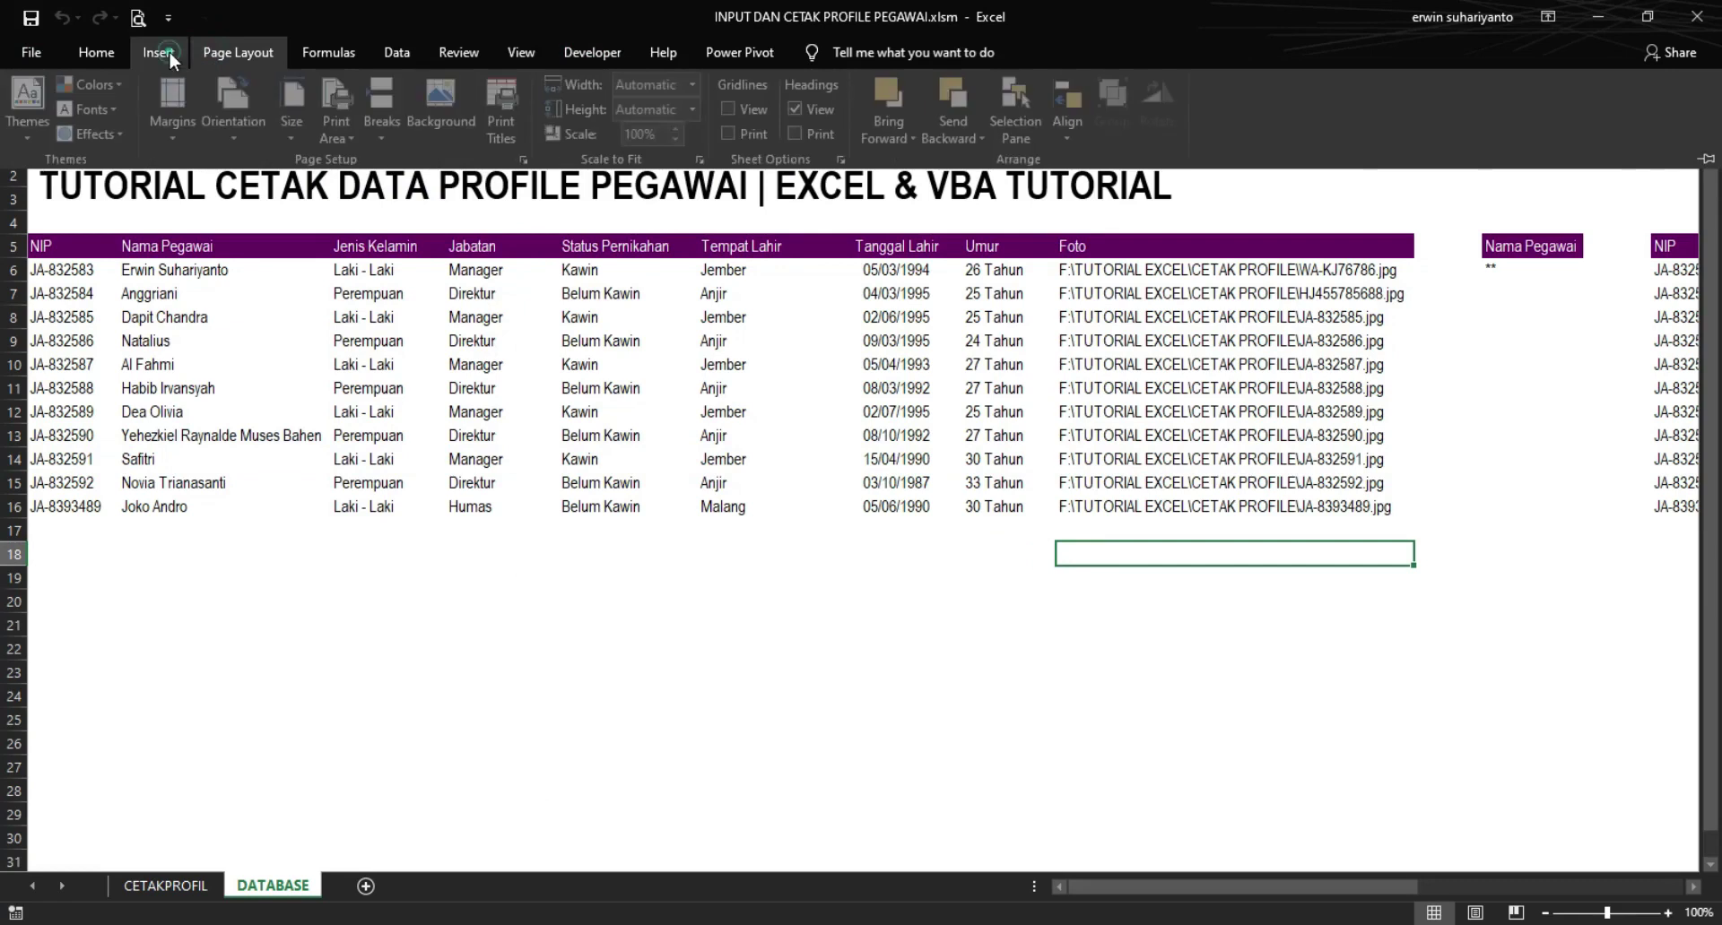
{"action": "left_click", "coordinate": [315, 108]}
{"action": "left_click", "coordinate": [352, 159]}
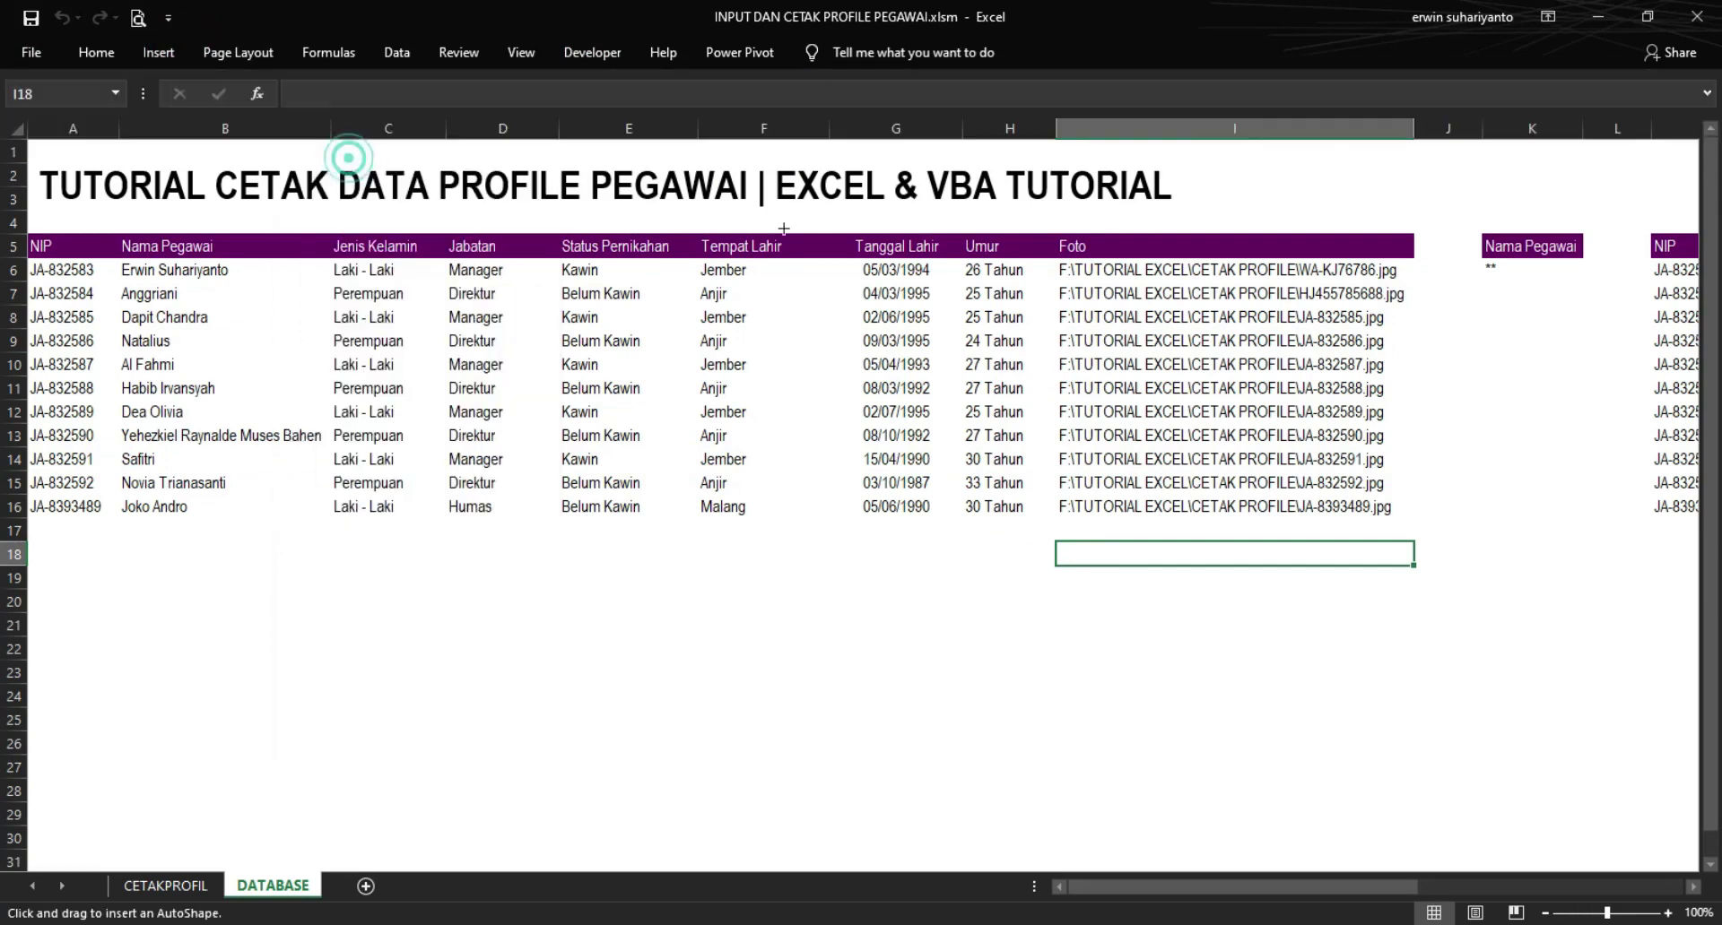
{"action": "left_click_drag", "start_coordinate": [1195, 158], "coordinate": [1407, 219]}
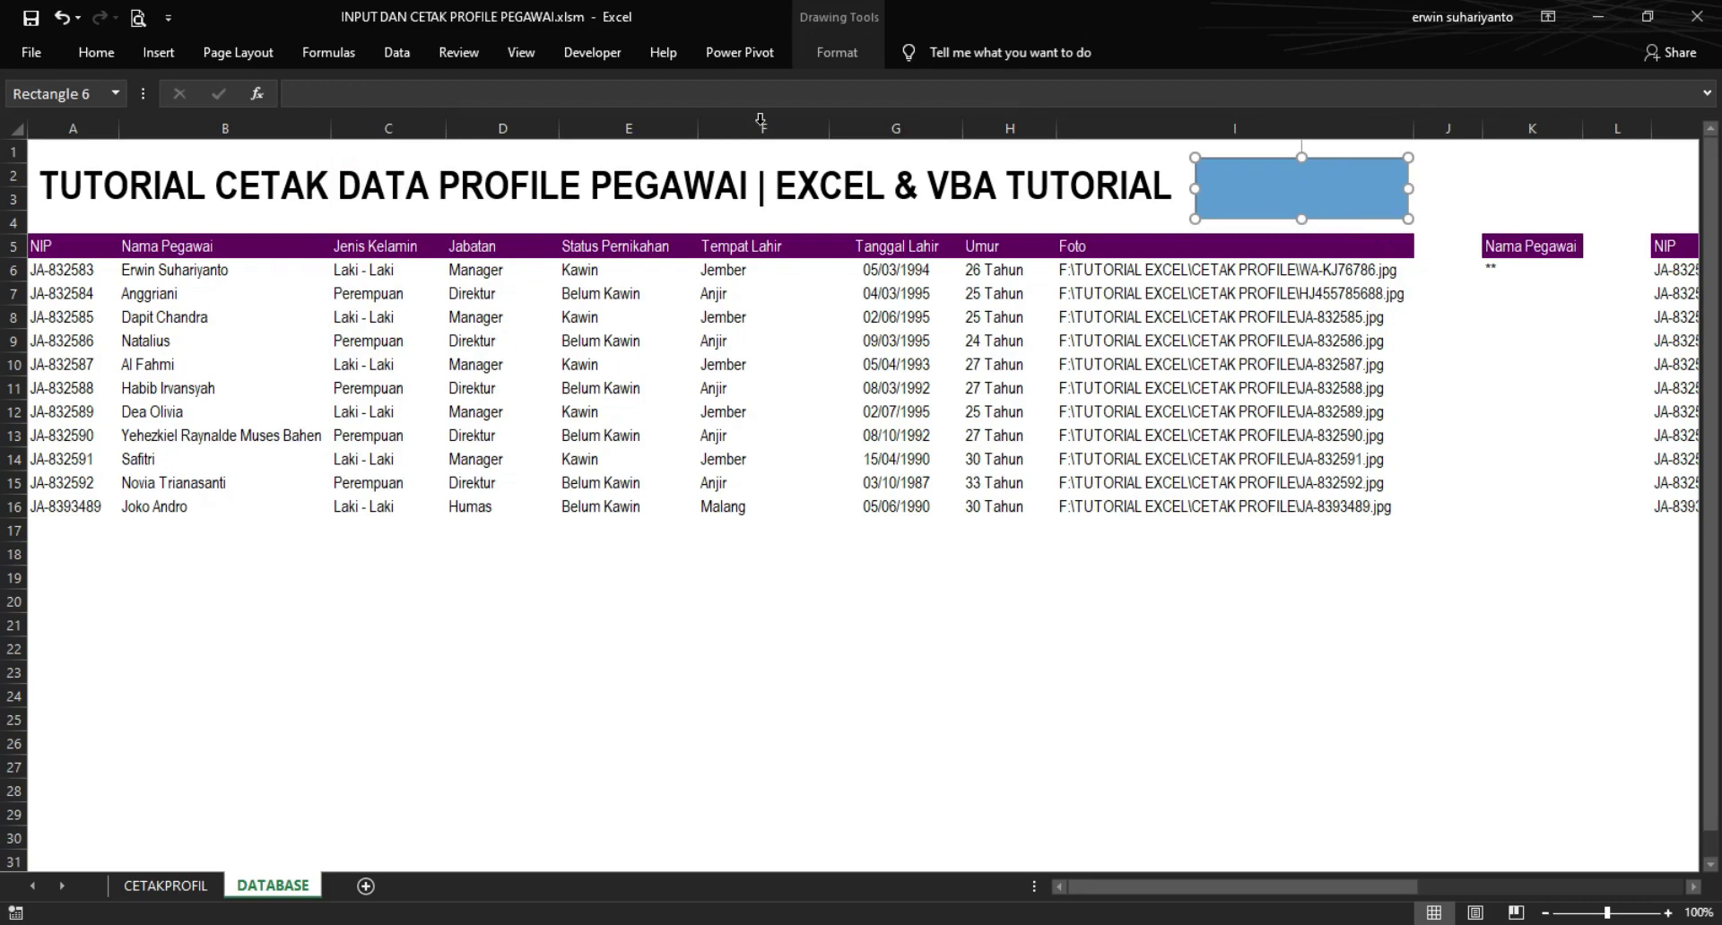
- Fill the rectangle with black
{"action": "left_click", "coordinate": [836, 52]}
{"action": "left_click", "coordinate": [768, 84]}
{"action": "left_click", "coordinate": [752, 159]}
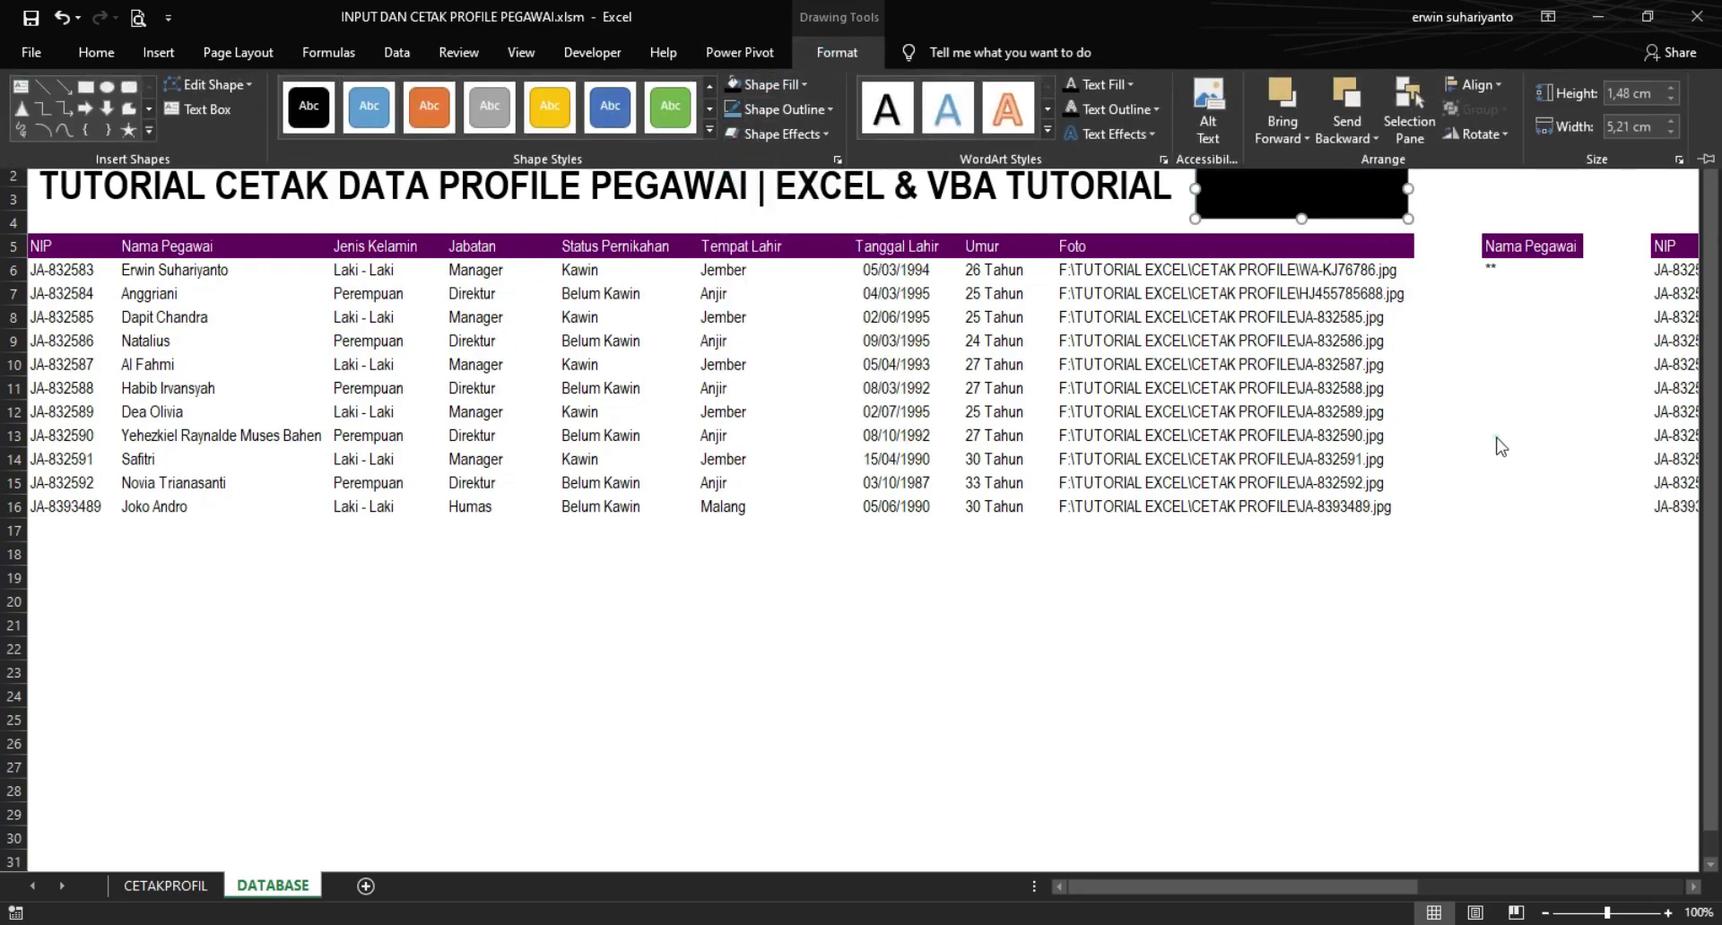
{"action": "left_click", "coordinate": [1491, 396]}
- Change the black rectangle's outline colour
{"action": "left_click", "coordinate": [1265, 180]}
{"action": "left_click", "coordinate": [832, 64]}
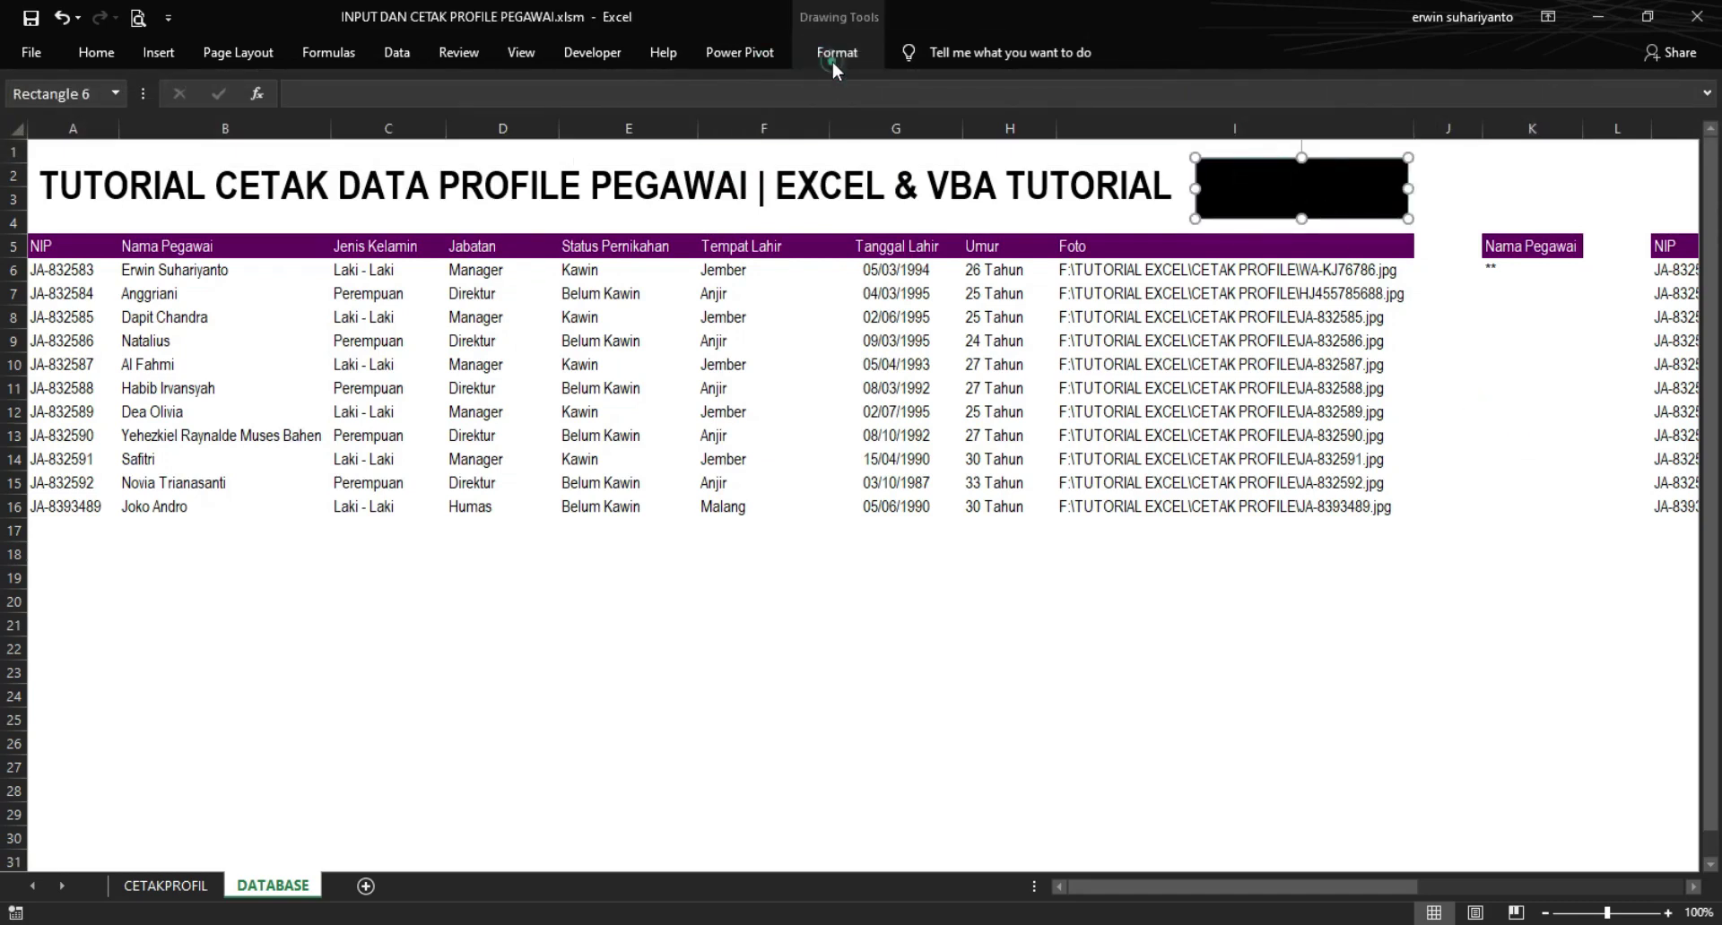
{"action": "left_click", "coordinate": [778, 109]}
{"action": "left_click", "coordinate": [784, 152]}
{"action": "left_click", "coordinate": [779, 109]}
{"action": "left_click", "coordinate": [1435, 385]}
{"action": "left_click", "coordinate": [1485, 376]}
{"action": "left_click", "coordinate": [1486, 375]}
{"action": "left_click", "coordinate": [628, 55]}
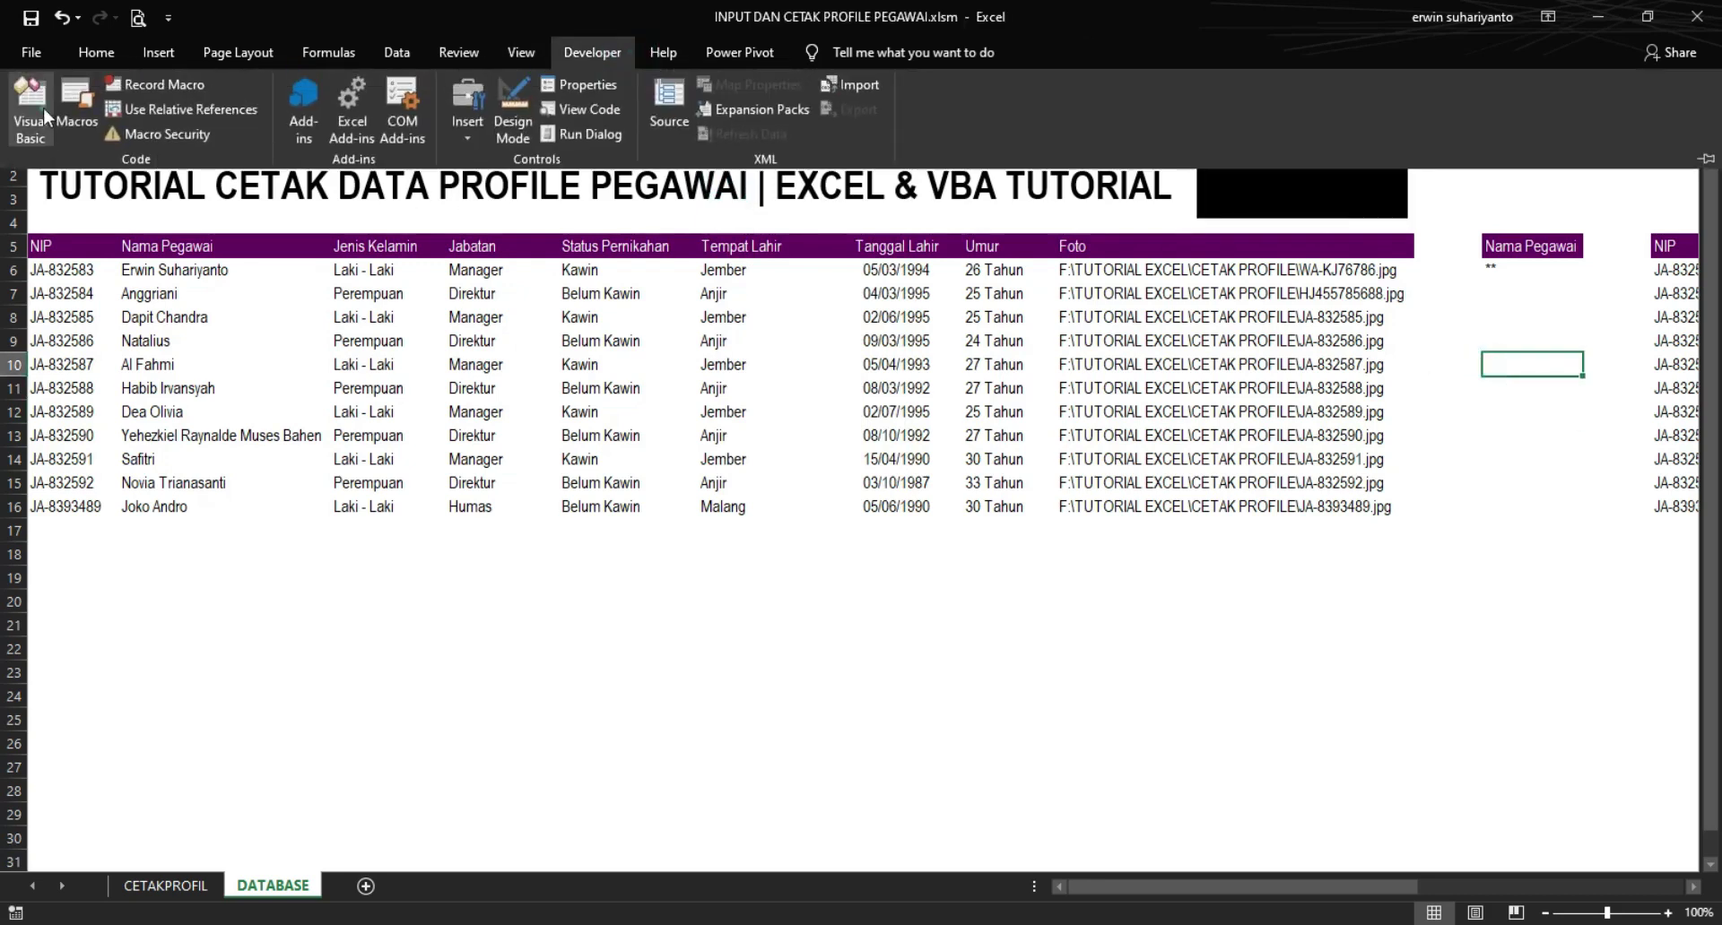
- In MODULURUT, add Sub BukaForm() containing FORMCATACETAK.Show below UrutData, then go back to Excel
{"action": "left_click", "coordinate": [43, 106]}
{"action": "double_click", "coordinate": [135, 300]}
{"action": "double_click", "coordinate": [119, 317]}
{"action": "left_click", "coordinate": [306, 284]}
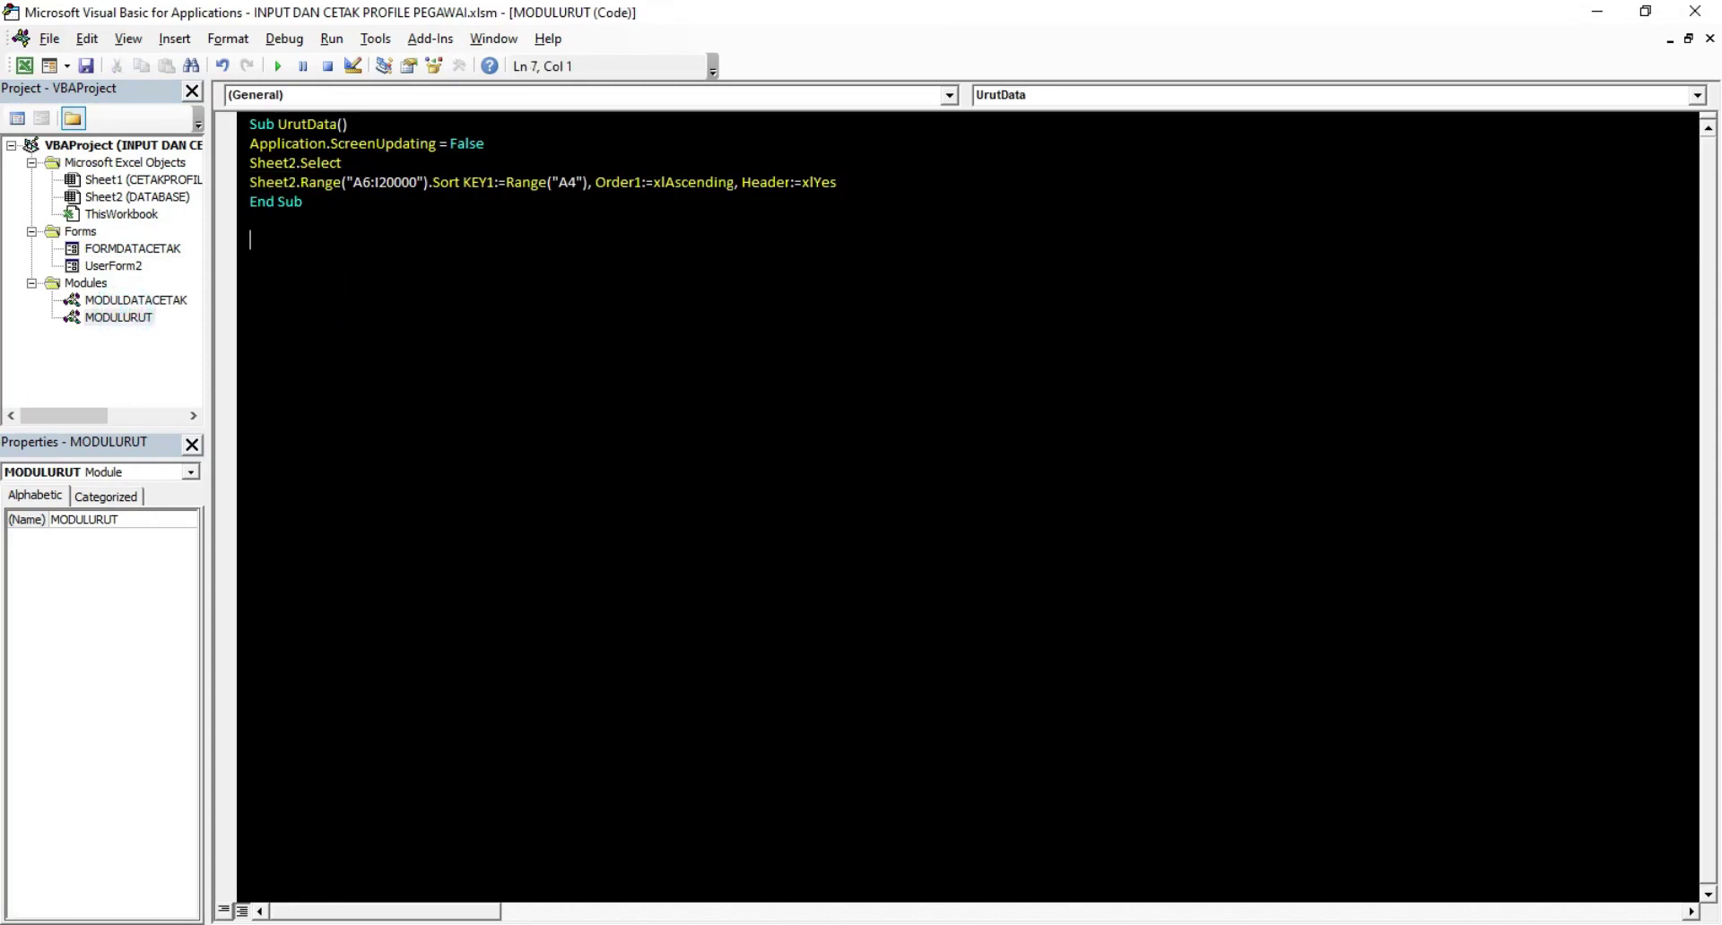
{"action": "type", "text": "SU"}
{"action": "type", "text": "BukaF"}
{"action": "type", "text": "orm"}
{"action": "key", "text": "Return"}
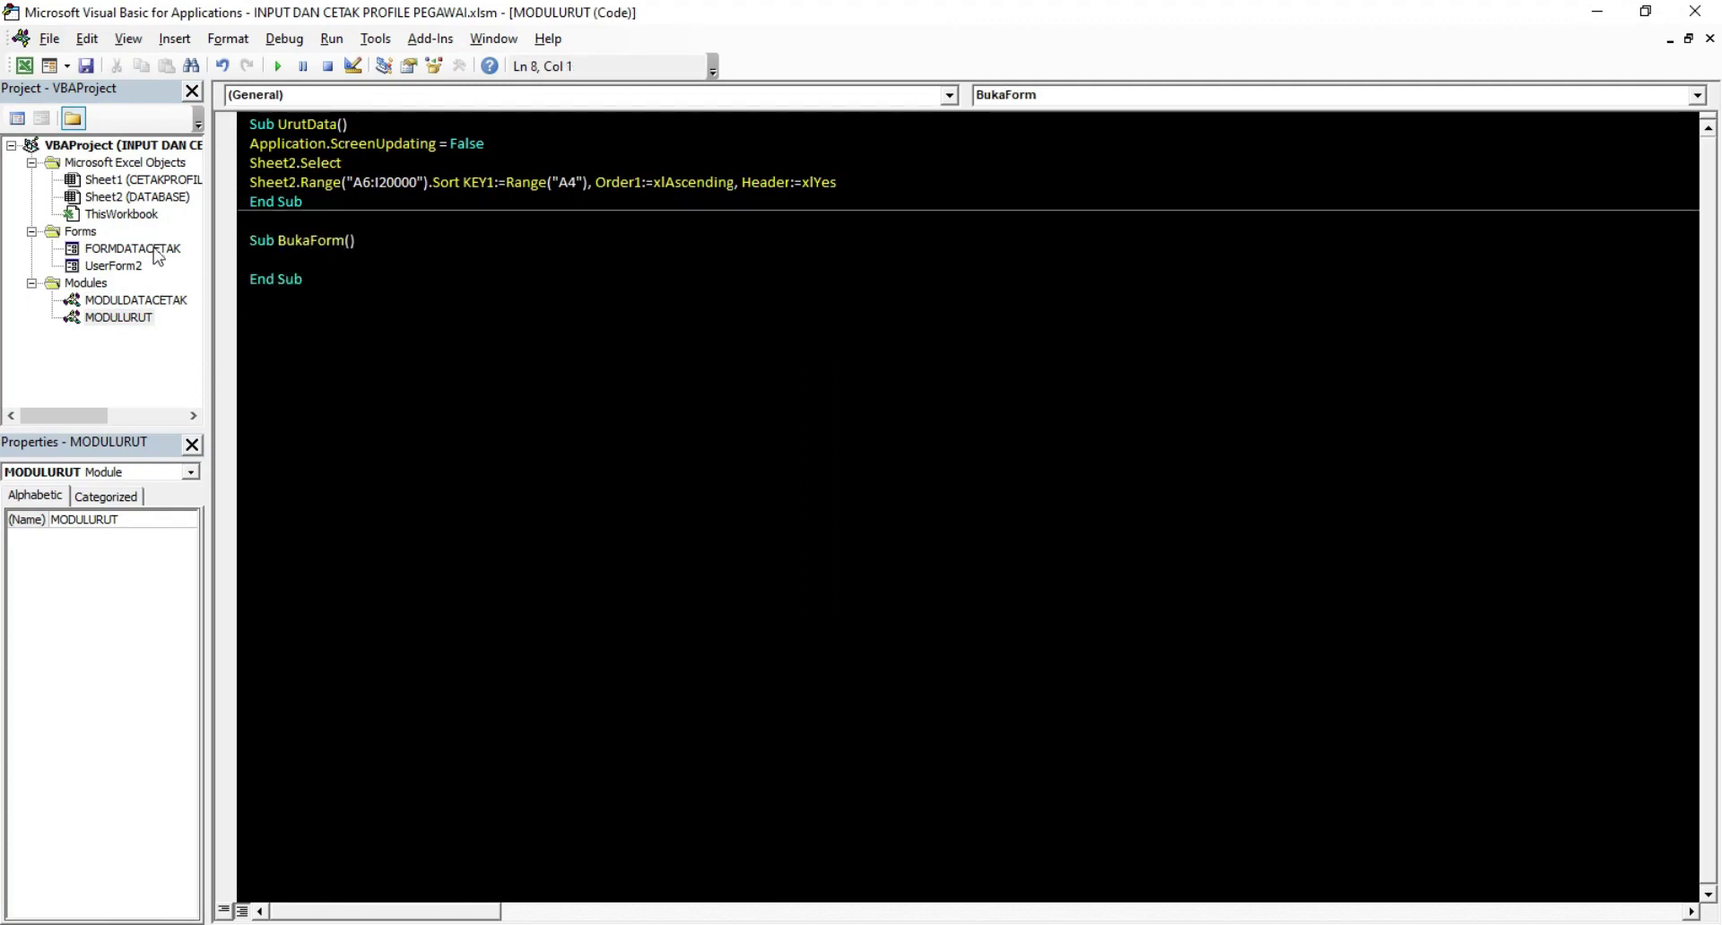
{"action": "type", "text": "RM"}
{"action": "type", "text": "CATACETAK.SHOW"}
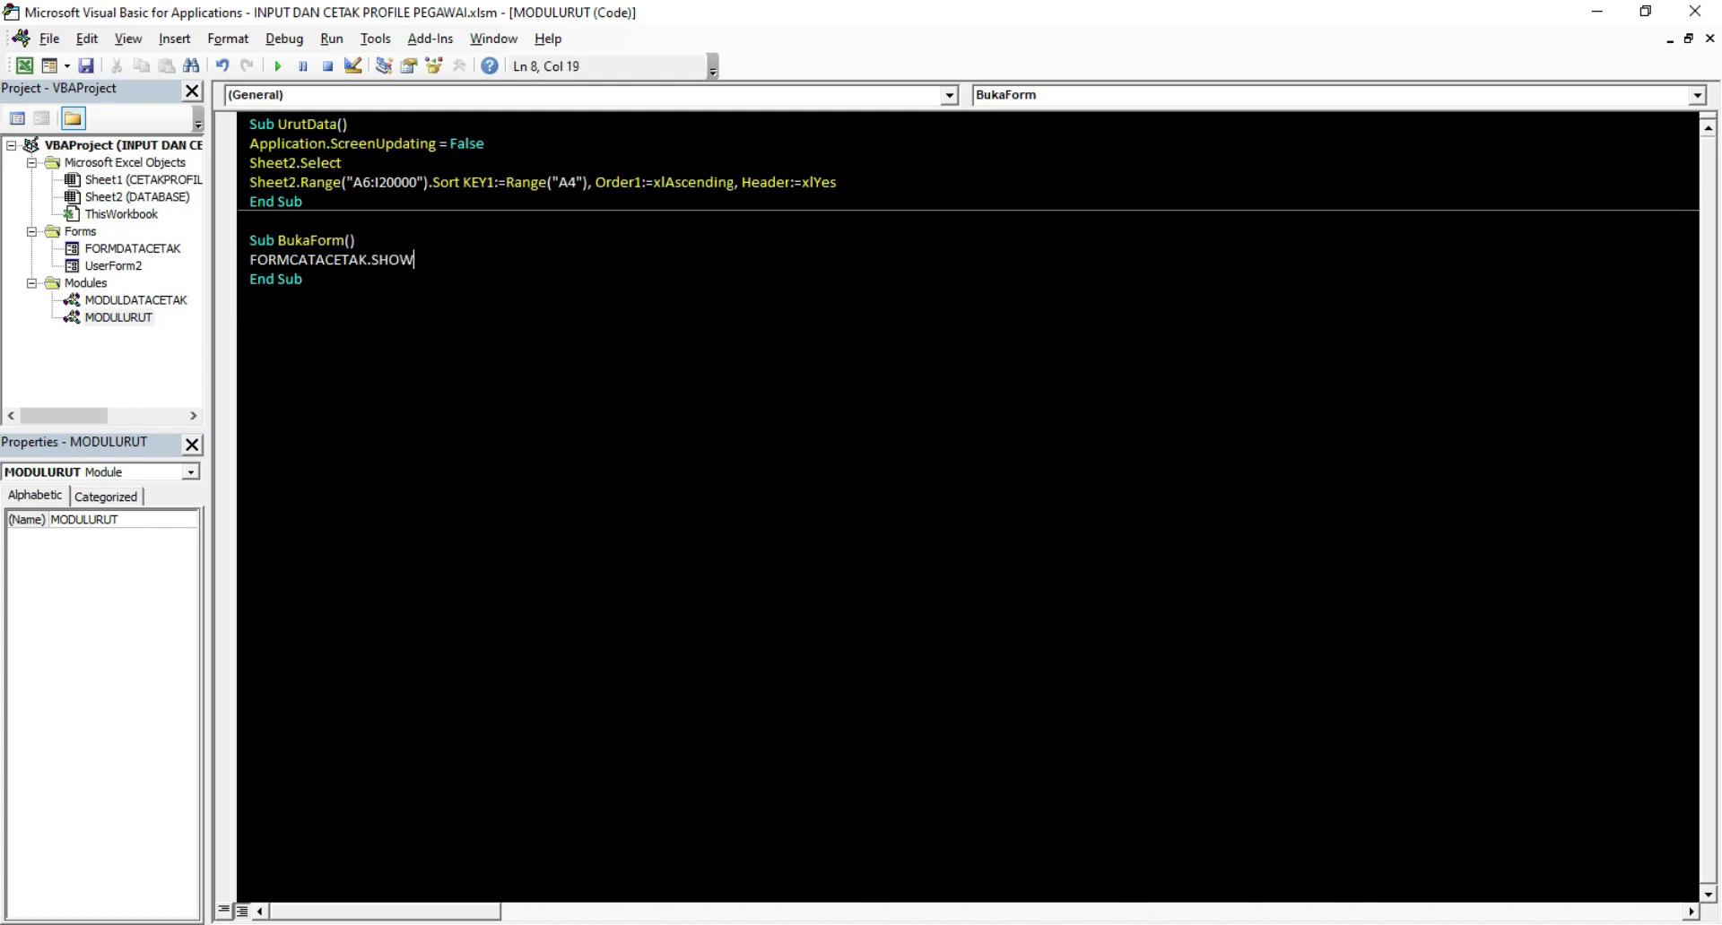
{"action": "key", "text": "Return"}
{"action": "key", "text": "BackSpace"}
{"action": "left_click", "coordinate": [25, 66]}
- Assign the BukaForm macro to the black rectangle
{"action": "right_click", "coordinate": [1294, 200]}
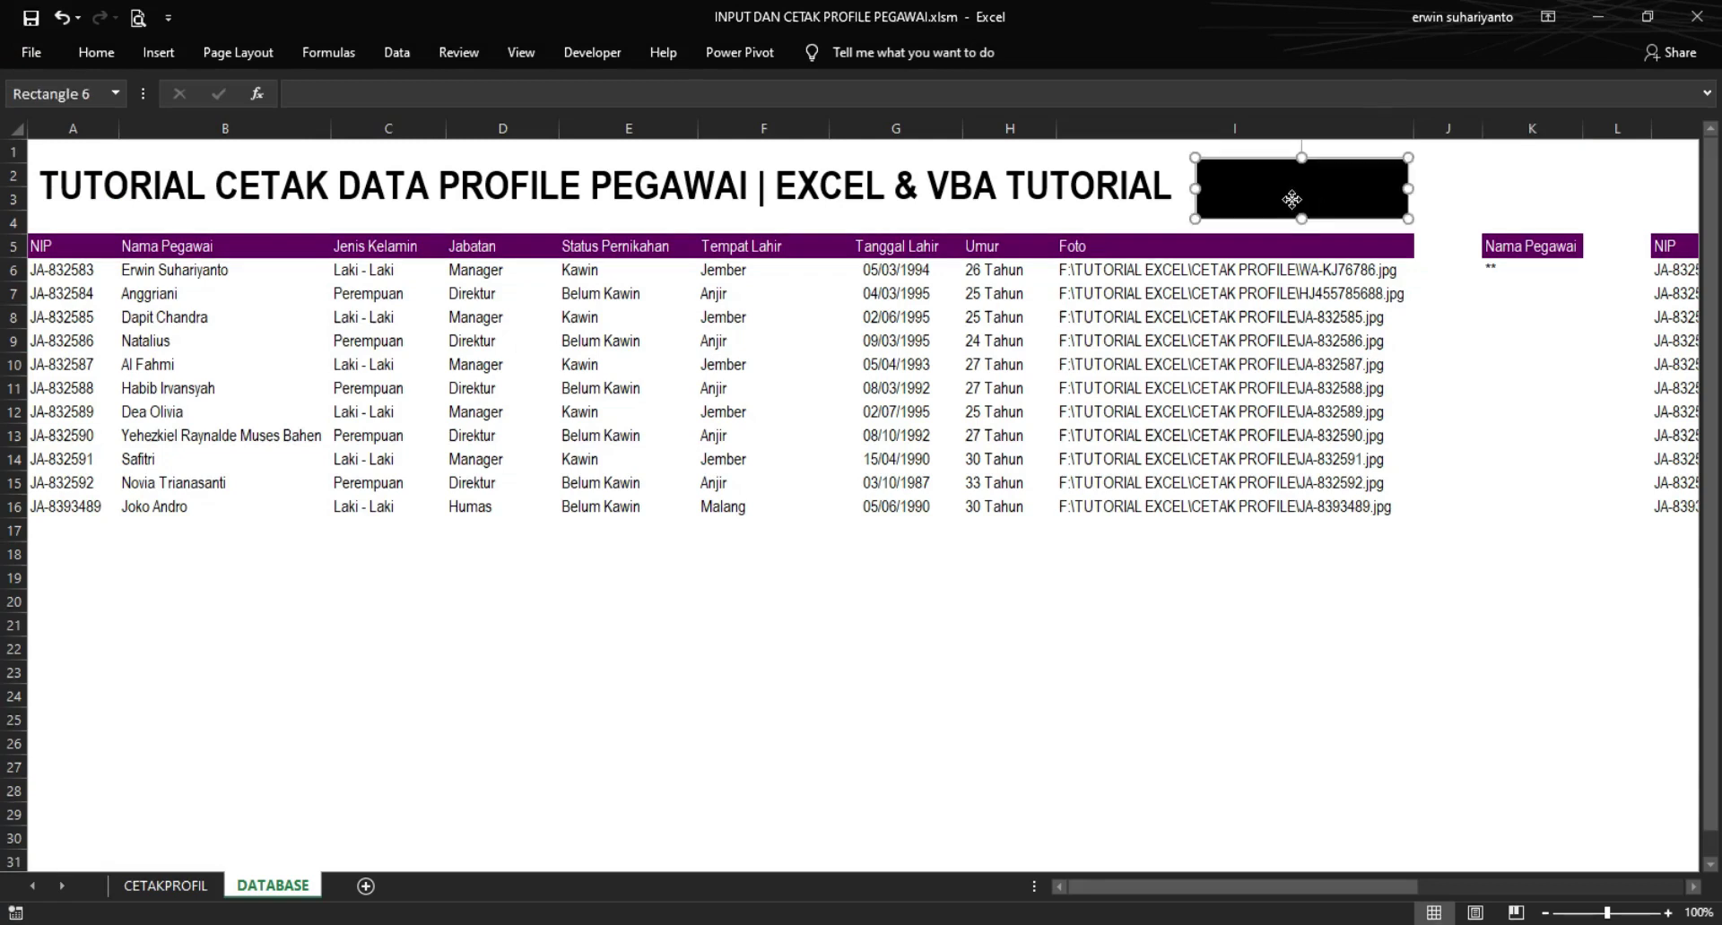
{"action": "left_click", "coordinate": [1367, 513]}
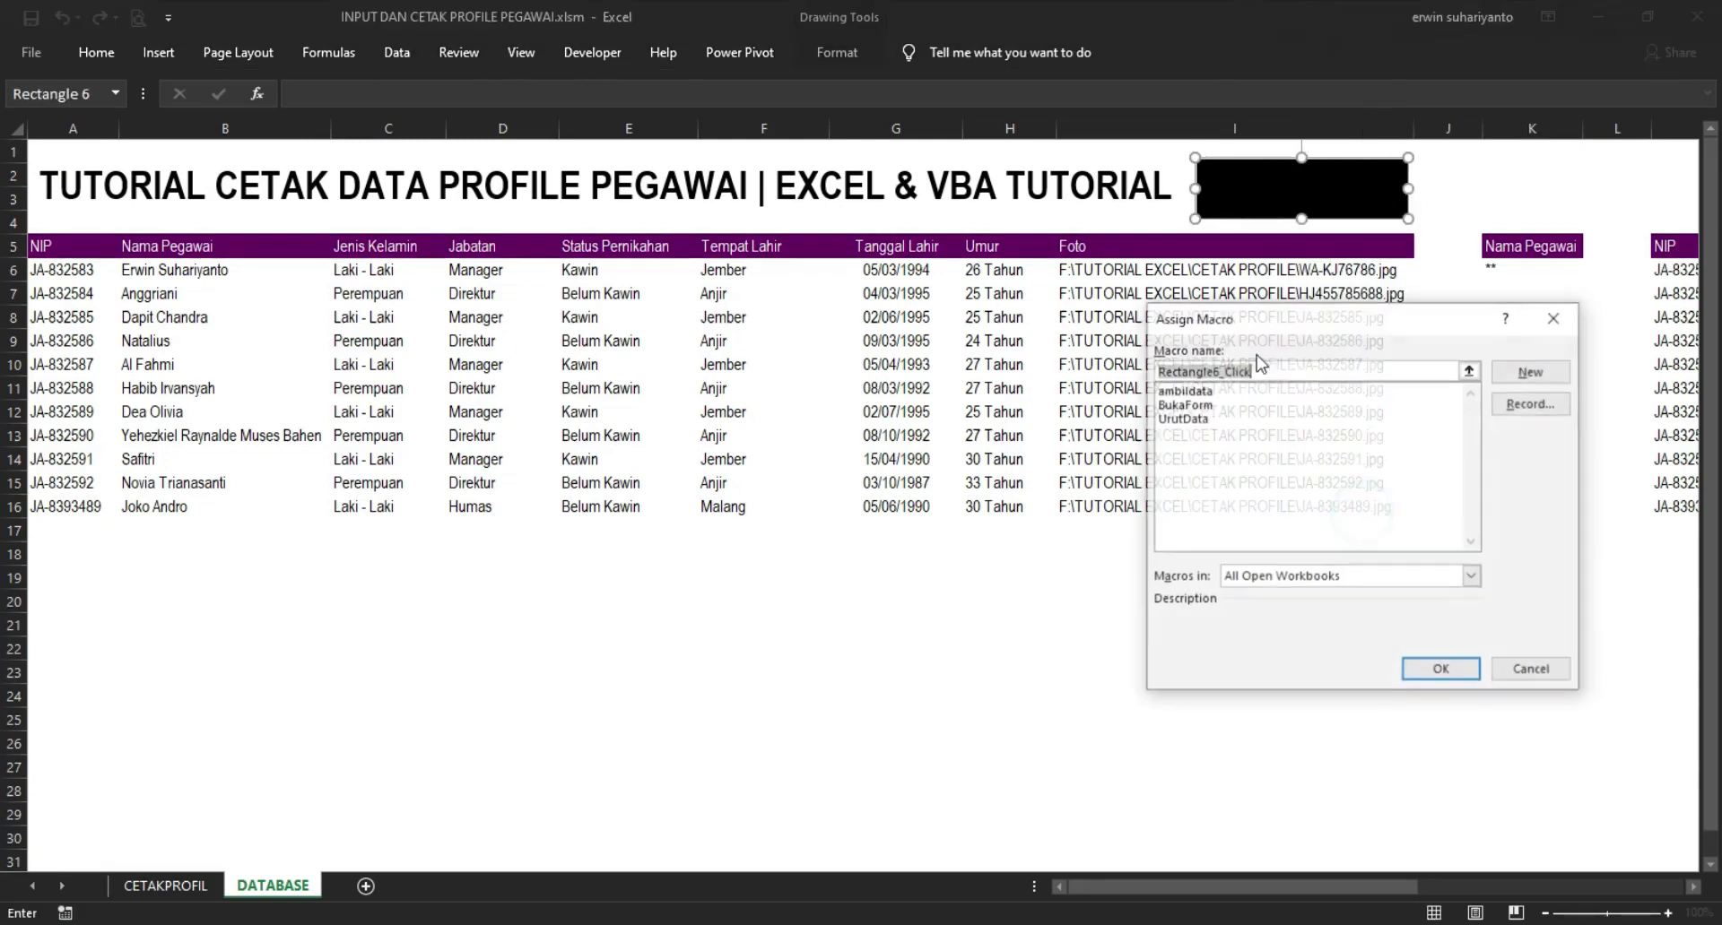
{"action": "left_click_drag", "start_coordinate": [1251, 320], "coordinate": [893, 308]}
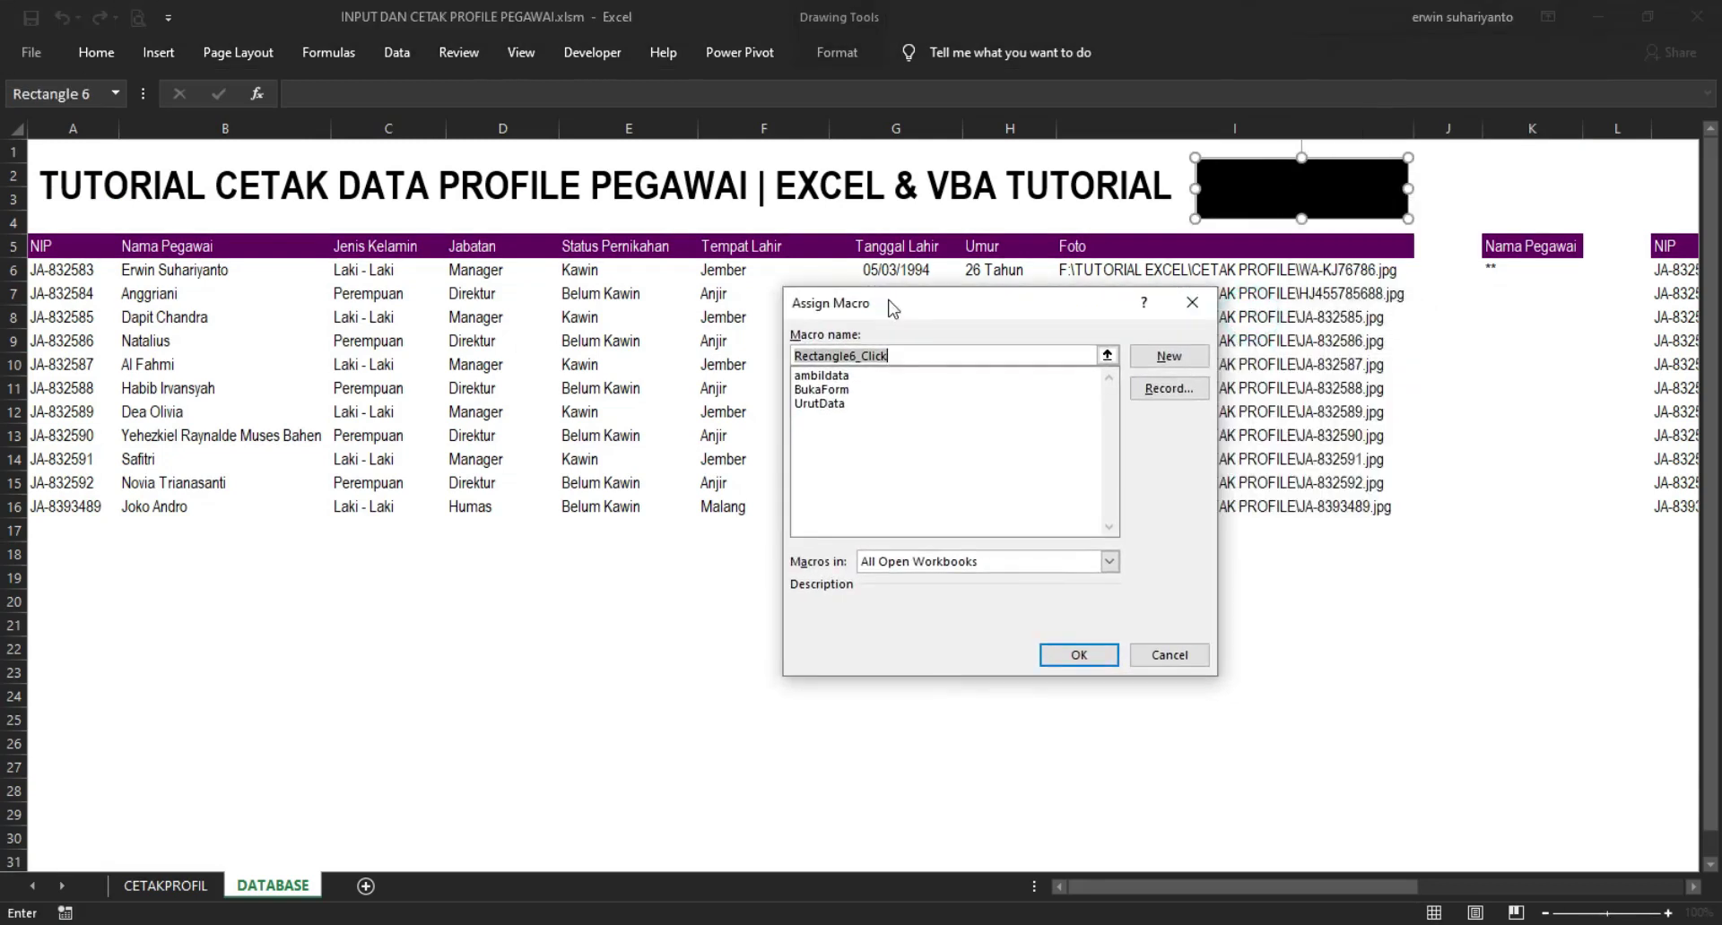
{"action": "left_click", "coordinate": [843, 390]}
{"action": "left_click", "coordinate": [1079, 656]}
{"action": "left_click", "coordinate": [1291, 566]}
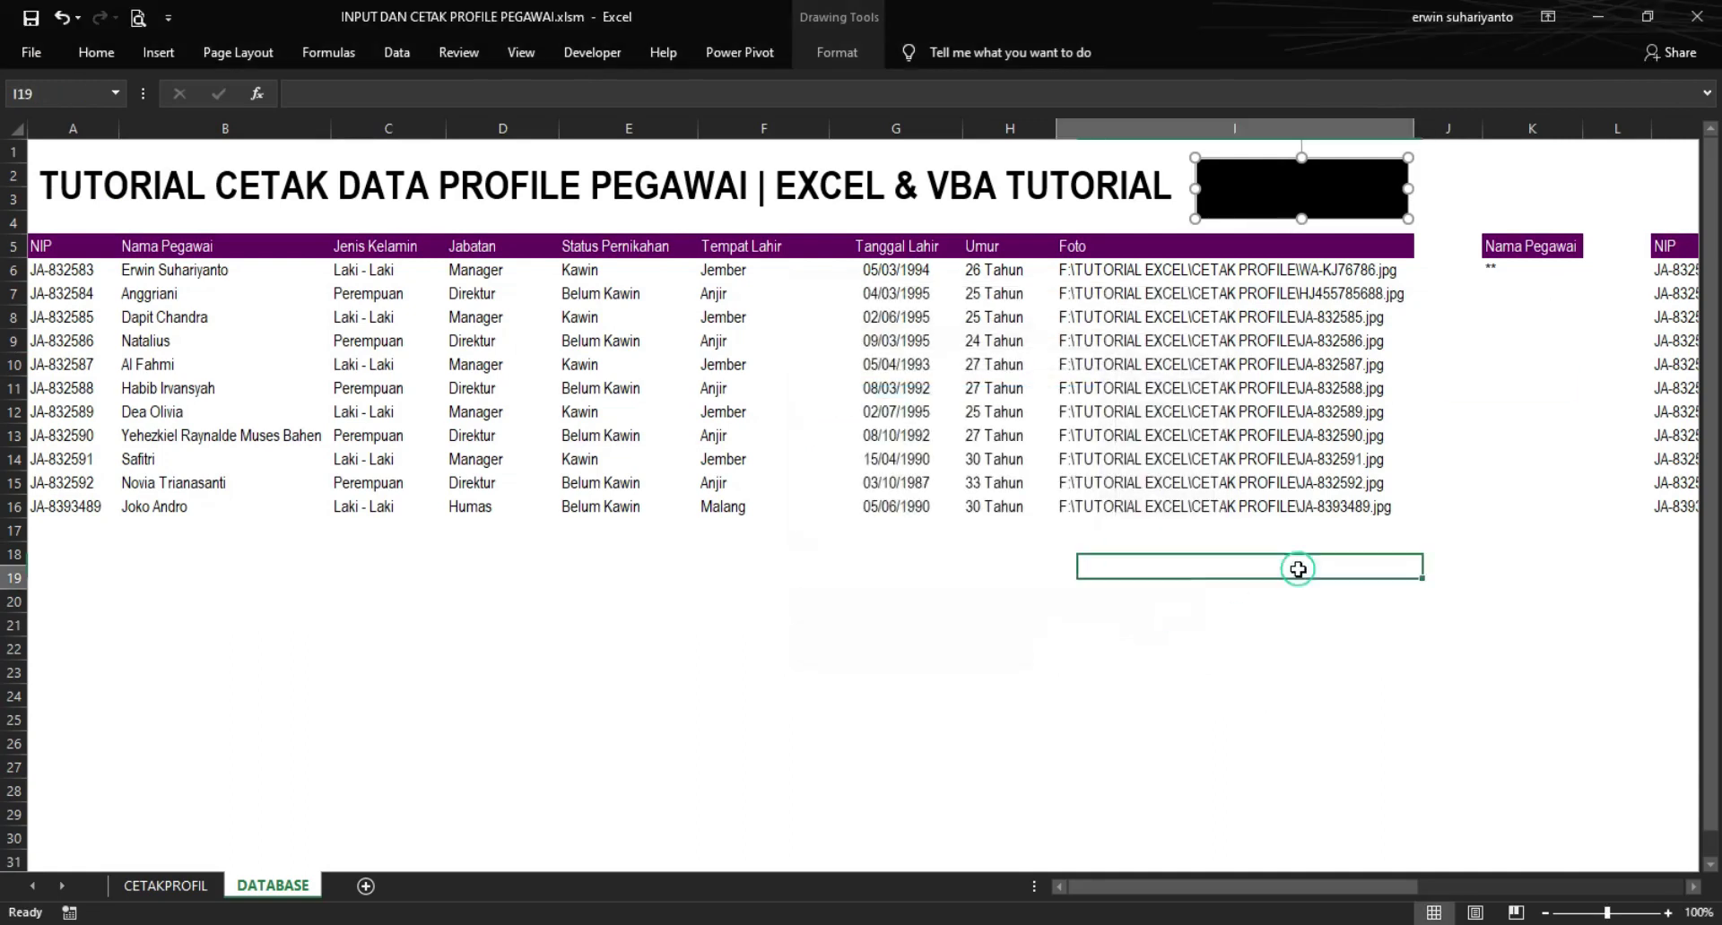
- Fix the error 424 typo so BukaForm calls FORMDATACETAK.Show, then rerun from the rectangle
{"action": "left_click", "coordinate": [1314, 186]}
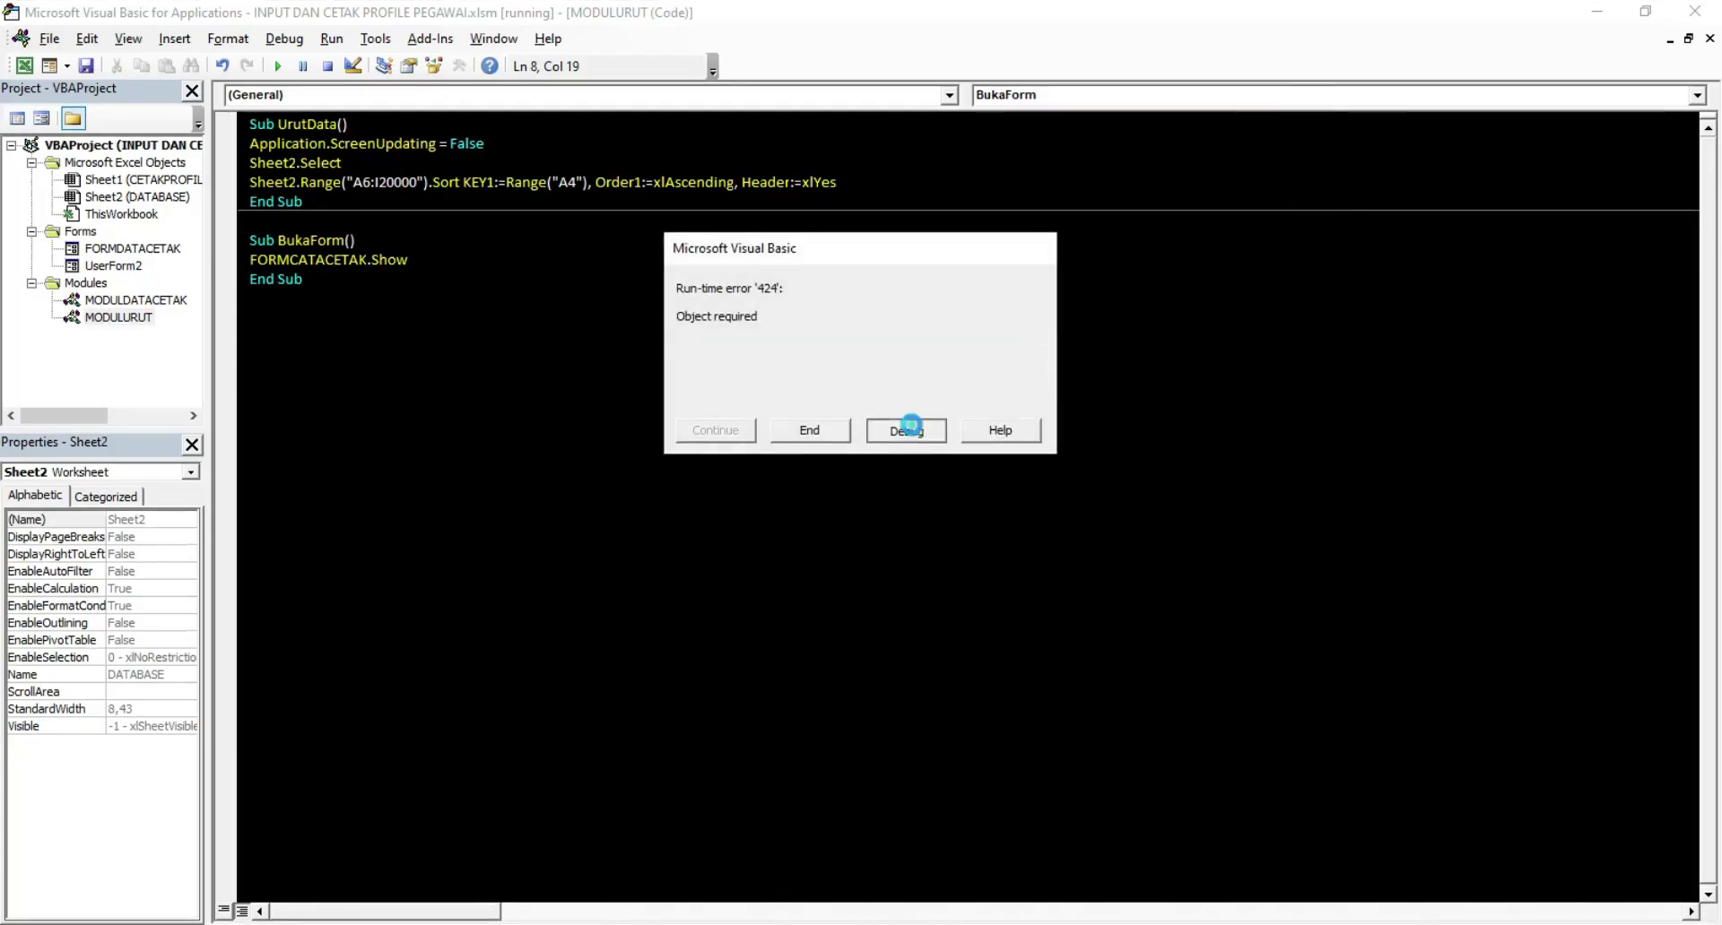
{"action": "left_click", "coordinate": [905, 430]}
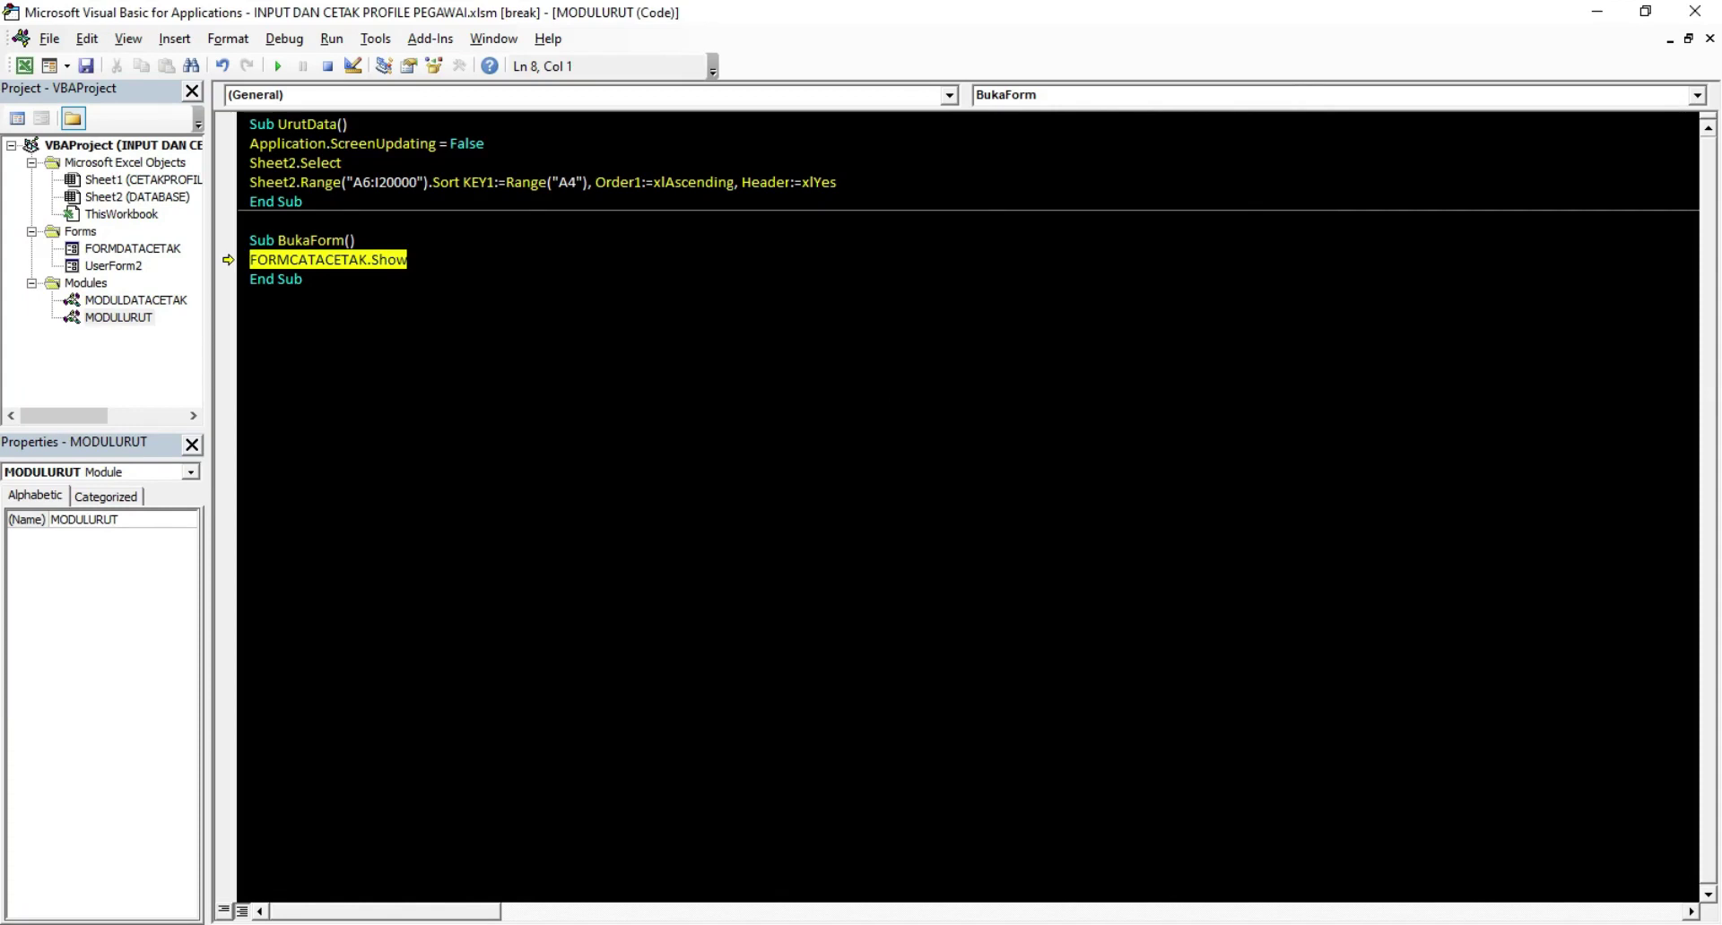
{"action": "left_click", "coordinate": [308, 259]}
{"action": "key", "text": "BackSpace"}
{"action": "type", "text": "D"}
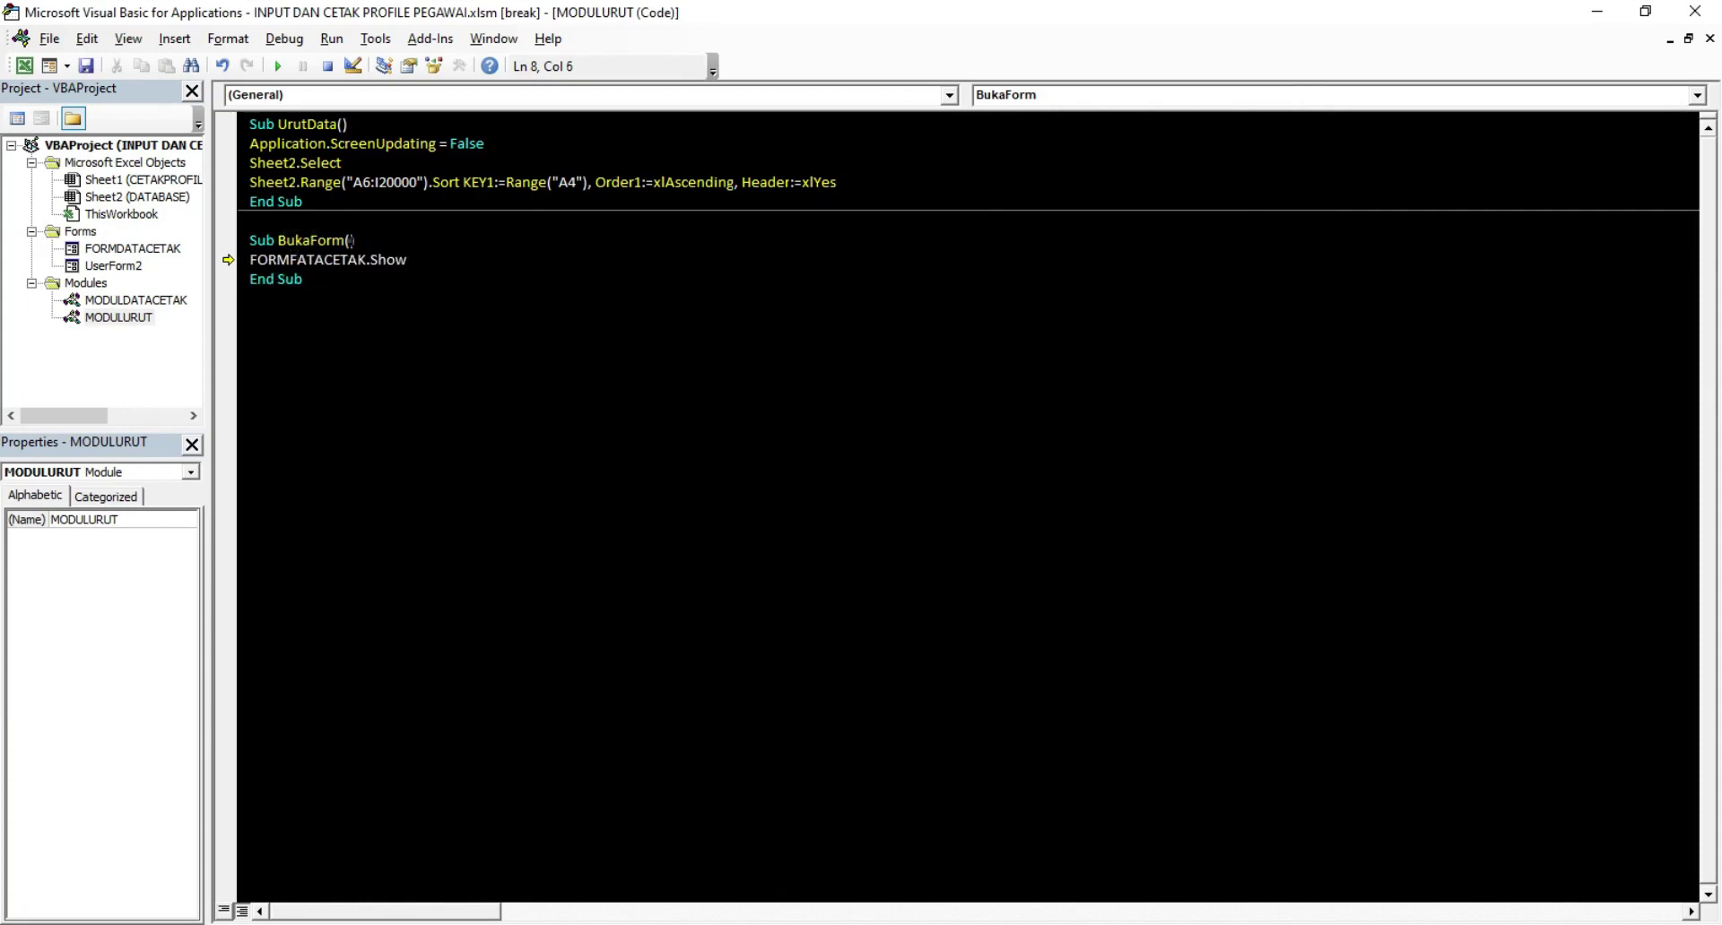
{"action": "key", "text": "BackSpace"}
{"action": "type", "text": "D"}
{"action": "key", "text": "F5"}
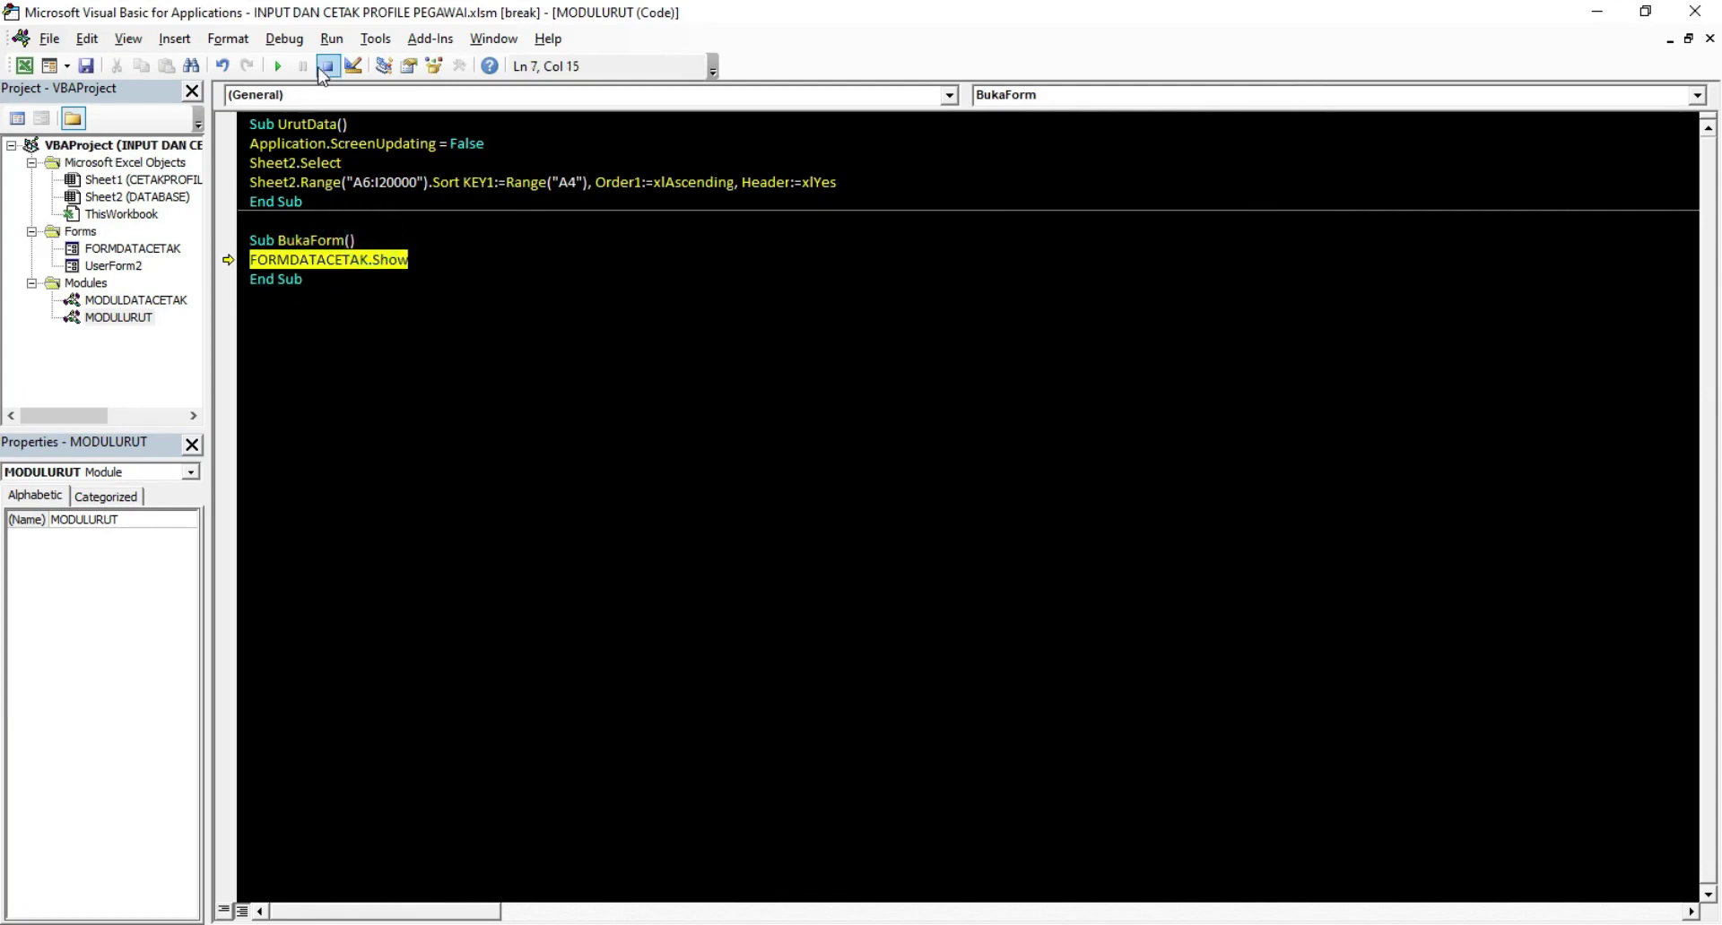
{"action": "left_click", "coordinate": [24, 67]}
{"action": "left_click", "coordinate": [1307, 182]}
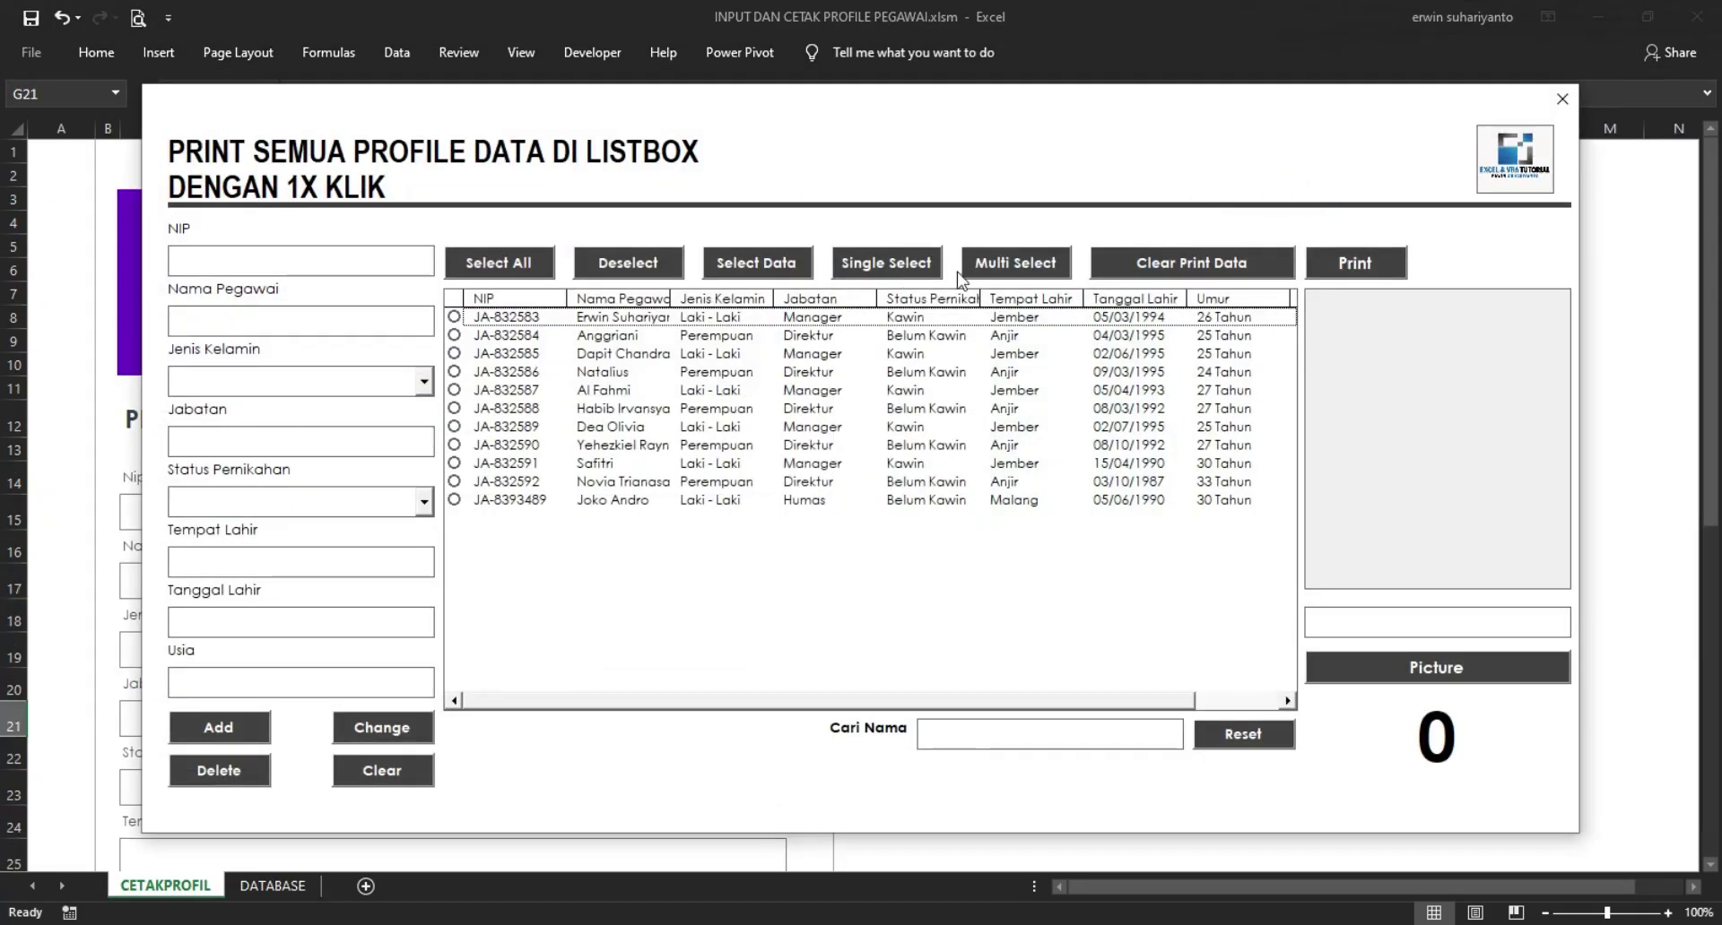
- Label the black rectangle OPEN FORM and check that it opens the profile form
{"action": "left_click", "coordinate": [1561, 99]}
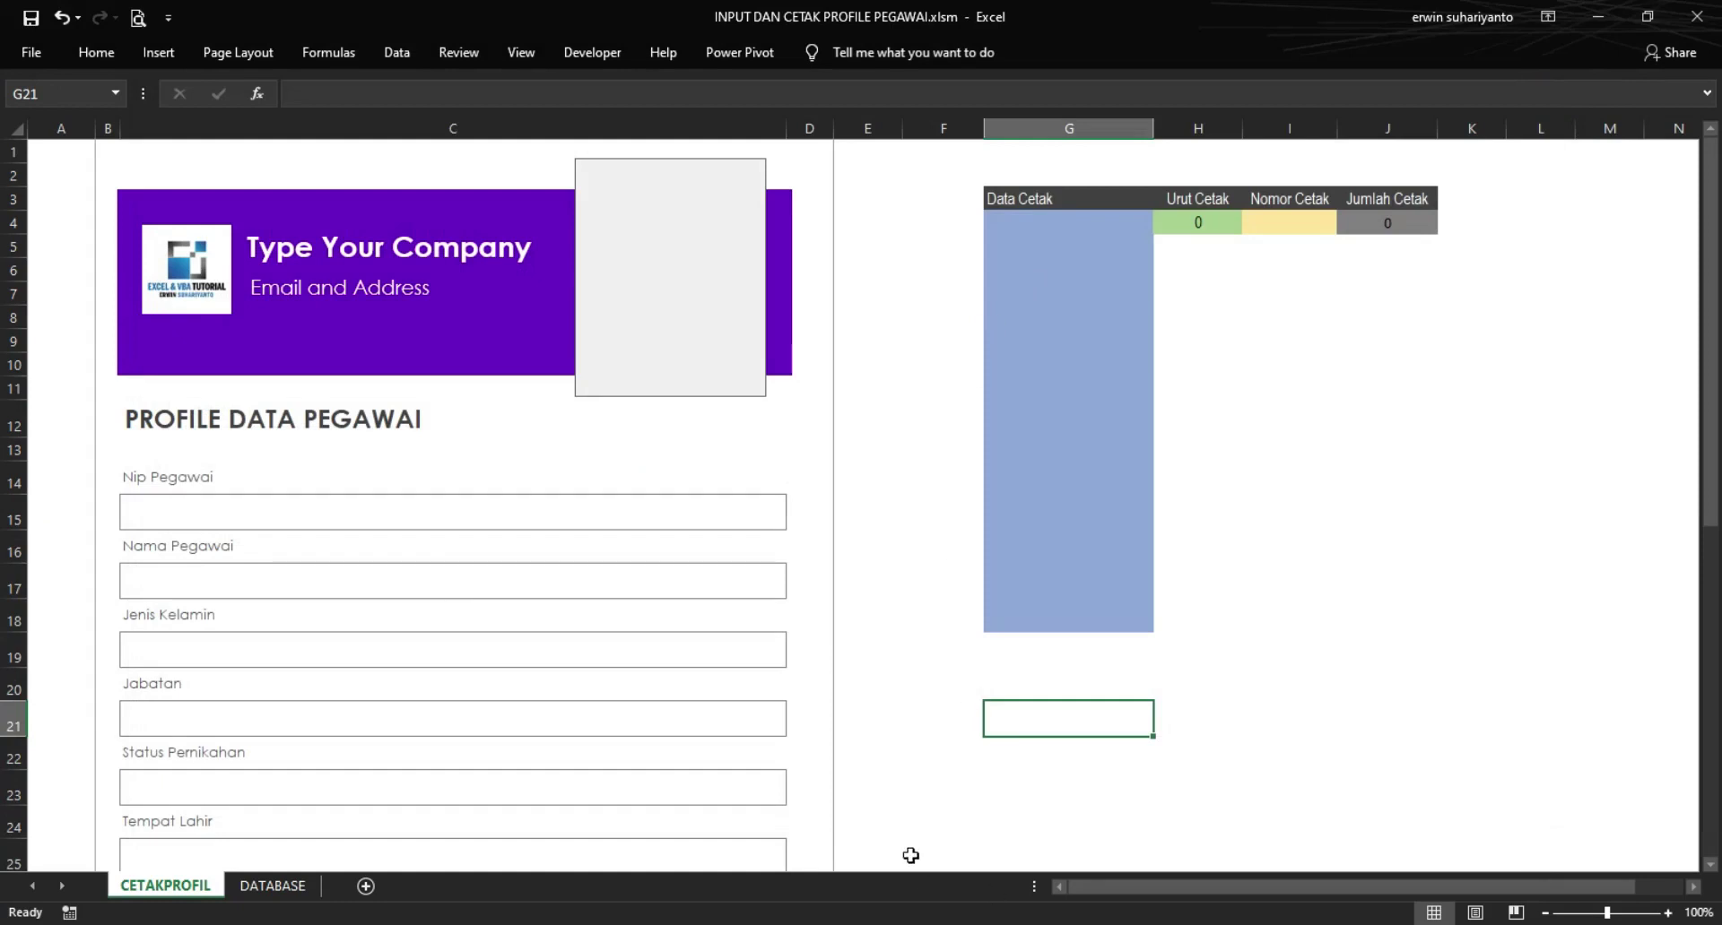
{"action": "left_click", "coordinate": [273, 886]}
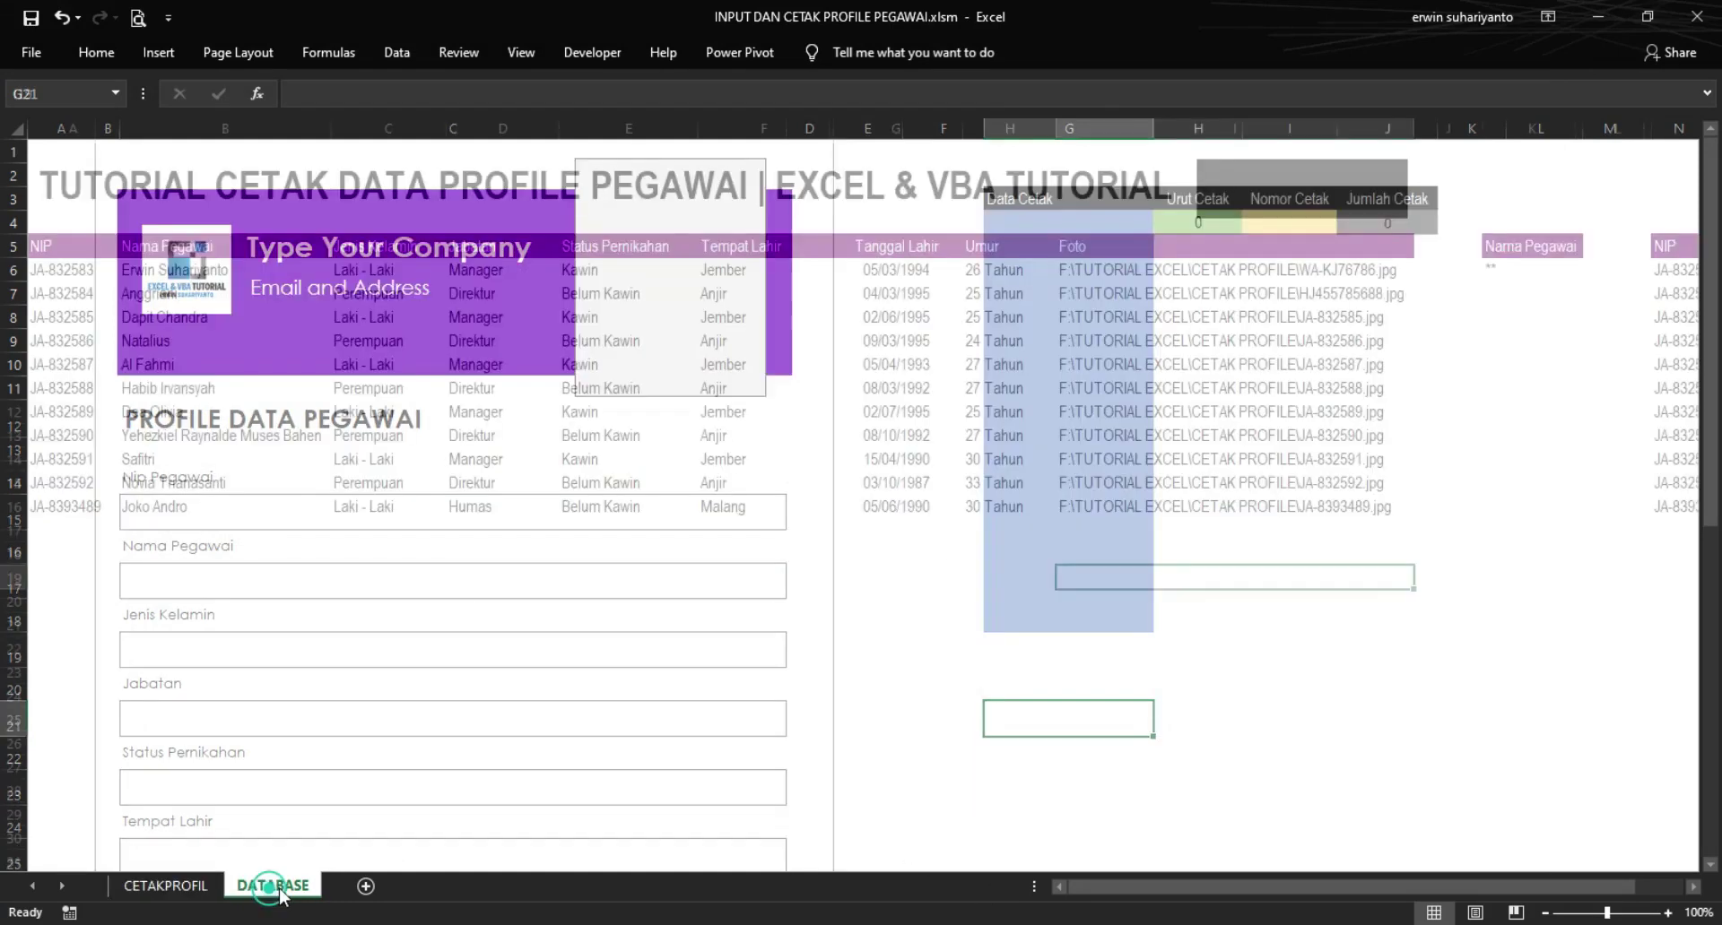
{"action": "right_click", "coordinate": [1274, 190]}
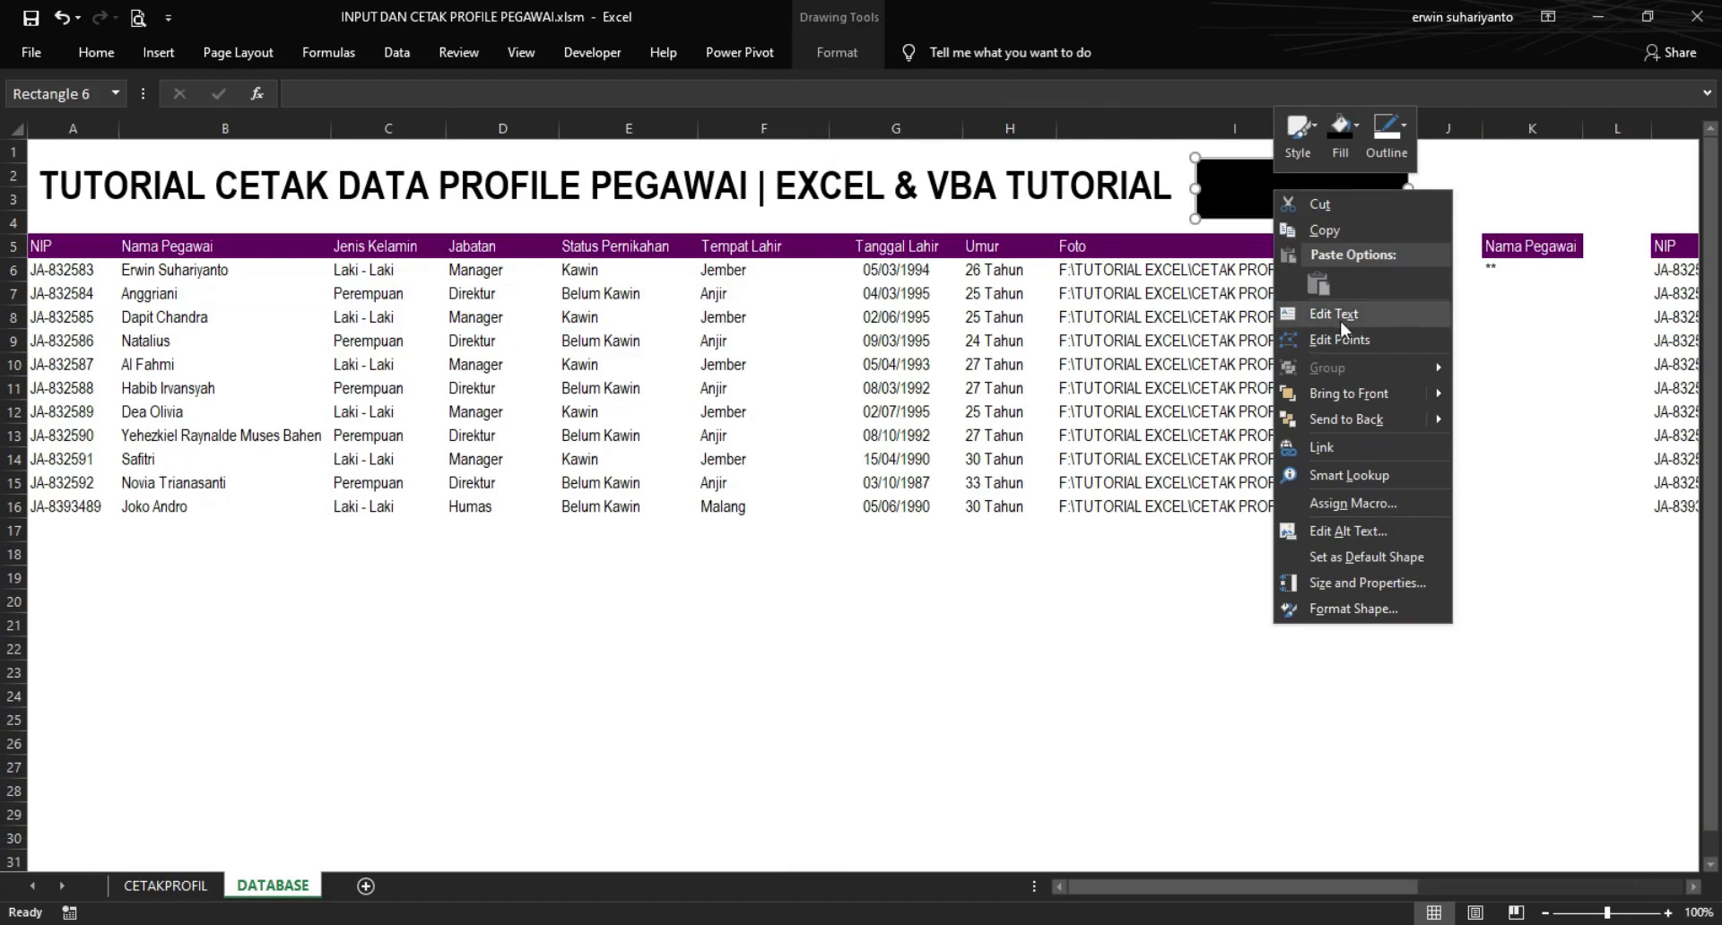
{"action": "left_click", "coordinate": [1341, 321]}
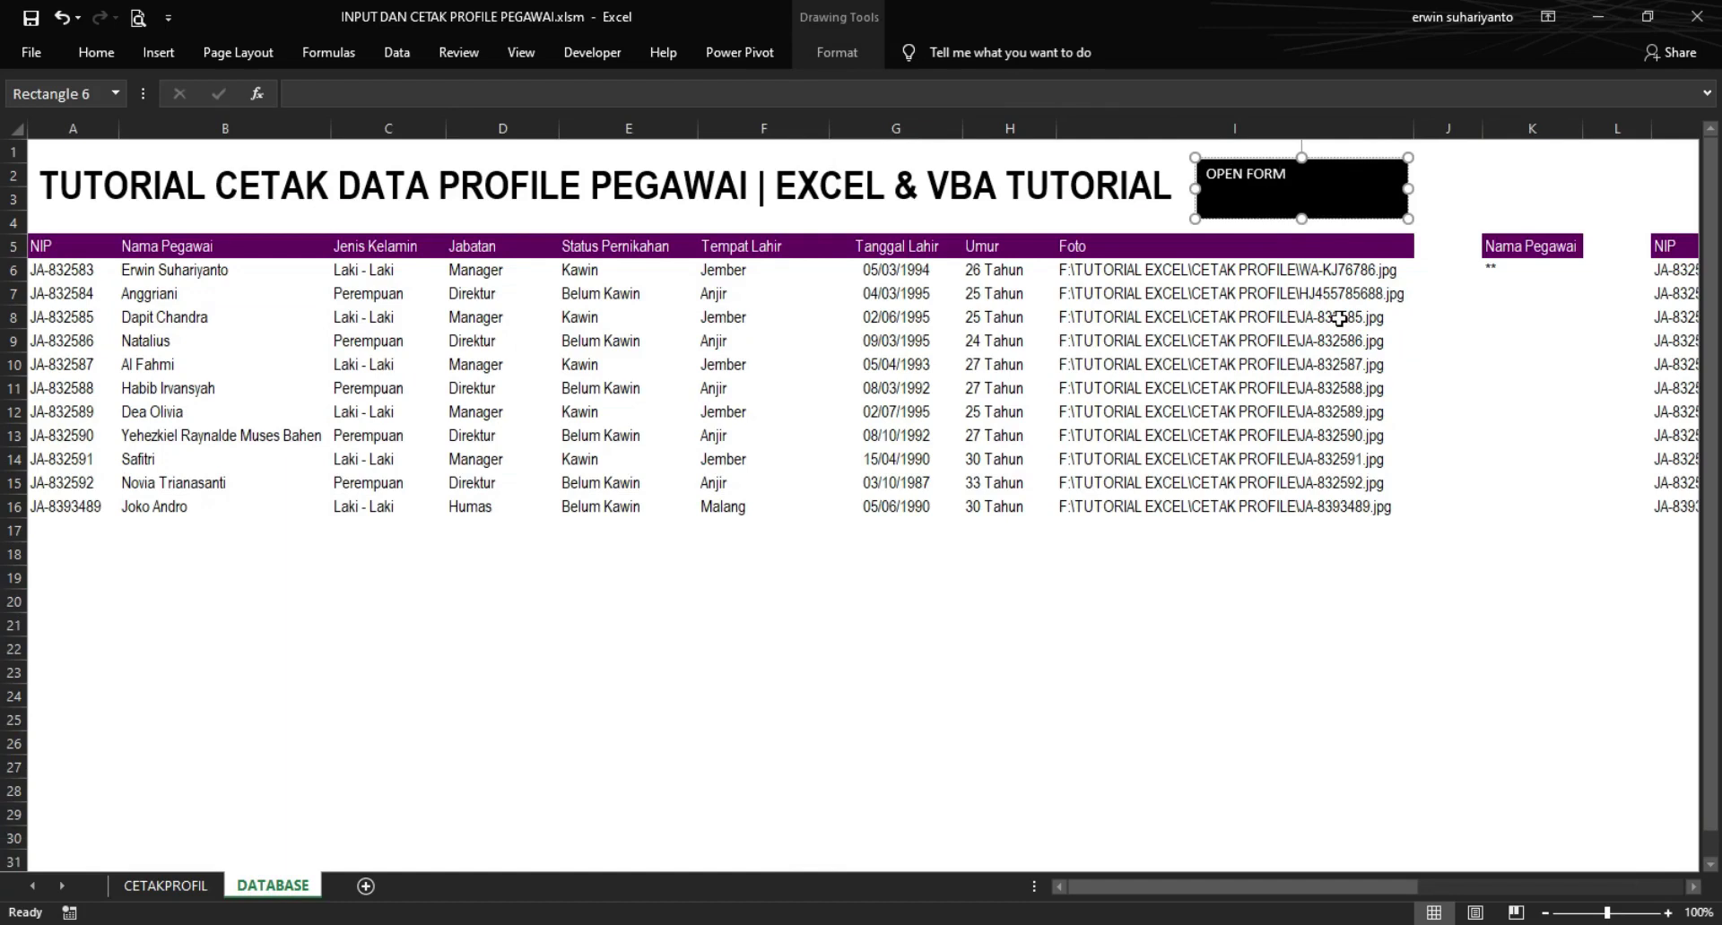
{"action": "left_click", "coordinate": [1471, 339]}
{"action": "left_click", "coordinate": [1380, 206]}
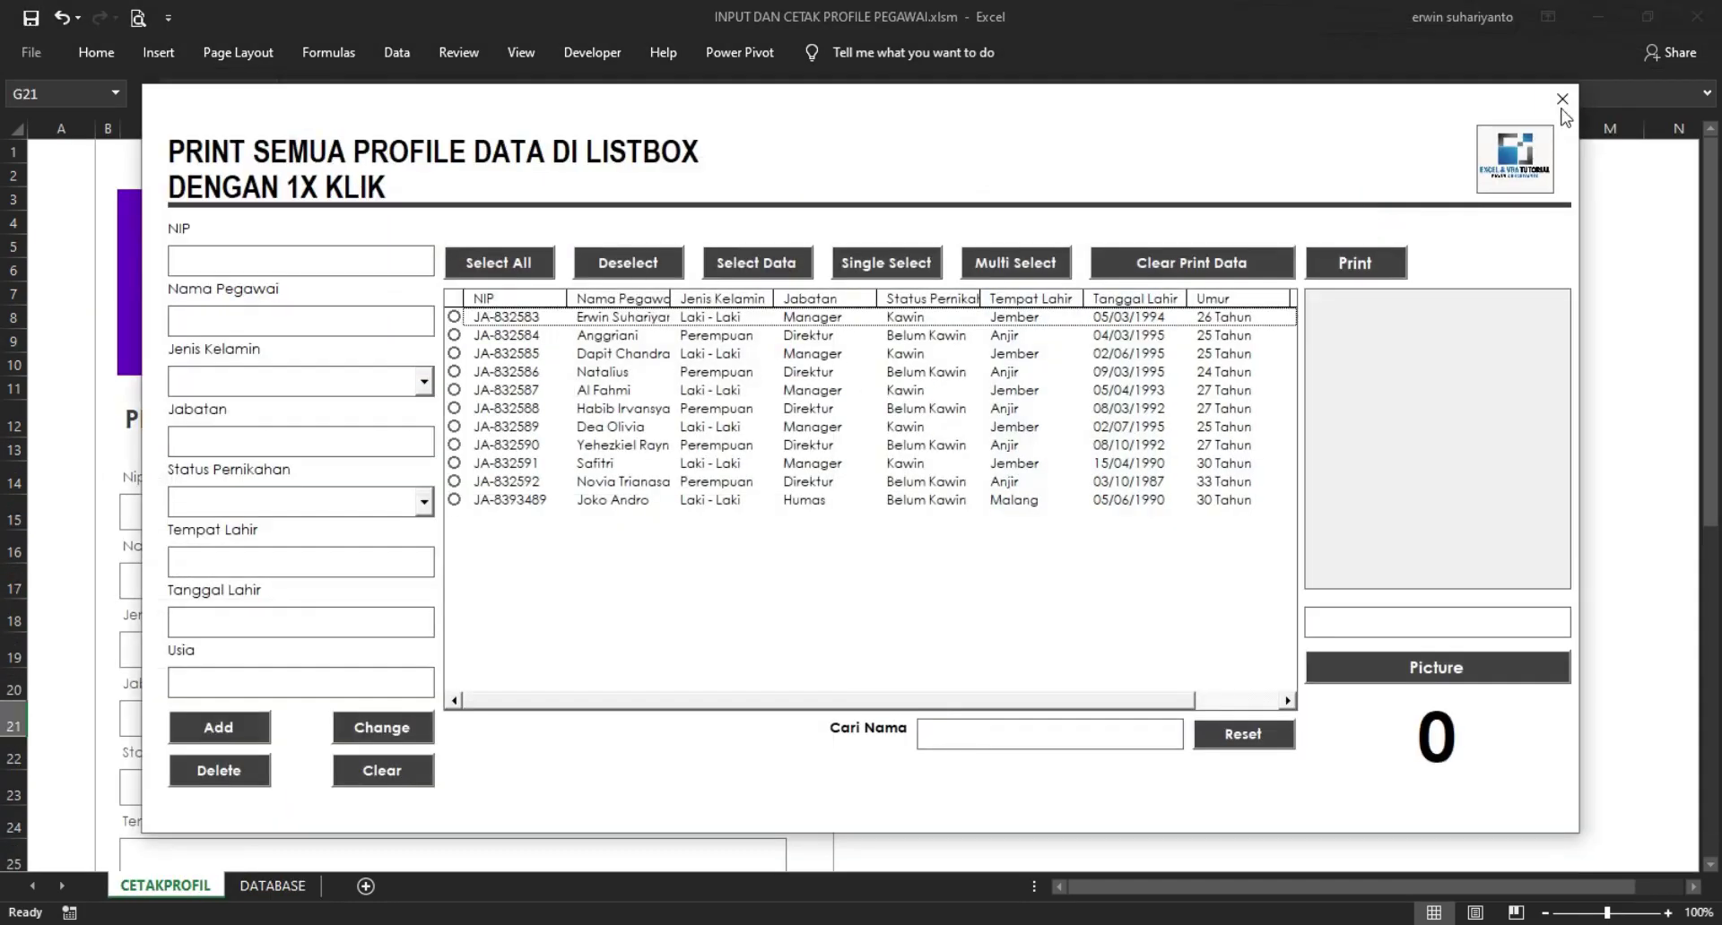
- Centre the OPEN FORM text horizontally and vertically and set its size to 16
{"action": "left_click", "coordinate": [1561, 106]}
{"action": "left_click", "coordinate": [300, 886]}
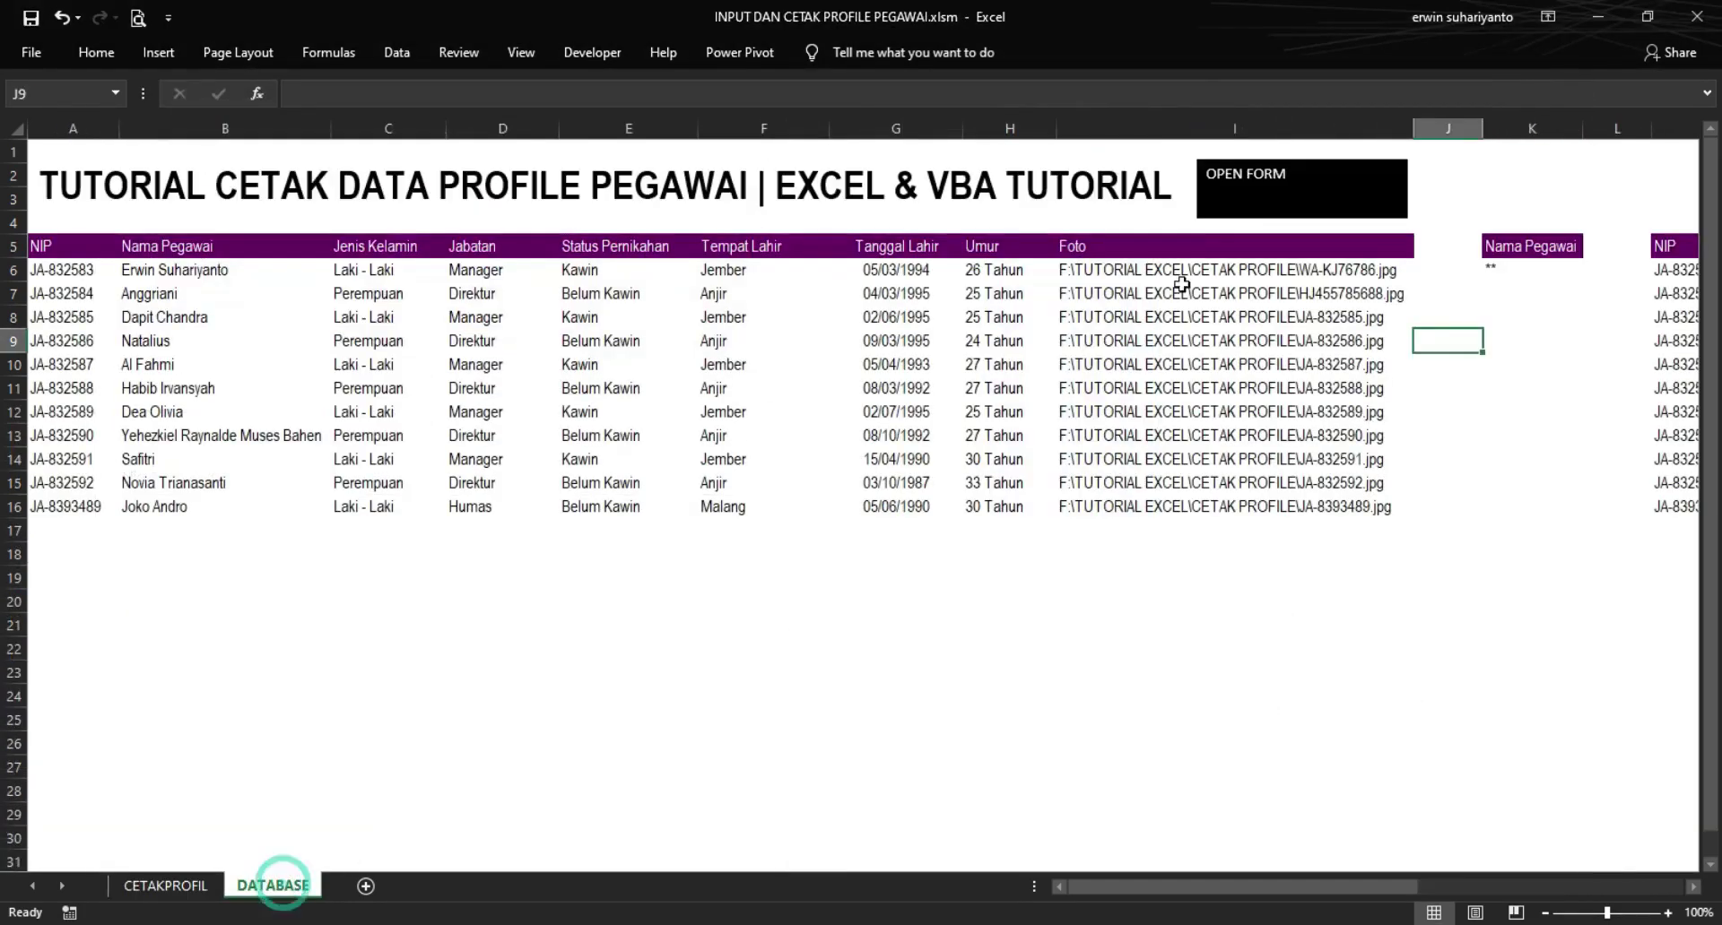
{"action": "right_click", "coordinate": [1261, 198]}
{"action": "key", "text": "Escape"}
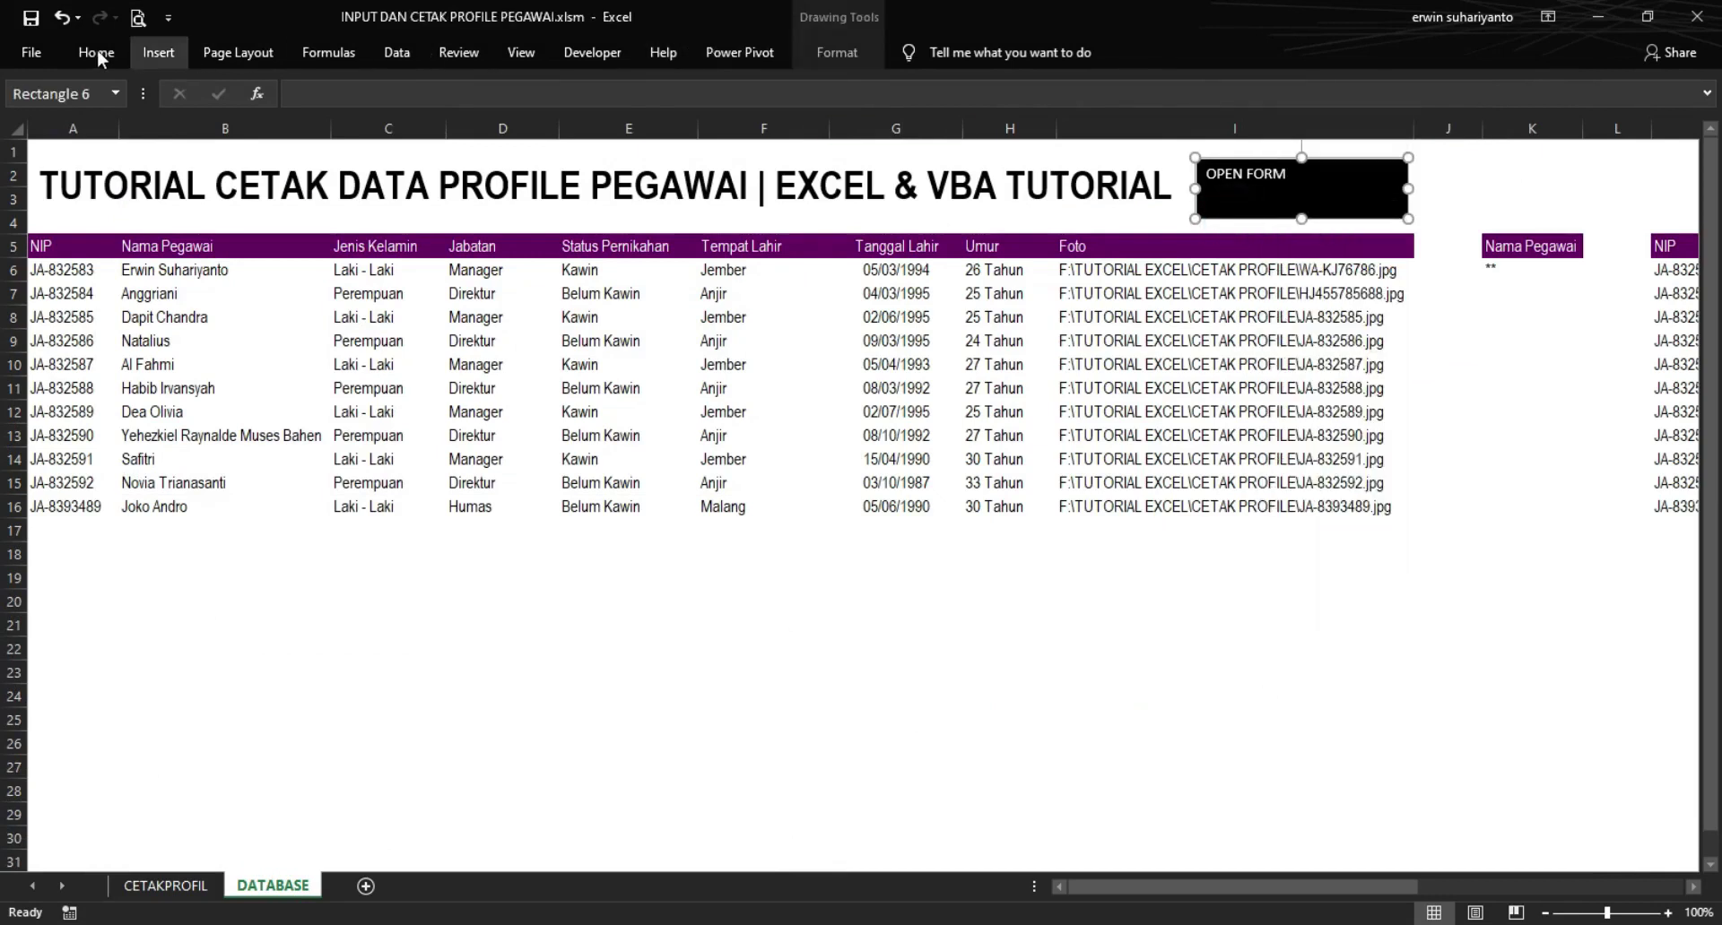
{"action": "left_click", "coordinate": [97, 54]}
{"action": "left_click", "coordinate": [452, 125]}
{"action": "left_click", "coordinate": [452, 92]}
{"action": "left_click", "coordinate": [364, 93]}
{"action": "left_click", "coordinate": [364, 94]}
{"action": "left_click", "coordinate": [364, 93]}
- Open the profile form from OPEN FORM and load the seventh employee's details and photo
{"action": "left_click", "coordinate": [1470, 387]}
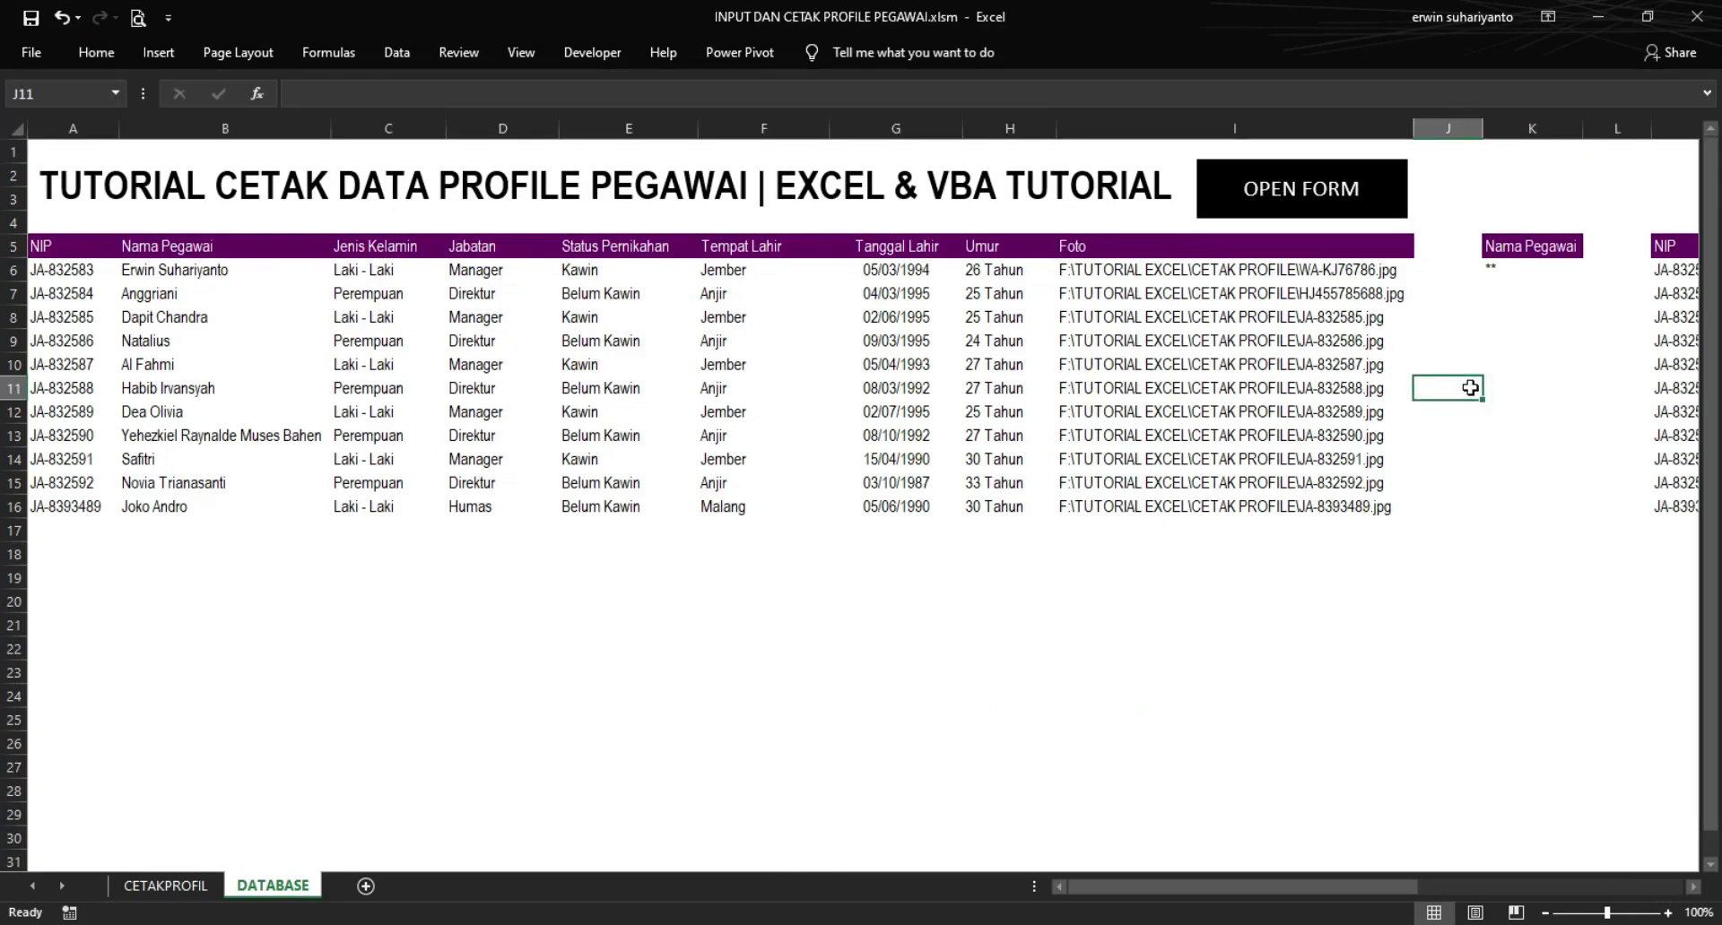
{"action": "left_click", "coordinate": [1326, 188]}
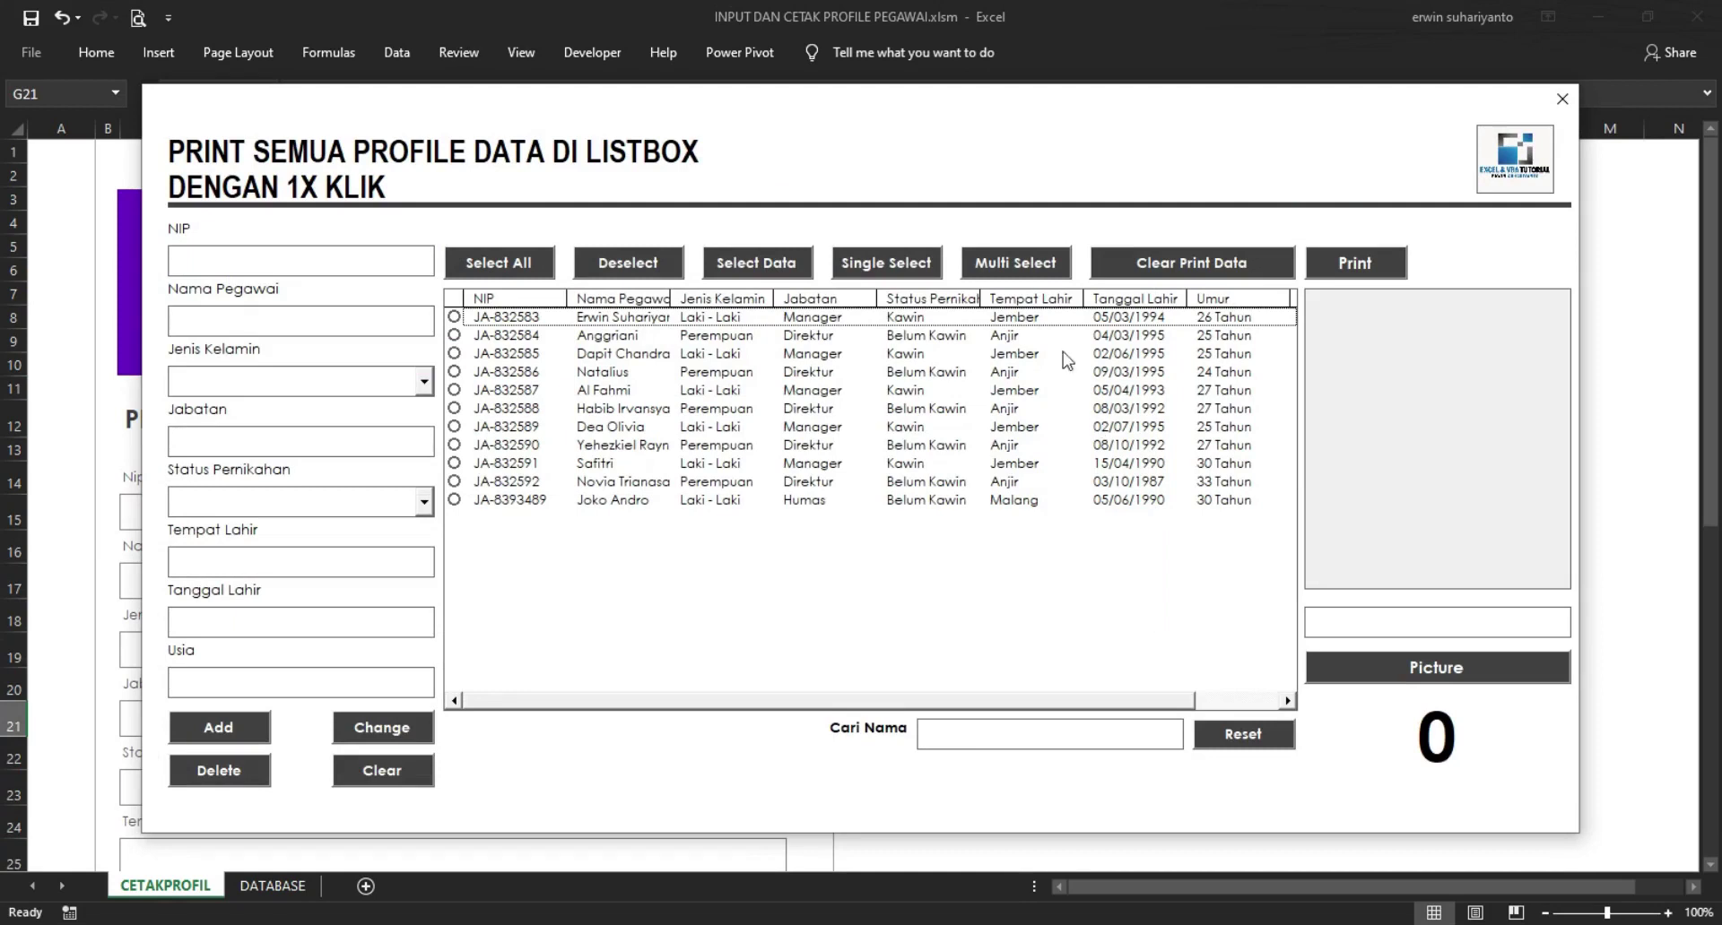
{"action": "left_click", "coordinate": [825, 355]}
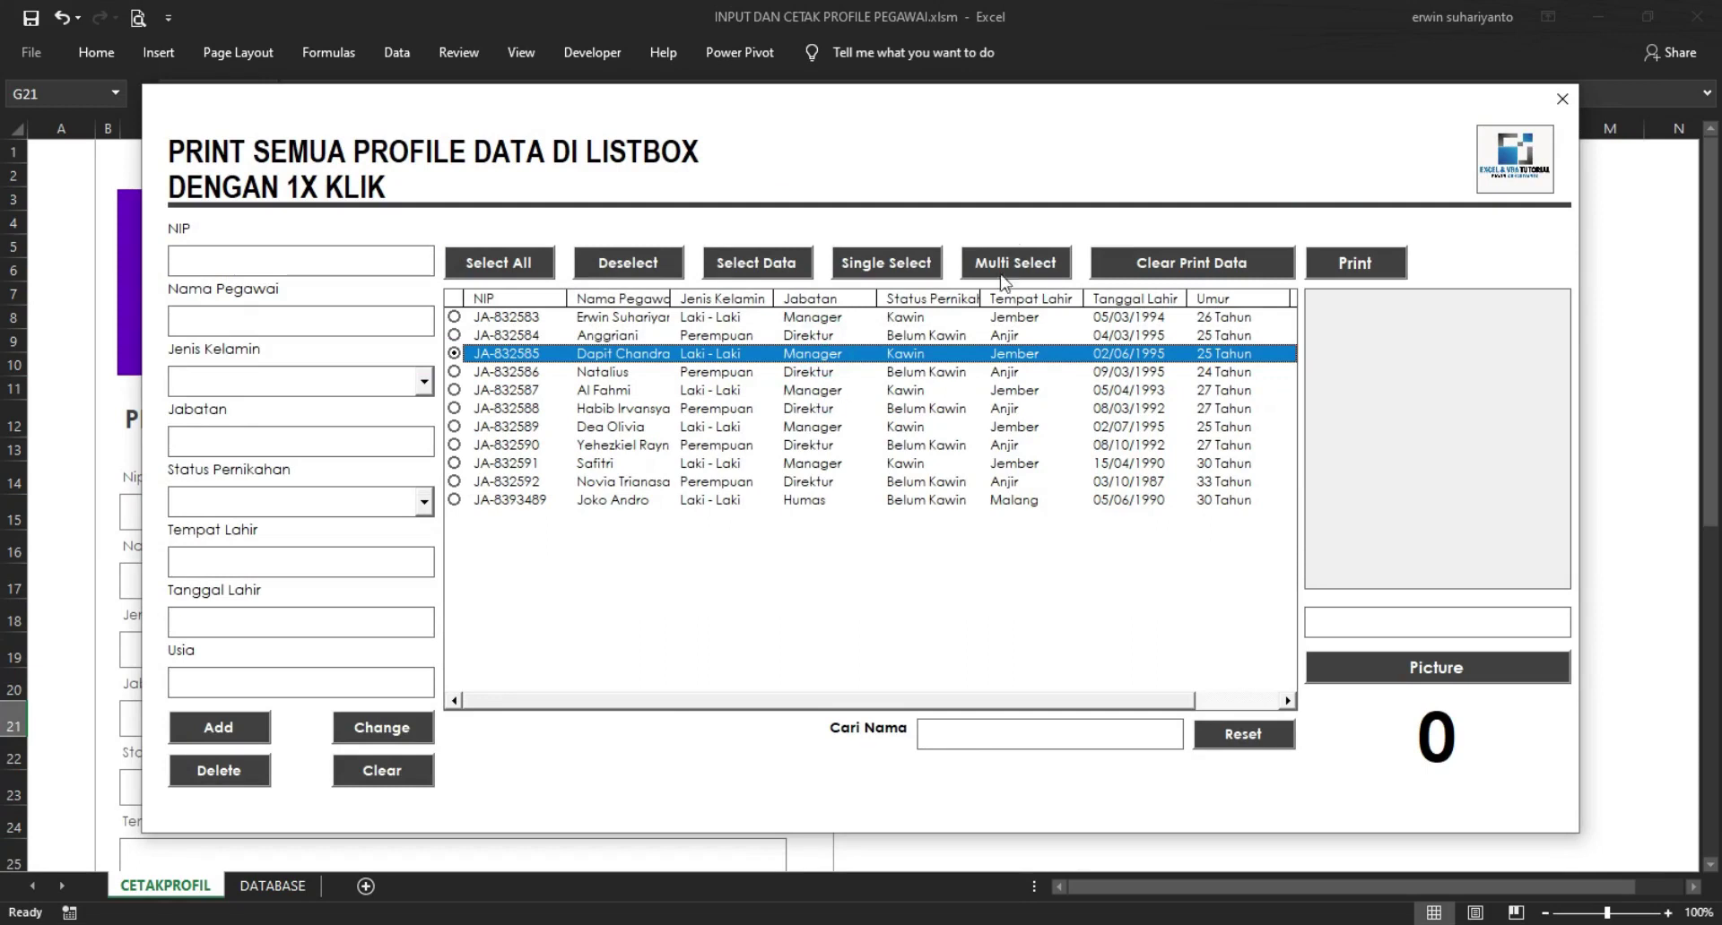
{"action": "left_click", "coordinate": [742, 419]}
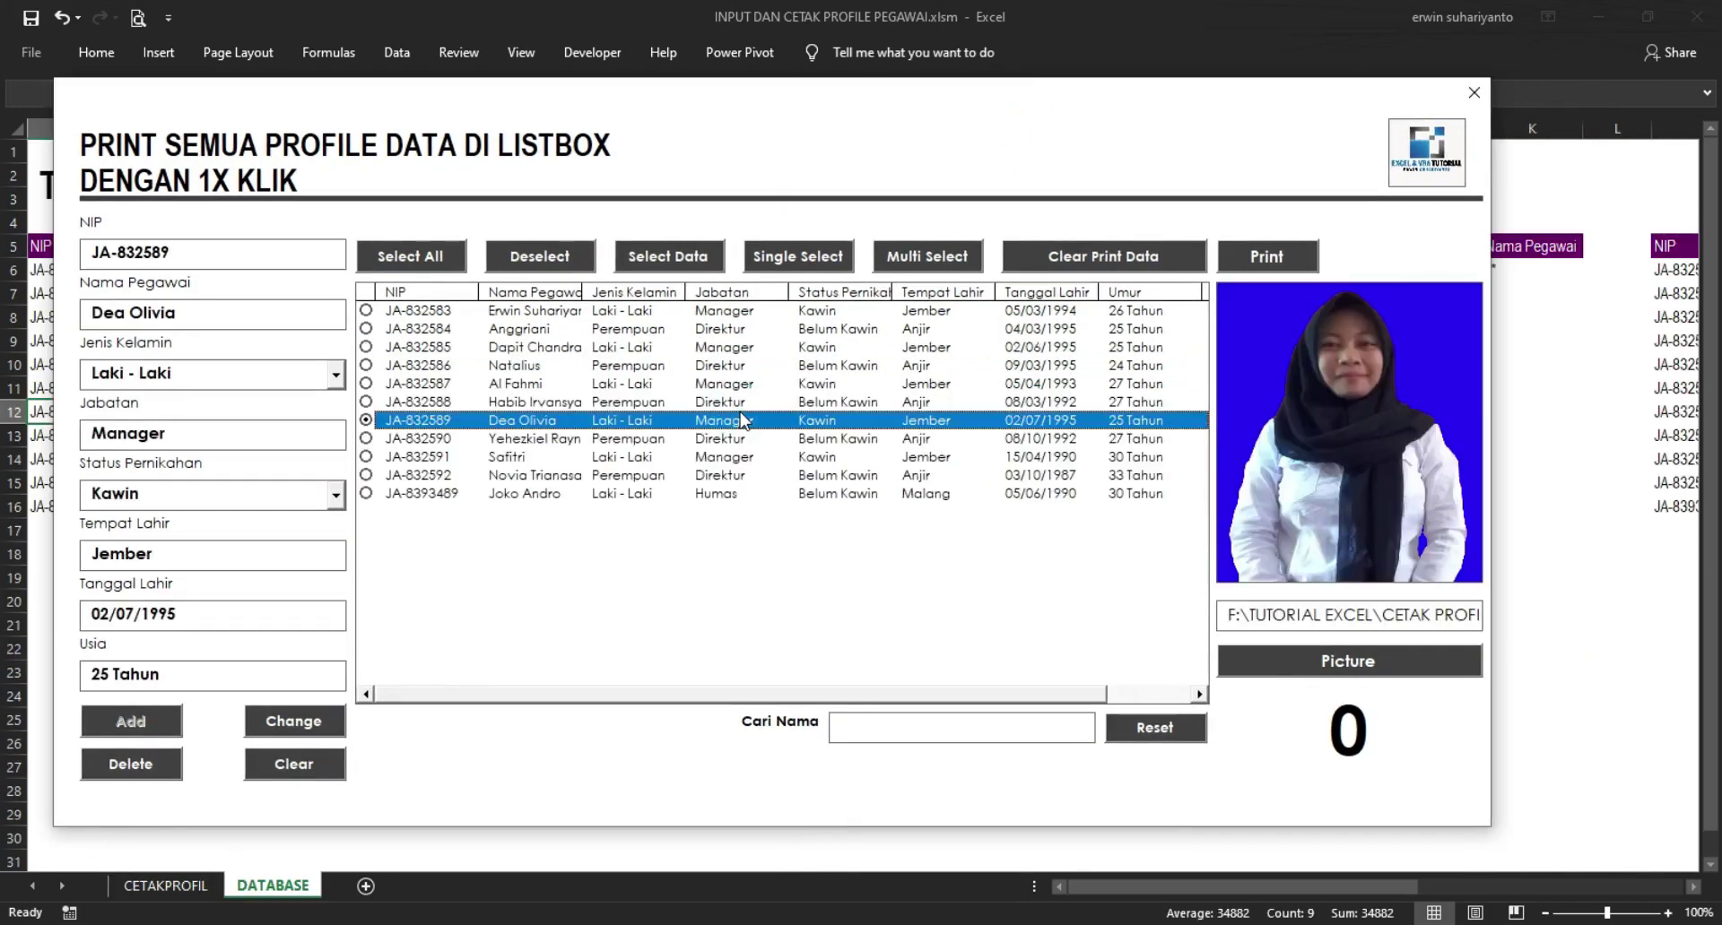